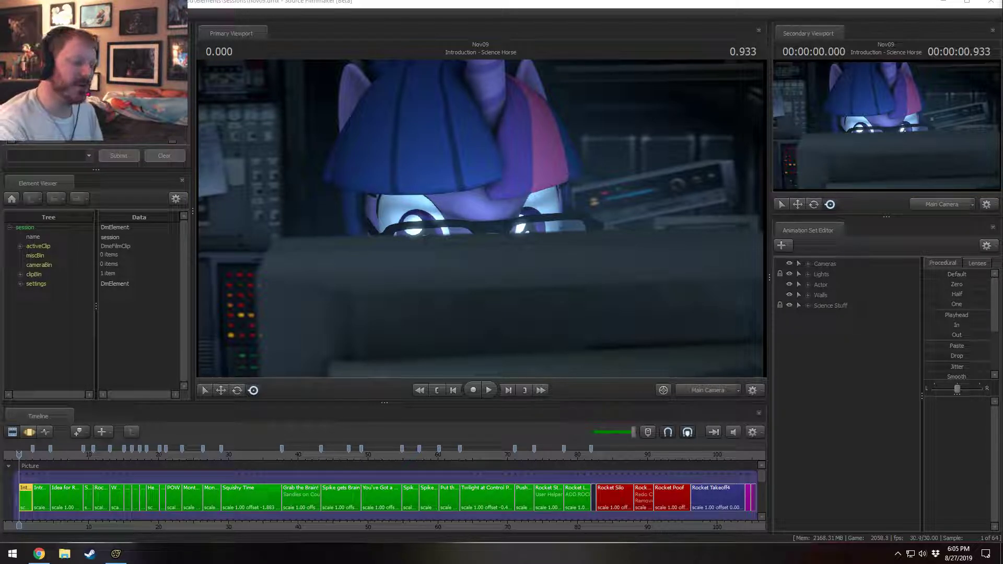
# - Move the playhead into the Rocket Silo shot at 83.500 to view it
pyautogui.click(601, 520)
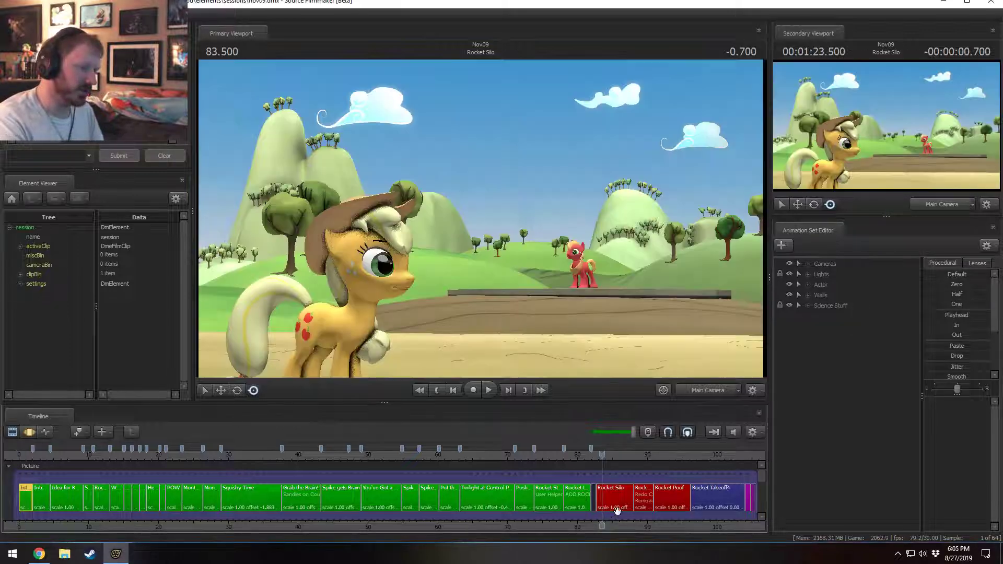
pyautogui.scroll(3, 616, 510)
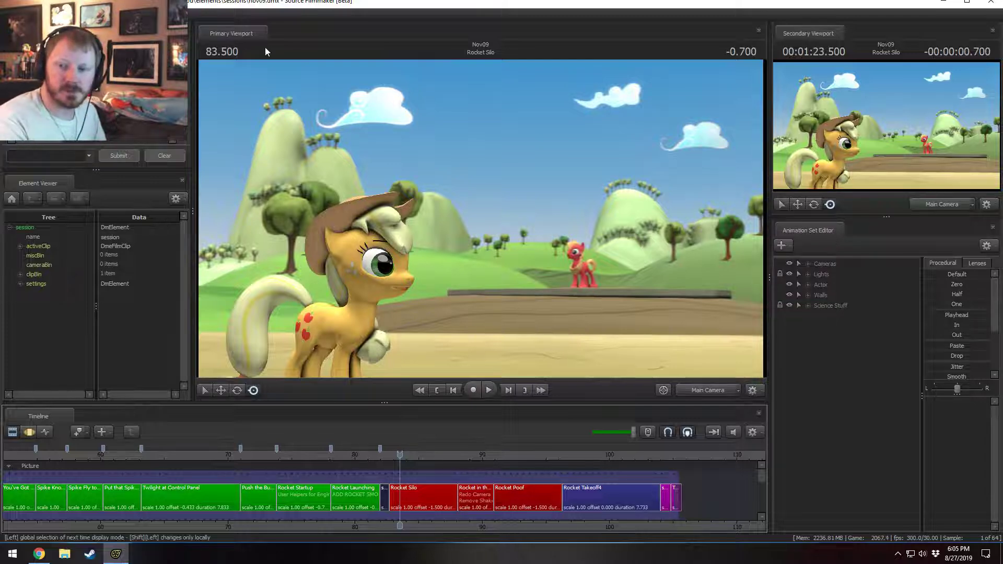
pyautogui.scroll(5, 440, 509)
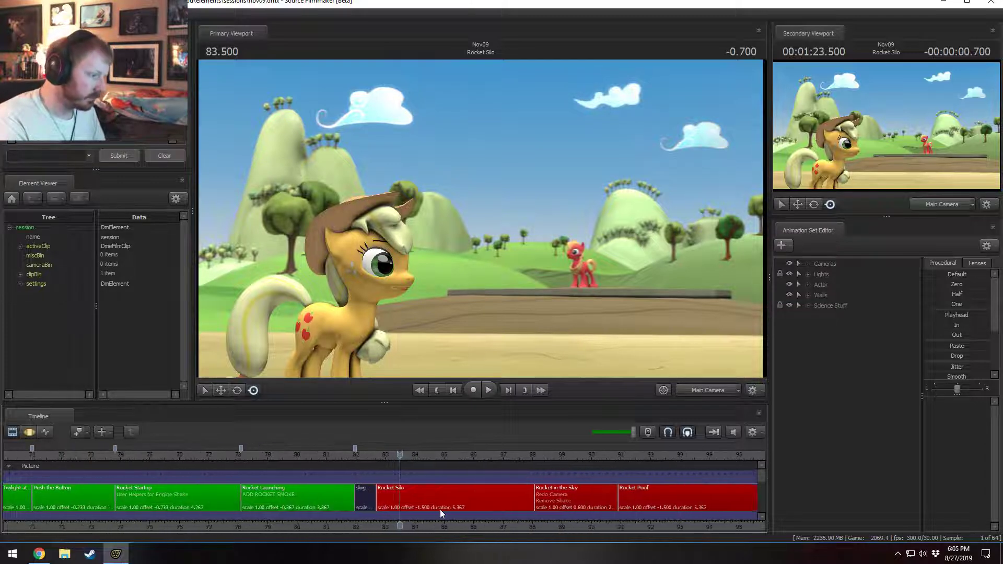
pyautogui.scroll(-2, 299, 522)
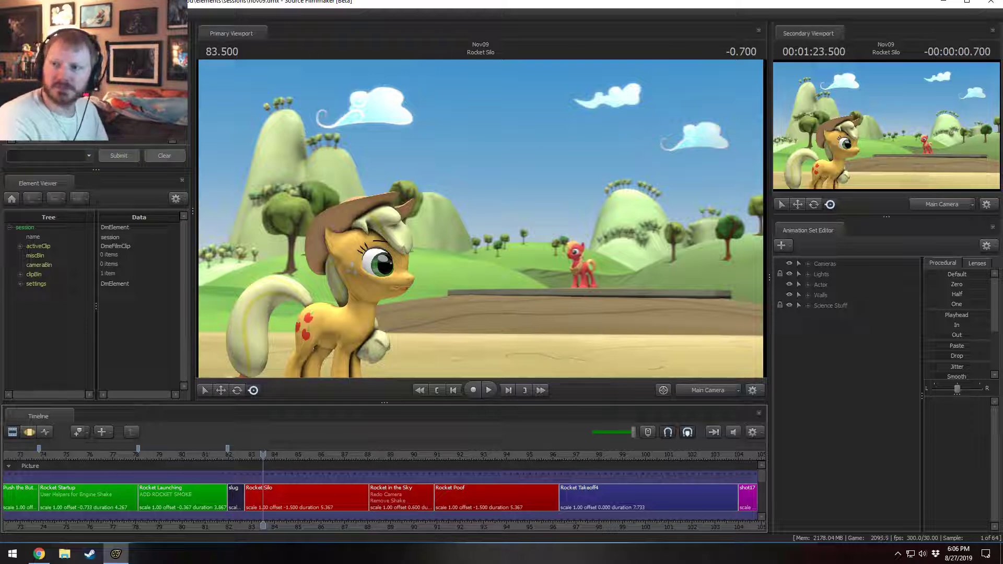
# - Bring the browser window with the Twelve Titans Music video on screen, and return to Source Filmmaker
pyautogui.moveTo(1002, 174); pyautogui.dragTo(617, 66)
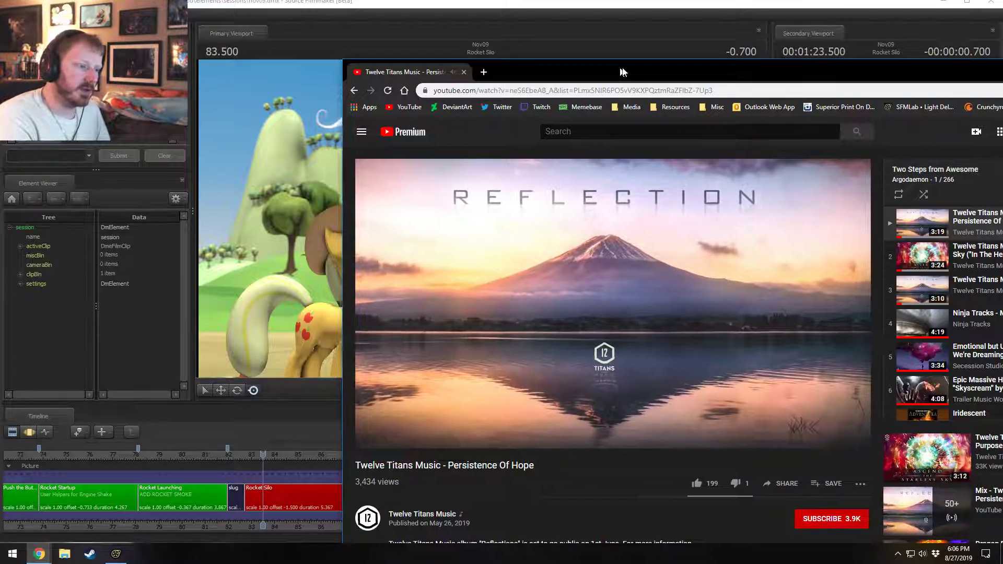
pyautogui.hotkey('alt', 'Tab')
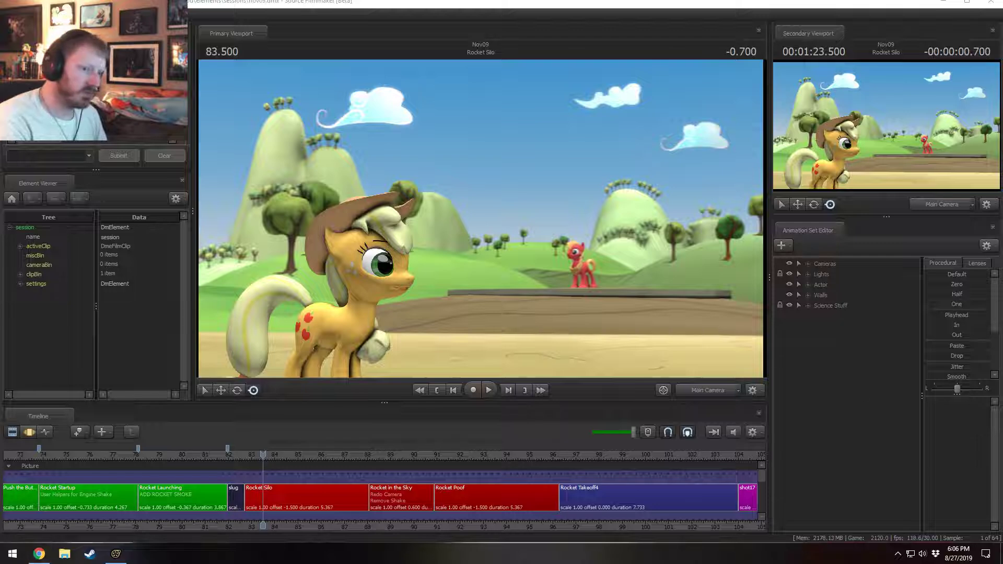
# - Switch to Chrome, open YouTube in a new tab and change to the livestreams channel account
pyautogui.click(40, 554)
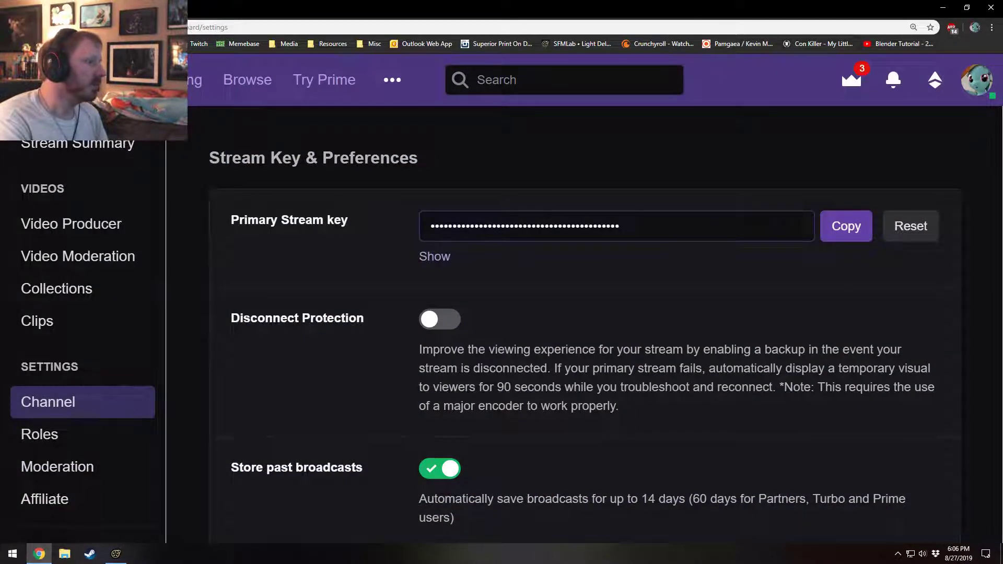
pyautogui.hotkey('ctrl', 't')
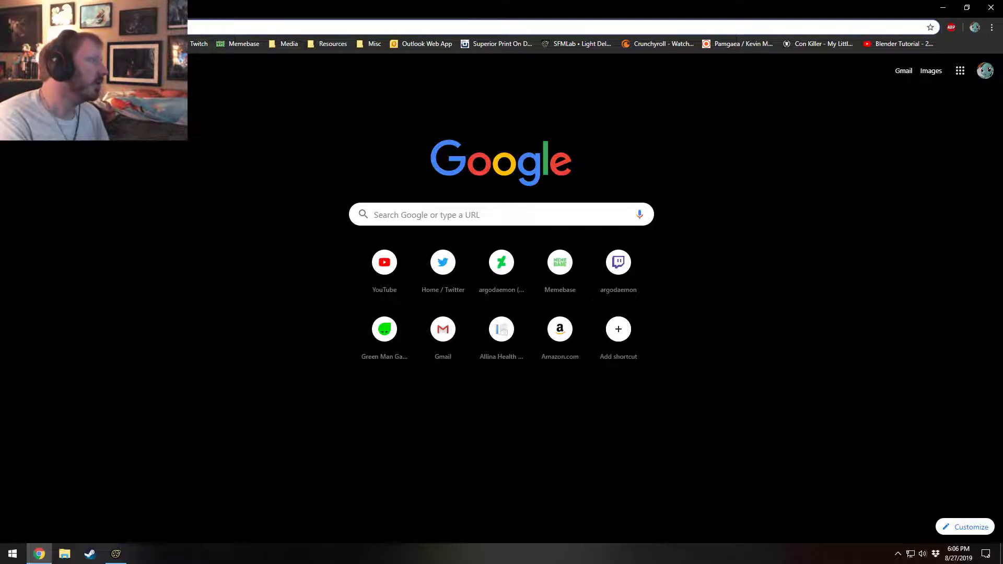
pyautogui.click(198, 43)
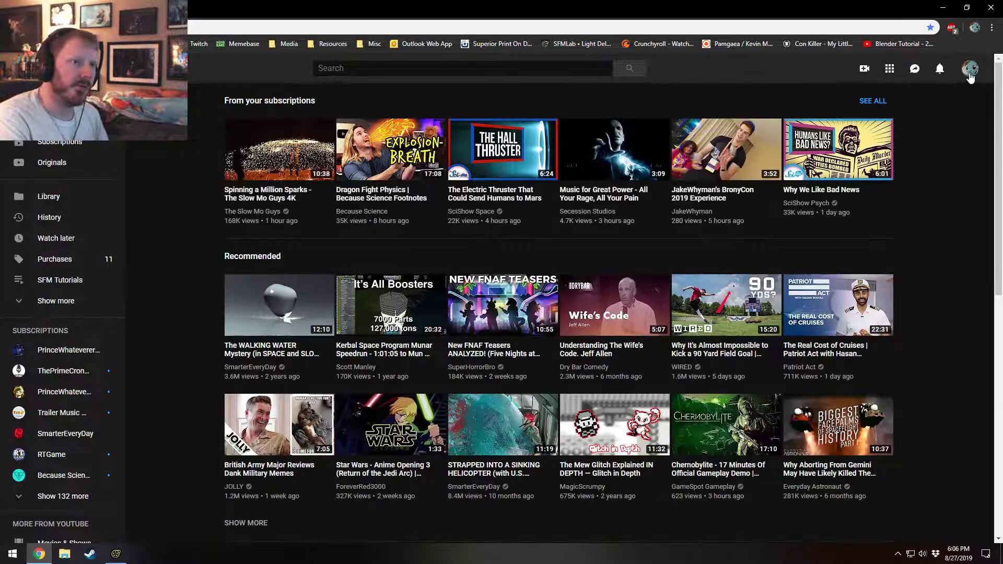
pyautogui.click(971, 69)
pyautogui.click(866, 198)
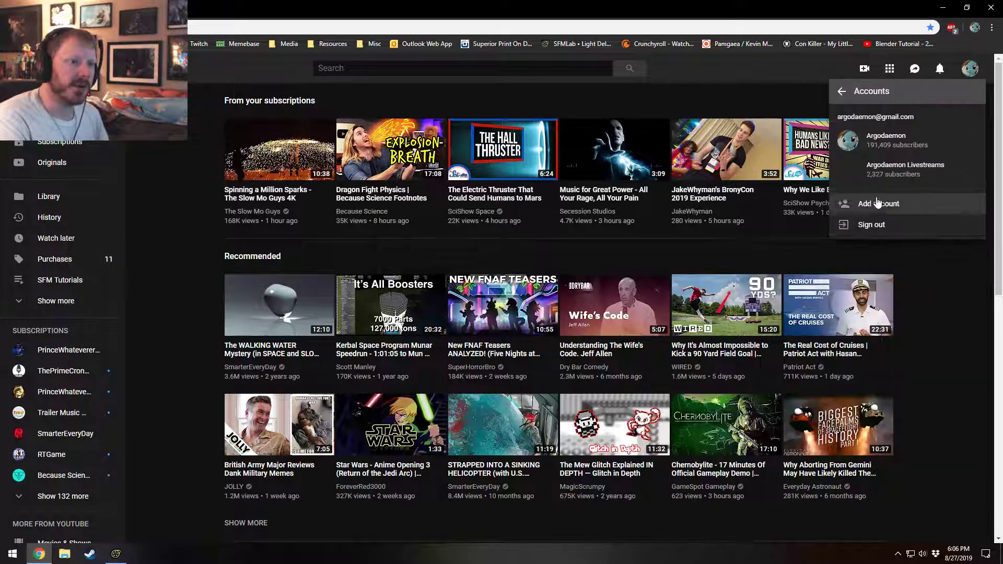
pyautogui.click(886, 178)
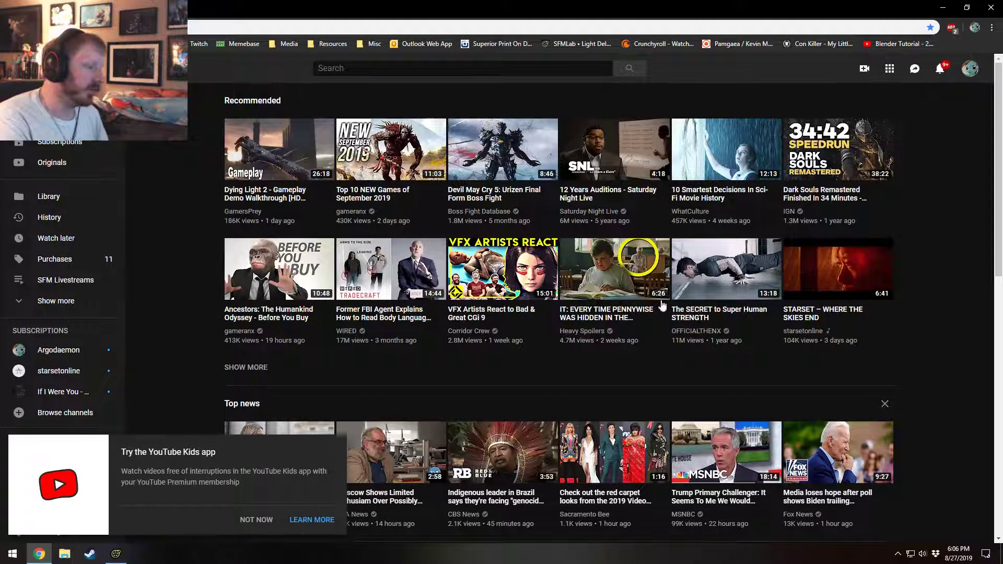
# - Open YouTube Studio for the livestreams channel and show its list of videos
pyautogui.click(970, 68)
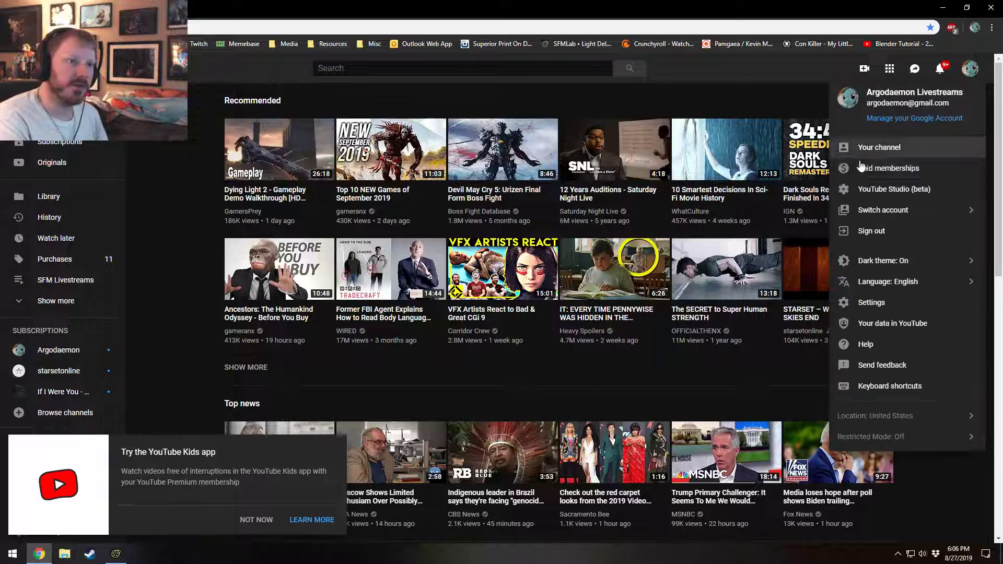
pyautogui.click(877, 197)
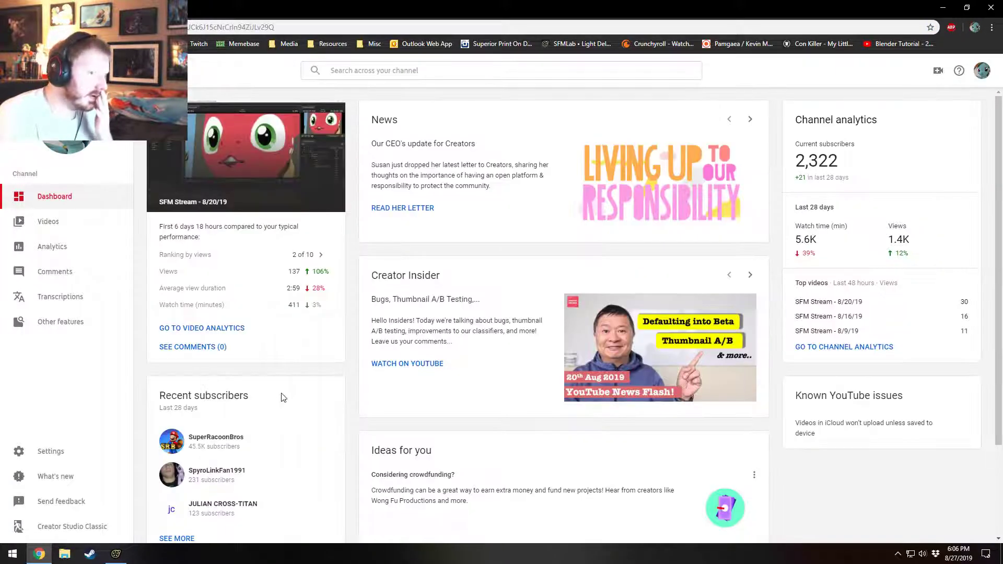
pyautogui.click(57, 226)
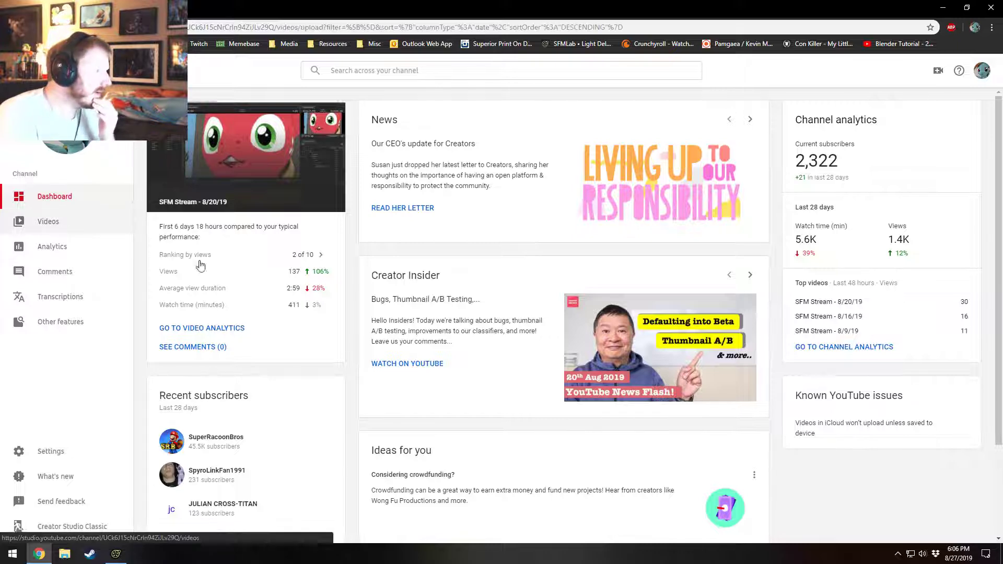
# - Look through the uploaded streams and check the visibility options of the SFM Stream - 7/9/19 video
pyautogui.scroll(-4, 621, 280)
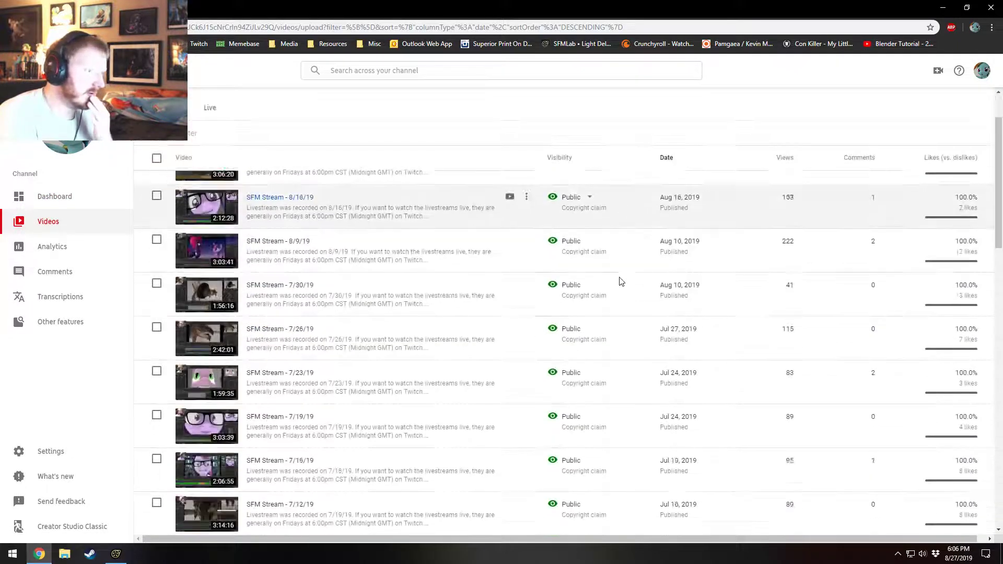
pyautogui.scroll(-1, 620, 281)
pyautogui.moveTo(606, 375)
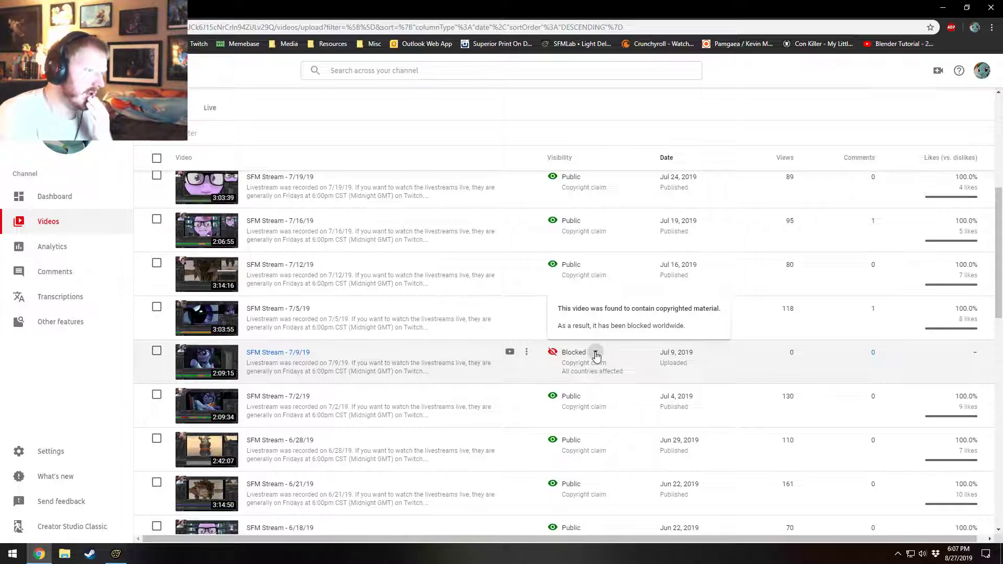
pyautogui.click(593, 352)
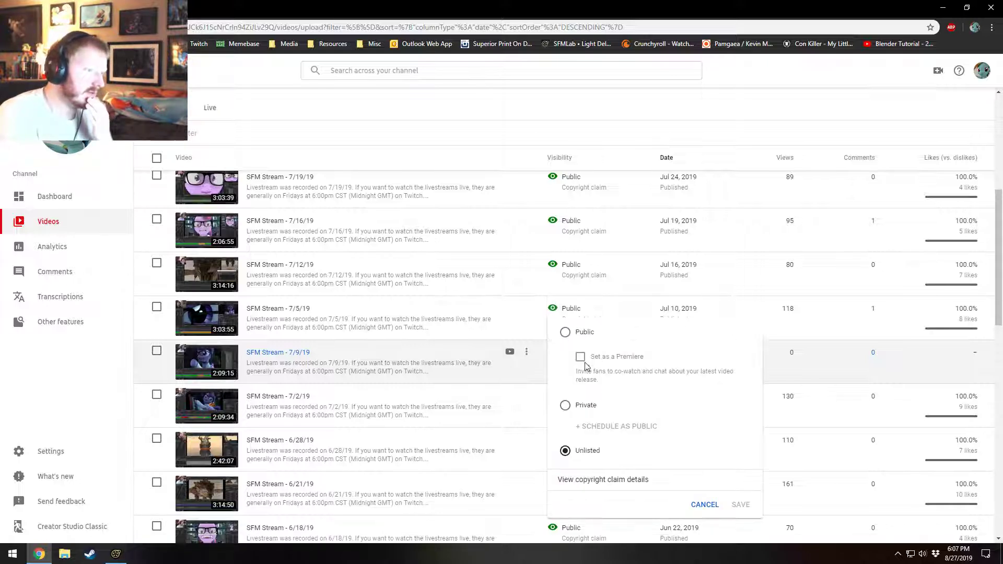
pyautogui.click(509, 377)
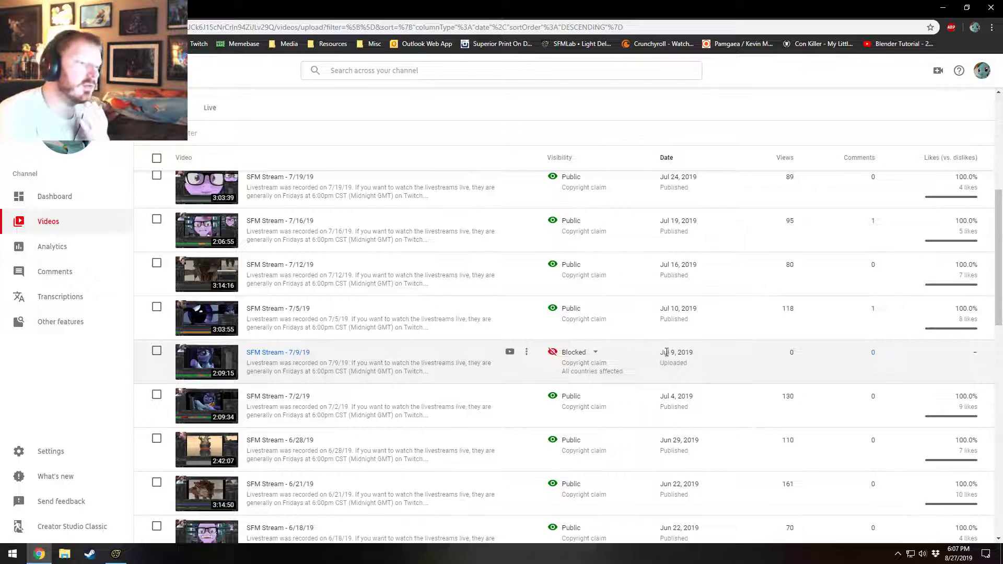
pyautogui.scroll(6, 734, 390)
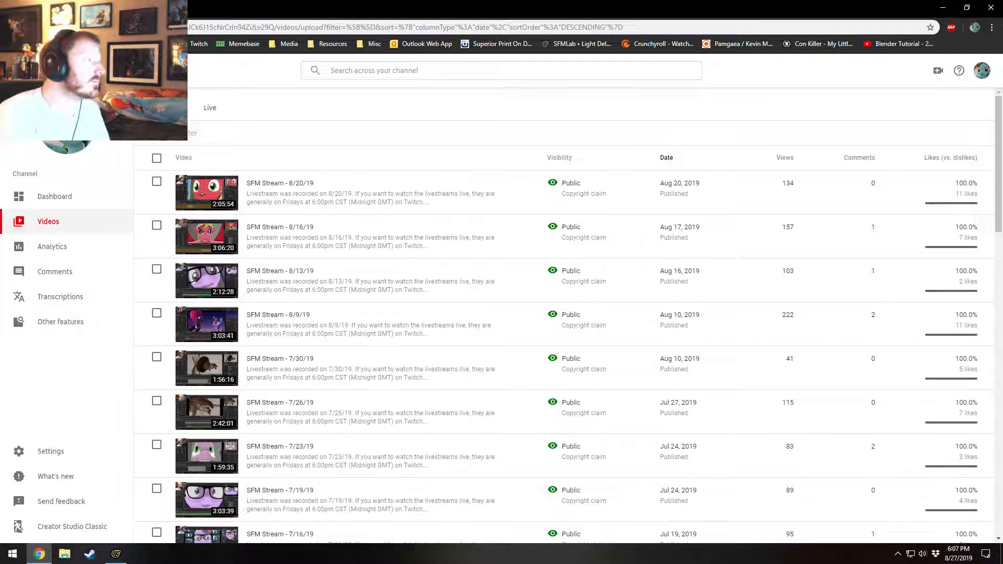
# - Return to Source Filmmaker, scrub through the Rocket Launching shot and play back part of the Rocket Silo shot
pyautogui.hotkey('alt', 'Tab')
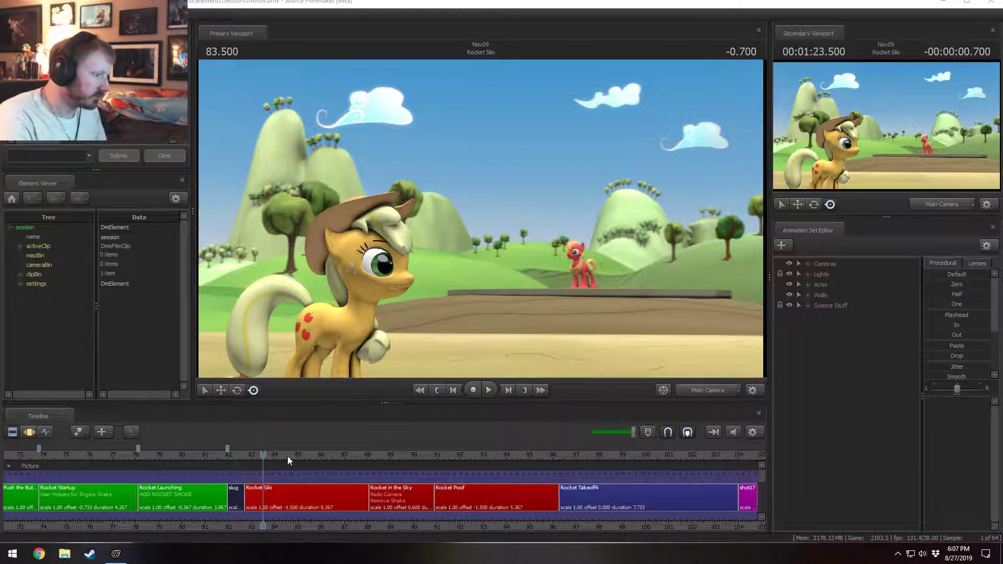
pyautogui.click(265, 455)
pyautogui.moveTo(264, 455); pyautogui.dragTo(246, 455)
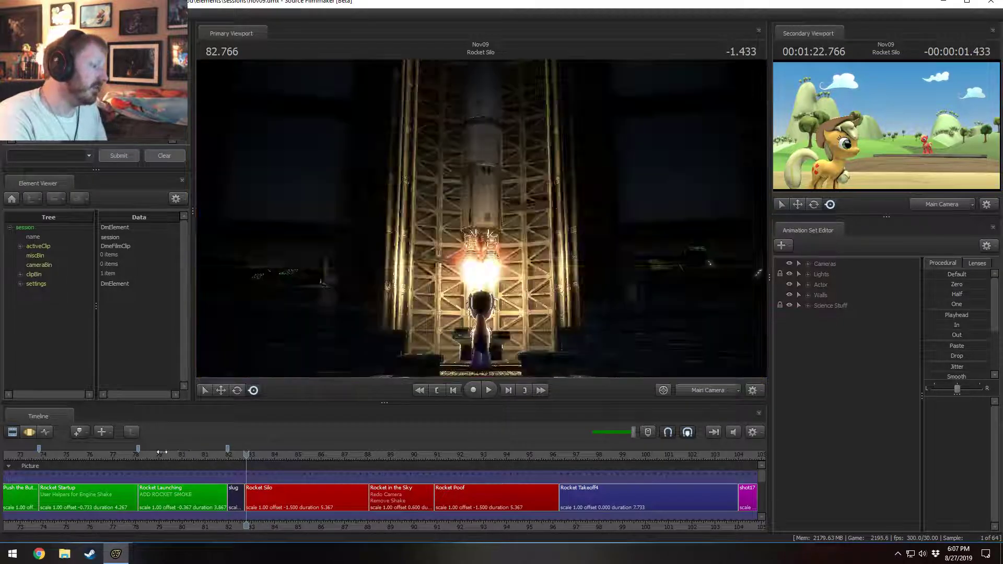
pyautogui.click(153, 455)
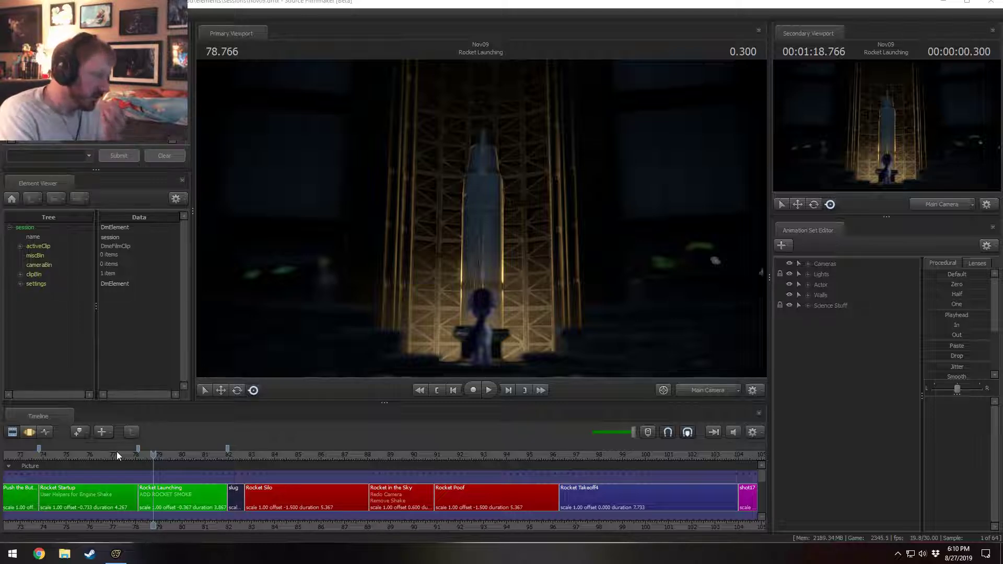
pyautogui.moveTo(157, 462); pyautogui.dragTo(288, 458)
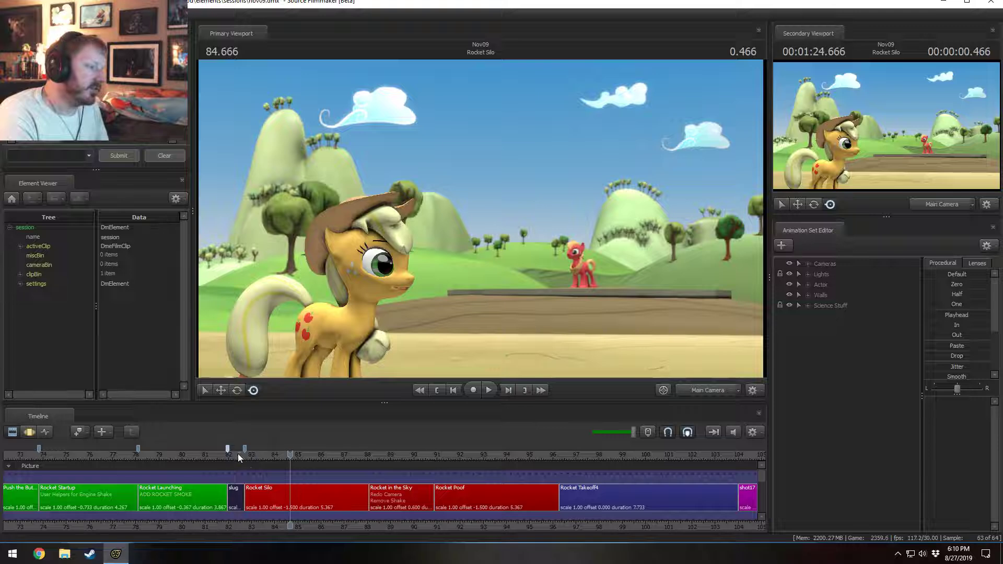
pyautogui.press('space')
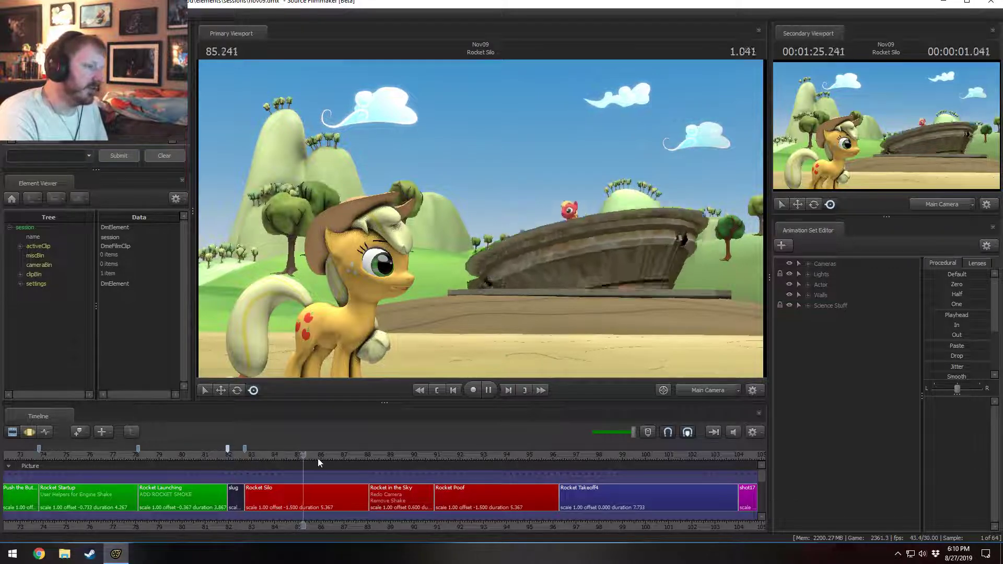
pyautogui.press('space')
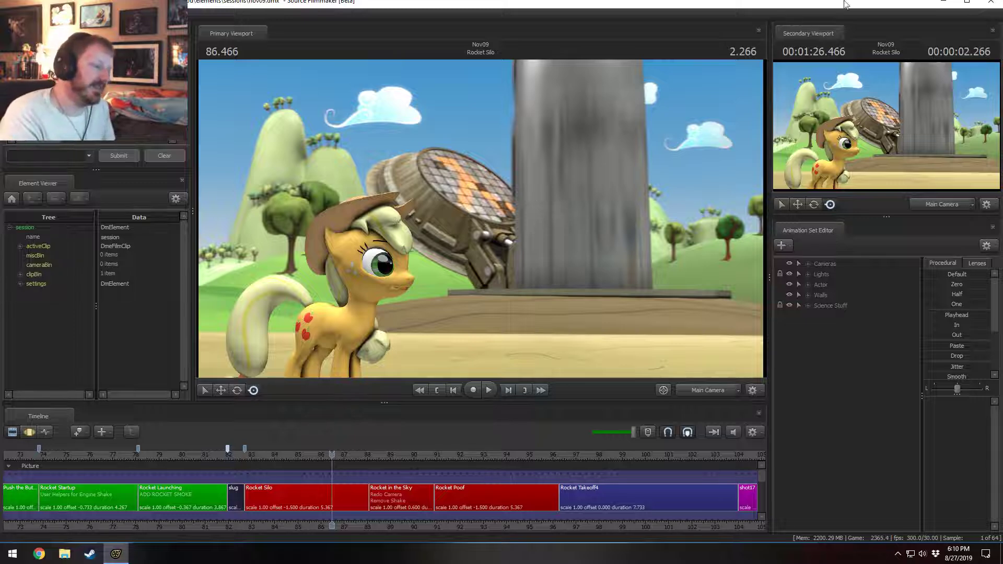
# - View the end of the Rocket Silo shot and the first frames of the Rocket in the Sky and Rocket Poof shots
pyautogui.click(369, 456)
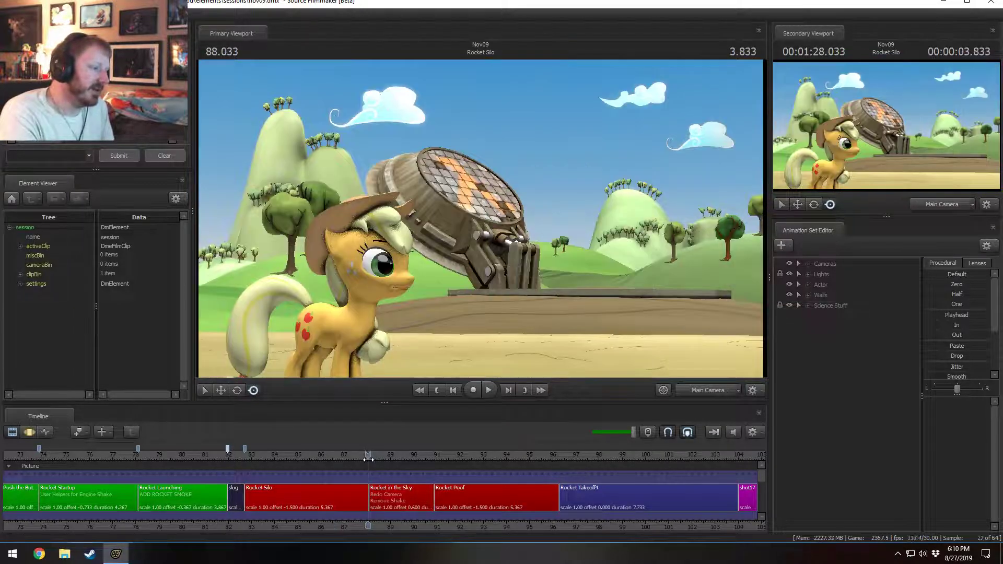
pyautogui.scroll(3, 370, 460)
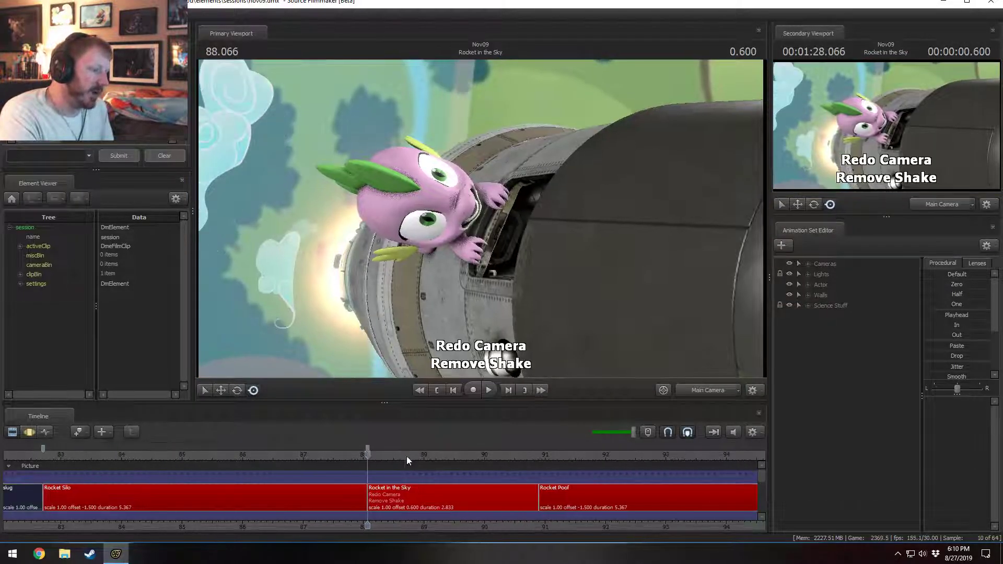
pyautogui.click(540, 456)
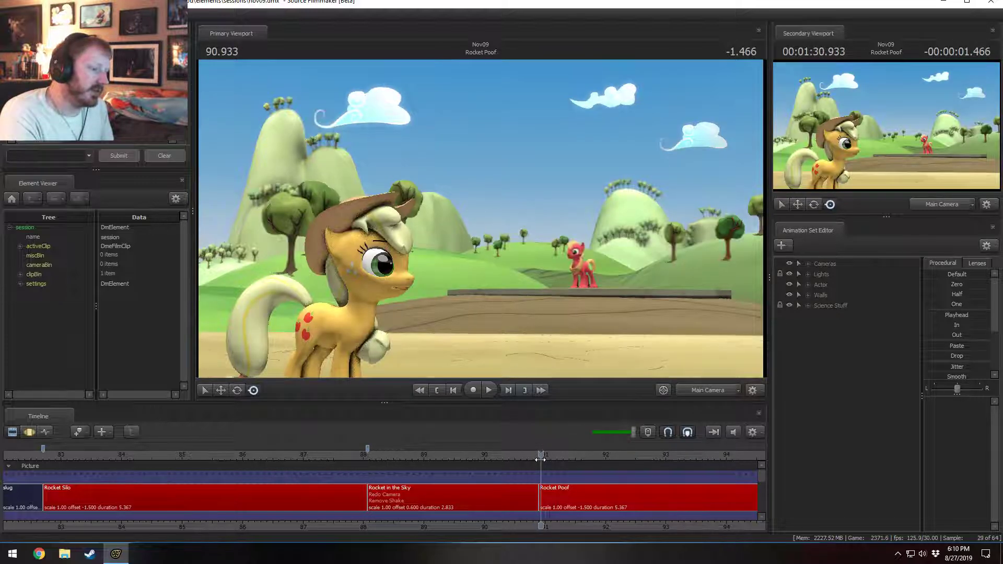
pyautogui.click(540, 460)
pyautogui.scroll(-3, 540, 461)
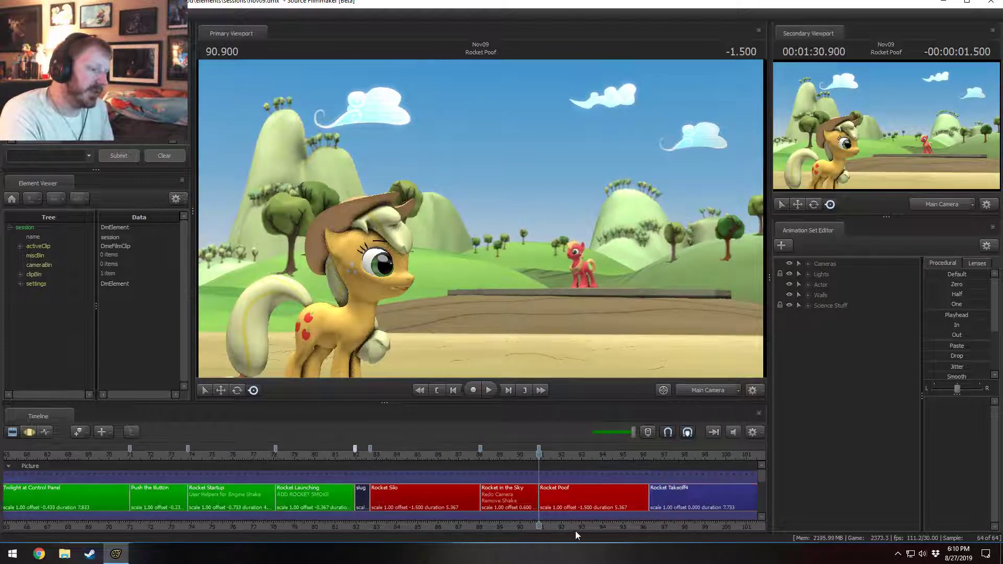
pyautogui.moveTo(577, 532); pyautogui.dragTo(450, 509, button='middle')
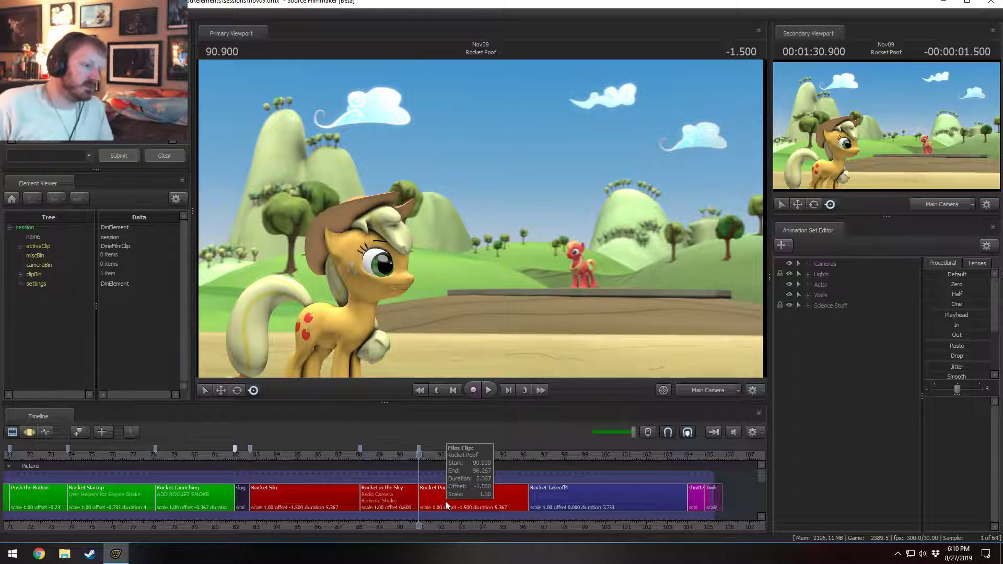
# - Select the Rocket Poof clip and view the start of Rocket Takeoff4 and the Rocket in the Sky shot at 89.966
pyautogui.click(450, 498)
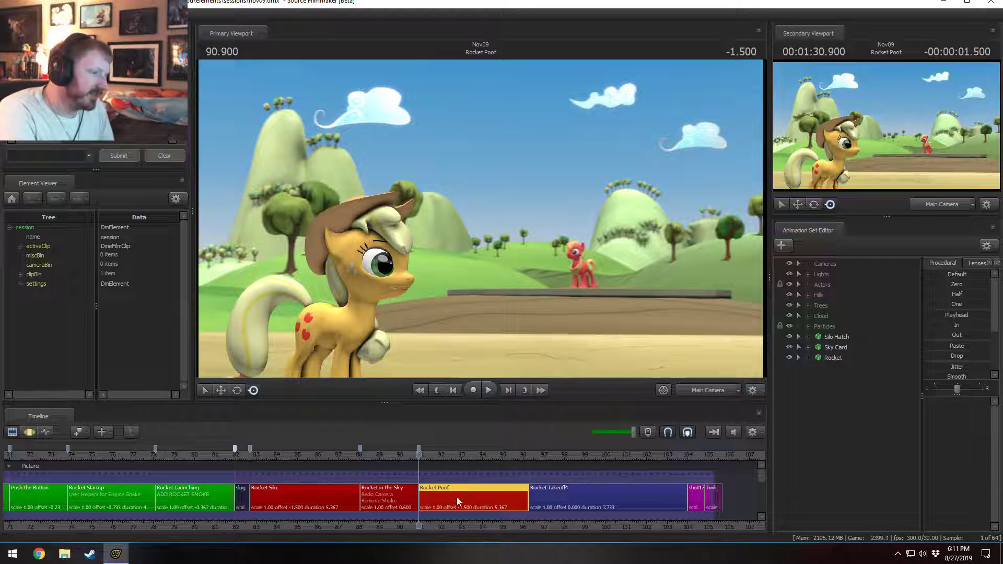
pyautogui.click(529, 459)
pyautogui.scroll(4, 531, 470)
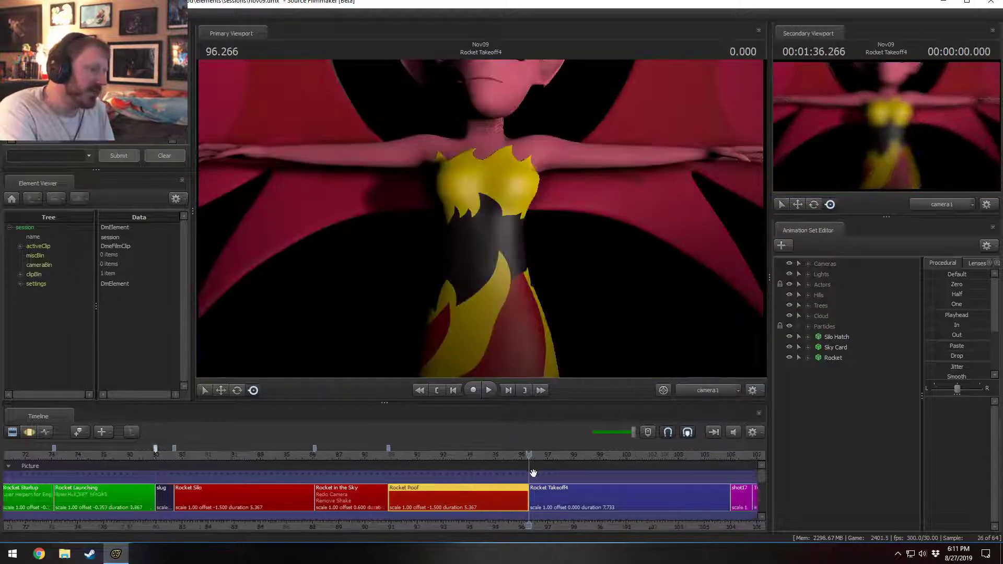
pyautogui.scroll(-4, 533, 473)
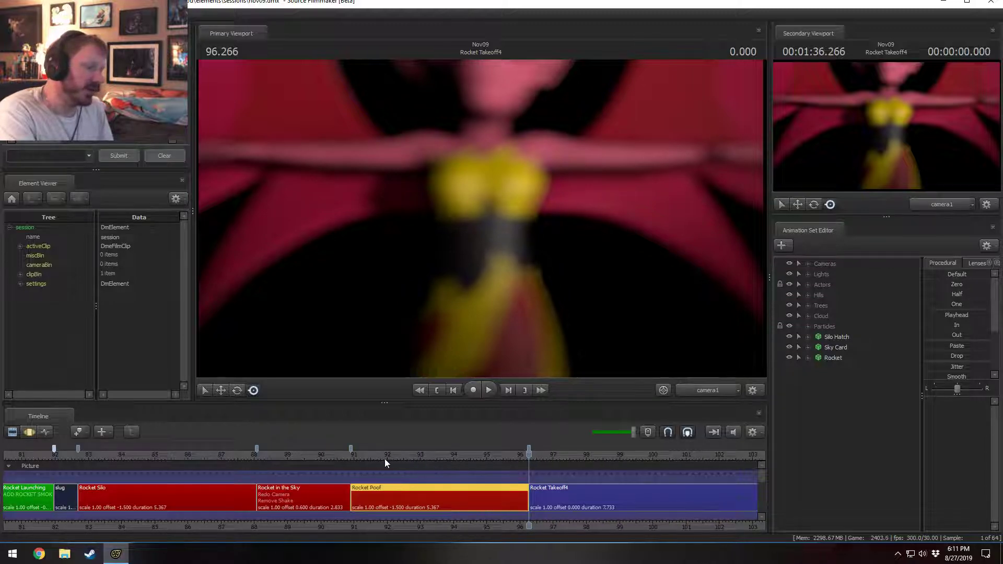
pyautogui.scroll(-2, 384, 459)
pyautogui.click(383, 459)
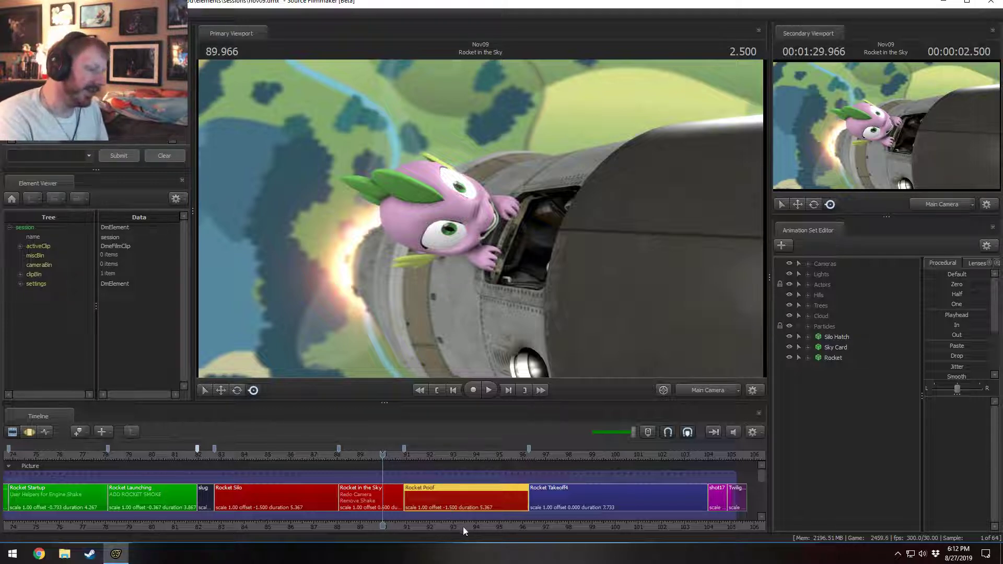
pyautogui.moveTo(463, 526); pyautogui.dragTo(409, 523, button='middle')
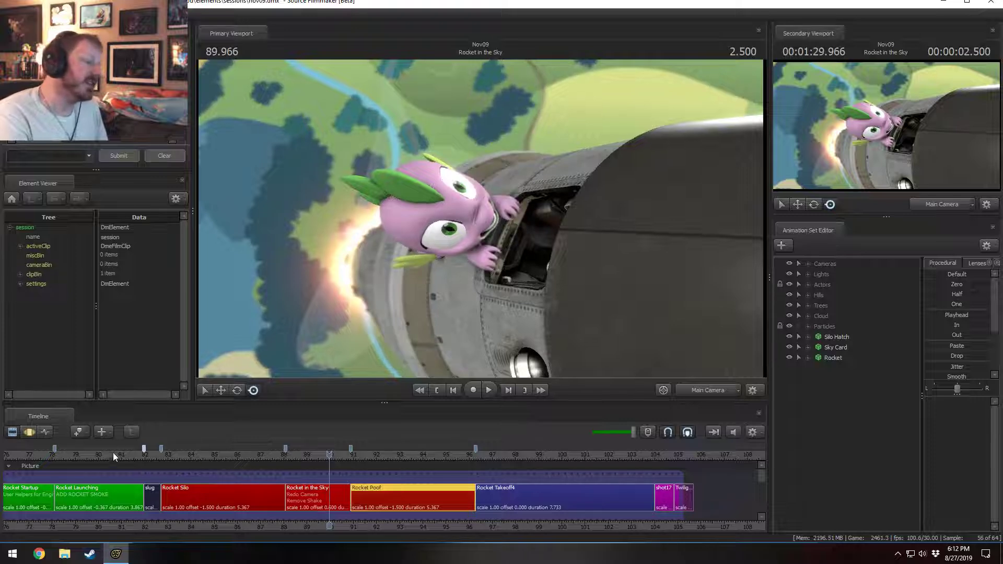
# - View frames of the Rocket Launching, Rocket Startup and Rocket Silo shots, ending near 87.066
pyautogui.click(84, 455)
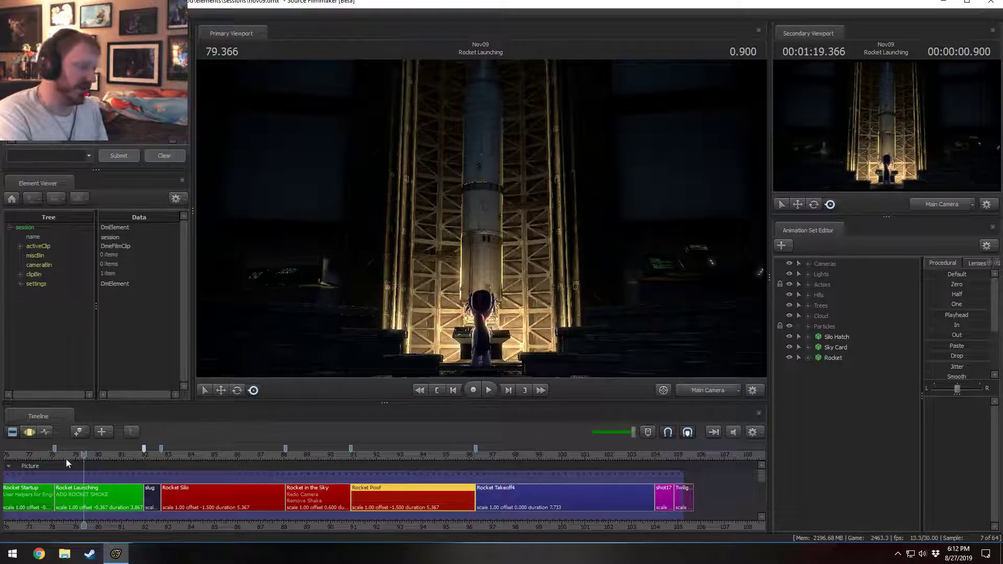
pyautogui.click(27, 454)
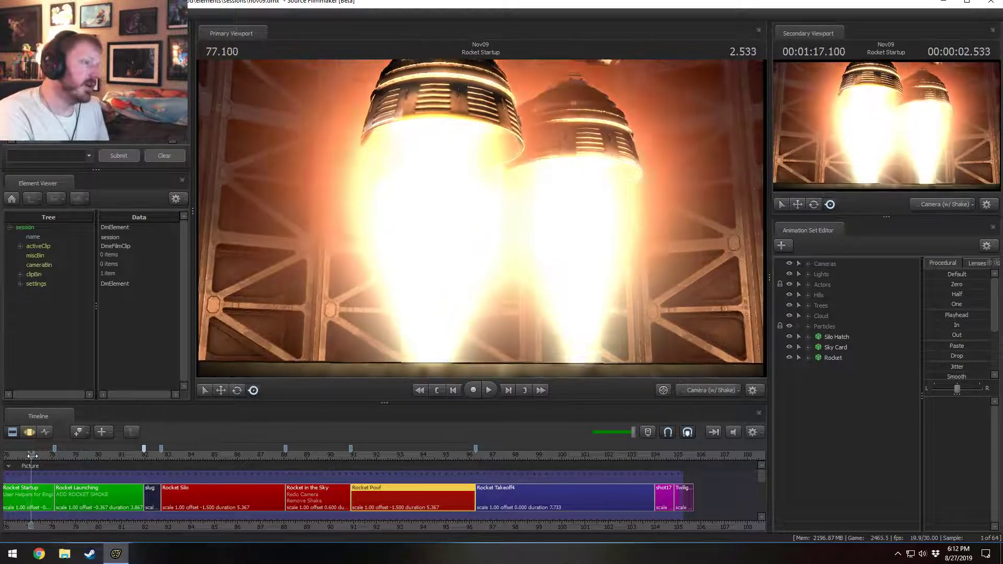
pyautogui.moveTo(64, 455); pyautogui.dragTo(143, 455)
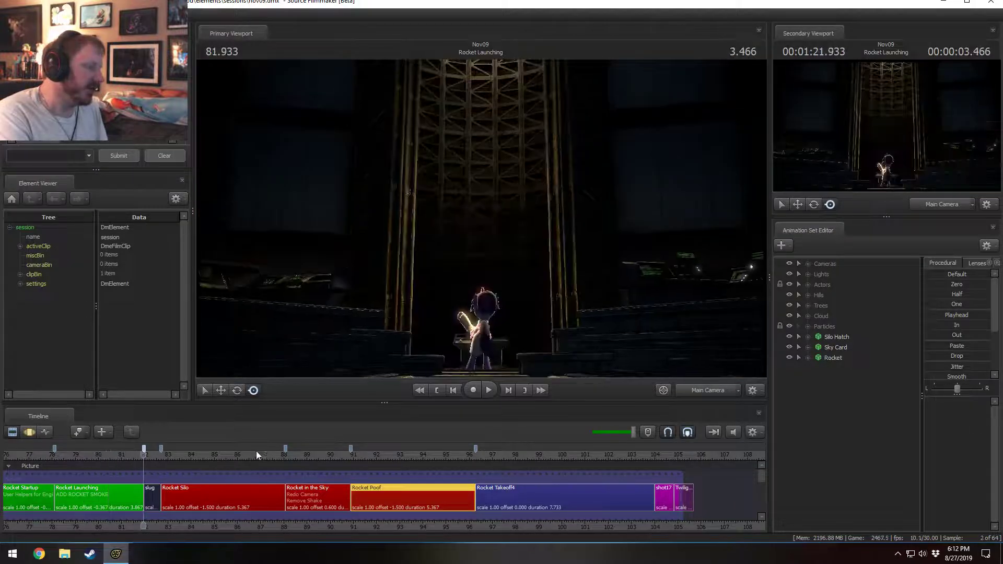
pyautogui.moveTo(256, 454)
pyautogui.mouseDown()
pyautogui.moveTo(266, 454)
pyautogui.moveTo(245, 454)
pyautogui.moveTo(262, 454)
pyautogui.mouseUp()
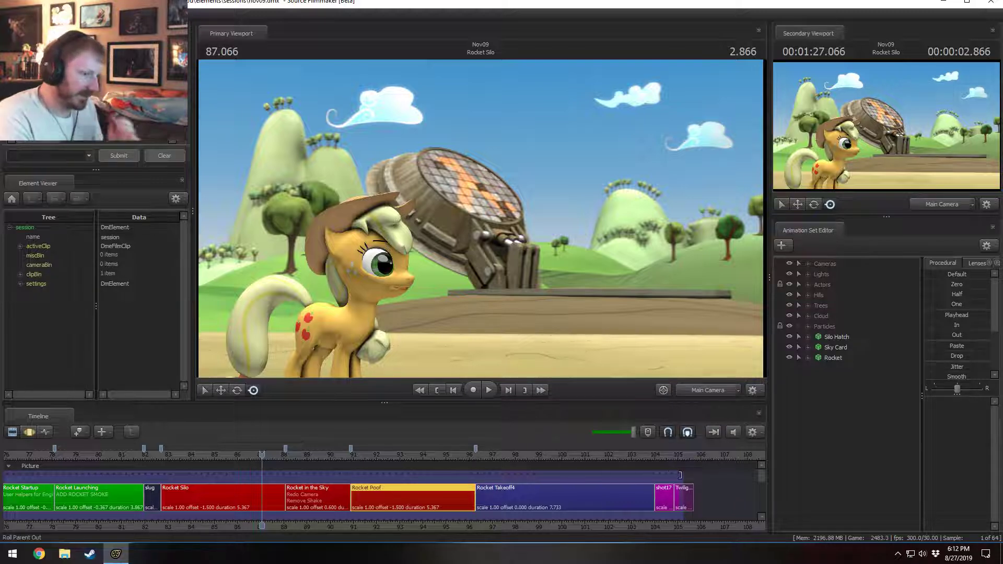
# - Roll the parent clip's out point back to about the end of the Rocket Takeoff4 shot
pyautogui.moveTo(680, 475); pyautogui.dragTo(656, 476)
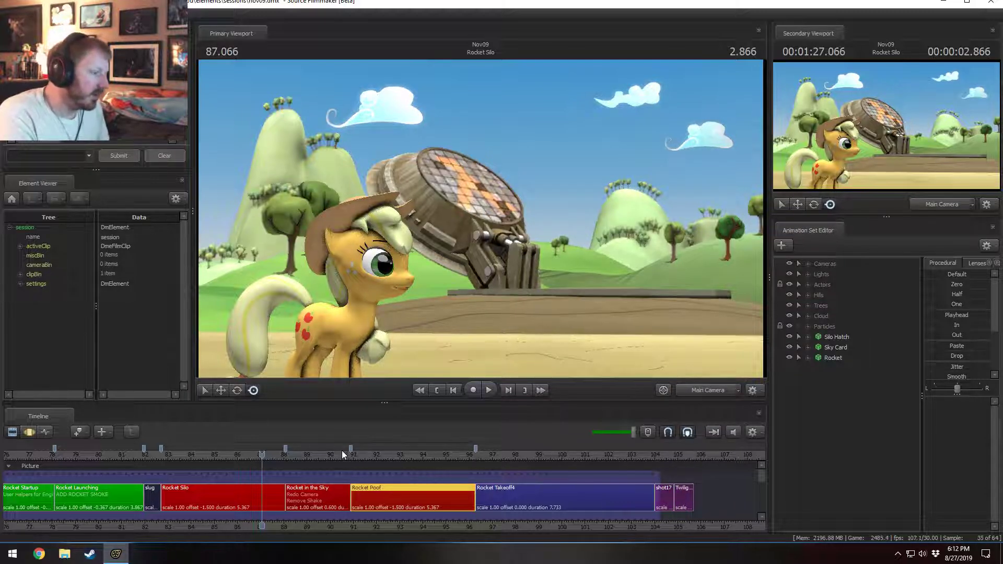
# - Play back the Rocket in the Sky shot several times from near its start to examine the camera movement
pyautogui.click(296, 454)
pyautogui.press('space')
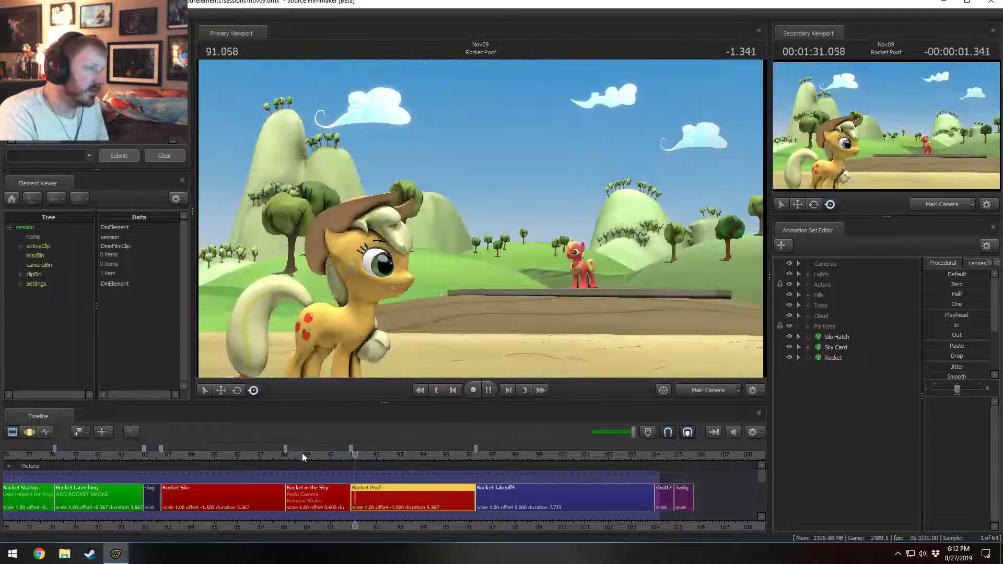
pyautogui.click(314, 455)
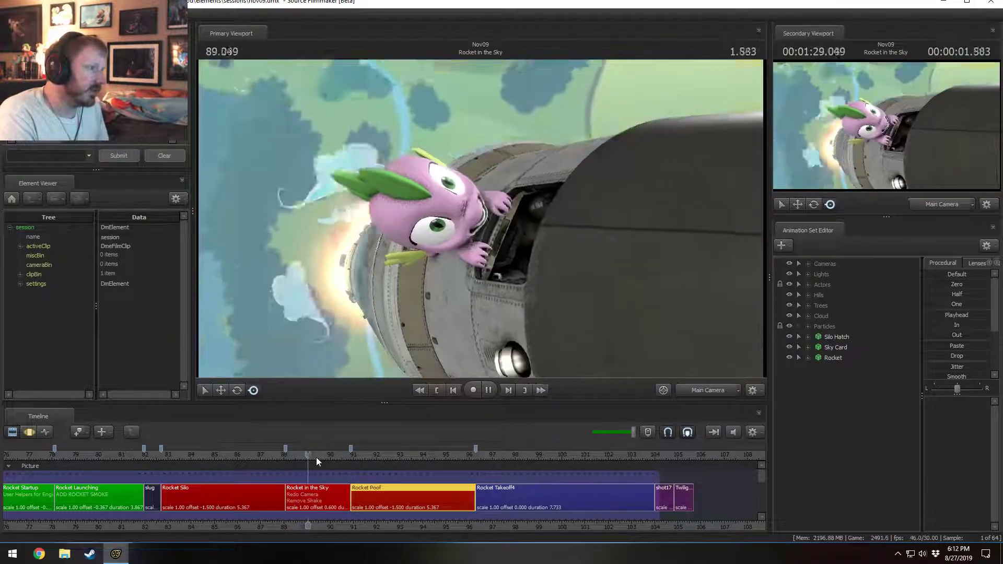
pyautogui.press('space')
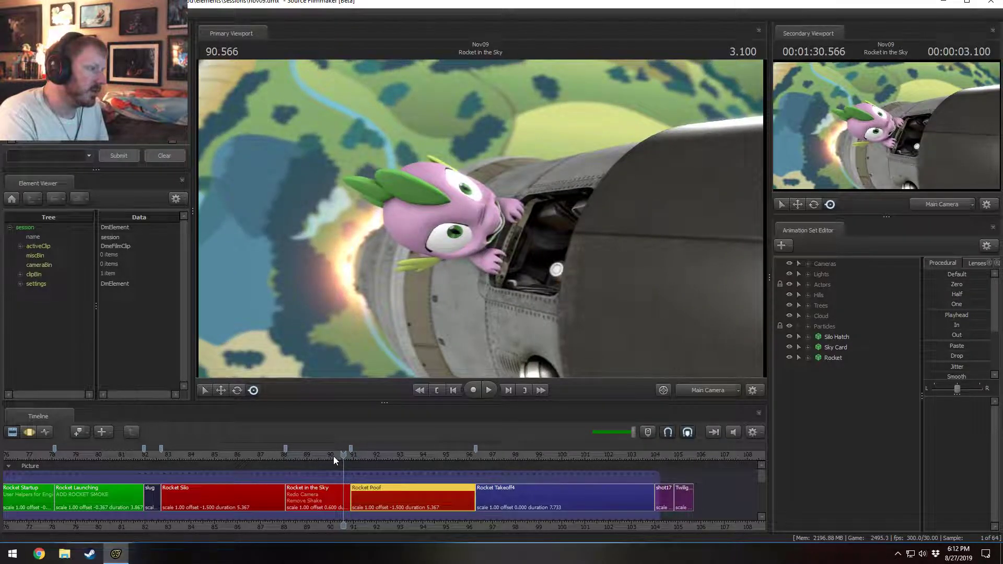
pyautogui.click(307, 455)
pyautogui.press('space')
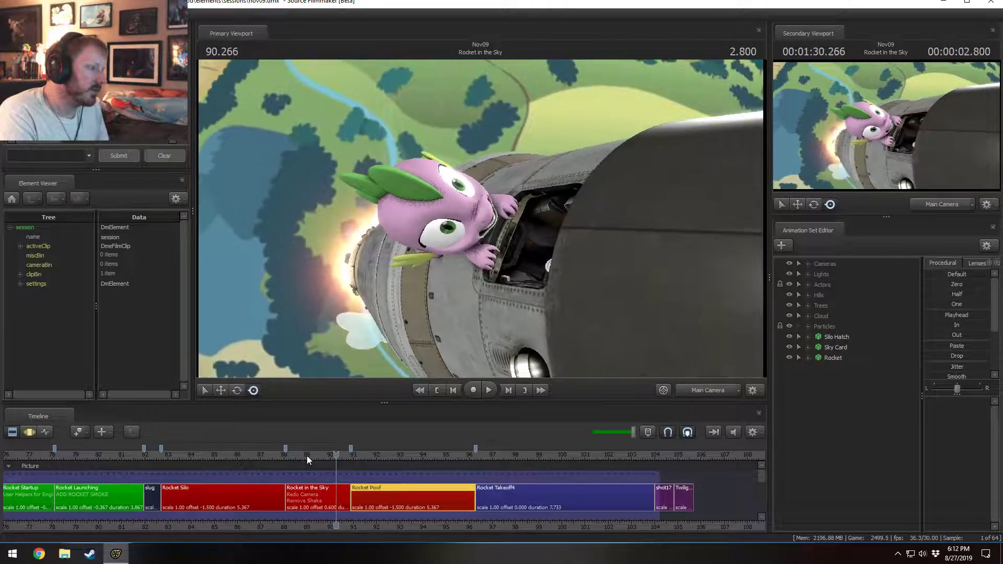
pyautogui.moveTo(306, 455); pyautogui.dragTo(287, 456)
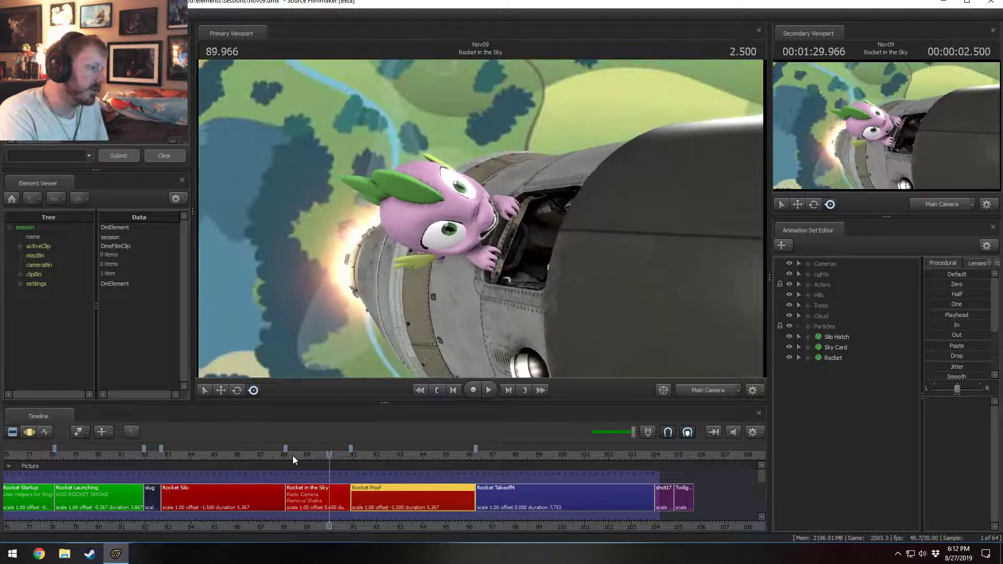
# - Open the Rocket in the Sky shot for motion editing, limit the time selection to the shot and select its Main Camera
pyautogui.doubleClick(297, 493)
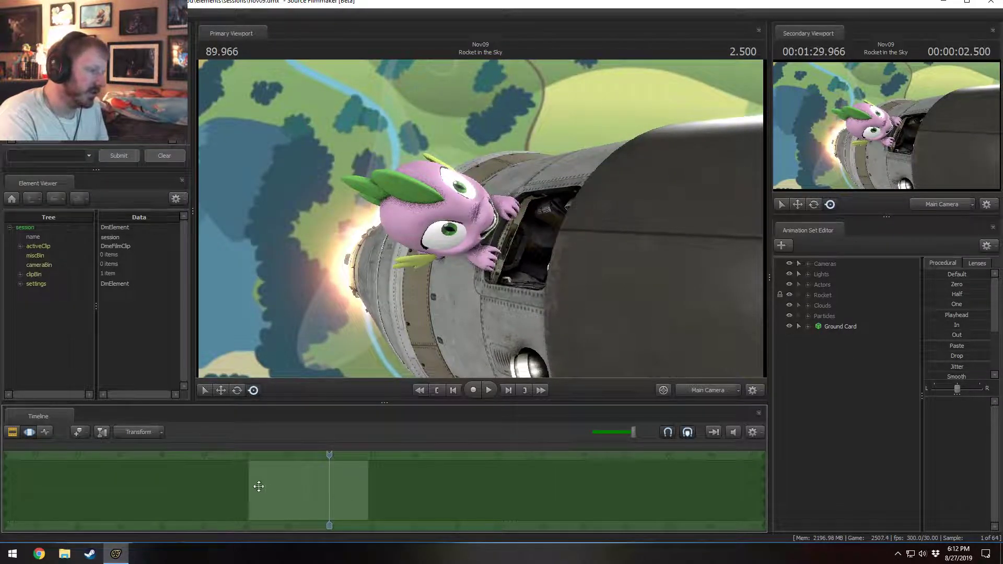
pyautogui.moveTo(257, 484); pyautogui.dragTo(308, 499)
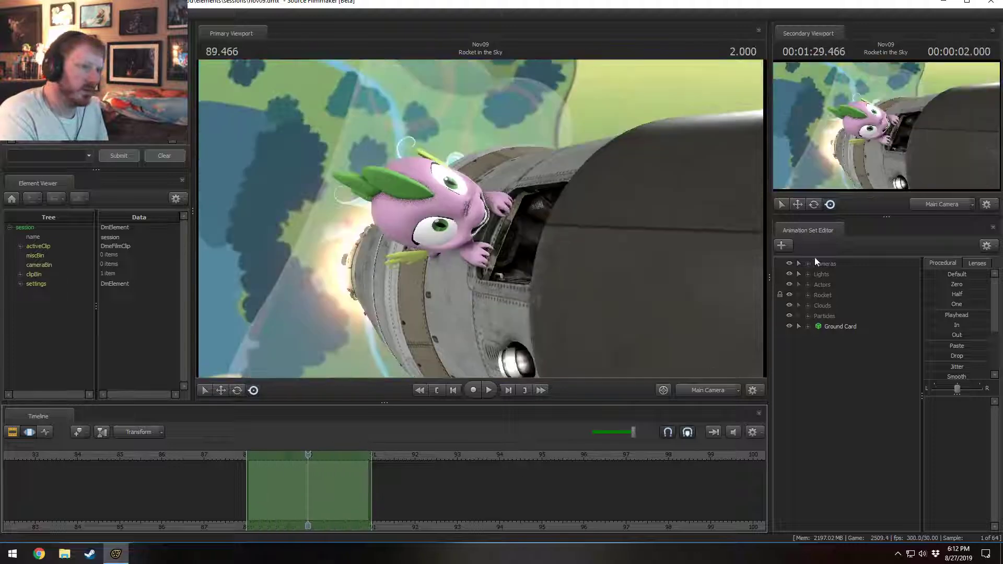
pyautogui.click(808, 264)
pyautogui.click(841, 276)
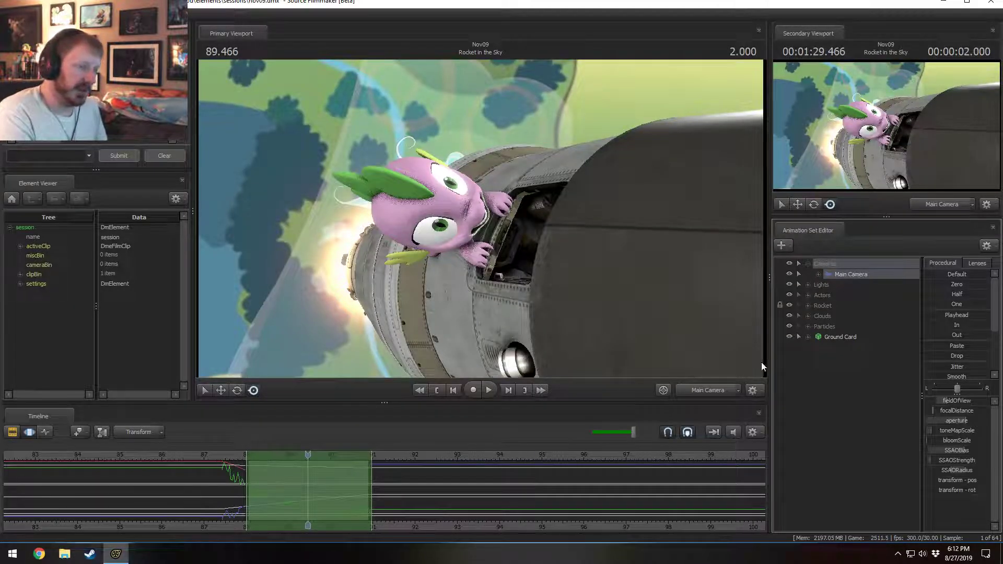
# - Try the Jitter preset on the Main Camera over the selected time range and play back the shot
pyautogui.click(956, 367)
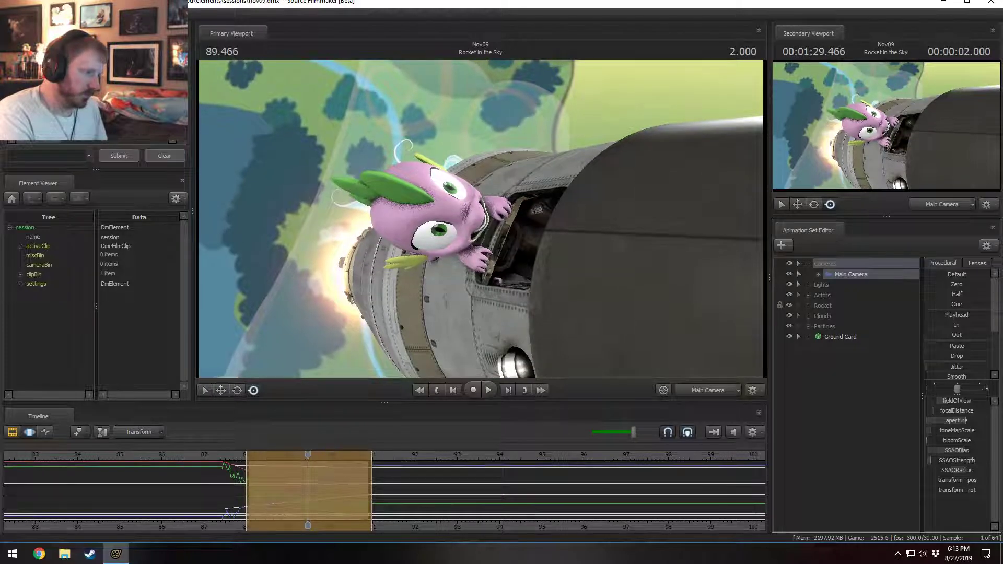
pyautogui.press('space')
pyautogui.click(487, 390)
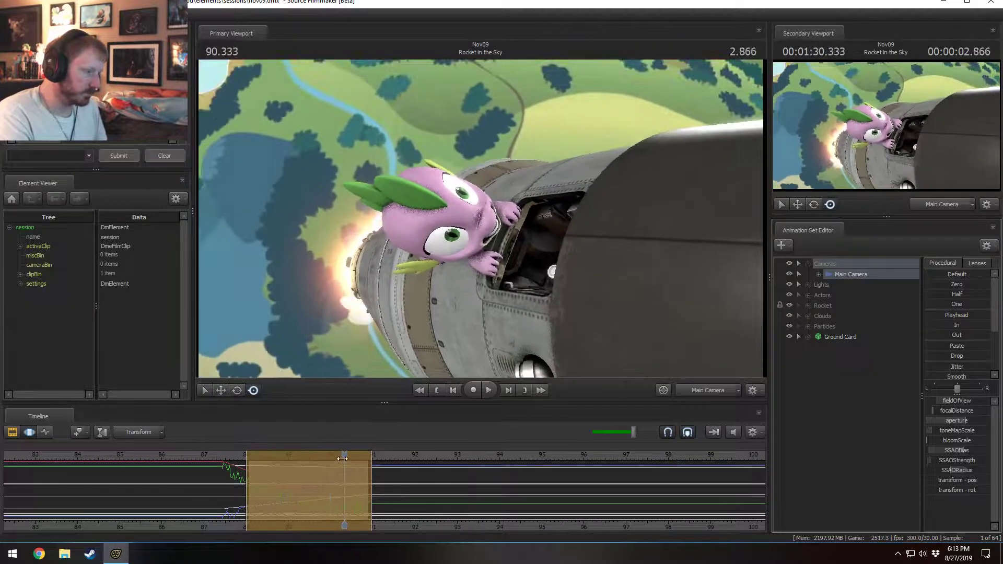
pyautogui.click(256, 469)
pyautogui.press('space')
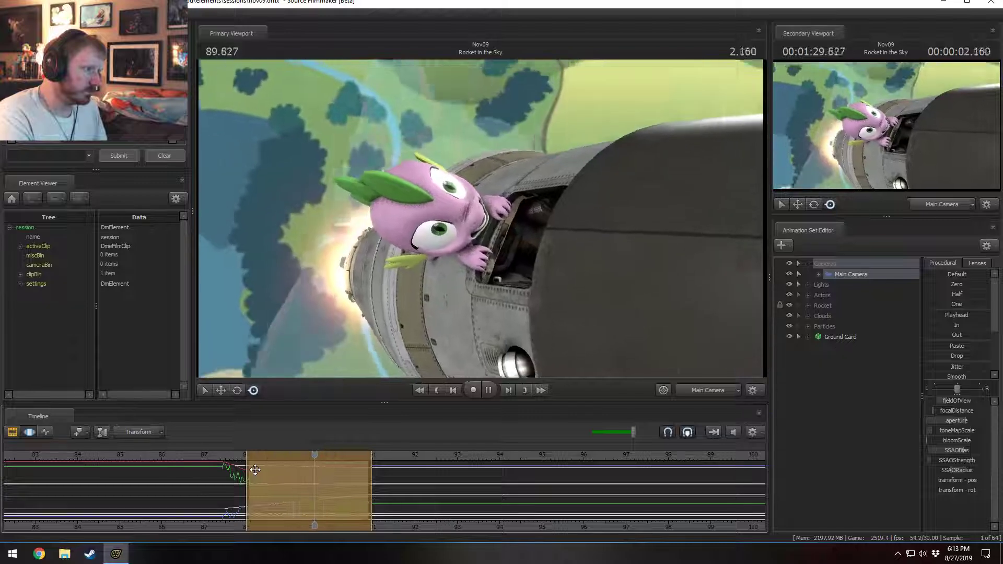
pyautogui.press('space')
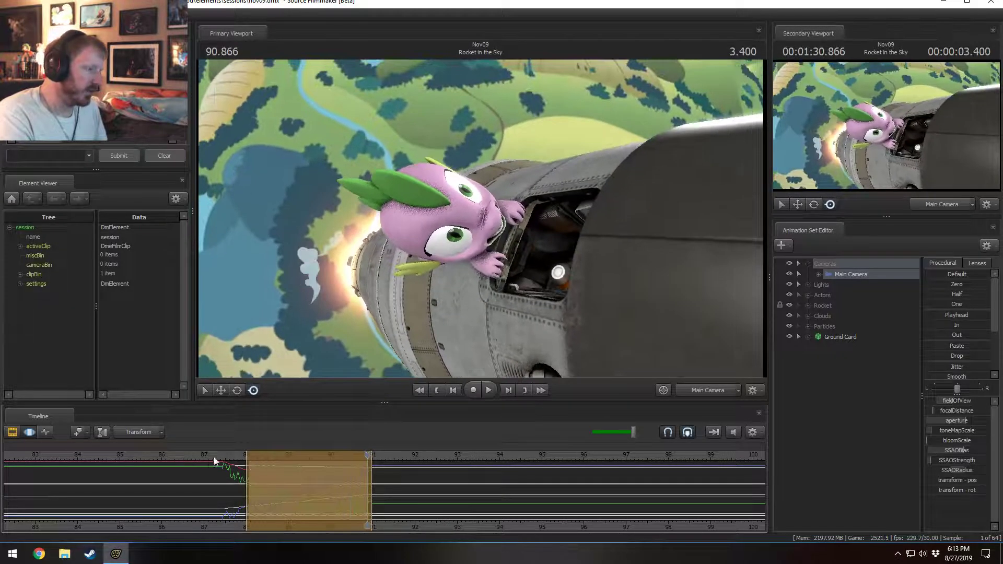
# - Replay the Rocket in the Sky shot from its beginning to judge the jittered camera
pyautogui.click(251, 455)
pyautogui.press('space')
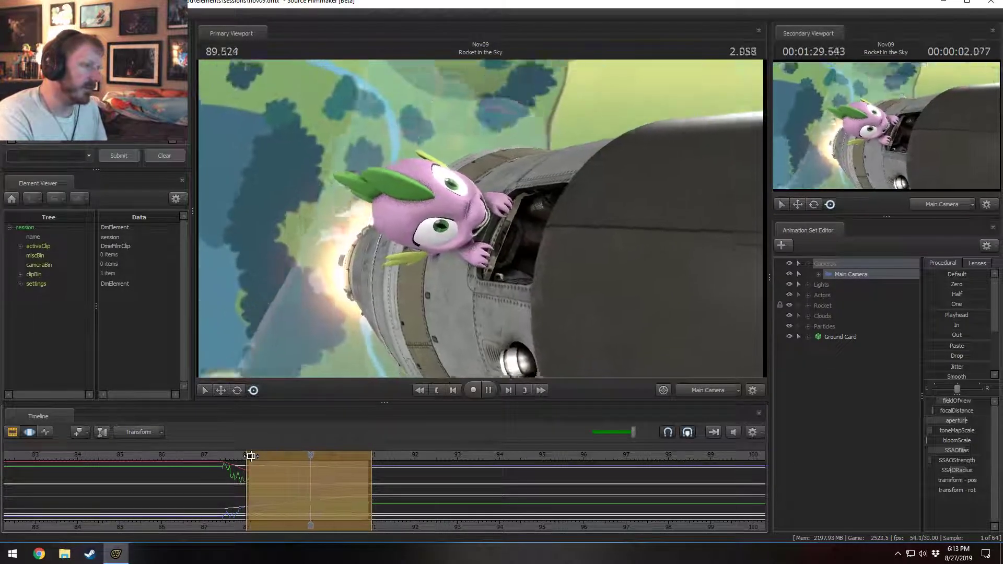
pyautogui.press('space')
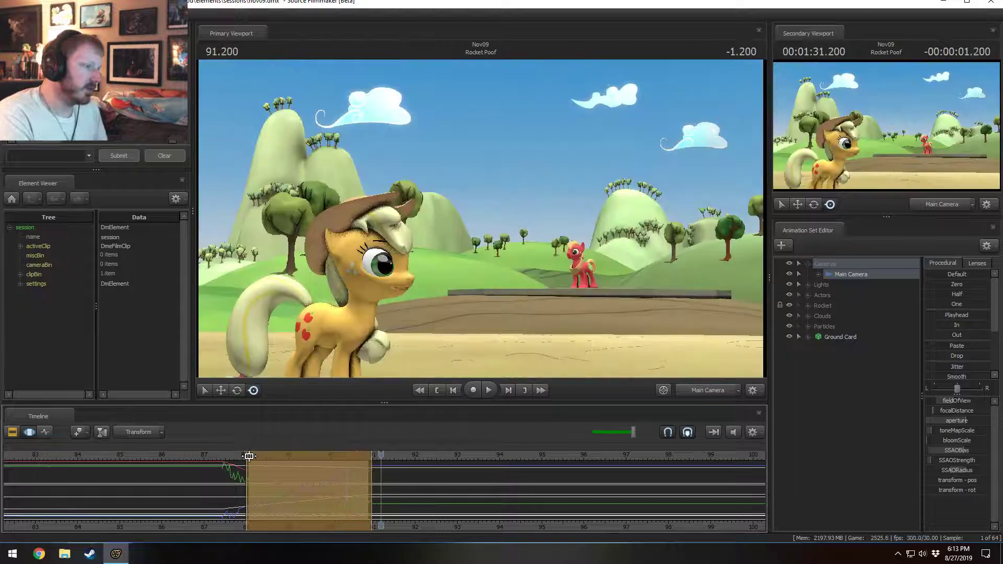
pyautogui.click(241, 458)
pyautogui.press('space')
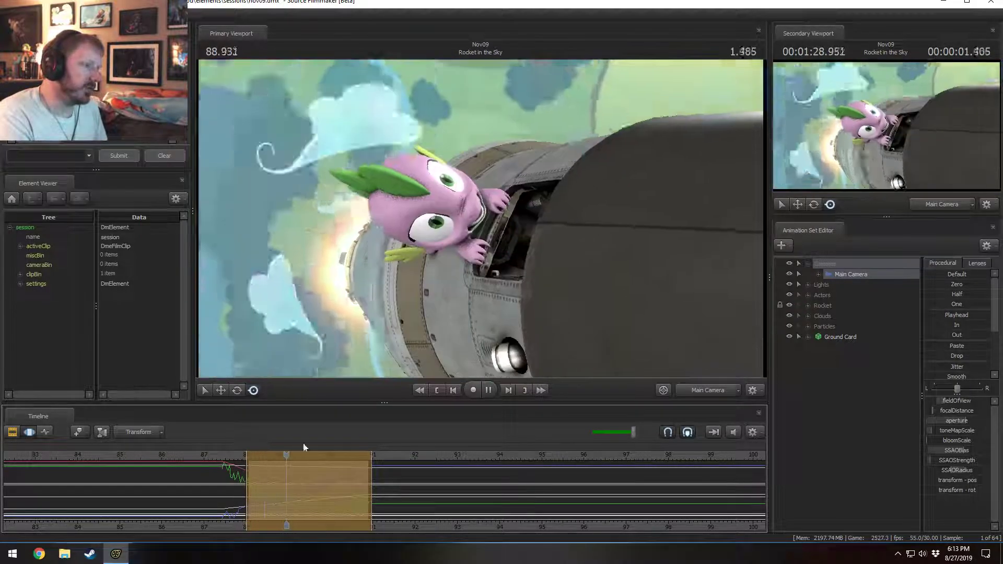
pyautogui.press('space')
# - Return to the clip timeline and step frame by frame through the Rocket in the Sky shot from 89.633 to around 89.866
pyautogui.press('F2')
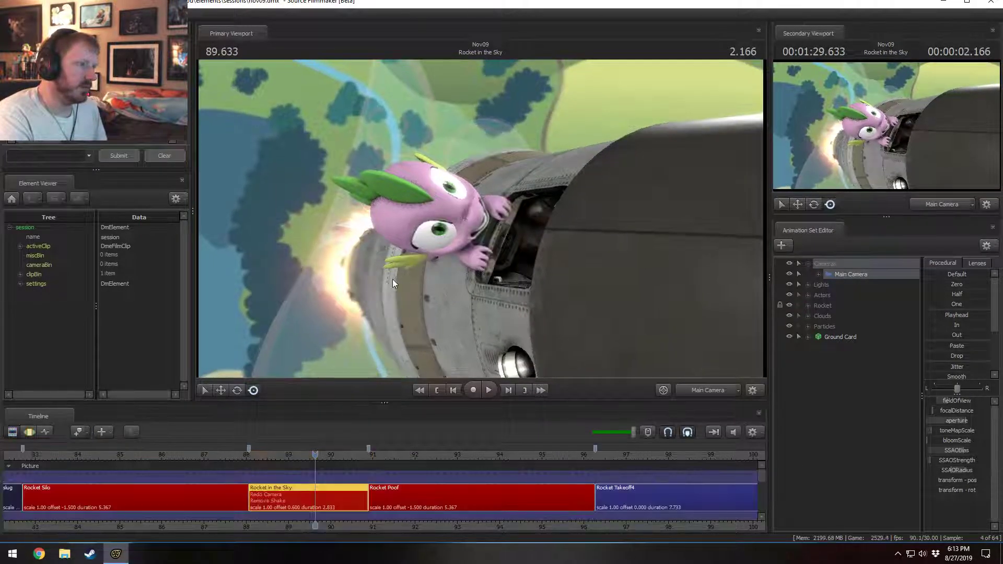
pyautogui.press('Right')
pyautogui.press('Right')
pyautogui.press('Right')
pyautogui.press('Right')
pyautogui.press('Right')
pyautogui.press('Right')
pyautogui.press('Right')
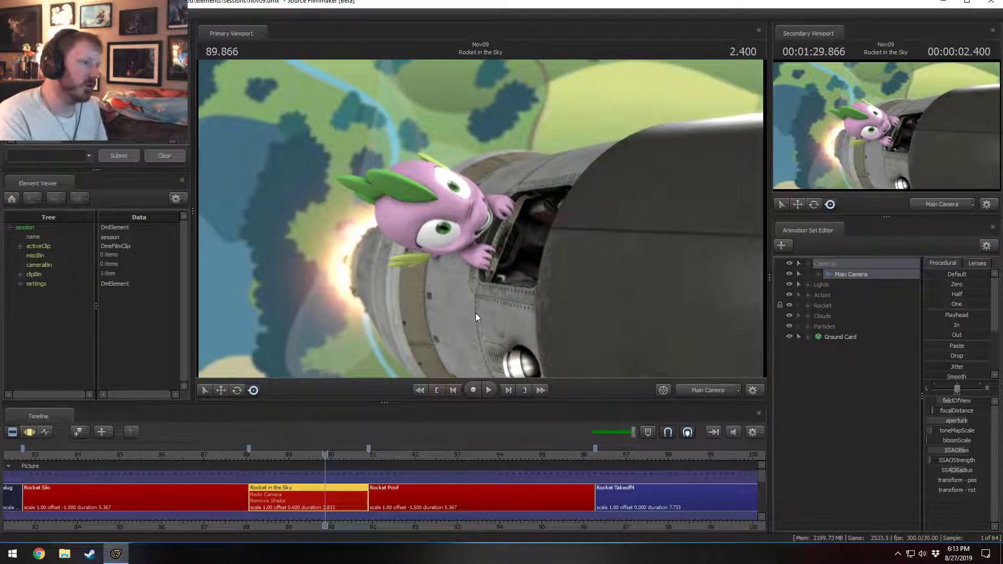
pyautogui.press('Left')
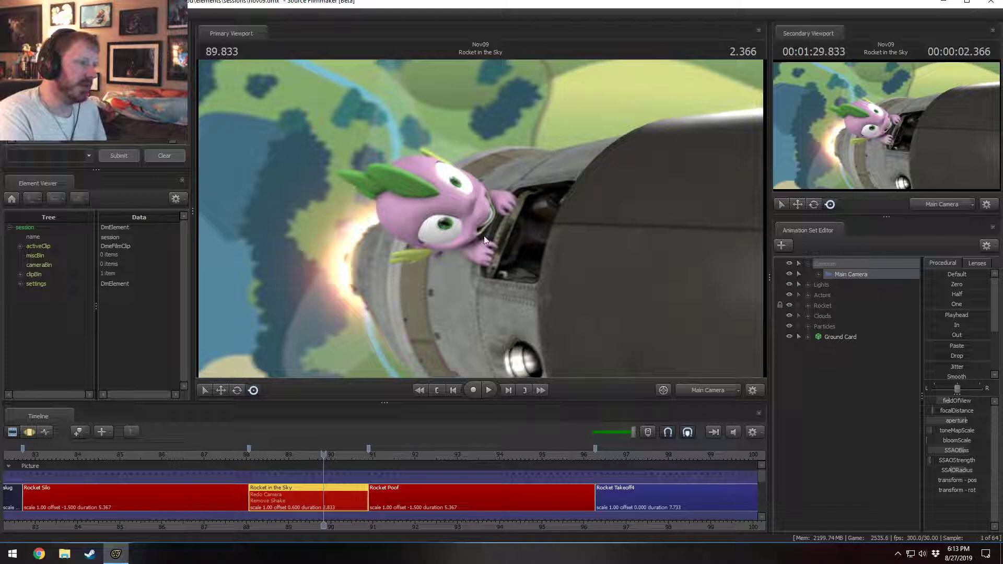
# - Undo the Jitter on the Main Camera and play back the Rocket in the Sky shot from its start
pyautogui.press('F3')
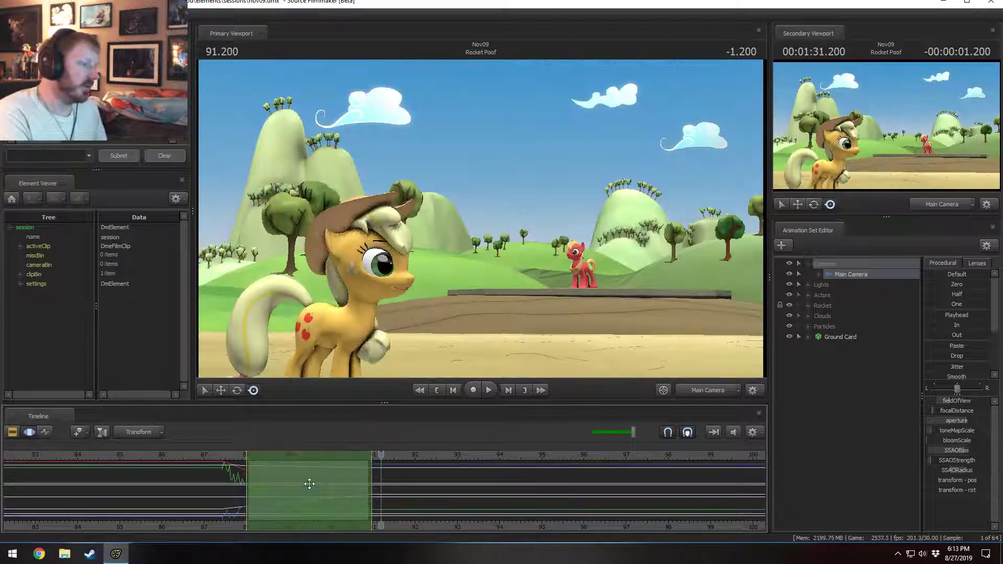
pyautogui.press('F2')
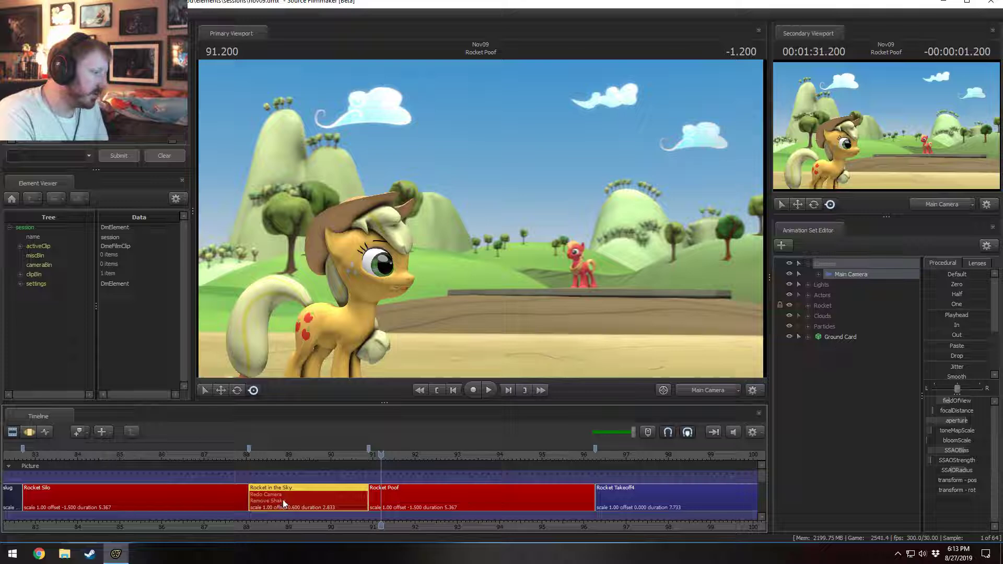
pyautogui.click(251, 454)
pyautogui.press('space')
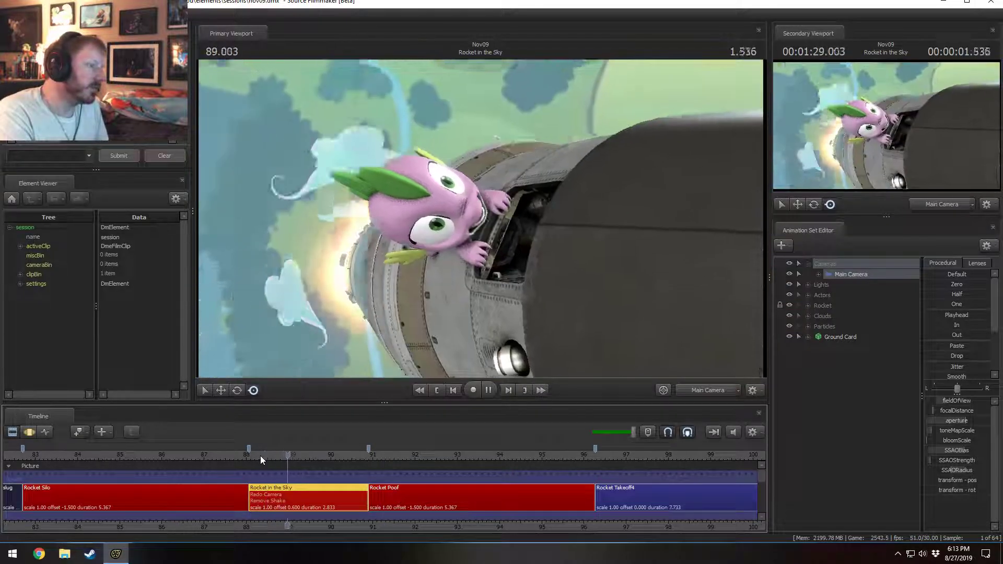
pyautogui.press('space')
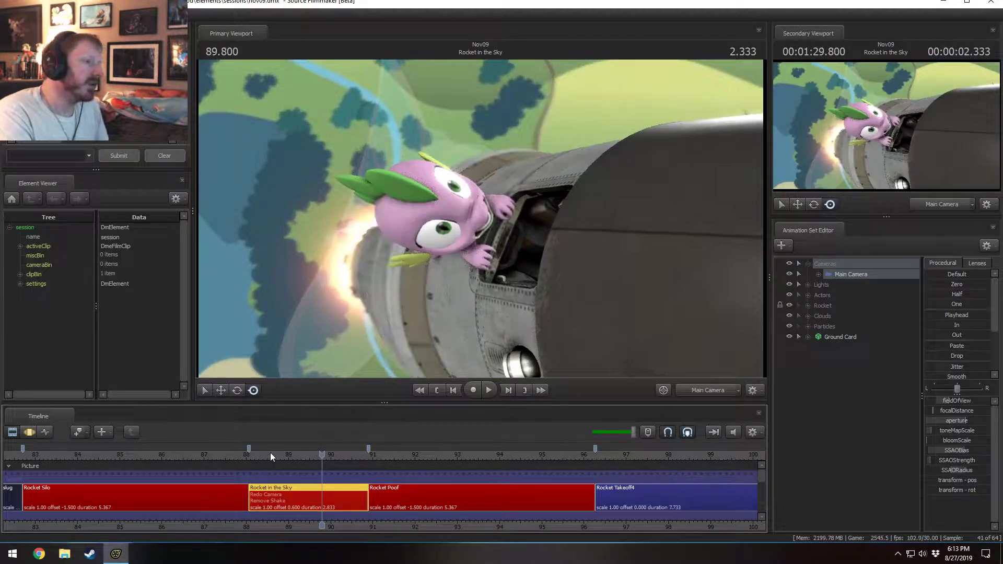
# - Reopen the Rocket in the Sky shot for motion editing and apply the Smooth preset to the Main Camera across the whole timeline
pyautogui.scroll(4, 266, 502)
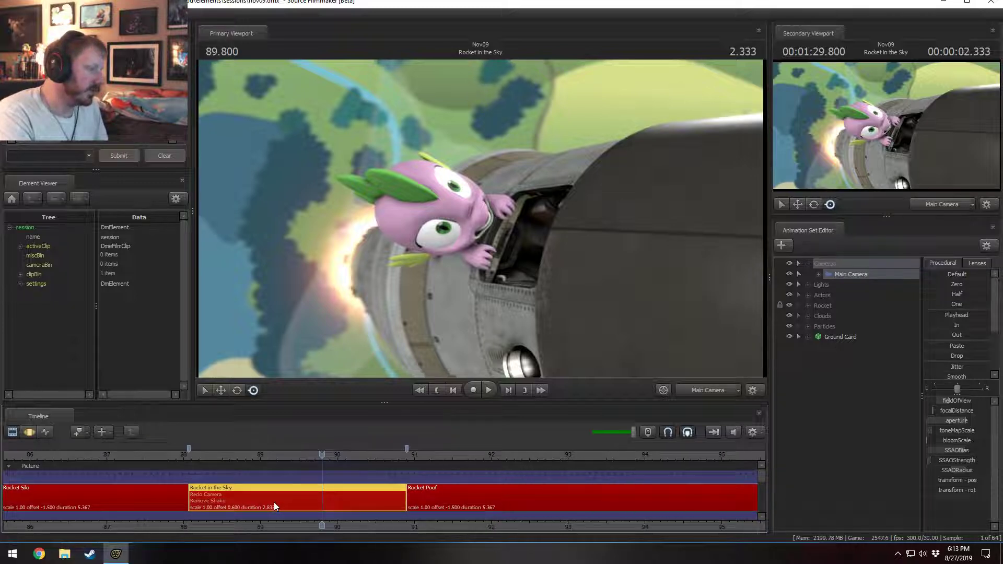
pyautogui.doubleClick(274, 503)
pyautogui.moveTo(322, 454); pyautogui.dragTo(309, 454)
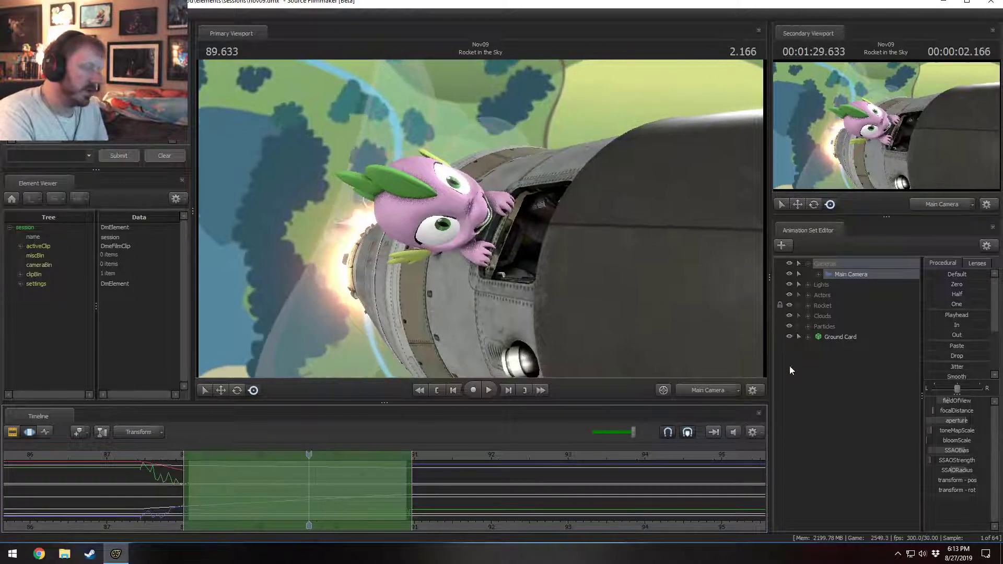
pyautogui.click(943, 375)
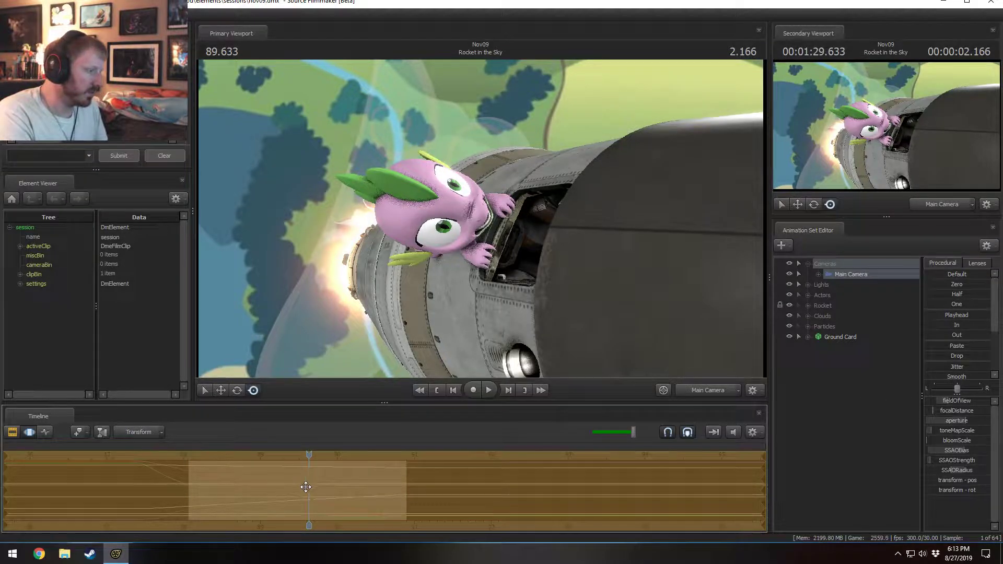
# - Return to the clip timeline and play back the Rocket in the Sky shot to check the smoothed camera
pyautogui.press('F3')
pyautogui.click(207, 455)
pyautogui.press('space')
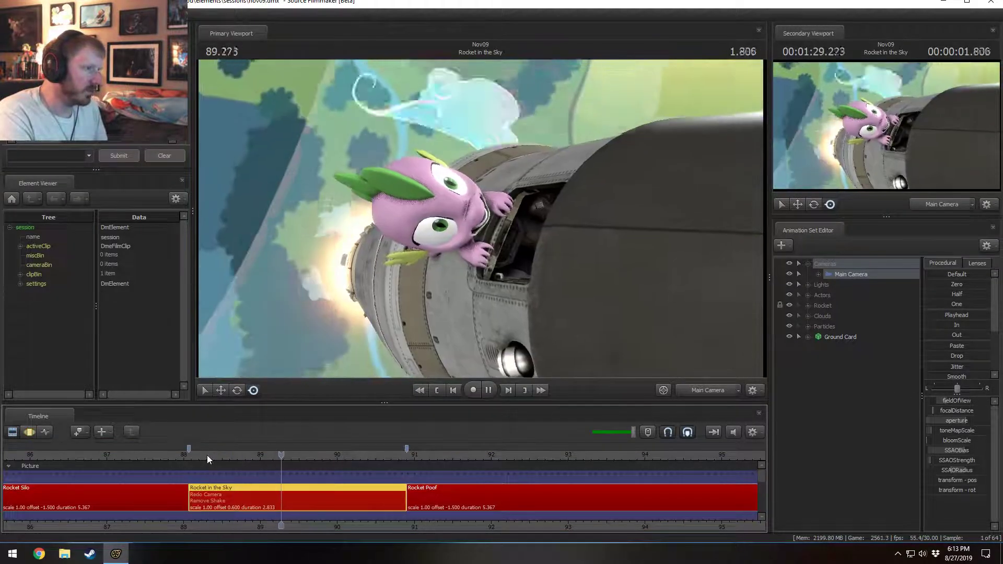
pyautogui.click(199, 455)
pyautogui.press('space')
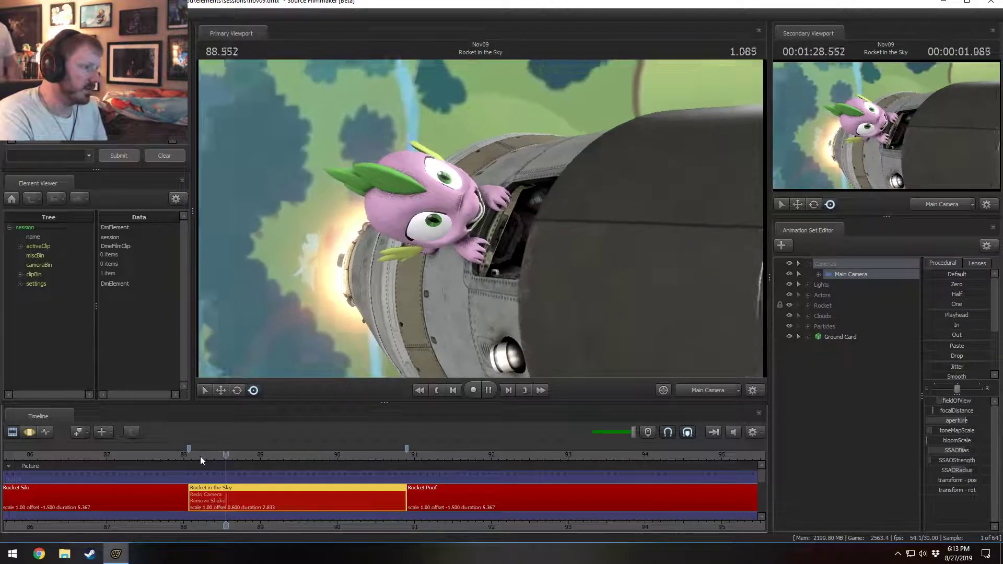
pyautogui.press('space')
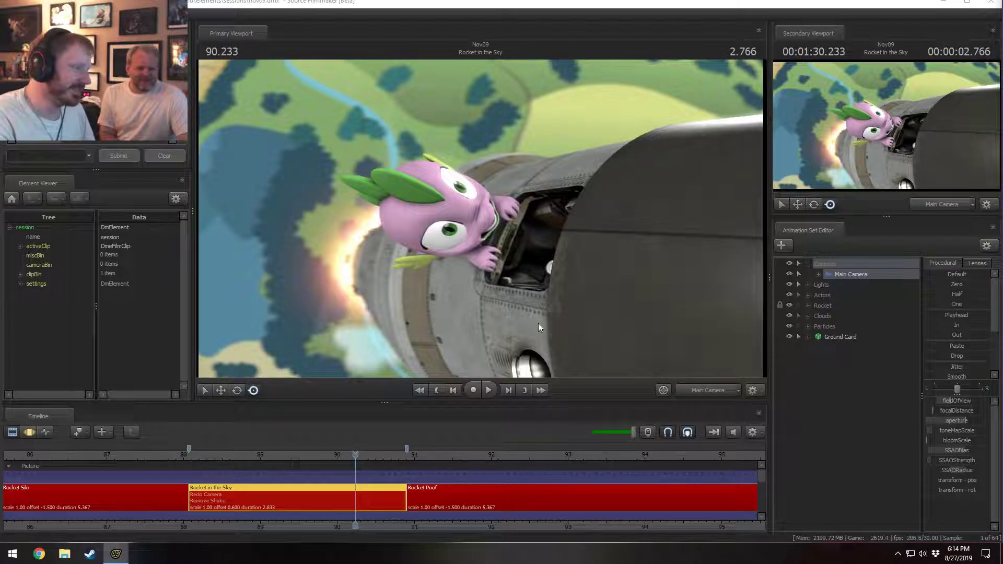
# - Replay from about 88.6 in the Rocket in the Sky shot through the cut into Rocket Poof
pyautogui.click(239, 457)
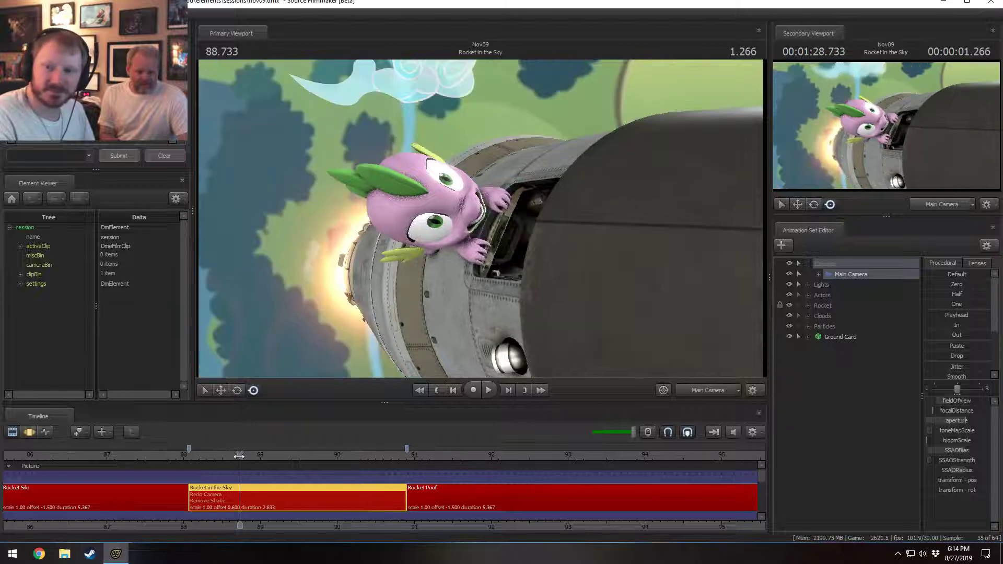
pyautogui.moveTo(239, 456); pyautogui.dragTo(227, 455)
pyautogui.press('space')
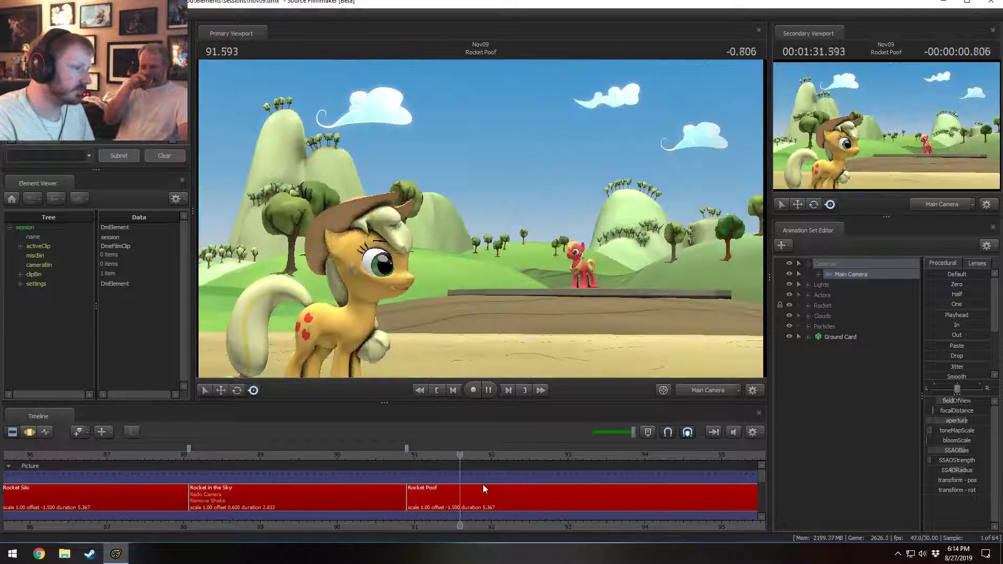
# - Select the Rocket Poof shot, place the playhead at 91.200, and view the whole set from above through the Work Camera
pyautogui.click(493, 491)
pyautogui.scroll(-5, 503, 532)
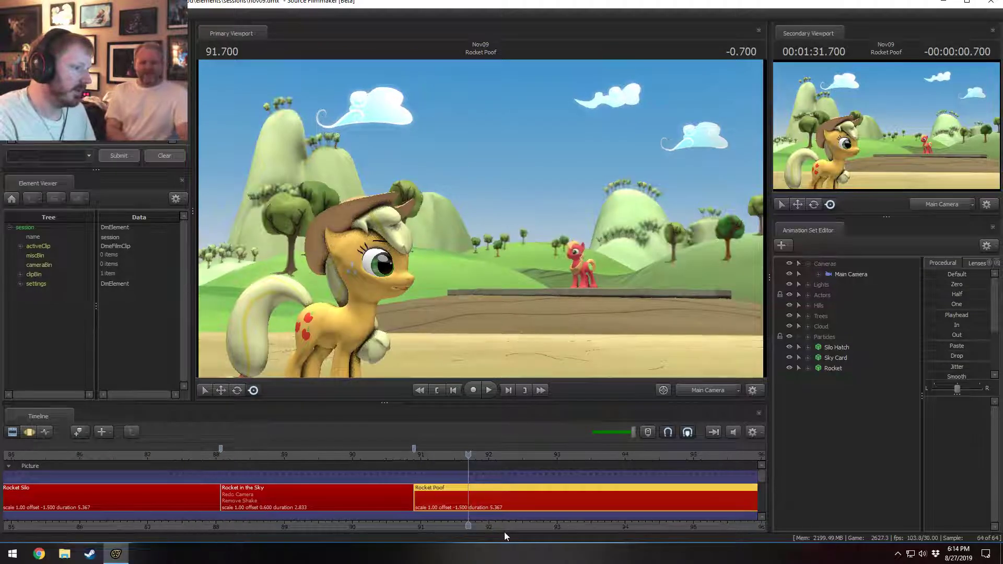
pyautogui.scroll(-4, 510, 525)
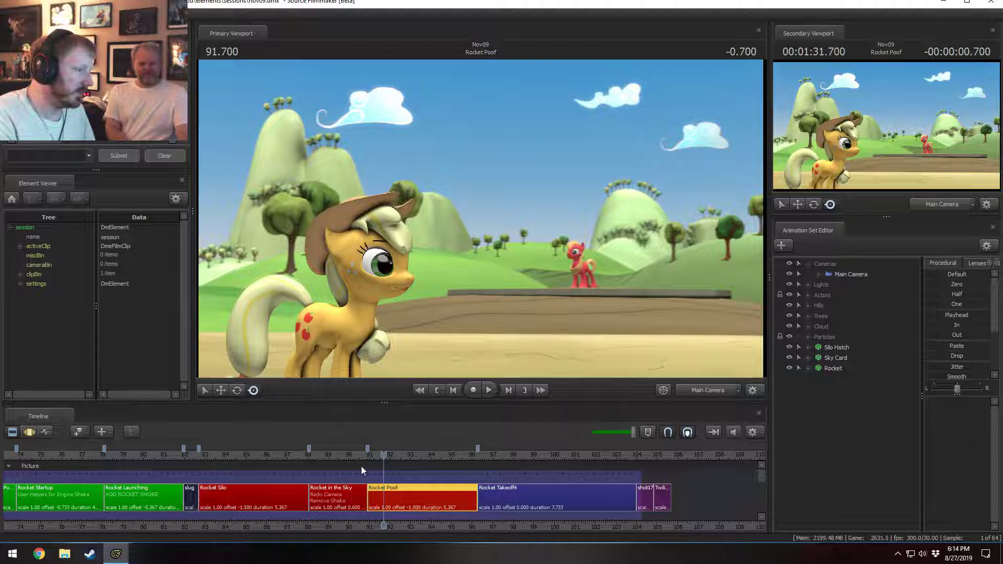
pyautogui.moveTo(361, 456); pyautogui.dragTo(370, 456)
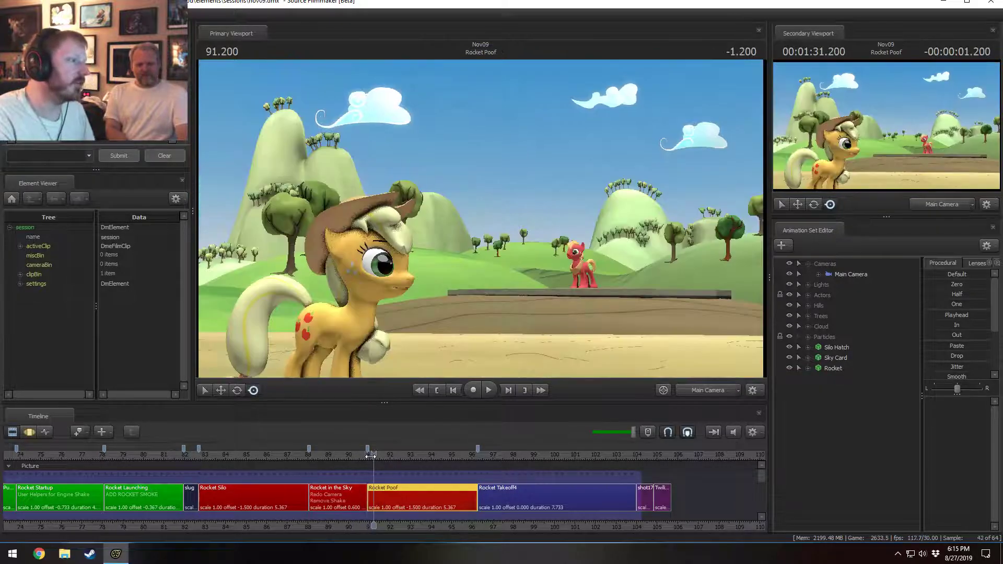
pyautogui.click(714, 394)
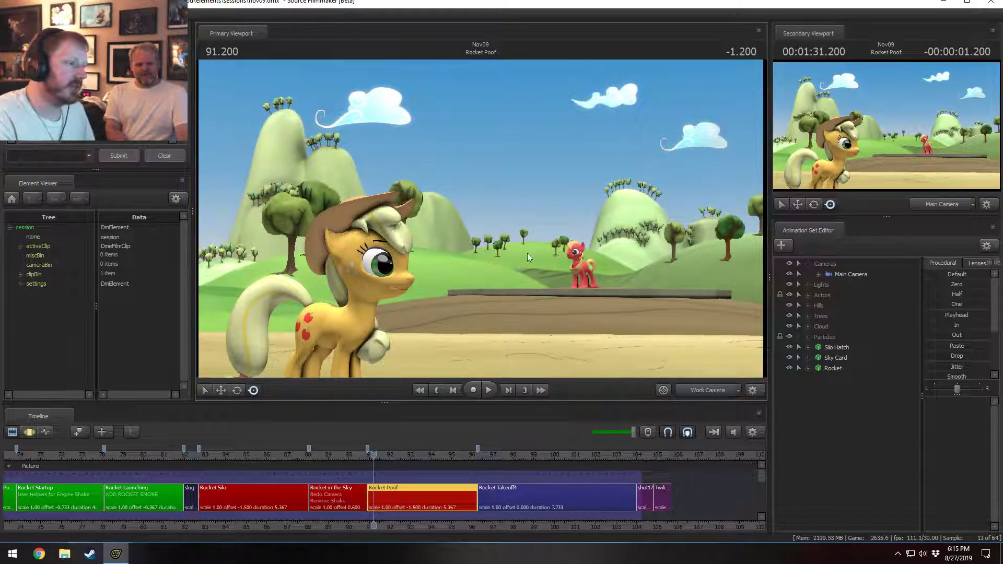
pyautogui.moveTo(528, 255); pyautogui.dragTo(514, 252)
pyautogui.press('s')
pyautogui.moveTo(481, 218); pyautogui.dragTo(481, 222)
# - Select all animation sets including Main Camera and try rotating the whole scene around the camera in the Motion Editor
pyautogui.click(831, 368)
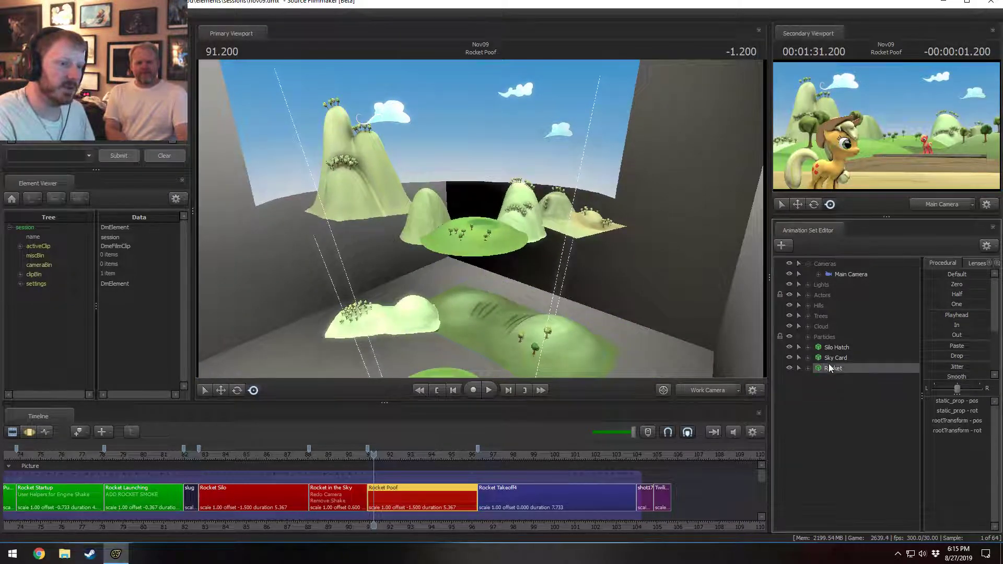
pyautogui.click(848, 274)
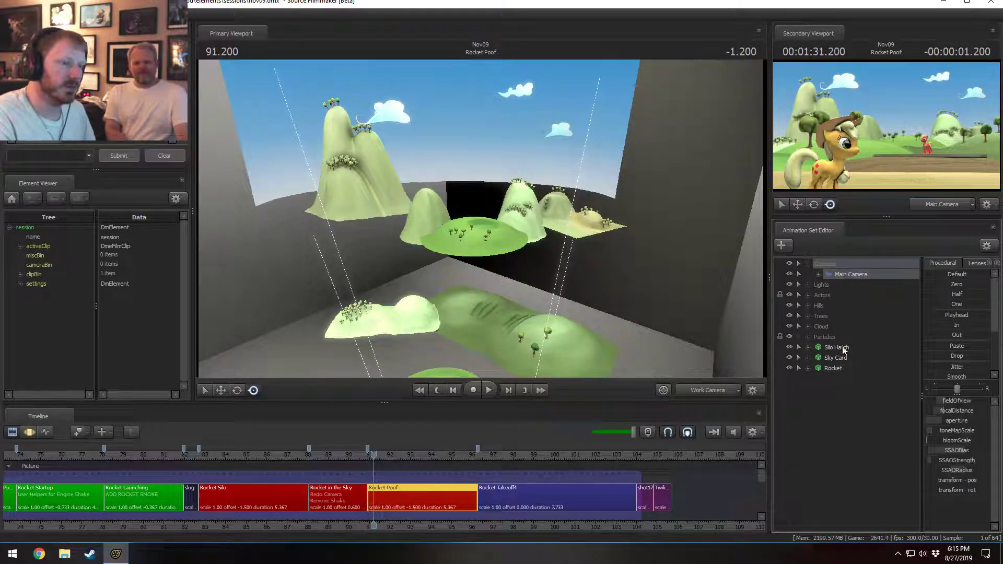
pyautogui.click(826, 369)
pyautogui.keyDown('shift'); pyautogui.click(825, 267); pyautogui.keyUp('shift')
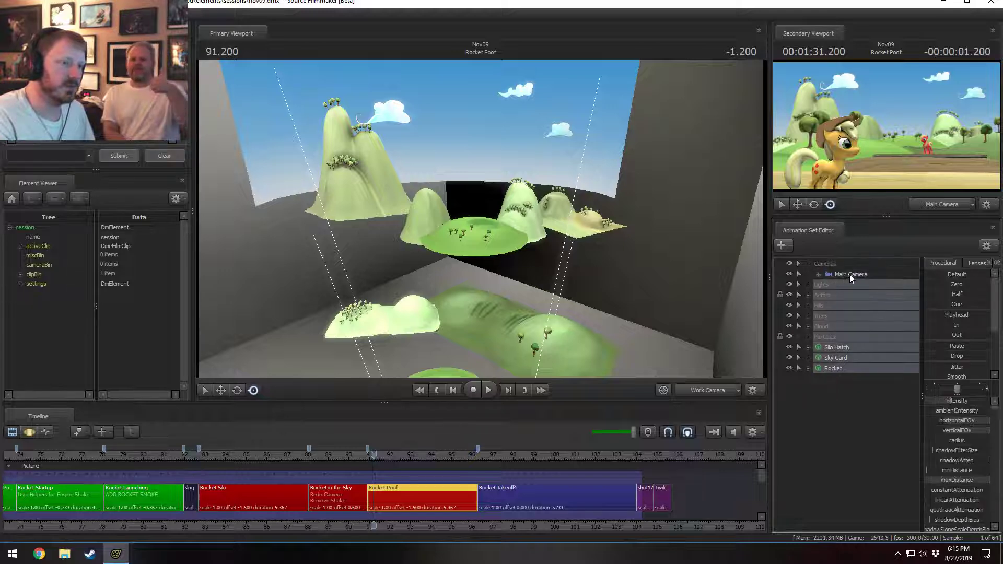
pyautogui.moveTo(478, 251); pyautogui.dragTo(477, 297)
pyautogui.press('F3')
pyautogui.press('e')
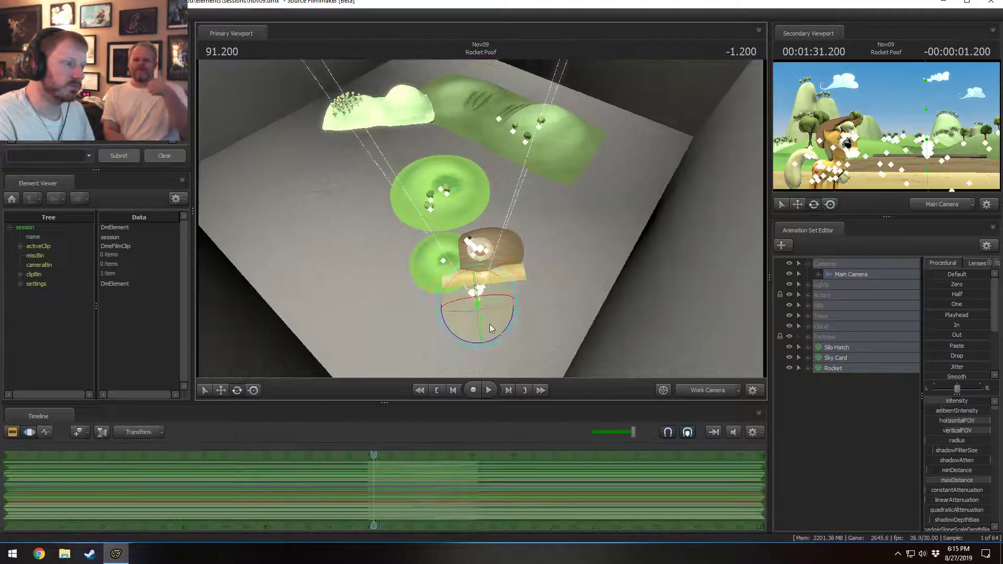
pyautogui.rightClick(491, 328)
pyautogui.click(495, 336)
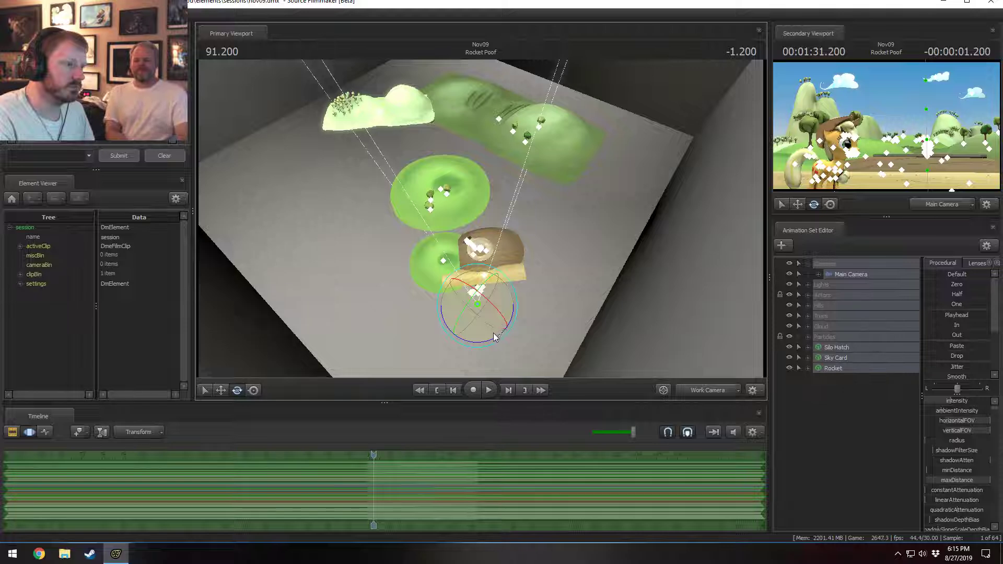
pyautogui.moveTo(495, 336)
pyautogui.mouseDown()
pyautogui.moveTo(480, 344)
pyautogui.moveTo(531, 353)
pyautogui.moveTo(503, 337)
pyautogui.mouseUp()
# - Reselect every animation set, undo the last rotation, and try turning the scene around the Main Camera again
pyautogui.click(851, 272)
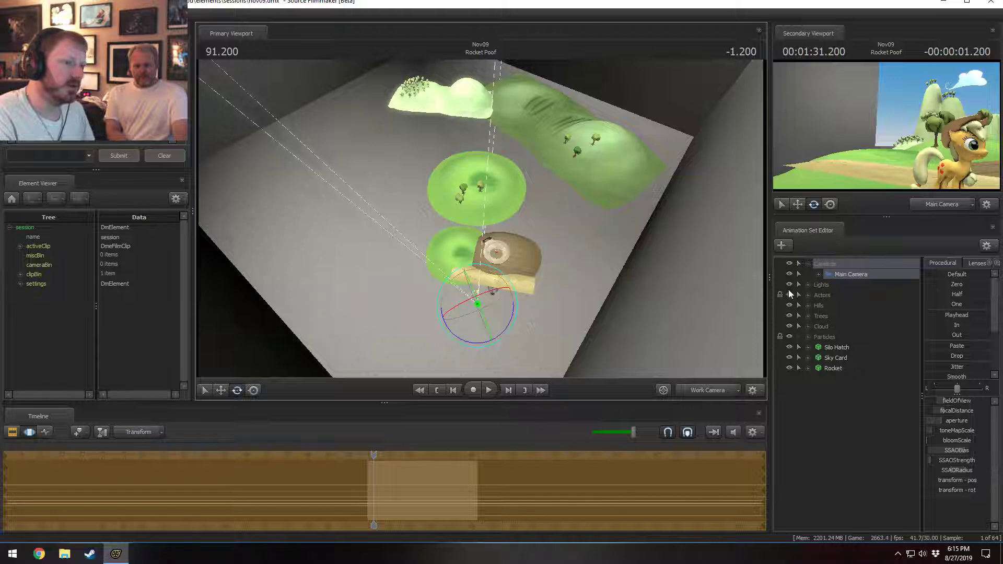
pyautogui.click(826, 369)
pyautogui.hotkey('ctrl', 'a')
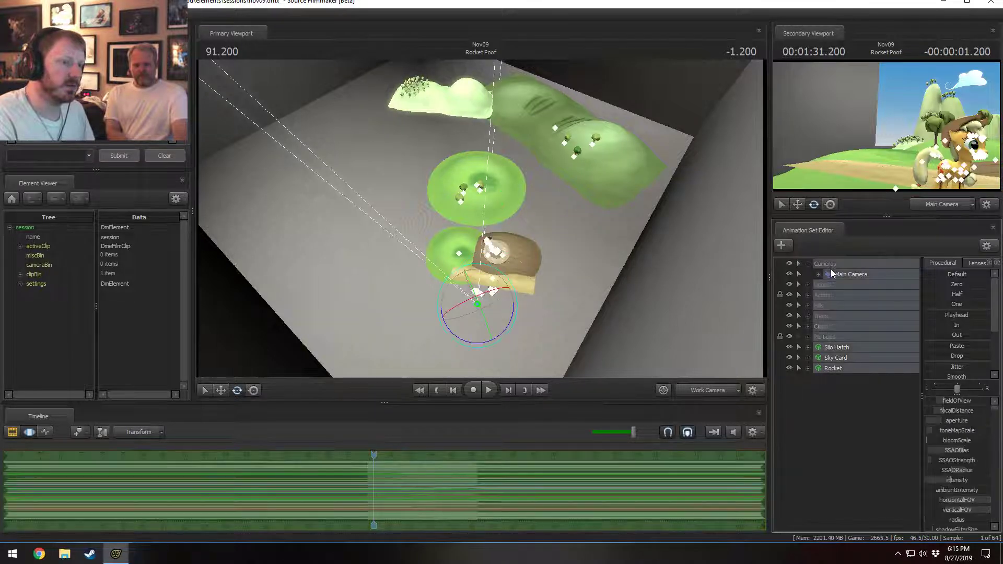
pyautogui.moveTo(502, 333); pyautogui.dragTo(489, 340)
pyautogui.hotkey('ctrl', 'z')
pyautogui.rightClick(497, 324)
pyautogui.click(507, 330)
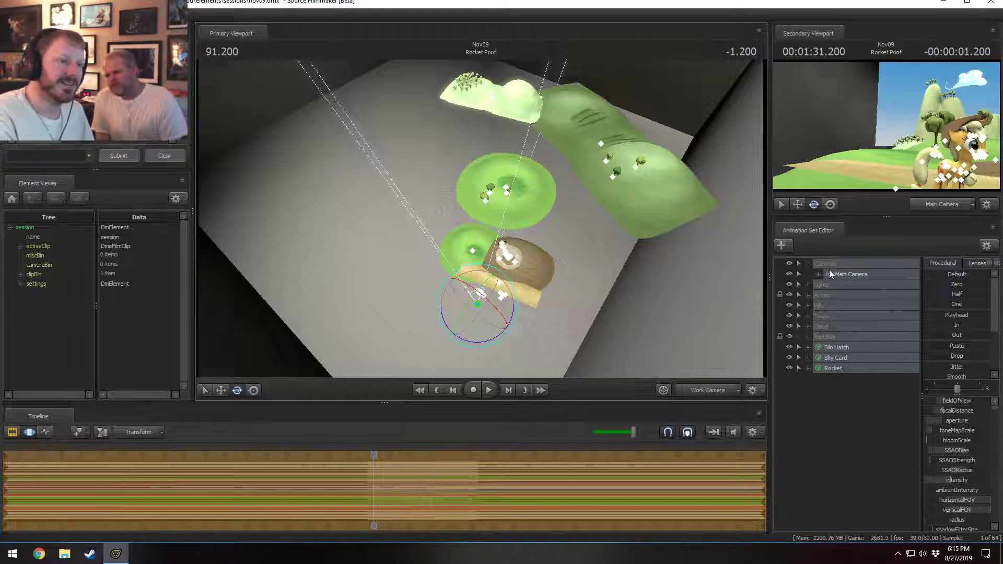
# - Expand the Hills group and try rotating and moving hill_curvy_subtle1 separately from the rest of the set
pyautogui.click(813, 265)
pyautogui.click(831, 339)
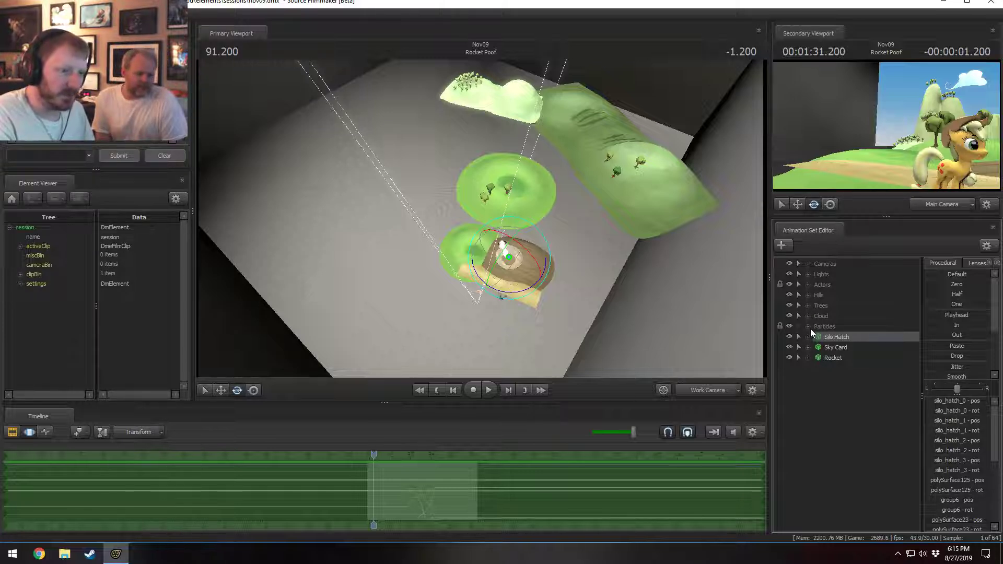
pyautogui.click(822, 348)
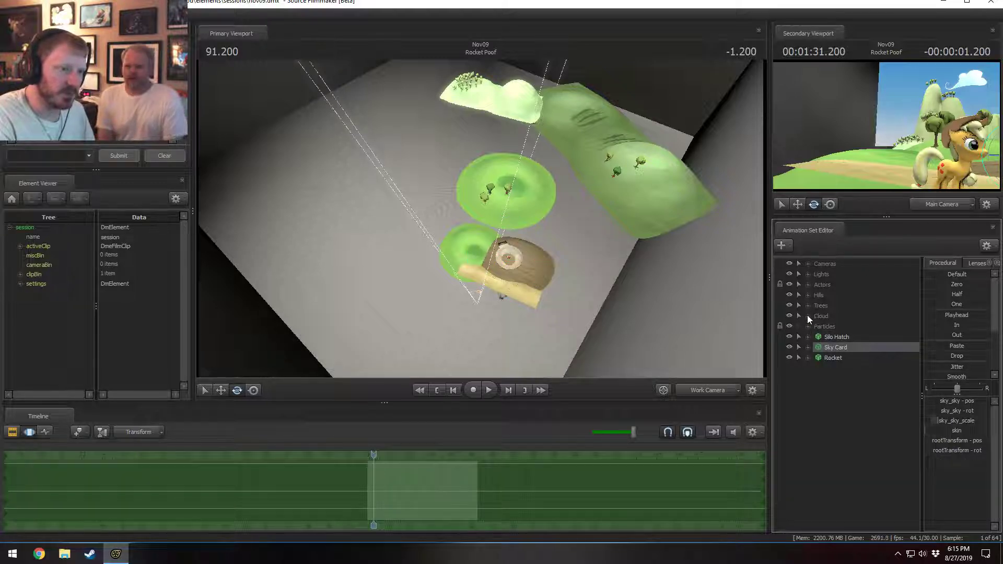
pyautogui.click(808, 295)
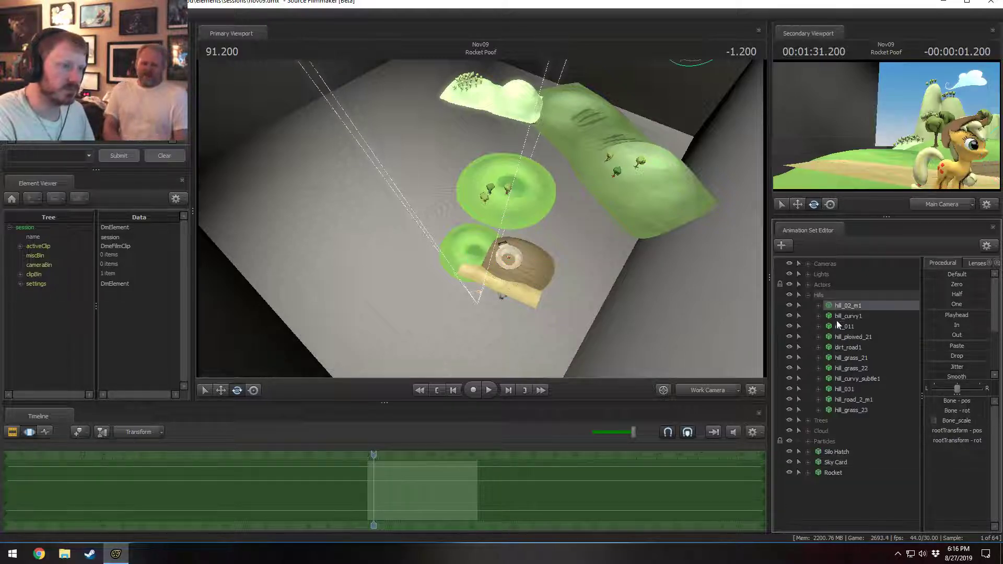
pyautogui.click(844, 356)
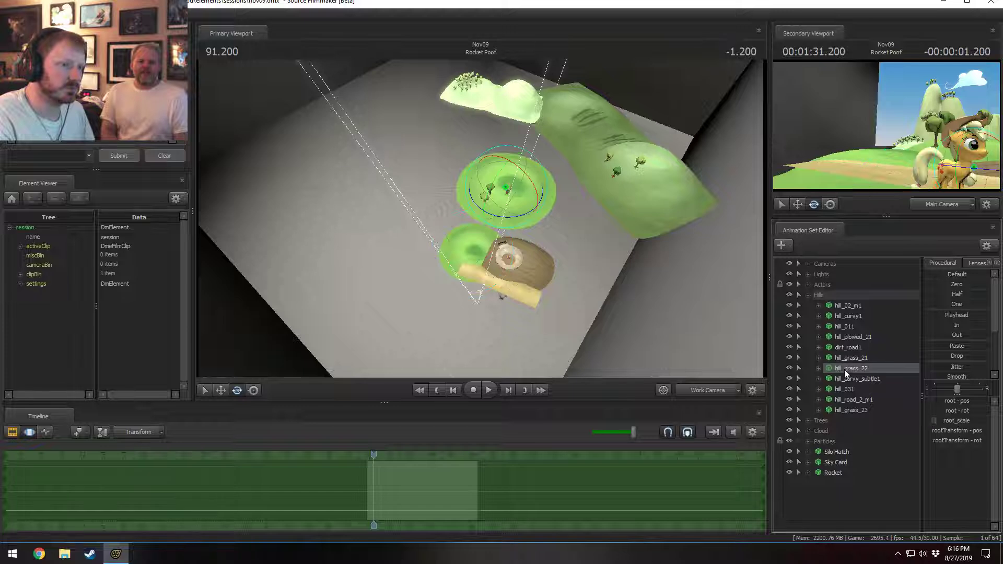
pyautogui.click(845, 378)
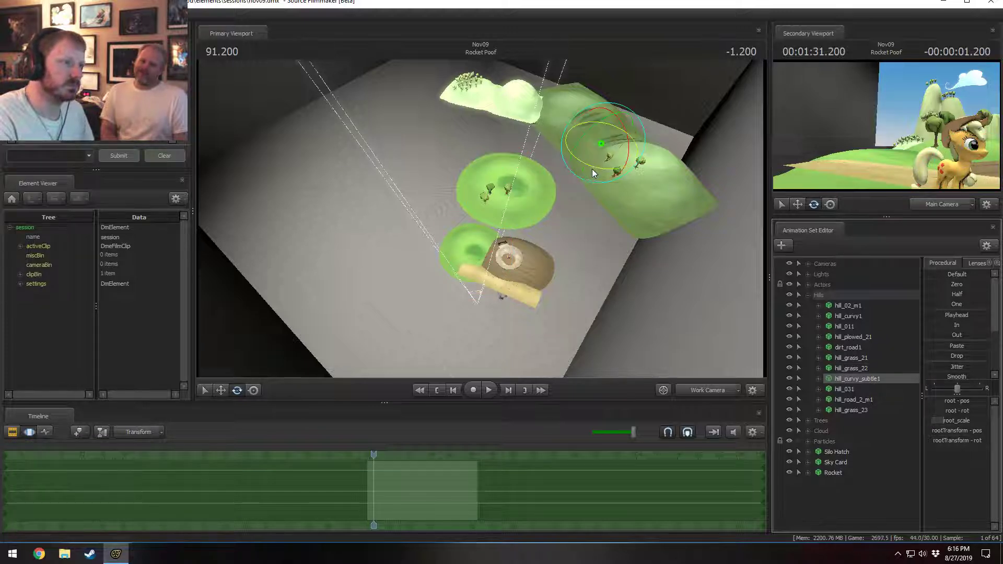
pyautogui.moveTo(593, 168); pyautogui.dragTo(390, 140)
pyautogui.press('w')
pyautogui.press('e')
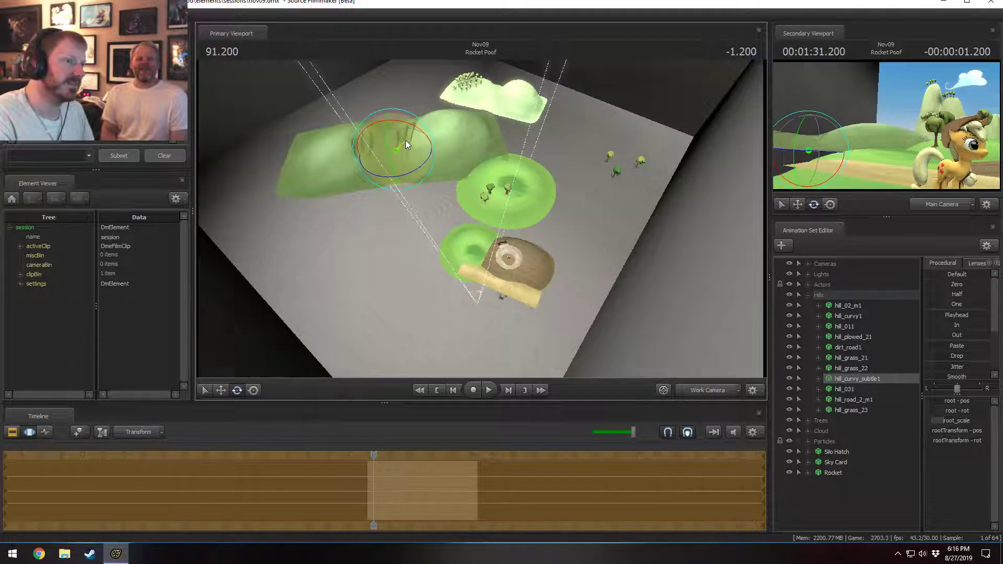
pyautogui.press('w')
pyautogui.moveTo(389, 132); pyautogui.dragTo(389, 126)
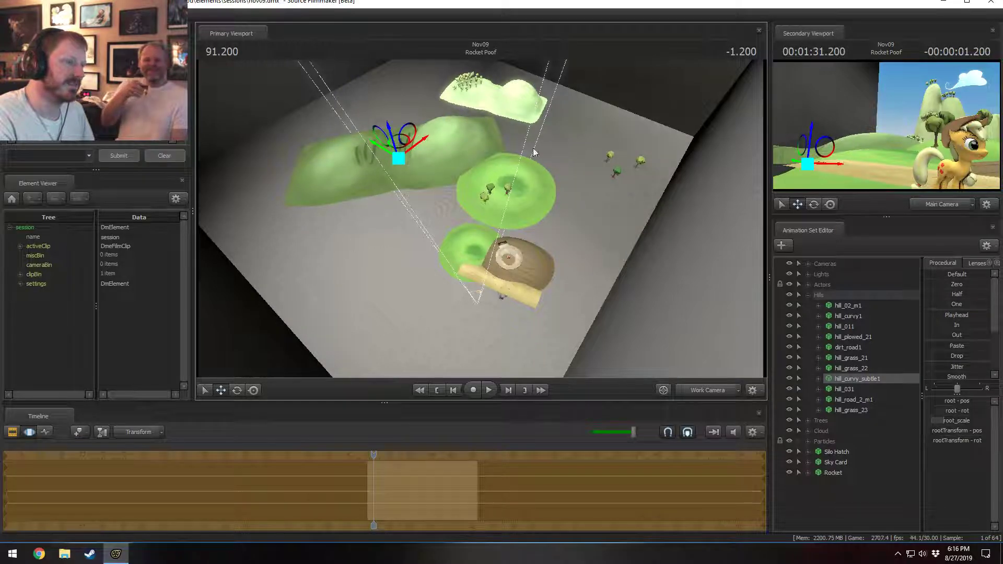
pyautogui.moveTo(499, 232); pyautogui.dragTo(506, 261)
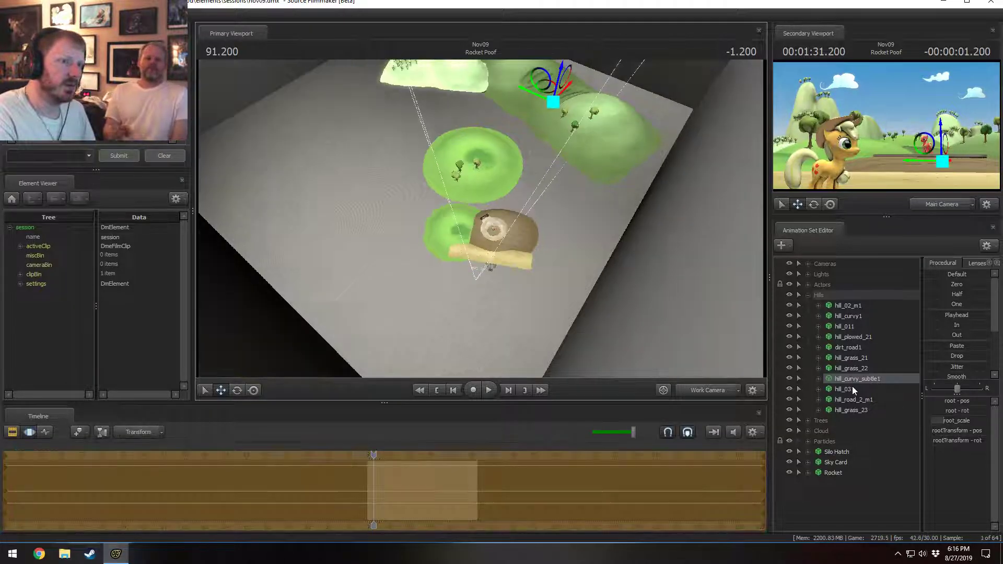
# - Select all animation sets, including the individual hills and Main Camera, and rotate the entire scene together around the camera
pyautogui.click(831, 298)
pyautogui.click(821, 264)
pyautogui.click(831, 473)
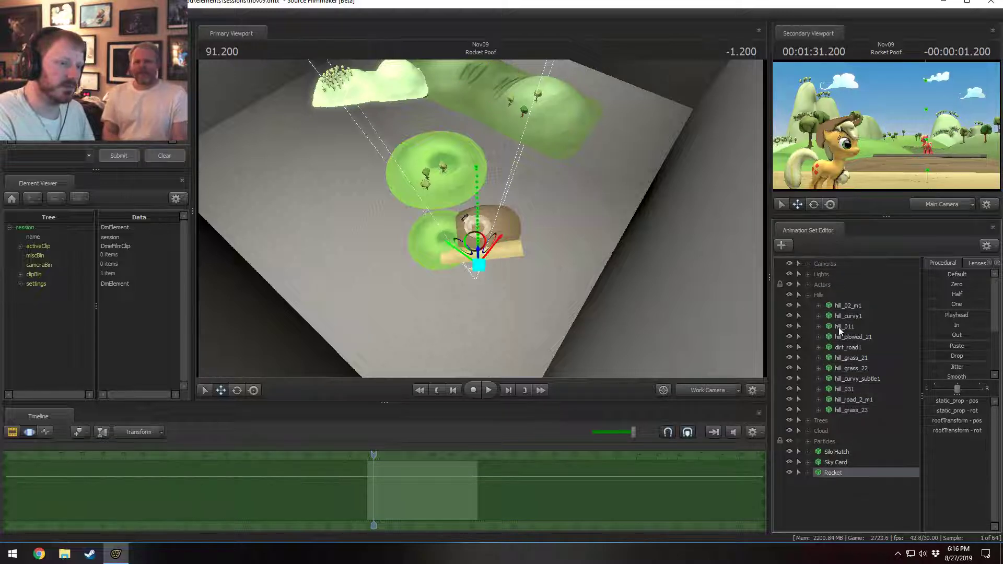
pyautogui.keyDown('shift'); pyautogui.click(827, 266); pyautogui.keyUp('shift')
pyautogui.click(809, 263)
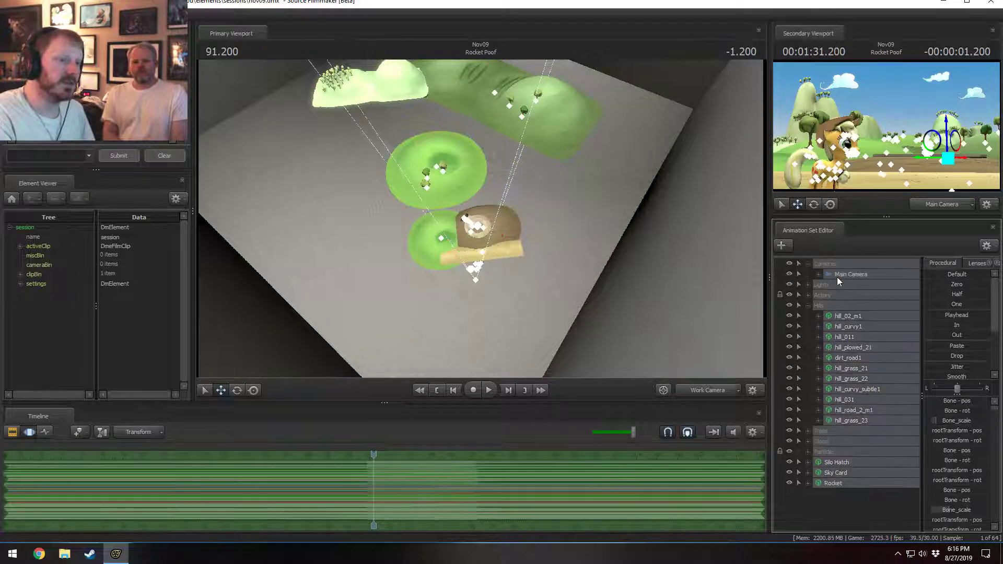
pyautogui.click(842, 274)
pyautogui.press('e')
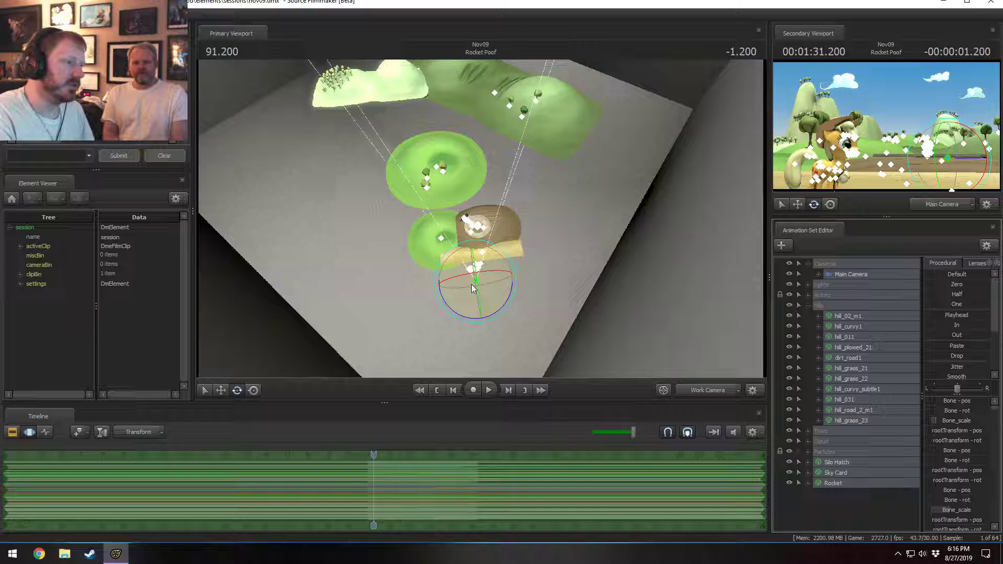
pyautogui.rightClick(503, 312)
pyautogui.click(503, 310)
pyautogui.moveTo(495, 312); pyautogui.dragTo(518, 313)
# - Reposition the entire selected scene with the Move tool and view the set from a lower angle near the silo
pyautogui.press('w')
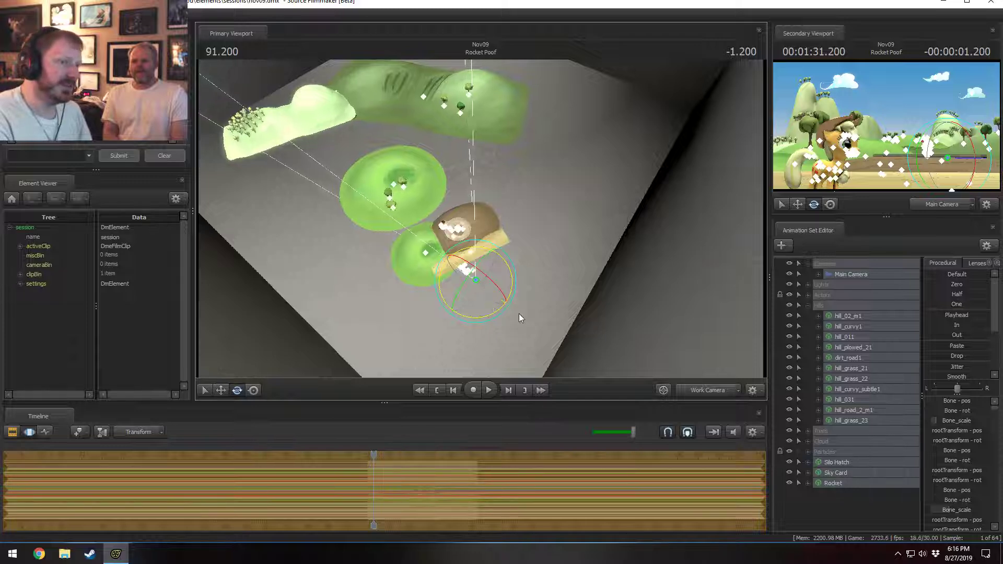
pyautogui.moveTo(475, 261); pyautogui.dragTo(473, 342)
pyautogui.moveTo(472, 341); pyautogui.dragTo(474, 361)
pyautogui.moveTo(480, 244); pyautogui.dragTo(476, 217)
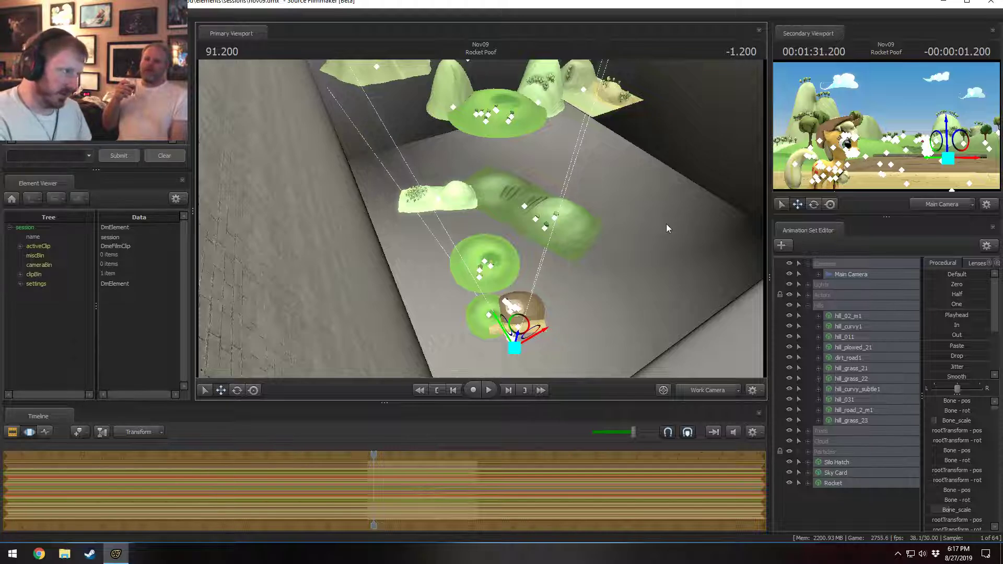
pyautogui.moveTo(707, 258); pyautogui.dragTo(715, 263)
pyautogui.press('w')
pyautogui.moveTo(481, 201); pyautogui.dragTo(481, 201)
# - Play back the Rocket Poof shot to about 95.4 to check the rotated scene, and reopen the shot for motion editing
pyautogui.press('space')
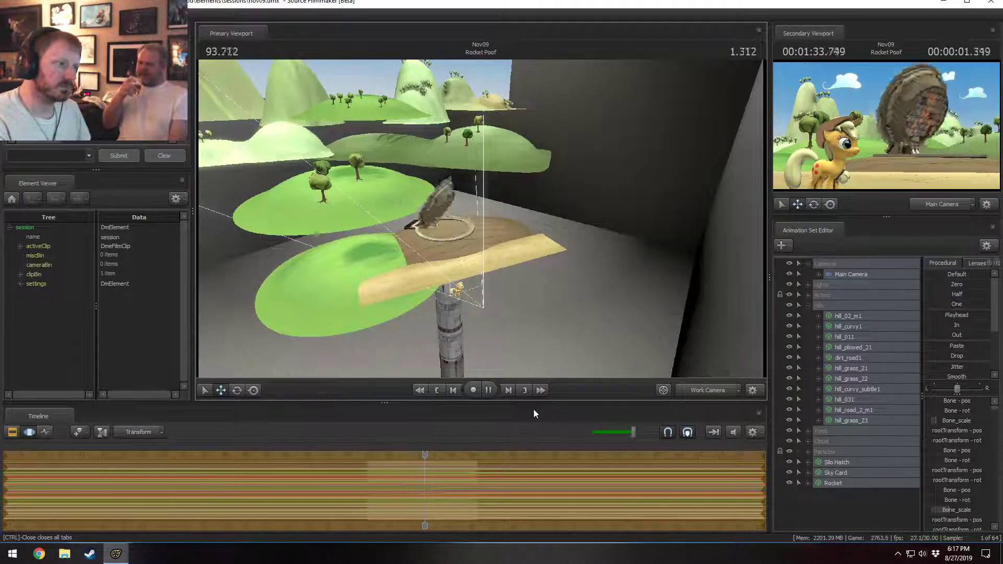
pyautogui.press('space')
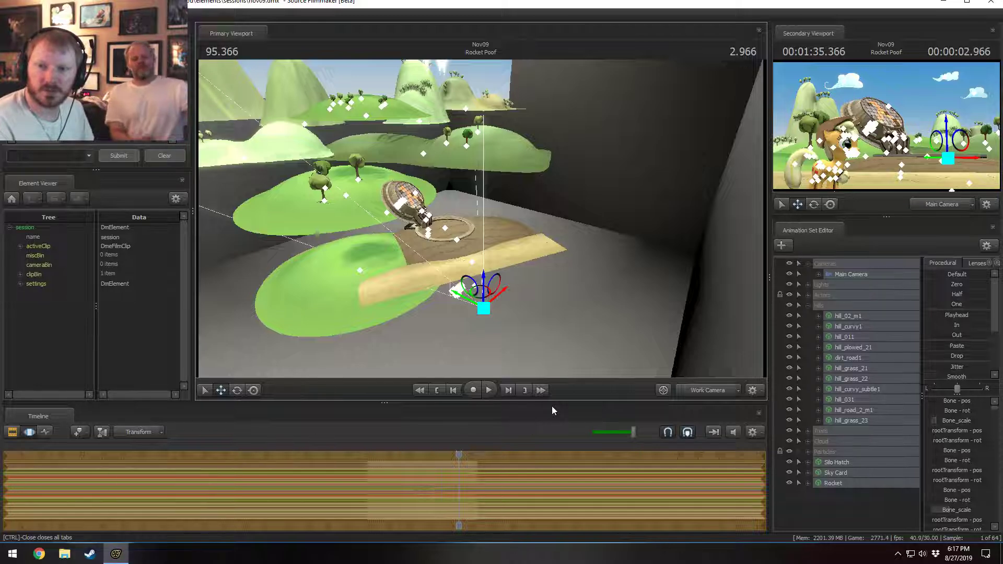
pyautogui.press('F2')
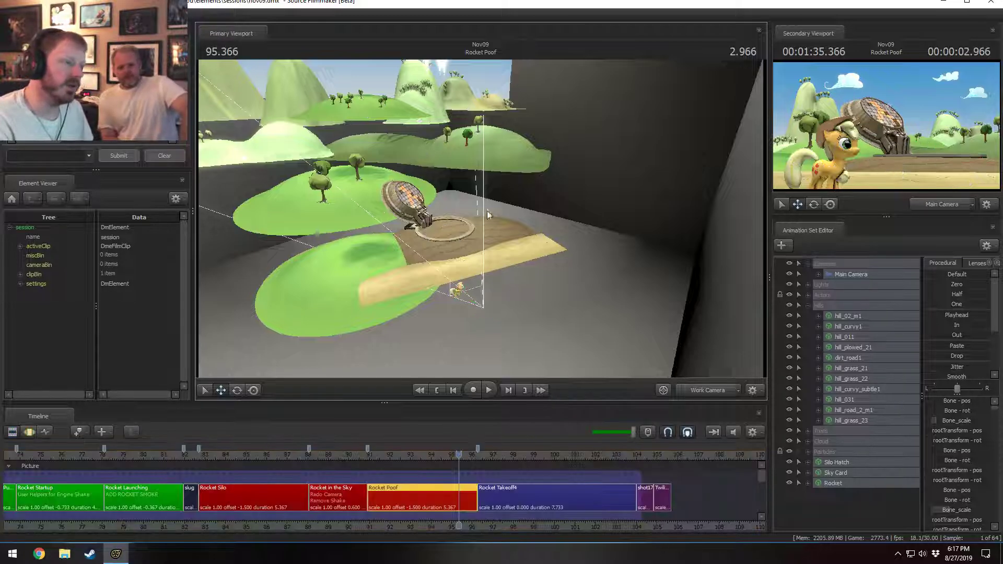
pyautogui.press('F3')
# - Collapse the Hills group, reselect all animation sets from Rocket up to Main Camera, and view the set closer to the ground
pyautogui.click(809, 304)
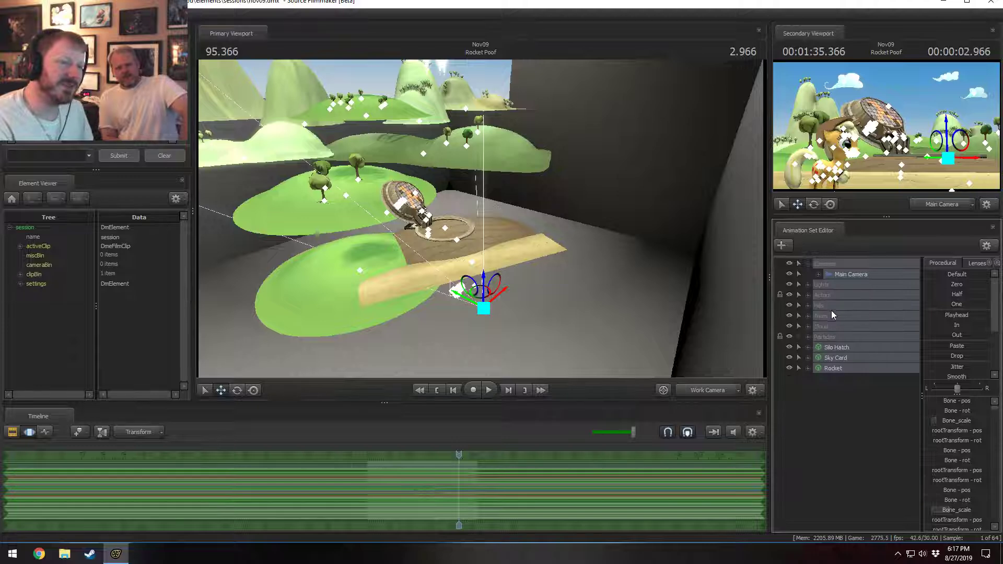
pyautogui.click(837, 369)
pyautogui.keyDown('shift'); pyautogui.click(847, 272); pyautogui.keyUp('shift')
pyautogui.moveTo(721, 264); pyautogui.dragTo(717, 291)
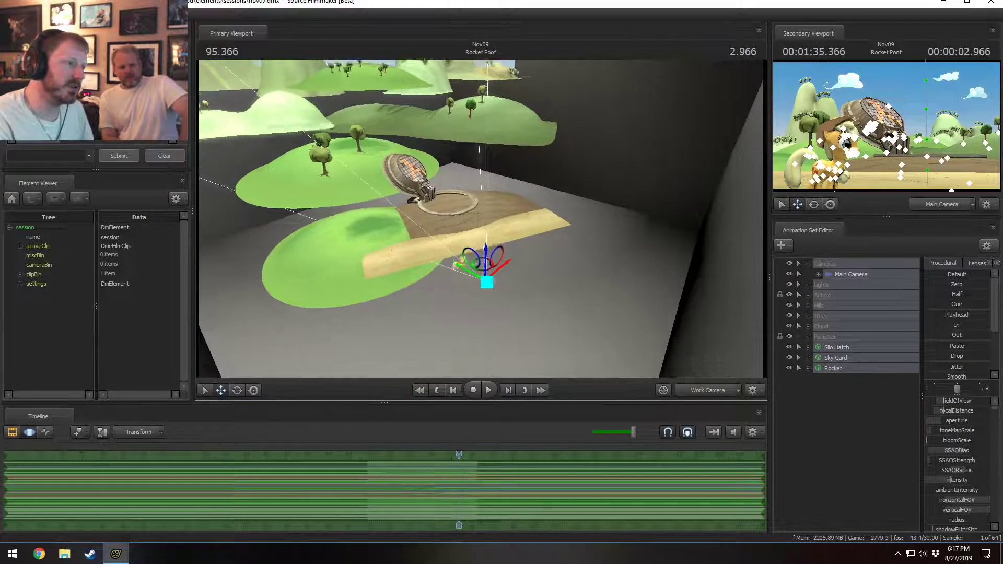
pyautogui.keyDown('alt'); pyautogui.moveTo(617, 319); pyautogui.dragTo(608, 257); pyautogui.keyUp('alt')
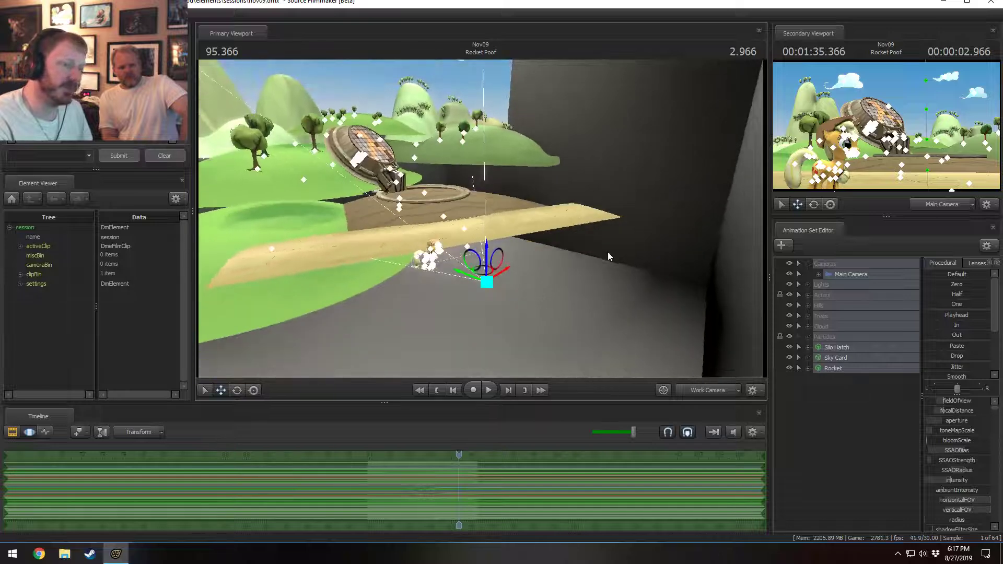
# - Select the Silo Hatch, expand the Hills group to select hill_curvy1, and examine the hill layout from behind the silo
pyautogui.click(830, 347)
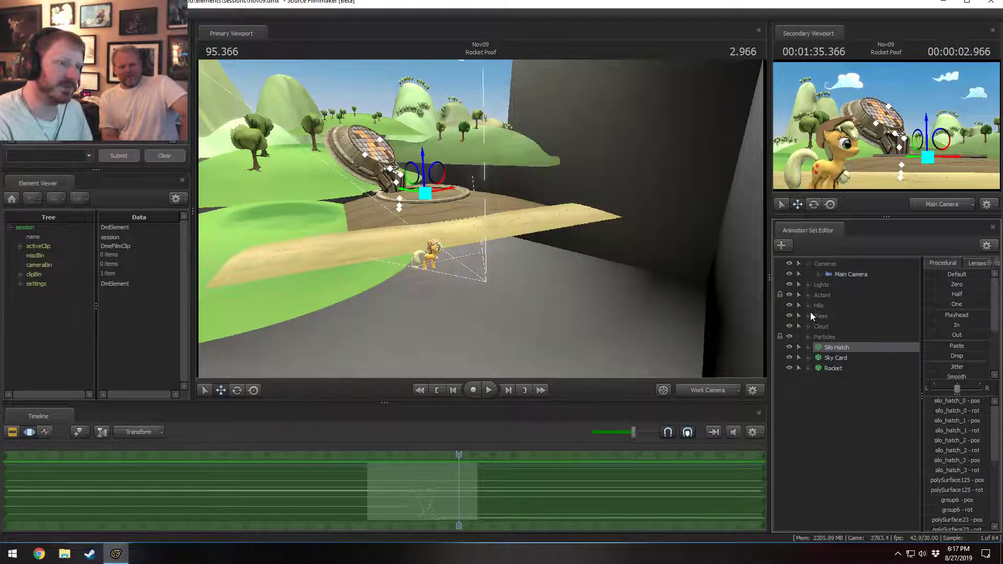
pyautogui.click(808, 306)
pyautogui.click(848, 325)
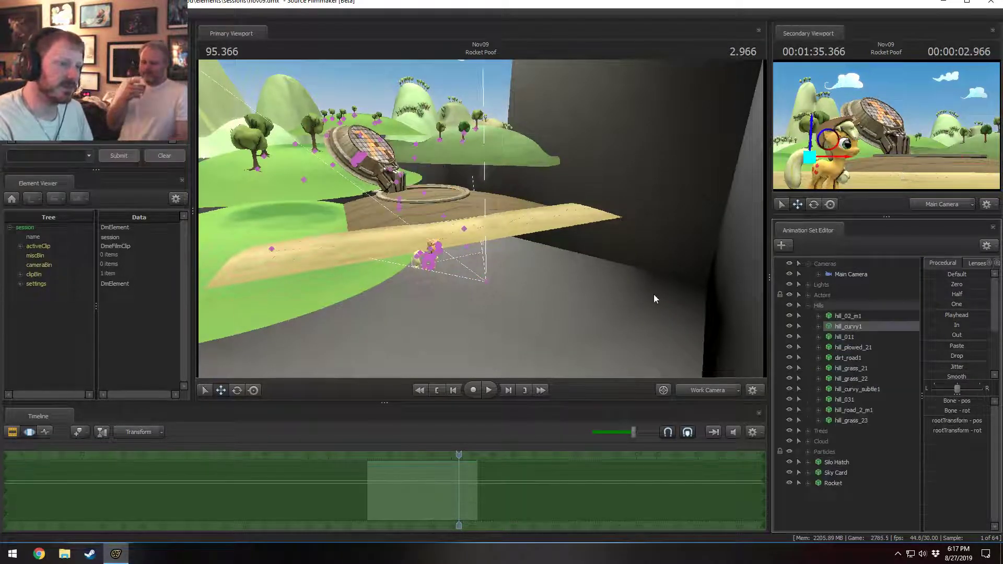
pyautogui.moveTo(655, 298); pyautogui.dragTo(632, 282)
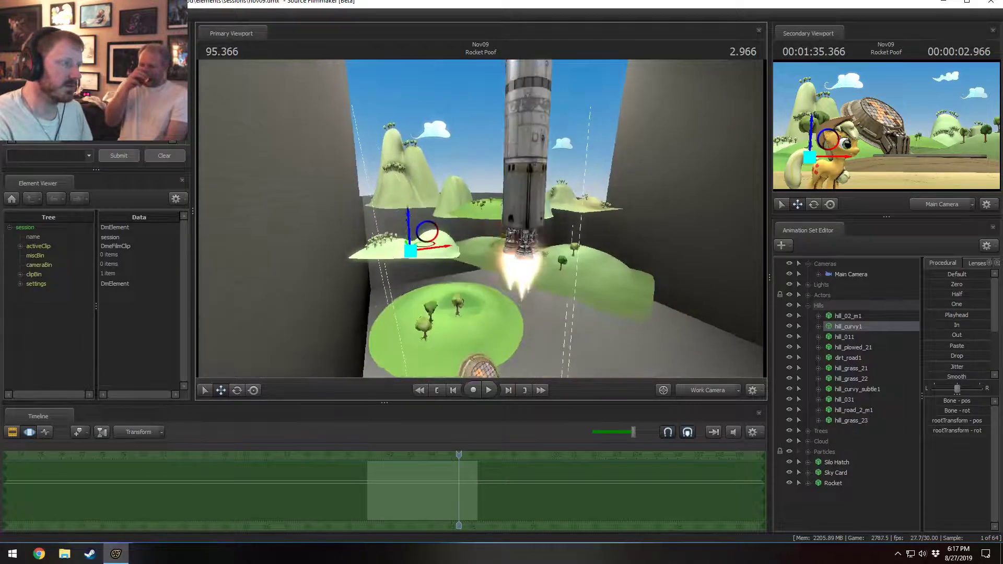
pyautogui.moveTo(480, 218); pyautogui.dragTo(482, 219)
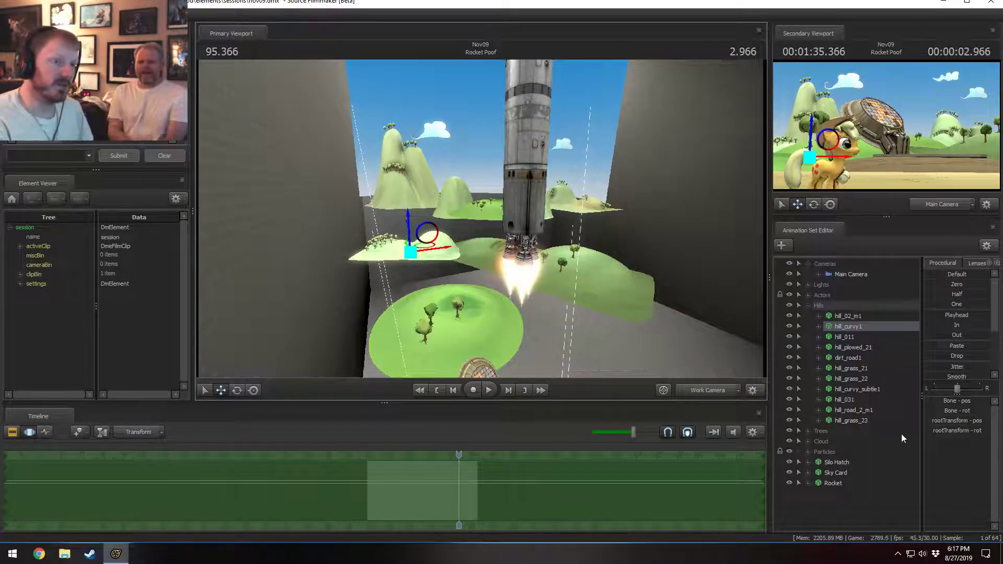
# - Select the Main Camera and rotate it horizontally with the Rotate tool to aim further away from the pony
pyautogui.click(847, 275)
pyautogui.moveTo(690, 287); pyautogui.dragTo(687, 338)
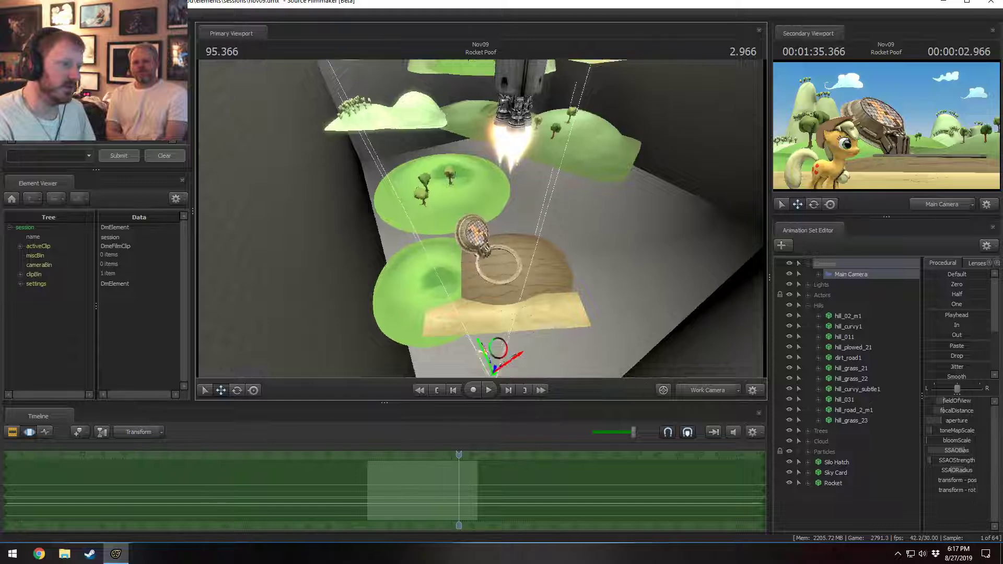
pyautogui.moveTo(481, 219); pyautogui.dragTo(482, 226)
pyautogui.press('e')
pyautogui.rightClick(508, 321)
pyautogui.click(521, 329)
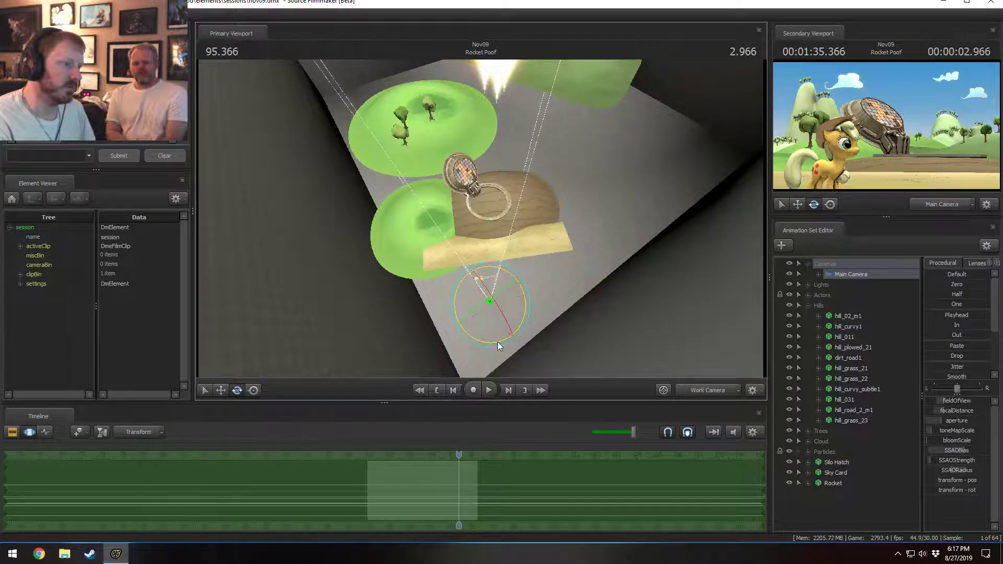
pyautogui.moveTo(498, 345); pyautogui.dragTo(488, 343)
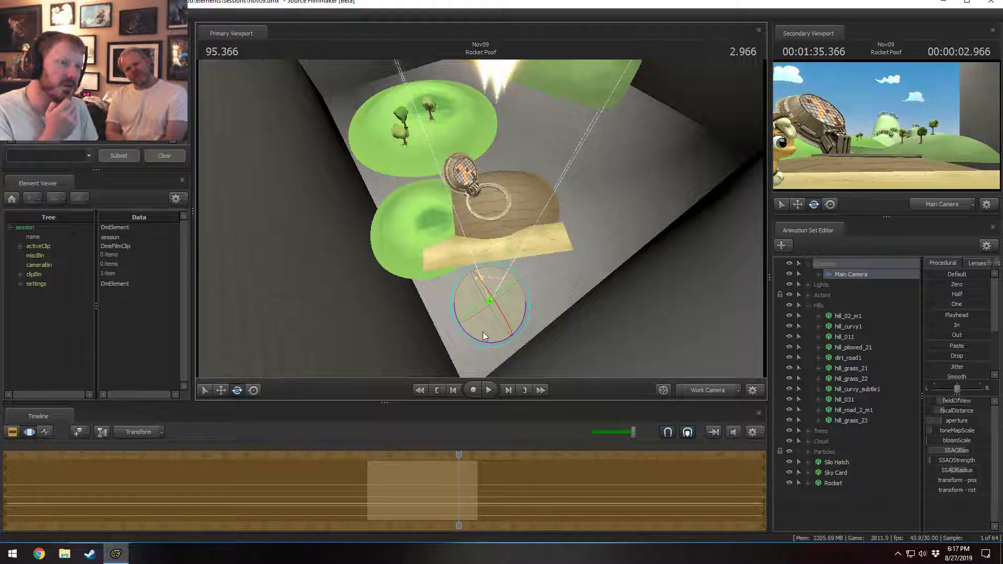
# - Return to clip editing, scrub the Rocket Poof shot to 93.5, and look around the set with the work camera
pyautogui.press('F3')
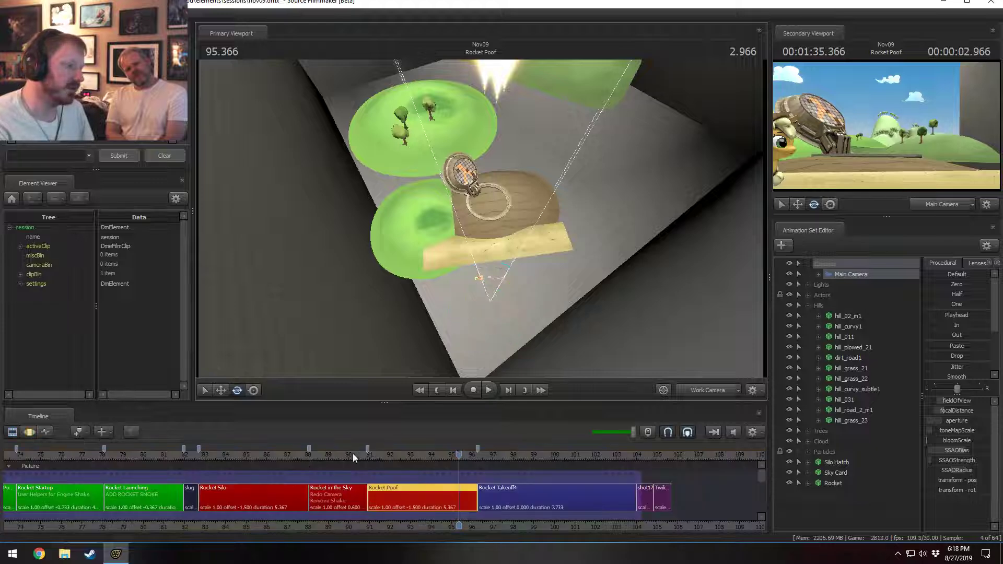
pyautogui.click(261, 457)
pyautogui.moveTo(372, 453); pyautogui.dragTo(421, 457)
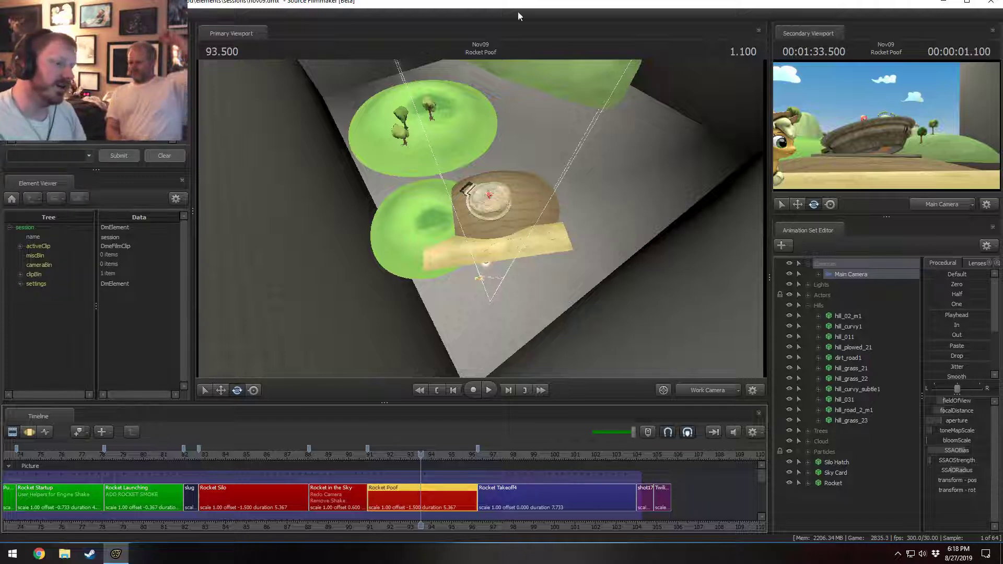
pyautogui.click(701, 390)
pyautogui.keyDown('ctrl'); pyautogui.click(700, 391); pyautogui.keyUp('ctrl')
pyautogui.moveTo(601, 303); pyautogui.dragTo(572, 198)
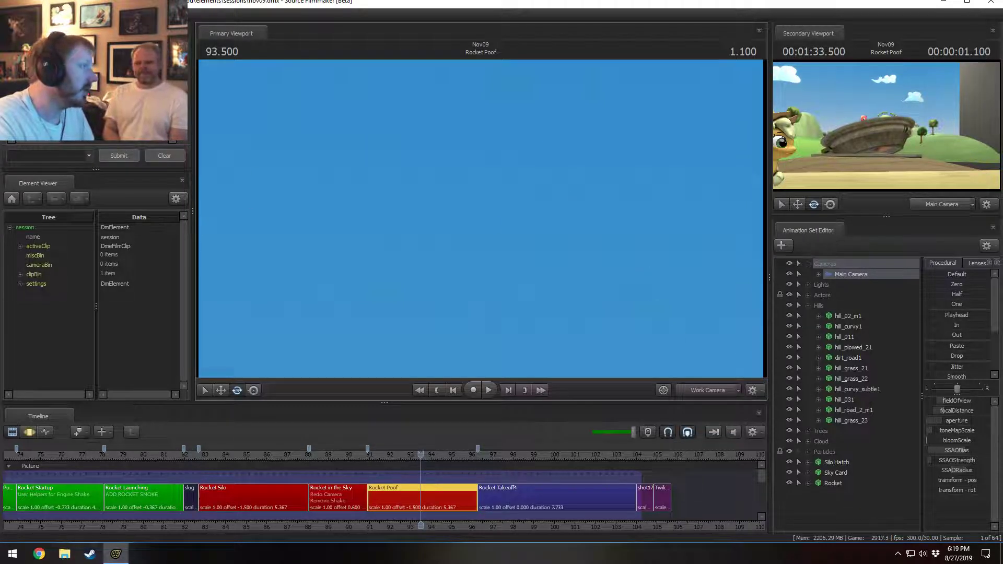
# - Open the session rocky.dmx from the [ANTHOLOGY] folder
pyautogui.click(11, 17)
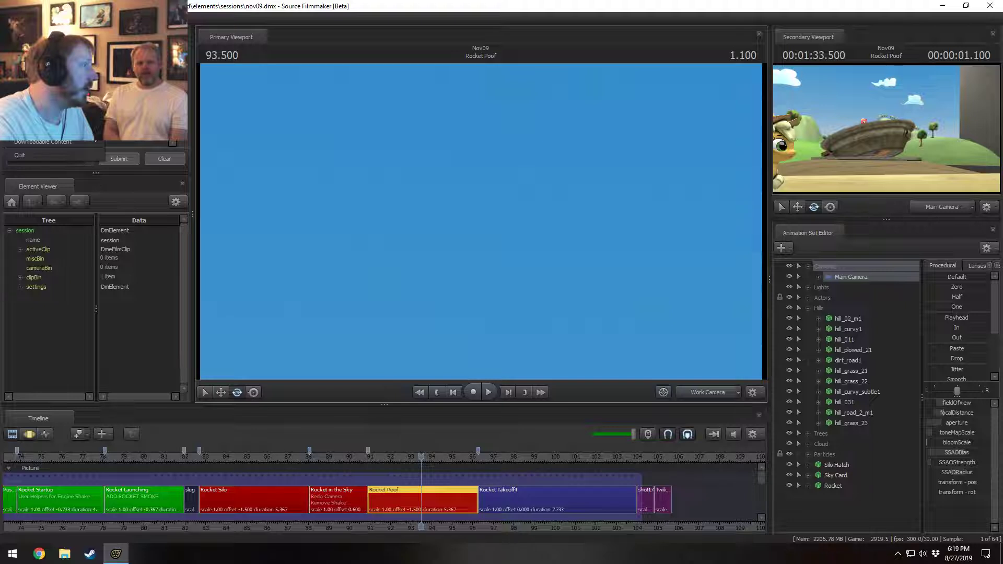
pyautogui.click(24, 41)
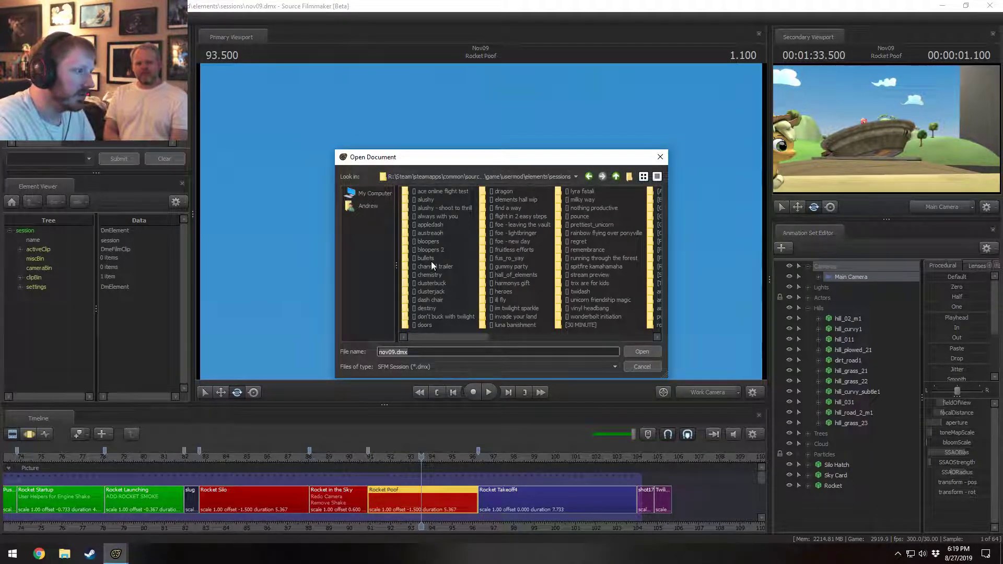
pyautogui.moveTo(432, 336); pyautogui.dragTo(539, 339)
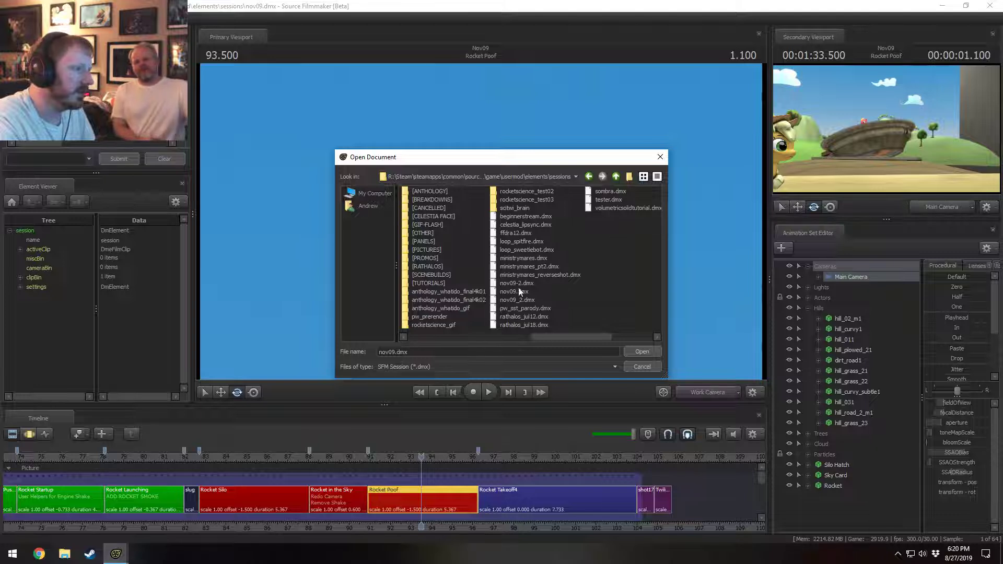
pyautogui.doubleClick(443, 191)
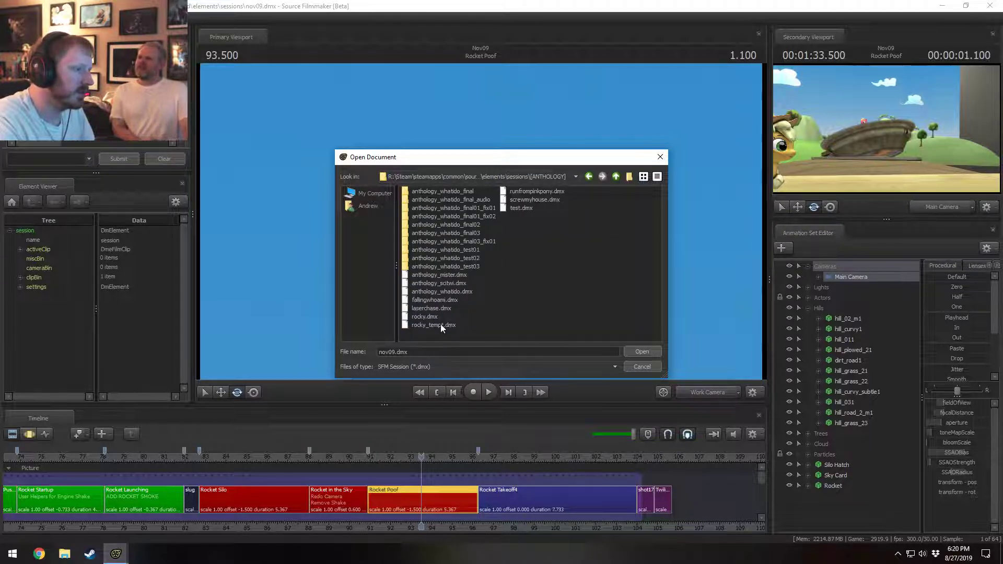
pyautogui.doubleClick(429, 315)
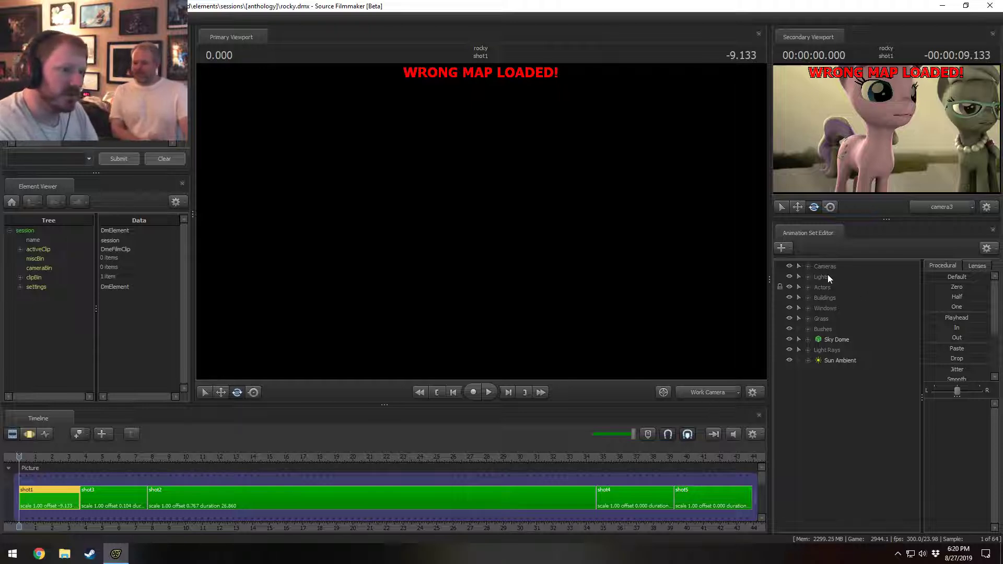
# - Check the Cameras group, expand activeClip in the Element Viewer, and copy the map name sfm_pony_village from its mapname attribute
pyautogui.click(809, 268)
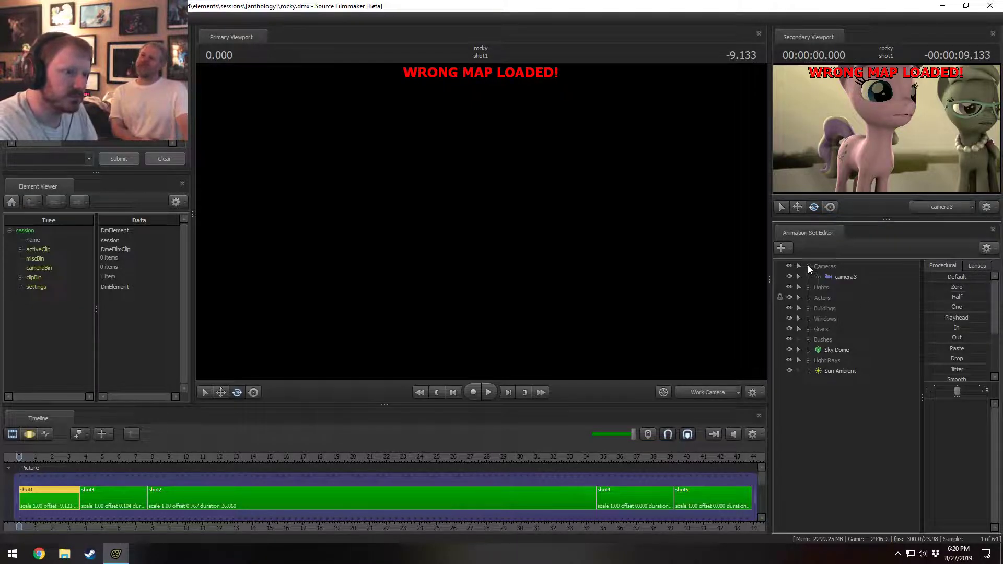
pyautogui.click(807, 266)
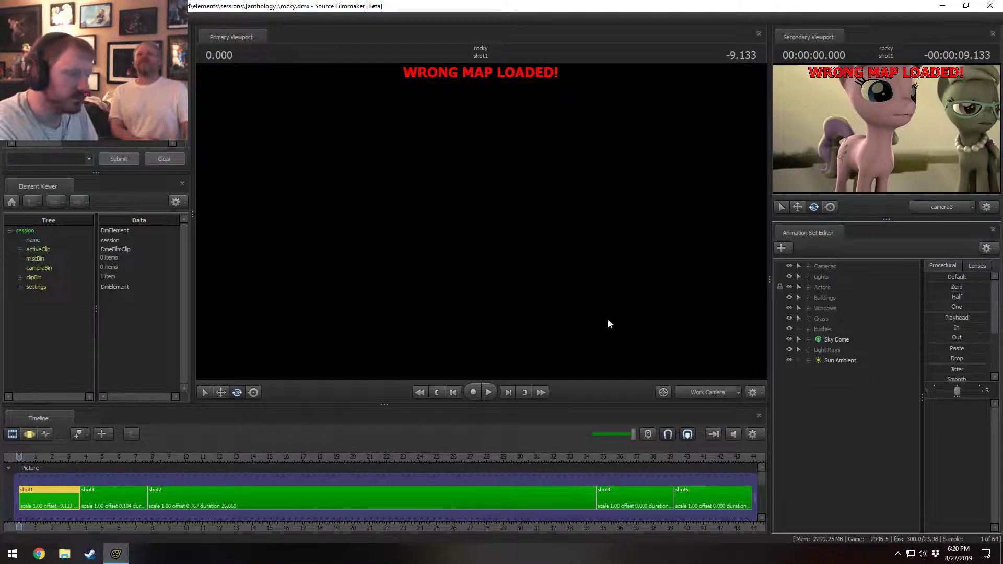
pyautogui.click(19, 249)
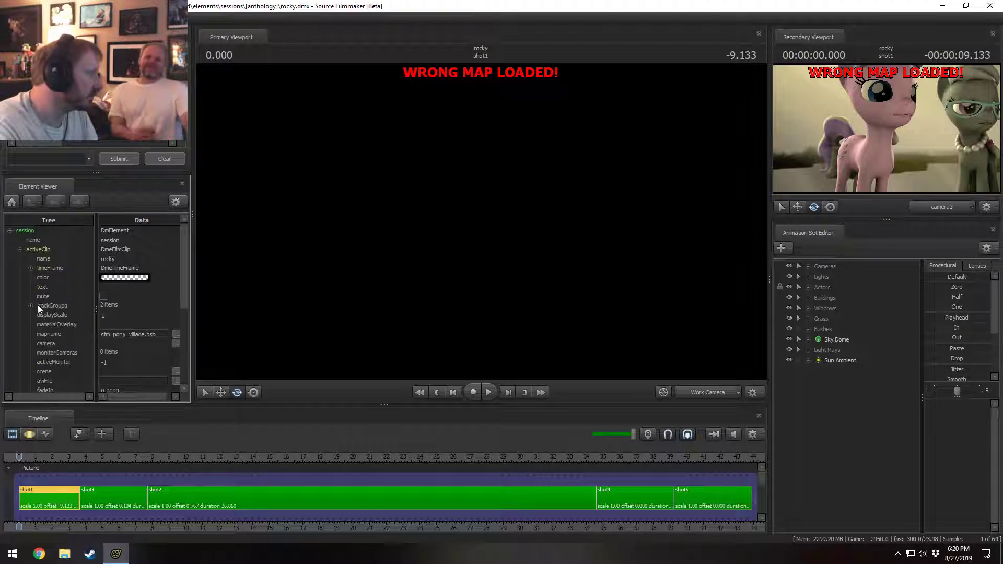
pyautogui.click(128, 334)
pyautogui.doubleClick(128, 334)
pyautogui.hotkey('ctrl', 'c')
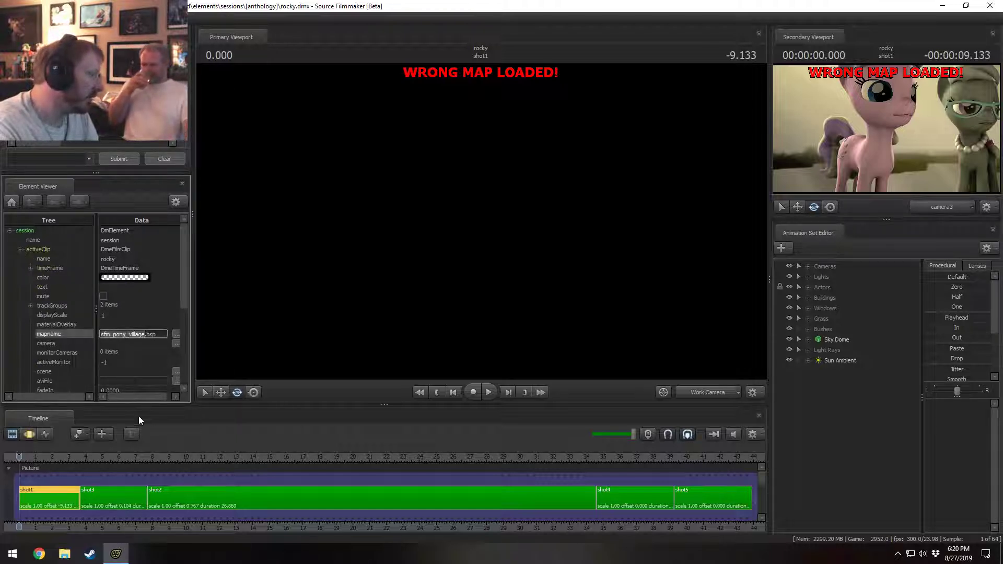
# - Switch to Chrome, maximize its window, and open the Pony SFM website
pyautogui.click(41, 557)
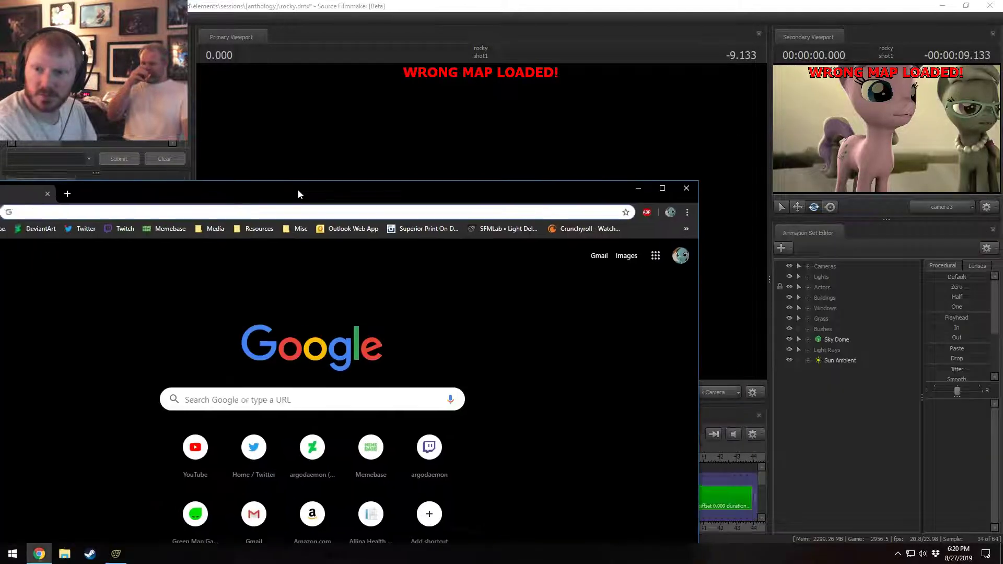
pyautogui.moveTo(298, 192); pyautogui.dragTo(487, 6)
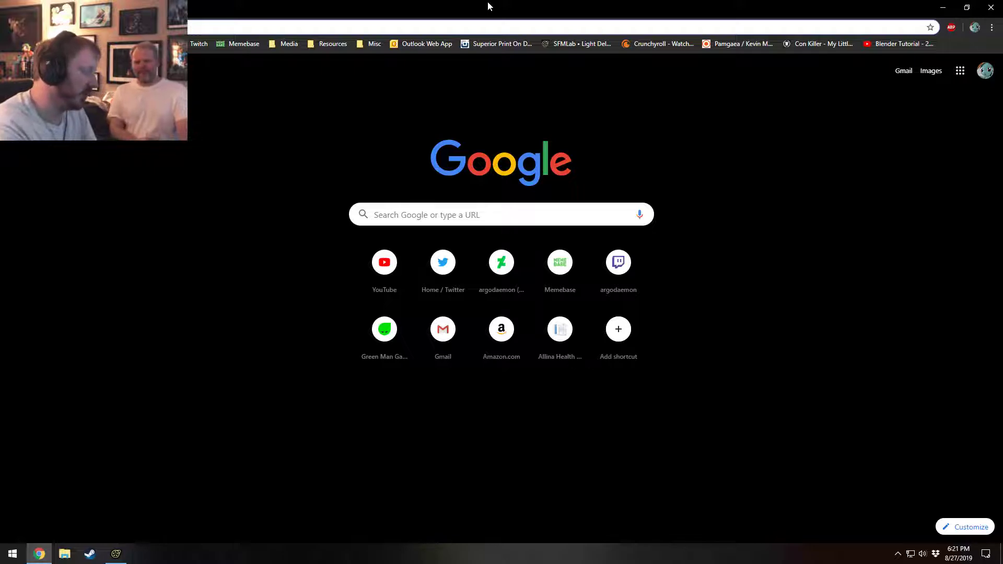
pyautogui.write('ponysf')
pyautogui.press('Return')
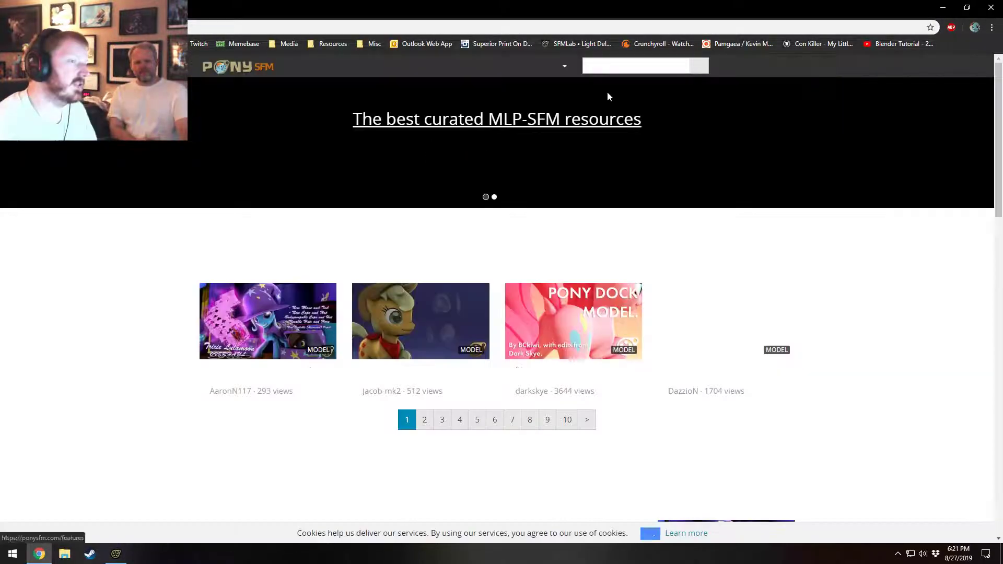
# - Search Pony SFM for sfm_pony_village, open the Pony Village map page, and download the map
pyautogui.click(627, 64)
pyautogui.hotkey('ctrl', 'v')
pyautogui.press('Return')
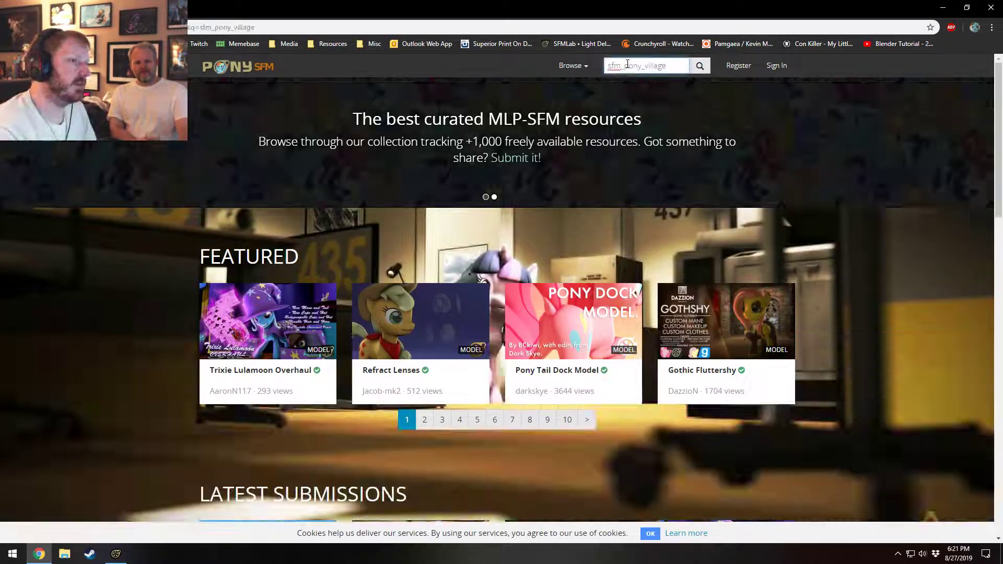
pyautogui.click(301, 203)
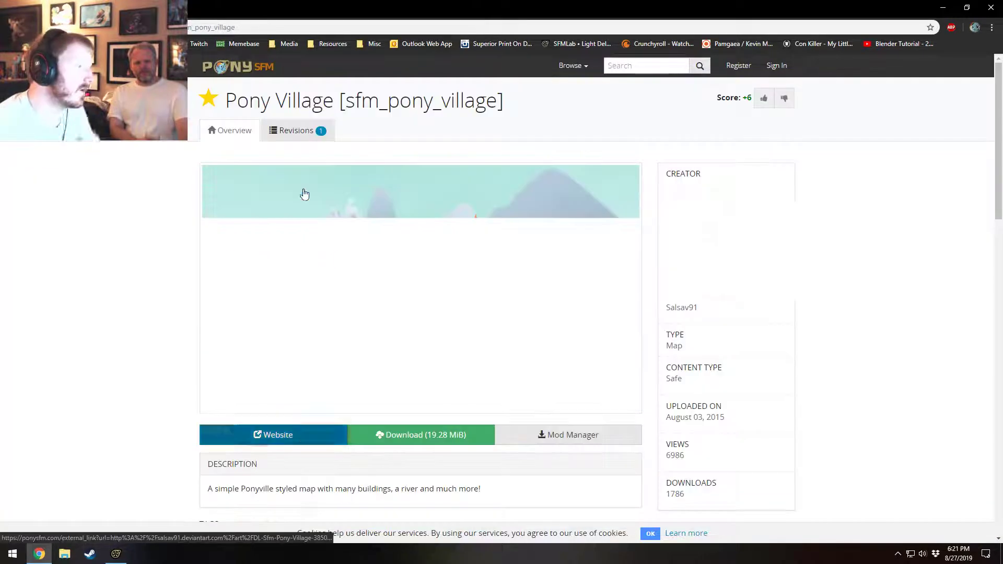
pyautogui.click(364, 444)
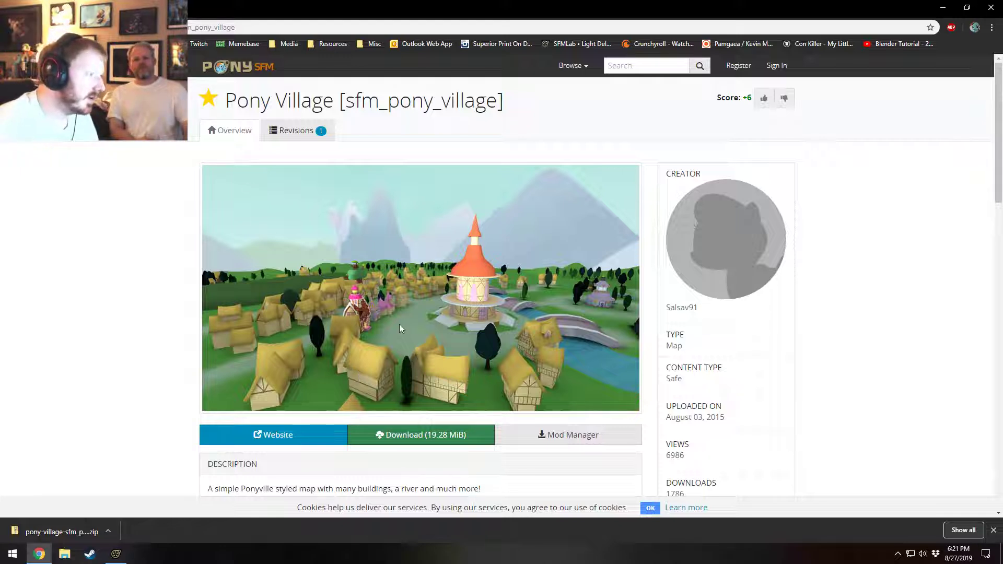
# - Open the downloaded archive, copy sfm_pony_village.bsp to the usermod folder, and move it into the maps subfolder
pyautogui.click(54, 530)
pyautogui.moveTo(425, 194); pyautogui.dragTo(423, 198)
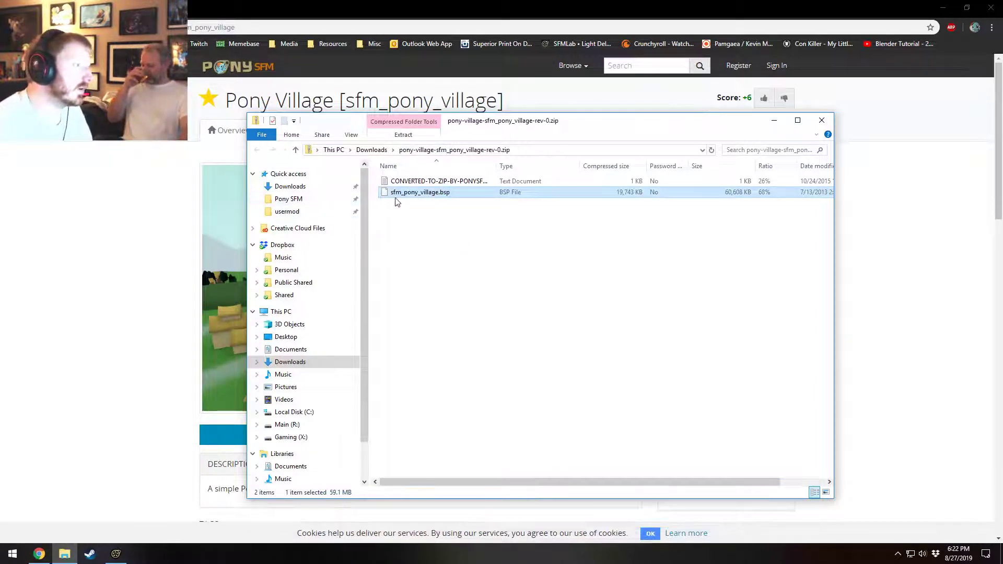
pyautogui.moveTo(414, 196); pyautogui.dragTo(306, 215)
pyautogui.click(305, 216)
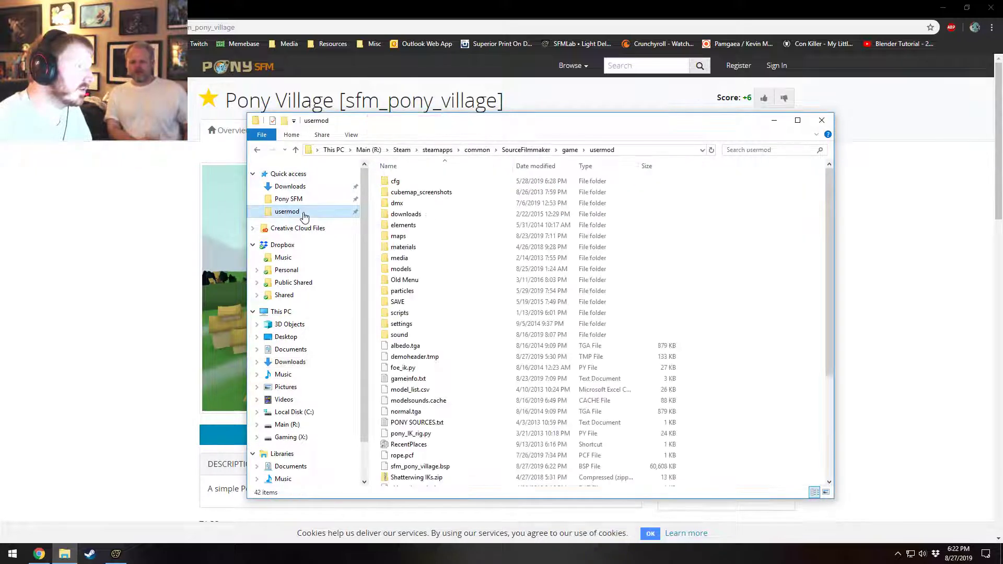
pyautogui.moveTo(410, 466); pyautogui.dragTo(430, 238)
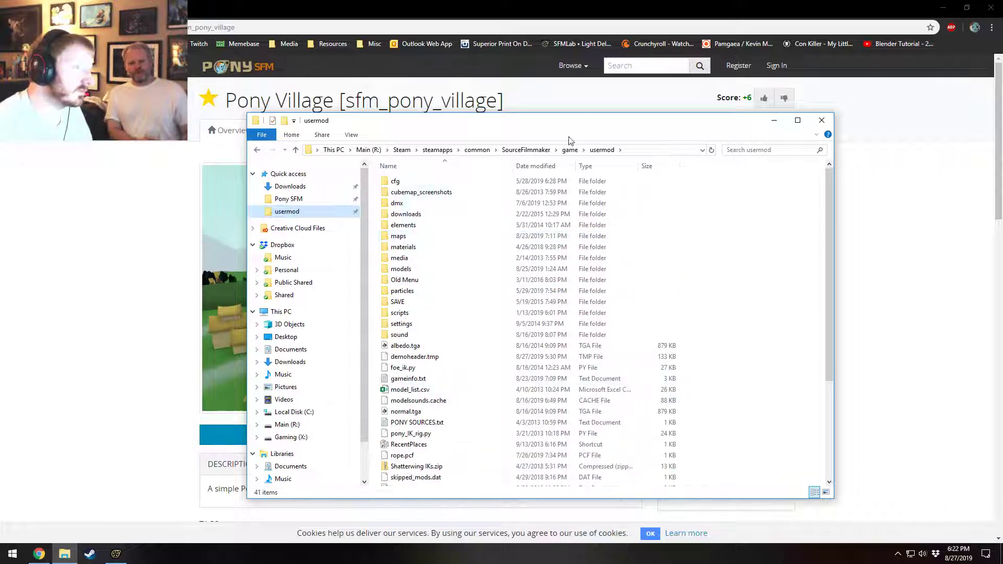
# - Switch back to Source Filmmaker, scrub the rocky session to about 5.88 in shot3, and view it through camera2
pyautogui.click(116, 554)
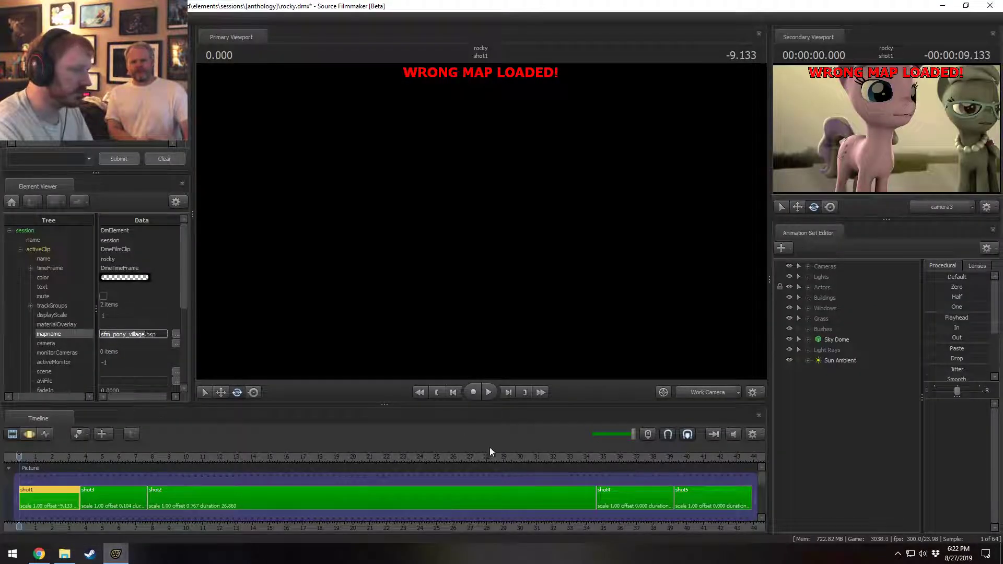
pyautogui.scroll(-1, 394, 481)
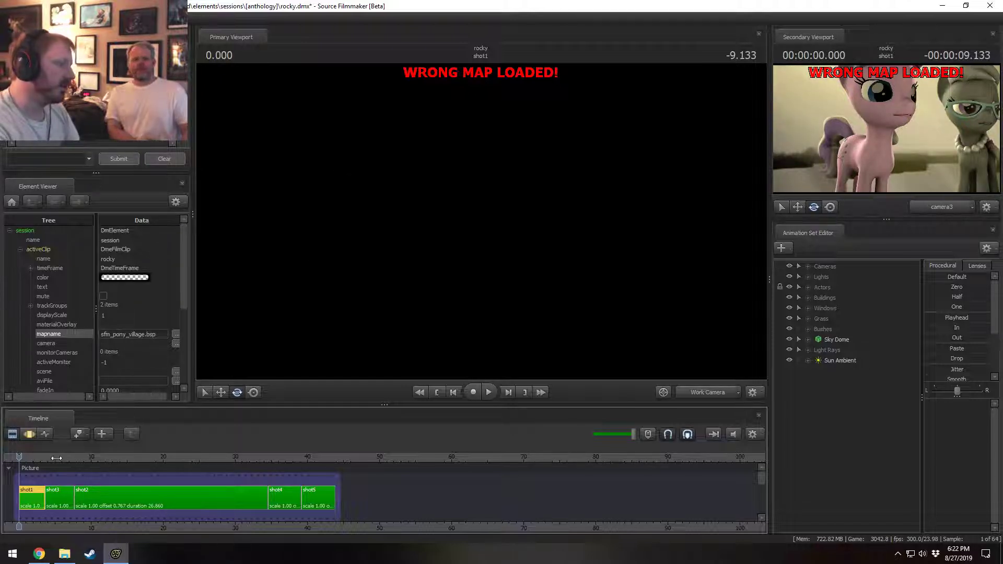
pyautogui.moveTo(57, 458); pyautogui.dragTo(59, 460)
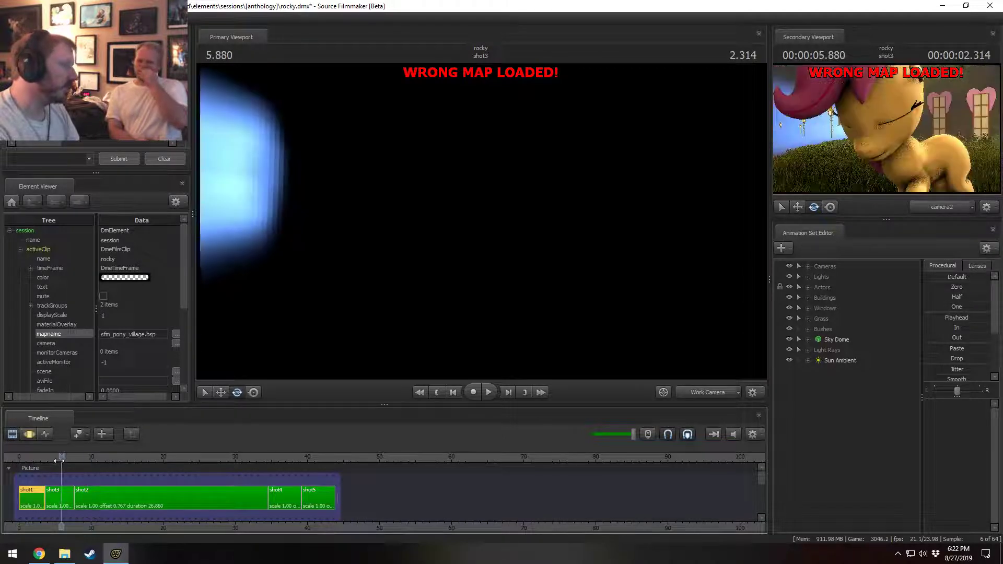
pyautogui.click(714, 393)
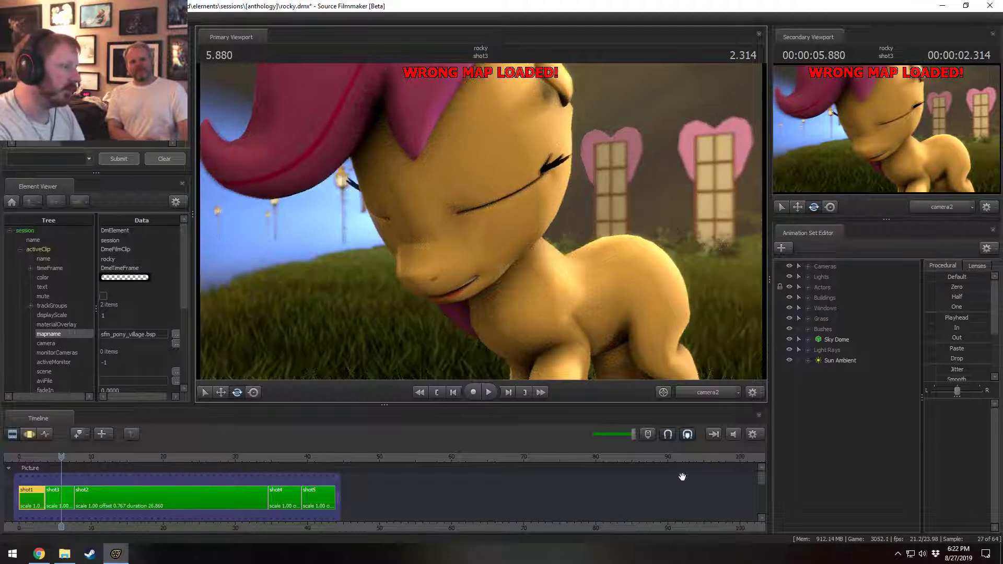
# - Return the primary viewport to the work camera and play the session into shot2, stopping at about 10.97
pyautogui.click(702, 394)
pyautogui.moveTo(547, 268); pyautogui.dragTo(489, 247)
pyautogui.press('w')
pyautogui.press('space')
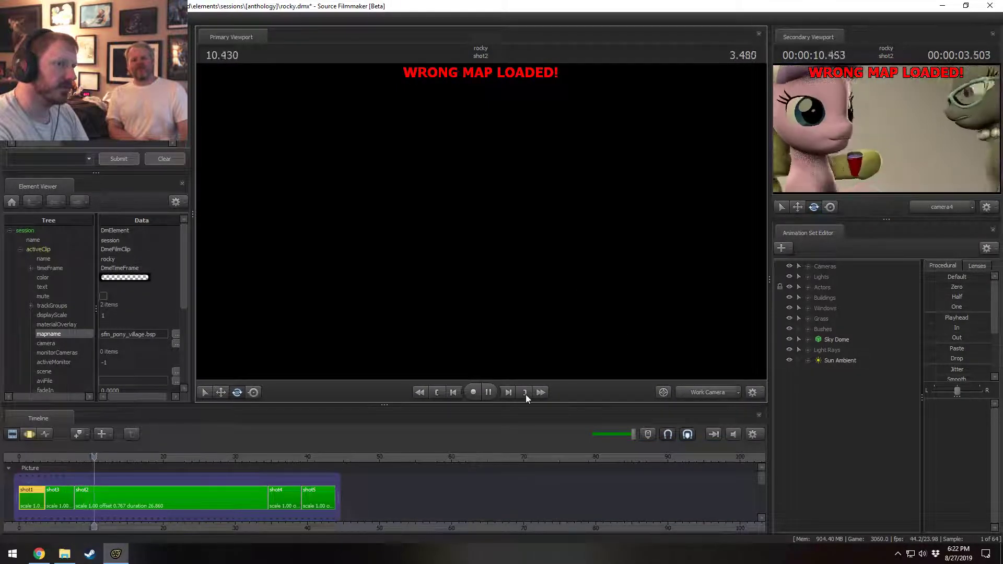
pyautogui.press('space')
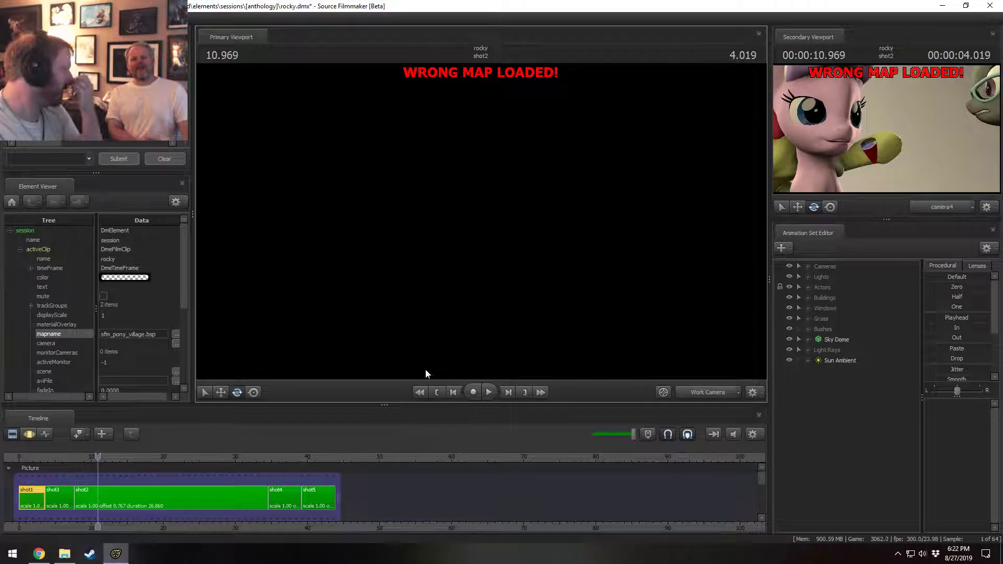
# - View shot2 through camera4, play it, and scrub the playhead to about 17.4
pyautogui.click(697, 393)
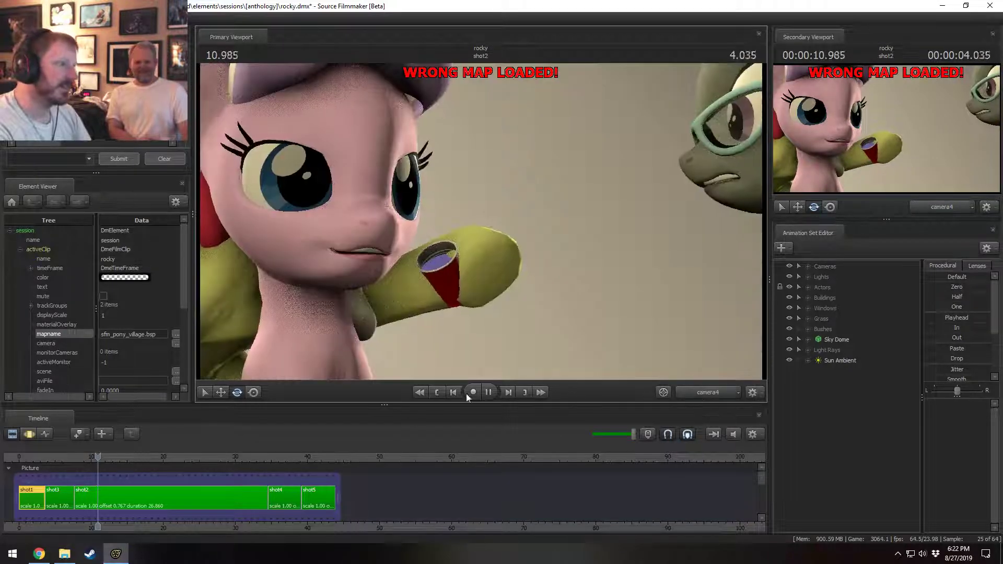
pyautogui.click(489, 392)
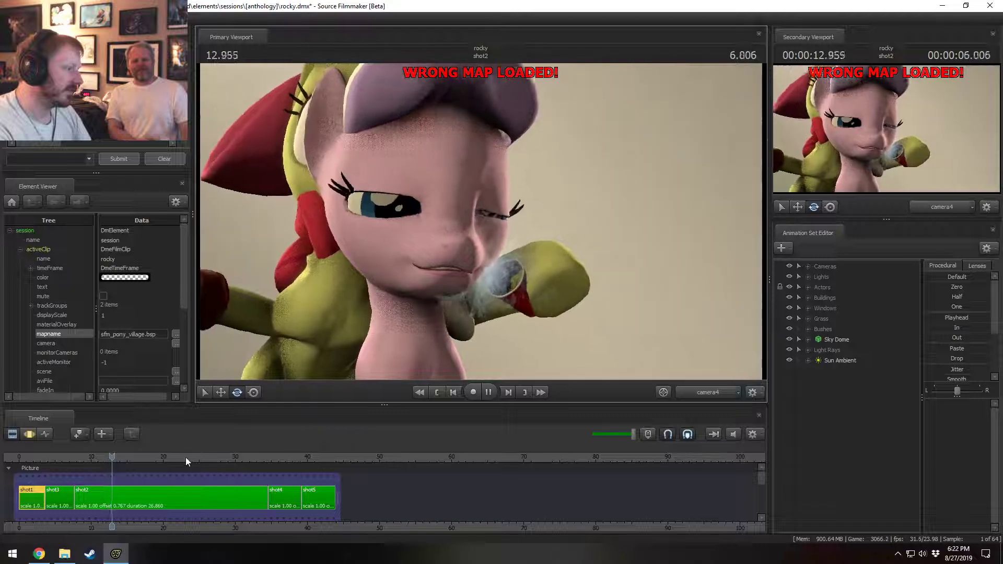
pyautogui.moveTo(186, 457); pyautogui.dragTo(144, 459)
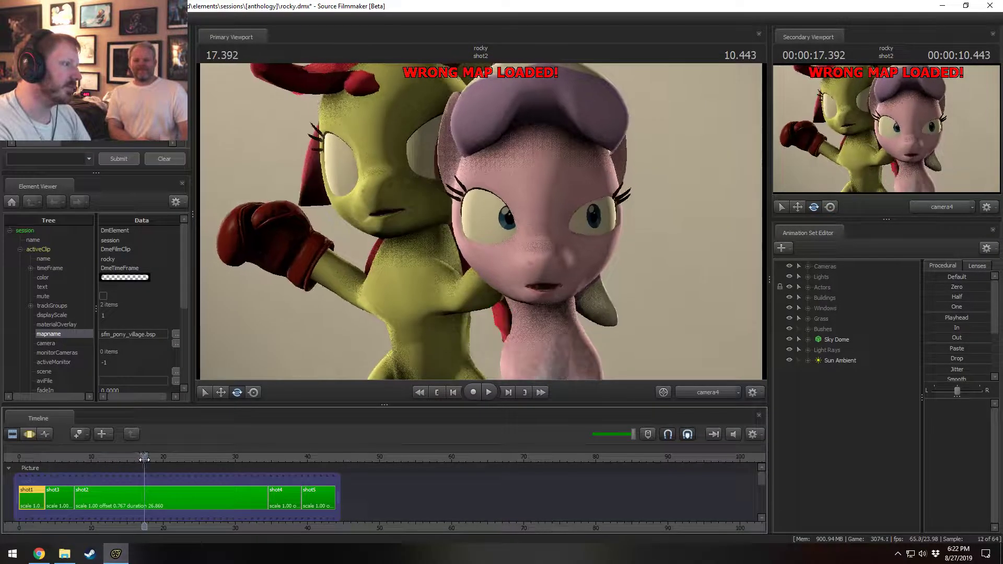
# - Switch the primary viewport to the work camera and examine the two posed ponies from another angle and distance
pyautogui.click(708, 392)
pyautogui.click(705, 404)
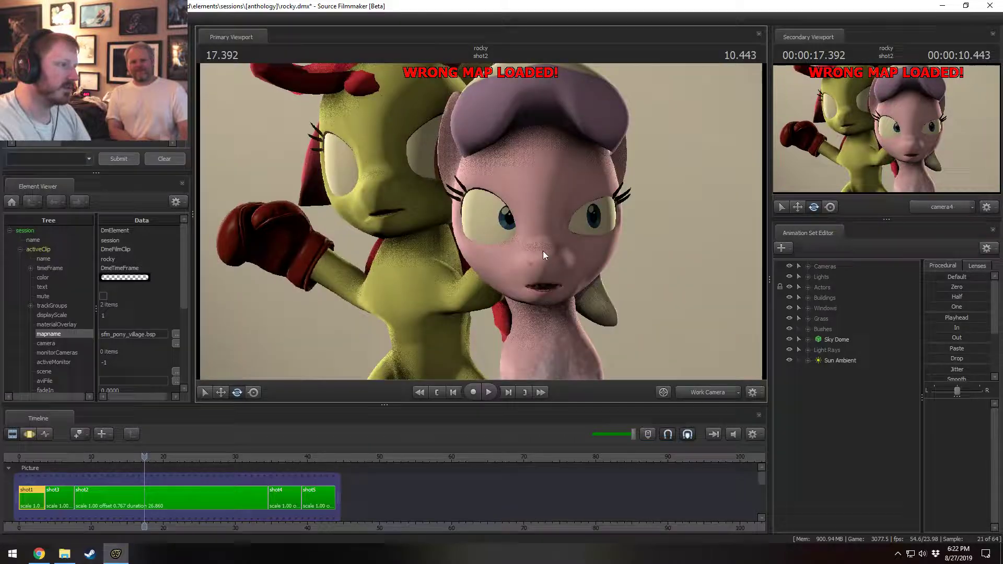
pyautogui.moveTo(544, 251); pyautogui.dragTo(477, 225)
pyautogui.press('s')
pyautogui.press('w')
pyautogui.press('s')
pyautogui.press('s')
pyautogui.press('w')
pyautogui.press('s')
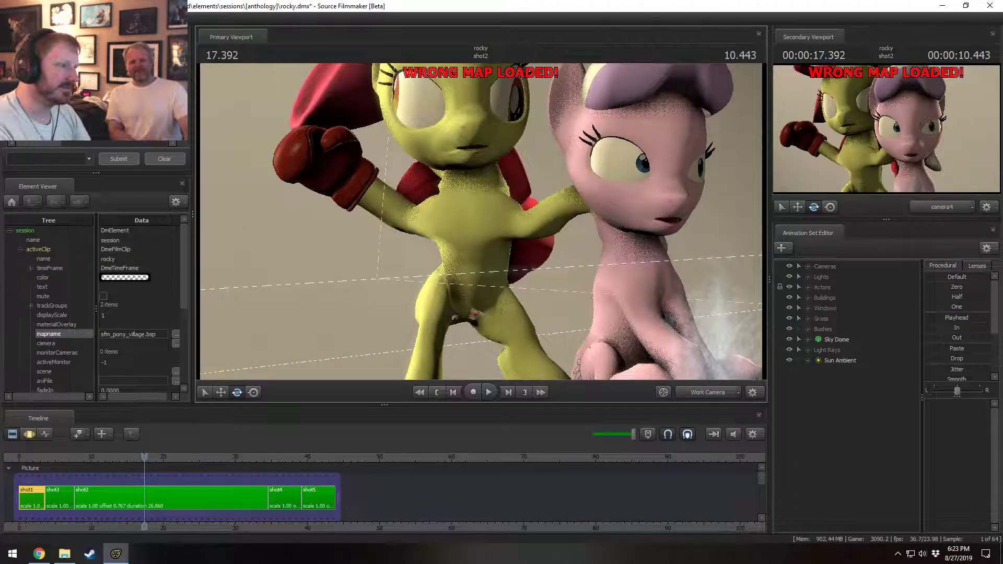
# - Play shot2 onward, scrub back to about 8.34, and replay it with the work camera to about 13.56
pyautogui.press('space')
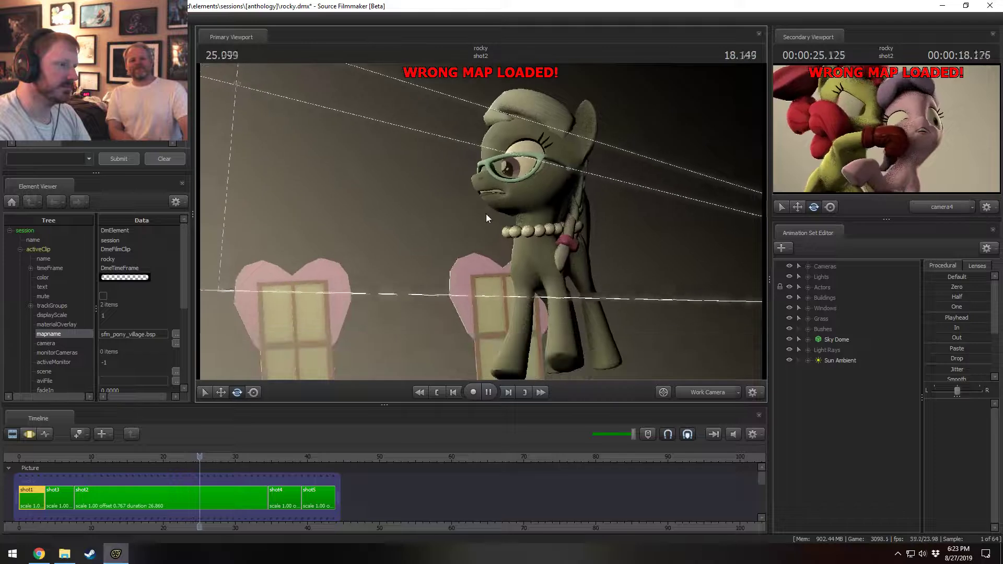
pyautogui.moveTo(145, 452); pyautogui.dragTo(78, 452)
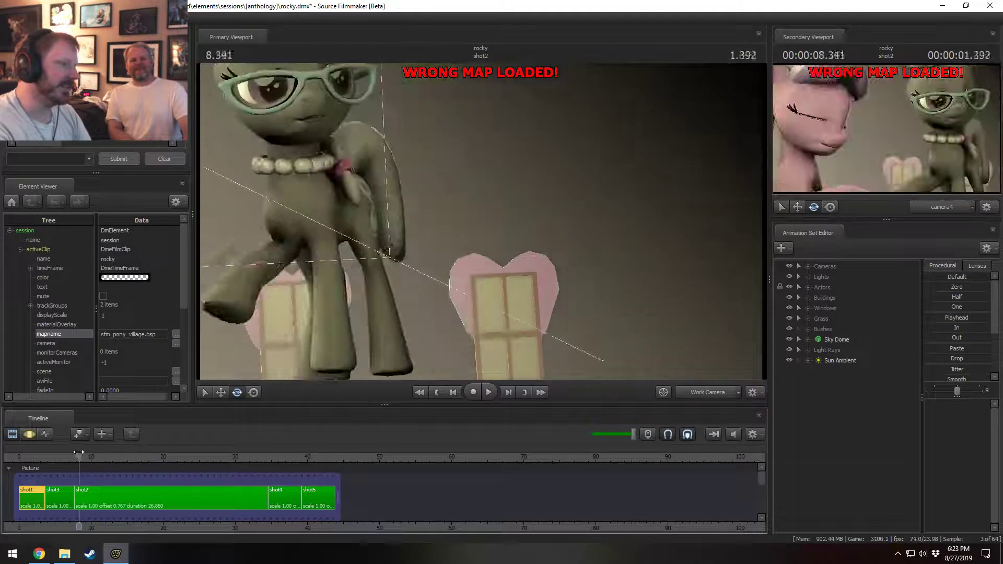
pyautogui.press('space')
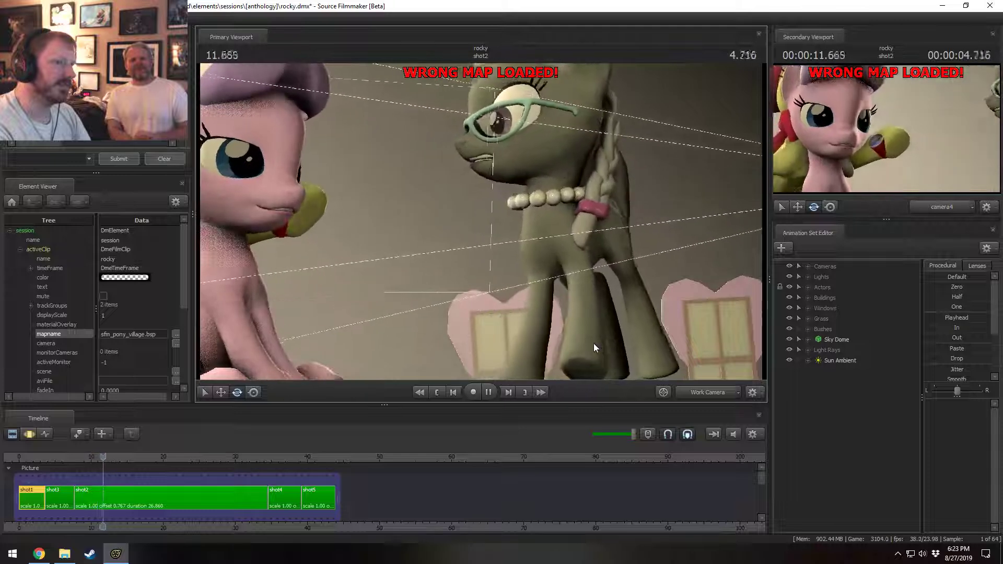
pyautogui.press('space')
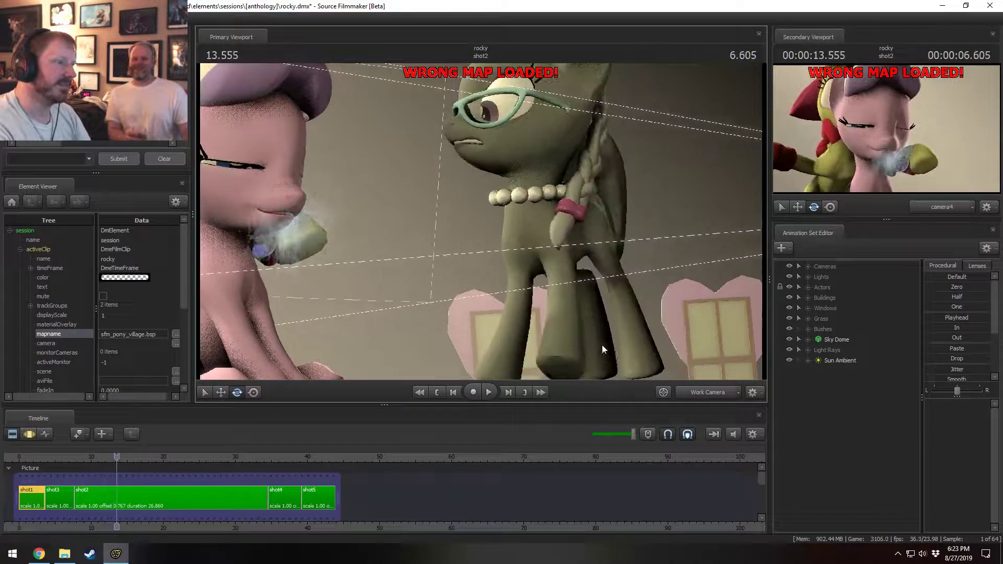
# - Replay shot2 twice from about 9.4, stopping first at about 12.3 and the second time at about 12.89
pyautogui.click(87, 457)
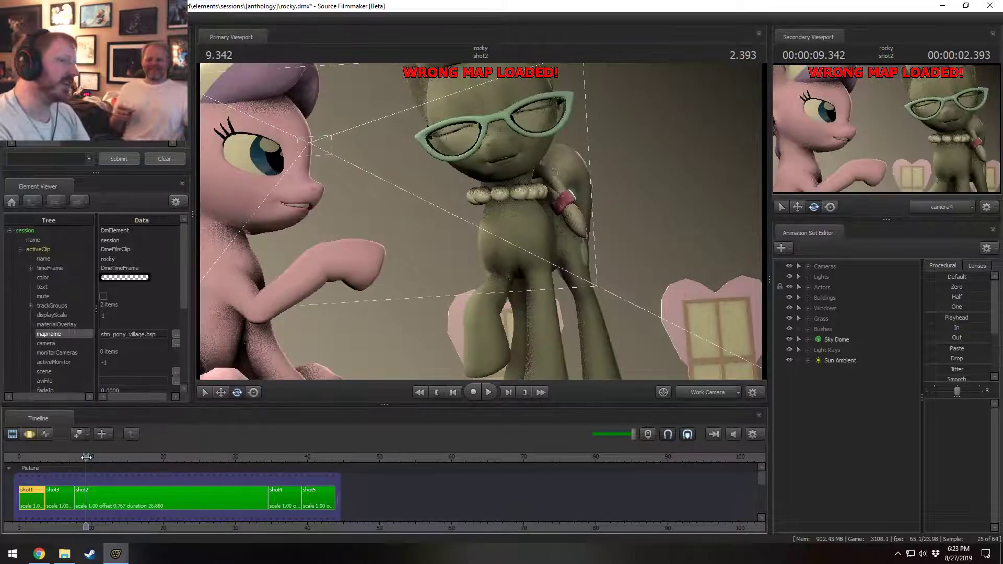
pyautogui.press('space')
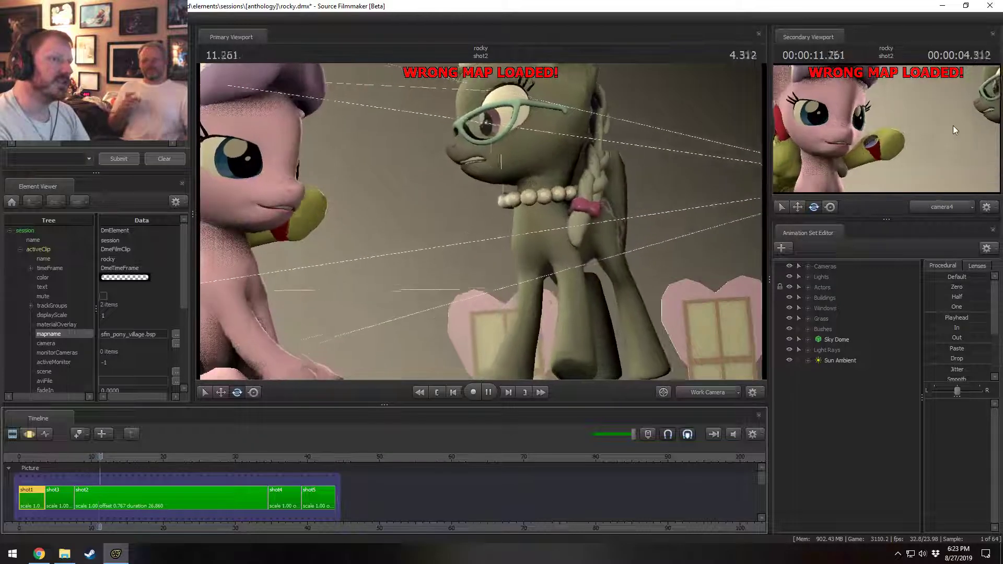
pyautogui.press('space')
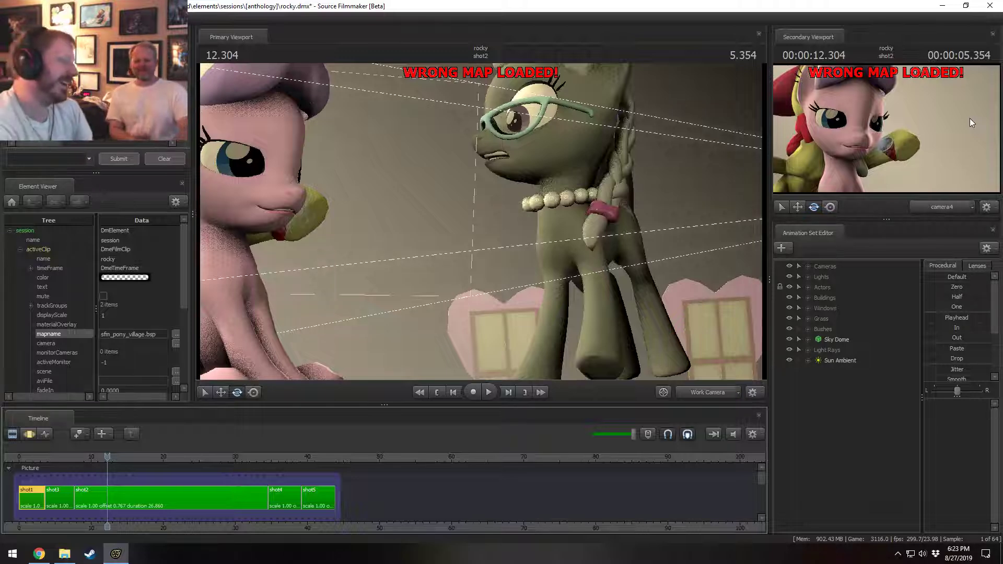
pyautogui.click(84, 458)
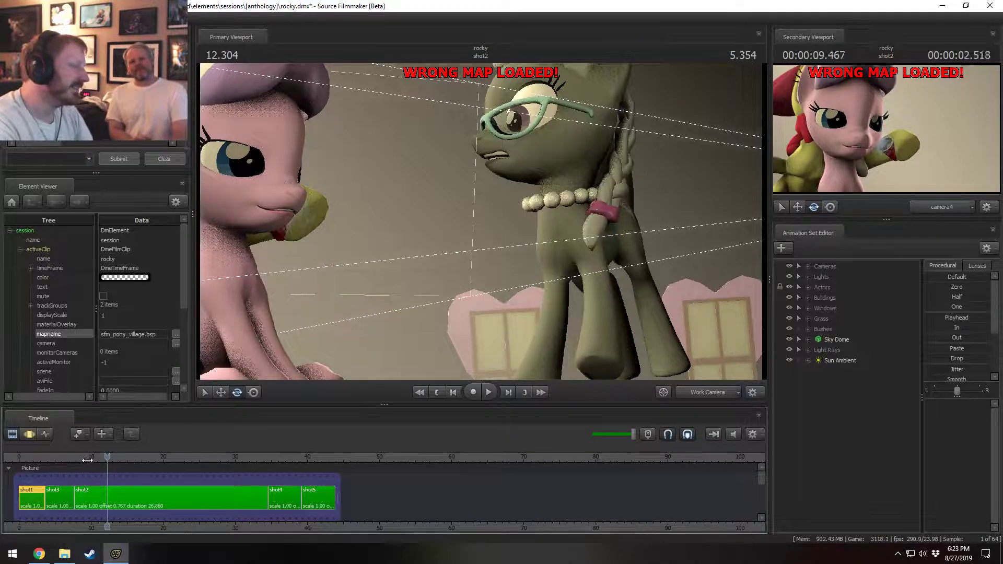
pyautogui.press('space')
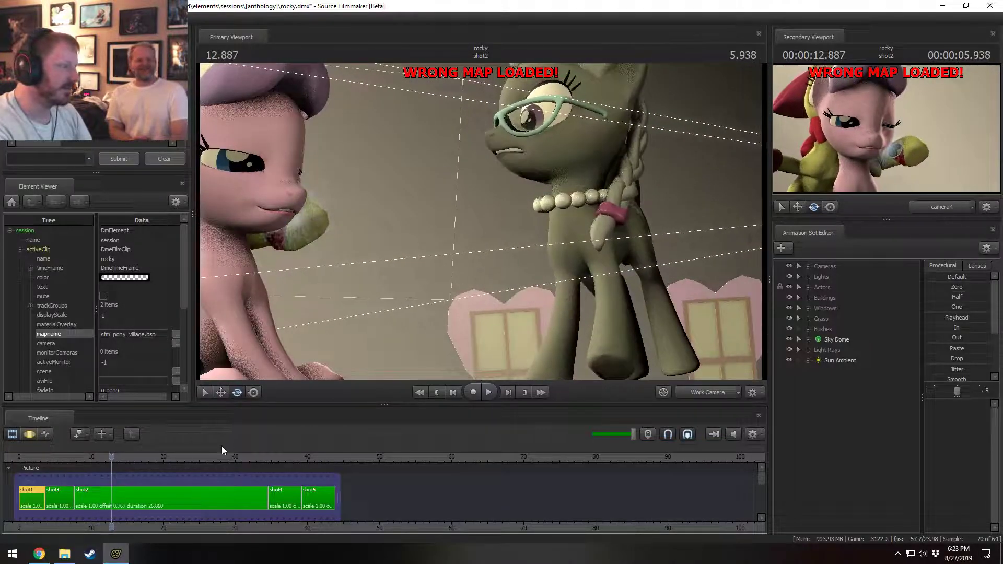
# - Scrub shot2 to about 34.12 and examine the yellow pony's face and body up close through the work camera
pyautogui.moveTo(198, 458); pyautogui.dragTo(265, 459)
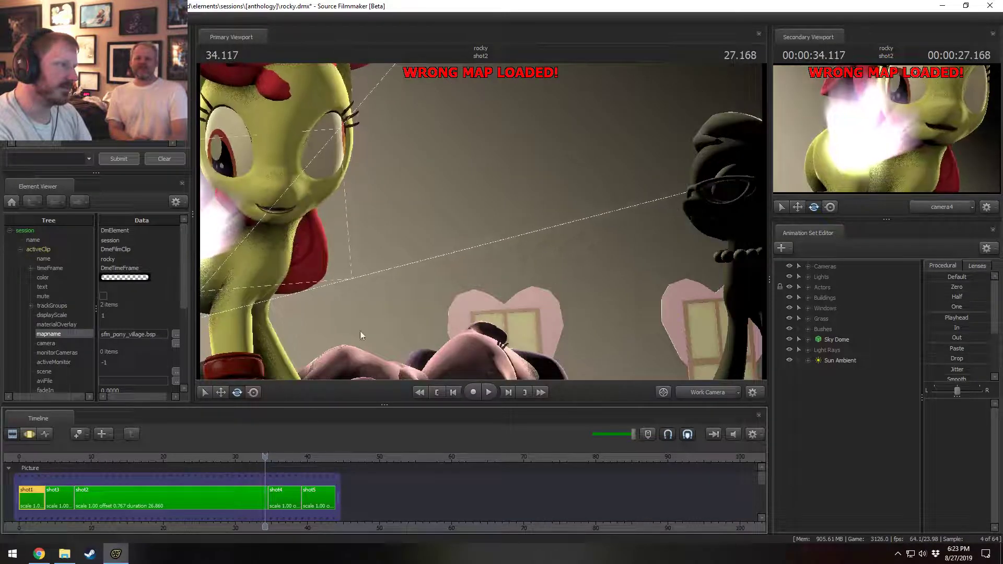
pyautogui.moveTo(360, 331); pyautogui.dragTo(324, 326)
pyautogui.moveTo(481, 221); pyautogui.dragTo(514, 235)
pyautogui.scroll(-10, 481, 222)
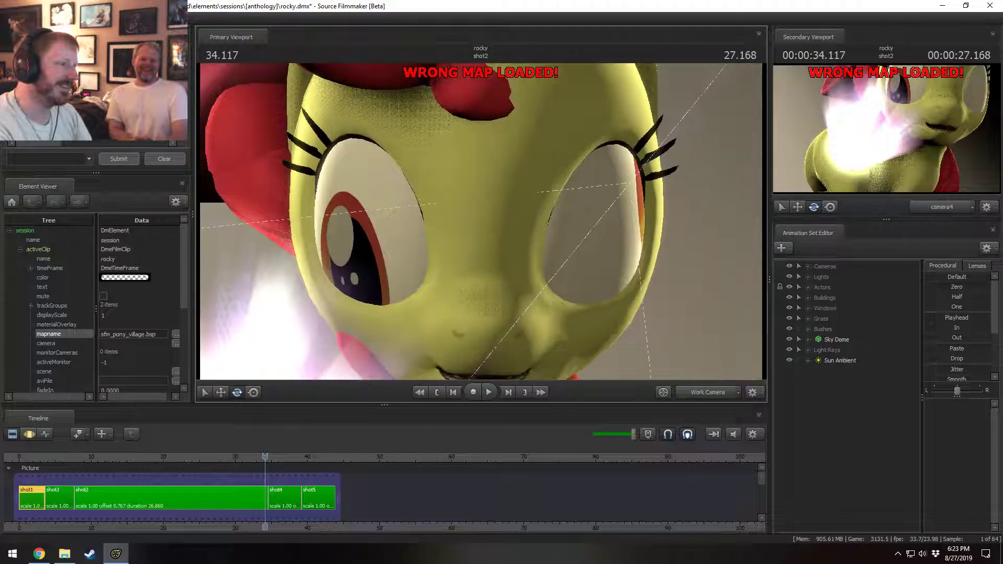
pyautogui.scroll(-8, 481, 223)
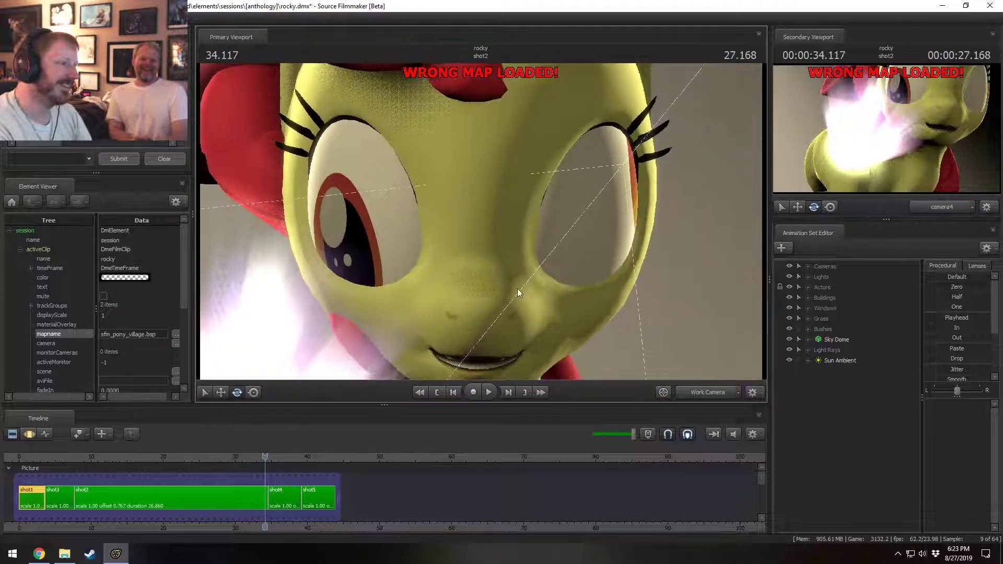
pyautogui.moveTo(481, 221); pyautogui.dragTo(480, 221)
# - Play the session from the end of shot2 into shot4, stopping at about 37
pyautogui.press('space')
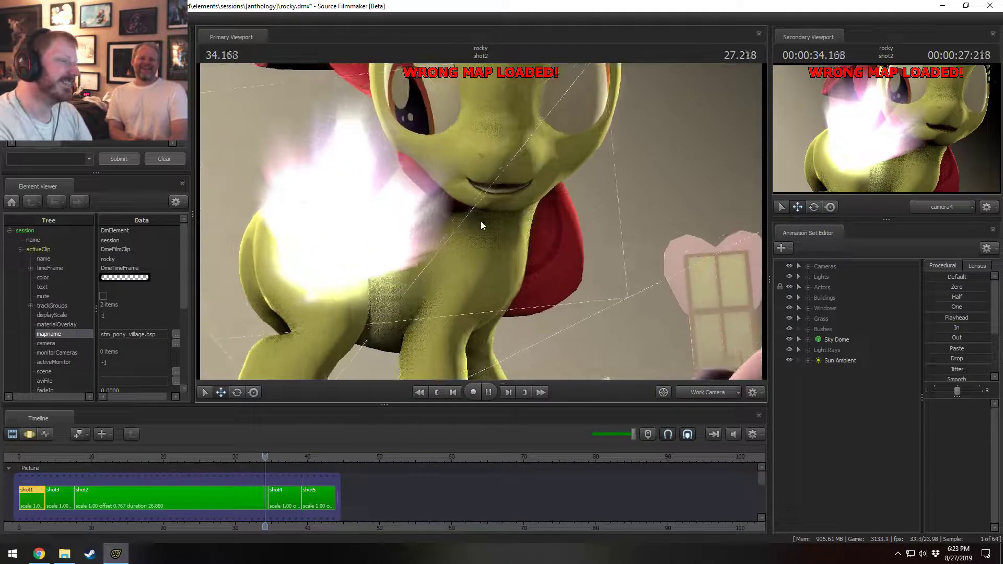
pyautogui.press('space')
pyautogui.press('space')
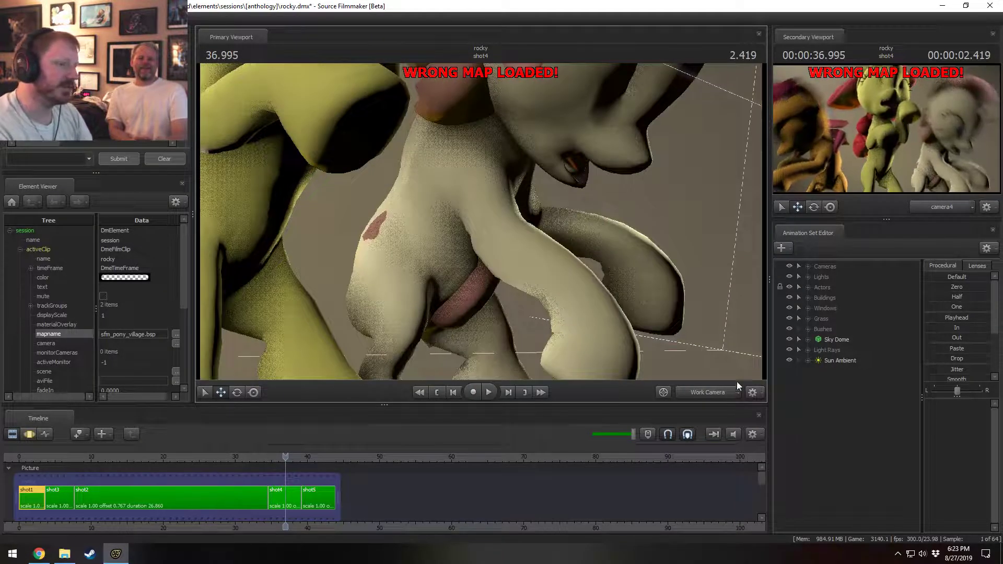
# - View shot4 through camera4 at about 37.75, and examine the three posed ponies from the side with the work camera
pyautogui.click(712, 387)
pyautogui.press('space')
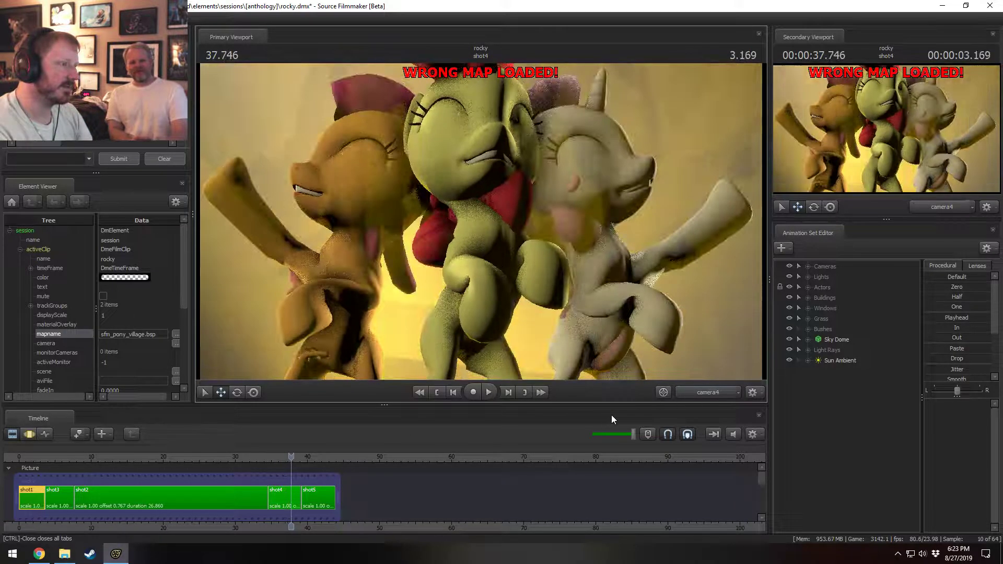
pyautogui.click(712, 395)
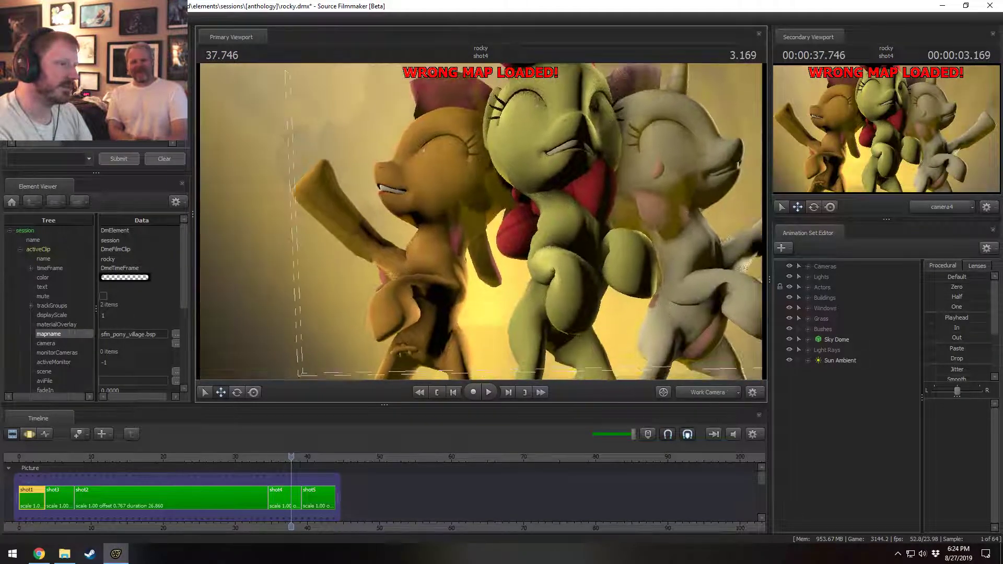
pyautogui.moveTo(481, 222)
pyautogui.mouseDown()
pyautogui.moveTo(714, 238)
pyautogui.moveTo(846, 227)
pyautogui.moveTo(480, 221)
pyautogui.mouseUp()
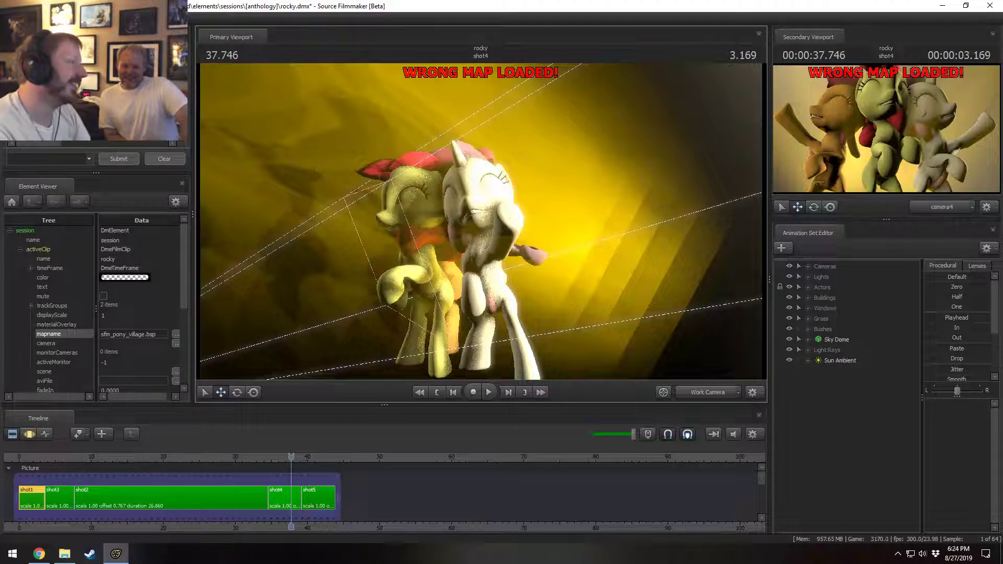
pyautogui.click(11, 18)
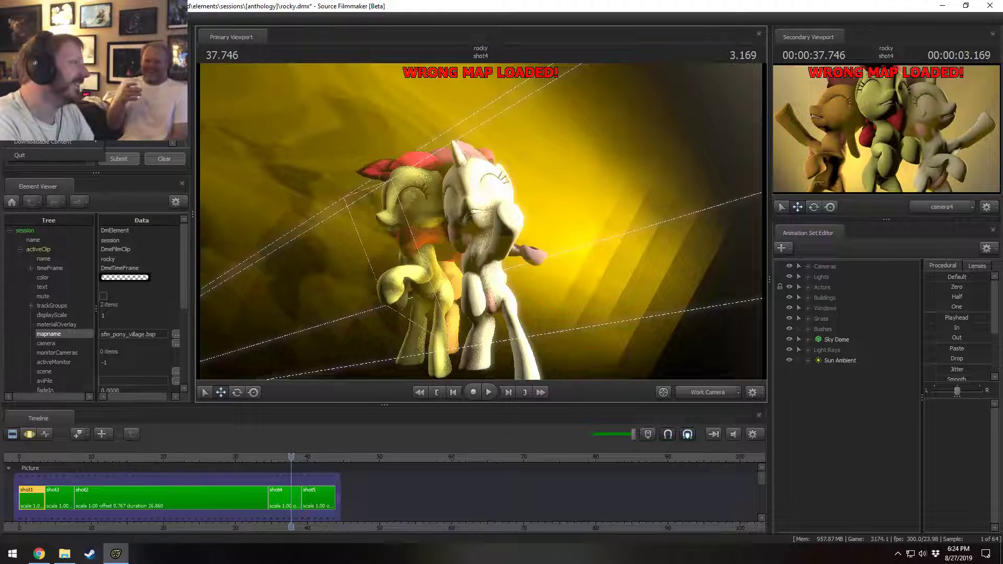
pyautogui.click(23, 43)
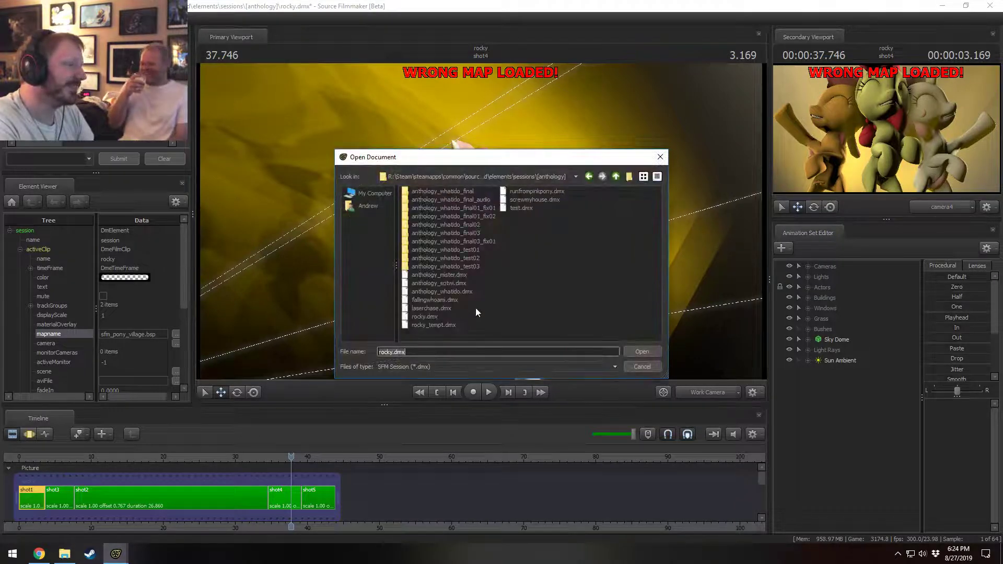
pyautogui.press('Escape')
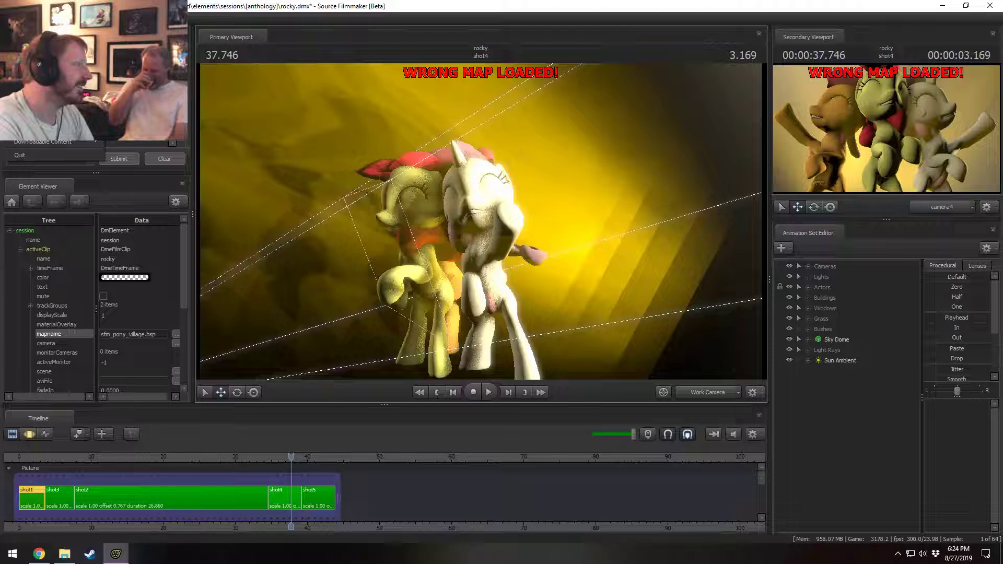
# - Reopen the nov09.dmx session without saving the rocky changes, and move the playhead to about 85.27 in Rocket Silo
pyautogui.moveTo(52, 87)
pyautogui.click(296, 97)
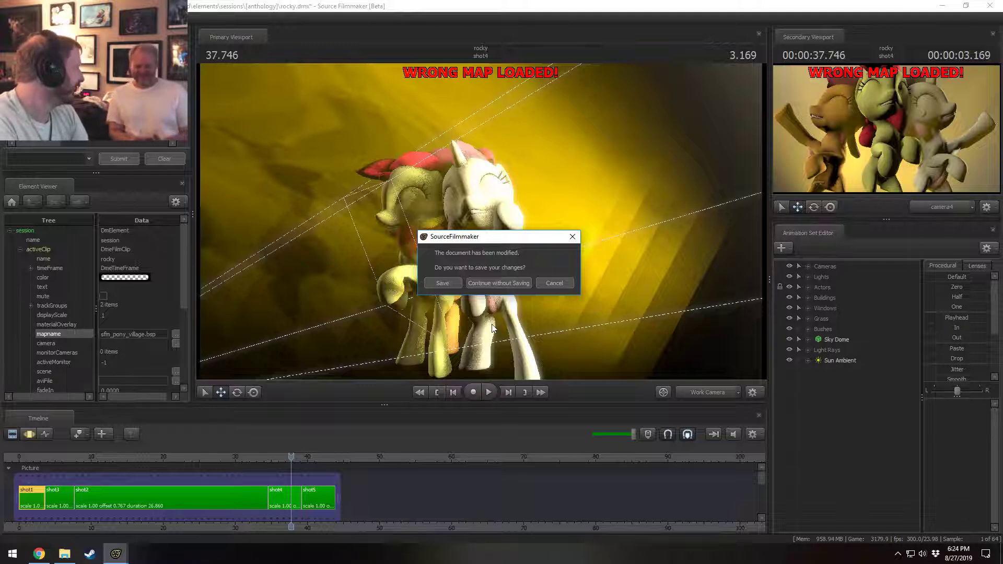
pyautogui.click(501, 282)
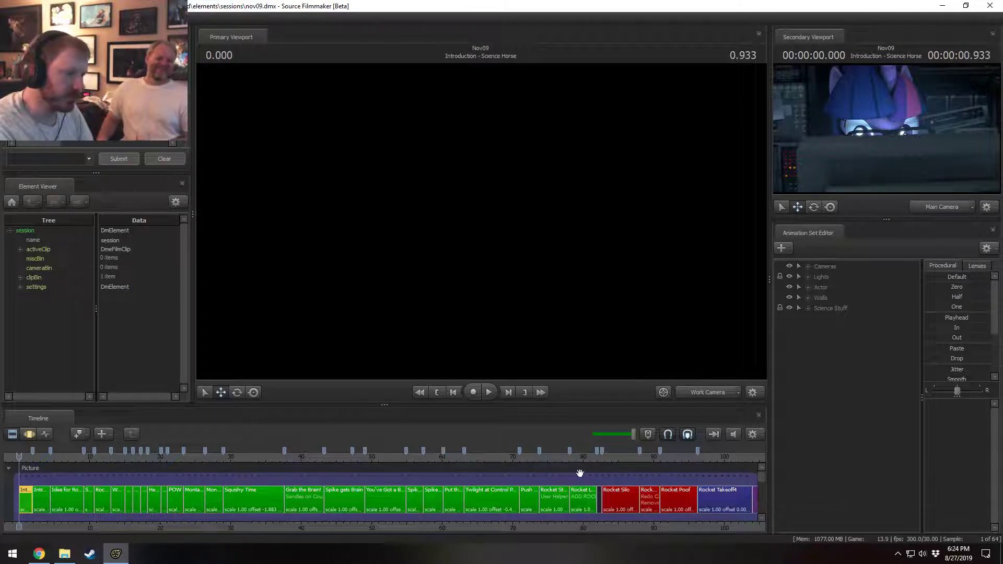
pyautogui.click(621, 454)
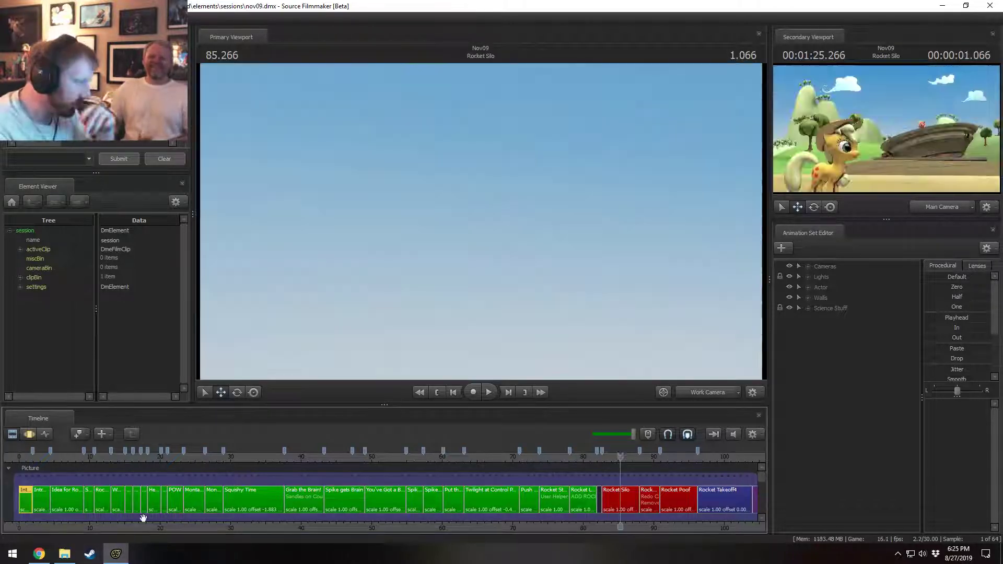
# - Switch to Chrome, search YouTube for "ksp 2", and open the Kerbal Space Program 2 Cinematic Announce Trailer
pyautogui.click(39, 553)
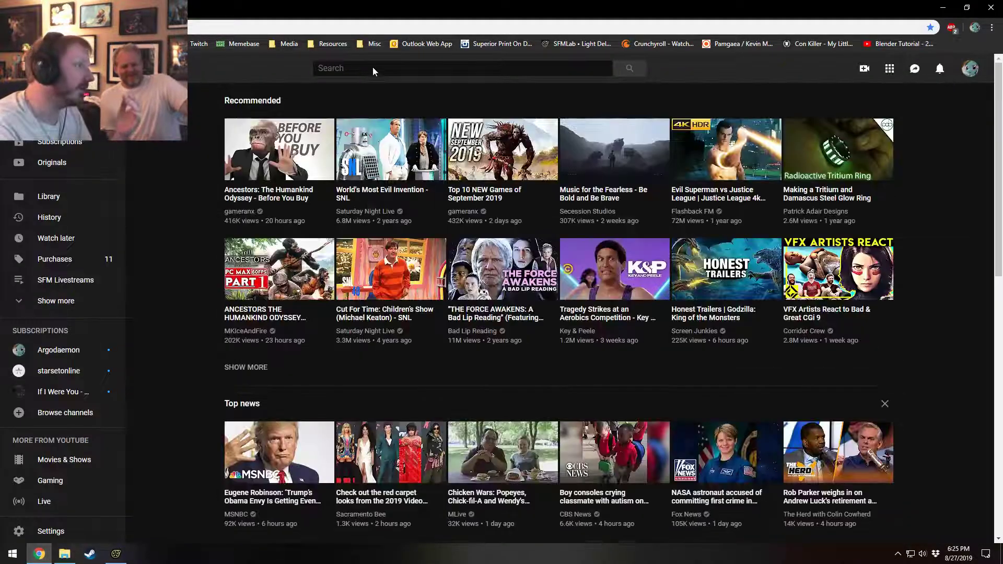
pyautogui.click(372, 66)
pyautogui.write('ksp 2')
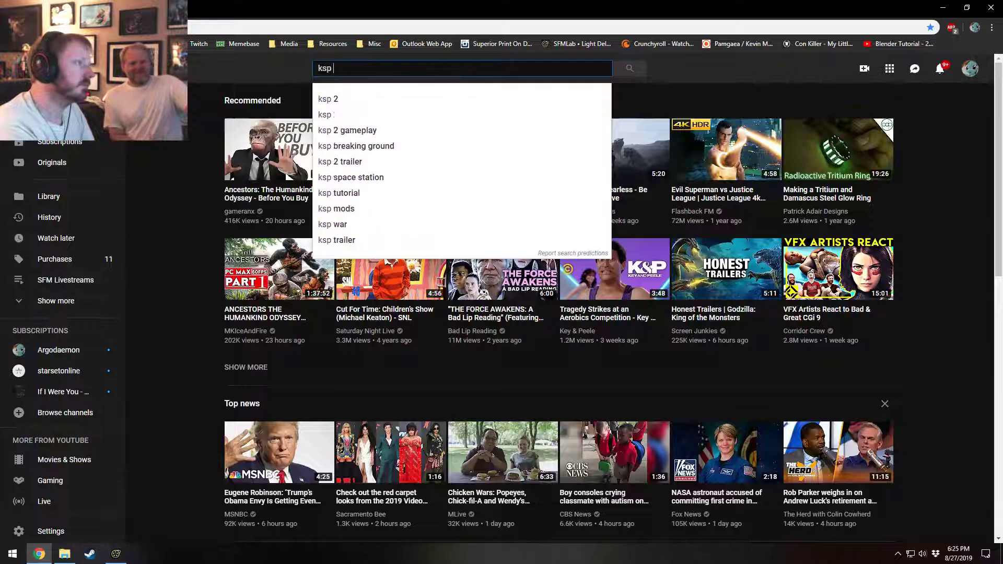
pyautogui.press('Return')
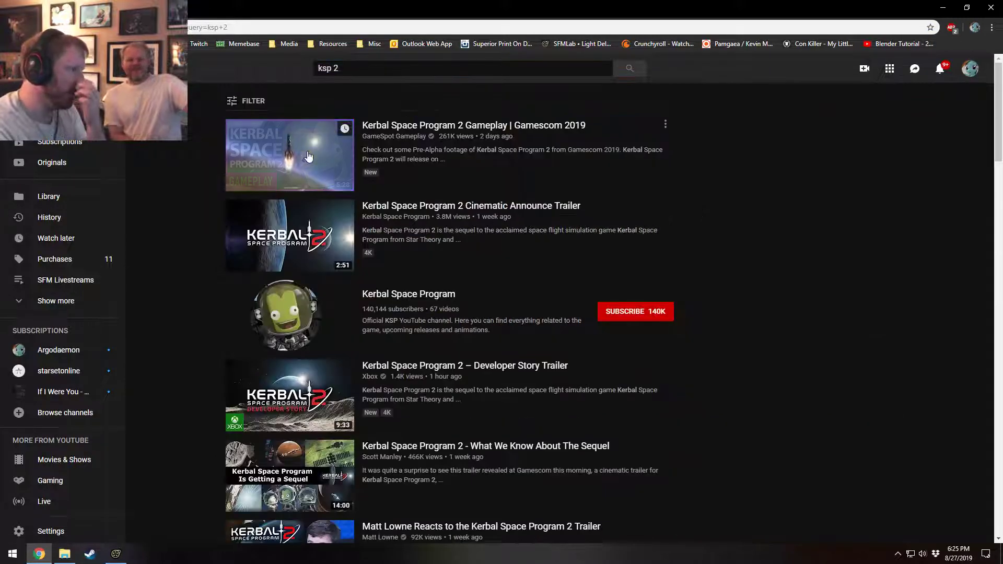
pyautogui.click(334, 259)
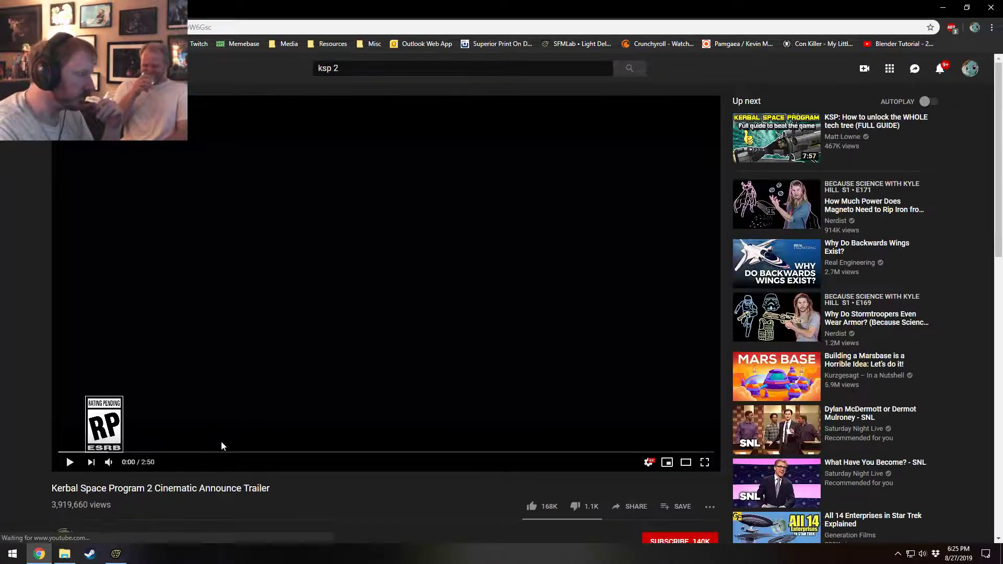
# - Seek the trailer to about 1:24, mute it, and watch the rocket sequence to about 1:31
pyautogui.click(379, 452)
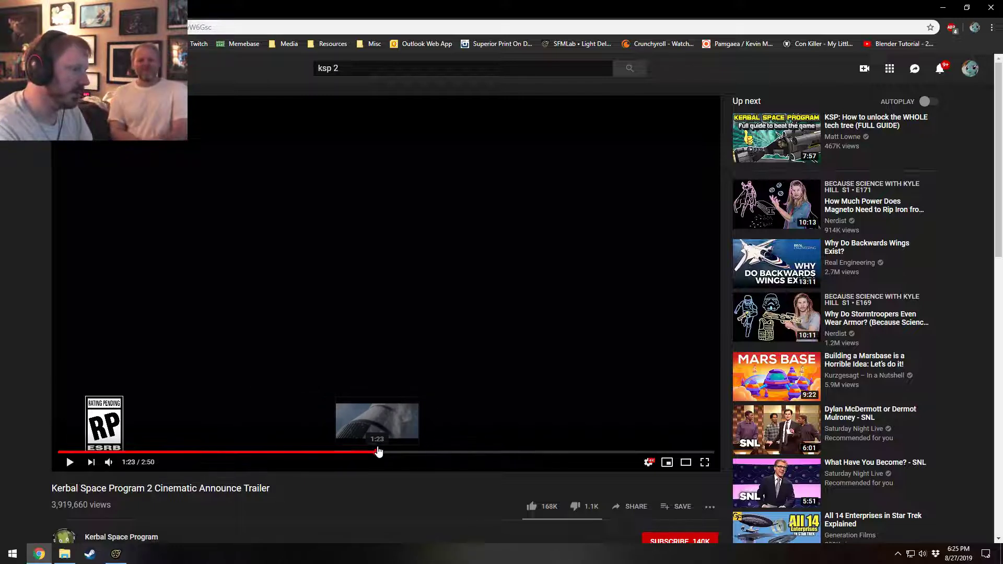
pyautogui.click(381, 453)
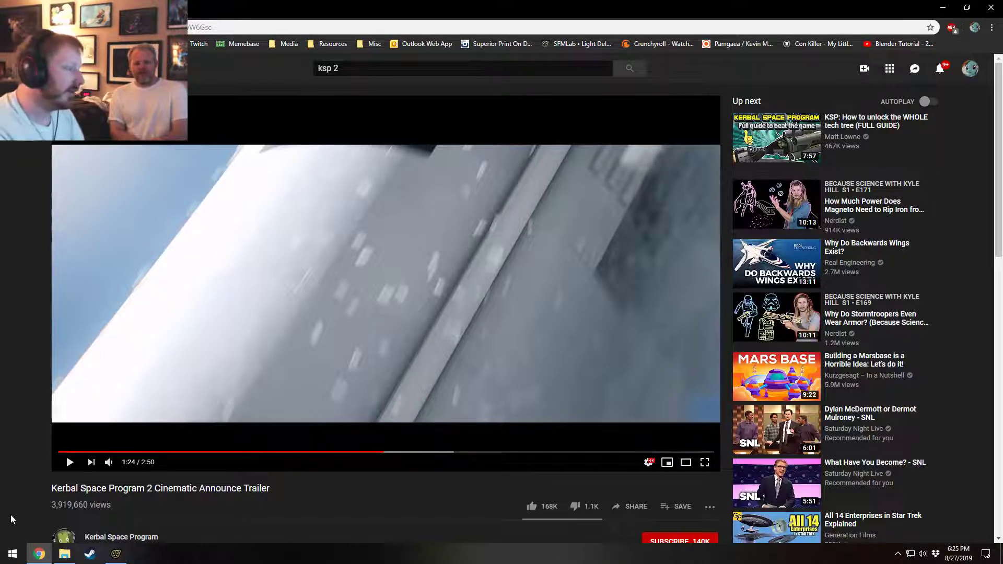
pyautogui.click(108, 462)
pyautogui.press('k')
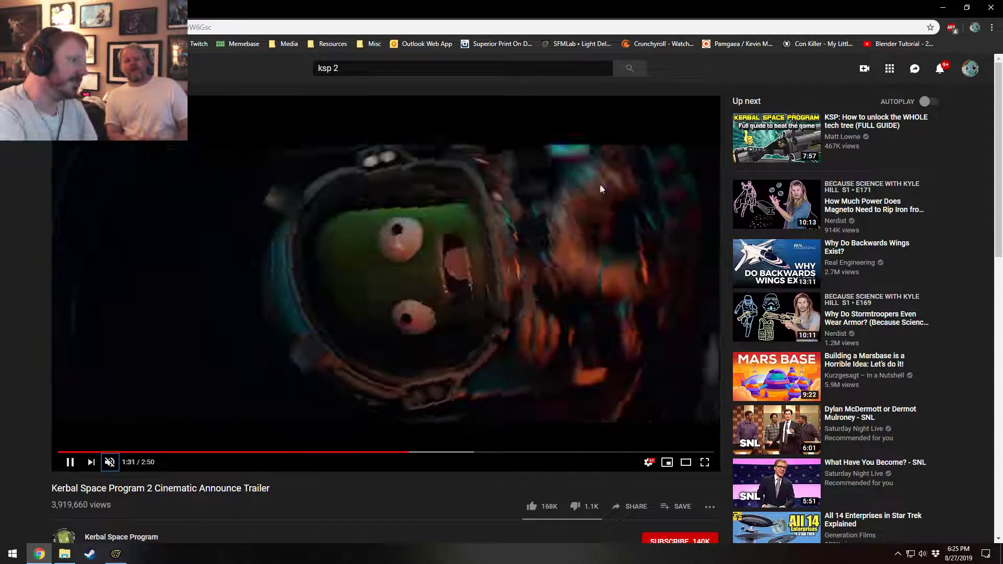
pyautogui.press('k')
# - Switch back to Source Filmmaker, move the playhead to 91.4, and select the Rocket Poof shot
pyautogui.hotkey('alt', 'Tab')
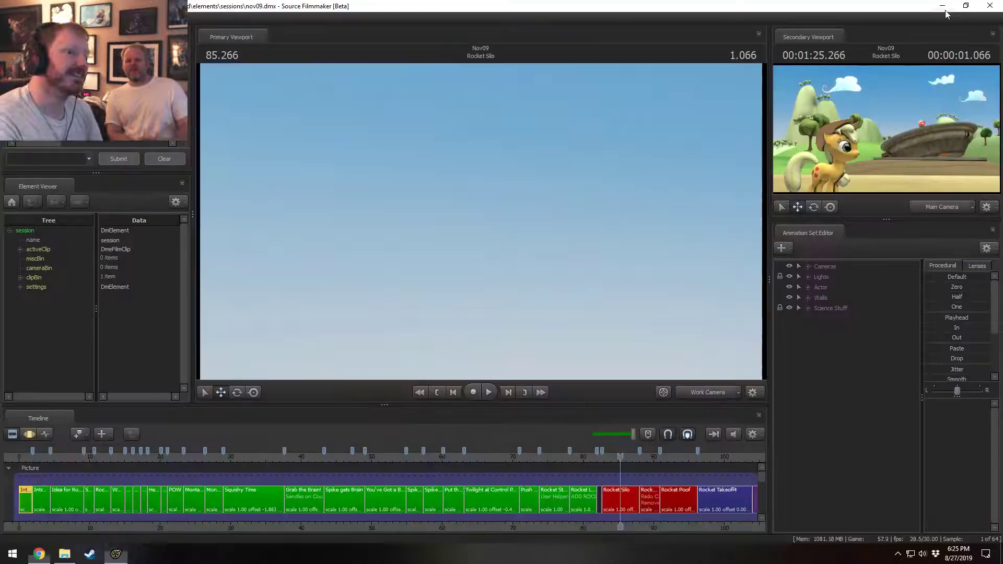
pyautogui.moveTo(654, 538); pyautogui.dragTo(292, 457, button='middle')
pyautogui.scroll(5, 308, 458)
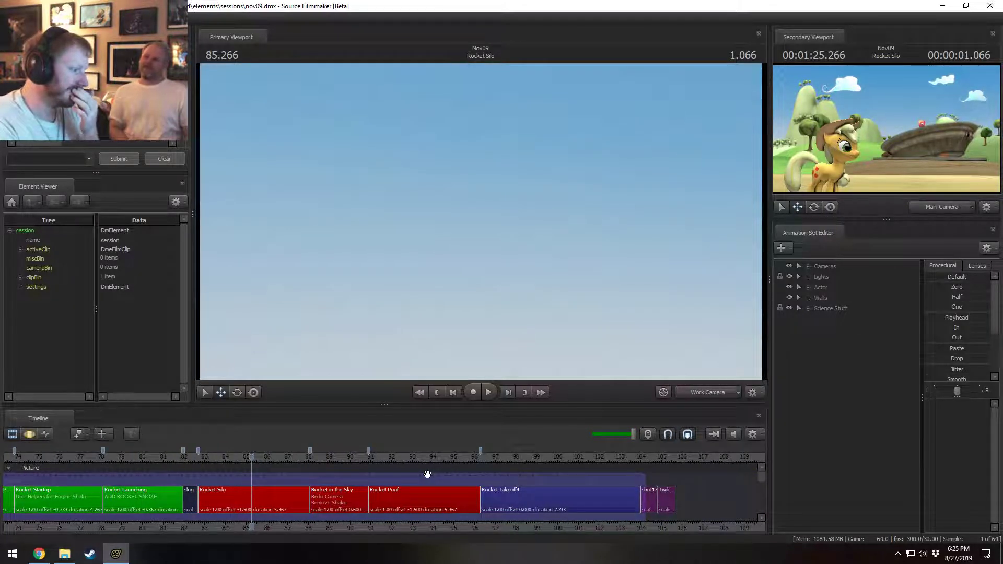
pyautogui.click(379, 457)
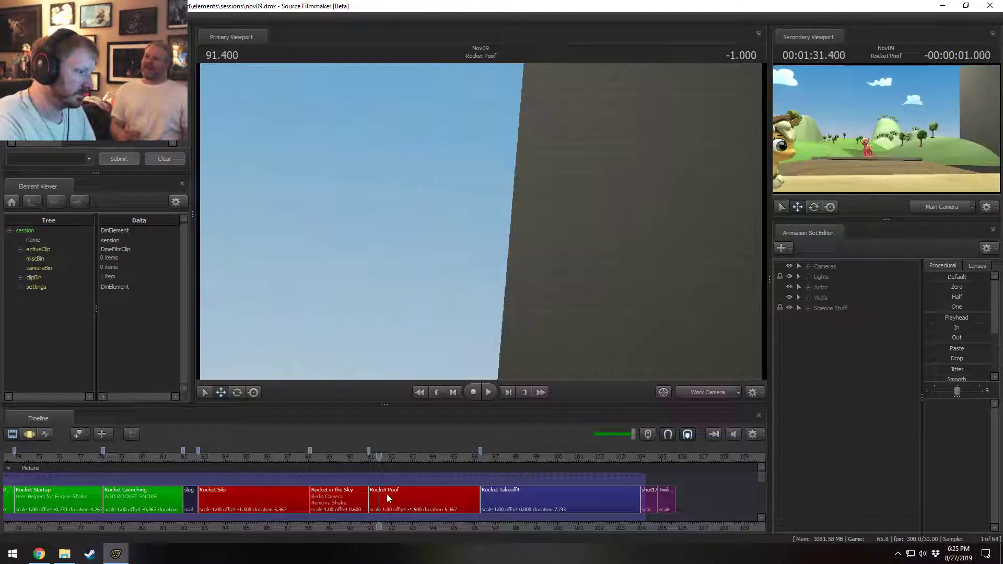
pyautogui.click(387, 494)
# - Select the Rocket Silo shot among the rocket shots in the Nov09 timeline
pyautogui.scroll(-2, 240, 499)
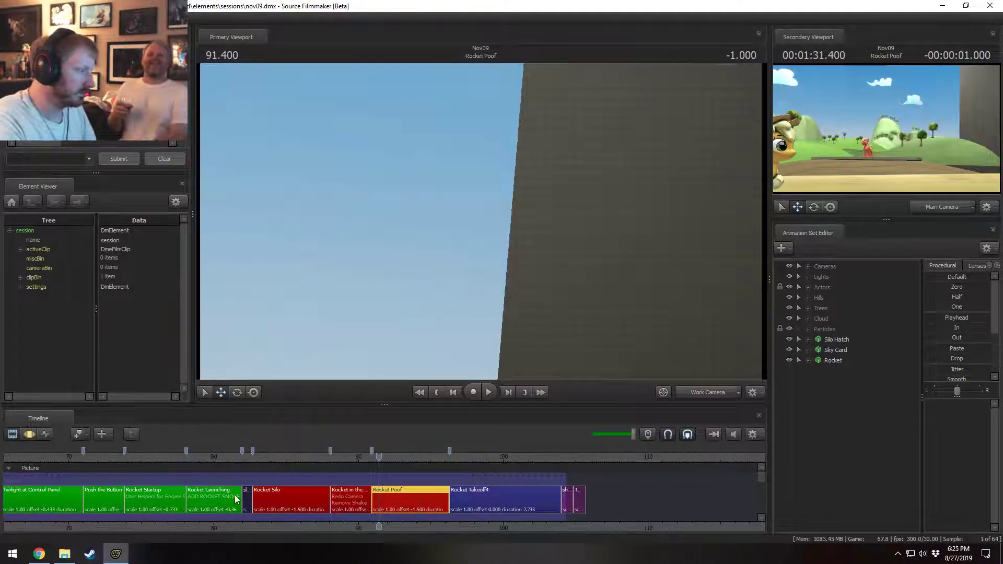
pyautogui.scroll(-1, 237, 499)
pyautogui.scroll(1, 236, 499)
pyautogui.click(286, 498)
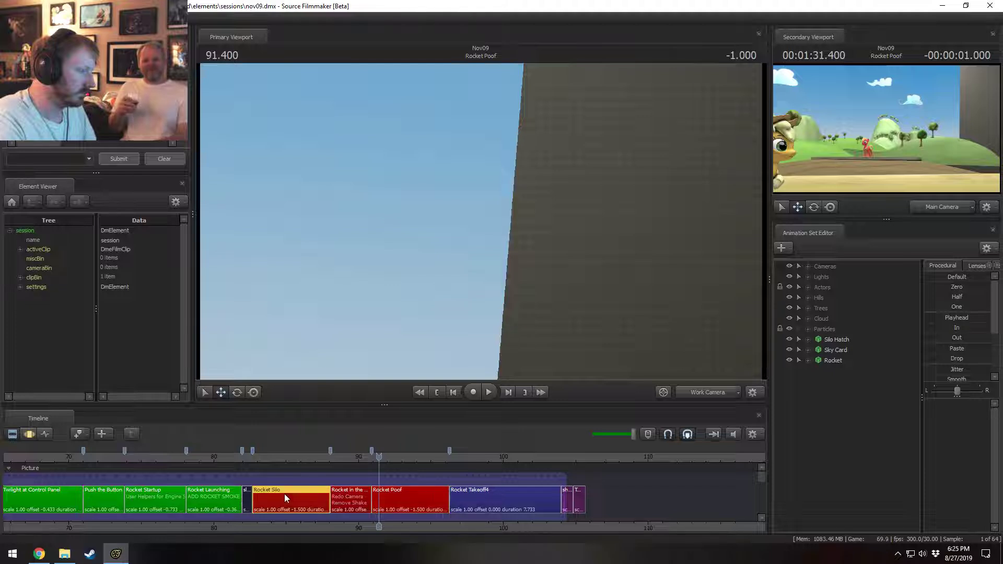
# - Check the Rocket Silo shot at 84.133 and Rocket Poof at 91.7, then select Rocket Poof and view its clip editing options
pyautogui.click(273, 457)
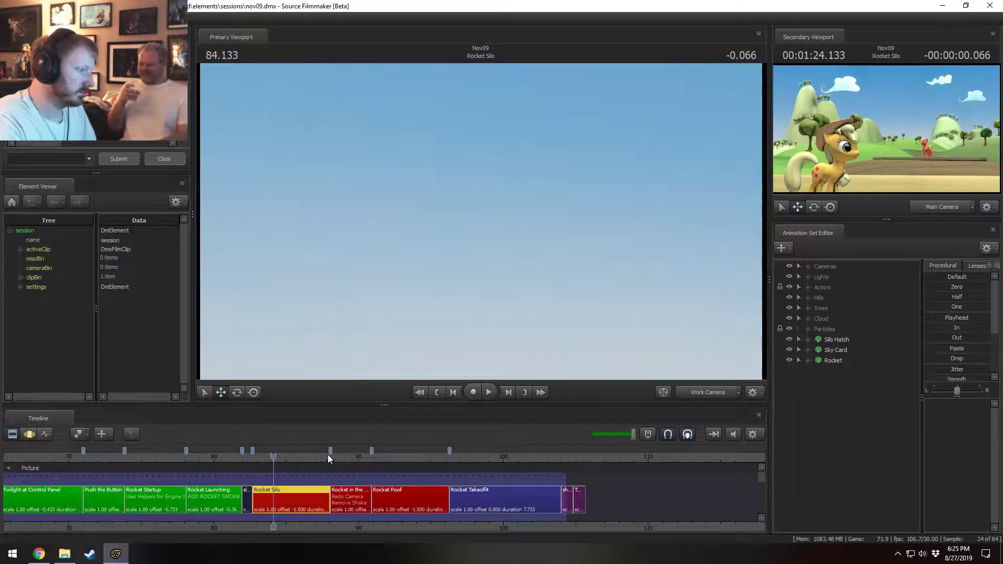
pyautogui.moveTo(330, 459); pyautogui.dragTo(382, 456)
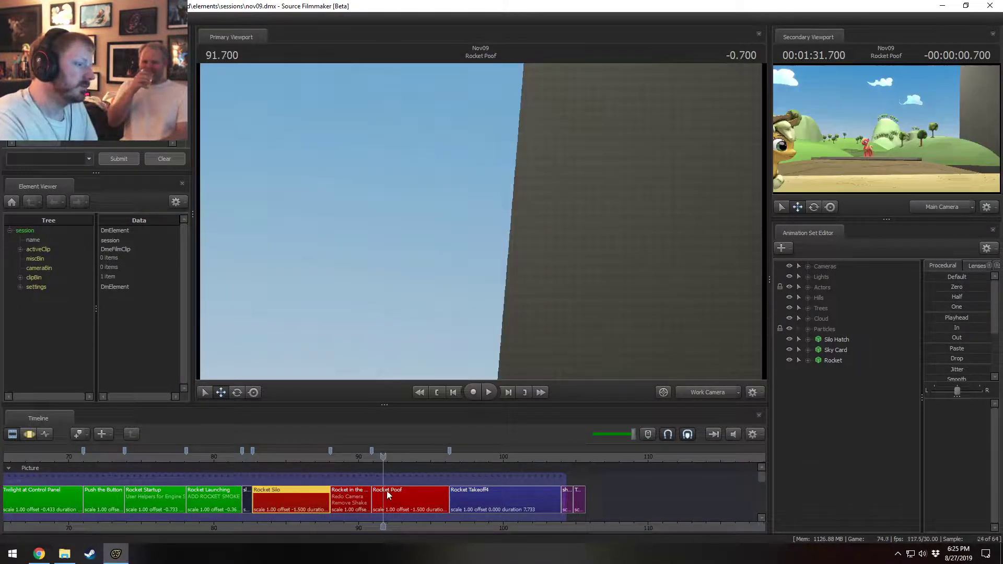
pyautogui.click(395, 494)
pyautogui.rightClick(396, 494)
pyautogui.moveTo(467, 364)
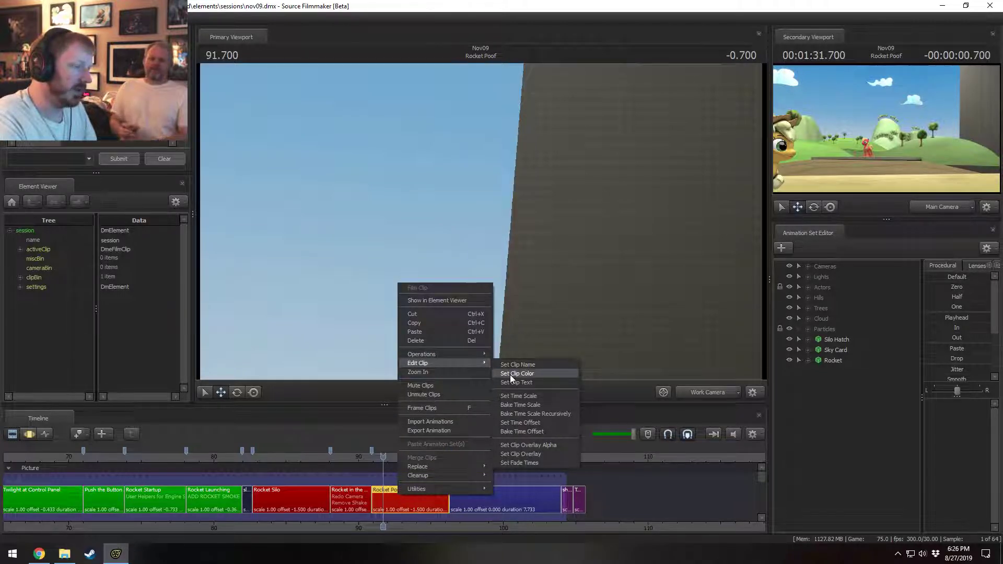
pyautogui.click(347, 419)
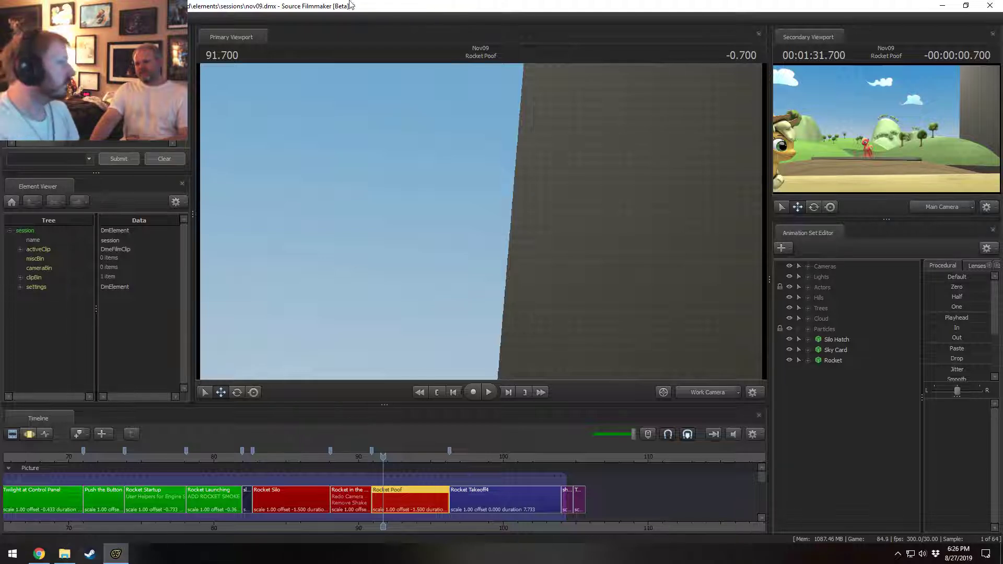
# - Browse the session folders and open badfanfic_overreaction_calm.dmx from the [PANELS] folder
pyautogui.hotkey('ctrl', 'o')
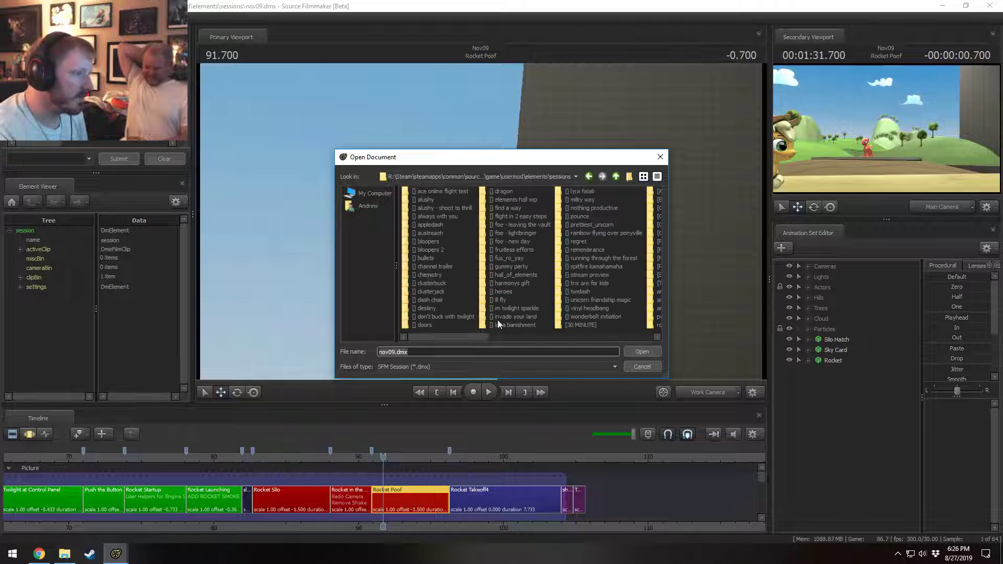
pyautogui.moveTo(473, 336); pyautogui.dragTo(581, 341)
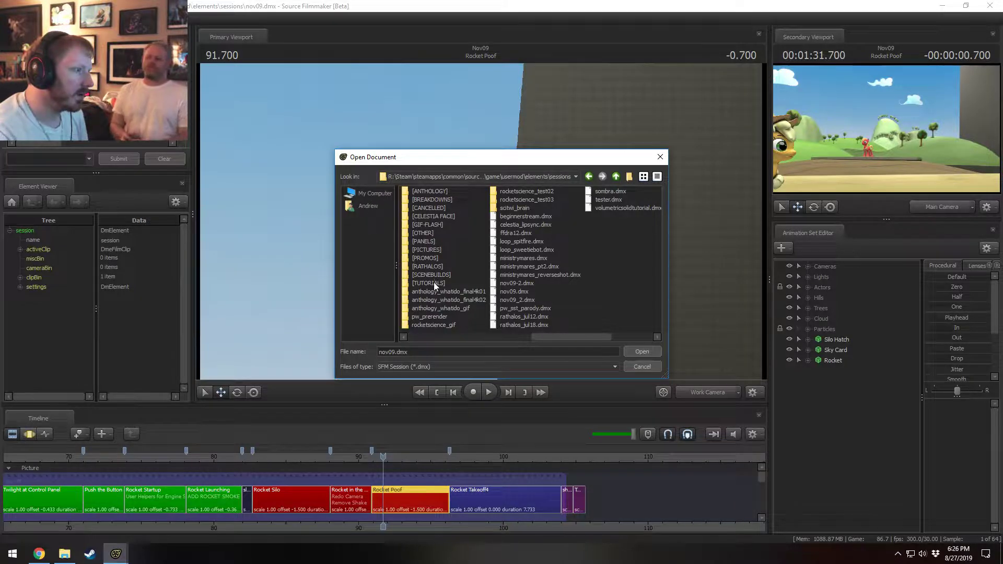
pyautogui.doubleClick(426, 233)
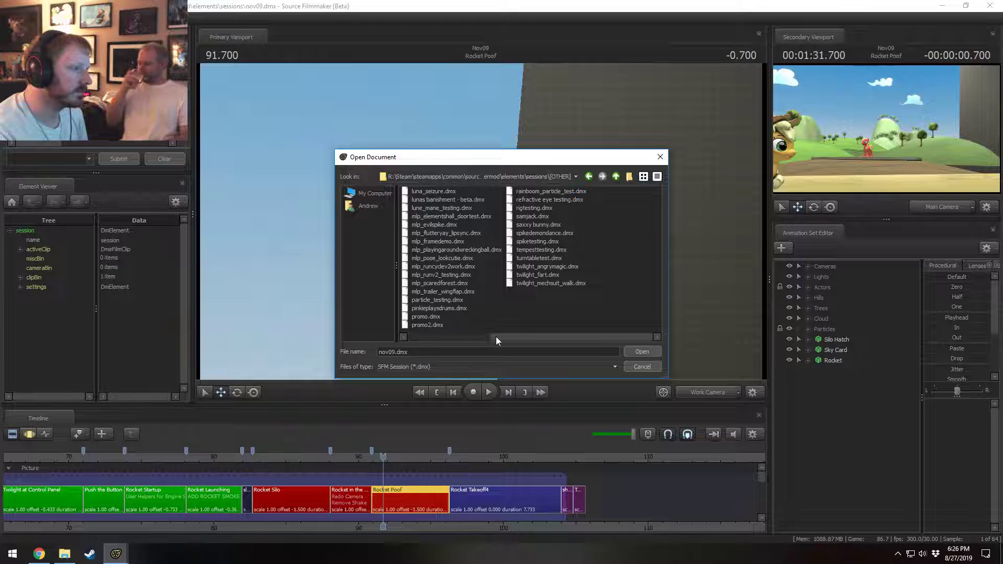
pyautogui.click(617, 176)
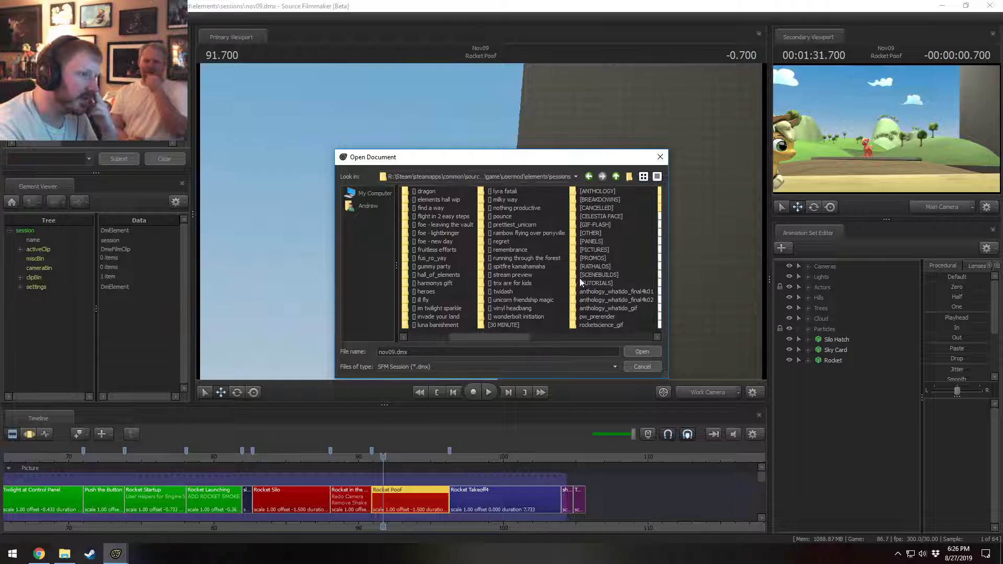
pyautogui.doubleClick(590, 241)
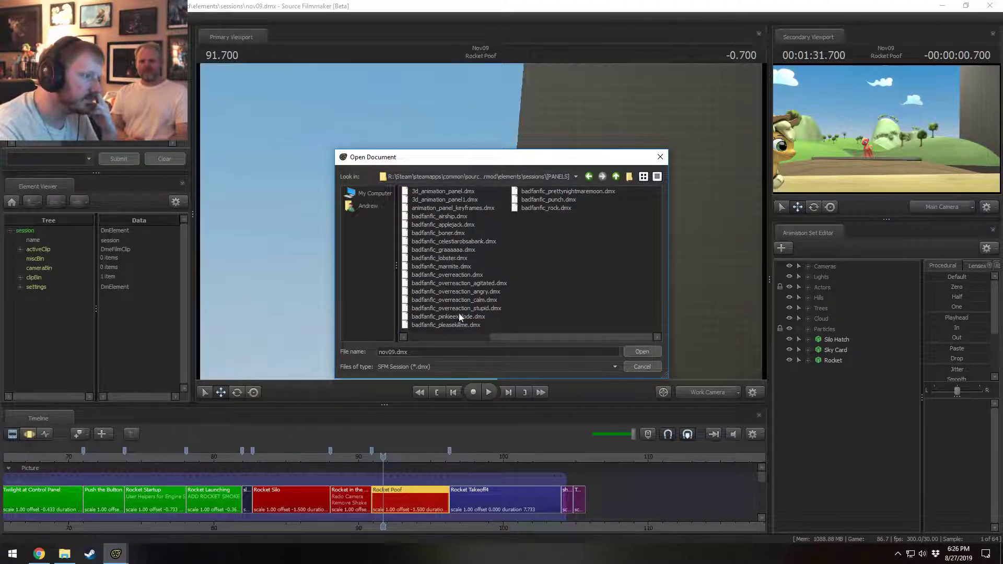
pyautogui.click(468, 284)
pyautogui.click(468, 291)
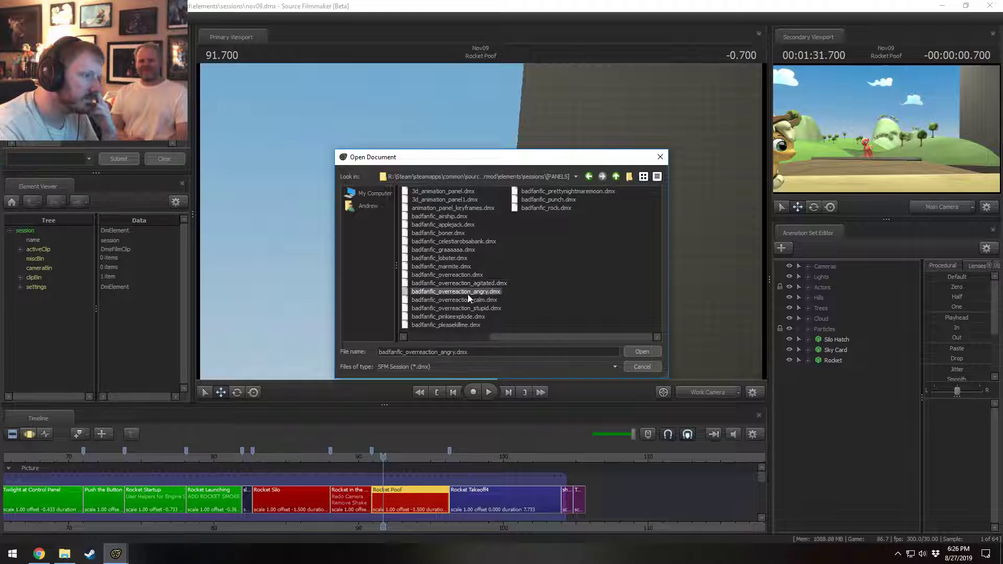
pyautogui.click(467, 296)
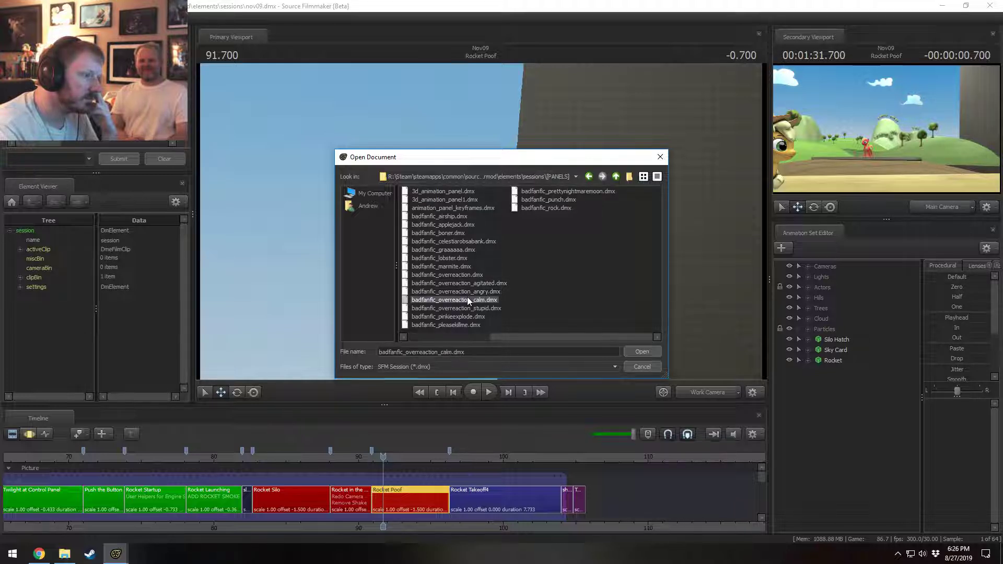
pyautogui.doubleClick(467, 297)
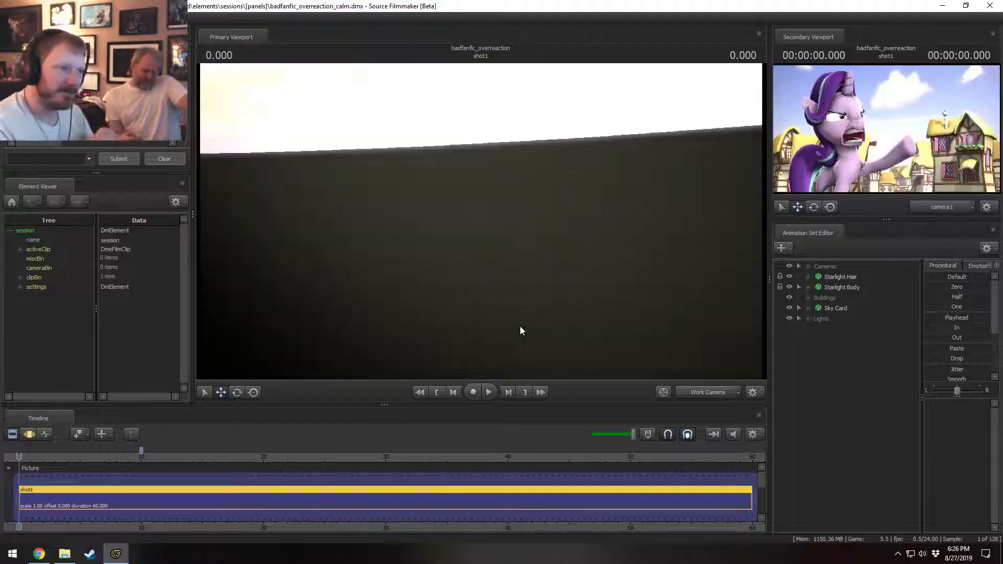
# - Inspect the Starlight scene through camera1 and from a free work camera view around the buildings, ending on camera1
pyautogui.click(708, 392)
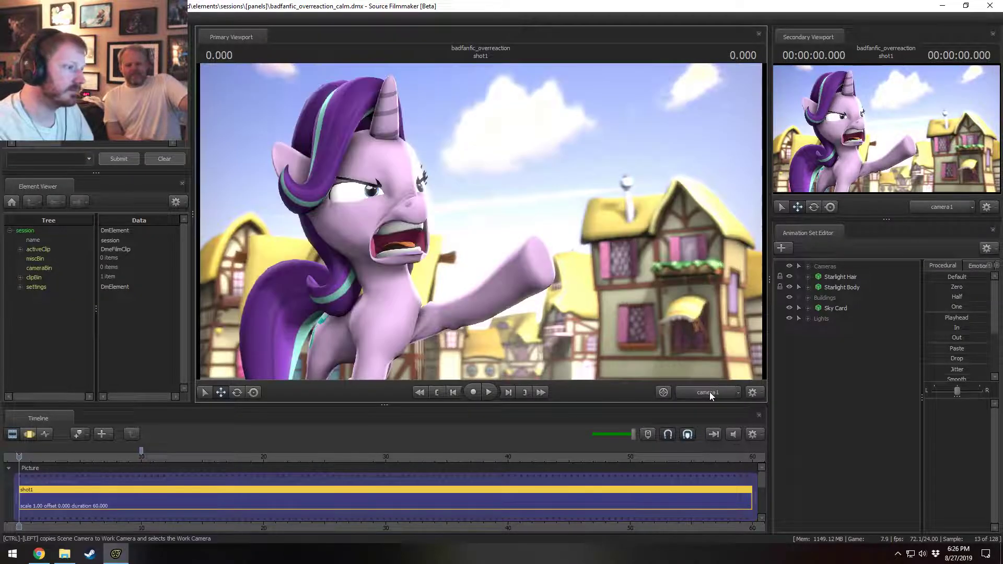
pyautogui.moveTo(650, 340); pyautogui.dragTo(479, 223)
pyautogui.press('F2')
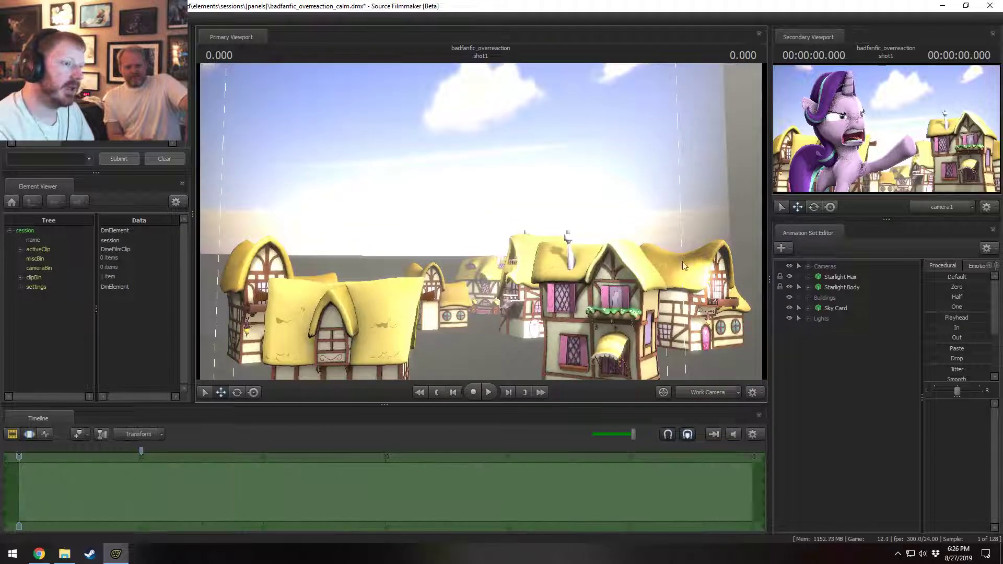
pyautogui.click(709, 394)
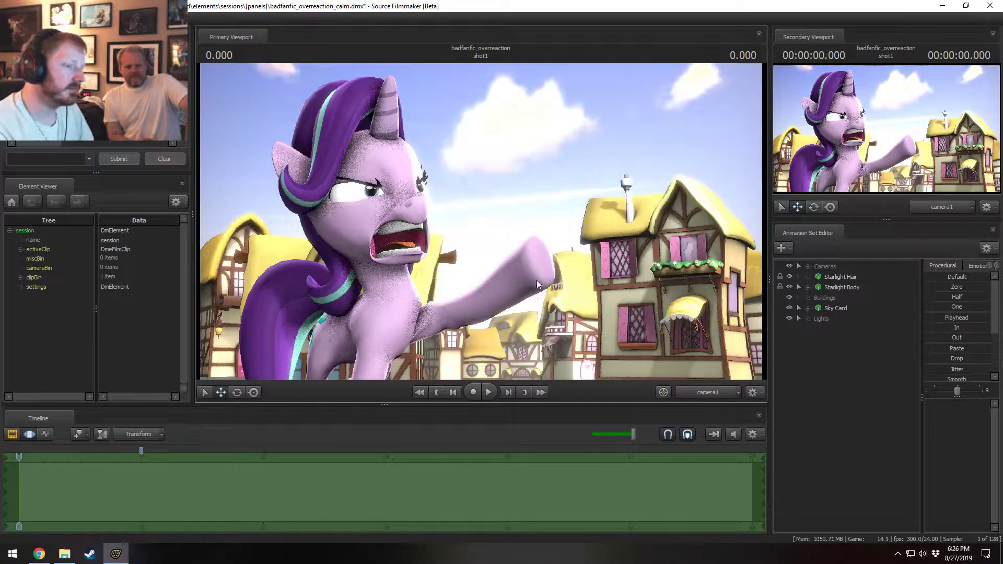
pyautogui.press('F1')
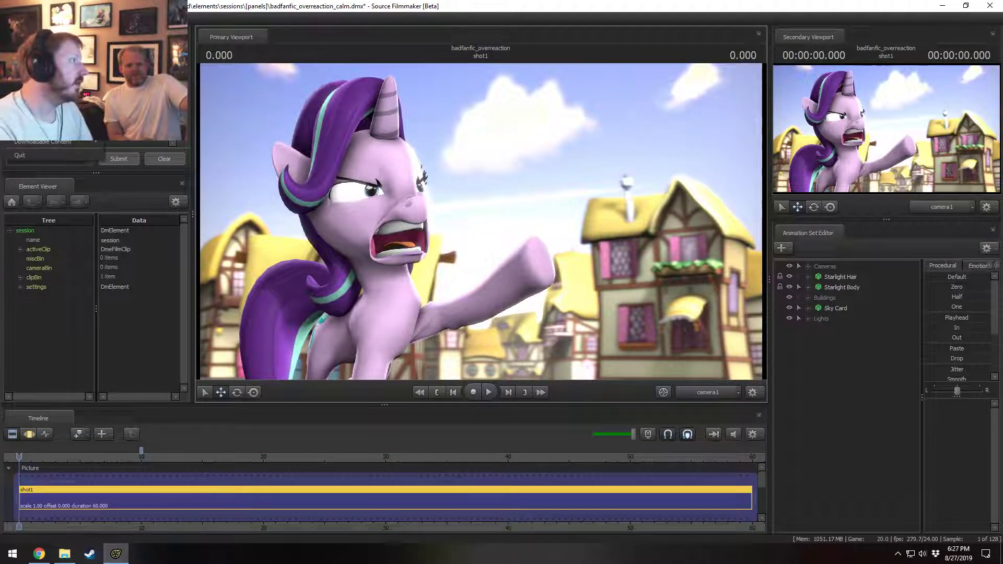
# - Reopen nov09.dmx without saving the current session, and move the playhead to 95.866 in the Rocket Poof shot
pyautogui.moveTo(62, 90)
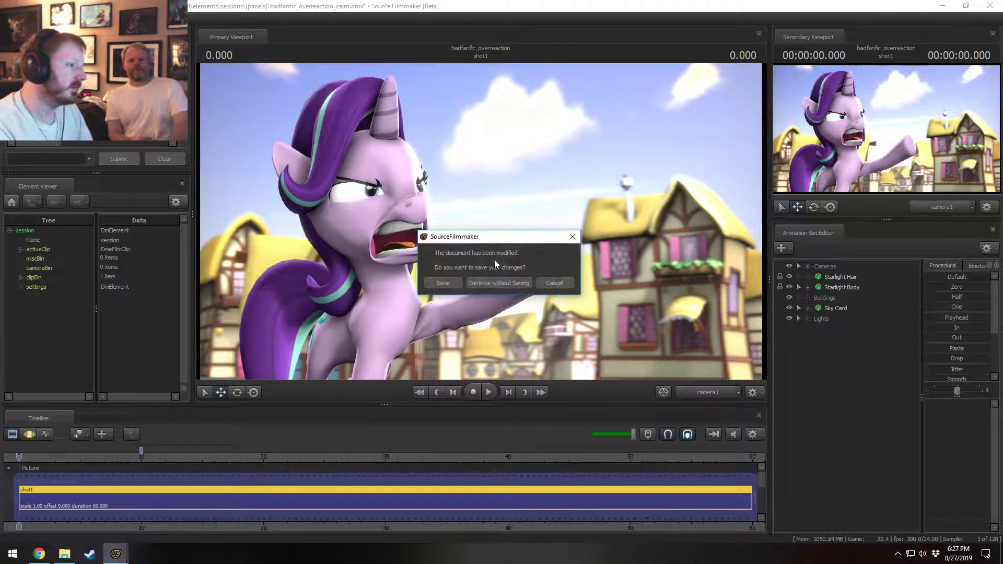
pyautogui.click(494, 284)
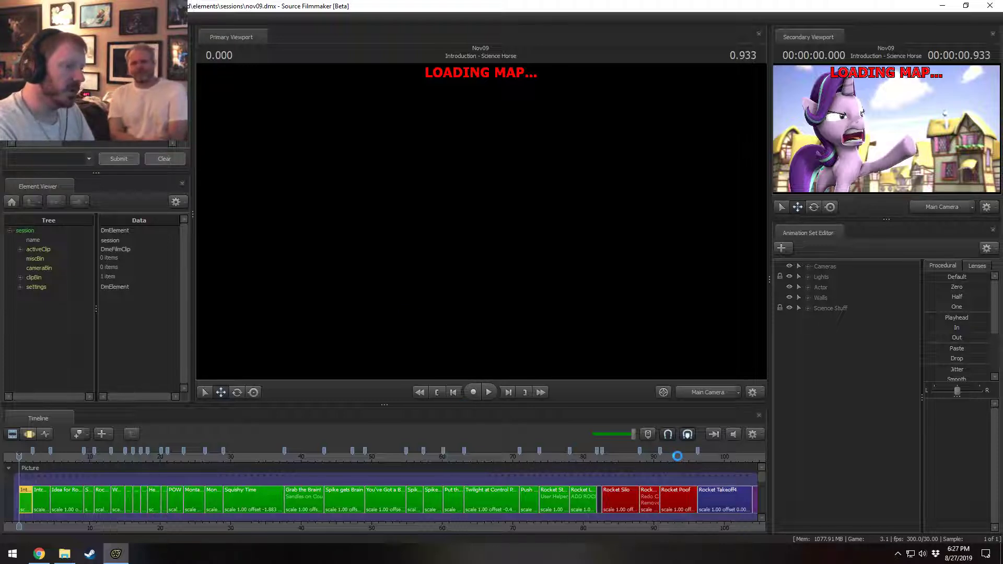
pyautogui.click(679, 458)
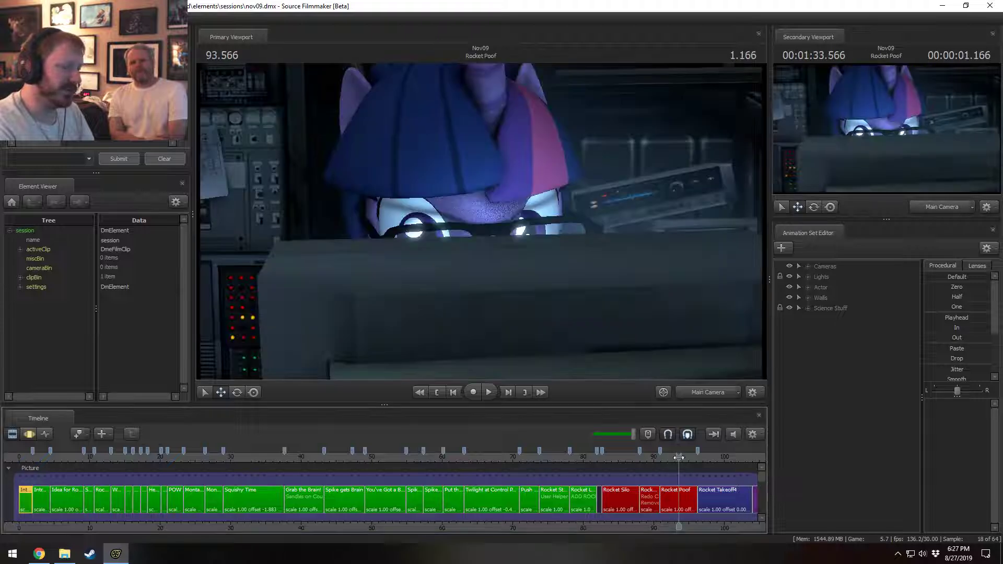
pyautogui.moveTo(701, 519); pyautogui.dragTo(451, 514, button='middle')
pyautogui.click(445, 459)
pyautogui.scroll(5, 444, 459)
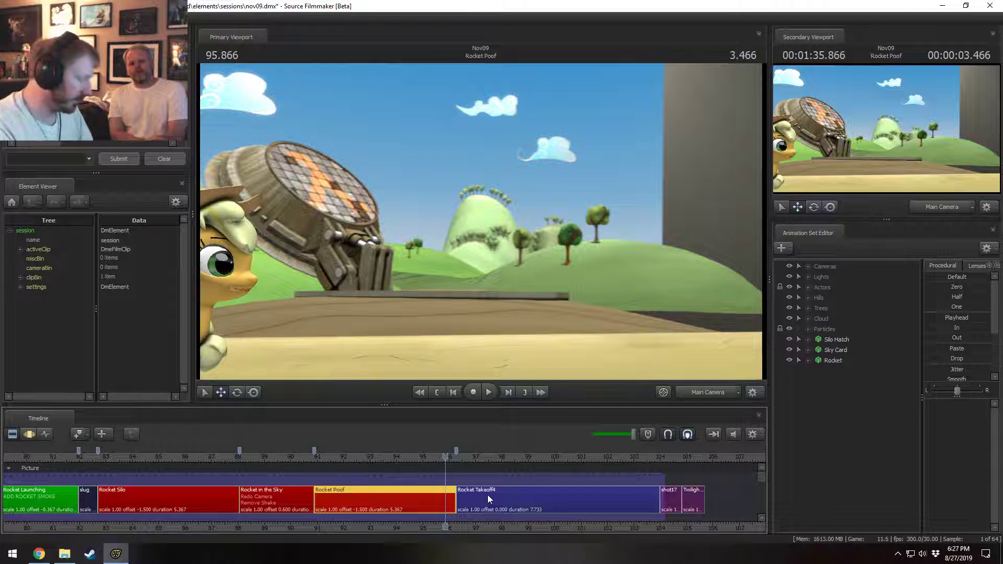
pyautogui.scroll(-3, 512, 494)
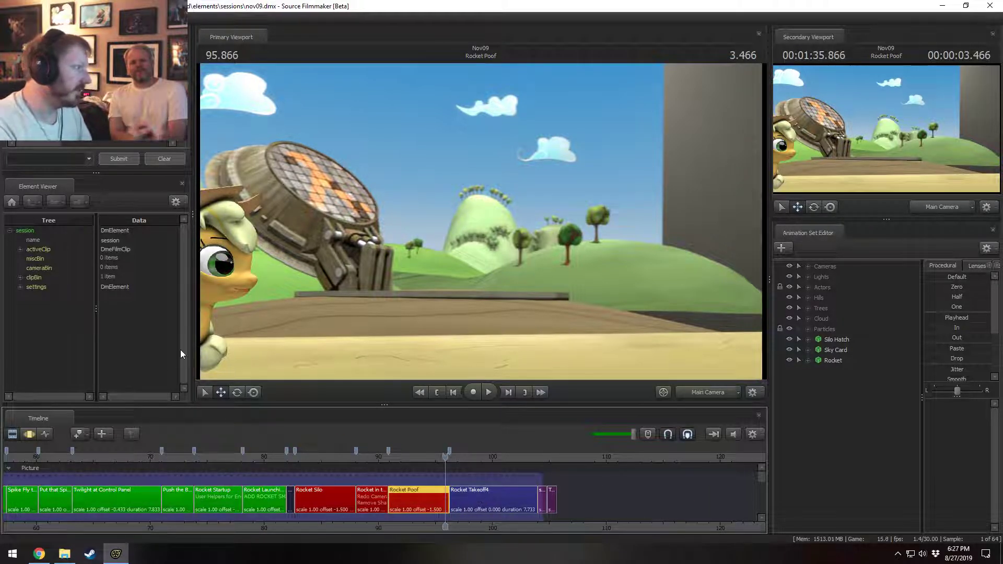
# - Examine the contents of the session's clipBin, settings and activeClip in the element tree
pyautogui.click(20, 277)
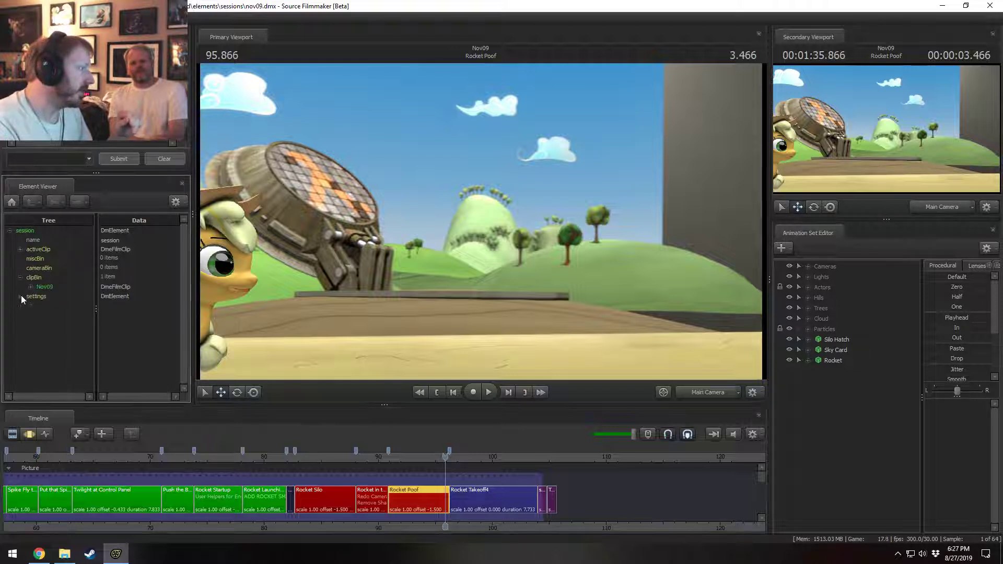
pyautogui.click(20, 287)
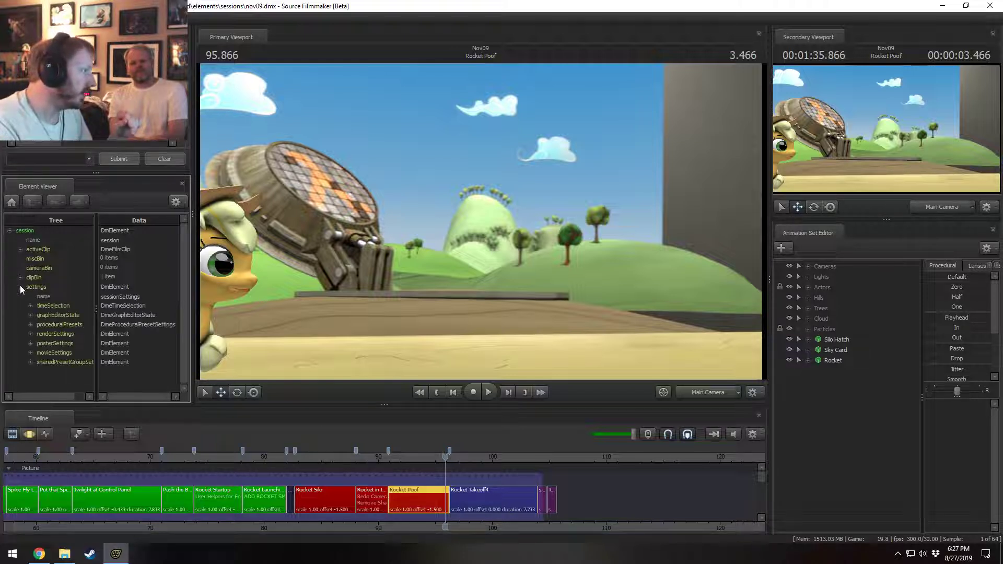
pyautogui.click(20, 286)
pyautogui.click(20, 250)
pyautogui.scroll(-5, 24, 295)
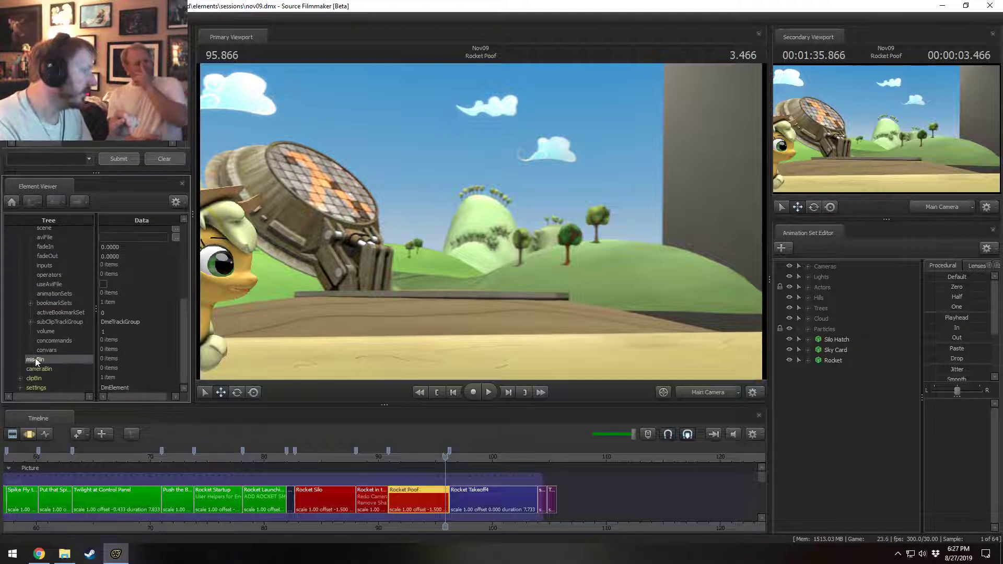
pyautogui.scroll(5, 45, 359)
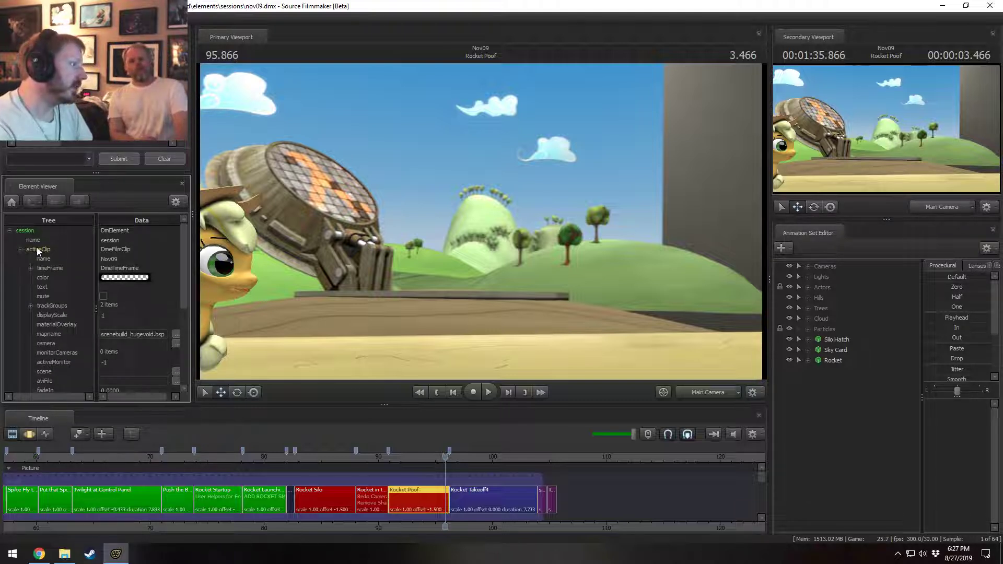
pyautogui.click(21, 249)
# - Import badfanfic_overreaction_calm.dmx from the [PANELS] folder as an element into the session's miscBin
pyautogui.click(24, 254)
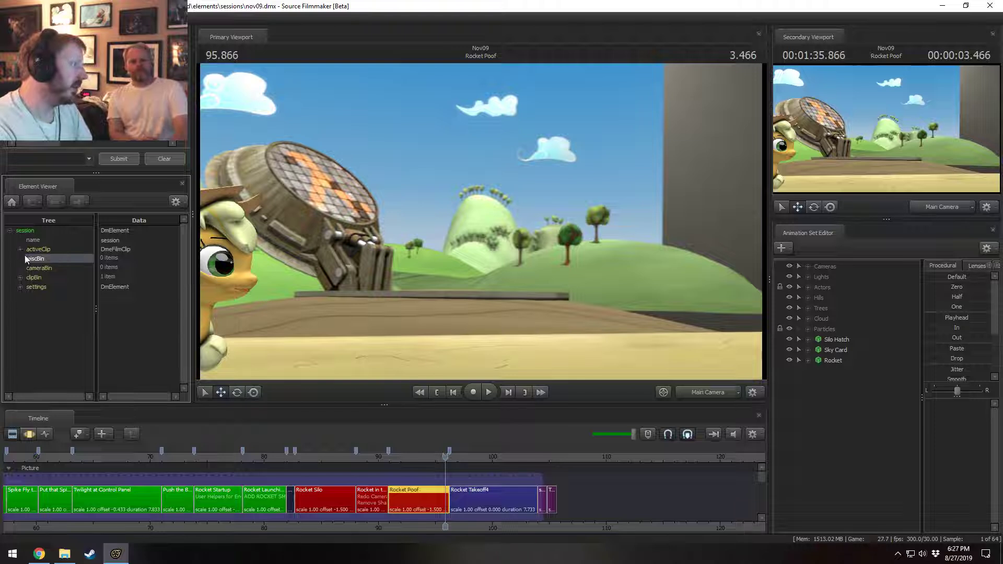
pyautogui.click(32, 259)
pyautogui.click(45, 274)
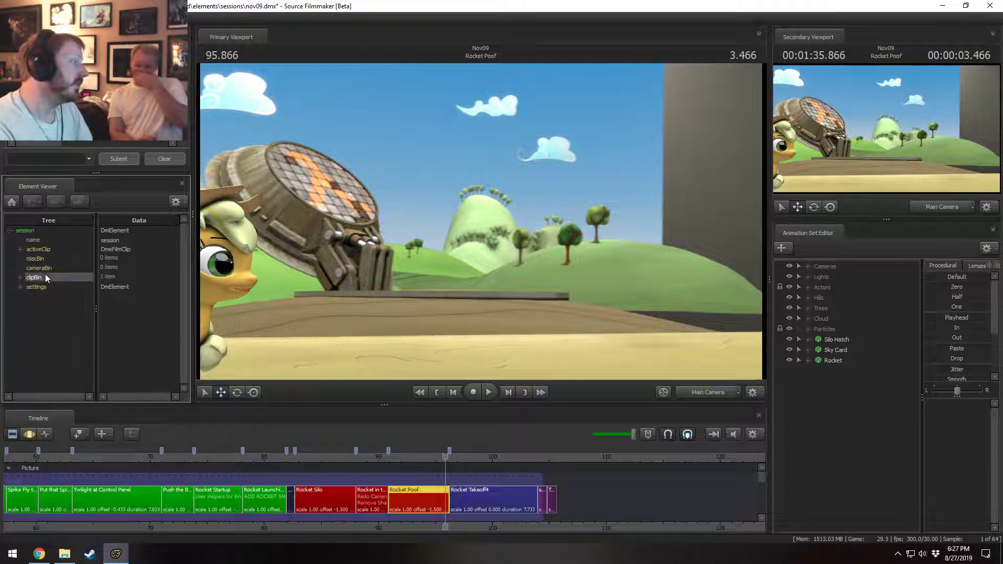
pyautogui.click(44, 267)
pyautogui.click(44, 260)
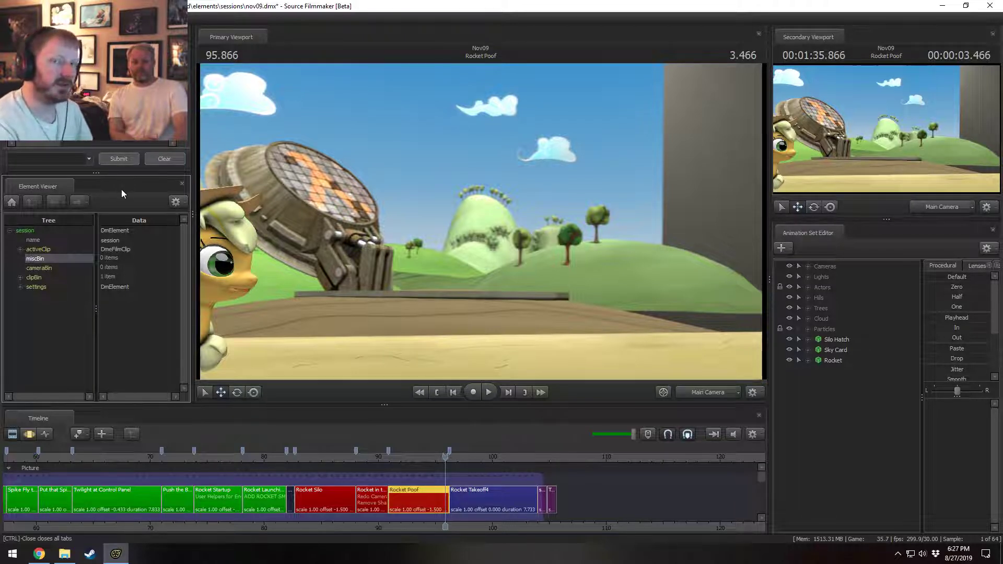
pyautogui.rightClick(40, 259)
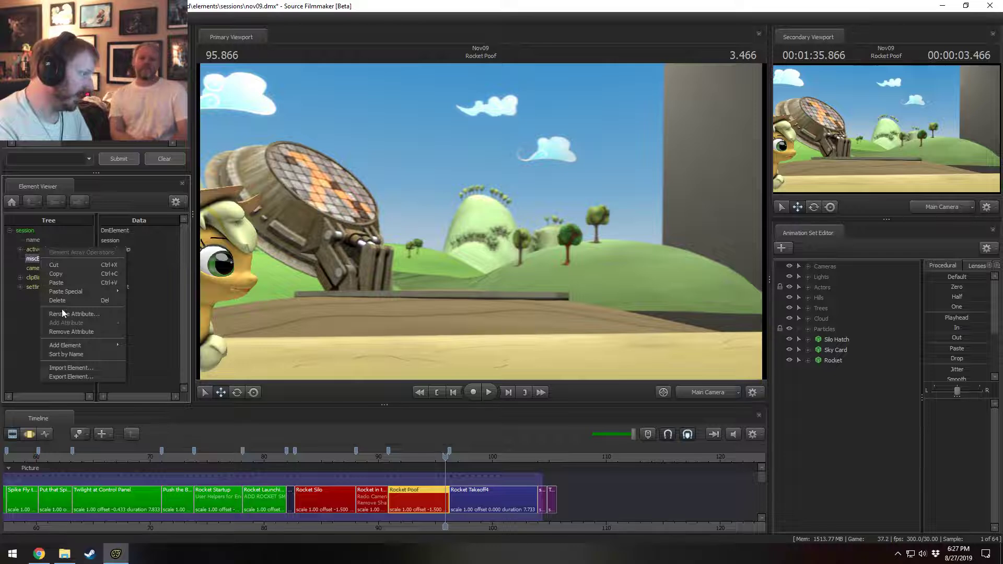
pyautogui.click(71, 369)
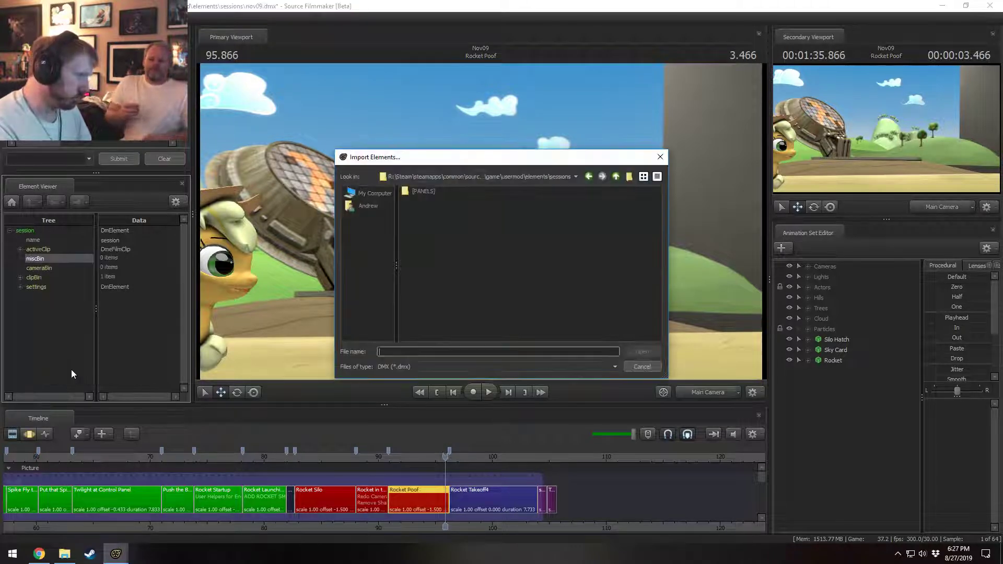
pyautogui.moveTo(428, 338); pyautogui.dragTo(537, 342)
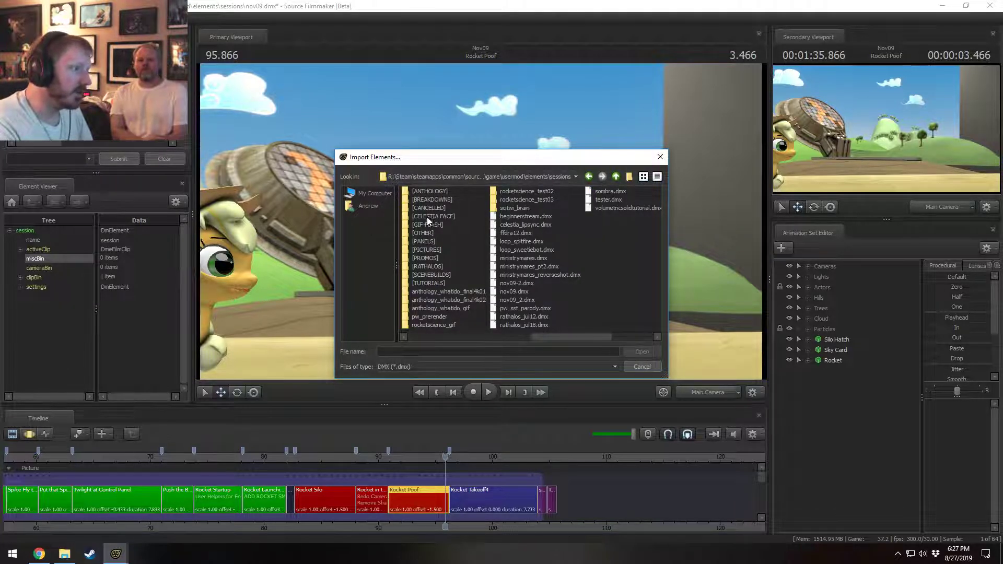
pyautogui.doubleClick(427, 241)
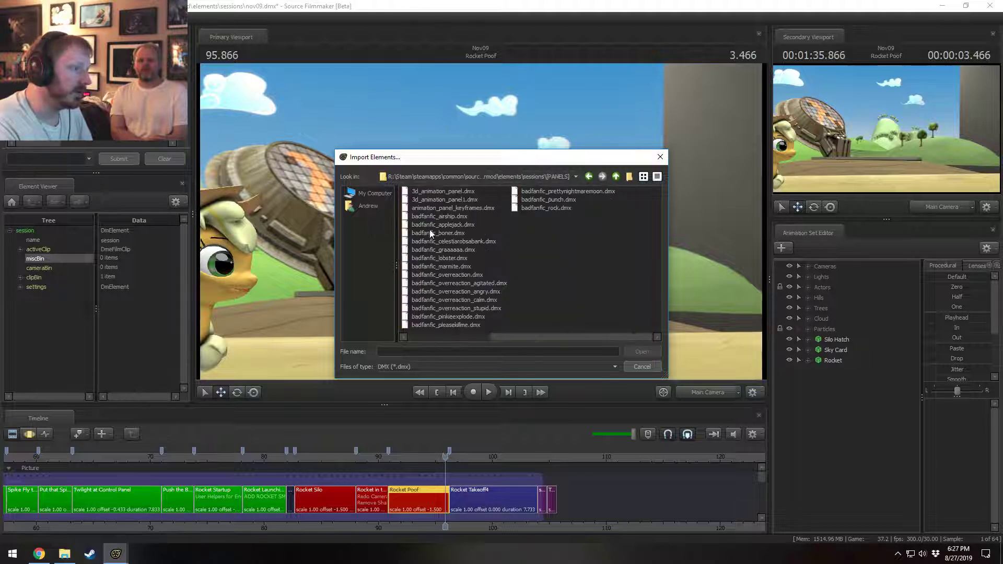
pyautogui.click(464, 300)
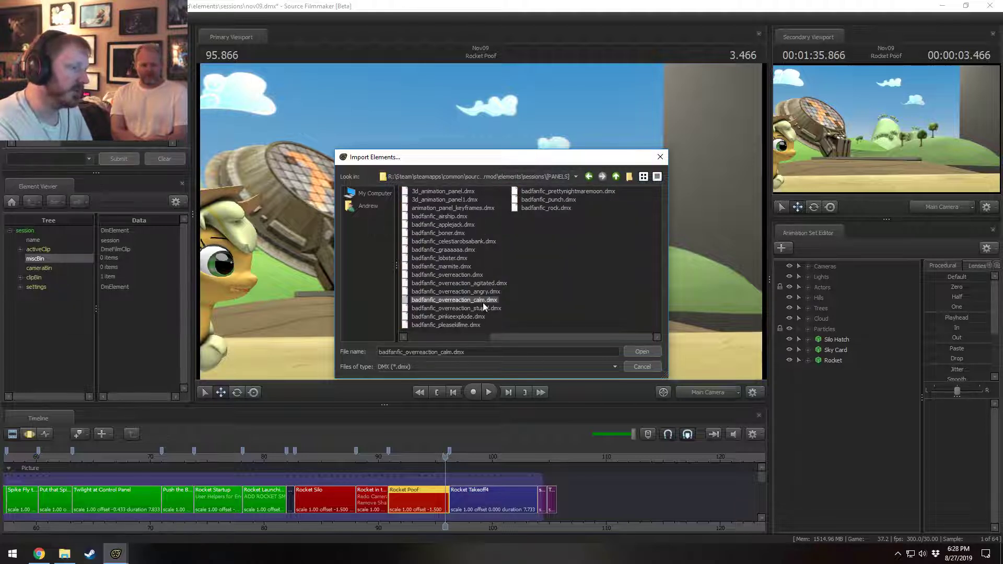
pyautogui.click(641, 352)
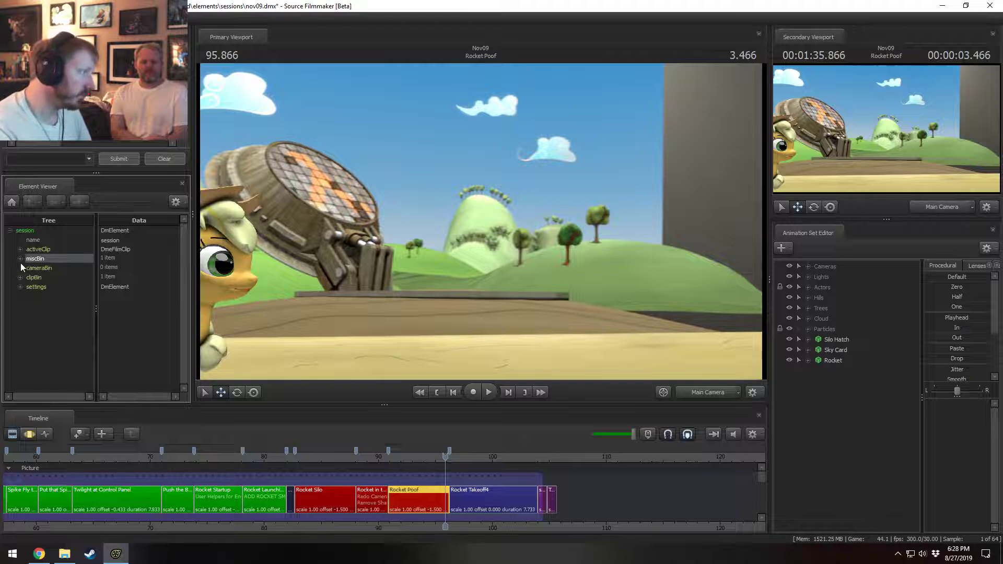
# - In the miscBin, expand the imported session's activeClip down to its subClipTrackGroup
pyautogui.click(20, 259)
pyautogui.click(31, 268)
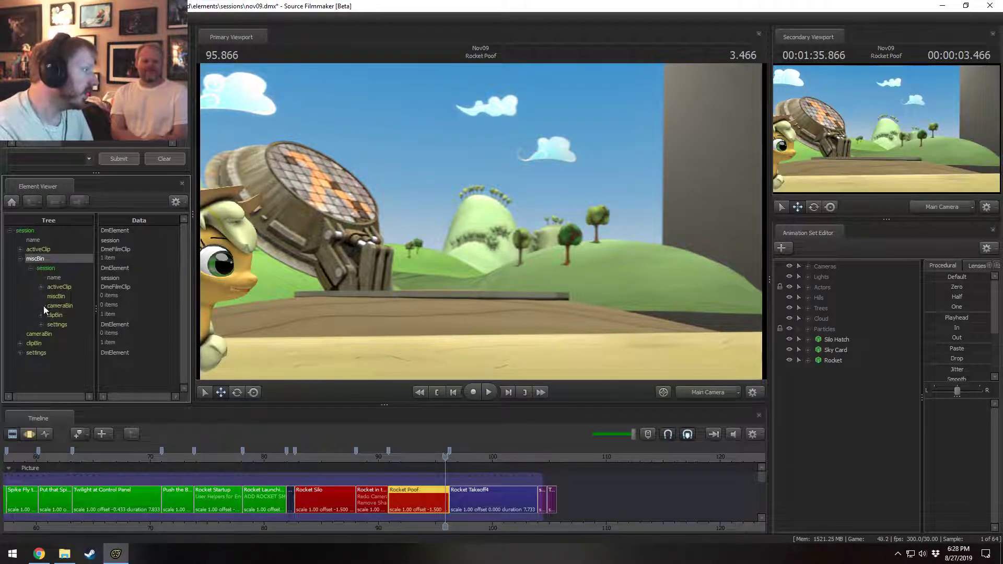
pyautogui.click(40, 287)
pyautogui.scroll(-1, 45, 297)
pyautogui.click(52, 317)
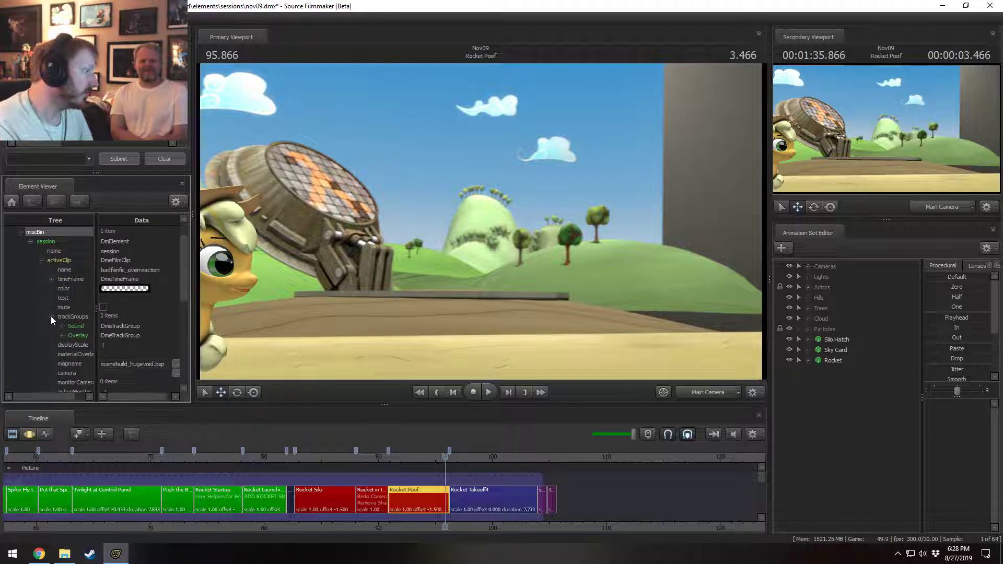
pyautogui.scroll(-5, 52, 331)
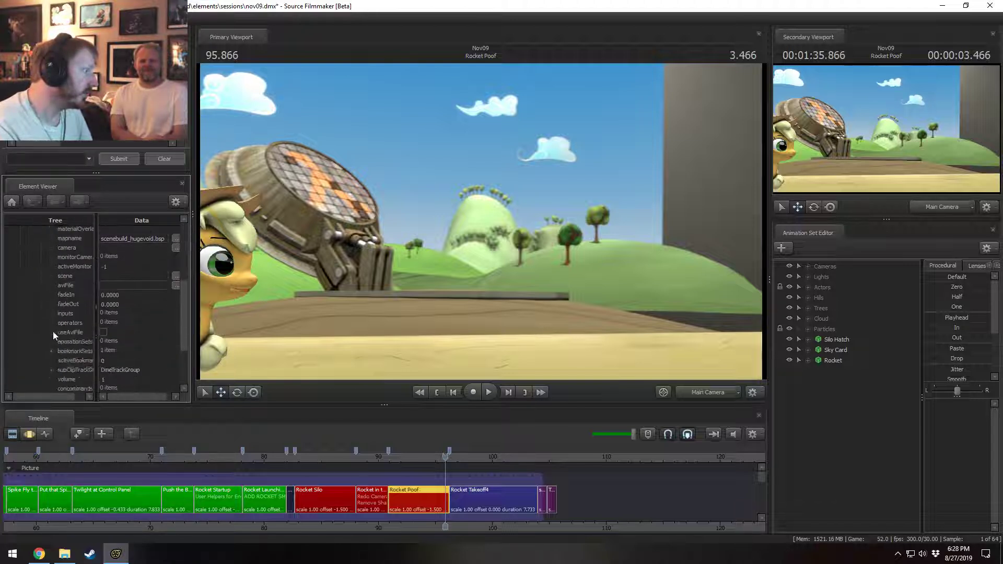
pyautogui.click(51, 344)
pyautogui.scroll(-2, 58, 348)
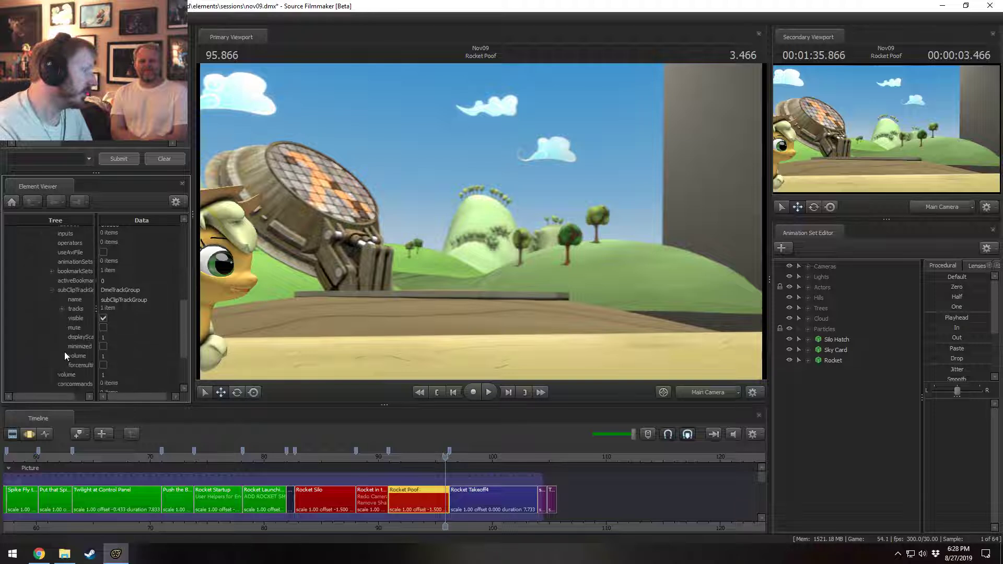
# - Widen the element tree and expand the imported clip's tracks, Film and children down to the attributes of shot1
pyautogui.click(61, 308)
pyautogui.moveTo(193, 319); pyautogui.dragTo(256, 320)
pyautogui.click(72, 318)
pyautogui.scroll(-2, 86, 330)
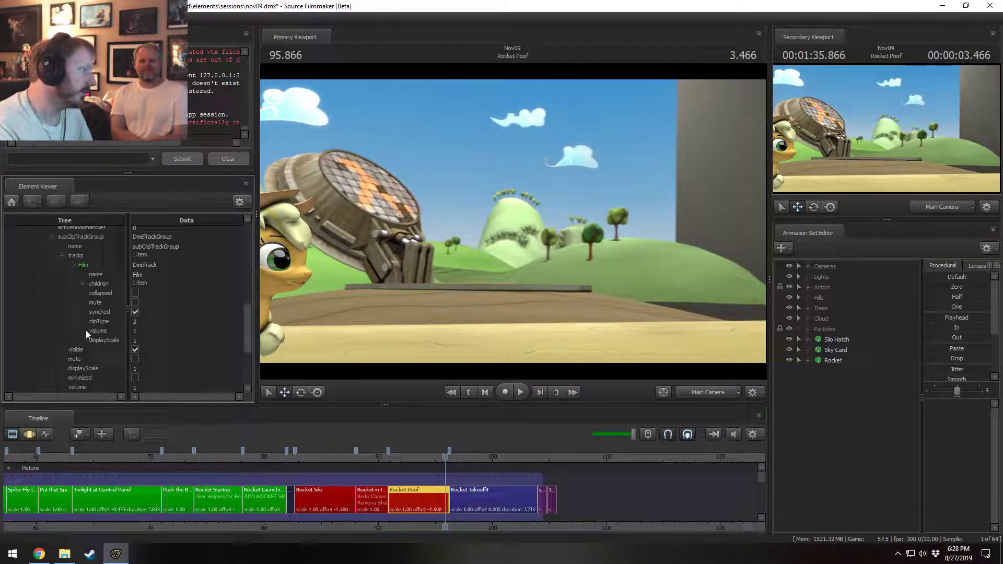
pyautogui.click(83, 283)
pyautogui.click(93, 293)
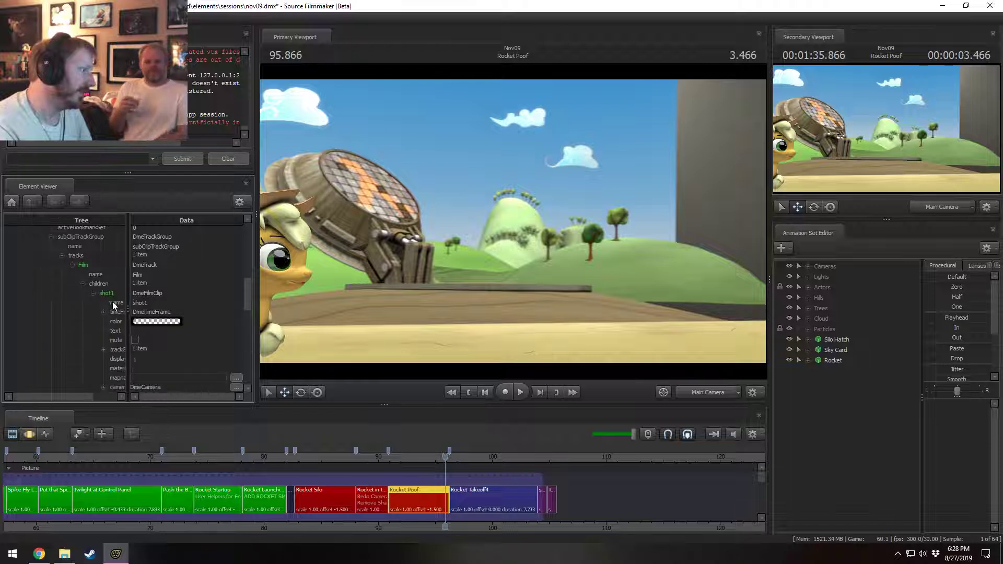
# - Copy the shot1 film clip from the children of the imported session's Film track
pyautogui.scroll(-4, 111, 342)
pyautogui.moveTo(83, 396); pyautogui.dragTo(96, 397)
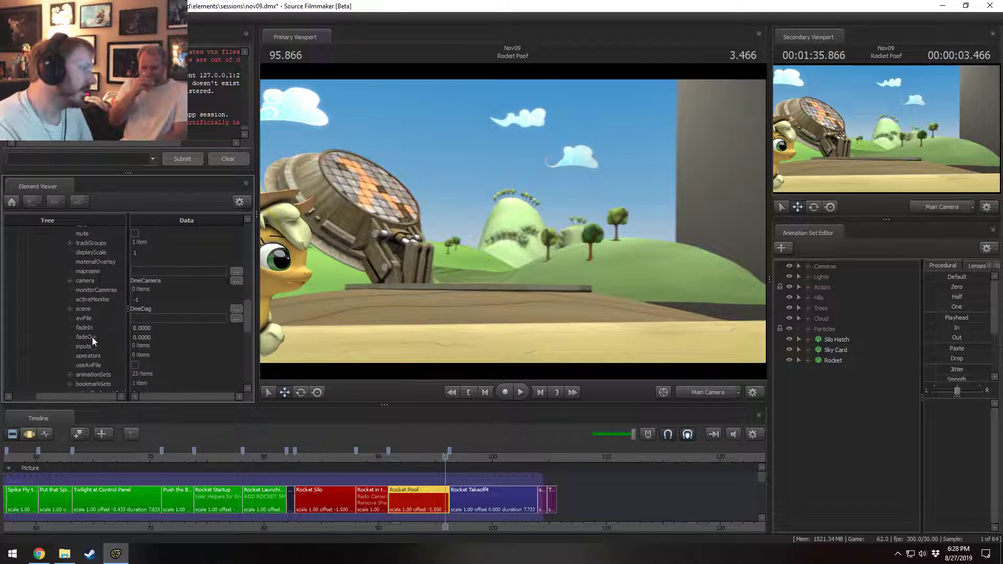
pyautogui.scroll(5, 92, 337)
pyautogui.click(78, 321)
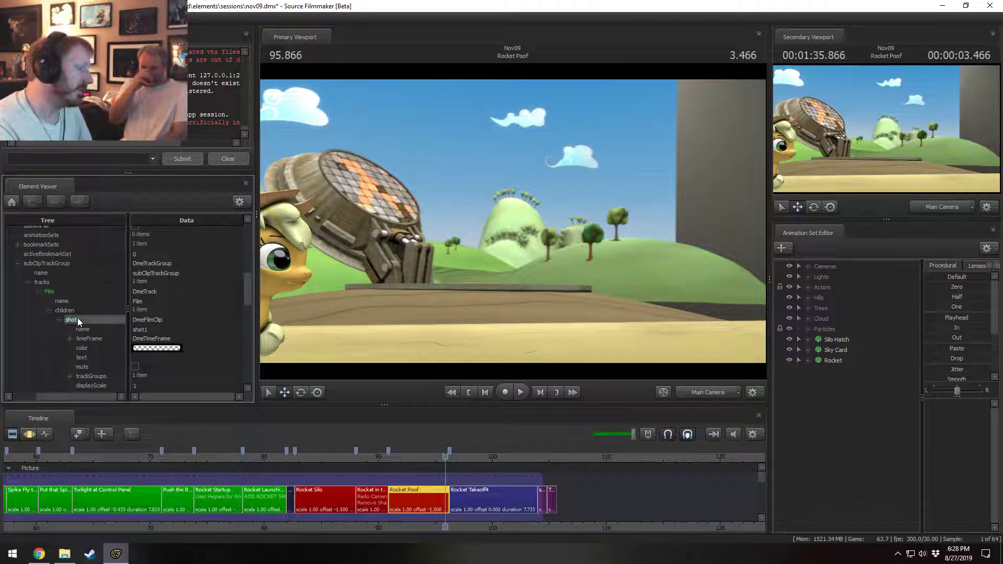
pyautogui.click(265, 499)
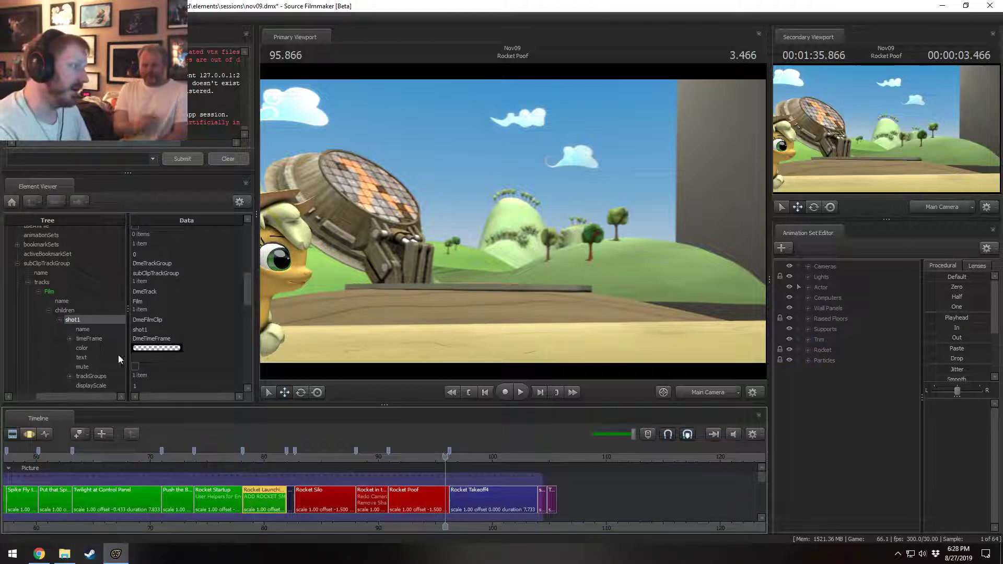
pyautogui.click(73, 321)
pyautogui.rightClick(77, 323)
pyautogui.press('Escape')
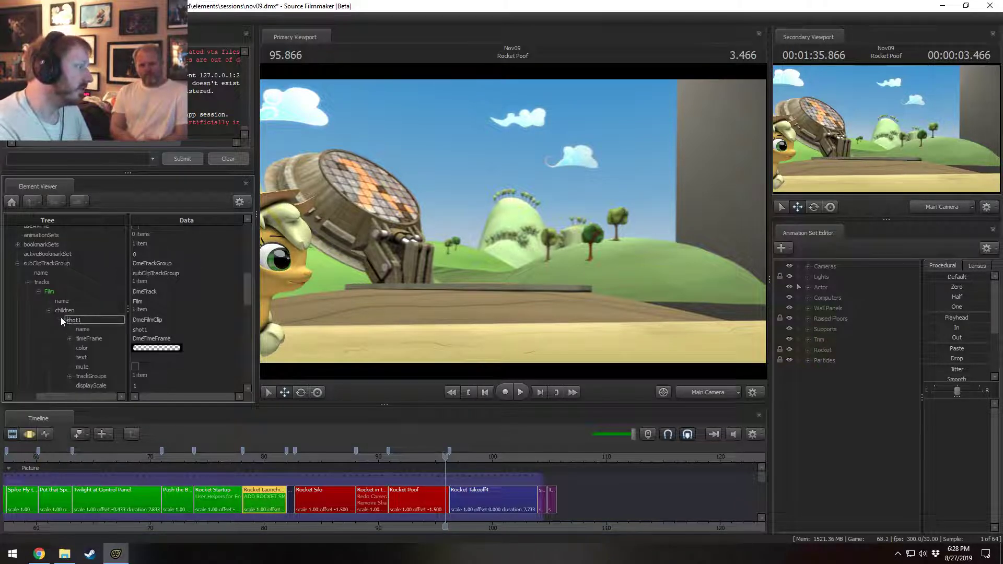
pyautogui.press('Escape')
pyautogui.rightClick(73, 321)
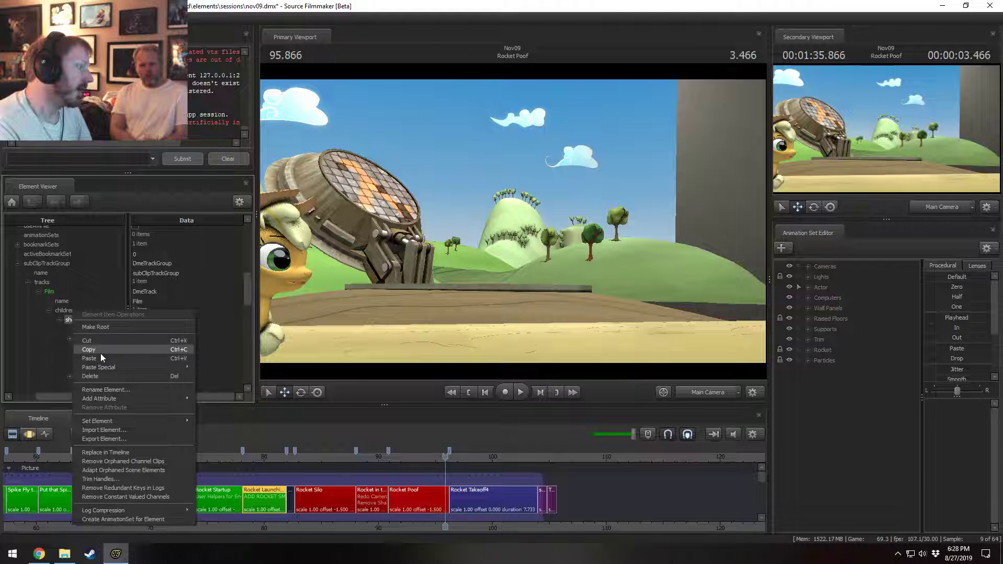
pyautogui.press('Escape')
# - Collapse the imported session in the miscBin and expand the Nov09 session's own activeClip with its trackGroups
pyautogui.click(17, 263)
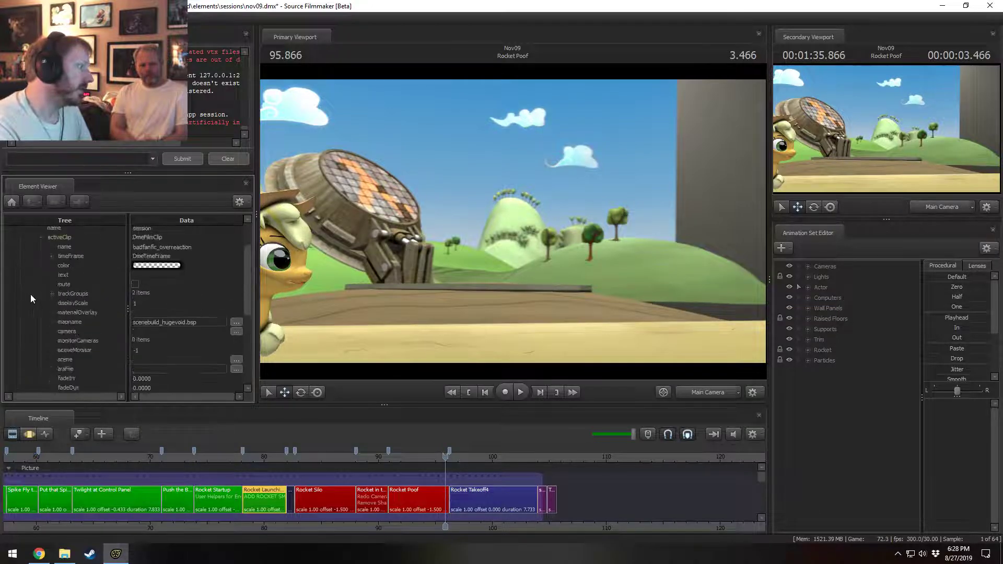
pyautogui.scroll(10, 30, 294)
pyautogui.click(19, 259)
pyautogui.click(21, 250)
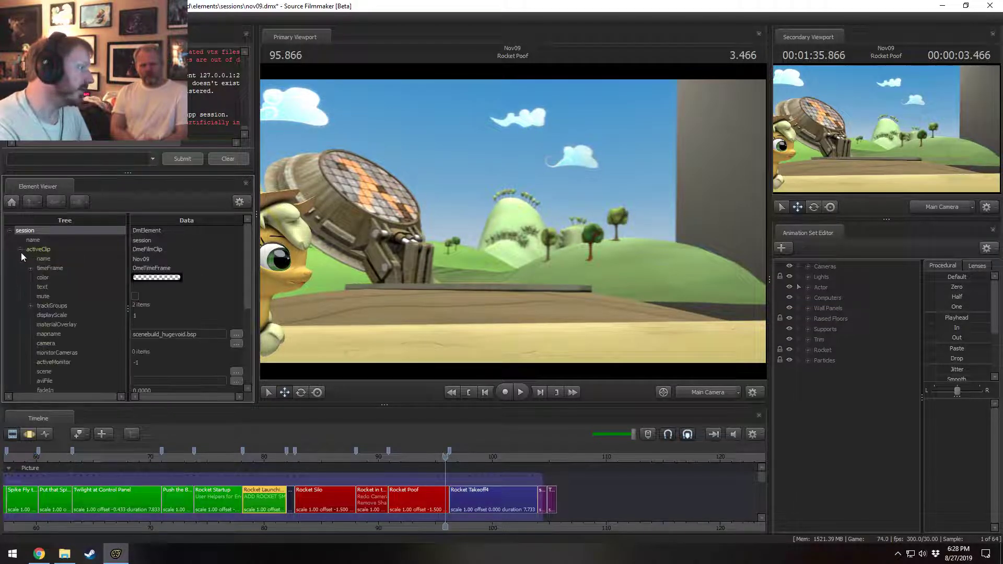
pyautogui.scroll(-4, 31, 306)
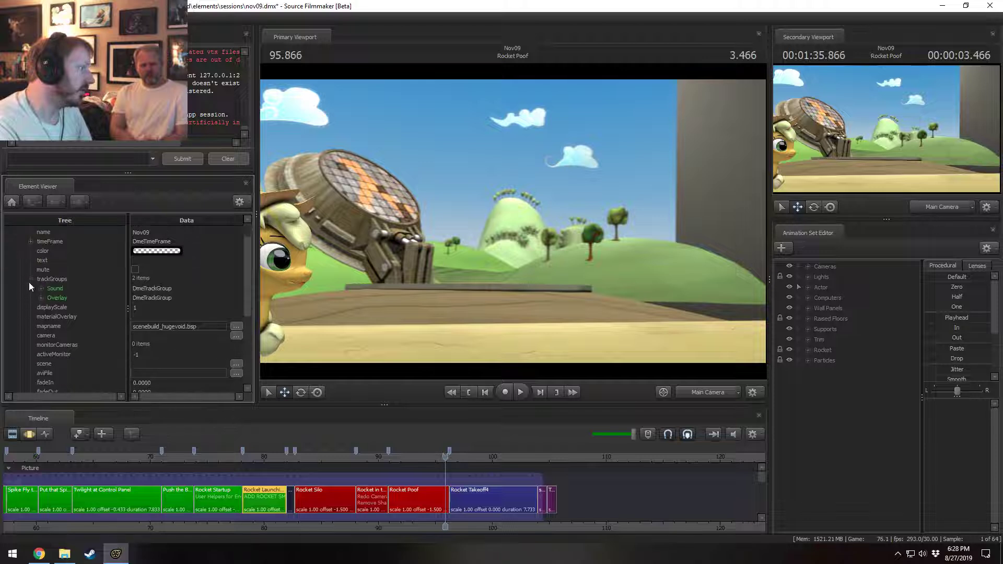
pyautogui.scroll(-1, 30, 294)
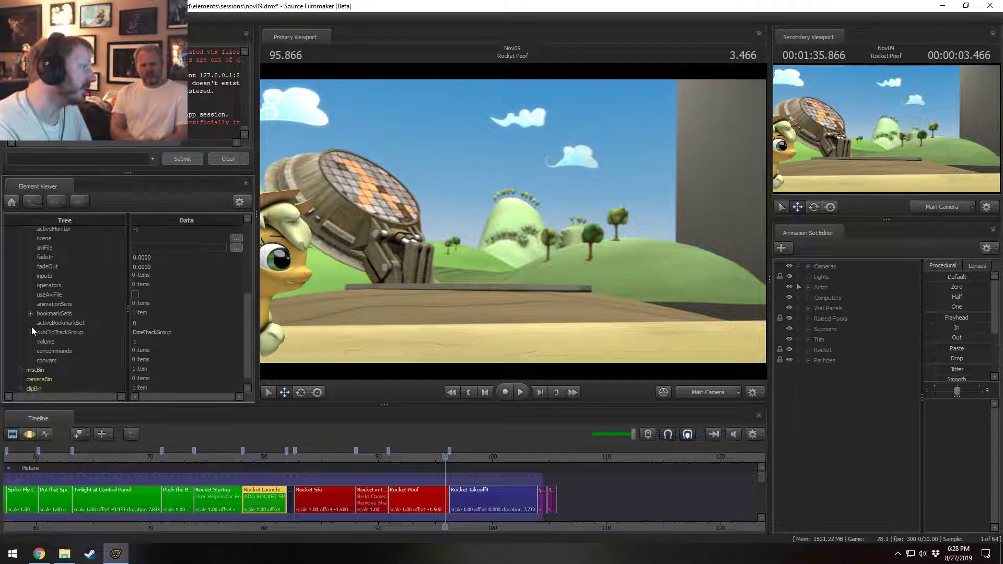
# - Paste shot1 into the children of the Film track inside Nov09's subClipTrackGroup
pyautogui.click(31, 332)
pyautogui.scroll(-2, 32, 329)
pyautogui.click(40, 298)
pyautogui.click(52, 308)
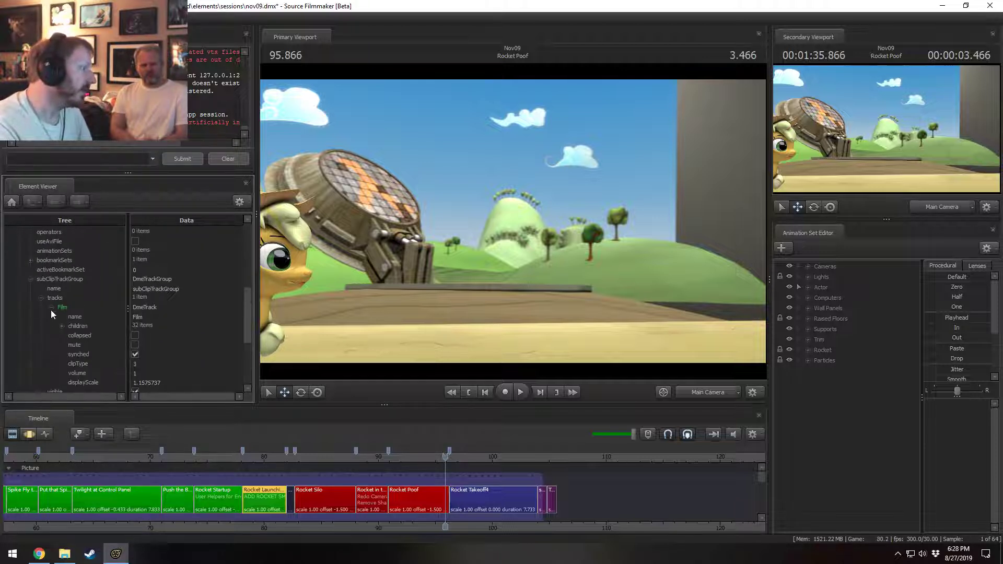
pyautogui.click(62, 325)
pyautogui.scroll(-2, 84, 329)
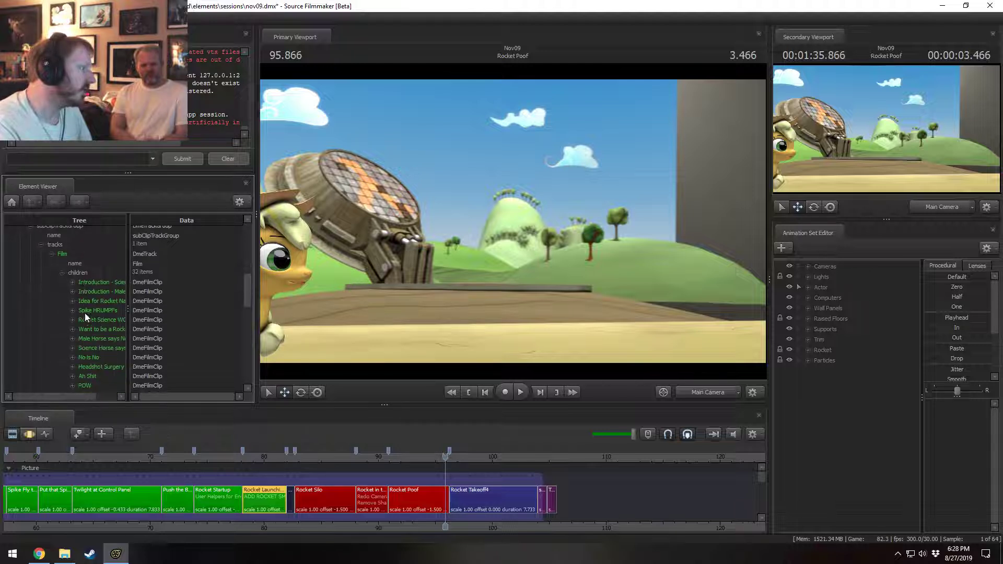
pyautogui.scroll(-1, 84, 280)
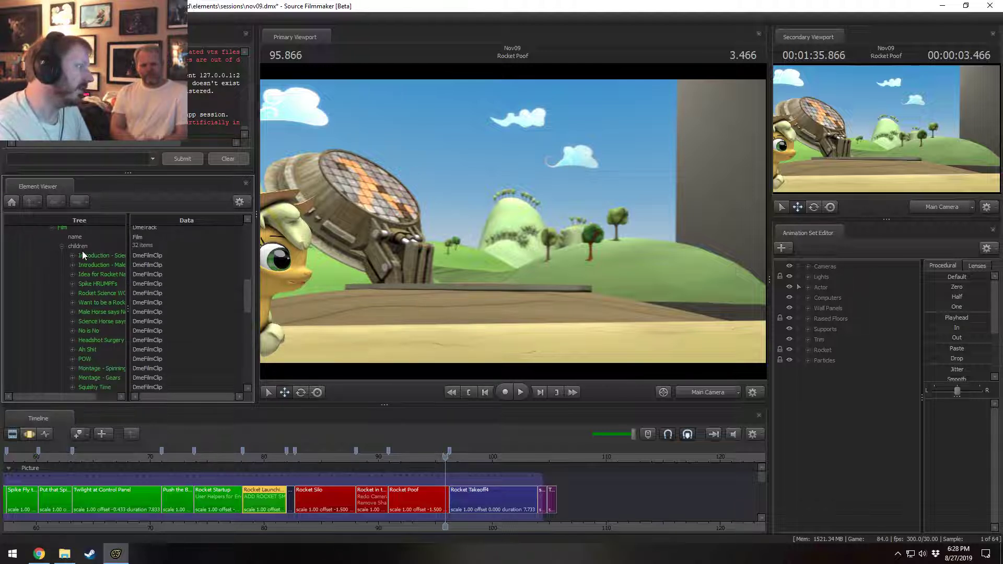
pyautogui.rightClick(83, 248)
pyautogui.click(103, 272)
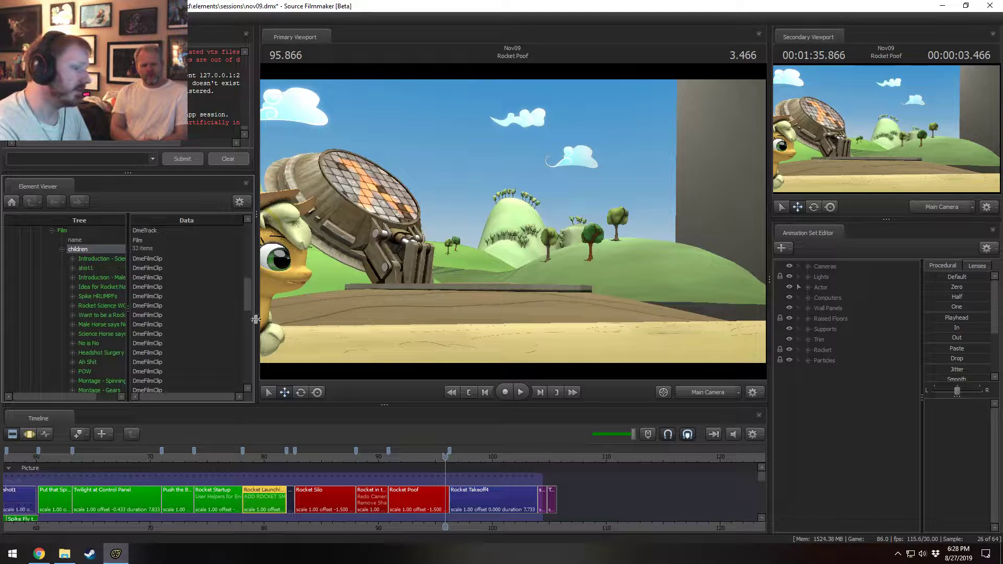
# - Ripple-trim the end of the pasted shot1 in the timeline, shortening it to about 6 seconds
pyautogui.scroll(-6, 293, 491)
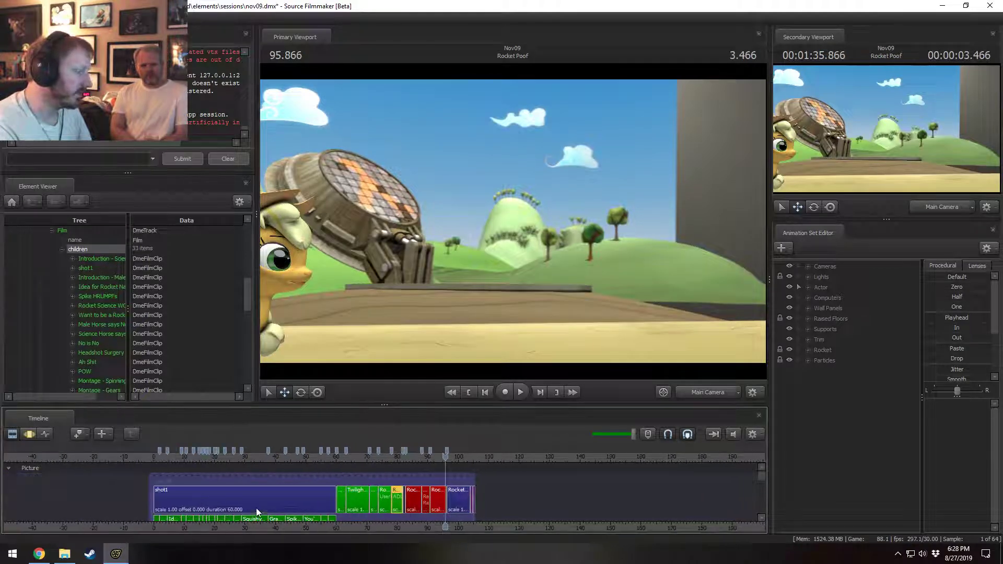
pyautogui.click(256, 507)
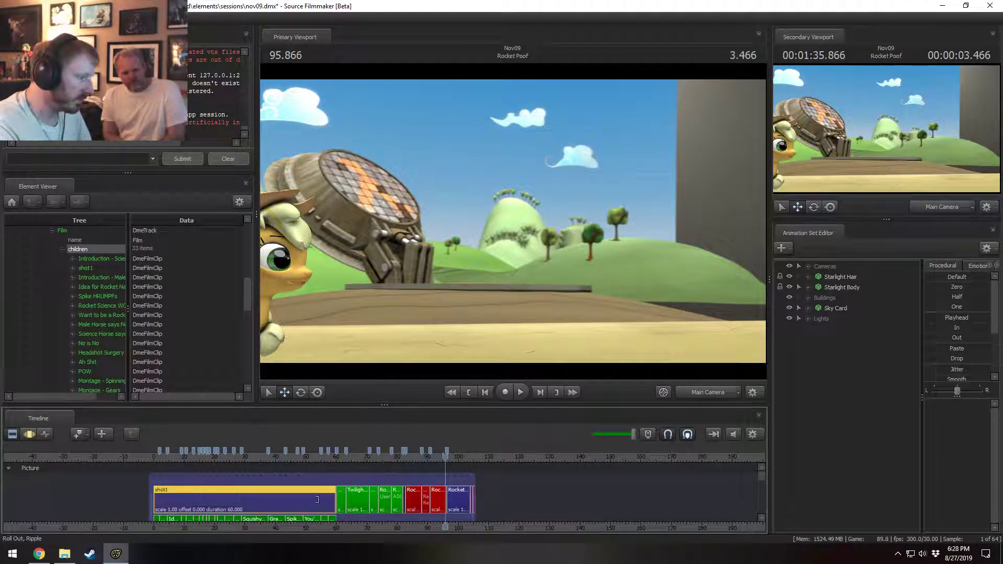
pyautogui.moveTo(317, 499); pyautogui.dragTo(166, 501)
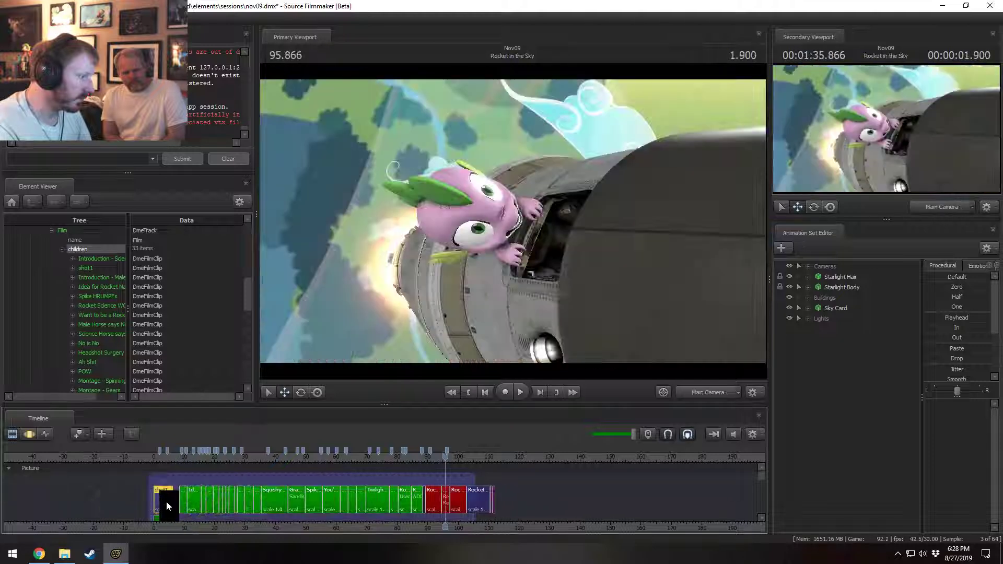
pyautogui.scroll(2, 166, 500)
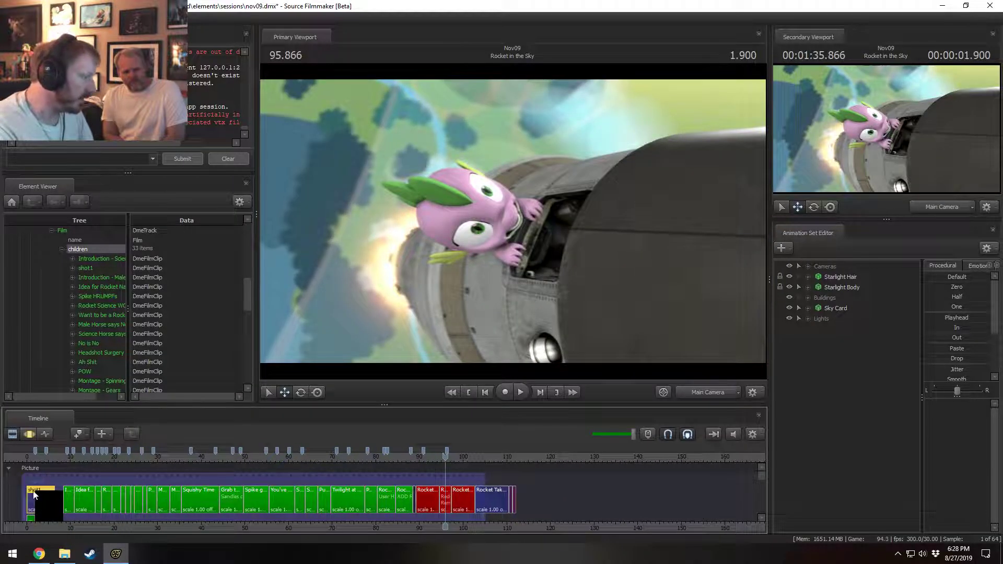
# - Move shot1 from the start of the timeline to directly after the Rocket Poof shot
pyautogui.press('Delete')
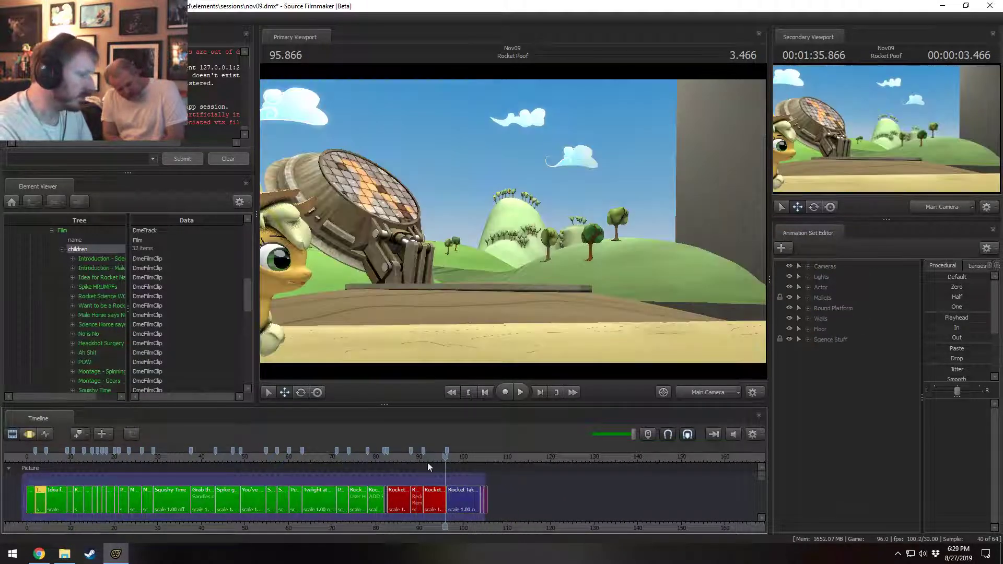
pyautogui.click(468, 497)
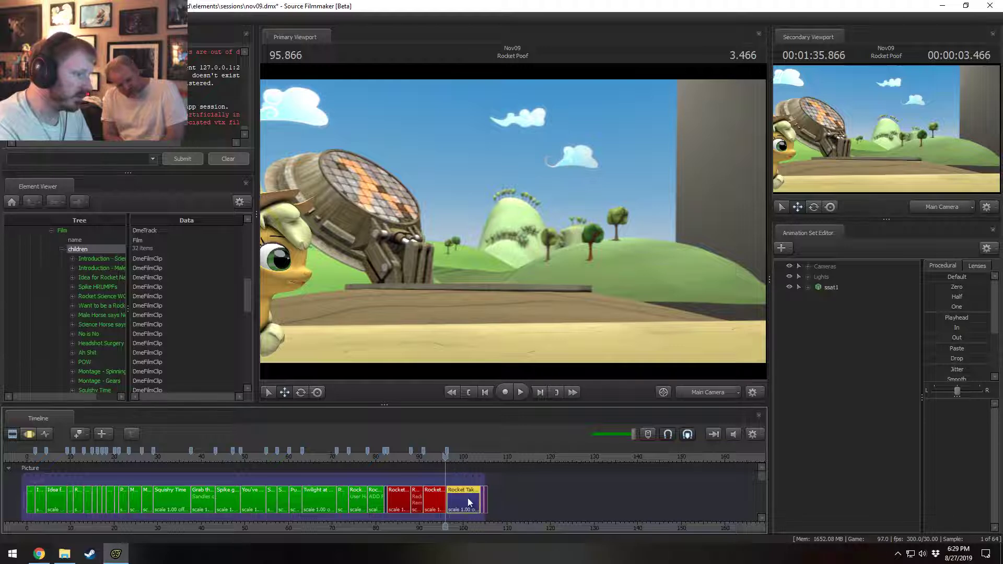
pyautogui.click(434, 459)
pyautogui.click(441, 490)
pyautogui.hotkey('ctrl', 'z')
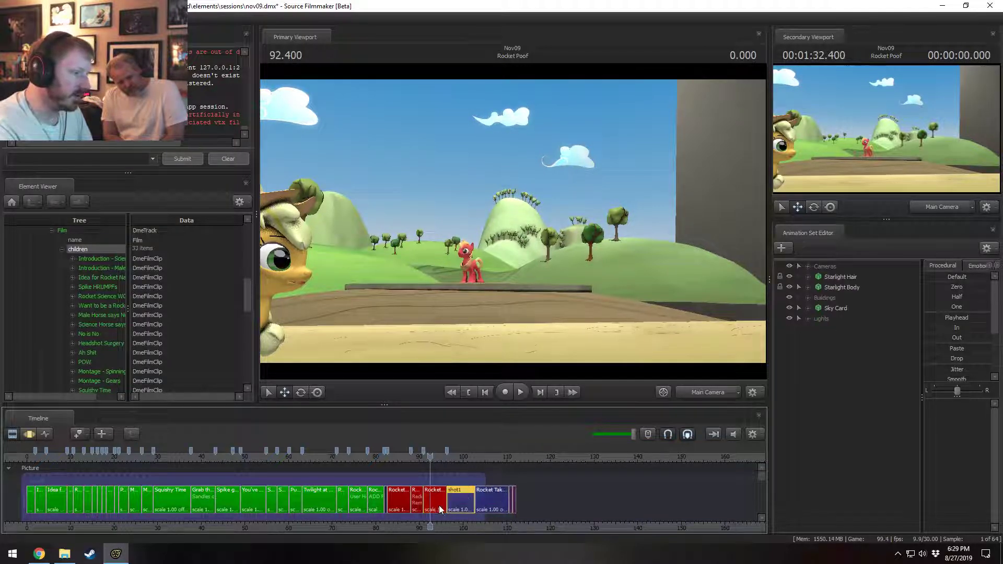
# - View shot1 at 97.533, the Introduction - Science Horse shot at 0.733, and shot1 again at 99.566
pyautogui.click(453, 459)
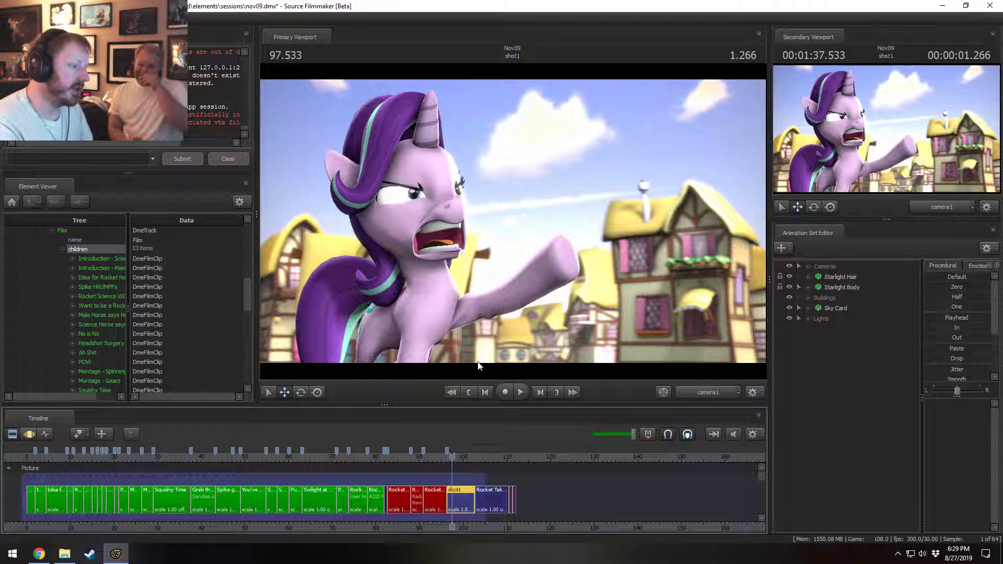
pyautogui.click(30, 457)
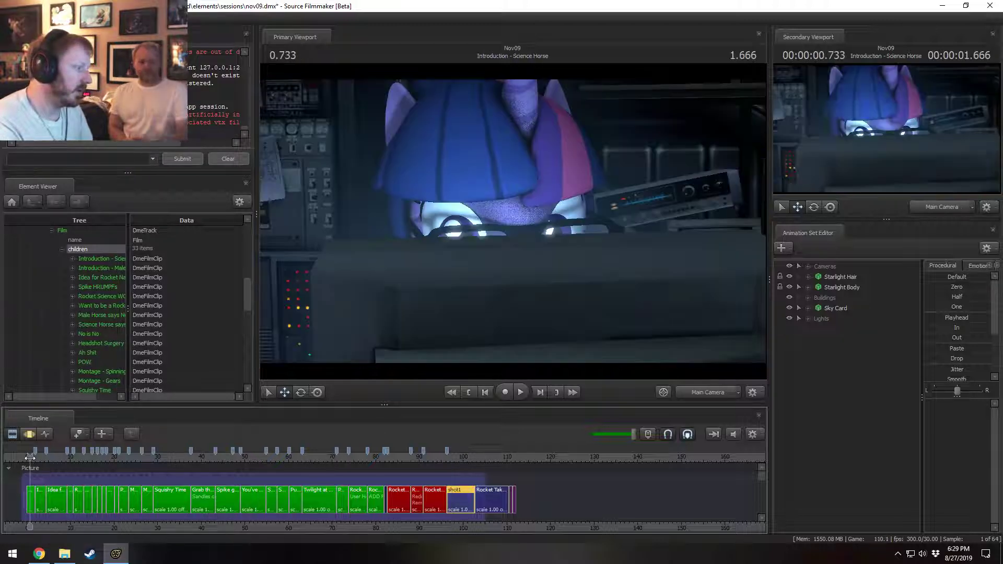
pyautogui.click(462, 458)
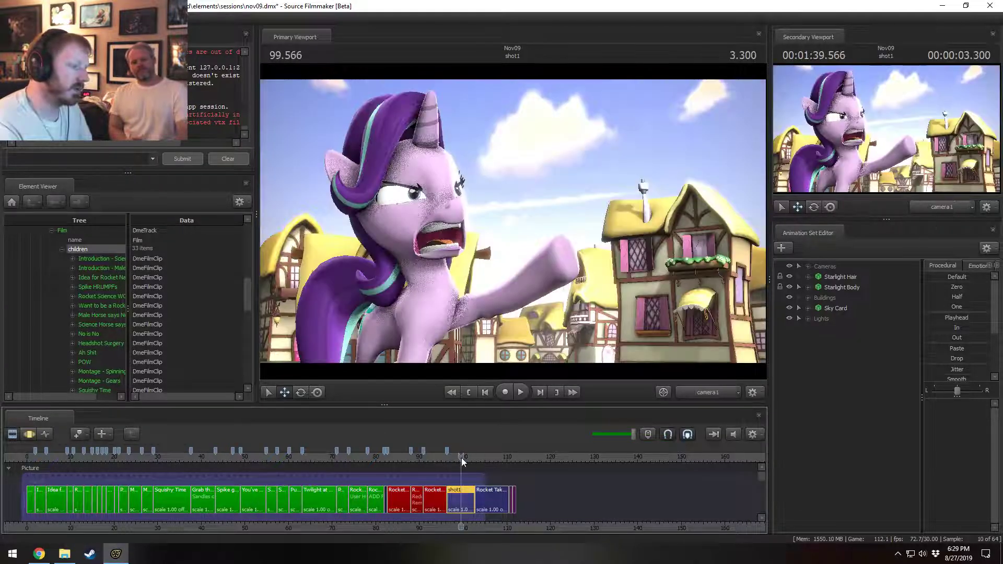
# - Review the Dialog and Music tracks, scrub to 39.133 in Grab the Brain!, and play back the introduction shots
pyautogui.moveTo(763, 477); pyautogui.dragTo(768, 491)
pyautogui.moveTo(179, 455); pyautogui.dragTo(194, 458)
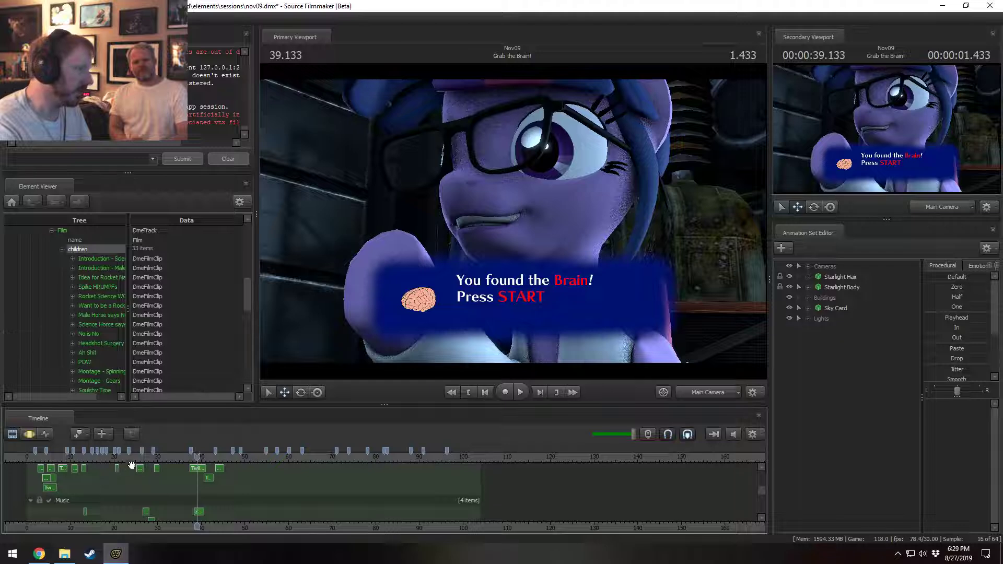
pyautogui.click(49, 459)
pyautogui.press('space')
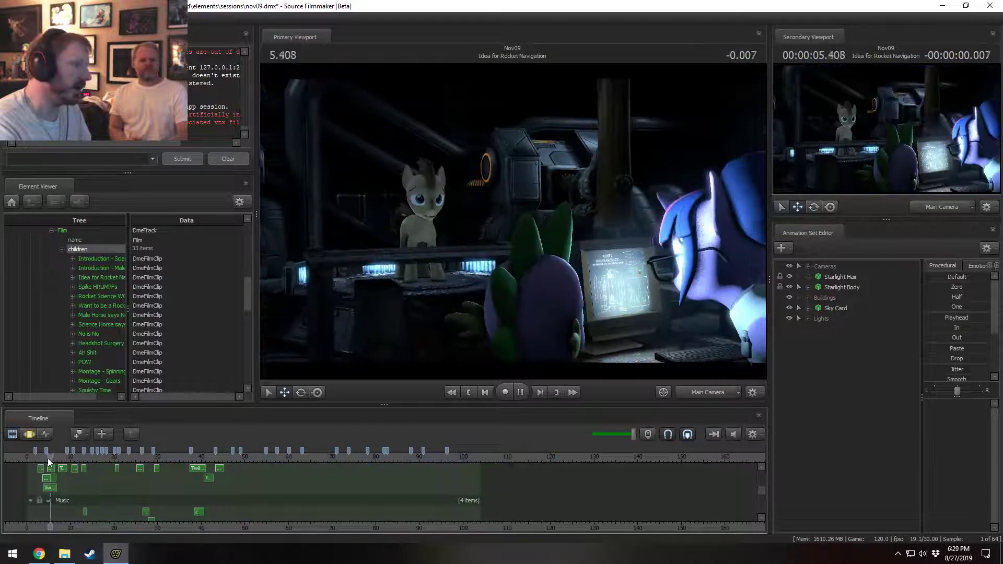
pyautogui.click(35, 458)
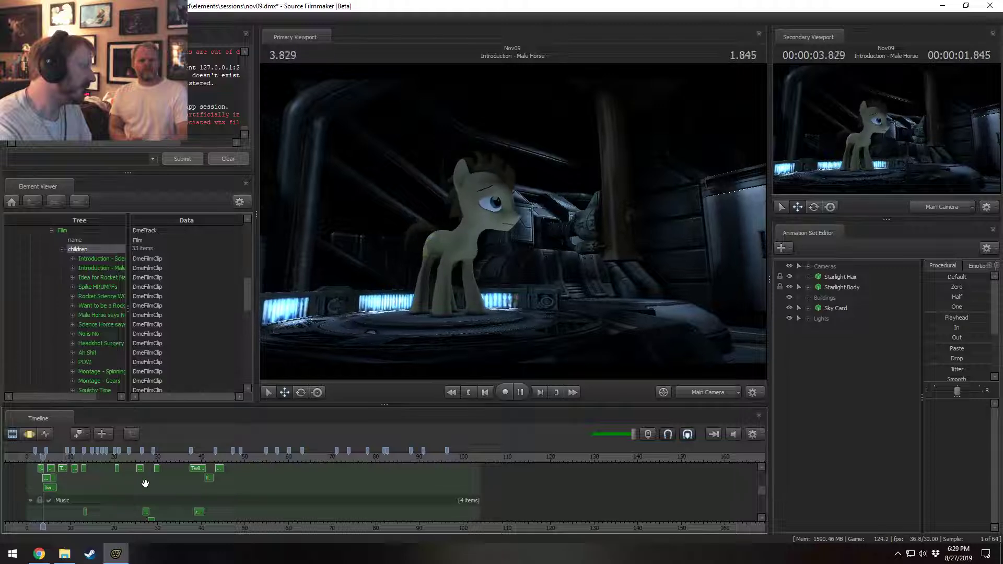
# - Stop playback and undo the move and trimming of shot1, then show the Picture track
pyautogui.press('space')
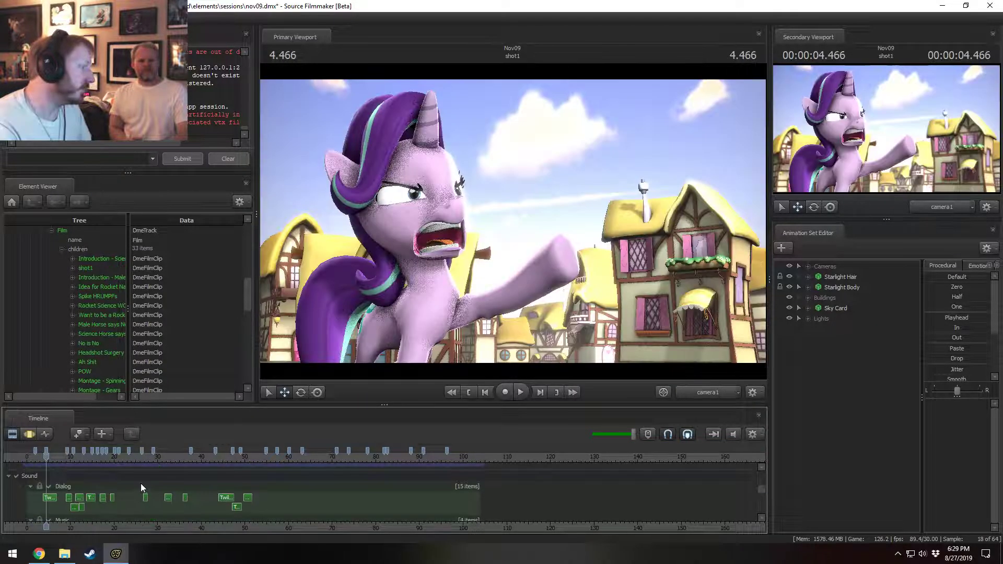
pyautogui.scroll(-4, 166, 478)
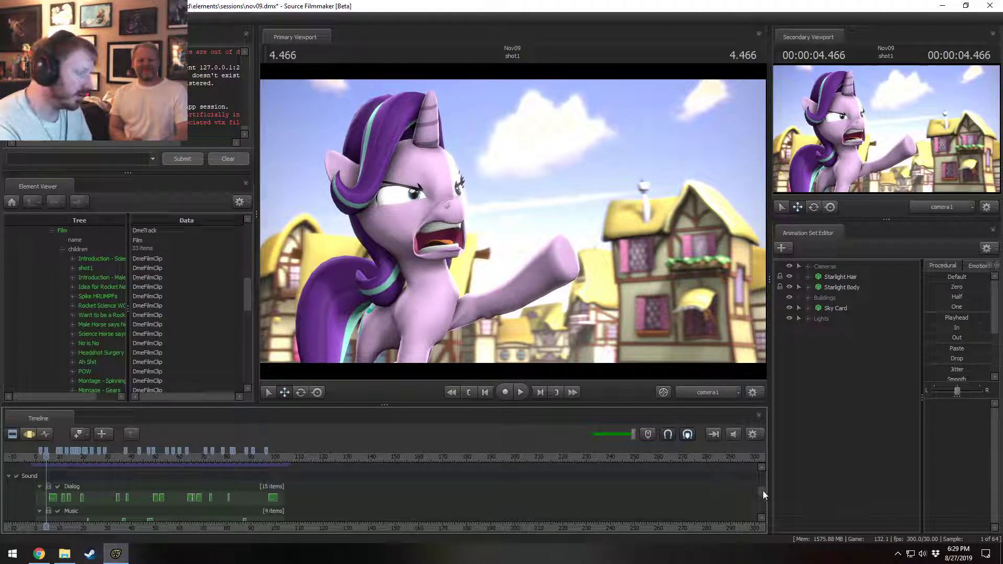
pyautogui.moveTo(763, 491); pyautogui.dragTo(763, 475)
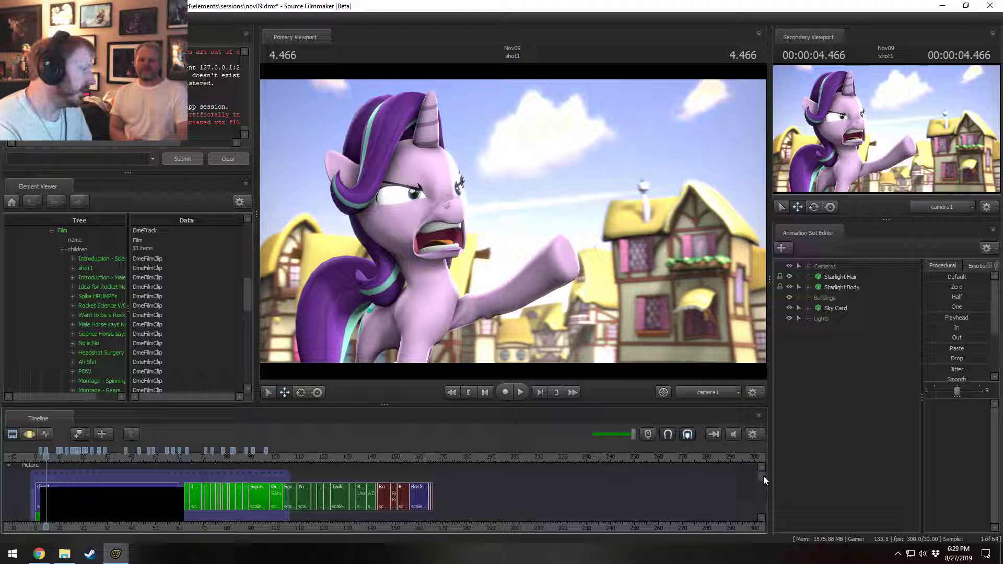
# - Delete shot1 from the Picture track and play back the introduction shots with the Sound tracks in view
pyautogui.click(106, 491)
pyautogui.press('Delete')
pyautogui.scroll(-2, 211, 491)
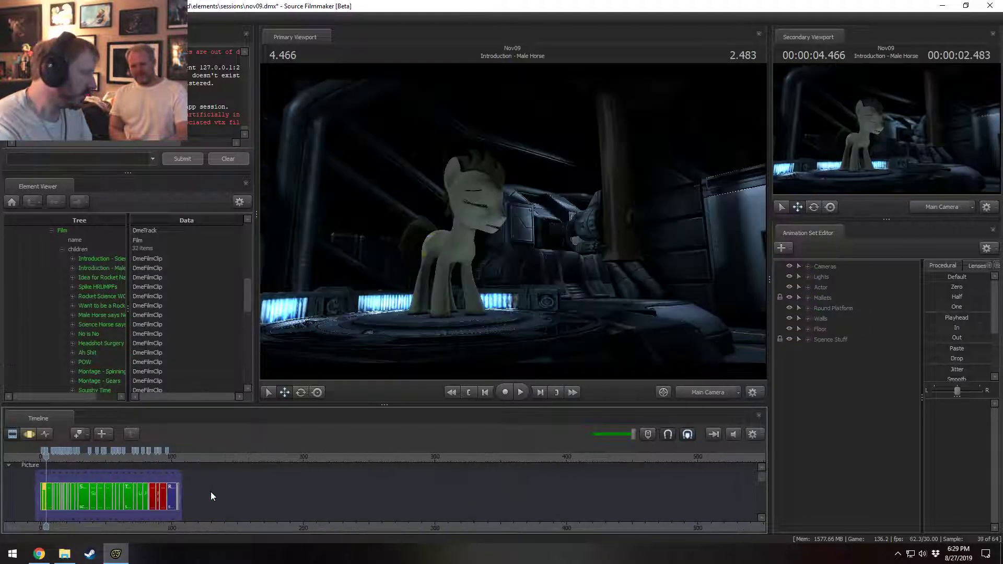
pyautogui.scroll(3, 211, 491)
pyautogui.moveTo(762, 483); pyautogui.dragTo(760, 493)
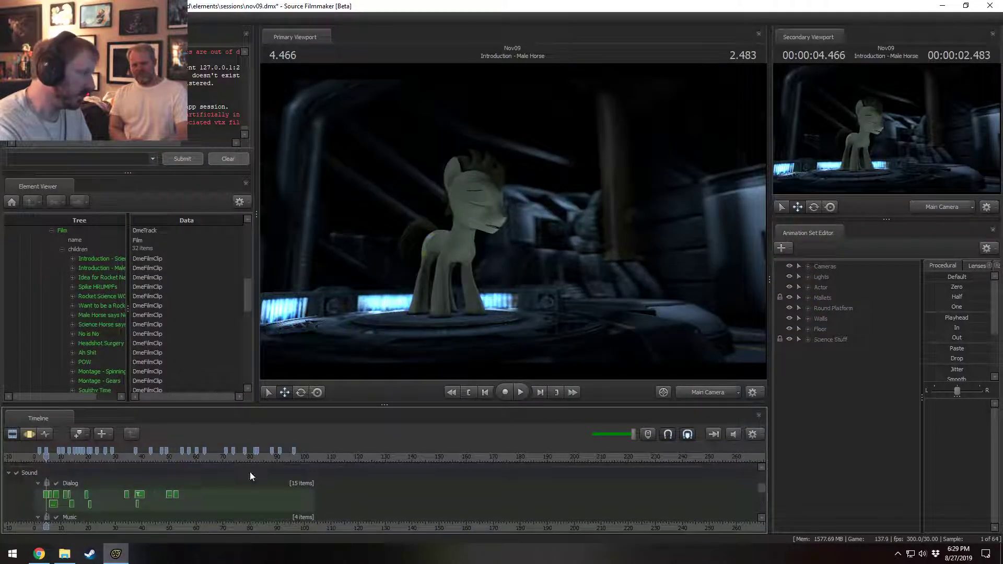
pyautogui.press('space')
pyautogui.scroll(3, 71, 479)
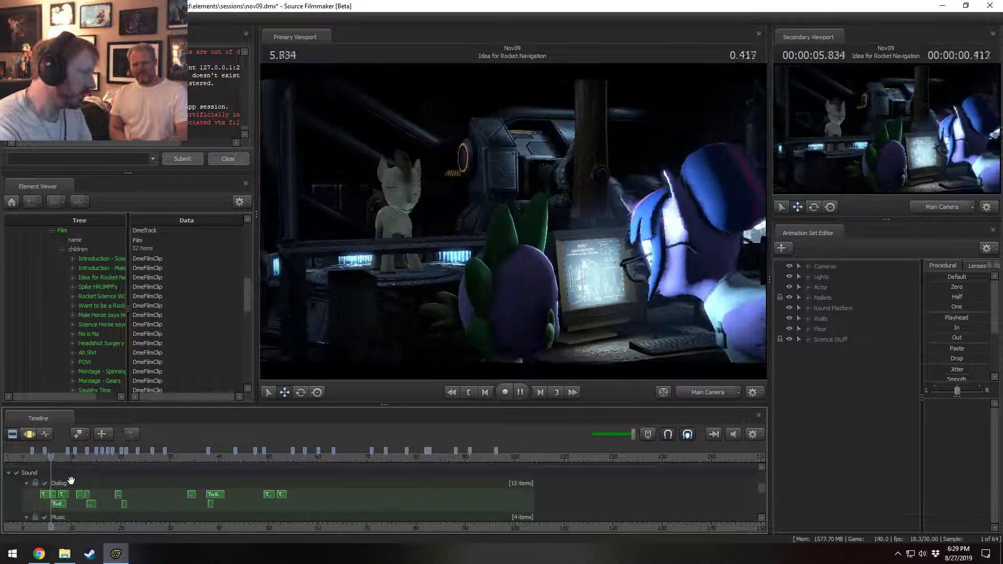
# - Stop playback, undo the deletion of shot1, and select shot1 at the start of the Picture track
pyautogui.press('space')
pyautogui.hotkey('ctrl', 'z')
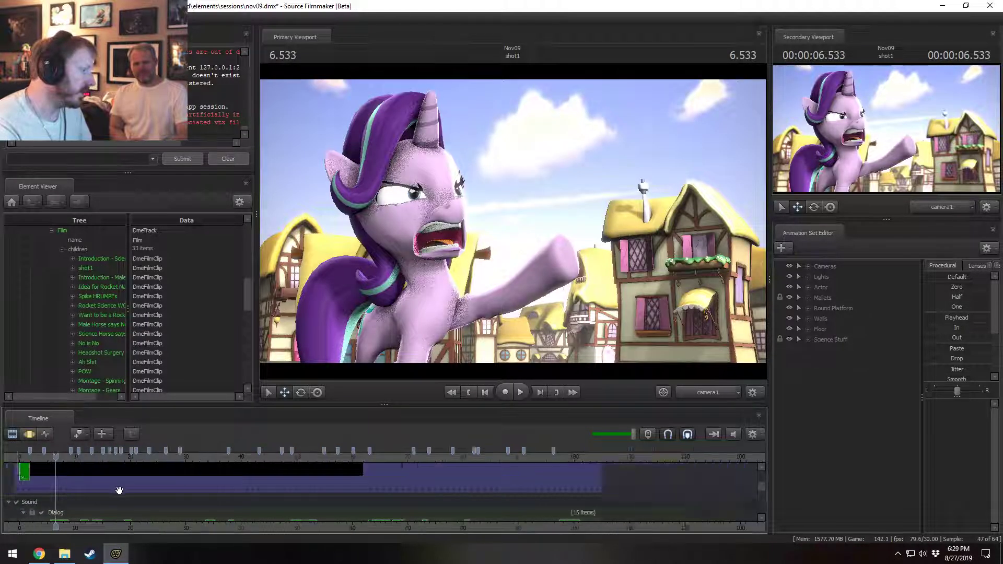
pyautogui.scroll(-3, 157, 491)
pyautogui.hotkey('ctrl', 'y')
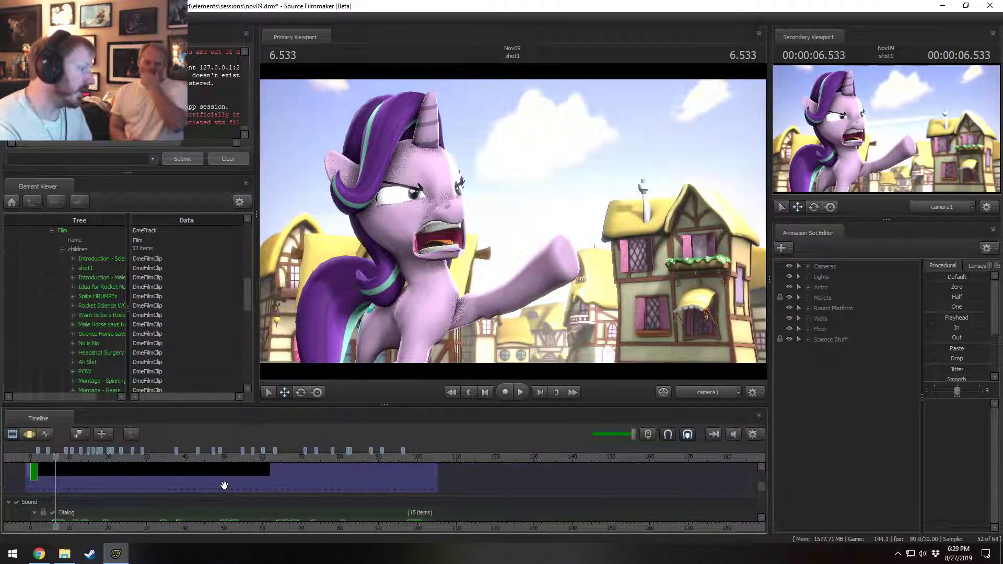
pyautogui.doubleClick(760, 486)
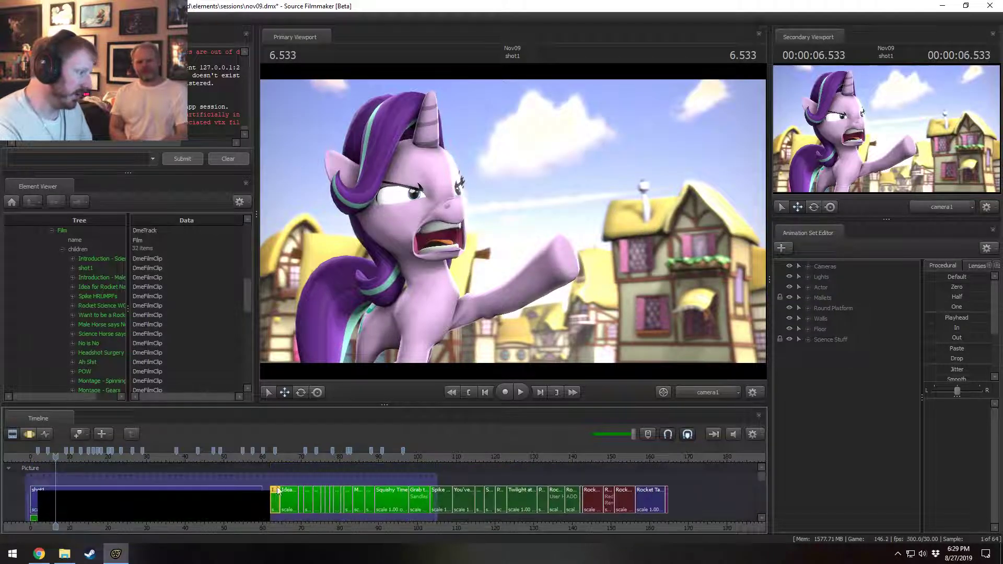
pyautogui.click(64, 490)
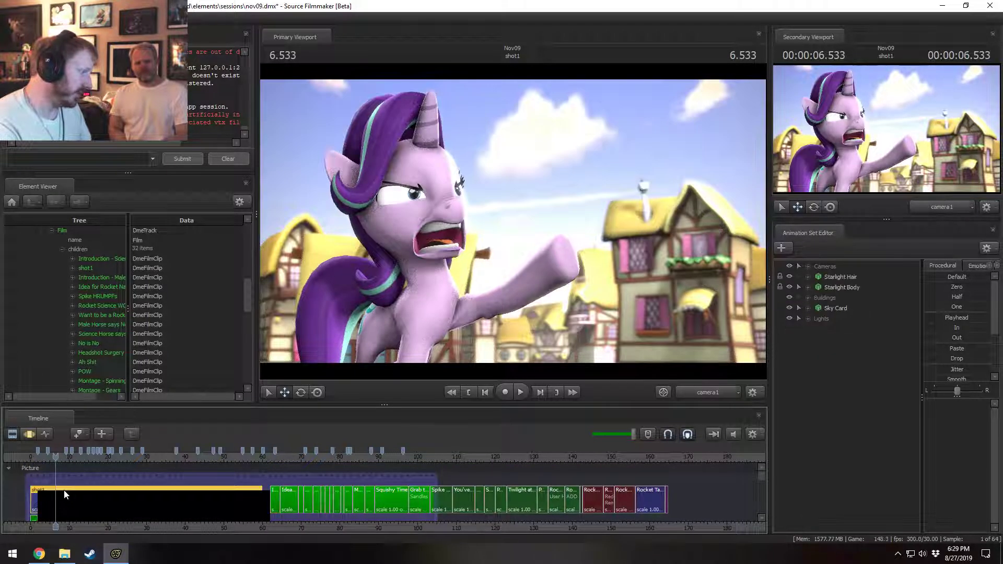
pyautogui.scroll(-2, 148, 470)
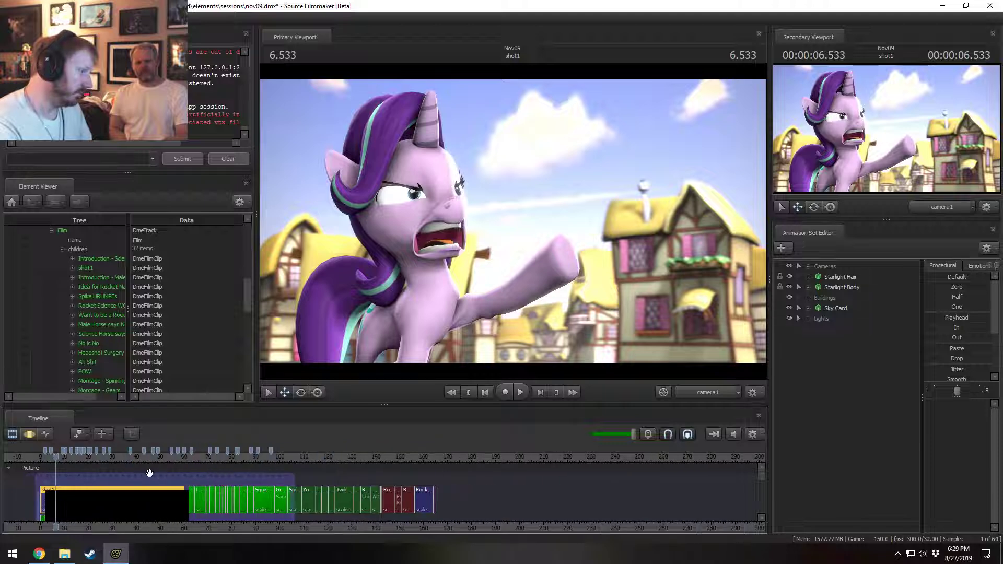
# - Reopen the nov09.dmx session, discarding the unsaved changes
pyautogui.hotkey('ctrl', 'o')
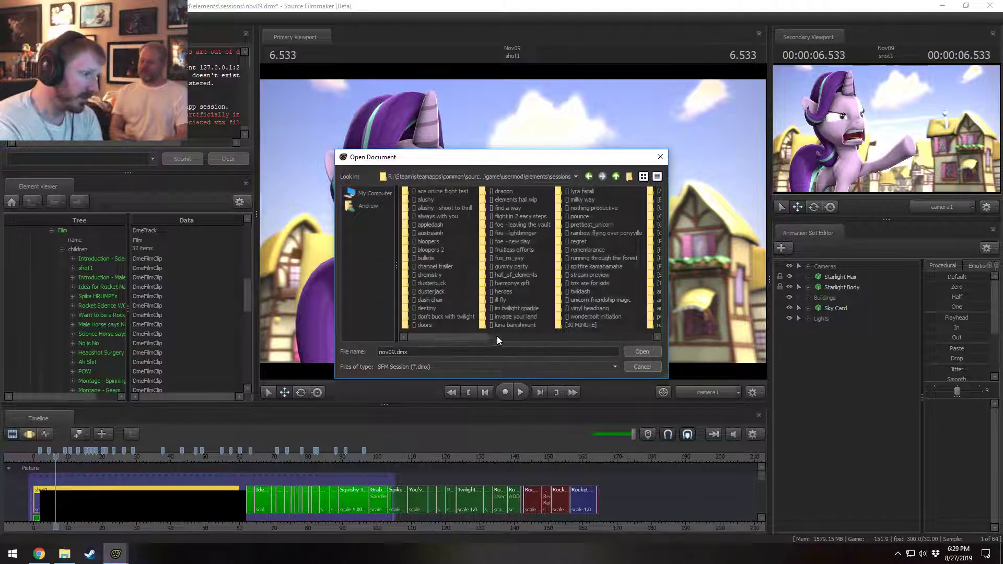
pyautogui.moveTo(481, 337); pyautogui.dragTo(649, 334)
pyautogui.doubleClick(431, 297)
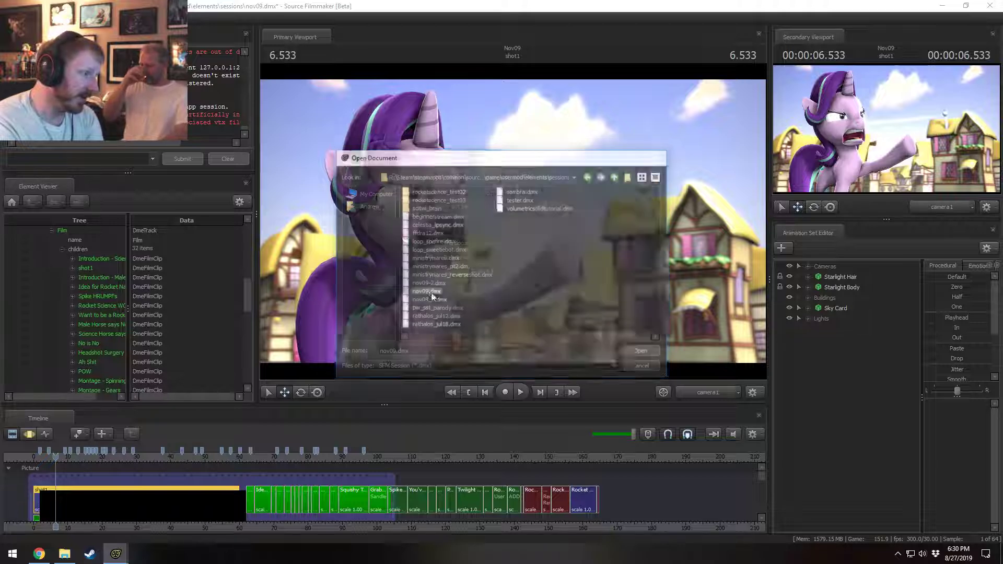
pyautogui.click(509, 291)
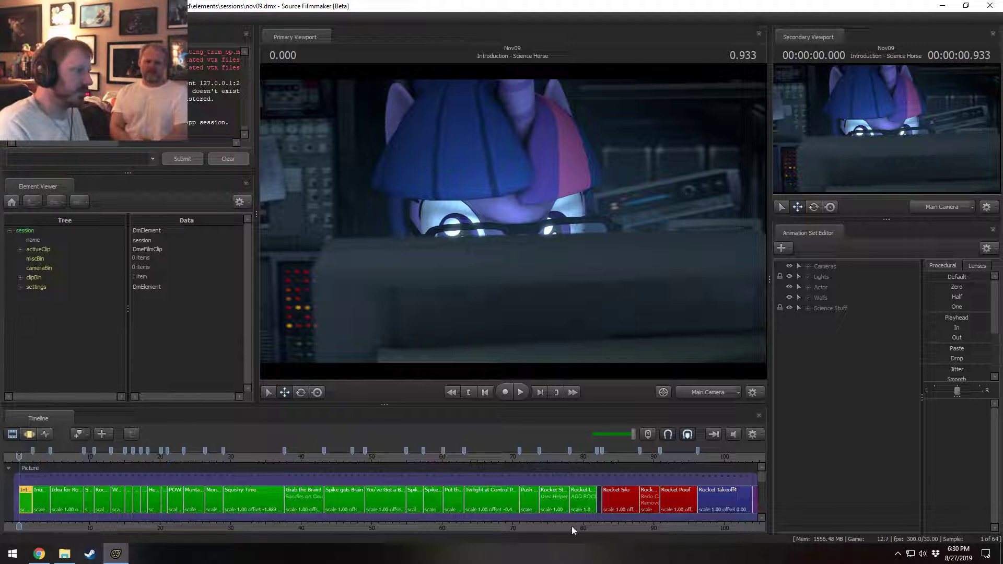
# - Paste a copy of the Rocket Takeoff4 shot directly after the original, and delete the copy
pyautogui.scroll(-4, 573, 530)
pyautogui.click(456, 470)
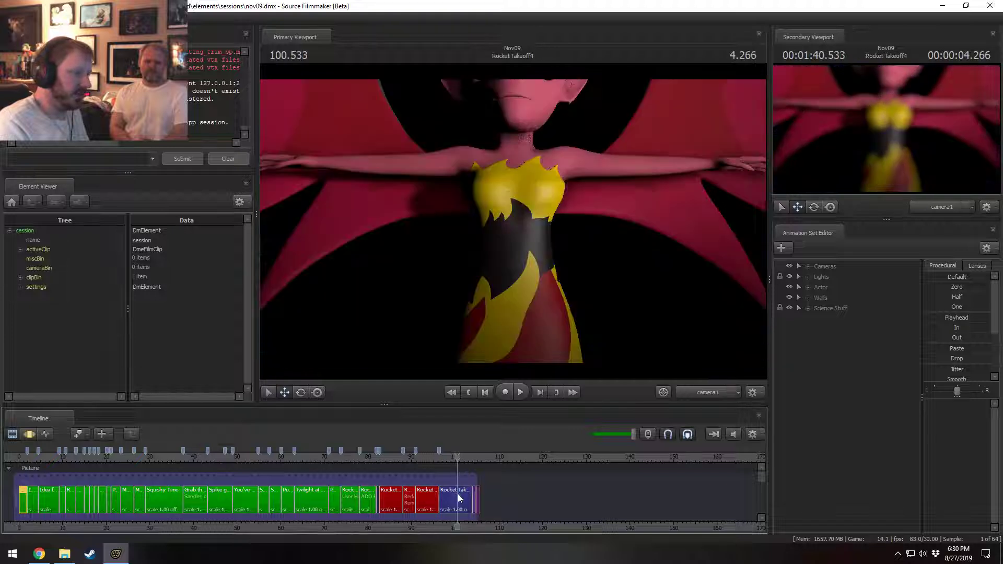
pyautogui.click(460, 498)
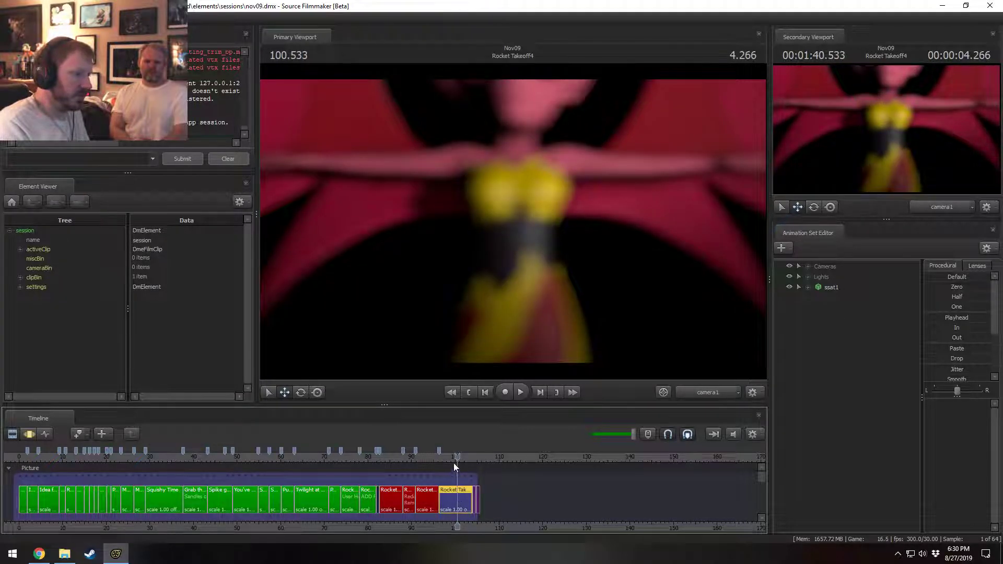
pyautogui.moveTo(453, 463); pyautogui.dragTo(448, 464)
pyautogui.hotkey('ctrl', 'v')
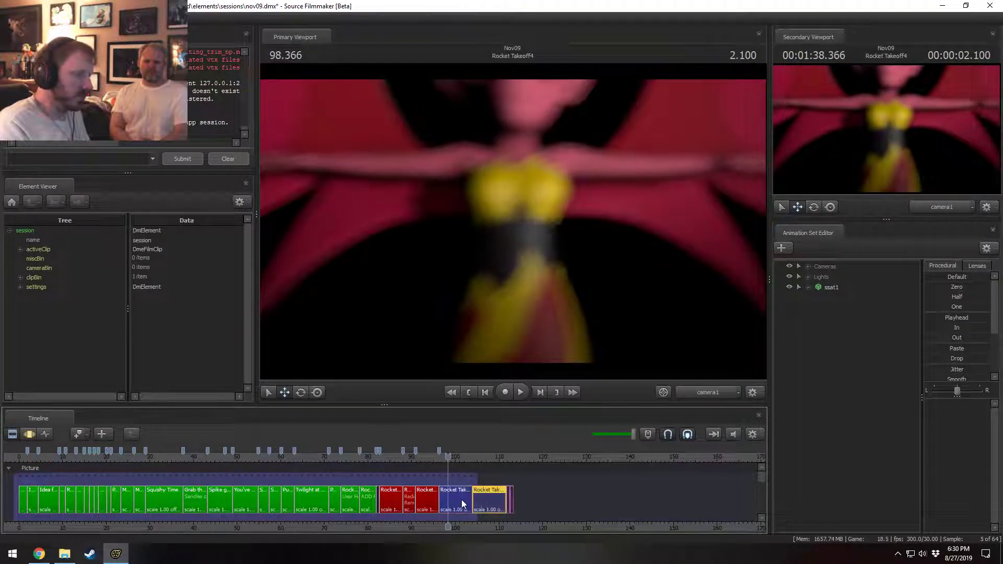
pyautogui.moveTo(448, 462); pyautogui.dragTo(478, 463)
pyautogui.press('Delete')
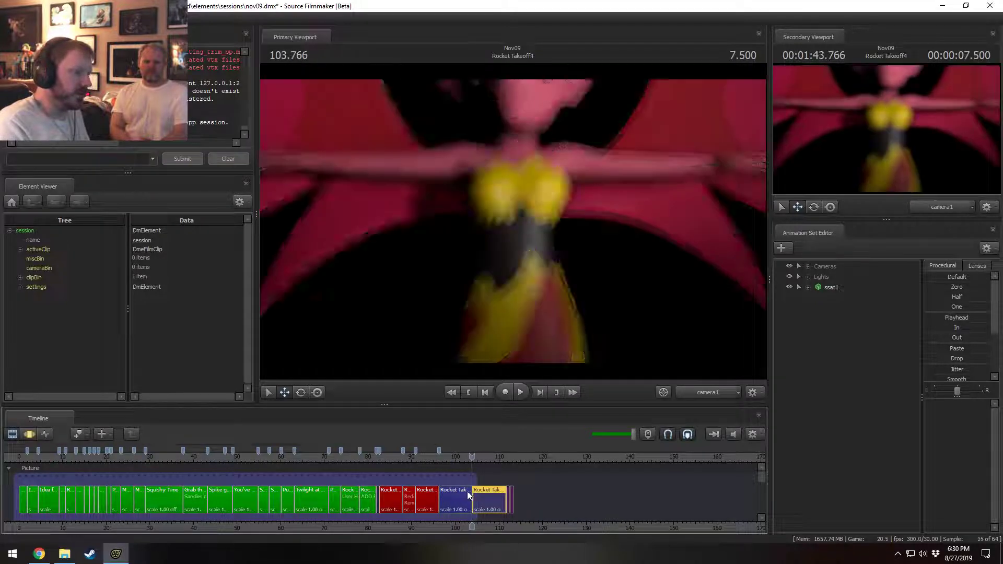
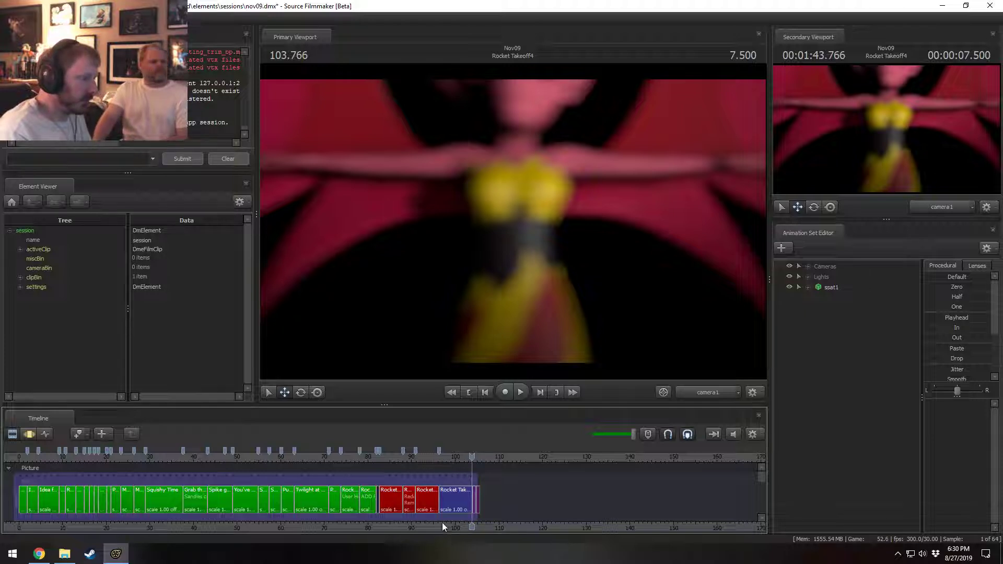
# - Import badfanfic_overreaction_calm.dmx from the [PANELS] folder into the session's miscBin in the Element Viewer
pyautogui.rightClick(31, 259)
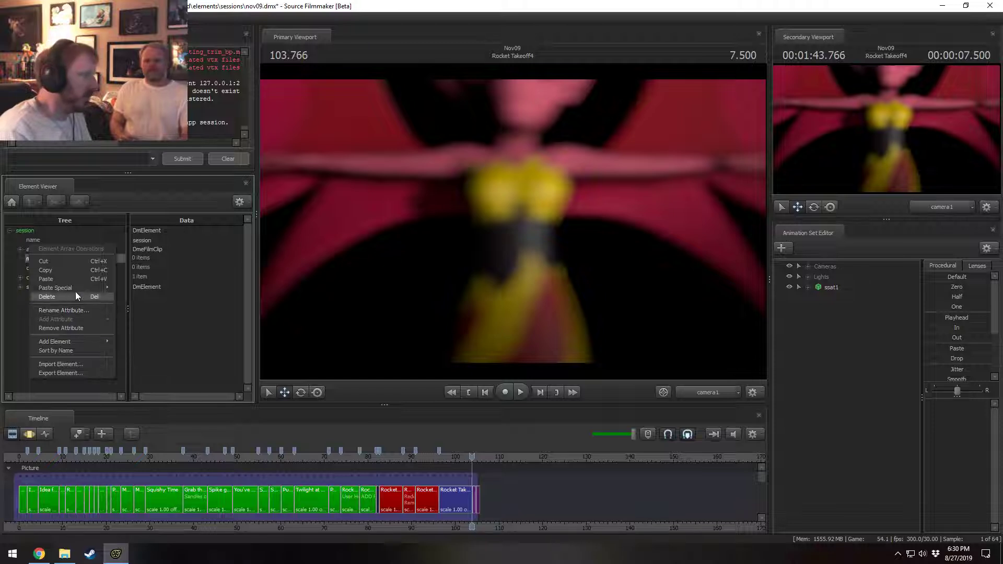
pyautogui.moveTo(77, 290)
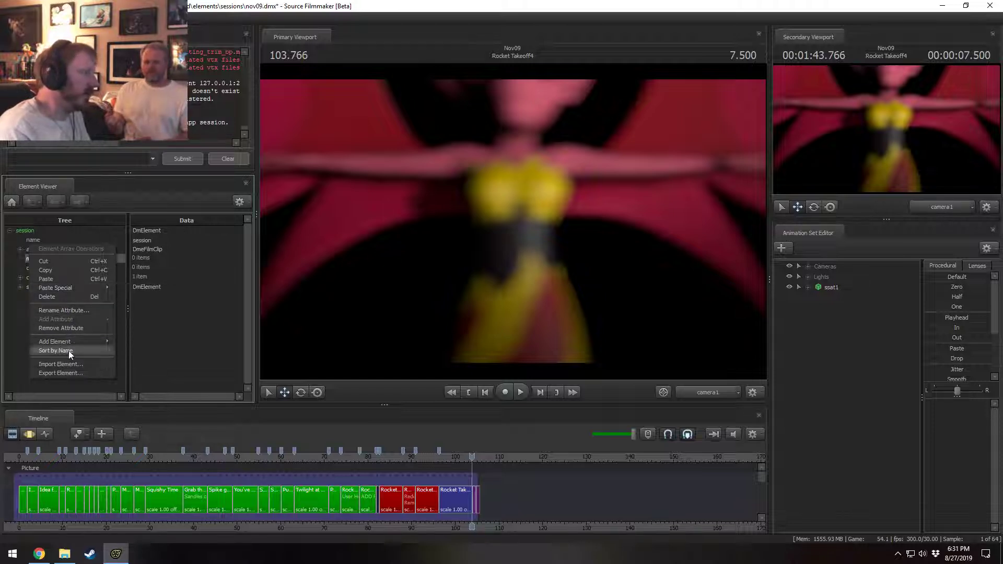
pyautogui.click(70, 364)
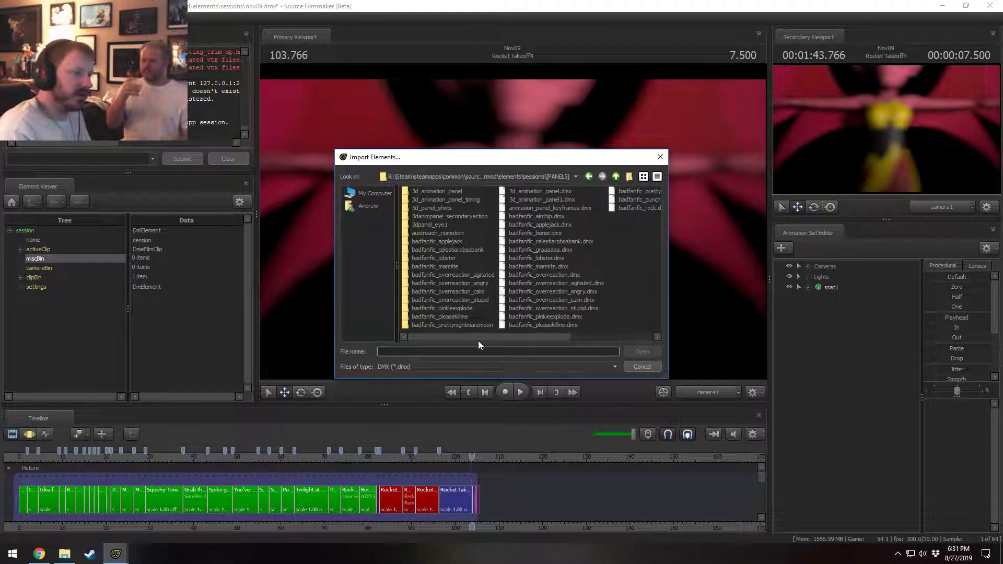
pyautogui.moveTo(488, 338); pyautogui.dragTo(514, 337)
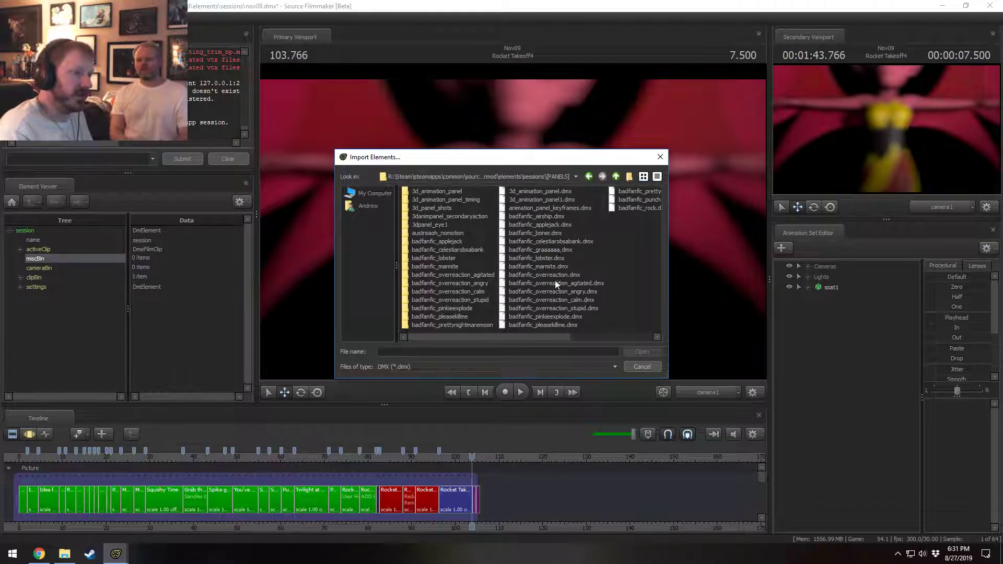
pyautogui.moveTo(504, 338); pyautogui.dragTo(559, 337)
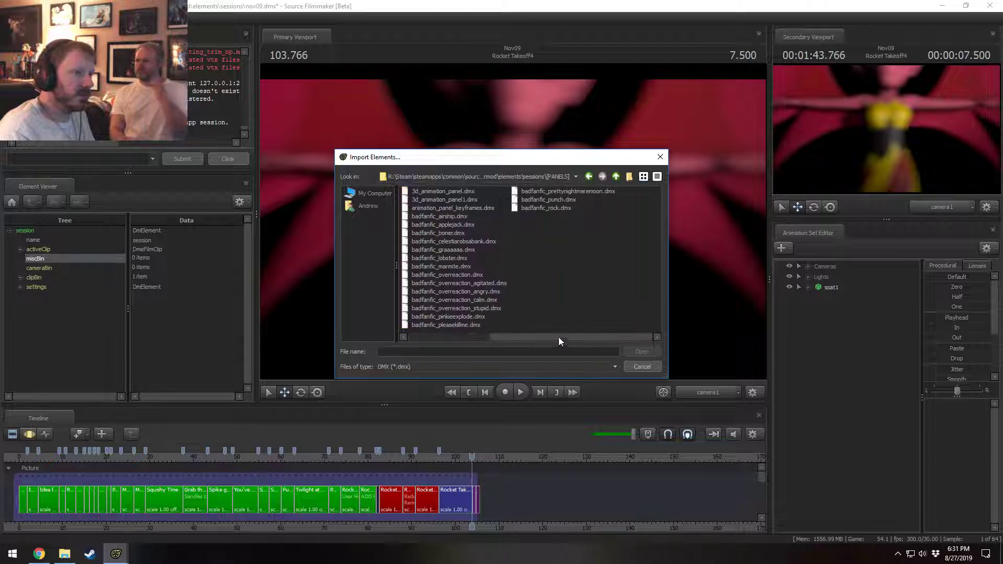
pyautogui.doubleClick(472, 300)
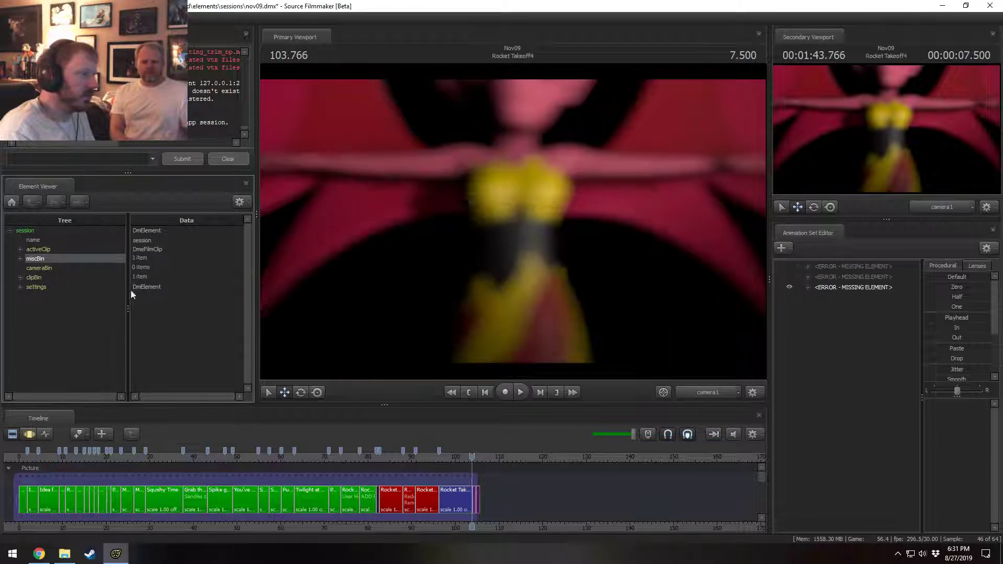
# - Expand the imported session in miscBin down to the badfanfic_overreaction clip in its clipBin
pyautogui.click(21, 258)
pyautogui.click(31, 269)
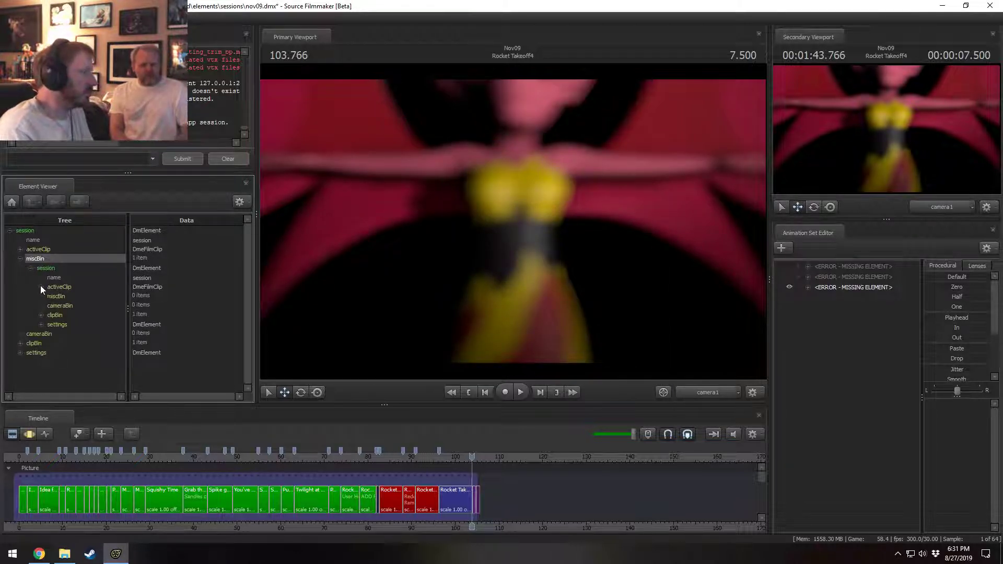
pyautogui.click(41, 315)
pyautogui.click(41, 316)
pyautogui.click(39, 314)
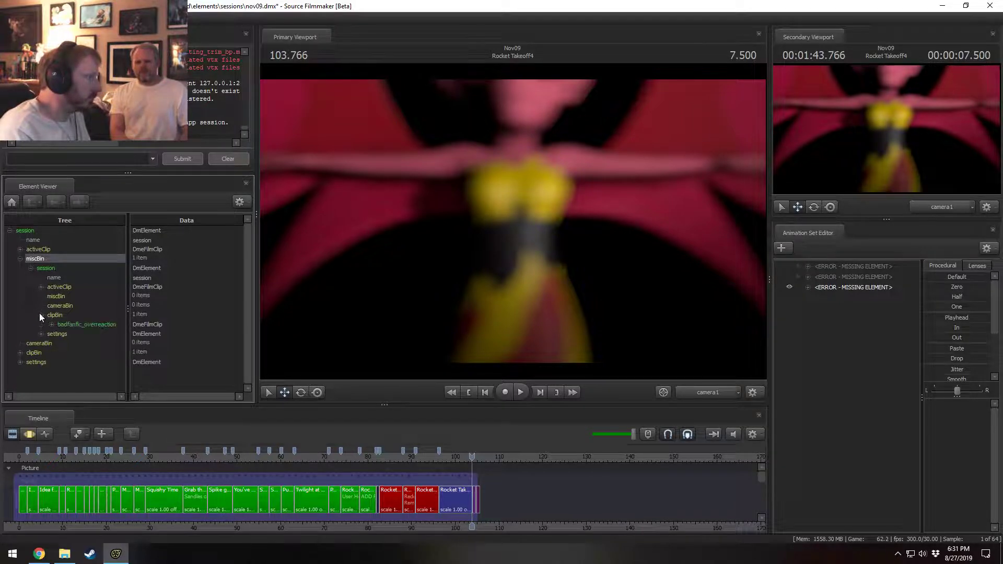
pyautogui.click(51, 324)
# - Expand the badfanfic_overreaction clip's subClipTrackGroup through tracks, Film and children, and open shot1
pyautogui.scroll(-4, 52, 327)
pyautogui.click(63, 275)
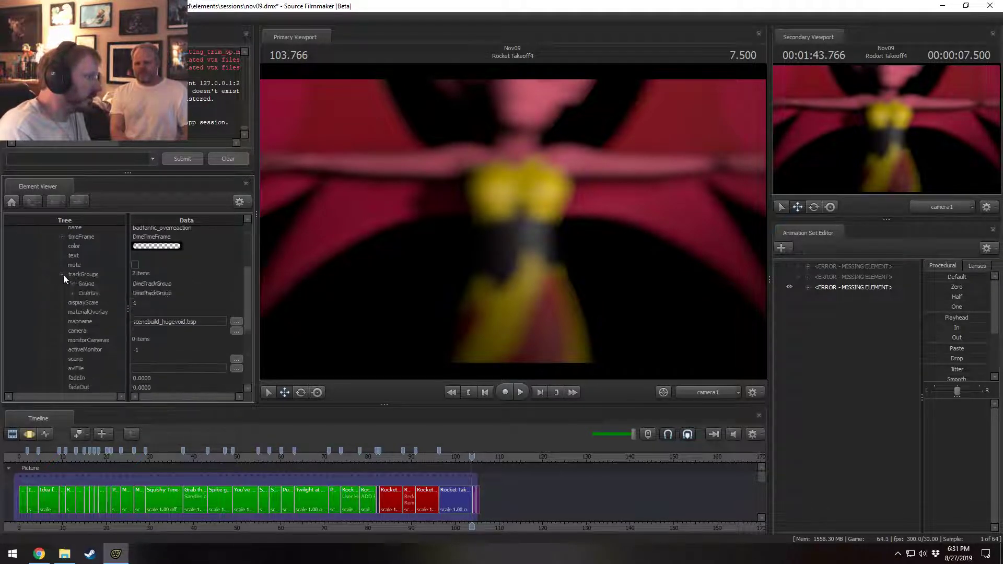
pyautogui.click(61, 273)
pyautogui.scroll(-4, 58, 282)
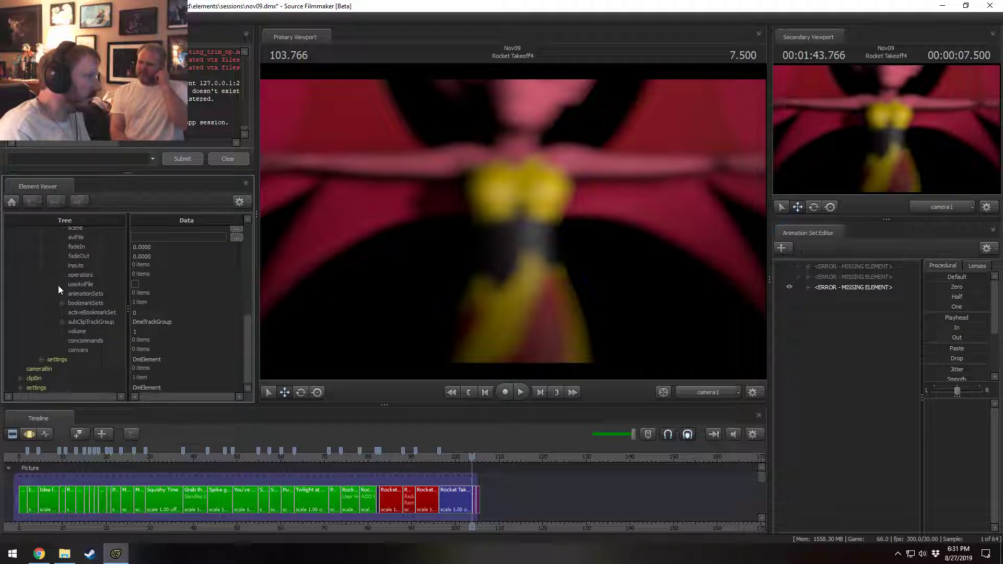
pyautogui.click(62, 321)
pyautogui.click(71, 340)
pyautogui.scroll(-1, 80, 343)
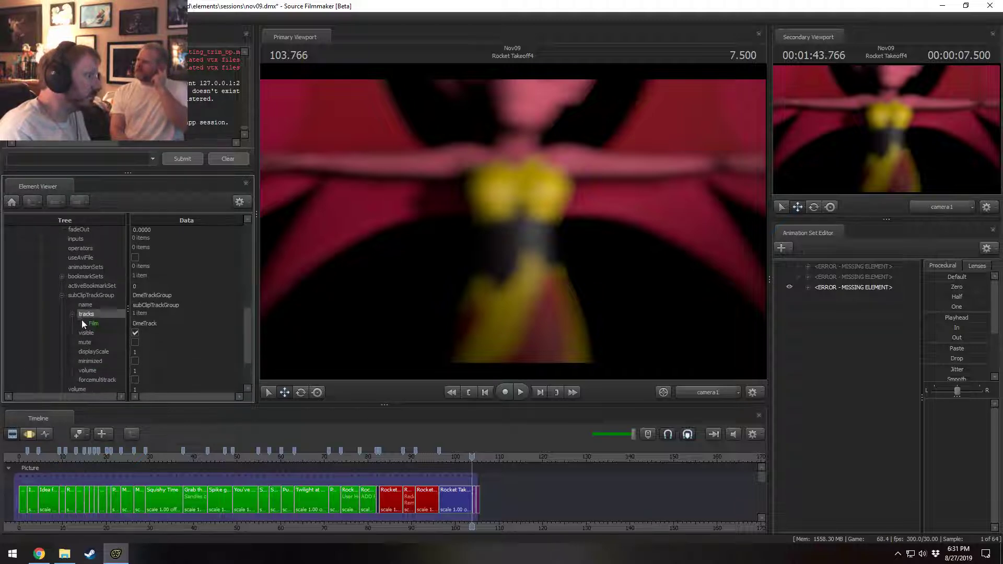
pyautogui.click(82, 322)
pyautogui.scroll(-2, 87, 332)
pyautogui.click(93, 289)
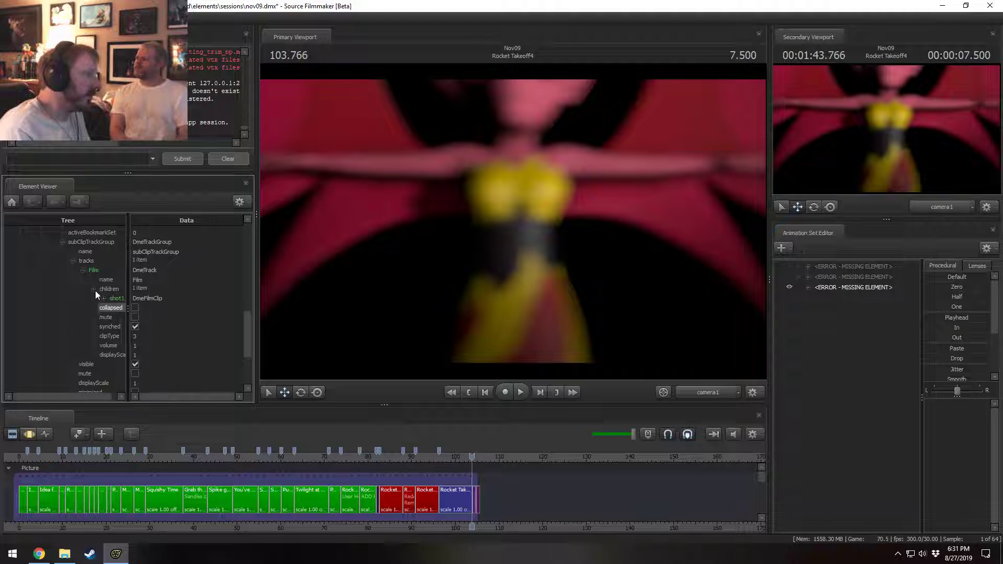
pyautogui.click(103, 299)
# - Examine shot1's trackGroups down to the children of animSetEditorChannels, widening the tree column for reading
pyautogui.moveTo(128, 319); pyautogui.dragTo(149, 332)
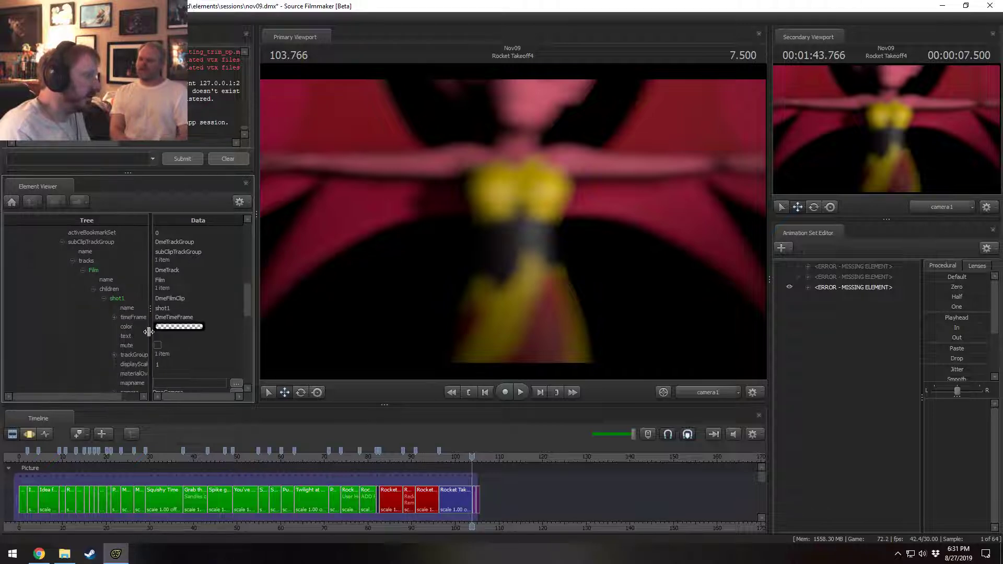
pyautogui.scroll(-2, 124, 358)
pyautogui.moveTo(114, 397); pyautogui.dragTo(133, 399)
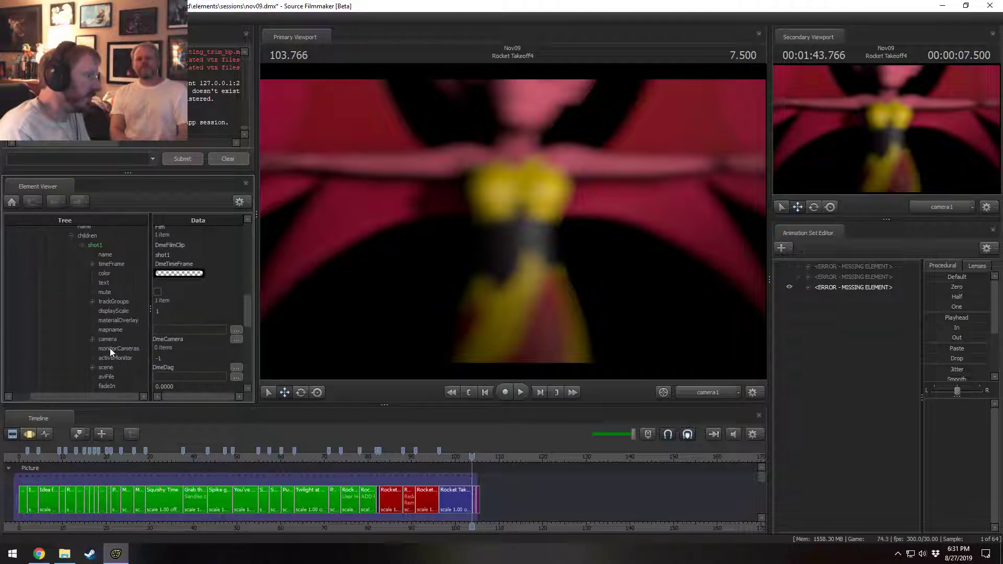
pyautogui.click(92, 302)
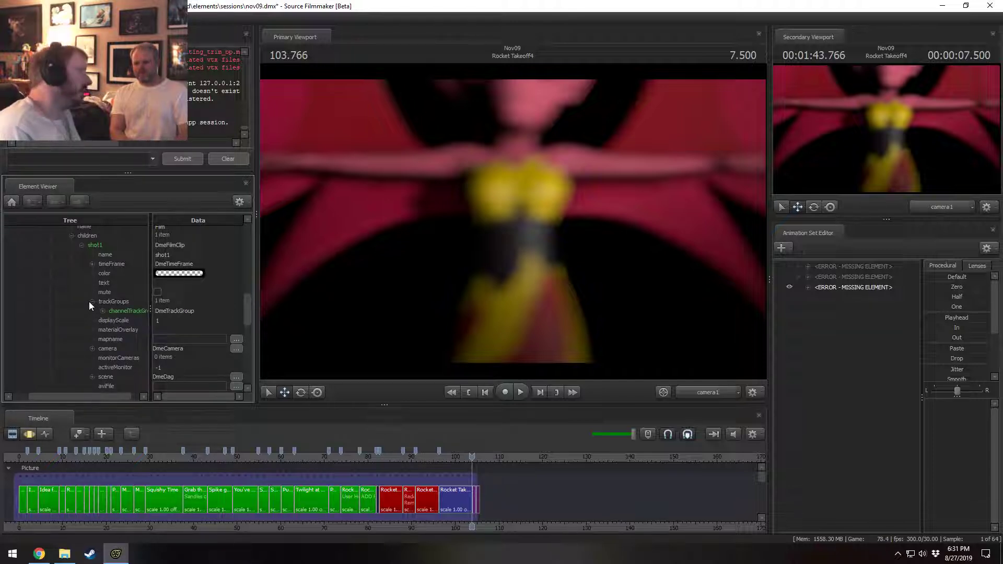
pyautogui.click(100, 310)
pyautogui.scroll(-2, 131, 352)
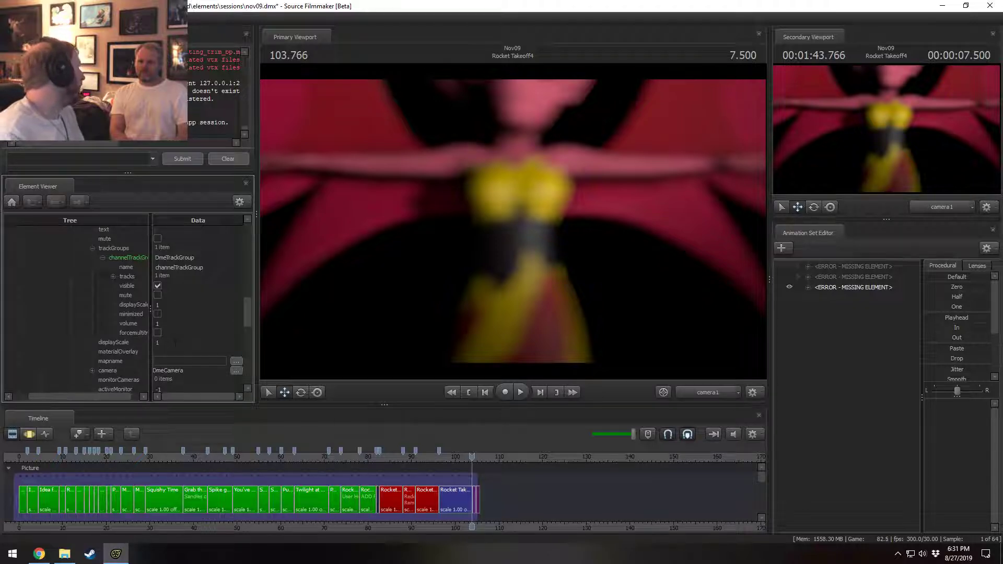
pyautogui.click(113, 277)
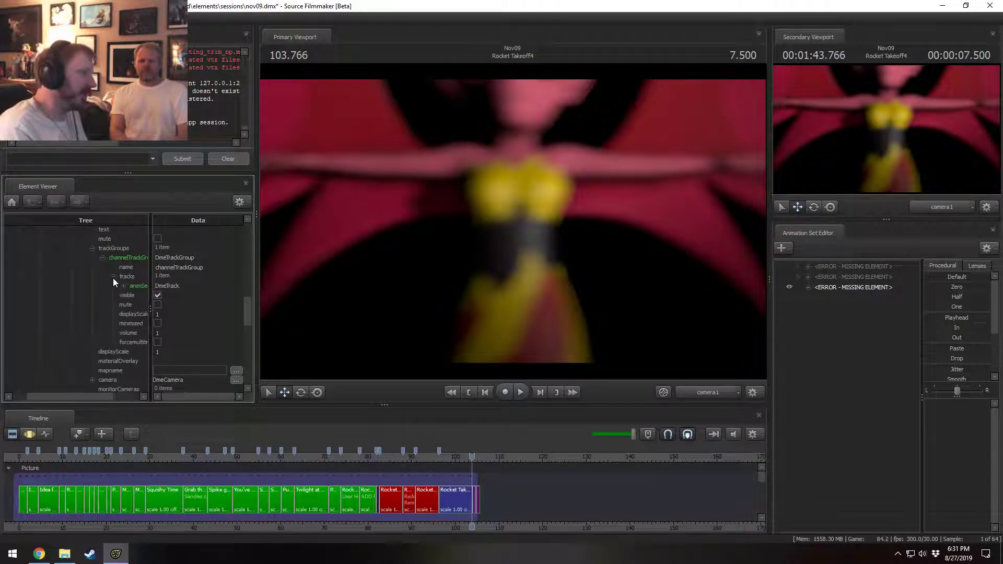
pyautogui.click(124, 286)
pyautogui.moveTo(103, 397); pyautogui.dragTo(135, 370)
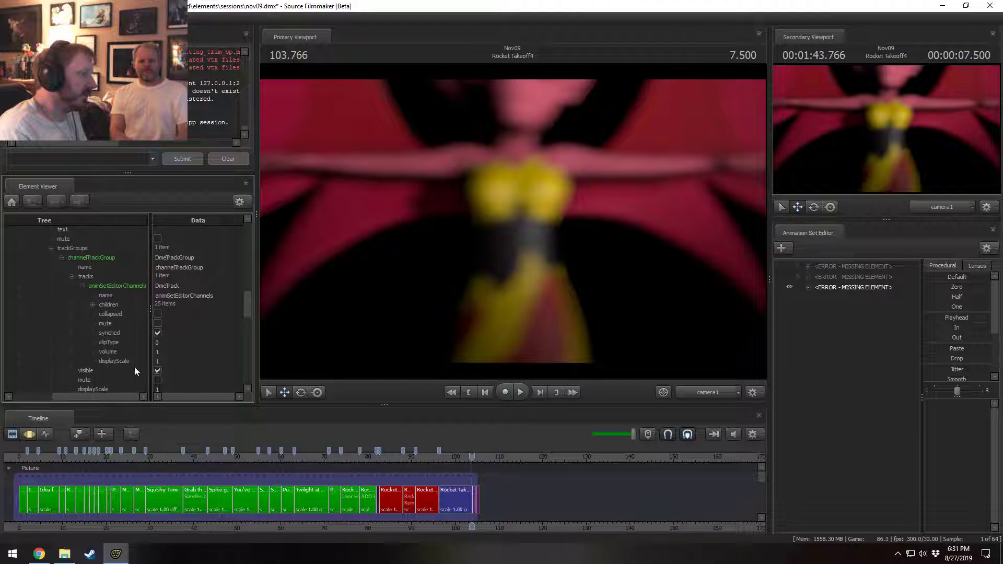
pyautogui.click(93, 304)
pyautogui.scroll(-1, 118, 360)
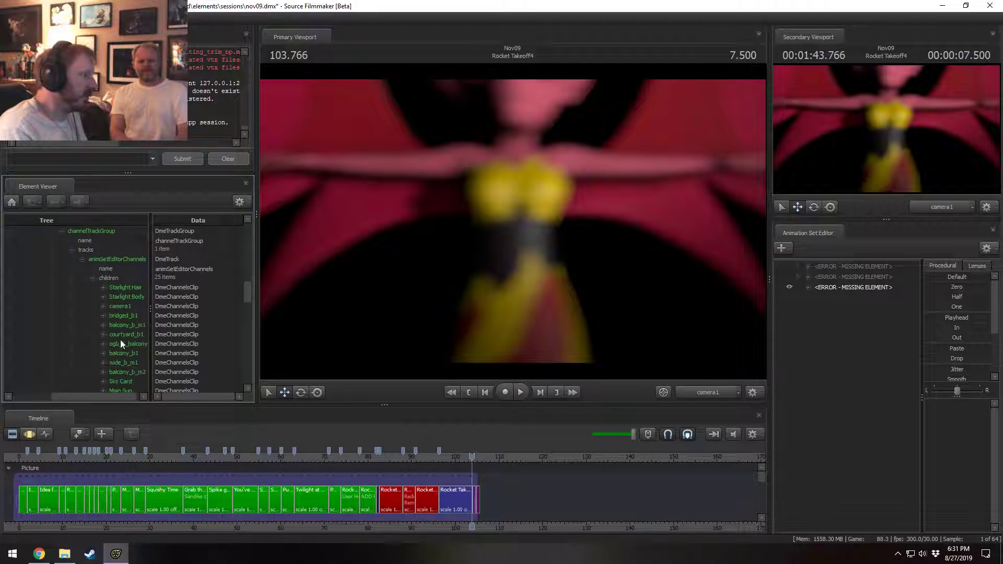
# - Copy the shot1 clip from the Film track's children in the imported badfanfic_overreaction clip
pyautogui.scroll(1, 112, 318)
pyautogui.scroll(2, 93, 285)
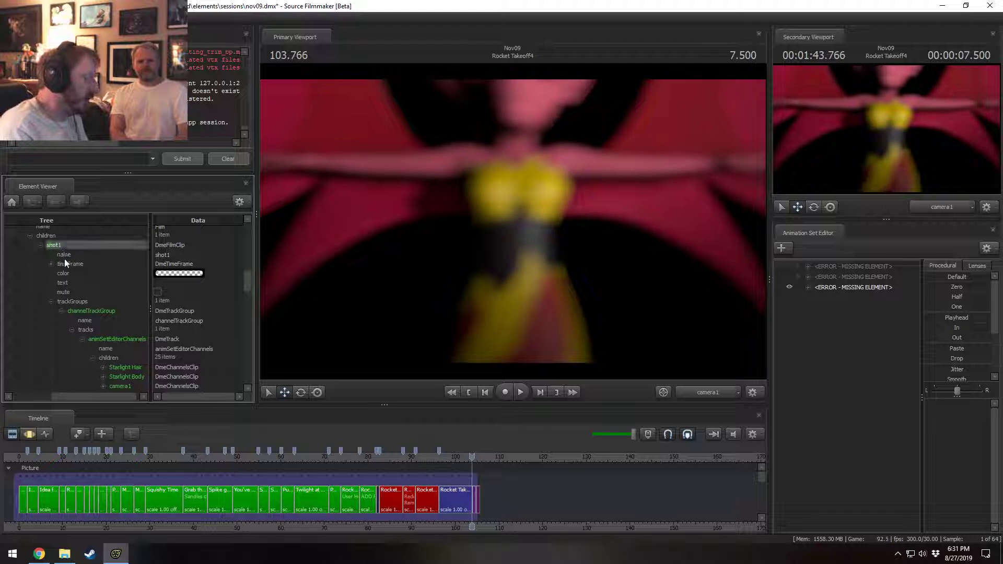
pyautogui.doubleClick(54, 245)
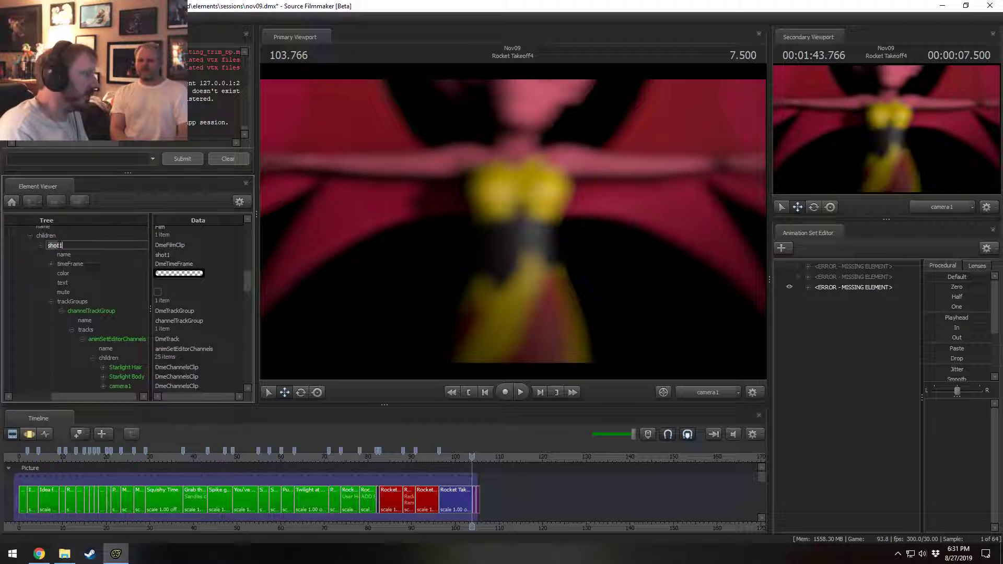
pyautogui.rightClick(58, 242)
pyautogui.click(73, 269)
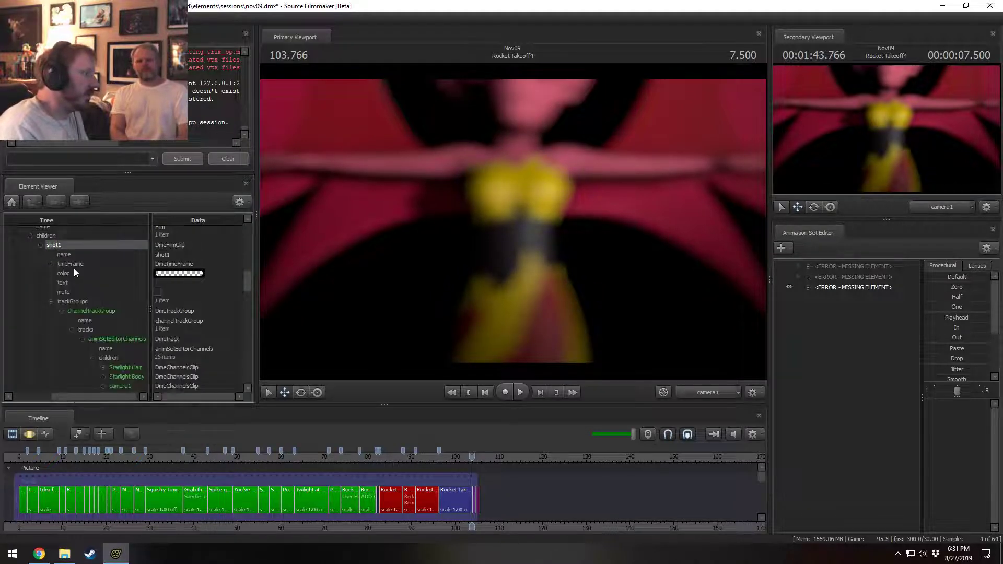
# - Collapse the imported clip's Film track and the session's miscBin, and expand the main session's activeClip
pyautogui.scroll(-5, 40, 268)
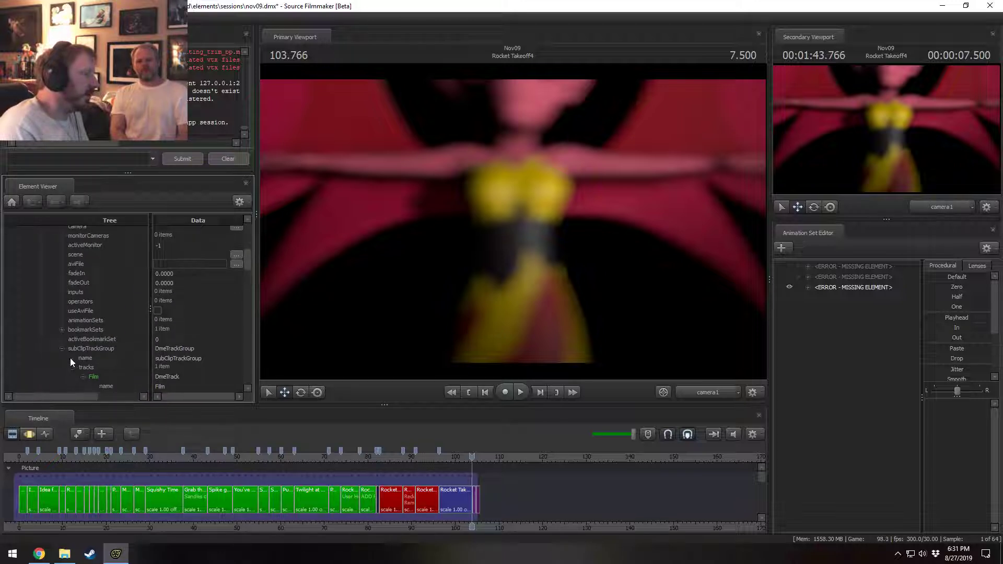
pyautogui.click(83, 377)
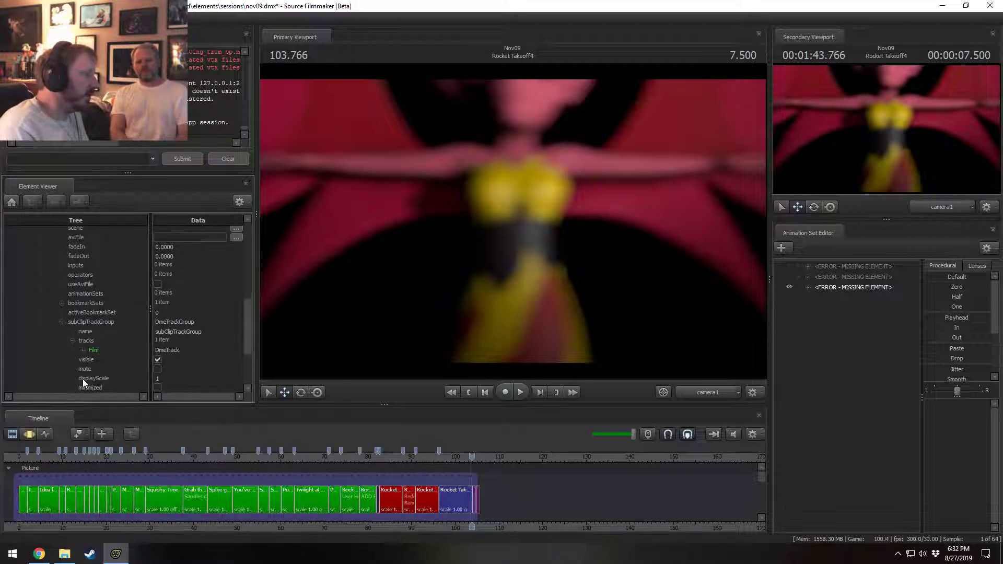
pyautogui.scroll(6, 80, 368)
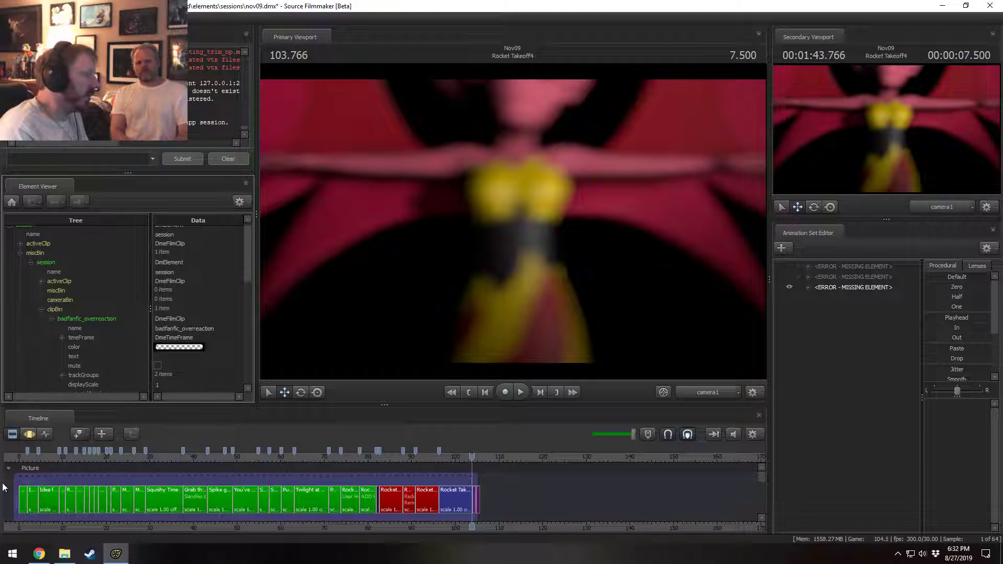
pyautogui.scroll(1, 25, 265)
pyautogui.click(20, 259)
pyautogui.click(20, 249)
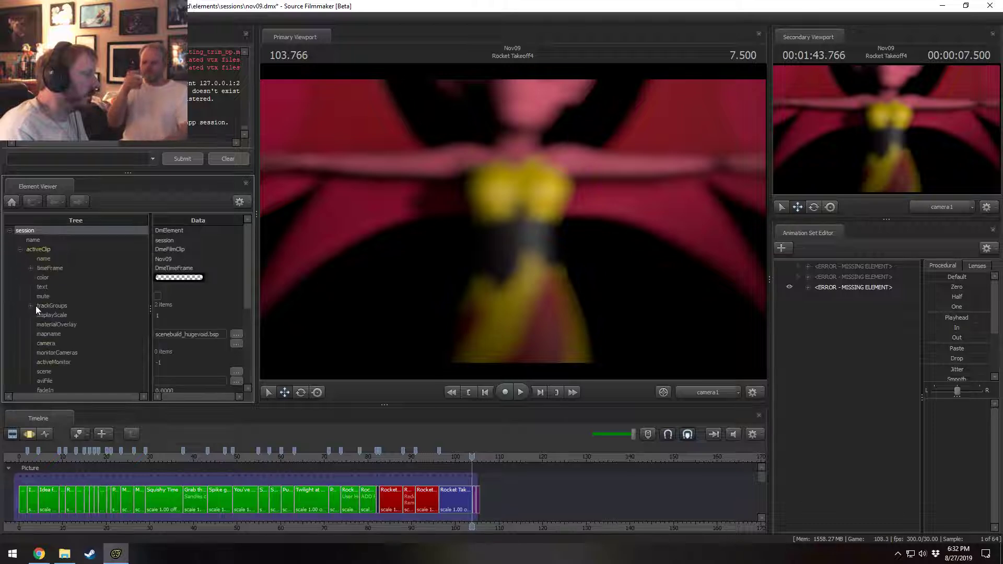
# - Expand the active Nov09 clip's subClipTrackGroup through tracks and Film down to its children
pyautogui.scroll(-5, 32, 314)
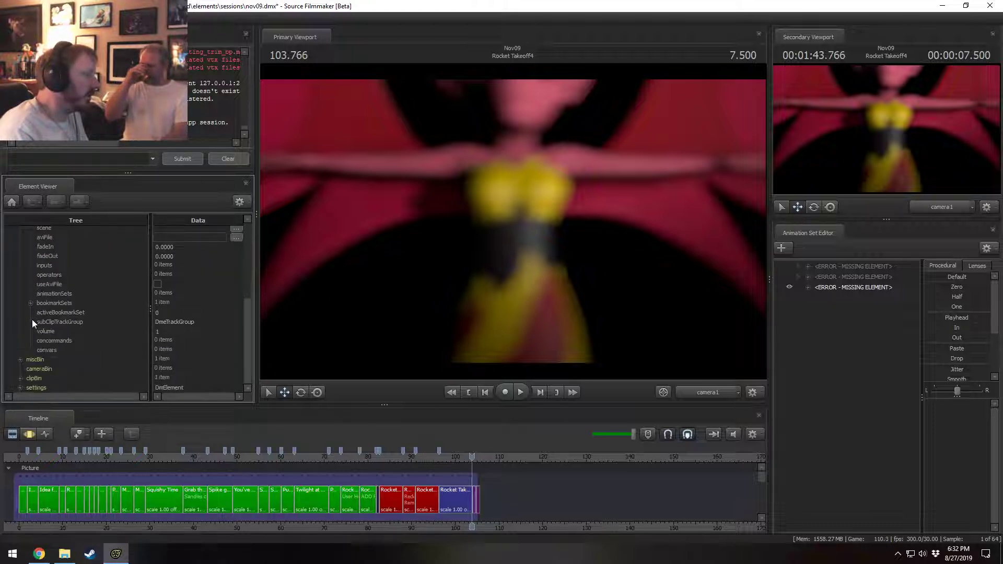
pyautogui.click(30, 322)
pyautogui.click(41, 341)
pyautogui.scroll(-2, 45, 341)
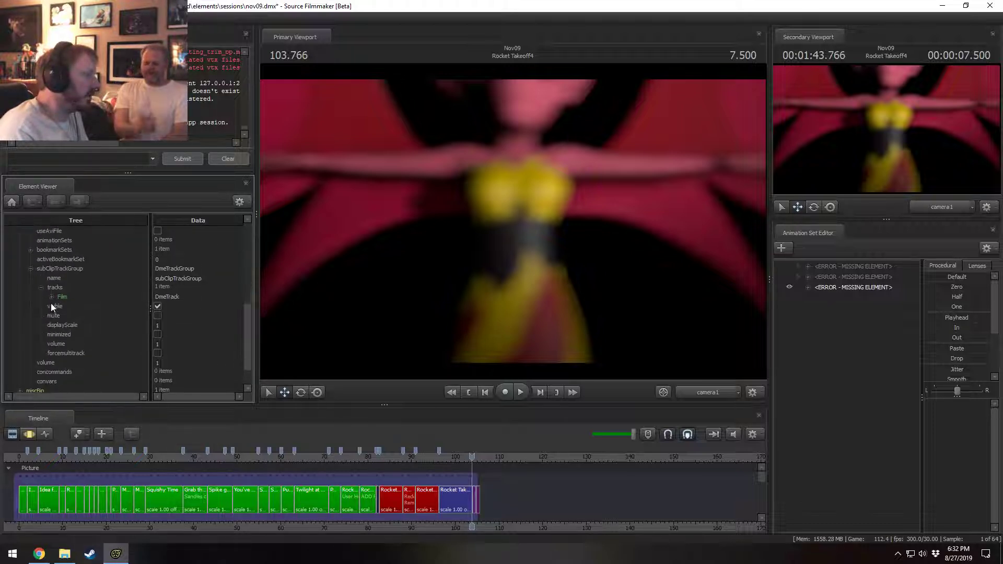
pyautogui.click(51, 297)
pyautogui.click(62, 316)
# - Examine the list of film clips among the children of Nov09's Film track
pyautogui.scroll(-10, 74, 340)
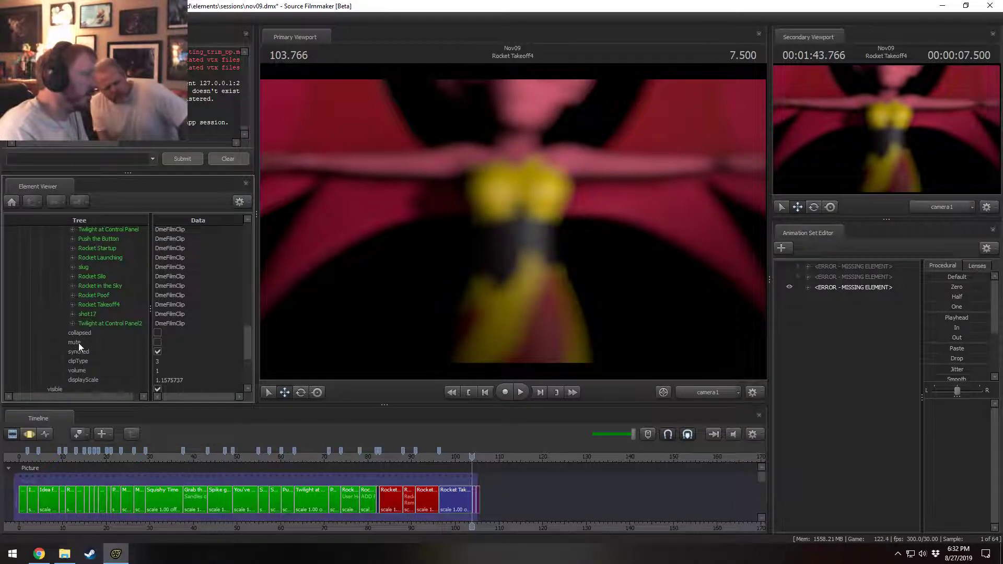
pyautogui.click(78, 343)
pyautogui.scroll(10, 78, 343)
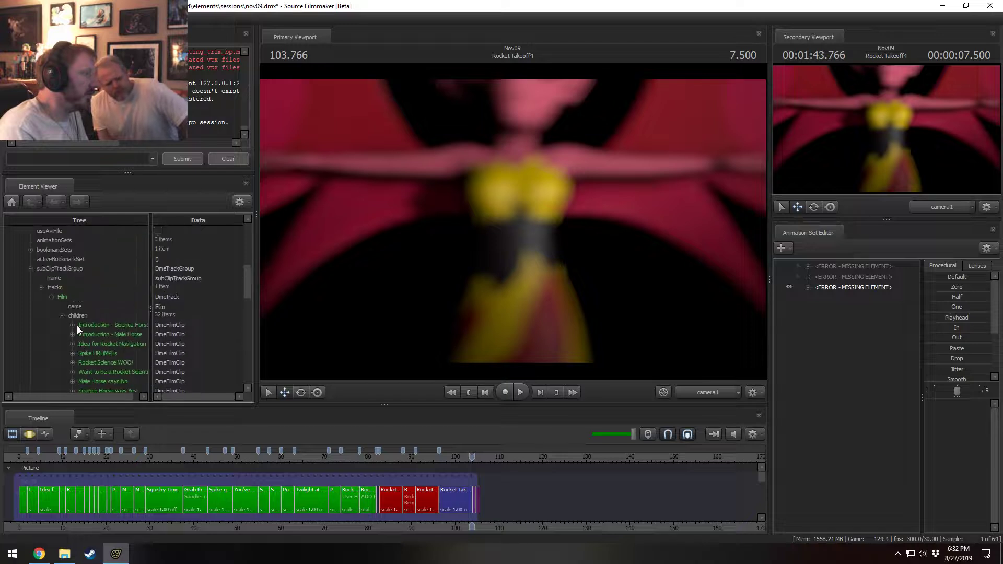
pyautogui.scroll(-8, 77, 329)
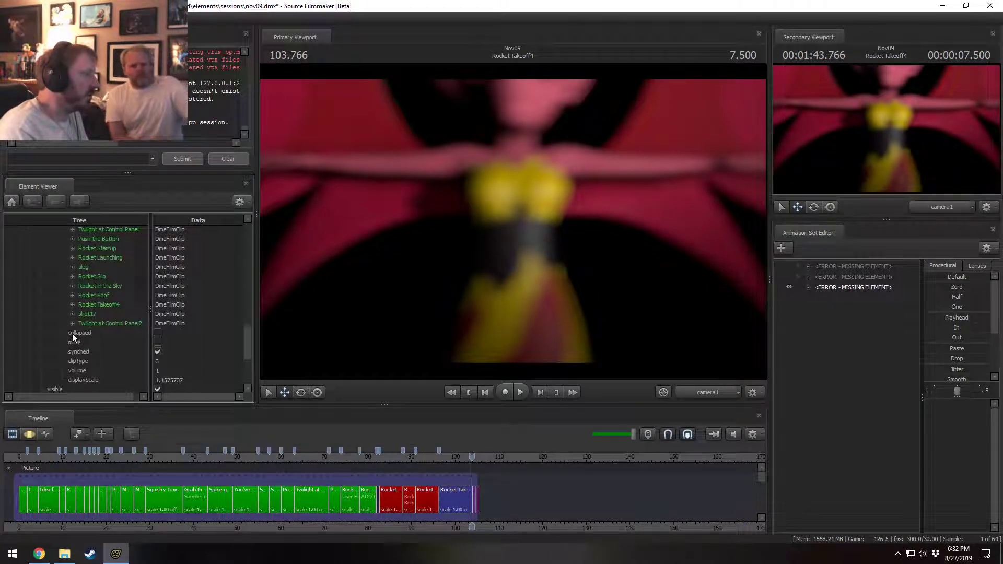
pyautogui.scroll(10, 72, 337)
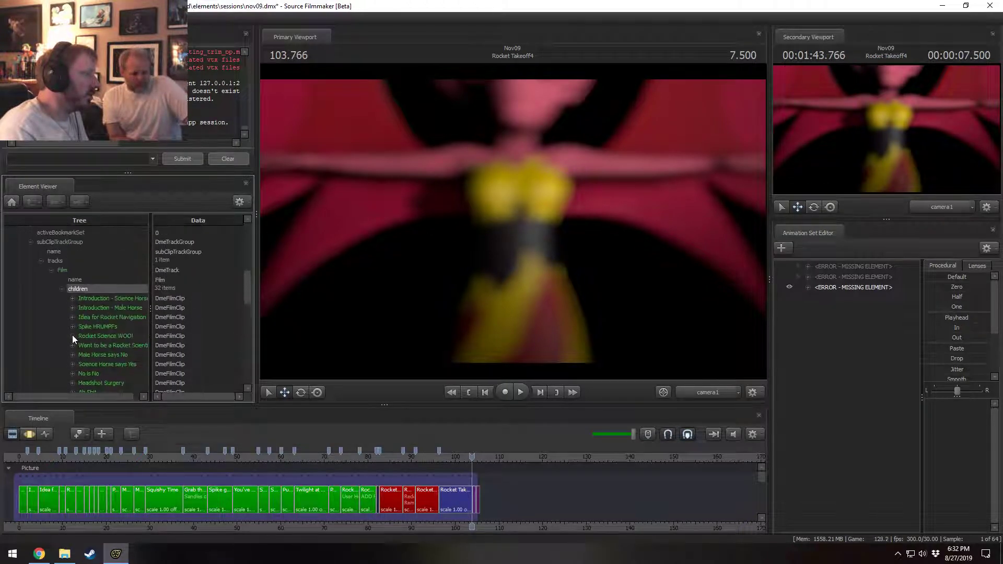
pyautogui.scroll(-10, 72, 337)
pyautogui.scroll(-5, 74, 338)
pyautogui.scroll(2, 73, 338)
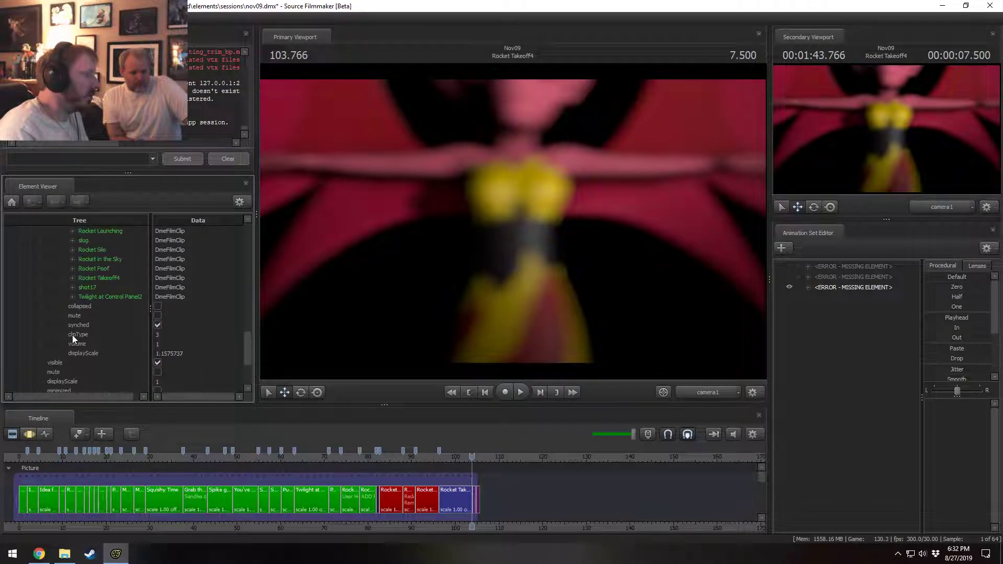
# - Mute the Rocket Silo clip in the timeline and unmute it again
pyautogui.rightClick(390, 499)
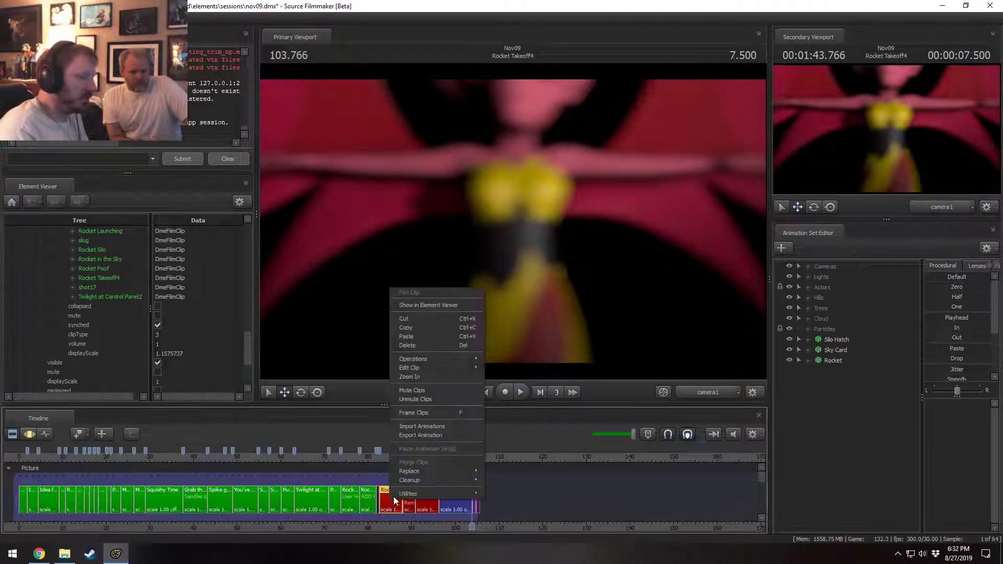
pyautogui.click(411, 390)
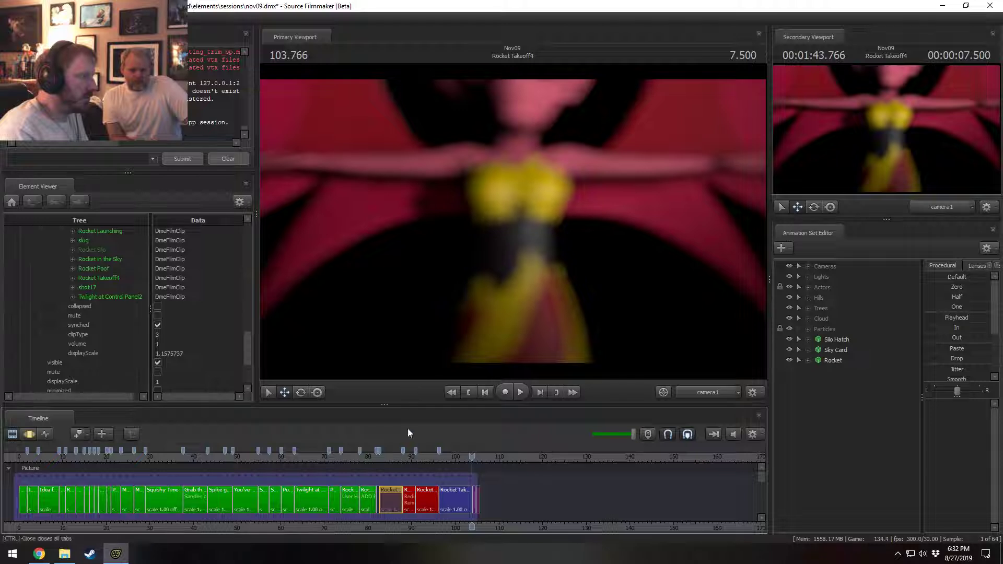
pyautogui.rightClick(390, 492)
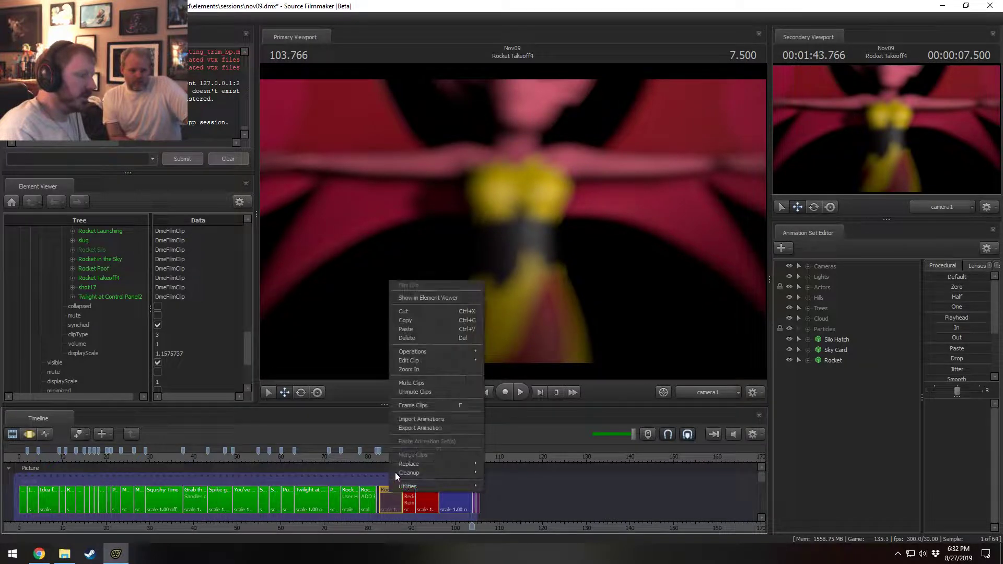
pyautogui.click(418, 391)
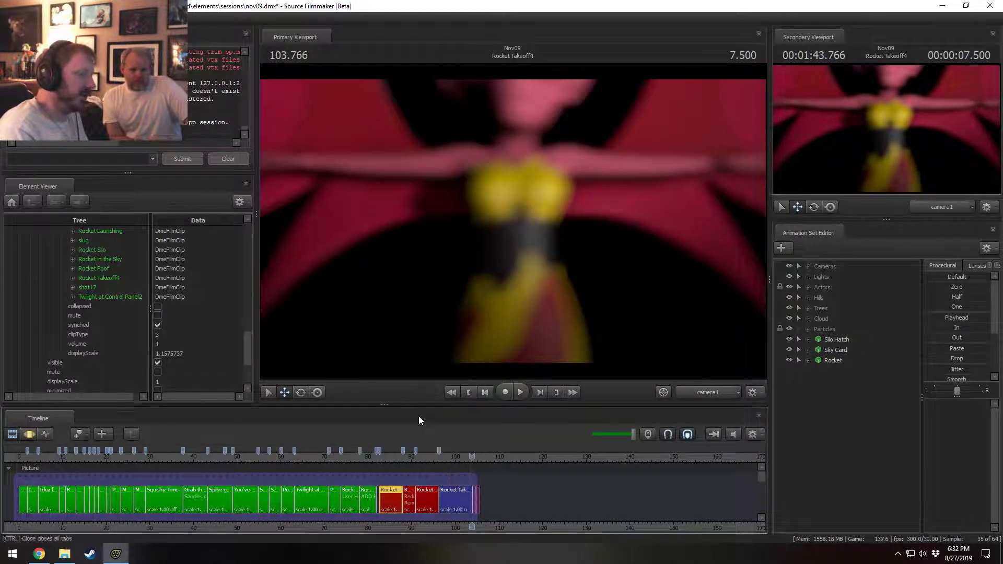
# - Paste the copied shot1 element into the children of the Film track in the active Nov09 clip
pyautogui.click(81, 306)
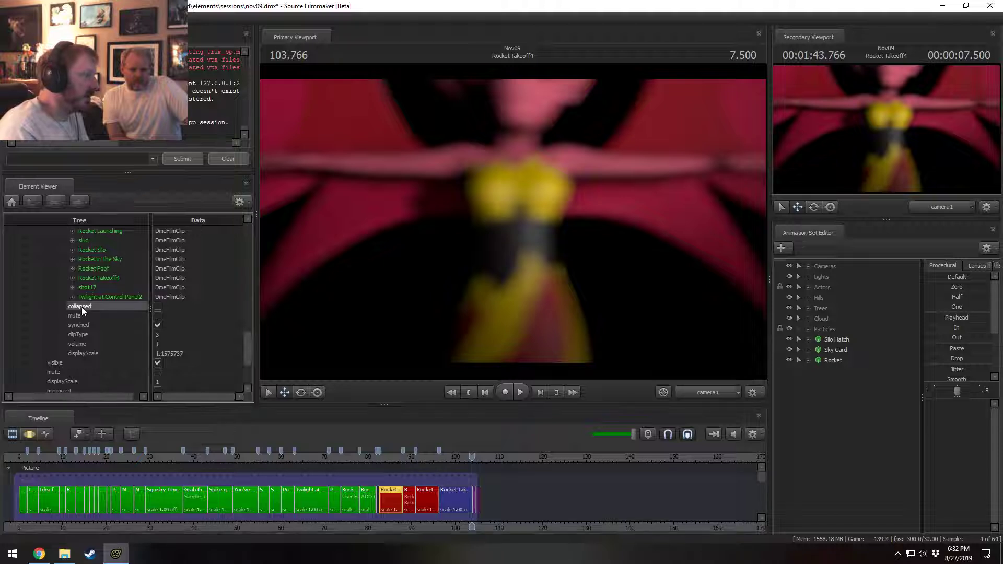
pyautogui.scroll(2, 83, 309)
pyautogui.scroll(-1, 82, 311)
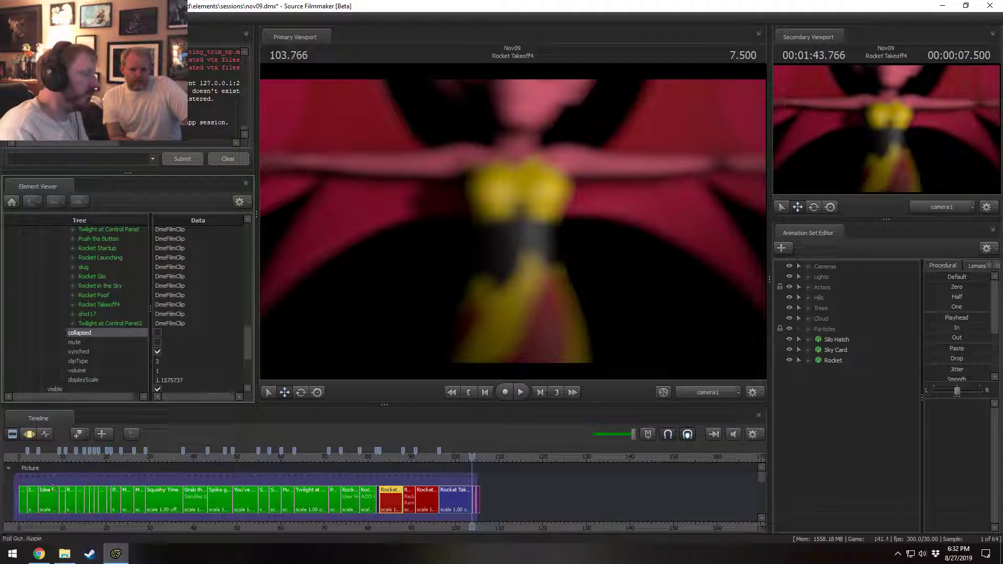
pyautogui.scroll(-2, 40, 515)
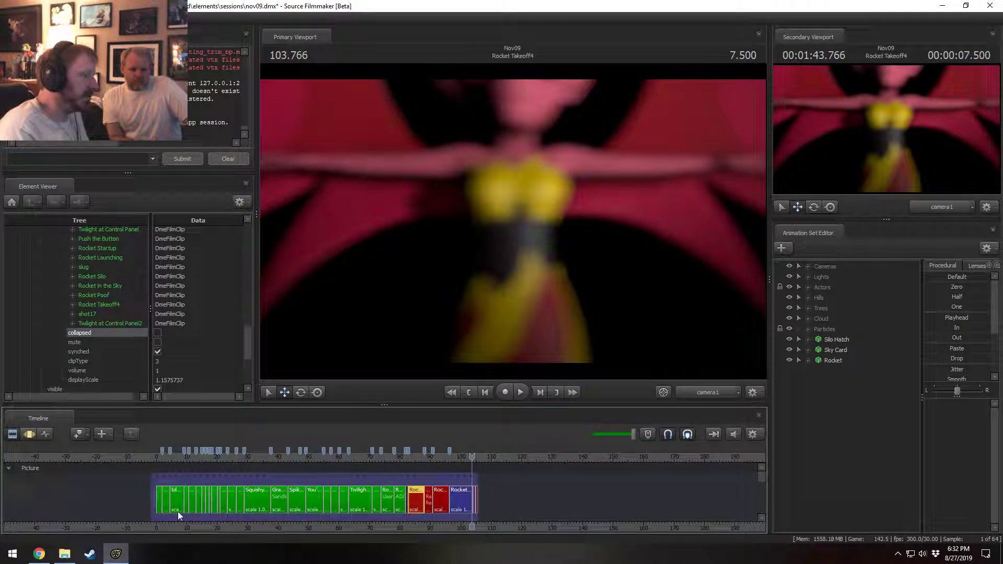
pyautogui.moveTo(178, 514)
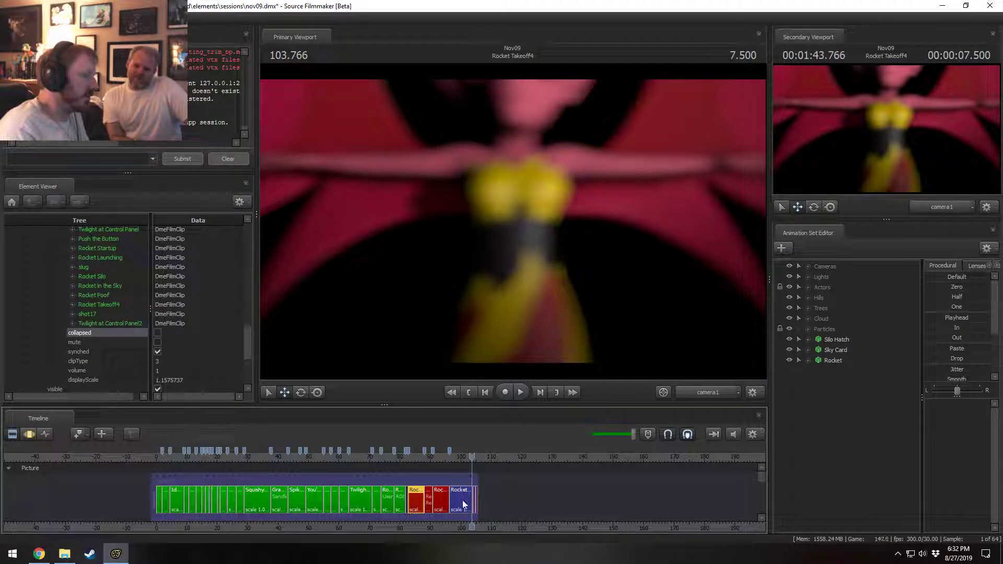
pyautogui.scroll(10, 91, 324)
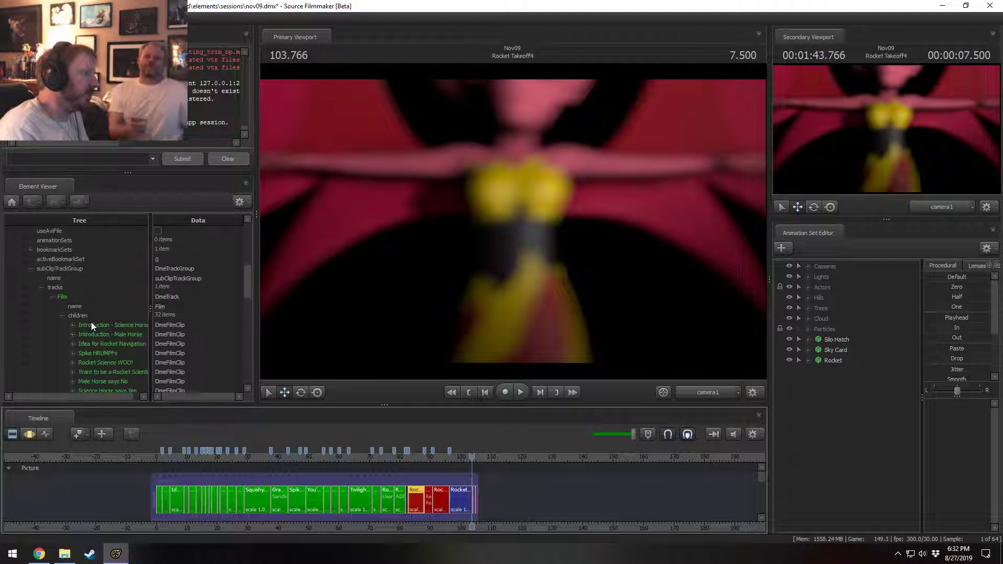
pyautogui.rightClick(77, 316)
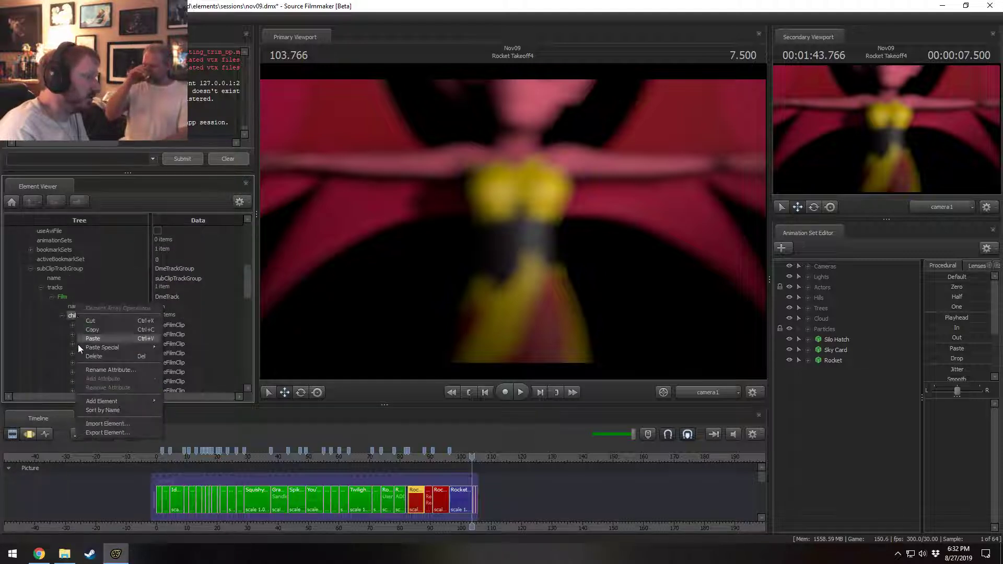
pyautogui.moveTo(107, 348)
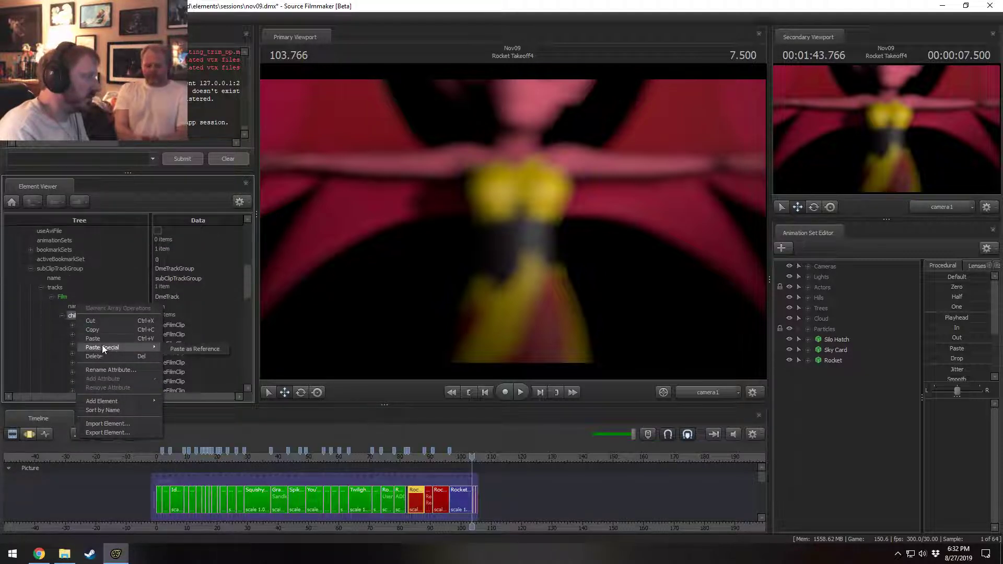
pyautogui.click(96, 338)
# - Copy the pasted shot1 clip from the timeline
pyautogui.click(235, 497)
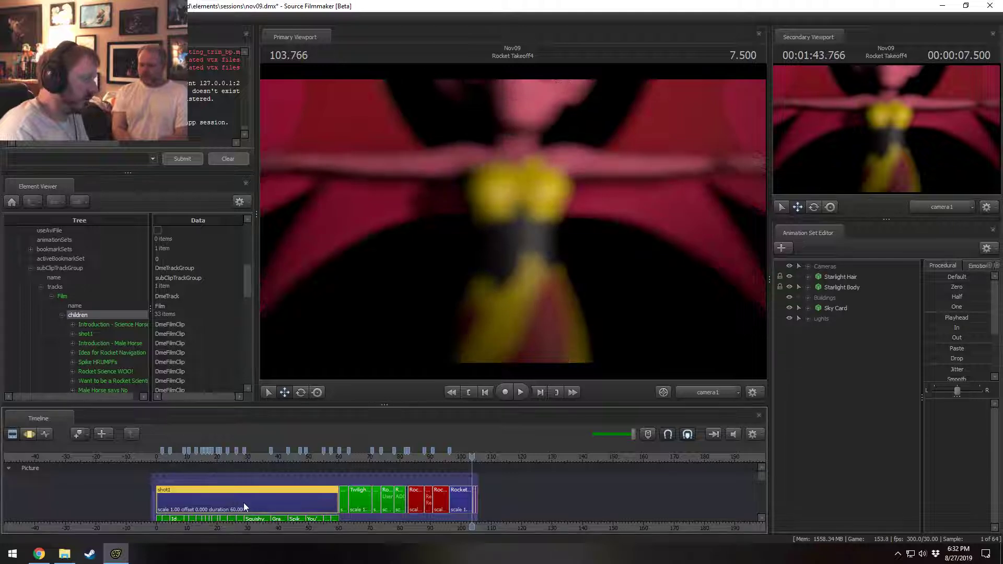
pyautogui.rightClick(255, 493)
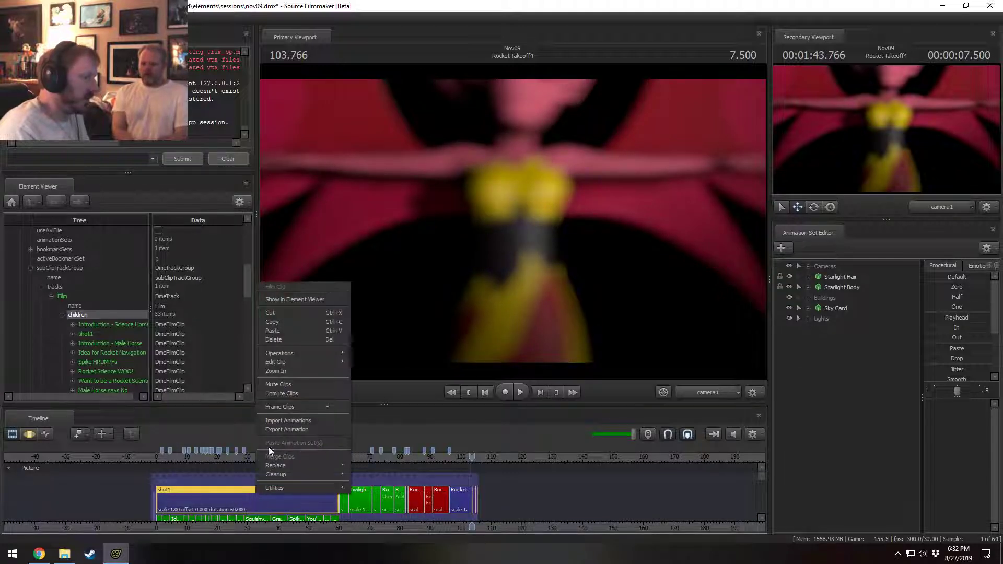
pyautogui.click(283, 324)
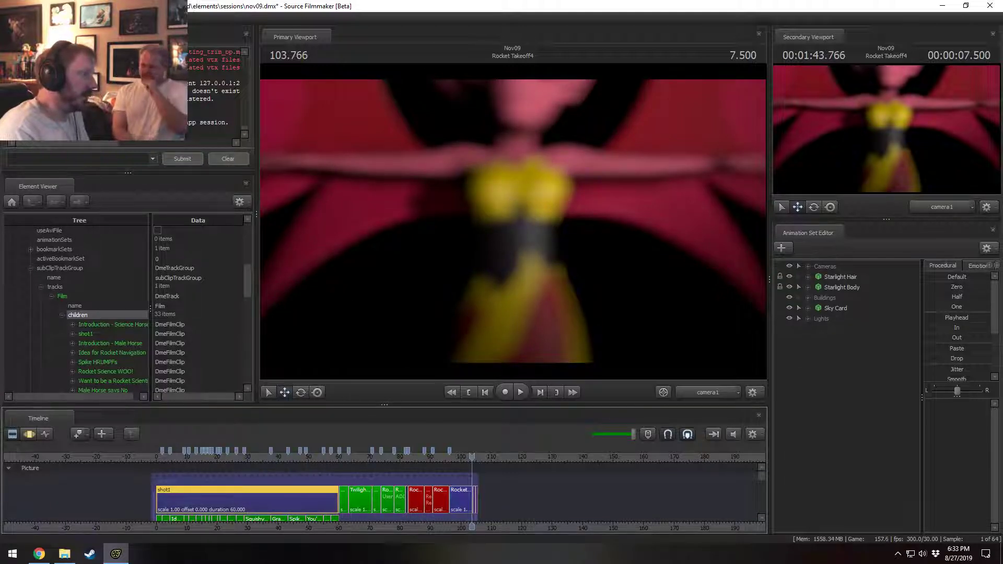
# - Reopen the nov09.dmx session from the sessions folder, discarding the unsaved changes
pyautogui.write('Quit')
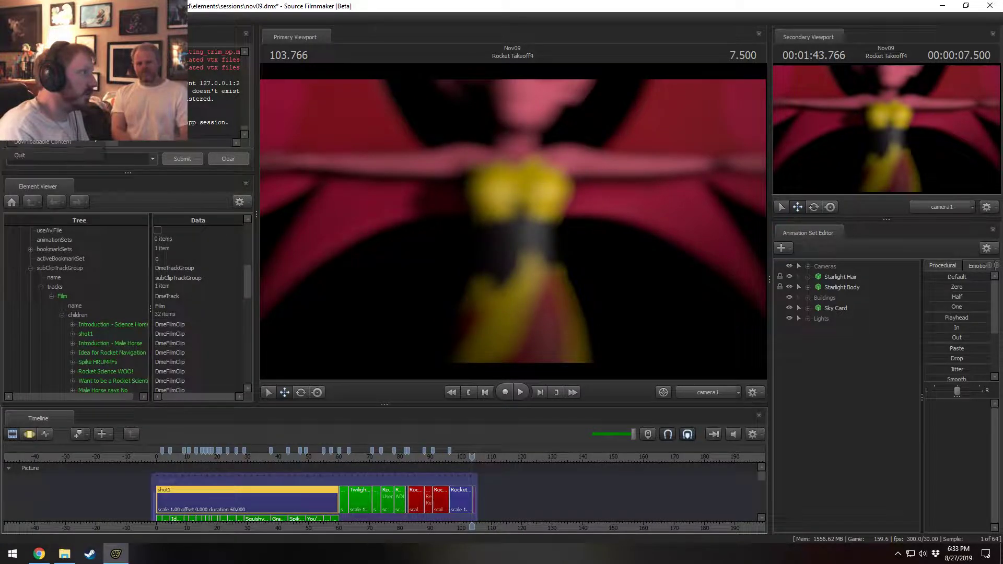
pyautogui.press('Return')
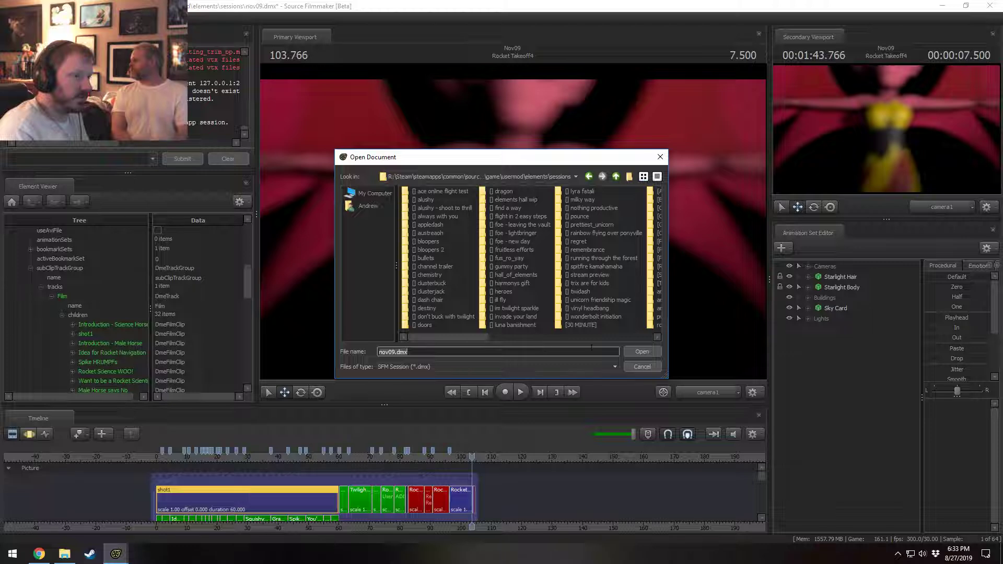
pyautogui.click(639, 352)
pyautogui.click(500, 284)
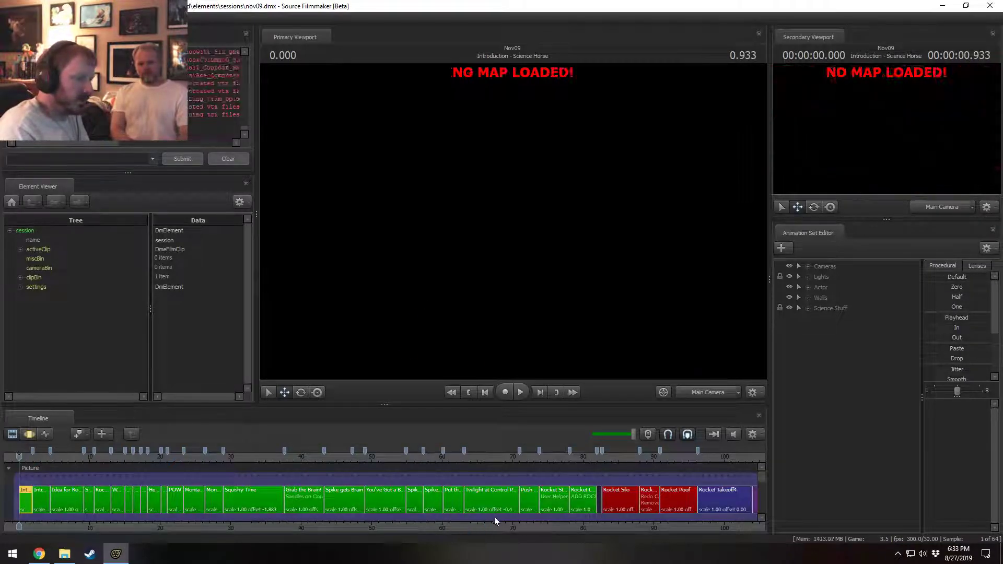
# - Try to paste the copied shot1 clip into the reopened timeline at the Rocket Poof clip
pyautogui.scroll(-2, 612, 493)
pyautogui.click(574, 507)
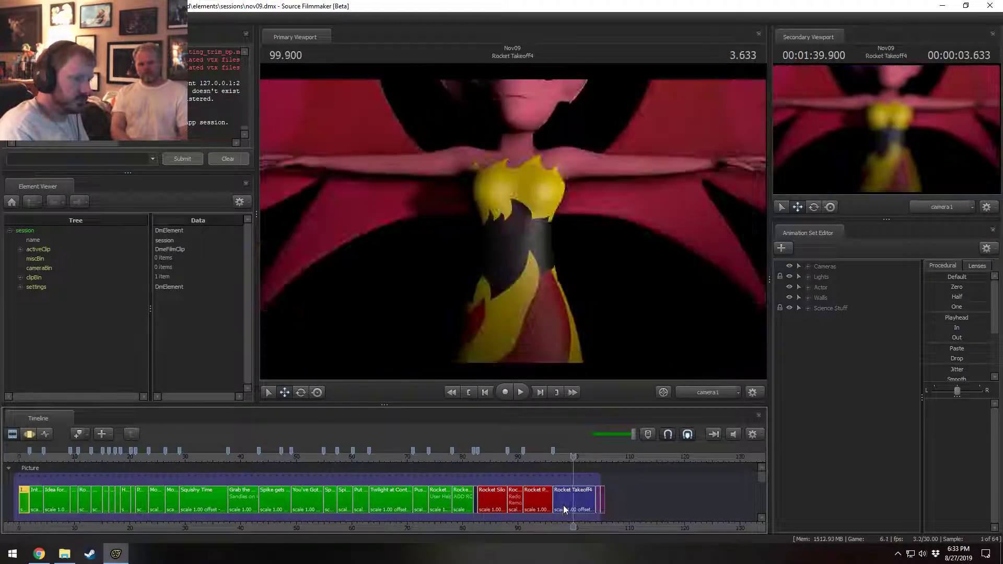
pyautogui.click(538, 505)
pyautogui.rightClick(538, 504)
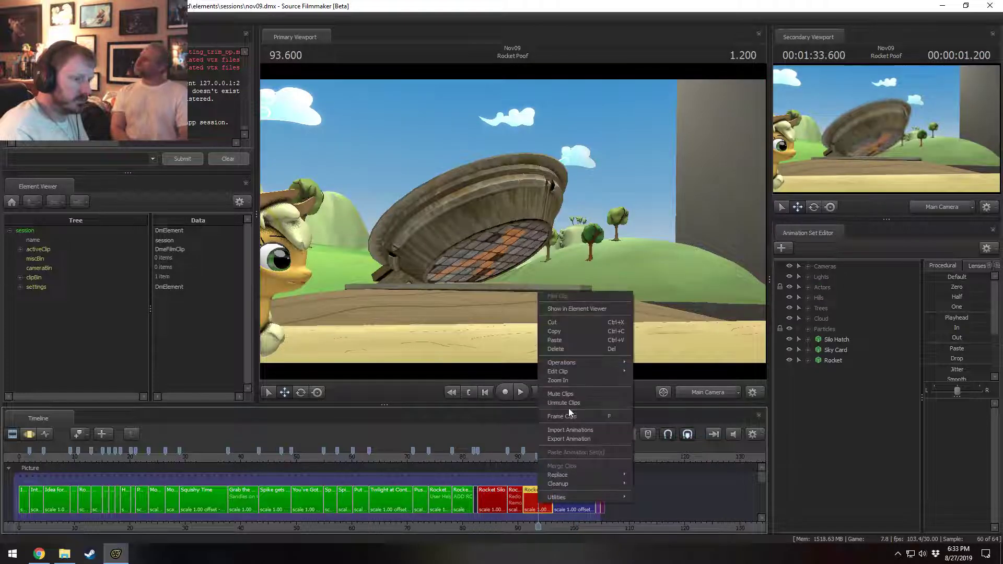
pyautogui.click(562, 339)
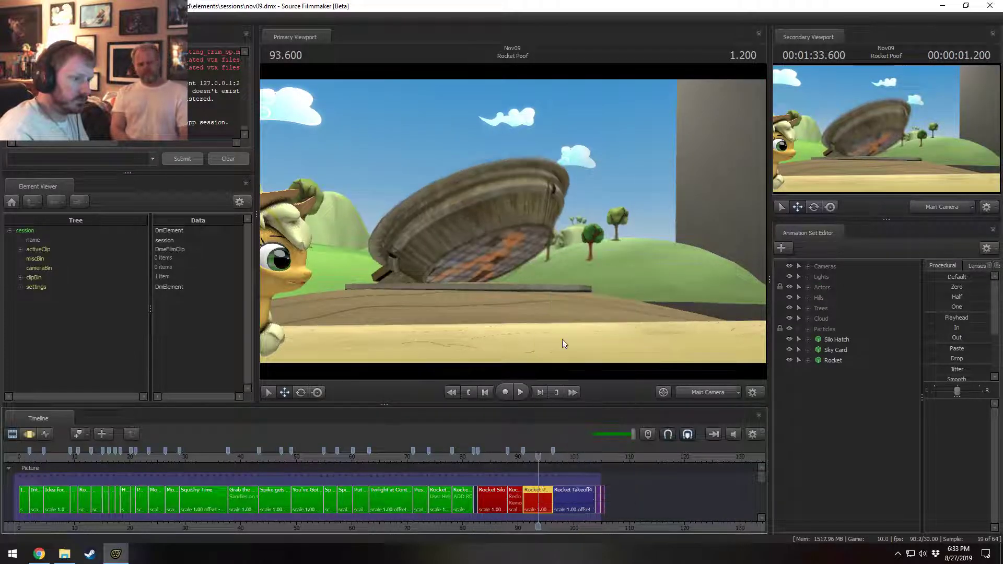
pyautogui.moveTo(560, 528); pyautogui.dragTo(453, 512, button='middle')
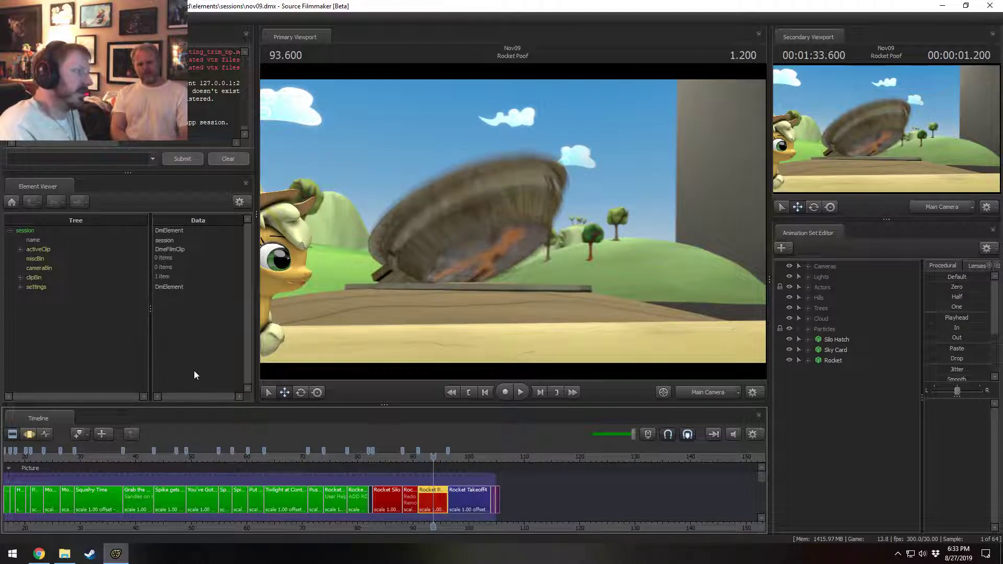
# - Enlarge the timeline to show the sound tracks and lock the Dialog, Music and Ambient tracks
pyautogui.scroll(-5, 506, 495)
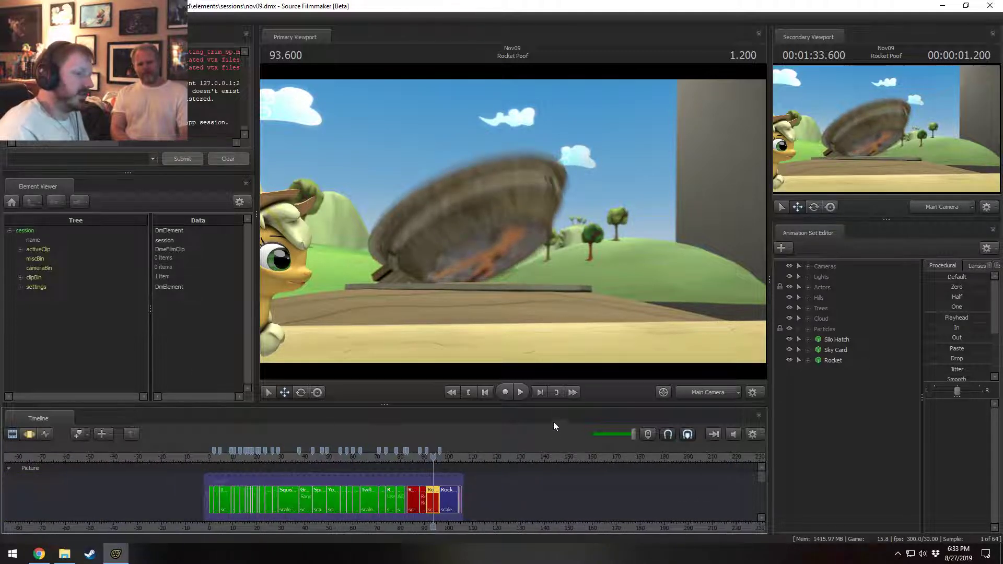
pyautogui.moveTo(557, 406); pyautogui.dragTo(555, 311)
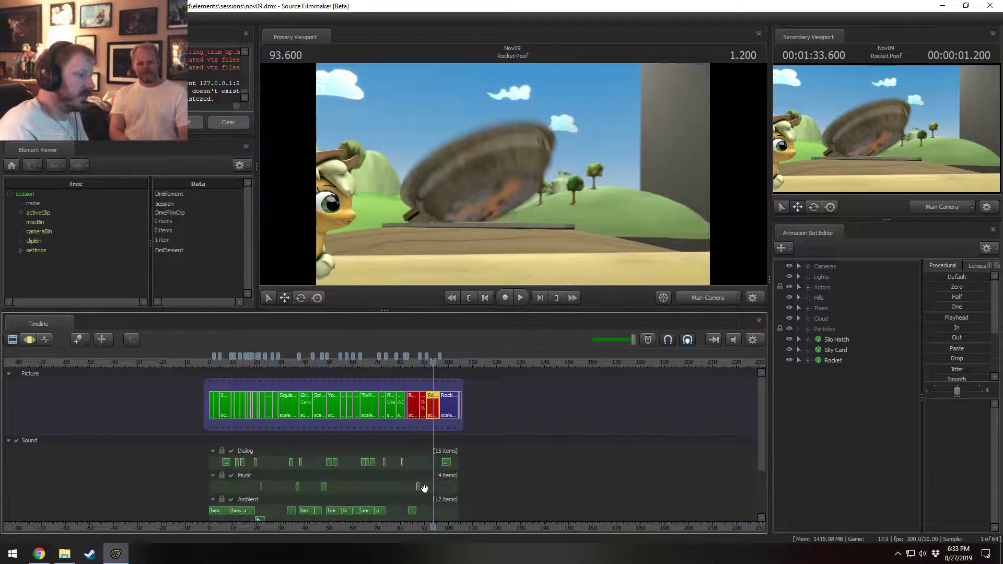
pyautogui.scroll(1, 433, 477)
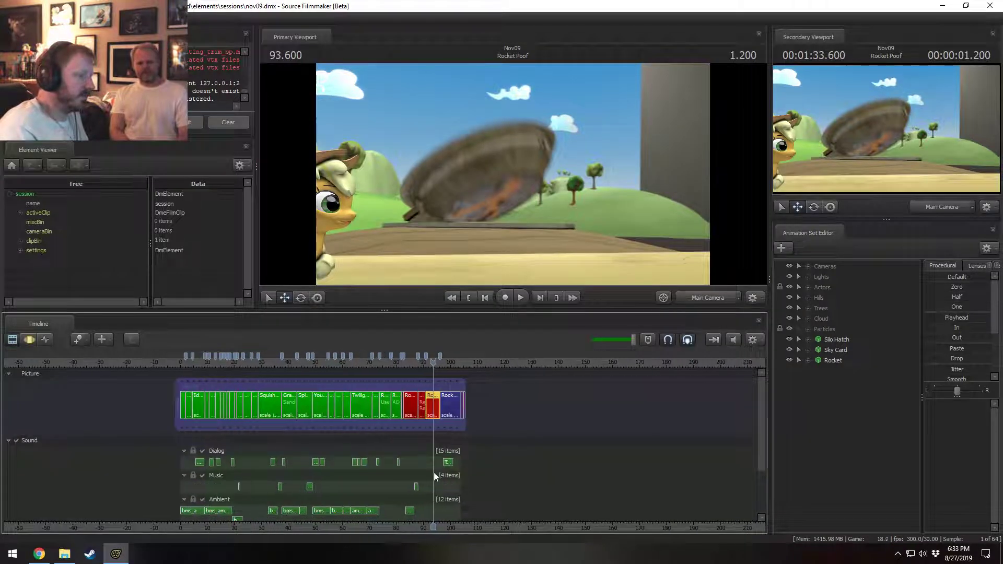
pyautogui.click(193, 451)
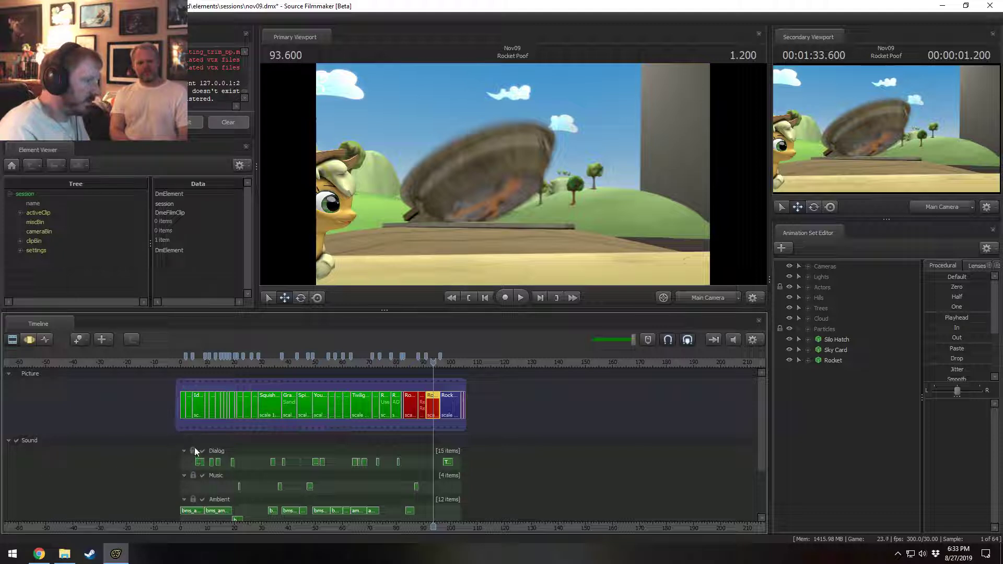
pyautogui.click(193, 477)
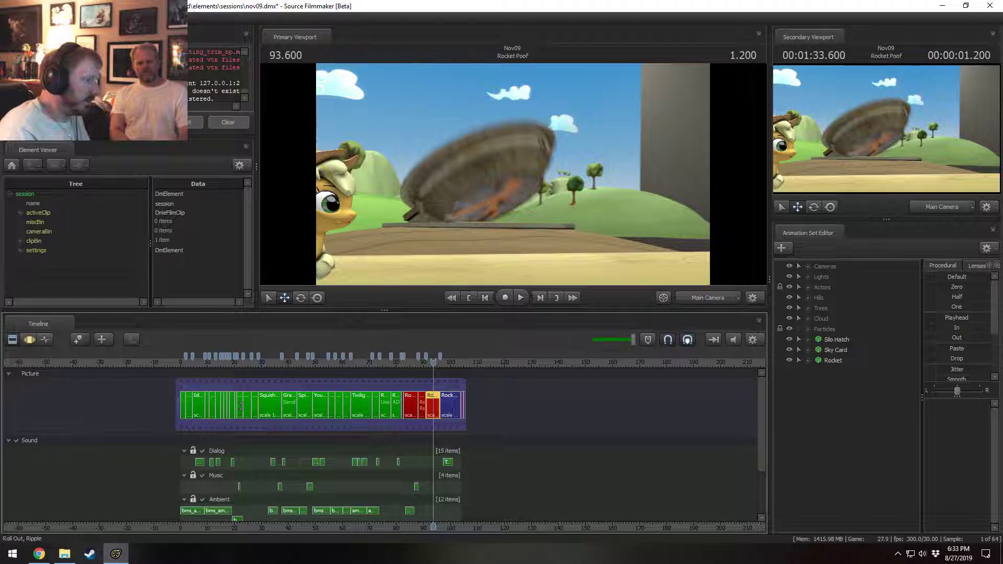
# - Try ripple-extending the POW clip with the sound tracks locked, and undo the extension
pyautogui.moveTo(241, 405); pyautogui.dragTo(276, 405)
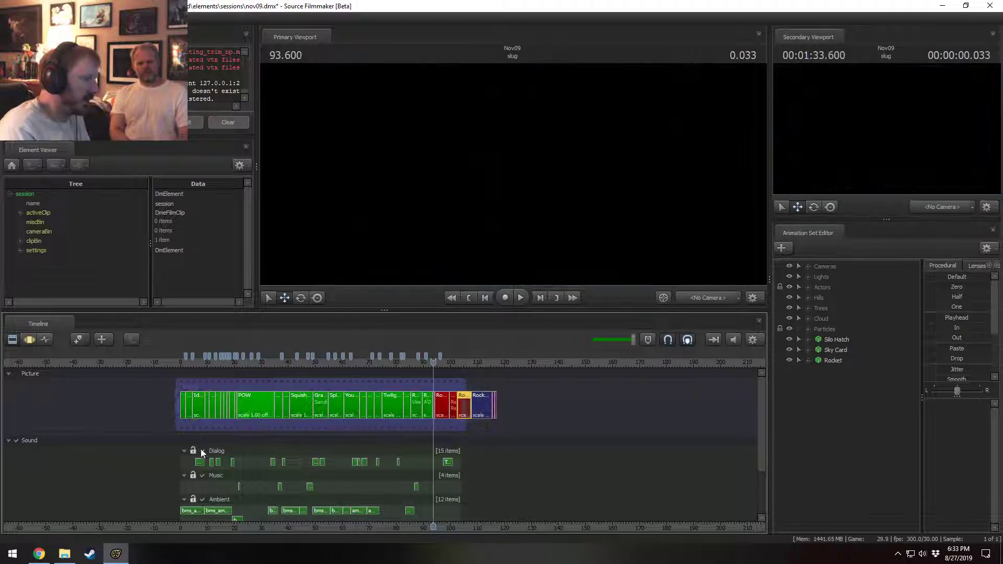
pyautogui.click(193, 450)
pyautogui.hotkey('ctrl', 'z')
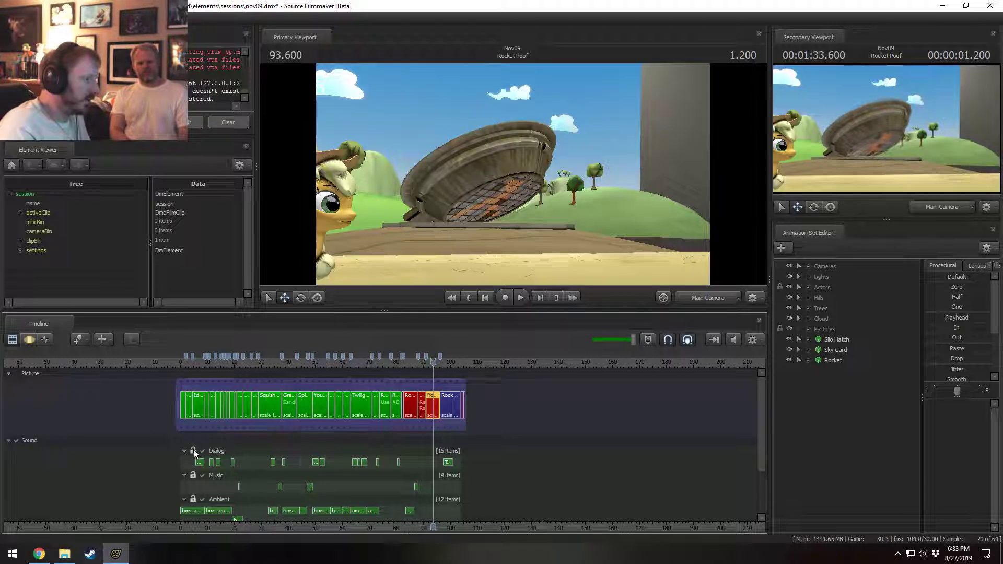
# - Try ripple-extending the short clip shortly before Squishy Time with the Dialog track unlocked, and undo the extension
pyautogui.click(247, 412)
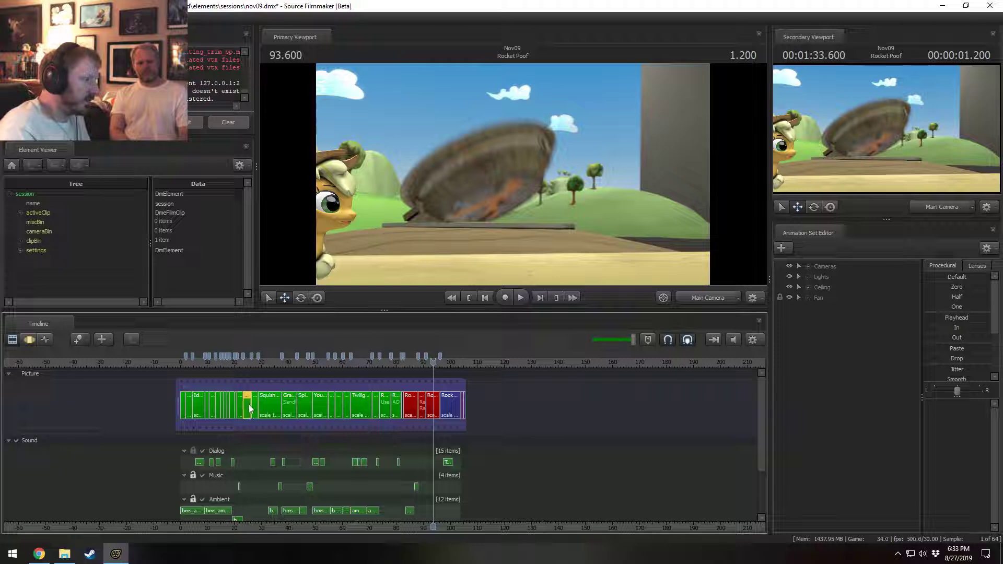
pyautogui.scroll(1, 251, 410)
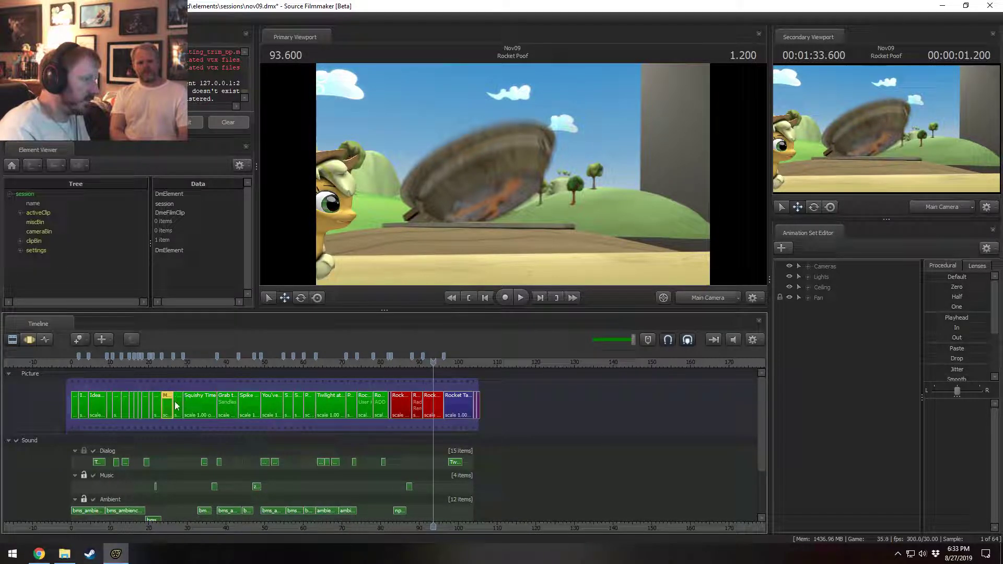
pyautogui.moveTo(174, 402); pyautogui.dragTo(191, 404)
pyautogui.hotkey('ctrl', 'z')
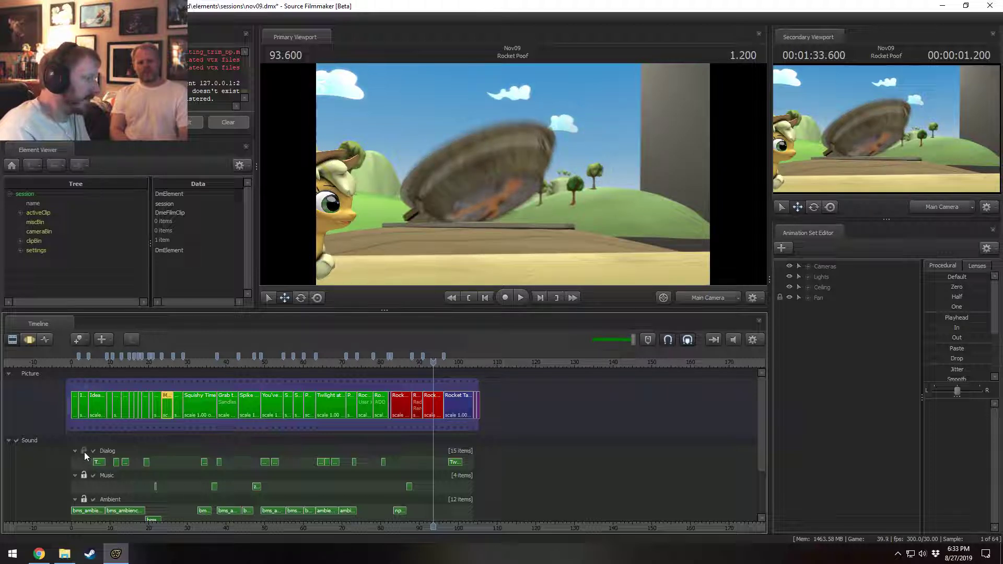
# - Relock the Dialog track and lock the Sound Effects and overlay Effects tracks
pyautogui.scroll(-2, 123, 479)
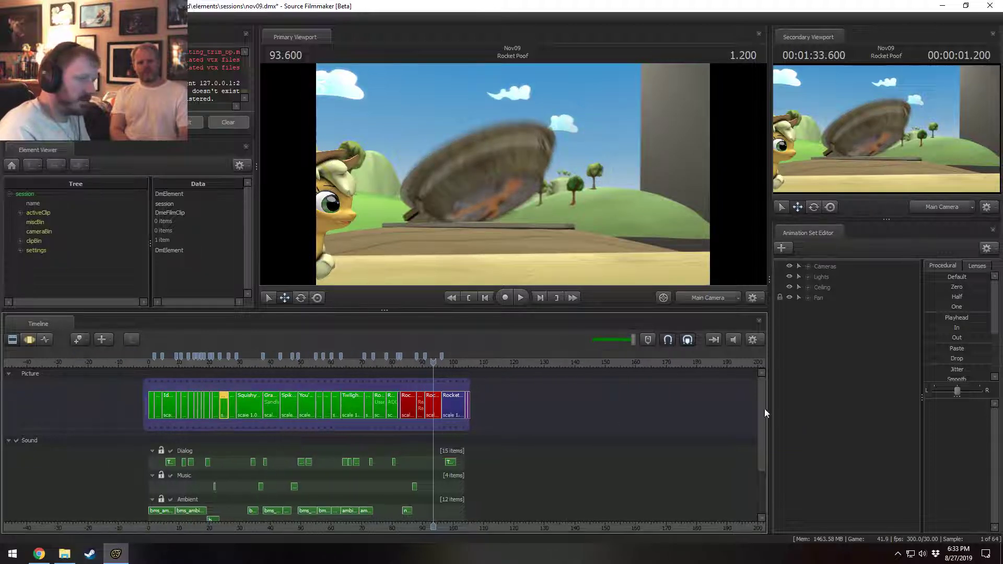
pyautogui.moveTo(763, 413); pyautogui.dragTo(768, 466)
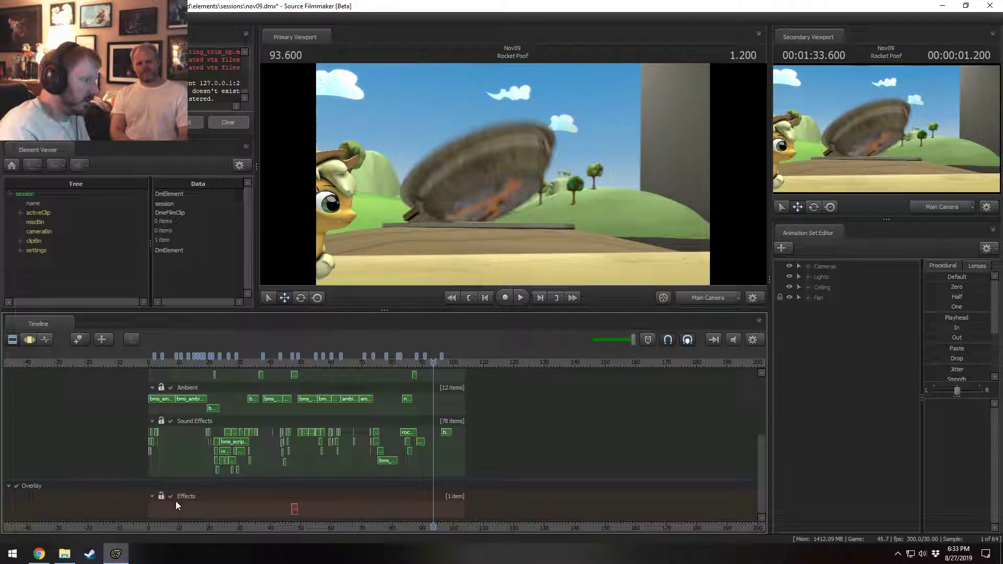
pyautogui.moveTo(765, 485); pyautogui.dragTo(766, 410)
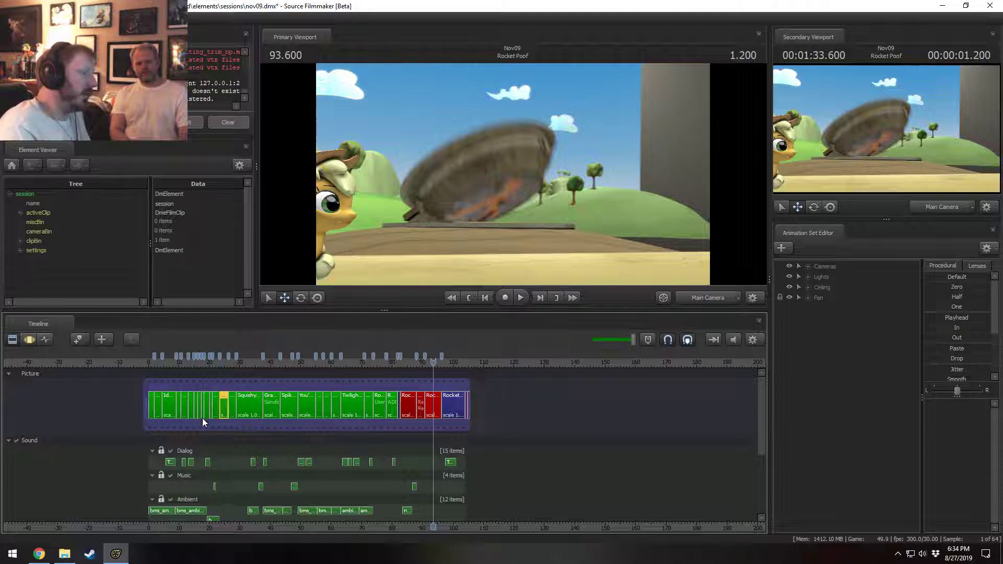
# - Import the badfanfic_overreaction session as an element into the current session's miscBin
pyautogui.click(19, 241)
pyautogui.click(20, 259)
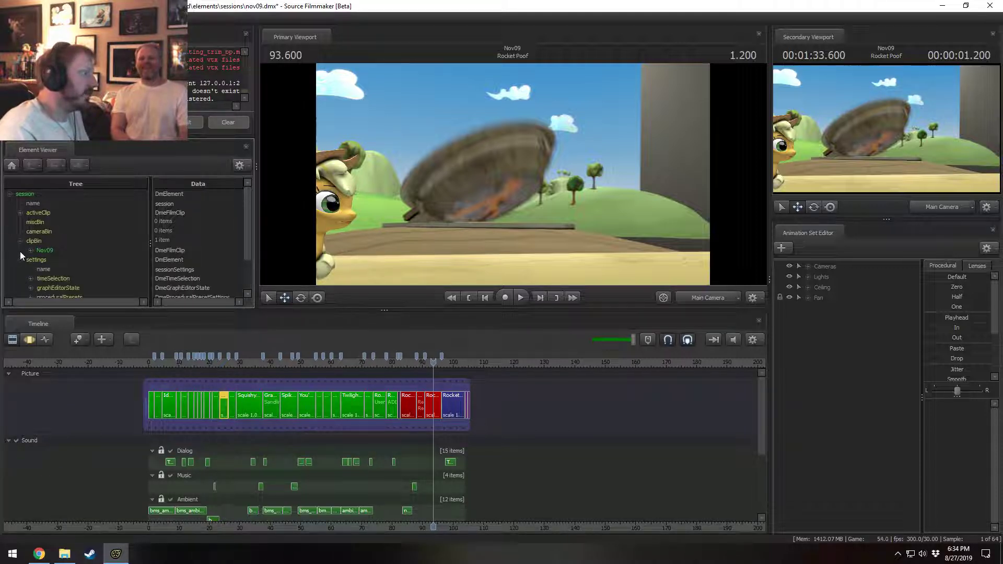
pyautogui.click(20, 259)
pyautogui.click(20, 241)
pyautogui.rightClick(30, 223)
pyautogui.moveTo(52, 255)
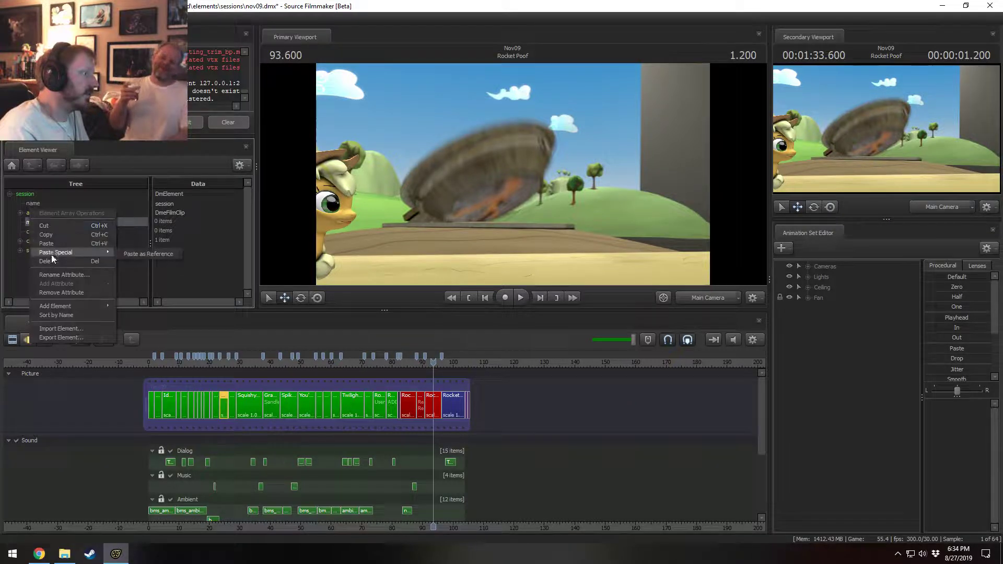
pyautogui.click(51, 326)
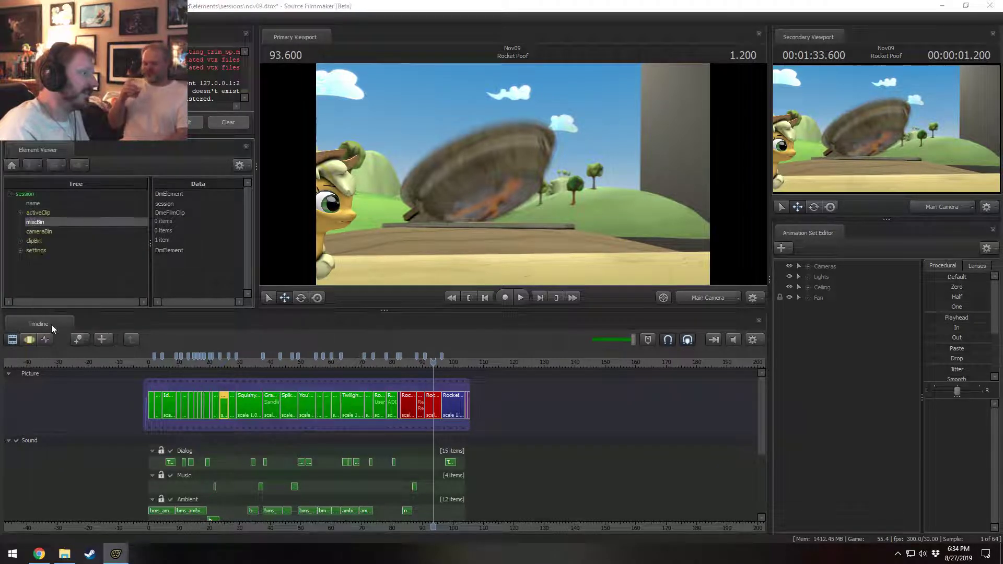
pyautogui.doubleClick(572, 299)
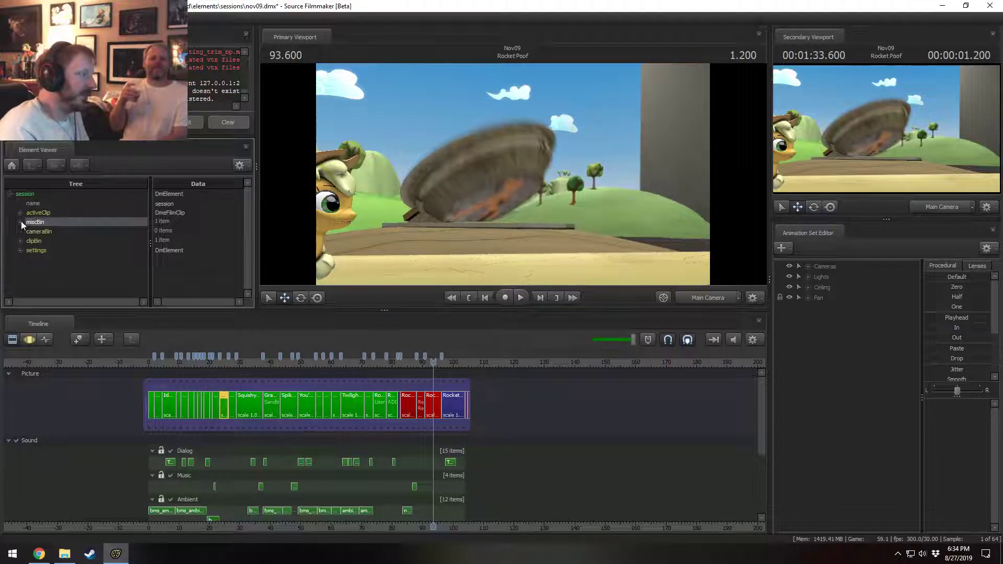
# - Copy the shot1 element from the Film track's children in the active clip of the session imported into miscBin
pyautogui.click(20, 222)
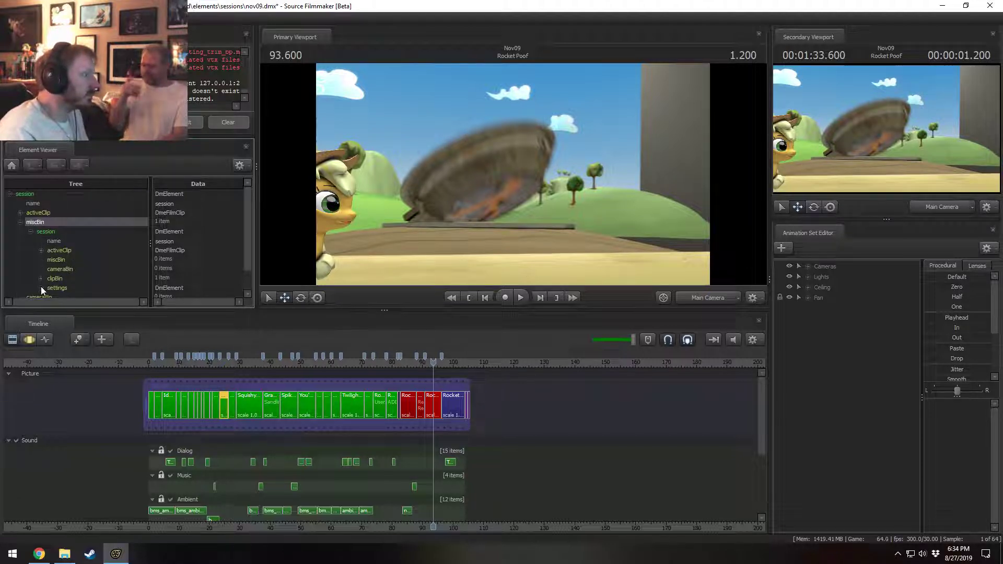
pyautogui.scroll(-1, 41, 263)
pyautogui.click(42, 229)
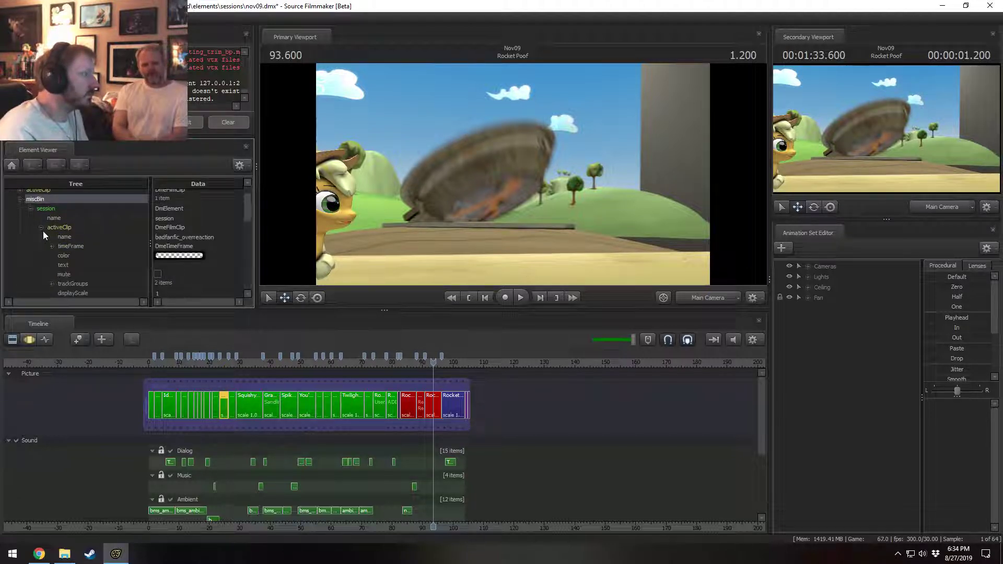
pyautogui.scroll(-5, 50, 250)
pyautogui.click(52, 257)
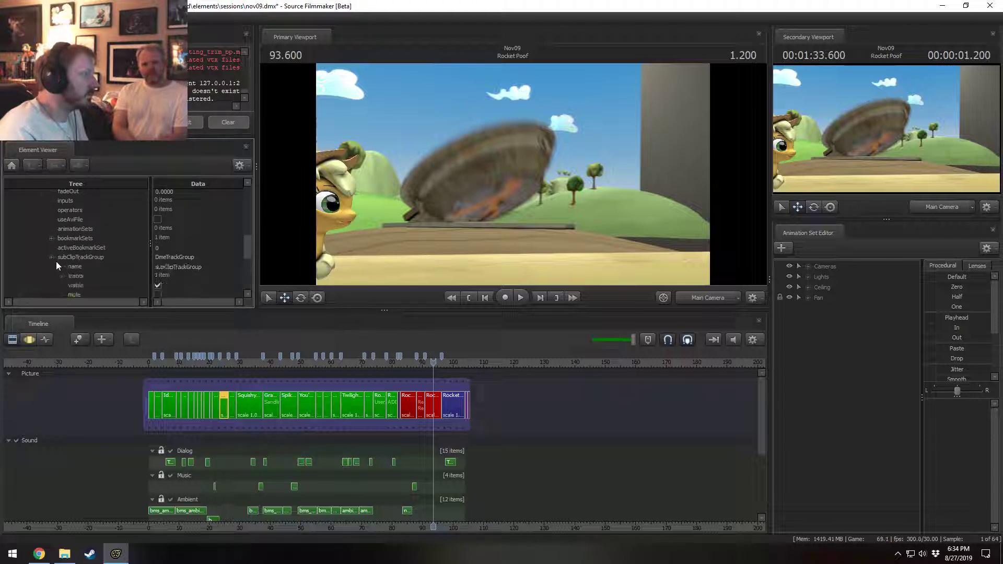
pyautogui.scroll(-2, 62, 273)
pyautogui.click(72, 233)
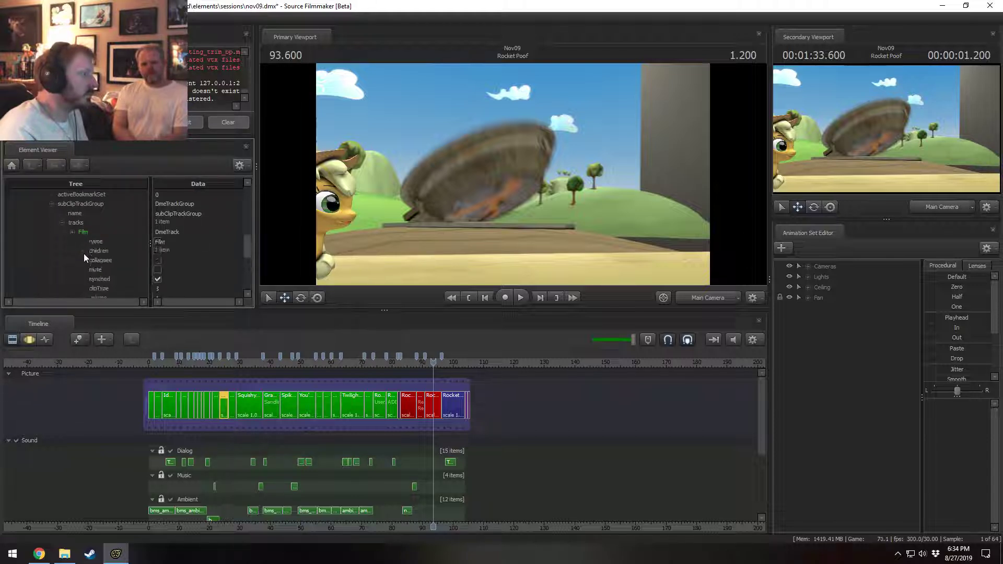
pyautogui.click(83, 251)
pyautogui.scroll(-1, 83, 255)
pyautogui.click(94, 234)
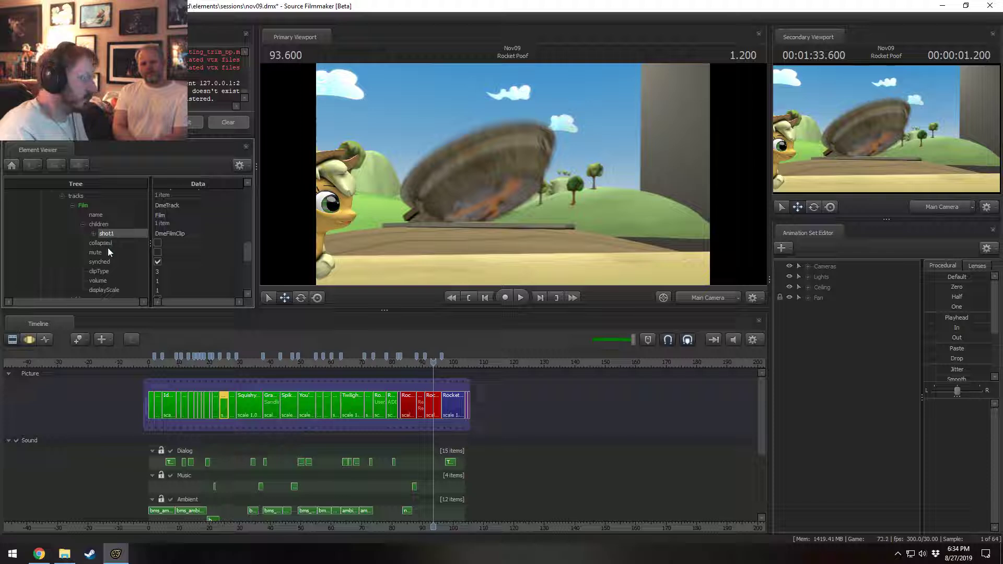
pyautogui.scroll(-3, 48, 253)
pyautogui.scroll(5, 48, 253)
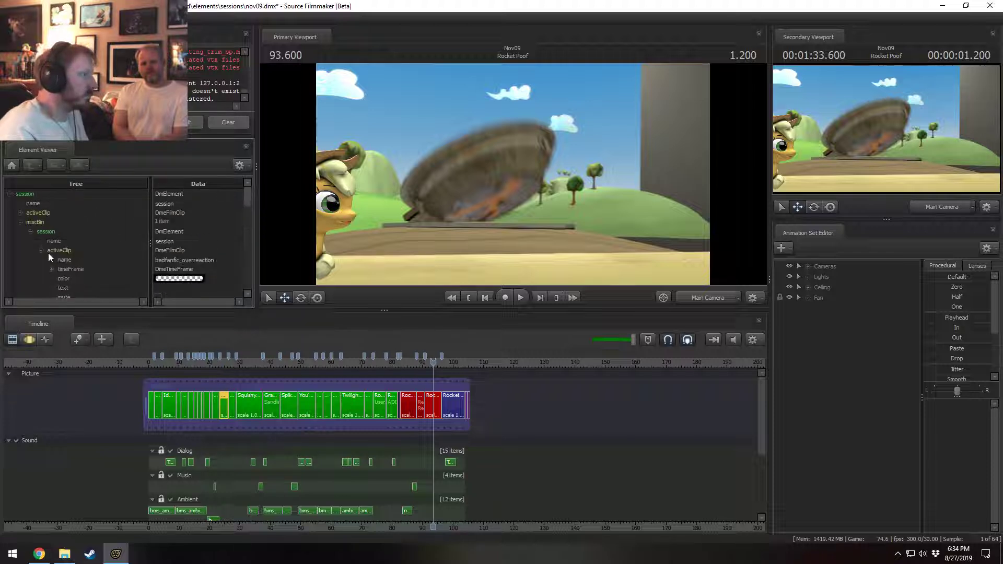
# - Paste the copied shot1 into the Film track's children under subClipTrackGroup of the active Nov09 clip
pyautogui.click(22, 221)
pyautogui.click(21, 213)
pyautogui.scroll(-5, 32, 268)
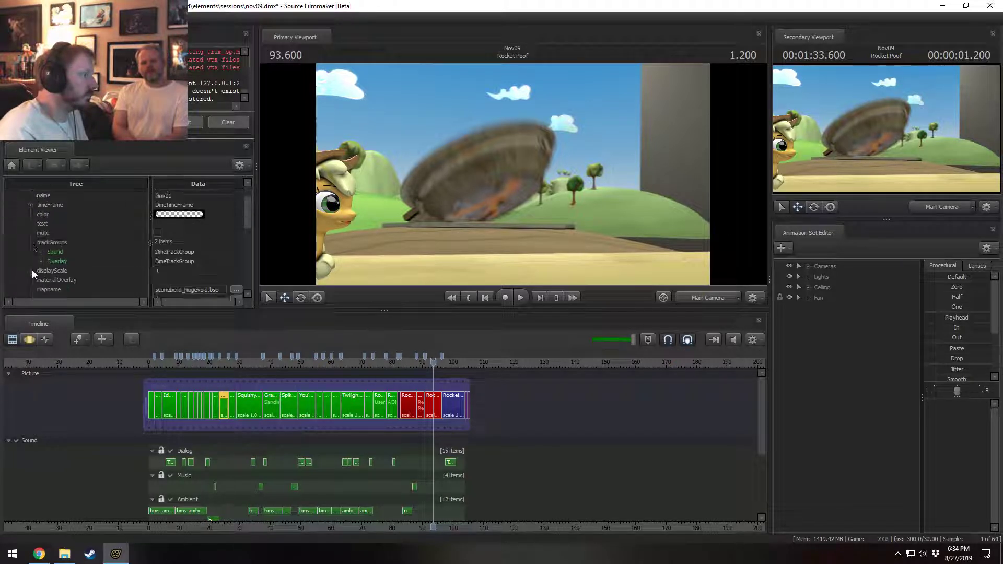
pyautogui.click(35, 224)
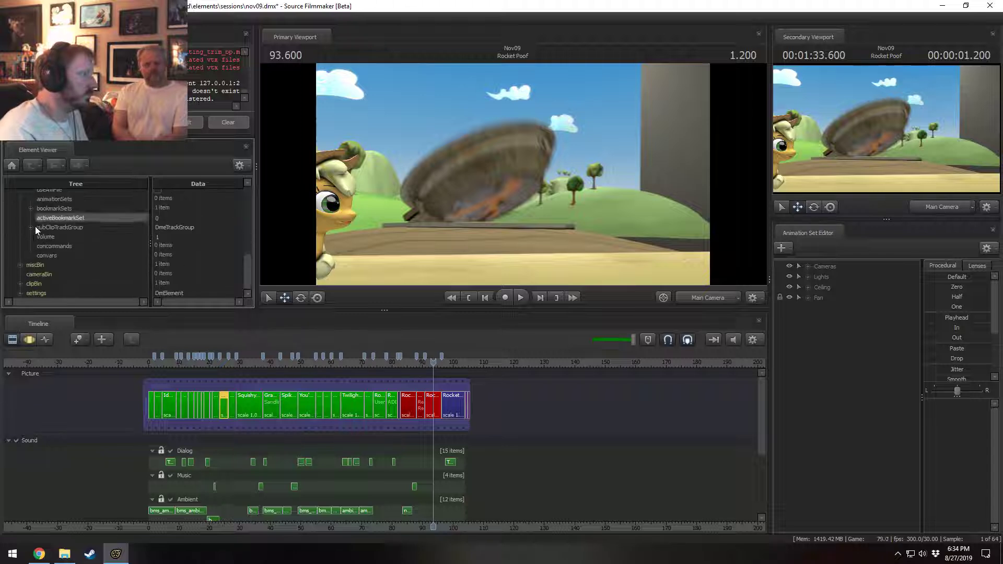
pyautogui.click(31, 227)
pyautogui.click(41, 246)
pyautogui.click(51, 255)
pyautogui.scroll(-2, 47, 259)
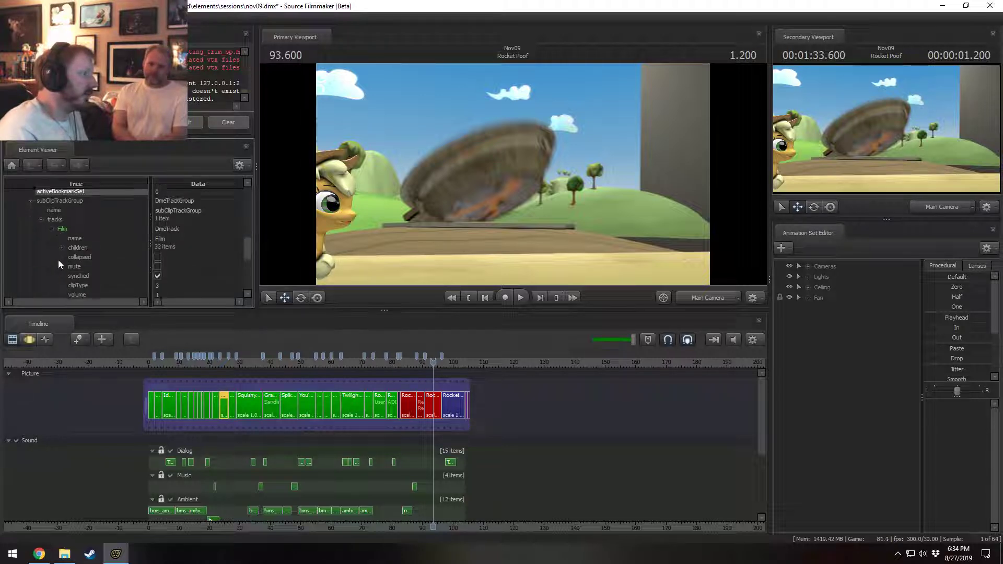
pyautogui.doubleClick(76, 222)
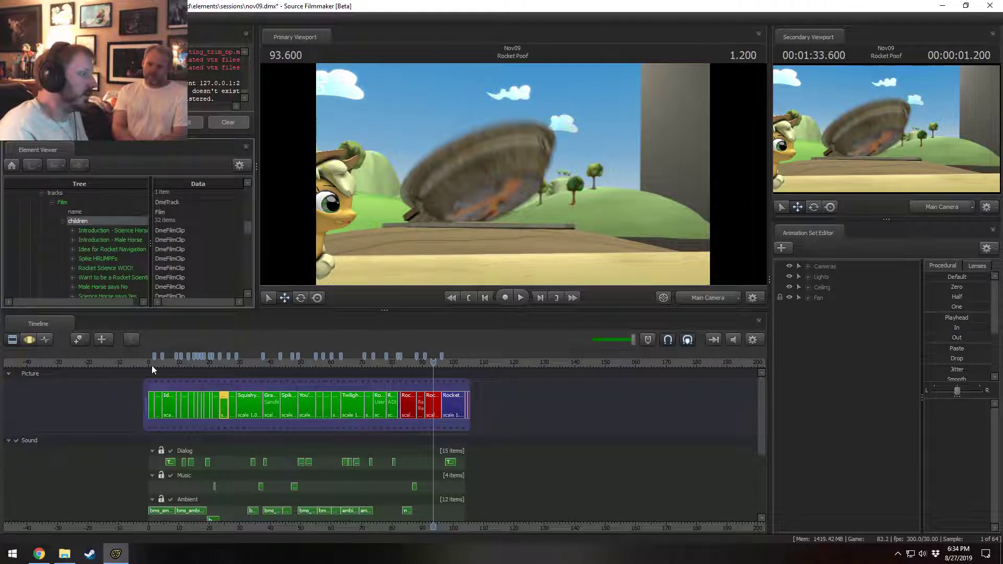
pyautogui.hotkey('ctrl', 'z')
# - Move the pasted shot1 clip along the timeline to sit between Rocket Poof and Rocket Takeoff
pyautogui.click(234, 398)
pyautogui.moveTo(284, 412); pyautogui.dragTo(437, 412)
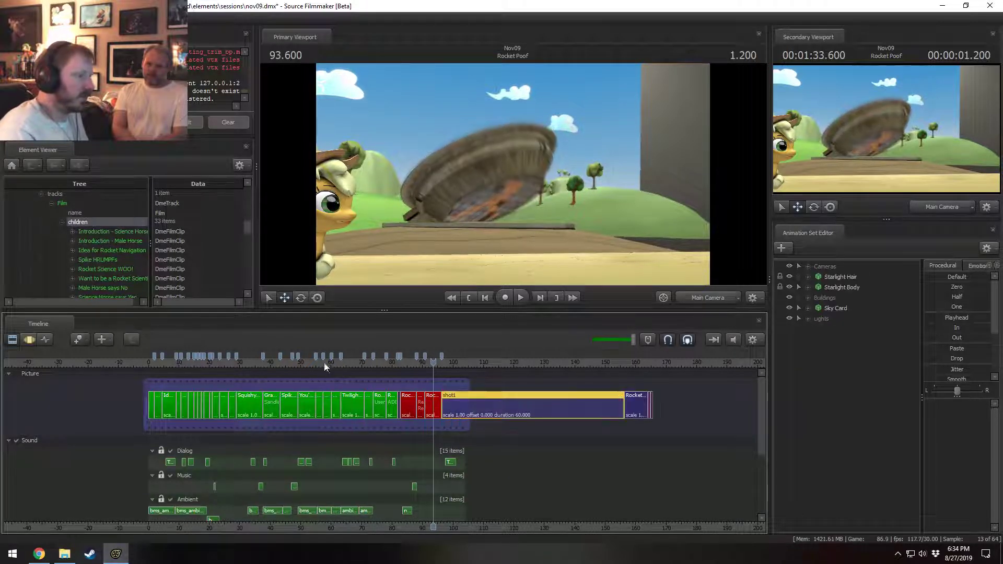
# - Remove the imported session element from miscBin
pyautogui.click(63, 221)
pyautogui.scroll(5, 53, 241)
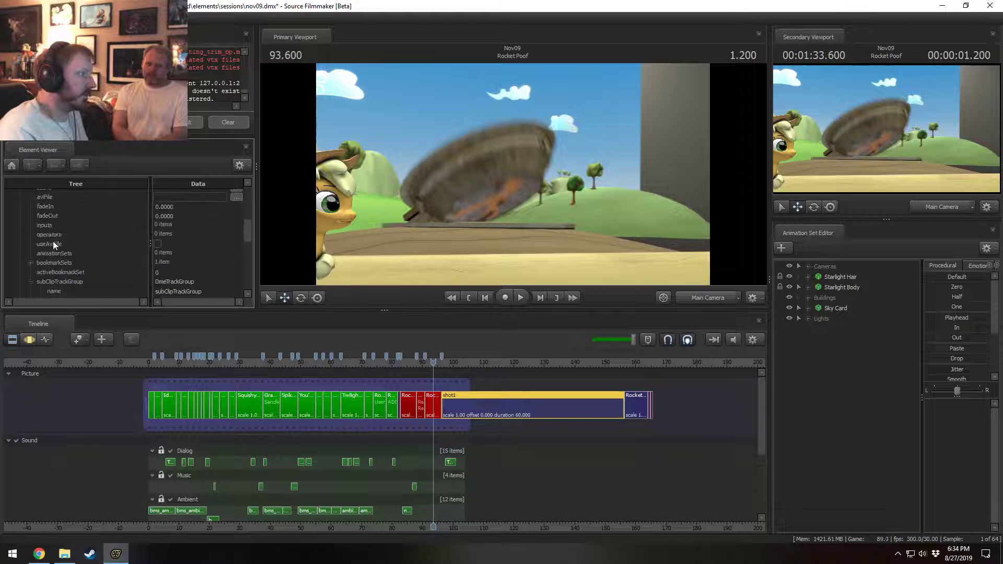
pyautogui.click(19, 212)
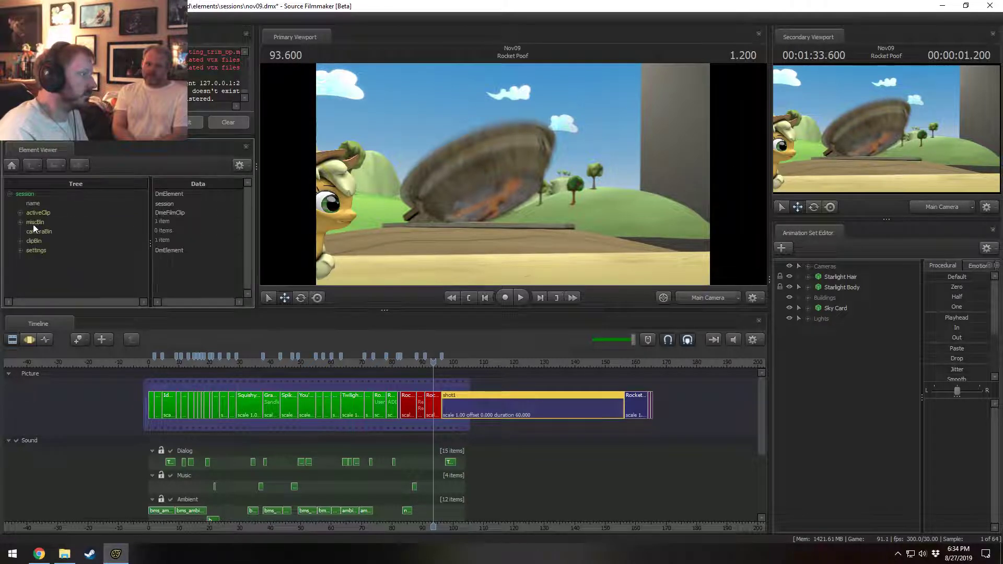
pyautogui.doubleClick(33, 223)
pyautogui.doubleClick(43, 231)
pyautogui.rightClick(43, 231)
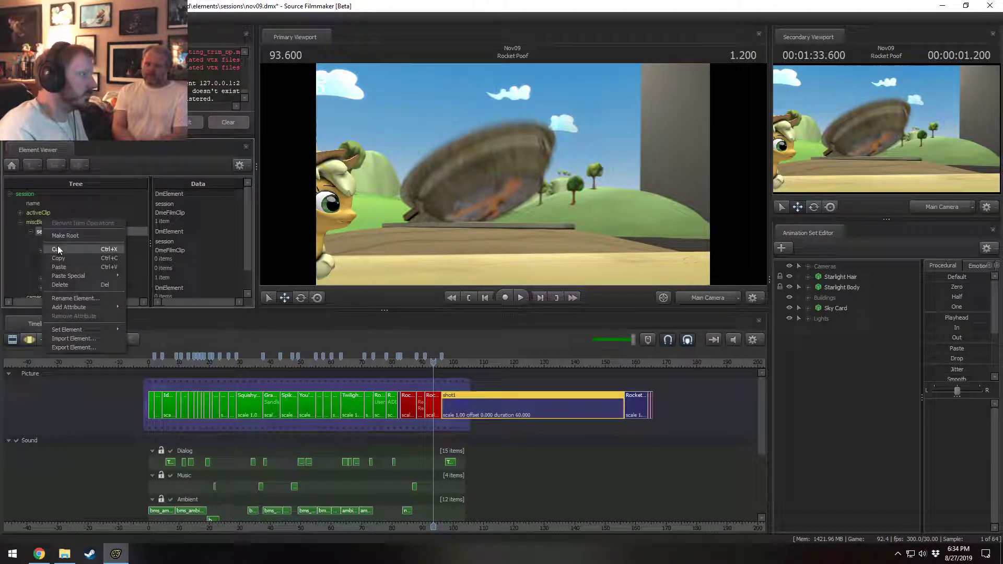
# - Delete the leftover element under miscBin in the session tree and shorten the shot1 clip to a duration of 5.467
pyautogui.click(65, 287)
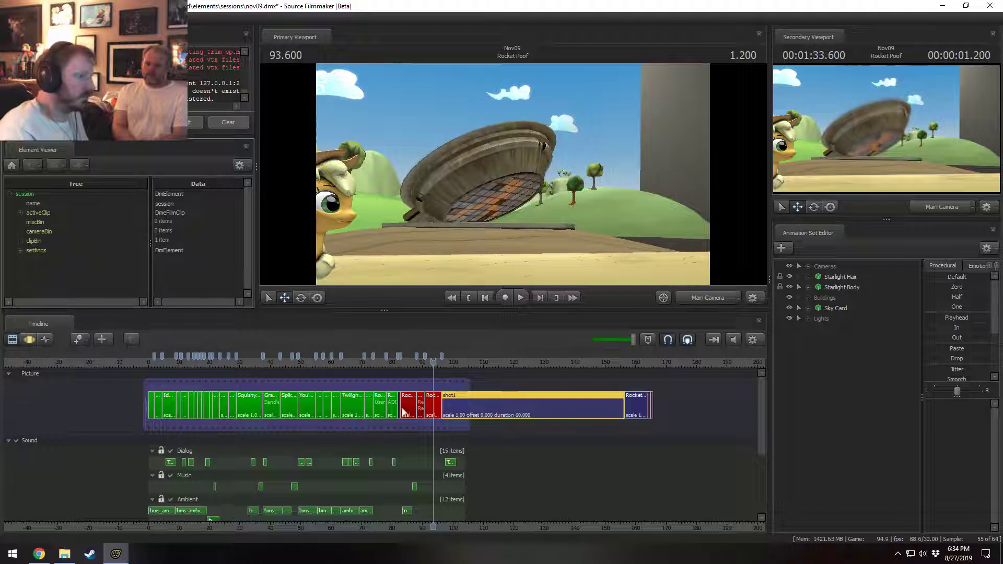
pyautogui.moveTo(619, 406); pyautogui.dragTo(453, 404)
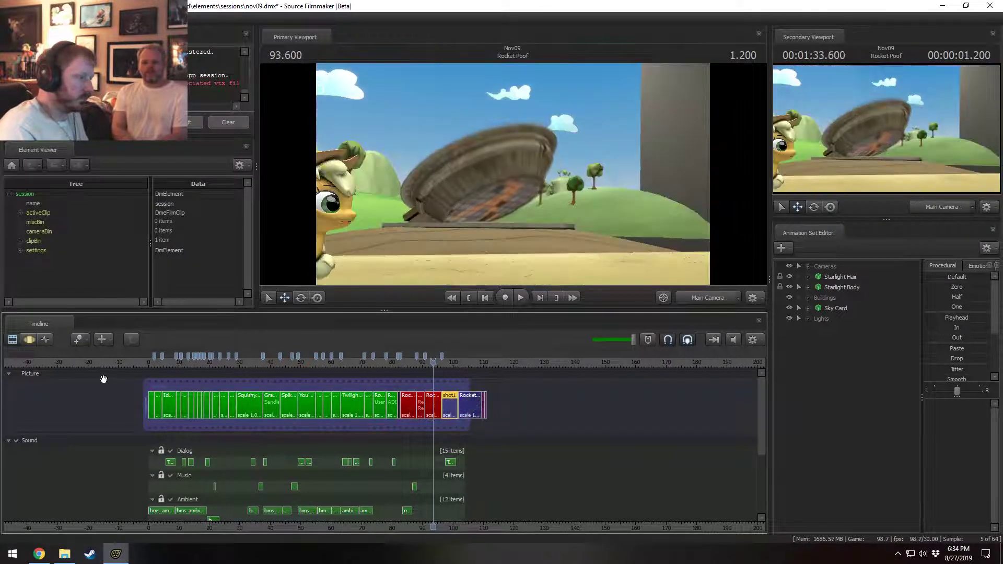
# - Play the film from near its start, skip ahead through the opening shots and stop in the Rocket Science WOO! shot
pyautogui.click(152, 362)
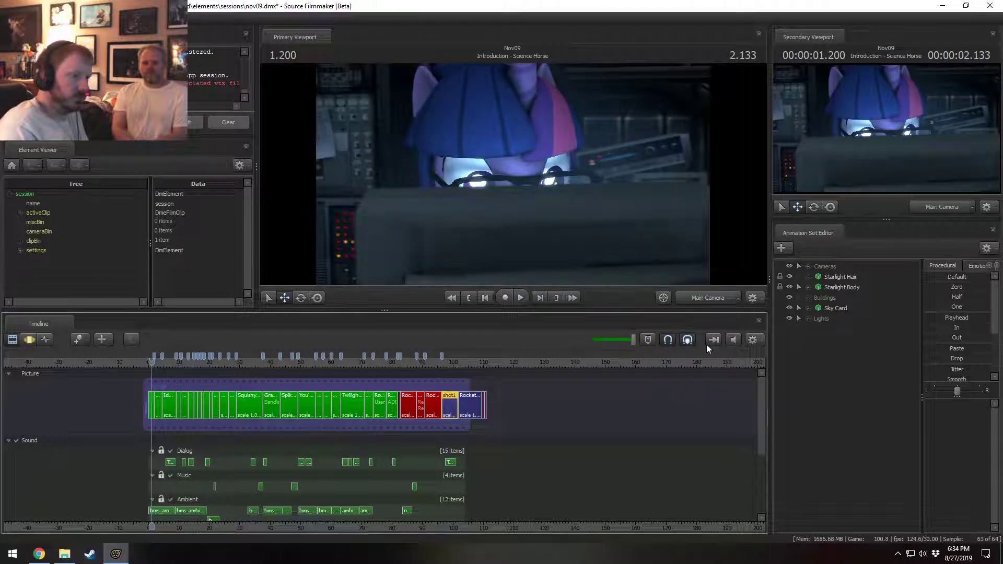
pyautogui.press('space')
pyautogui.scroll(1, 169, 369)
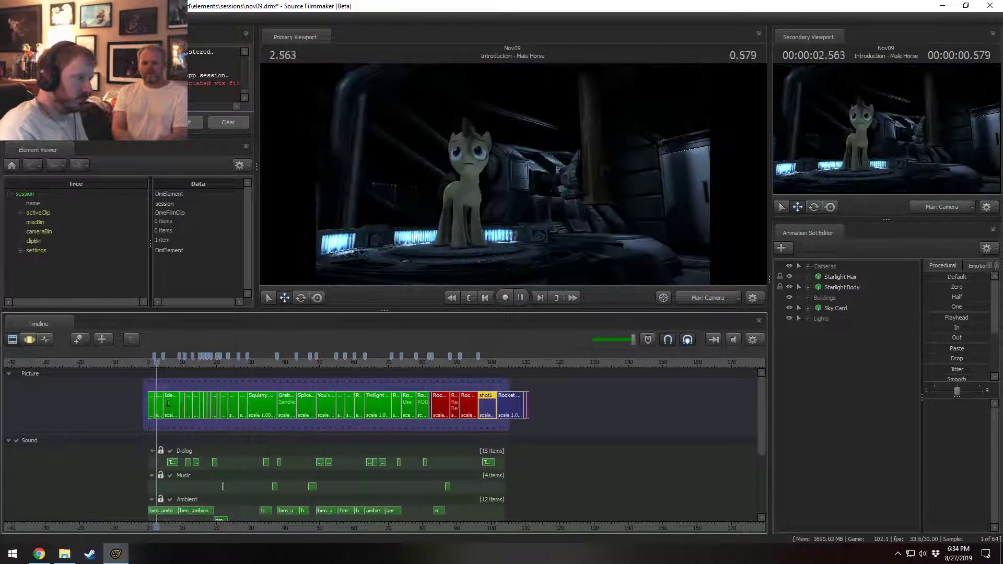
pyautogui.click(169, 369)
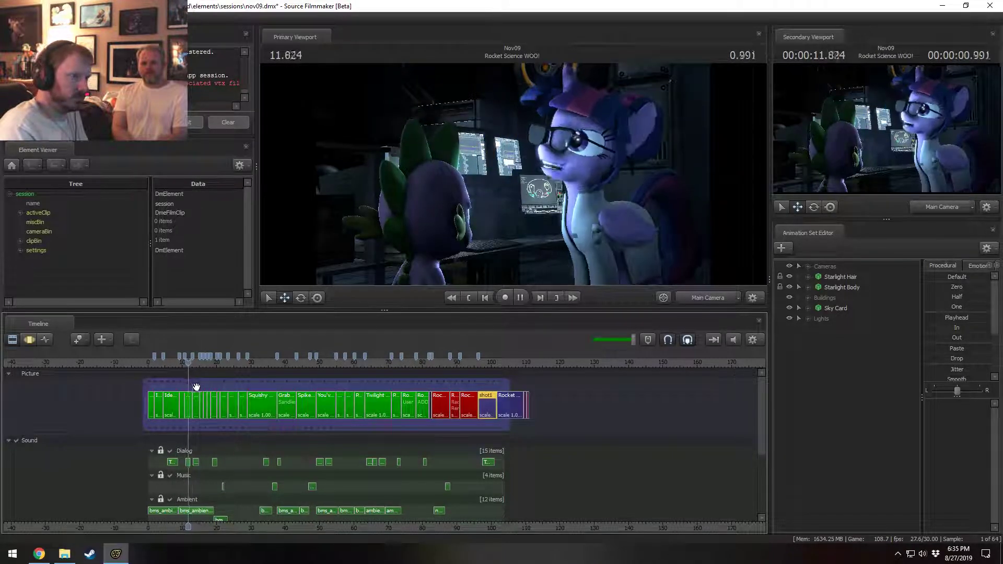
pyautogui.press('space')
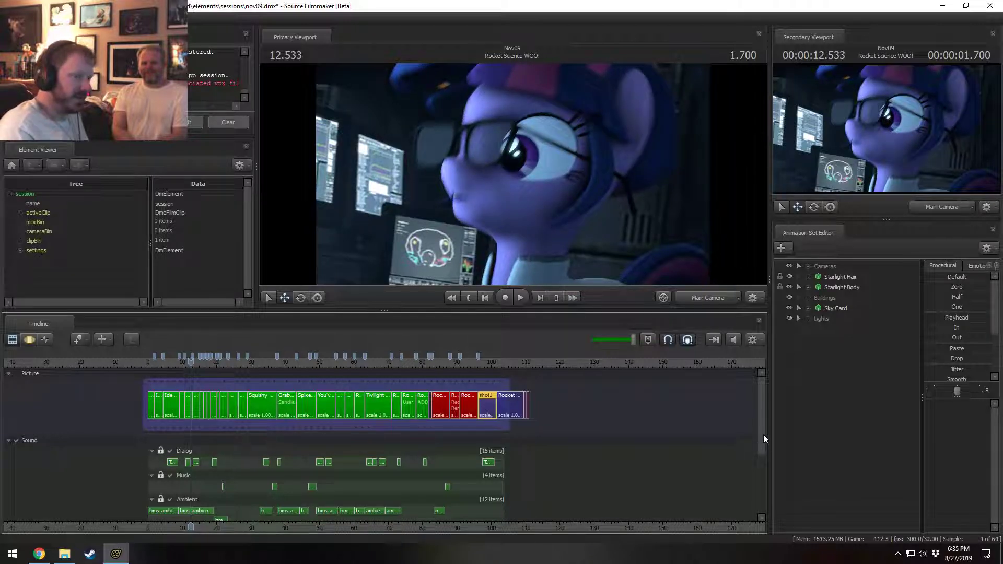
# - Collapse the timeline's Sound and Overlay groups and enlarge the viewport area above the timeline
pyautogui.moveTo(763, 434); pyautogui.dragTo(762, 460)
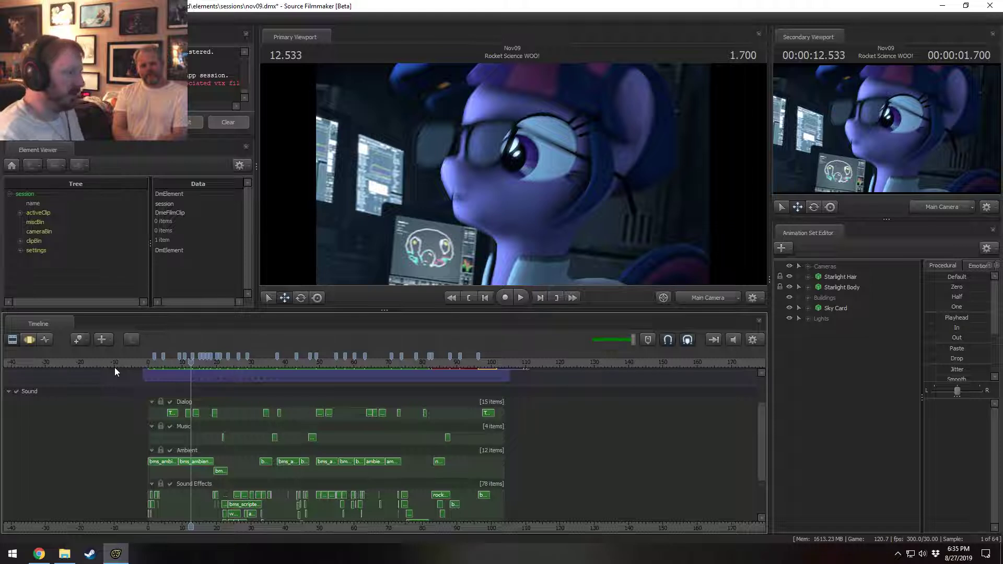
pyautogui.scroll(2, 750, 446)
pyautogui.scroll(2, 764, 437)
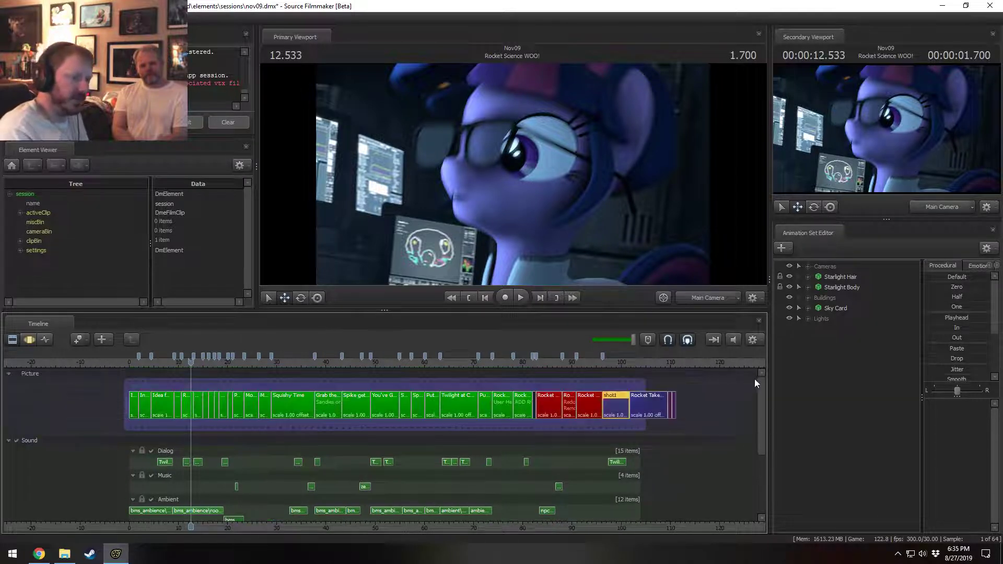
pyautogui.click(133, 451)
pyautogui.click(133, 463)
pyautogui.click(133, 475)
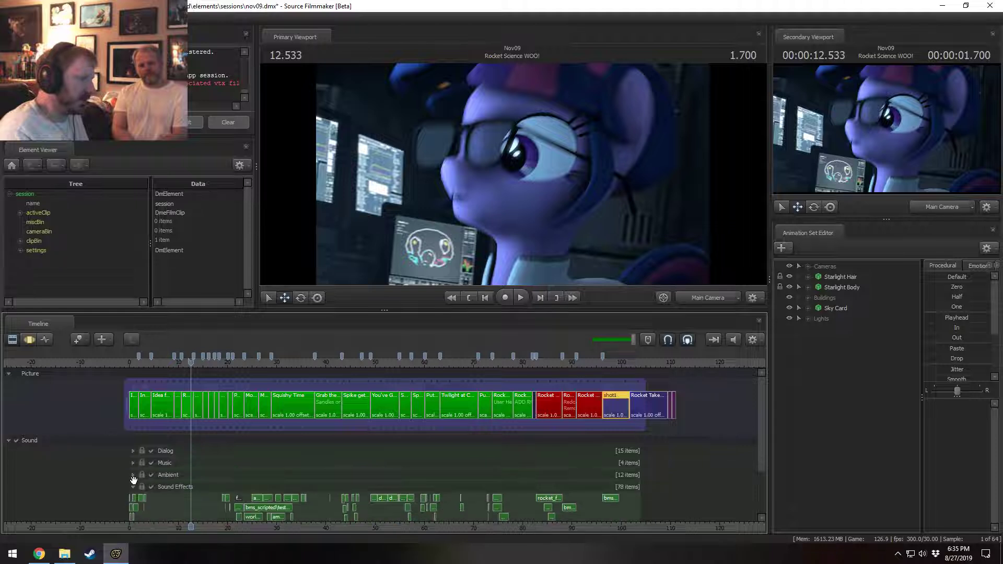
pyautogui.click(133, 485)
pyautogui.click(134, 485)
pyautogui.click(133, 475)
pyautogui.click(133, 462)
pyautogui.click(133, 451)
pyautogui.click(8, 441)
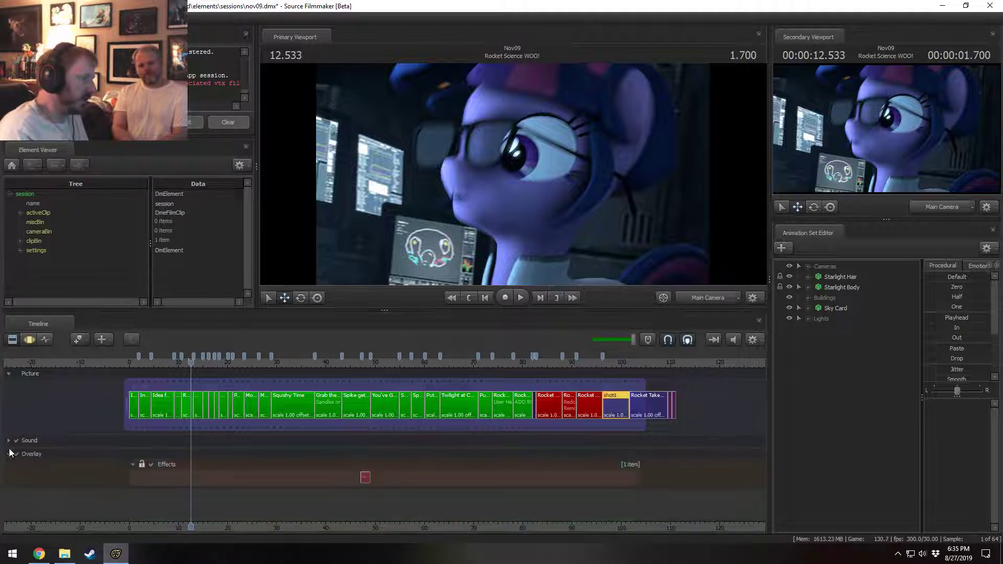
pyautogui.scroll(3, 482, 462)
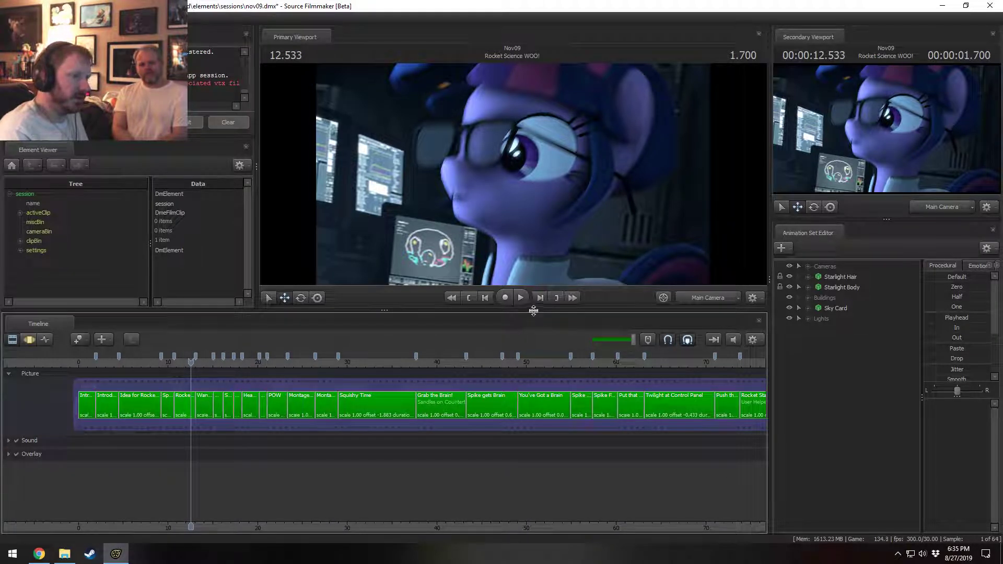
pyautogui.moveTo(533, 313); pyautogui.dragTo(542, 385)
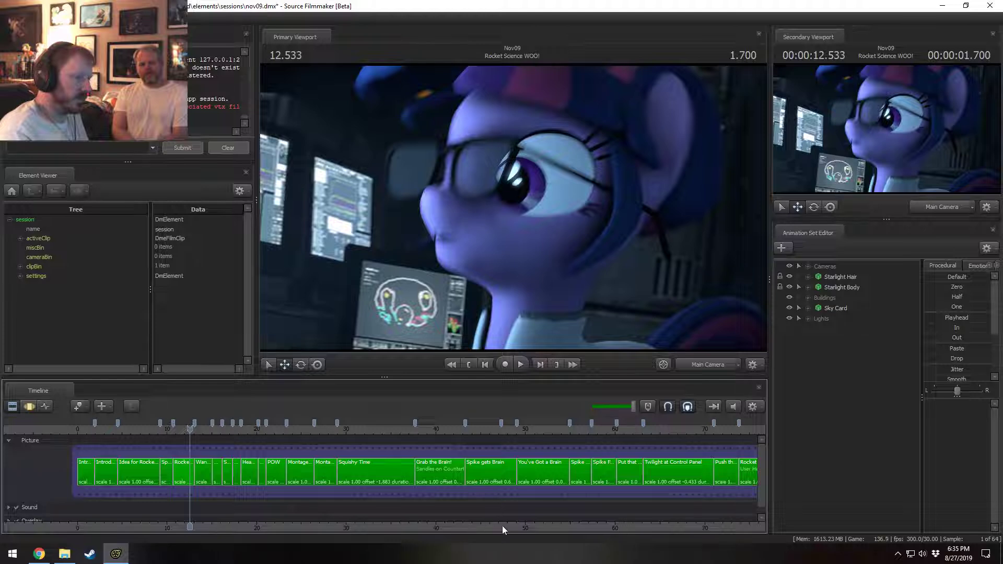
# - Review the Rocket in the Sky, Rocket Poof and shot1 shots, comparing the frames of Rocket Poof with those of shot1
pyautogui.moveTo(503, 525); pyautogui.dragTo(409, 439, button='middle')
pyautogui.click(404, 428)
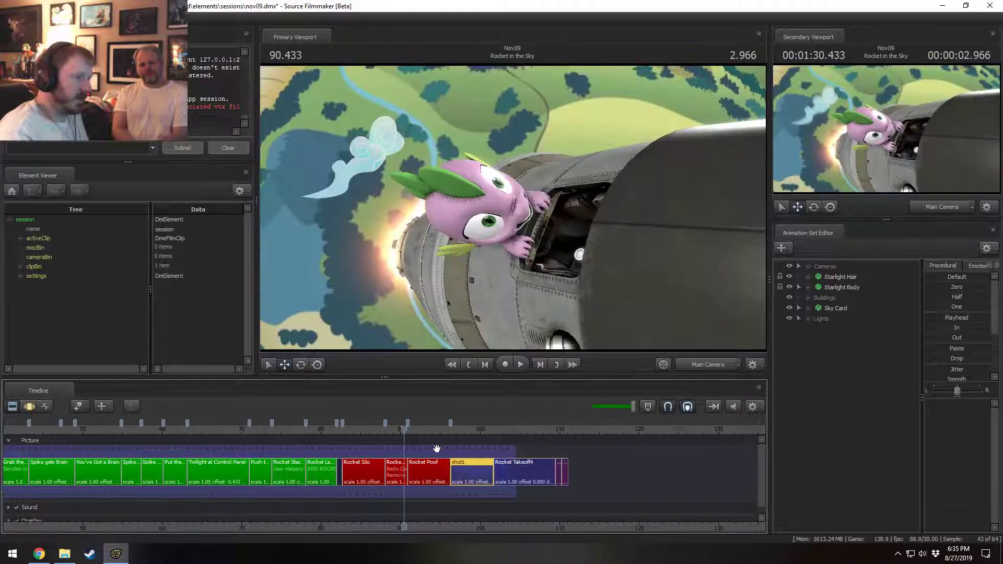
pyautogui.scroll(5, 436, 448)
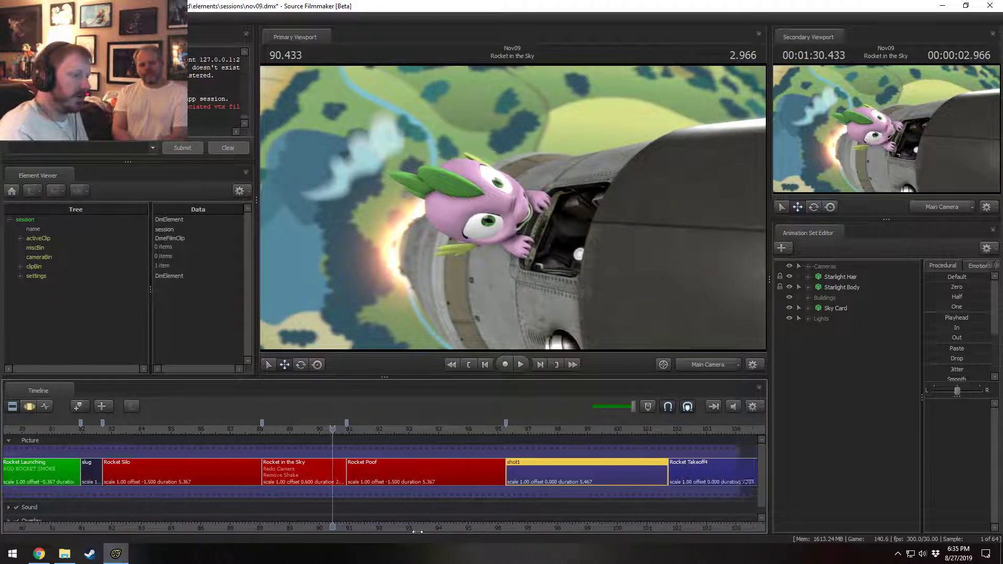
pyautogui.moveTo(417, 531); pyautogui.dragTo(352, 443, button='middle')
pyautogui.click(354, 430)
pyautogui.click(426, 468)
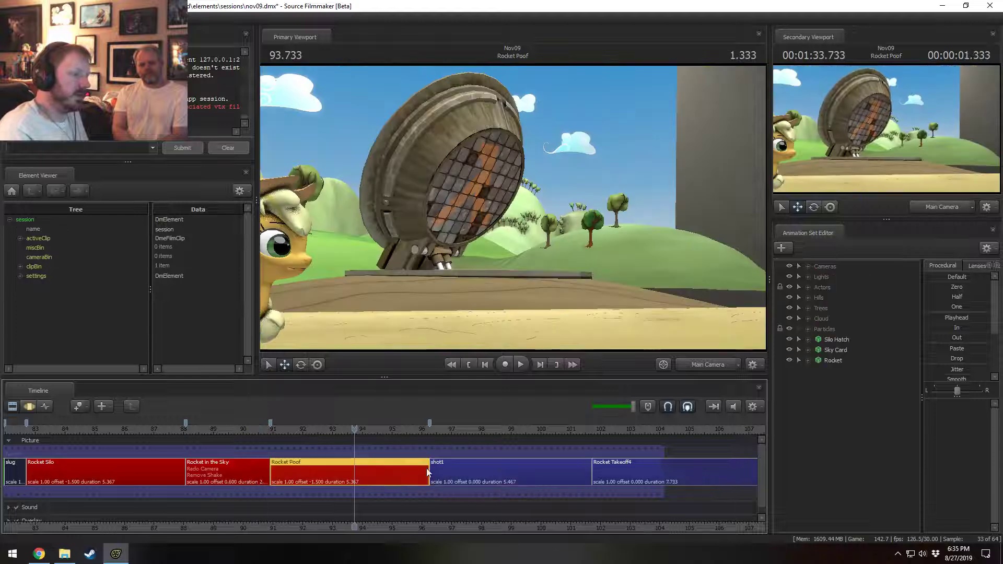
pyautogui.click(434, 470)
pyautogui.click(439, 428)
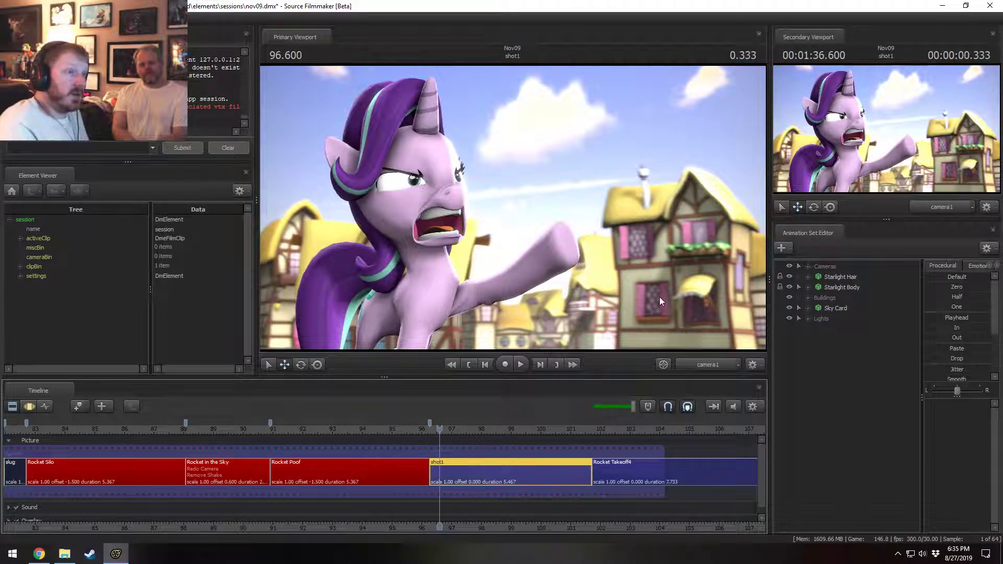
pyautogui.click(320, 429)
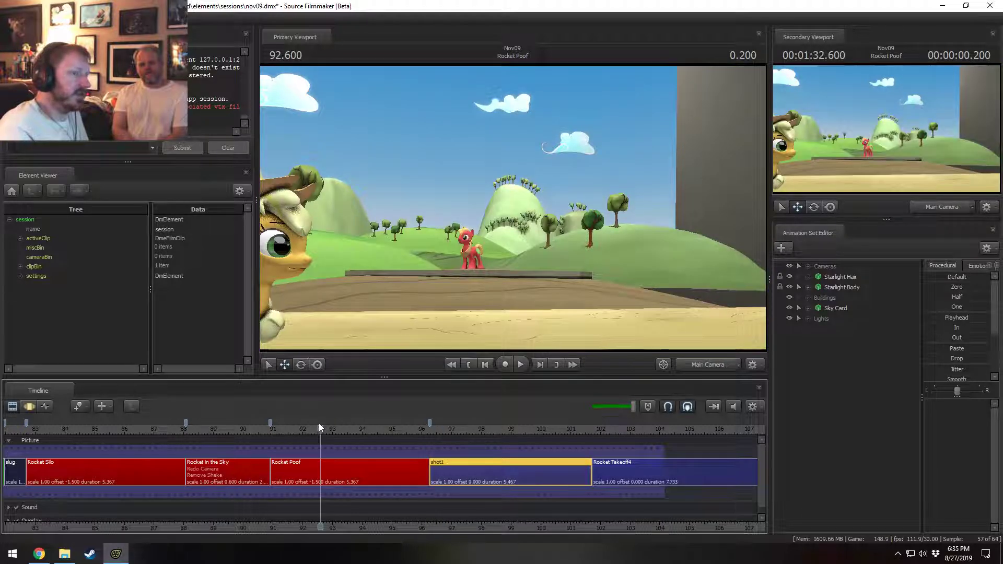
pyautogui.click(456, 429)
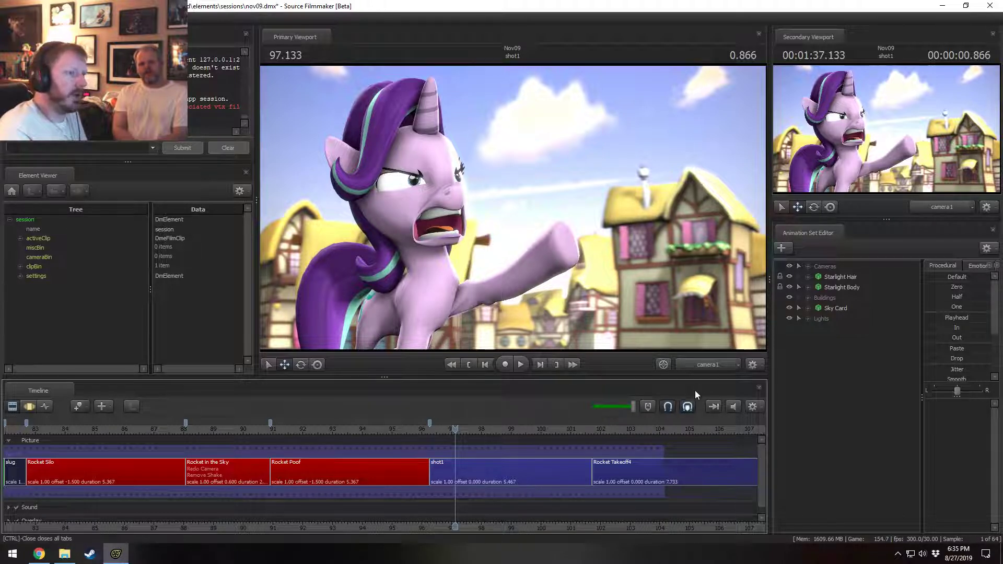
# - Try toggling the visibility of the Ground Card in Rocket in the Sky and the Sky Card in Rocket Poof
pyautogui.click(237, 469)
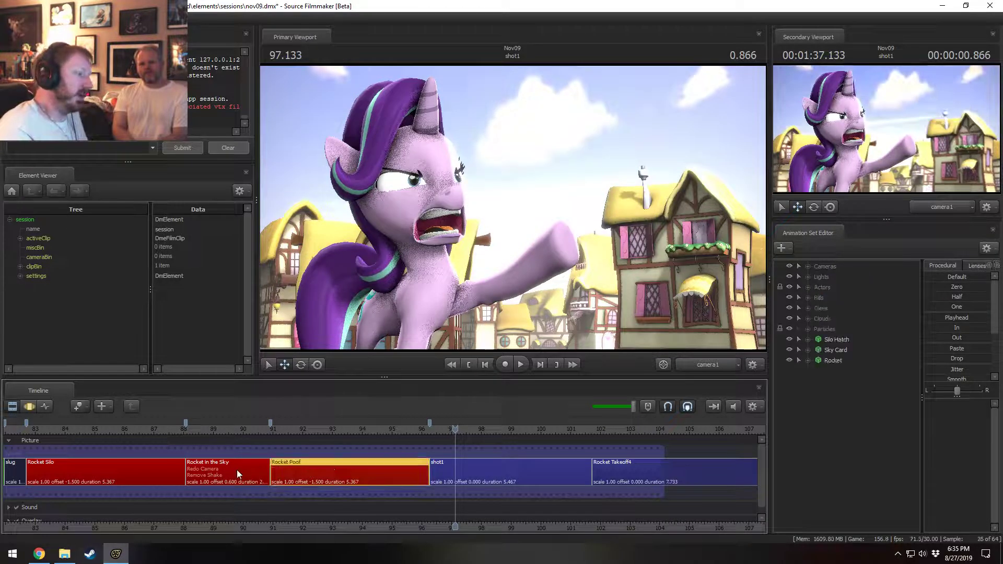
pyautogui.click(830, 328)
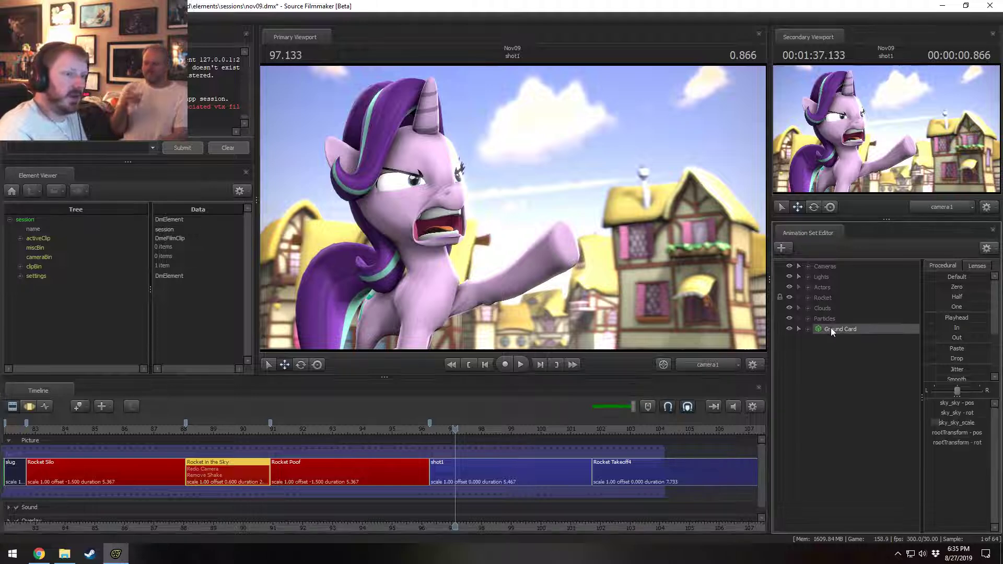
pyautogui.click(789, 329)
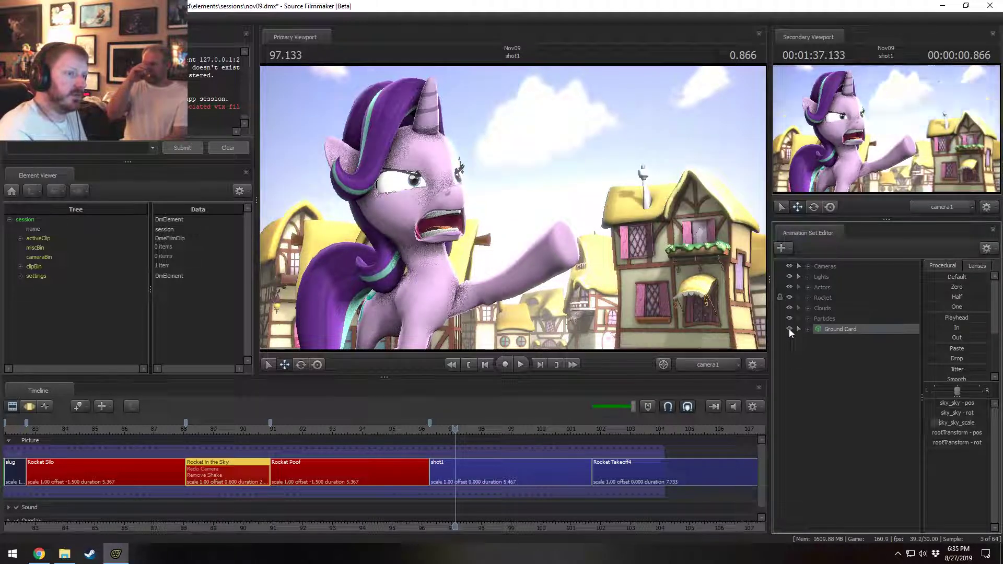
pyautogui.click(420, 468)
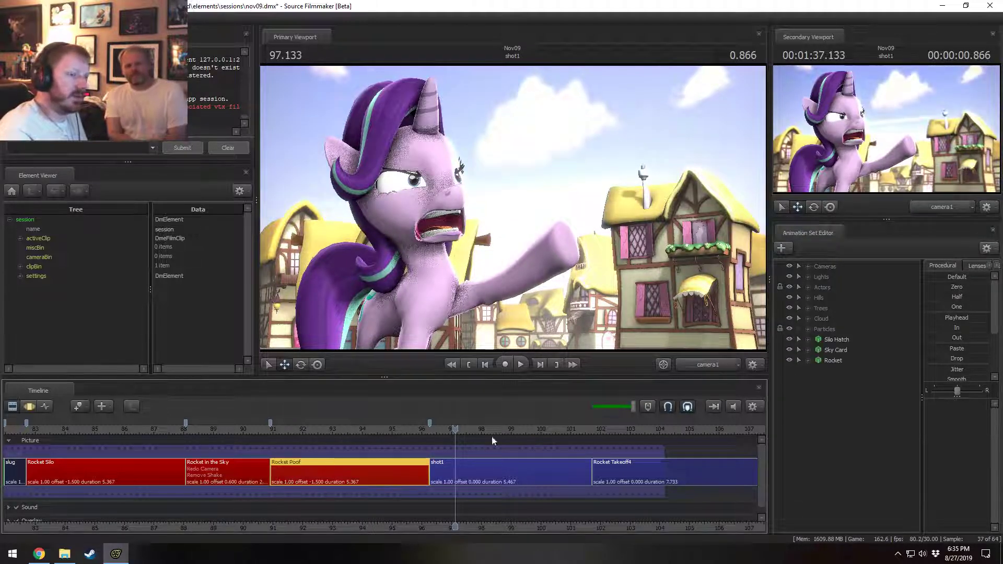
pyautogui.click(836, 350)
pyautogui.click(789, 350)
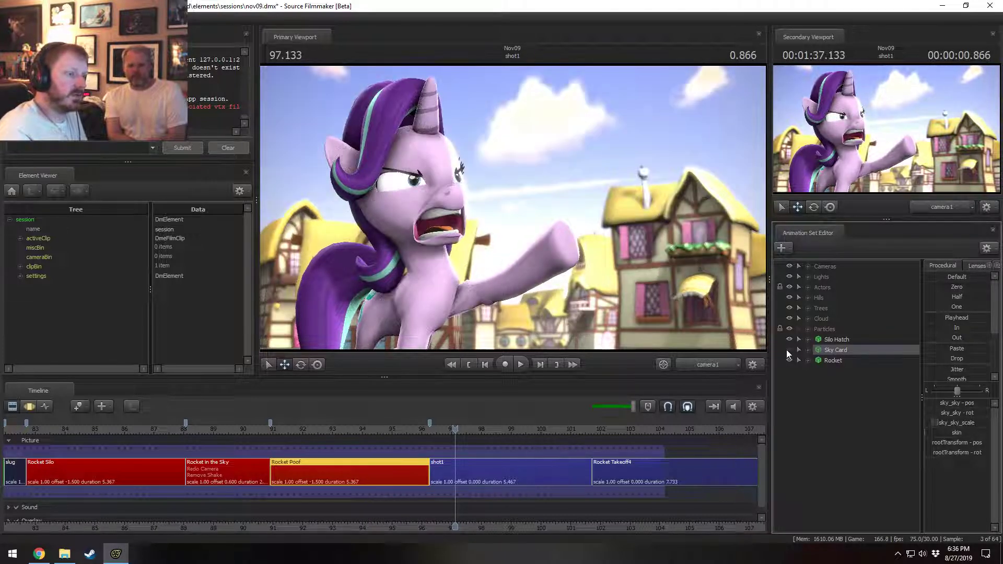
# - Hide the Sky Card in shot1 and move the Lights group directly below the Cameras group
pyautogui.click(488, 478)
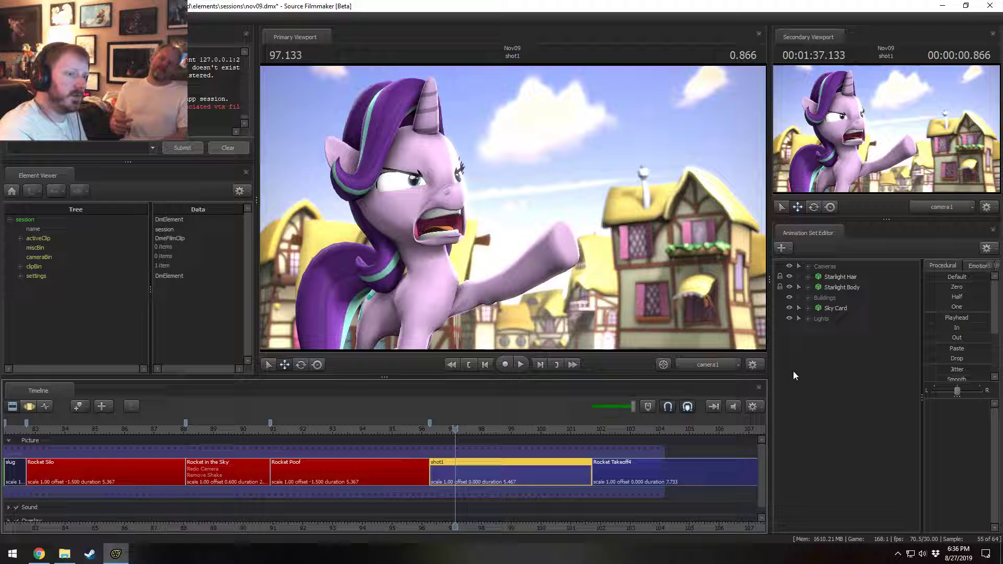
pyautogui.click(789, 308)
pyautogui.moveTo(820, 319); pyautogui.dragTo(836, 277)
# - Delete the Starlight Hair and Starlight Body animation sets from shot1
pyautogui.click(835, 287)
pyautogui.keyDown('shift'); pyautogui.click(836, 297); pyautogui.keyUp('shift')
pyautogui.rightClick(836, 297)
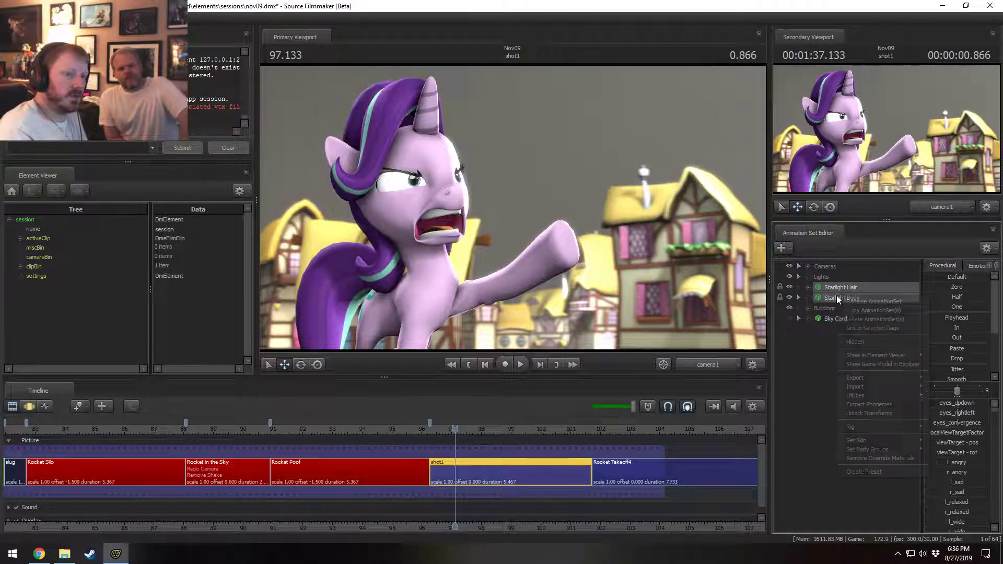
pyautogui.click(851, 318)
# - Expand the Buildings and Lights groups of shot1 and delete the Skycard Light
pyautogui.click(807, 287)
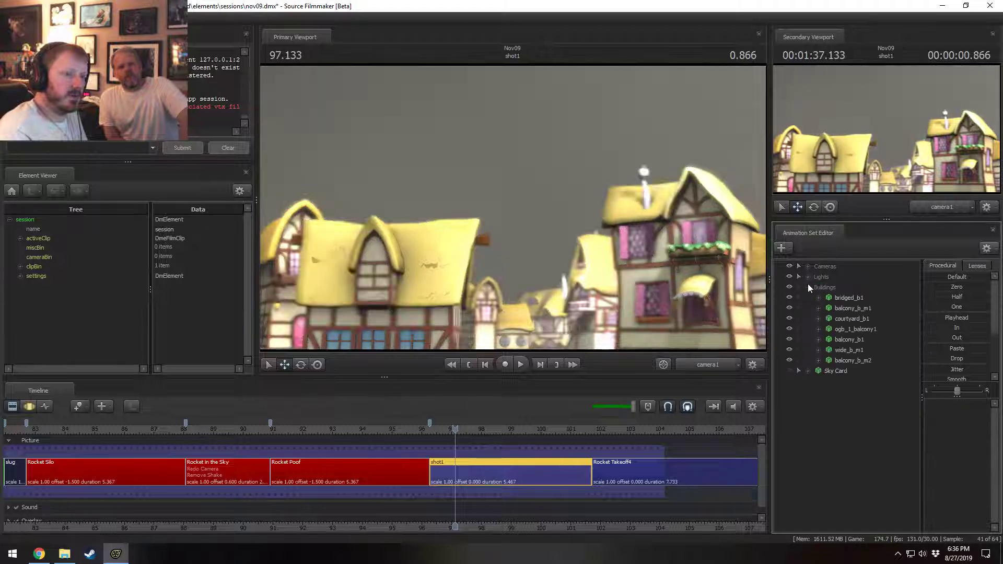
pyautogui.click(808, 276)
pyautogui.click(827, 280)
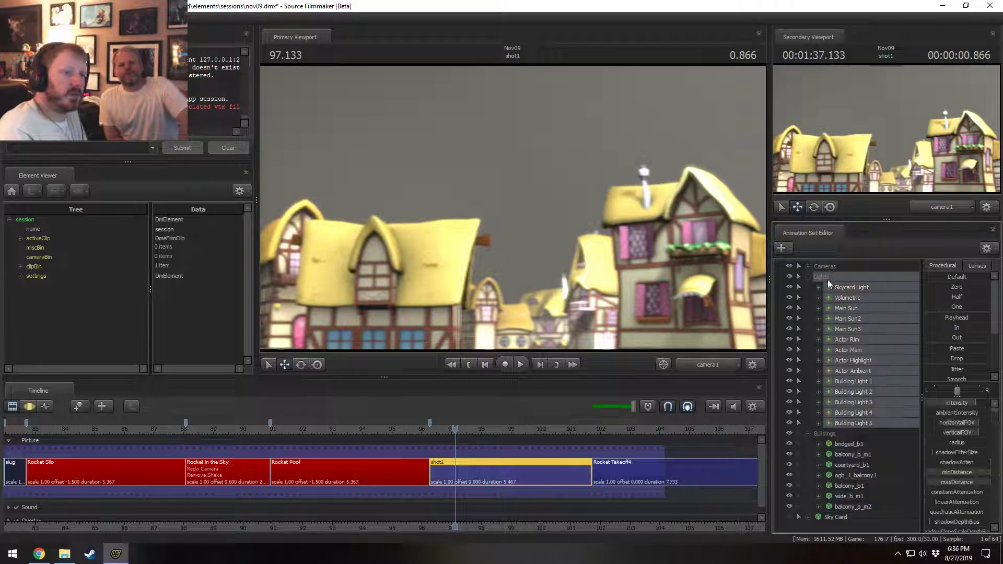
pyautogui.click(846, 289)
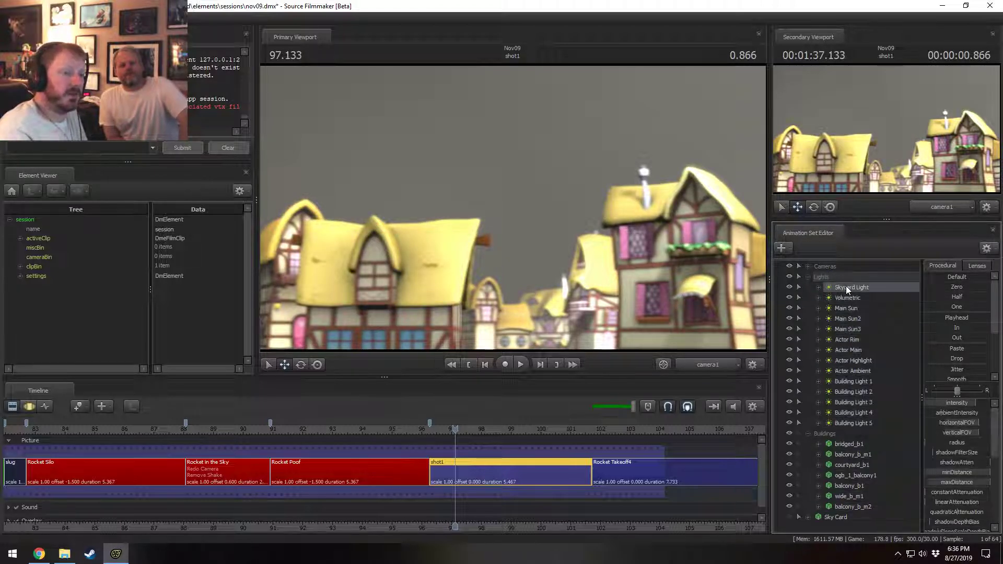
pyautogui.rightClick(847, 288)
pyautogui.click(859, 309)
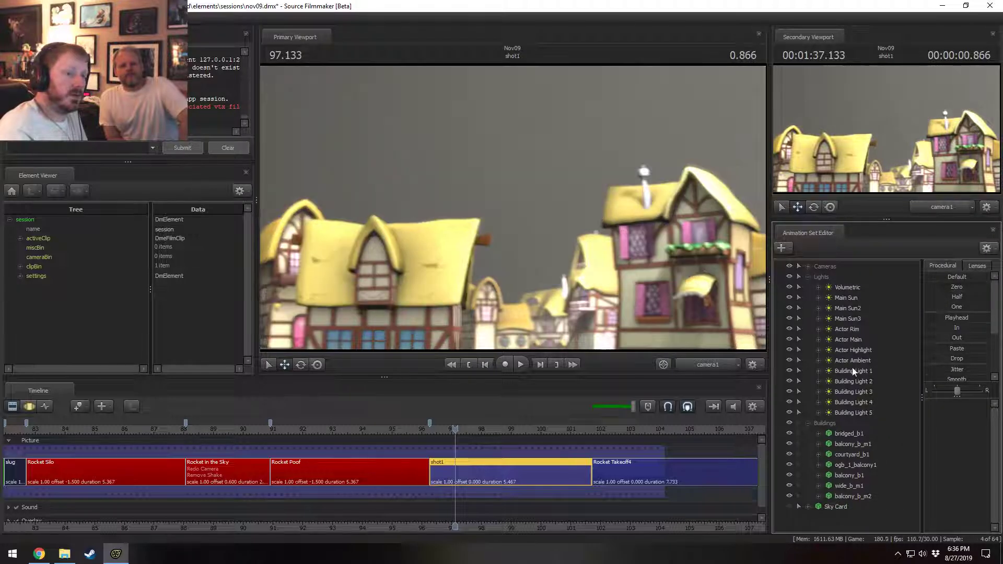
# - Delete the Rocket Poof shot from the timeline and trim shot1's end to a duration of 5.367
pyautogui.click(380, 473)
pyautogui.click(378, 429)
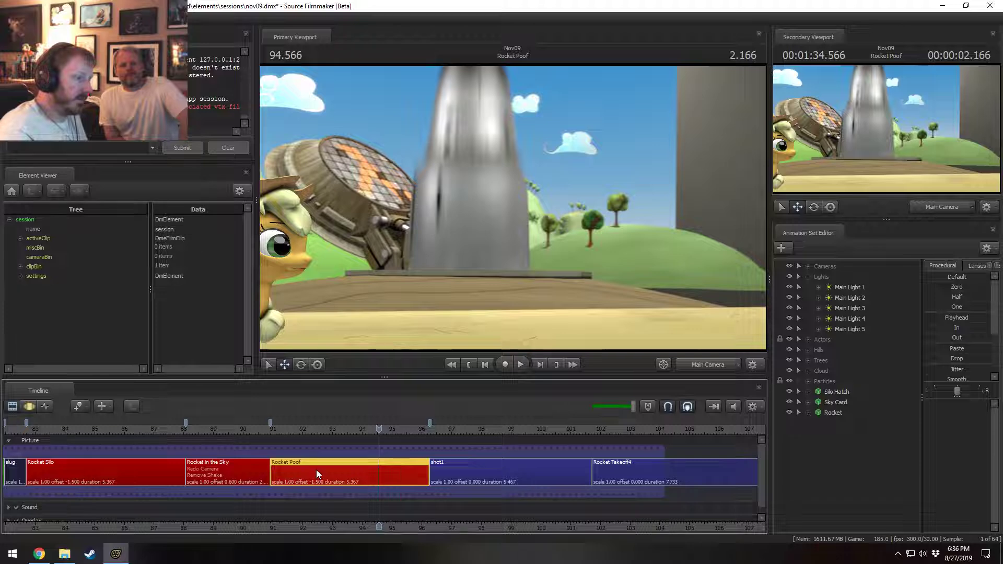
pyautogui.press('Delete')
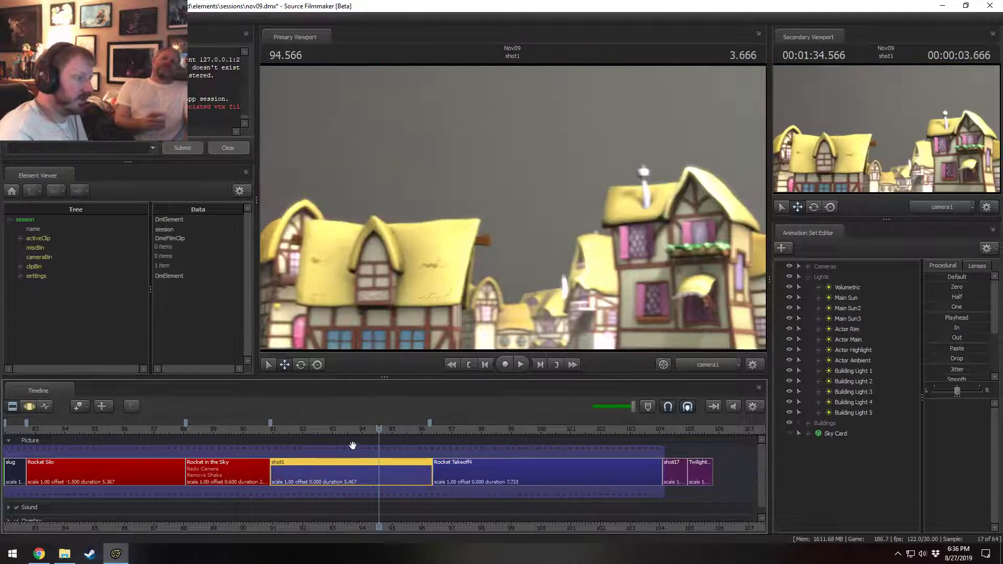
pyautogui.moveTo(420, 430); pyautogui.dragTo(430, 467)
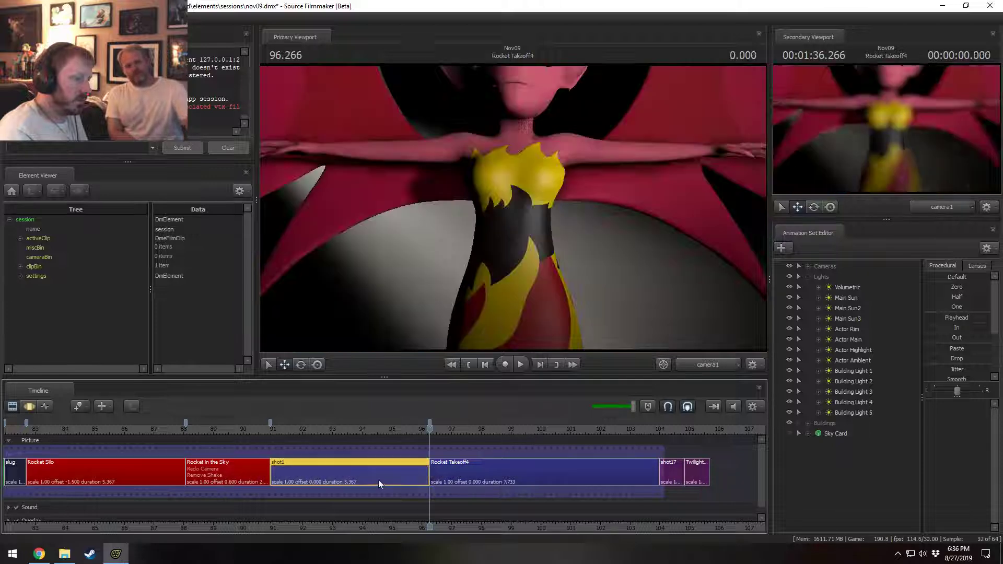
# - Rename the shot1 clip as Rocket Poof
pyautogui.rightClick(381, 475)
pyautogui.moveTo(407, 349)
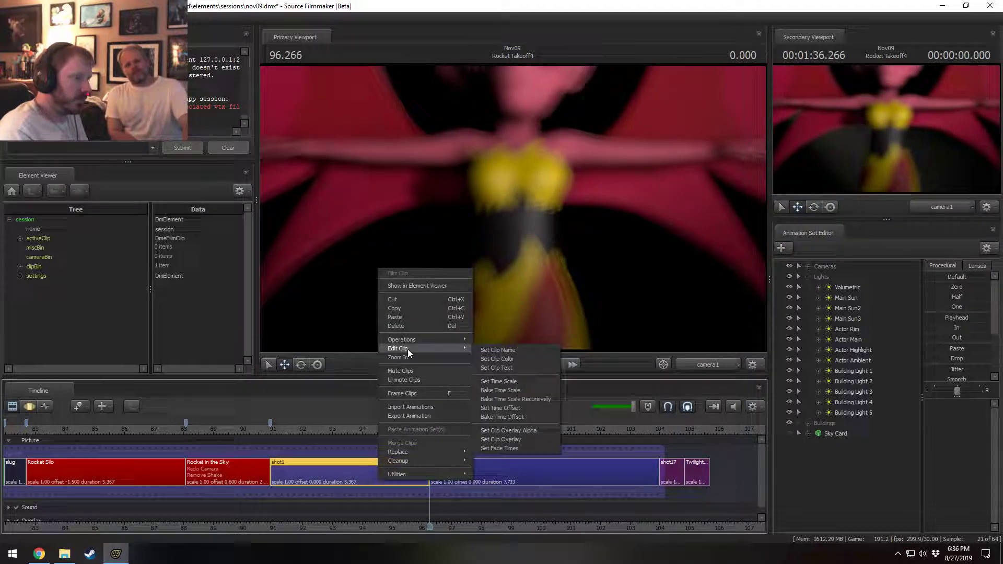
pyautogui.click(500, 350)
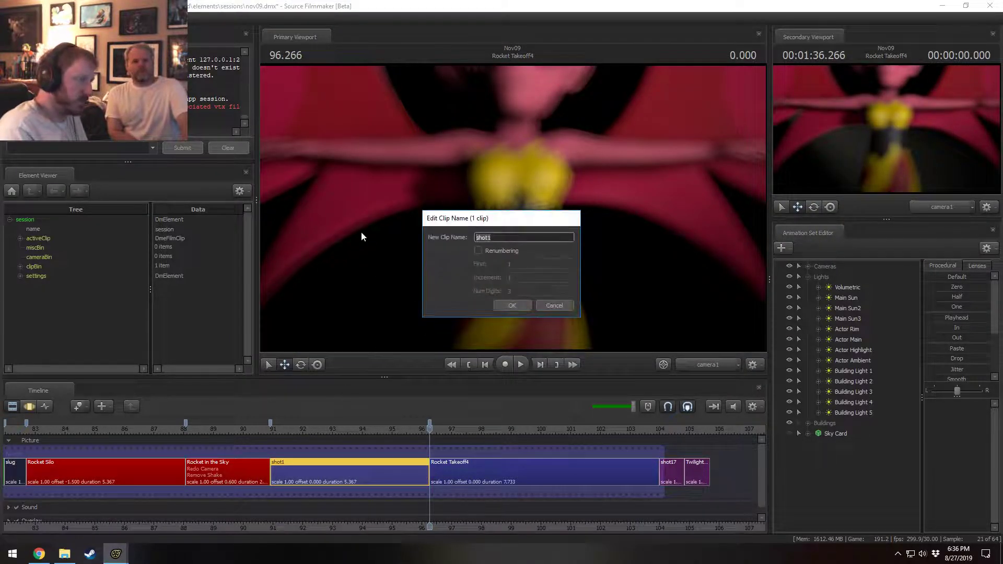
pyautogui.write('Rocket Poof')
pyautogui.press('Return')
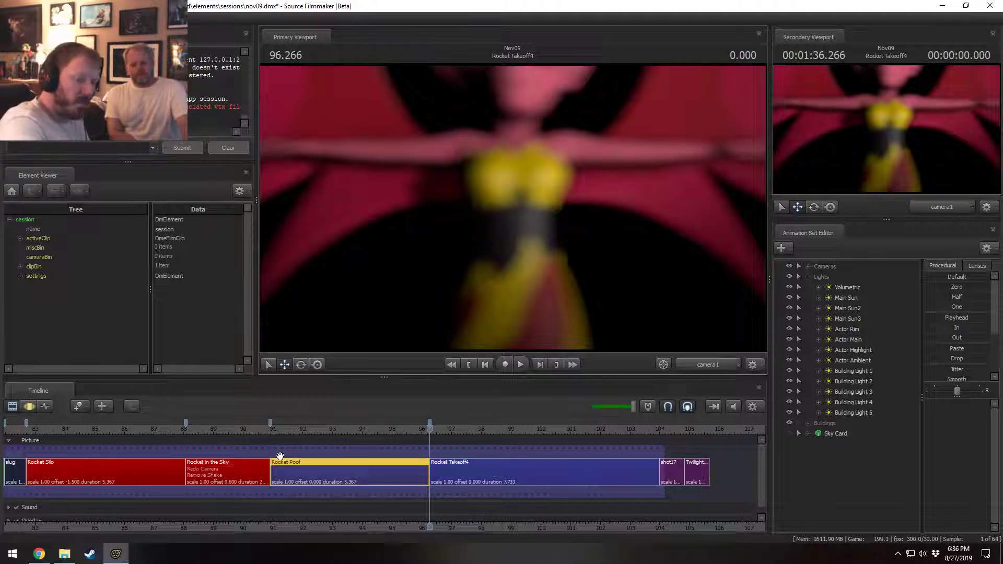
# - Play back the transition from Rocket Launching through the slug into Rocket Silo and scrub across the slug
pyautogui.scroll(-3, 166, 440)
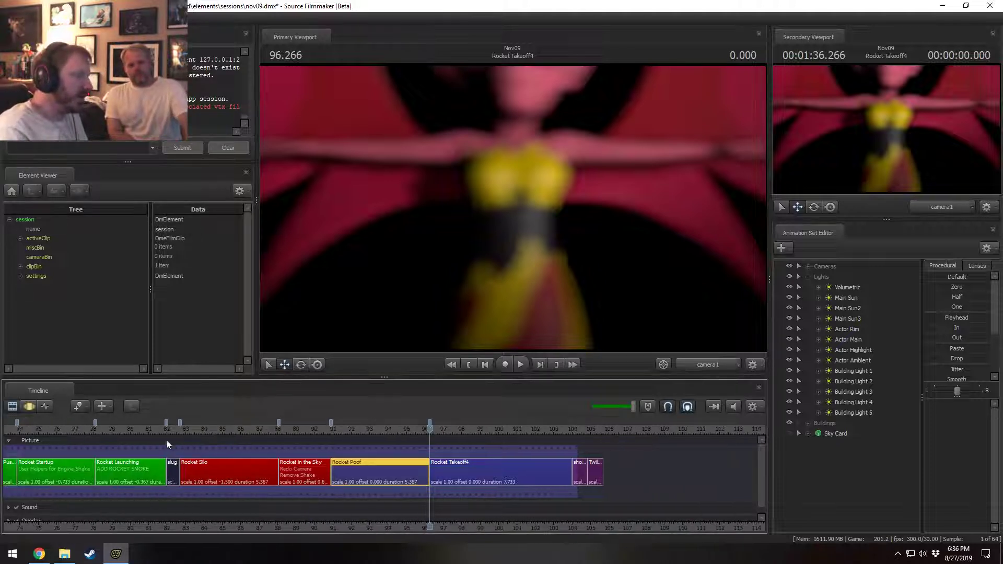
pyautogui.click(163, 429)
pyautogui.press('space')
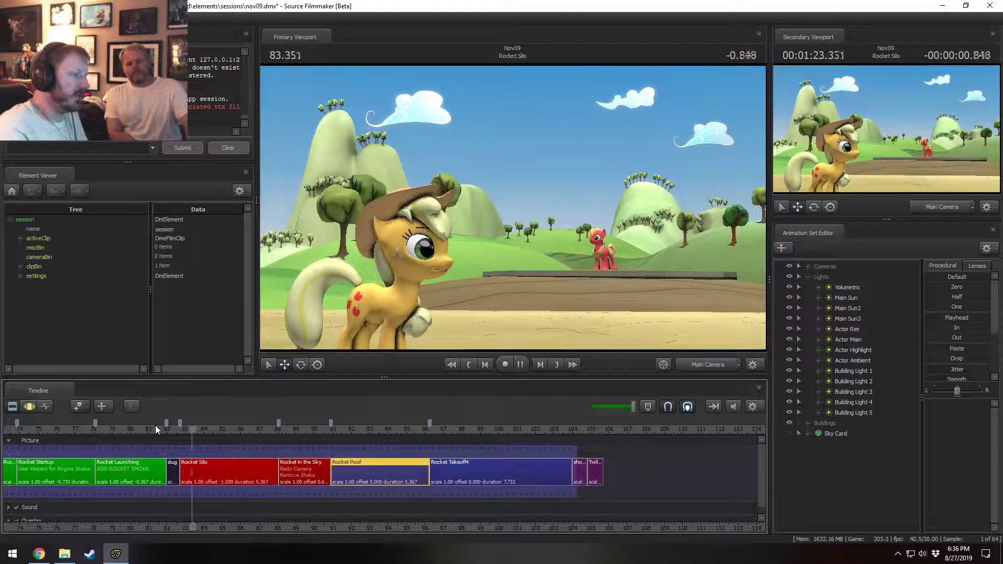
pyautogui.press('space')
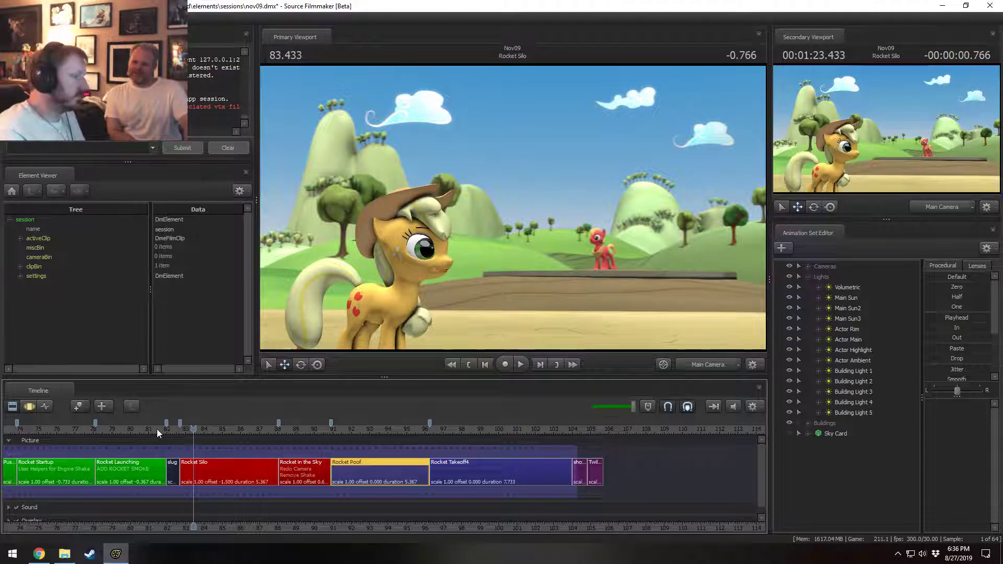
pyautogui.click(165, 430)
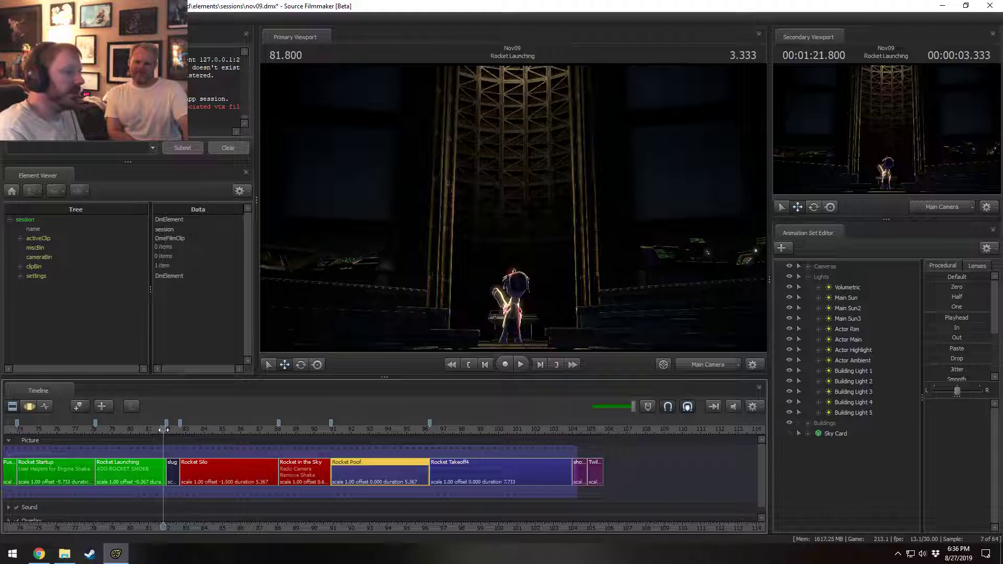
pyautogui.moveTo(164, 429)
pyautogui.mouseDown()
pyautogui.moveTo(152, 430)
pyautogui.moveTo(174, 430)
pyautogui.mouseUp()
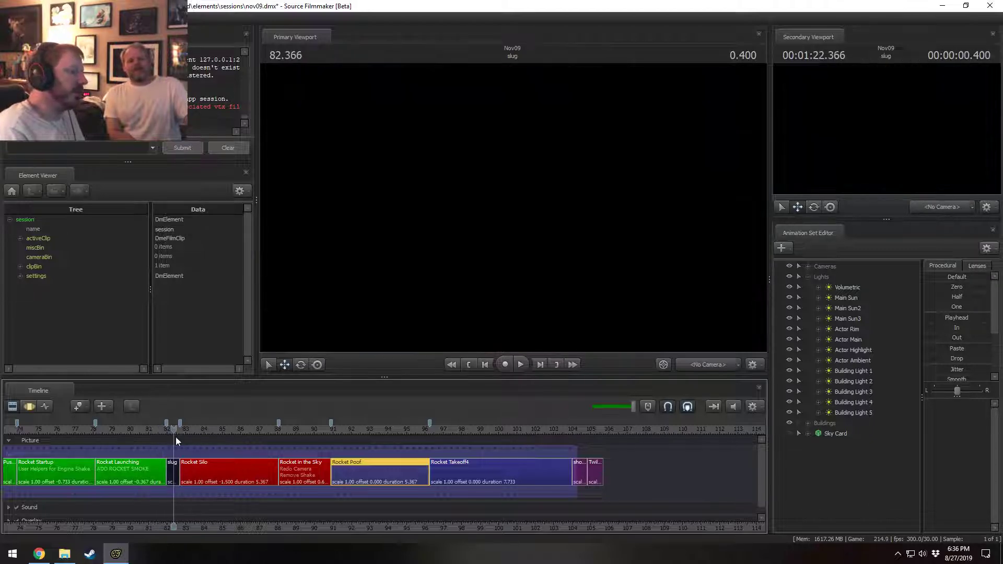
# - Play the cut from Rocket Poof into Rocket Takeoff4, and replay the sequence from Rocket Launching into Rocket Silo
pyautogui.click(426, 430)
pyautogui.press('space')
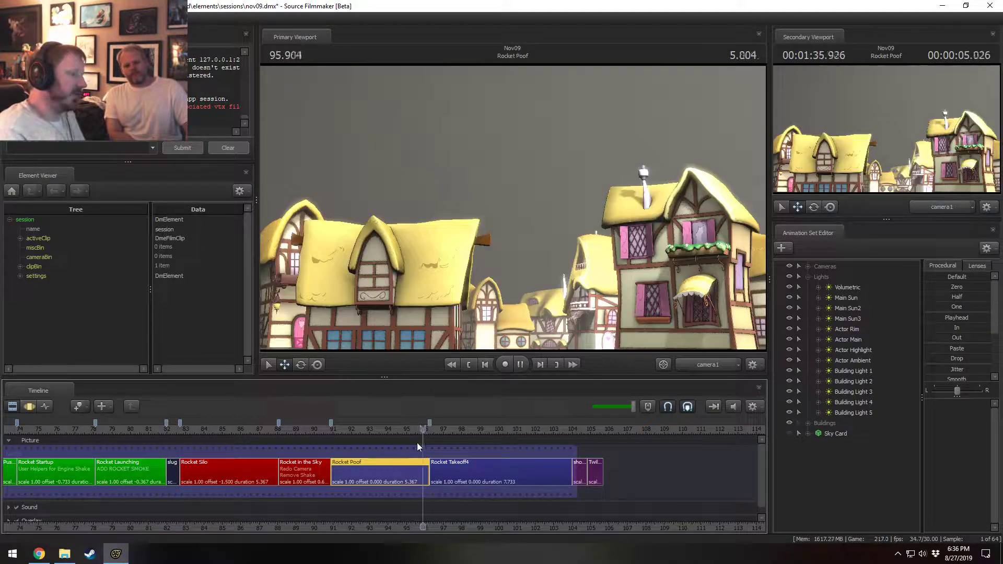
pyautogui.press('space')
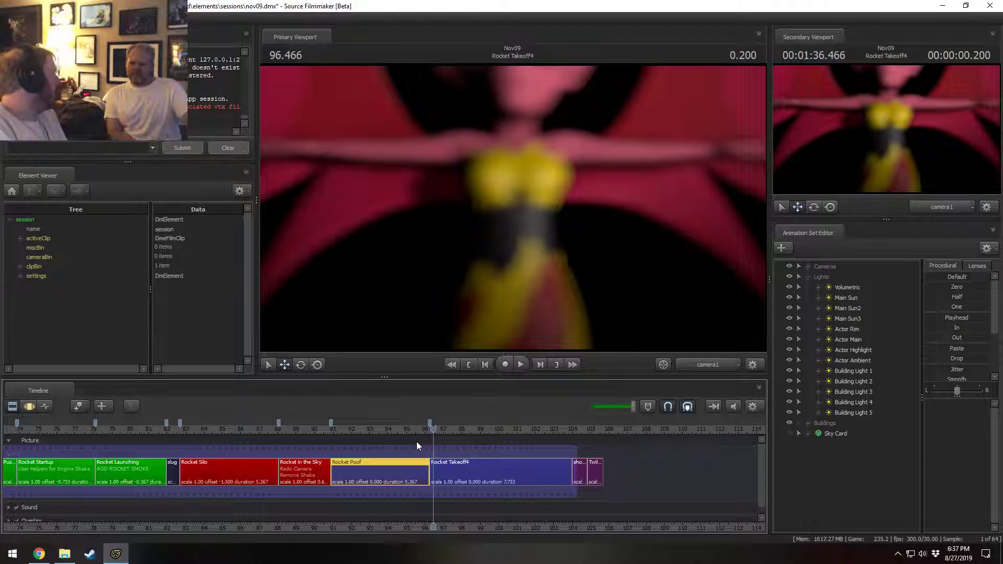
pyautogui.click(157, 434)
pyautogui.press('space')
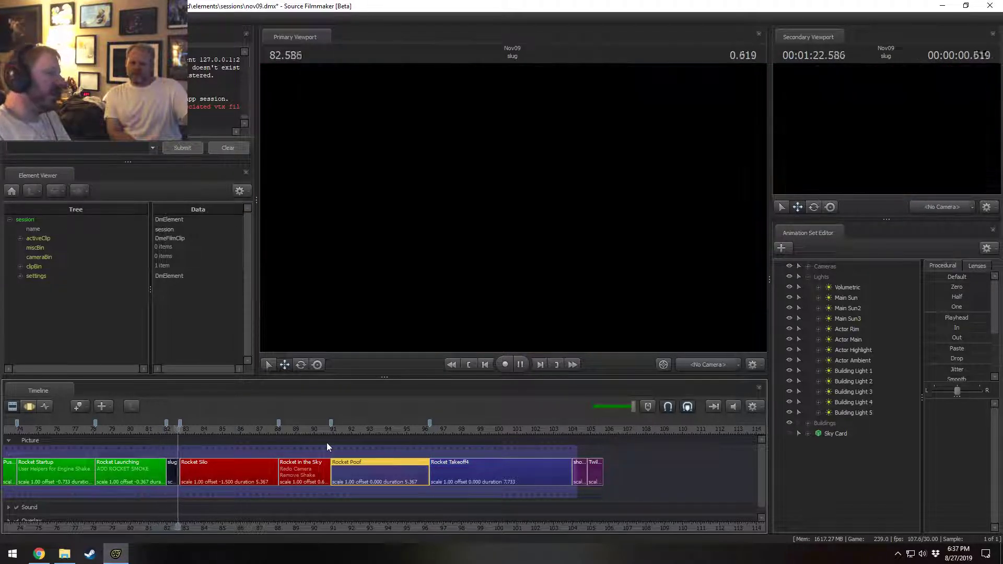
pyautogui.press('space')
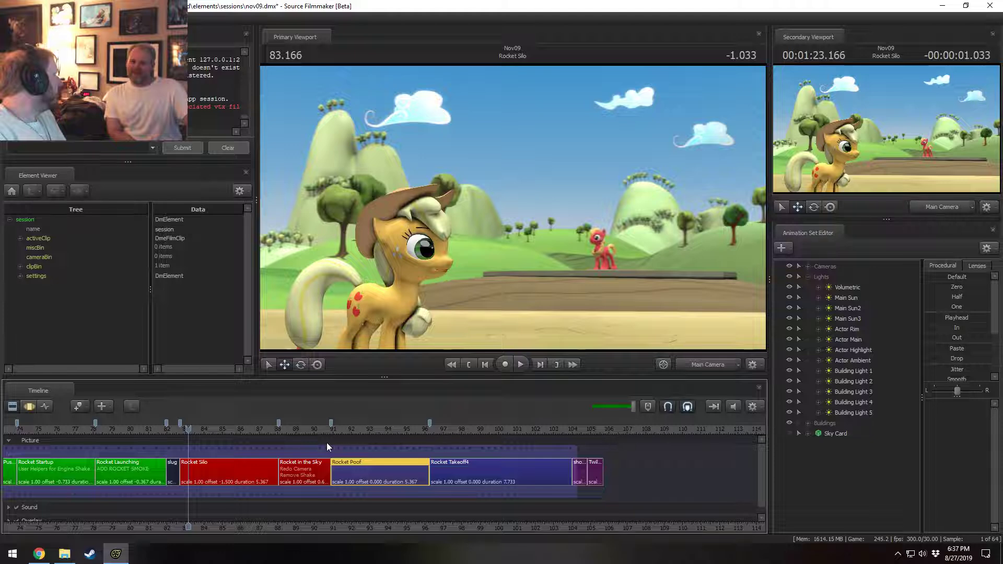
# - Try deleting the slug between Rocket Launching and Rocket Silo, preview the direct cut, and undo the deletion
pyautogui.click(172, 472)
pyautogui.scroll(2, 172, 483)
pyautogui.moveTo(162, 529); pyautogui.dragTo(366, 530)
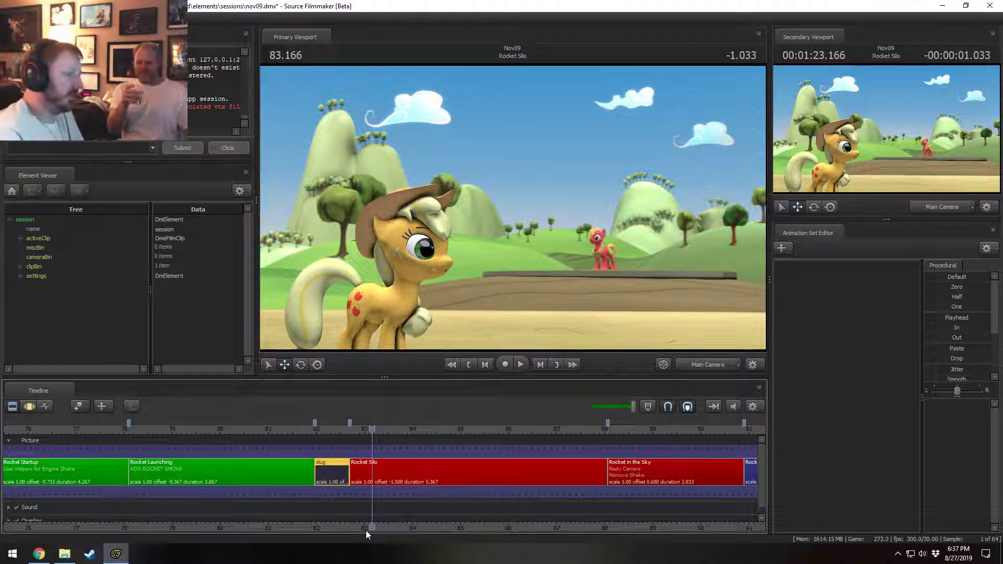
pyautogui.press('Delete')
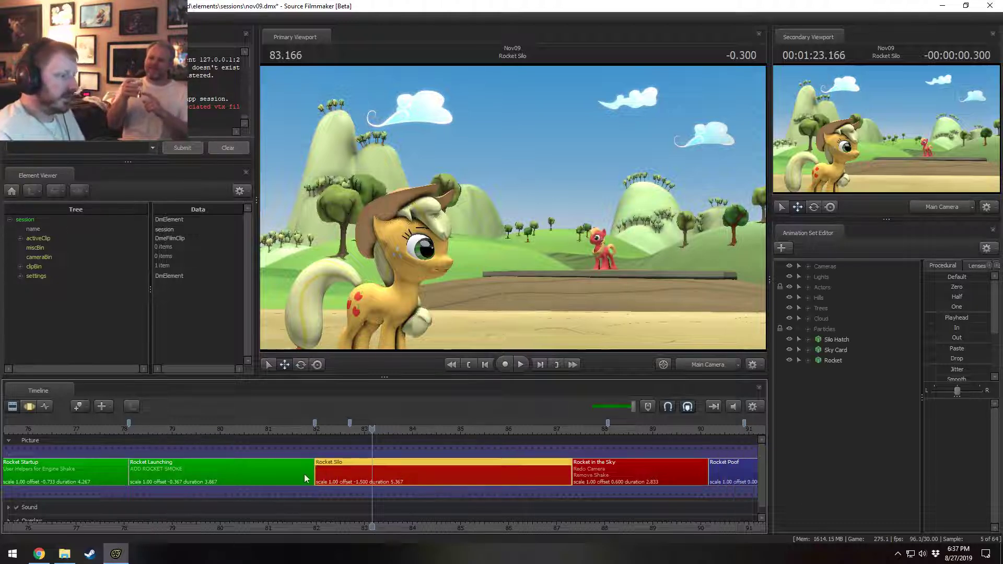
pyautogui.click(280, 432)
pyautogui.press('space')
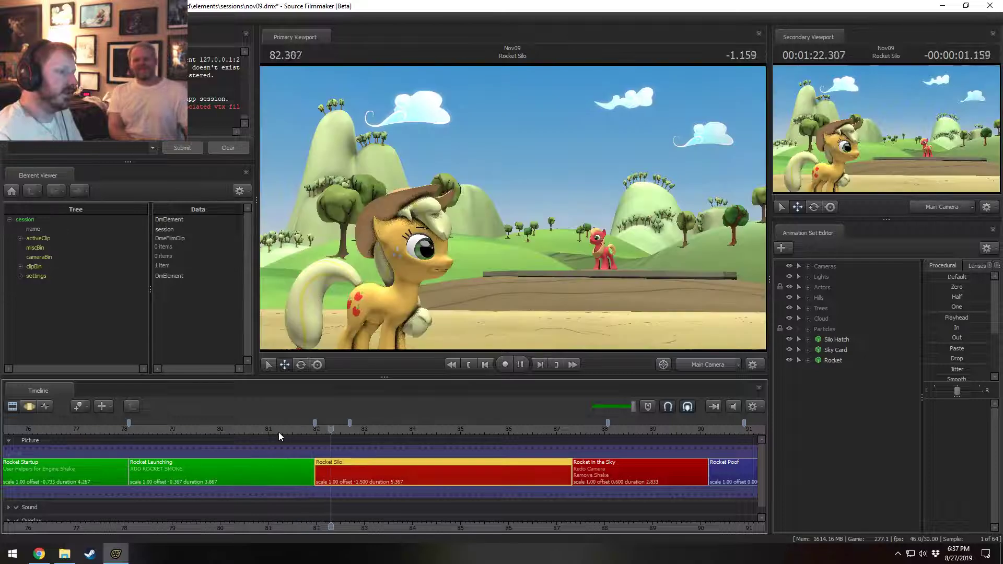
pyautogui.press('space')
pyautogui.click(277, 435)
pyautogui.press('space')
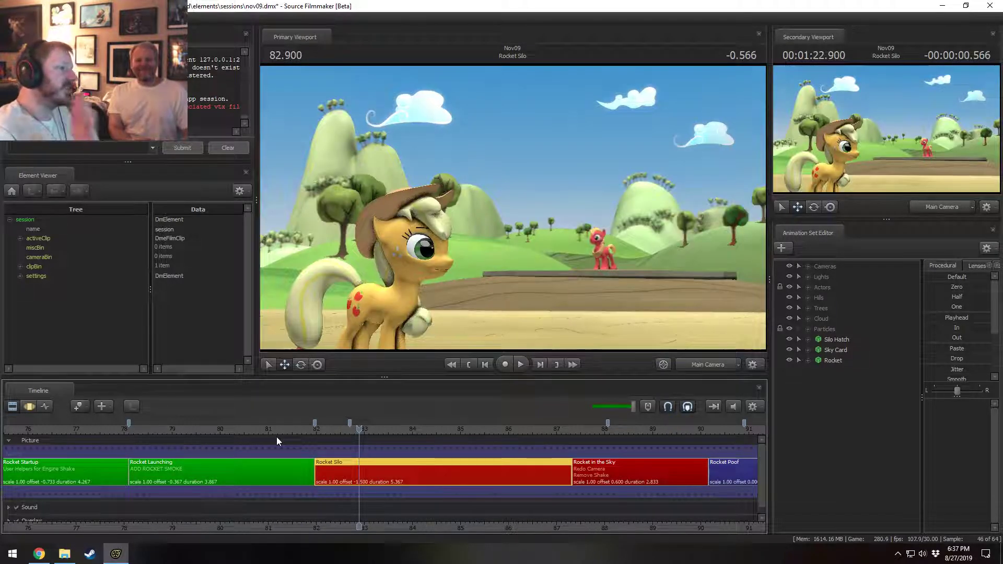
pyautogui.hotkey('ctrl', 'z')
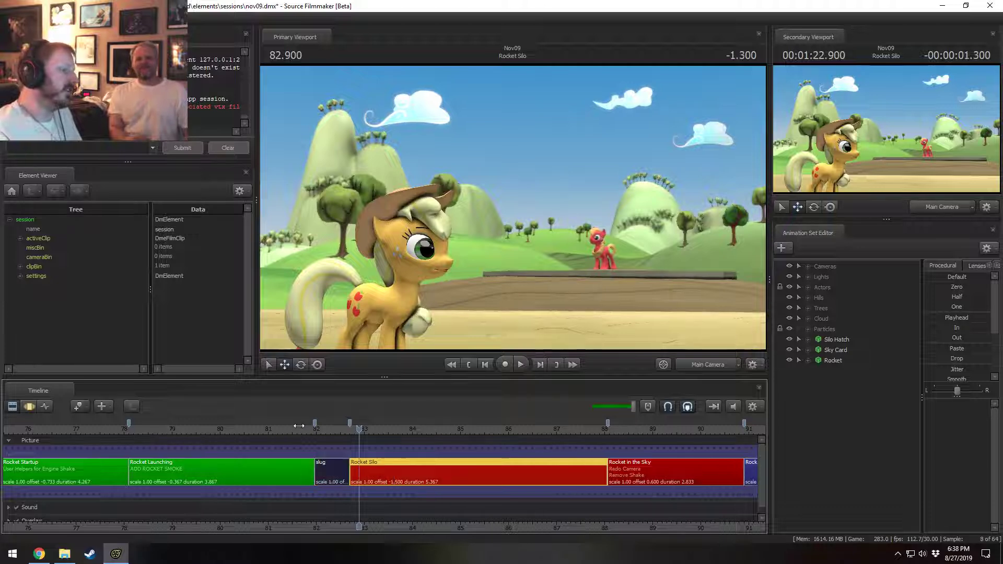
# - Replay the end of Rocket Launching into the slug and return the playhead to 81.566
pyautogui.click(295, 428)
pyautogui.press('space')
pyautogui.press('space')
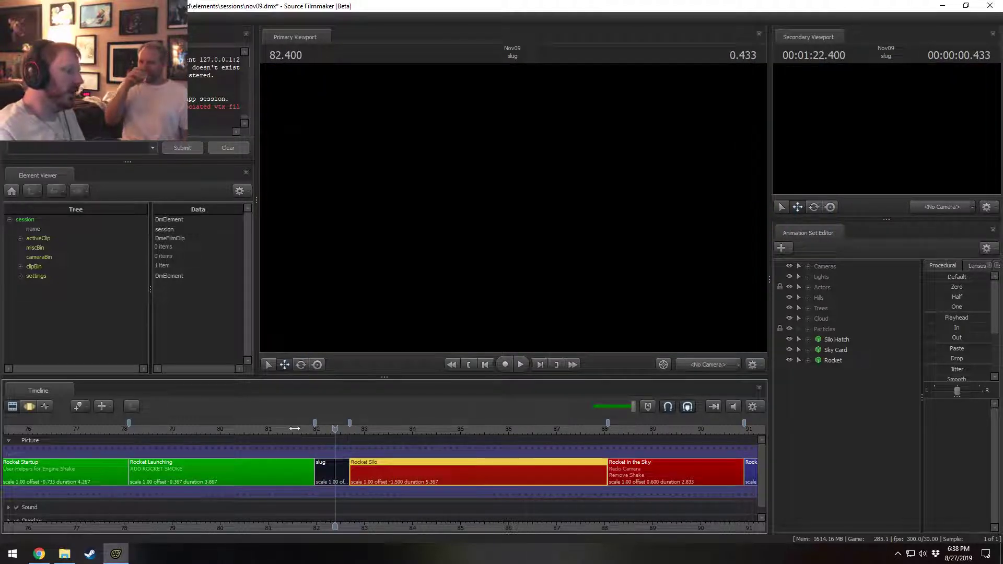
pyautogui.click(296, 427)
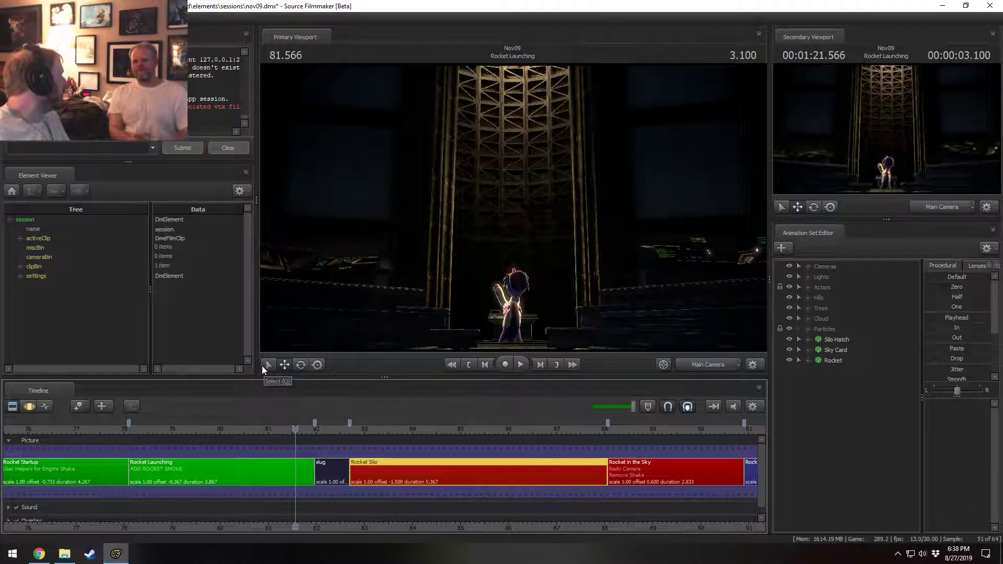
pyautogui.click(296, 365)
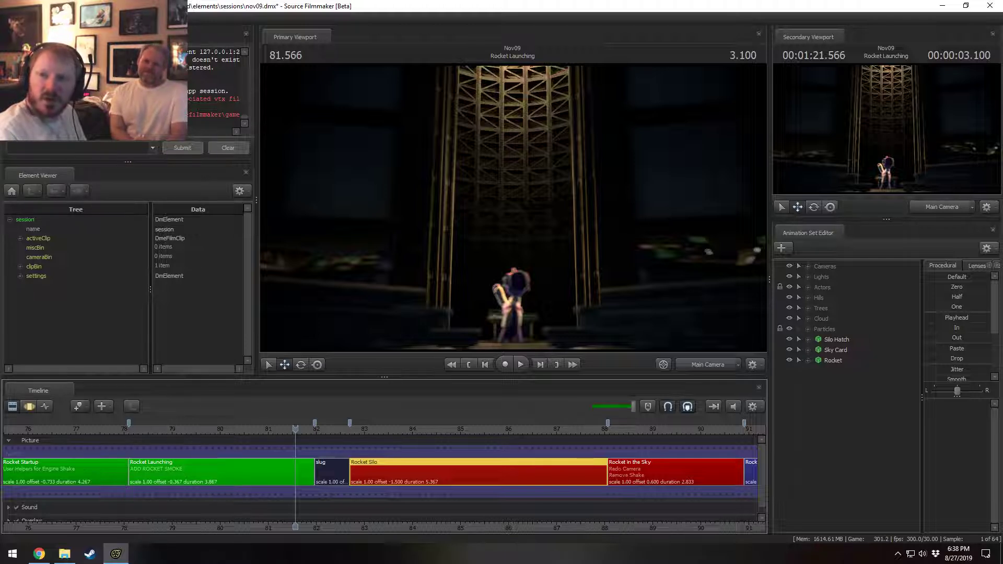
# - Switch to the Chrome window showing the argodaemon Twitch channel, pause its stream playback, and maximize the window
pyautogui.moveTo(1002, 386); pyautogui.dragTo(351, 95)
pyautogui.click(420, 133)
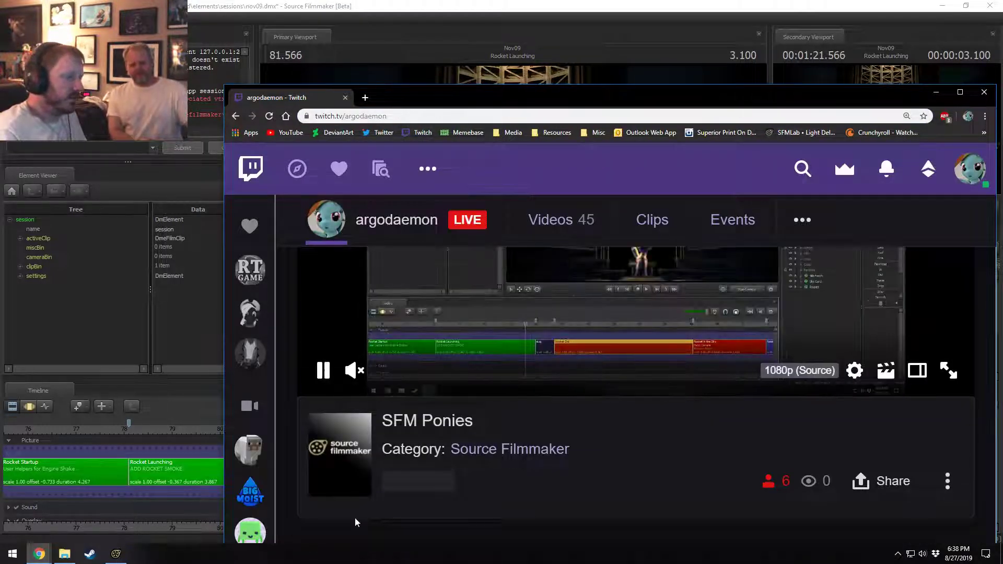
pyautogui.click(323, 371)
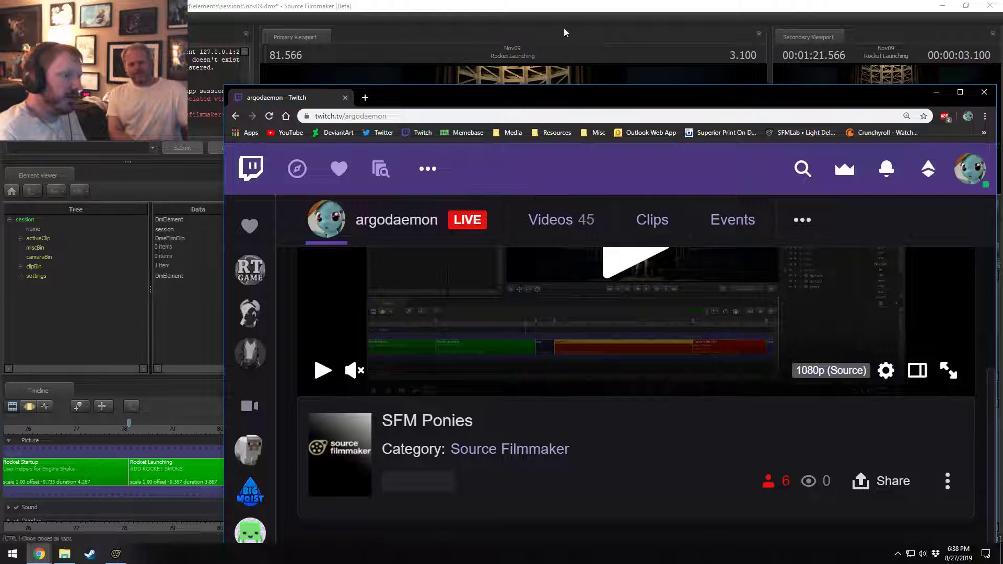
pyautogui.moveTo(576, 92); pyautogui.dragTo(609, 13)
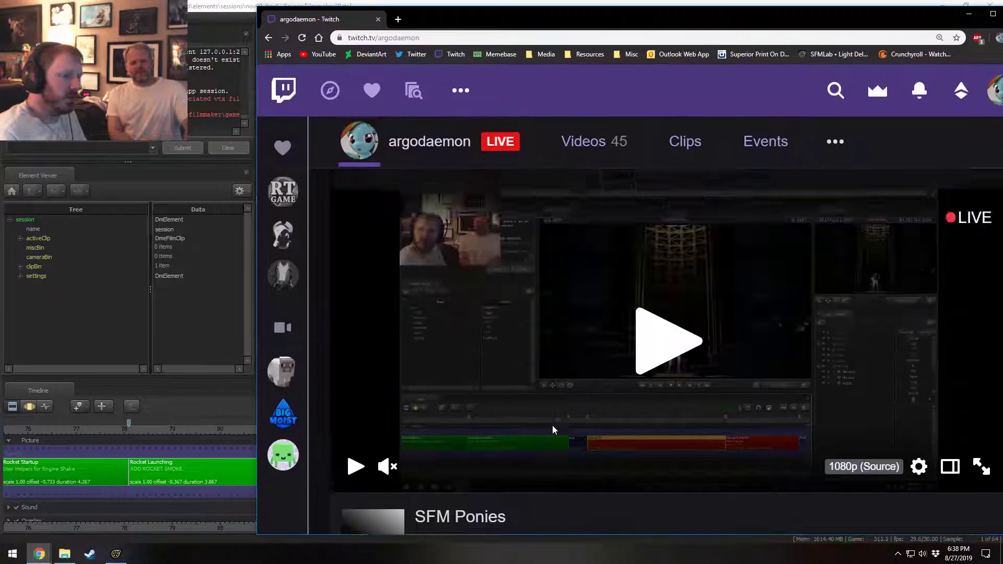
pyautogui.moveTo(795, 18); pyautogui.dragTo(627, 1)
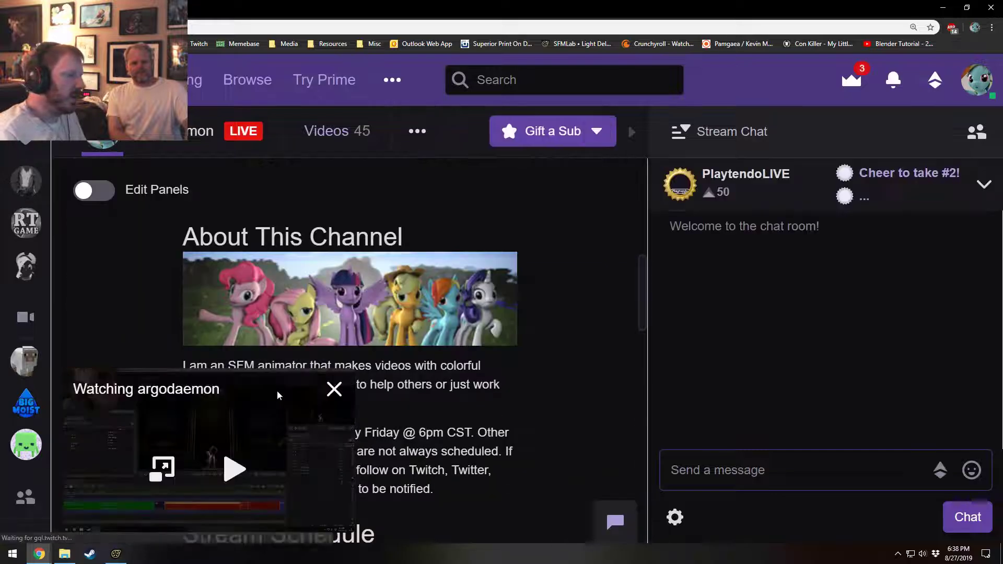
# - Close the floating mini player and enable Edit Panels on the channel page to reach the External Links panel
pyautogui.click(334, 387)
pyautogui.scroll(-7, 145, 435)
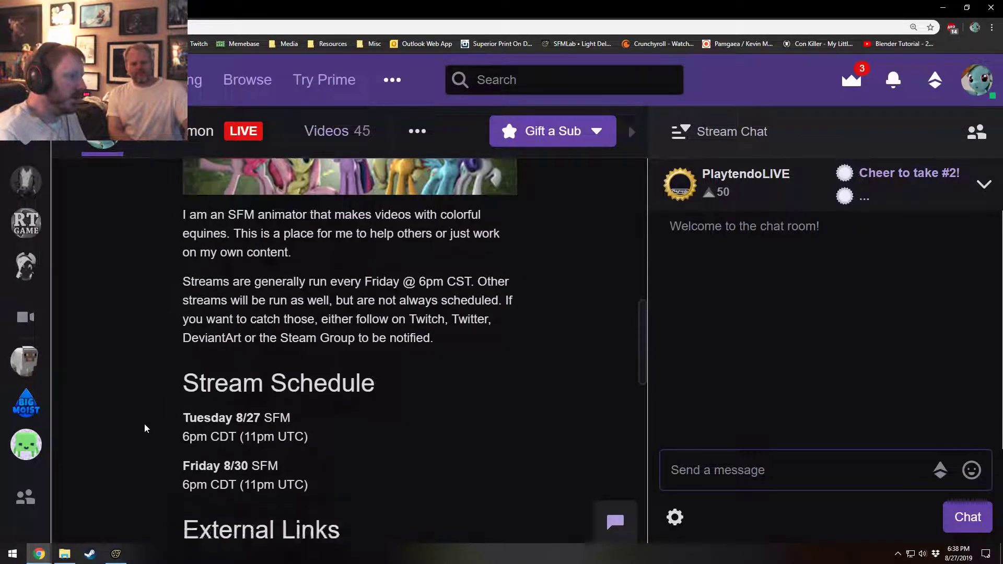
pyautogui.scroll(8, 116, 381)
pyautogui.click(96, 253)
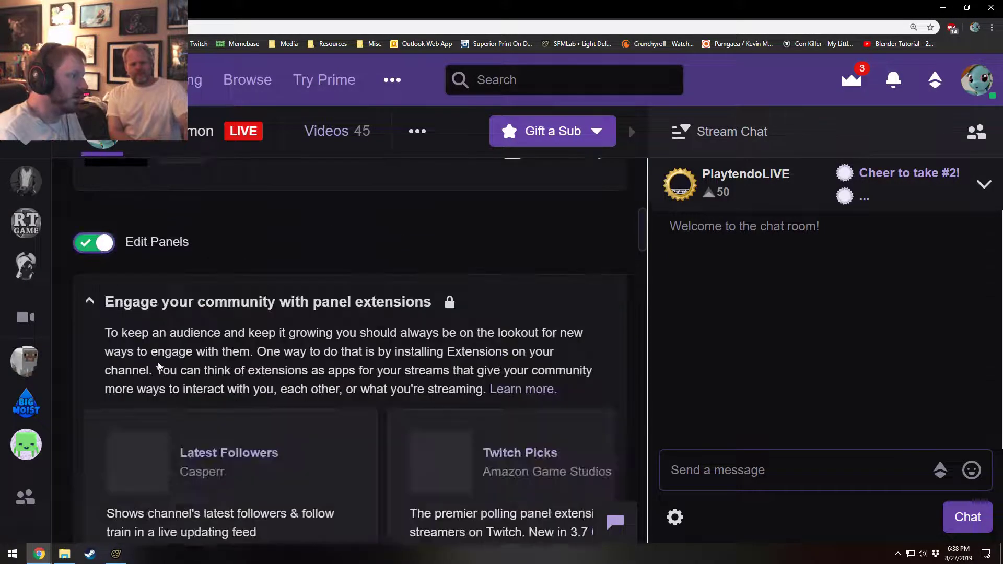
pyautogui.scroll(-10, 232, 416)
pyautogui.scroll(-15, 225, 432)
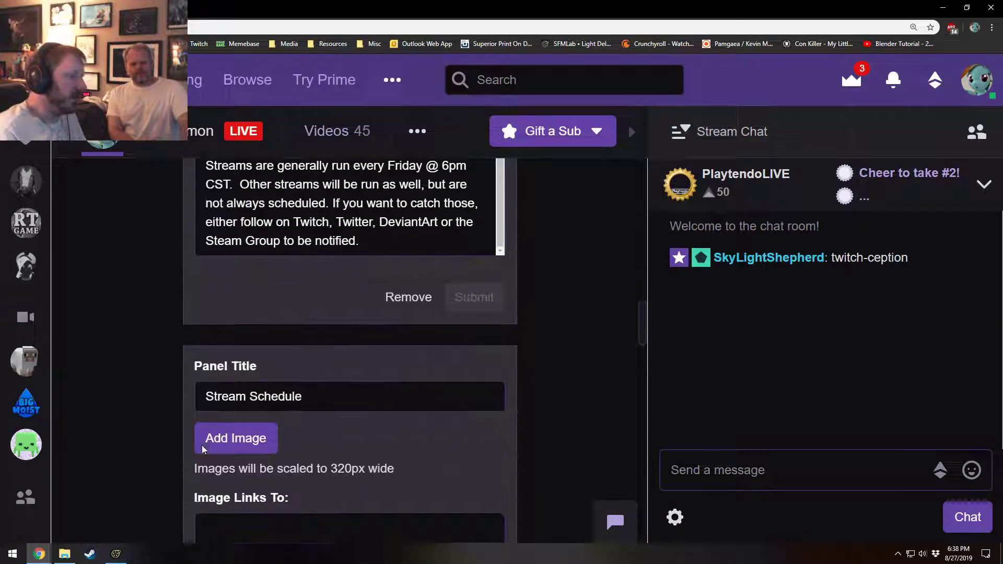
pyautogui.scroll(-6, 225, 431)
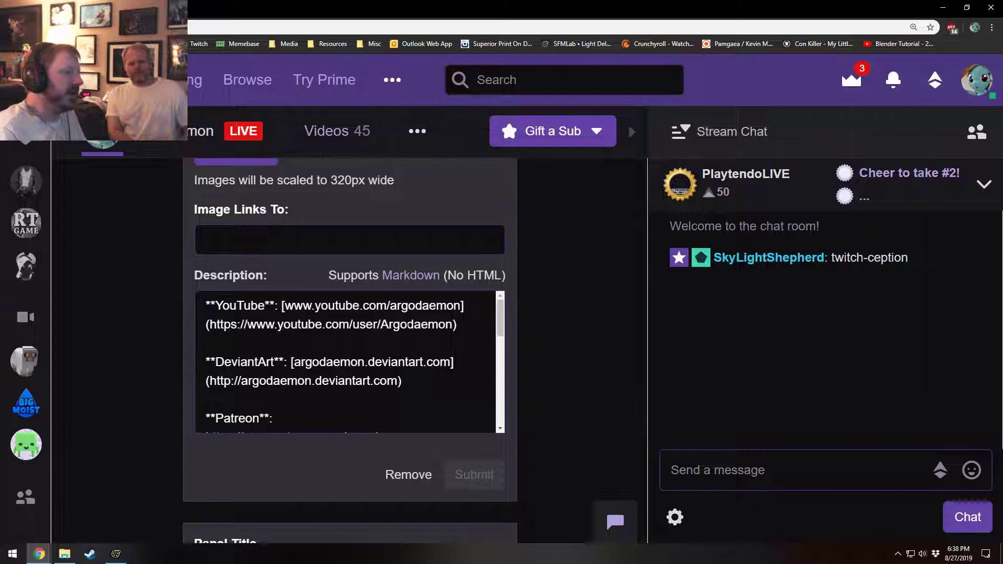
pyautogui.scroll(10, 287, 392)
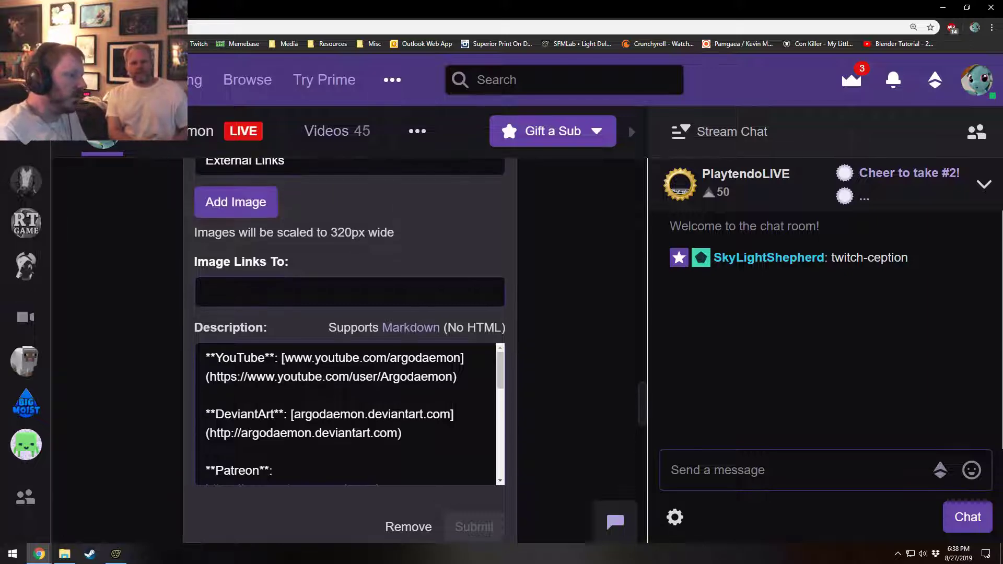
pyautogui.scroll(-9, 288, 391)
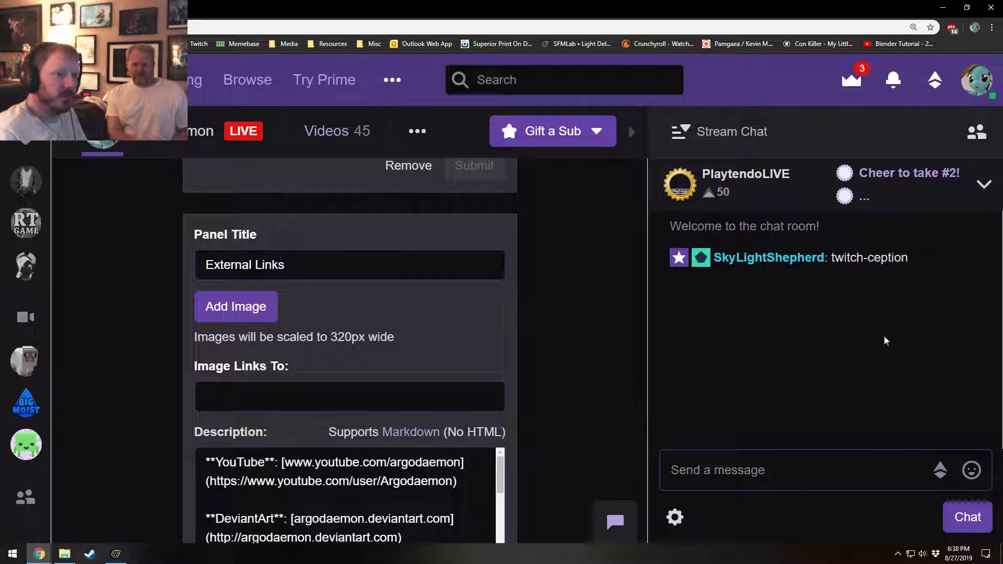
# - Collapse the stream chat and bring the External Links panel's description into view
pyautogui.click(674, 517)
pyautogui.click(606, 405)
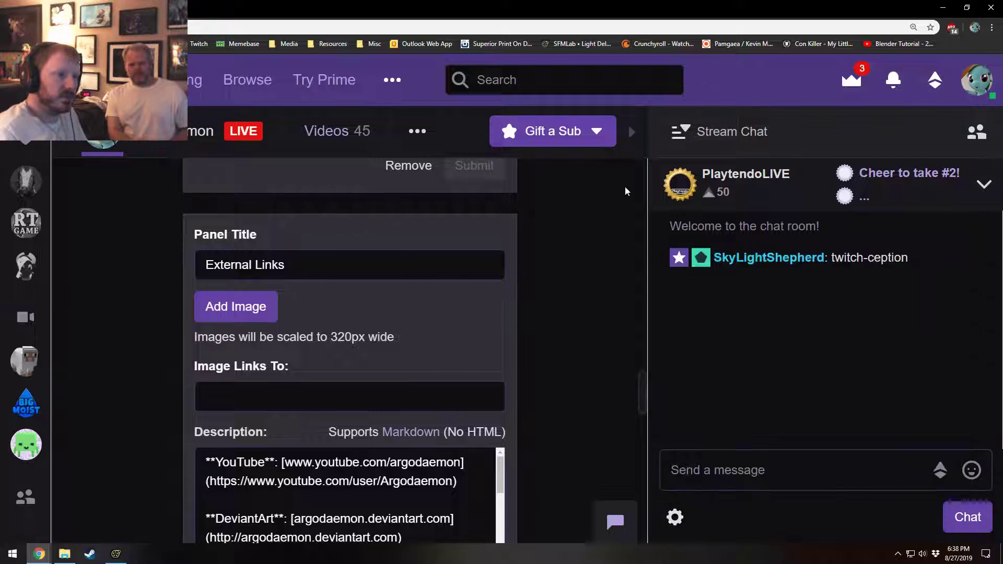
pyautogui.click(632, 132)
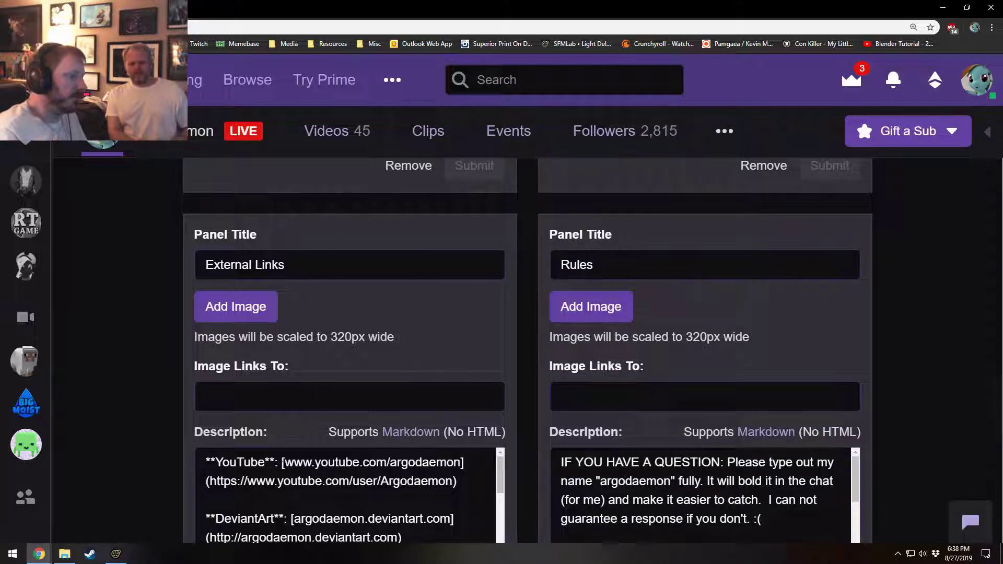
pyautogui.scroll(-2, 313, 491)
pyautogui.scroll(2, 313, 491)
pyautogui.scroll(-4, 81, 458)
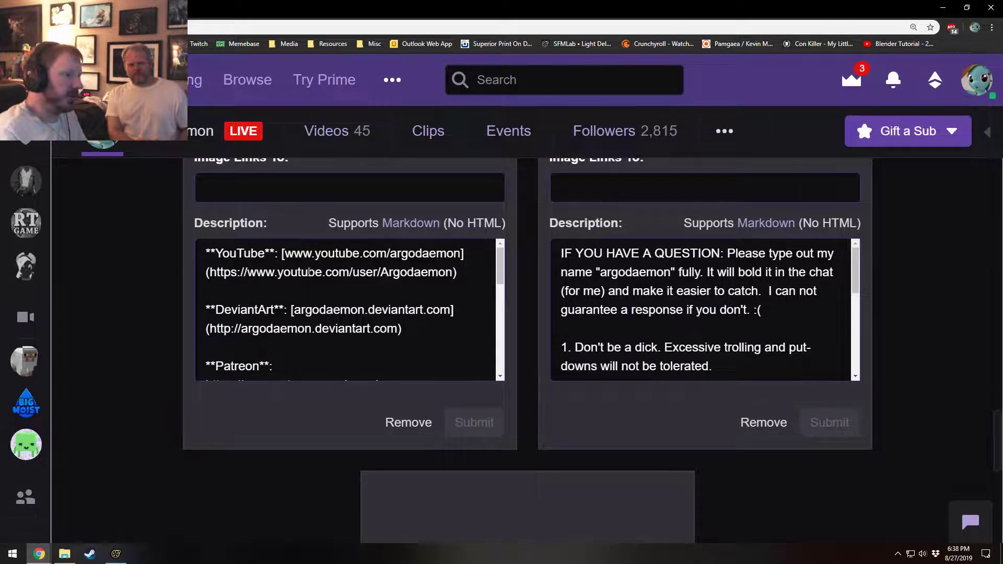
# - Examine the YouTube link's syntax in the External Links description and read Twitch's Markdown guide on text emphasis and formatting
pyautogui.moveTo(283, 255); pyautogui.dragTo(443, 255)
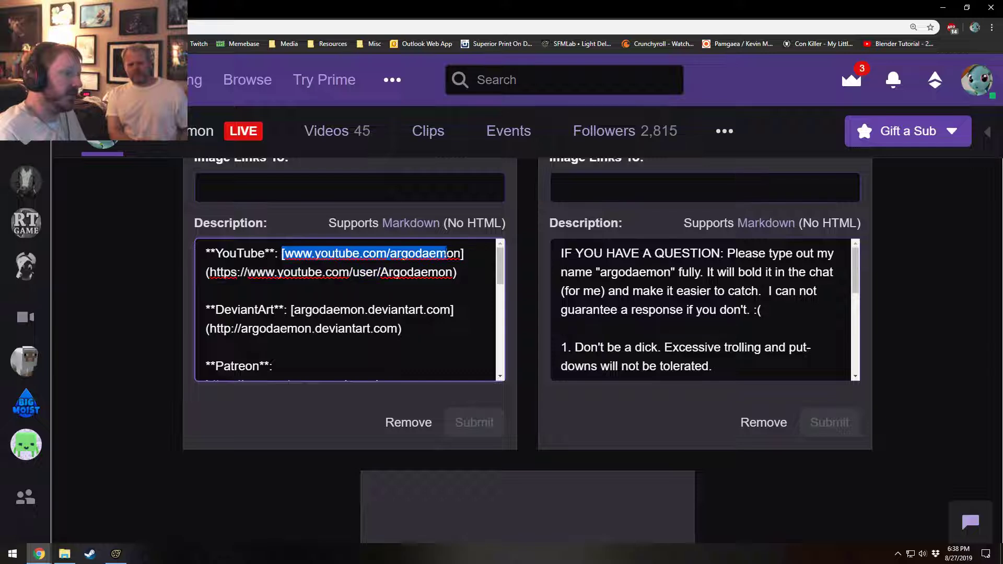
pyautogui.click(452, 272)
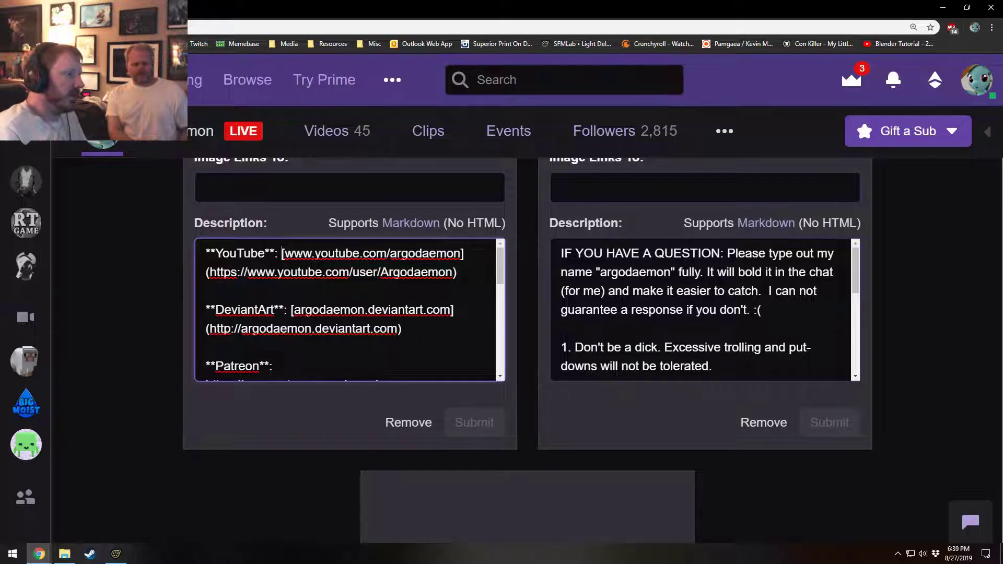
pyautogui.click(410, 223)
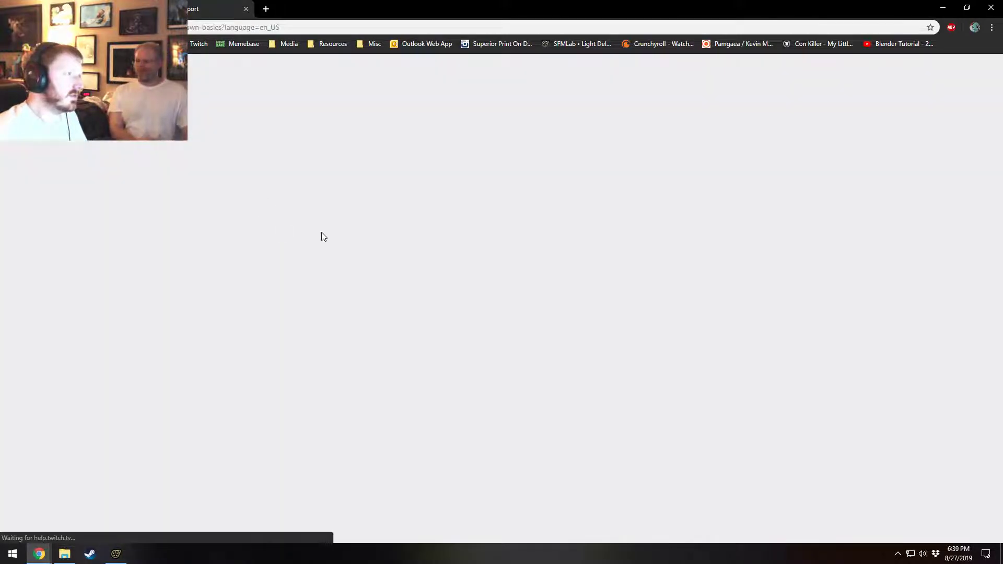
pyautogui.scroll(-6, 460, 307)
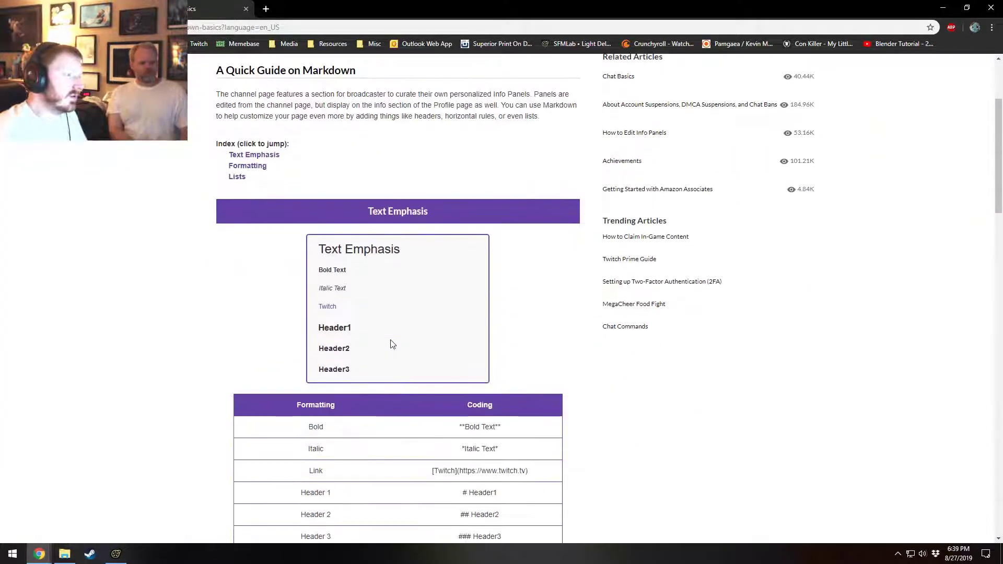
pyautogui.scroll(-12, 339, 370)
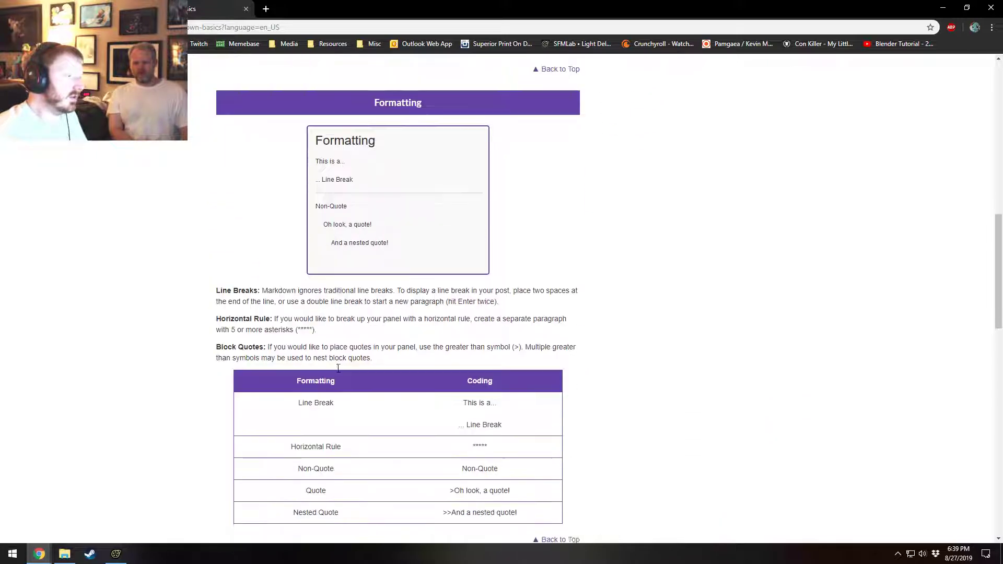
# - Read the Markdown guide's list, formatting and link syntax, highlight the Link row's coding example, and close the guide
pyautogui.scroll(-11, 344, 95)
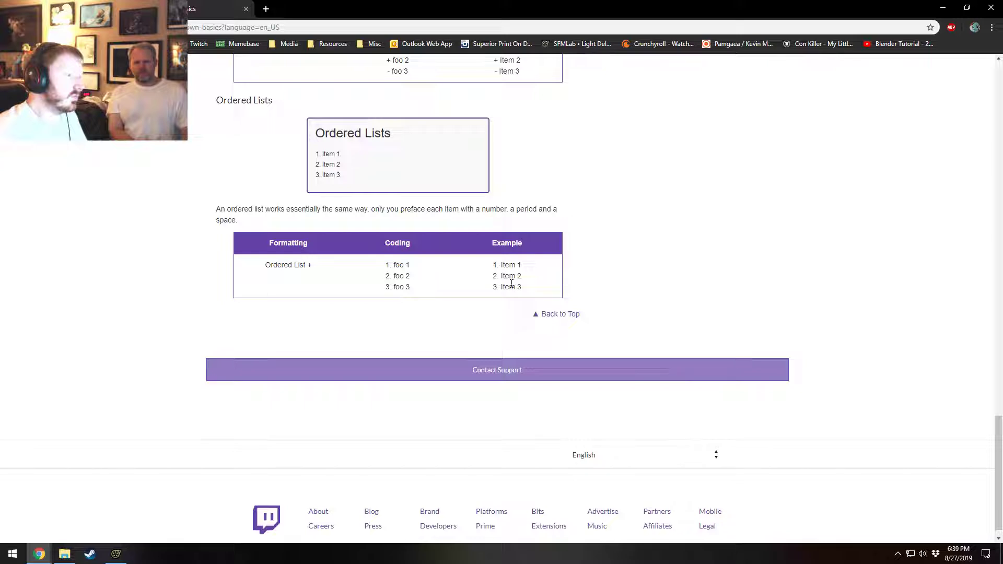
pyautogui.scroll(12, 543, 309)
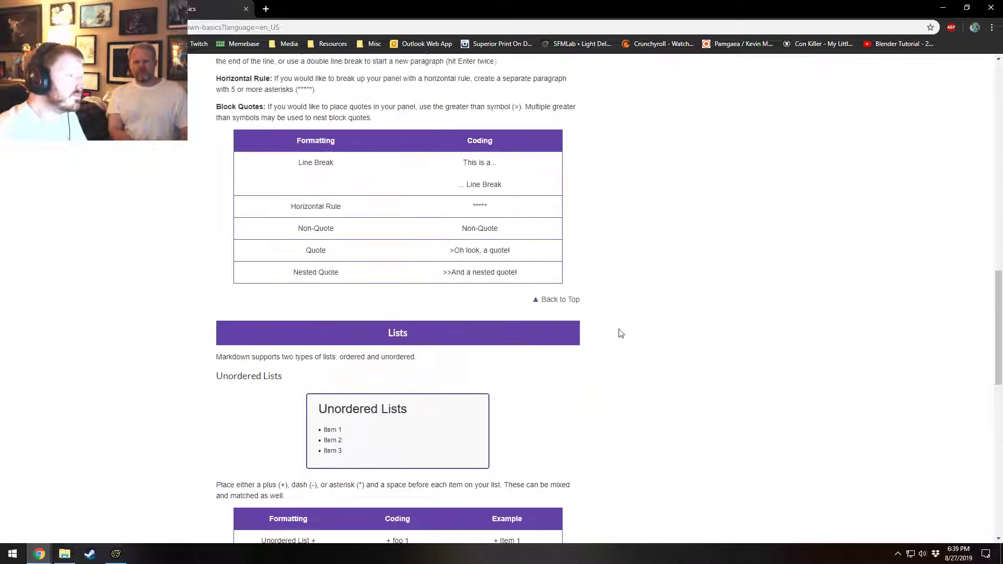
pyautogui.scroll(8, 621, 334)
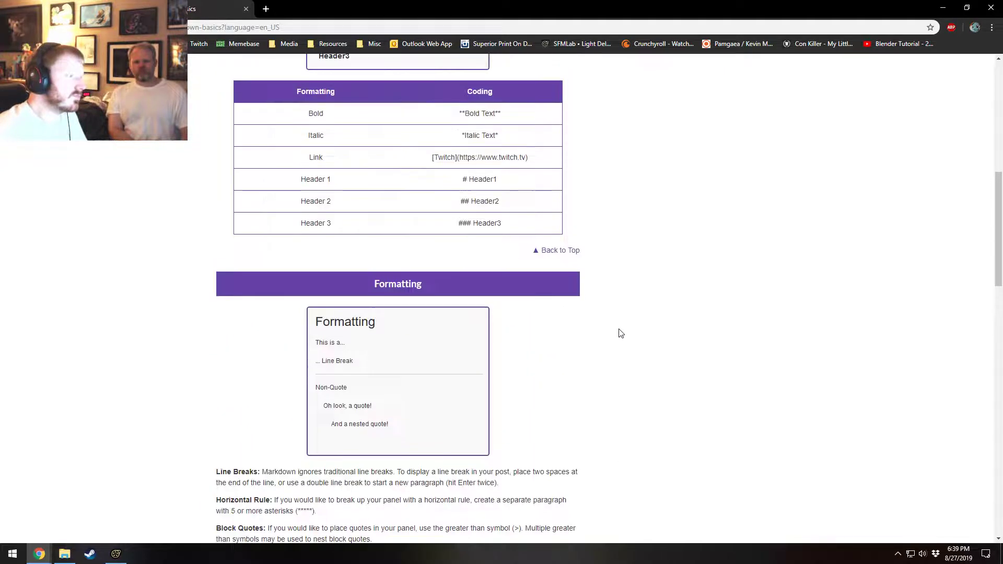
pyautogui.scroll(3, 621, 334)
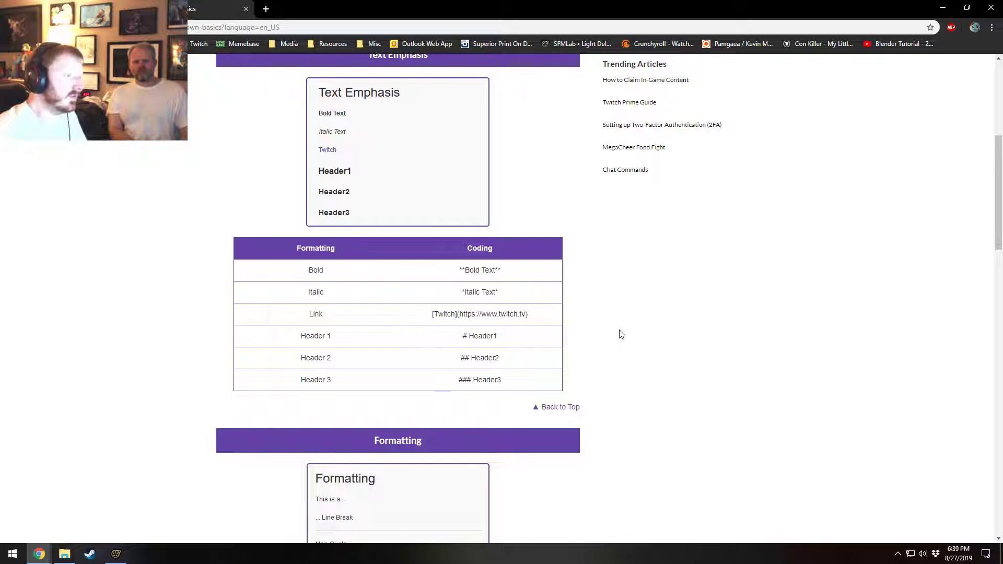
pyautogui.moveTo(321, 314); pyautogui.dragTo(546, 325)
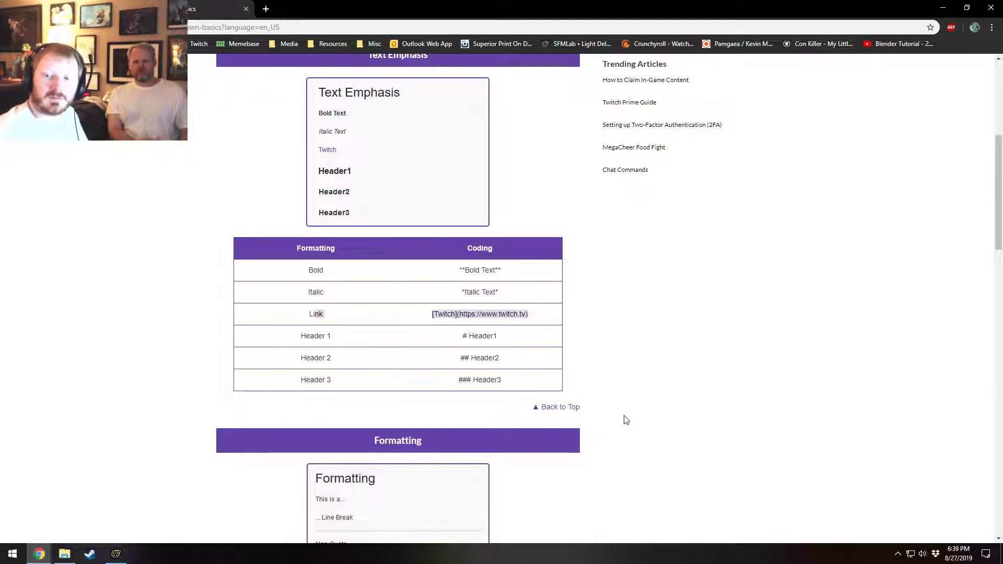
pyautogui.click(246, 9)
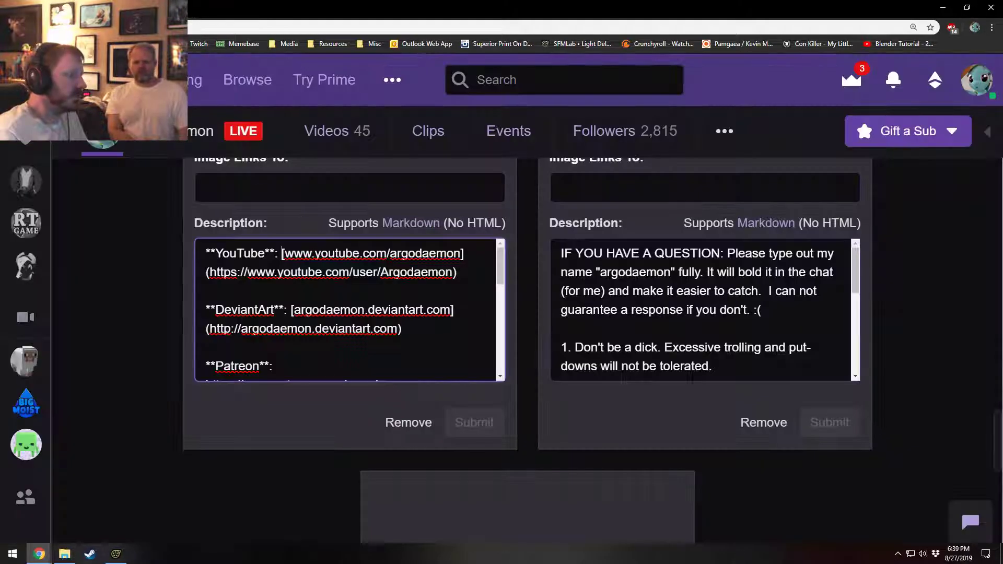
# - Search for "patreon argodaemon" in a new browser tab, open the Patreon page, and return to the Twitch panel editor
pyautogui.scroll(-1, 345, 308)
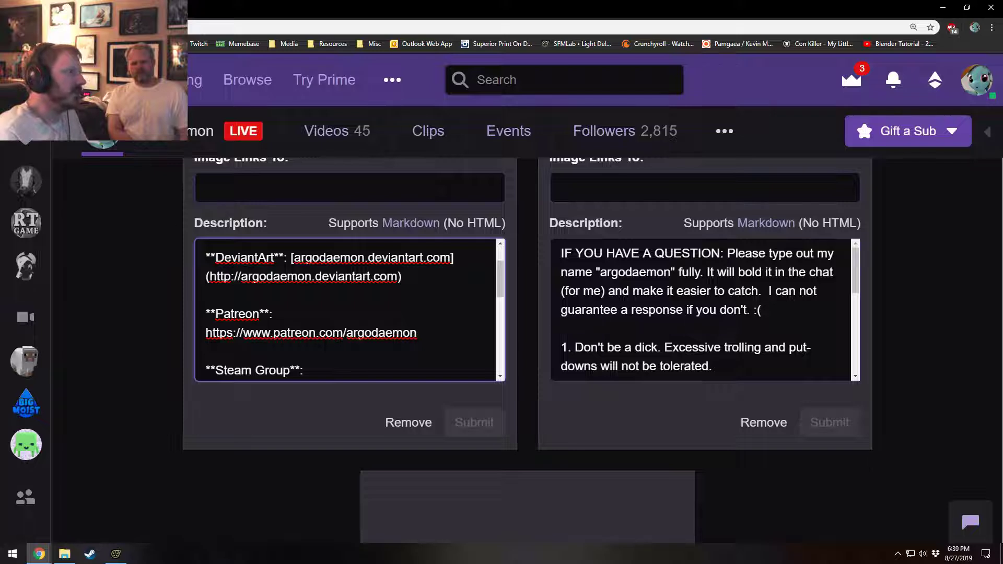
pyautogui.hotkey('ctrl', 't')
pyautogui.write('patreon')
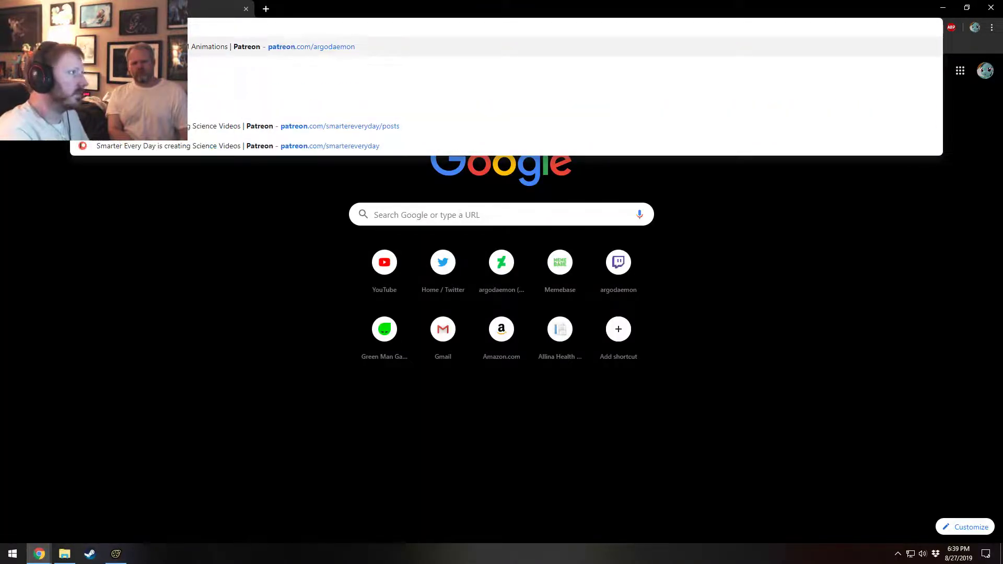
pyautogui.write(' argodaemon')
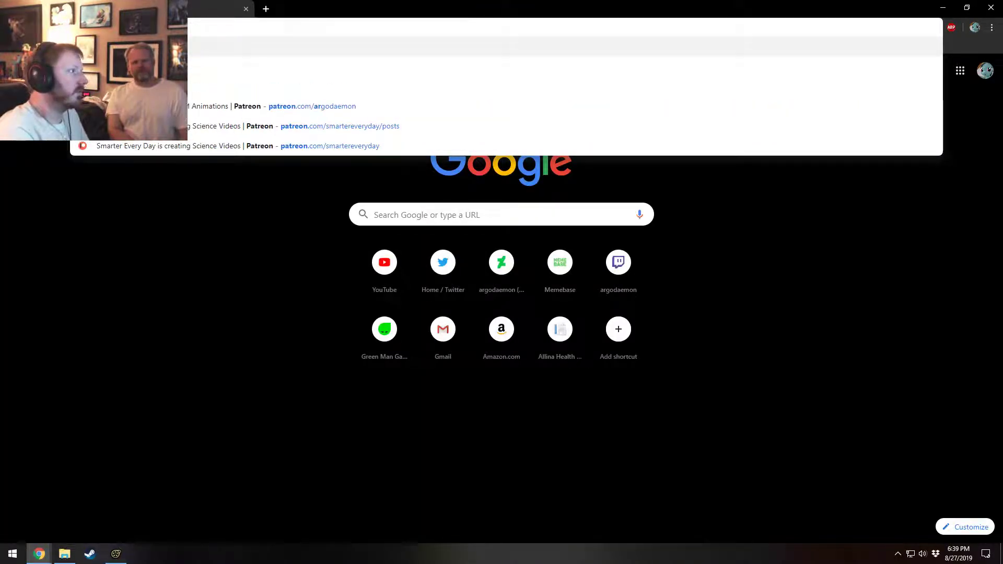
pyautogui.press('Return')
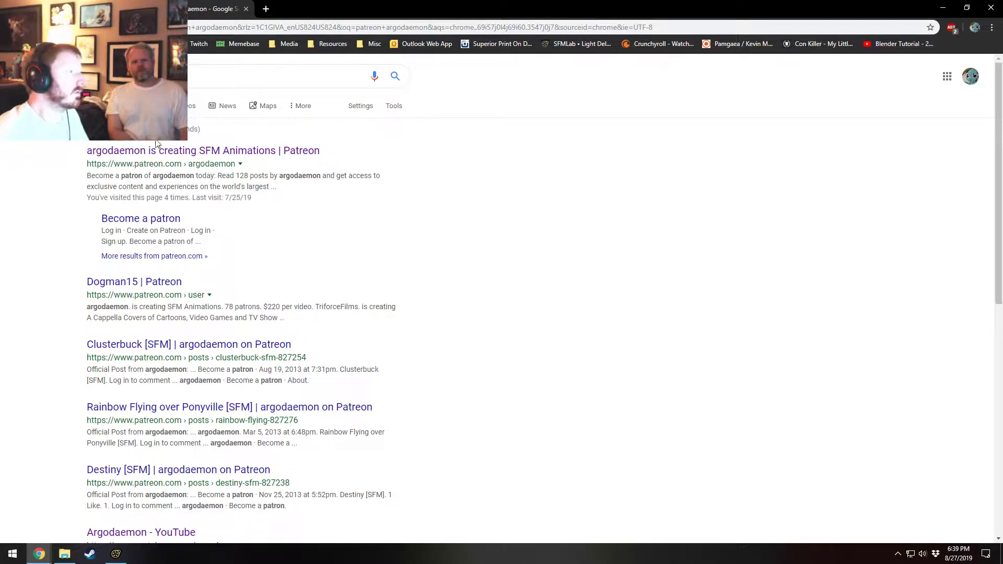
pyautogui.click(311, 153)
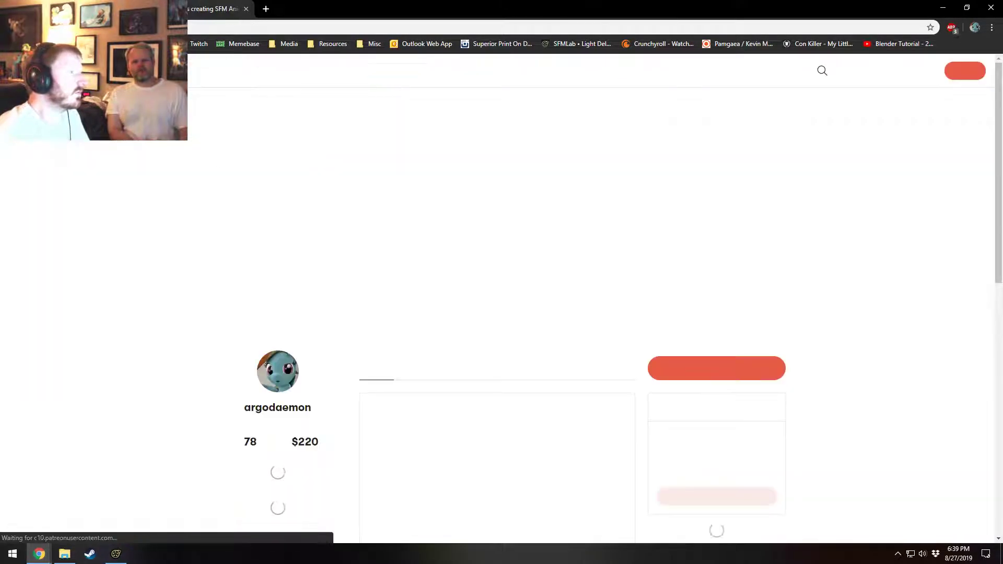
pyautogui.hotkey('ctrl', 'shift', 'Tab')
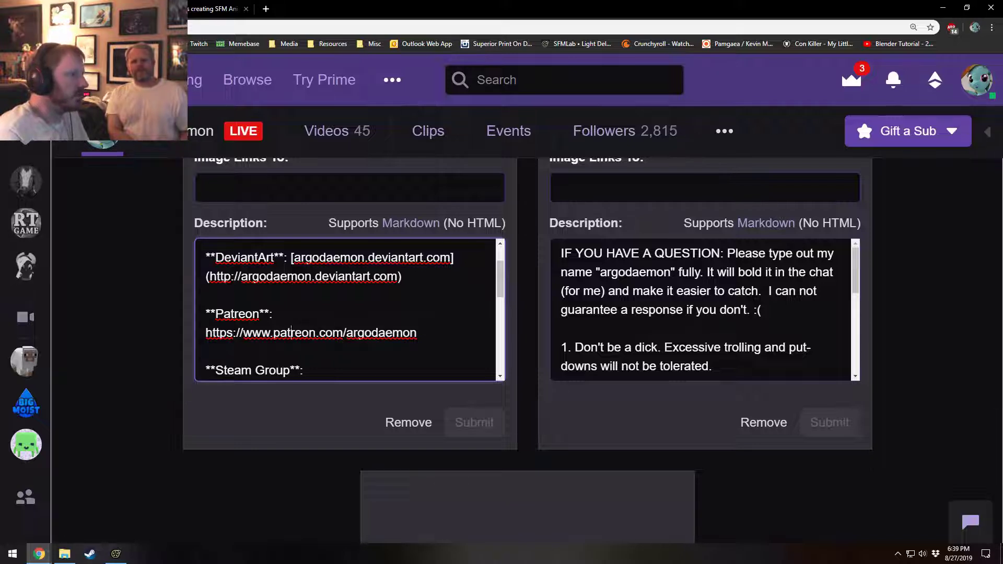
pyautogui.scroll(-2, 345, 313)
pyautogui.scroll(2, 345, 313)
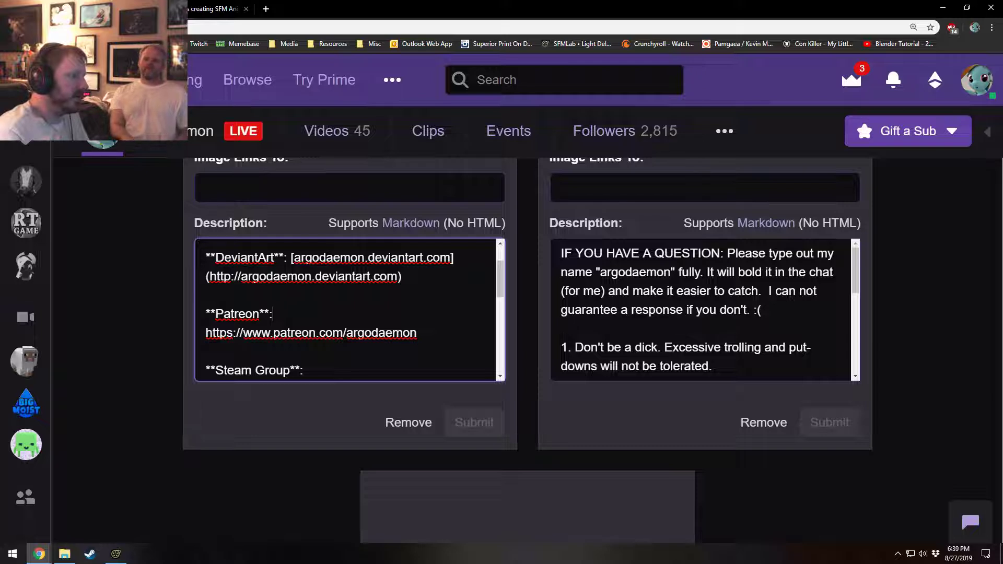
pyautogui.write('[')
pyautogui.write('https://www.patreon.com/argodaemon')
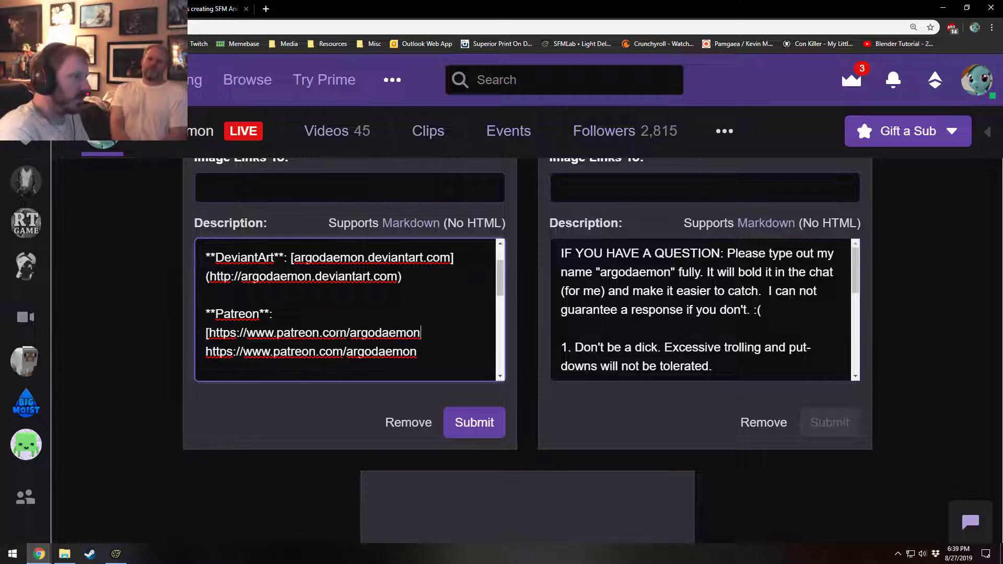
pyautogui.write(']')
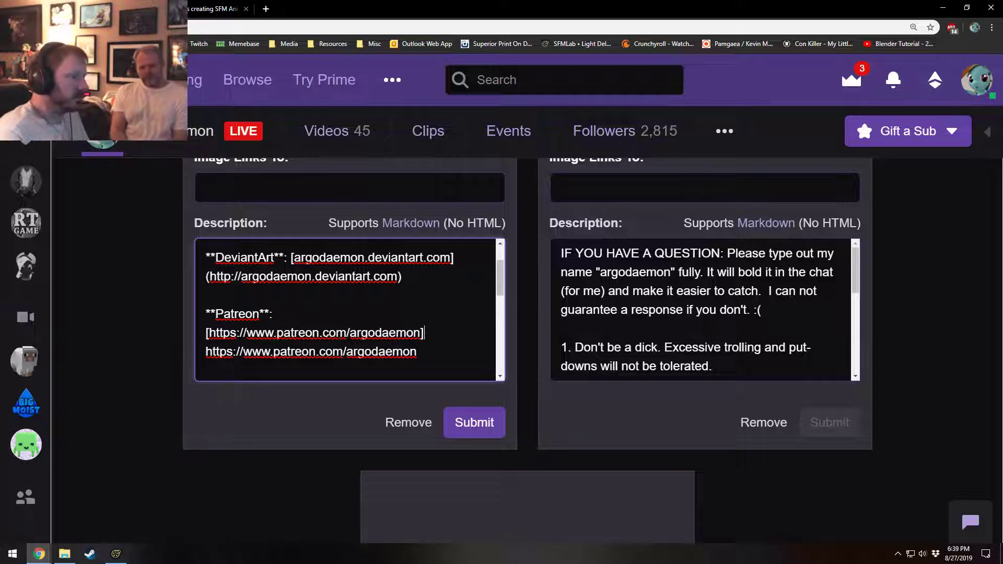
pyautogui.scroll(1, 345, 309)
pyautogui.scroll(-2, 345, 309)
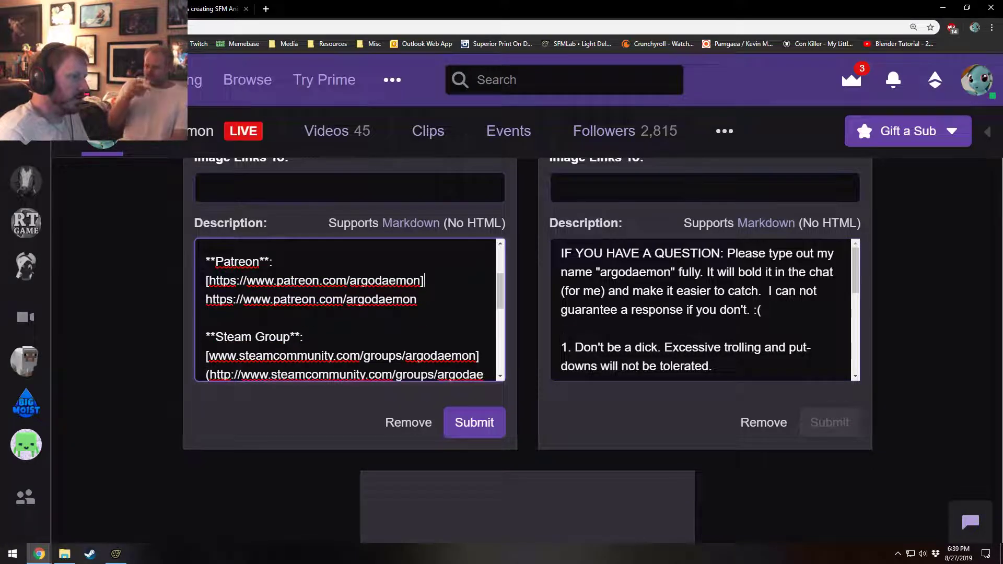
pyautogui.scroll(2, 345, 309)
pyautogui.scroll(-1, 345, 309)
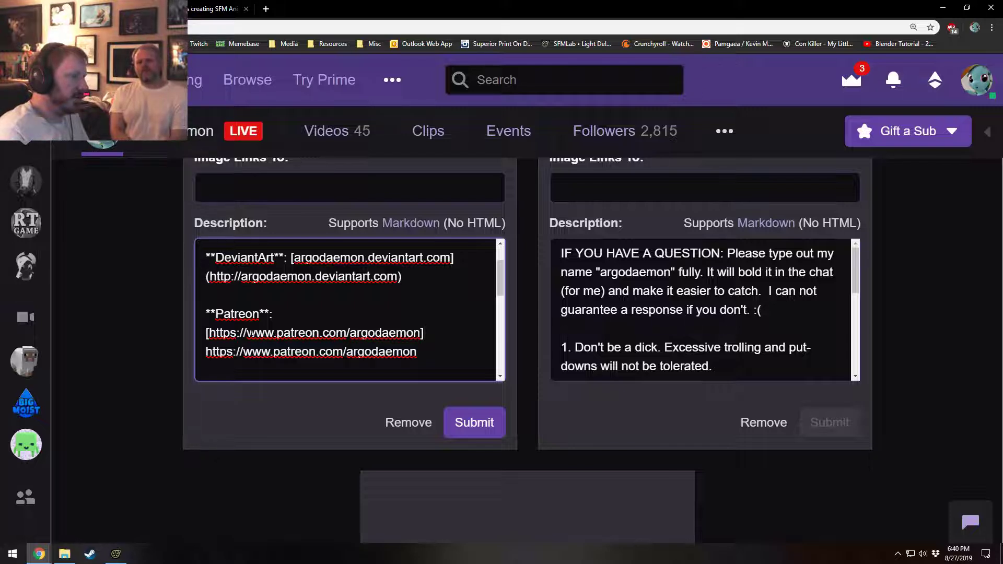
pyautogui.click(245, 333)
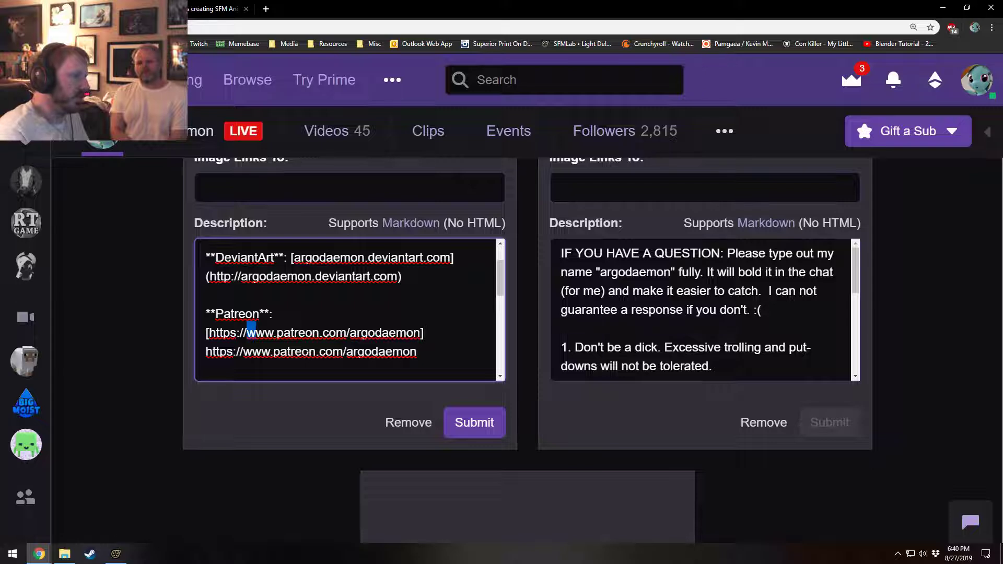
pyautogui.press('BackSpace')
pyautogui.press('BackSpace')
pyautogui.press('BackSpace')
pyautogui.press('BackSpace')
pyautogui.press('BackSpace')
pyautogui.press('BackSpace')
pyautogui.press('BackSpace')
pyautogui.press('BackSpace')
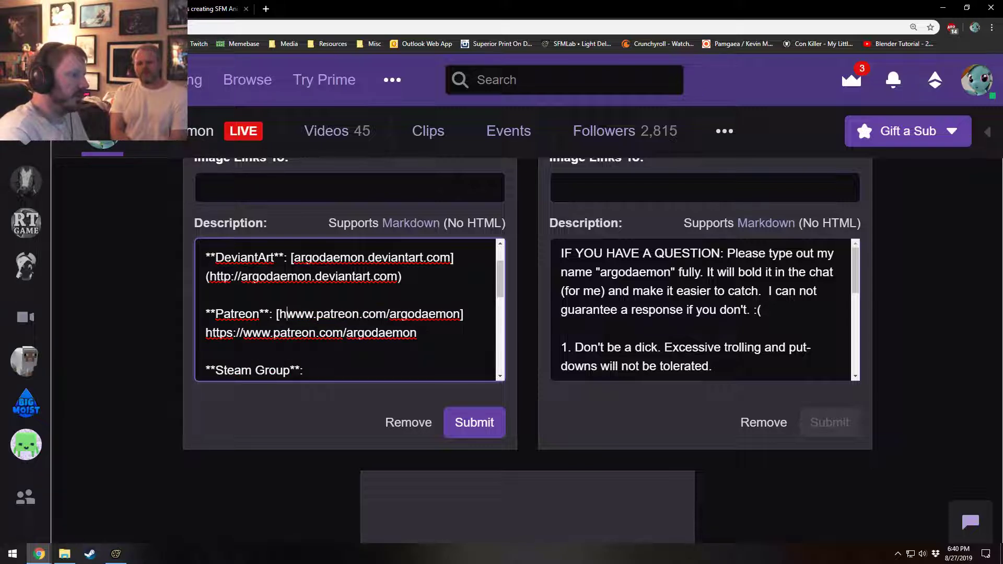
pyautogui.scroll(1, 344, 308)
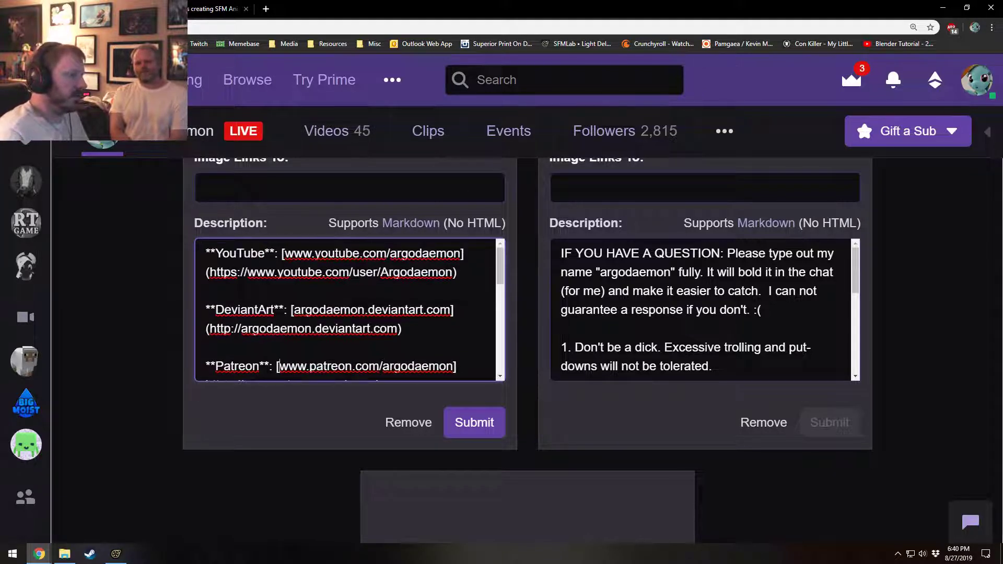
pyautogui.scroll(-1, 345, 308)
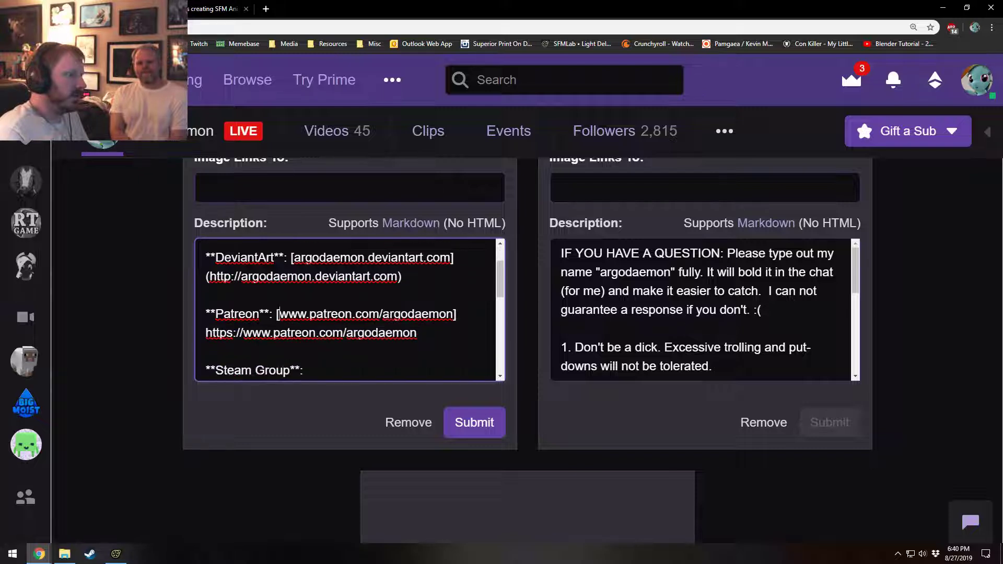
pyautogui.scroll(1, 345, 308)
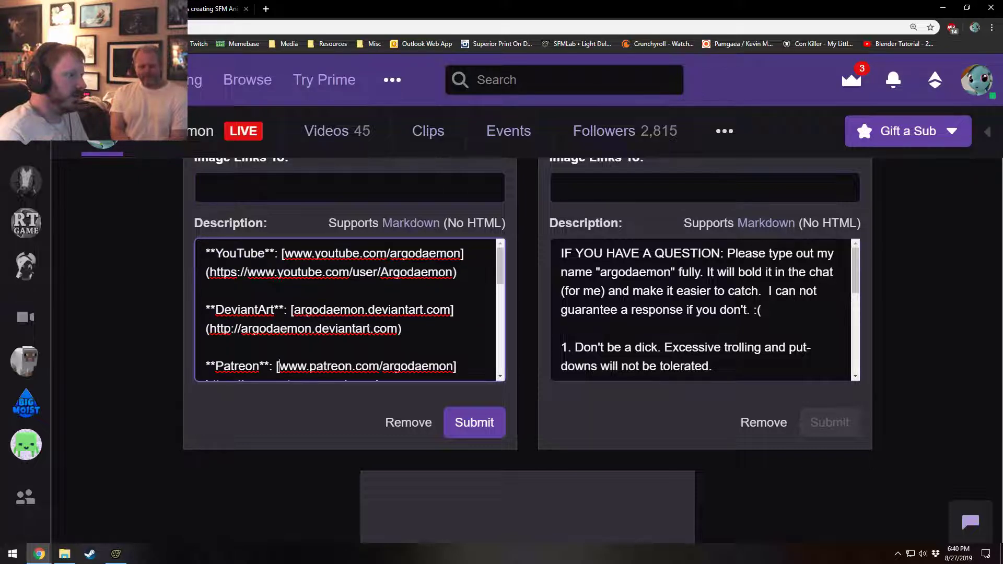
pyautogui.scroll(-2, 369, 328)
pyautogui.click(470, 422)
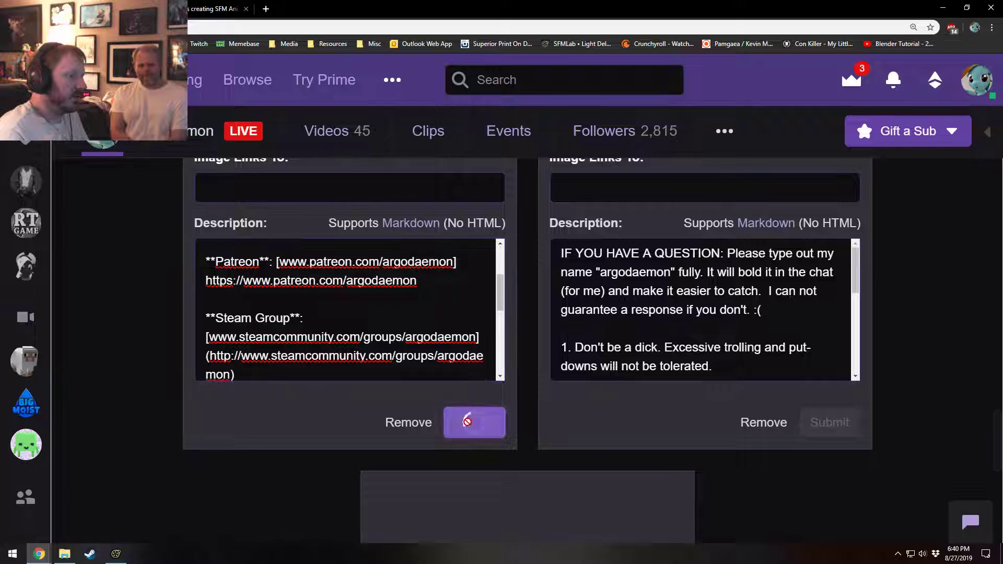
# - Turn off Edit Panels and check how the submitted Patreon entry is displayed under External Links
pyautogui.scroll(15, 144, 292)
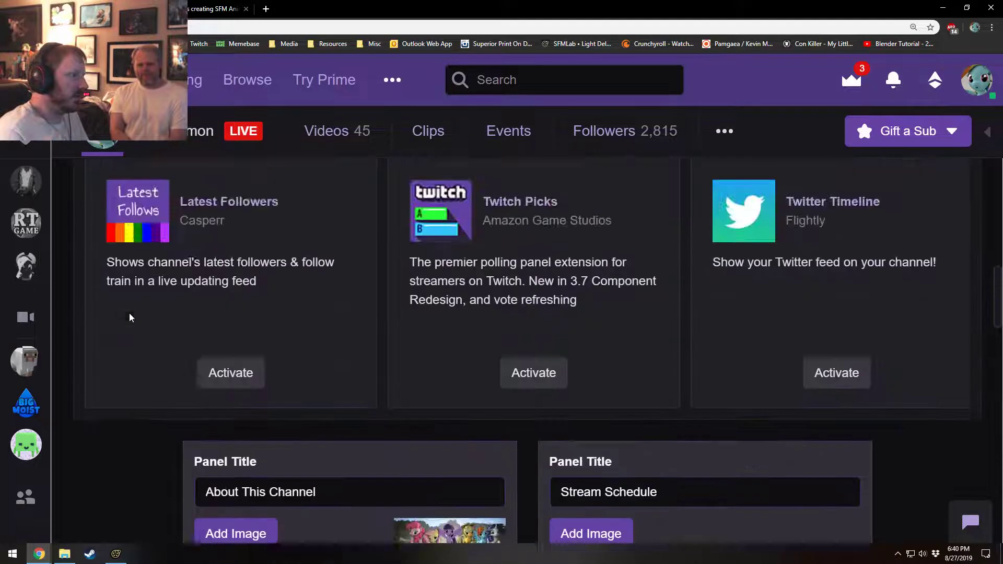
pyautogui.scroll(6, 131, 318)
pyautogui.click(91, 312)
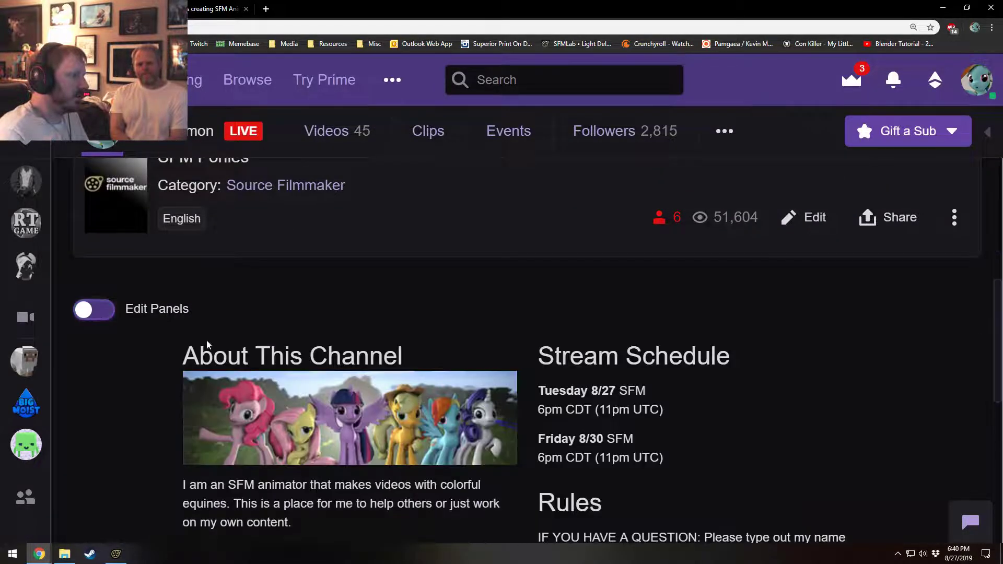
pyautogui.scroll(-10, 207, 345)
pyautogui.click(337, 386)
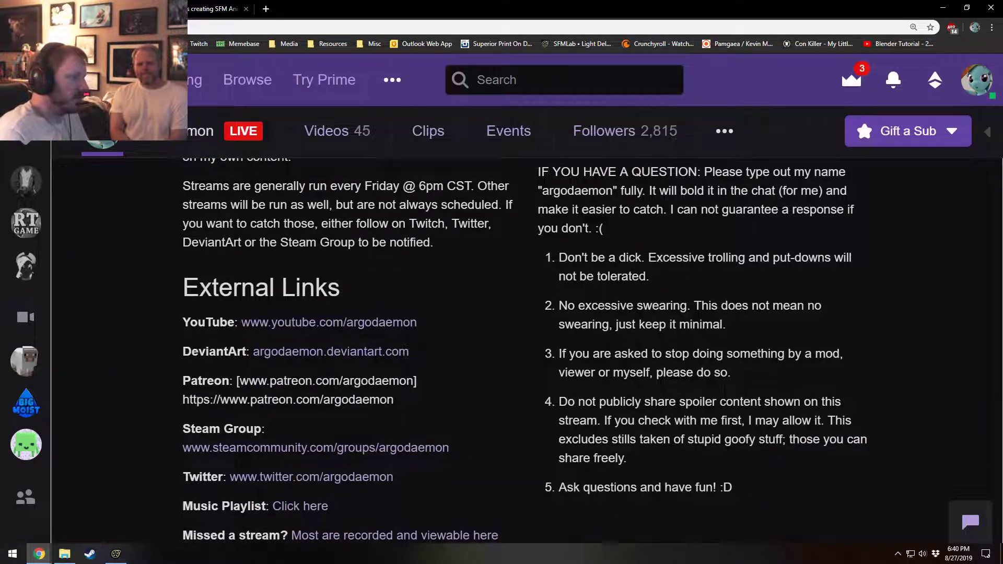
# - Enable Edit Panels again, close the floating mini player, and return to the External Links description
pyautogui.scroll(6, 261, 399)
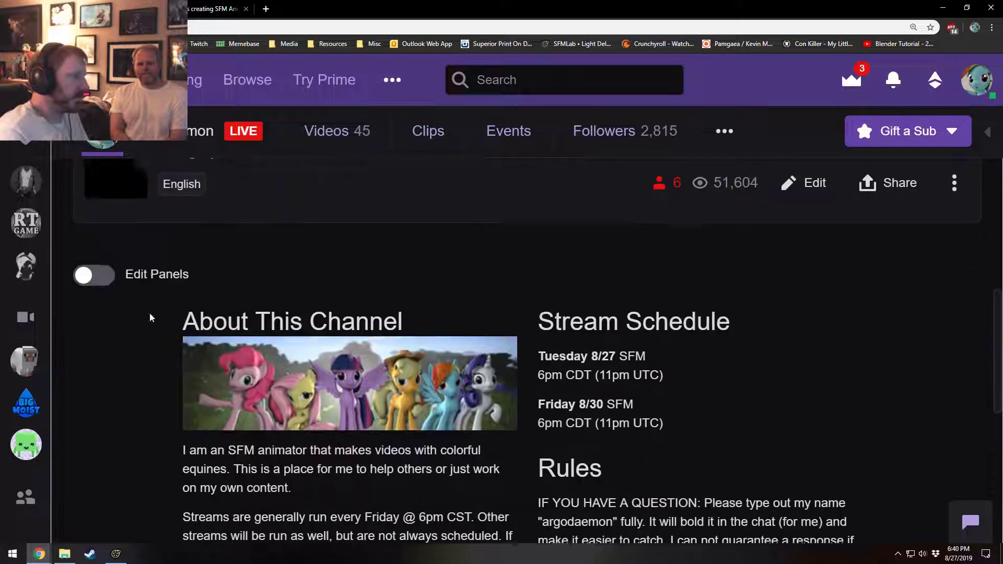
pyautogui.click(94, 309)
pyautogui.scroll(-3, 198, 374)
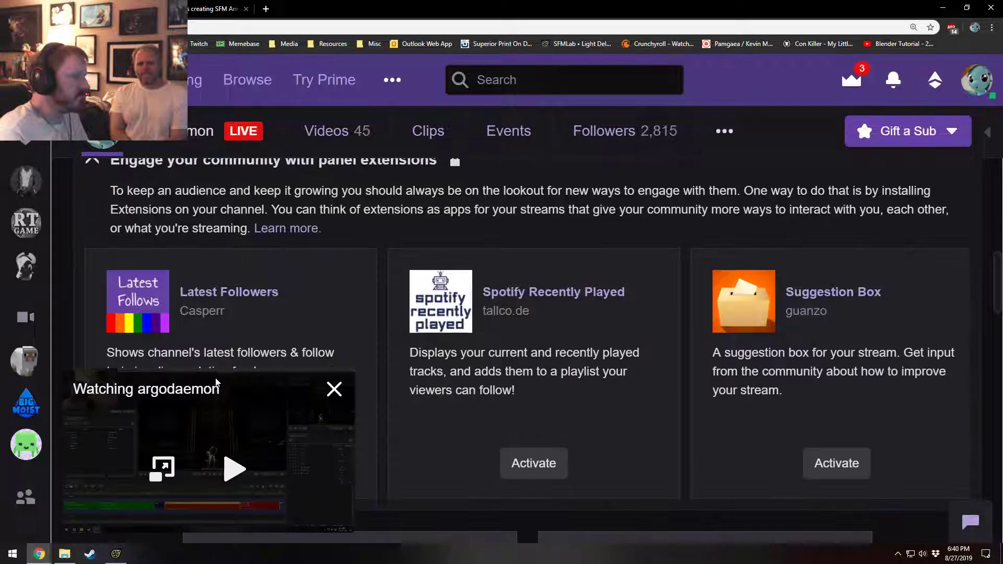
pyautogui.click(334, 387)
pyautogui.scroll(-6, 253, 393)
pyautogui.scroll(-13, 254, 395)
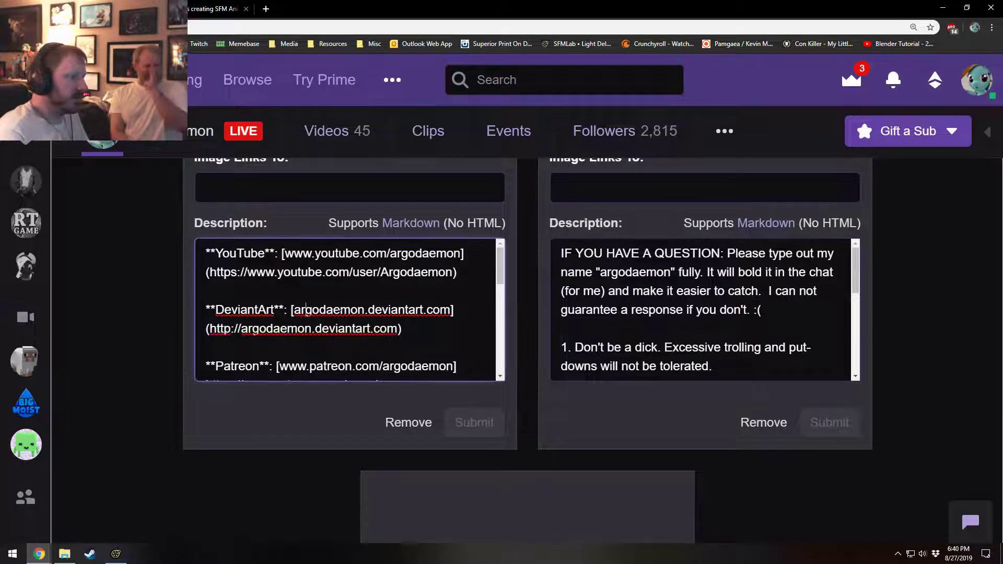
pyautogui.scroll(-1, 374, 257)
pyautogui.click(374, 257)
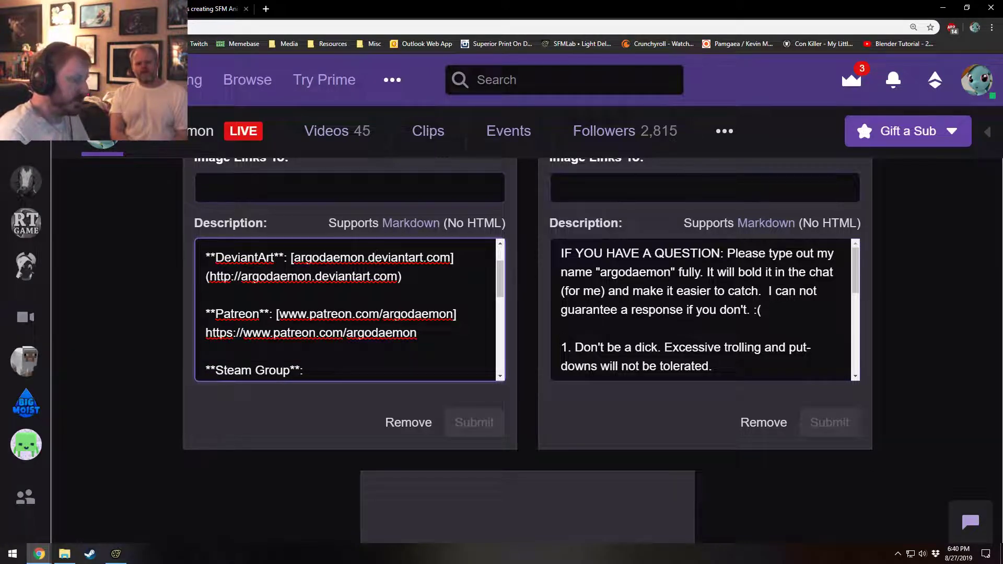
pyautogui.write(')')
pyautogui.write('(')
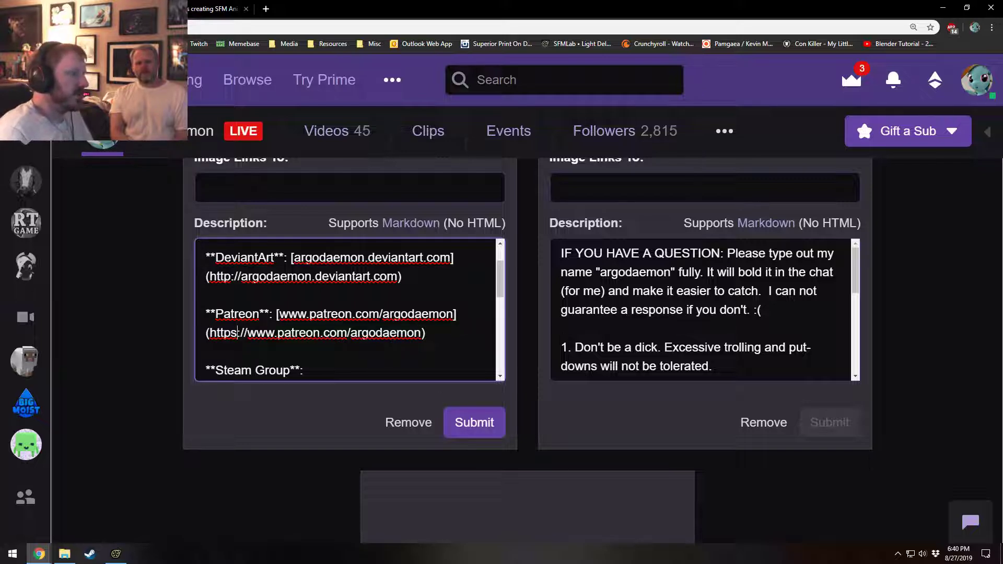
pyautogui.click(485, 425)
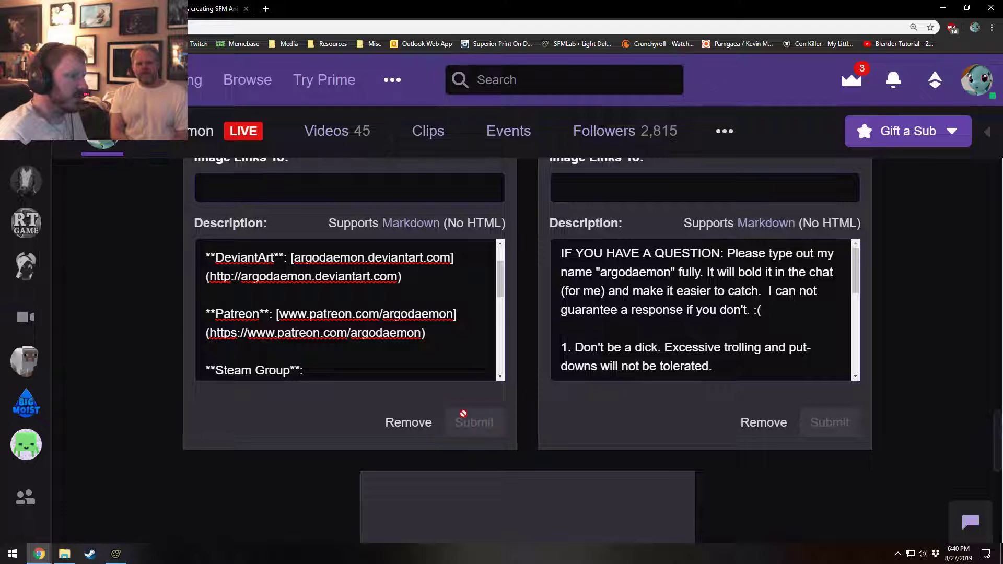
# - Leave panel editing and examine the Patreon entry with its parenthesized URL in the published External Links panel
pyautogui.scroll(15, 112, 217)
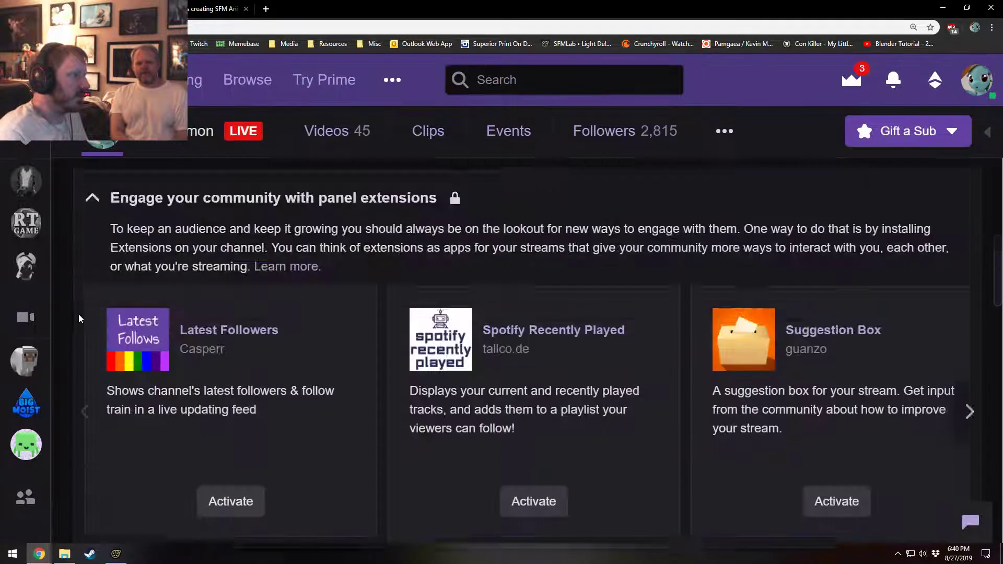
pyautogui.click(99, 209)
pyautogui.scroll(-6, 322, 449)
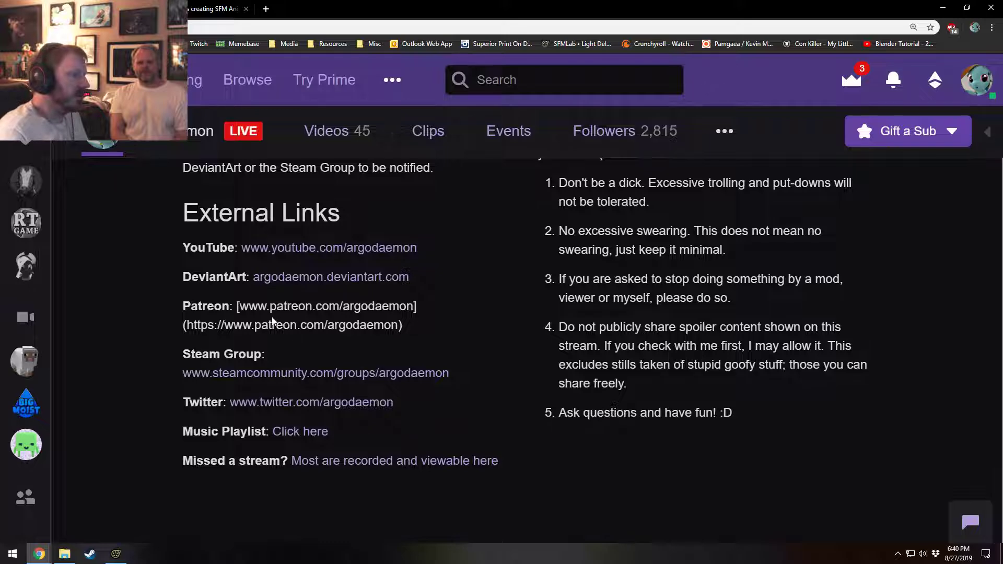
pyautogui.scroll(1, 272, 340)
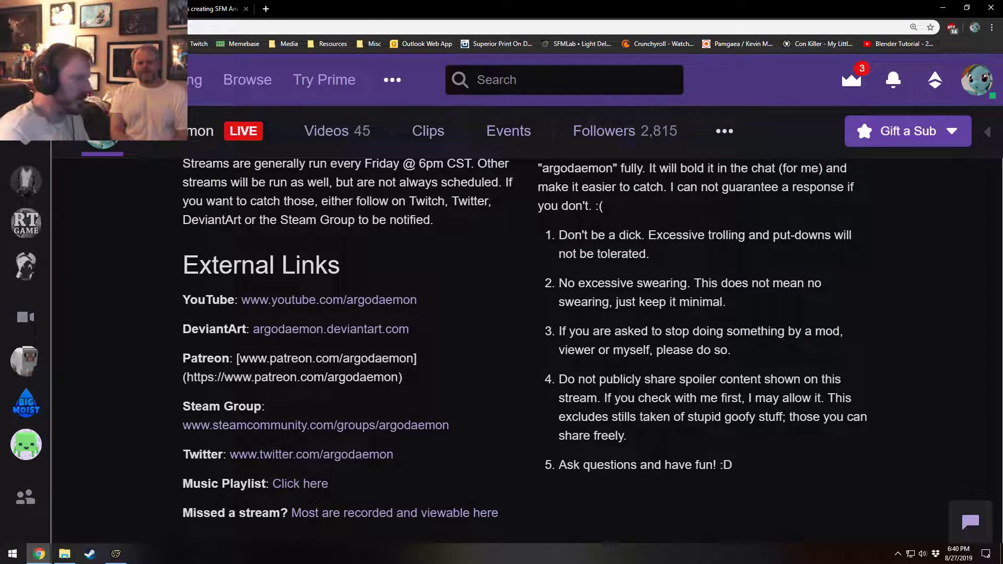
# - Turn Edit Panels back on for the channel page and return to the Source Filmmaker session
pyautogui.scroll(1, 272, 340)
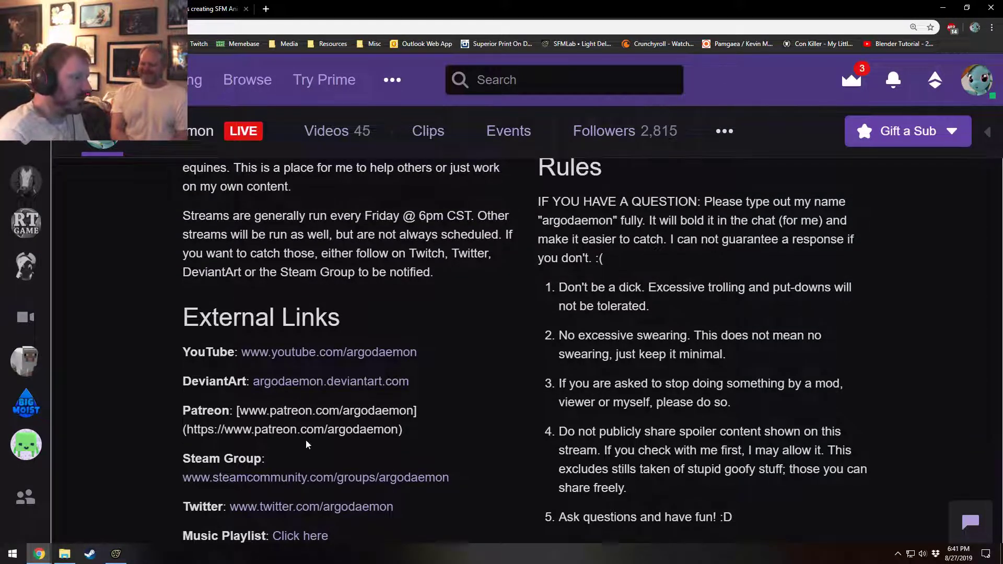
pyautogui.scroll(11, 501, 350)
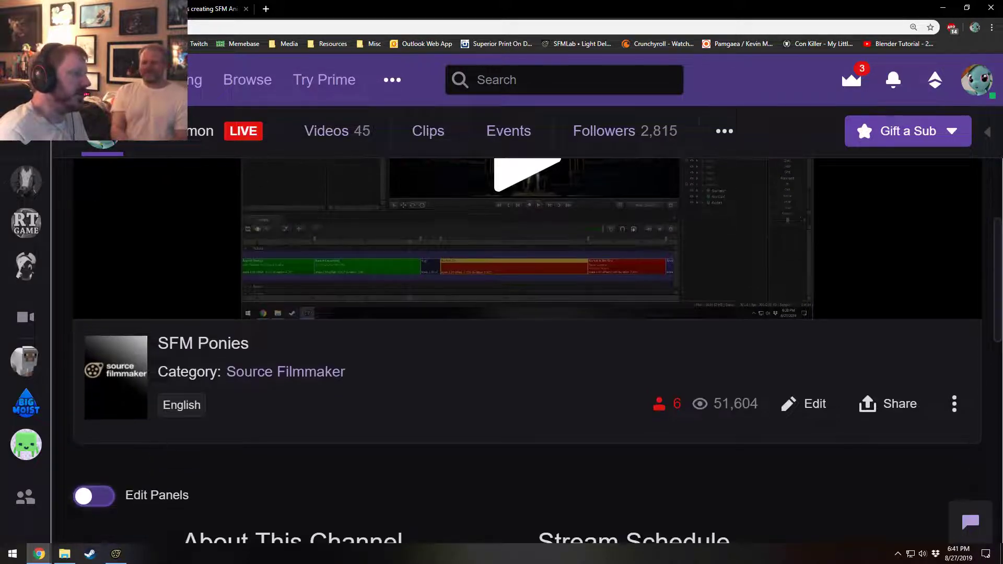
pyautogui.click(94, 495)
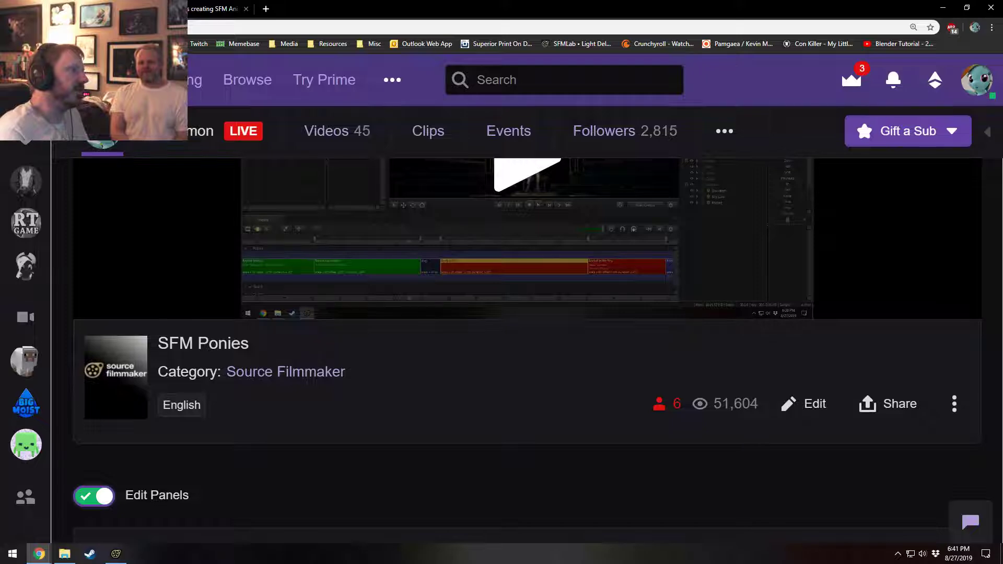
pyautogui.click(121, 9)
pyautogui.click(939, 8)
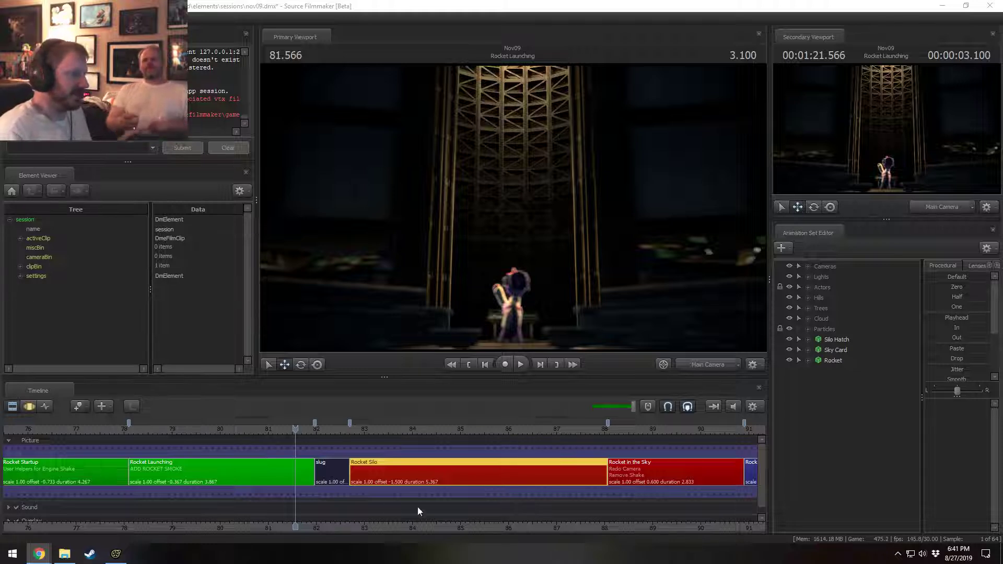
# - Check the opening frames of the Rocket Silo and Rocket Poof shots
pyautogui.moveTo(365, 509); pyautogui.dragTo(332, 525, button='middle')
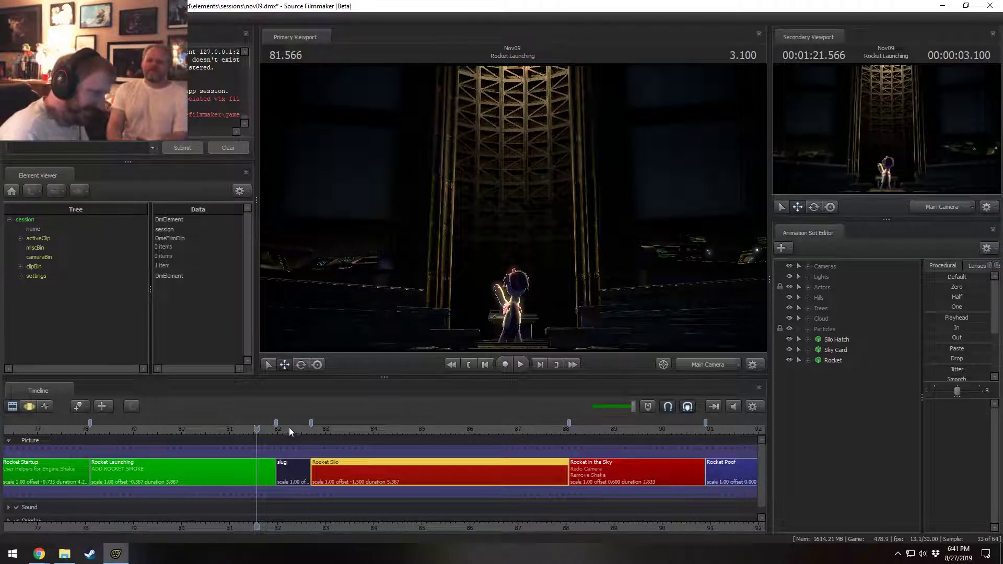
pyautogui.moveTo(289, 427); pyautogui.dragTo(313, 437)
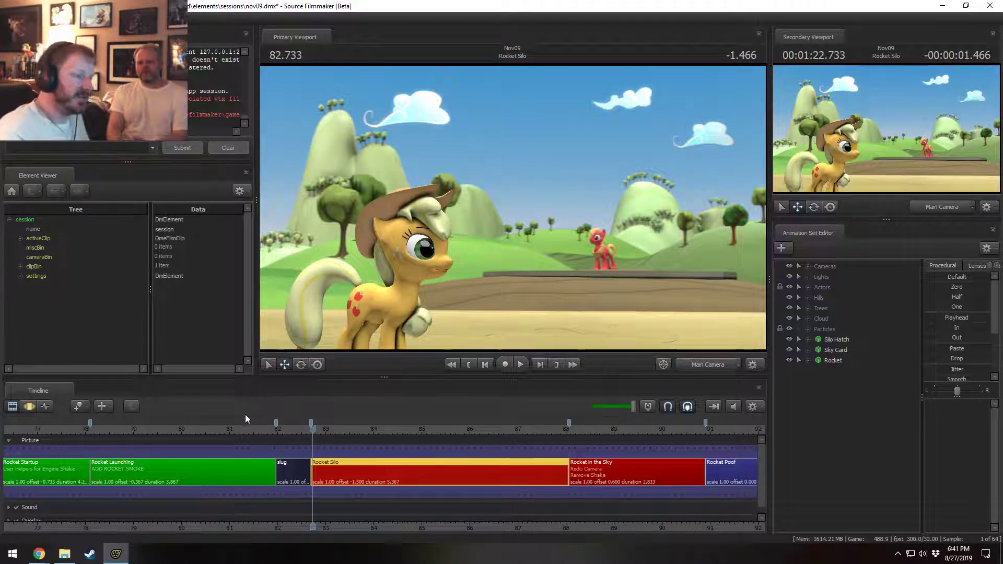
pyautogui.moveTo(533, 528); pyautogui.dragTo(301, 531)
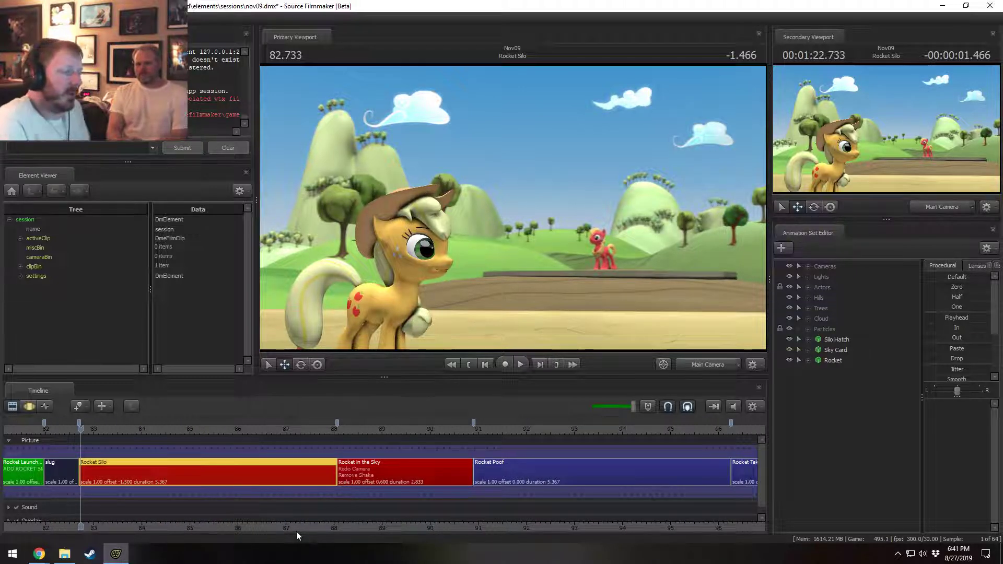
pyautogui.click(480, 429)
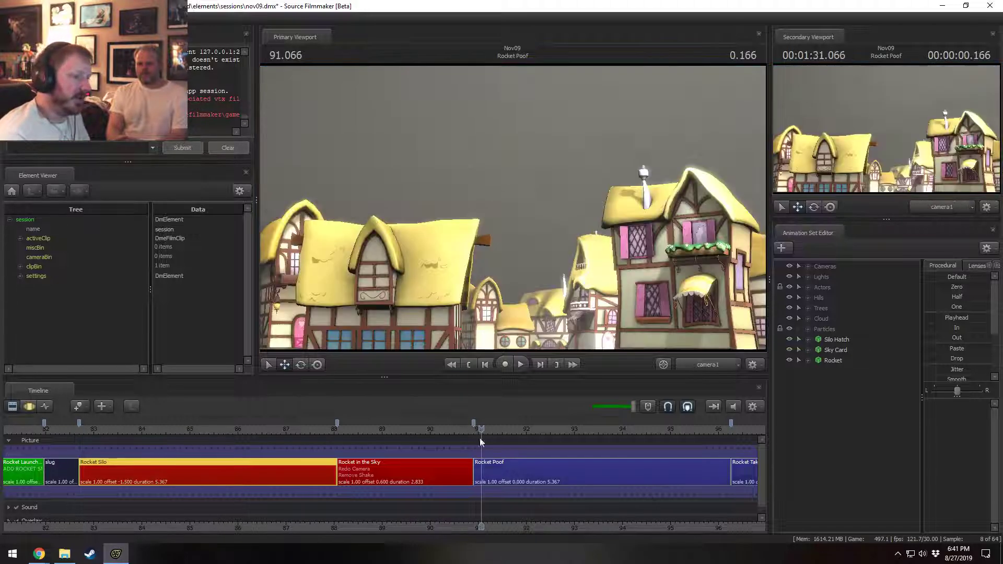
pyautogui.moveTo(385, 448); pyautogui.dragTo(312, 441, button='middle')
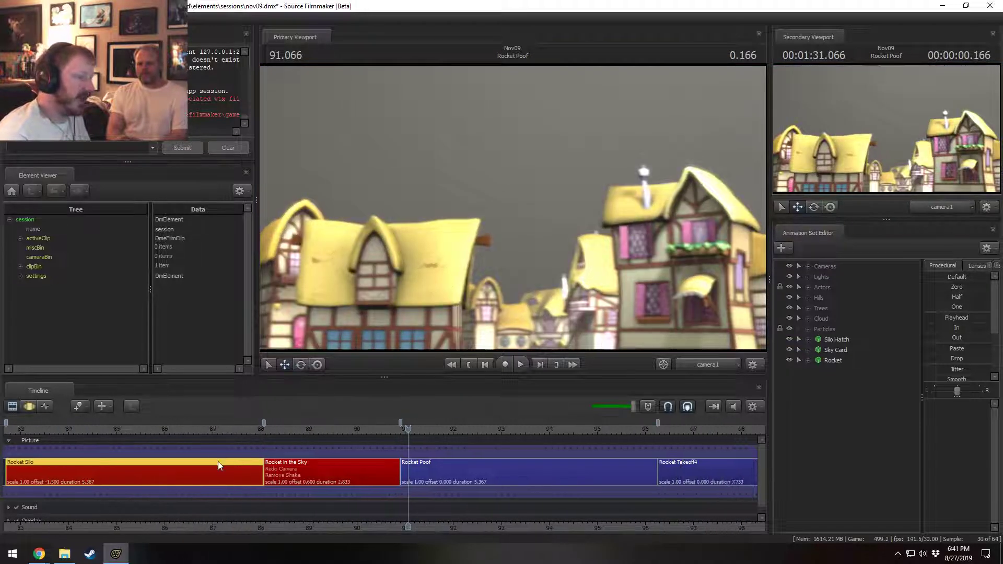
# - Copy the Sky Card animation set from the Rocket Silo shot and paste it into the Rocket Poof shot
pyautogui.click(248, 429)
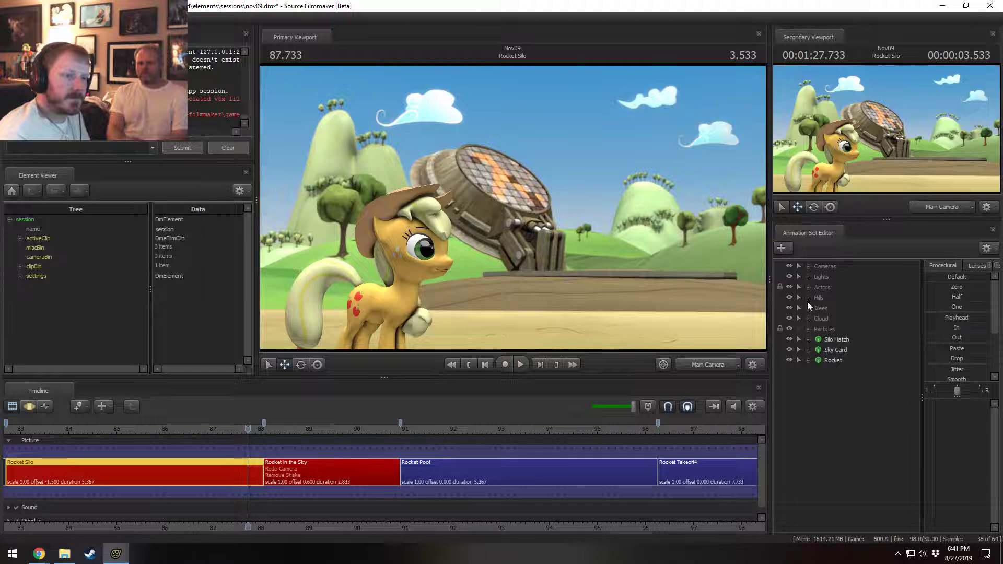
pyautogui.click(843, 350)
pyautogui.rightClick(844, 350)
pyautogui.click(858, 367)
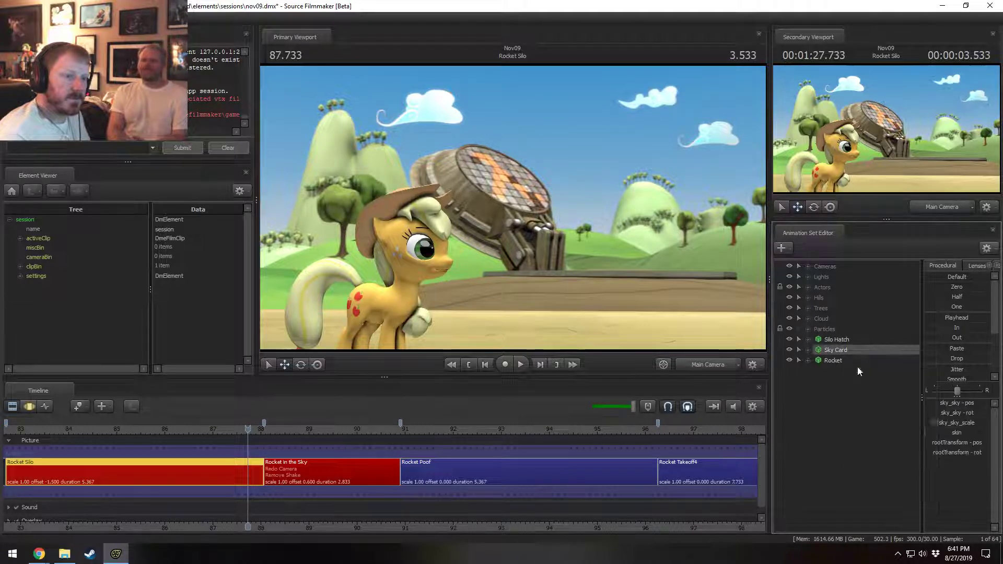
pyautogui.click(454, 470)
pyautogui.rightClick(823, 370)
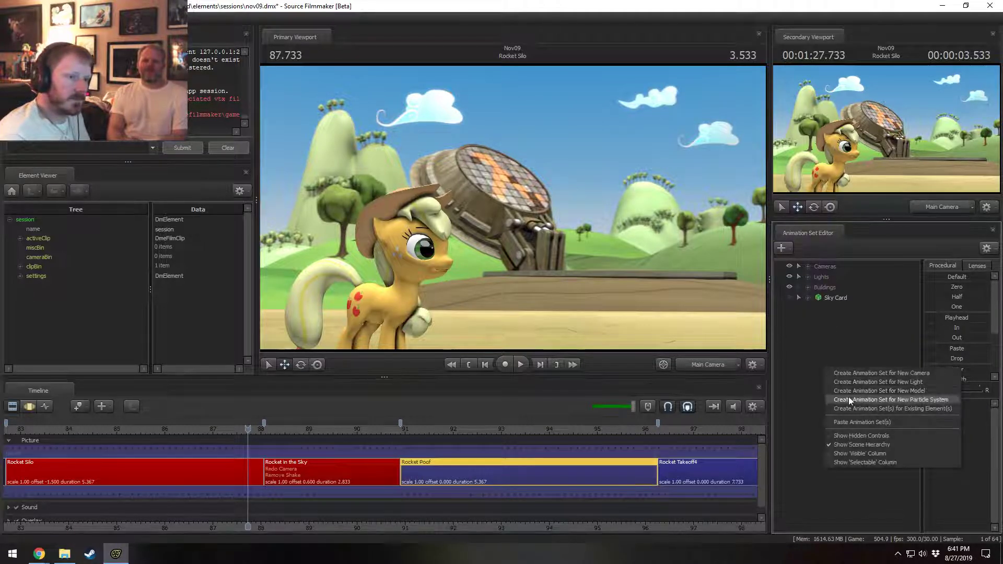
pyautogui.click(861, 421)
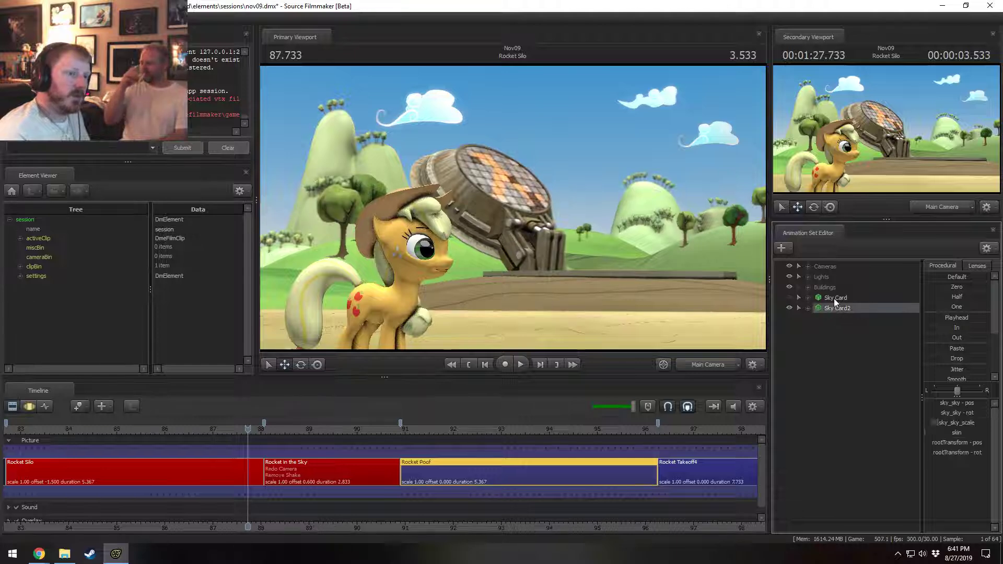
# - Delete the old hidden Sky Card from Rocket Poof and rename the pasted animation set Sky Card
pyautogui.rightClick(837, 301)
pyautogui.click(849, 322)
pyautogui.rightClick(836, 299)
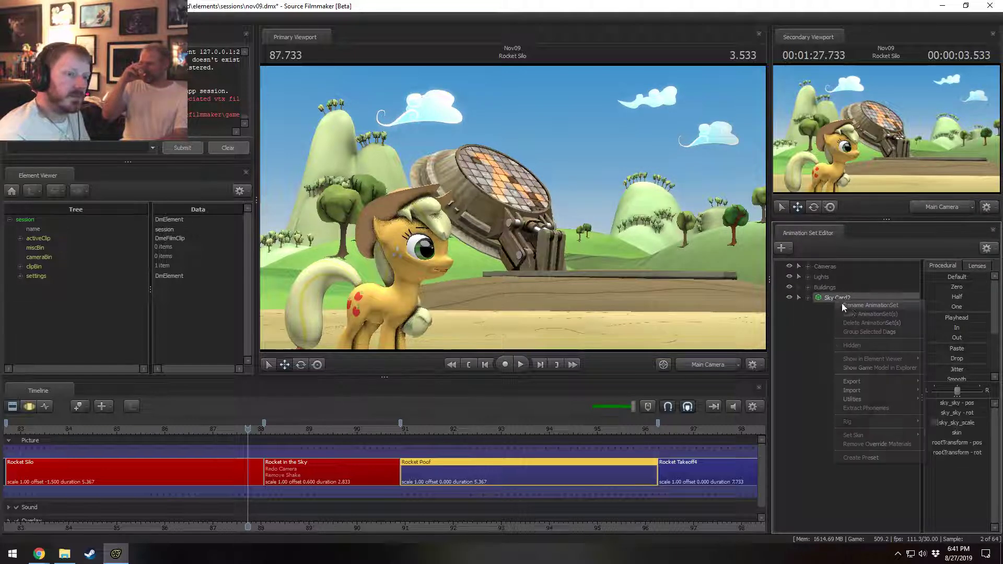
pyautogui.click(787, 311)
pyautogui.doubleClick(836, 298)
pyautogui.press('BackSpace')
pyautogui.click(491, 284)
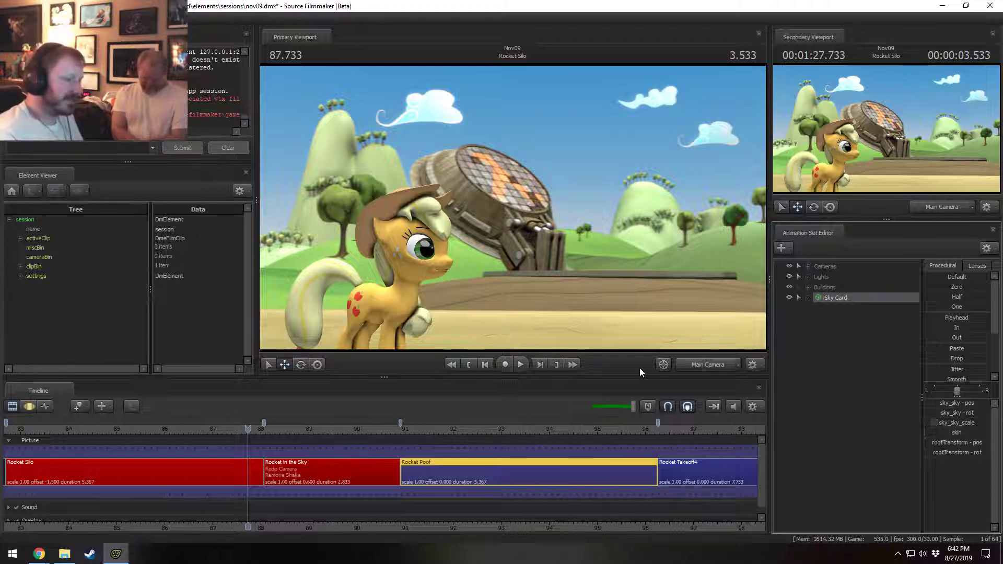
# - At the start of Rocket Poof, use the Work Camera and Motion Editor to turn the Sky Card so it fills the background behind the buildings
pyautogui.click(403, 427)
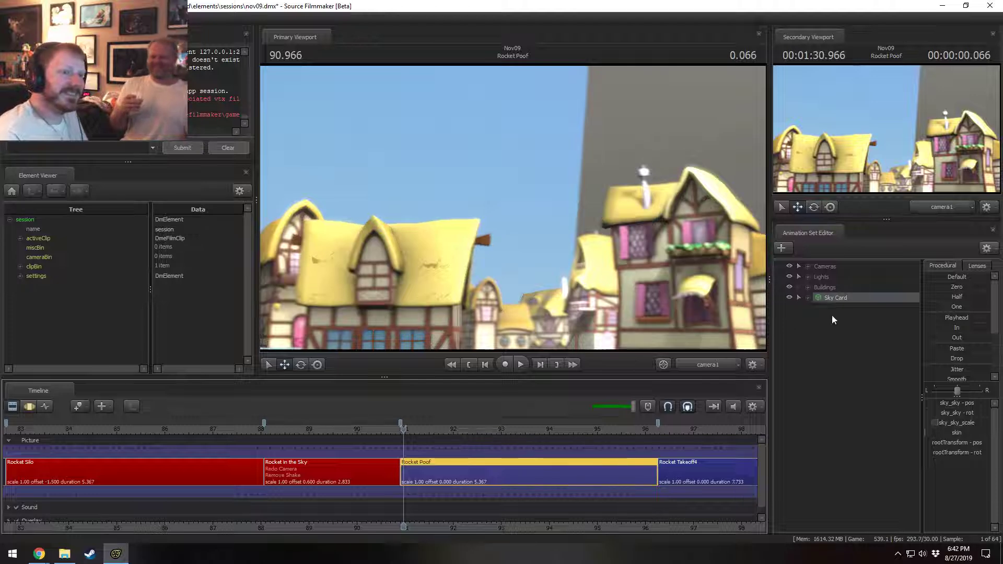
pyautogui.click(702, 365)
pyautogui.press('s')
pyautogui.moveTo(585, 251); pyautogui.dragTo(739, 266)
pyautogui.press('F3')
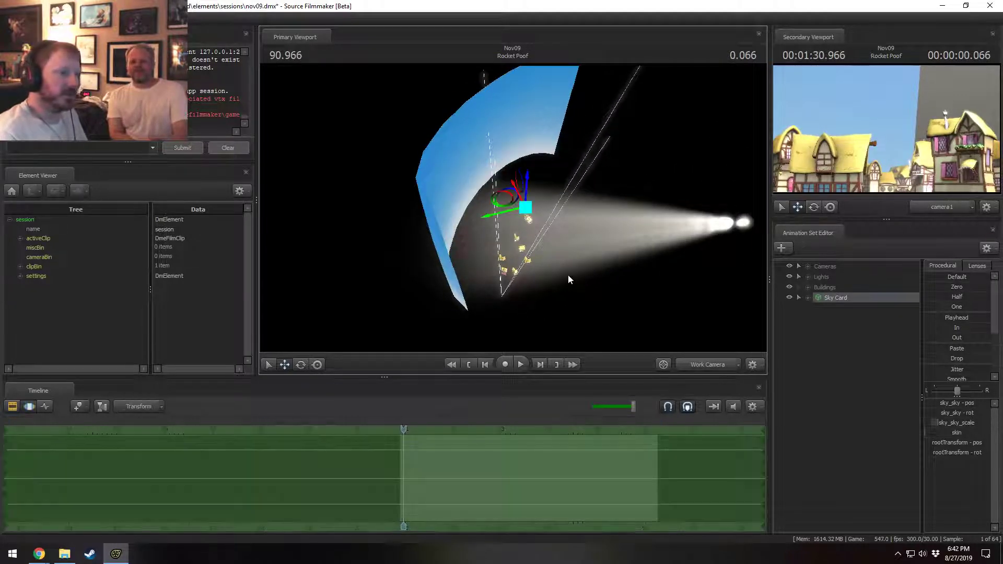
pyautogui.moveTo(504, 235); pyautogui.dragTo(509, 196)
pyautogui.press('w')
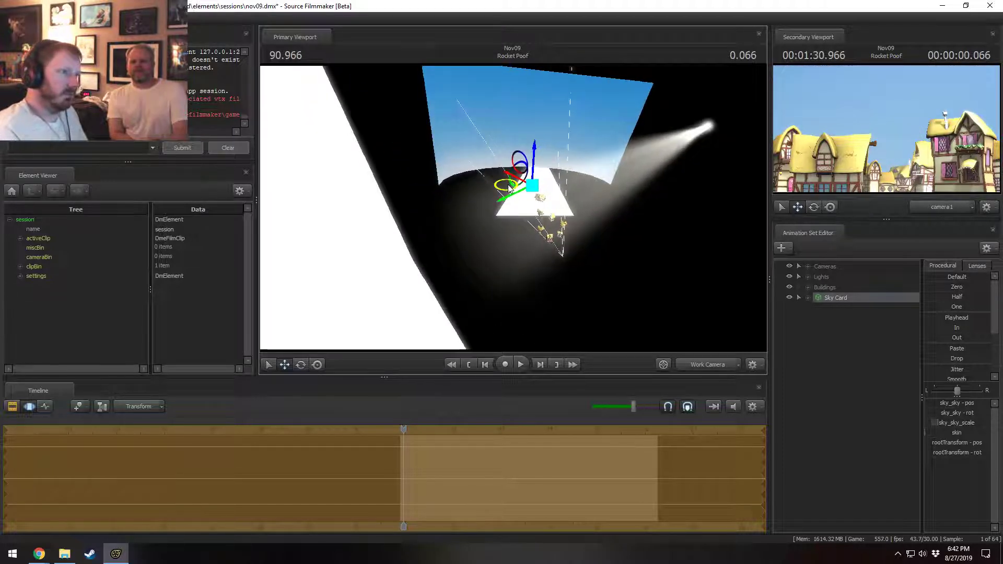
# - Select the Cameras, Lights, Buildings and Sky Card together and reposition the whole set inside the map
pyautogui.rightClick(674, 261)
pyautogui.click(653, 265)
pyautogui.moveTo(654, 265); pyautogui.dragTo(637, 303)
pyautogui.moveTo(815, 266); pyautogui.dragTo(825, 297)
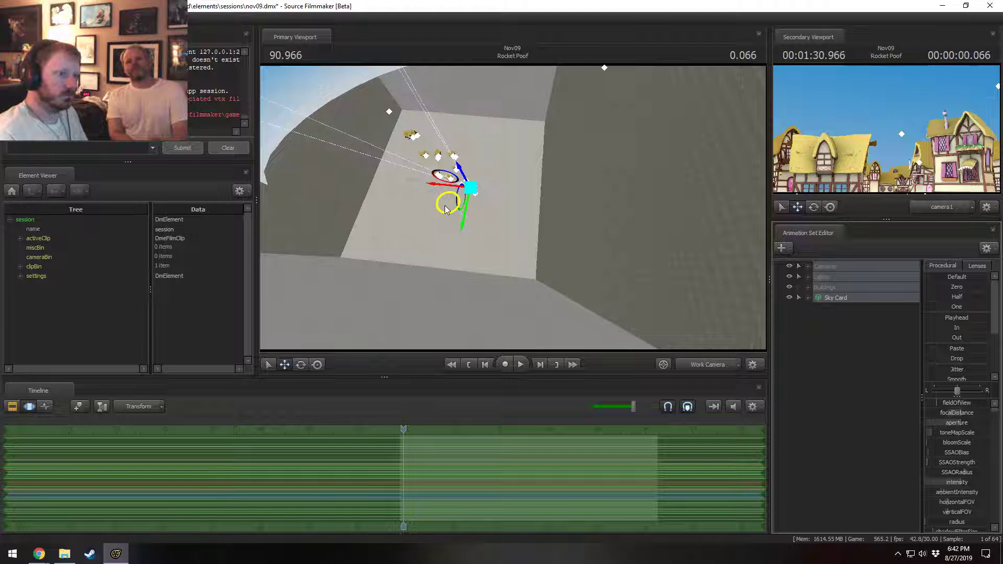
pyautogui.click(808, 267)
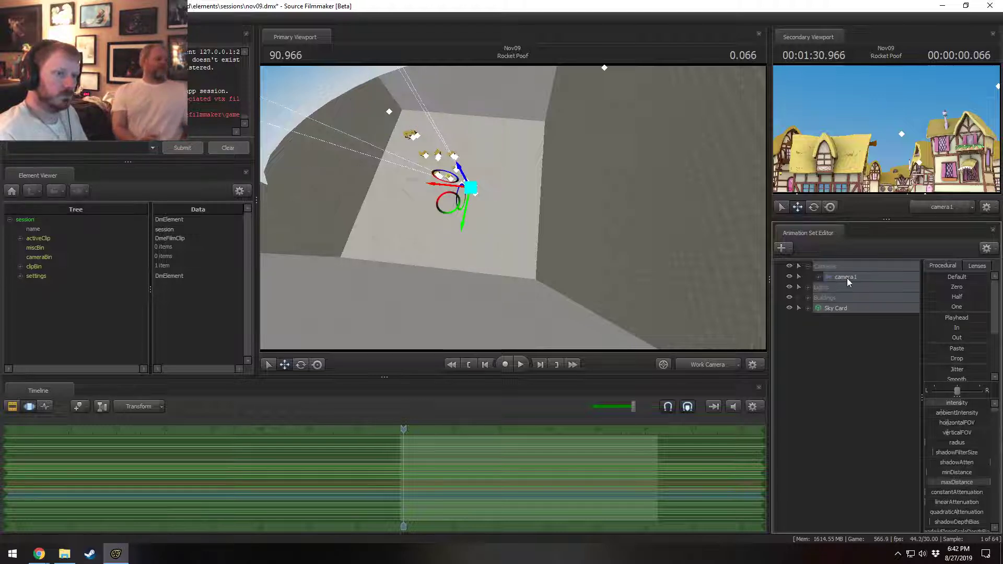
pyautogui.rightClick(457, 197)
pyautogui.click(477, 209)
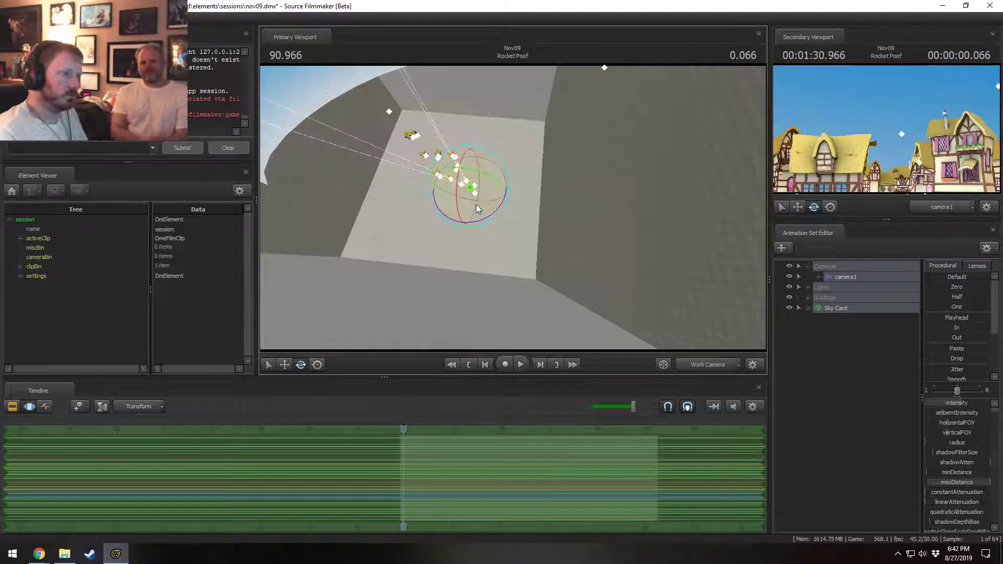
pyautogui.press('w')
pyautogui.moveTo(451, 209); pyautogui.dragTo(507, 208)
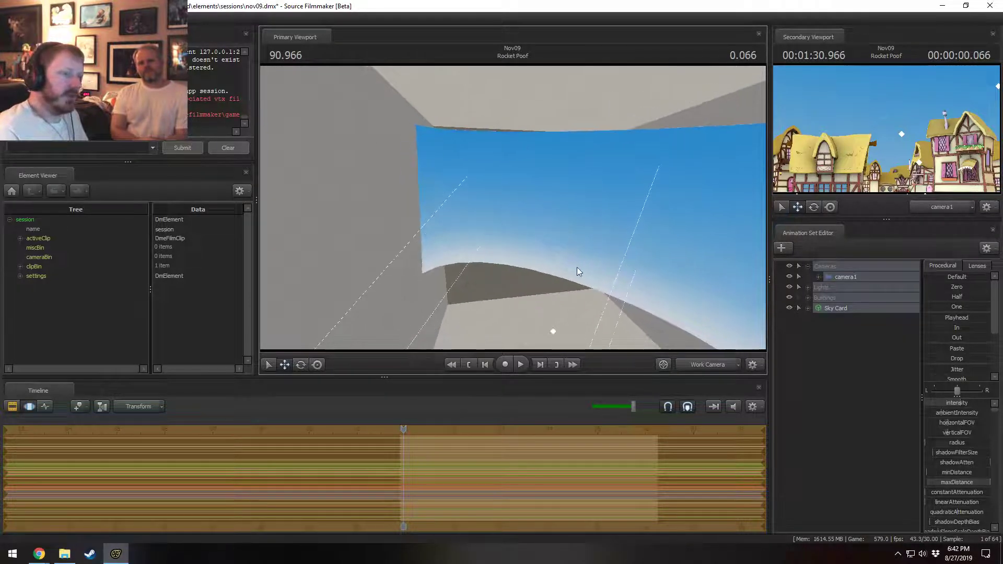
# - Select only the Sky Card and raise it vertically behind the town buildings
pyautogui.click(842, 308)
pyautogui.rightClick(851, 312)
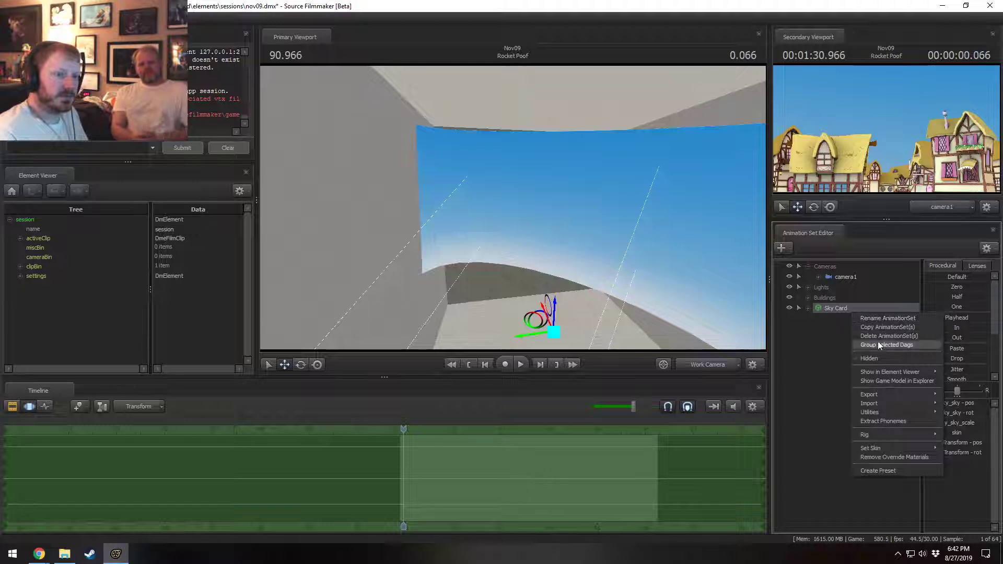
pyautogui.click(584, 280)
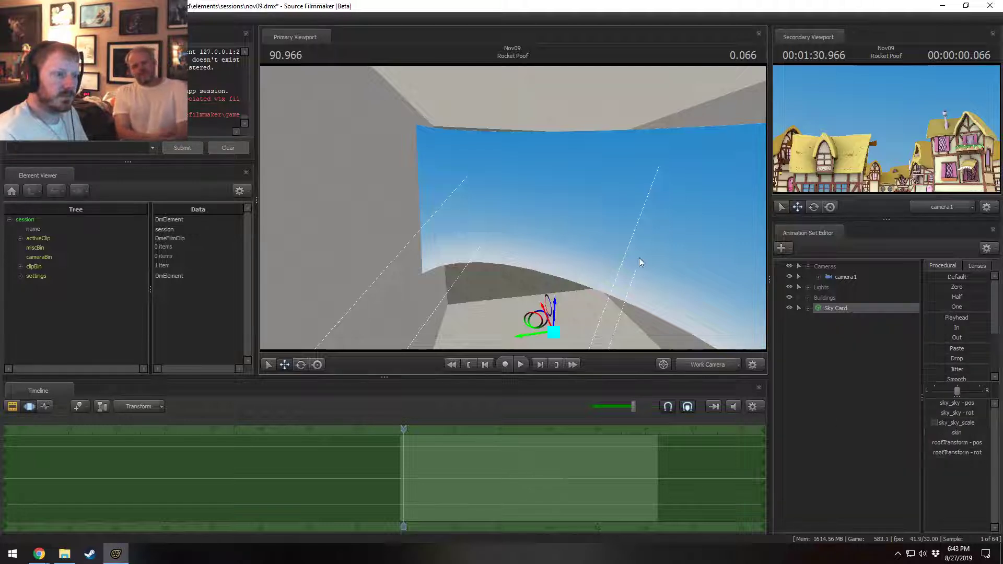
pyautogui.moveTo(638, 258); pyautogui.dragTo(528, 199)
pyautogui.press('w')
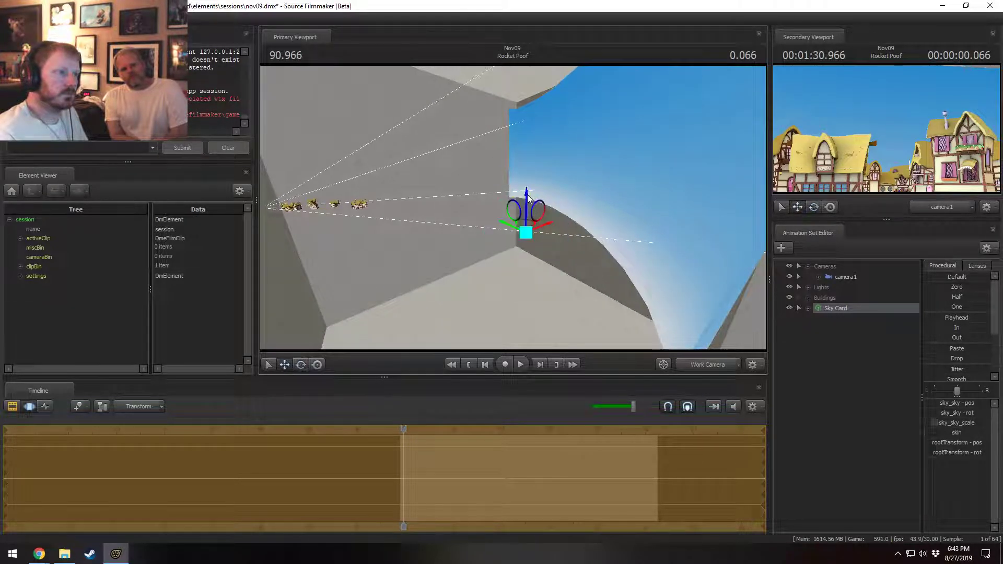
pyautogui.moveTo(528, 203); pyautogui.dragTo(534, 169)
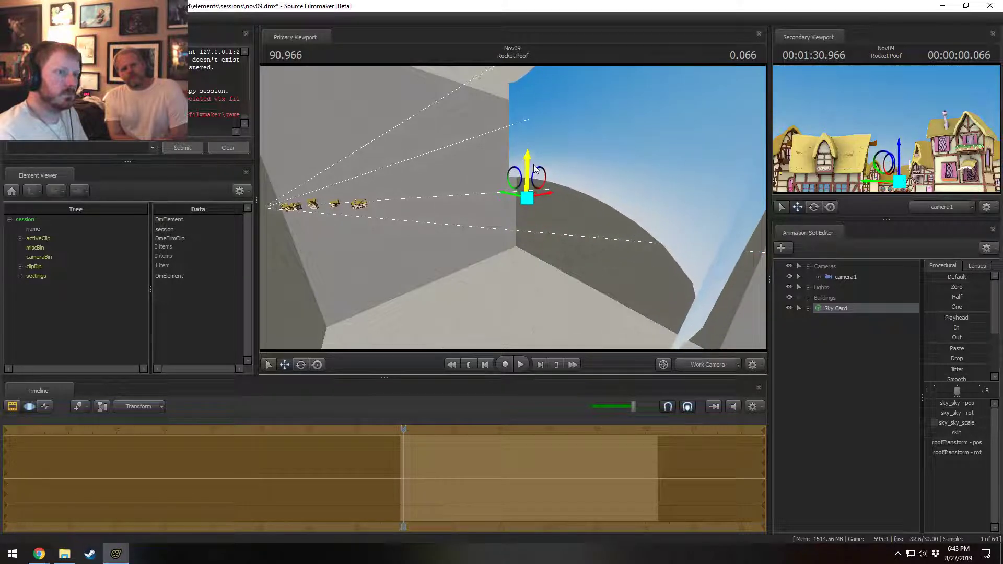
# - Rotate and shift the Sky Card to straighten its lower edge across the camera's view
pyautogui.press('e')
pyautogui.keyDown('alt'); pyautogui.moveTo(506, 206); pyautogui.dragTo(522, 164); pyautogui.keyUp('alt')
pyautogui.press('w')
pyautogui.press('e')
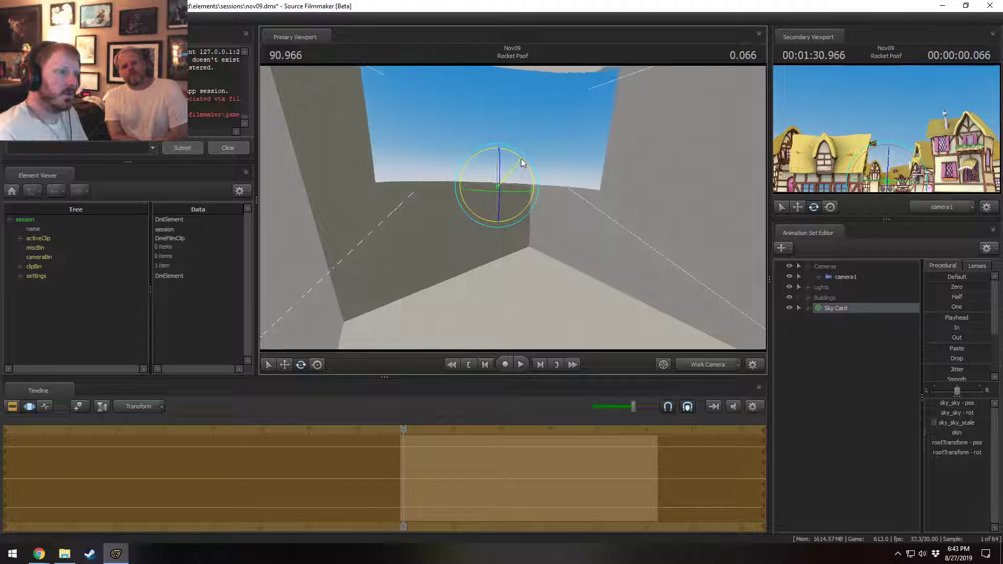
pyautogui.press('w')
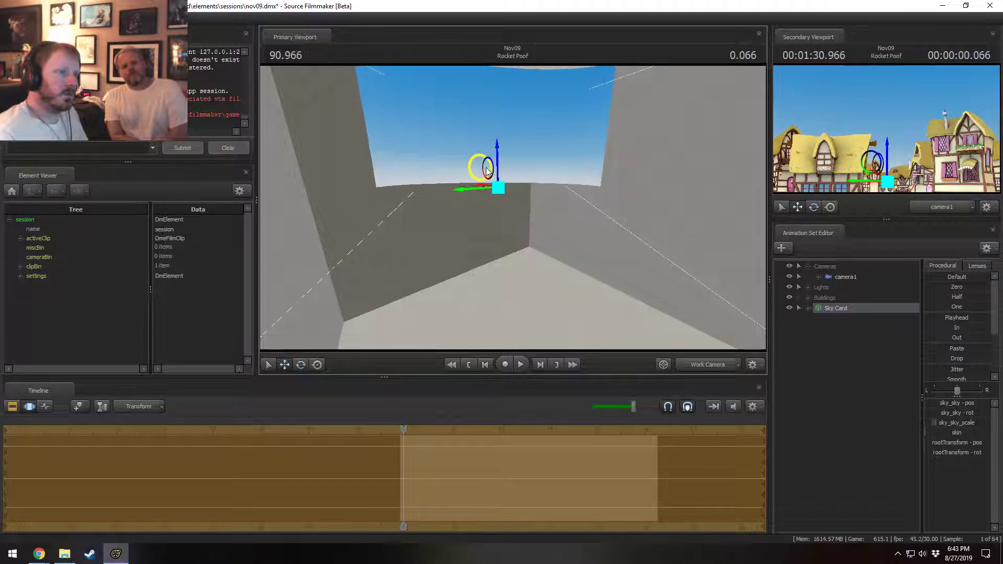
pyautogui.moveTo(486, 171)
pyautogui.keyDown('alt'); pyautogui.mouseDown()
pyautogui.moveTo(496, 140)
pyautogui.moveTo(474, 168)
pyautogui.mouseUp(); pyautogui.keyUp('alt')
pyautogui.press('e')
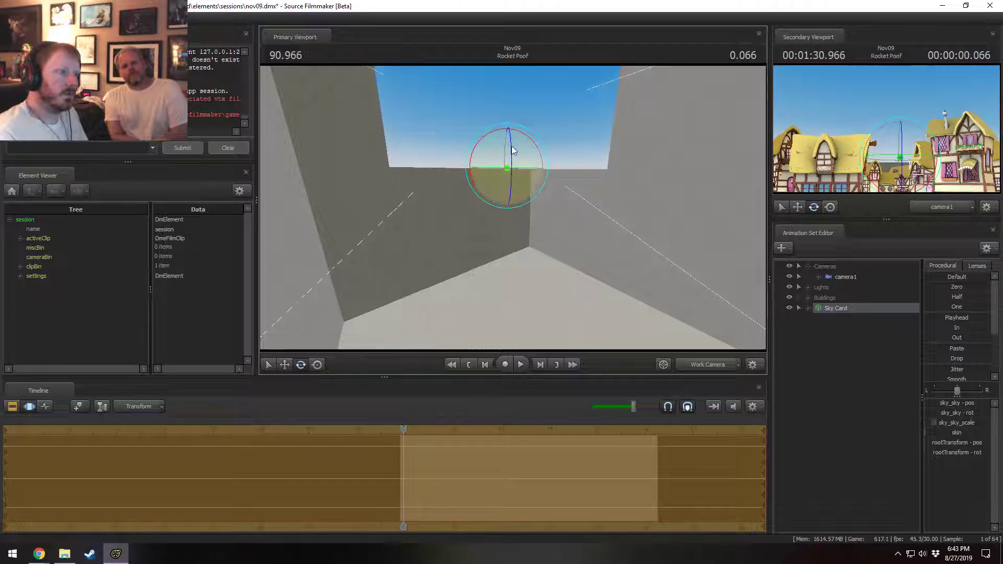
# - Adjust the Sky Card's height and tilt, lowering it until its bottom edge is hidden behind the buildings
pyautogui.press('w')
pyautogui.moveTo(506, 133); pyautogui.dragTo(504, 96)
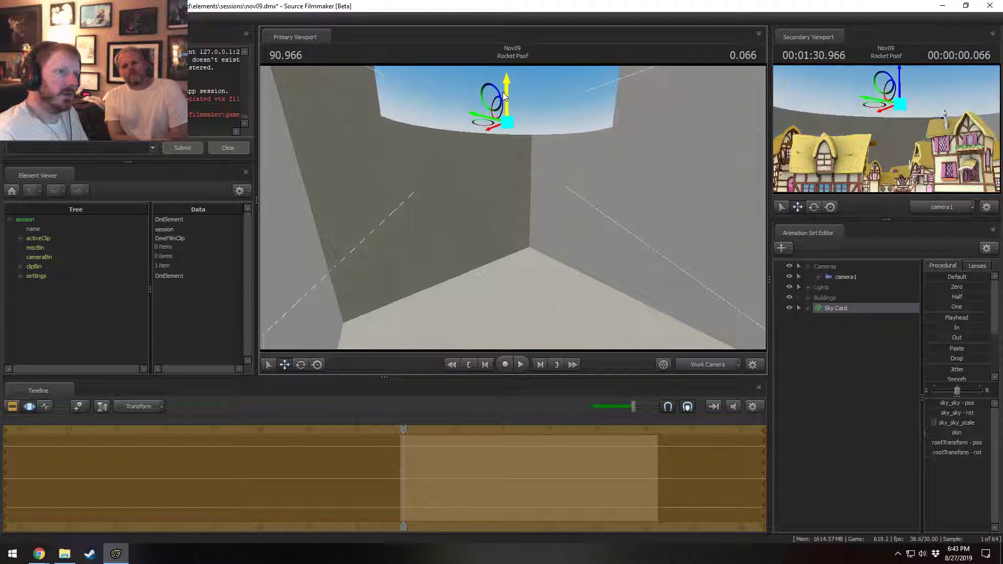
pyautogui.press('e')
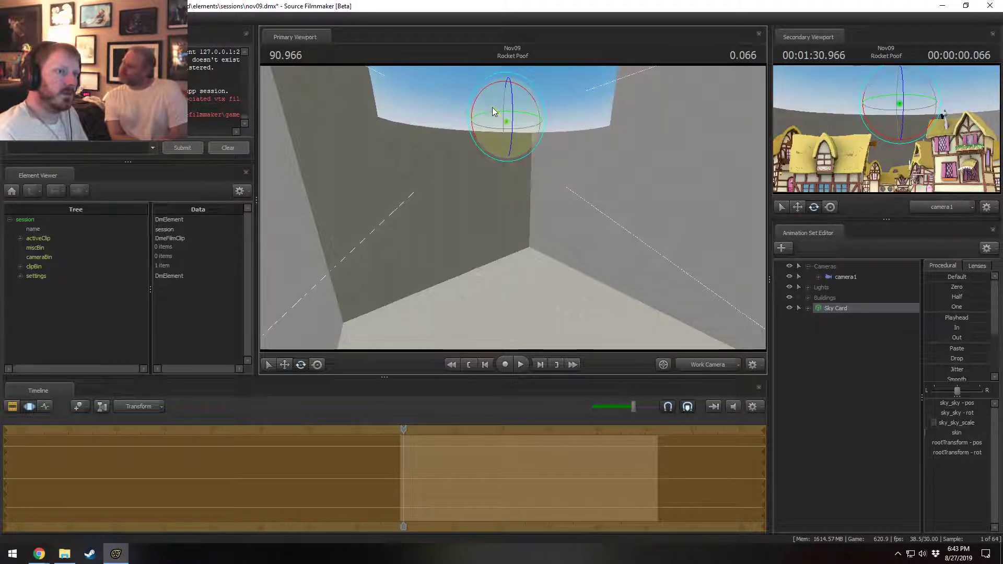
pyautogui.press('w')
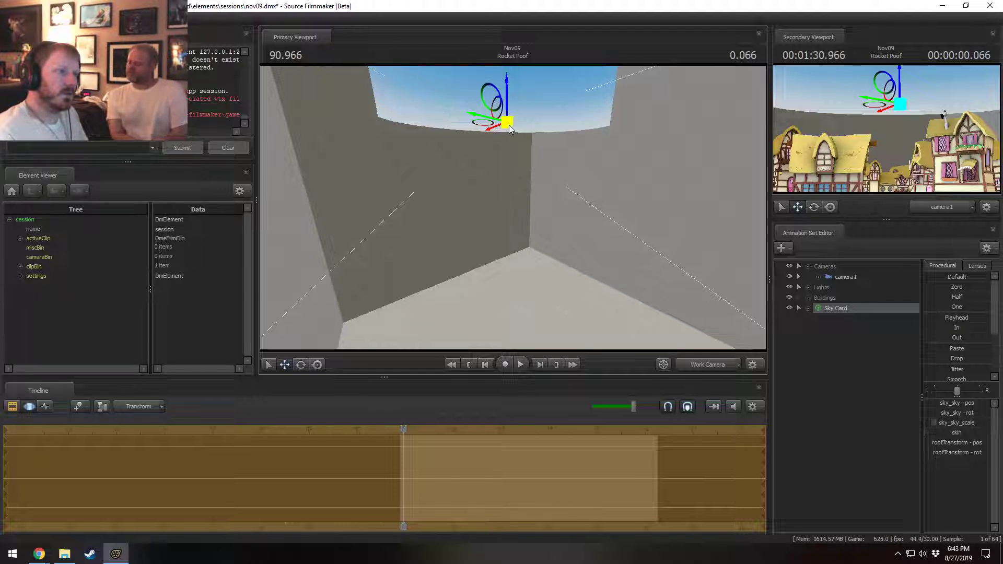
pyautogui.moveTo(511, 128); pyautogui.dragTo(513, 208)
# - Switch the primary viewport to camera1 and check the Rocket Poof framing from the Clip Editor
pyautogui.press('F2')
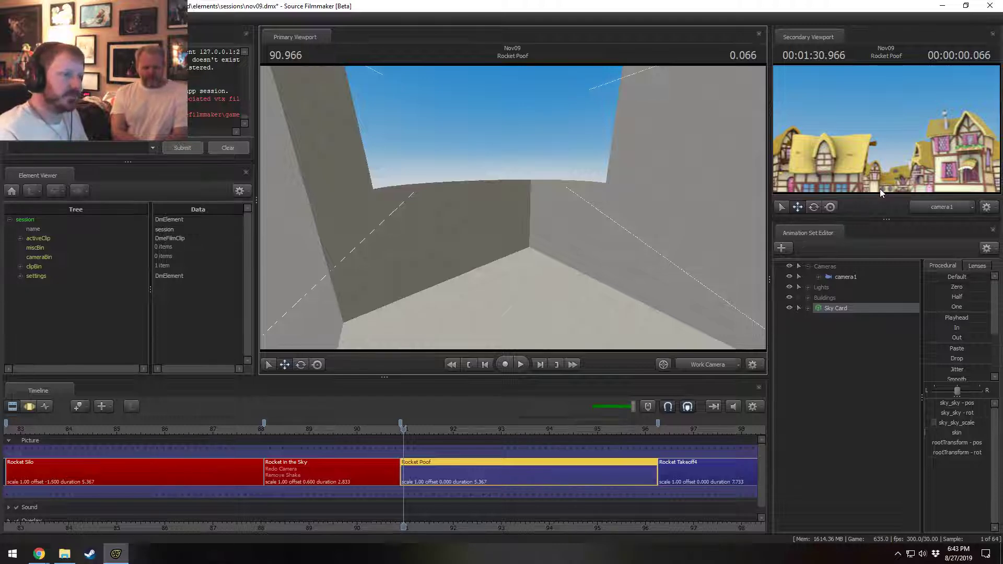
pyautogui.click(704, 367)
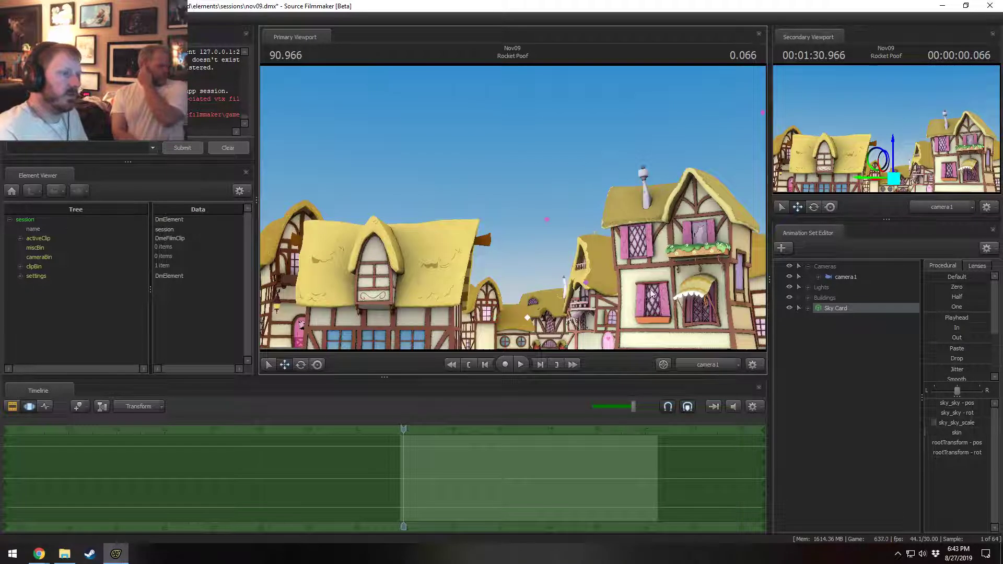
pyautogui.press('F2')
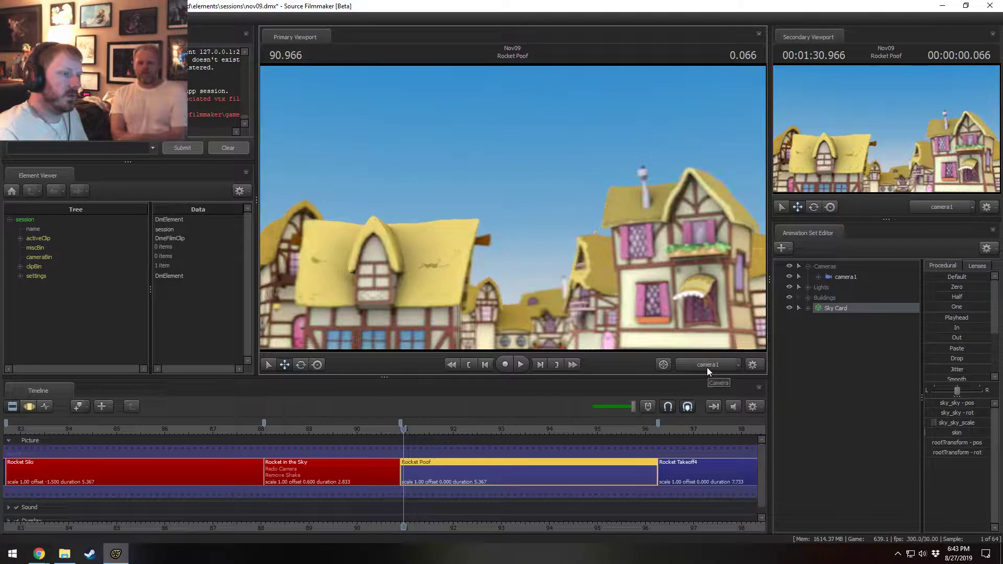
# - Select camera1 in the Motion Editor to work on its lens and view settings
pyautogui.press('F3')
pyautogui.click(855, 277)
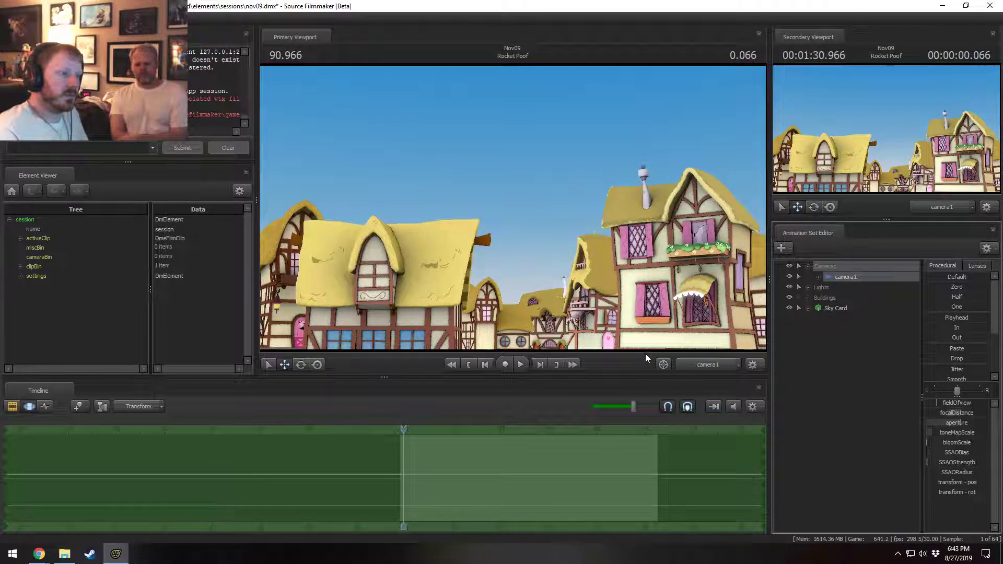
pyautogui.moveTo(862, 273); pyautogui.dragTo(591, 121)
pyautogui.click(591, 121)
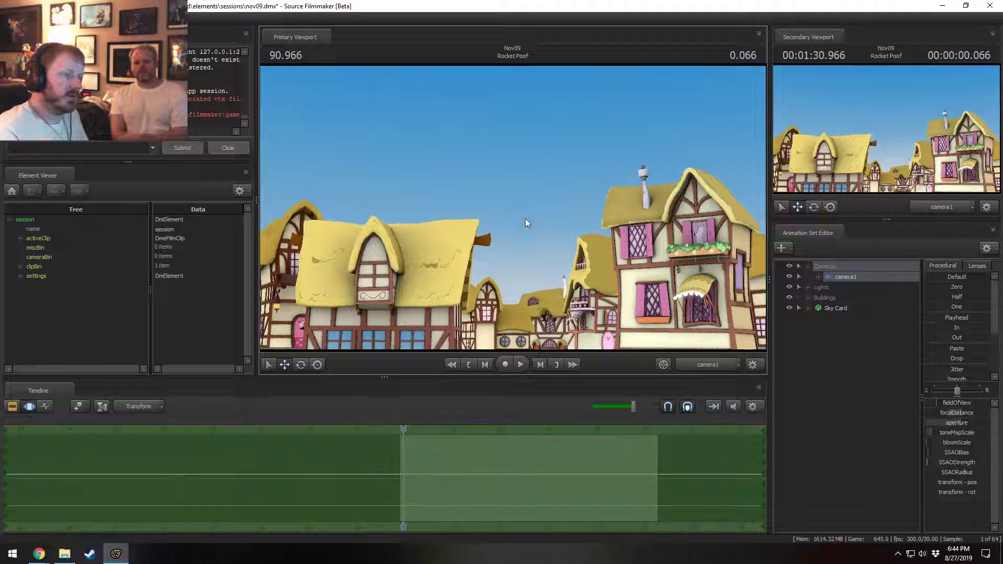
pyautogui.click(525, 218)
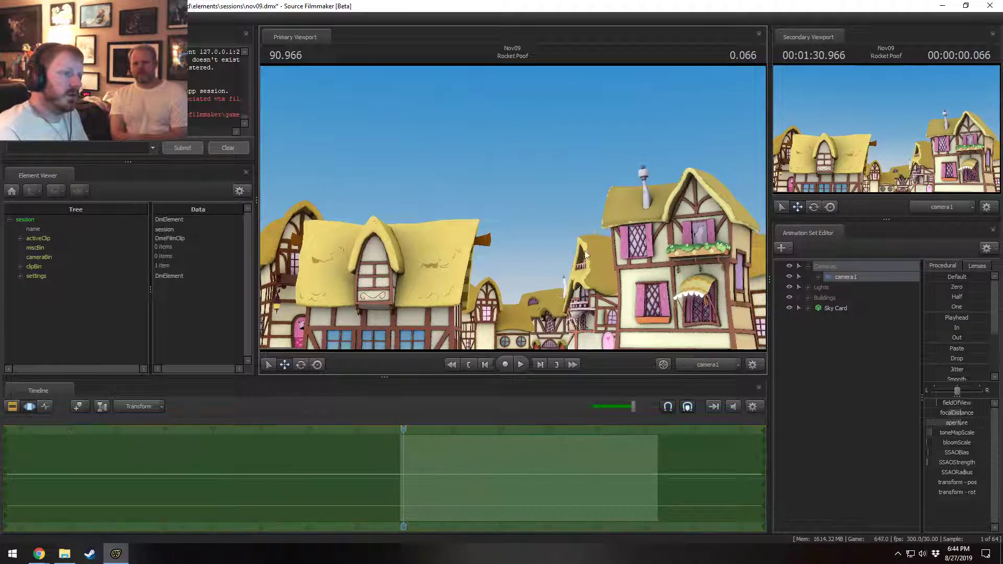
pyautogui.click(585, 251)
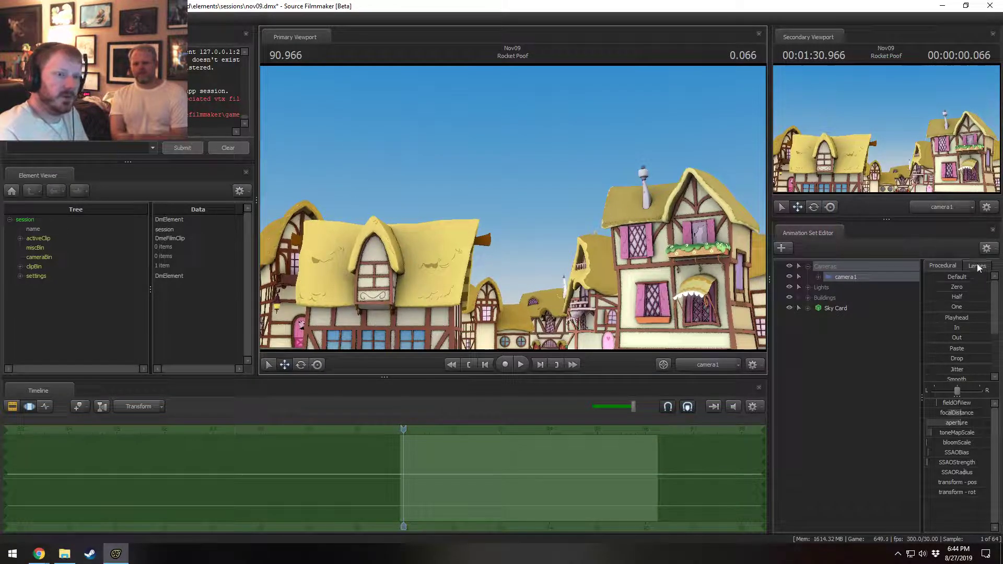
# - Try the 105 mm lens preset on camera1
pyautogui.click(979, 268)
pyautogui.click(960, 337)
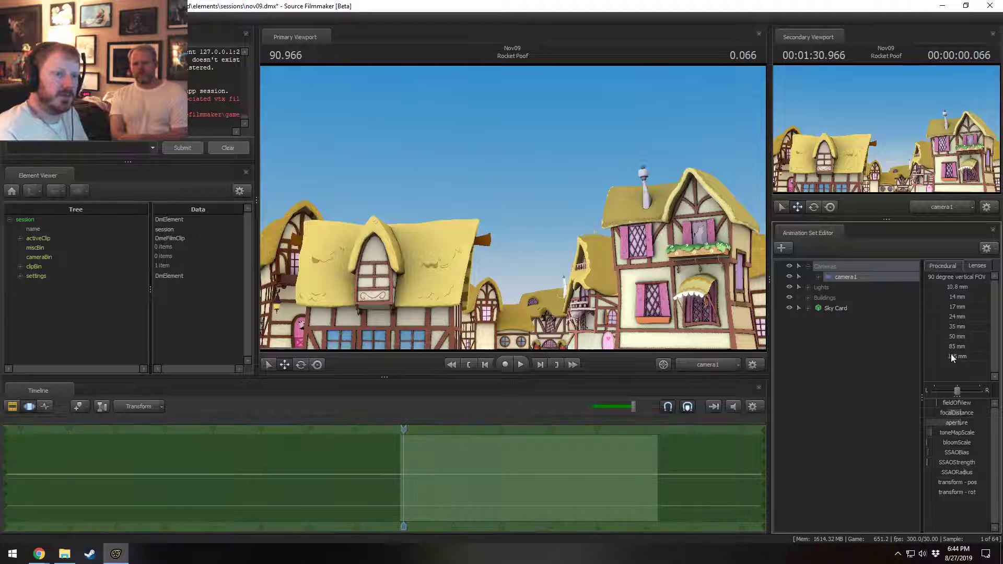
pyautogui.click(942, 355)
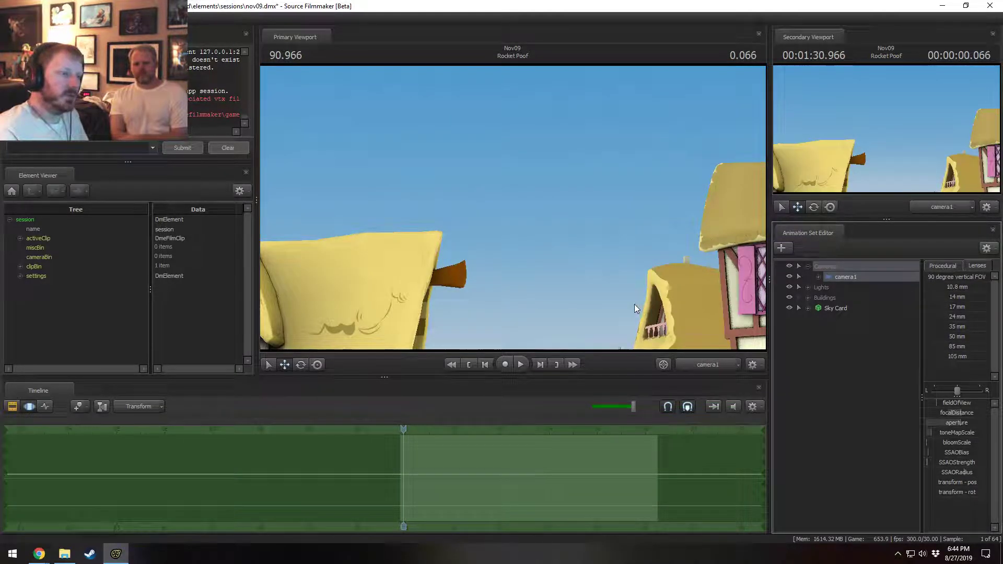
pyautogui.hotkey('ctrl', 'z')
pyautogui.press('F2')
pyautogui.press('F3')
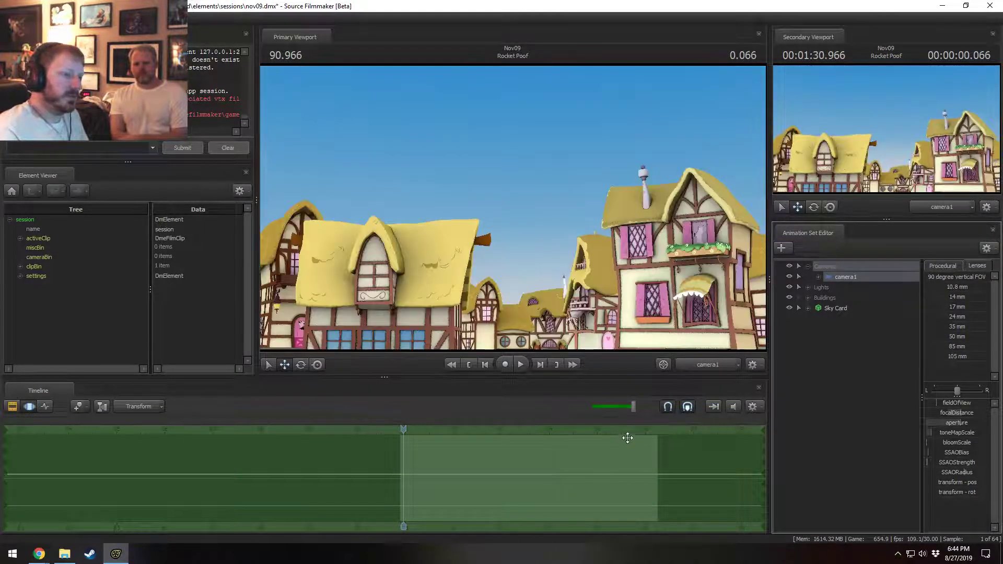
# - Show camera1's Camera element in the Element Viewer and set its znear to 30
pyautogui.rightClick(844, 277)
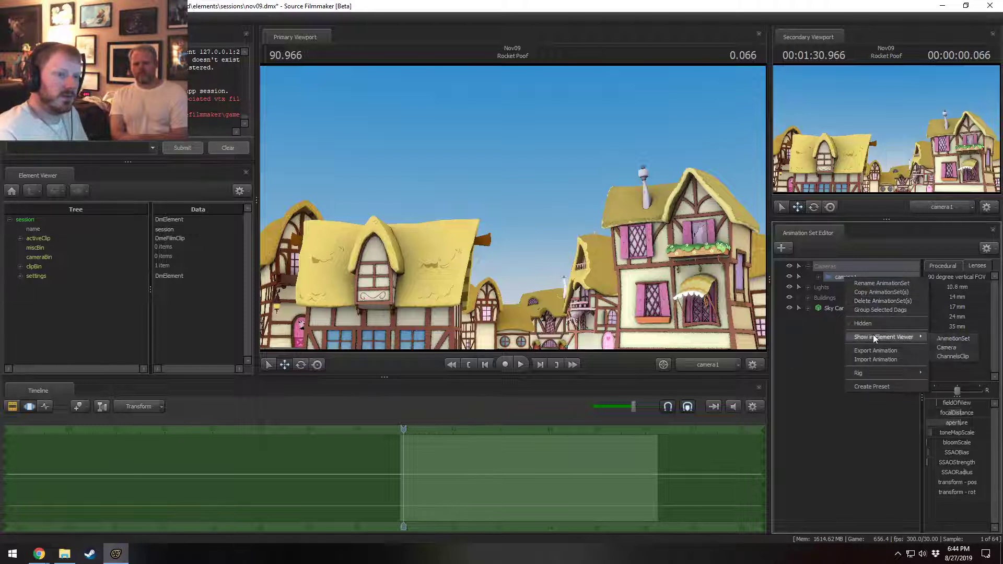
pyautogui.click(941, 346)
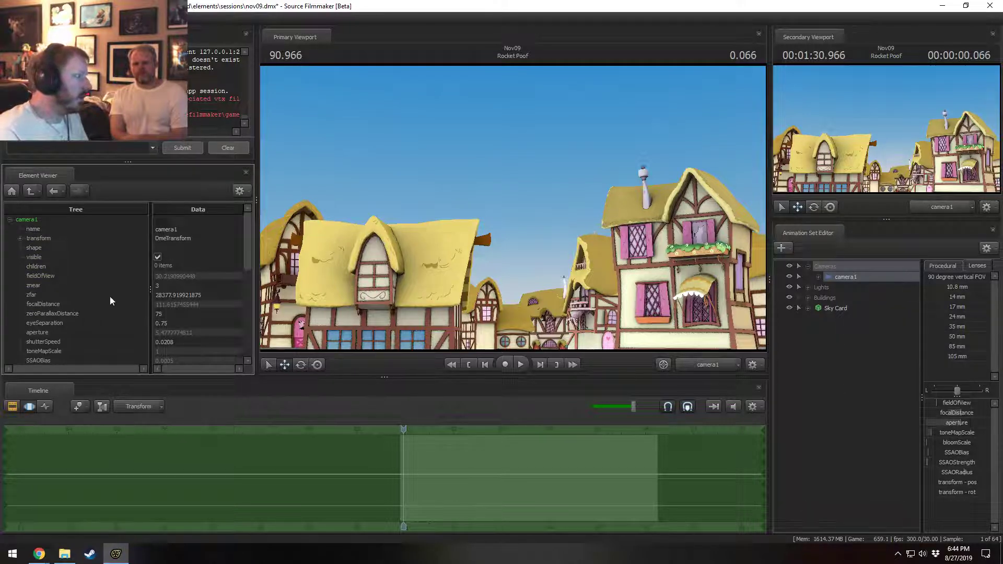
pyautogui.click(68, 286)
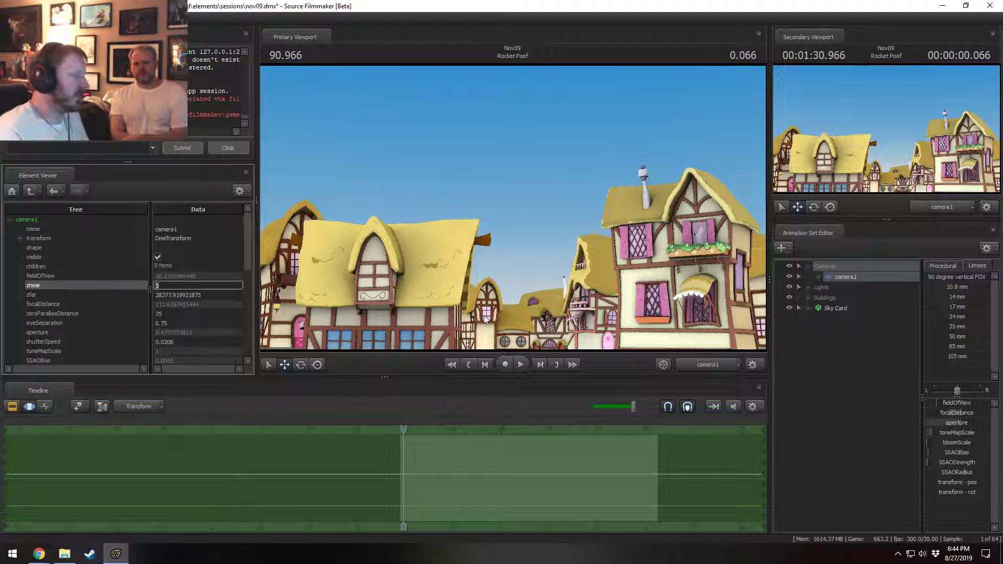
pyautogui.write('0')
pyautogui.press('Return')
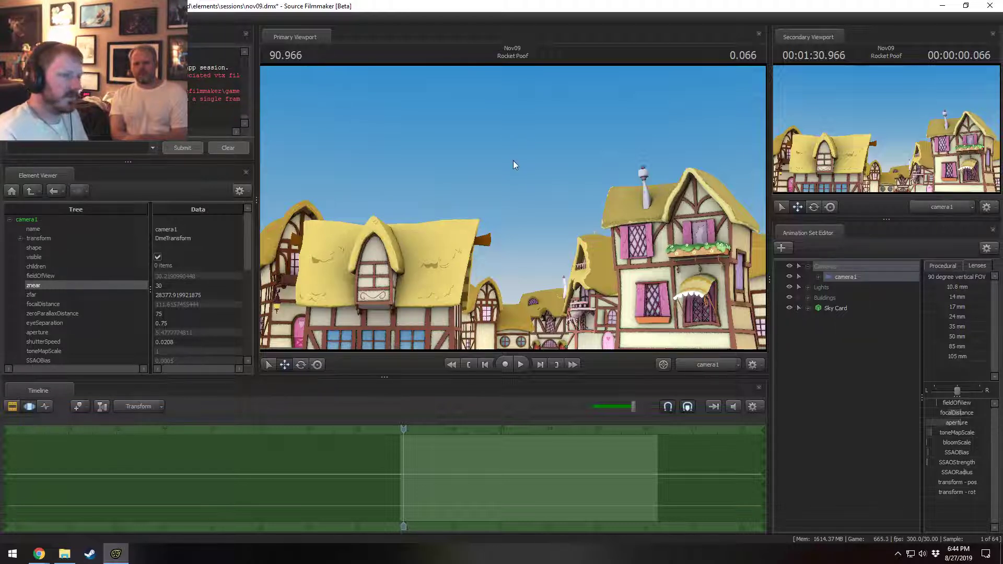
# - View camera1 from the Work Camera and compare its near clipping plane with and without the znear change
pyautogui.click(698, 364)
pyautogui.press('d')
pyautogui.moveTo(663, 293); pyautogui.dragTo(499, 290)
pyautogui.press('d')
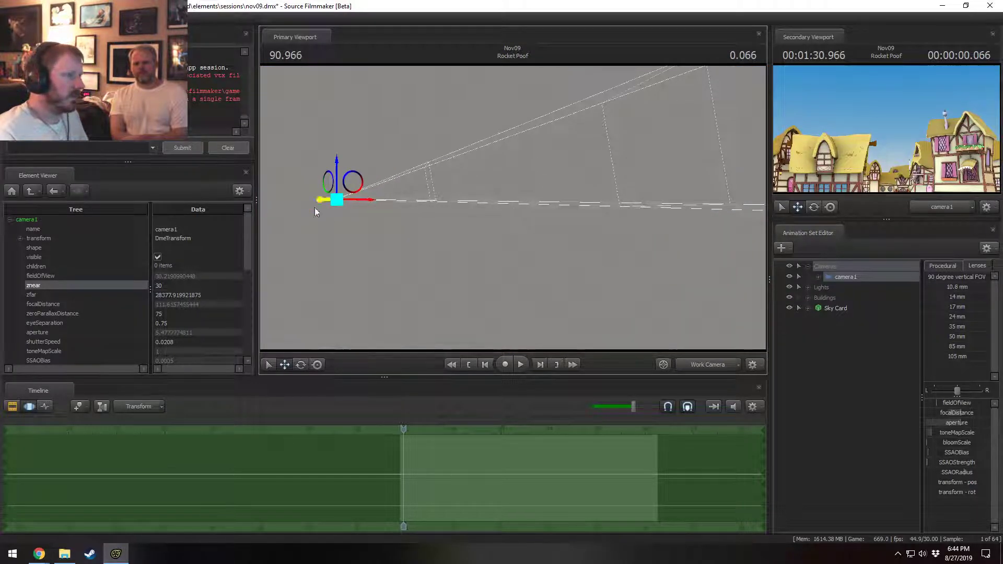
pyautogui.hotkey('ctrl', 'z')
pyautogui.hotkey('ctrl', 'y')
pyautogui.hotkey('ctrl', 'z')
pyautogui.hotkey('ctrl', 'y')
pyautogui.press('s')
pyautogui.moveTo(430, 208); pyautogui.dragTo(462, 206)
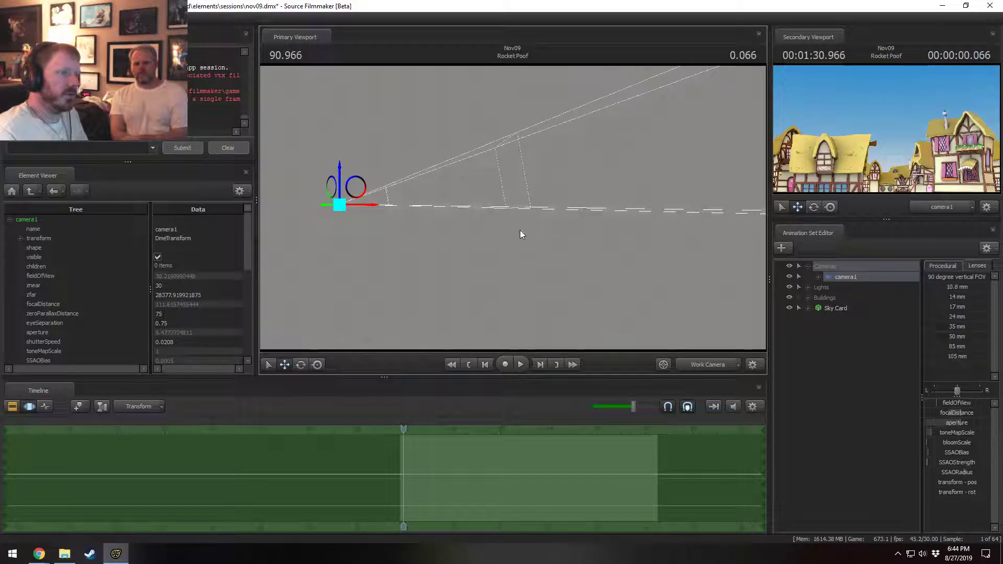
pyautogui.moveTo(590, 250); pyautogui.dragTo(512, 206)
pyautogui.press('s')
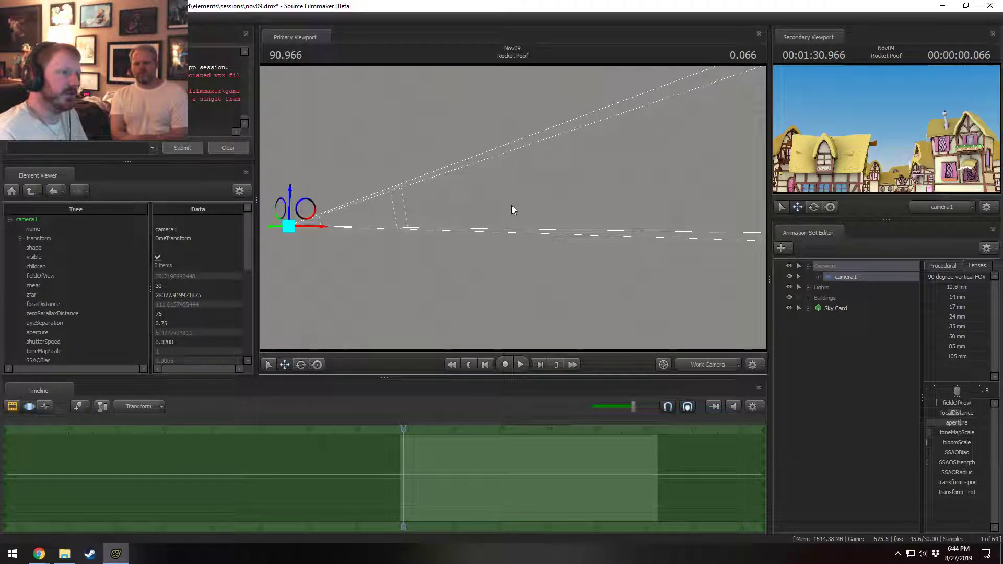
# - Try znear values of 70 and 130 for camera1, checking the near plane against the frustum
pyautogui.doubleClick(171, 288)
pyautogui.write('70')
pyautogui.press('Return')
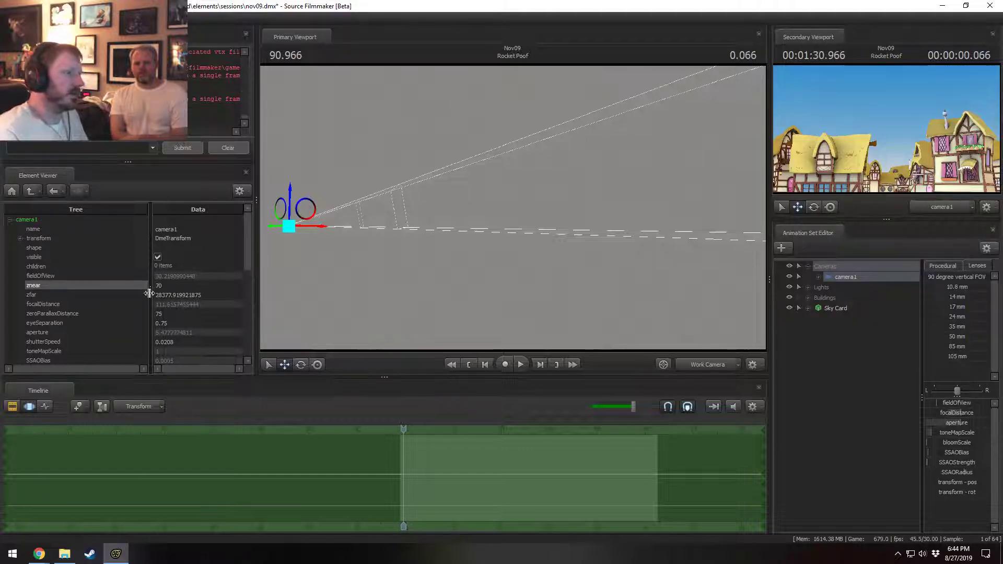
pyautogui.doubleClick(170, 287)
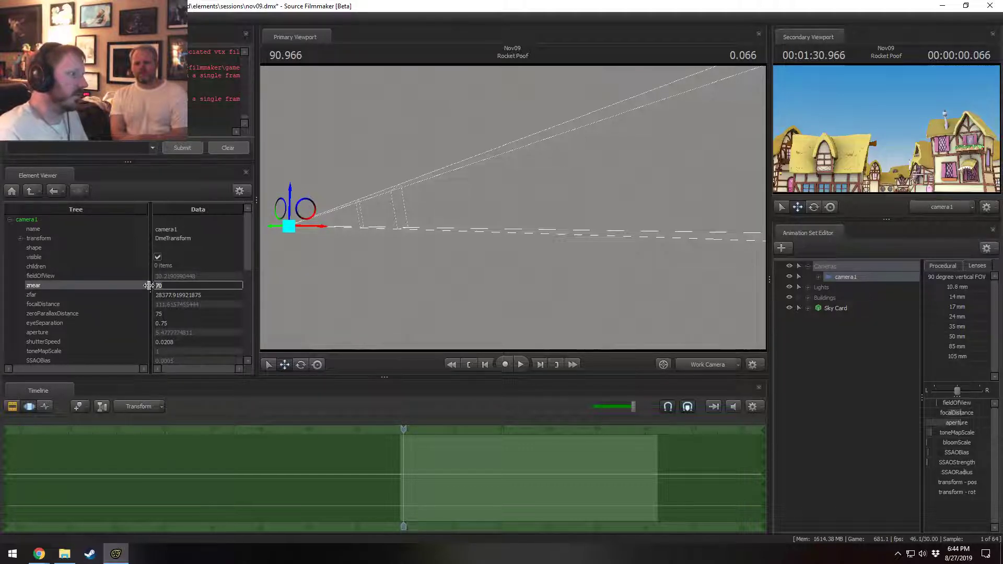
pyautogui.write('130')
pyautogui.press('Return')
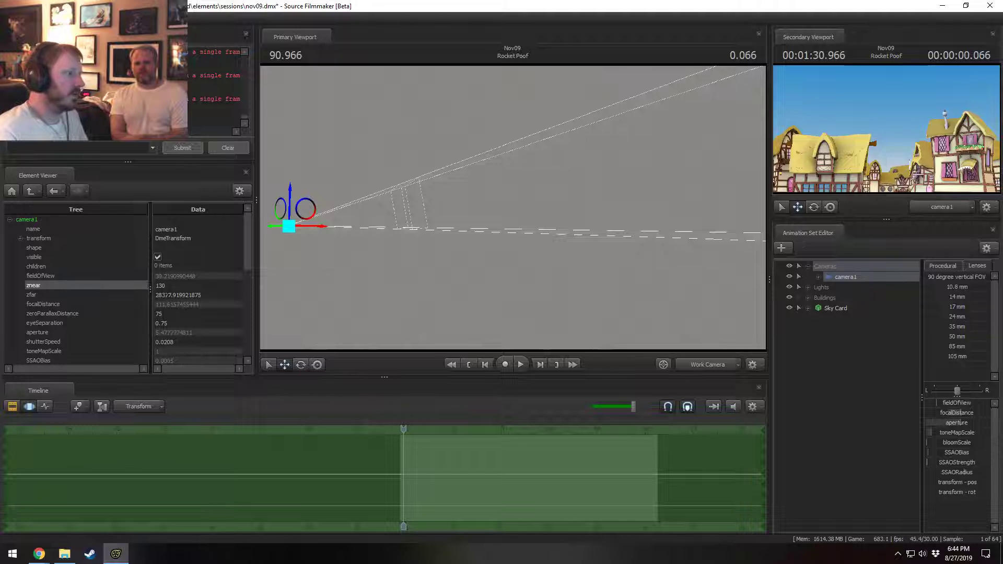
# - Set camera1's znear to 120 and inspect the camera frustum around the town buildings
pyautogui.doubleClick(121, 289)
pyautogui.write('120')
pyautogui.press('Return')
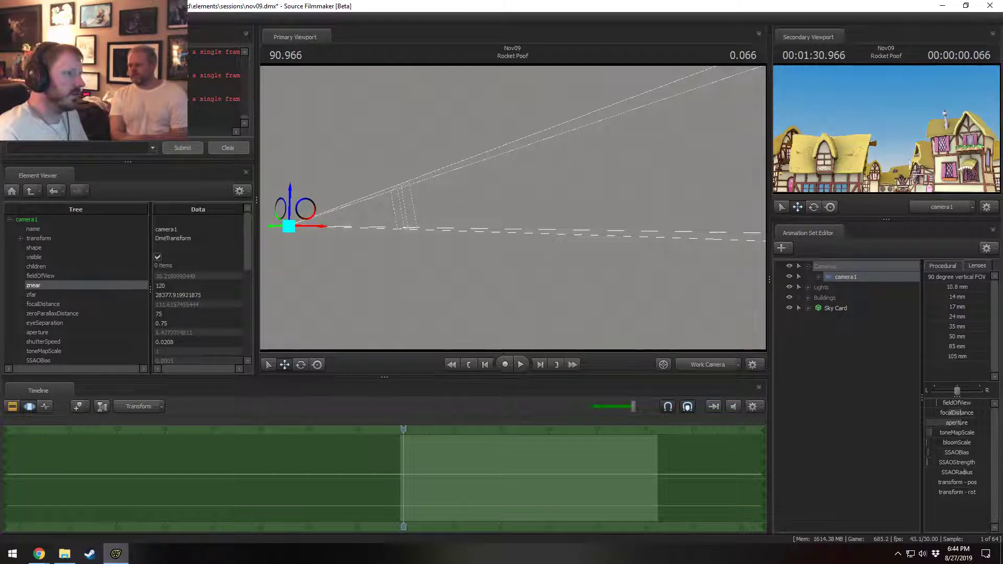
pyautogui.moveTo(513, 208); pyautogui.dragTo(468, 148)
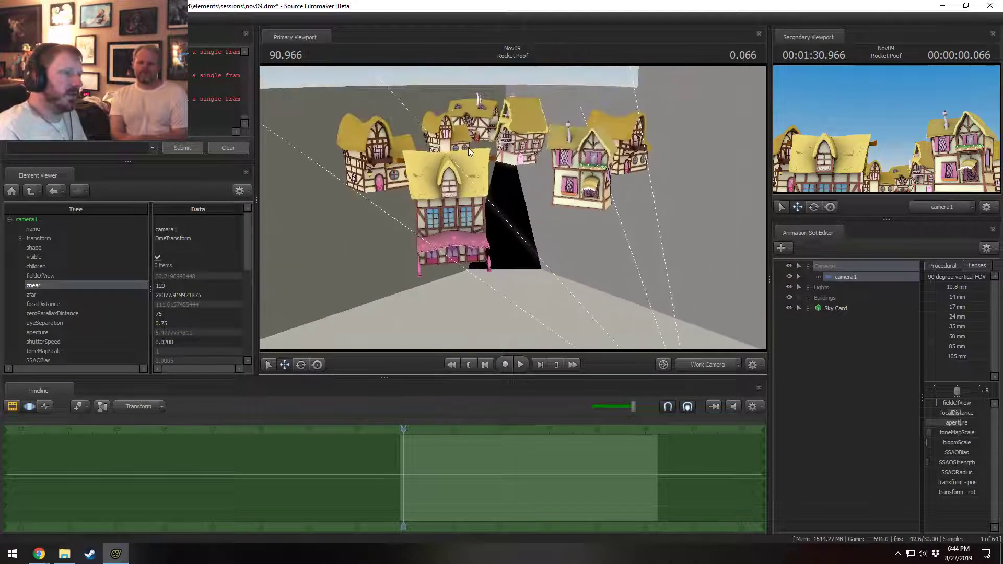
pyautogui.moveTo(500, 176); pyautogui.dragTo(516, 193)
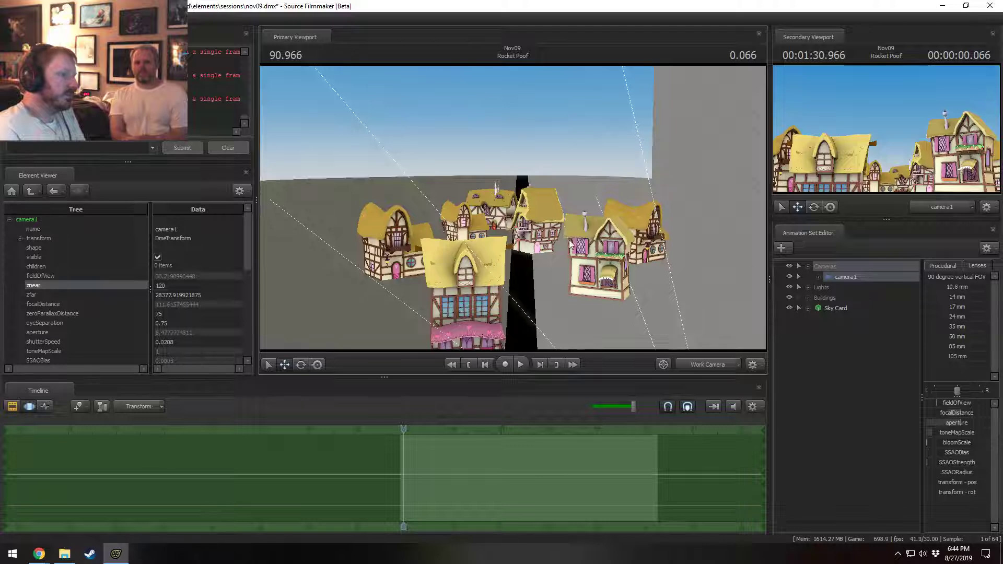
pyautogui.moveTo(512, 209)
pyautogui.mouseDown()
pyautogui.moveTo(575, 250)
pyautogui.moveTo(518, 210)
pyautogui.mouseUp()
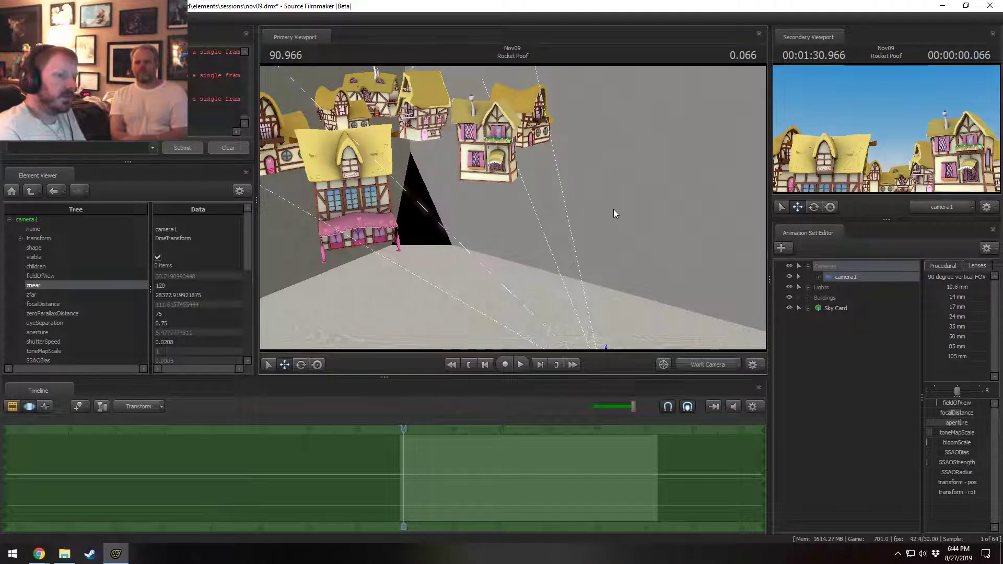
# - Go to the Rocket Silo shot in the Clip Editor and select the Particles group with its three Rocket Flame sets
pyautogui.press('F2')
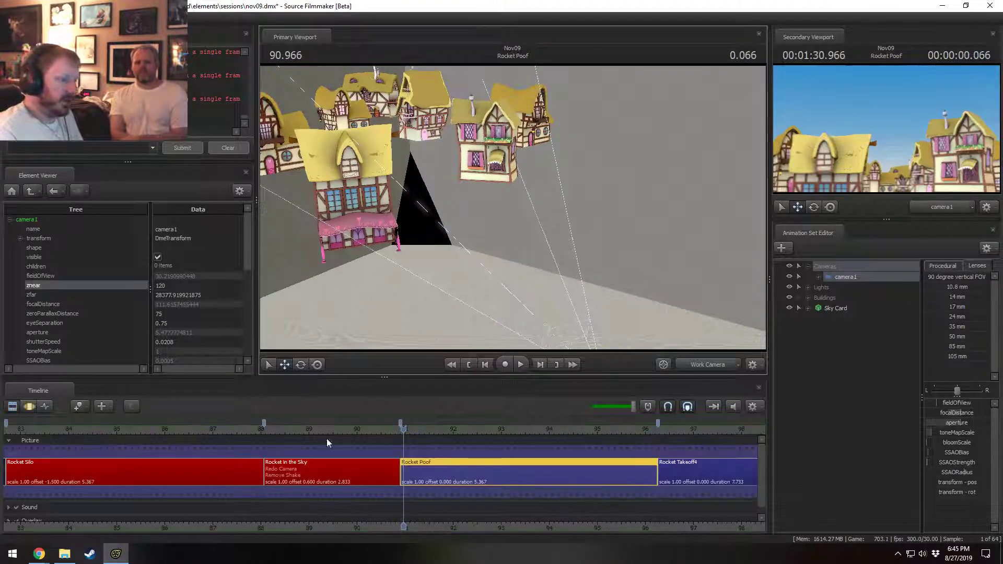
pyautogui.click(283, 455)
pyautogui.moveTo(277, 427); pyautogui.dragTo(248, 426)
pyautogui.click(235, 469)
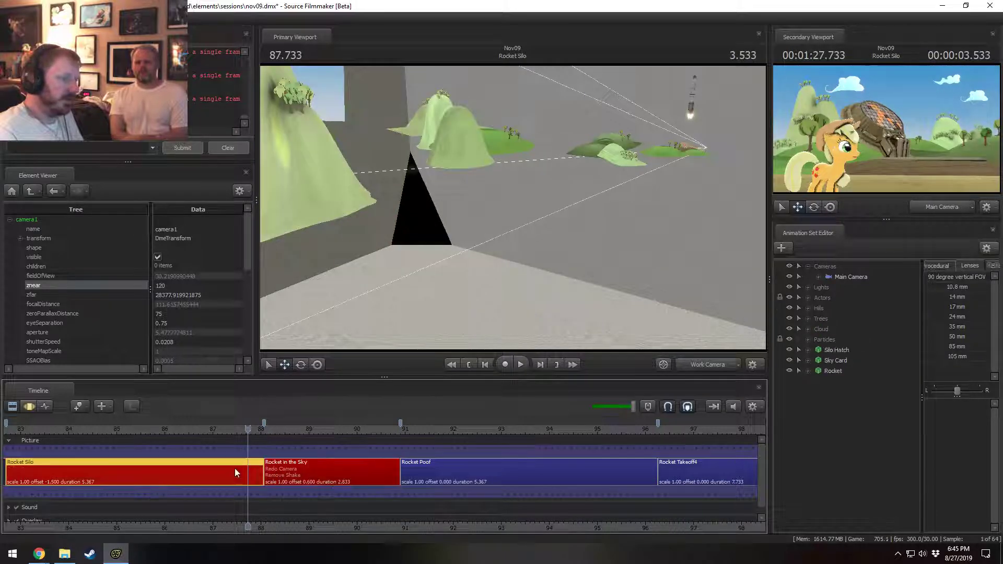
pyautogui.click(808, 339)
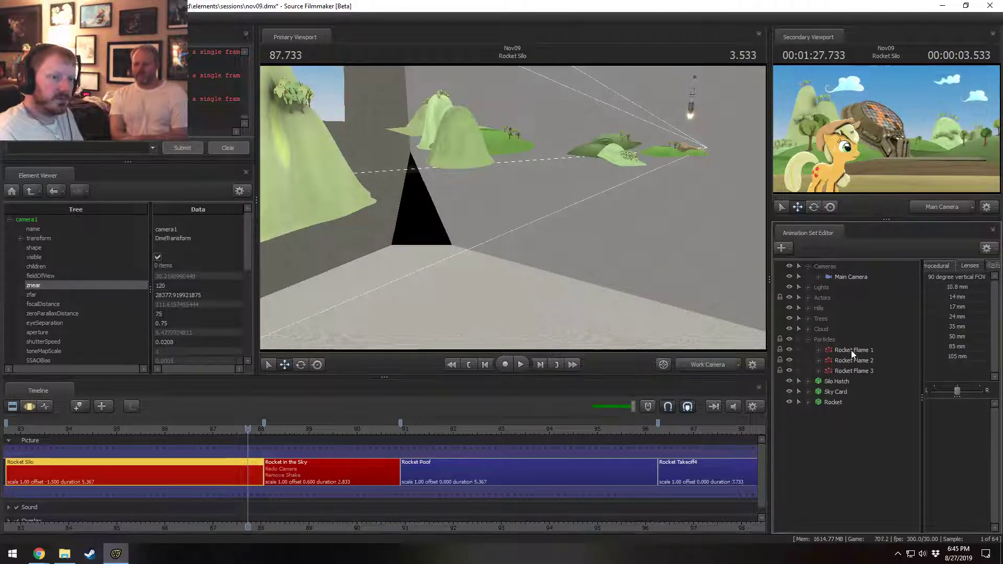
pyautogui.click(835, 339)
pyautogui.click(809, 298)
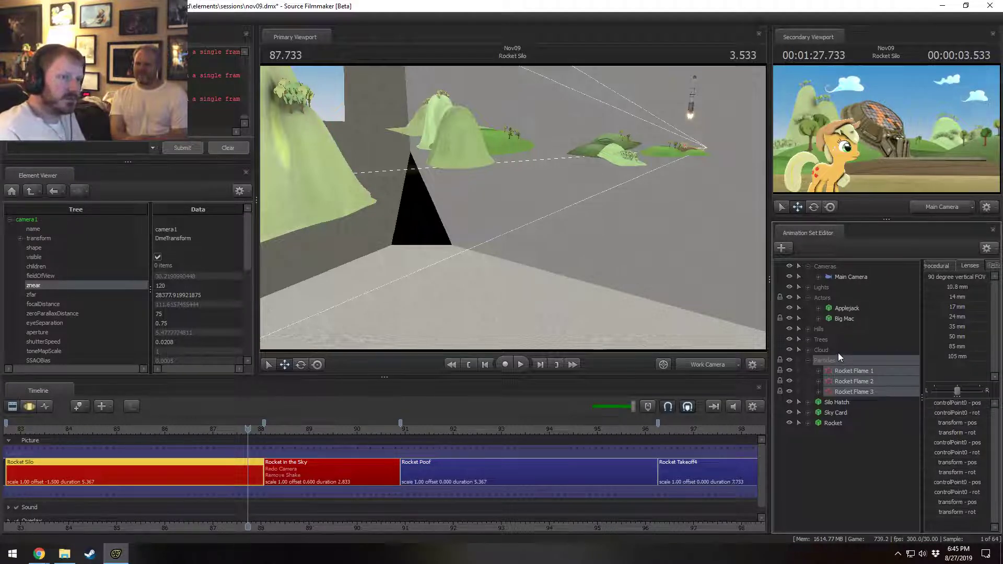
# - Add the Rocket to the selection and copy it with the three Rocket Flame animation sets, accepting locked controls
pyautogui.click(708, 364)
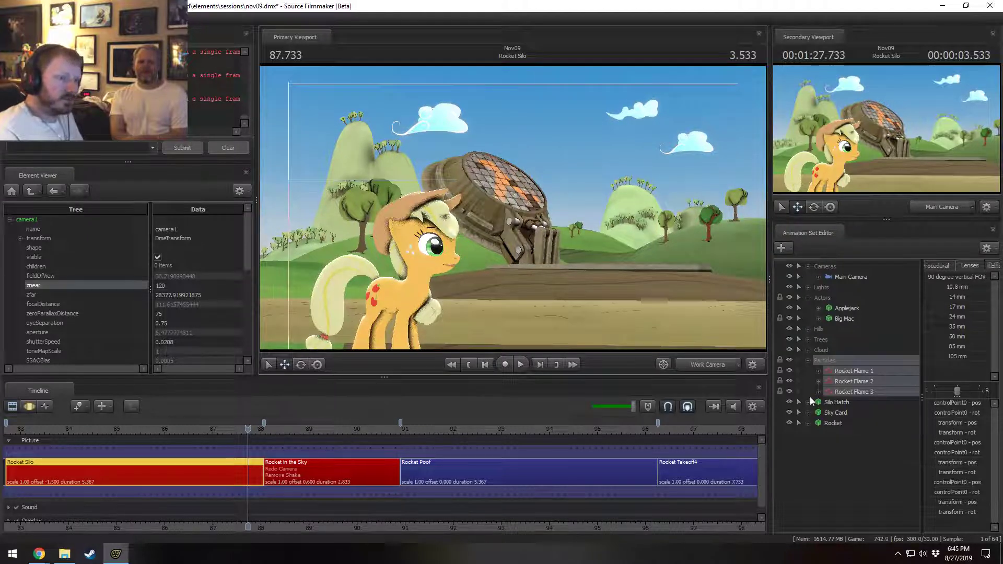
pyautogui.click(808, 298)
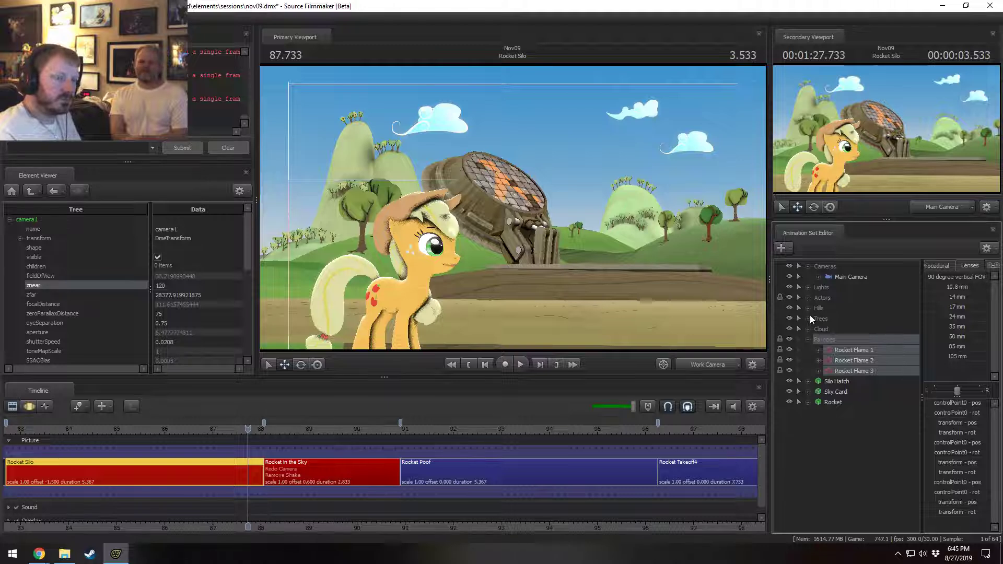
pyautogui.rightClick(832, 402)
pyautogui.click(855, 418)
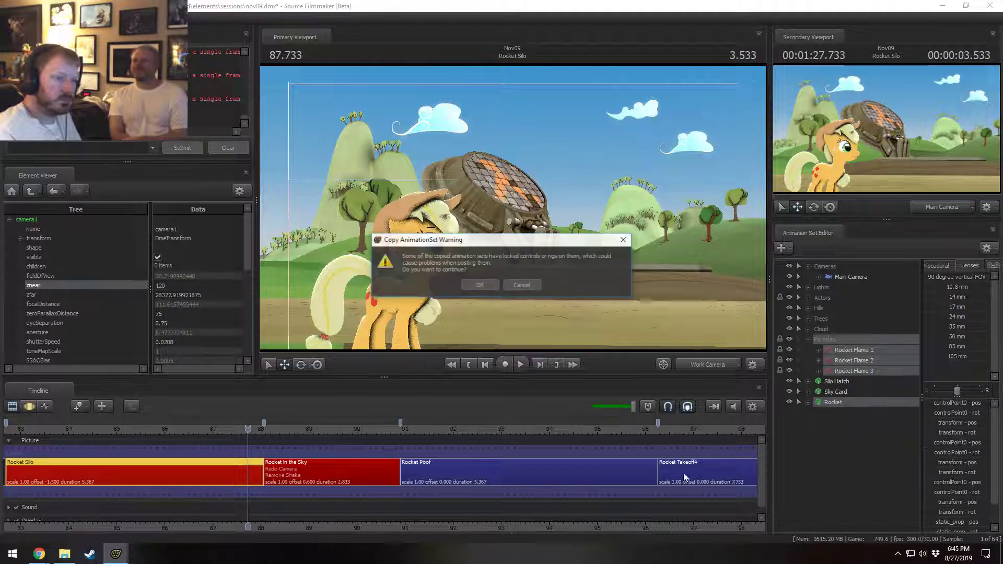
pyautogui.click(479, 285)
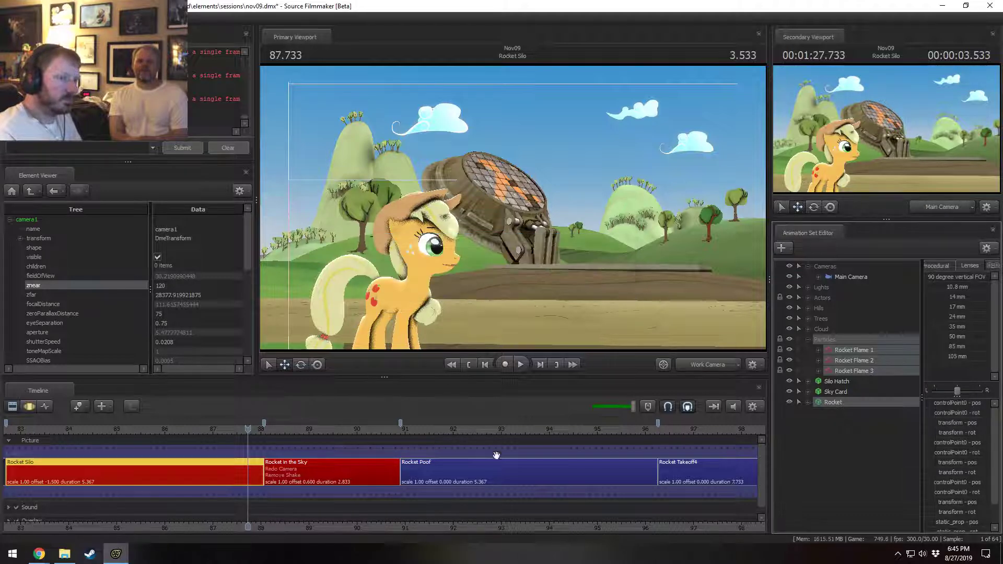
# - Move the playhead into the Rocket Poof shot at about 92.8 s and paste the copied animation sets
pyautogui.moveTo(424, 429); pyautogui.dragTo(492, 429)
pyautogui.rightClick(857, 346)
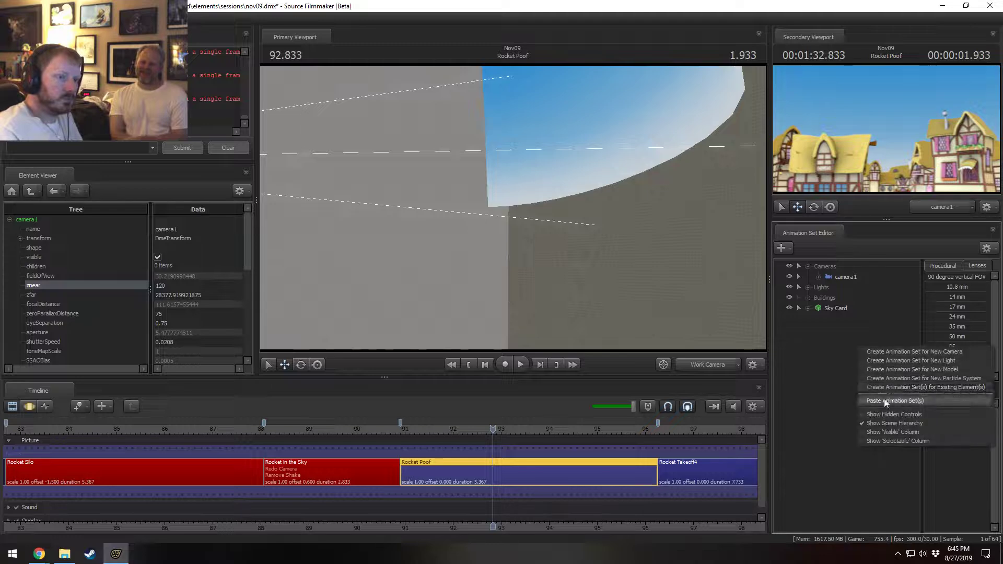
pyautogui.click(883, 399)
# - Select the pasted Rocket and all three Rocket Flames and view the town set from near the shot camera
pyautogui.click(844, 322)
pyautogui.keyDown('ctrl'); pyautogui.click(844, 347); pyautogui.keyUp('ctrl')
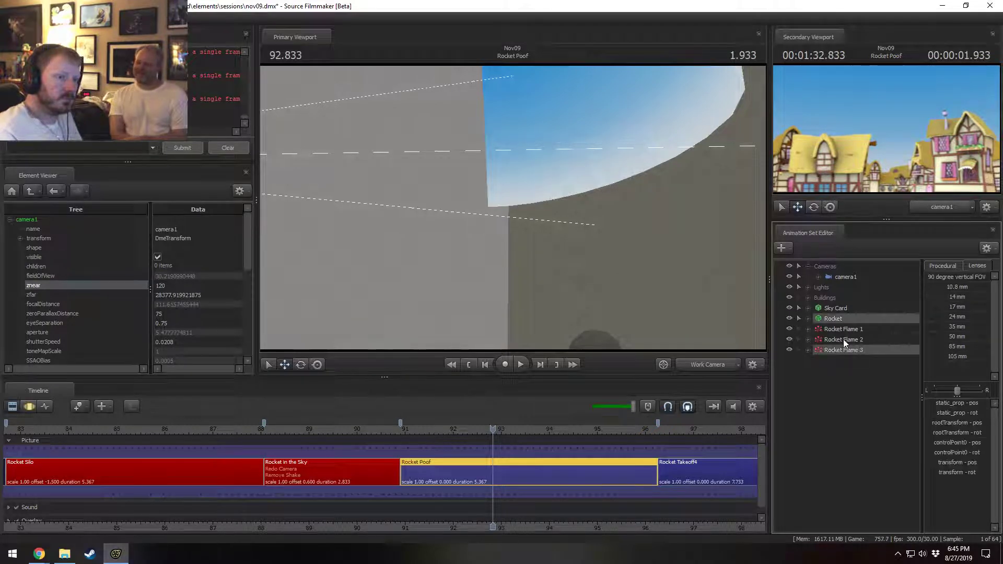
pyautogui.keyDown('ctrl'); pyautogui.click(844, 340); pyautogui.keyUp('ctrl')
pyautogui.keyDown('ctrl'); pyautogui.click(832, 330); pyautogui.keyUp('ctrl')
pyautogui.keyDown('ctrl'); pyautogui.click(697, 365); pyautogui.keyUp('ctrl')
pyautogui.press('s')
pyautogui.moveTo(643, 282); pyautogui.dragTo(512, 208)
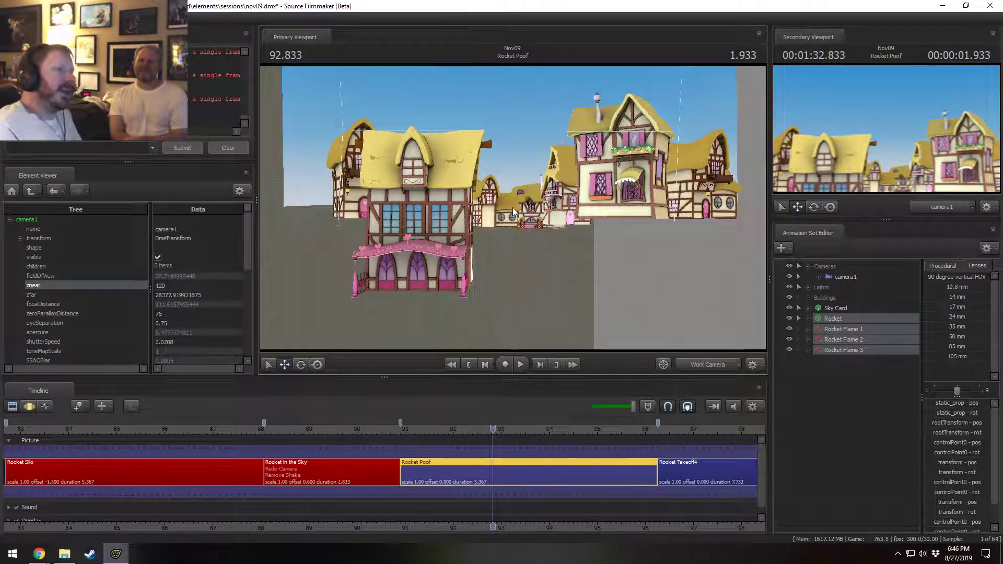
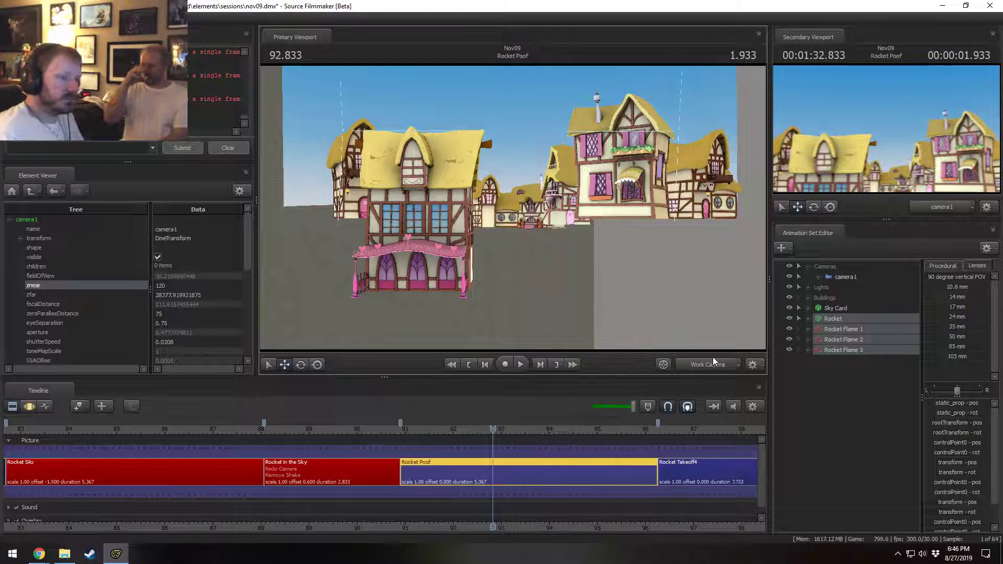
# - Group Rocket Flame 1, 2 and 3 together under a new group in Rocket Poof
pyautogui.click(839, 330)
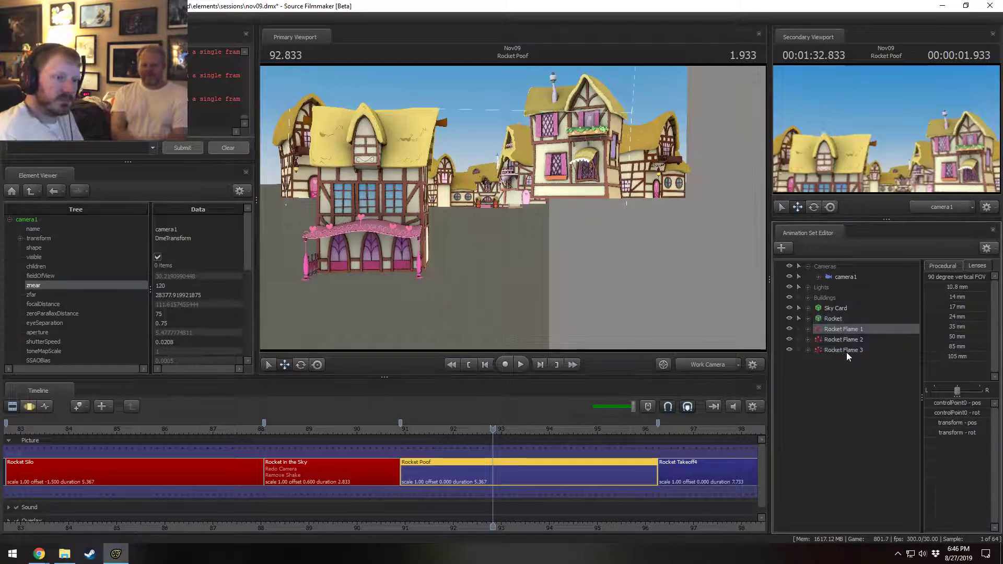
pyautogui.keyDown('shift'); pyautogui.click(846, 352); pyautogui.keyUp('shift')
pyautogui.rightClick(847, 352)
pyautogui.click(873, 388)
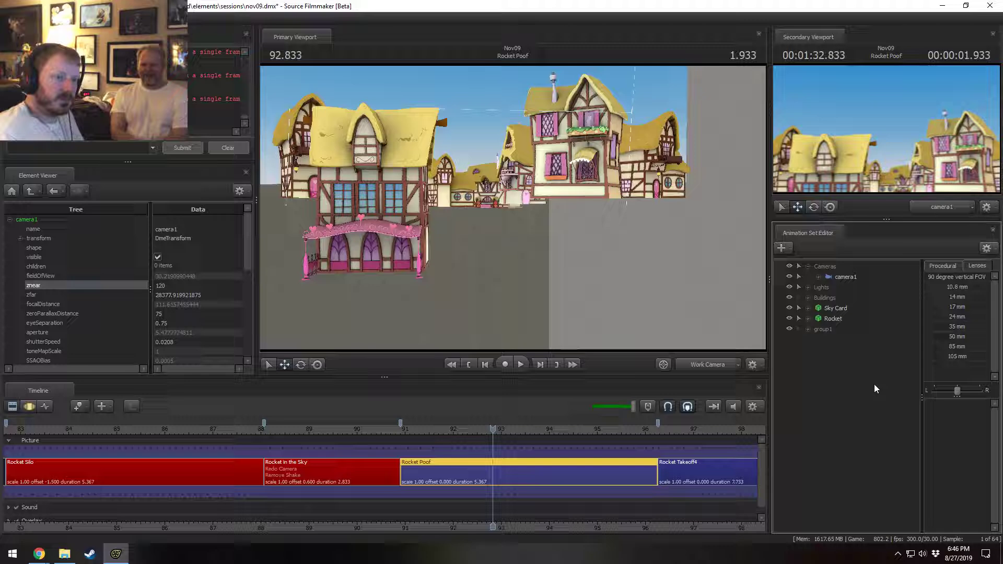
# - Rename the new group holding the three Rocket Flames to Particles and place it above the Rocket and Sky Card
pyautogui.rightClick(829, 329)
pyautogui.click(843, 336)
pyautogui.write('Particles')
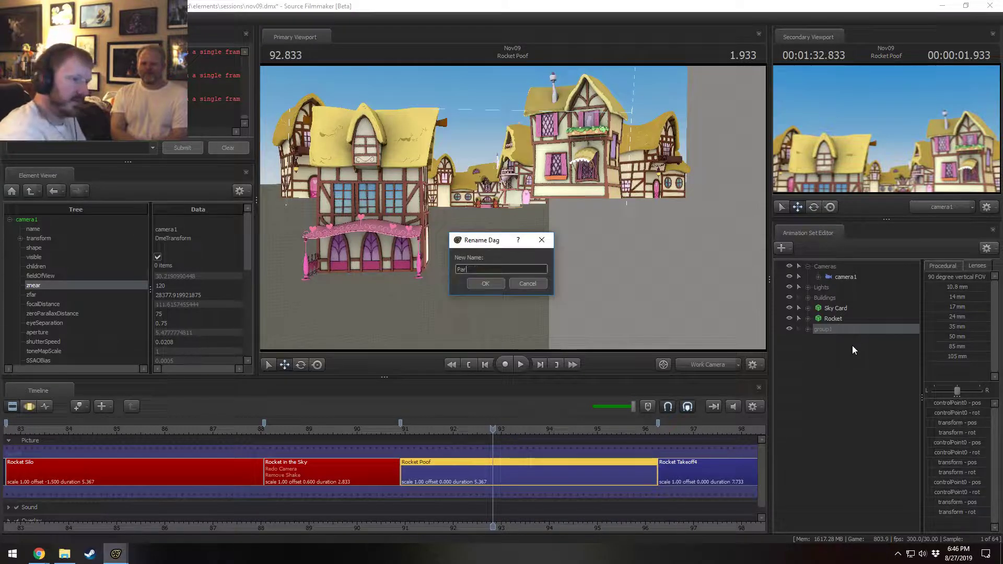
pyautogui.press('Return')
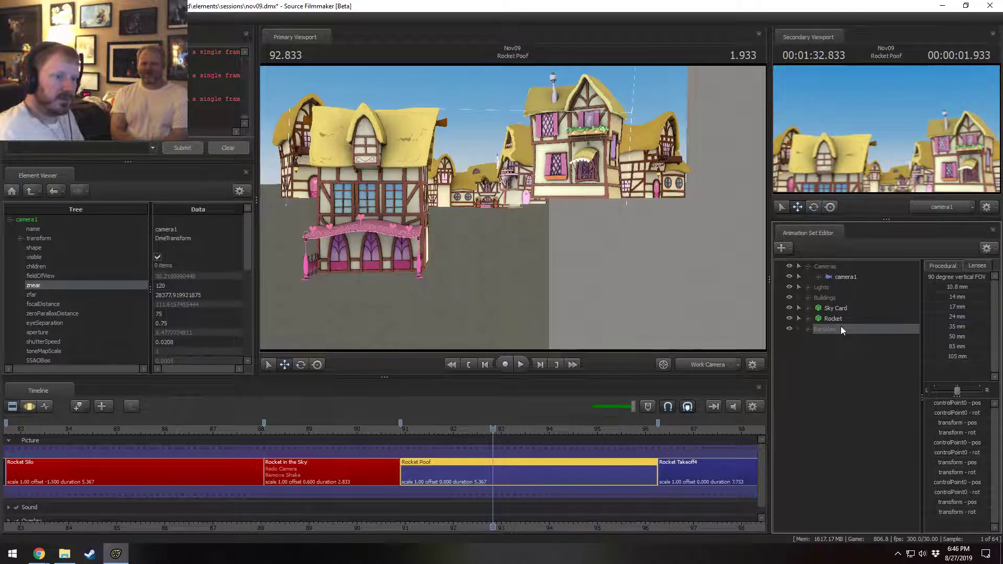
pyautogui.moveTo(841, 326)
pyautogui.mouseDown()
pyautogui.moveTo(837, 308)
pyautogui.moveTo(826, 317)
pyautogui.mouseUp()
# - Expand the Particles group down to the transform and controlPoint0 controls of Rocket Flame 1, 2 and 3
pyautogui.press('s')
pyautogui.moveTo(538, 295); pyautogui.dragTo(580, 300)
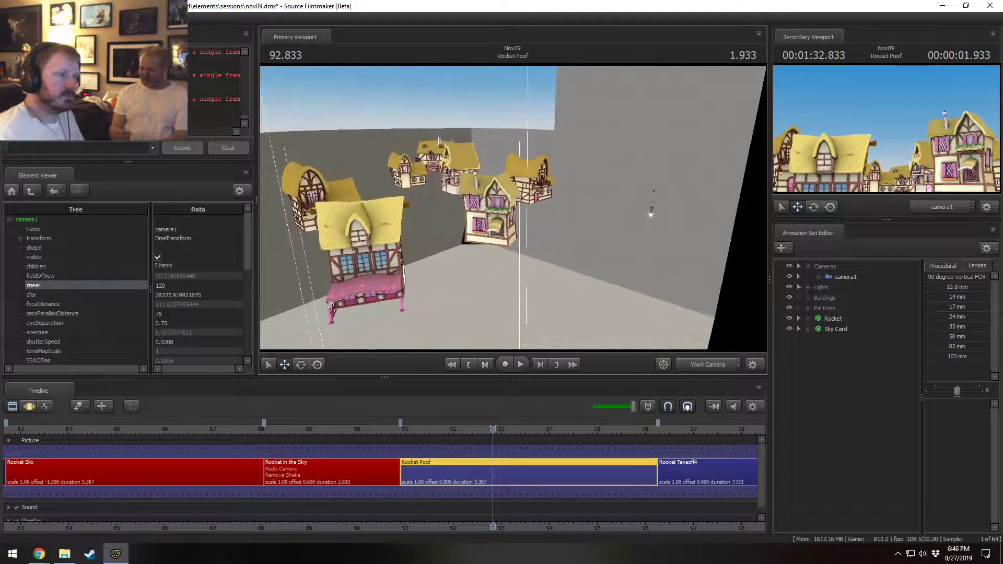
pyautogui.click(841, 320)
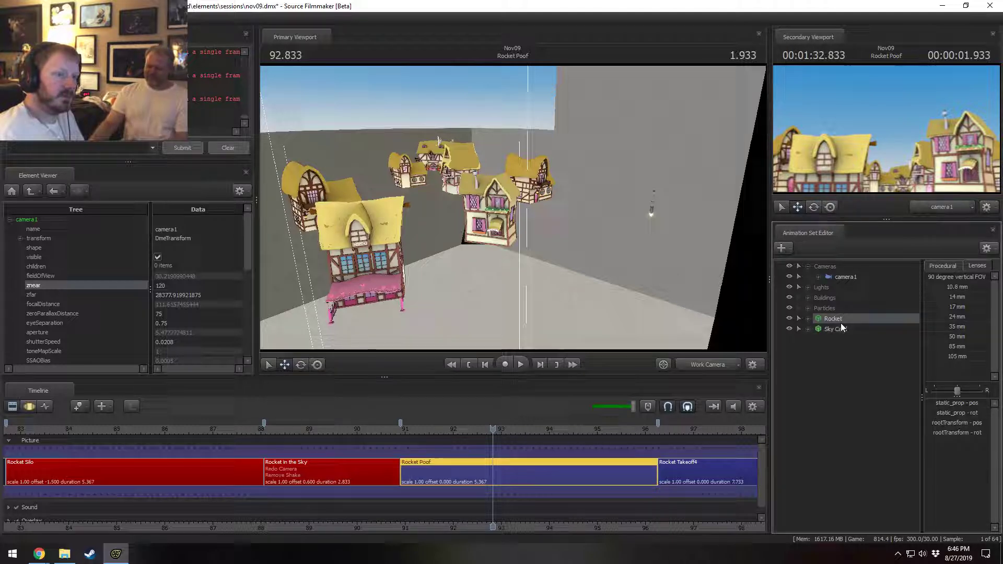
pyautogui.click(808, 308)
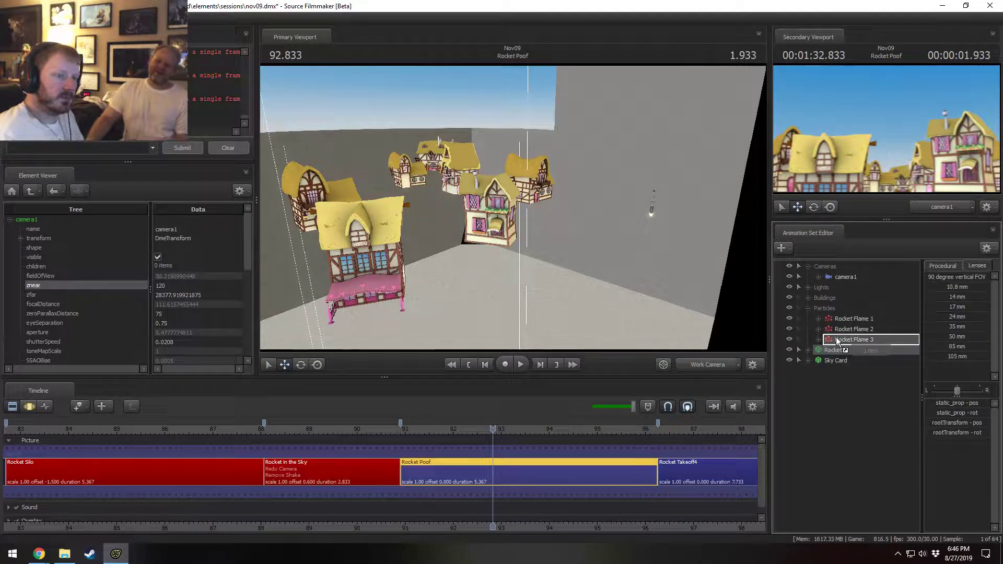
pyautogui.click(835, 349)
pyautogui.click(818, 339)
pyautogui.click(818, 329)
pyautogui.click(819, 319)
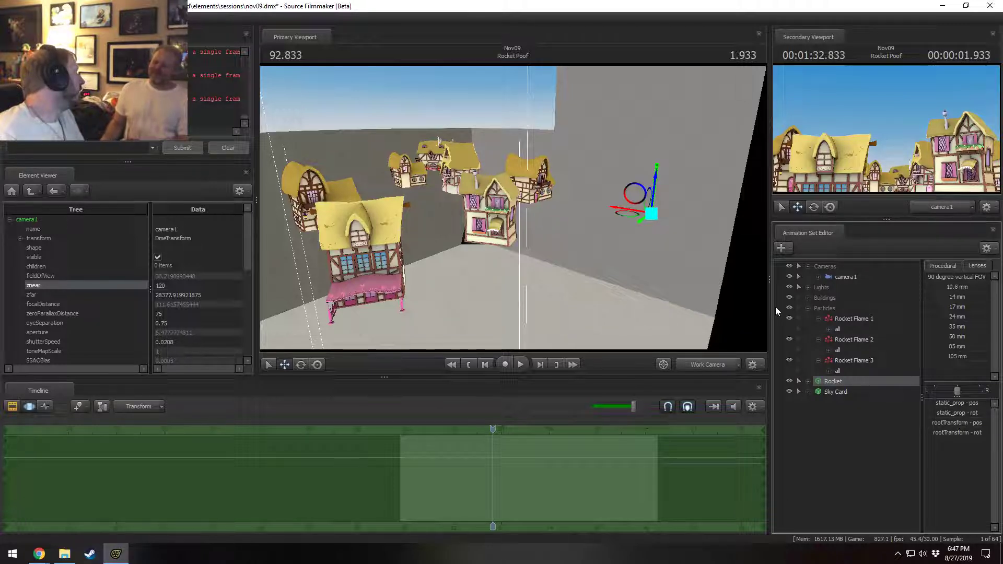
pyautogui.click(830, 371)
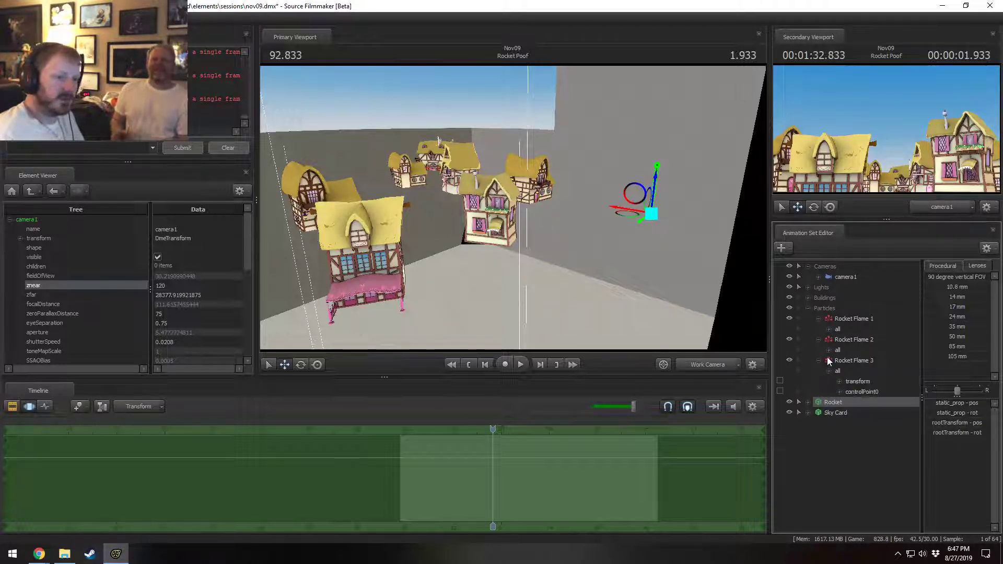
pyautogui.click(829, 350)
pyautogui.click(829, 329)
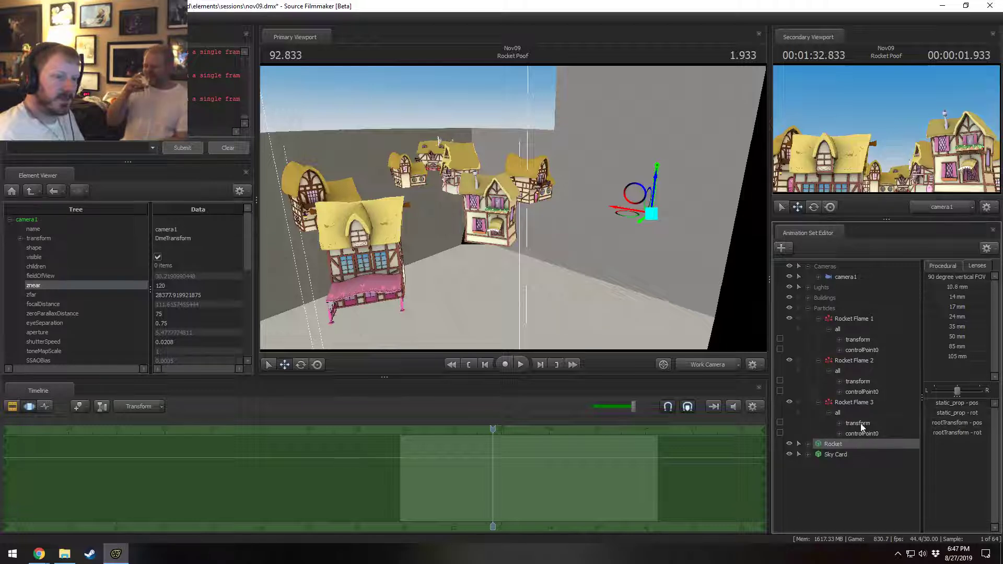
# - Lock the transform controls of Rocket Flame 1, 2 and 3 to the Rocket's rootTransform, collapsing their control trees when done
pyautogui.click(809, 444)
pyautogui.click(827, 455)
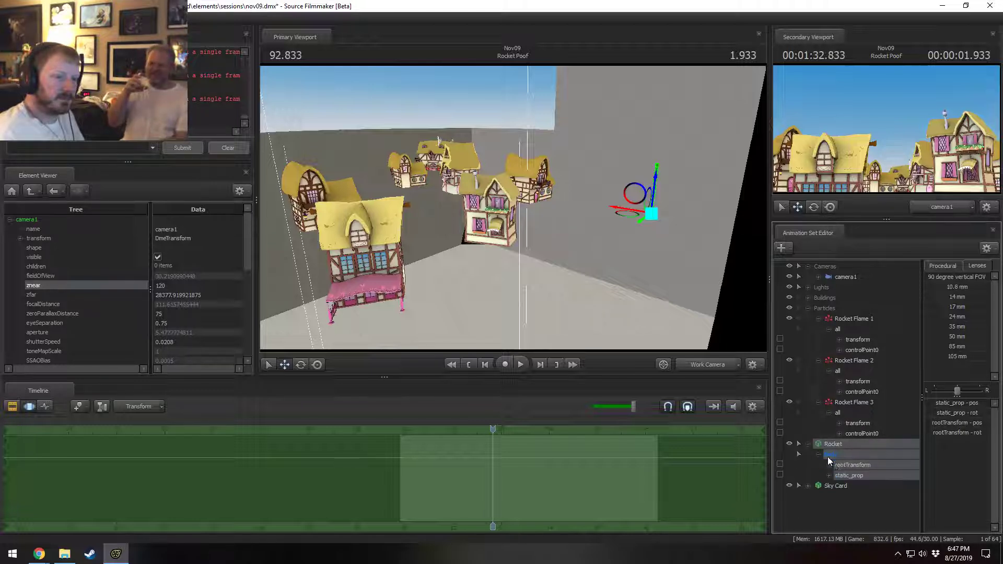
pyautogui.click(858, 465)
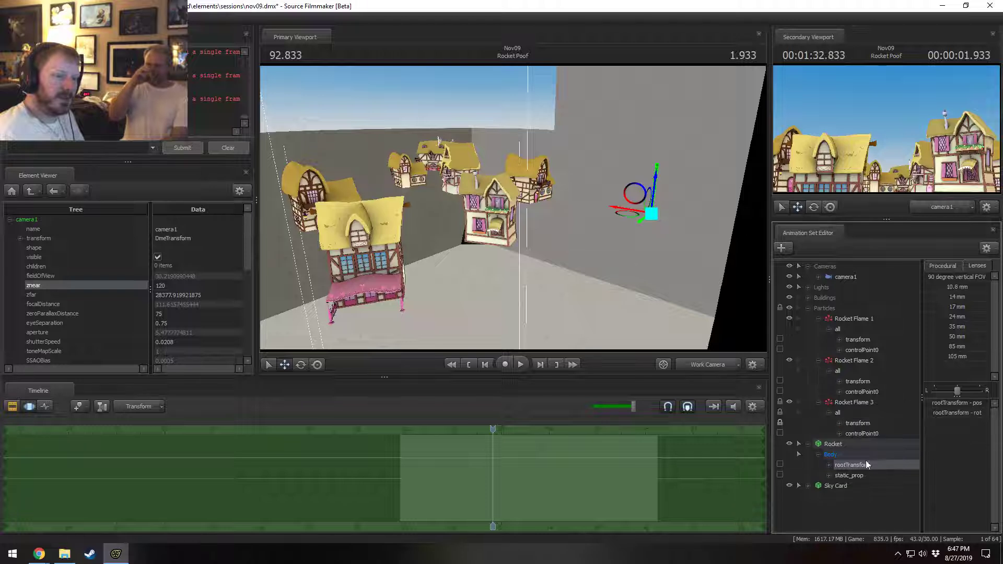
pyautogui.moveTo(864, 462); pyautogui.dragTo(870, 341)
pyautogui.click(818, 319)
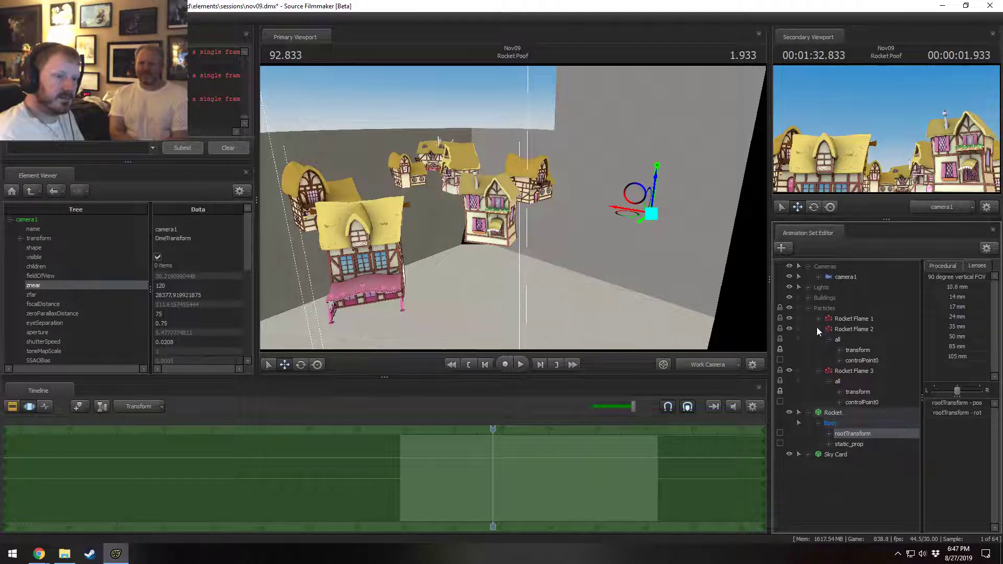
pyautogui.click(818, 329)
pyautogui.click(819, 340)
pyautogui.click(807, 349)
pyautogui.click(837, 338)
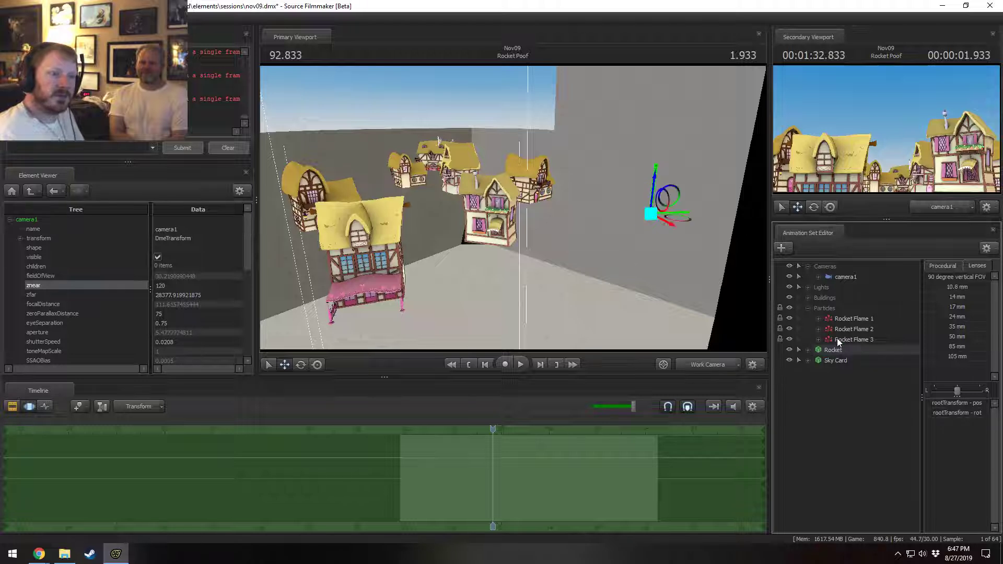
# - Move the Rocket's whole flight path toward the town houses, play it back and return the playhead to about 92.8 s
pyautogui.click(844, 312)
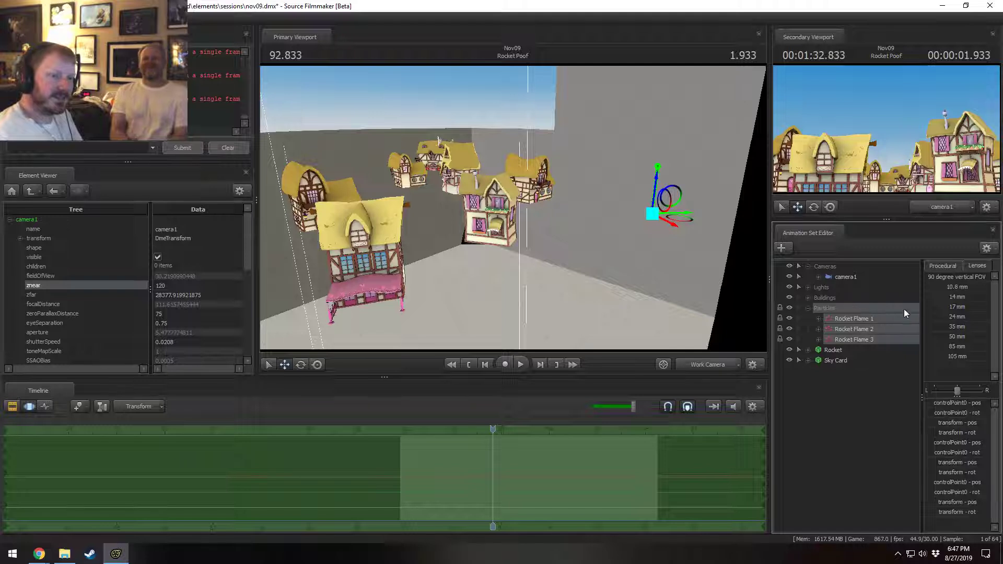
pyautogui.click(945, 267)
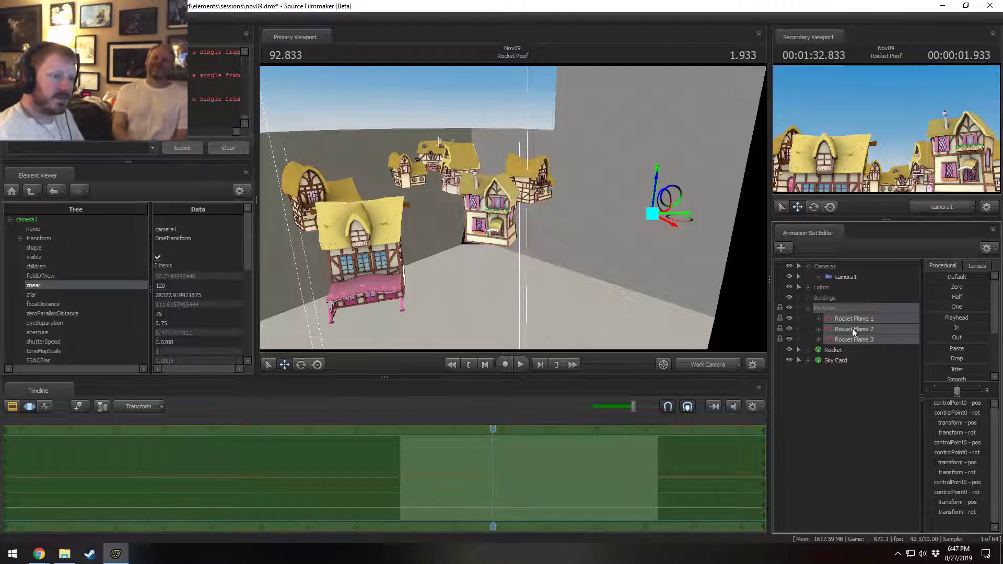
pyautogui.click(834, 350)
pyautogui.press('space')
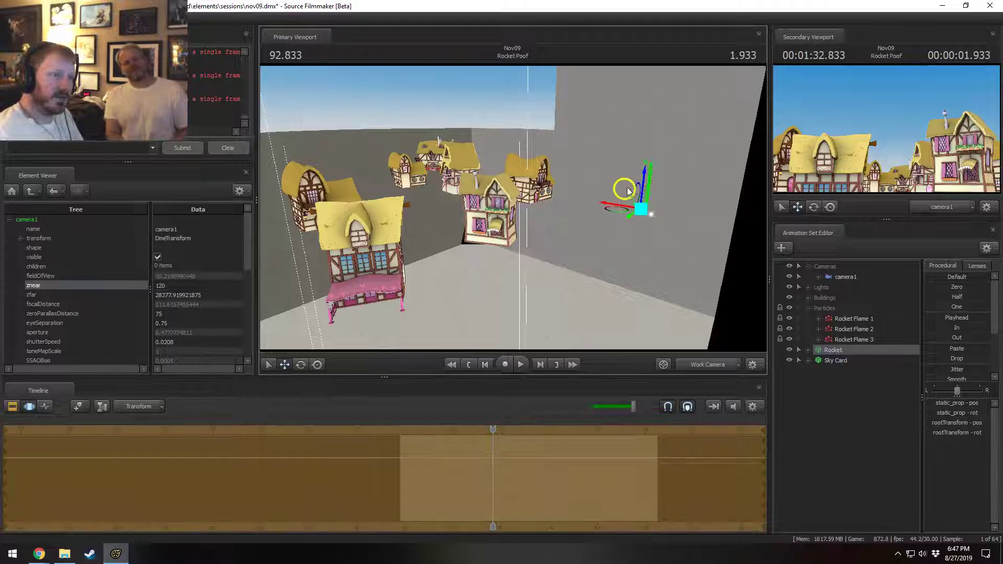
pyautogui.press('space')
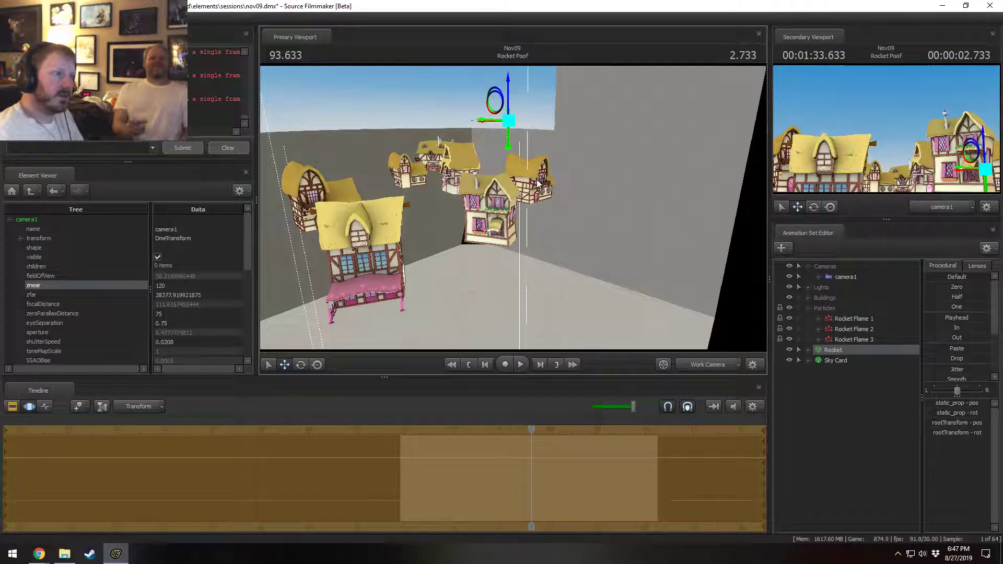
pyautogui.moveTo(531, 438); pyautogui.dragTo(492, 442)
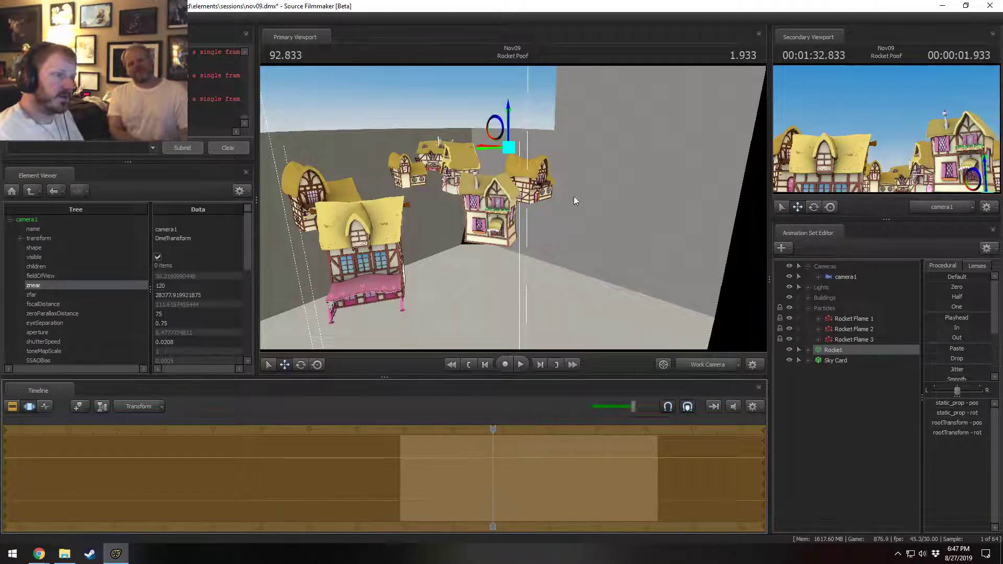
# - Reposition the Rocket in the distance behind the town, lined up with the gap between the two front houses in camera1
pyautogui.moveTo(574, 197)
pyautogui.mouseDown()
pyautogui.moveTo(543, 204)
pyautogui.moveTo(578, 187)
pyautogui.mouseUp()
pyautogui.moveTo(551, 138); pyautogui.dragTo(444, 237)
pyautogui.keyDown('alt'); pyautogui.moveTo(444, 237); pyautogui.dragTo(308, 227); pyautogui.keyUp('alt')
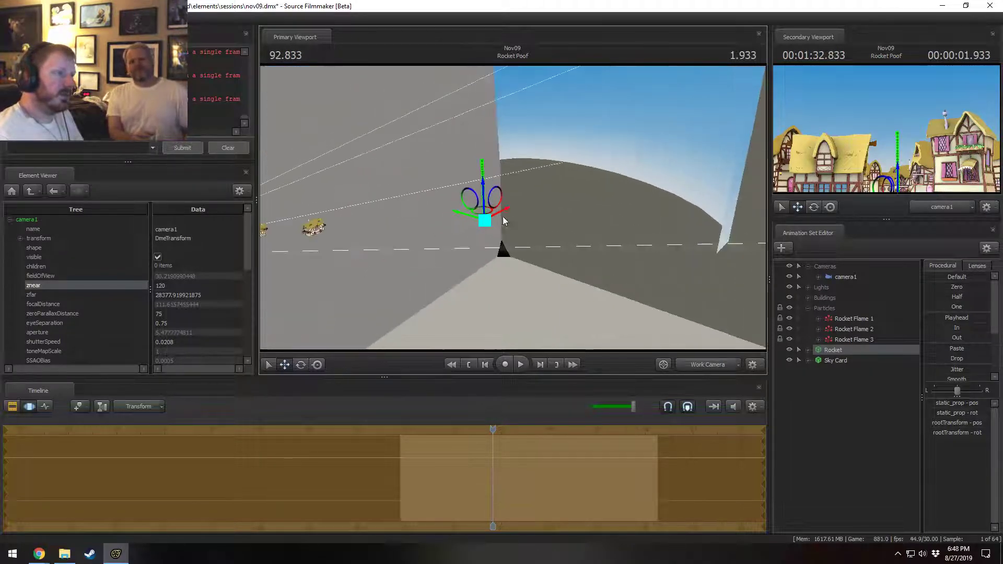
pyautogui.moveTo(484, 213); pyautogui.dragTo(589, 196)
pyautogui.keyDown('alt'); pyautogui.moveTo(589, 196); pyautogui.dragTo(513, 205); pyautogui.keyUp('alt')
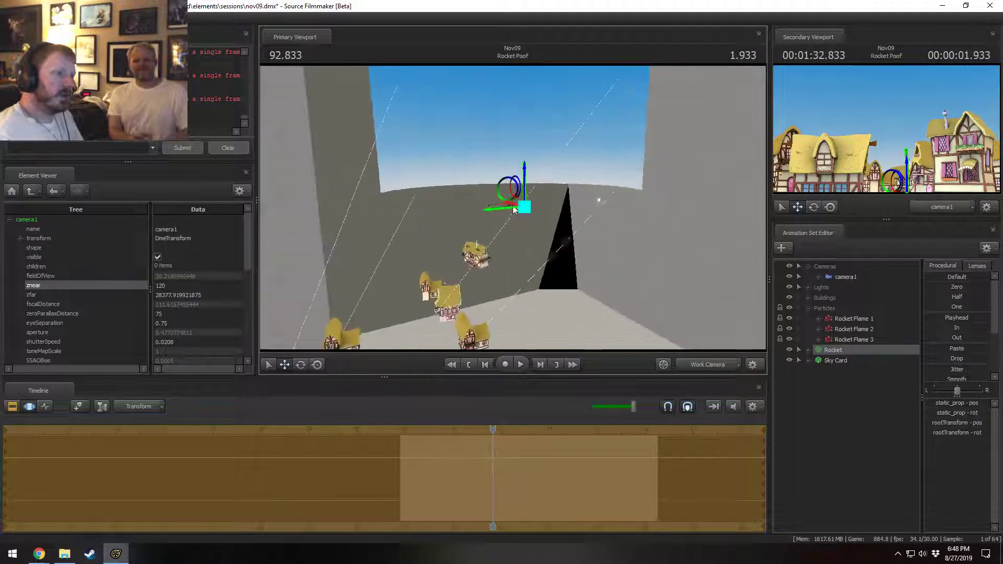
# - Play the Rocket's rise repeatedly through camera1, leaving the playhead at about 92.9 s
pyautogui.click(703, 367)
pyautogui.press('space')
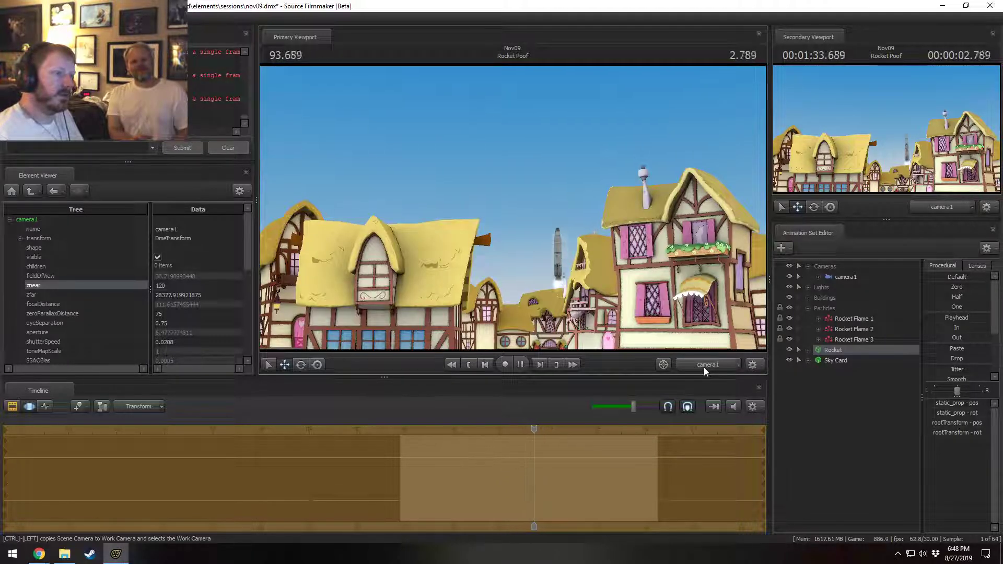
pyautogui.press('space')
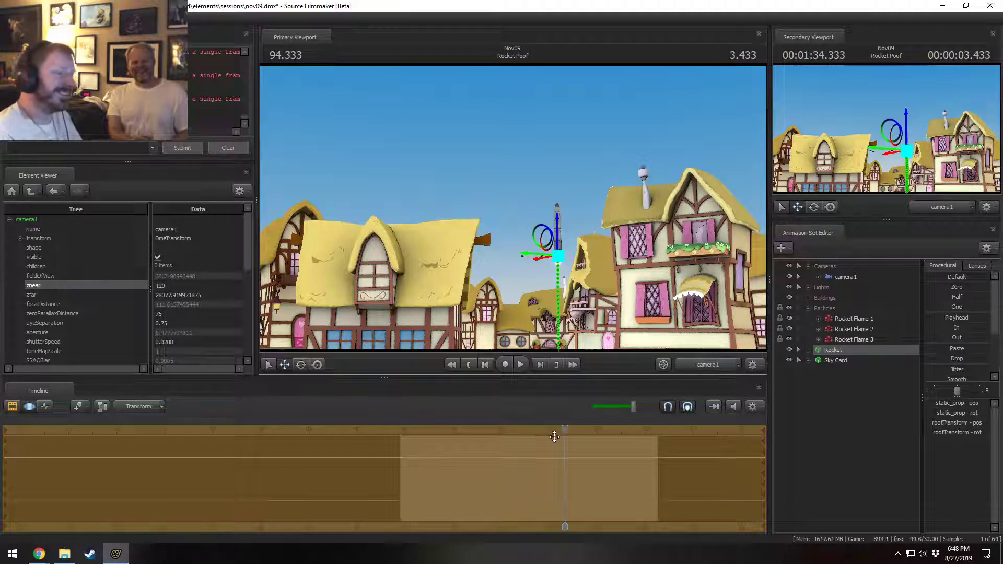
pyautogui.moveTo(562, 431); pyautogui.dragTo(455, 456)
pyautogui.press('space')
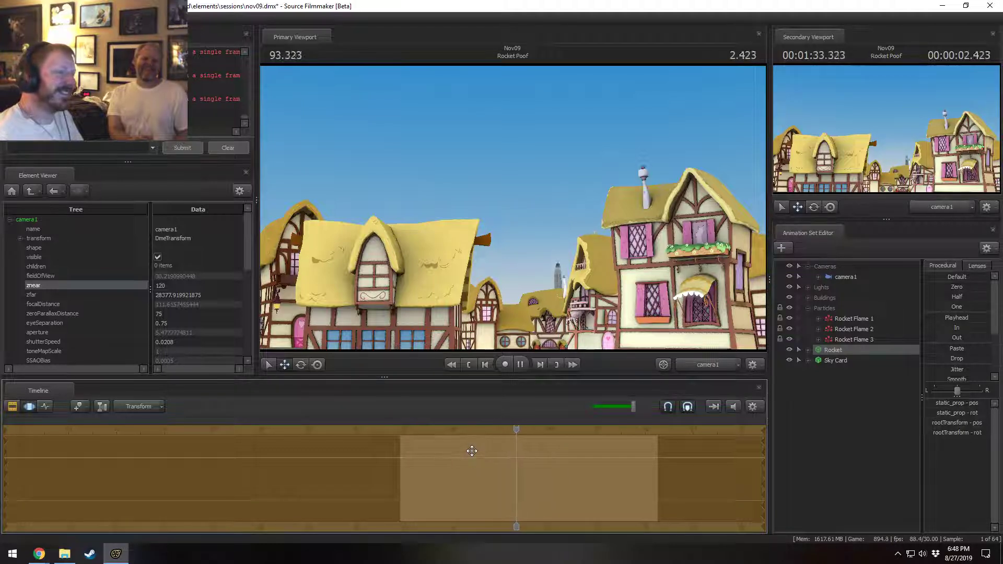
pyautogui.press('space')
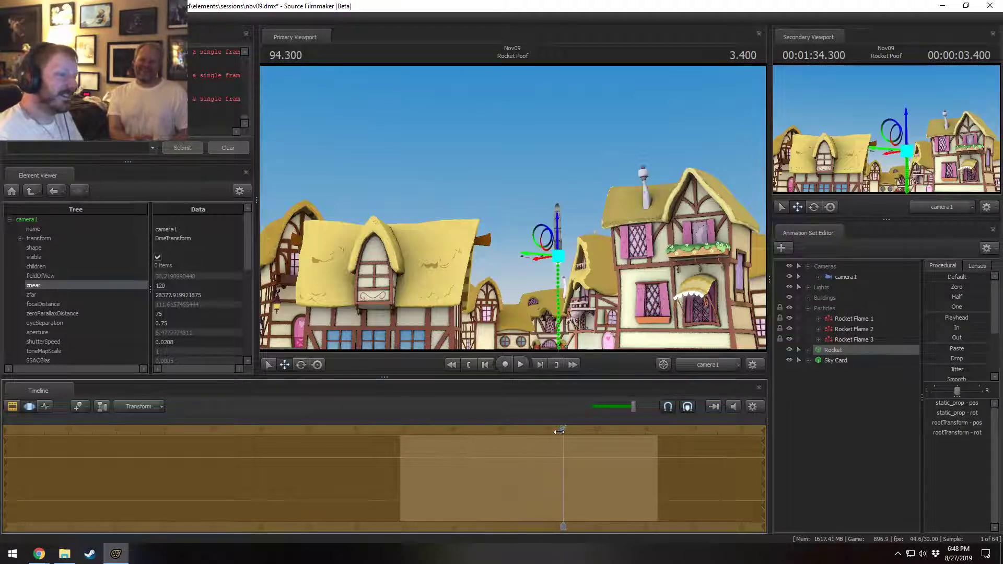
pyautogui.moveTo(562, 431); pyautogui.dragTo(498, 434)
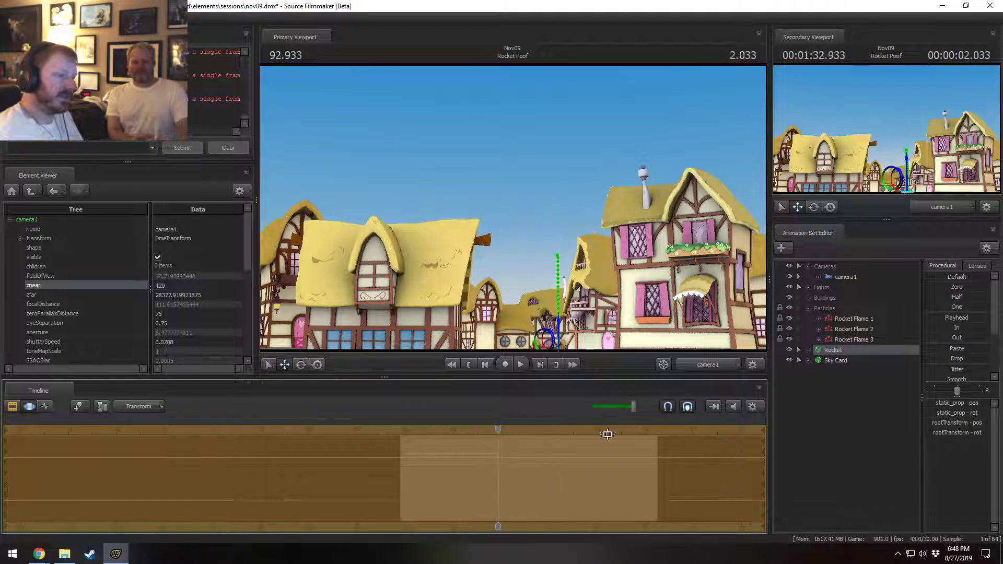
# - Adjust the Rocket's position behind the town from the work camera and play the shot to about 94.2 s
pyautogui.keyDown('ctrl'); pyautogui.click(709, 364); pyautogui.keyUp('ctrl')
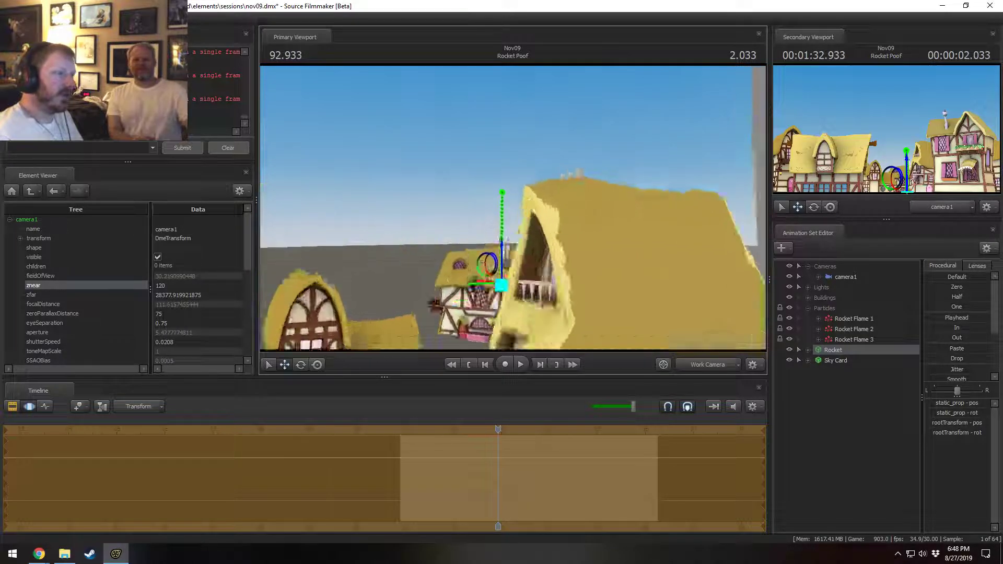
pyautogui.moveTo(513, 207); pyautogui.dragTo(537, 189)
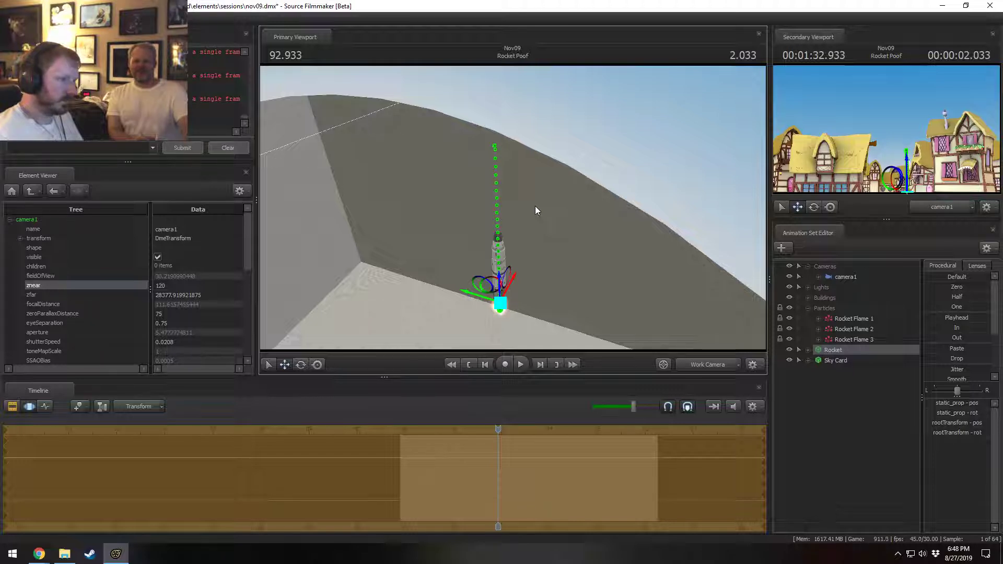
pyautogui.moveTo(541, 208); pyautogui.dragTo(513, 211)
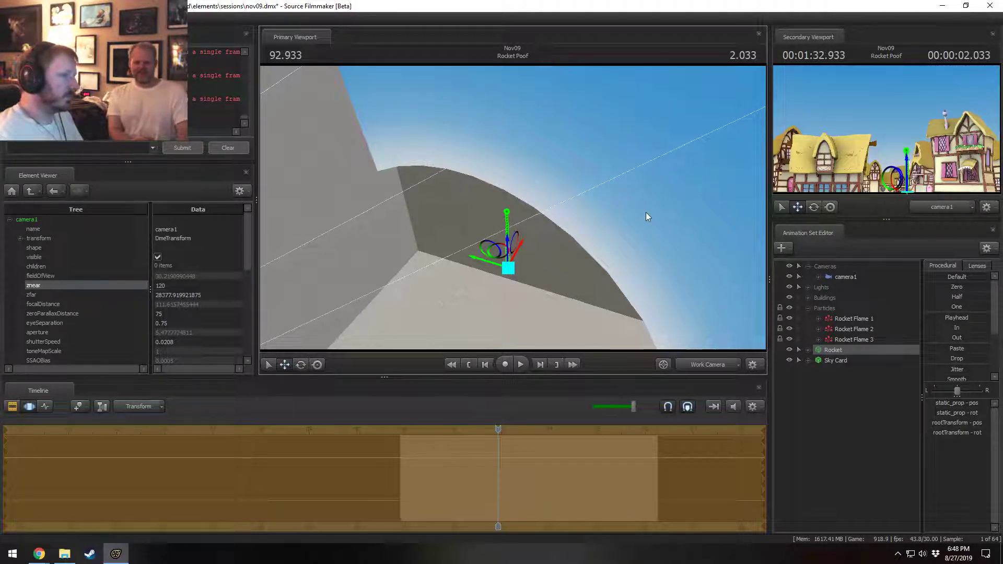
pyautogui.moveTo(645, 216); pyautogui.dragTo(511, 222)
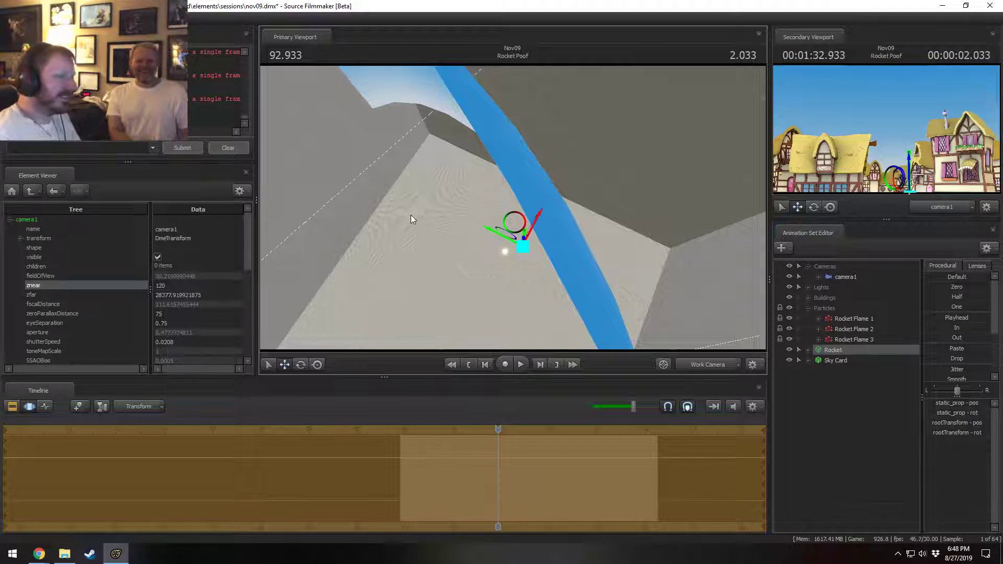
pyautogui.moveTo(412, 218); pyautogui.dragTo(547, 189)
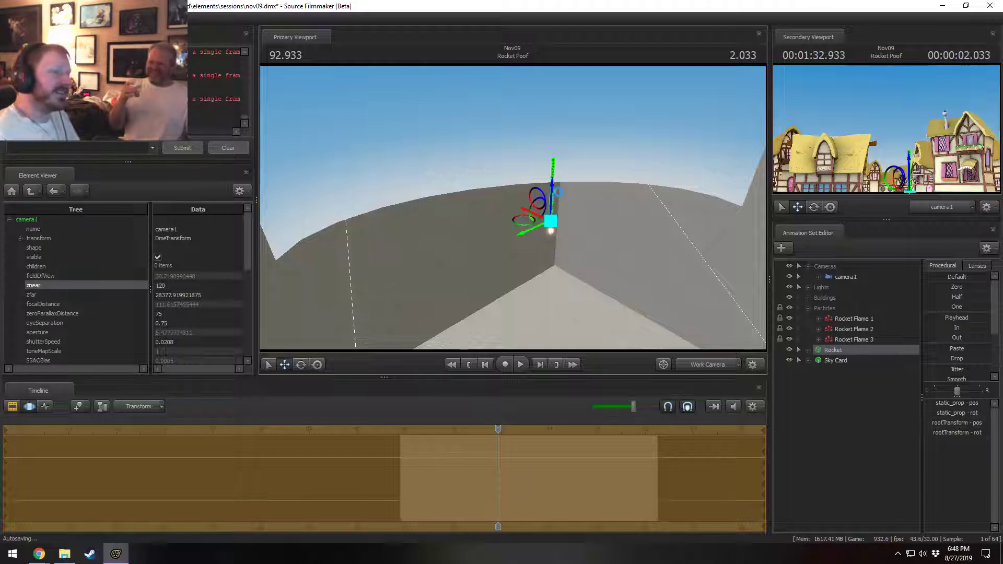
pyautogui.press('space')
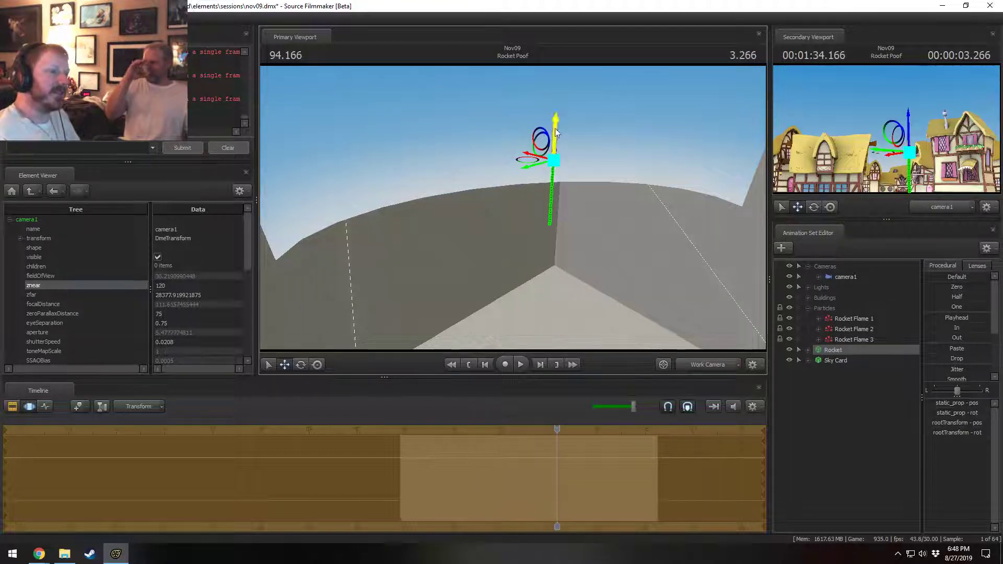
pyautogui.moveTo(538, 177); pyautogui.dragTo(513, 208)
# - Add a scale control to the Rocket's static_prop and enter a lower static_prop_scale value to shrink the model
pyautogui.press('F2')
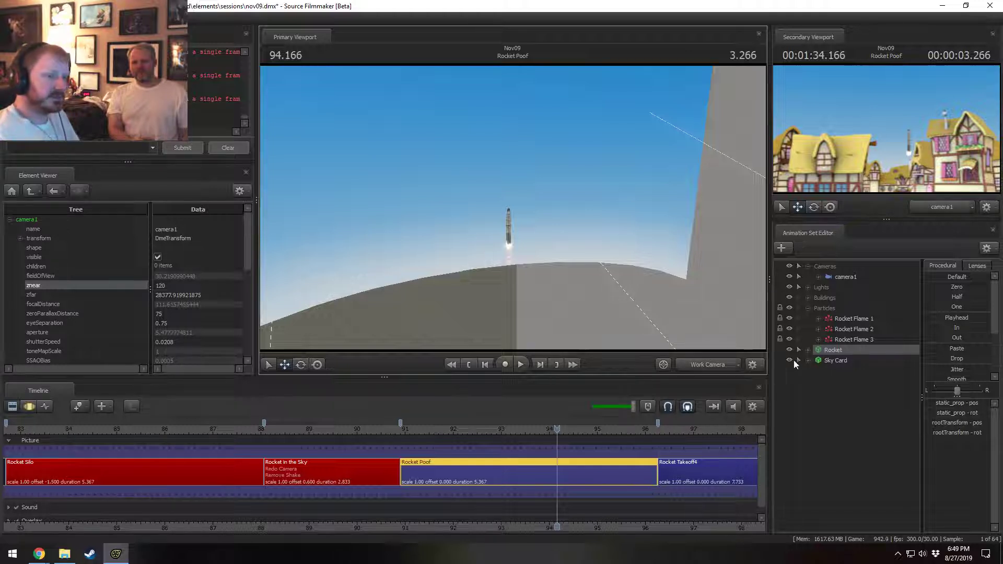
pyautogui.click(807, 350)
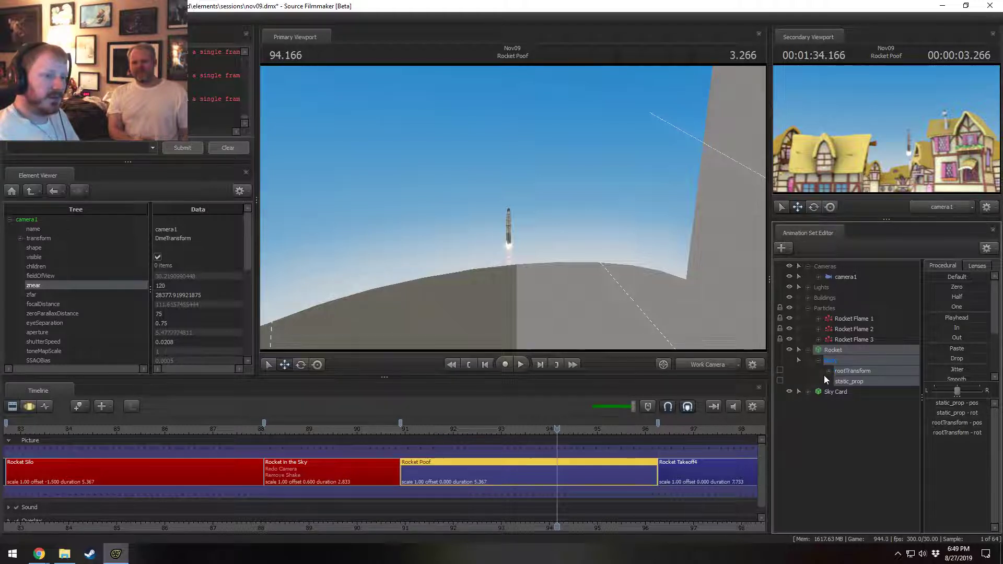
pyautogui.rightClick(856, 383)
pyautogui.click(875, 406)
pyautogui.click(955, 402)
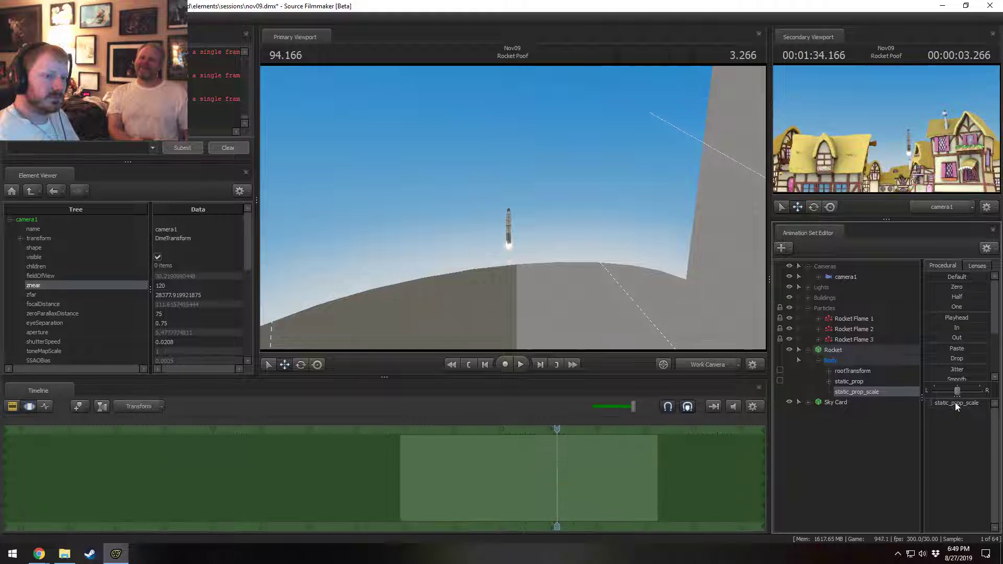
pyautogui.doubleClick(955, 402)
pyautogui.moveTo(955, 402); pyautogui.dragTo(867, 402)
pyautogui.write('0.0')
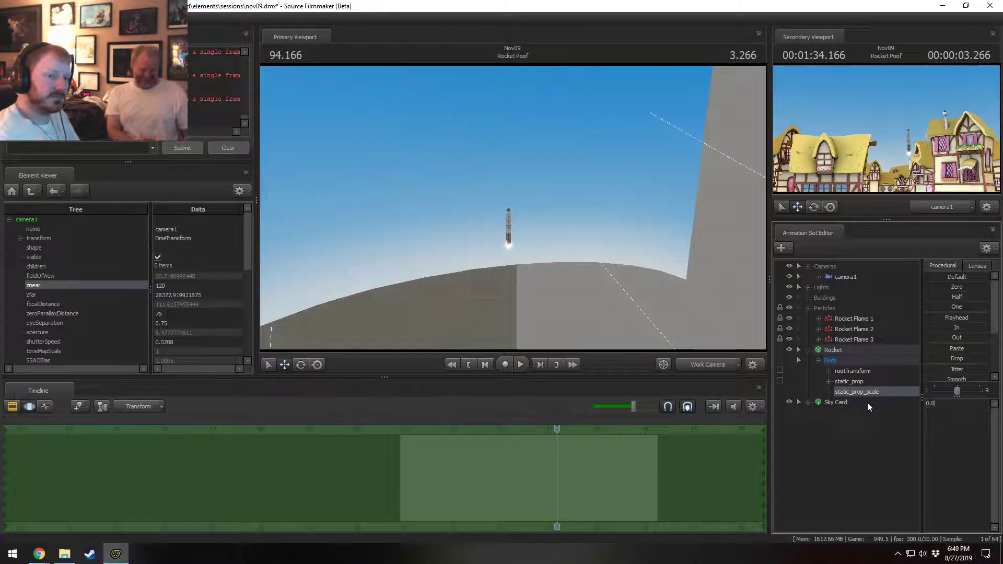
pyautogui.press('Return')
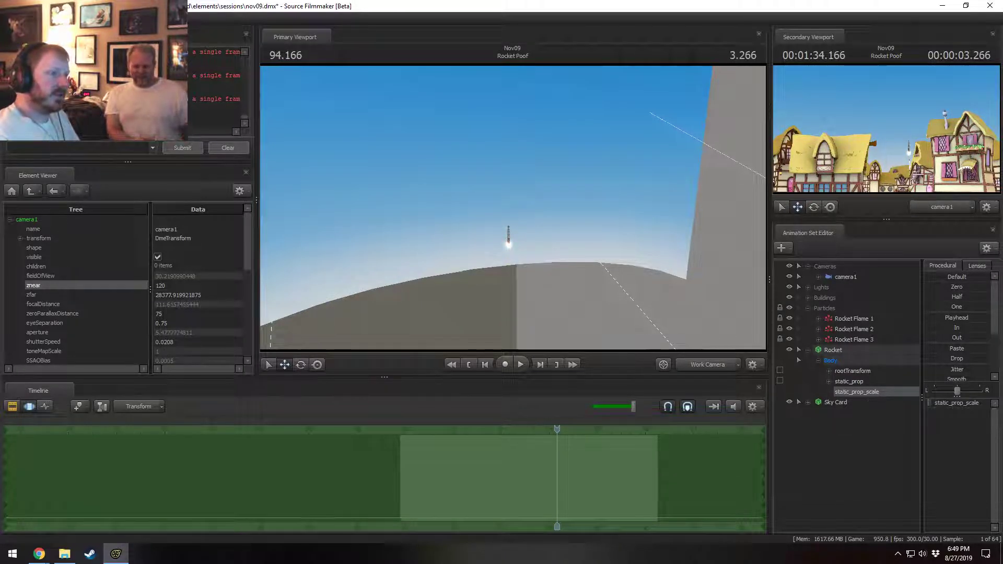
# - Play the Rocket's rise from 92.6 s to 94 s and inspect its flames up close from the work camera
pyautogui.press('w')
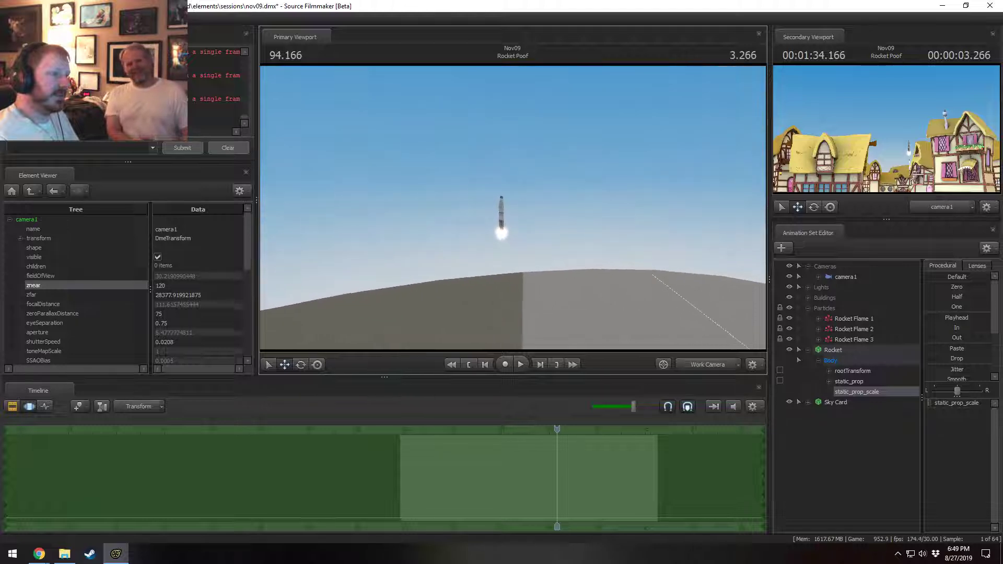
pyautogui.moveTo(525, 301); pyautogui.dragTo(525, 301)
pyautogui.moveTo(567, 441); pyautogui.dragTo(482, 436)
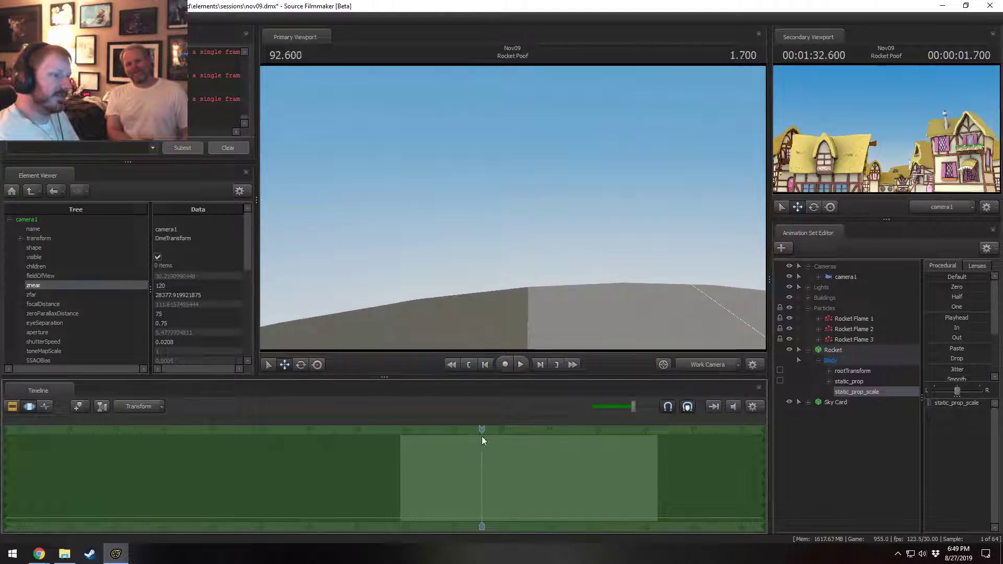
pyautogui.press('space')
pyautogui.press('space')
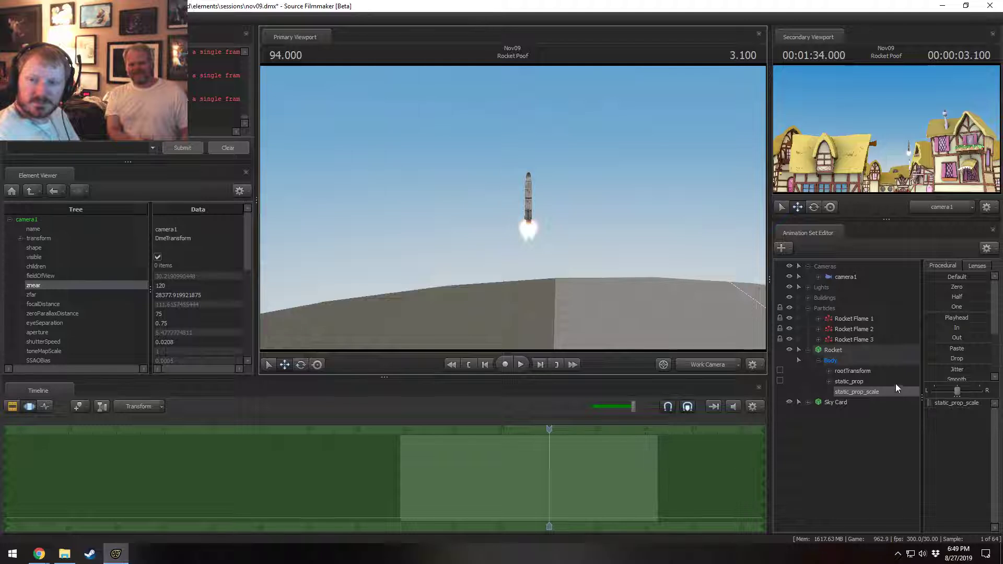
pyautogui.moveTo(591, 240); pyautogui.dragTo(513, 207)
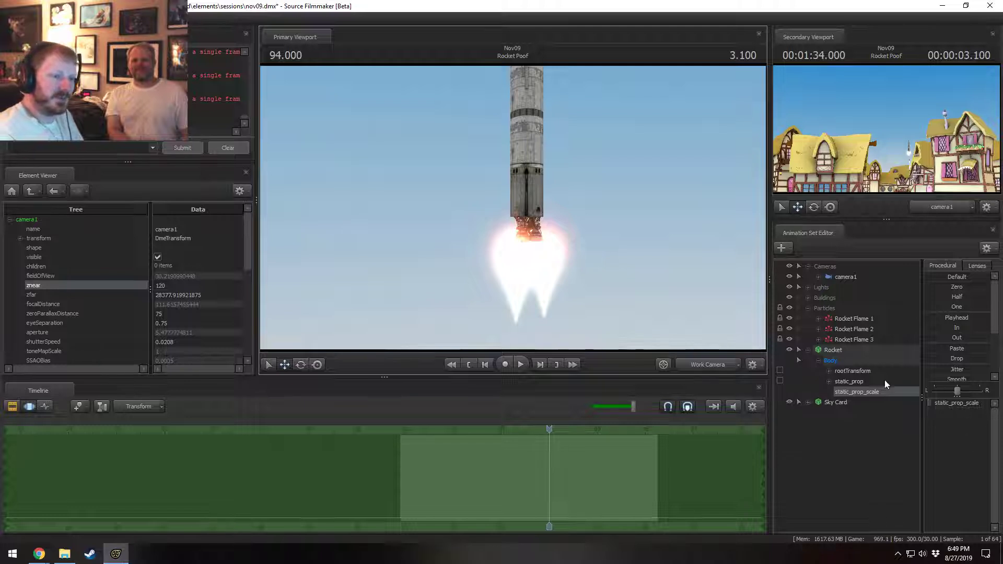
# - Inspect the Lifetime Random values in the choreo_launch_rocket_glow2 particle definition of Rocket Flame 1 in this shot
pyautogui.click(808, 350)
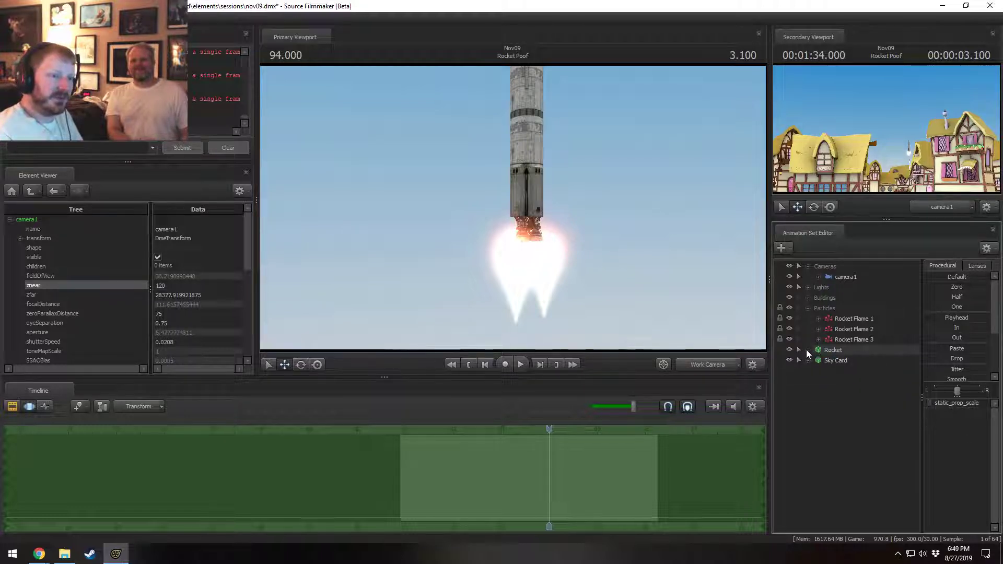
pyautogui.rightClick(851, 319)
pyautogui.moveTo(870, 456)
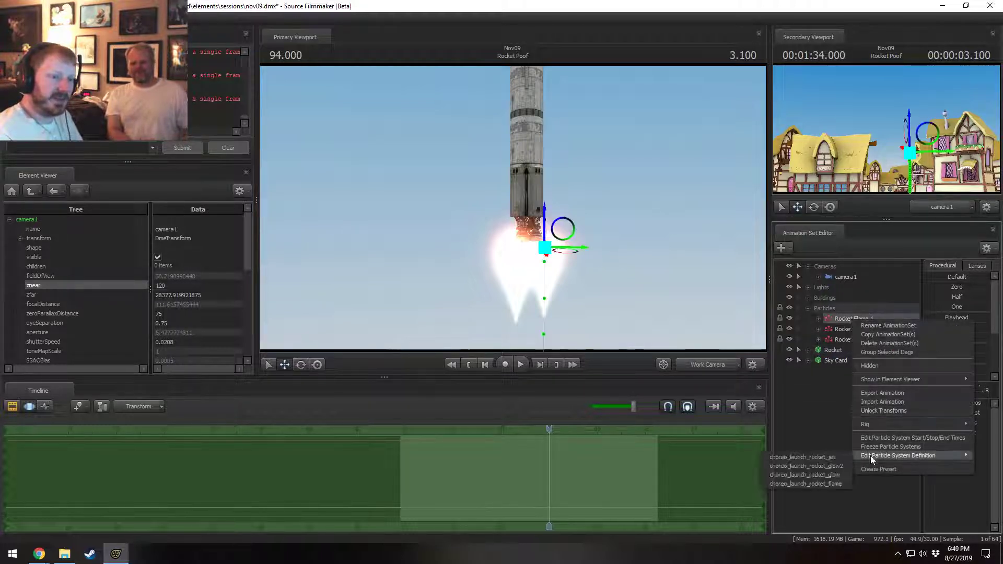
pyautogui.click(829, 464)
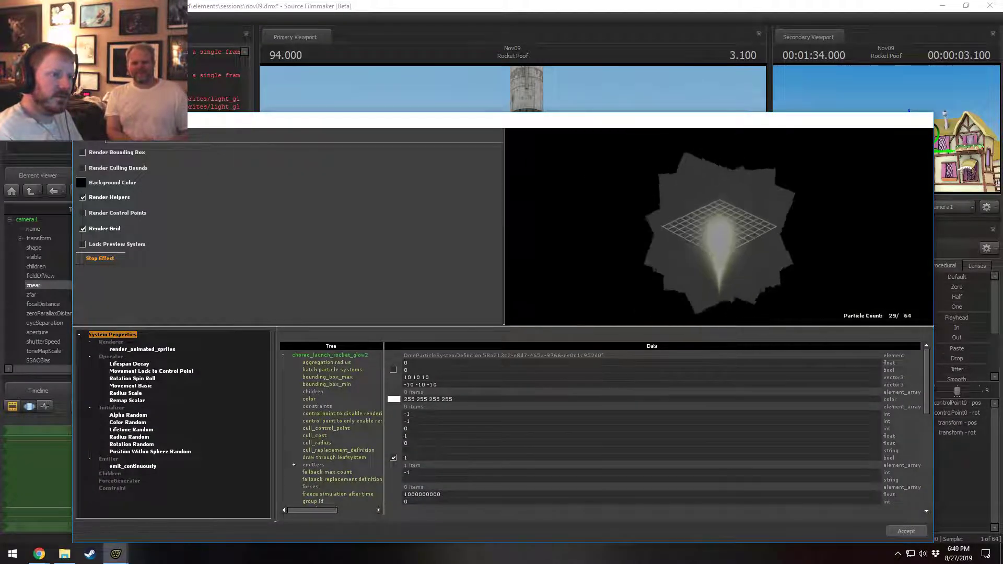
pyautogui.click(131, 429)
pyautogui.doubleClick(415, 370)
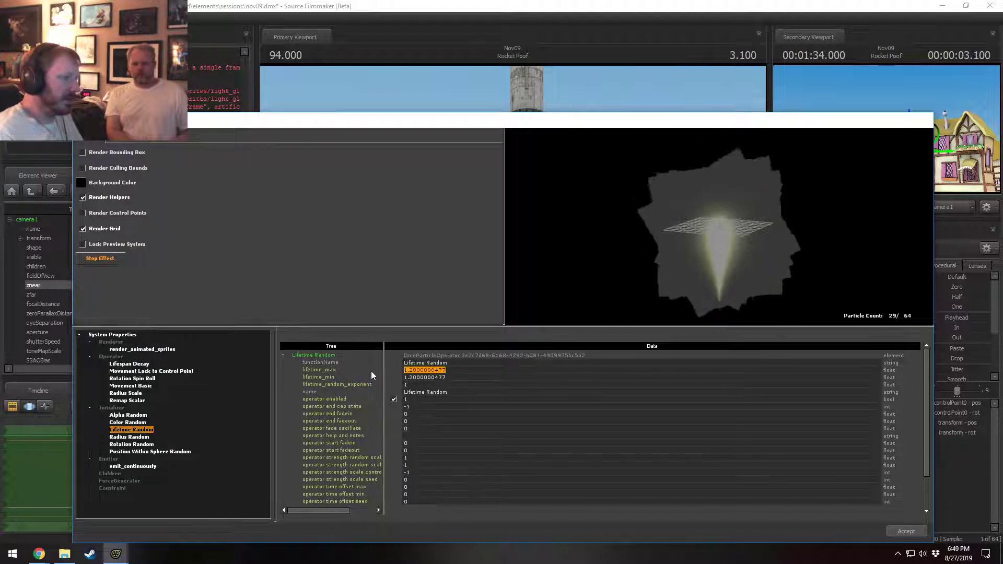
pyautogui.press('Escape')
# - Switch to the Rocket Launching shot and show its Rocket Flame 1 particle system in the Element Viewer
pyautogui.scroll(-4, 178, 483)
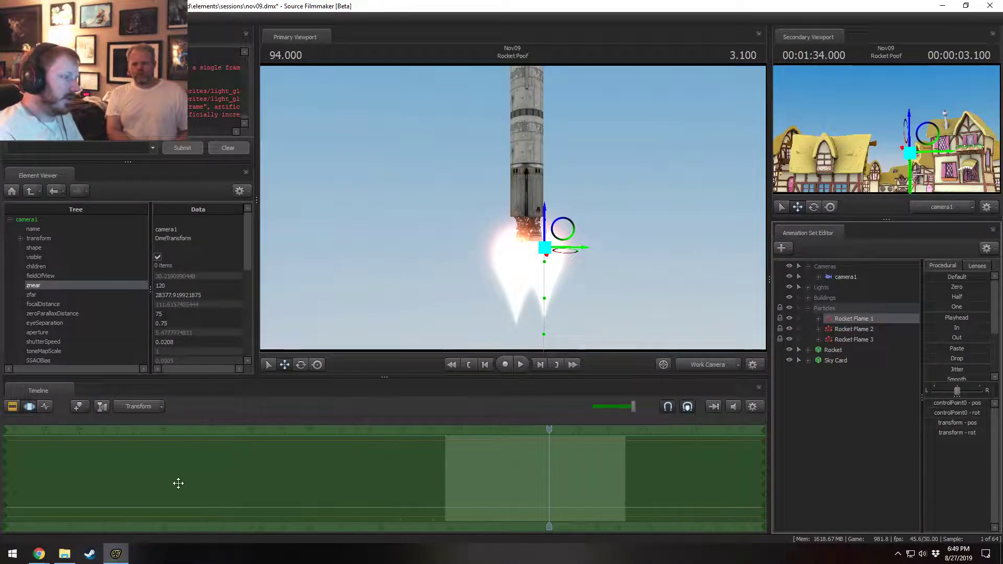
pyautogui.press('F2')
pyautogui.click(293, 465)
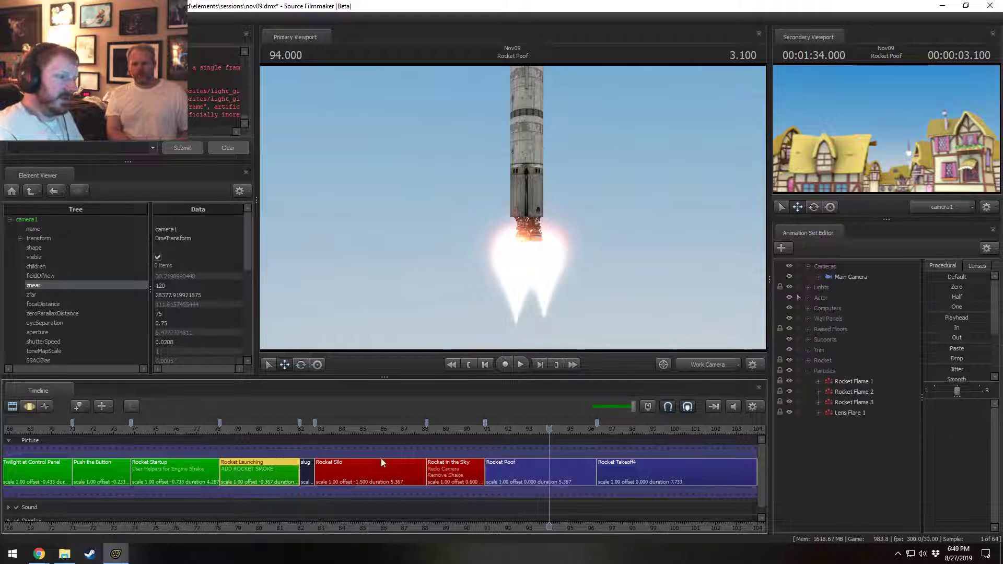
pyautogui.rightClick(852, 383)
pyautogui.moveTo(877, 442)
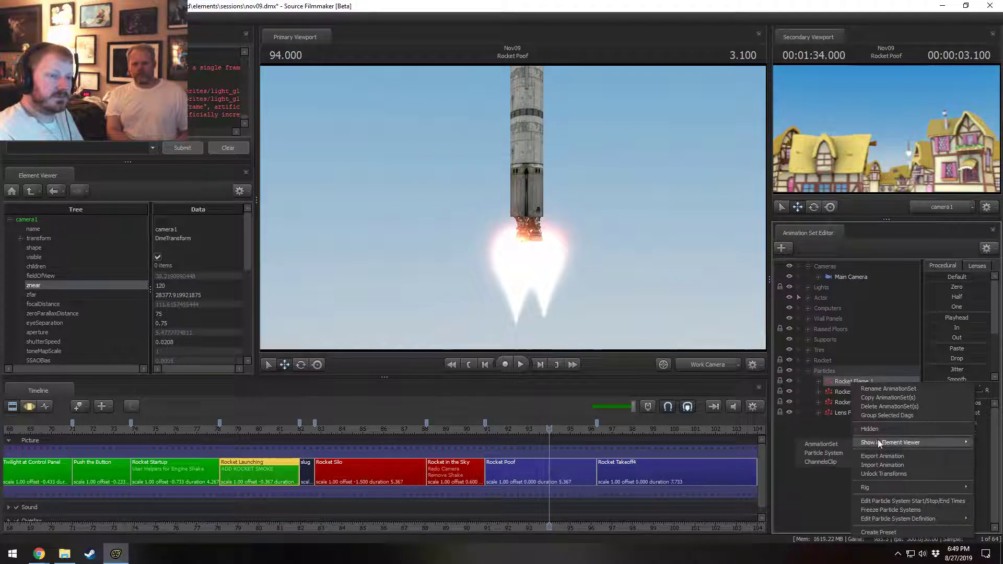
pyautogui.click(834, 452)
pyautogui.scroll(-1, 75, 340)
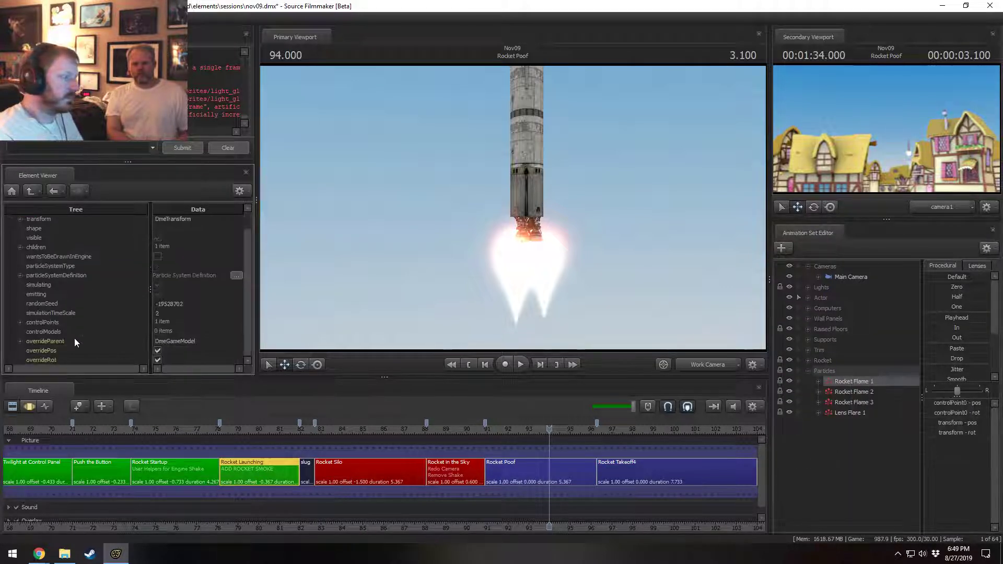
# - Check the Lifetime Random values in choreo_launch_rocket_glow2 for the Rocket Launching shot's Rocket Flame 1
pyautogui.rightClick(834, 381)
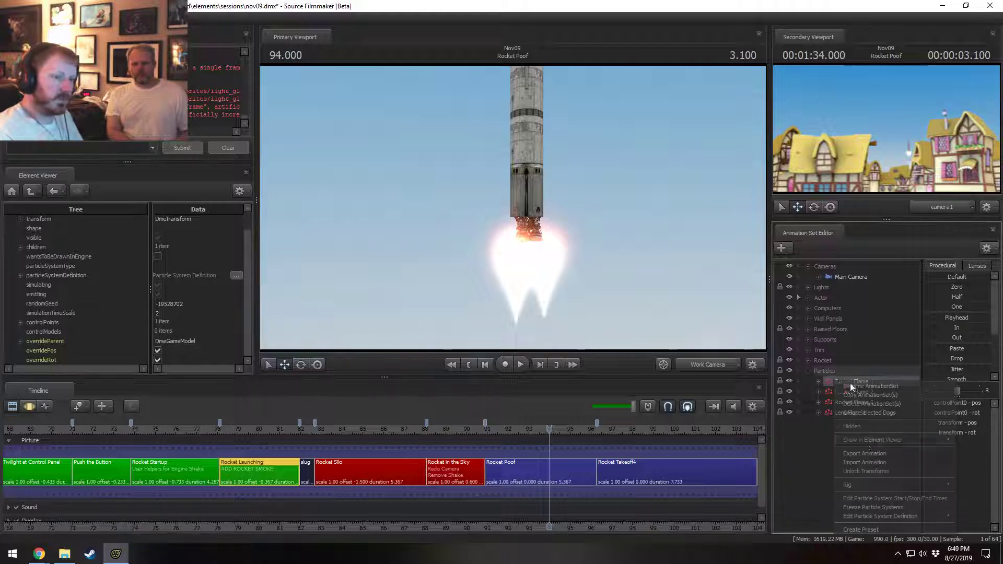
pyautogui.moveTo(882, 517)
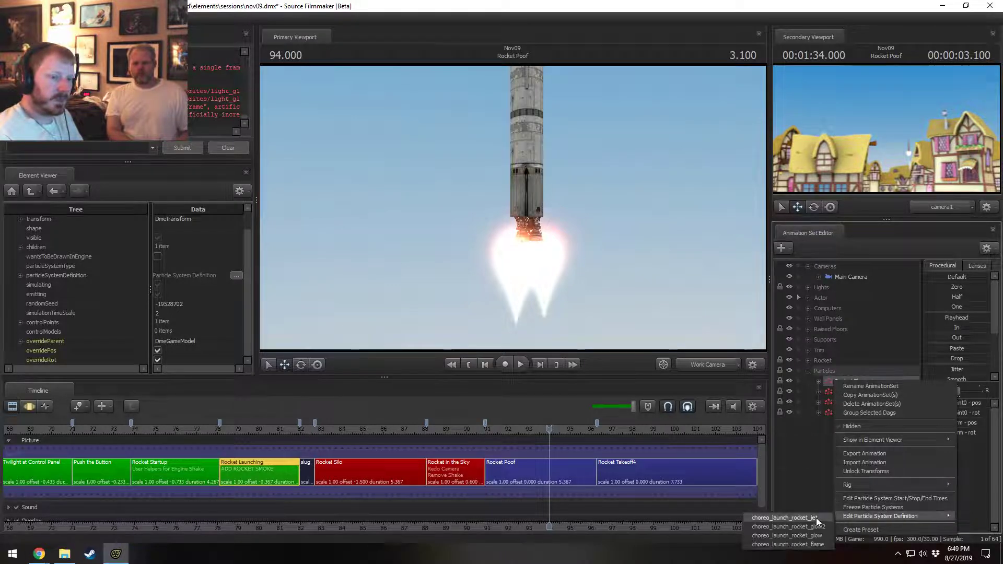
pyautogui.click(800, 525)
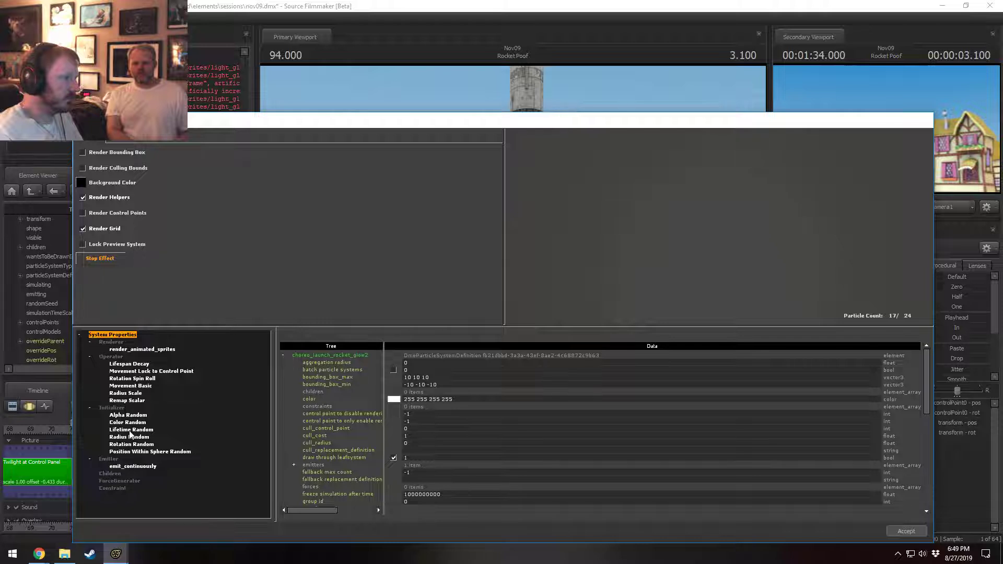
pyautogui.click(131, 430)
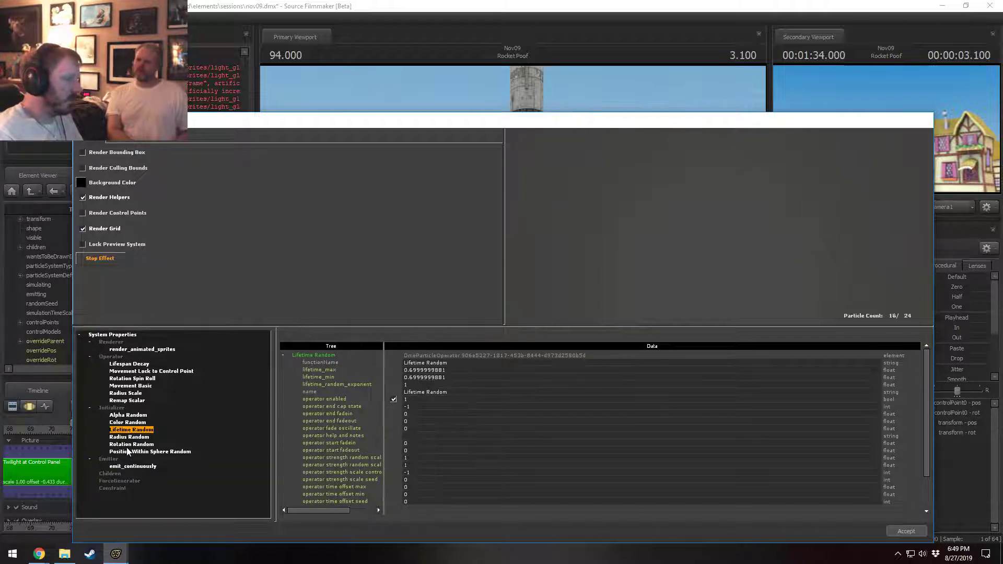
pyautogui.press('Escape')
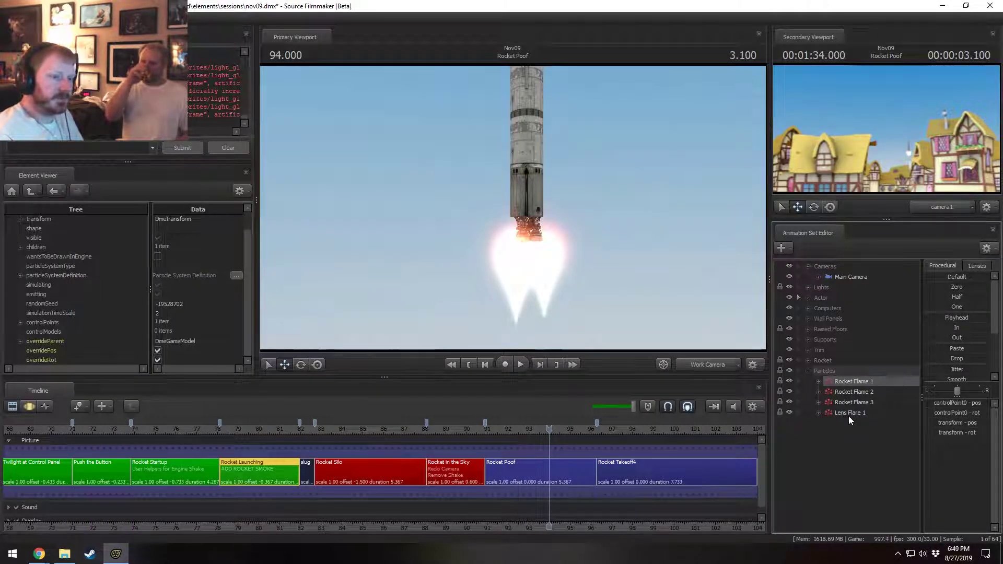
# - Copy the Rocket Flame 1, 2 and 3 animation sets from the Rocket Launching shot despite their locked controls
pyautogui.keyDown('shift'); pyautogui.click(856, 401); pyautogui.keyUp('shift')
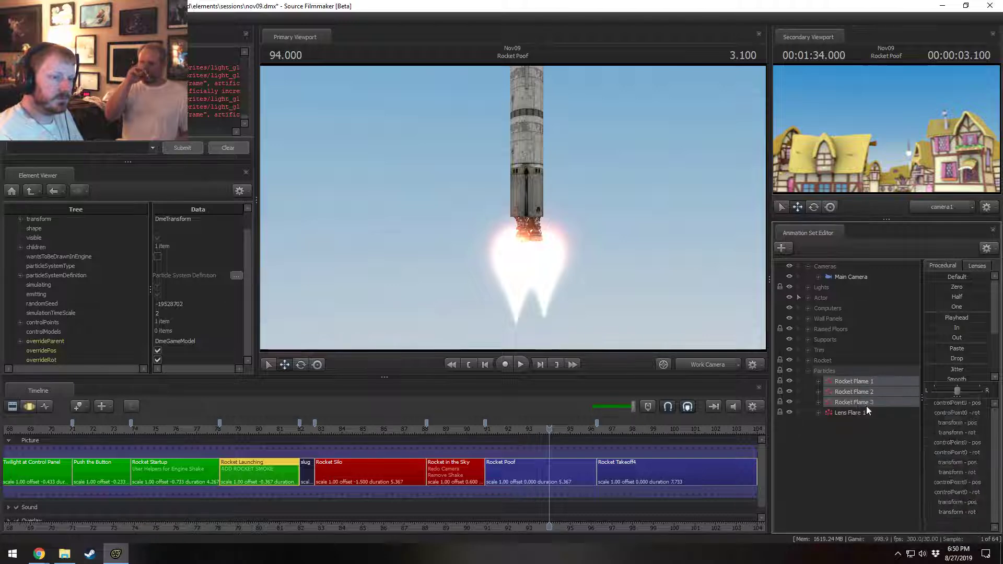
pyautogui.hotkey('ctrl', 'c')
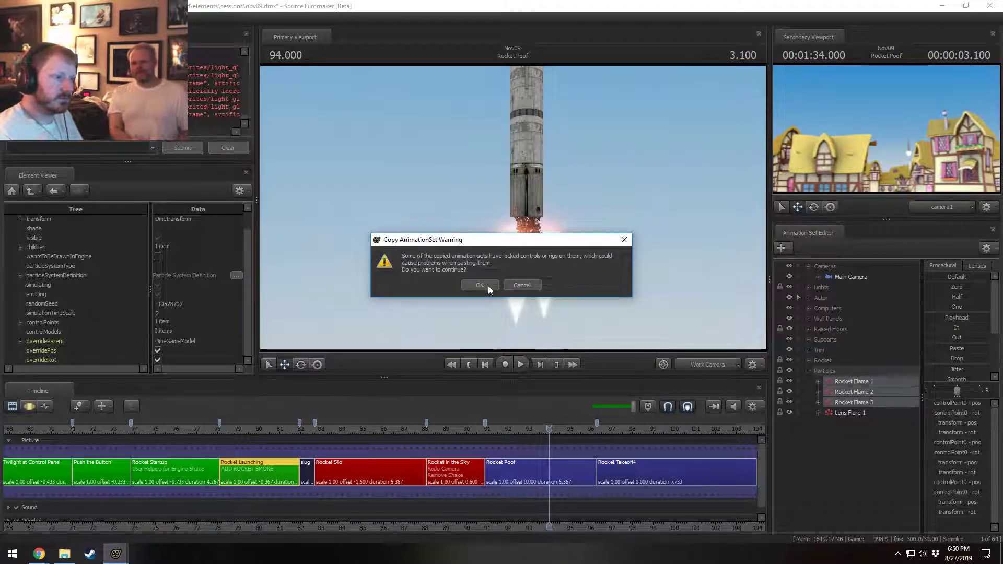
pyautogui.click(479, 286)
# - Delete the existing Rocket Flame 1, 2 and 3 animation sets from the Rocket Poof shot
pyautogui.click(515, 472)
pyautogui.click(854, 337)
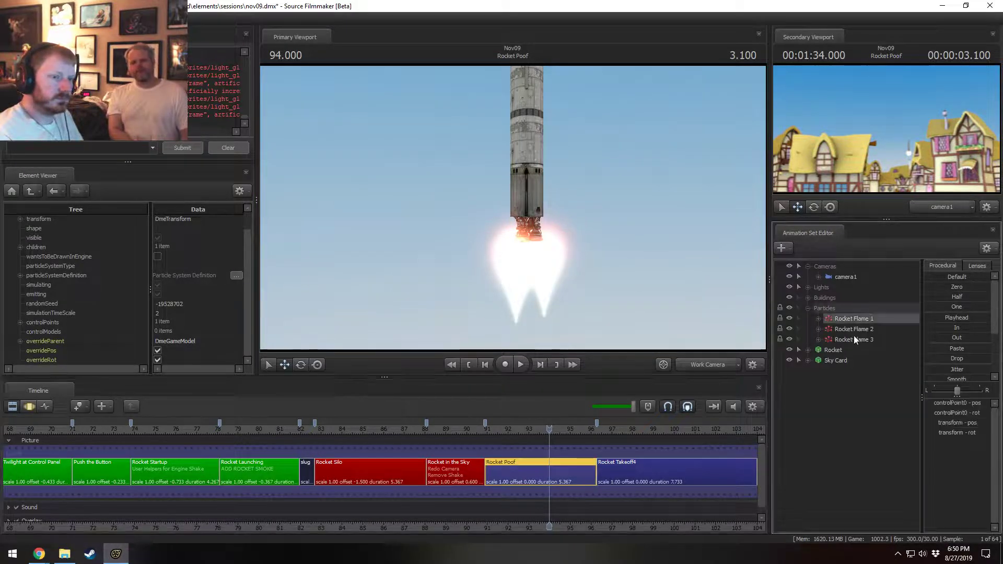
pyautogui.rightClick(853, 338)
pyautogui.click(871, 364)
# - Paste the copied flame animation sets into Rocket Poof and group them under Particles, showing hidden controls only while regrouping
pyautogui.rightClick(819, 379)
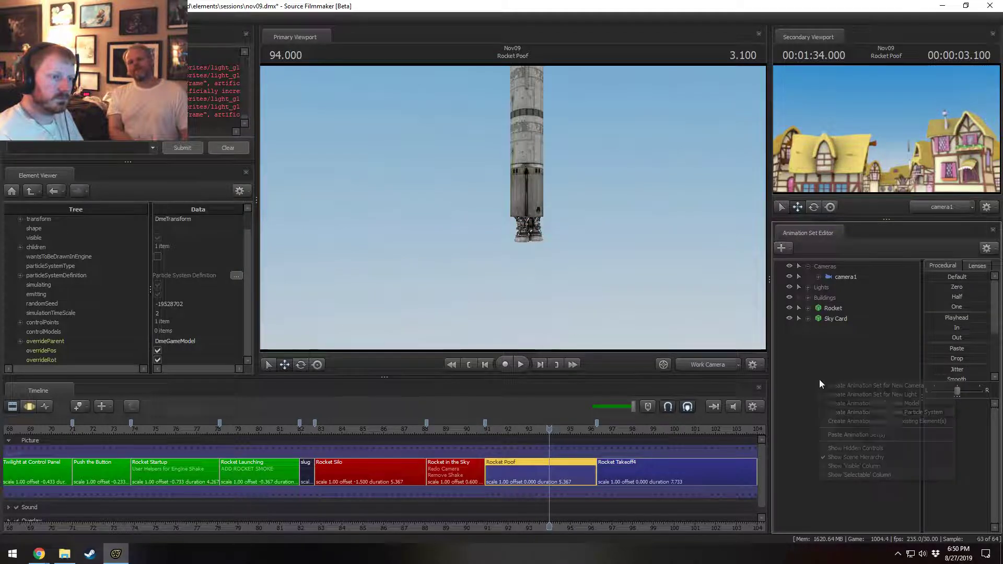
pyautogui.click(881, 433)
pyautogui.rightClick(852, 364)
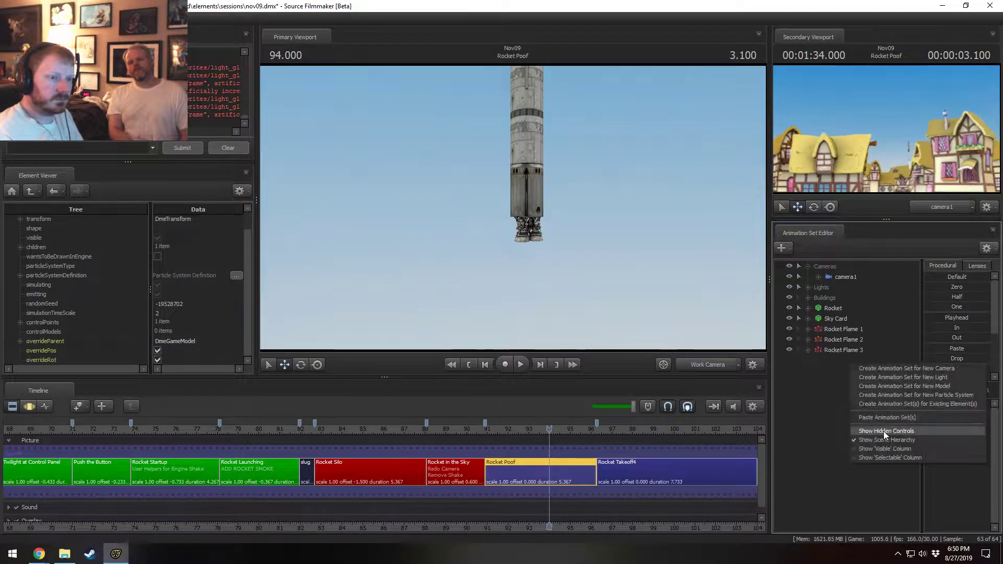
pyautogui.click(883, 431)
pyautogui.moveTo(833, 340); pyautogui.dragTo(826, 309)
pyautogui.rightClick(858, 416)
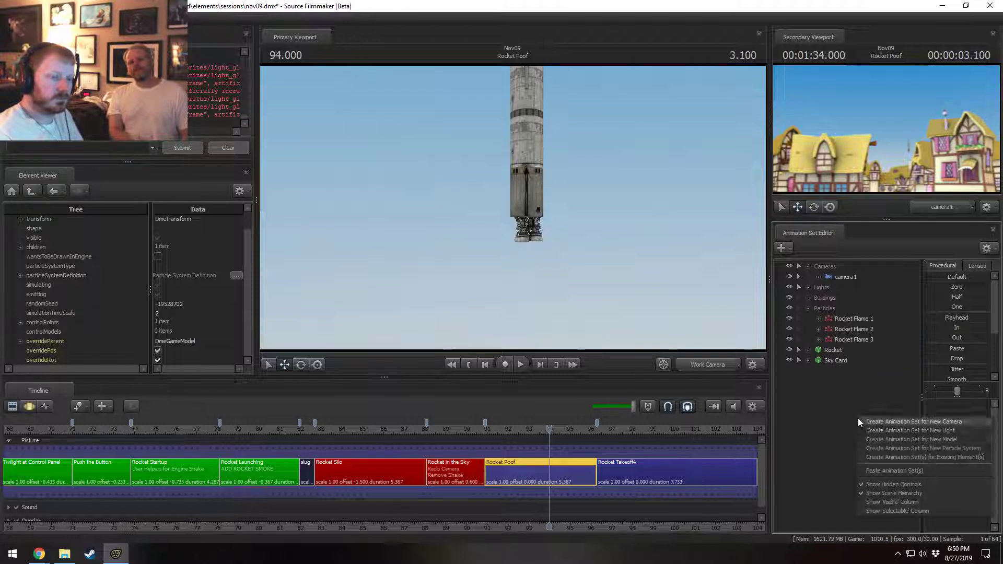
pyautogui.click(878, 482)
# - Select Rocket Flame 1, 2 and 3 together and move them from their pasted location toward the Rocket in the Motion Editor
pyautogui.click(838, 320)
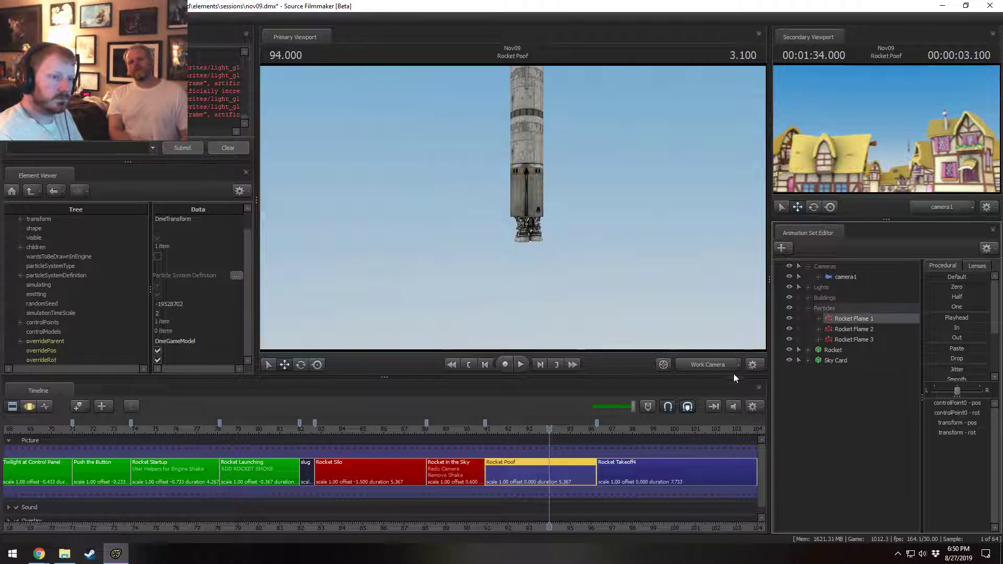
pyautogui.moveTo(513, 208); pyautogui.dragTo(680, 343)
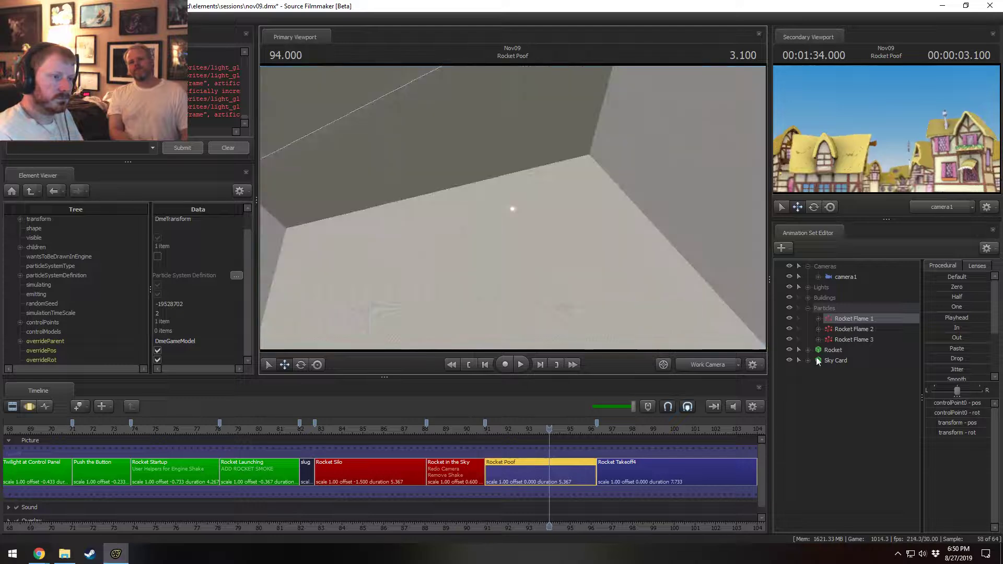
pyautogui.keyDown('ctrl'); pyautogui.click(851, 330); pyautogui.keyUp('ctrl')
pyautogui.keyDown('ctrl'); pyautogui.click(851, 340); pyautogui.keyUp('ctrl')
pyautogui.moveTo(512, 208); pyautogui.dragTo(556, 170)
pyautogui.hotkey('ctrl', '2')
pyautogui.moveTo(513, 208); pyautogui.dragTo(509, 209, button='right')
pyautogui.press('Right')
pyautogui.press('Right')
pyautogui.press('Right')
pyautogui.press('Right')
pyautogui.moveTo(510, 212); pyautogui.dragTo(549, 164)
# - Place the three flames at the Rocket's base and lower them to the height of the engine nozzles
pyautogui.press('w')
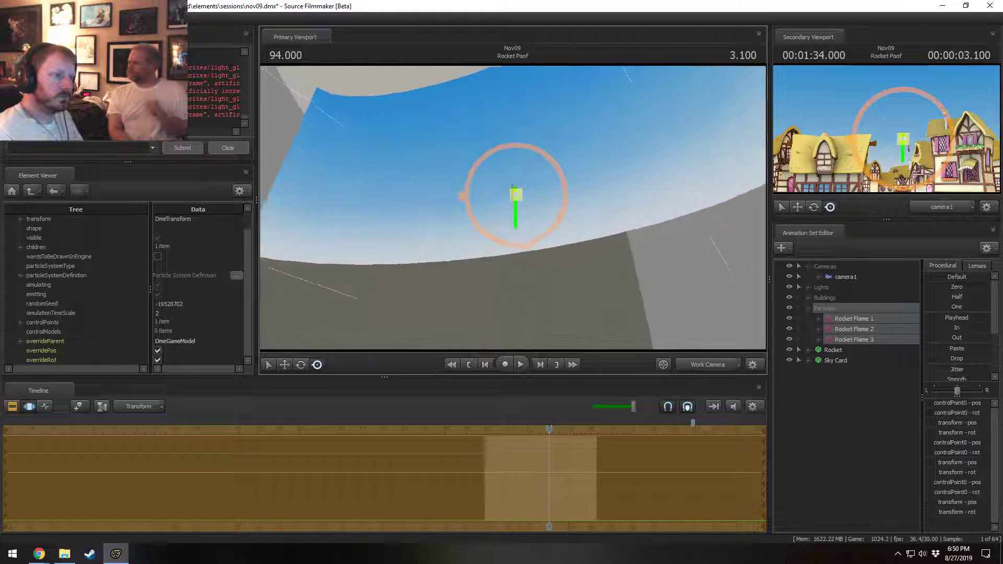
pyautogui.press('w')
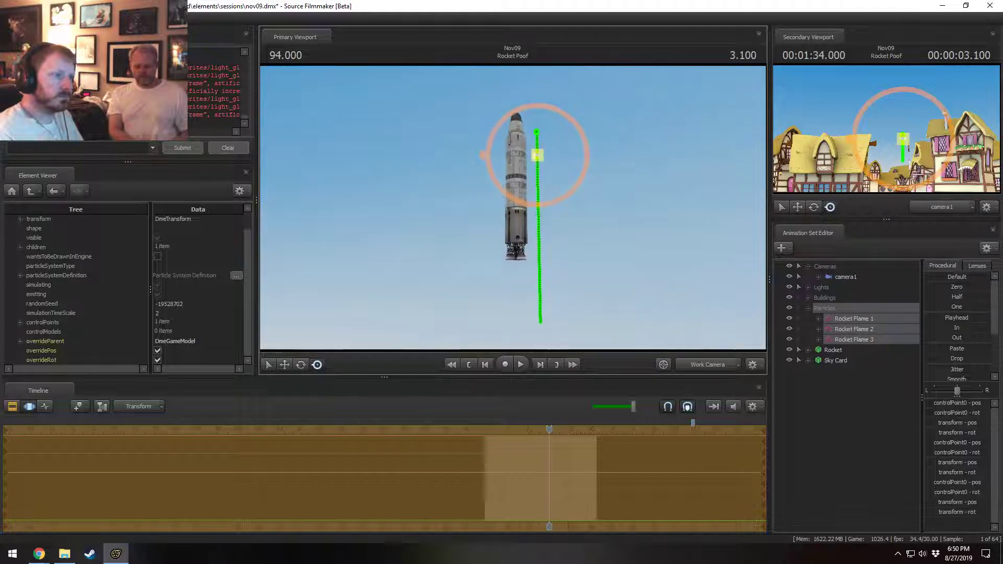
pyautogui.press('w')
pyautogui.moveTo(538, 153); pyautogui.dragTo(447, 217)
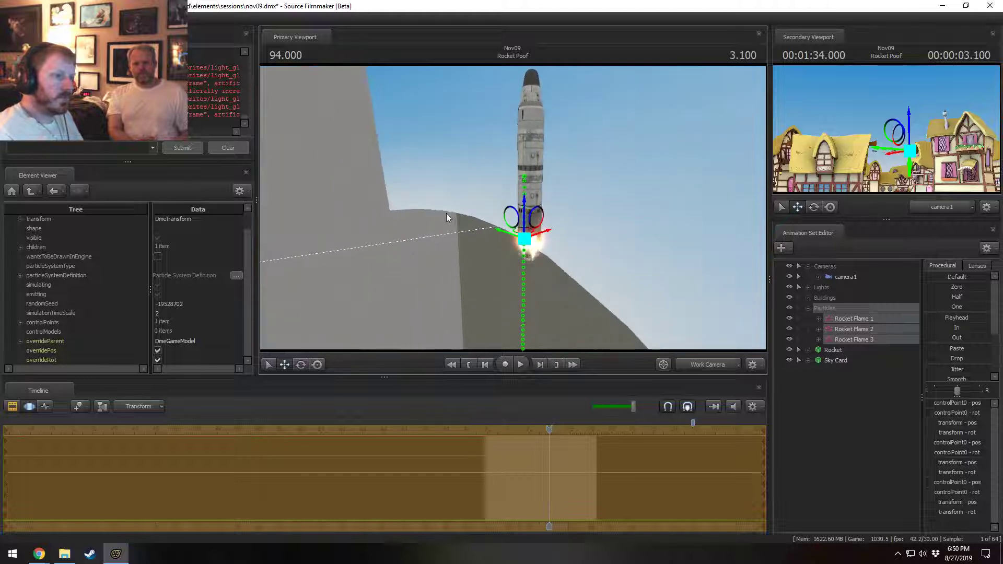
pyautogui.press('w')
pyautogui.keyDown('alt'); pyautogui.moveTo(571, 170); pyautogui.dragTo(517, 95); pyautogui.keyUp('alt')
pyautogui.moveTo(500, 213); pyautogui.dragTo(488, 303)
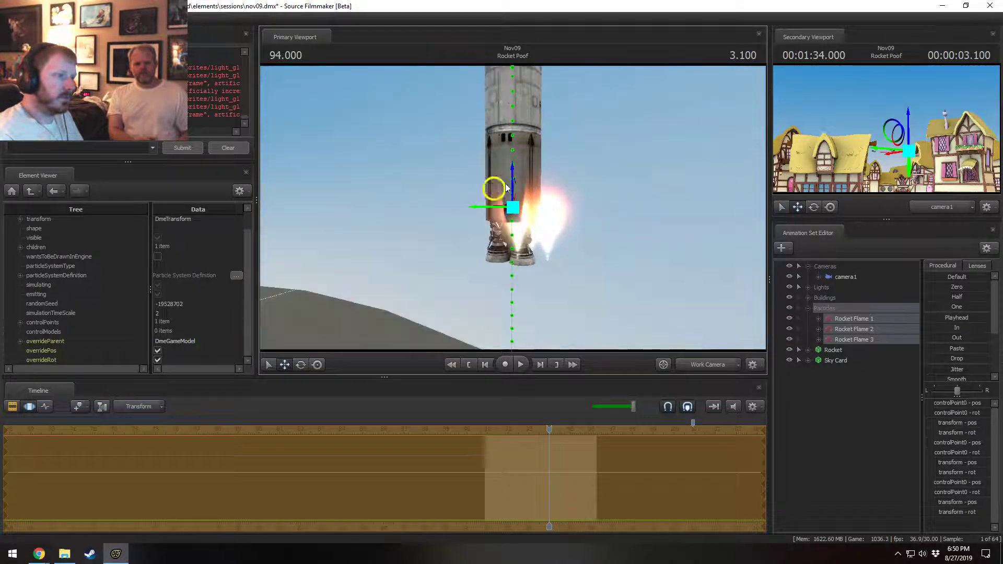
pyautogui.moveTo(513, 175); pyautogui.dragTo(513, 206)
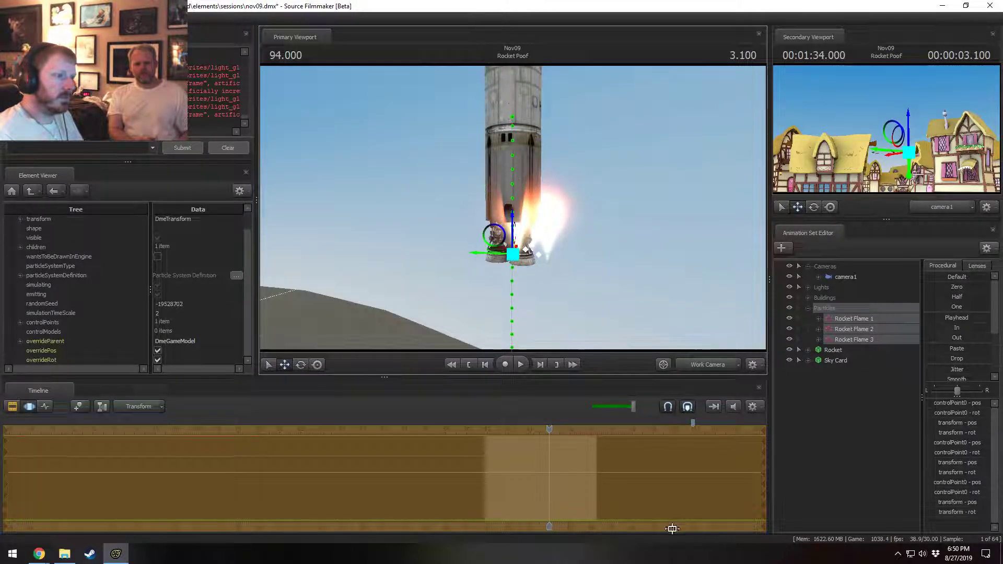
# - At 93.933 s, fine-tune the three flames' position so they sit centred beneath the Rocket's engine nozzles
pyautogui.click(546, 440)
pyautogui.moveTo(547, 436); pyautogui.dragTo(548, 437)
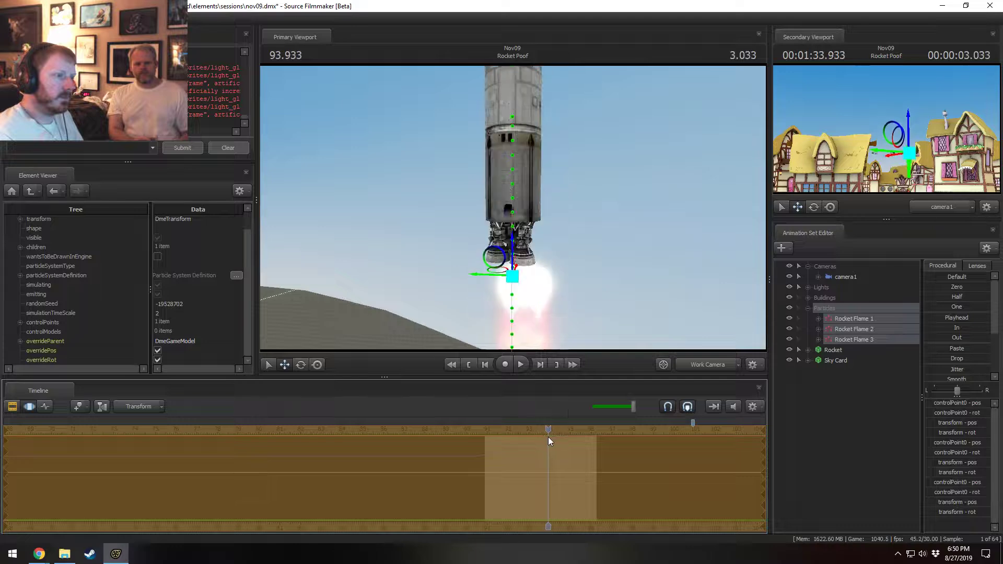
pyautogui.keyDown('alt'); pyautogui.moveTo(538, 303); pyautogui.dragTo(619, 162); pyautogui.keyUp('alt')
pyautogui.press('Return')
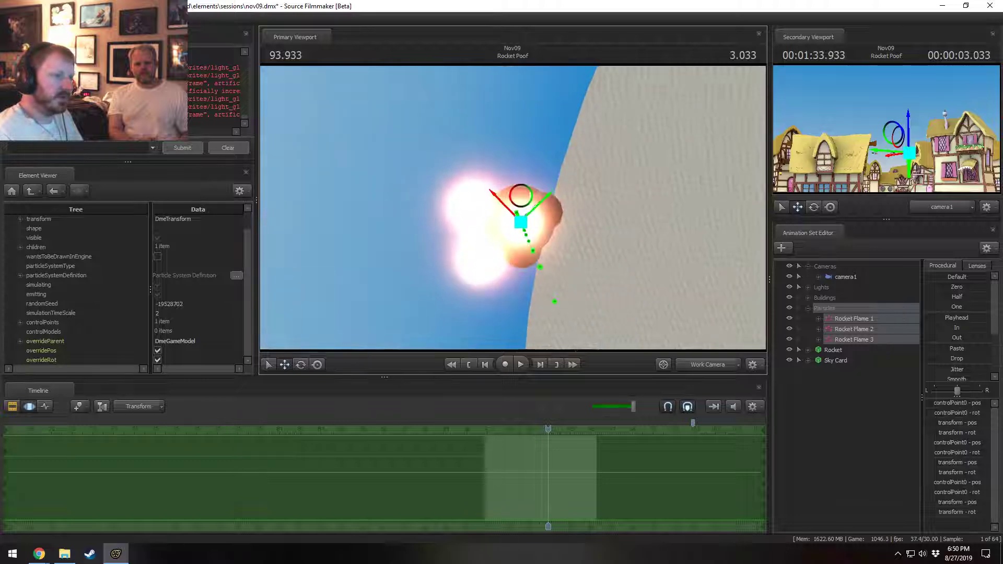
pyautogui.moveTo(521, 221); pyautogui.dragTo(543, 299)
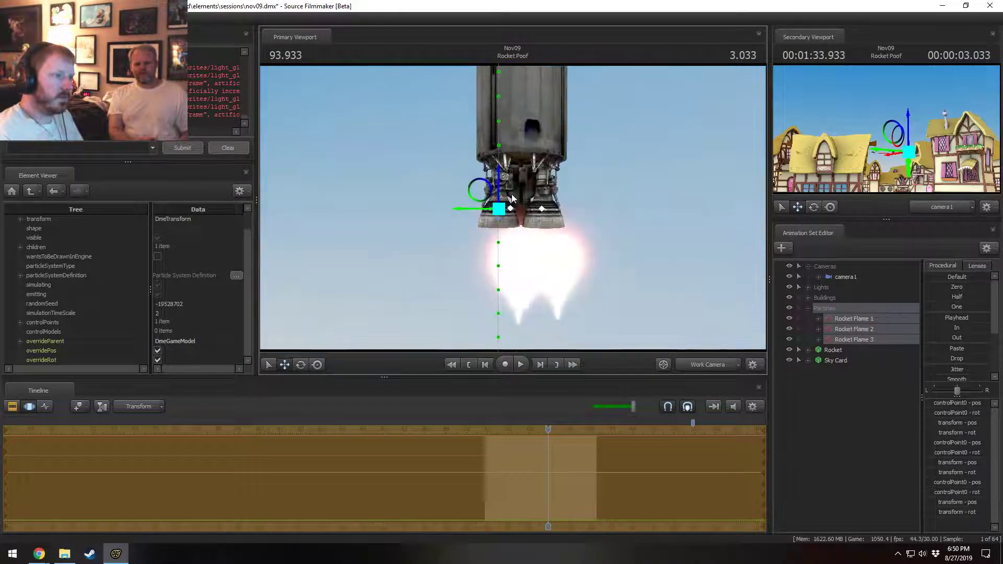
pyautogui.moveTo(501, 168); pyautogui.dragTo(502, 184)
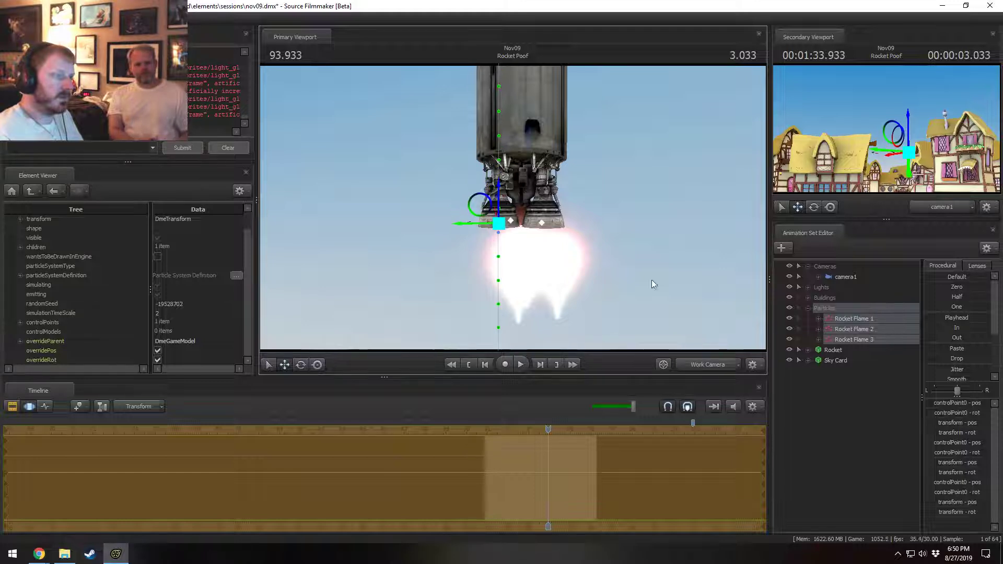
# - Expand the control hierarchies of Rocket, Rocket Flame 1, 2 and 3 to expose each flame's transform and controlPoint0
pyautogui.keyDown('ctrl'); pyautogui.click(835, 353); pyautogui.keyUp('ctrl')
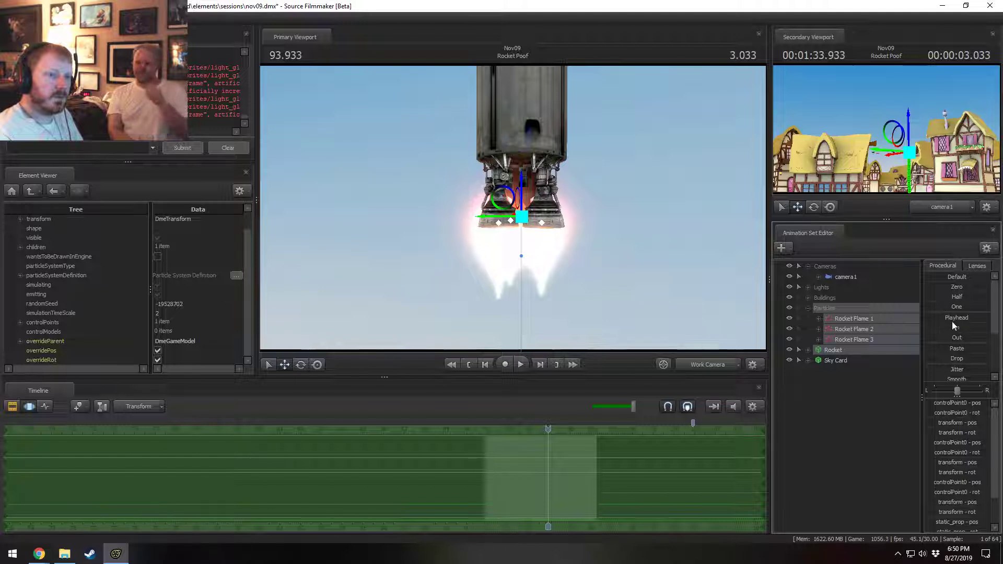
pyautogui.click(827, 352)
pyautogui.click(807, 351)
pyautogui.click(819, 339)
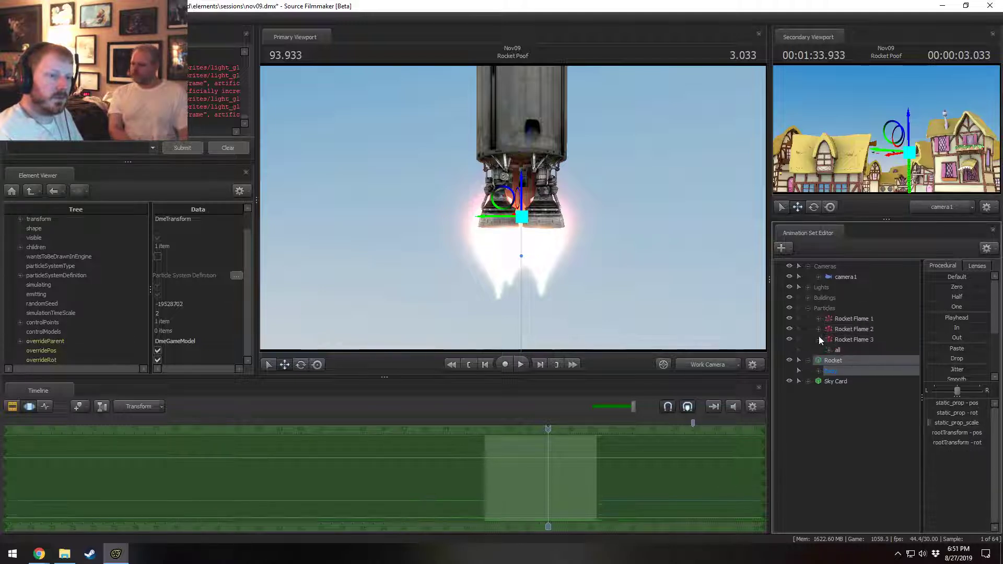
pyautogui.click(818, 330)
pyautogui.click(818, 319)
pyautogui.click(830, 371)
pyautogui.click(830, 351)
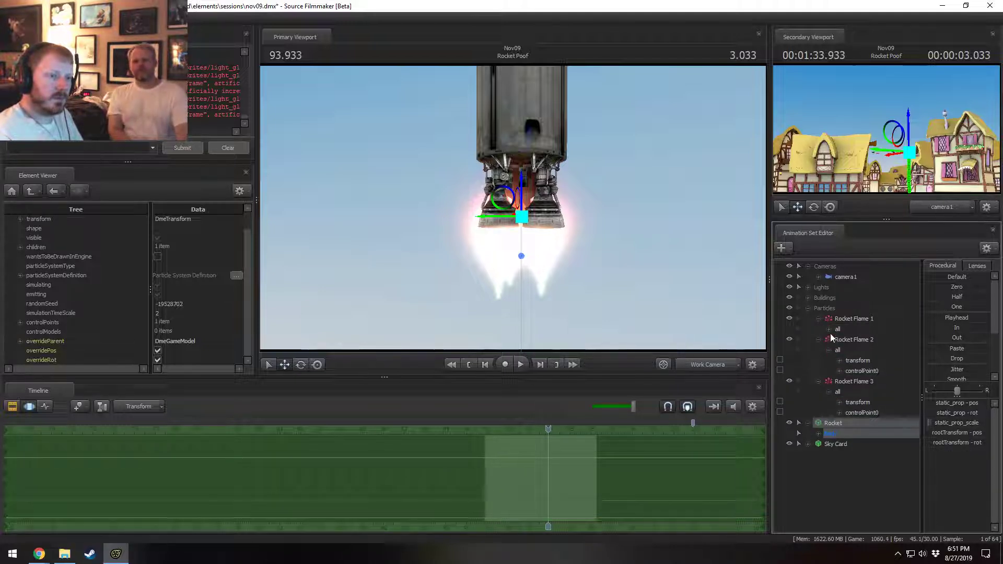
pyautogui.click(829, 329)
# - Lock the transforms of the three Rocket Flames to the Rocket's rootTransform and collapse the expanded animation sets
pyautogui.click(819, 454)
pyautogui.click(850, 465)
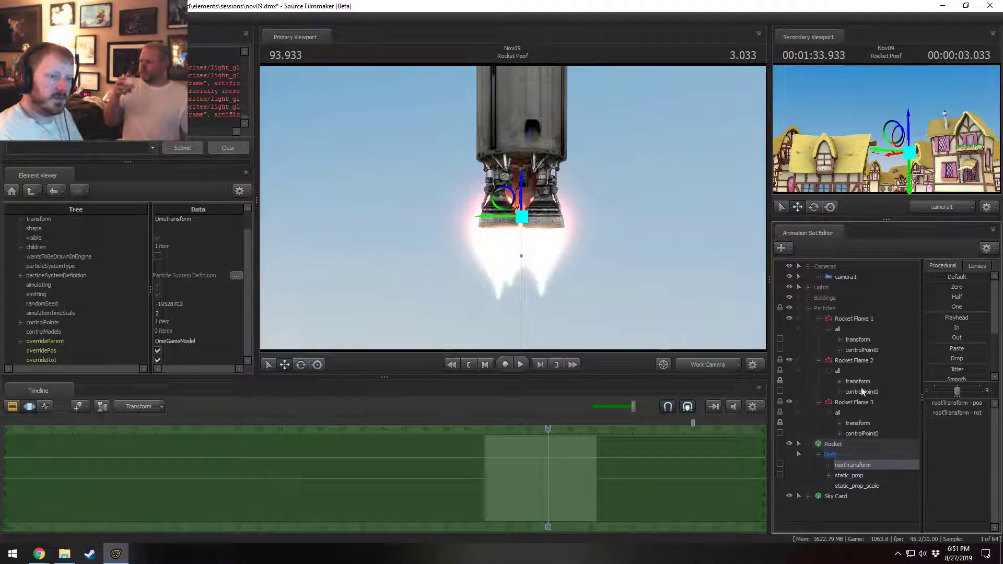
pyautogui.click(819, 320)
pyautogui.click(819, 330)
pyautogui.click(819, 341)
pyautogui.click(809, 351)
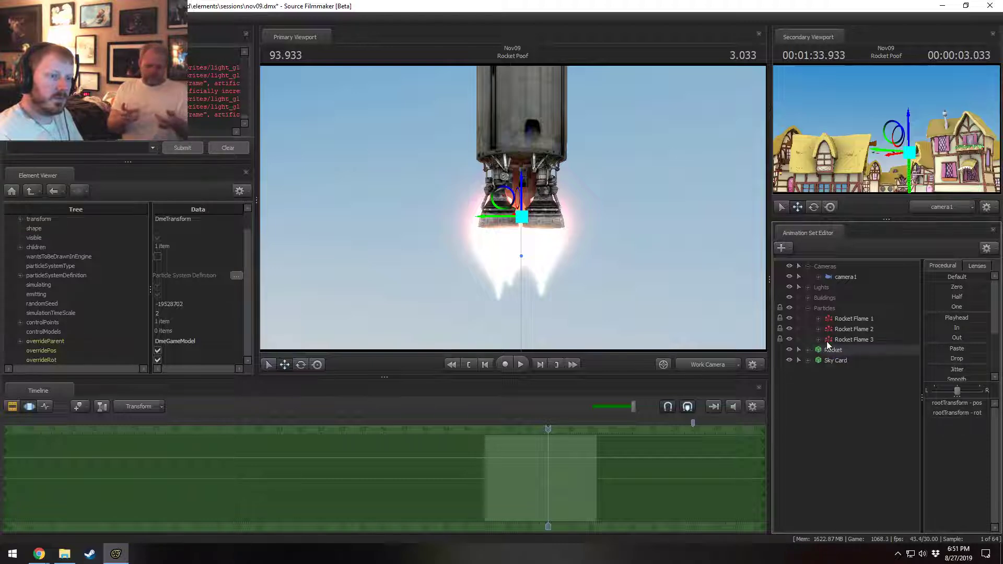
# - Select all three flames and nudge them sideways at 94.333 s in the Motion Editor to align them with the engine nozzles
pyautogui.click(829, 341)
pyautogui.keyDown('shift'); pyautogui.click(836, 319); pyautogui.keyUp('shift')
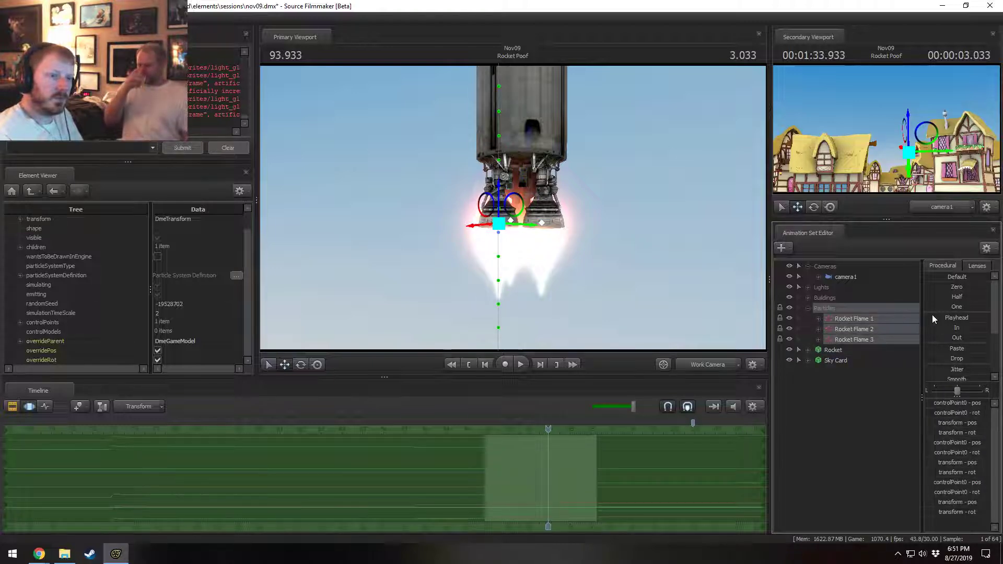
pyautogui.press('F2')
pyautogui.click(554, 429)
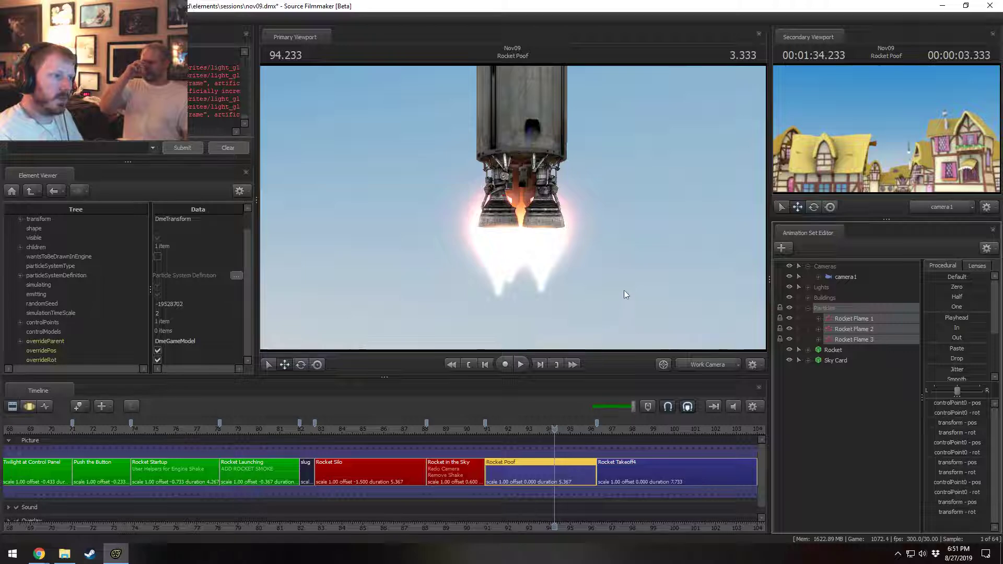
pyautogui.moveTo(623, 293); pyautogui.dragTo(623, 293)
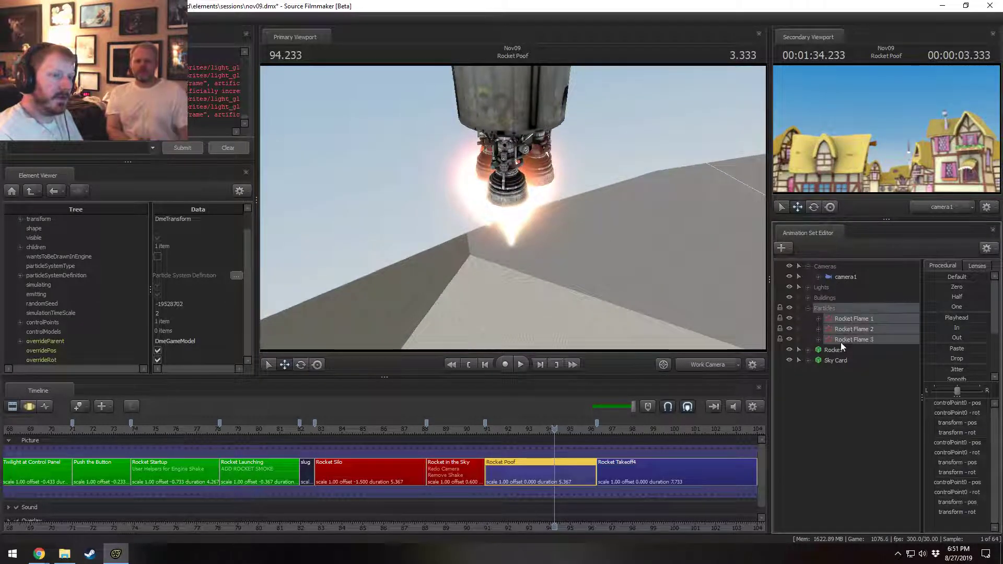
pyautogui.press('F4')
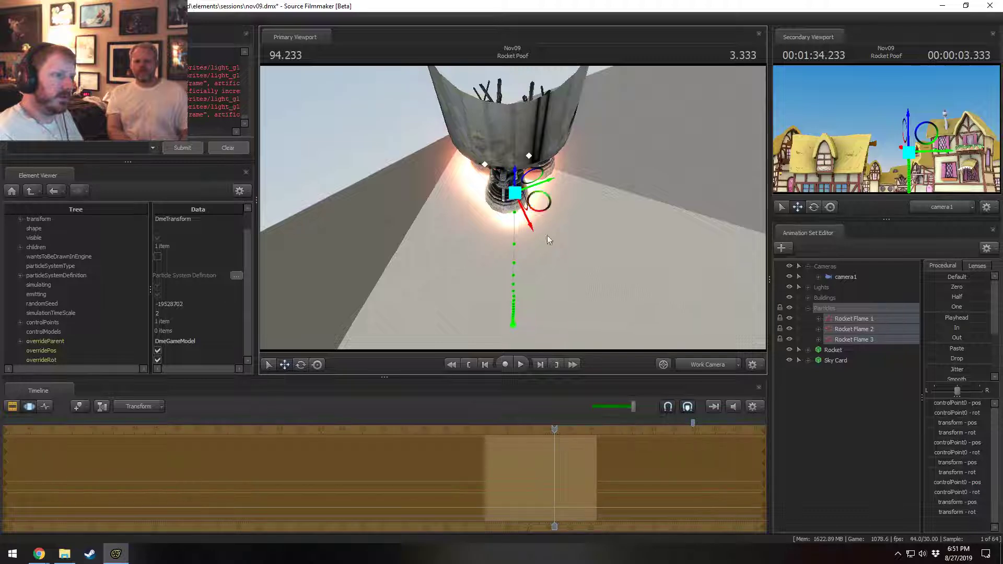
pyautogui.press('e')
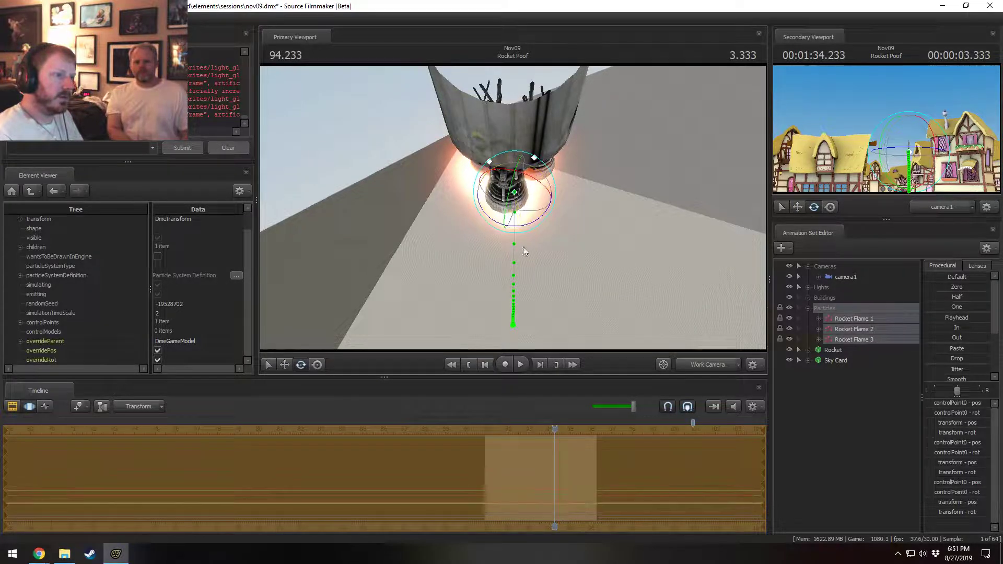
pyautogui.moveTo(554, 429); pyautogui.dragTo(556, 430)
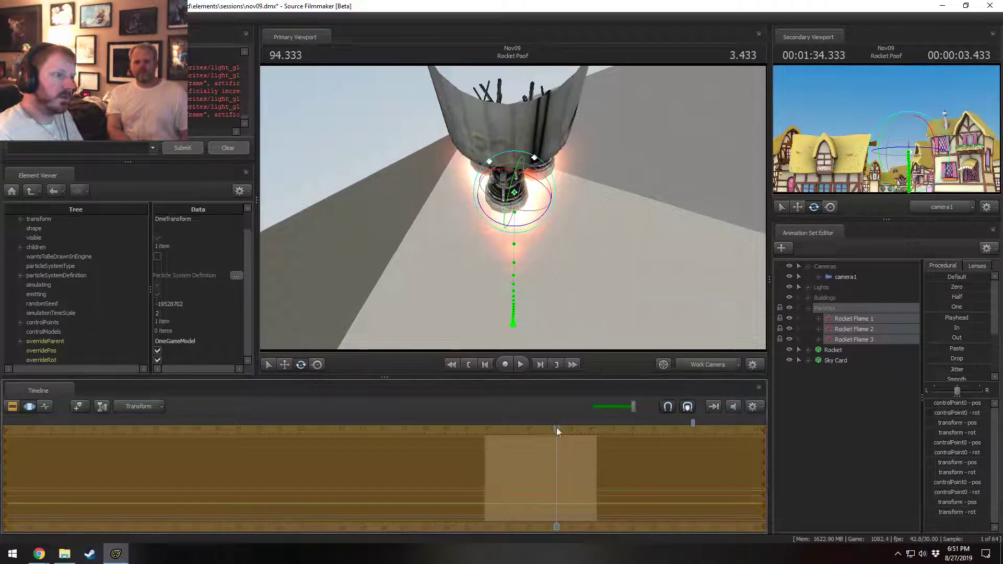
pyautogui.press('w')
pyautogui.click(533, 203)
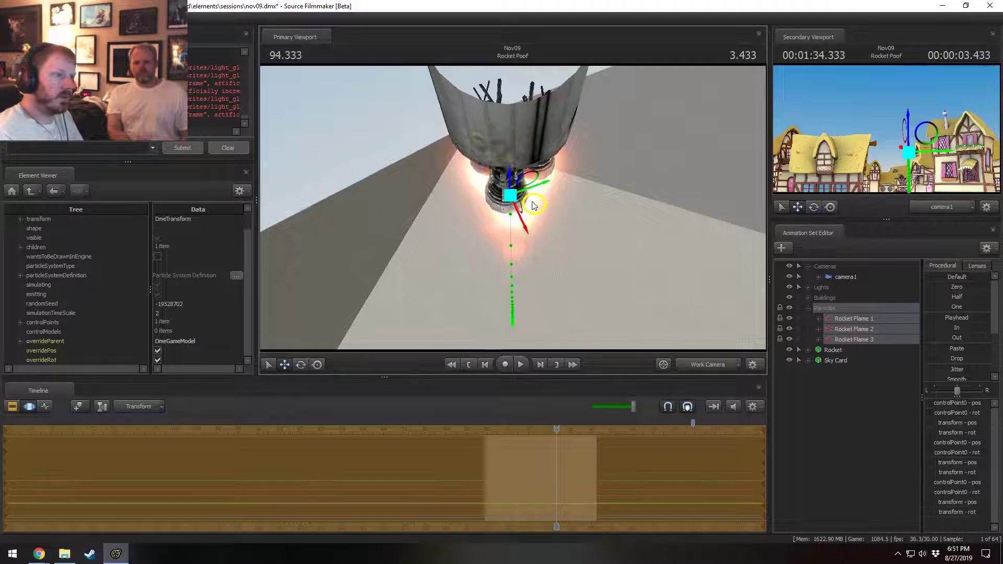
pyautogui.moveTo(556, 429); pyautogui.dragTo(556, 430)
# - Lower the three flames slightly beneath the engine nozzles, checking the fit at 94.466 s and 94.266 s
pyautogui.keyDown('alt'); pyautogui.moveTo(548, 293); pyautogui.dragTo(522, 174); pyautogui.keyUp('alt')
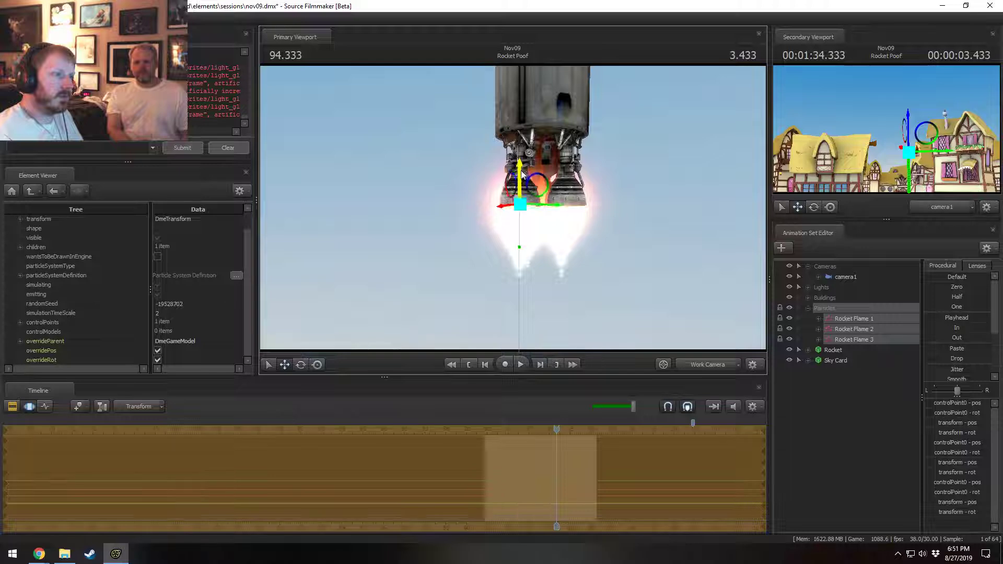
pyautogui.moveTo(556, 429)
pyautogui.mouseDown()
pyautogui.moveTo(543, 430)
pyautogui.moveTo(559, 441)
pyautogui.mouseUp()
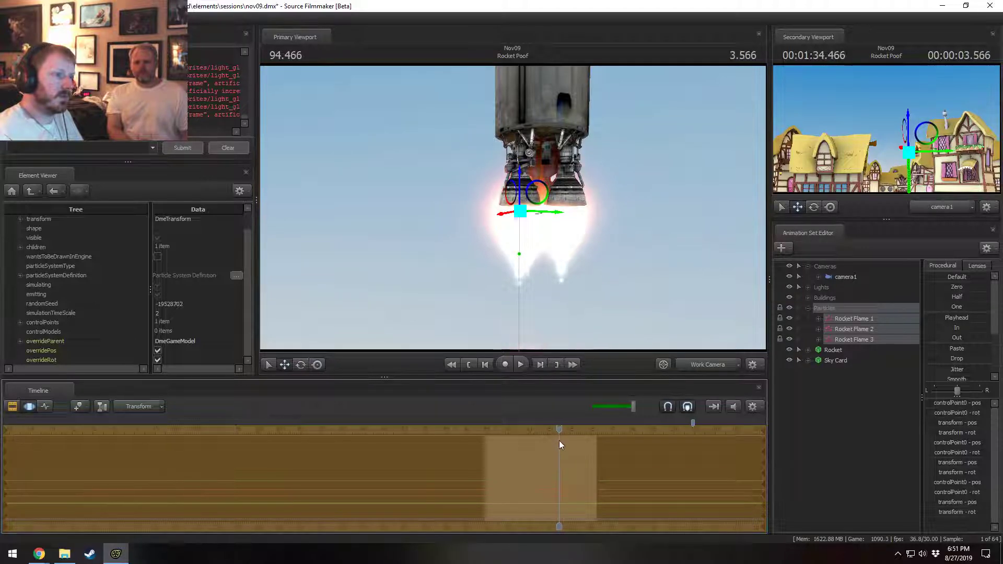
pyautogui.moveTo(522, 203)
pyautogui.keyDown('alt'); pyautogui.mouseDown()
pyautogui.moveTo(511, 169)
pyautogui.moveTo(516, 219)
pyautogui.moveTo(536, 214)
pyautogui.mouseUp(); pyautogui.keyUp('alt')
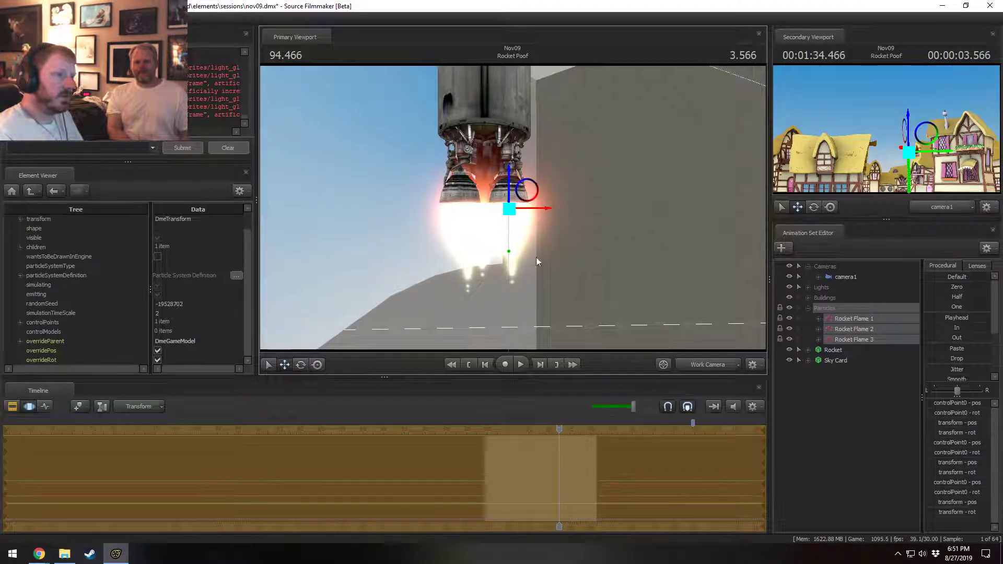
pyautogui.click(555, 429)
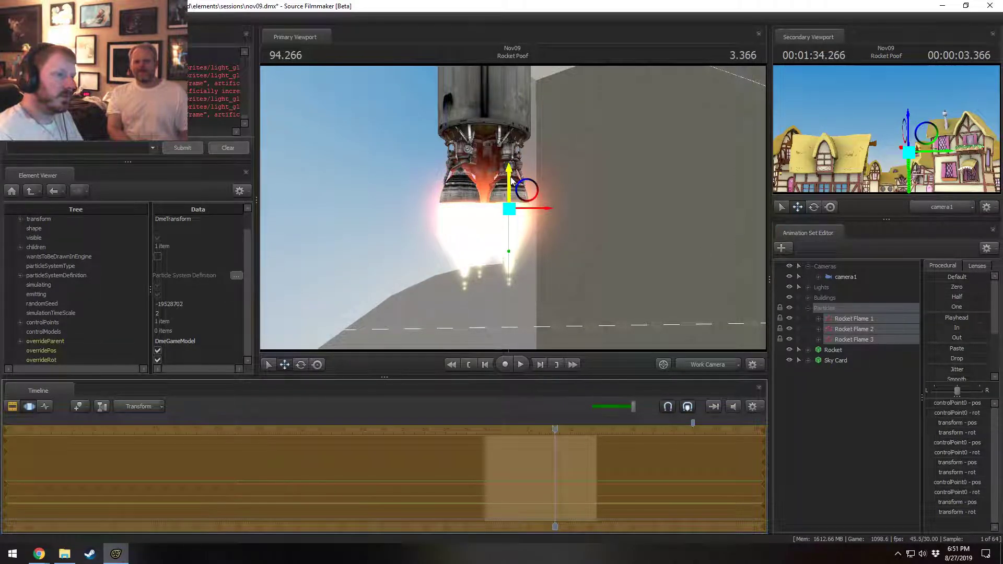
pyautogui.moveTo(512, 181); pyautogui.dragTo(515, 194)
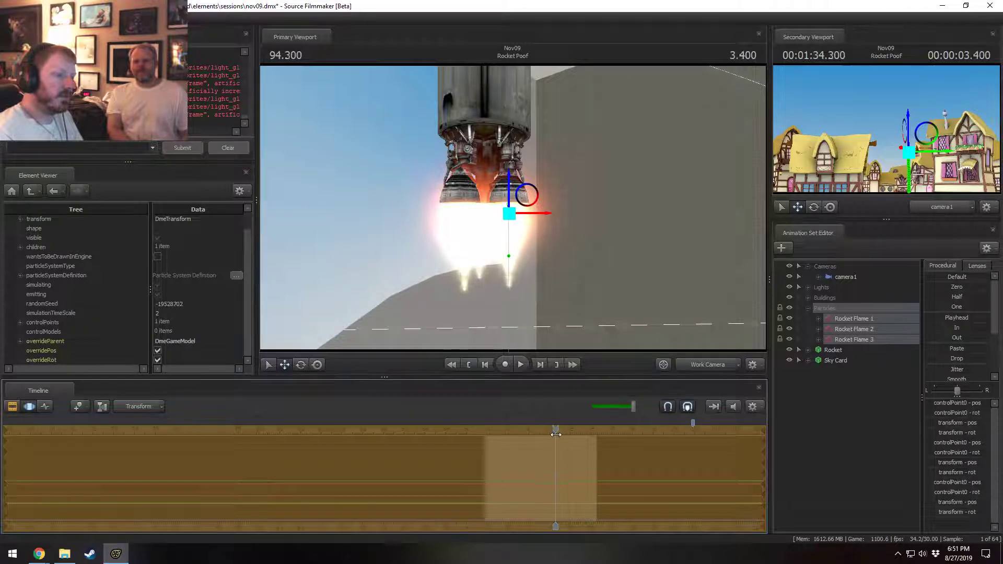
# - Return the main view to camera1 and review the Rocket in the Sky shot from 88.700 s
pyautogui.click(714, 364)
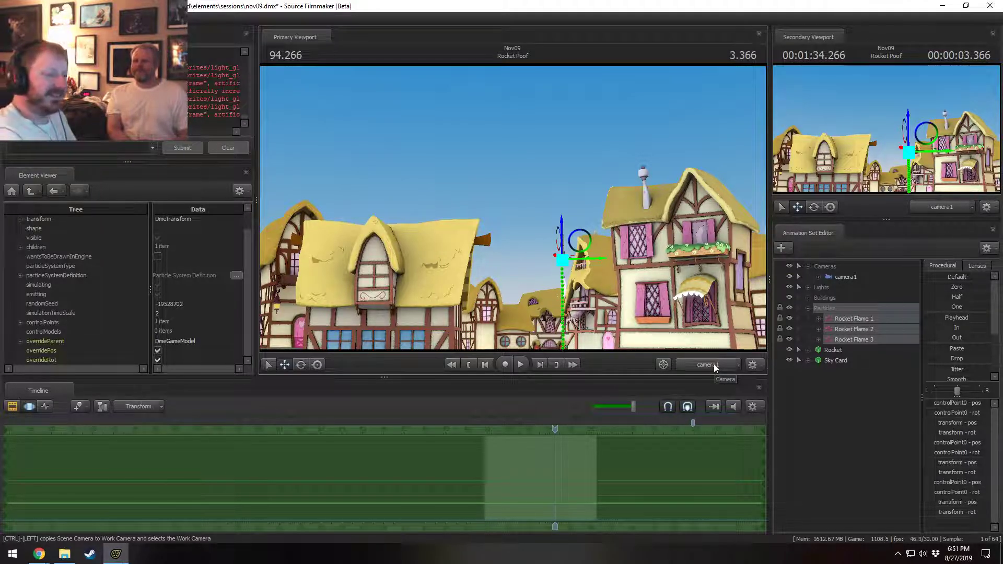
pyautogui.press('F2')
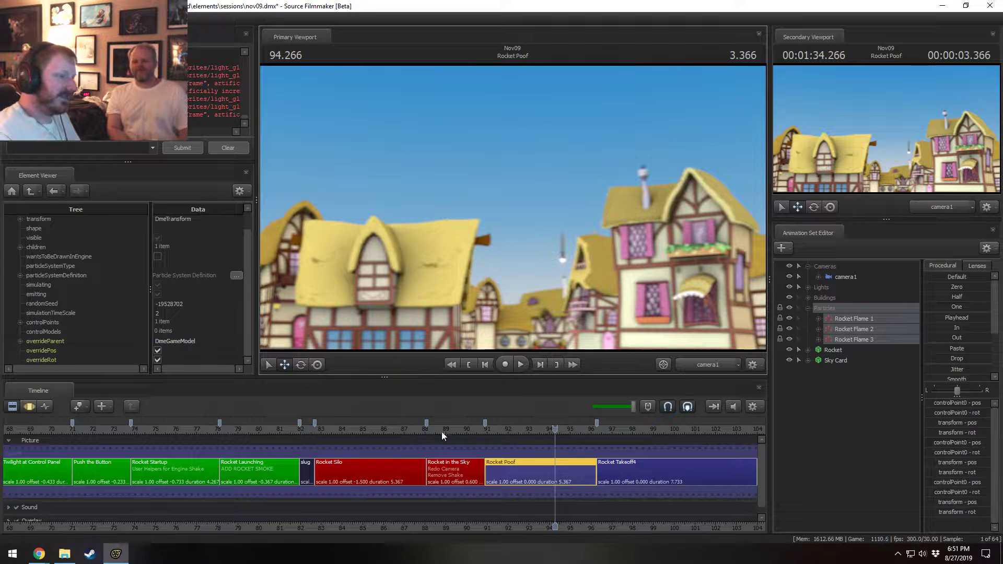
pyautogui.moveTo(442, 437)
pyautogui.mouseDown()
pyautogui.moveTo(431, 431)
pyautogui.moveTo(440, 438)
pyautogui.mouseUp()
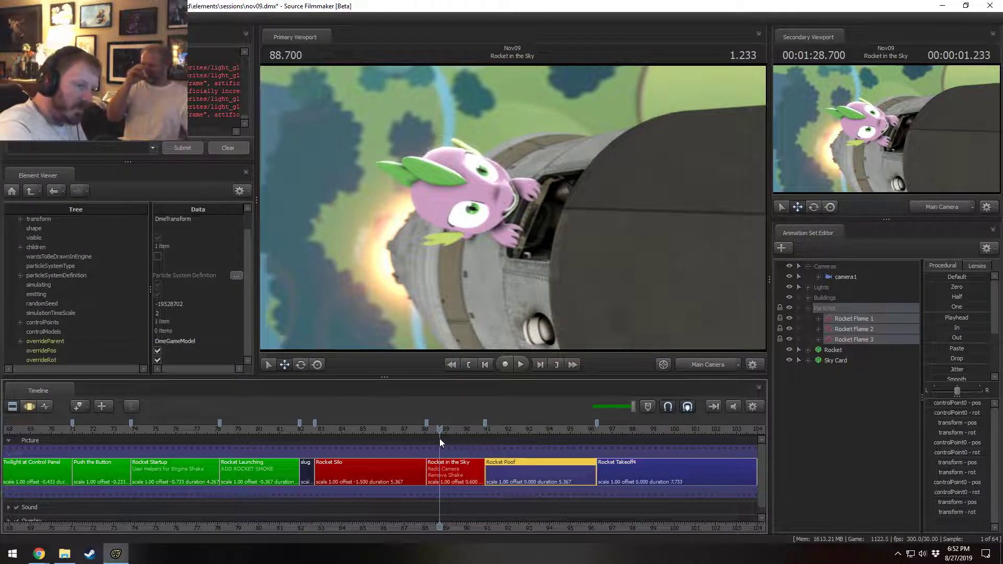
pyautogui.click(458, 473)
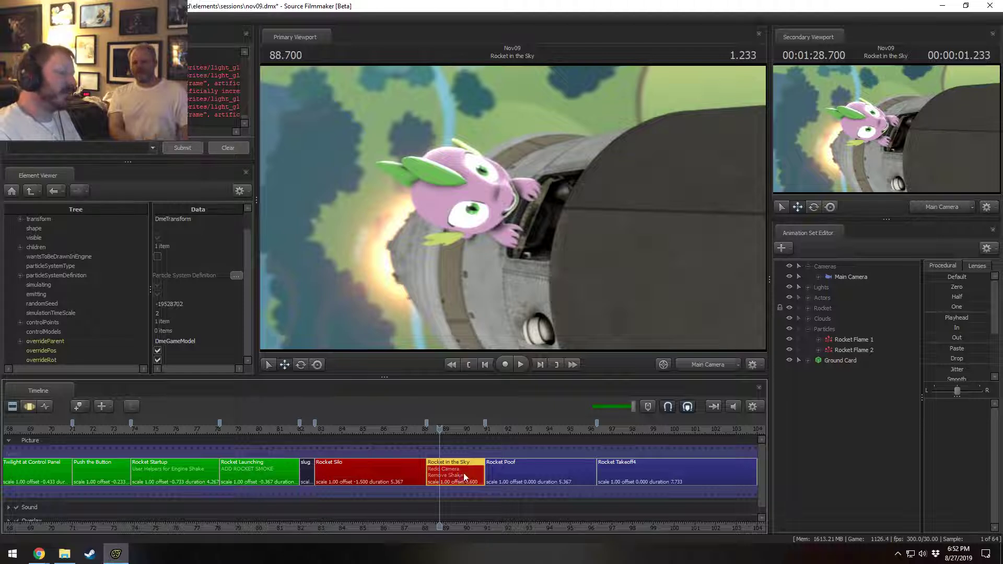
pyautogui.moveTo(470, 530); pyautogui.dragTo(442, 528, button='middle')
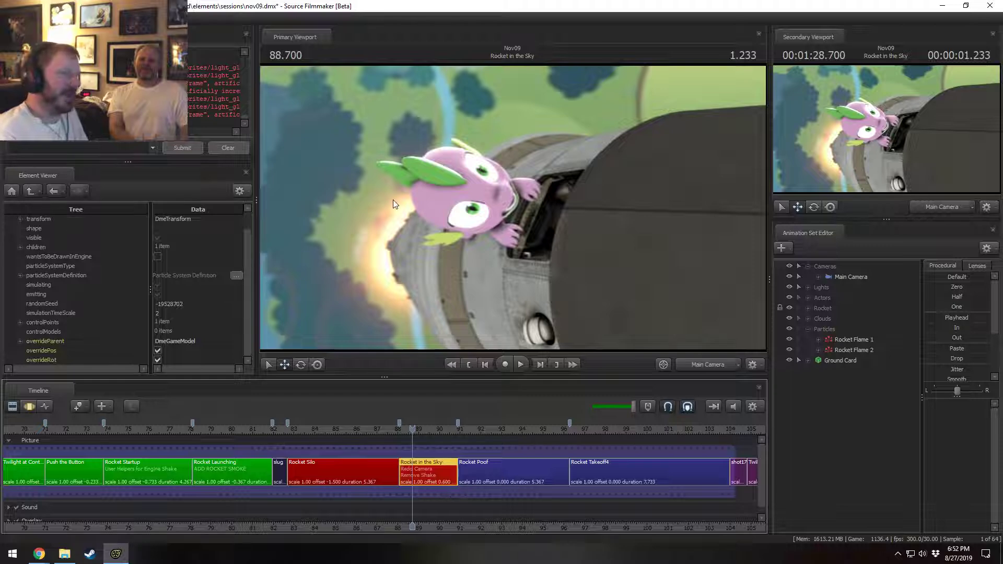
pyautogui.press('F3')
pyautogui.press('space')
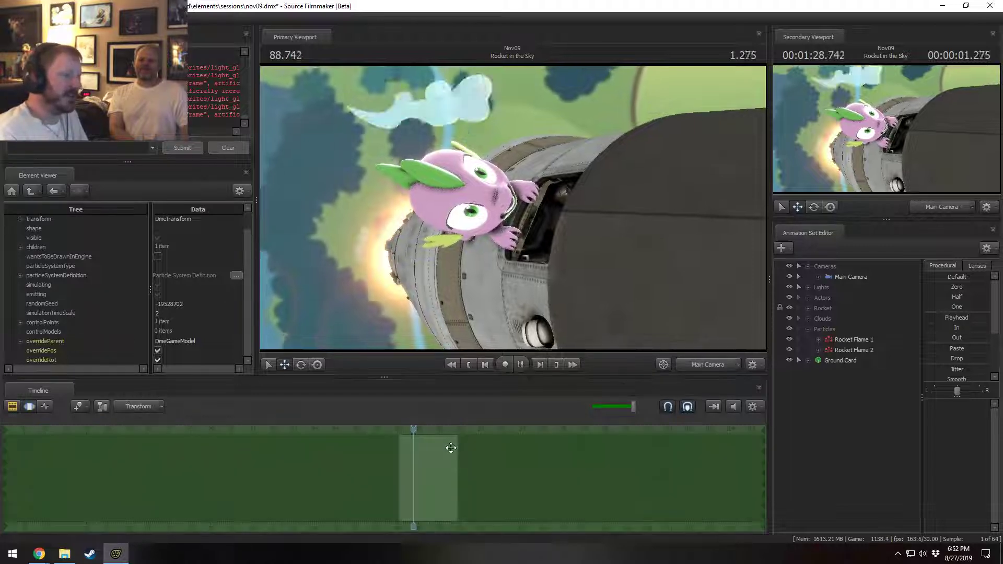
pyautogui.press('F2')
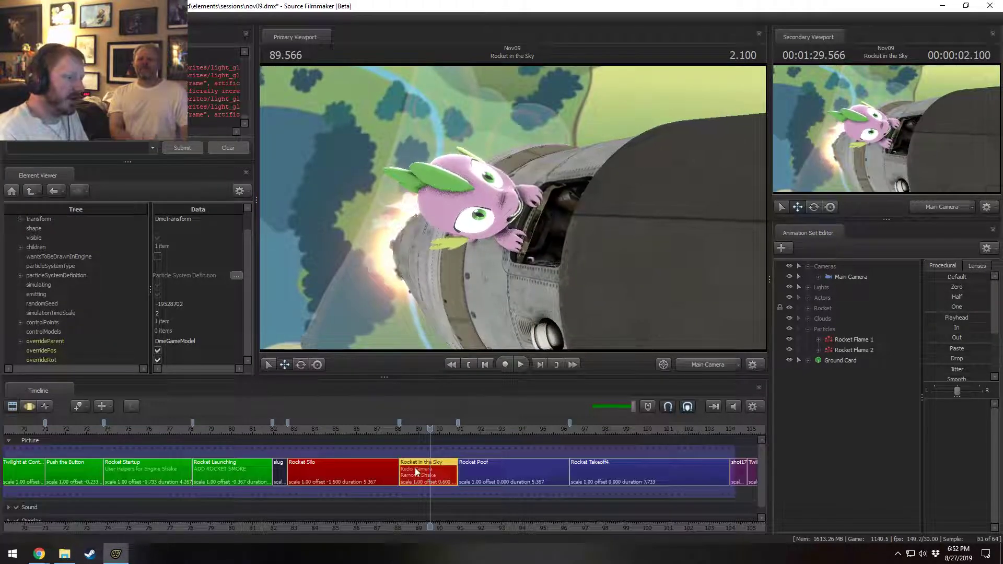
pyautogui.click(412, 436)
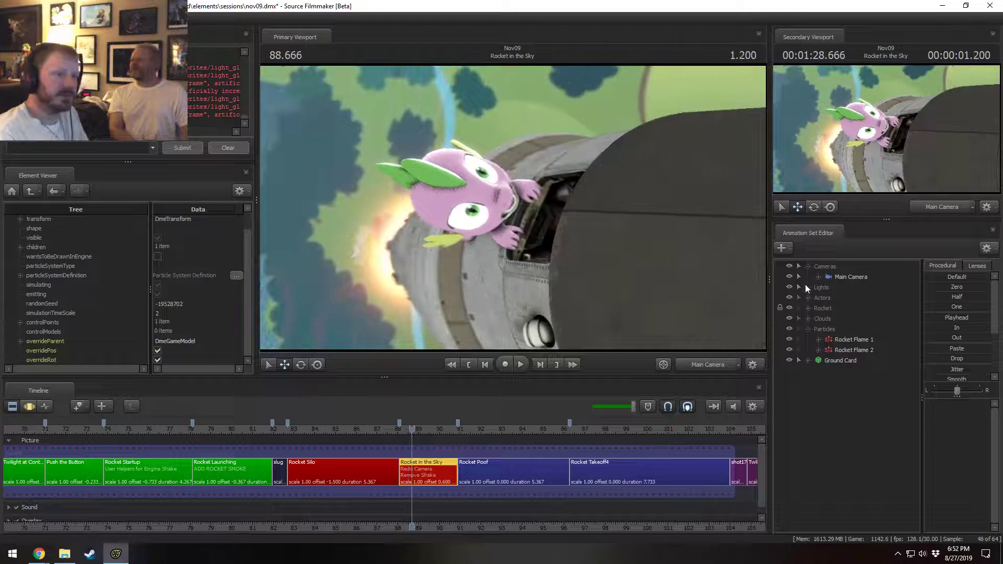
# - Examine the Main Camera's motion curves in Rocket in the Sky and play the shot through the work camera
pyautogui.click(818, 277)
pyautogui.click(842, 288)
pyautogui.press('F3')
pyautogui.scroll(5, 551, 441)
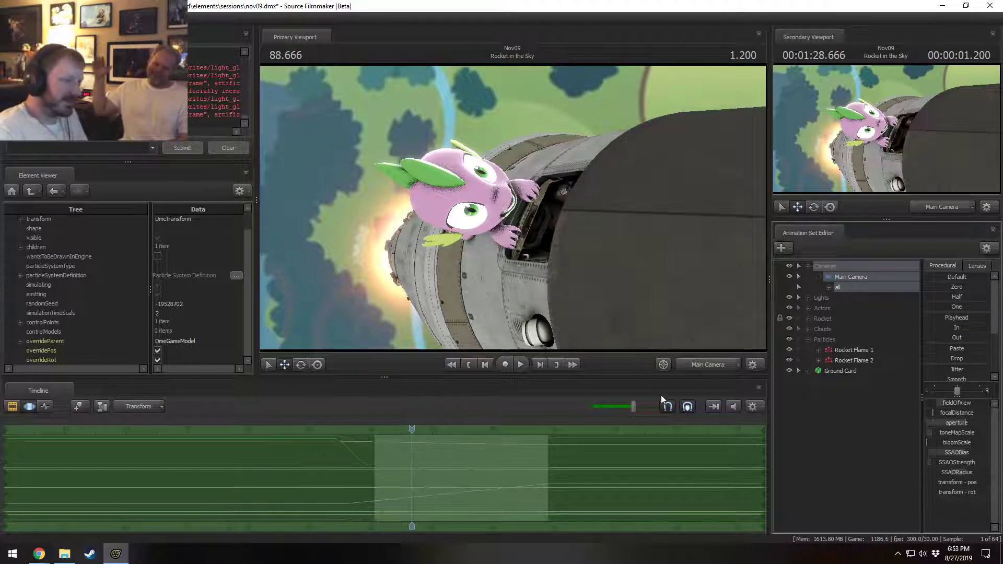
pyautogui.press('F2')
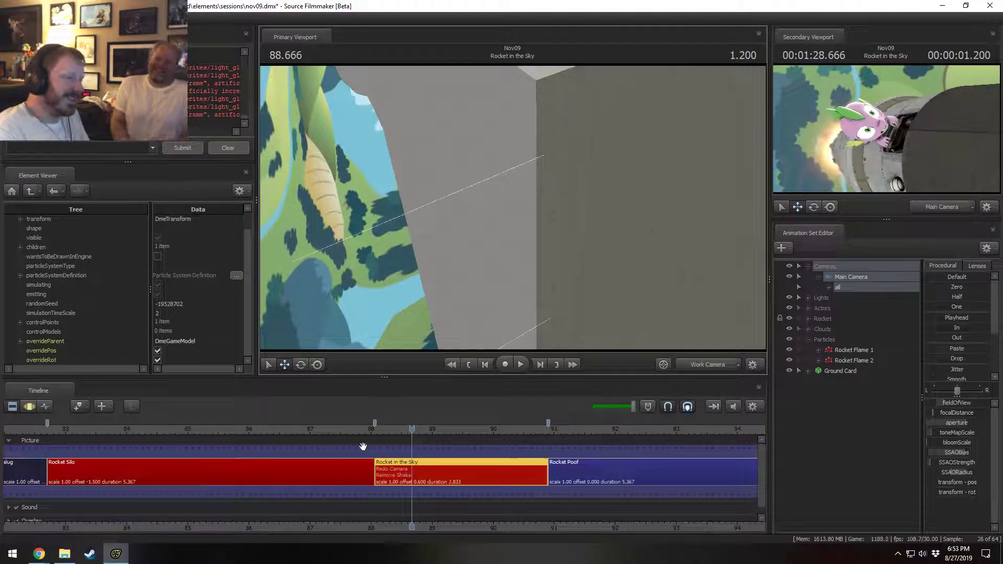
pyautogui.press('space')
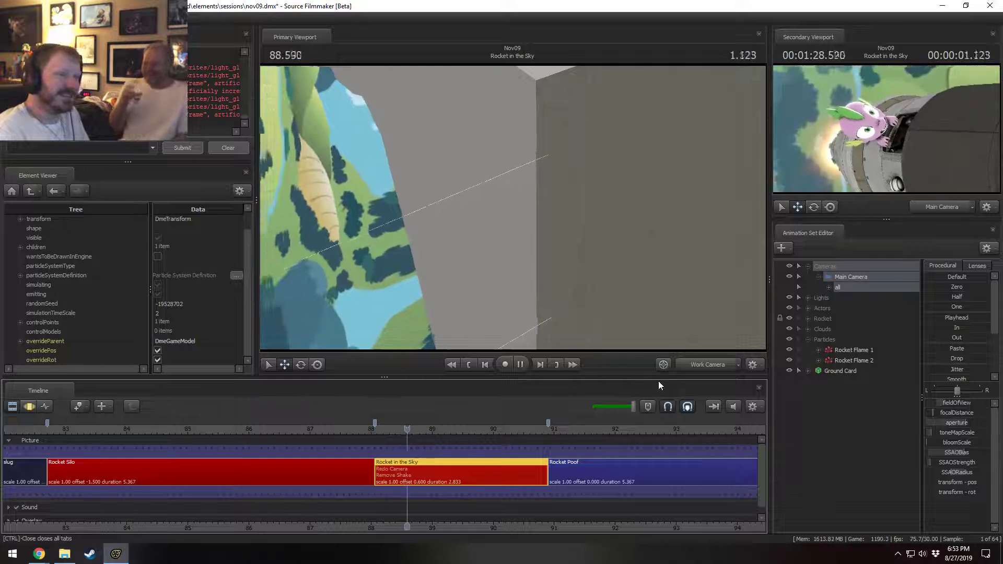
pyautogui.press('space')
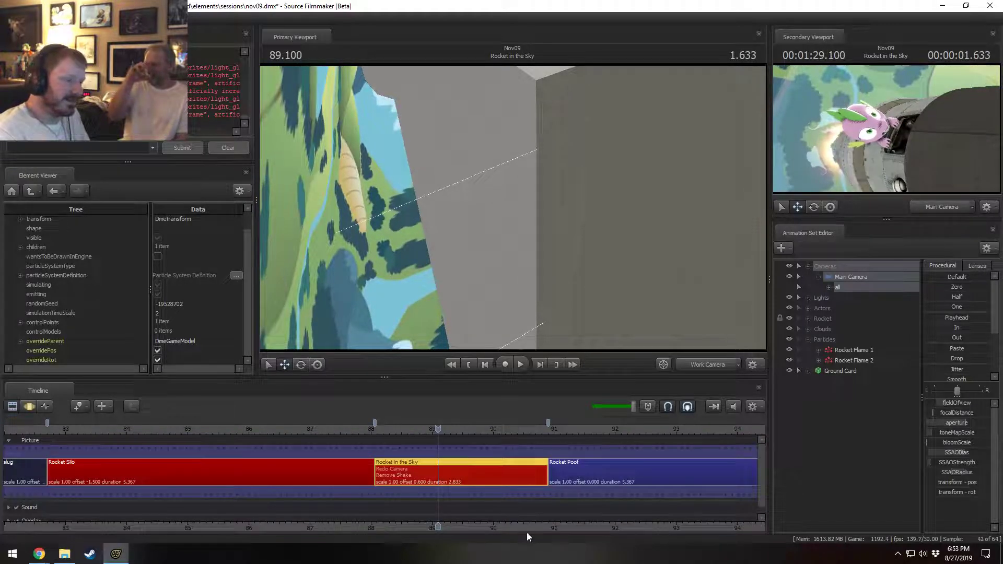
# - Play Rocket Poof from 90.966 s through camera1 to review the rocket rising behind the town
pyautogui.moveTo(537, 528); pyautogui.dragTo(390, 485, button='middle')
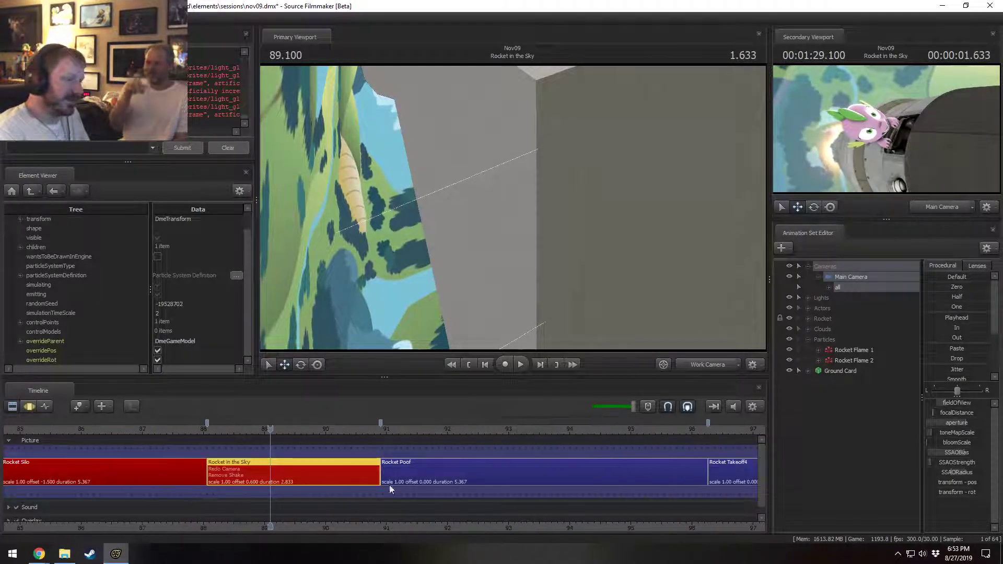
pyautogui.click(384, 431)
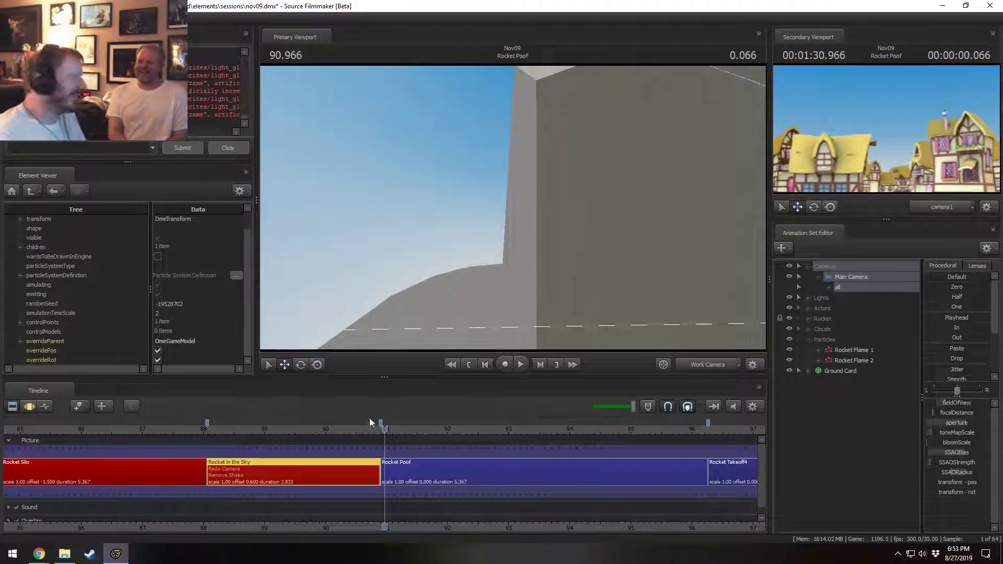
pyautogui.press('space')
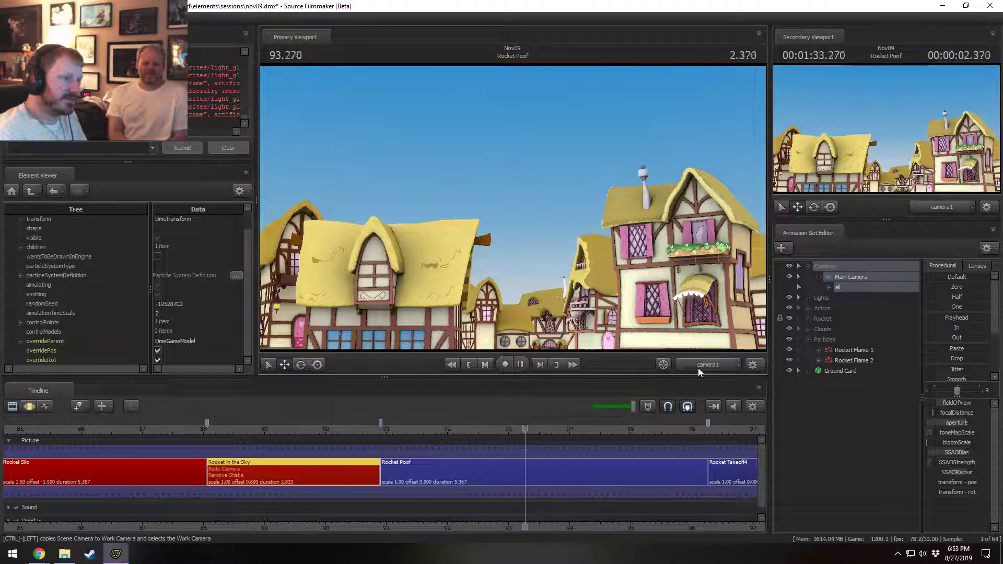
pyautogui.press('space')
# - Inspect the Rocket, its flames and the Sky Card in Rocket Poof at 93.466 s with the work camera
pyautogui.click(697, 367)
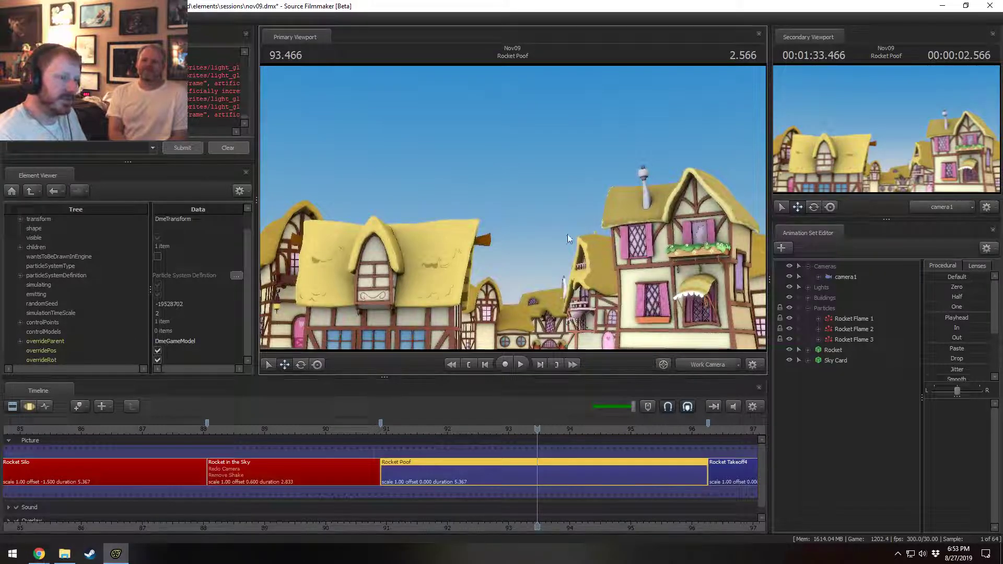
pyautogui.press('w')
pyautogui.moveTo(568, 234); pyautogui.dragTo(513, 212)
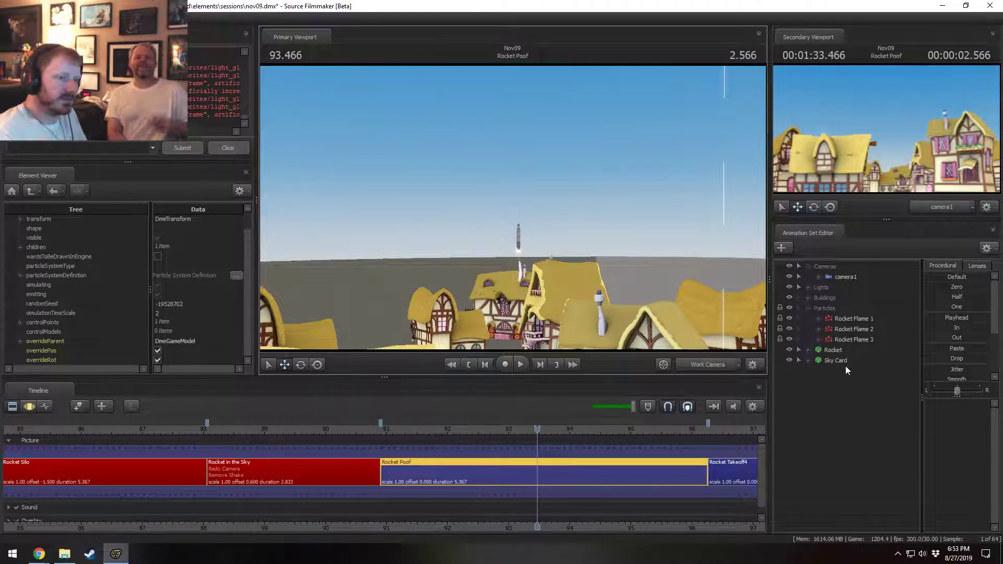
pyautogui.press('w')
pyautogui.moveTo(549, 262); pyautogui.dragTo(513, 212)
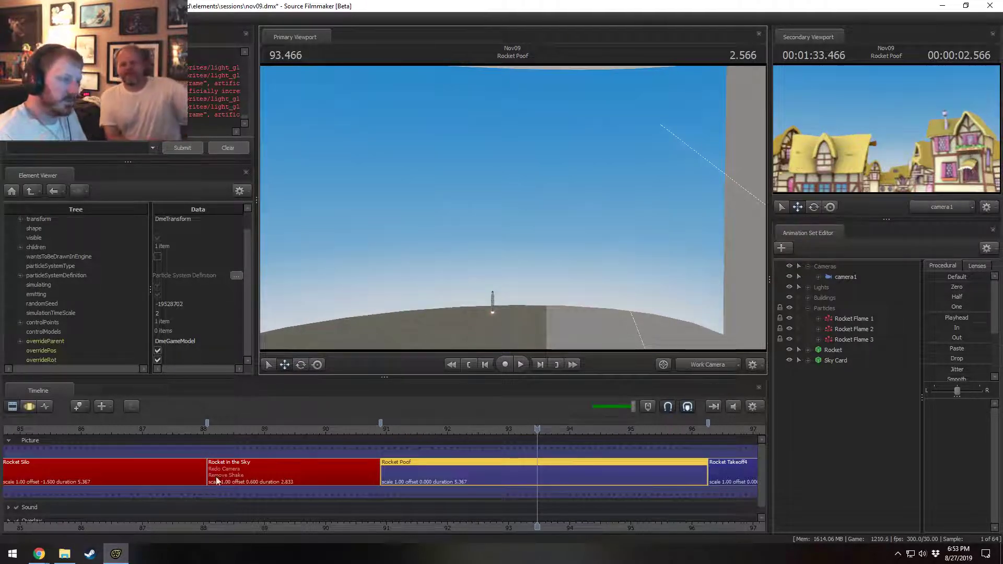
# - Clear the note text from the Rocket in the Sky clip and reselect the Rocket Poof clip
pyautogui.click(262, 462)
pyautogui.rightClick(262, 463)
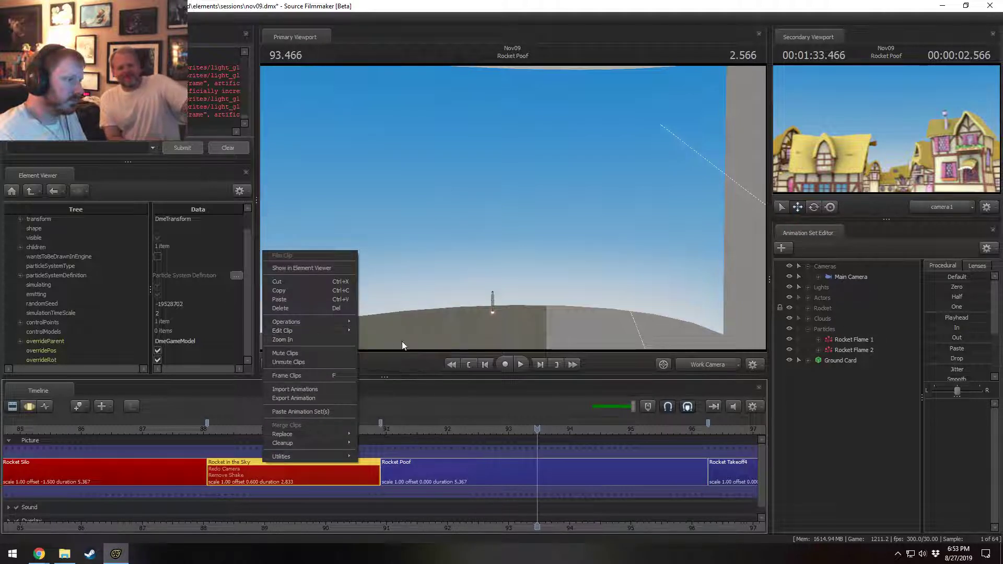
pyautogui.moveTo(325, 332)
pyautogui.click(388, 349)
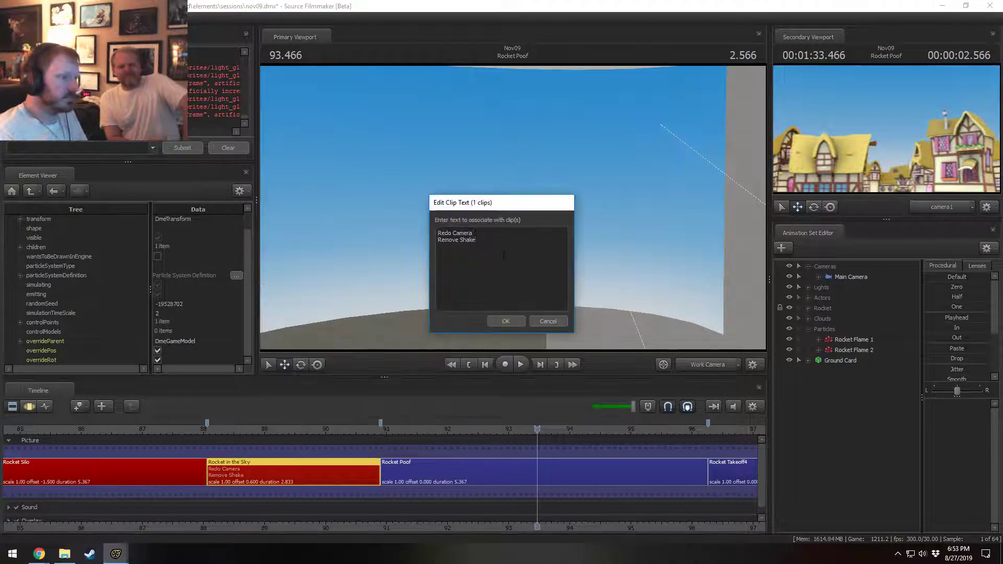
pyautogui.hotkey('ctrl', 'a')
pyautogui.press('BackSpace')
pyautogui.click(506, 321)
pyautogui.click(627, 473)
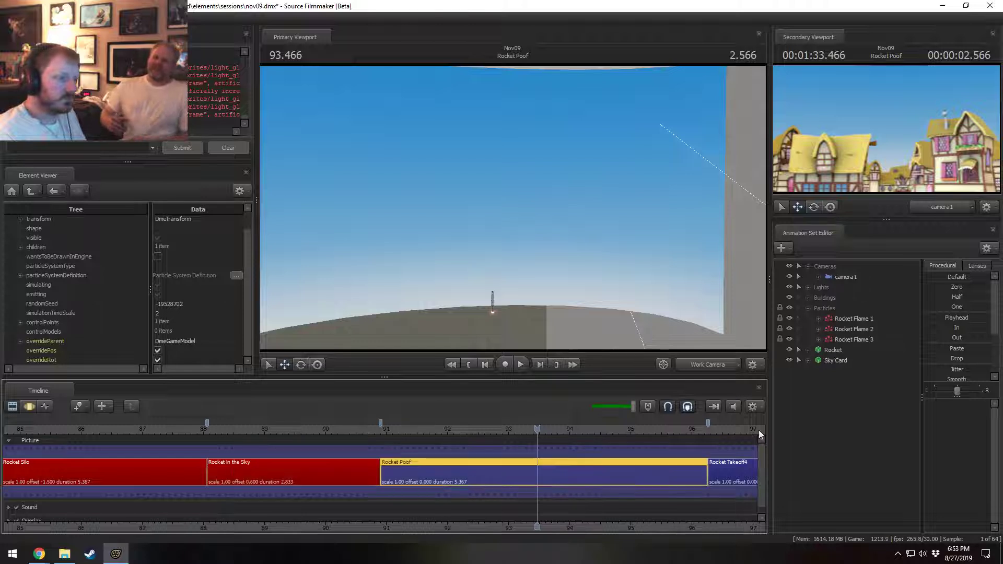
# - Compare Rocket Launching around 79.6 to 80.4 s with Rocket Poof at 92.133 s through their shot cameras
pyautogui.click(836, 309)
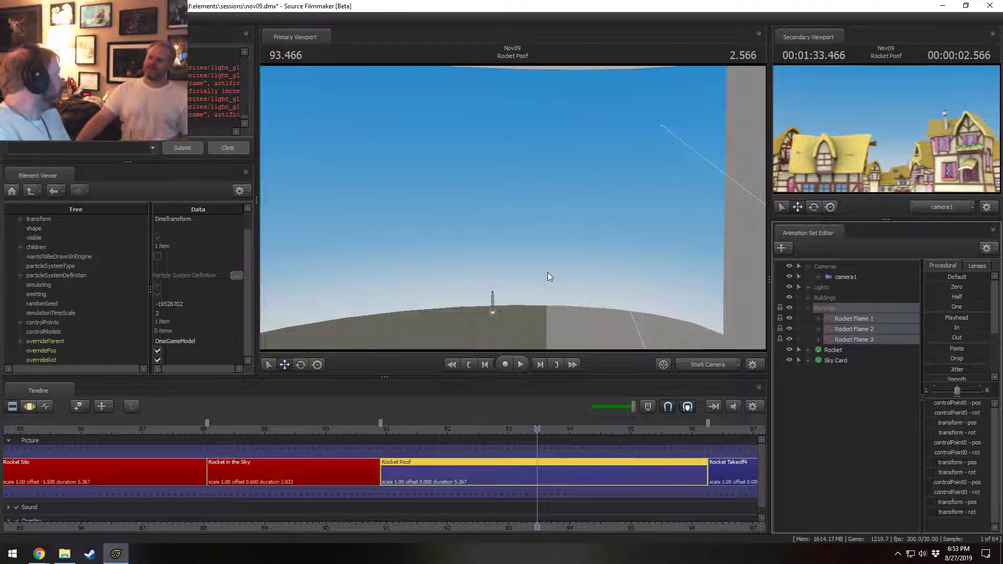
pyautogui.scroll(-5, 177, 468)
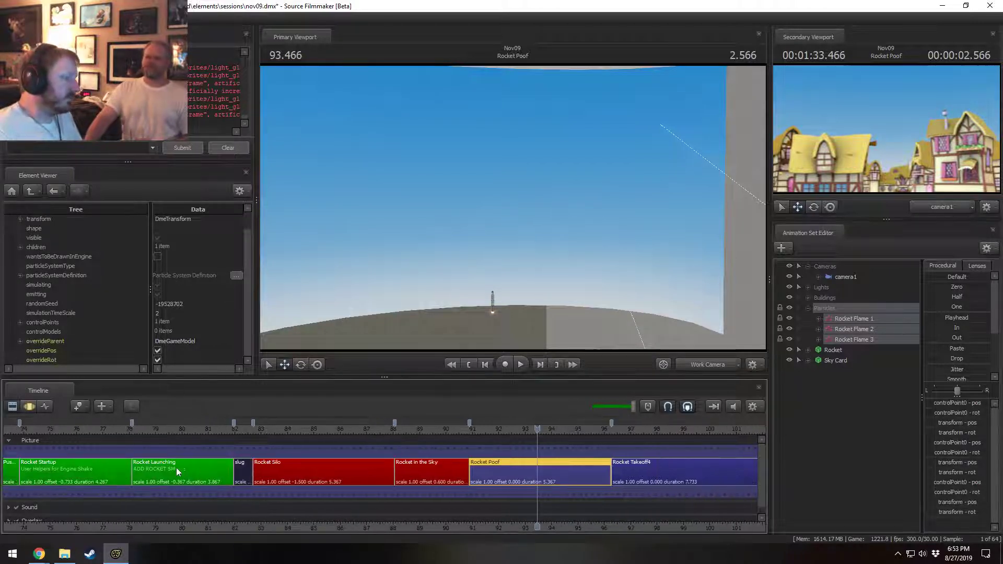
pyautogui.moveTo(205, 428); pyautogui.dragTo(213, 429)
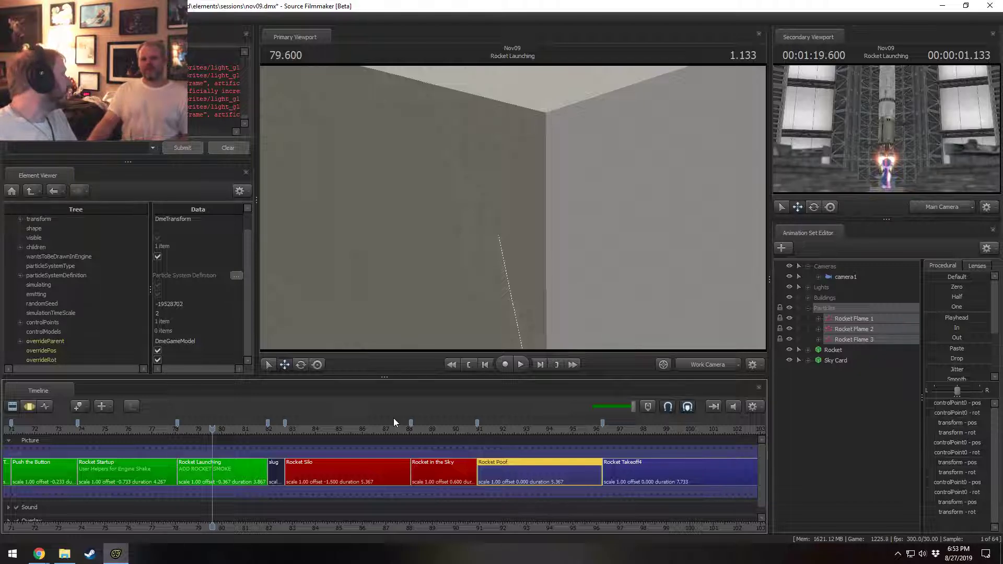
pyautogui.click(702, 364)
pyautogui.click(705, 364)
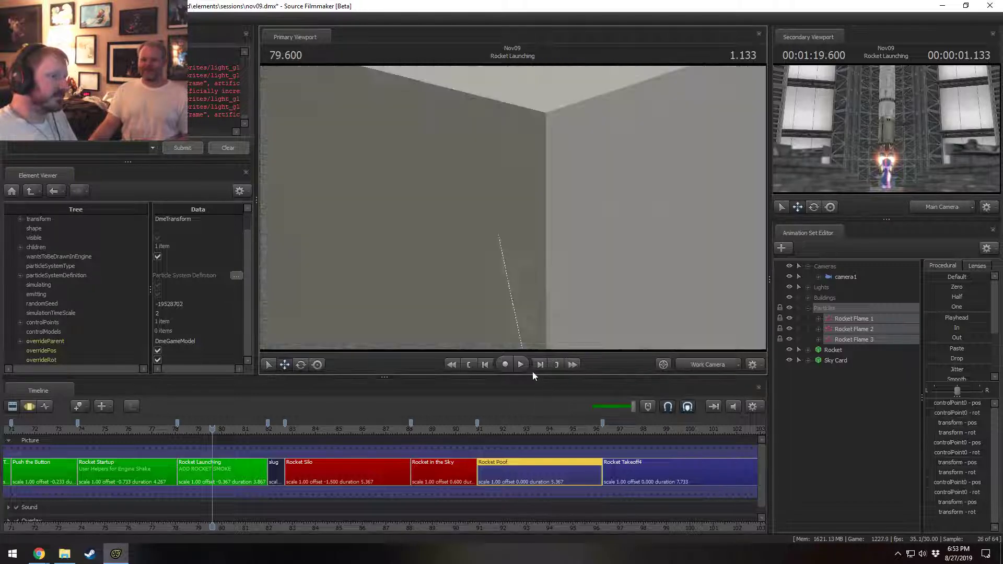
pyautogui.click(231, 428)
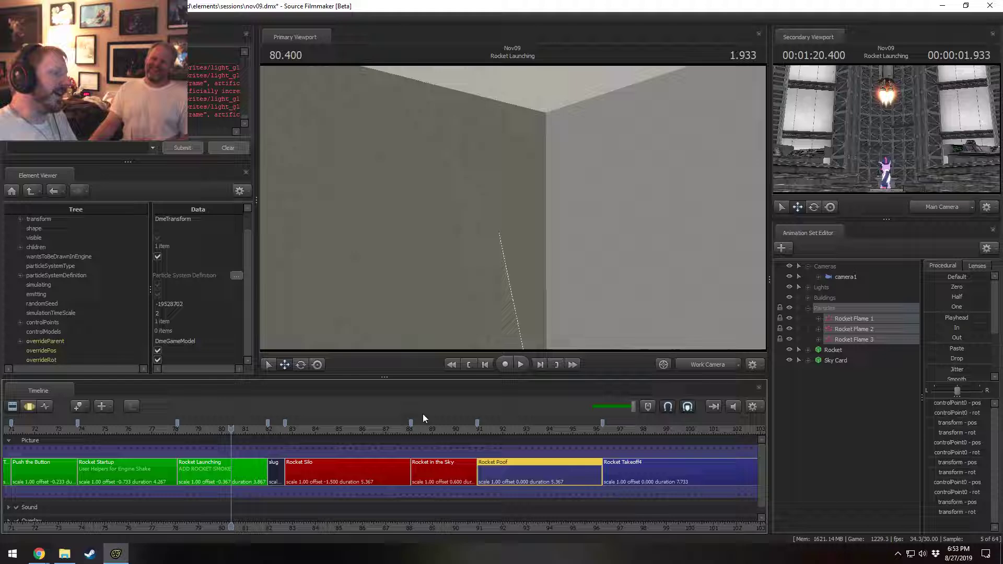
pyautogui.click(685, 365)
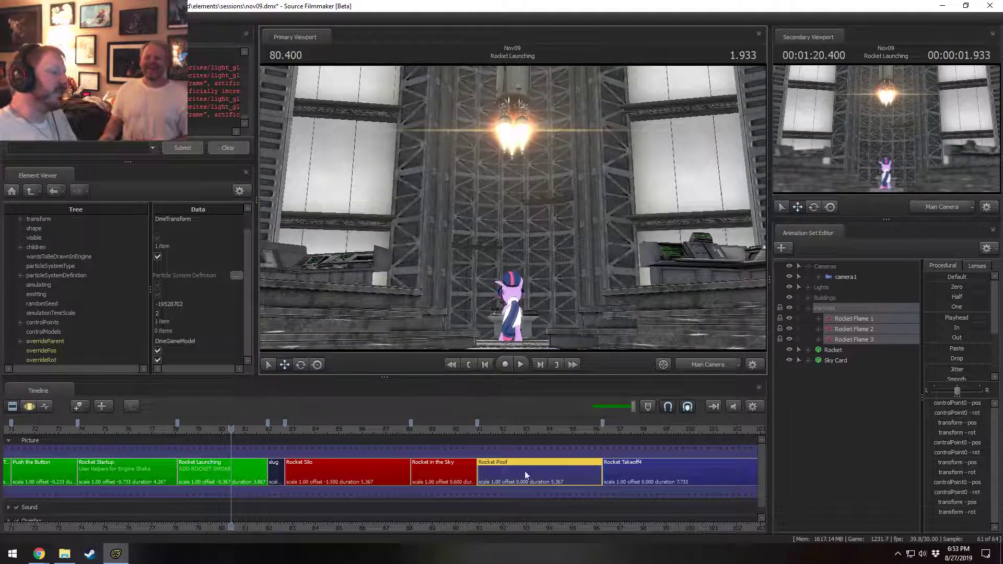
pyautogui.click(506, 427)
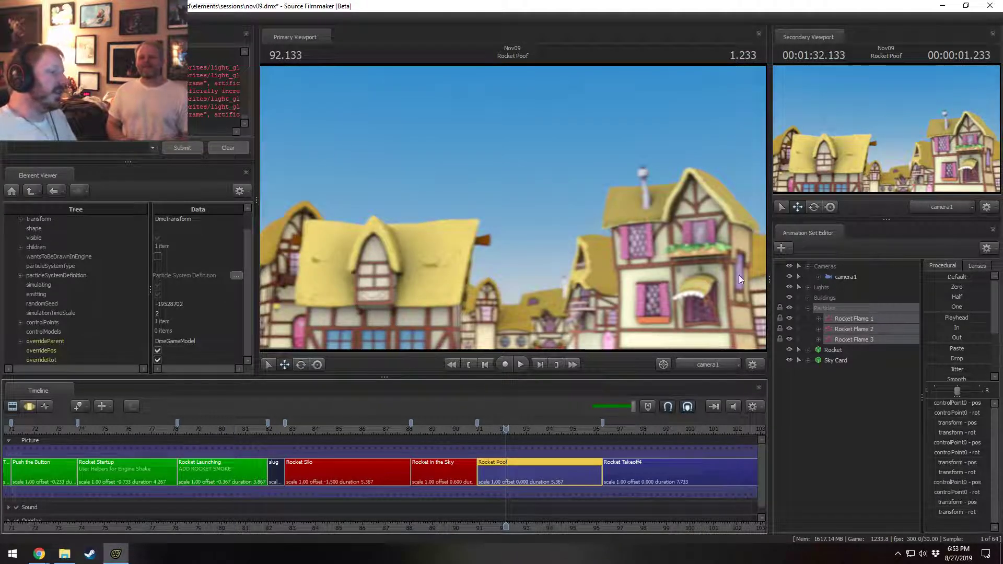
pyautogui.click(216, 432)
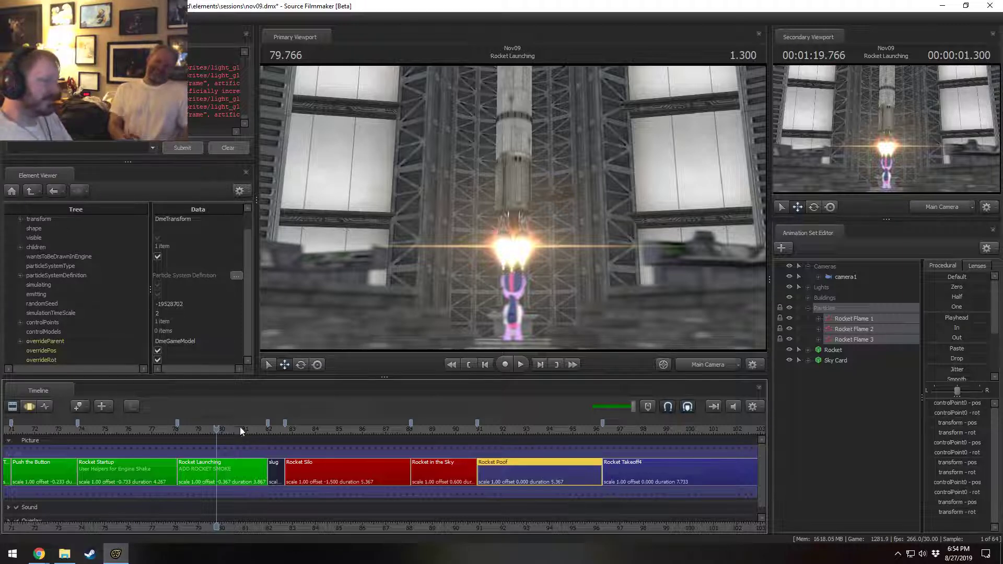
# - Play the Squishy Time shot from about 33.7 s and check the mallet lifting off the platform around 35.4 s
pyautogui.scroll(-5, 222, 470)
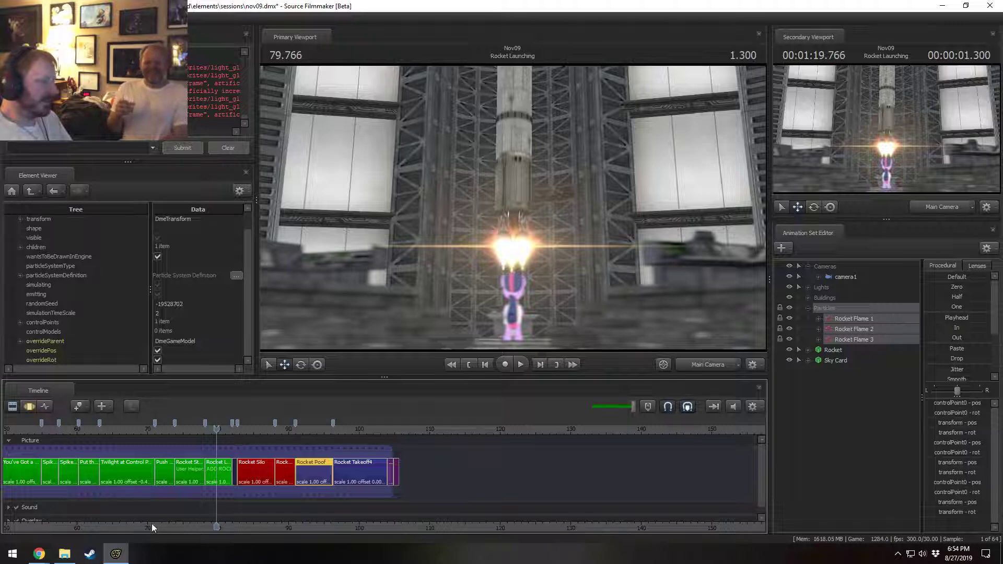
pyautogui.moveTo(155, 525); pyautogui.dragTo(444, 521)
pyautogui.scroll(1, 346, 487)
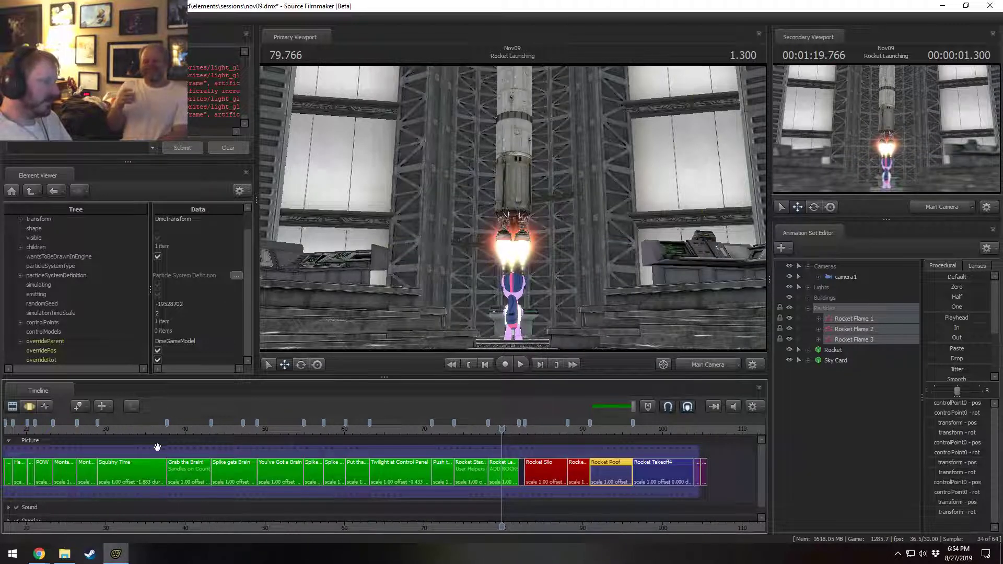
pyautogui.moveTo(136, 428); pyautogui.dragTo(130, 428)
pyautogui.press('space')
pyautogui.press('space')
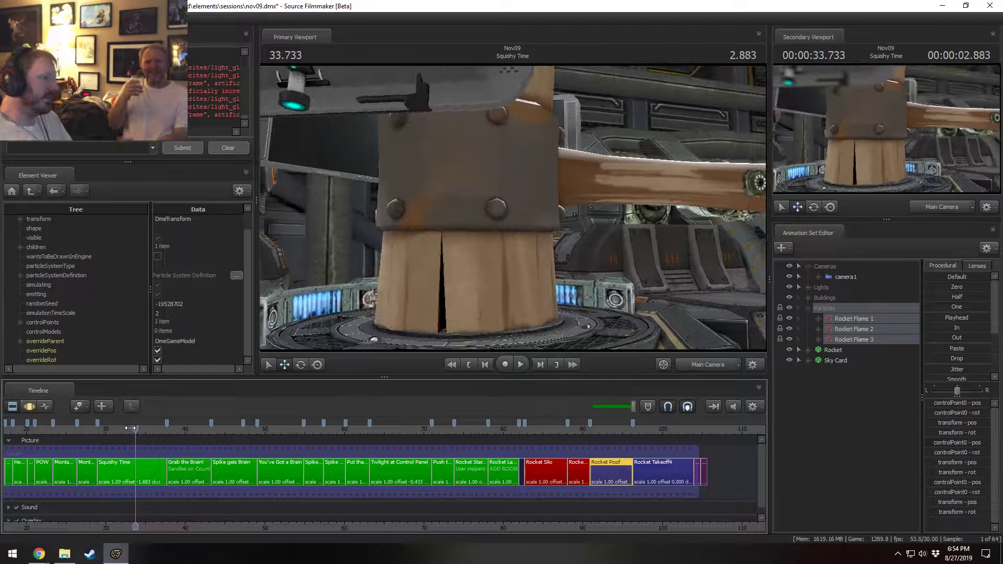
pyautogui.press('space')
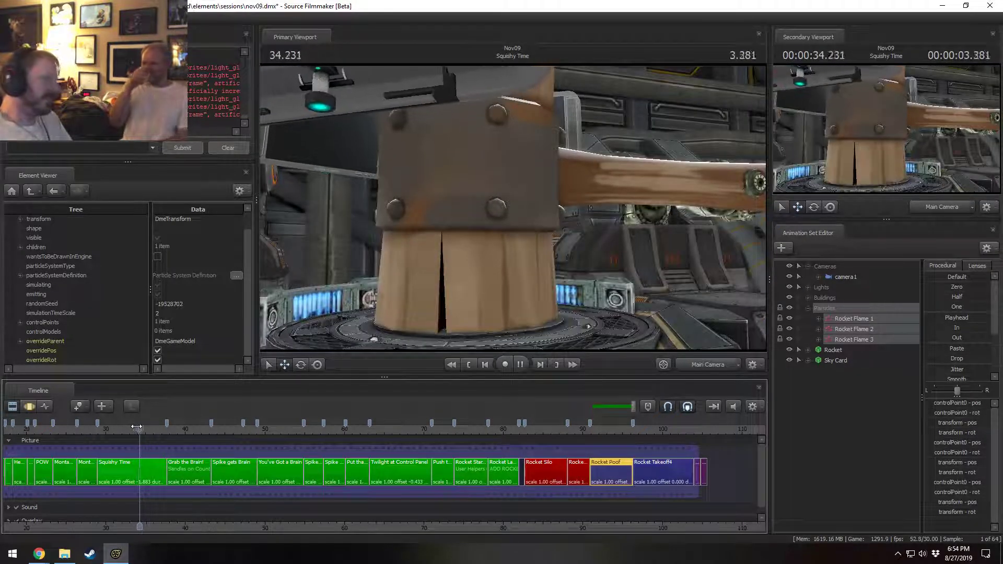
pyautogui.press('space')
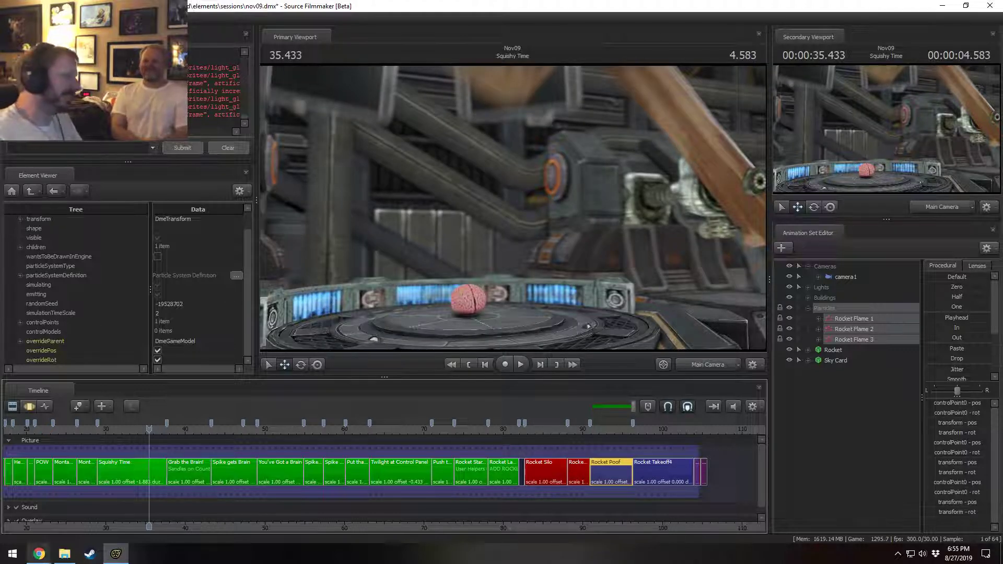
pyautogui.moveTo(39, 554)
pyautogui.moveTo(146, 429); pyautogui.dragTo(149, 430)
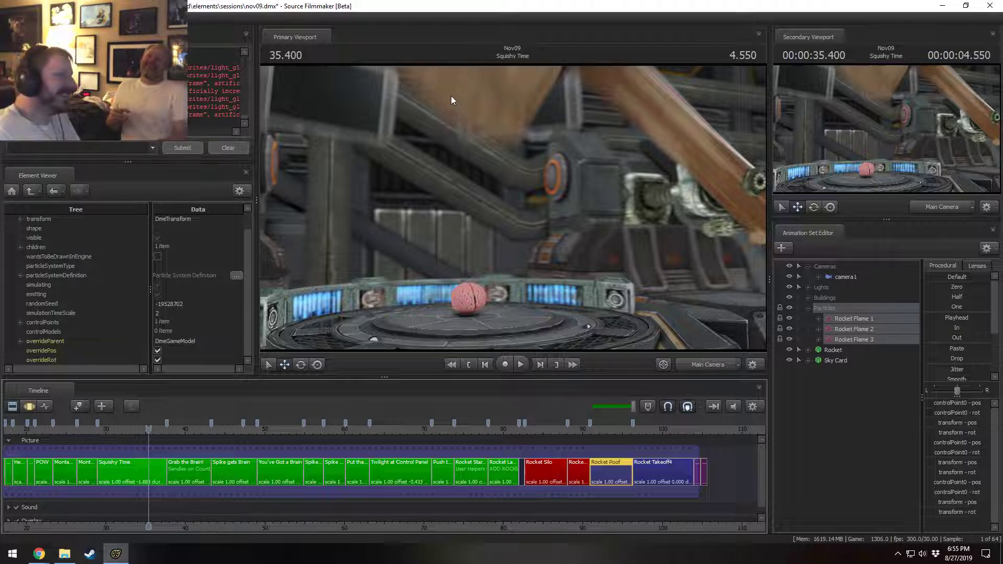
# - Open Squishy Time in the Motion Editor at 36.200 s with the Actor group's contents expanded
pyautogui.click(157, 470)
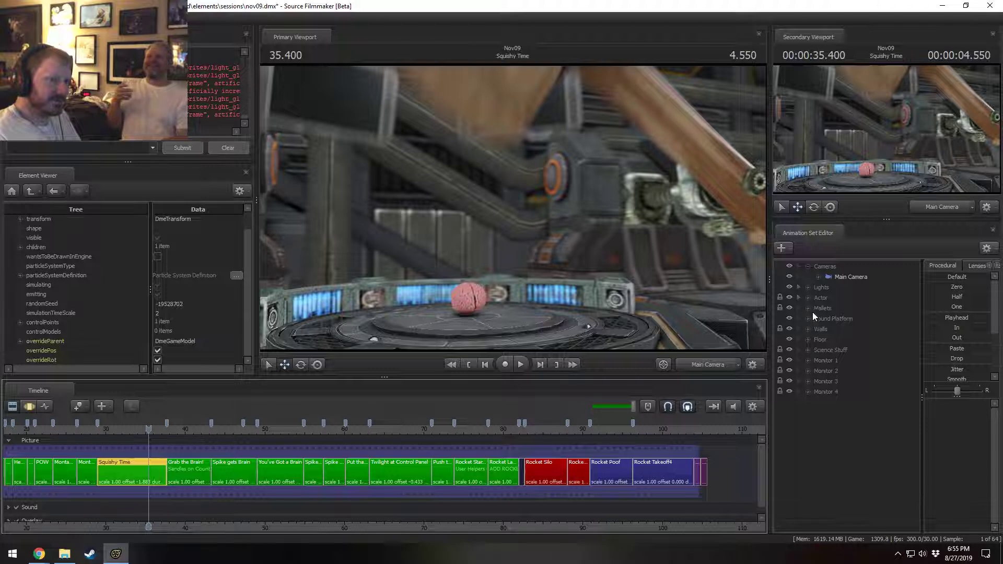
pyautogui.click(808, 297)
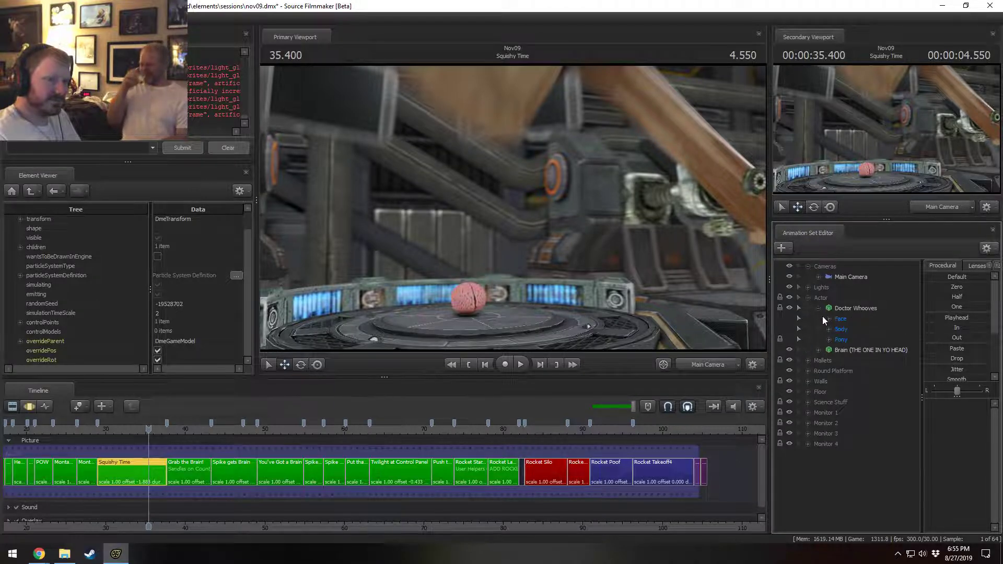
pyautogui.press('F3')
pyautogui.scroll(5, 159, 475)
pyautogui.press('shift')
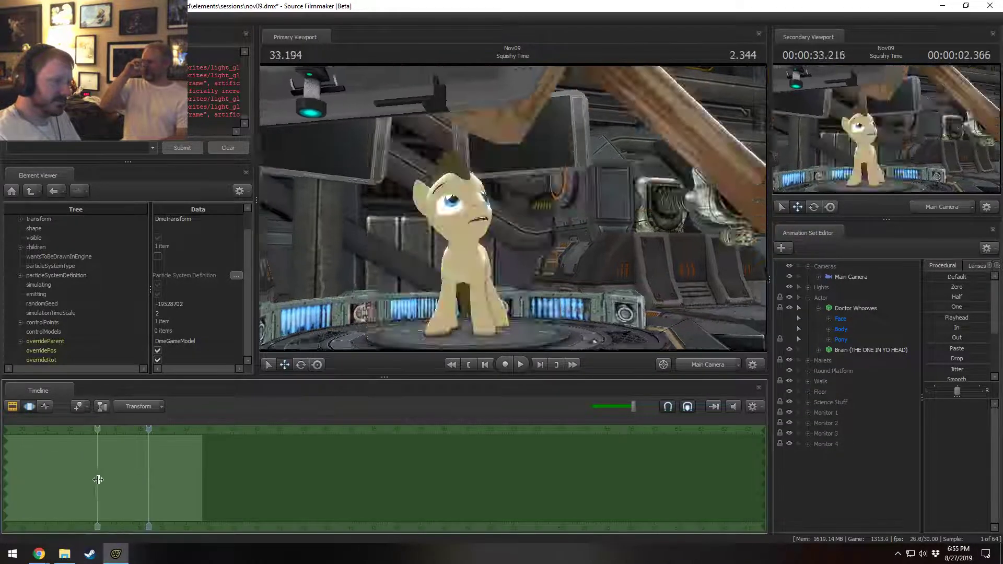
pyautogui.click(168, 479)
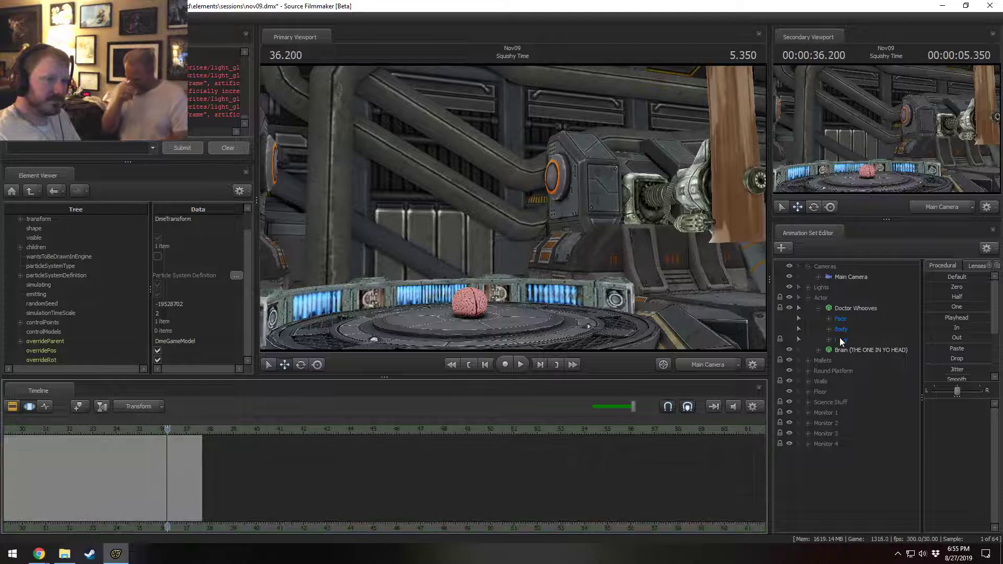
# - Identify the raised mallet by briefly hiding and restoring the Mallet 1 group and Mallet3
pyautogui.click(808, 371)
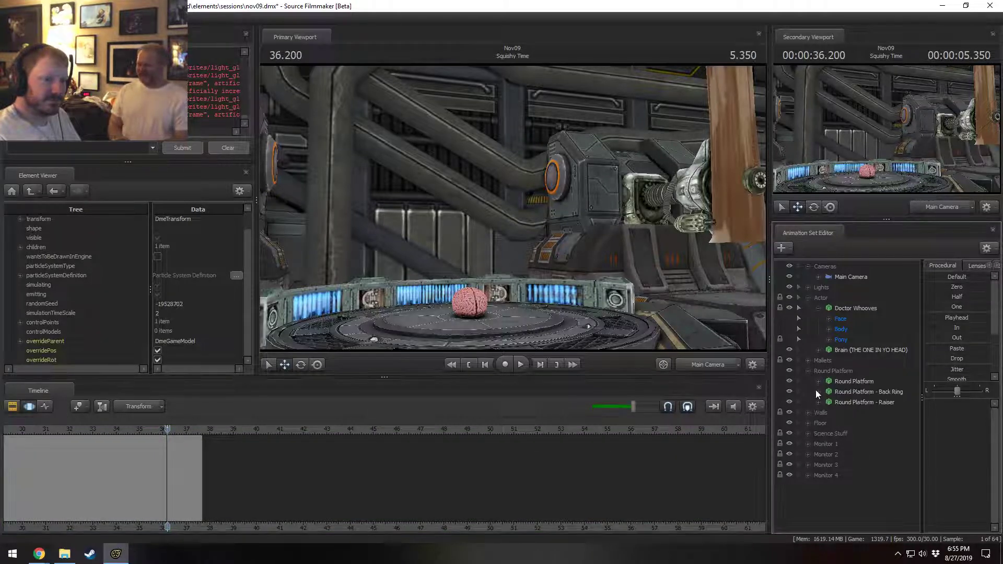
pyautogui.click(808, 371)
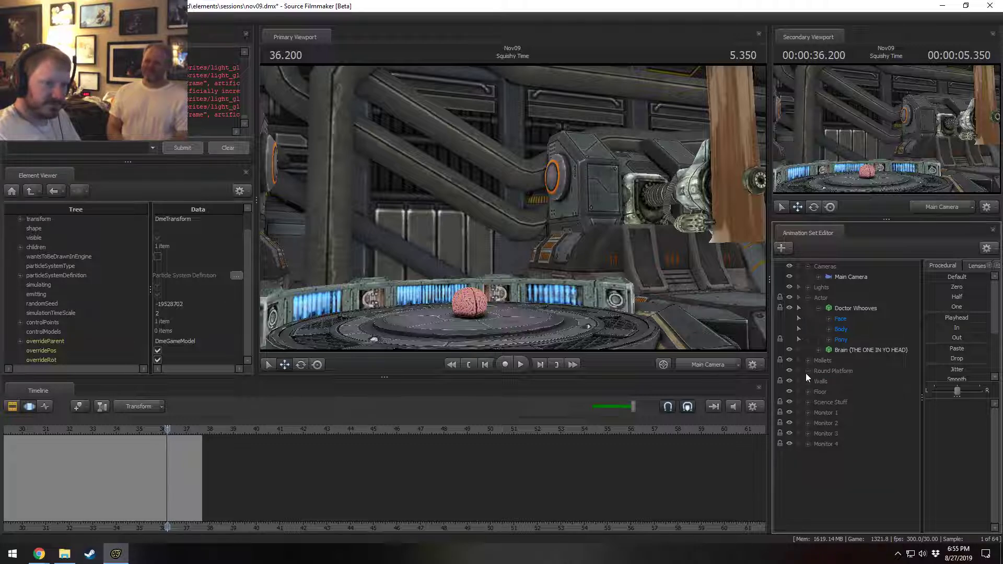
pyautogui.click(808, 360)
pyautogui.click(818, 371)
pyautogui.click(790, 371)
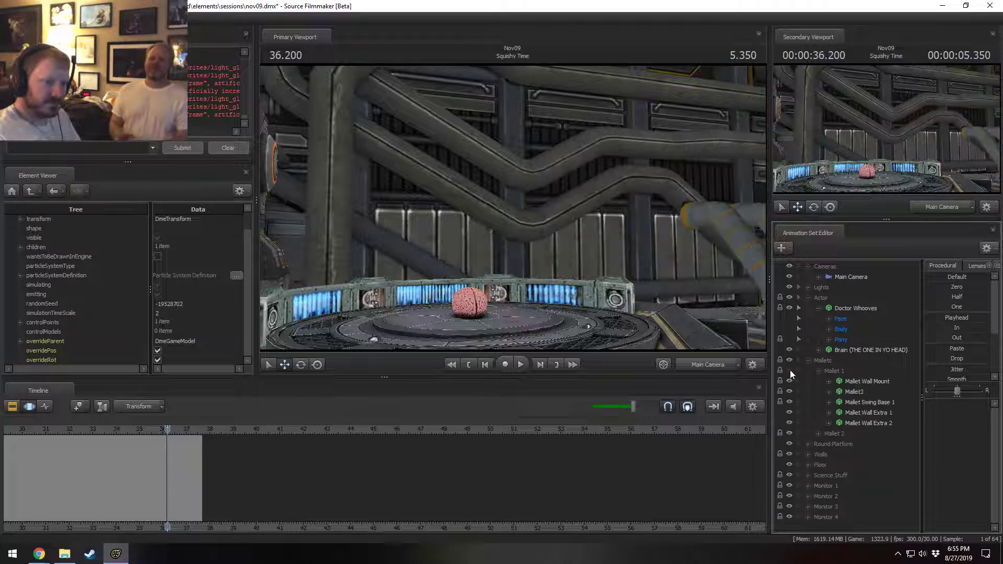
pyautogui.click(790, 370)
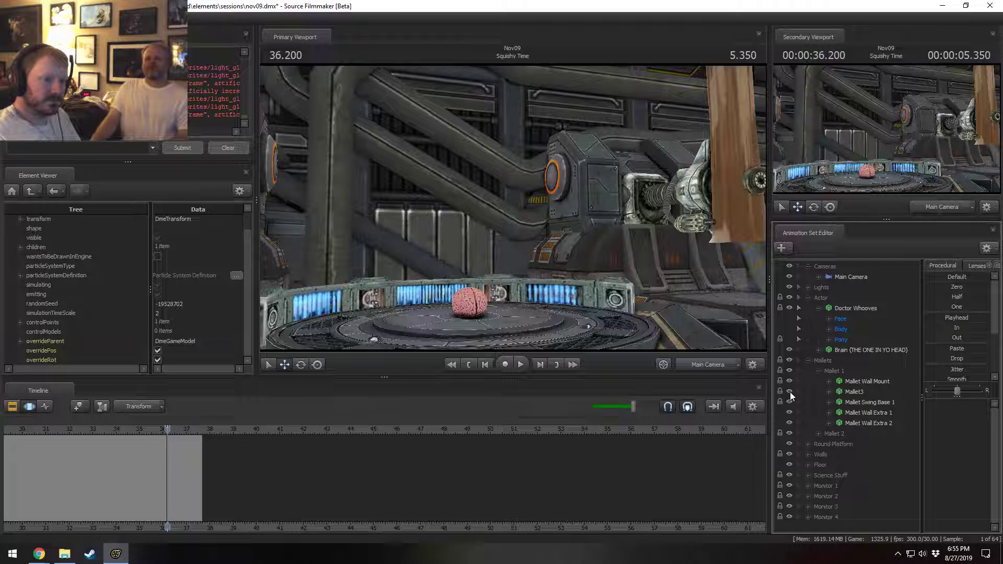
pyautogui.click(790, 392)
pyautogui.click(790, 392)
# - Lock Doctor Whooves' Pelvis to the weapon_bone of Mallet3 in the Mallet 1 group
pyautogui.click(829, 392)
pyautogui.scroll(-1, 848, 408)
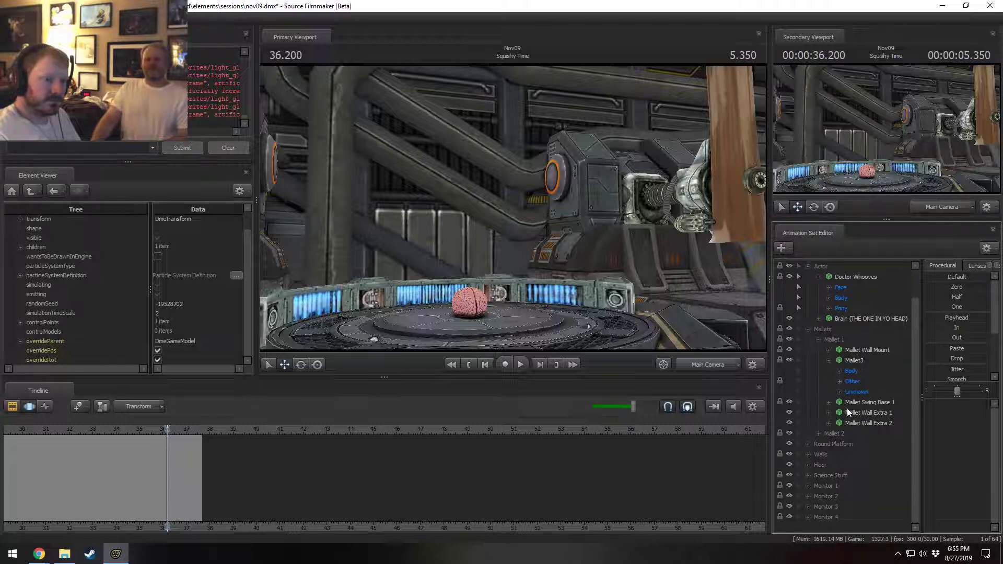
pyautogui.click(839, 381)
pyautogui.click(875, 392)
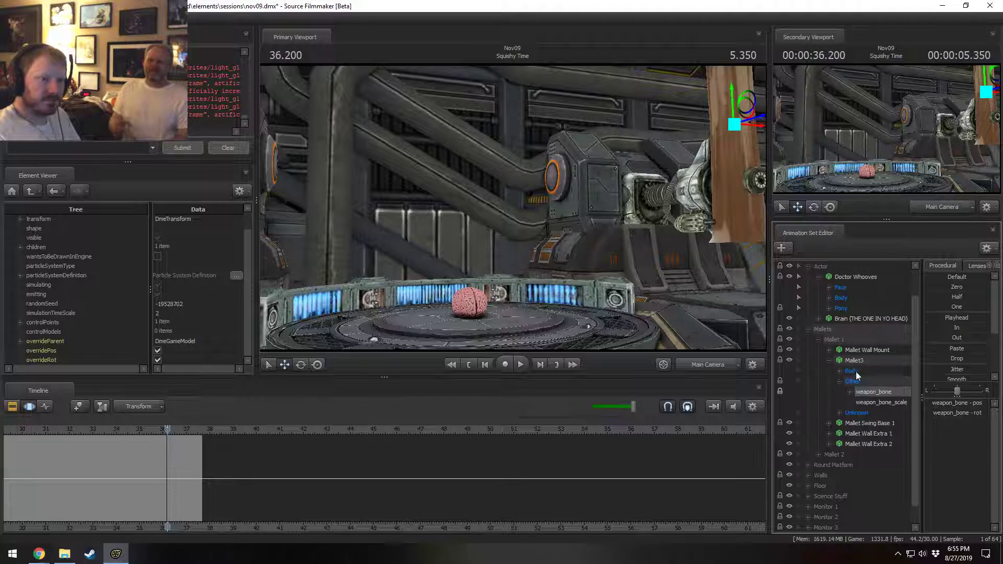
pyautogui.click(829, 297)
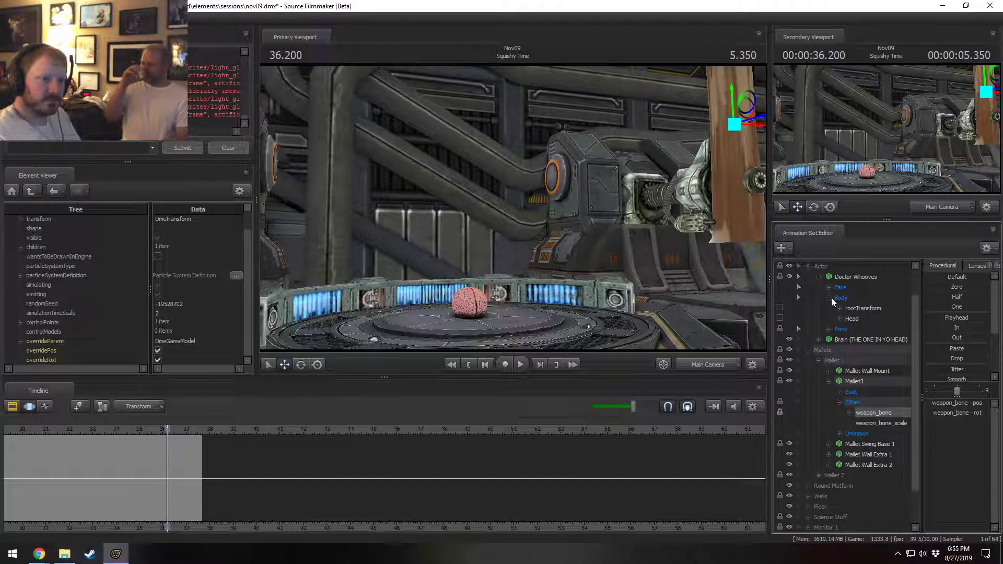
pyautogui.click(829, 297)
pyautogui.click(829, 308)
pyautogui.click(839, 340)
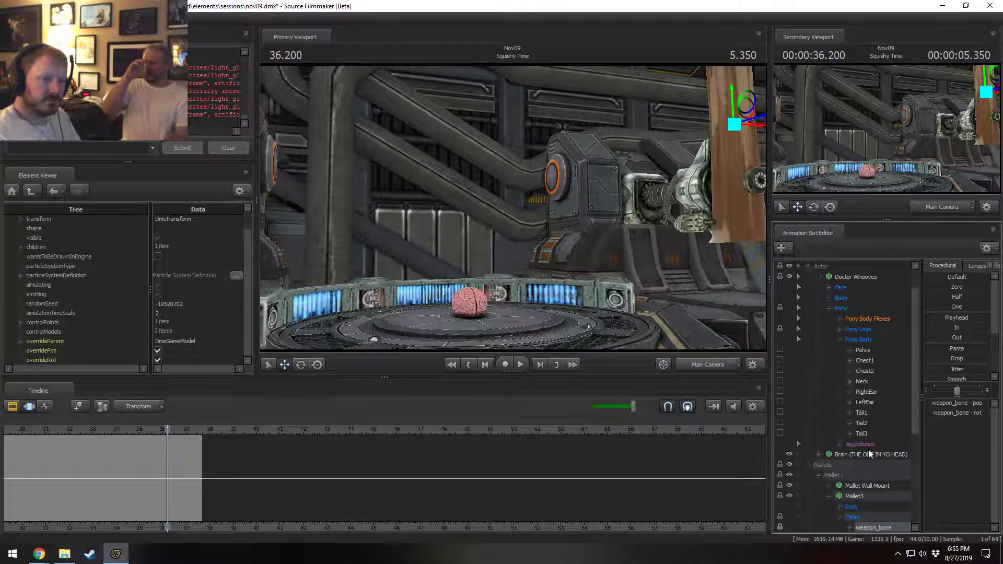
pyautogui.scroll(-1, 867, 347)
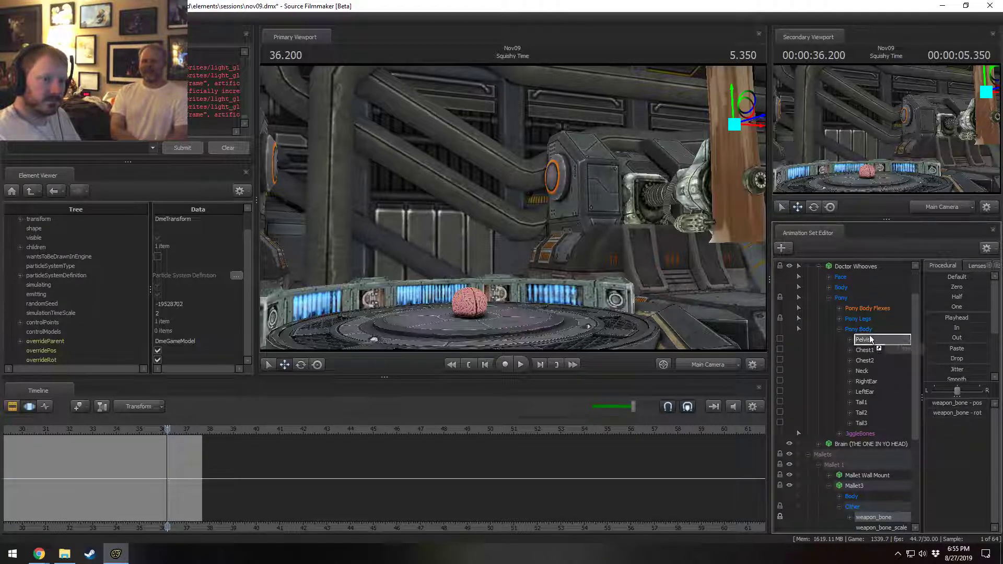
pyautogui.click(871, 339)
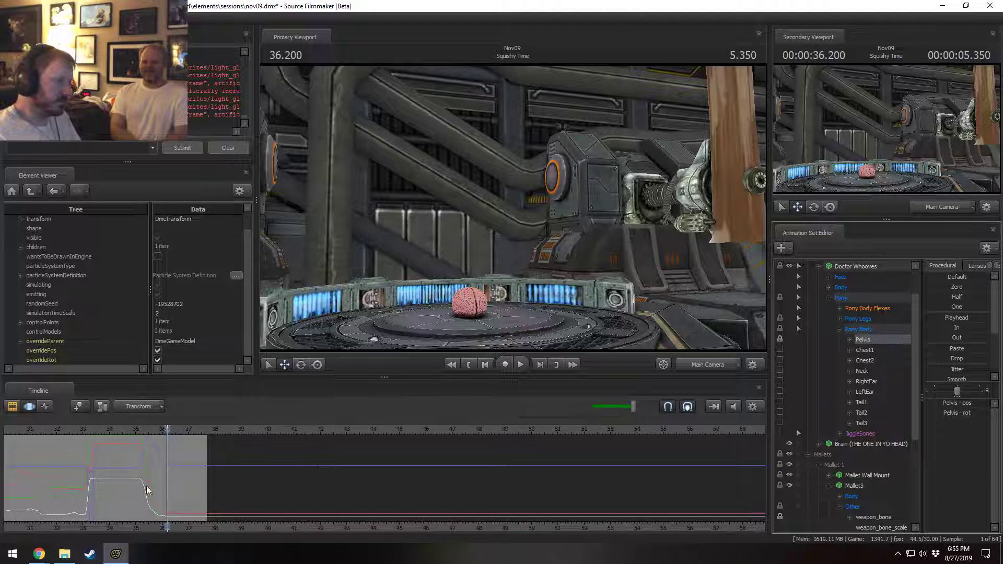
# - Inspect Doctor Whooves' locked motion at 33.833 s, and play it from 29.733 s through the work camera
pyautogui.moveTo(148, 474); pyautogui.dragTo(105, 430)
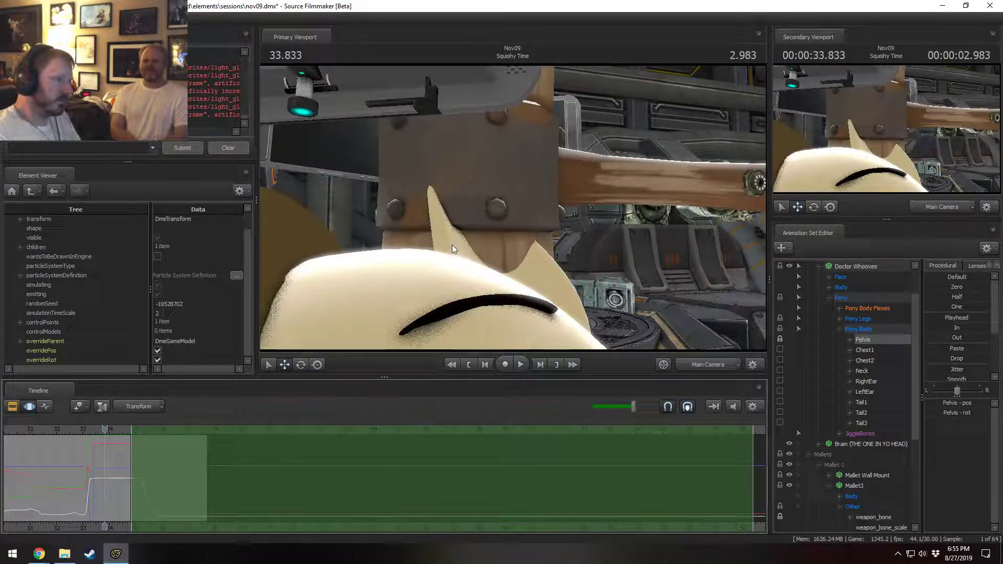
pyautogui.click(708, 364)
pyautogui.press('s')
pyautogui.moveTo(513, 208)
pyautogui.mouseDown()
pyautogui.moveTo(532, 233)
pyautogui.moveTo(513, 196)
pyautogui.moveTo(512, 225)
pyautogui.mouseUp()
pyautogui.press('w')
pyautogui.scroll(-3, 109, 460)
pyautogui.click(45, 429)
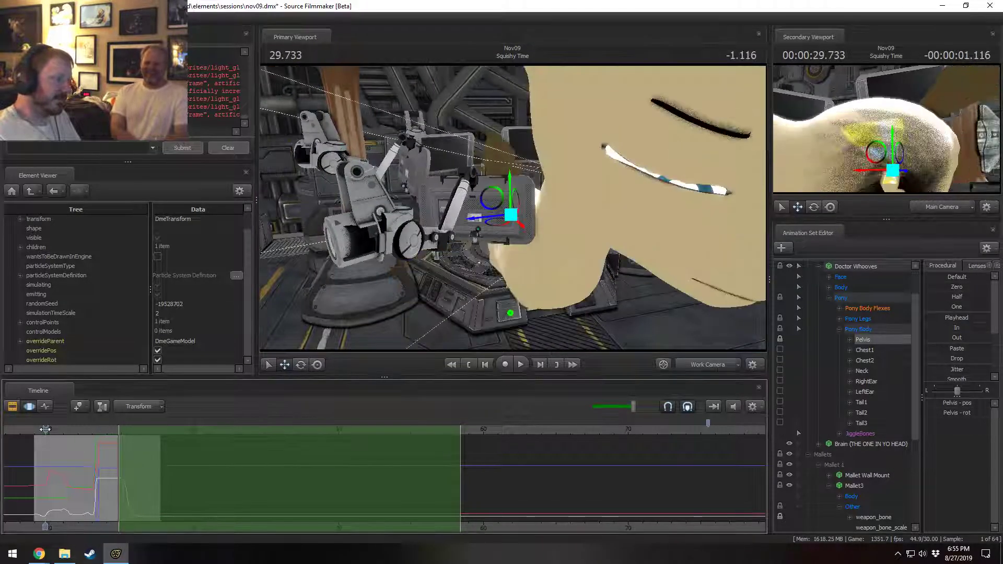
pyautogui.press('space')
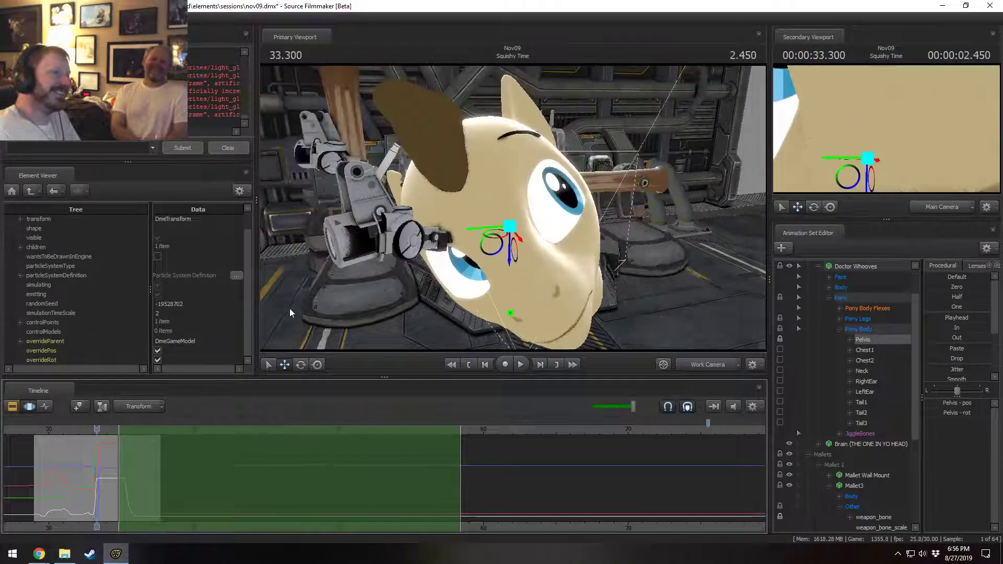
pyautogui.press('space')
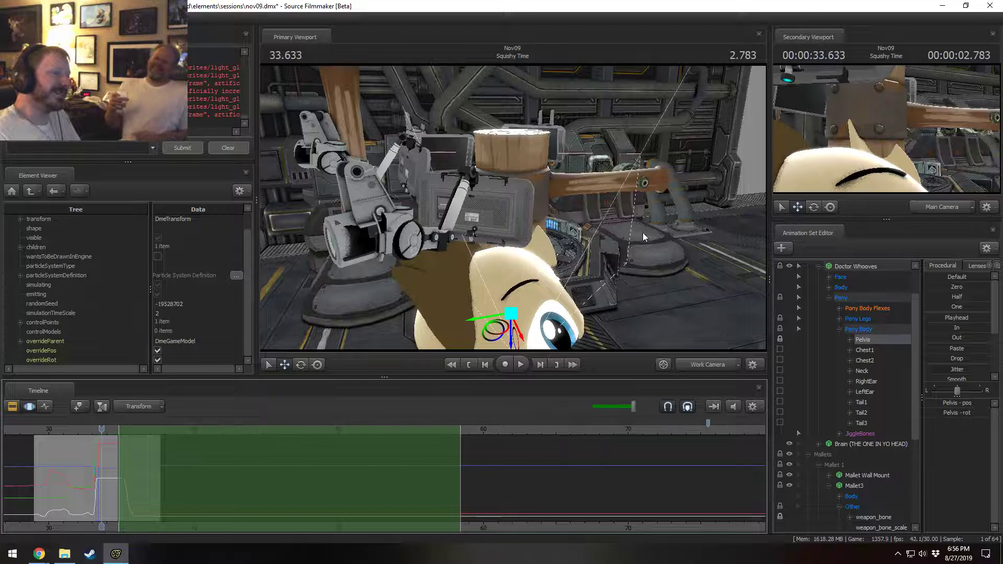
# - Extend the time selection over the whole shot and add a scale control to Doctor Whooves' Pelvis
pyautogui.moveTo(557, 215); pyautogui.dragTo(418, 318)
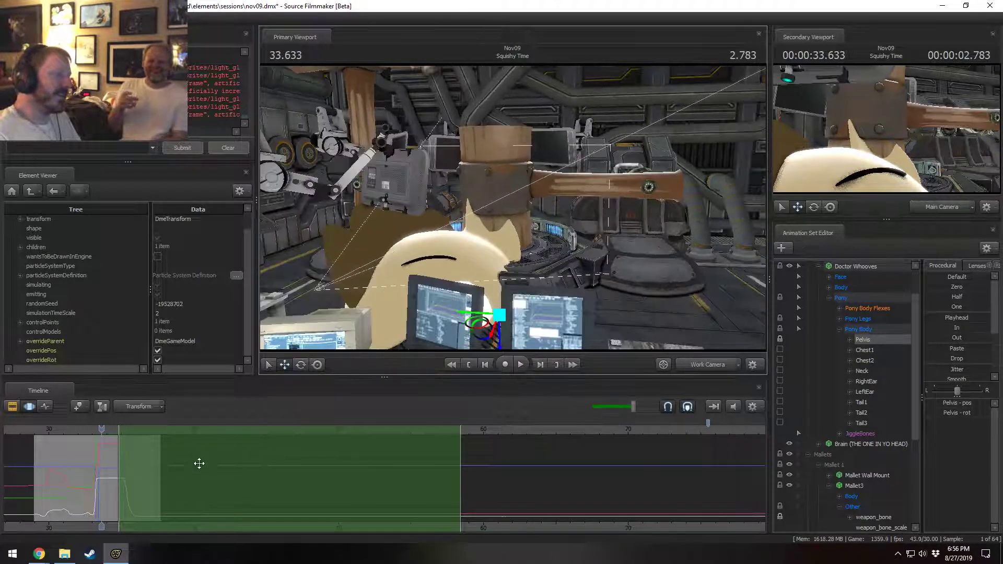
pyautogui.click(199, 465)
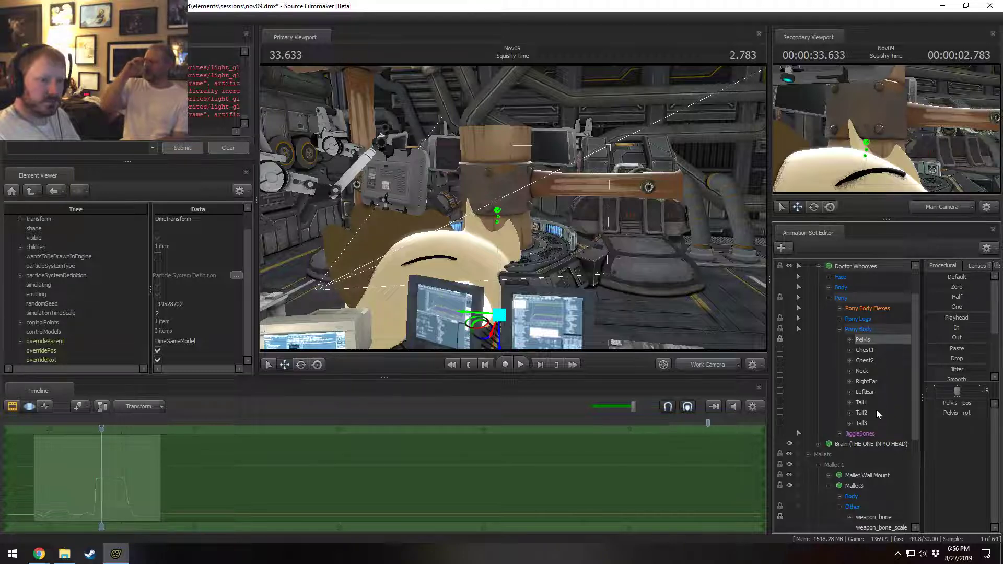
pyautogui.scroll(-2, 876, 410)
pyautogui.rightClick(865, 282)
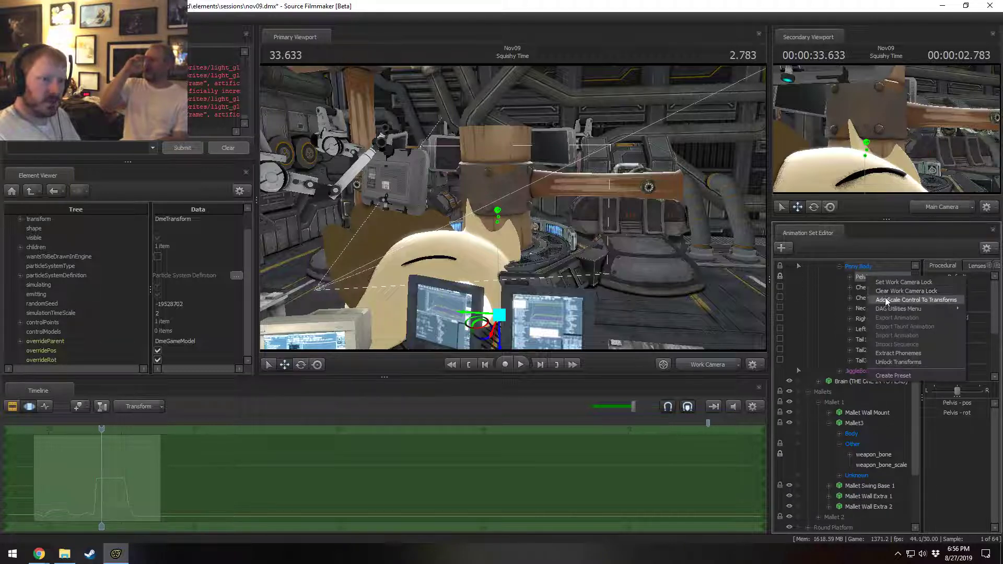
pyautogui.click(885, 297)
# - Adjust Mallet3's weapon_bone_scale, and reduce Pelvis_scale at 31.733 s to bring Doctor Whooves back to normal size
pyautogui.click(867, 475)
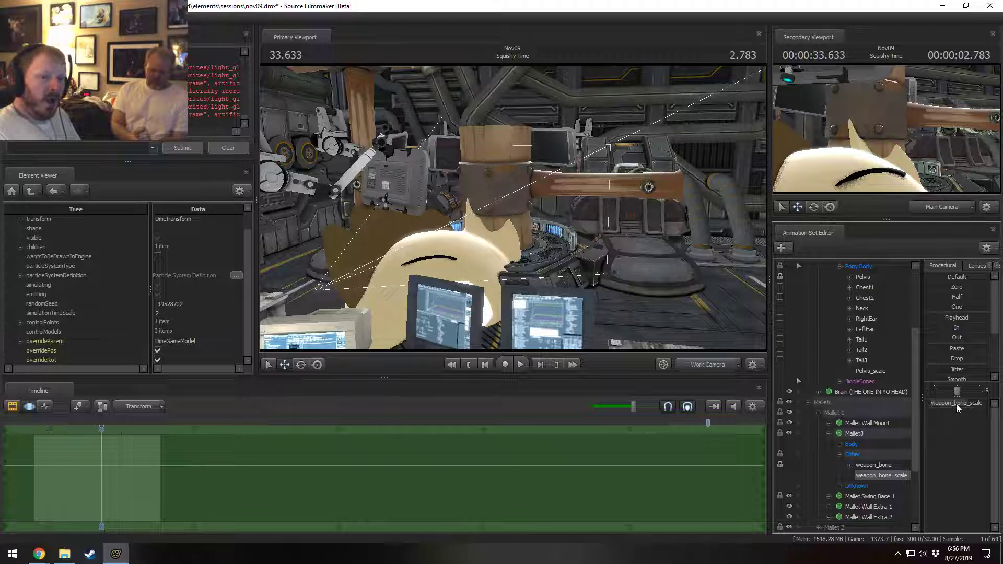
pyautogui.press('Return')
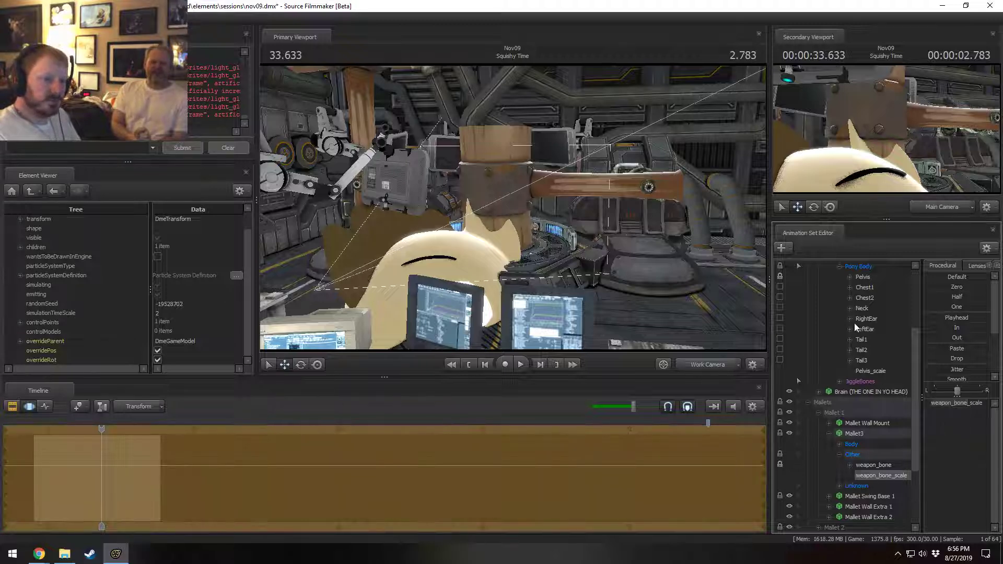
pyautogui.scroll(3, 855, 323)
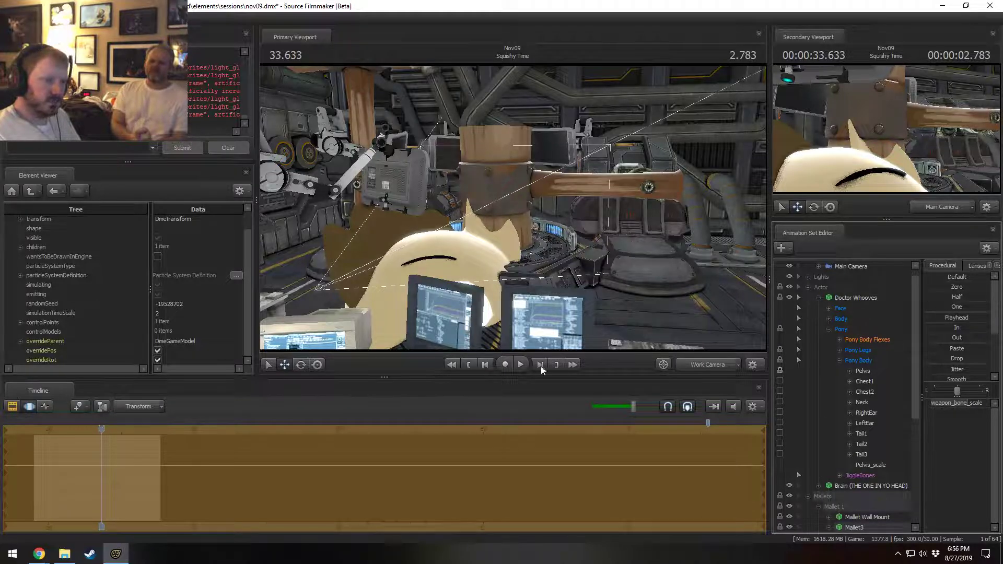
pyautogui.moveTo(103, 428); pyautogui.dragTo(74, 428)
pyautogui.click(857, 463)
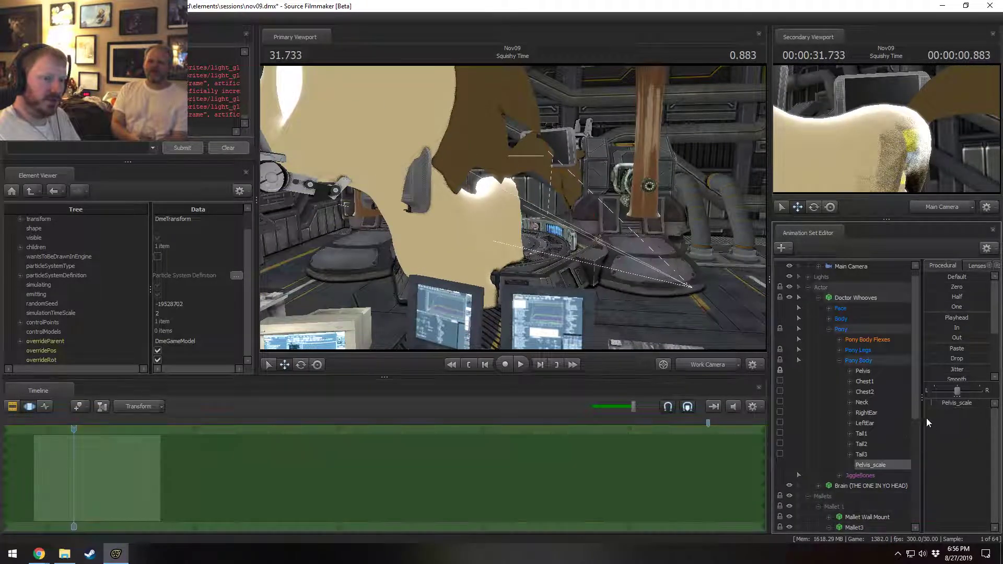
pyautogui.moveTo(930, 403); pyautogui.dragTo(928, 402)
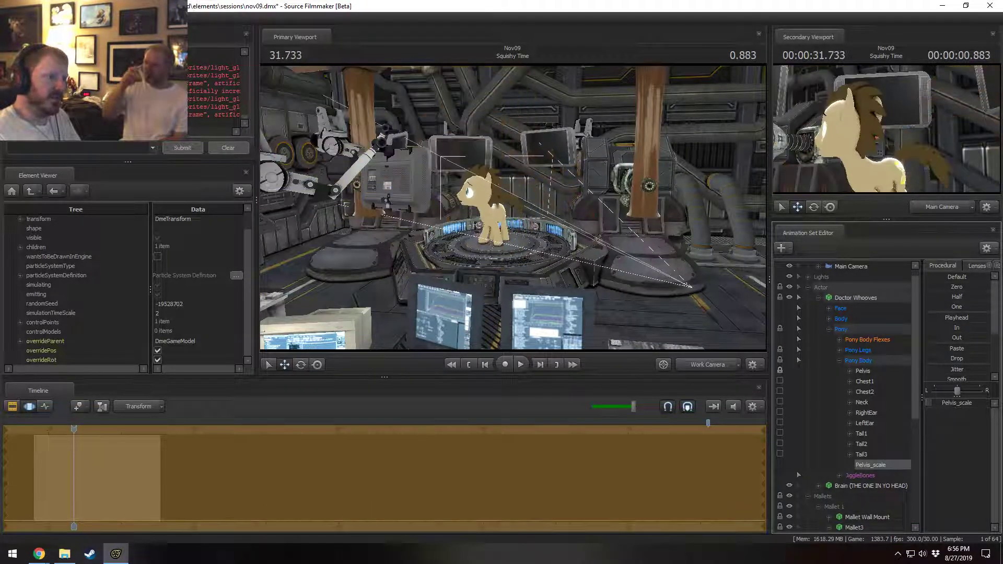
# - Play the mallet strike from 31.733 to 33.533 s in a close work camera view of the platform
pyautogui.press('w')
pyautogui.moveTo(513, 220); pyautogui.dragTo(556, 236)
pyautogui.press('s')
pyautogui.press('space')
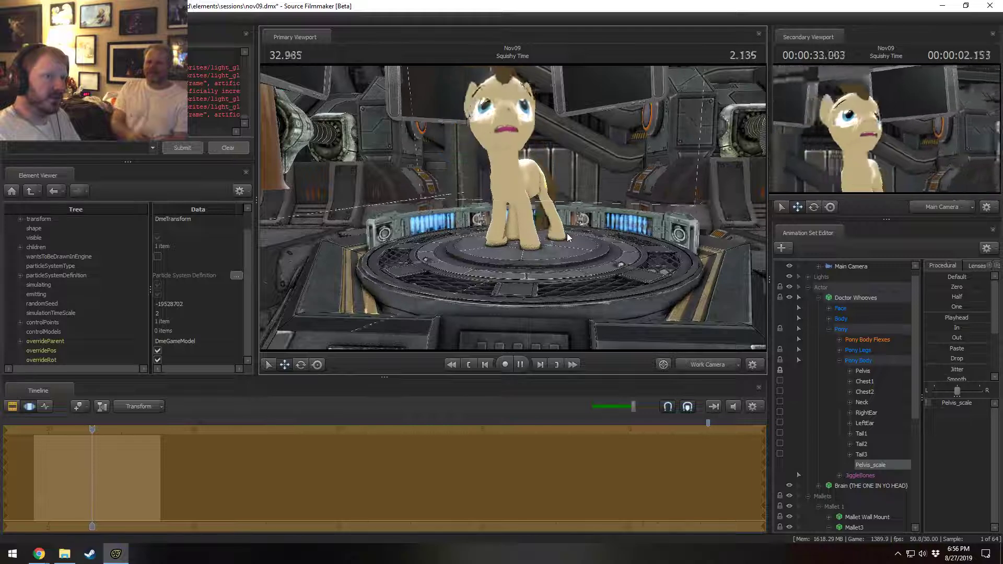
pyautogui.press('space')
pyautogui.scroll(3, 126, 471)
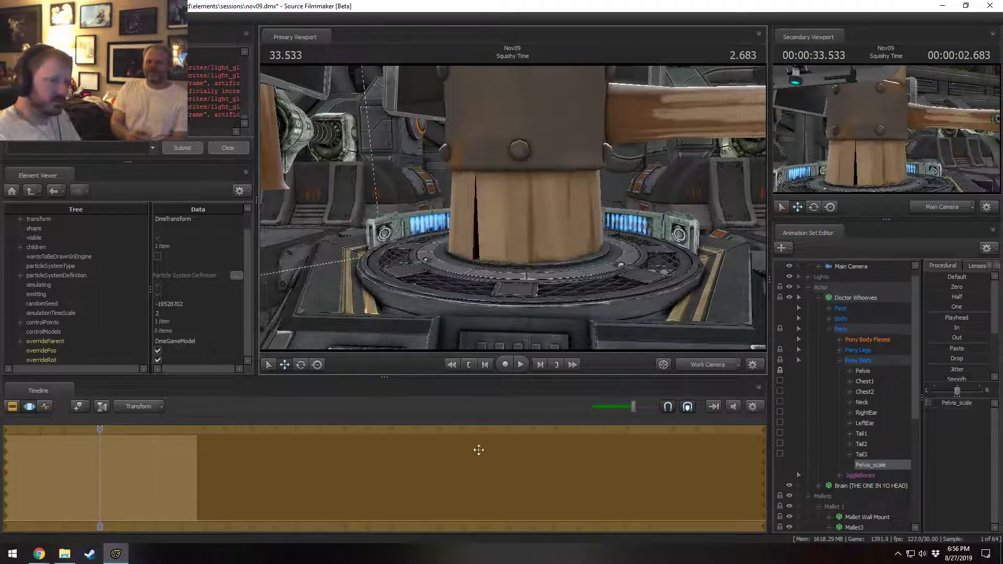
# - Apply the In preset to Doctor Whooves' Pony Legs from 33.400 s onward, and check them up to 35.266 s
pyautogui.rightClick(852, 298)
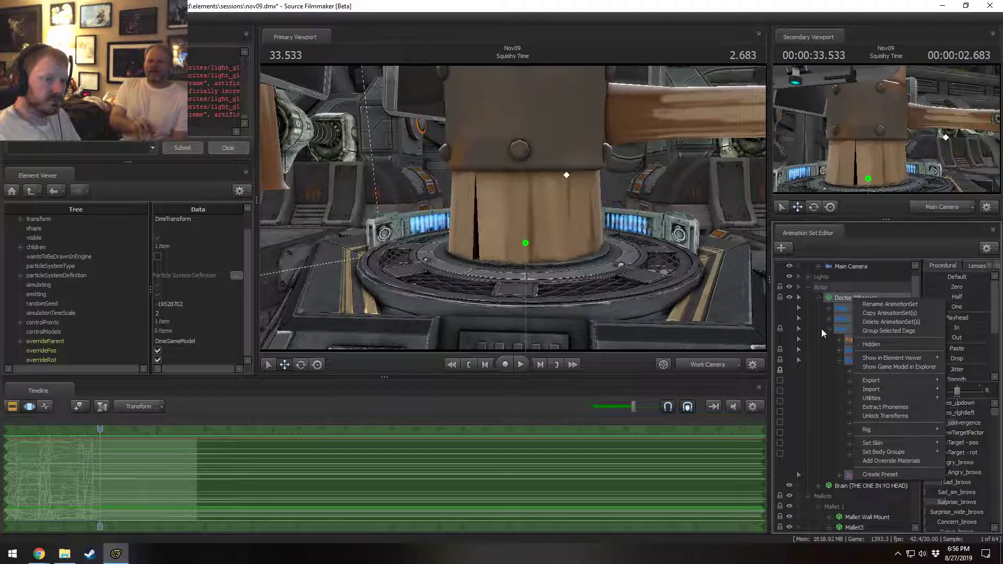
pyautogui.click(846, 348)
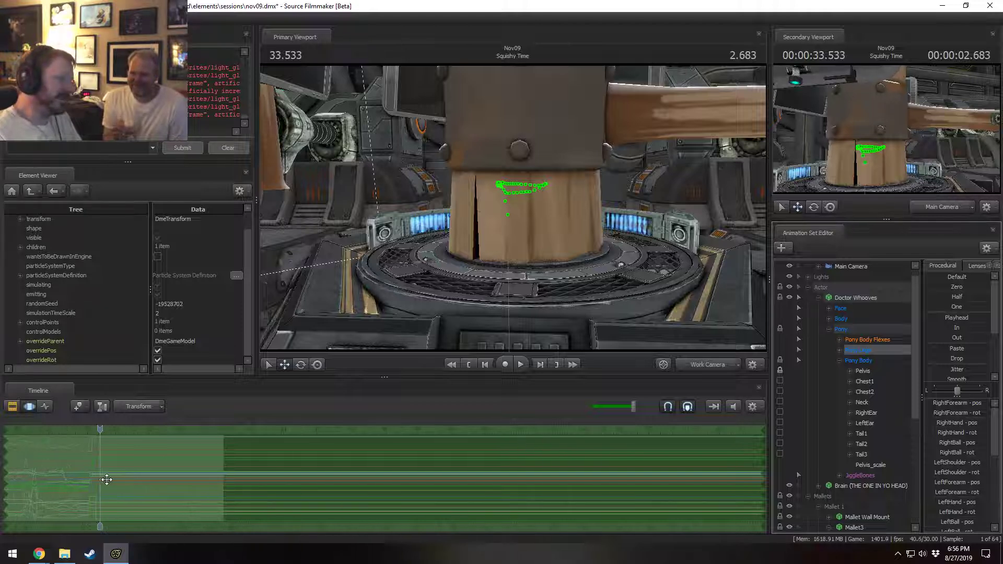
pyautogui.moveTo(84, 478); pyautogui.dragTo(553, 493)
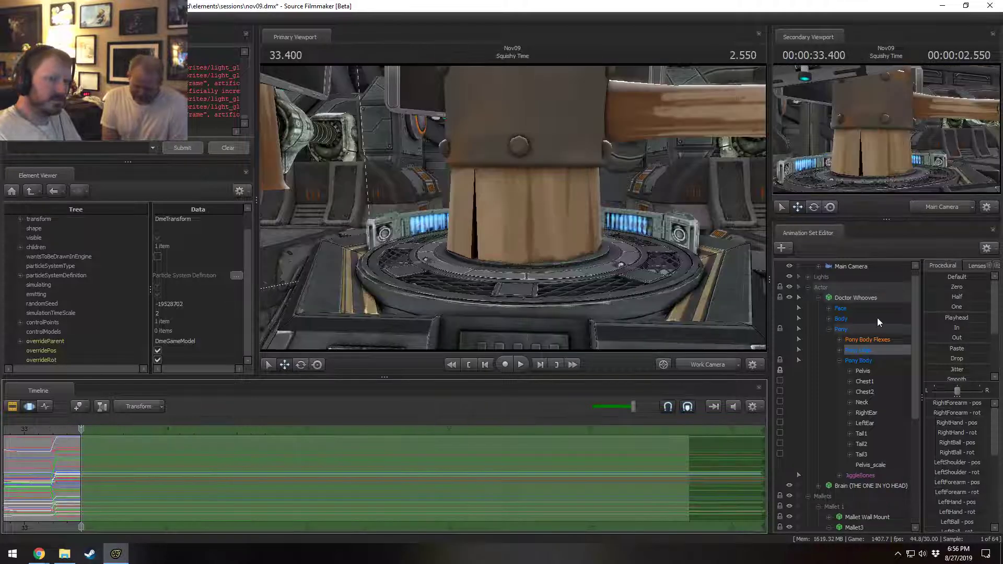
pyautogui.click(935, 324)
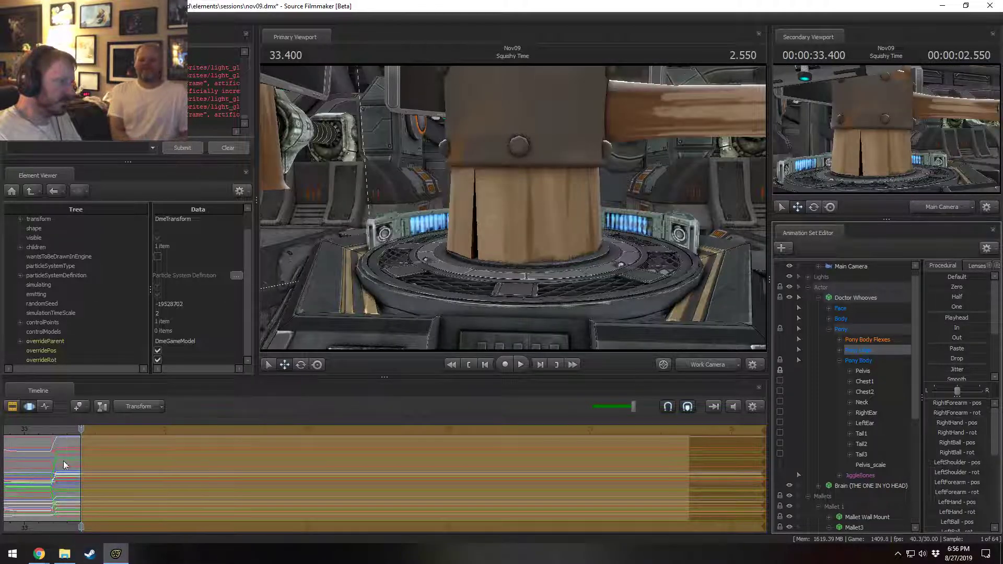
pyautogui.click(61, 434)
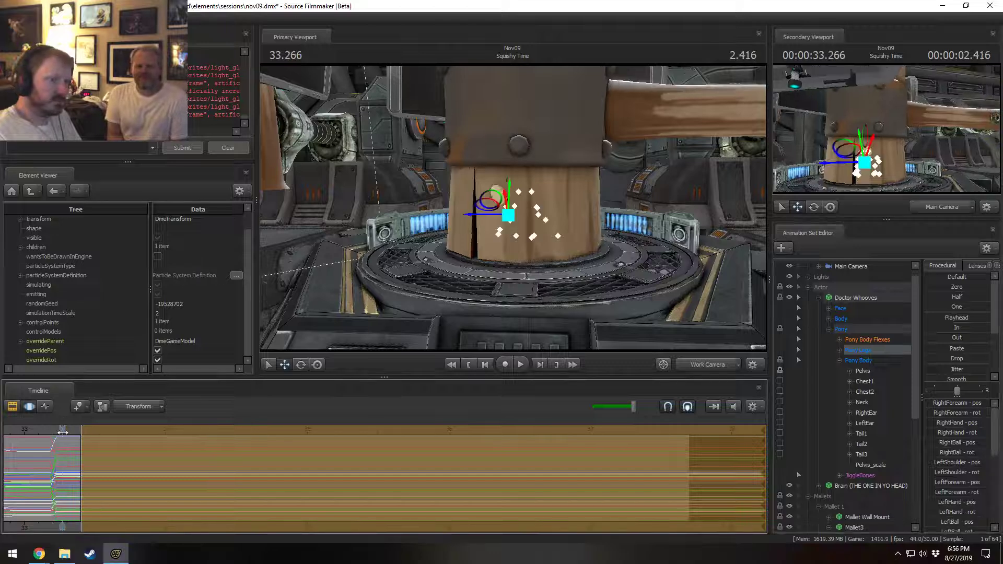
pyautogui.moveTo(62, 432); pyautogui.dragTo(346, 468)
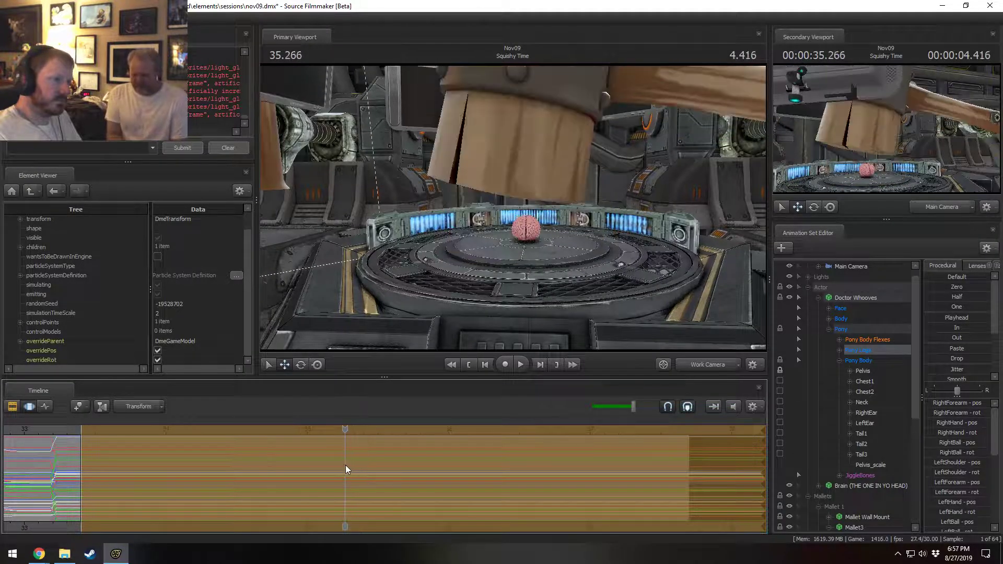
# - Move the start of the time selection to 33.333 s and reapply the In preset to the Pony Legs
pyautogui.scroll(3, 74, 470)
pyautogui.scroll(-4, 76, 472)
pyautogui.click(76, 472)
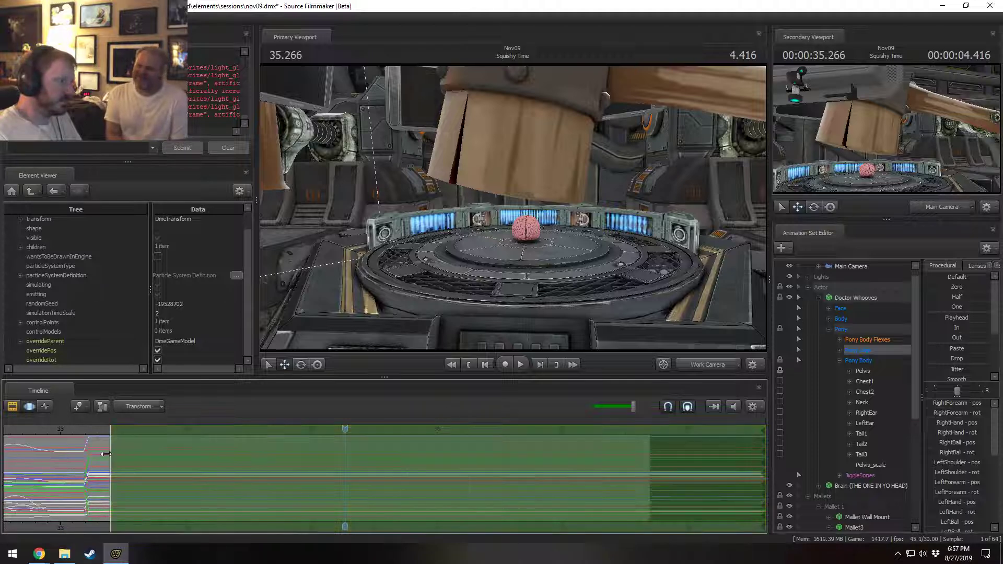
pyautogui.moveTo(109, 452); pyautogui.dragTo(101, 454)
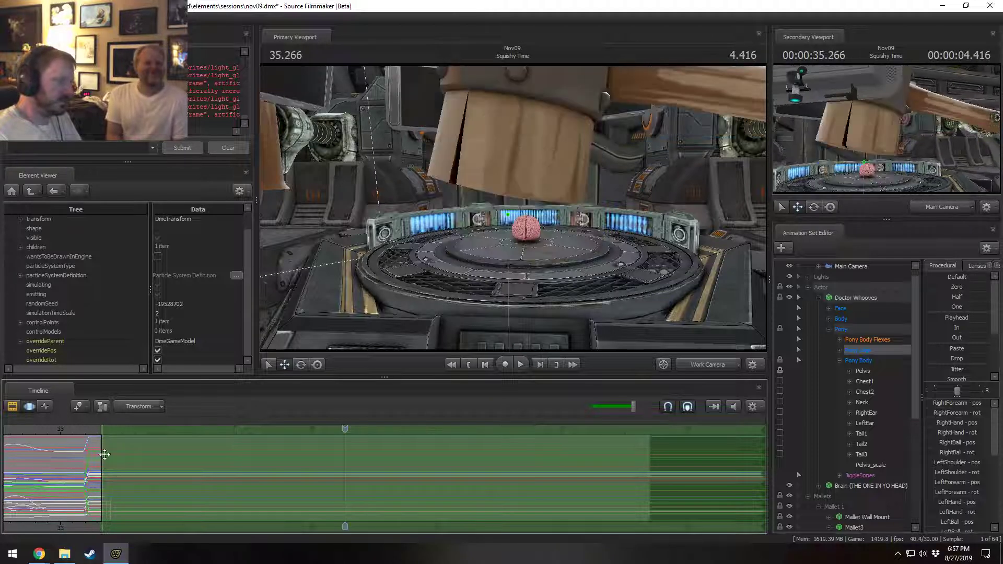
pyautogui.click(101, 431)
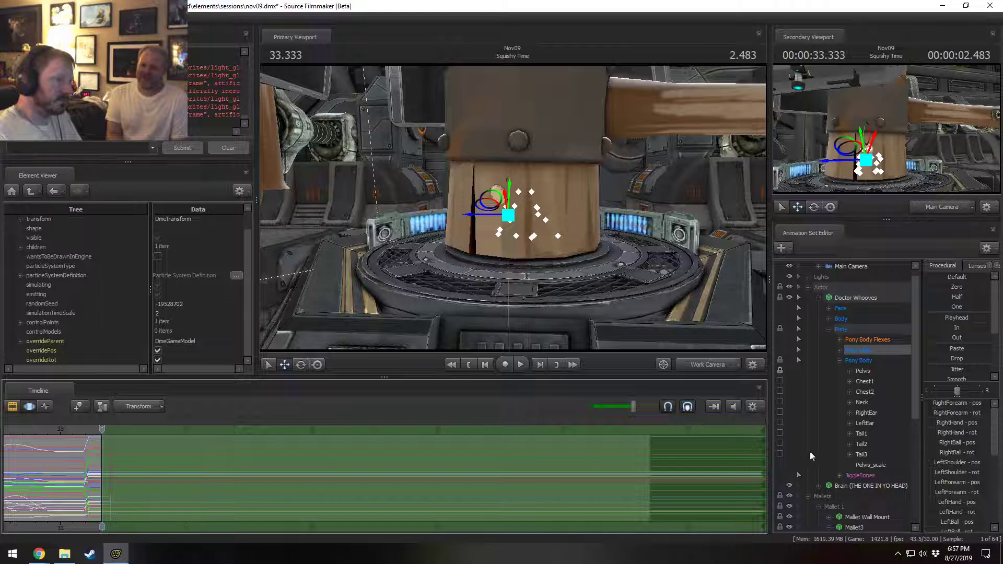
pyautogui.moveTo(933, 329); pyautogui.dragTo(979, 324)
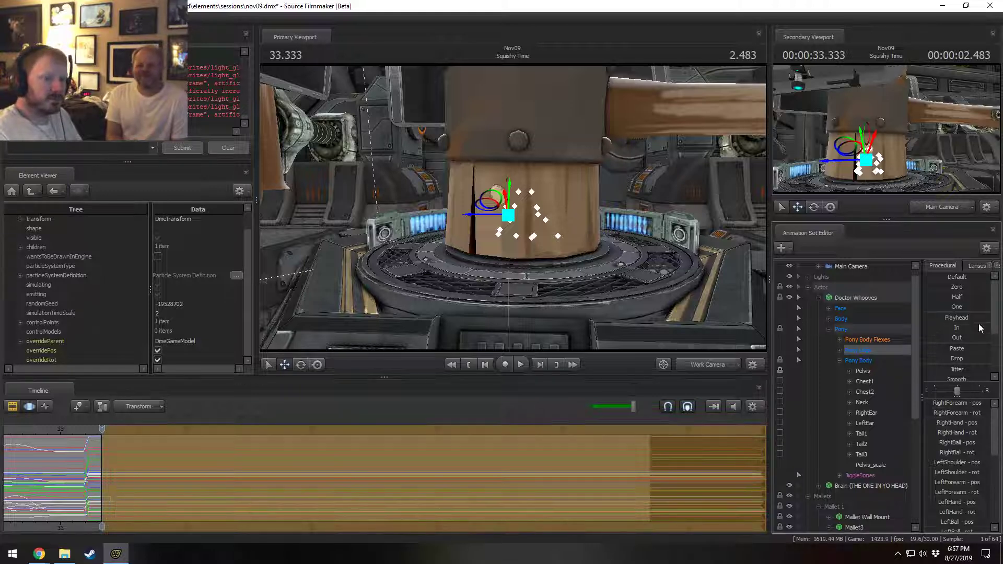
# - Check the raised mallet at 35.400 s, and hold Doctor Whooves' Pelvis from 33.400 s onward with the In preset
pyautogui.moveTo(103, 474); pyautogui.dragTo(315, 471)
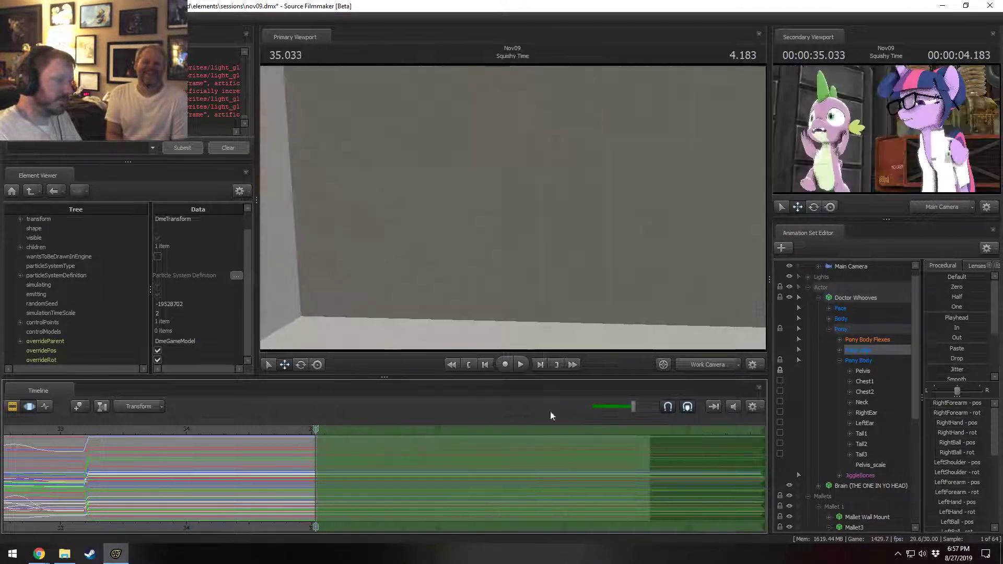
pyautogui.moveTo(264, 433); pyautogui.dragTo(362, 457)
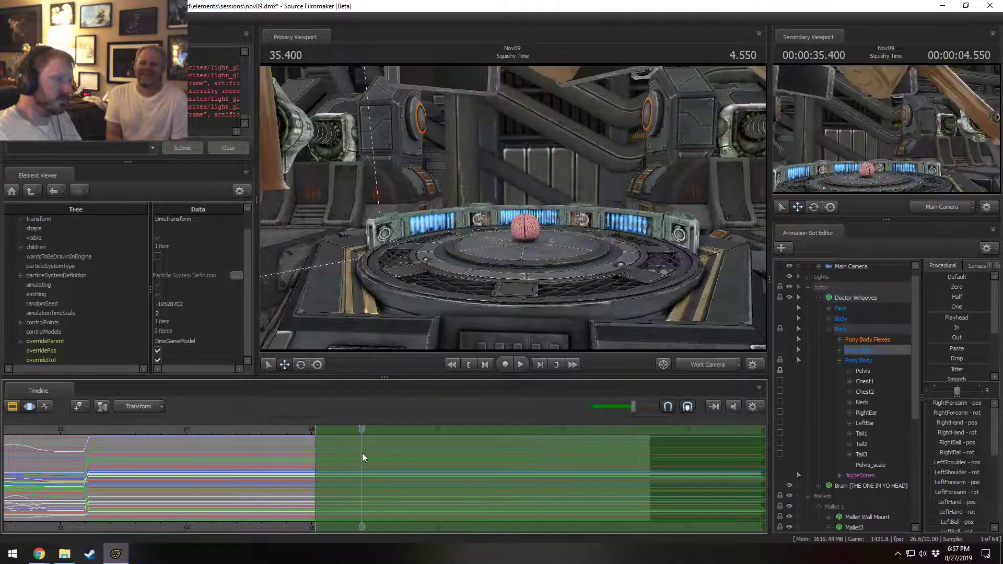
pyautogui.moveTo(513, 209); pyautogui.dragTo(558, 100)
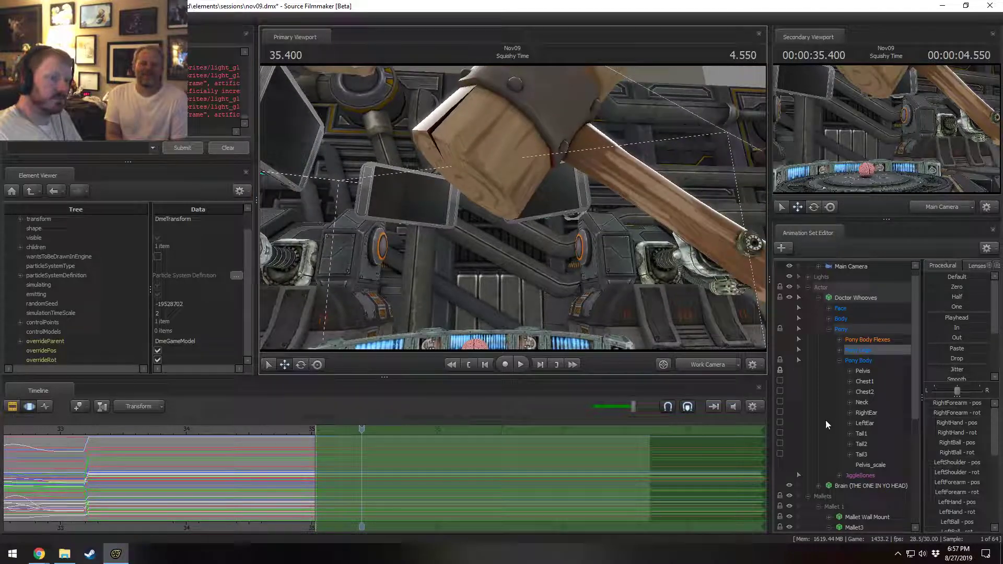
pyautogui.click(864, 373)
pyautogui.moveTo(601, 316); pyautogui.dragTo(514, 289)
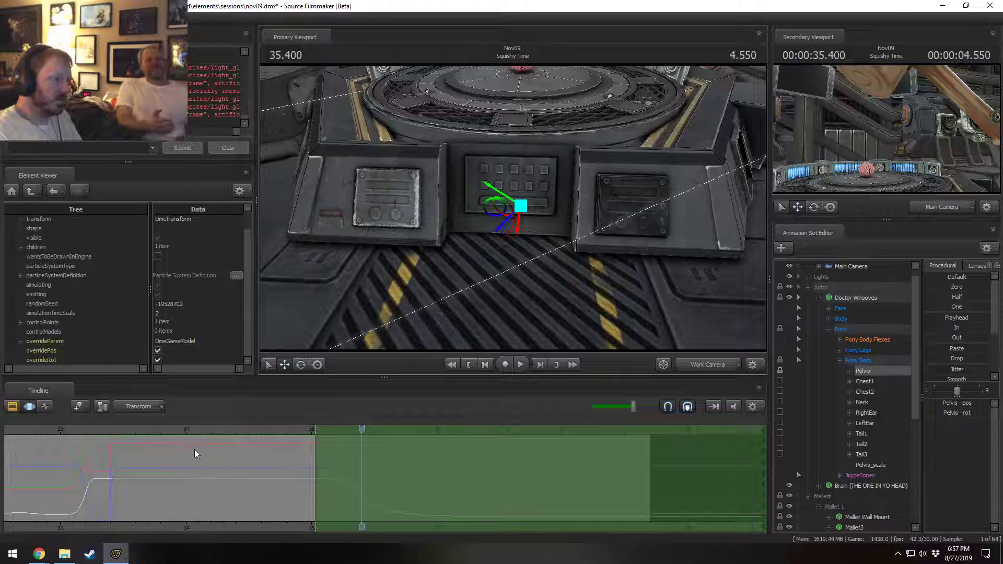
pyautogui.click(110, 438)
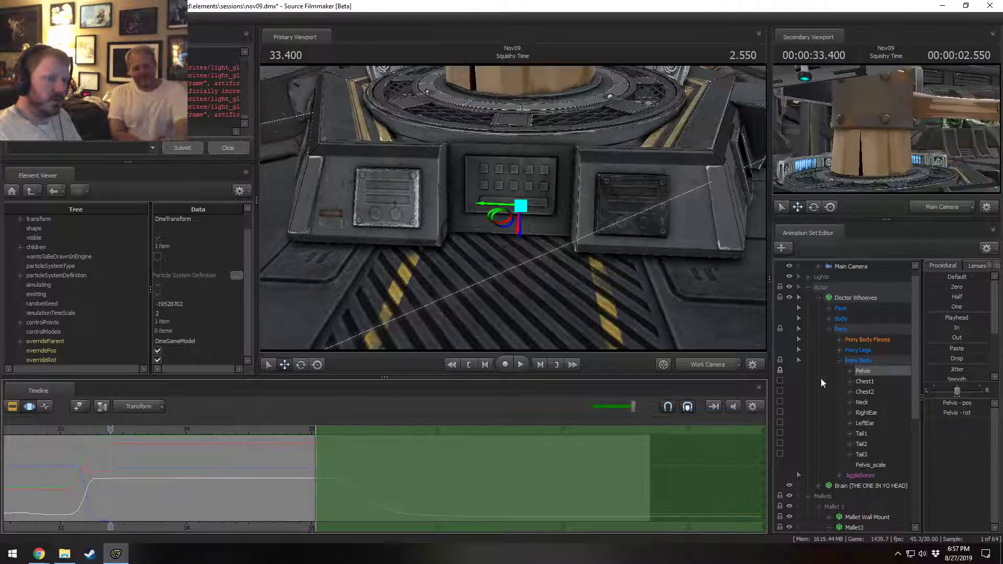
pyautogui.keyDown('shift'); pyautogui.moveTo(110, 460); pyautogui.dragTo(1002, 460); pyautogui.keyUp('shift')
pyautogui.click(935, 328)
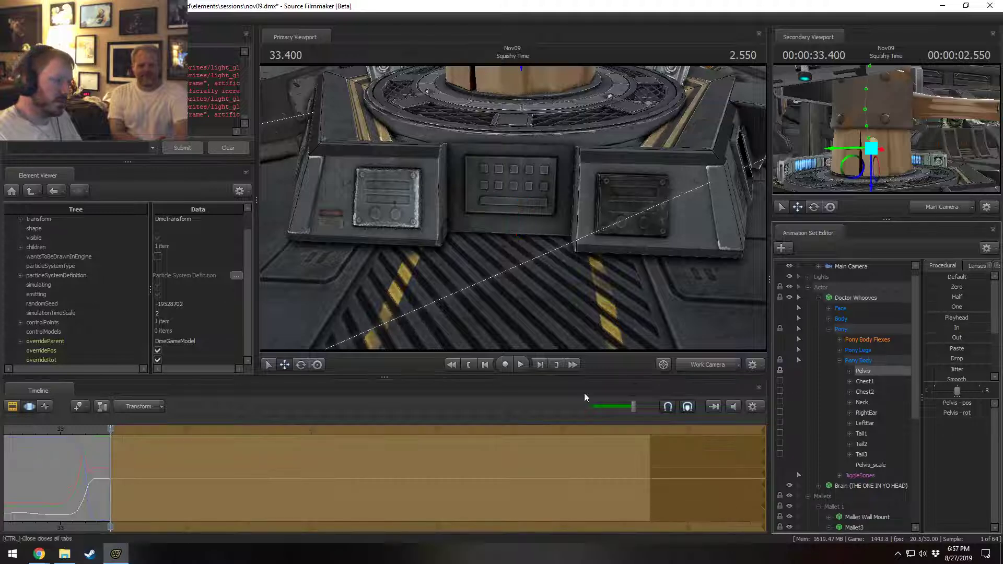
# - Play on to 35.400 s and shift Doctor Whooves' Pelvis so his hooves stick out of the mallet's striking face
pyautogui.press('space')
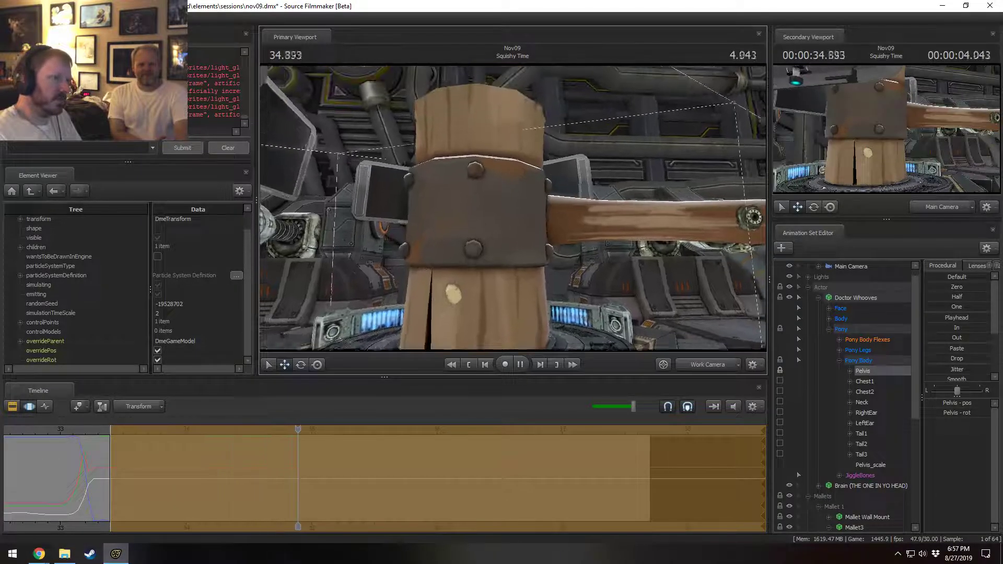
pyautogui.press('space')
pyautogui.press('w')
pyautogui.moveTo(555, 217); pyautogui.dragTo(532, 199)
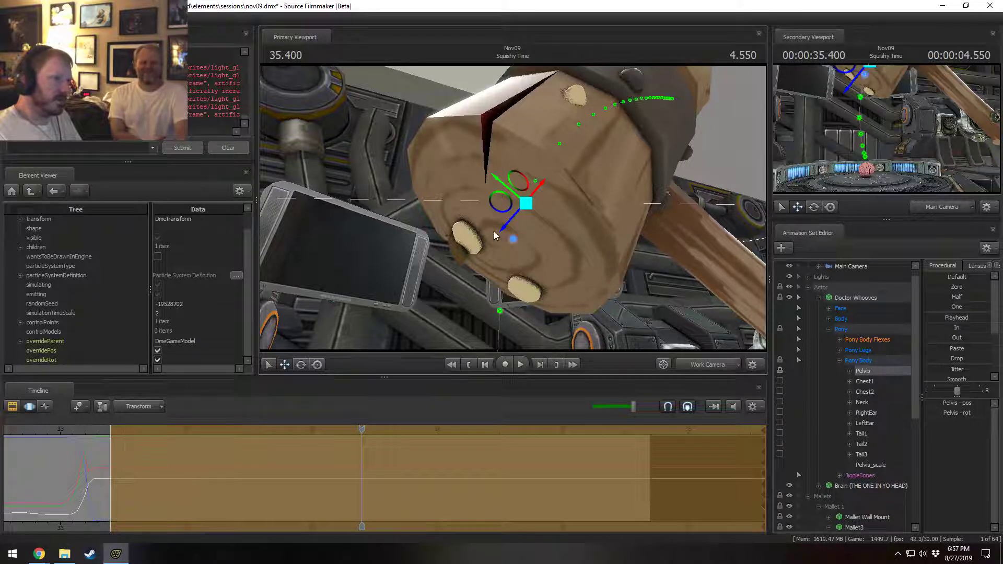
pyautogui.moveTo(503, 229)
pyautogui.mouseDown()
pyautogui.moveTo(439, 285)
pyautogui.moveTo(496, 234)
pyautogui.mouseUp()
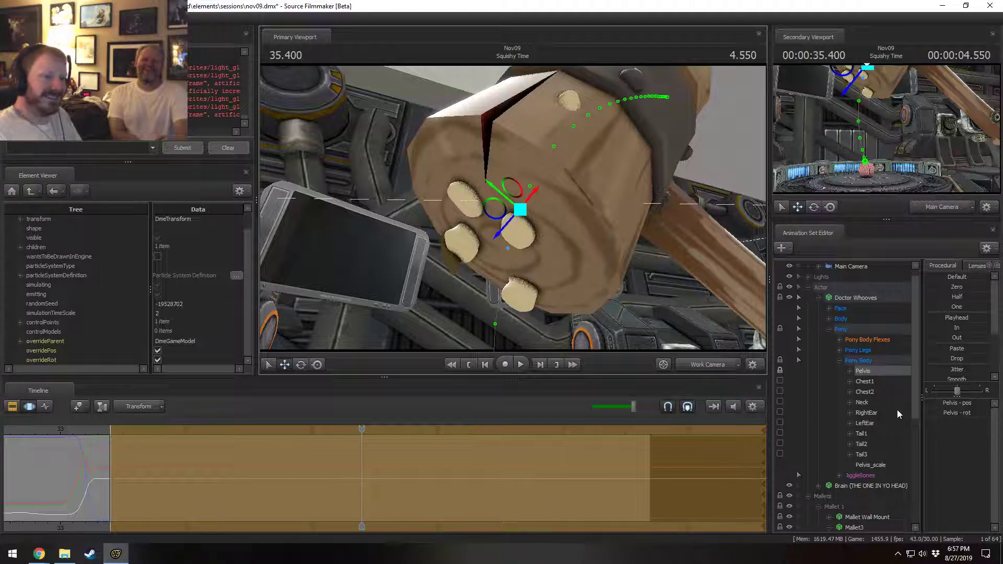
pyautogui.click(863, 372)
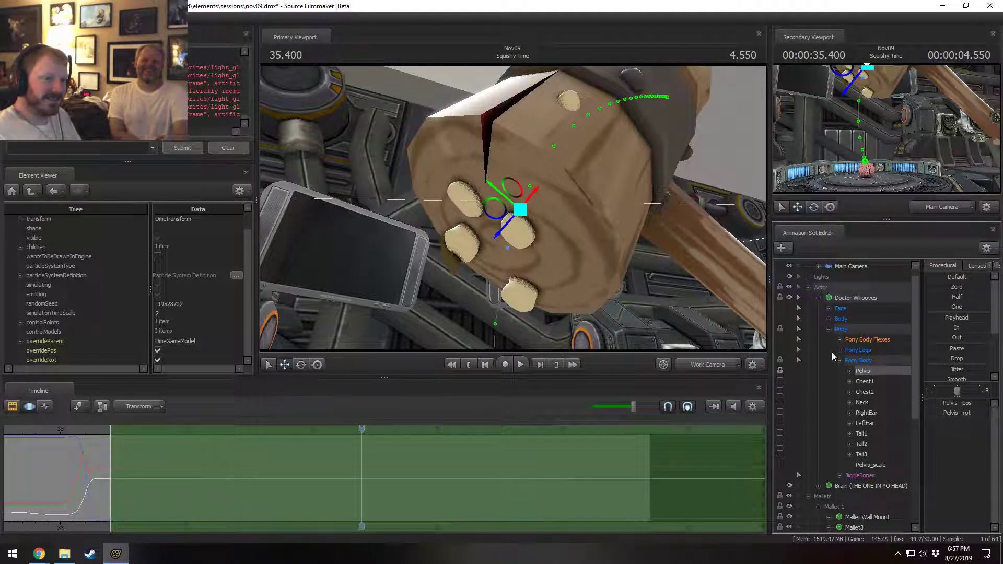
# - Pull Doctor Whooves' Pelvis out of the mallet face, and rotate and move his Head out beside it
pyautogui.moveTo(510, 221); pyautogui.dragTo(487, 247)
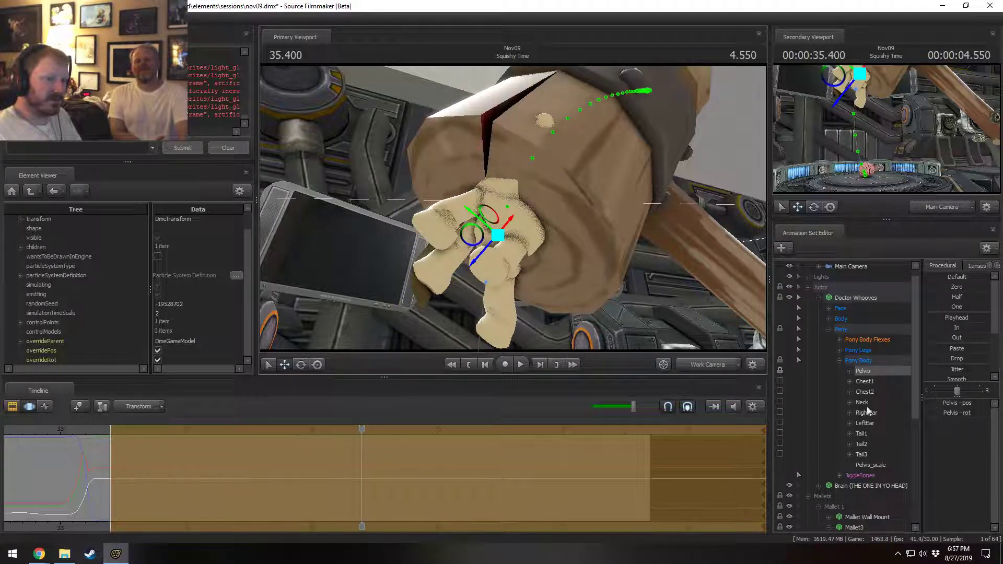
pyautogui.click(829, 319)
pyautogui.click(852, 340)
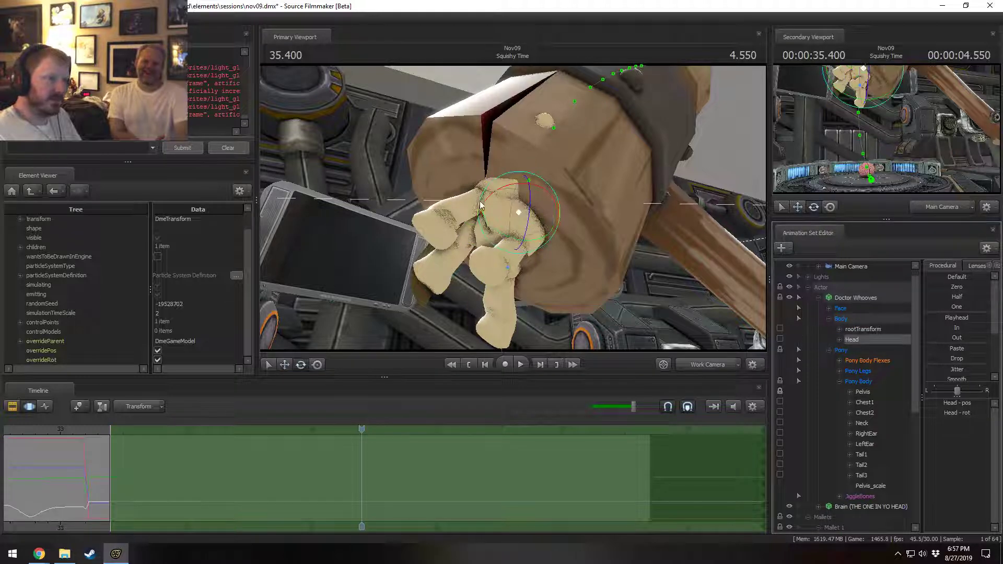
pyautogui.moveTo(515, 237); pyautogui.dragTo(517, 210)
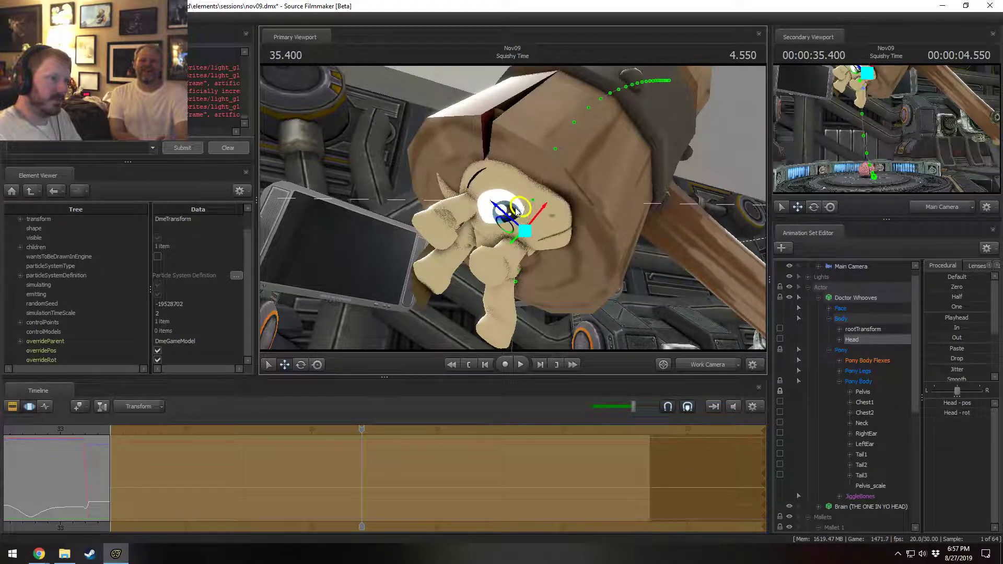
# - Pose Doctor Whooves' face by redirecting the gaze with eyes_updown, adjusting the eyebrows and Lid_raise, and applying Mouth_frown2
pyautogui.click(855, 309)
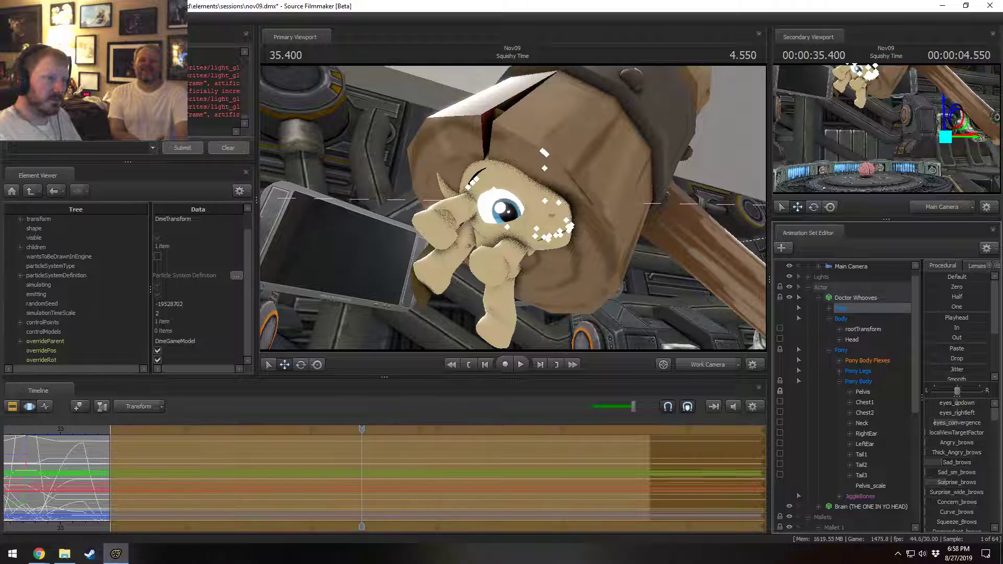
pyautogui.moveTo(957, 403); pyautogui.dragTo(952, 403)
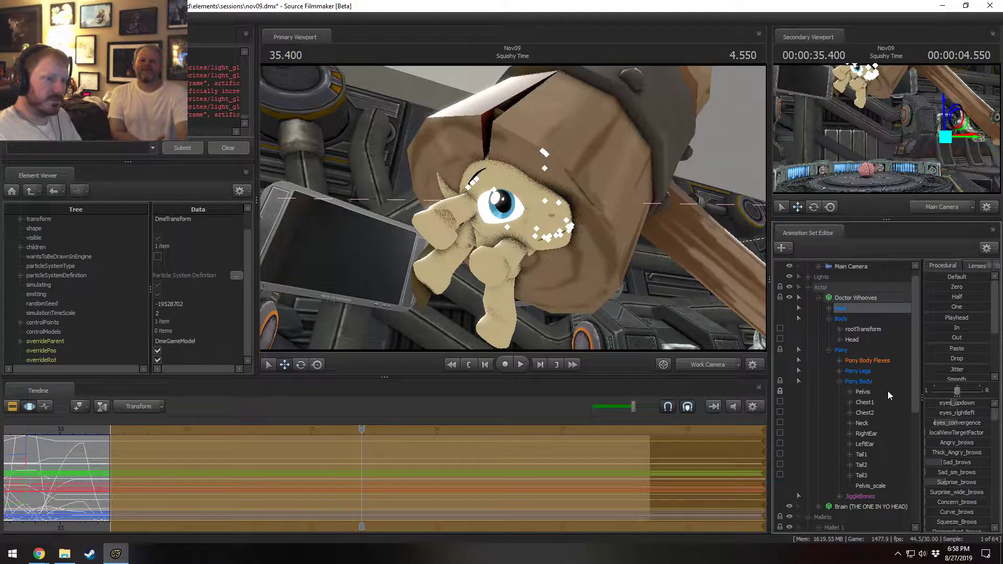
pyautogui.click(833, 309)
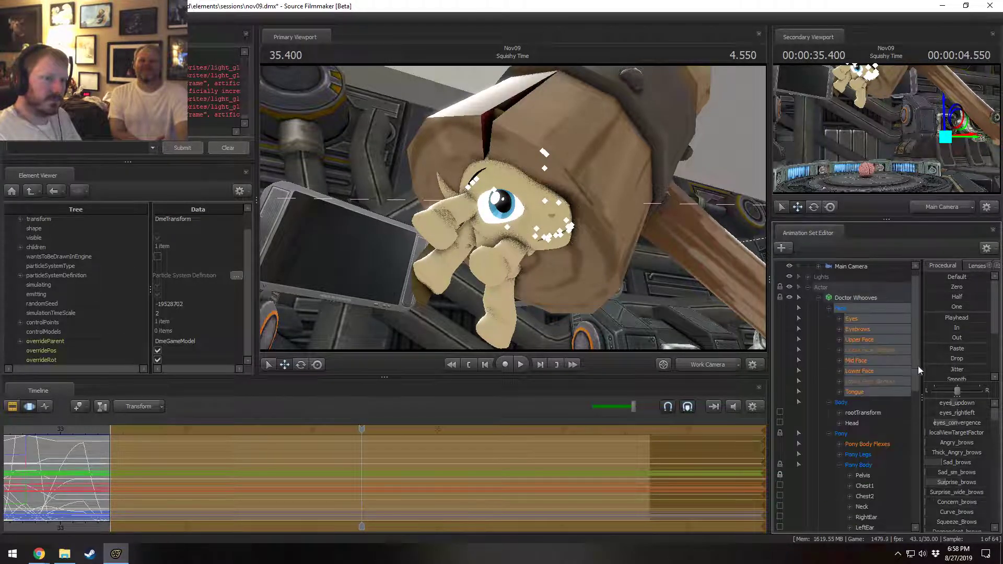
pyautogui.click(869, 328)
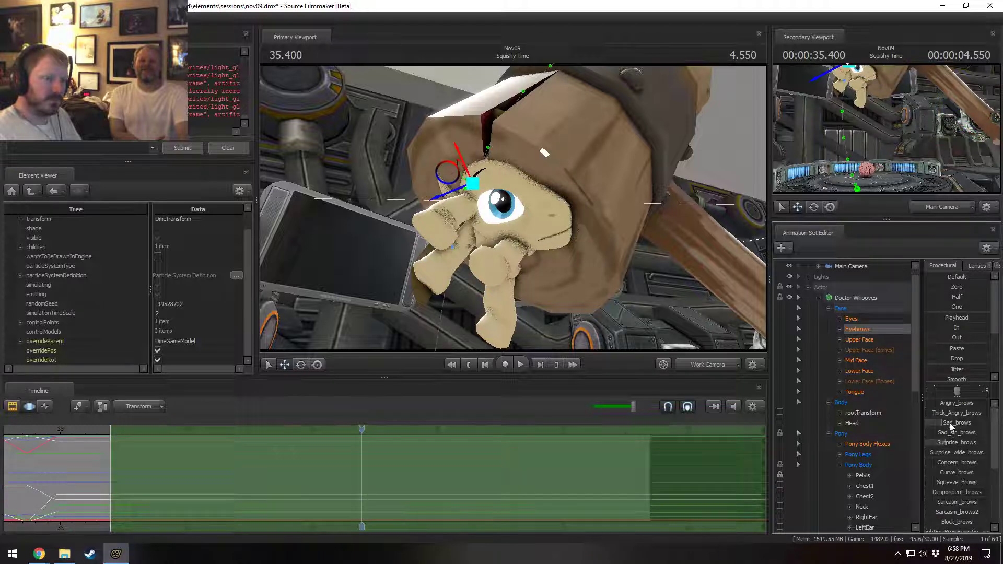
pyautogui.click(857, 340)
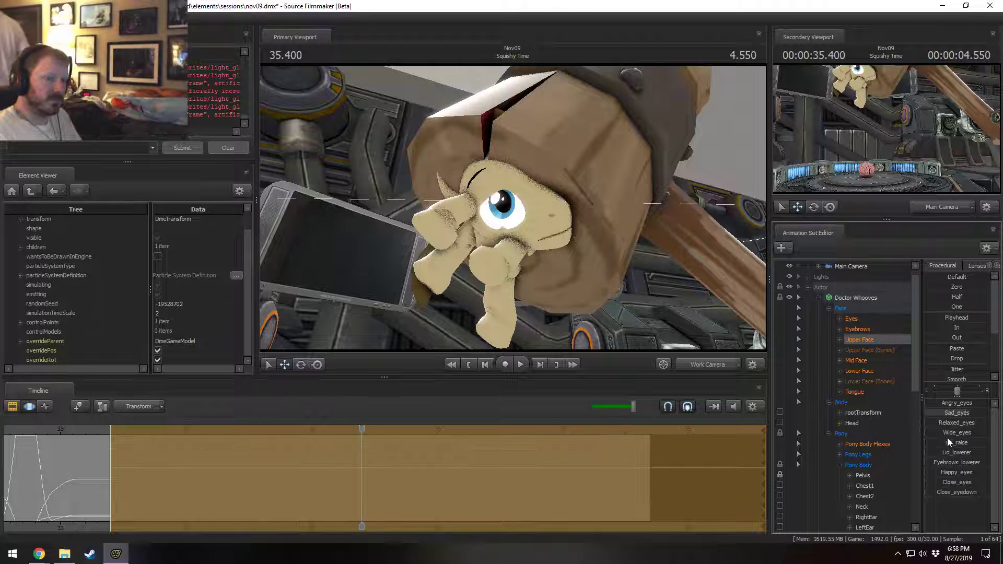
pyautogui.moveTo(960, 445); pyautogui.dragTo(976, 443)
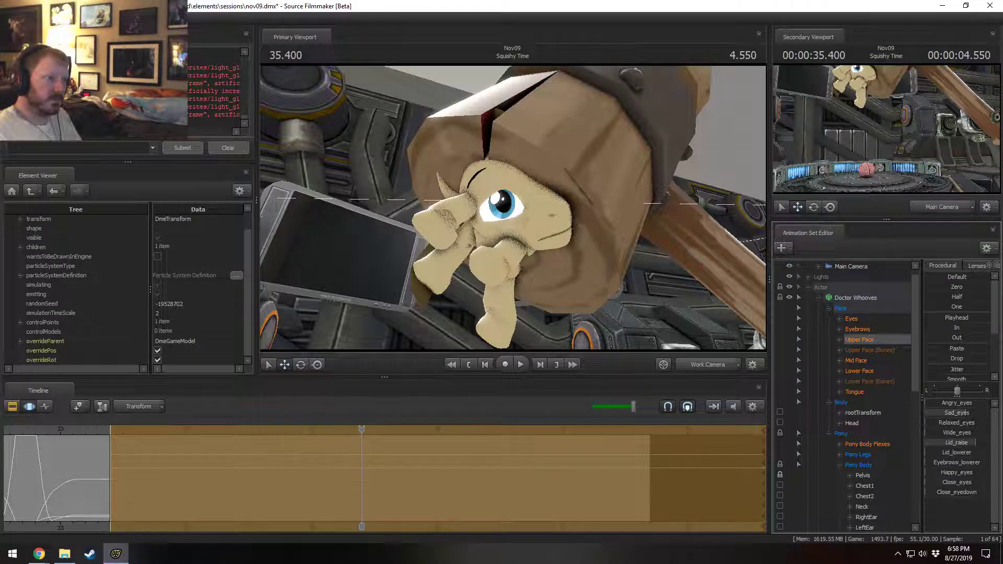
pyautogui.click(861, 370)
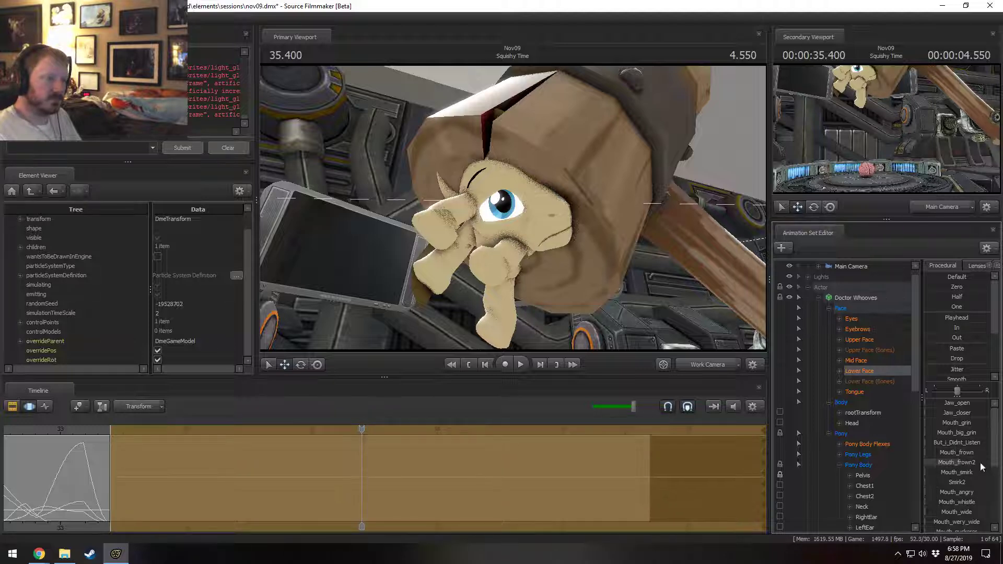
# - Move the Pony Legs group so the hooves sink partly into the wooden mallet face around the head
pyautogui.moveTo(659, 347); pyautogui.dragTo(661, 375)
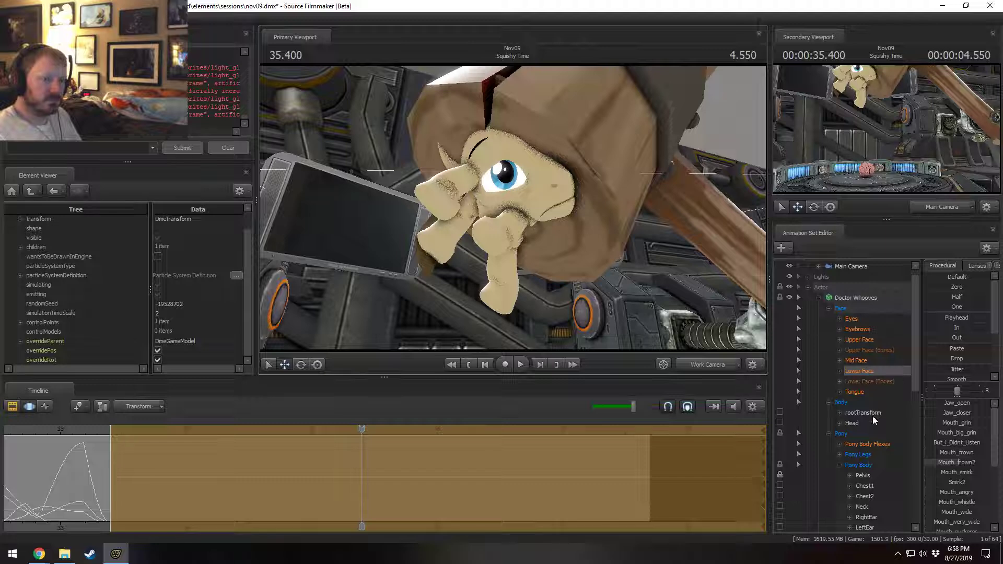
pyautogui.click(839, 455)
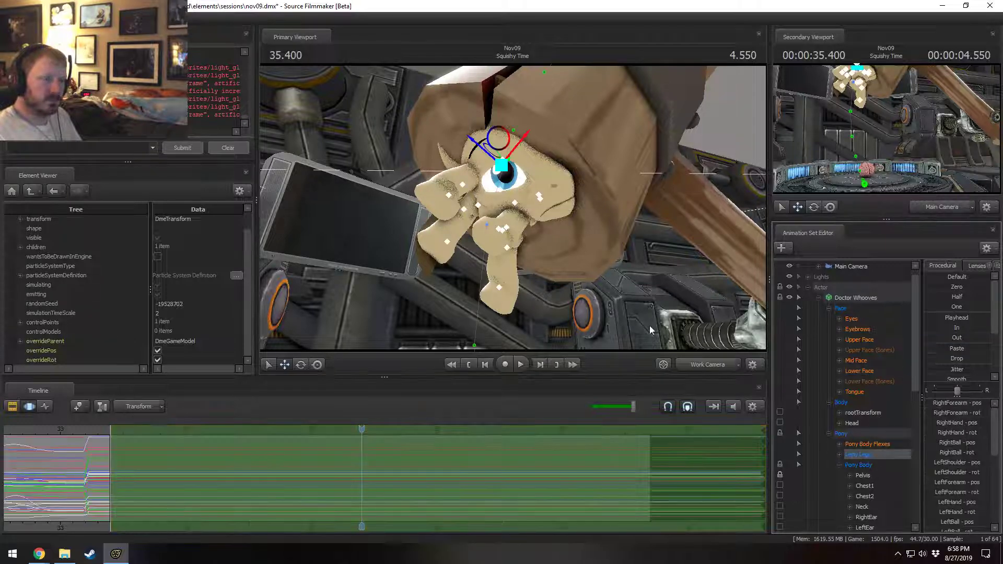
pyautogui.moveTo(514, 145); pyautogui.dragTo(512, 227)
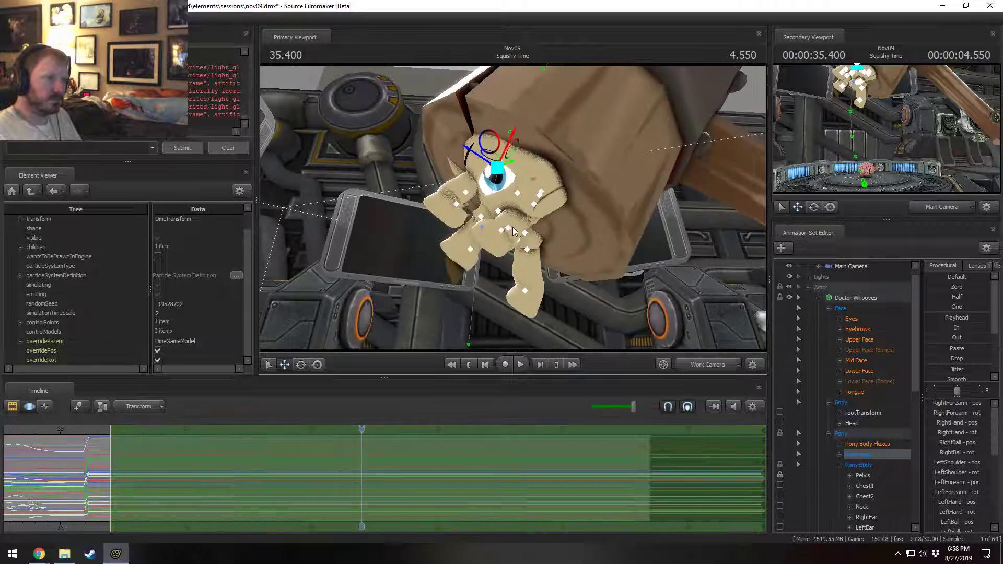
pyautogui.moveTo(517, 145); pyautogui.dragTo(509, 268)
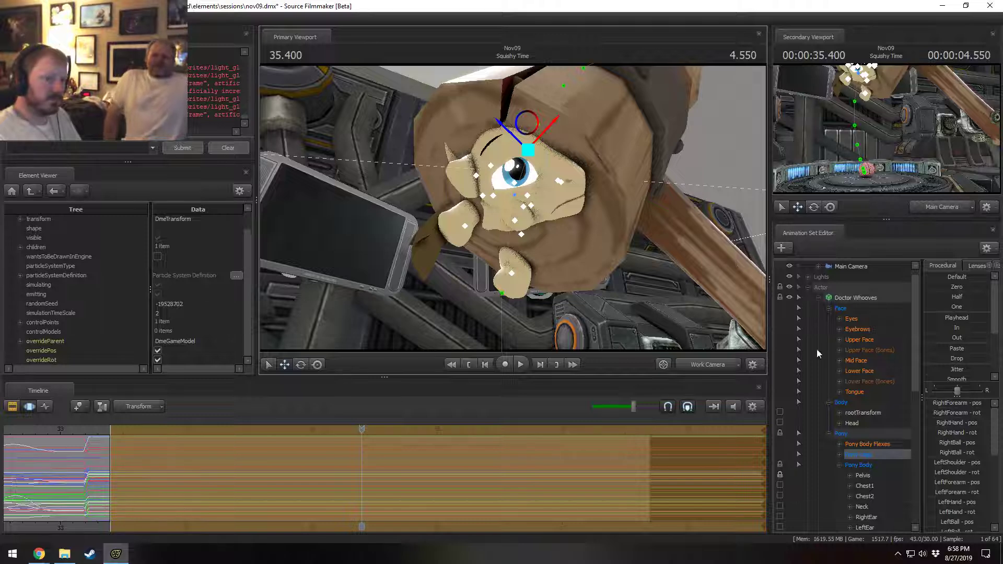
# - Rotate and move Doctor Whooves' Tail1 bone so the tail hangs down from the mallet face
pyautogui.click(460, 209)
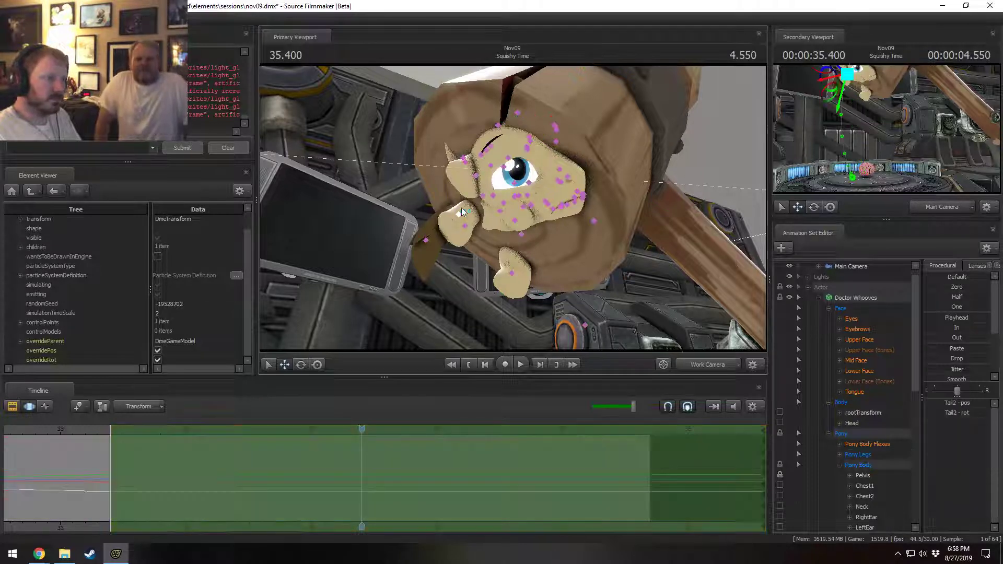
pyautogui.click(496, 220)
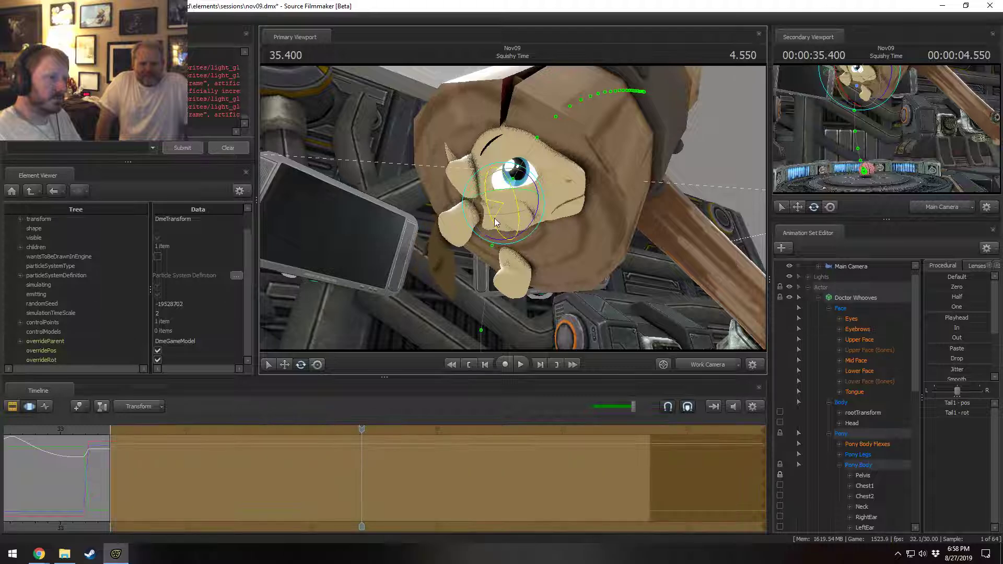
pyautogui.moveTo(538, 207); pyautogui.dragTo(485, 187)
pyautogui.press('w')
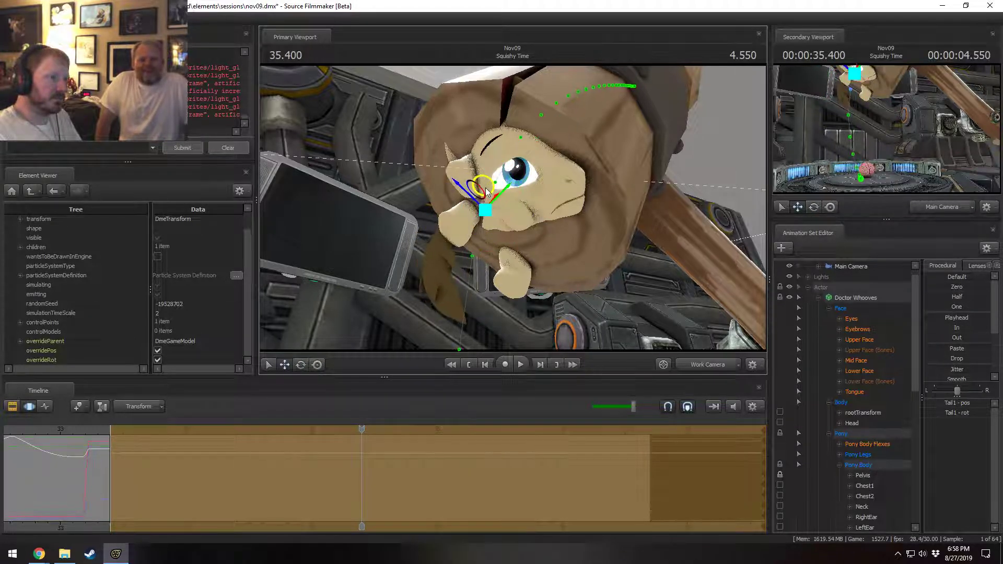
# - Play back the mallet strike and lift through the Main Camera from about 33 seconds to check the stuck pony pose
pyautogui.click(700, 365)
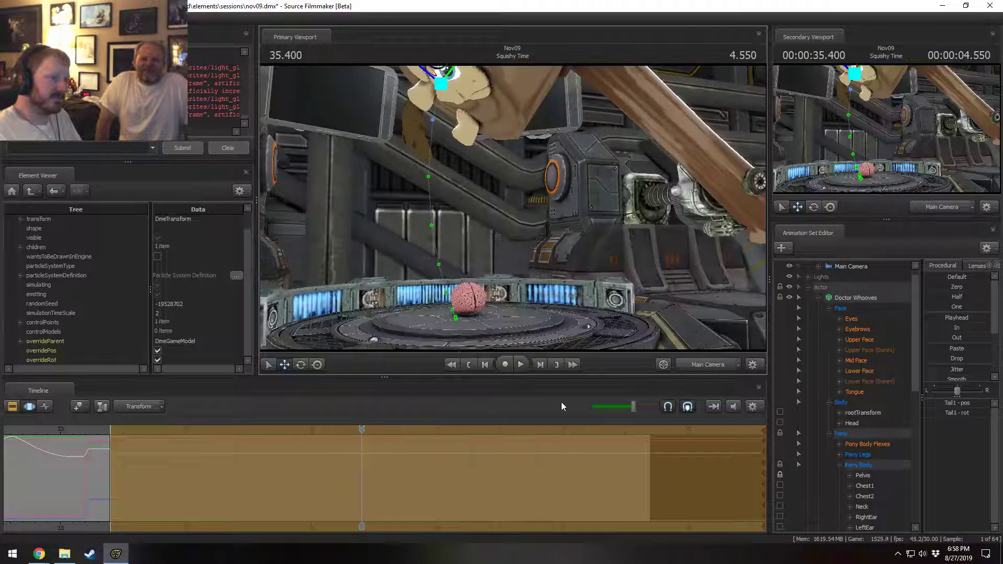
pyautogui.press('space')
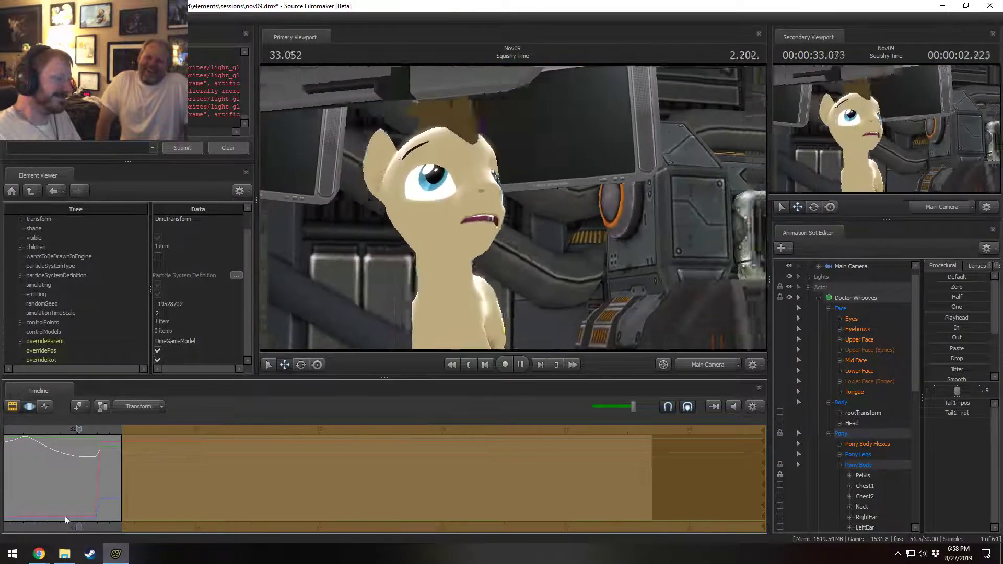
pyautogui.moveTo(46, 531); pyautogui.dragTo(121, 530, button='middle')
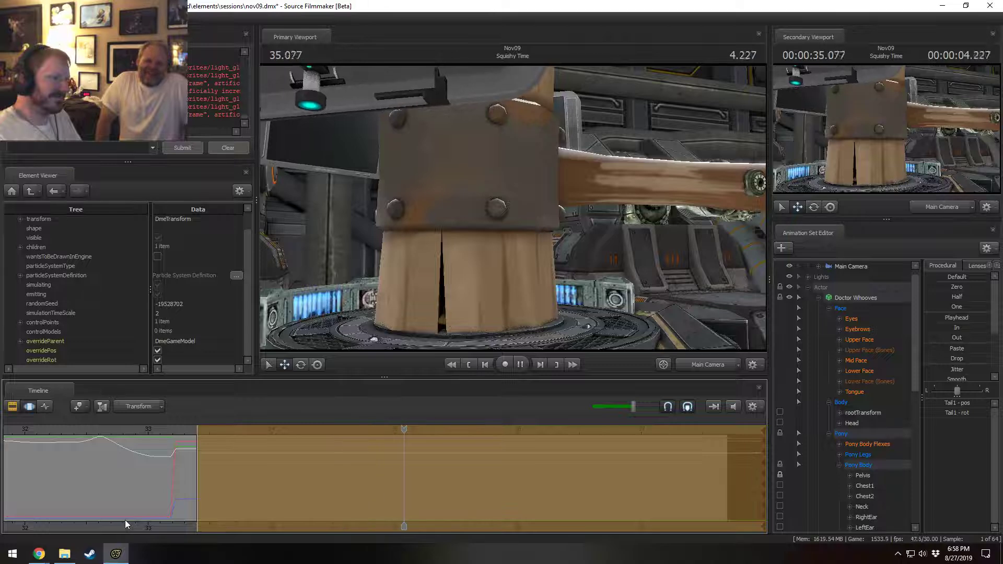
pyautogui.press('space')
pyautogui.moveTo(173, 434); pyautogui.dragTo(287, 444)
pyautogui.press('space')
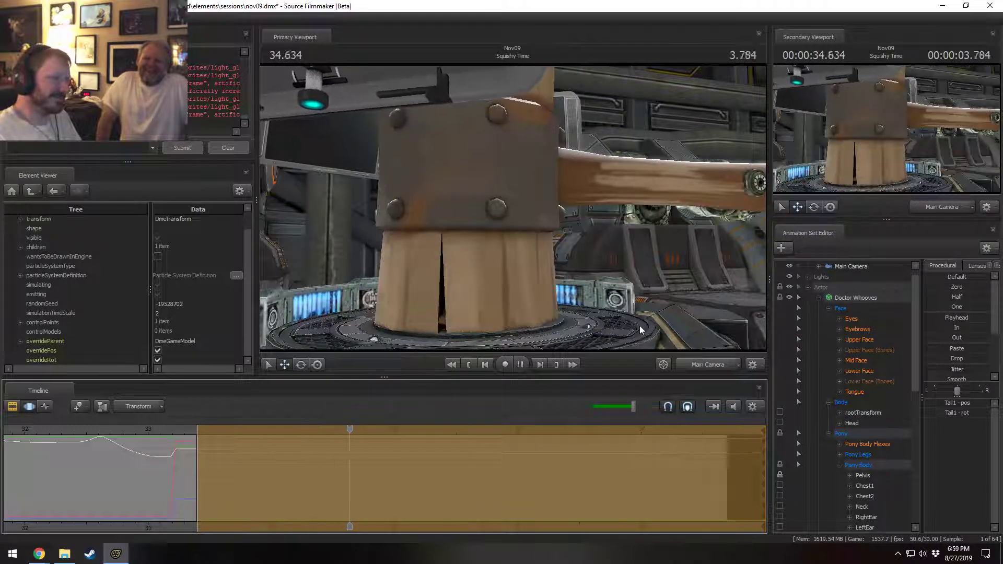
pyautogui.press('space')
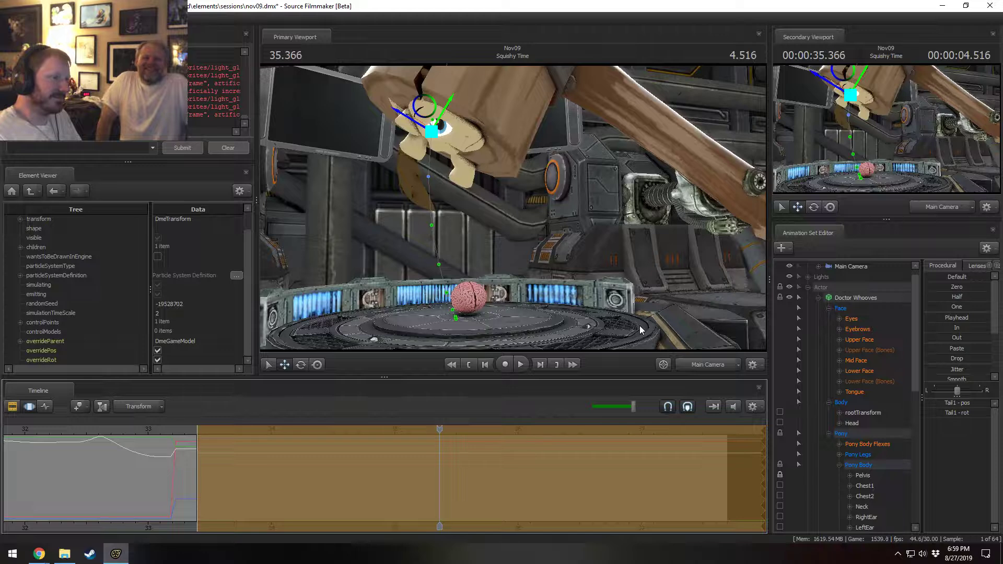
# - Preview the lifted mallet frame in the Clip Editor and undo the Doctor Whooves pose edits in the Motion Editor
pyautogui.press('F2')
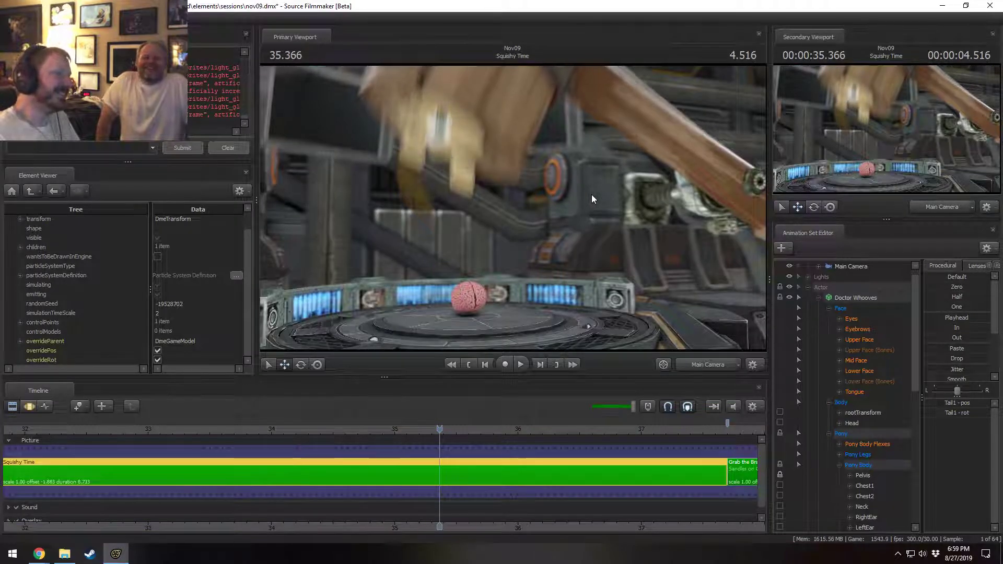
pyautogui.press('F3')
pyautogui.press('Left')
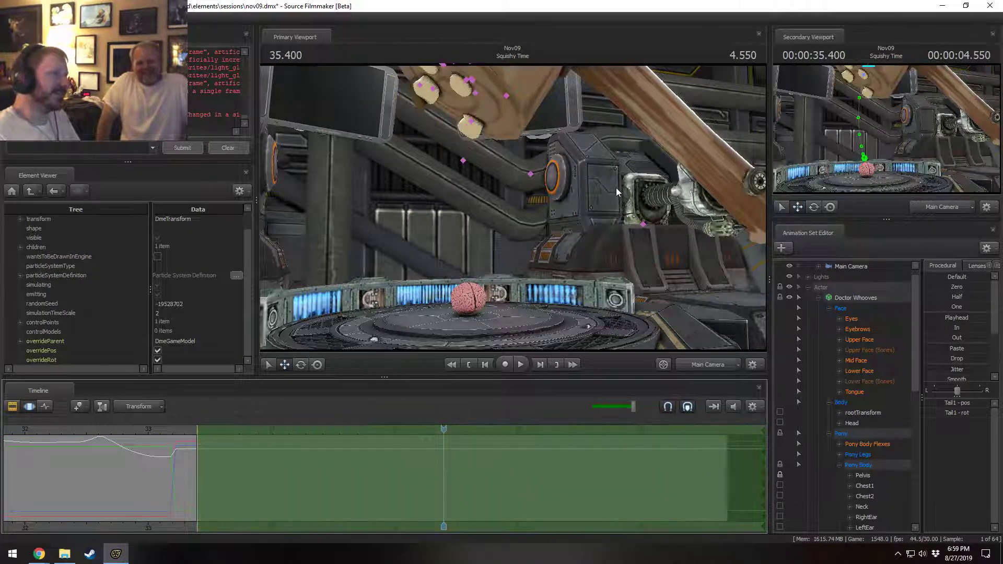
pyautogui.press('Left')
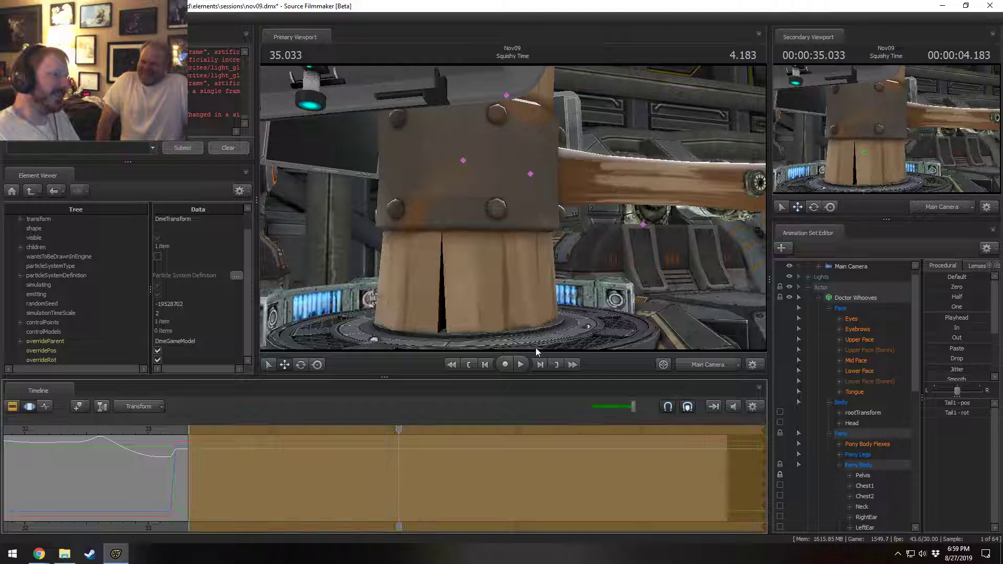
pyautogui.click(428, 442)
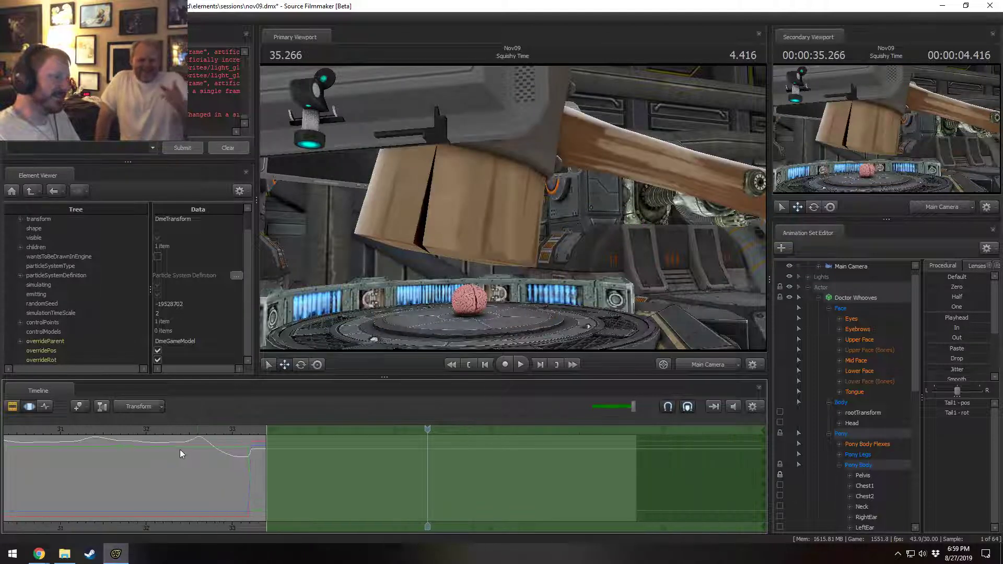
# - Scrub the Squishy Time shot around 33.4 to 33.6 seconds to examine Doctor Whooves' position in front of the mallet
pyautogui.click(198, 446)
pyautogui.moveTo(234, 442); pyautogui.dragTo(280, 427)
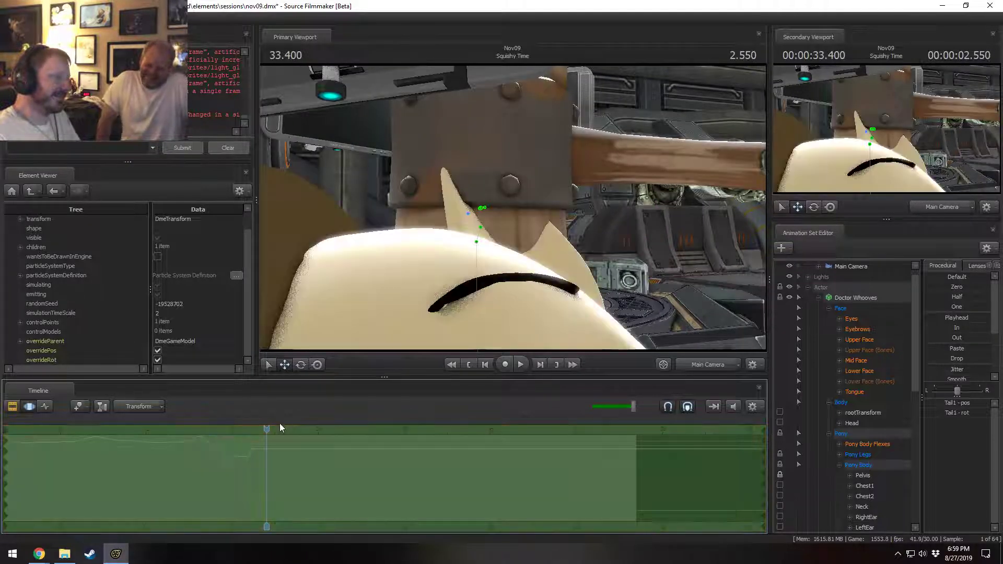
pyautogui.click(278, 425)
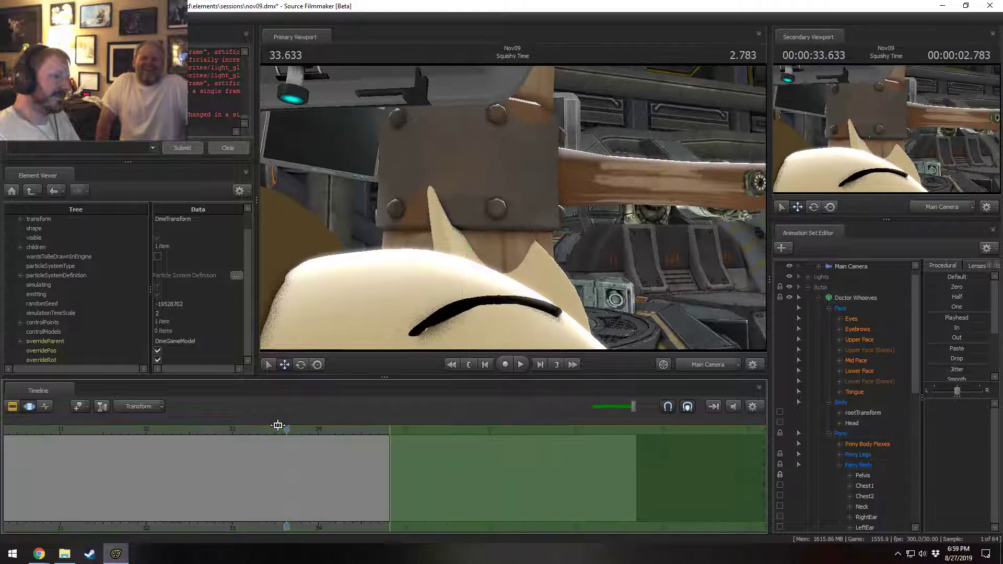
pyautogui.click(277, 425)
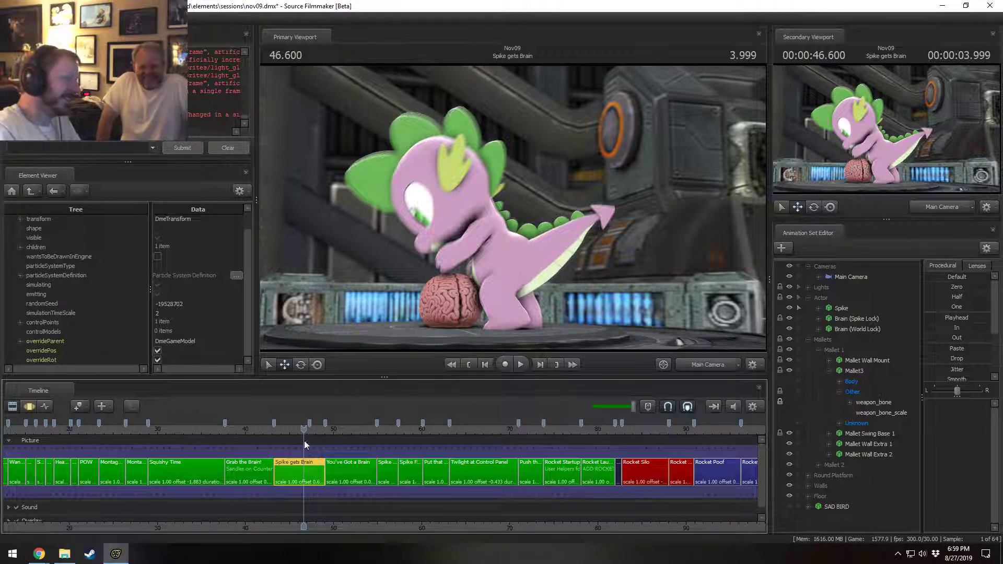
# - Scrub back from the Spike gets Brain shot to Squishy Time and play the mallet strike from about 32 seconds
pyautogui.moveTo(305, 445); pyautogui.dragTo(284, 444)
pyautogui.scroll(-3, 209, 444)
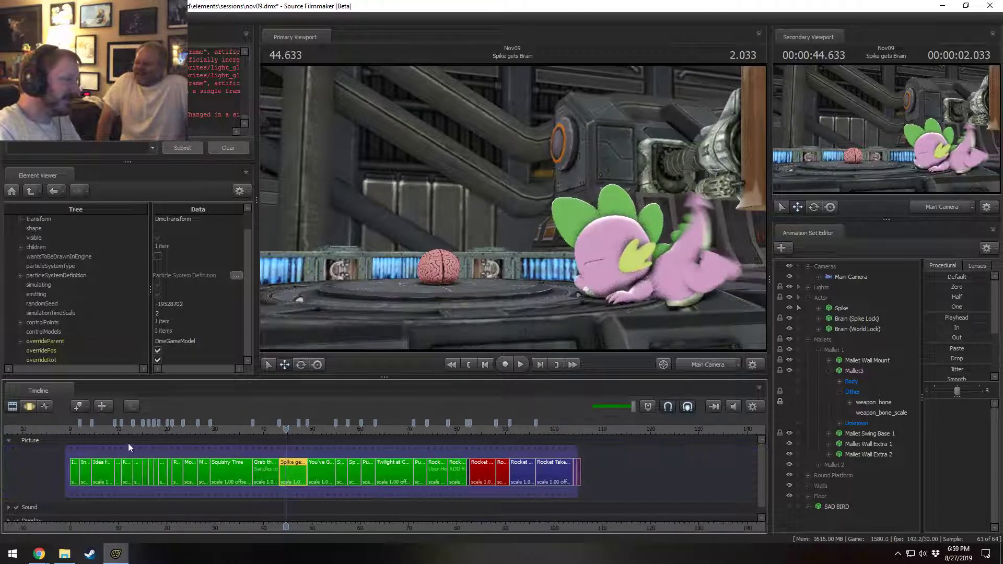
pyautogui.moveTo(139, 431); pyautogui.dragTo(242, 438)
pyautogui.press('F3')
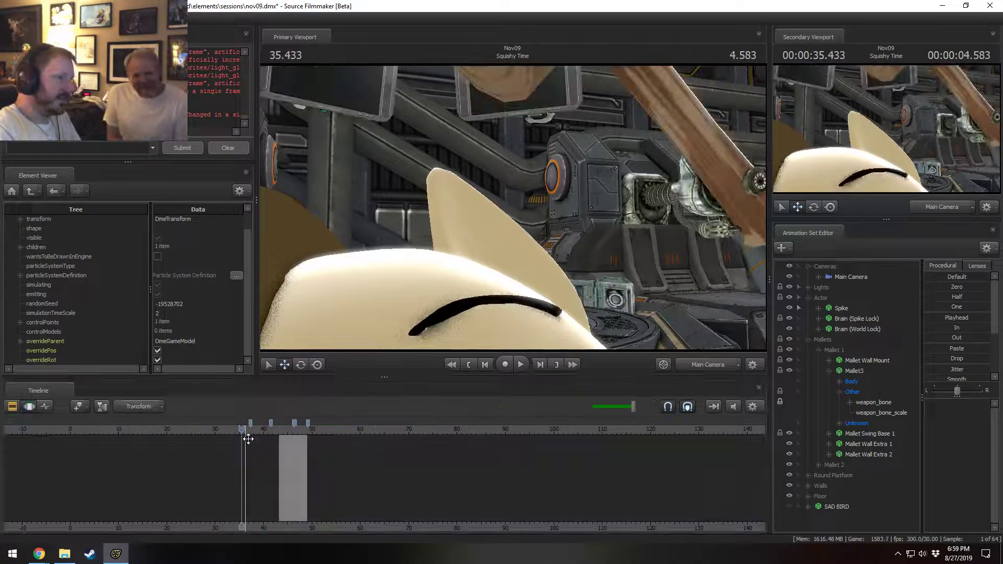
pyautogui.moveTo(243, 431); pyautogui.dragTo(225, 433)
pyautogui.press('space')
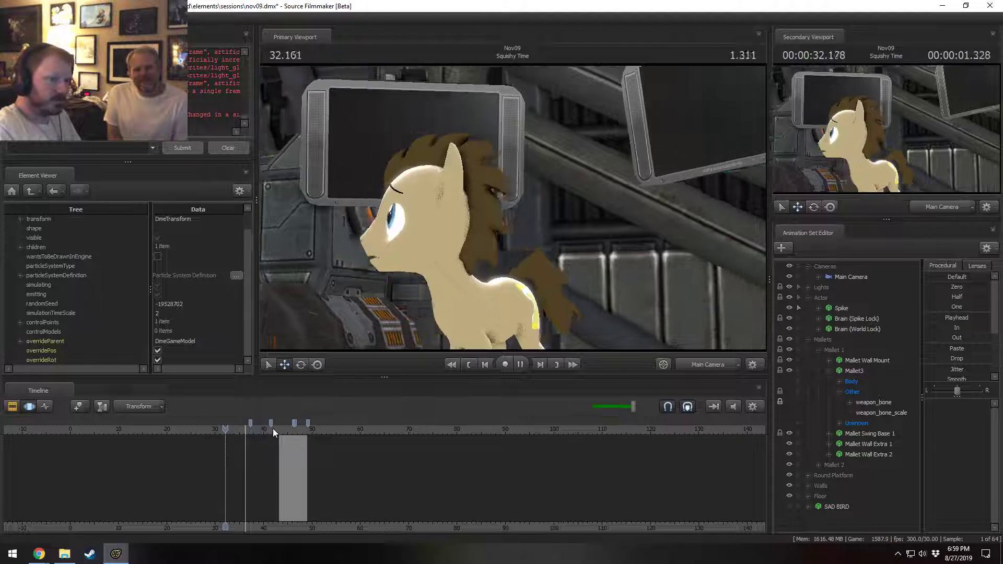
# - Collapse the Mallets and Actor groups in the animation set list, and view the mallet from above through the Work Camera
pyautogui.click(808, 339)
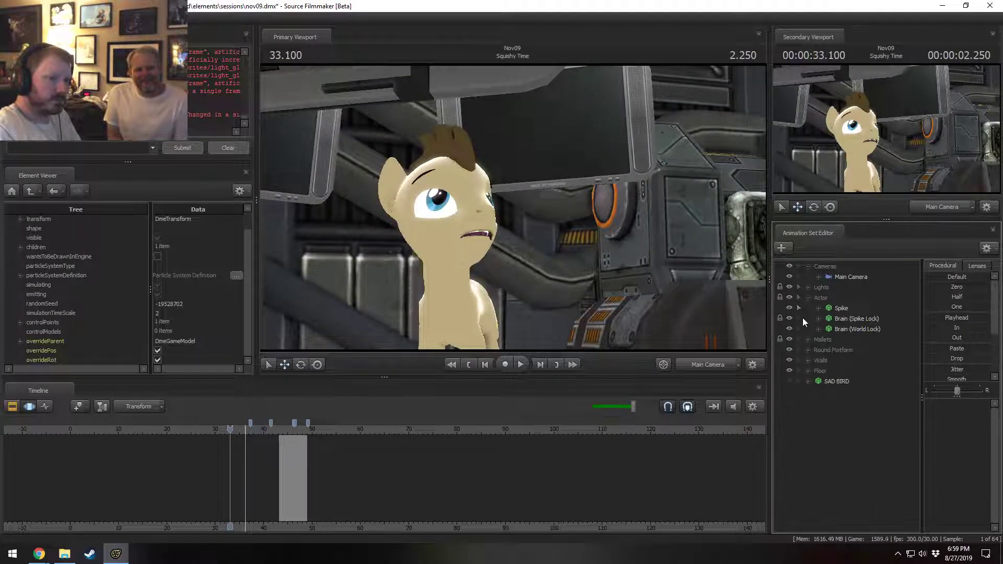
pyautogui.click(807, 297)
pyautogui.click(780, 308)
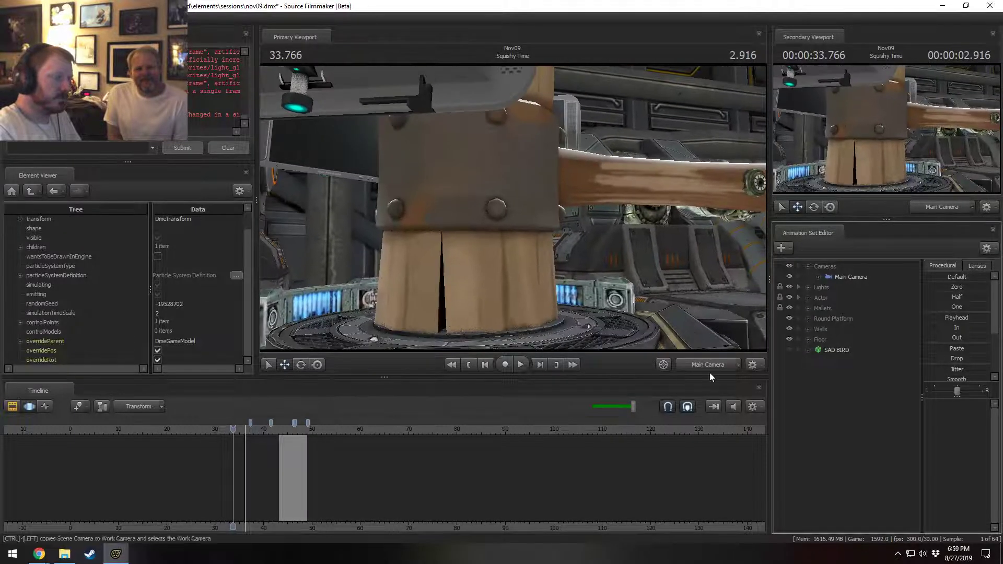
pyautogui.click(691, 365)
pyautogui.moveTo(499, 163); pyautogui.dragTo(513, 208)
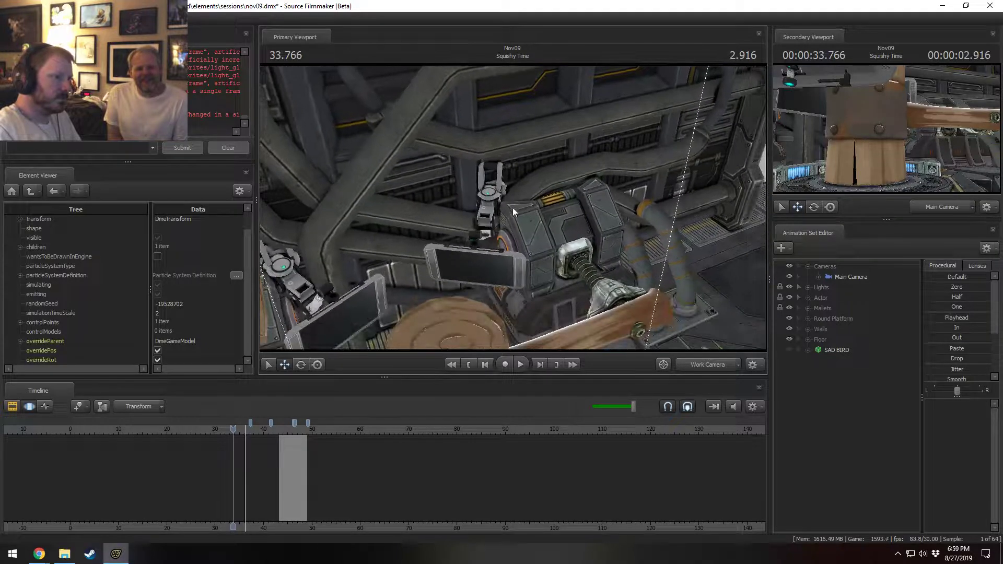
# - Play the Squishy Time shot from about 29 to 33 seconds through the Work Camera, watching the platform and mallets from above
pyautogui.moveTo(215, 426)
pyautogui.mouseDown()
pyautogui.moveTo(218, 440)
pyautogui.moveTo(190, 431)
pyautogui.moveTo(212, 431)
pyautogui.mouseUp()
pyautogui.press('space')
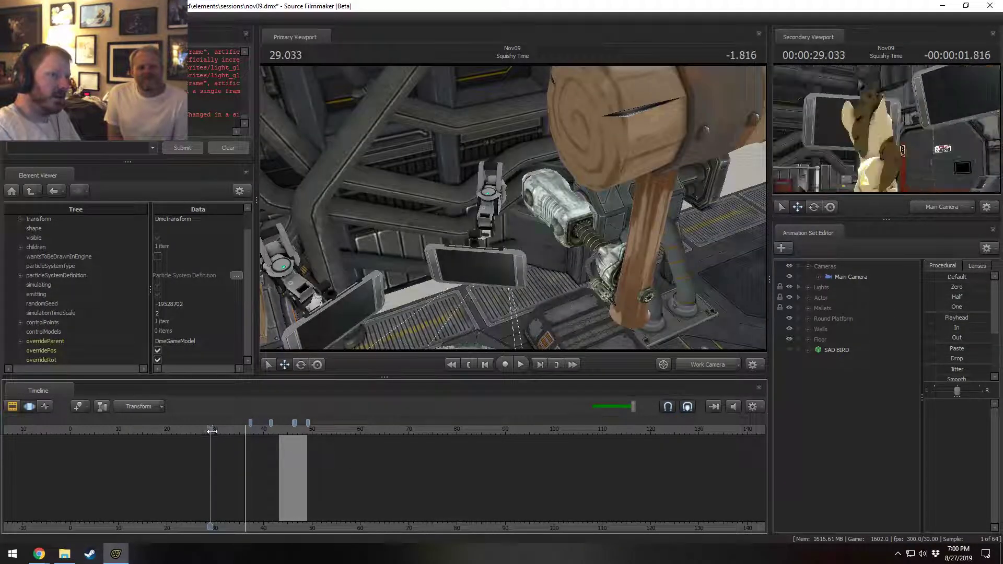
pyautogui.moveTo(508, 222); pyautogui.dragTo(558, 251)
pyautogui.press('space')
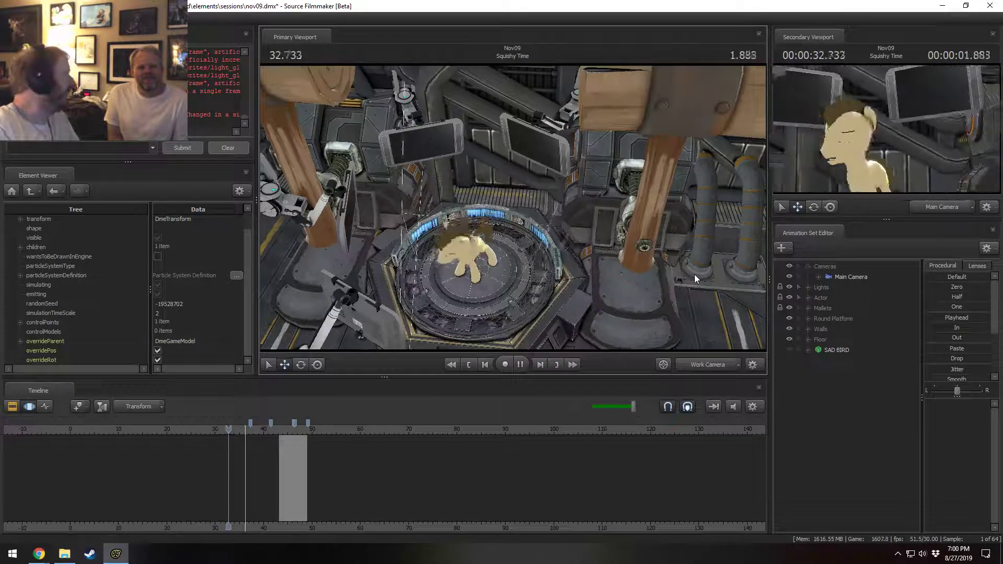
pyautogui.press('space')
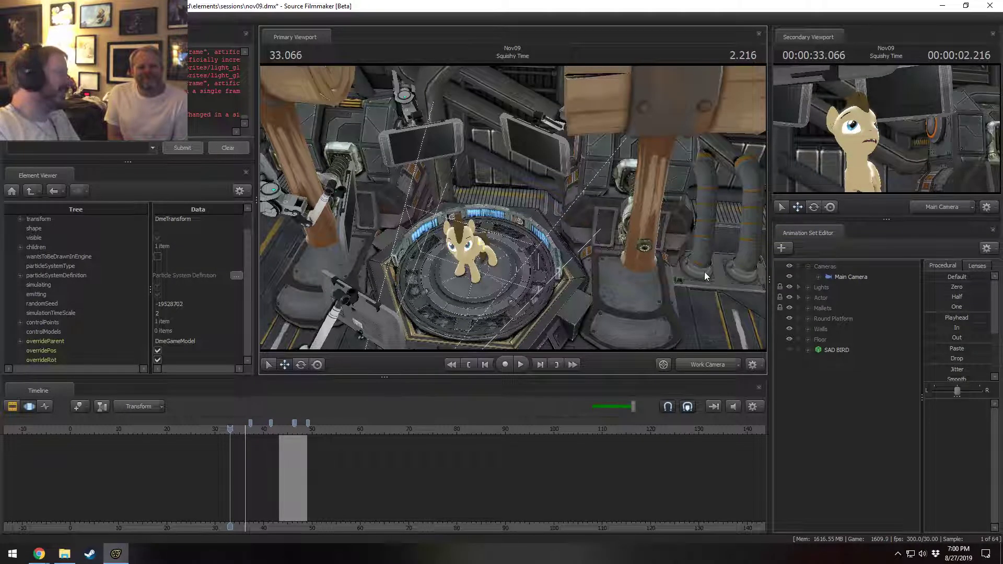
# - Select the Squishy Time shot's animation groups from Mallets through Monitor 4
pyautogui.click(830, 306)
pyautogui.keyDown('shift'); pyautogui.click(828, 340); pyautogui.keyUp('shift')
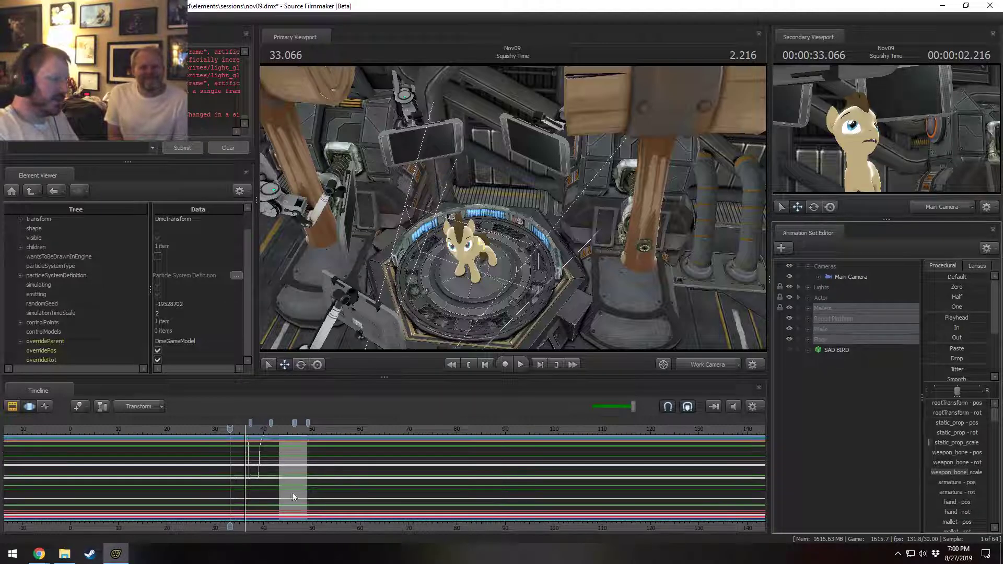
pyautogui.press('F3')
pyautogui.click(256, 473)
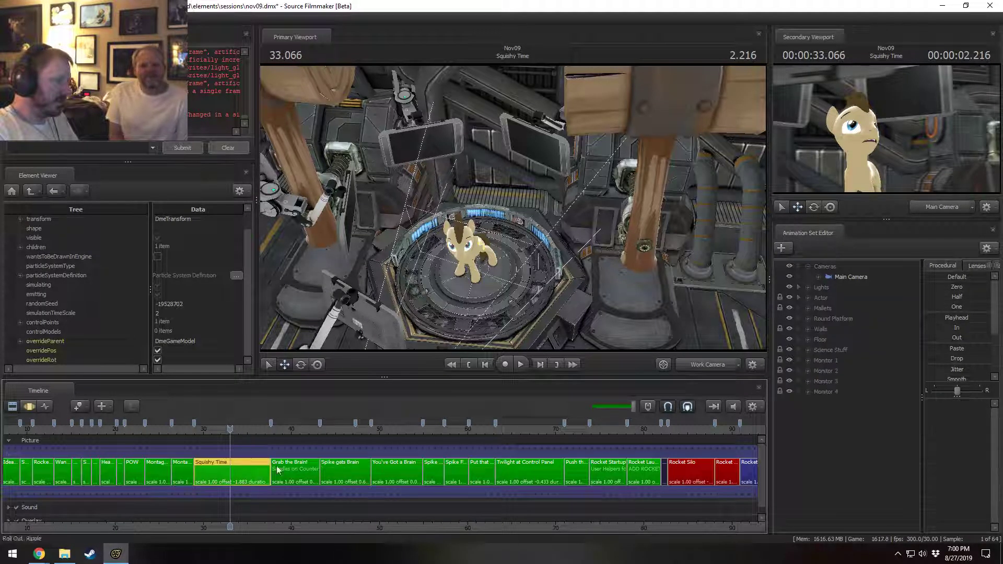
pyautogui.click(831, 392)
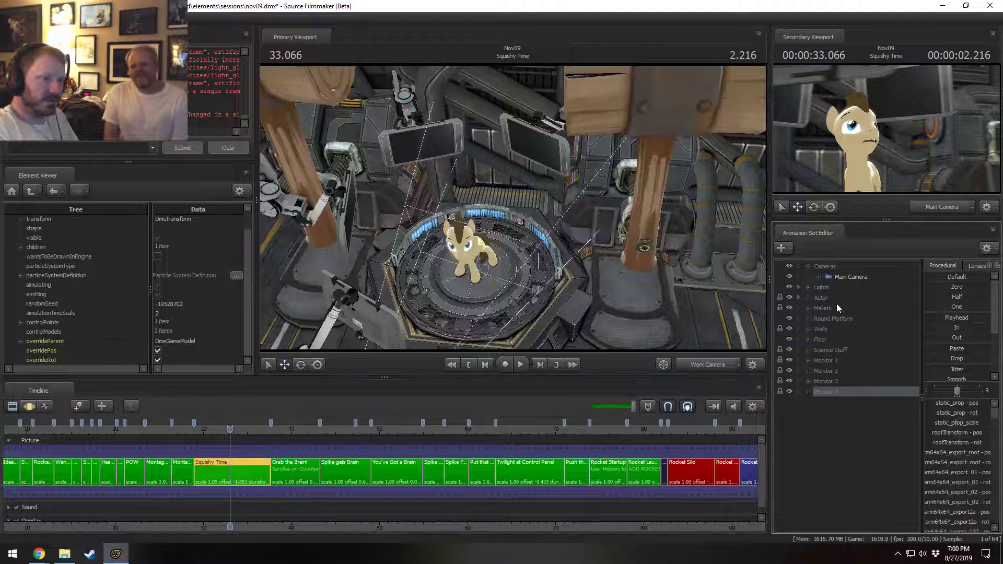
pyautogui.keyDown('shift'); pyautogui.click(826, 309); pyautogui.keyUp('shift')
# - Show the selected groups' motion at about 31 seconds in the Motion Editor and exclude Monitor 1 through Monitor 4 from the selection
pyautogui.scroll(4, 230, 477)
pyautogui.press('F3')
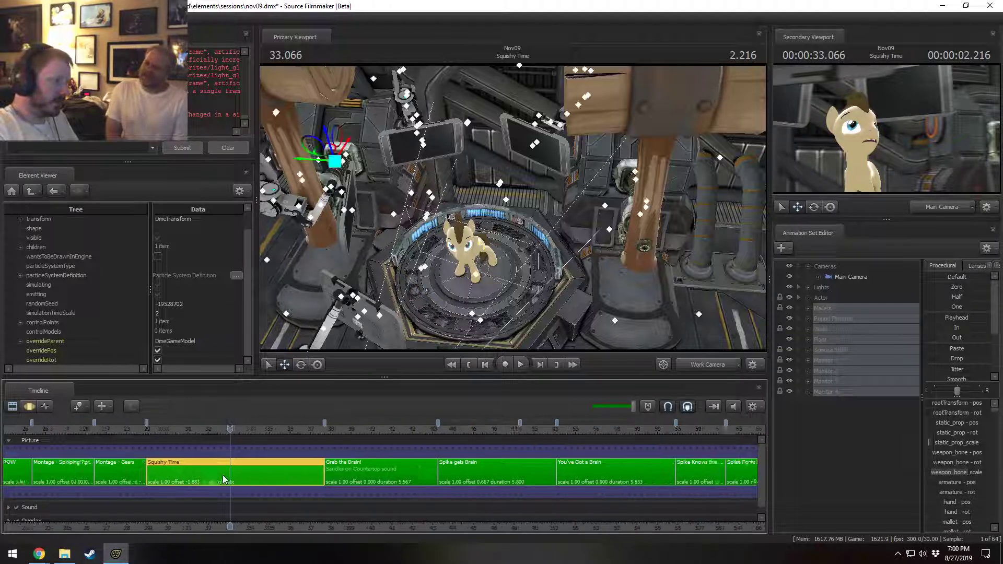
pyautogui.scroll(4, 240, 473)
pyautogui.hotkey('ctrl', 'a')
pyautogui.moveTo(217, 465)
pyautogui.mouseDown()
pyautogui.moveTo(144, 471)
pyautogui.moveTo(160, 473)
pyautogui.mouseUp()
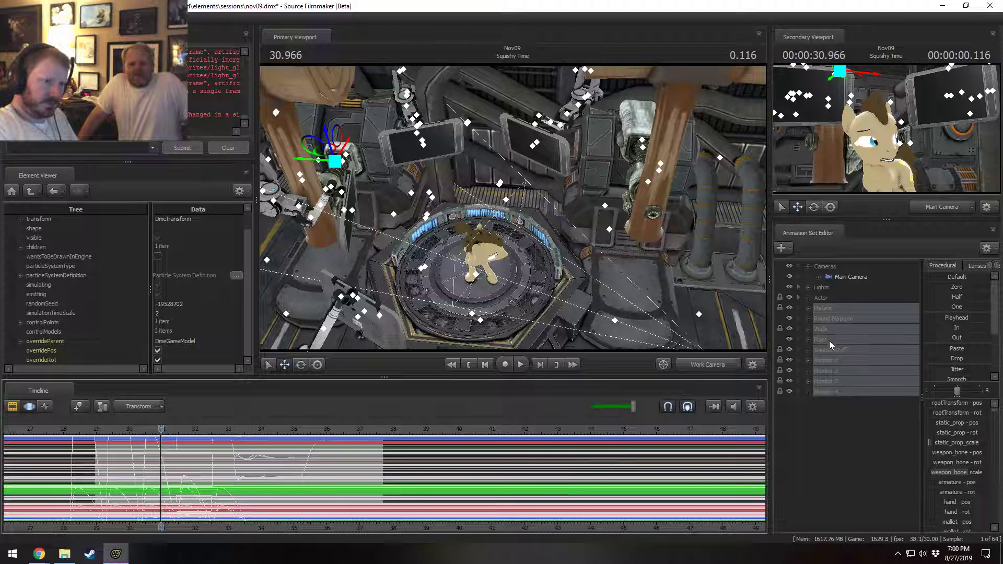
pyautogui.keyDown('ctrl'); pyautogui.click(830, 360); pyautogui.keyUp('ctrl')
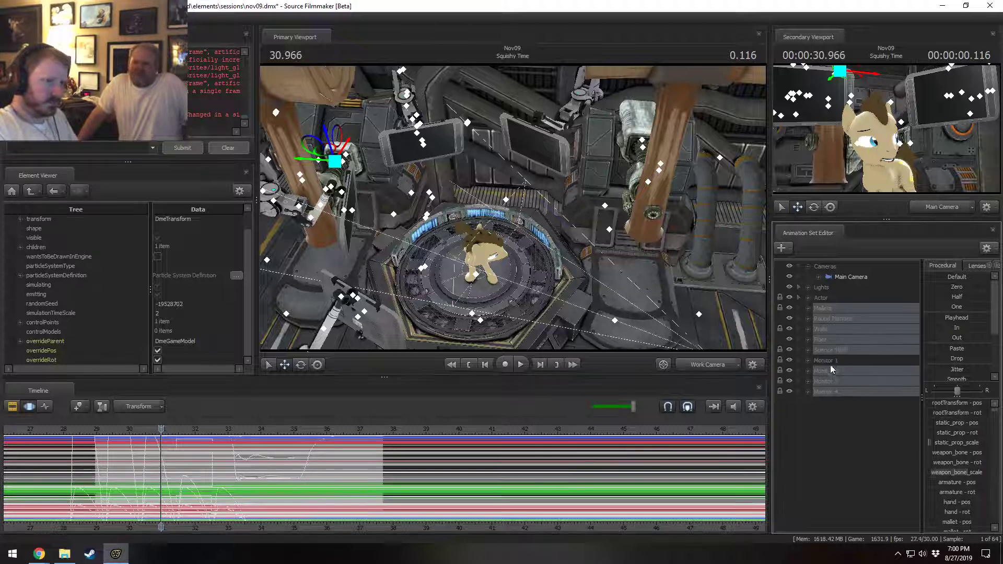
pyautogui.keyDown('ctrl'); pyautogui.click(830, 370); pyautogui.keyUp('ctrl')
pyautogui.keyDown('ctrl'); pyautogui.click(833, 380); pyautogui.keyUp('ctrl')
pyautogui.keyDown('ctrl'); pyautogui.click(835, 390); pyautogui.keyUp('ctrl')
# - Extend the time selection from the beginning up to about 32 seconds and apply the Out preset to the selected groups
pyautogui.scroll(1, 168, 479)
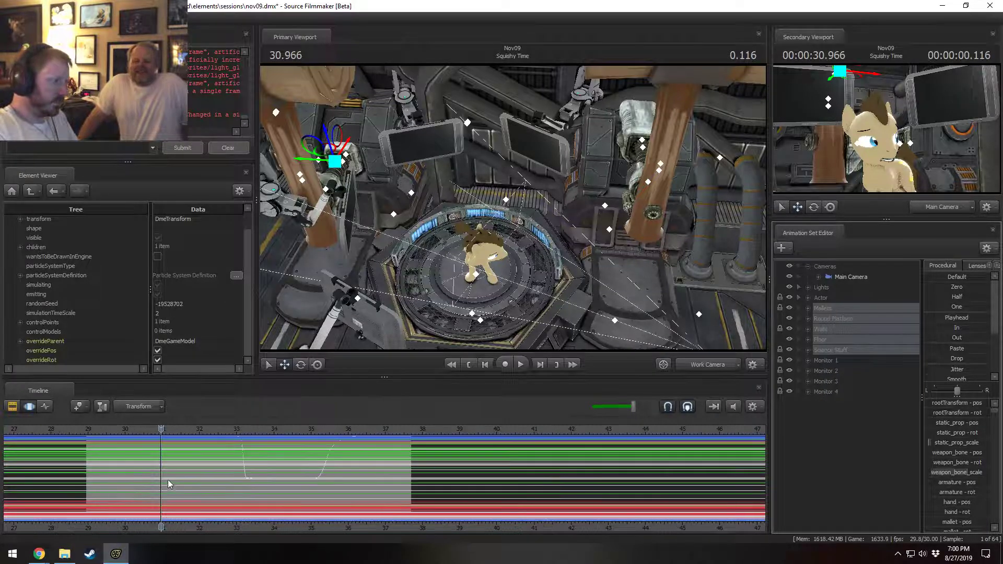
pyautogui.moveTo(168, 479); pyautogui.dragTo(200, 477)
pyautogui.press('[')
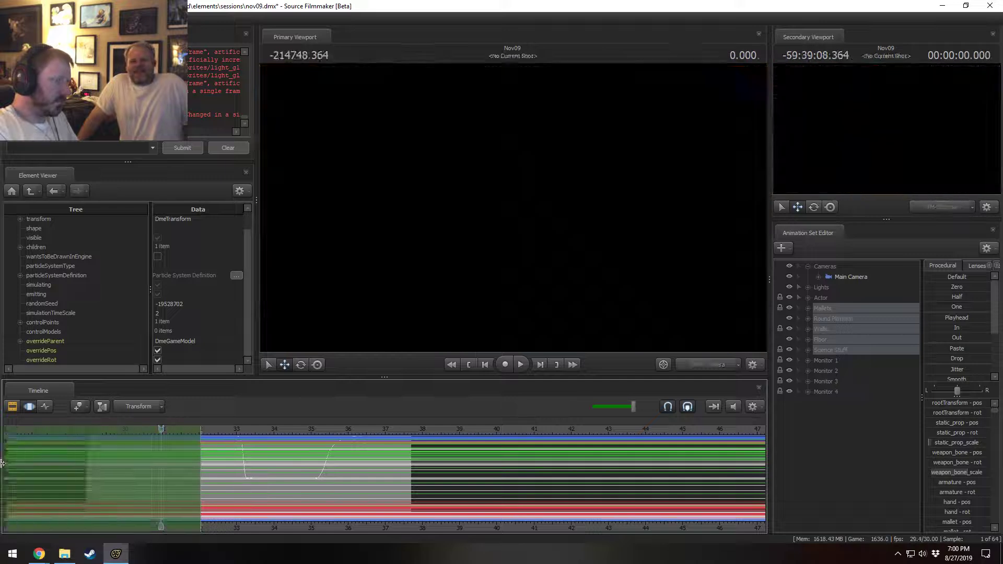
pyautogui.click(956, 339)
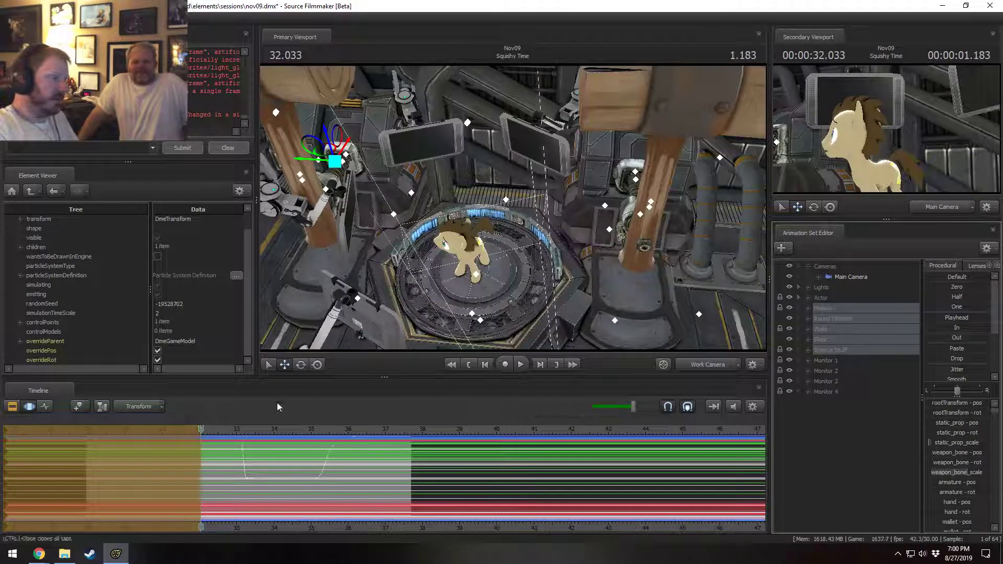
# - Play the start of Squishy Time through the Main Camera, and view it at 29.2 seconds through the Work Camera in the Clip Editor
pyautogui.moveTo(218, 438); pyautogui.dragTo(86, 448)
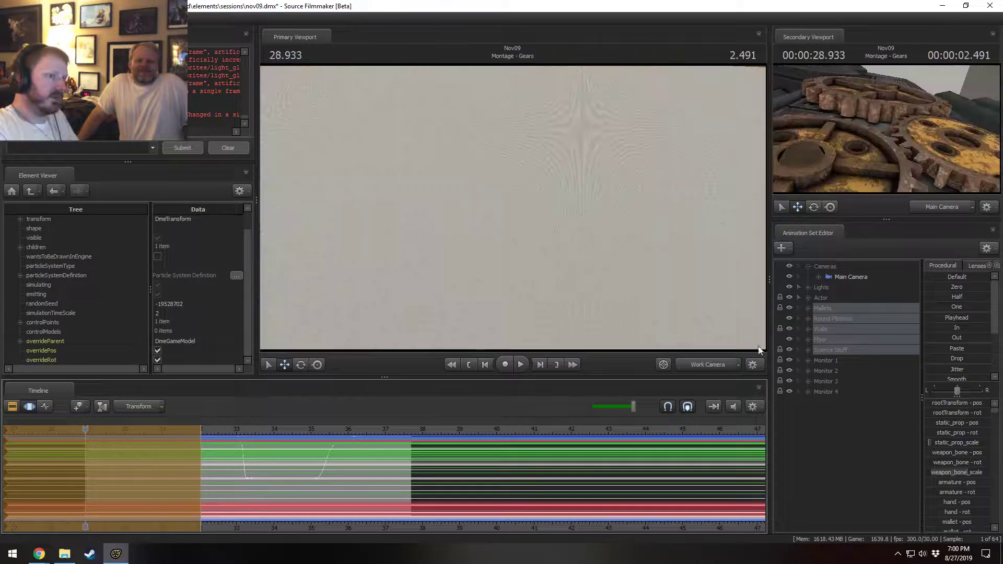
pyautogui.press('space')
pyautogui.press('F4')
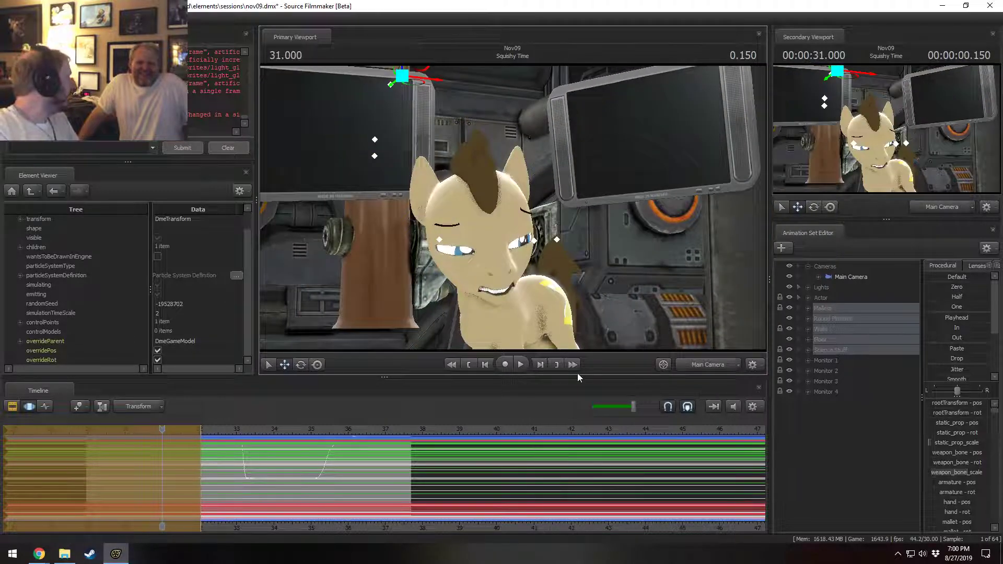
pyautogui.press('F2')
pyautogui.click(95, 429)
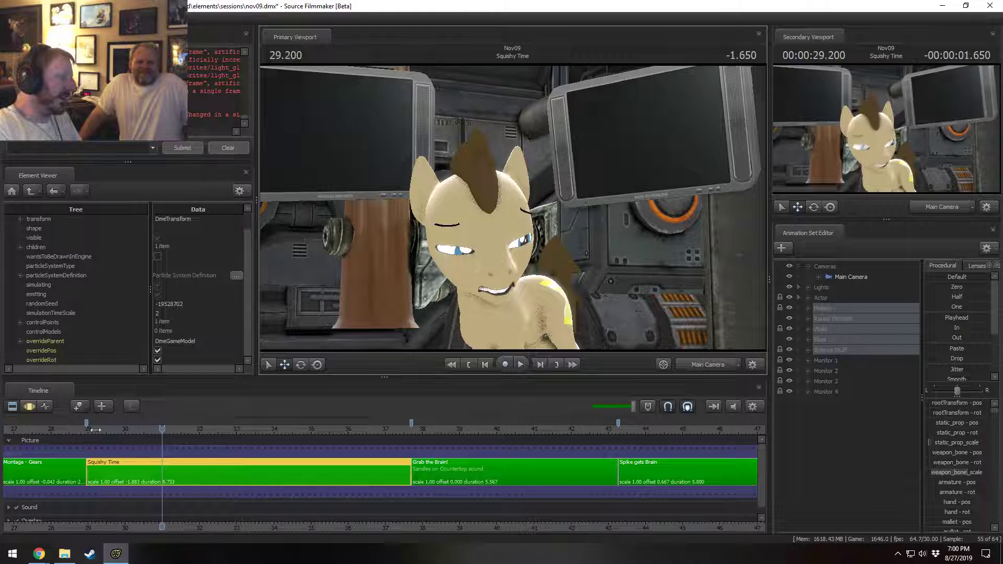
pyautogui.click(714, 369)
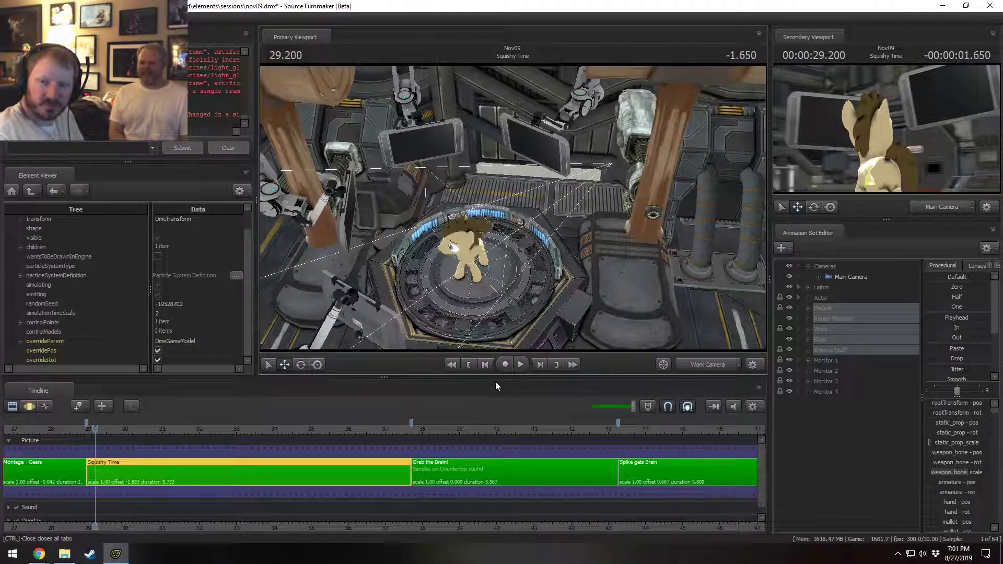
# - Scrub from the Rocket Poof shot back to the end of Rocket in the Sky at about 90.8 seconds
pyautogui.scroll(-10, 487, 501)
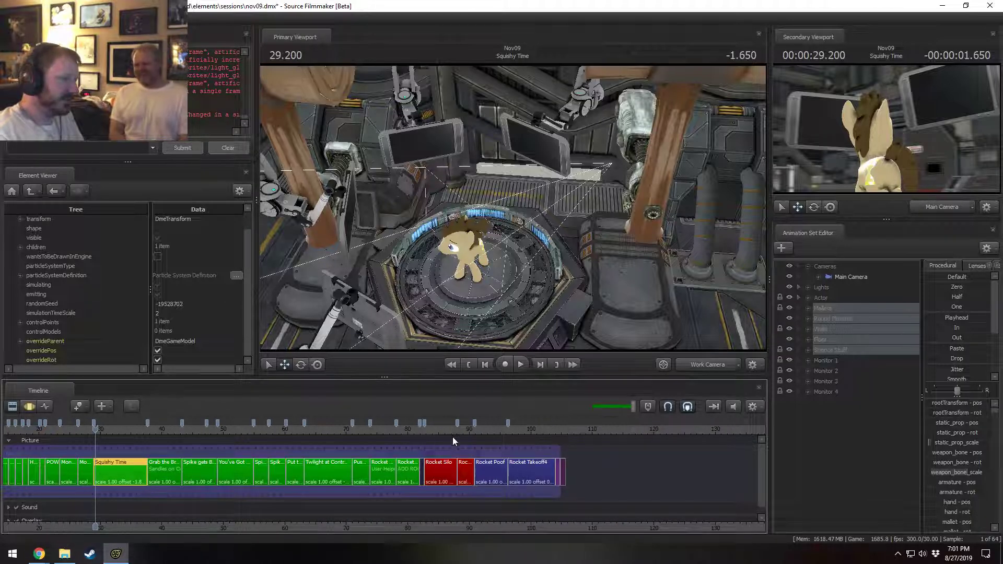
pyautogui.click(484, 430)
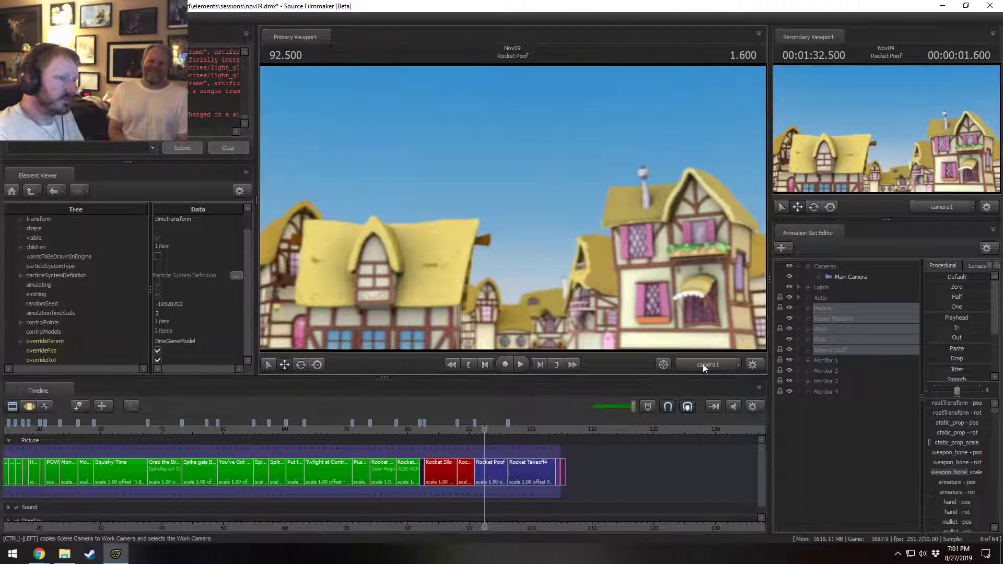
pyautogui.moveTo(485, 429); pyautogui.dragTo(474, 430)
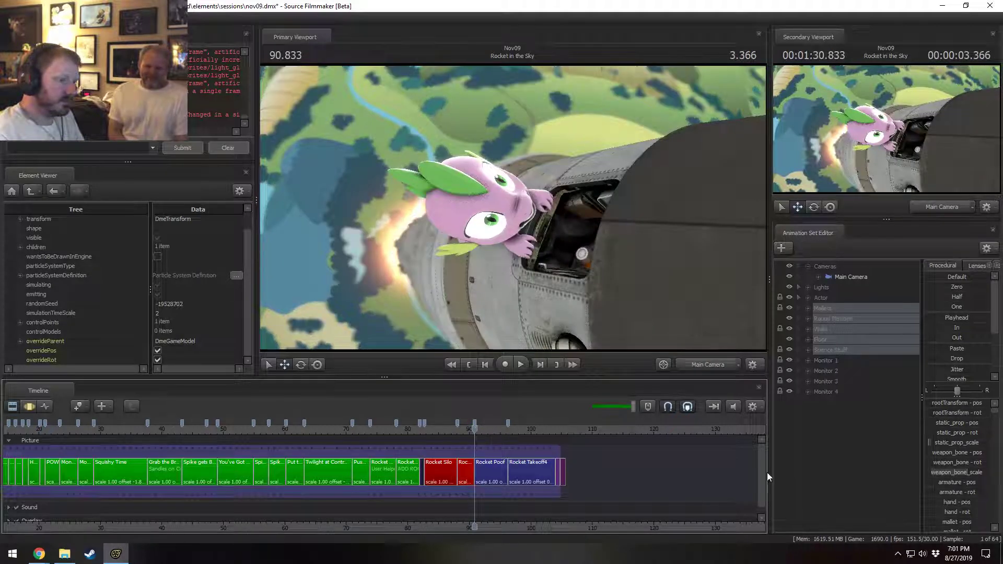
# - Expand the Sound tracks and mute the "Twilight - That Kinda Sucked" dialog clip
pyautogui.moveTo(764, 471); pyautogui.dragTo(763, 493)
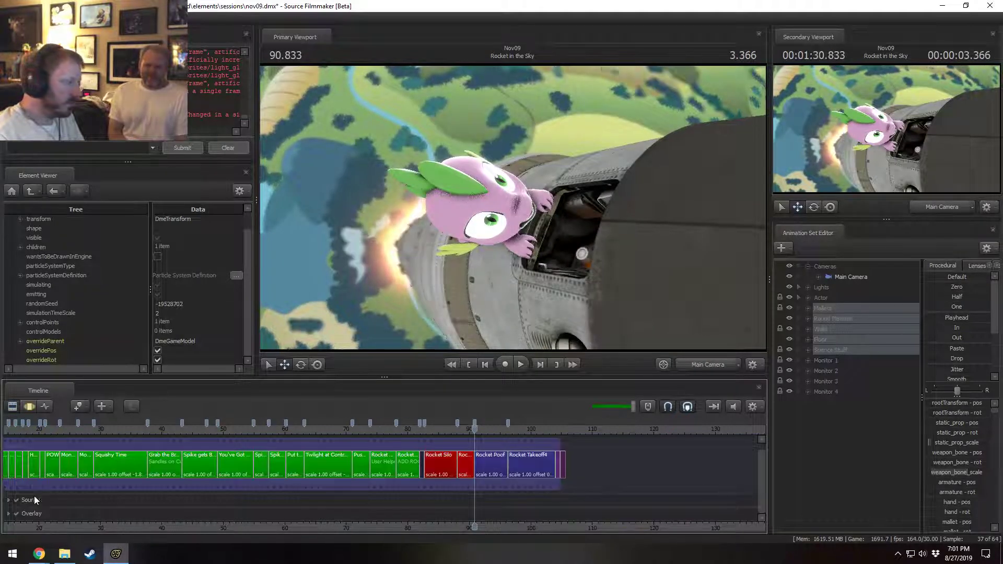
pyautogui.click(8, 501)
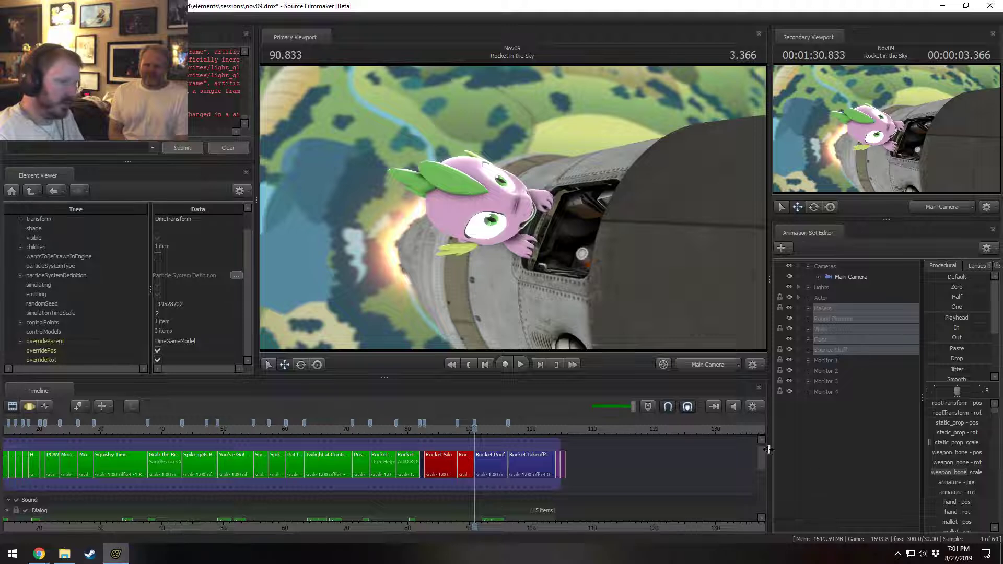
pyautogui.moveTo(768, 450); pyautogui.dragTo(760, 462)
pyautogui.rightClick(486, 494)
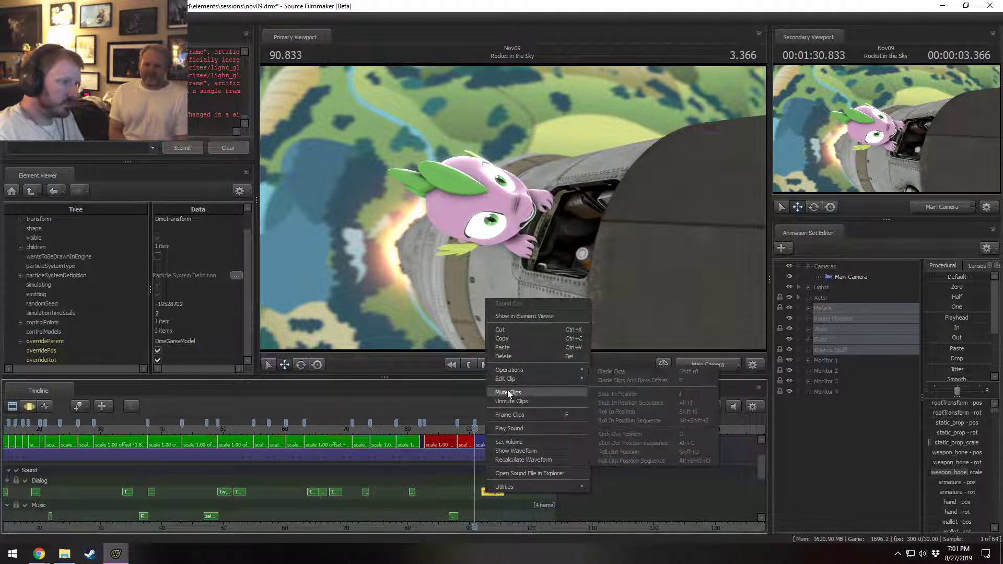
pyautogui.click(510, 394)
# - Play from 85.2 seconds in Rocket Silo into Rocket in the Sky and bring the Music and Ambient tracks into view
pyautogui.click(441, 429)
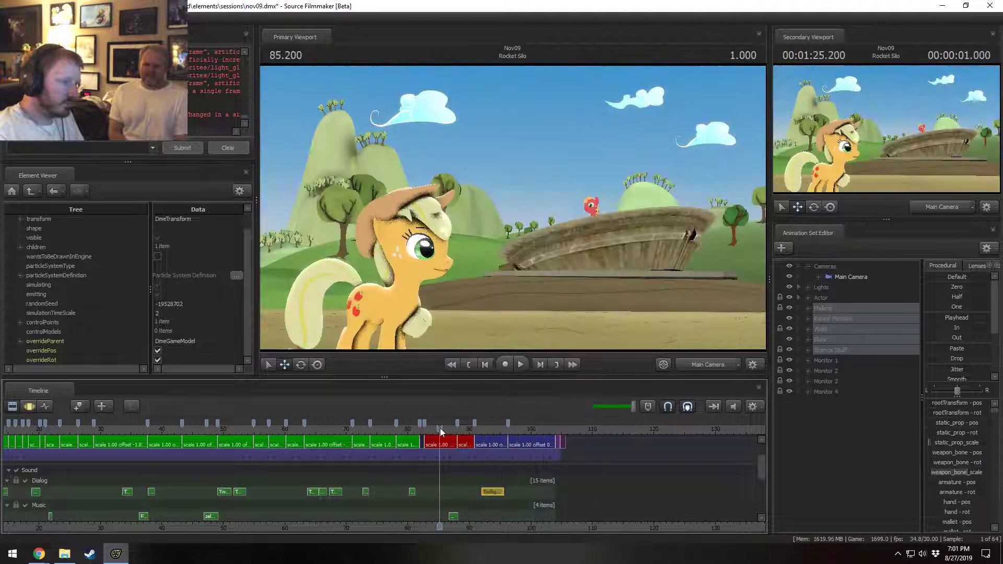
pyautogui.press('space')
pyautogui.scroll(3, 474, 506)
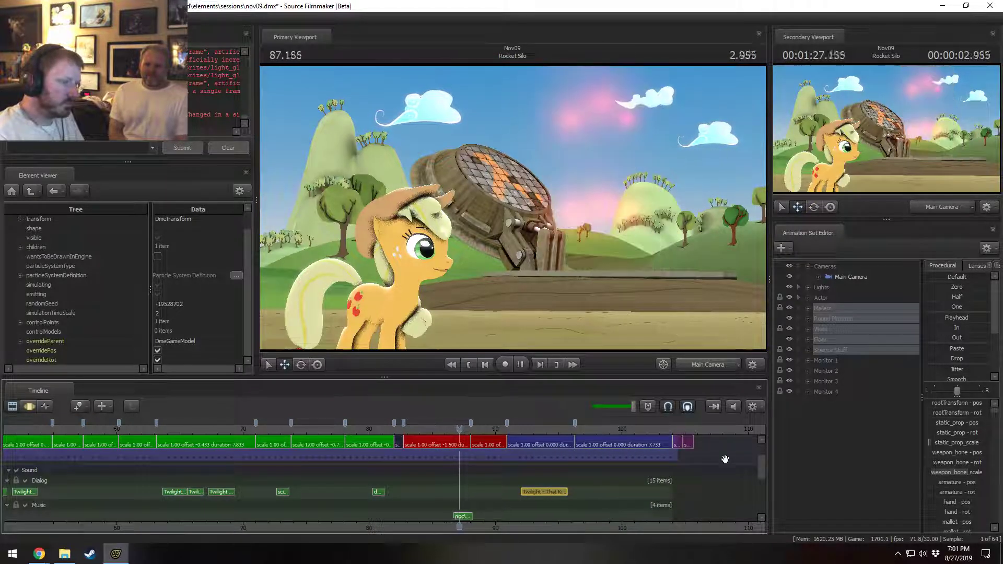
pyautogui.moveTo(762, 468); pyautogui.dragTo(762, 480)
pyautogui.press('space')
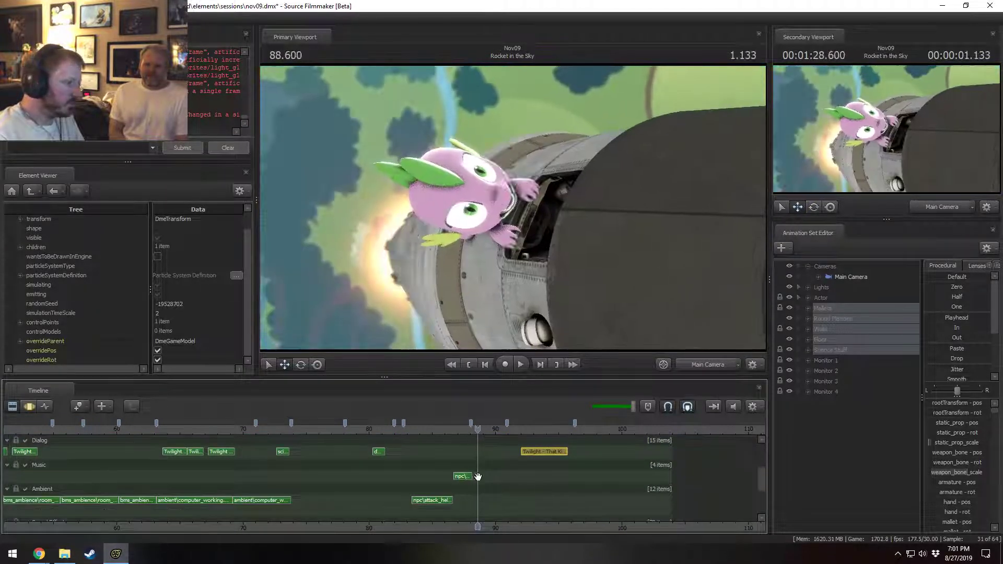
# - Select the aheli_megabomb_siren1.wav clip on the Music track and replay the silo door opening in the Rocket Silo shot
pyautogui.click(462, 475)
pyautogui.scroll(5, 473, 485)
pyautogui.scroll(6, 474, 484)
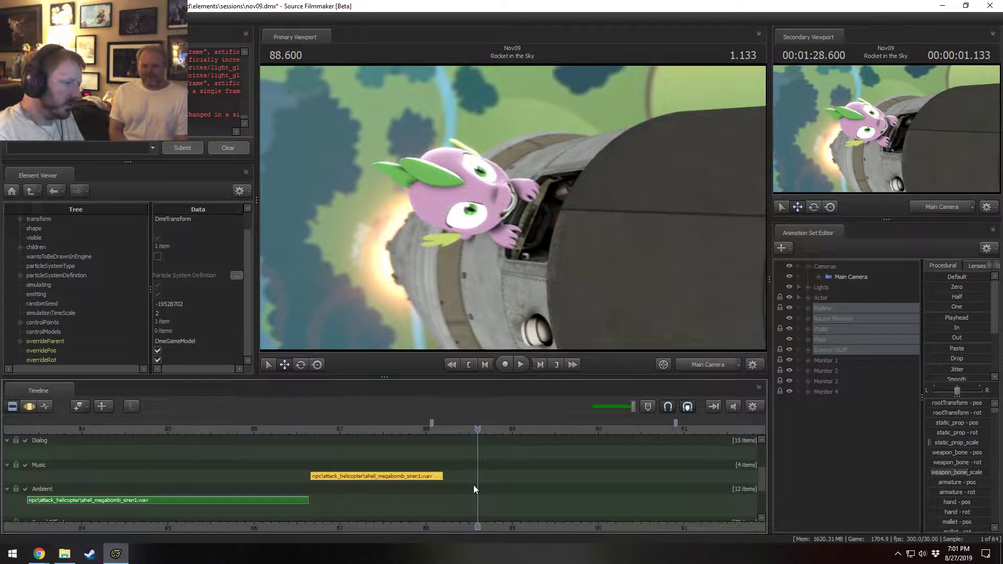
pyautogui.scroll(-10, 473, 485)
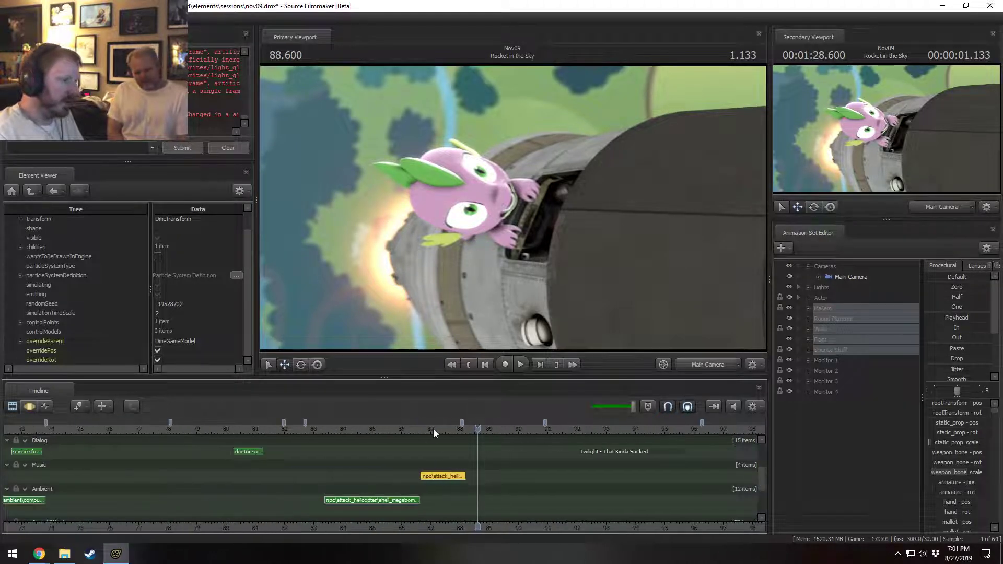
pyautogui.moveTo(434, 428); pyautogui.dragTo(404, 429)
pyautogui.press('space')
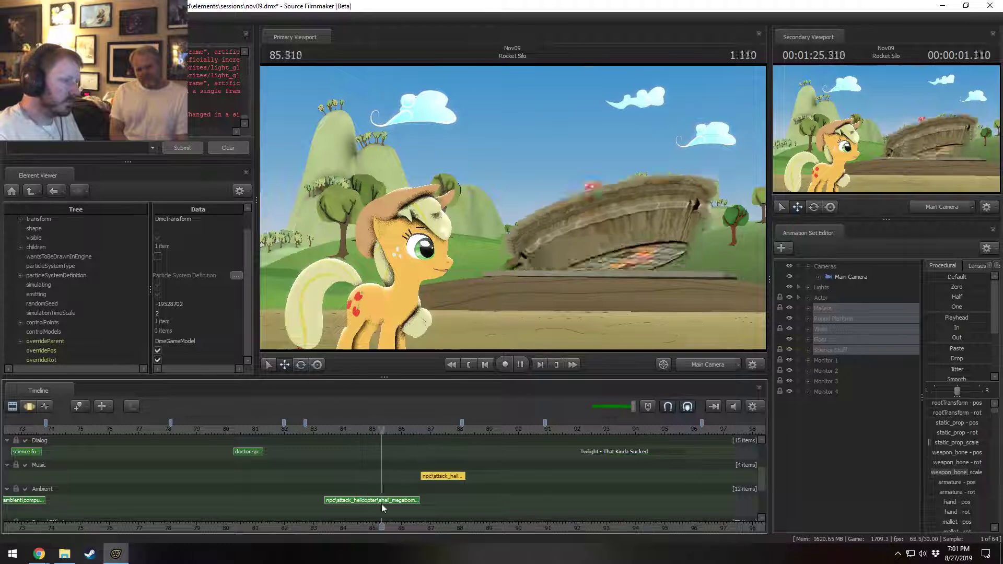
# - Examine the Music, Ambient and Sound Effects clips around the Rocket Silo shot, including the siren, silo door and rocket fire loop sounds
pyautogui.scroll(-4, 428, 480)
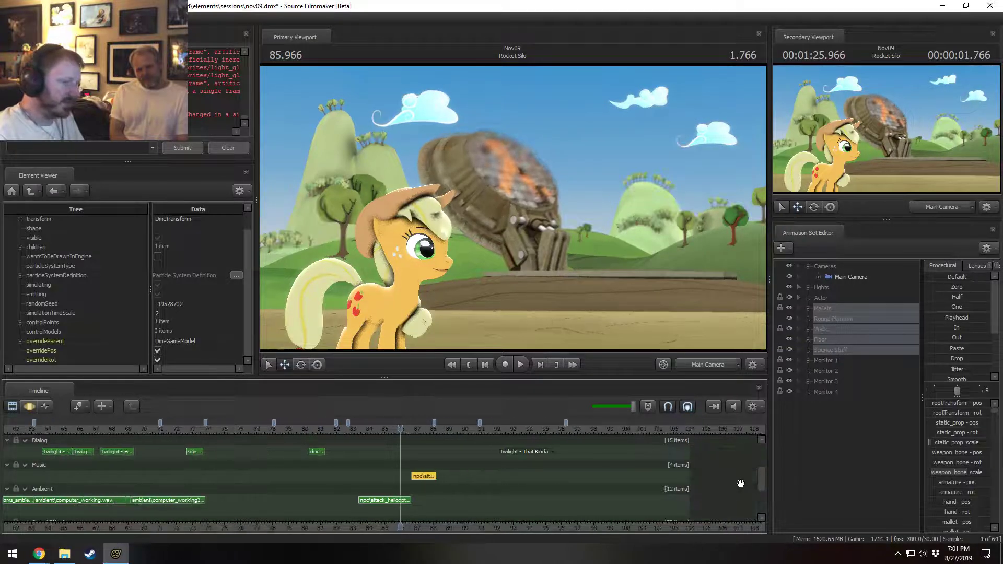
pyautogui.moveTo(761, 484); pyautogui.dragTo(764, 497)
pyautogui.scroll(10, 483, 481)
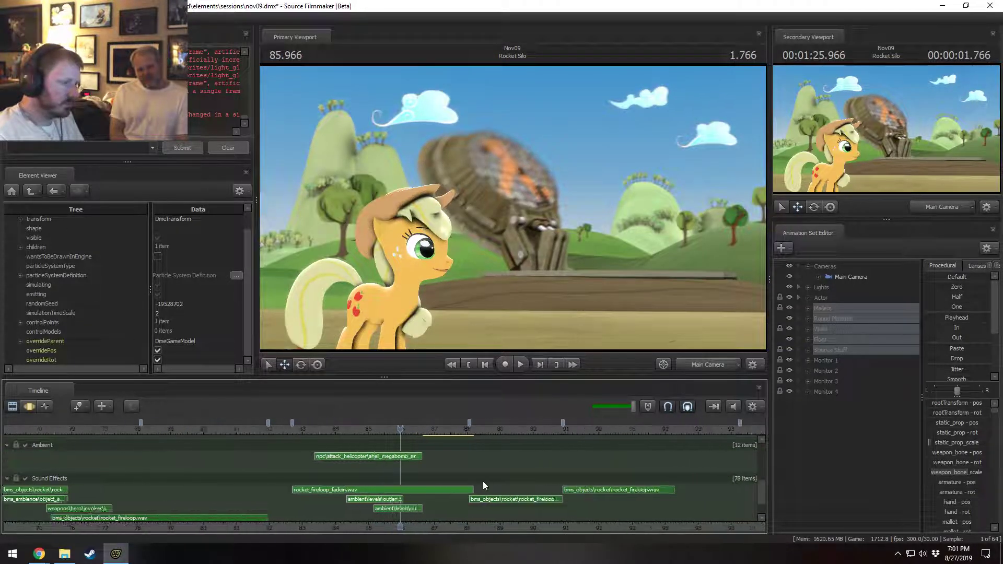
pyautogui.scroll(-3, 484, 481)
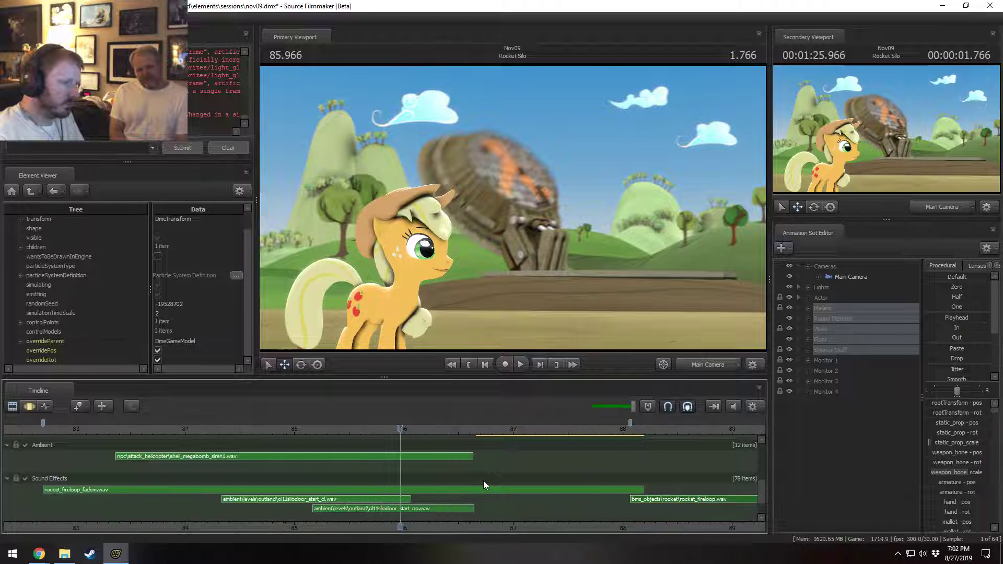
pyautogui.scroll(-6, 484, 480)
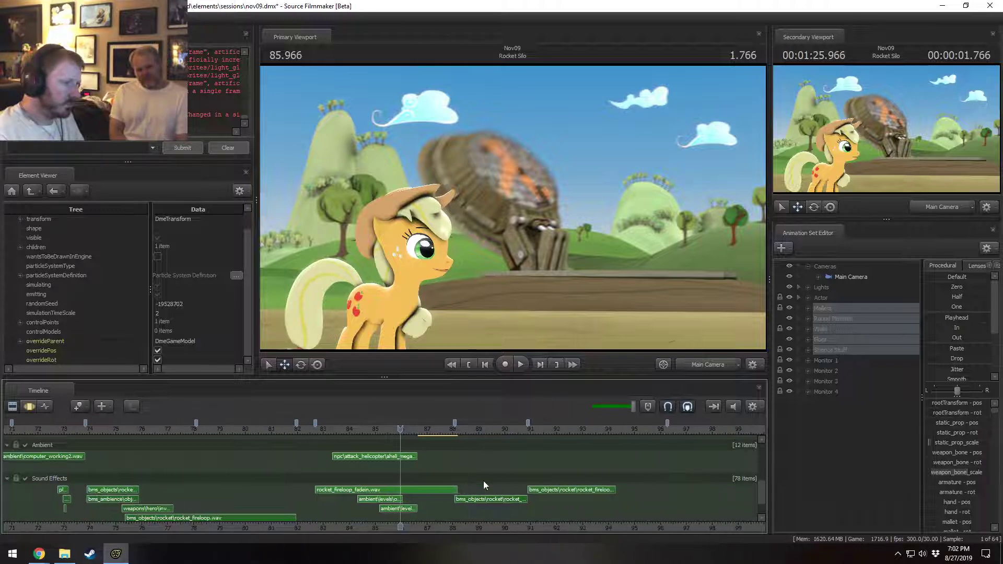
pyautogui.scroll(5, 764, 494)
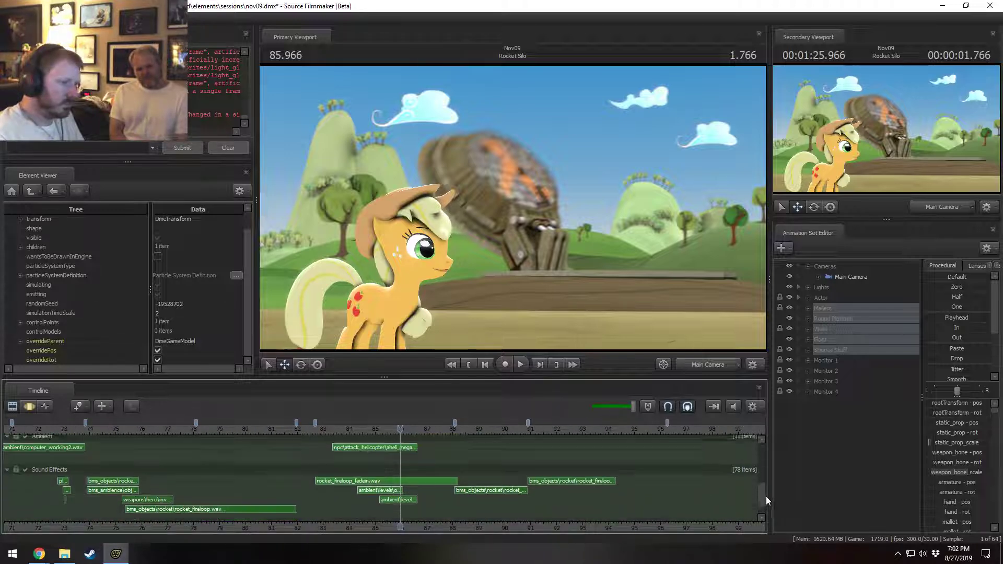
pyautogui.scroll(-5, 772, 481)
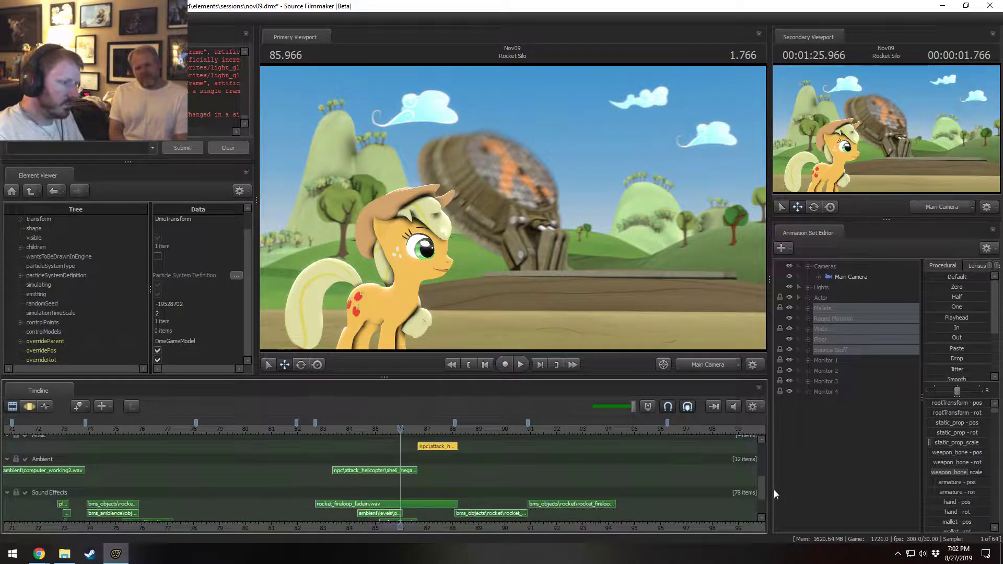
pyautogui.scroll(4, 461, 479)
pyautogui.scroll(2, 454, 478)
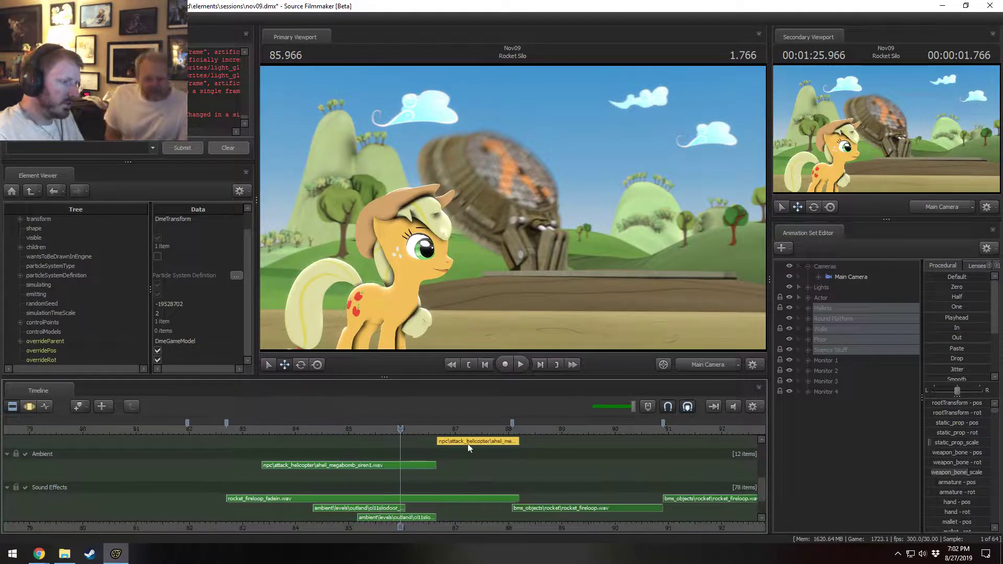
# - Move the aheli_megabomb_siren1.wav clip from Music to the Ambient track and trim its end to the start of the Rocket in the Sky shot
pyautogui.moveTo(460, 445)
pyautogui.mouseDown()
pyautogui.moveTo(439, 463)
pyautogui.moveTo(443, 453)
pyautogui.moveTo(447, 474)
pyautogui.mouseUp()
pyautogui.scroll(5, 456, 466)
pyautogui.moveTo(605, 437); pyautogui.dragTo(652, 437)
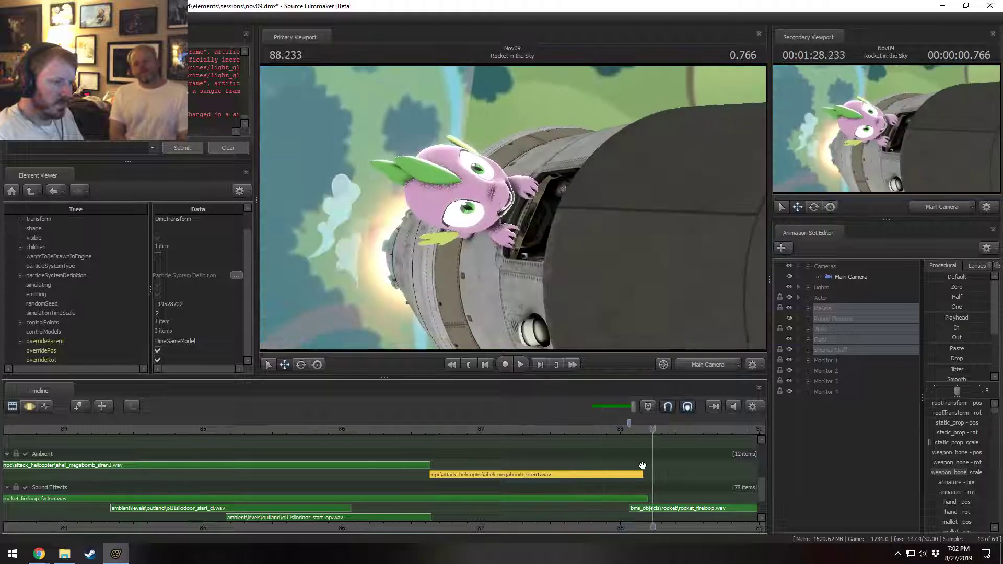
pyautogui.moveTo(640, 474); pyautogui.dragTo(629, 474)
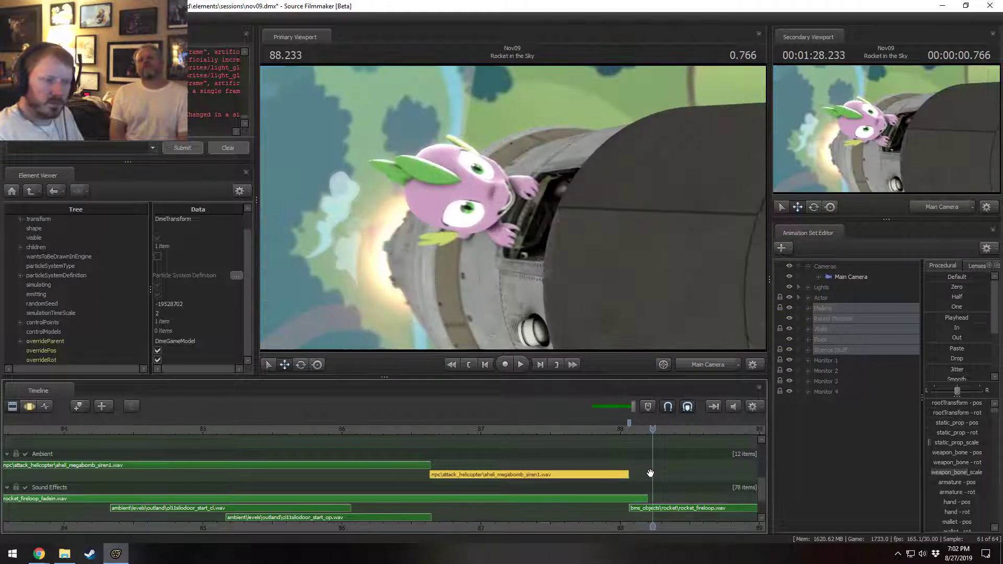
# - Select the rocket_fireloop_fadein.wav clip and play the sound across the cut into the Rocket in the Sky shot
pyautogui.click(633, 498)
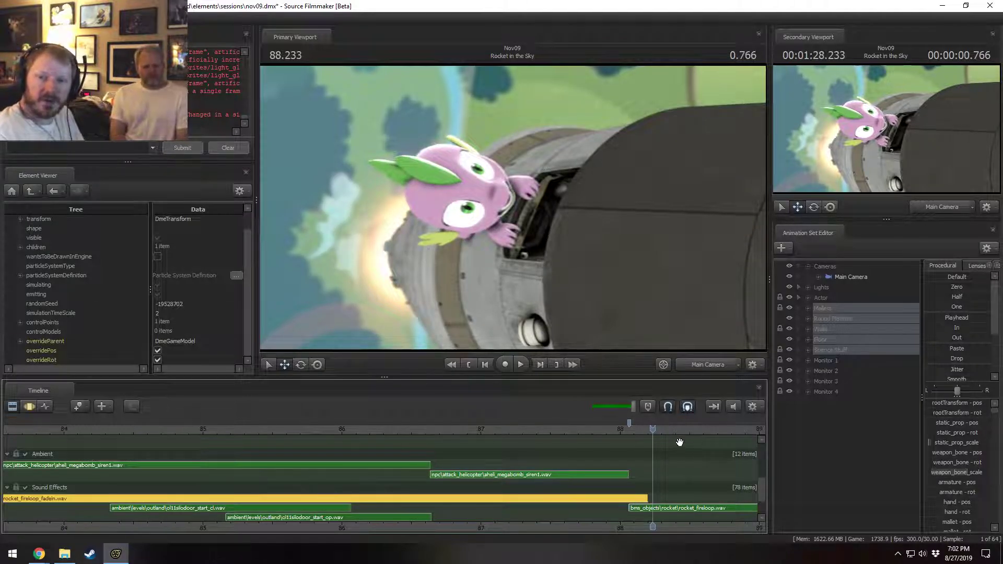
pyautogui.moveTo(653, 465); pyautogui.dragTo(689, 476)
pyautogui.scroll(-5, 693, 498)
pyautogui.moveTo(683, 518); pyautogui.dragTo(322, 516, button='middle')
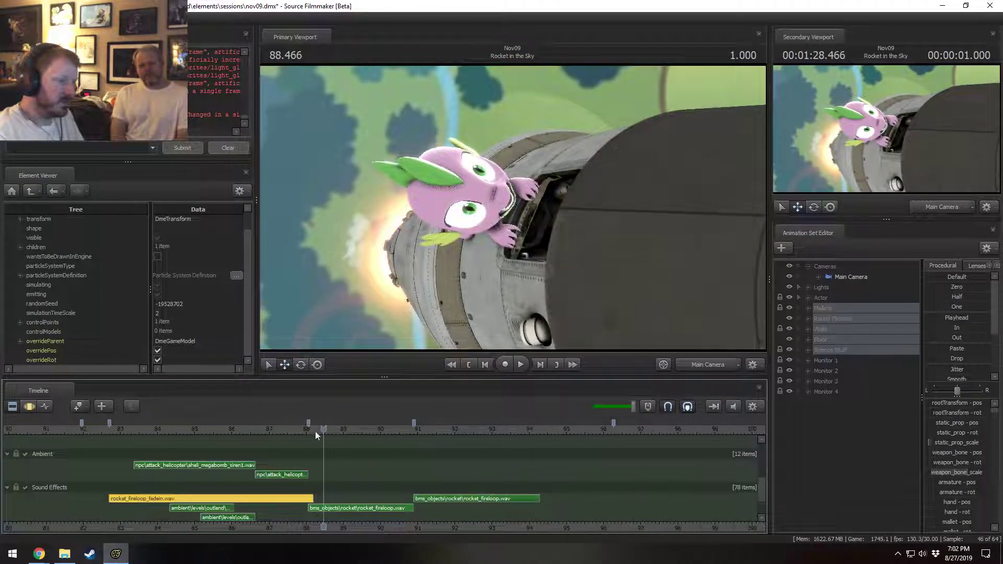
pyautogui.click(296, 430)
pyautogui.press('space')
pyautogui.press('space')
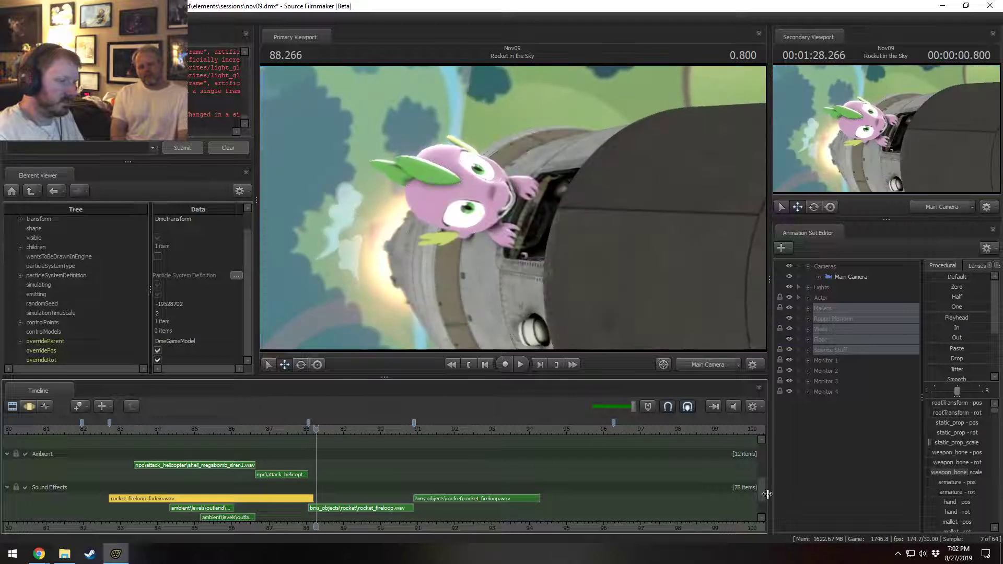
# - Bring the Picture track into view and play through the Rocket in the Sky shot to about 90.5 seconds
pyautogui.moveTo(762, 491); pyautogui.dragTo(764, 454)
pyautogui.scroll(4, 368, 471)
pyautogui.moveTo(275, 439)
pyautogui.mouseDown()
pyautogui.moveTo(264, 438)
pyautogui.moveTo(284, 442)
pyautogui.mouseUp()
pyautogui.press('space')
pyautogui.press('space')
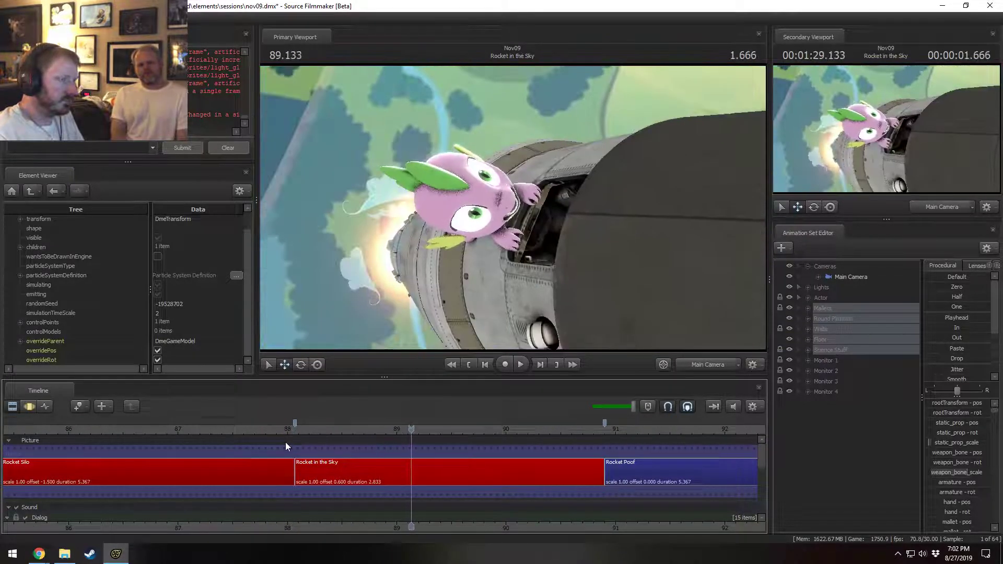
pyautogui.click(148, 426)
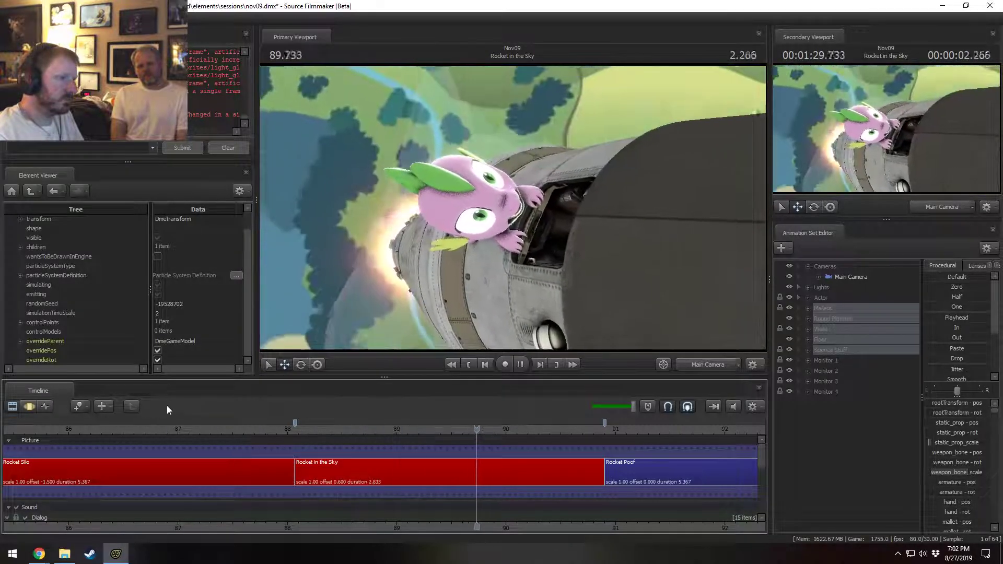
pyautogui.press('space')
pyautogui.scroll(-5, 561, 463)
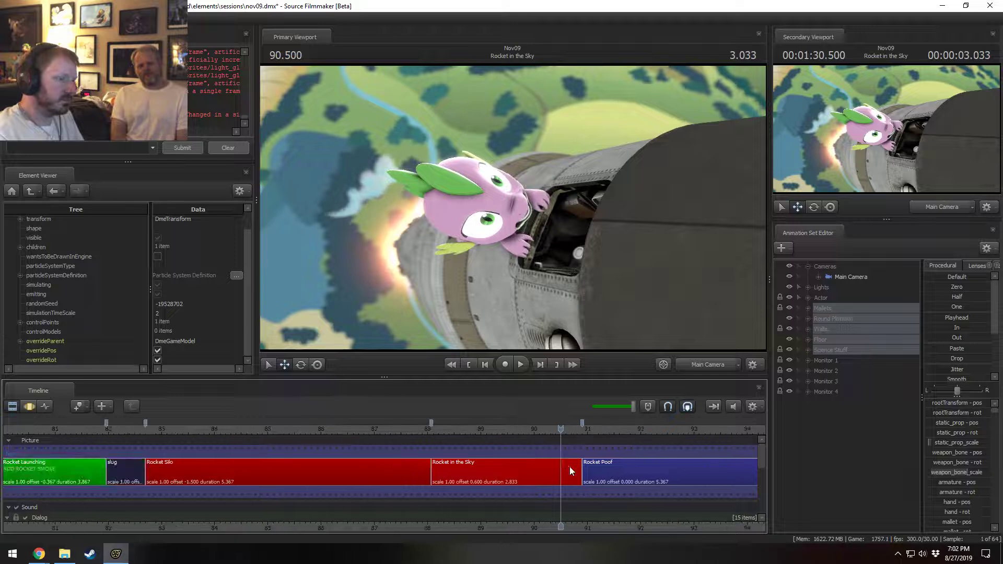
# - Raise the Rocket to about rooftop height in the Rocket Poof shot, viewed through the Work Camera, and play the result
pyautogui.click(570, 466)
pyautogui.click(591, 464)
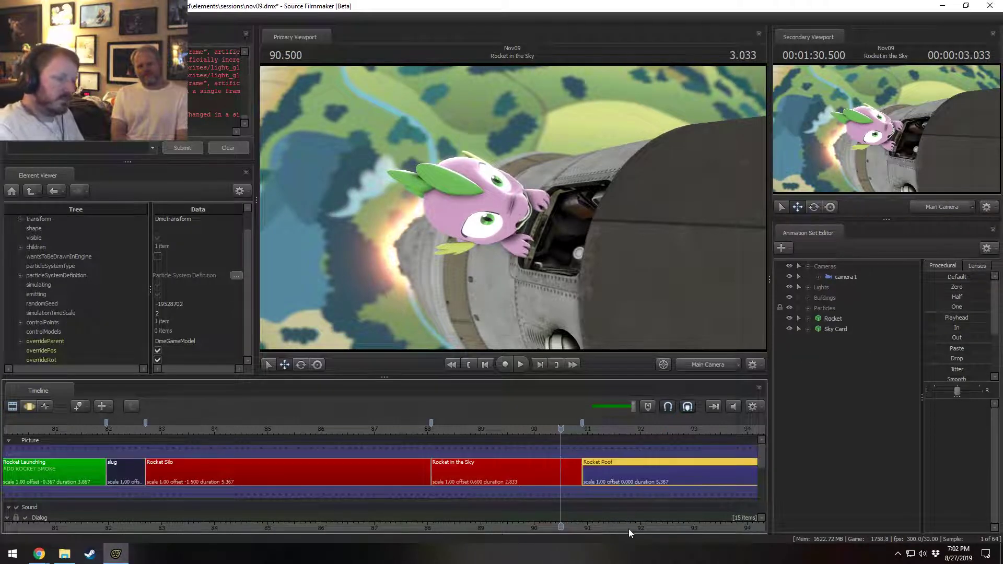
pyautogui.moveTo(628, 529); pyautogui.dragTo(324, 446, button='middle')
pyautogui.click(307, 446)
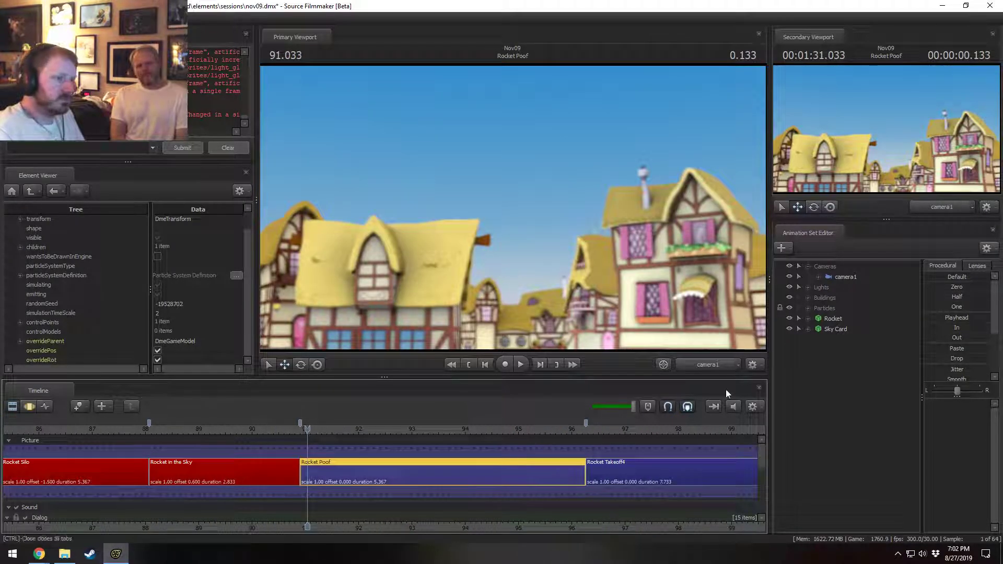
pyautogui.click(725, 364)
pyautogui.click(659, 321)
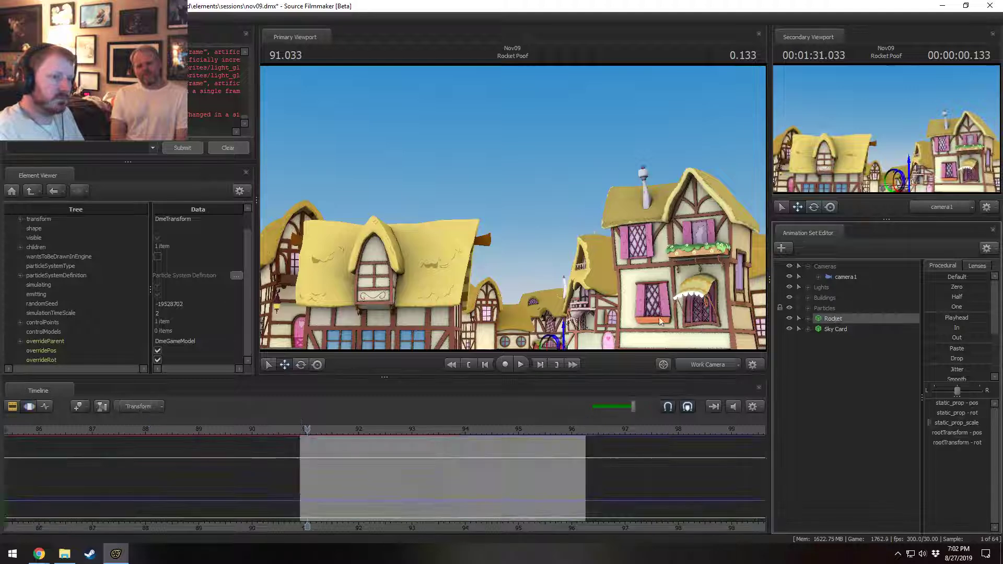
pyautogui.click(532, 434)
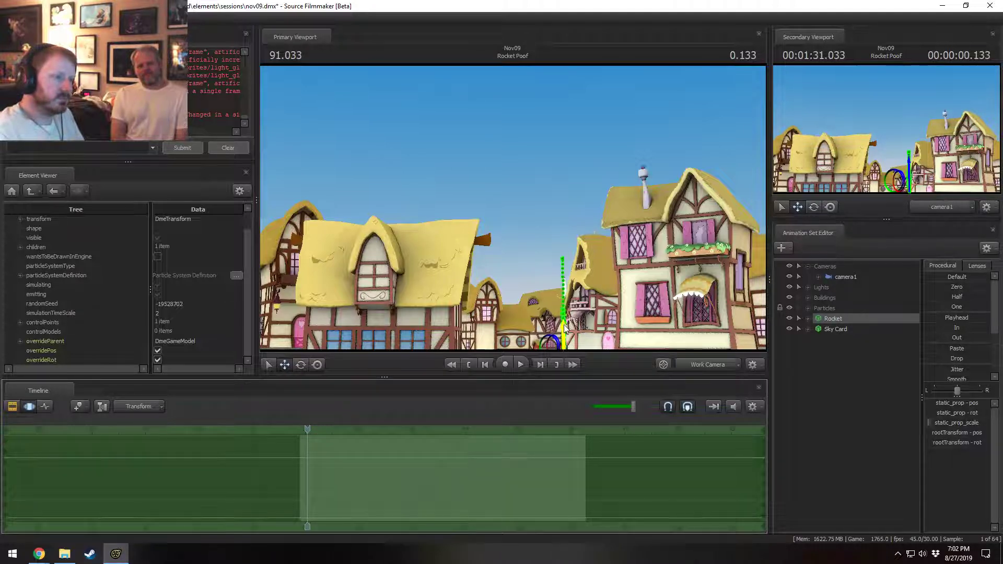
pyautogui.click(564, 328)
pyautogui.press('space')
pyautogui.press('space')
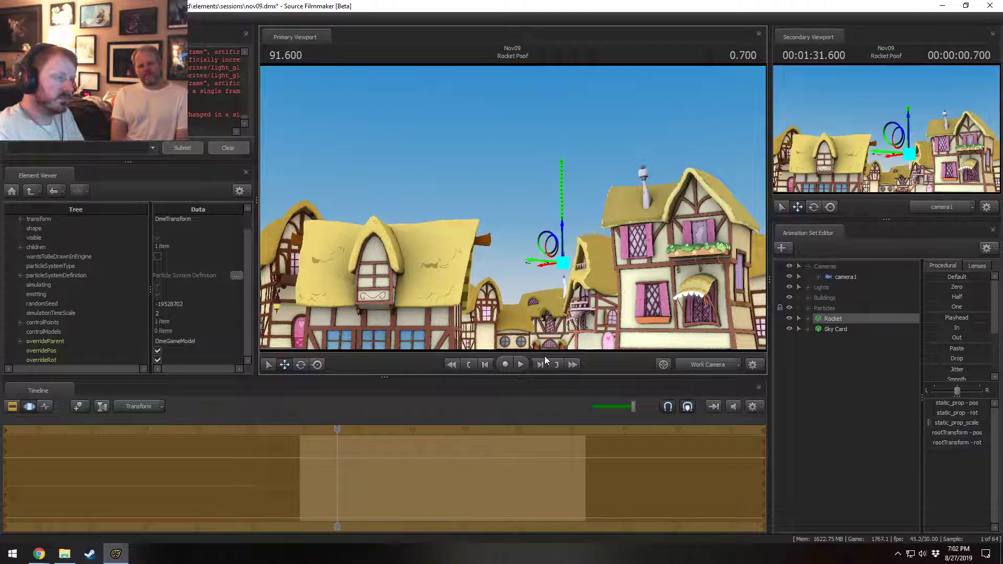
pyautogui.press('F3')
pyautogui.press('space')
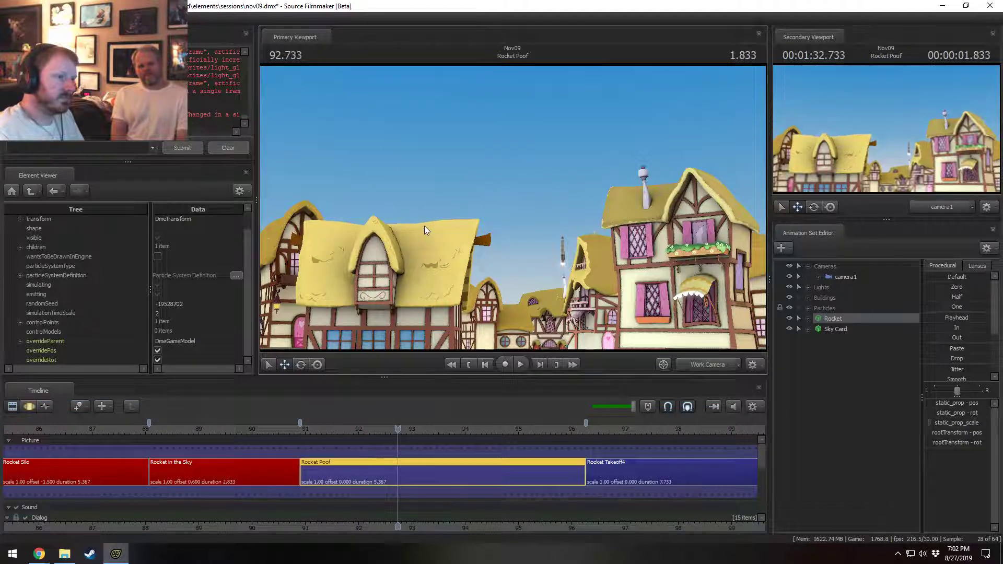
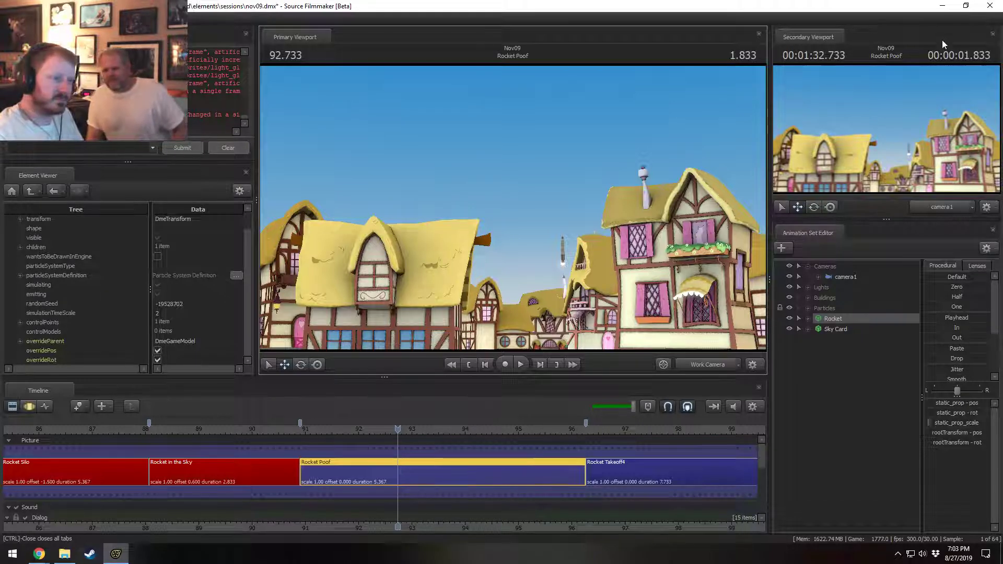
# - Raise the Rocket further into the sky above the rooftops and check its climb between 92.7 and 93.6 seconds
pyautogui.press('F2')
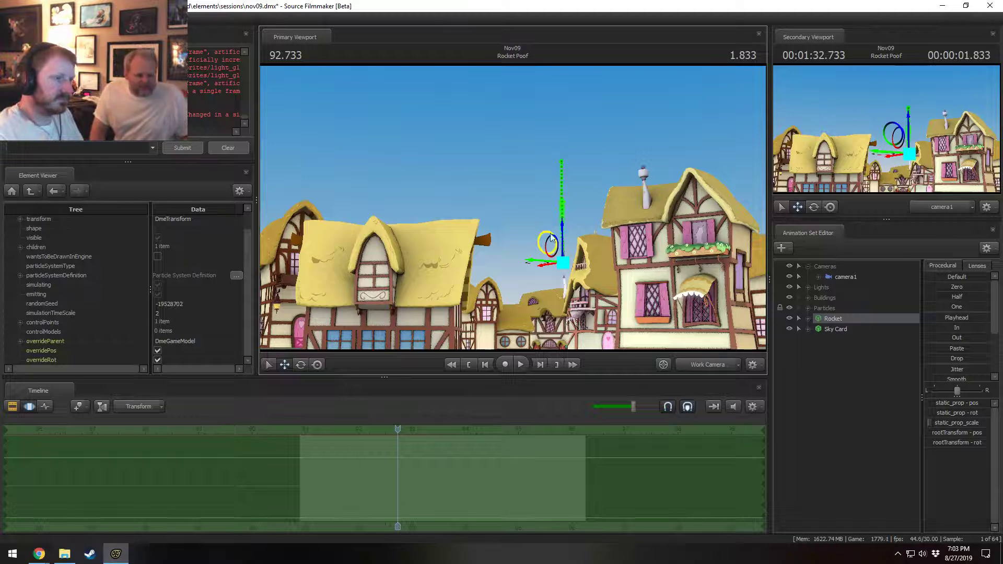
pyautogui.press('space')
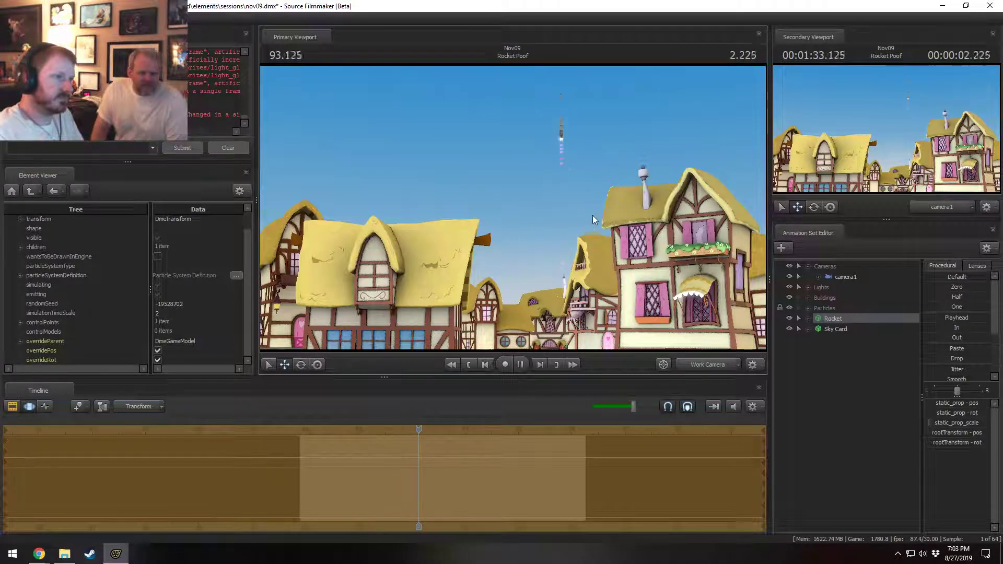
pyautogui.press('space')
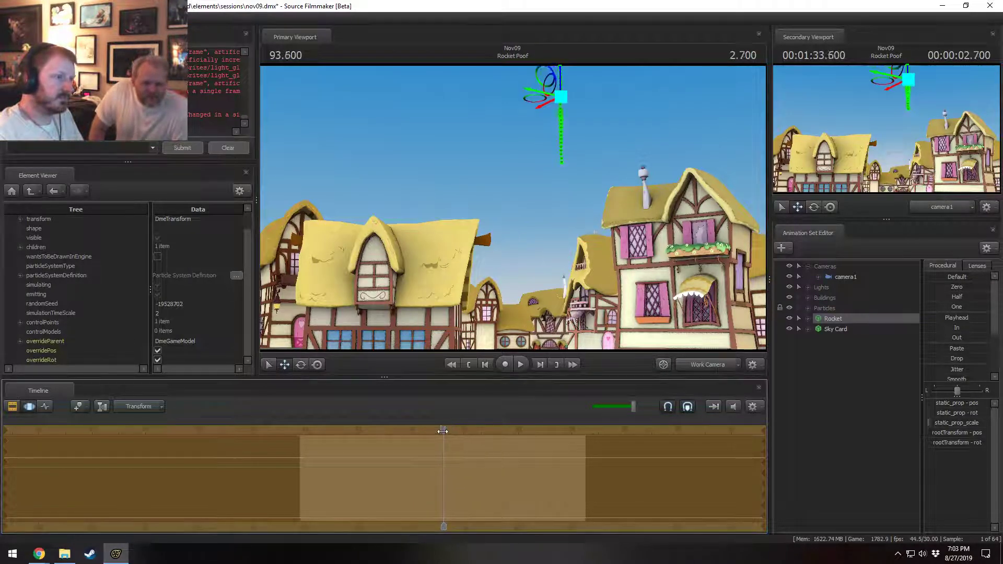
pyautogui.moveTo(449, 429); pyautogui.dragTo(422, 429)
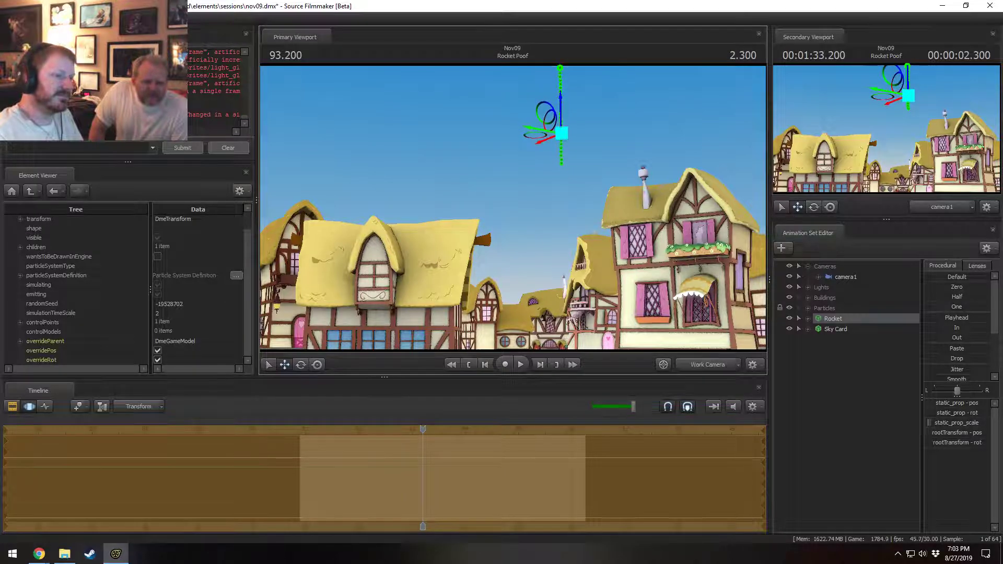
# - Frame the Rocket in the Work Camera and play its ascent up close, returning to 92.533 seconds
pyautogui.press('f')
pyautogui.press('F2')
pyautogui.press('space')
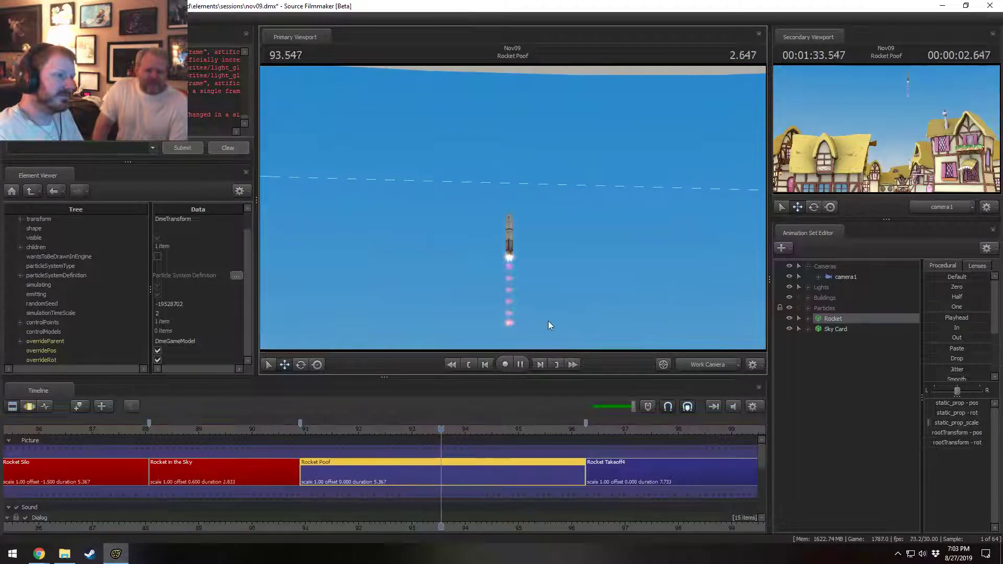
pyautogui.press('space')
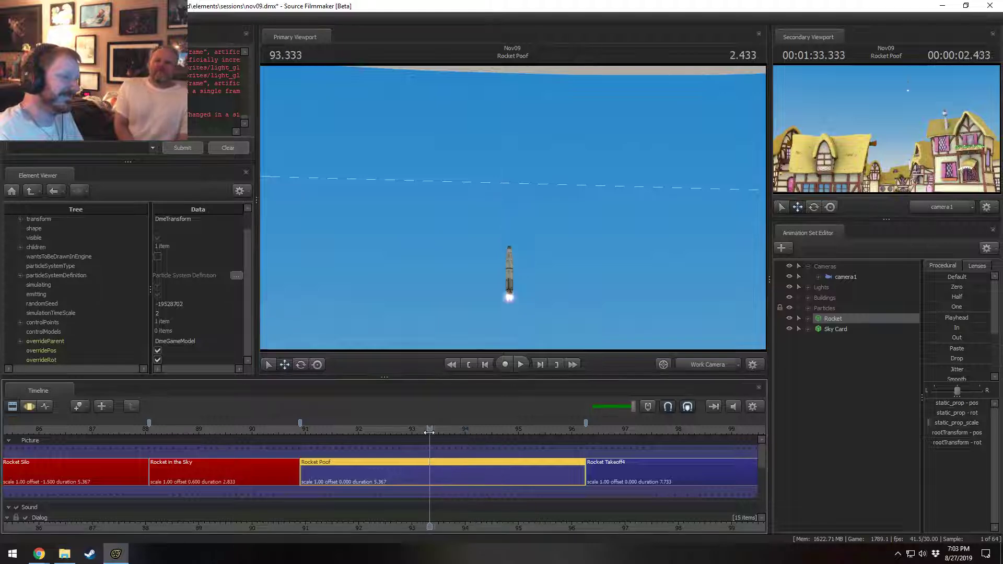
pyautogui.click(387, 433)
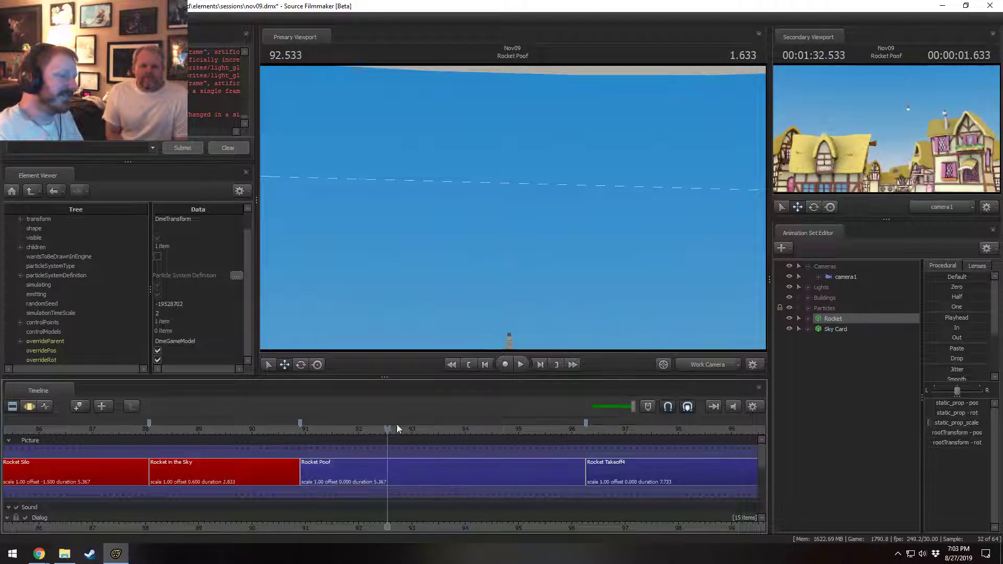
# - Switch the primary viewport back to camera1 and play the Rocket Poof ascent to 93.266 seconds
pyautogui.click(688, 365)
pyautogui.press('space')
pyautogui.press('F3')
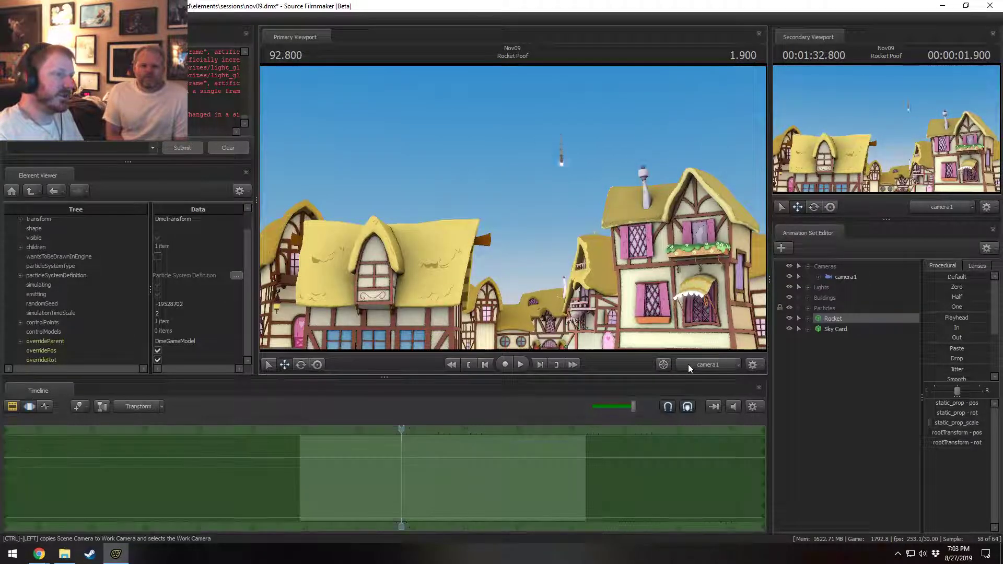
pyautogui.press('F2')
pyautogui.press('F3')
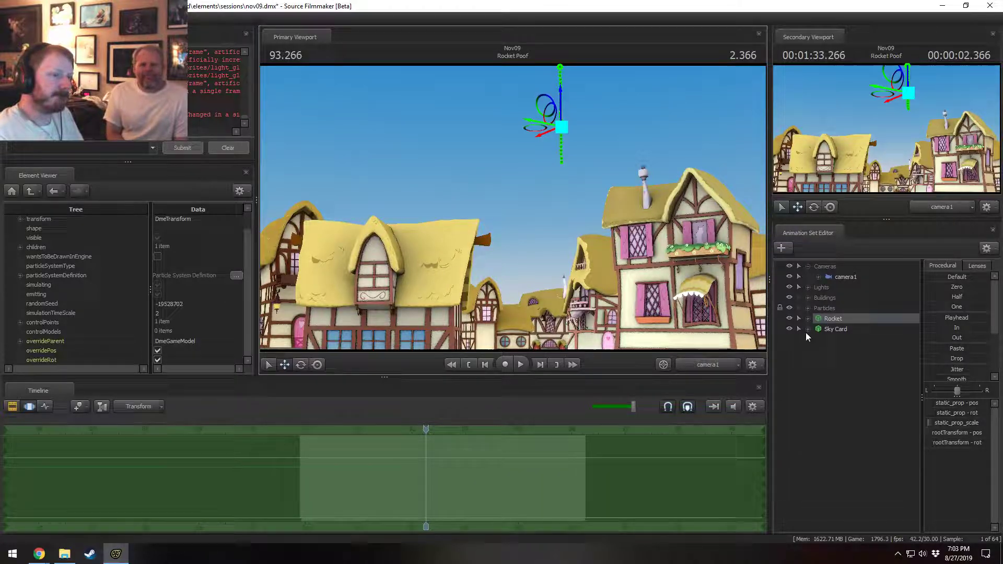
# - Inspect the Rocket's motion path against the sky with the Work Camera, and compare it with the camera1 view
pyautogui.click(701, 364)
pyautogui.moveTo(512, 236); pyautogui.dragTo(506, 188)
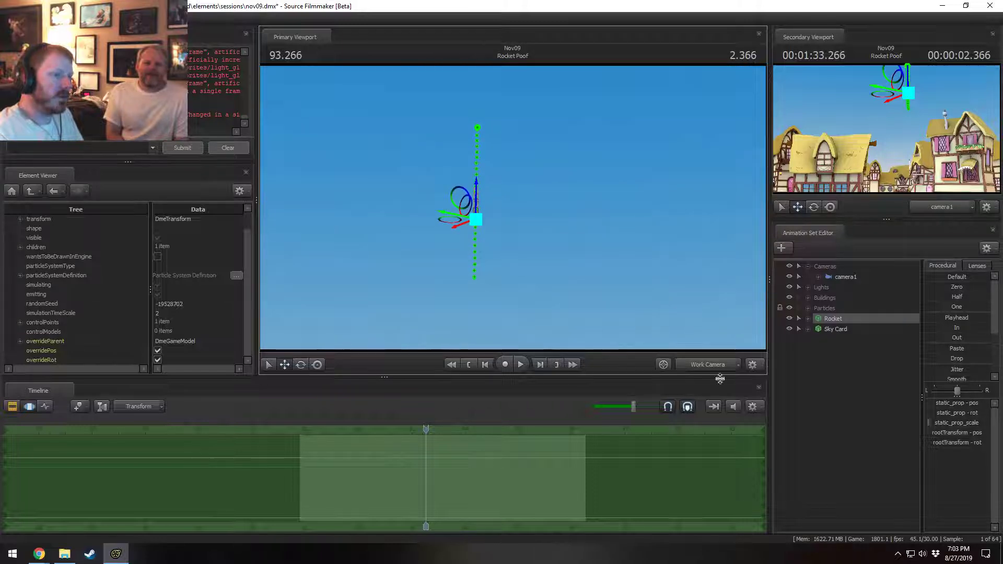
pyautogui.click(689, 365)
pyautogui.press('F2')
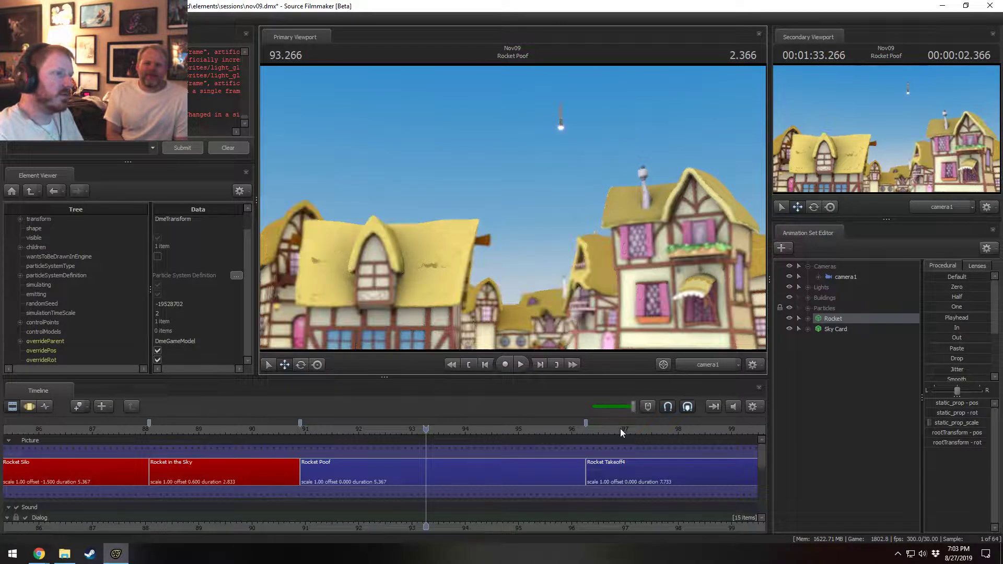
pyautogui.press('F3')
pyautogui.press('F2')
pyautogui.press('F3')
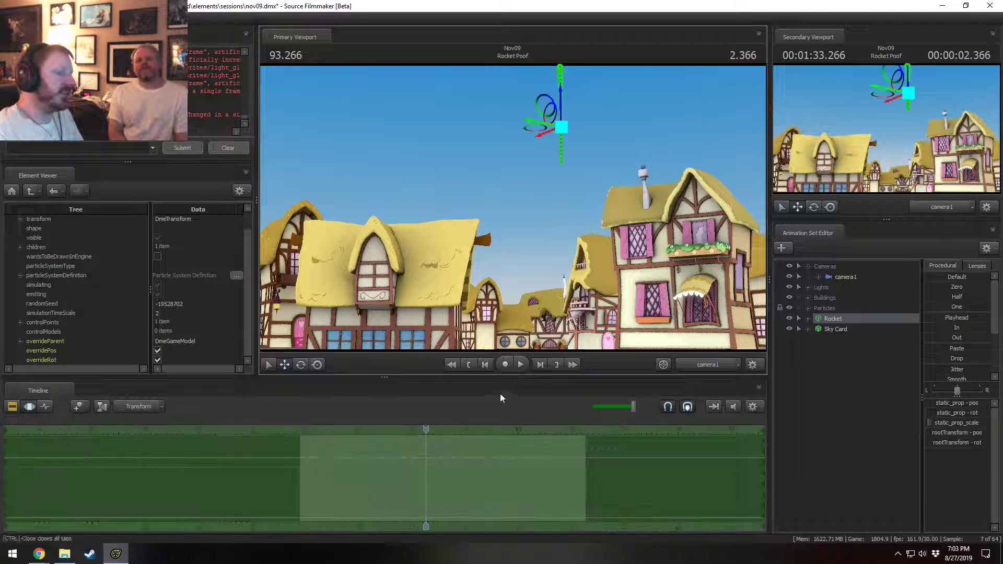
# - Scrub the Rocket back to 92.5 seconds and play the cut from Rocket in the Sky into Rocket Poof
pyautogui.moveTo(425, 429); pyautogui.dragTo(384, 428)
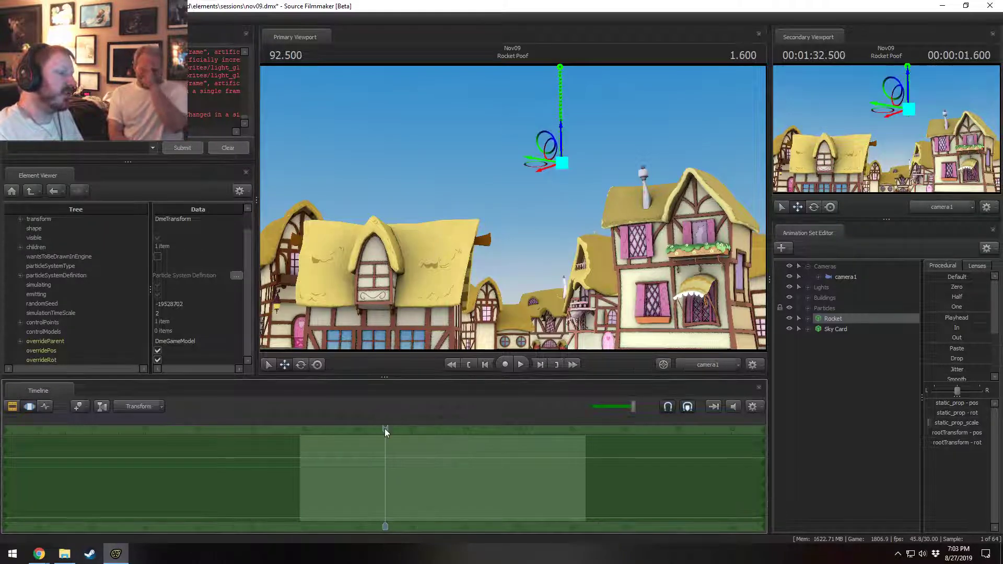
pyautogui.press('F2')
pyautogui.click(300, 430)
pyautogui.press('space')
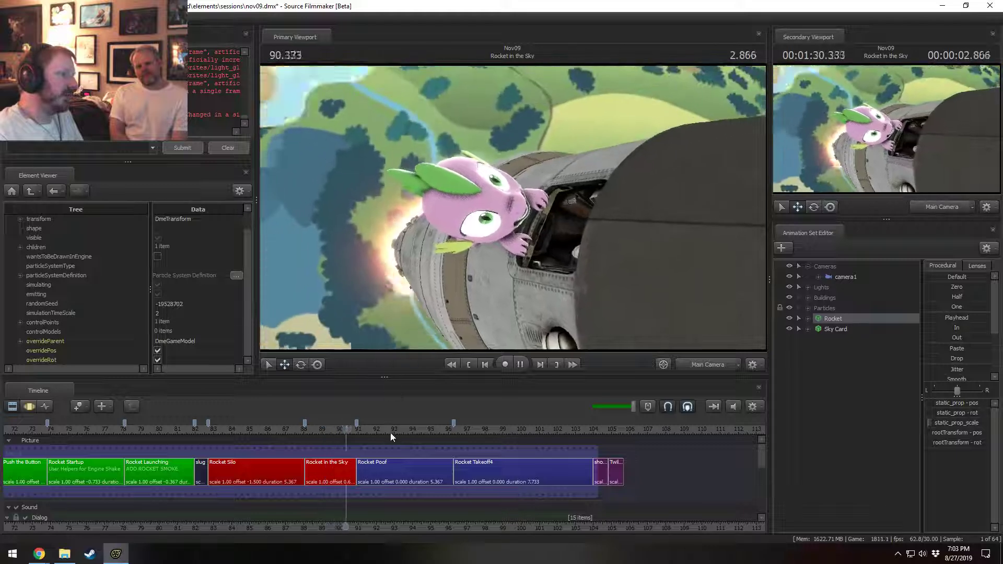
pyautogui.press('space')
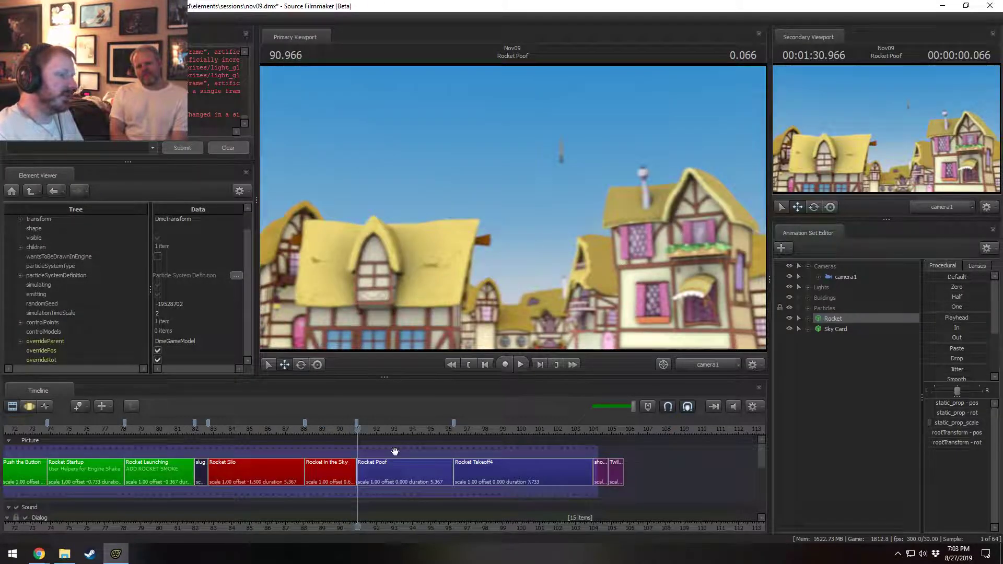
# - Set the time selection to end just before 94 seconds, shift the Rocket's ascent earlier in Rocket Poof, and play it
pyautogui.press('F3')
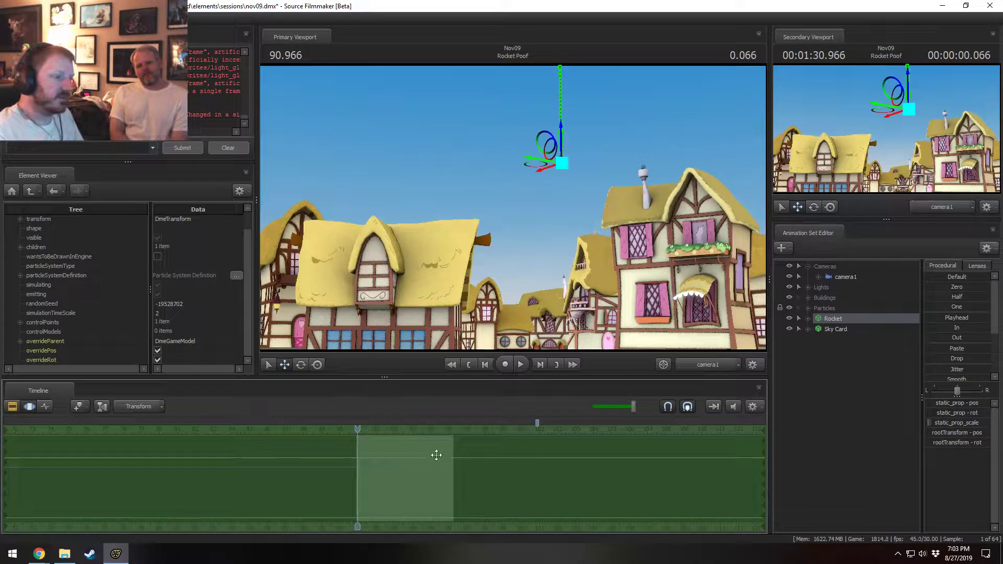
pyautogui.moveTo(418, 483); pyautogui.dragTo(443, 484)
pyautogui.moveTo(432, 474); pyautogui.dragTo(547, 481)
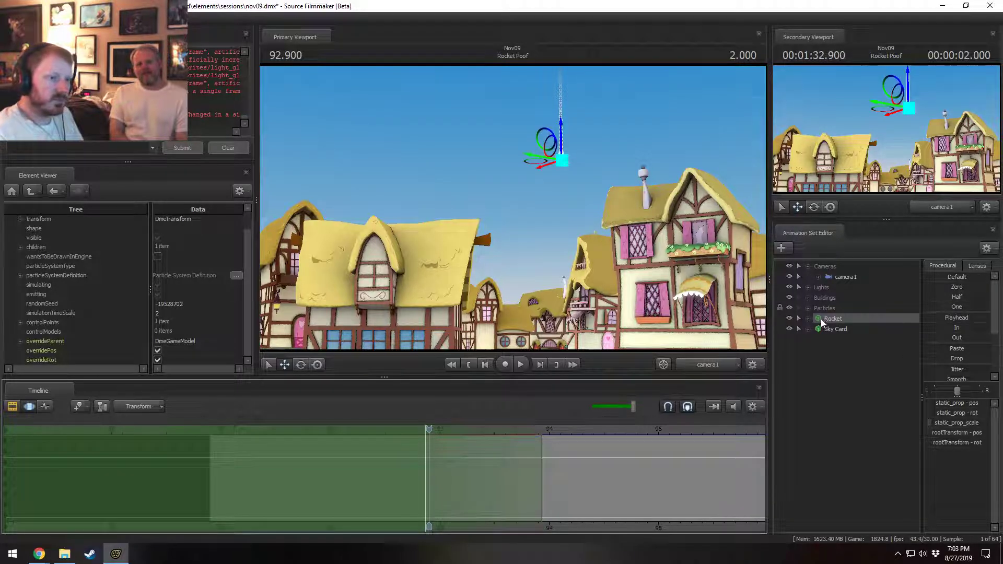
pyautogui.moveTo(413, 463); pyautogui.dragTo(304, 443)
pyautogui.press('F1')
pyautogui.press('space')
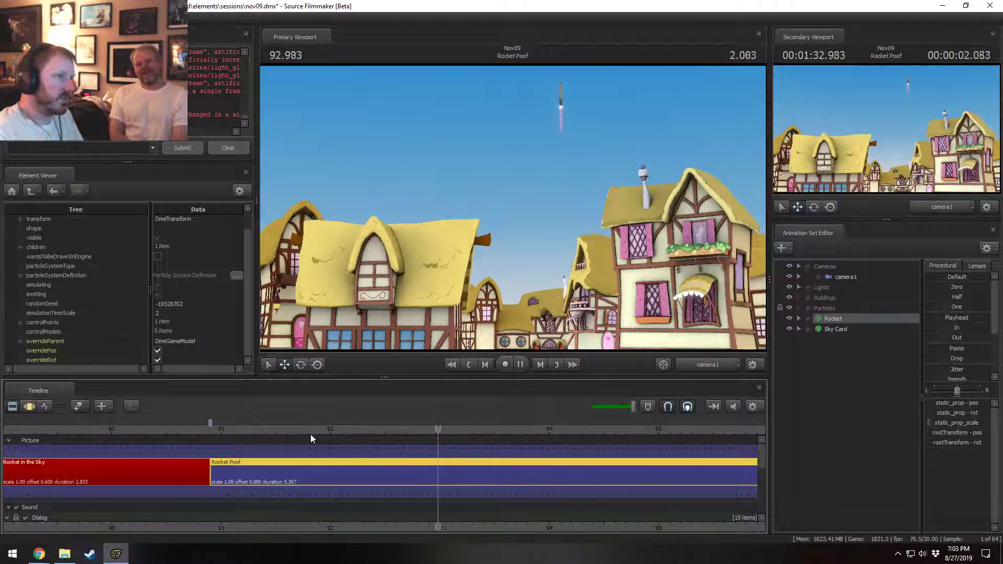
pyautogui.press('space')
# - Shift the Rocket's ascent even closer to the start of the Rocket Poof shot and replay it
pyautogui.press('F2')
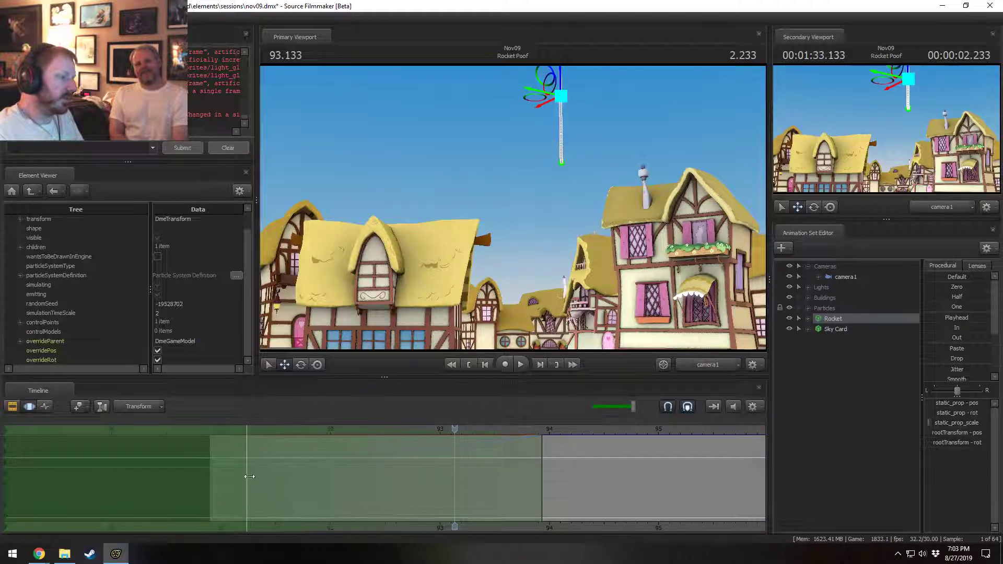
pyautogui.press('F1')
pyautogui.press('space')
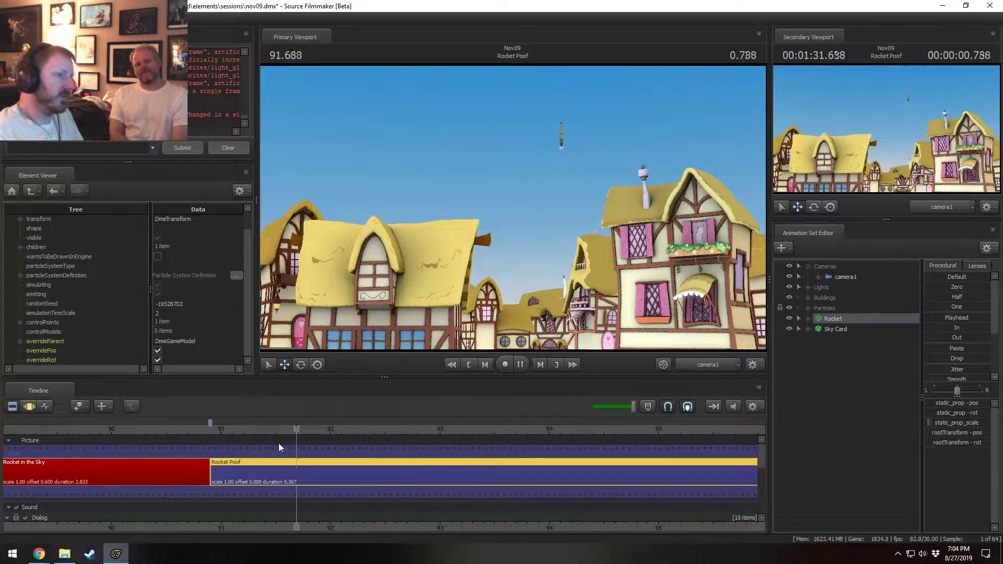
# - Stop the playback and set the maximum of the Rocket's static_prop_scale control to 1
pyautogui.press('space')
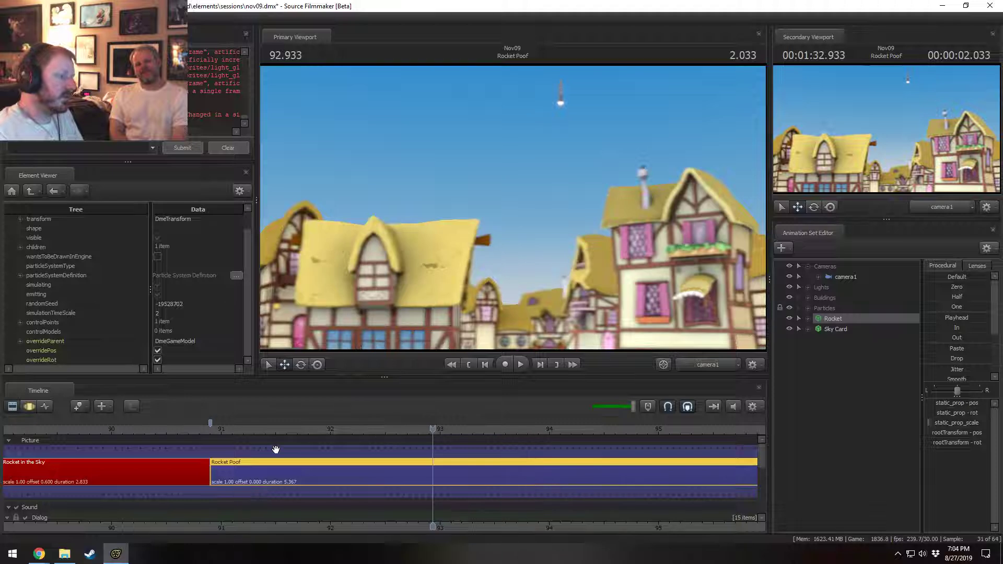
pyautogui.press('F2')
pyautogui.hotkey('ctrl', 'a')
pyautogui.rightClick(943, 423)
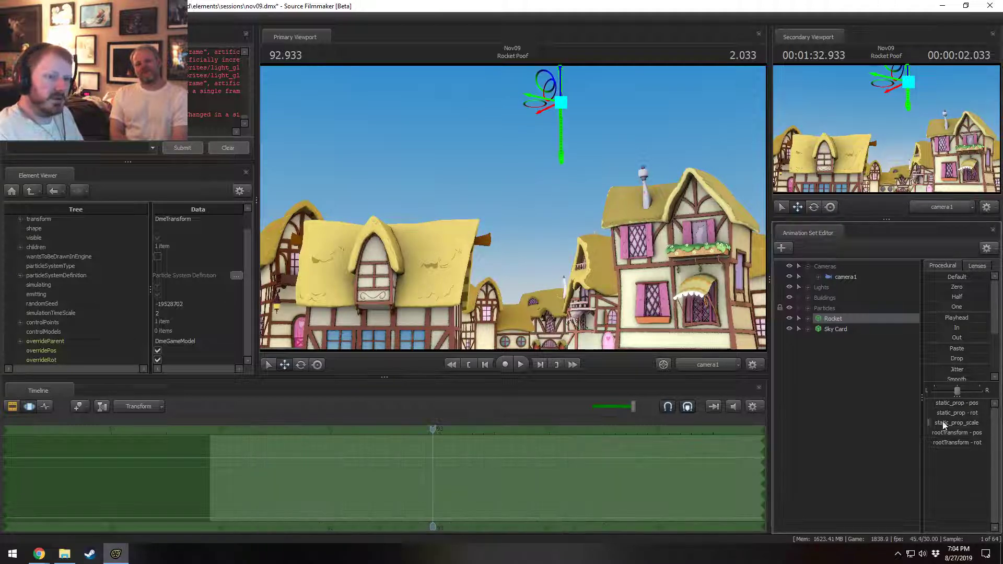
pyautogui.click(956, 437)
pyautogui.doubleClick(510, 270)
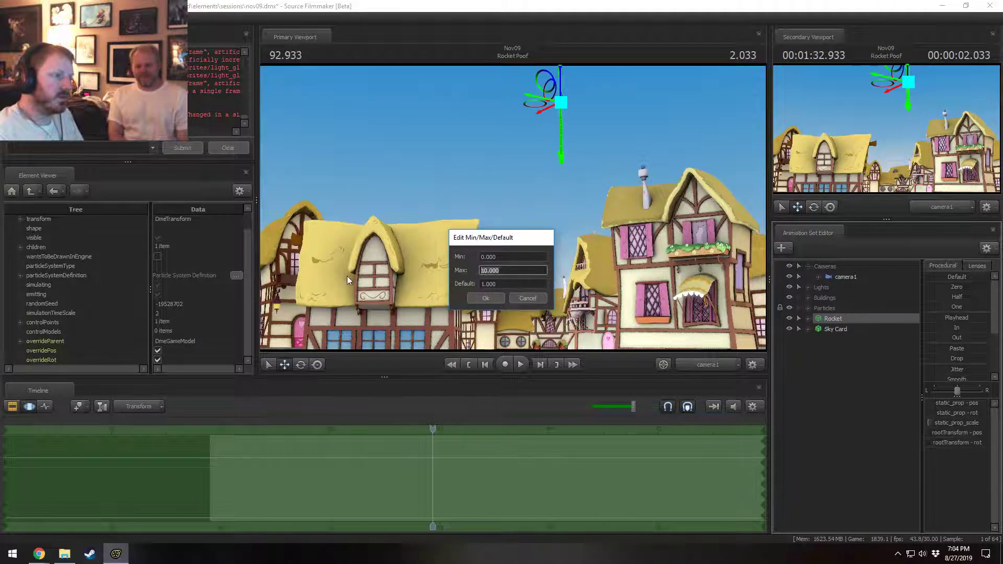
pyautogui.write('1')
pyautogui.press('Return')
# - Scale the Rocket down through its static_prop_scale control and check its size in the rendered view
pyautogui.press('F1')
pyautogui.press('F2')
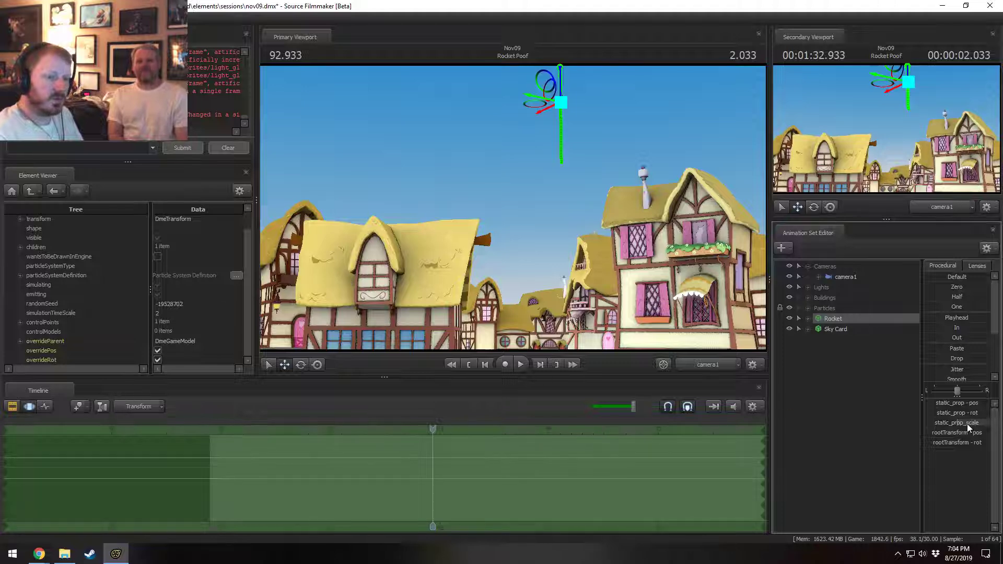
pyautogui.moveTo(968, 423); pyautogui.dragTo(955, 424)
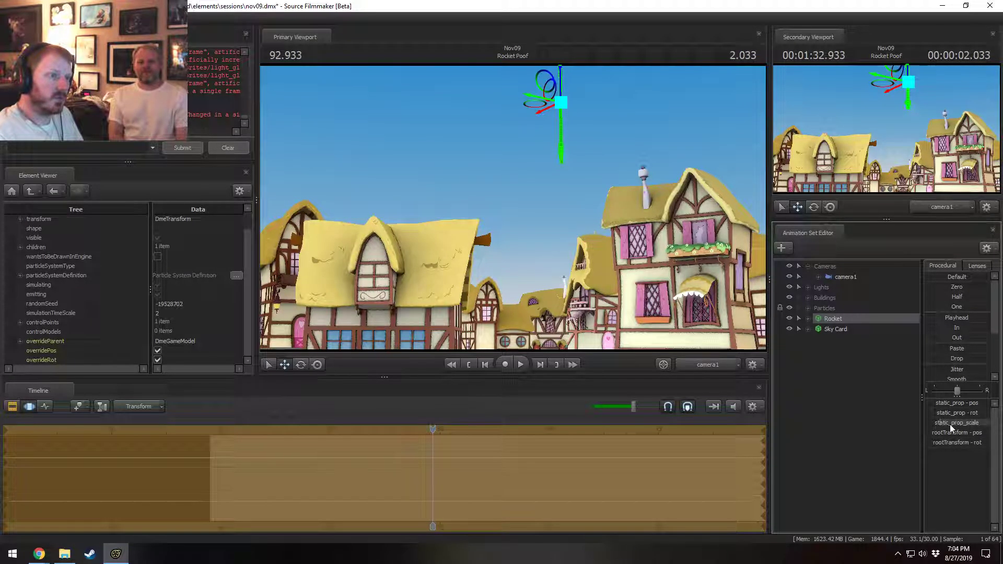
pyautogui.press('F1')
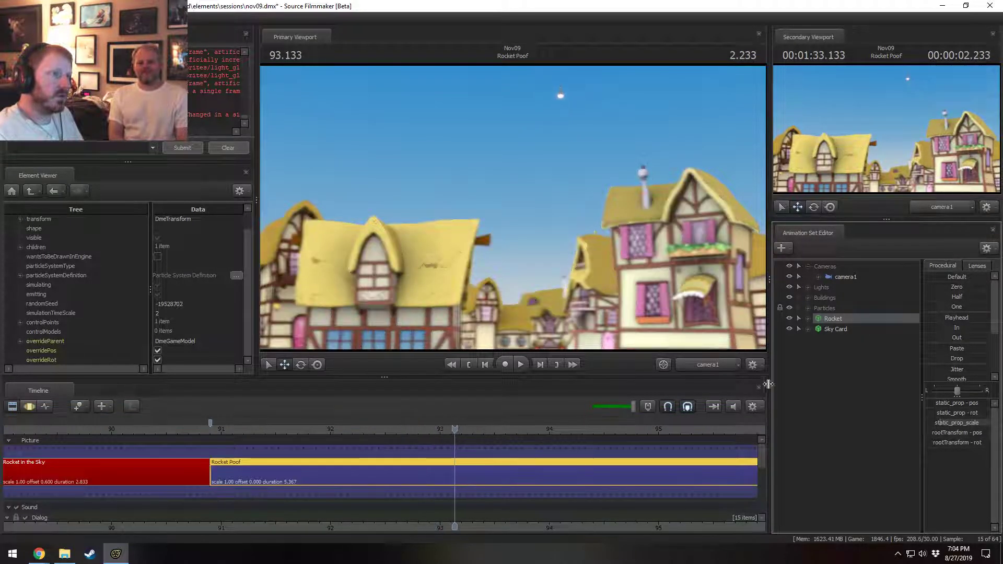
pyautogui.press('F2')
pyautogui.press('F1')
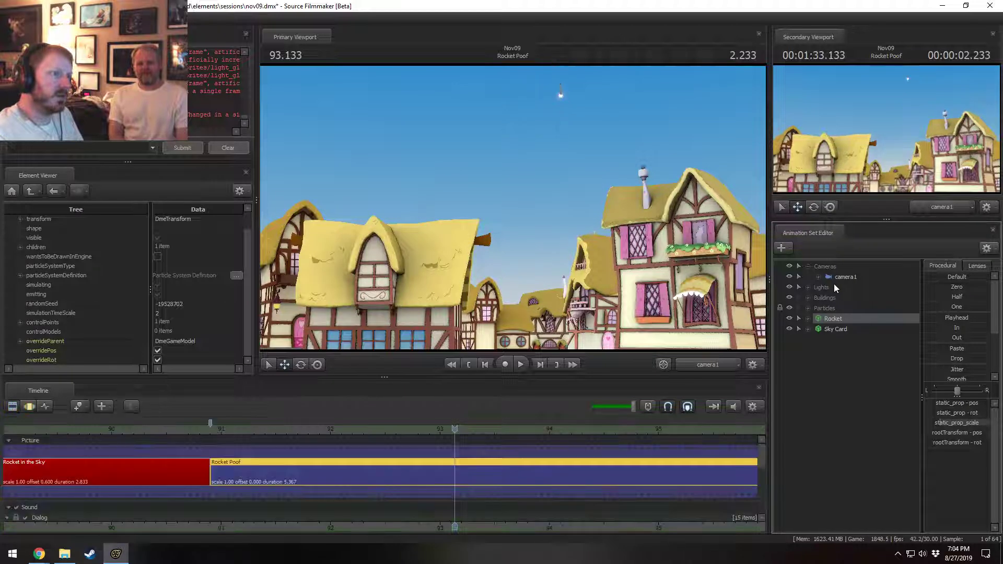
# - Reduce camera1's aperture to sharpen the Rocket Poof shot, and play the shot
pyautogui.press('F2')
pyautogui.click(843, 275)
pyautogui.press('F1')
pyautogui.press('F2')
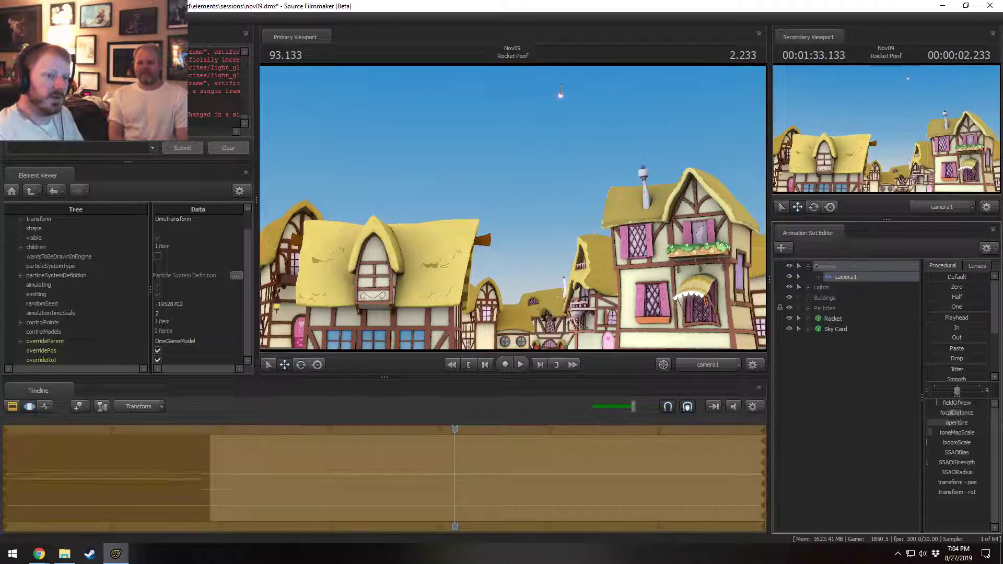
pyautogui.press('F1')
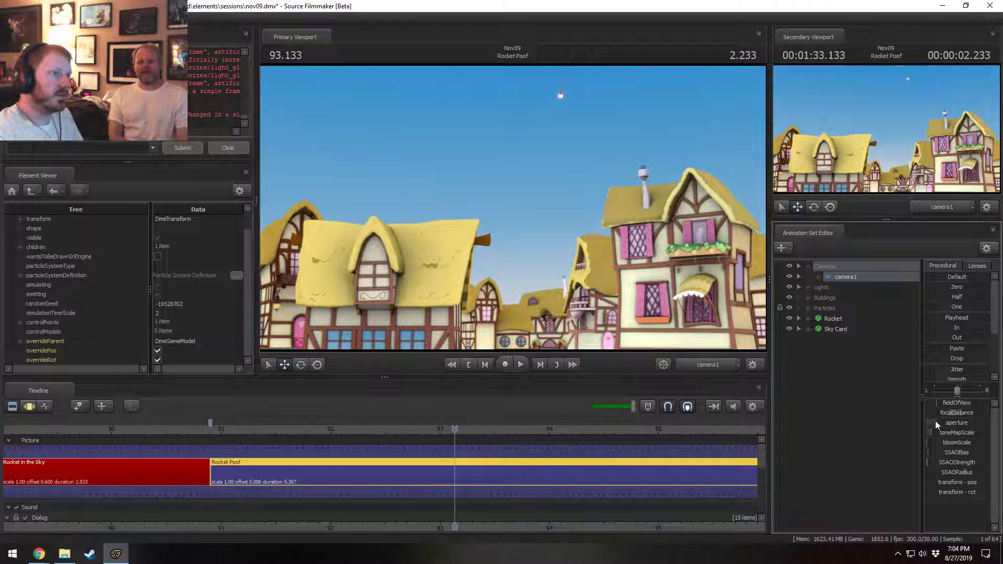
pyautogui.press('F2')
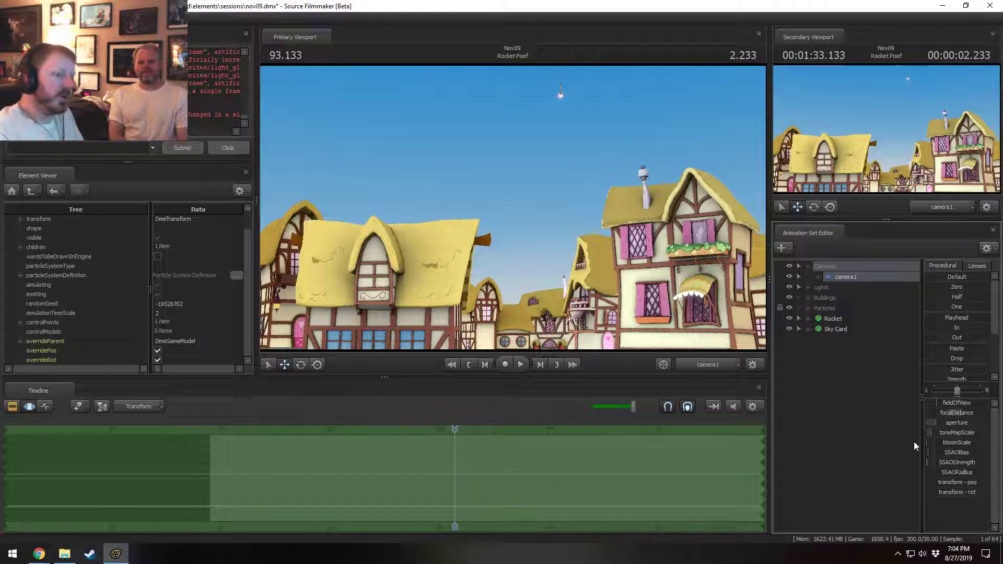
pyautogui.press('F1')
pyautogui.press('space')
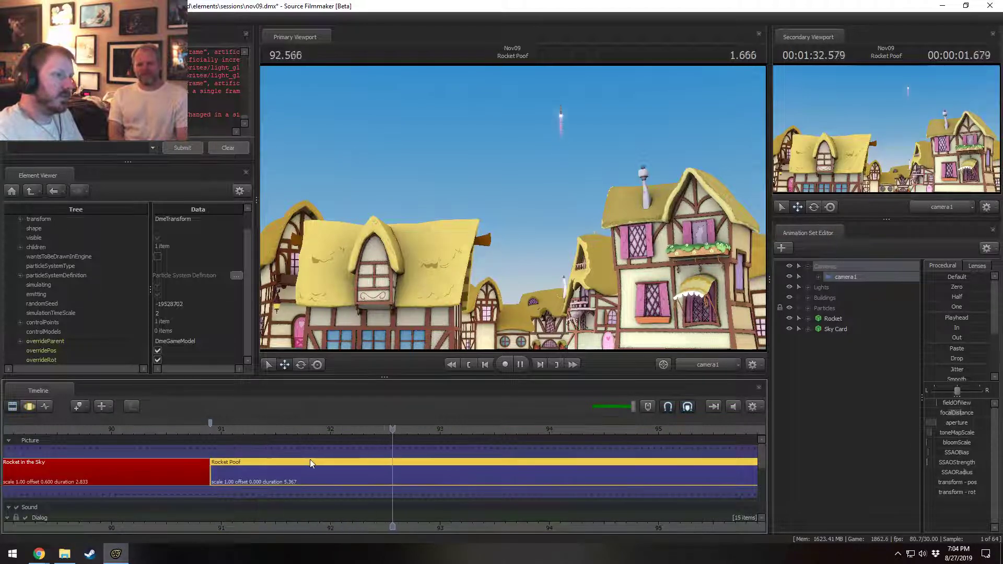
# - Set the particle system start time of Rocket Flame 1 to 90
pyautogui.press('F2')
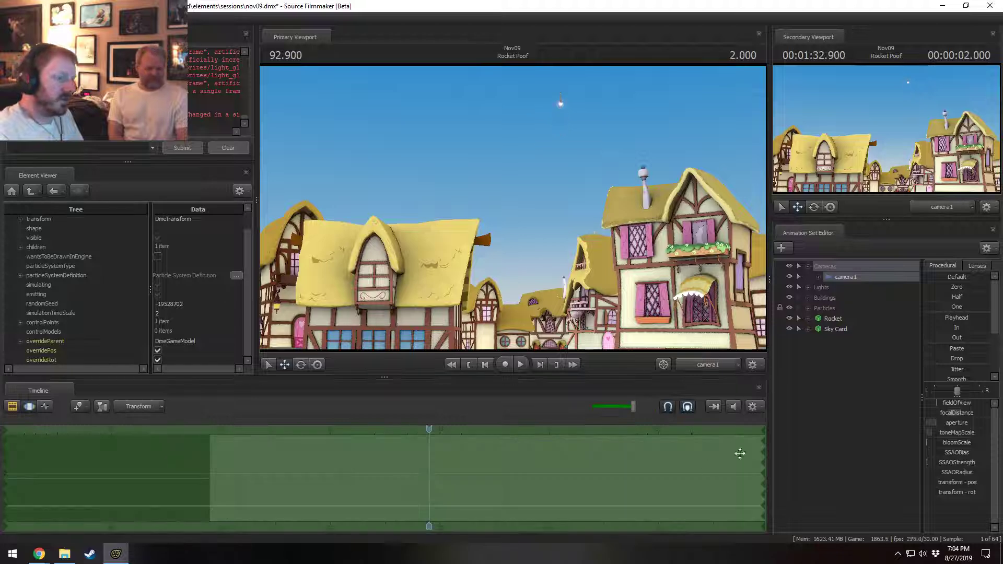
pyautogui.click(809, 309)
pyautogui.rightClick(851, 320)
pyautogui.click(899, 439)
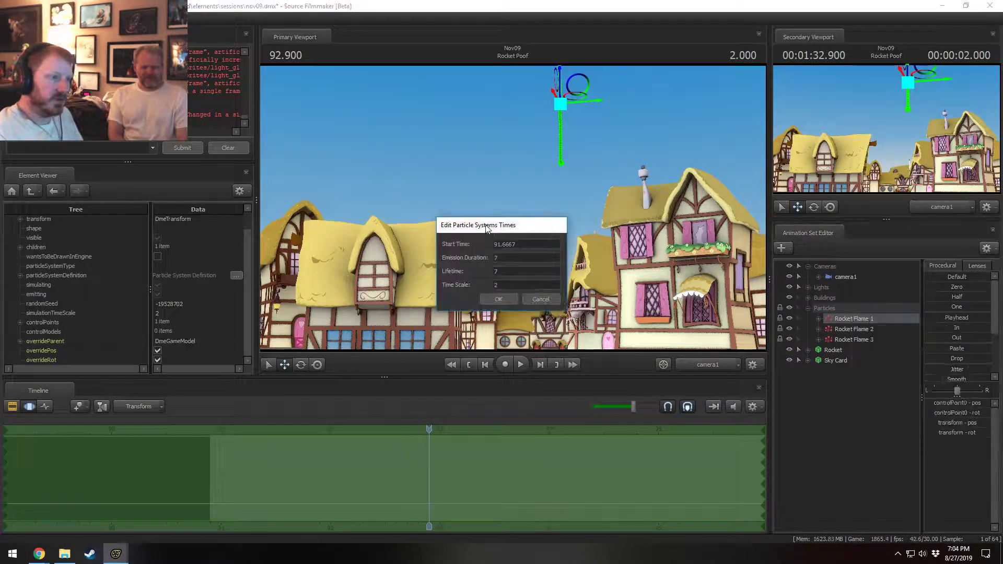
pyautogui.write('90')
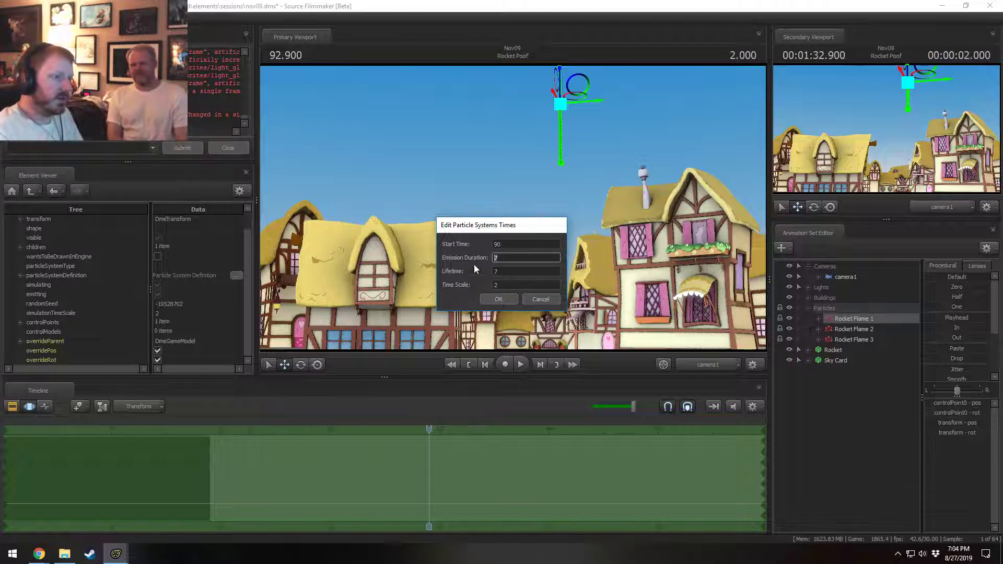
pyautogui.press('Return')
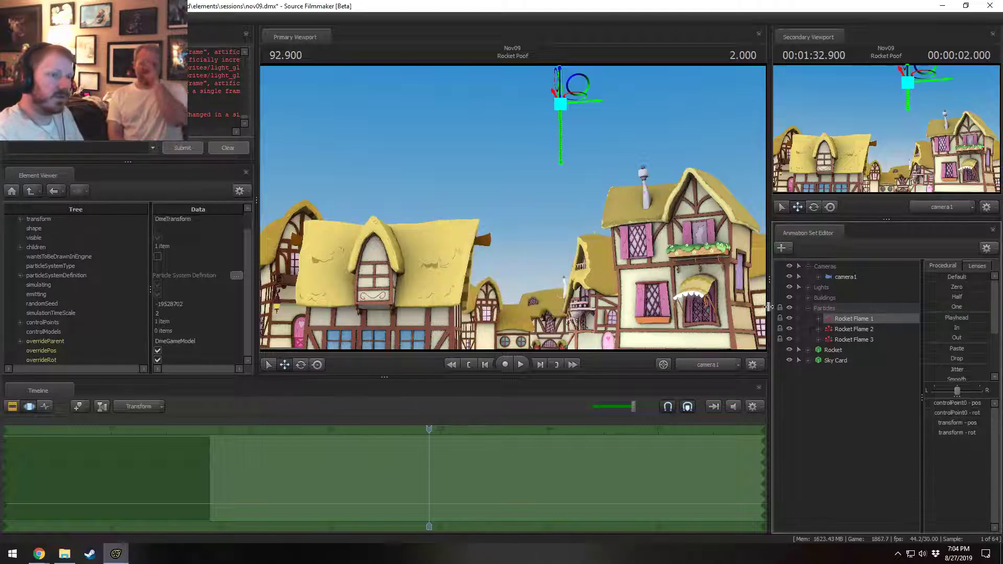
# - Change Rocket Flame 2's particle system start time to match Rocket Flame 1
pyautogui.click(844, 329)
pyautogui.rightClick(845, 330)
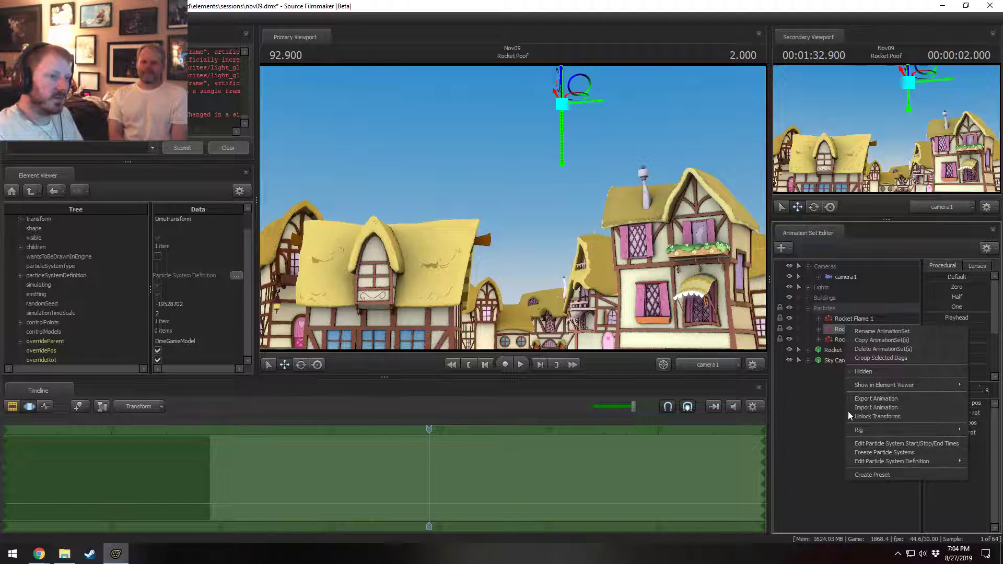
pyautogui.click(883, 445)
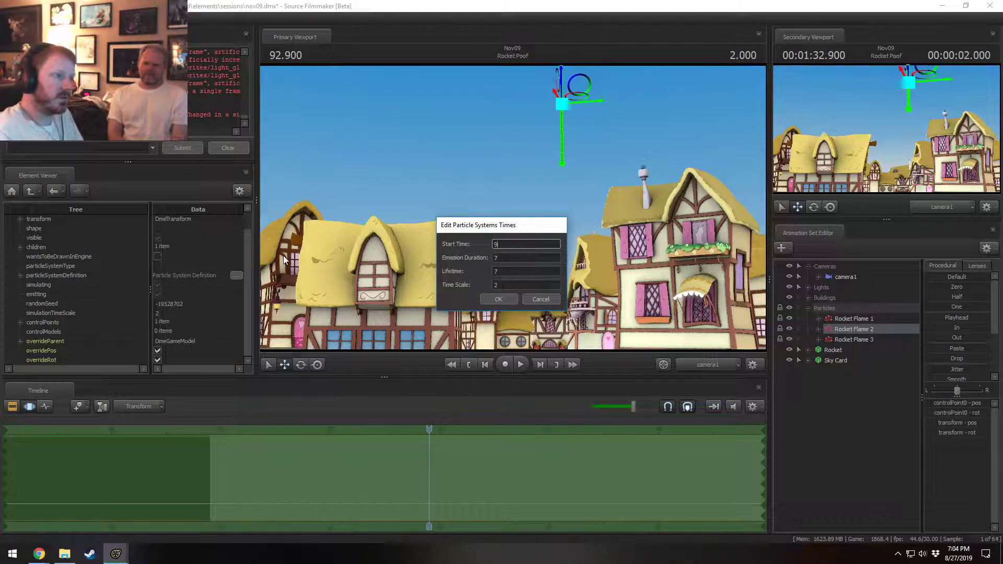
pyautogui.write('9')
pyautogui.press('Tab')
pyautogui.press('Tab')
pyautogui.press('Return')
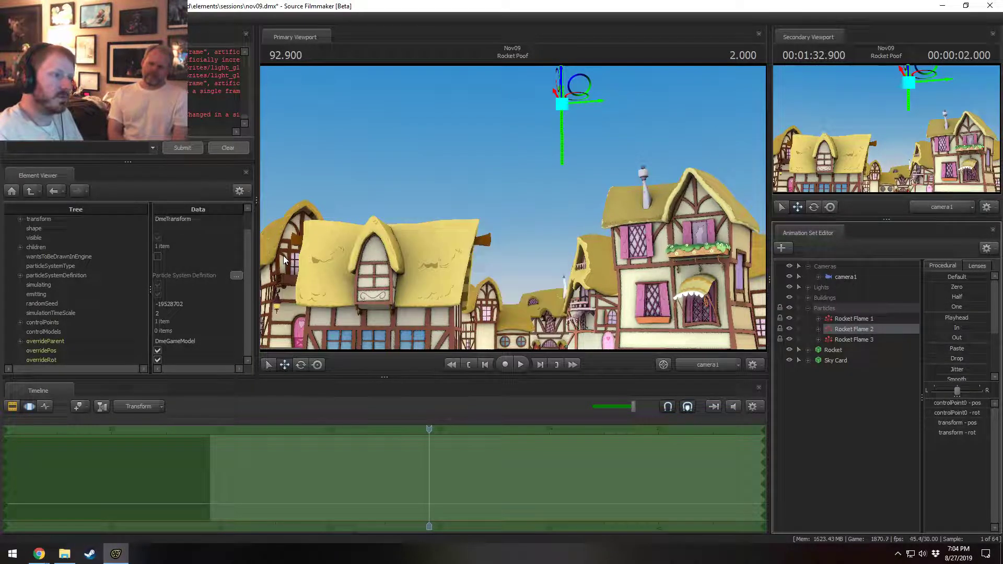
# - Set Rocket Flame 3's particle start time to 90, with emission duration and lifetime of 12
pyautogui.rightClick(850, 339)
pyautogui.click(885, 457)
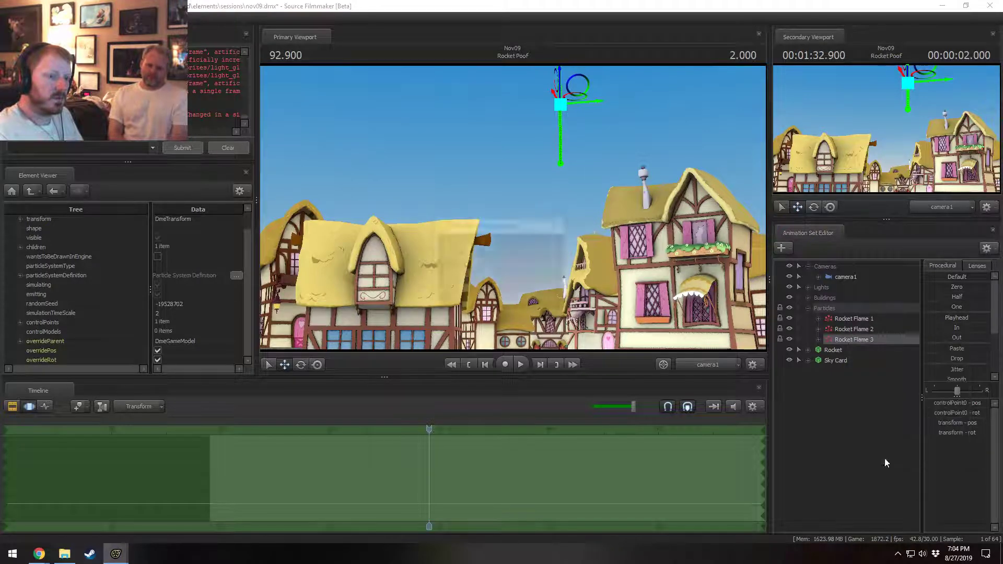
pyautogui.press('Tab')
pyautogui.press('Tab')
pyautogui.press('Tab')
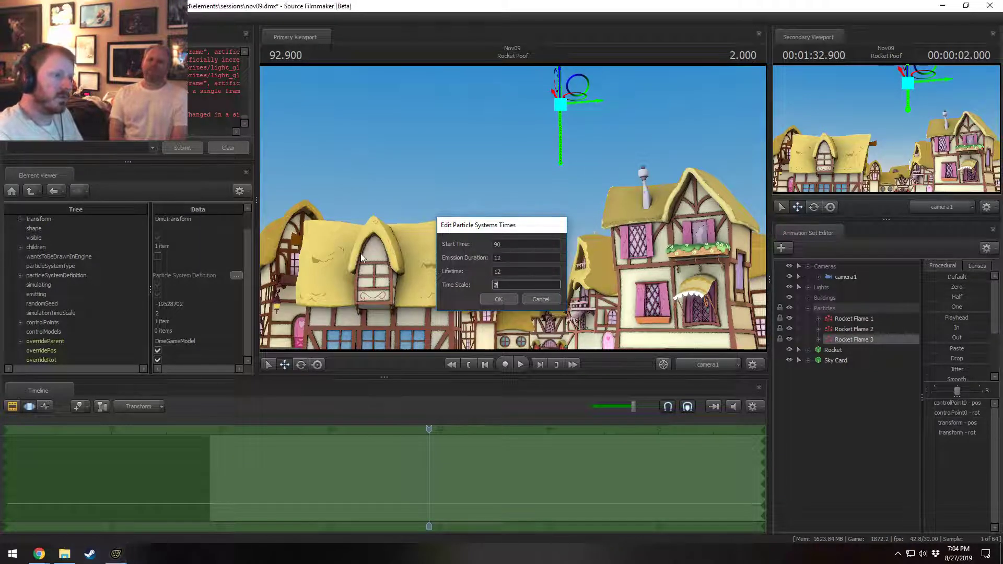
pyautogui.press('Return')
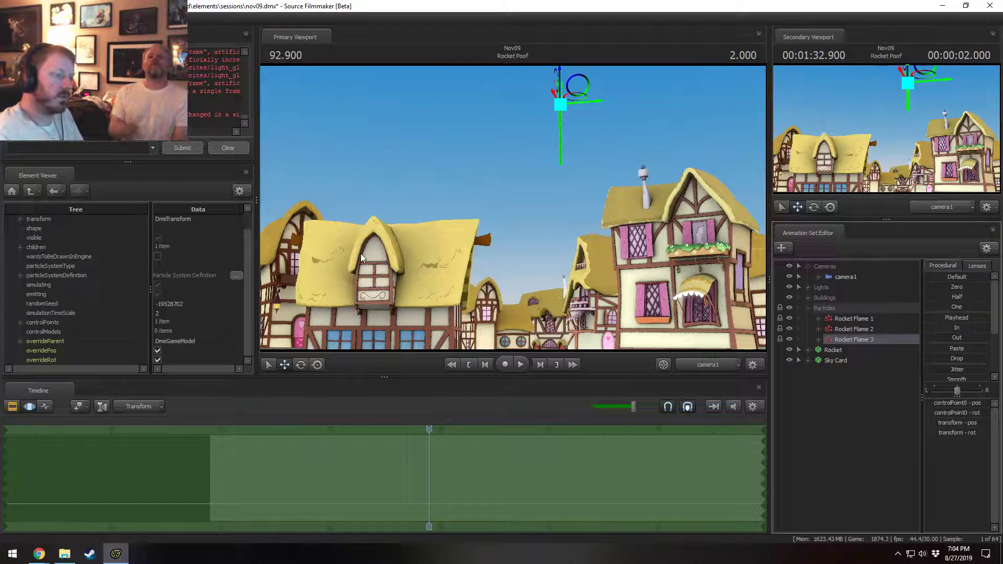
# - Collapse the Particles group and play Rocket Poof from its start to check the flames
pyautogui.click(813, 308)
pyautogui.press('F2')
pyautogui.click(213, 429)
pyautogui.press('space')
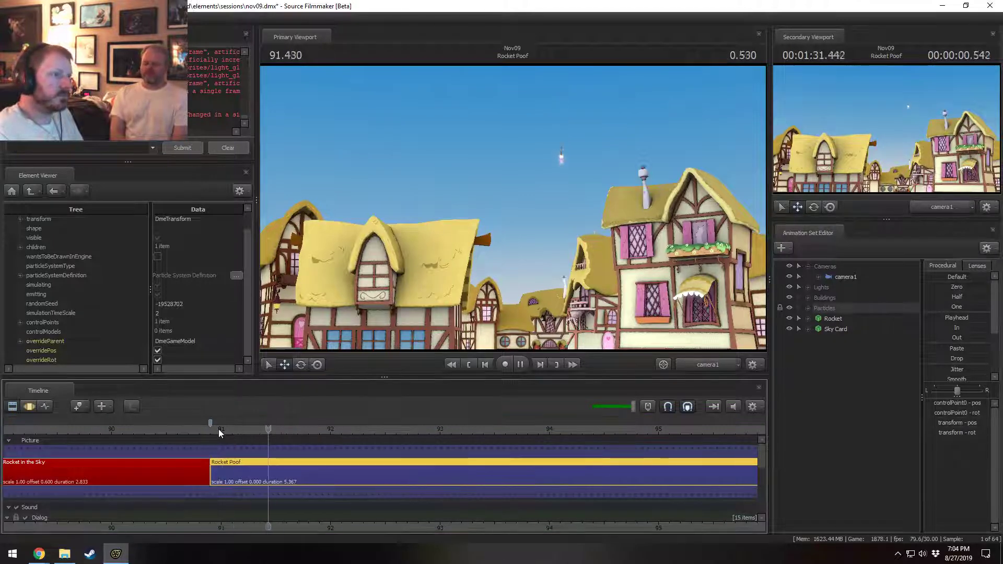
pyautogui.press('space')
# - Select the Rocket's animation from the start of Rocket Poof, stretch it by about one second to slow the ascent, and play it
pyautogui.press('F3')
pyautogui.click(833, 319)
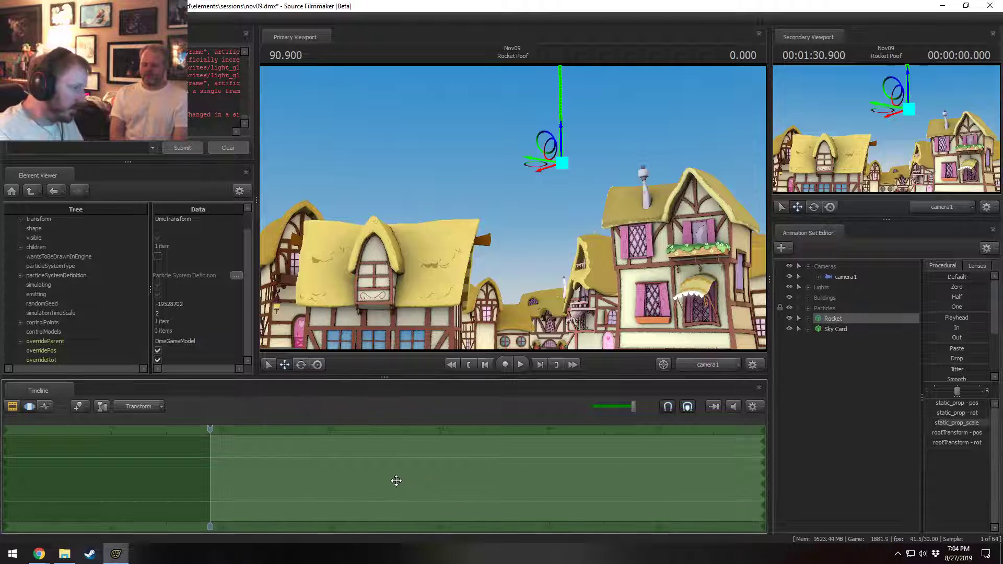
pyautogui.scroll(-3, 495, 461)
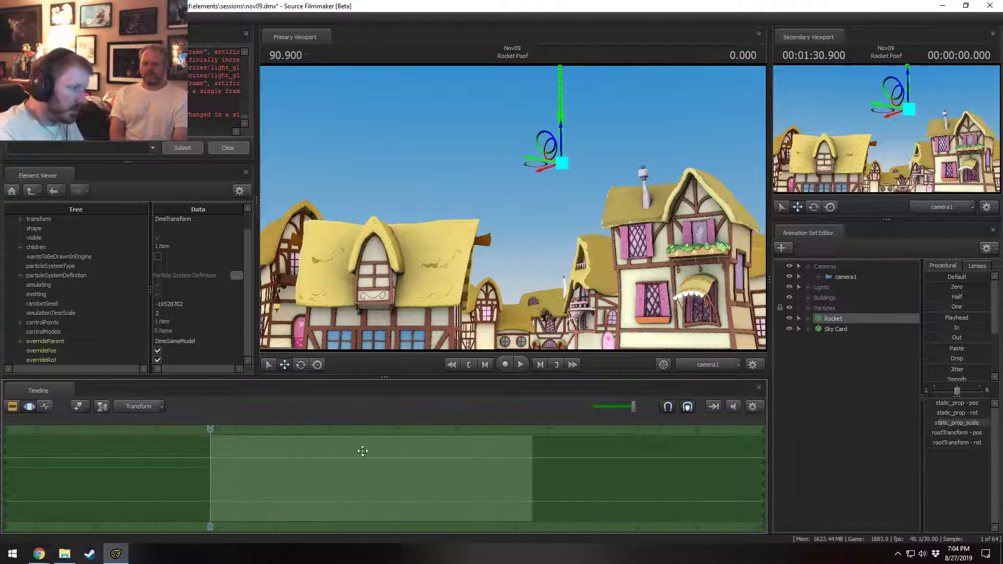
pyautogui.moveTo(364, 453); pyautogui.dragTo(374, 456)
pyautogui.keyDown('shift'); pyautogui.moveTo(375, 456); pyautogui.dragTo(208, 517); pyautogui.keyUp('shift')
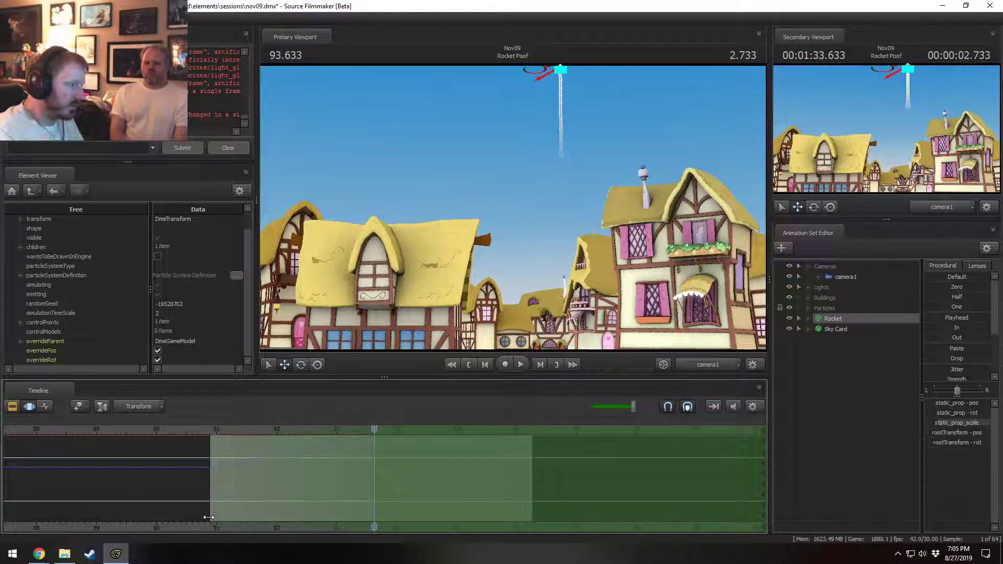
pyautogui.moveTo(375, 461); pyautogui.dragTo(439, 471)
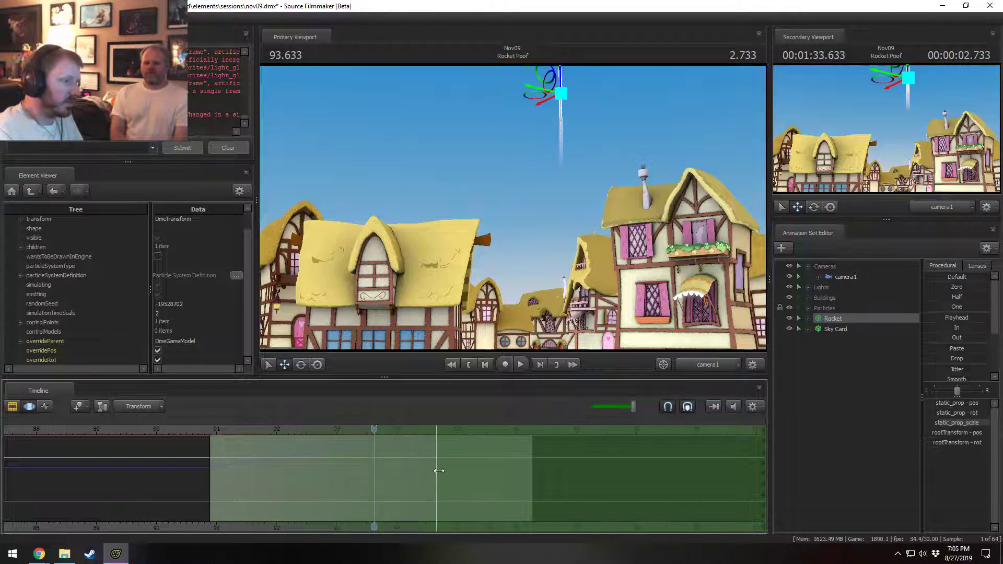
pyautogui.press('space')
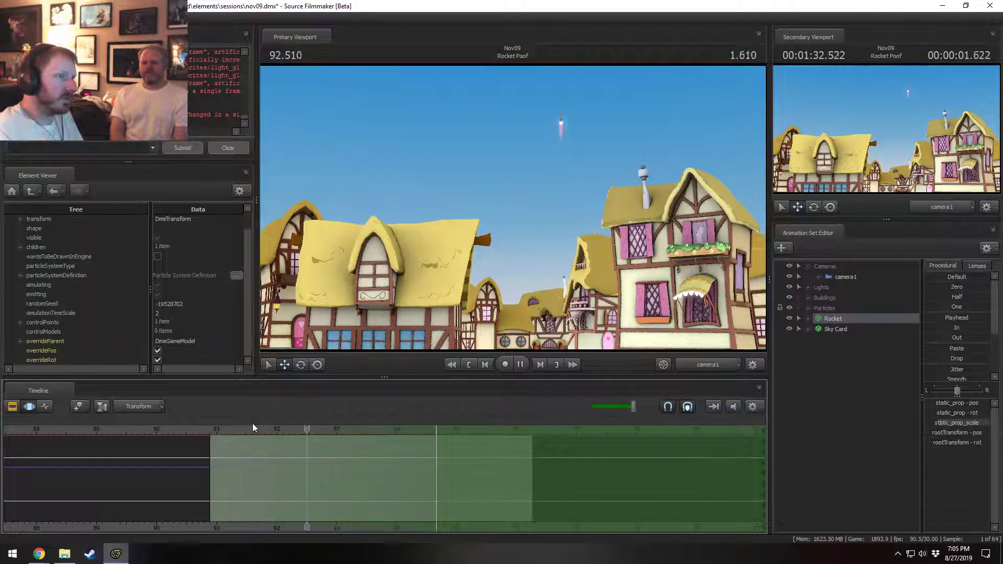
pyautogui.press('space')
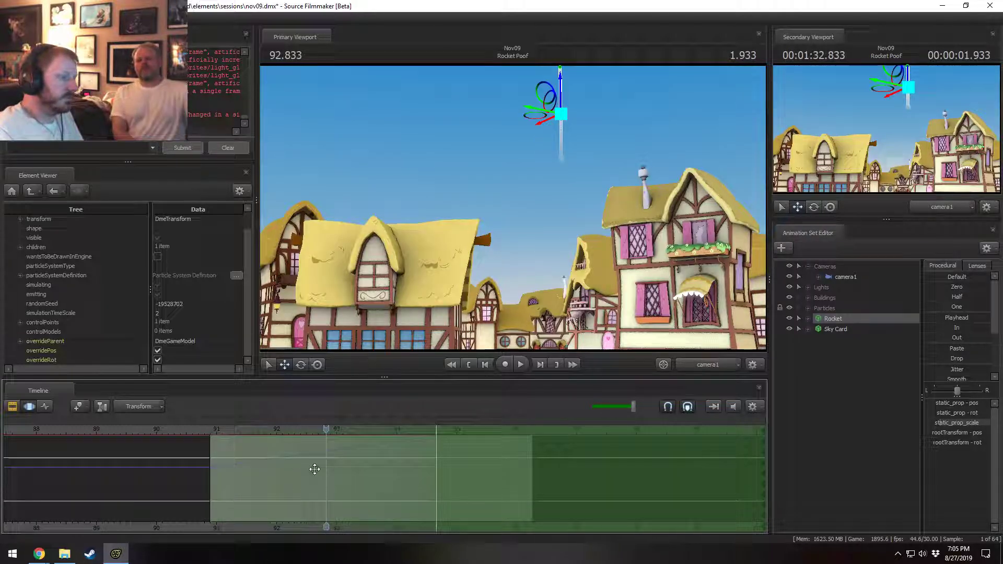
# - Play the cut from the end of Rocket in the Sky into Rocket Poof
pyautogui.click(205, 432)
pyautogui.click(148, 430)
pyautogui.press('space')
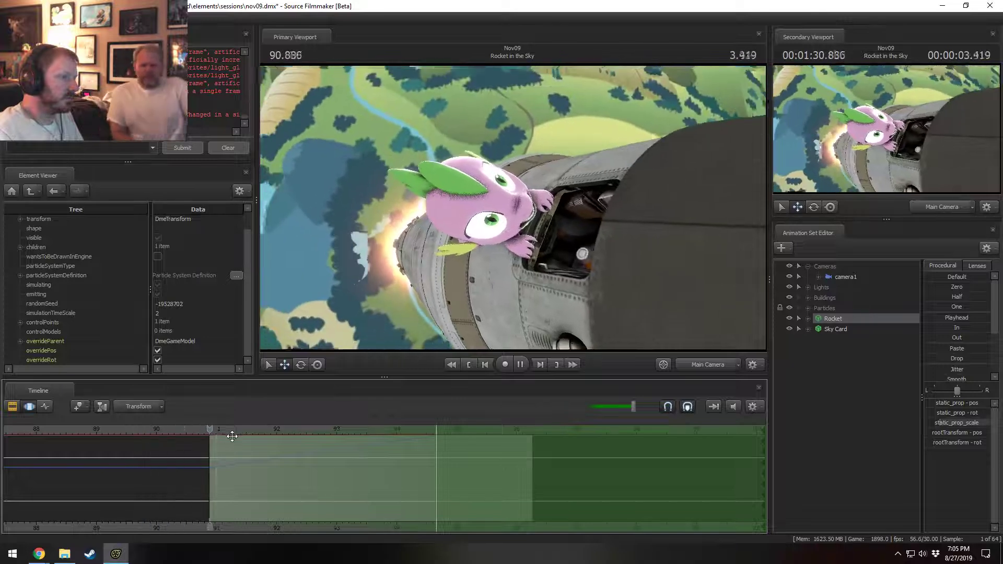
pyautogui.press('space')
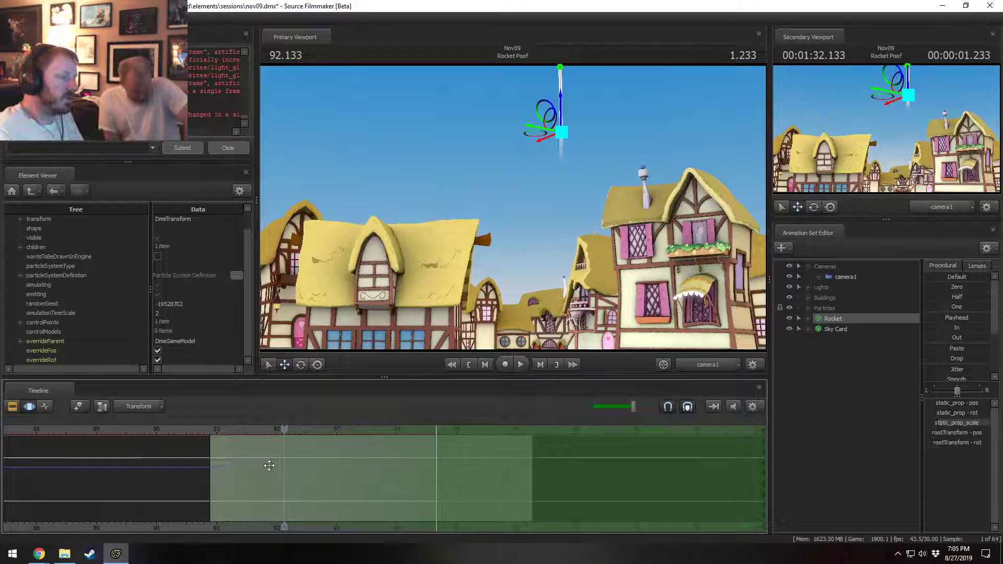
# - Move the playhead to 91.4 seconds, view the Rocket in the shot and motion views, and replay its slower ascent
pyautogui.click(240, 432)
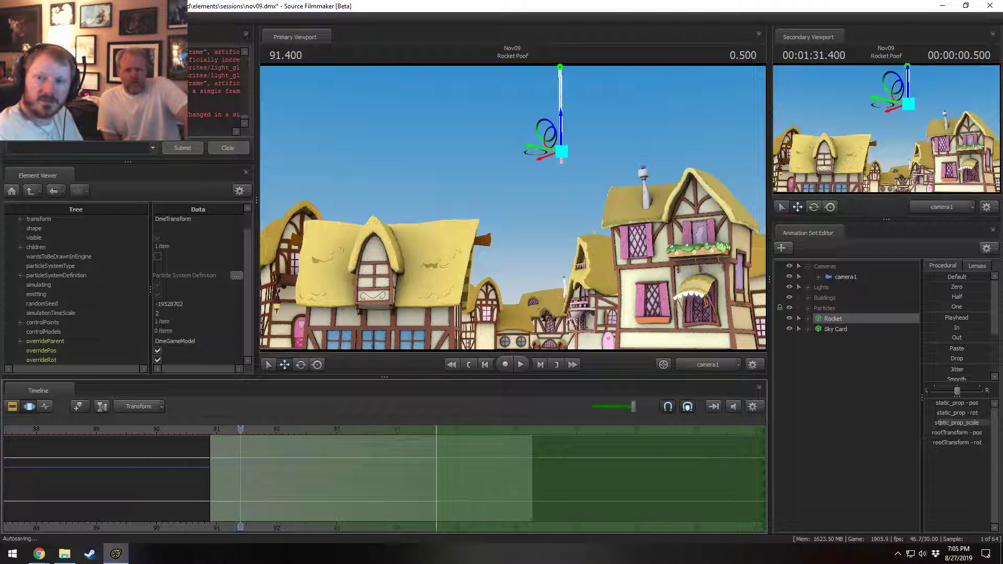
pyautogui.press('F2')
pyautogui.press('F3')
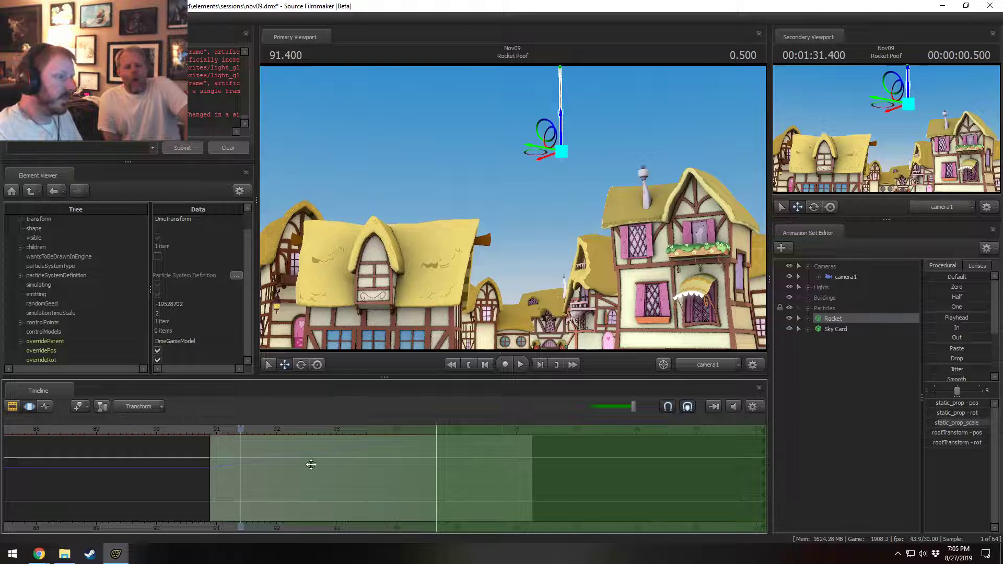
pyautogui.press('F2')
pyautogui.press('F3')
pyautogui.press('F2')
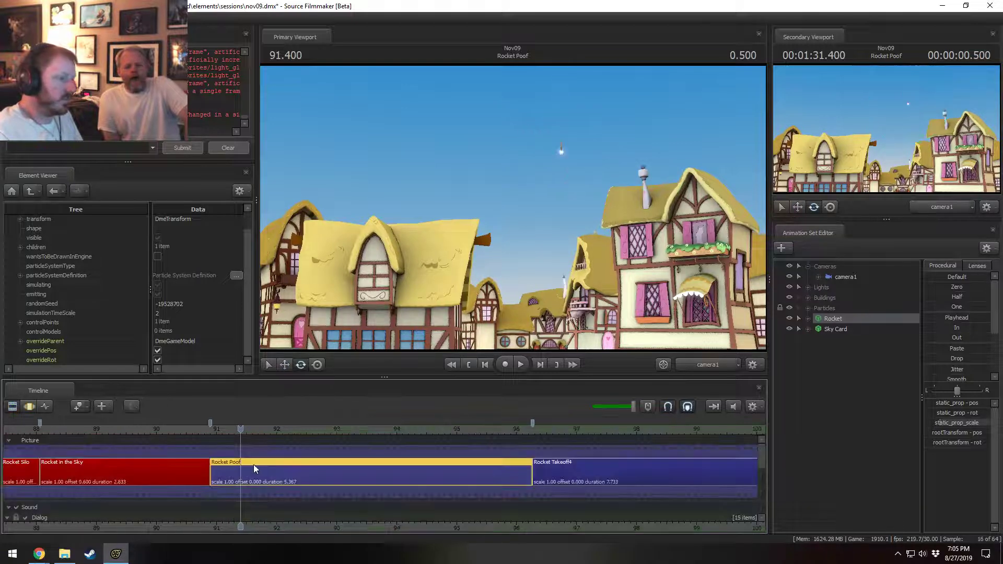
pyautogui.press('F3')
pyautogui.press('space')
pyautogui.press('space')
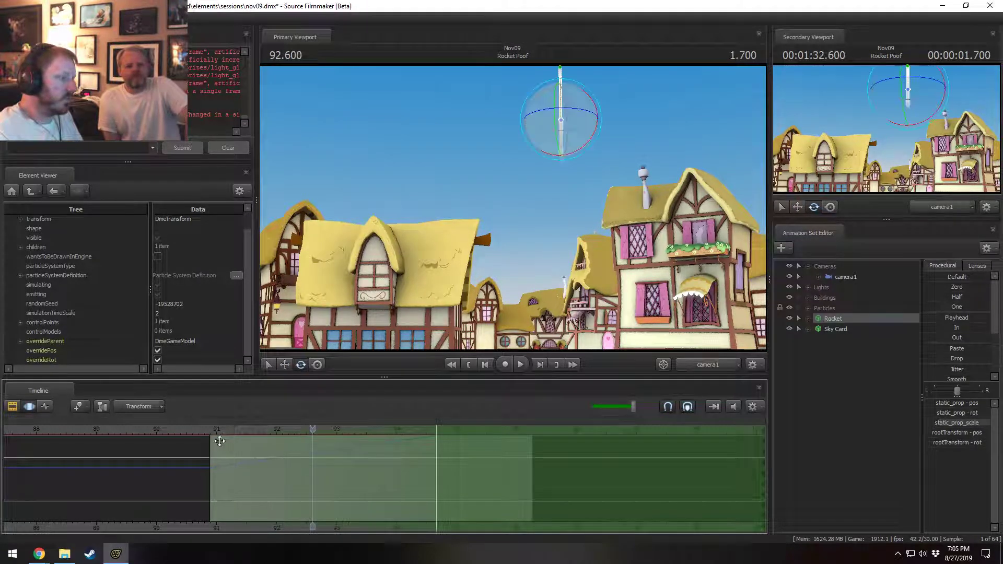
# - Try adjusting the rocket_fireloop.wav clip at the start of Rocket Poof, and undo the clip changes
pyautogui.press('F2')
pyautogui.moveTo(763, 457); pyautogui.dragTo(767, 496)
pyautogui.click(264, 483)
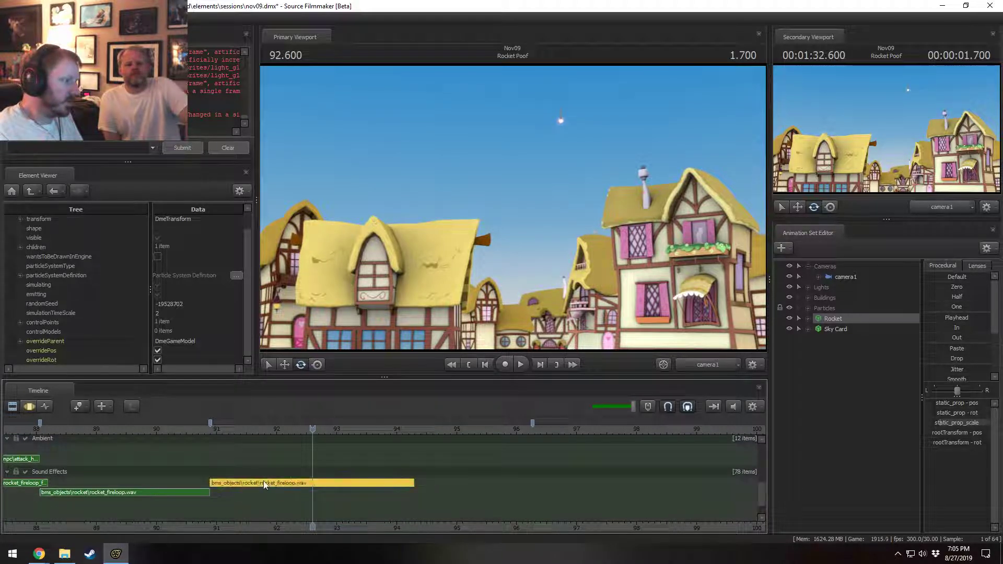
pyautogui.scroll(4, 268, 483)
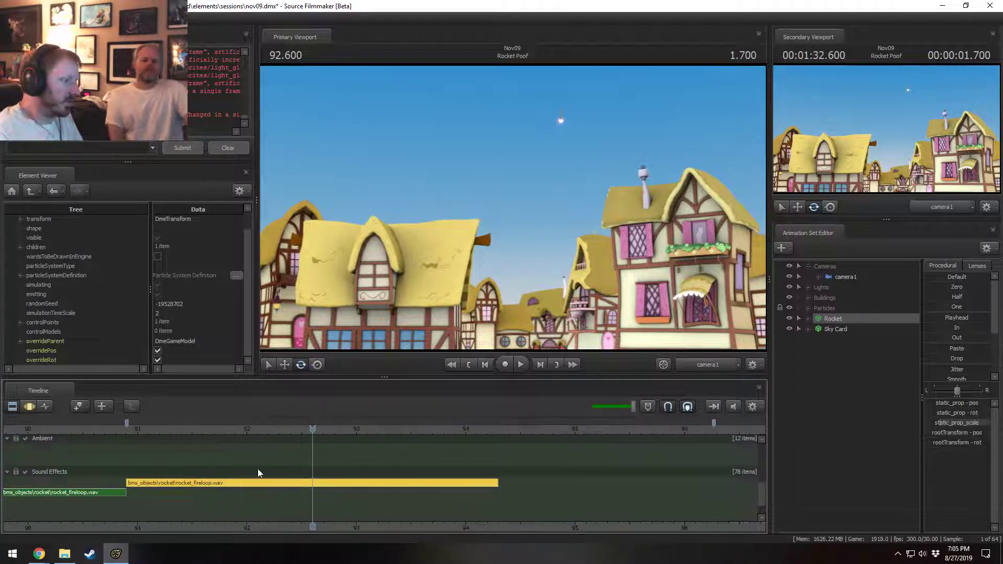
pyautogui.click(137, 429)
pyautogui.moveTo(145, 484); pyautogui.dragTo(123, 495)
pyautogui.scroll(-5, 192, 478)
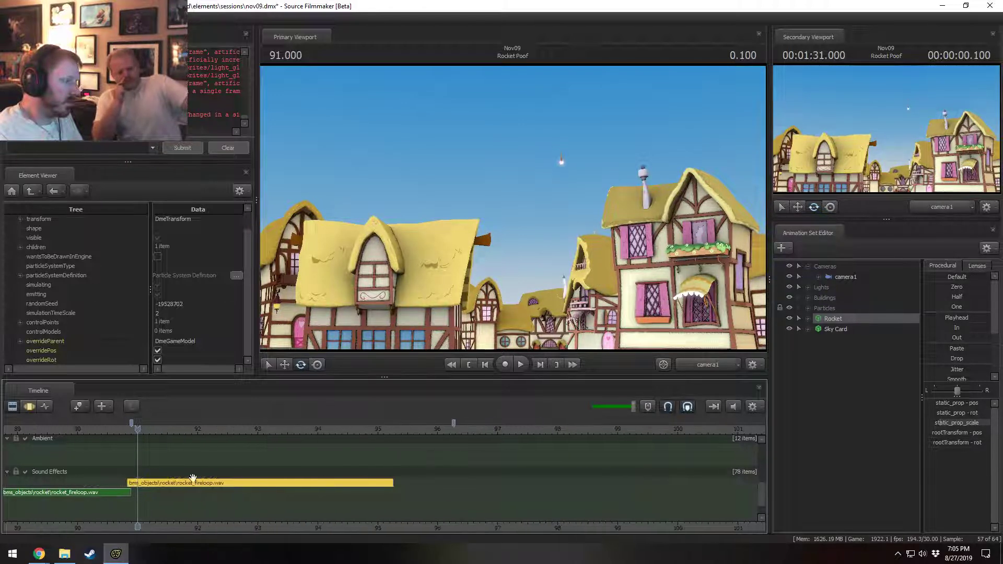
pyautogui.hotkey('ctrl', 'z')
pyautogui.hotkey('ctrl', 'z')
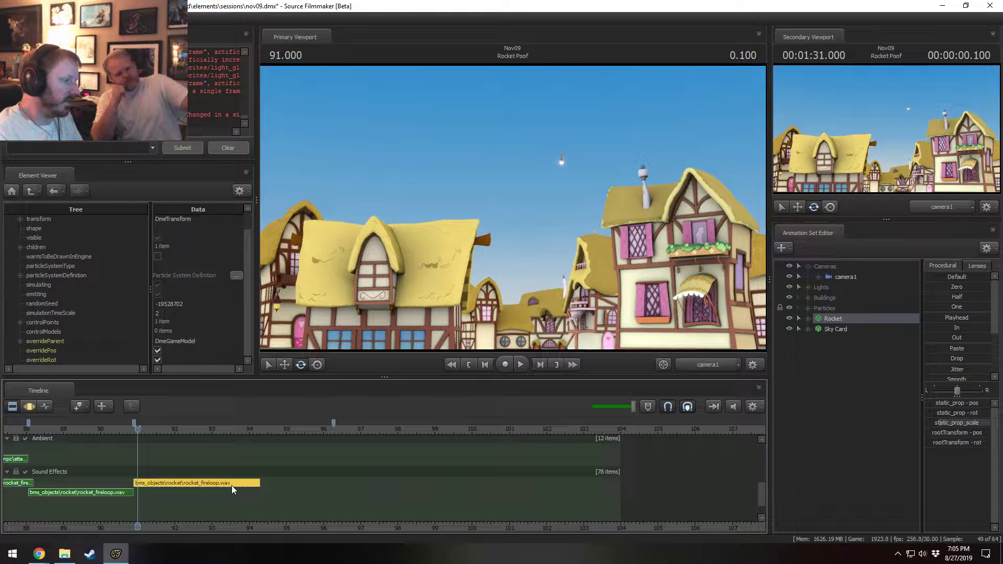
# - Extend the rocket_fireloop.wav sound clip to the end of Rocket Poof and play the shot from 91 seconds
pyautogui.moveTo(259, 486); pyautogui.dragTo(331, 489)
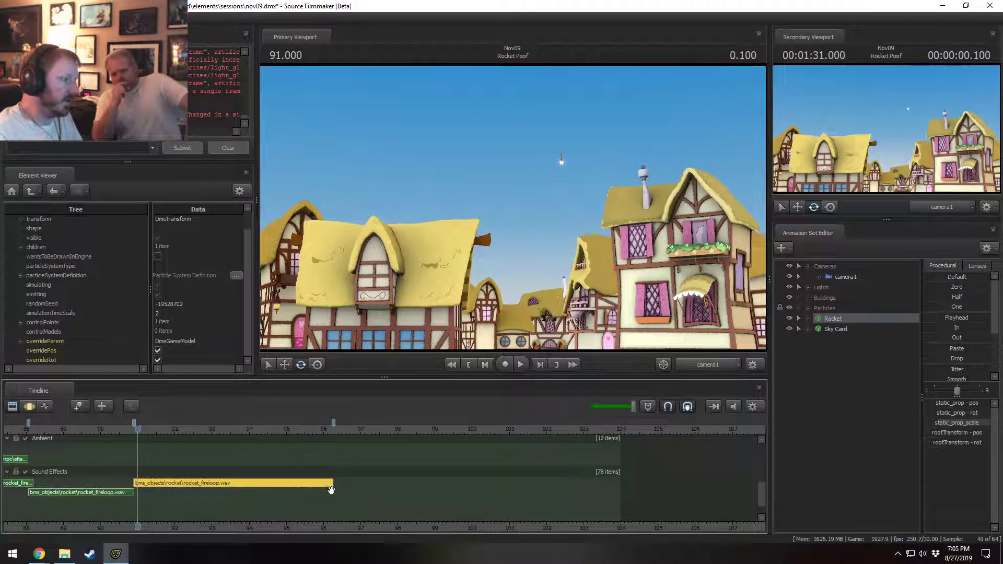
pyautogui.moveTo(148, 433); pyautogui.dragTo(138, 429)
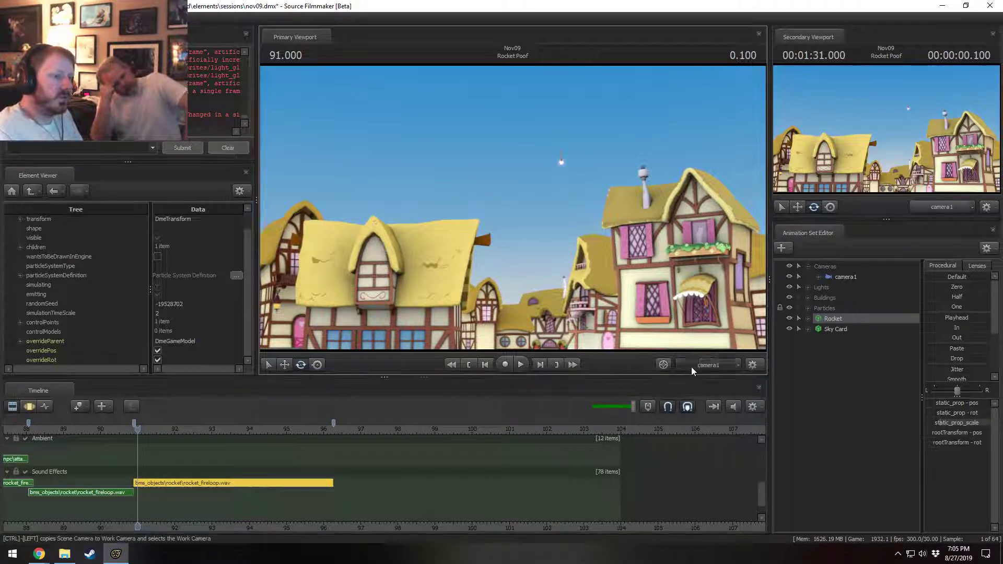
pyautogui.press('space')
pyautogui.press('space')
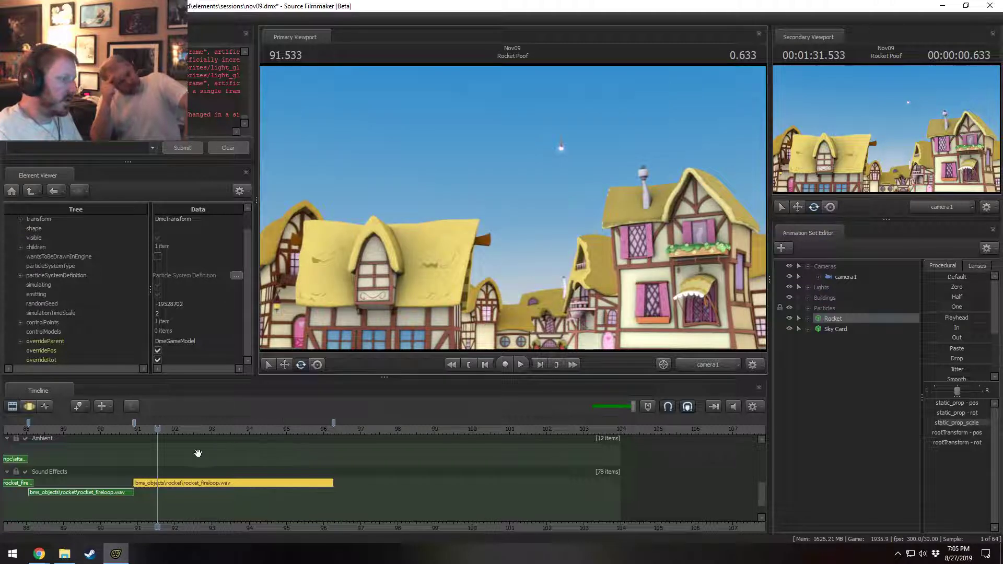
# - Replay Rocket Poof from its start and examine the Rocket's ascent in the clip and motion views
pyautogui.moveTo(156, 429); pyautogui.dragTo(180, 429)
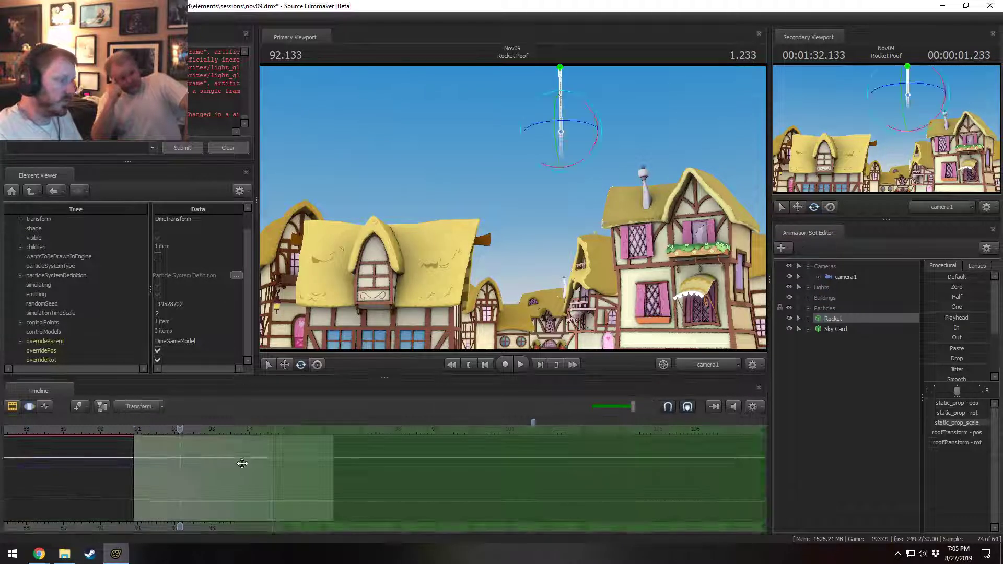
pyautogui.click(134, 428)
pyautogui.press('space')
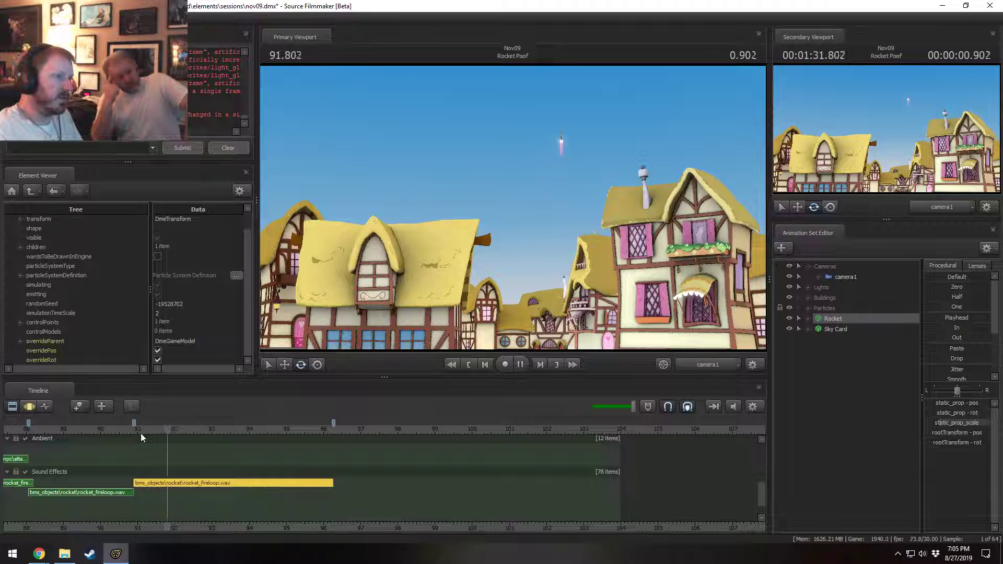
pyautogui.press('space')
pyautogui.press('F3')
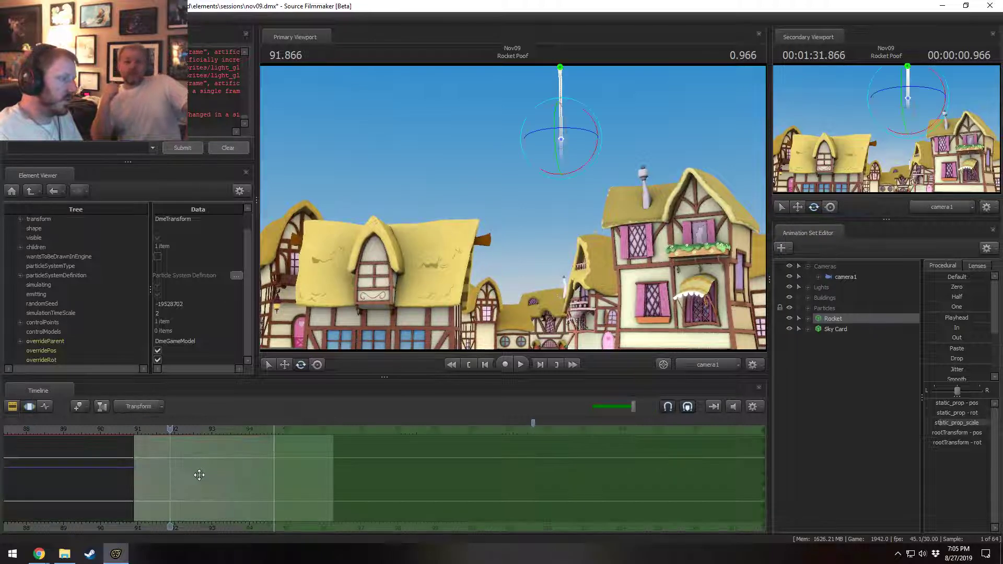
pyautogui.press('w')
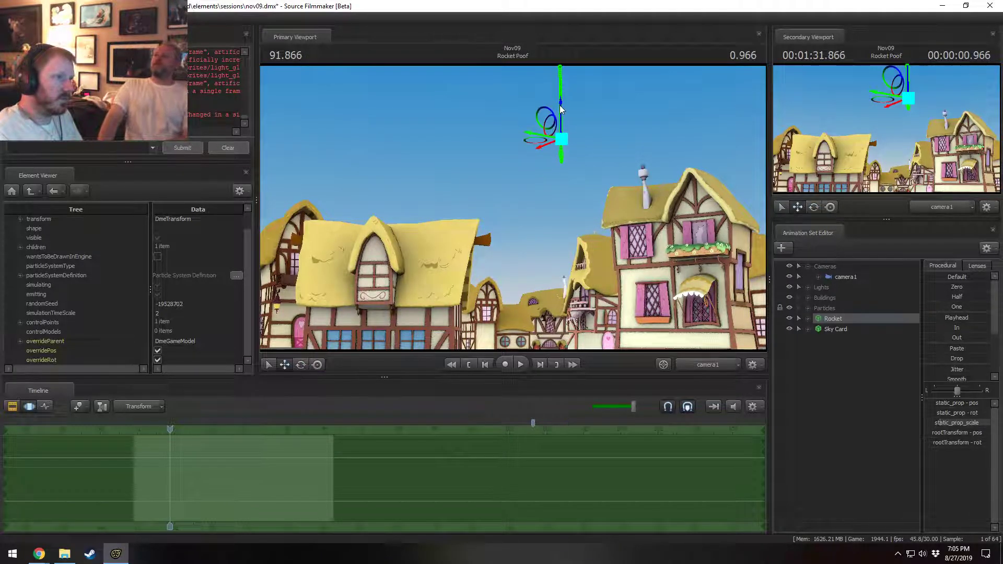
pyautogui.press('F2')
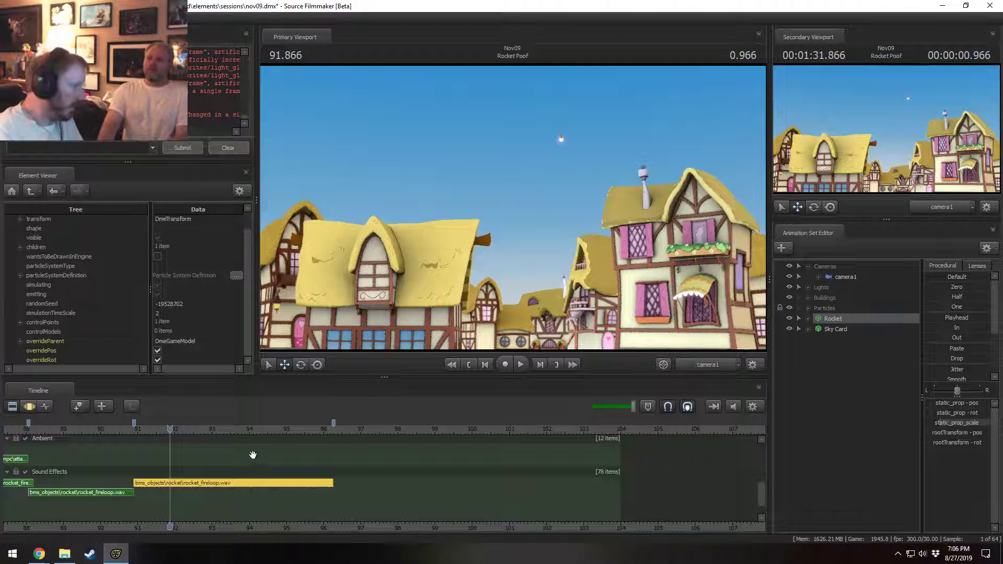
pyautogui.press('F3')
pyautogui.press('space')
pyautogui.press('space')
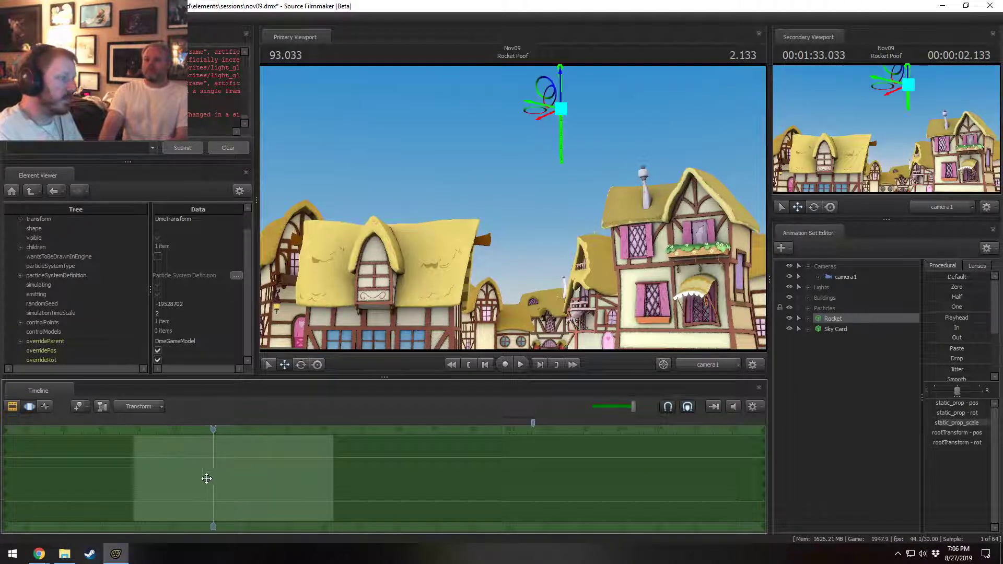
# - Start the time selection at about 93.1 seconds, check it against the Rocket's ascent, and give it a short lead-in falloff
pyautogui.click(218, 460)
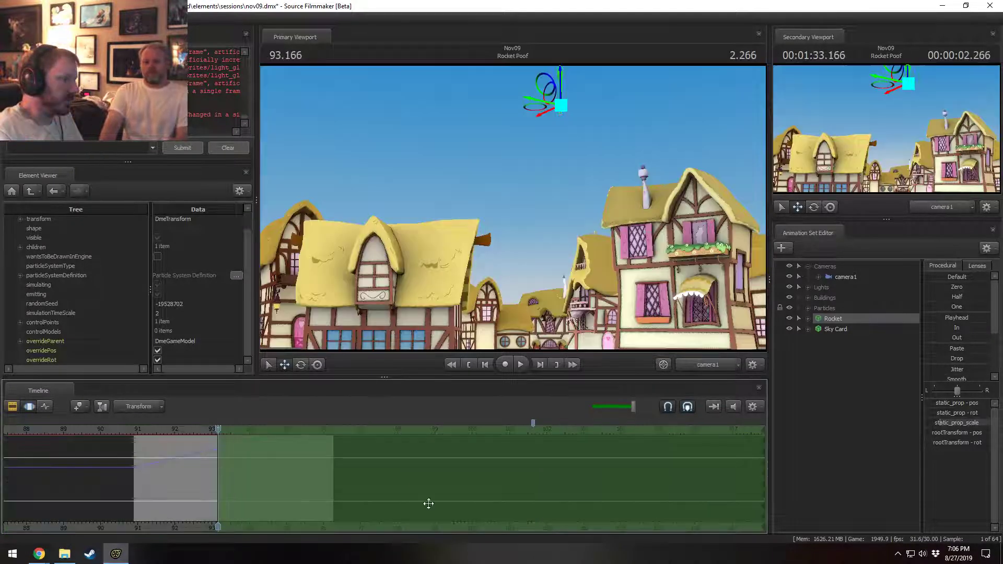
pyautogui.click(134, 431)
pyautogui.press('space')
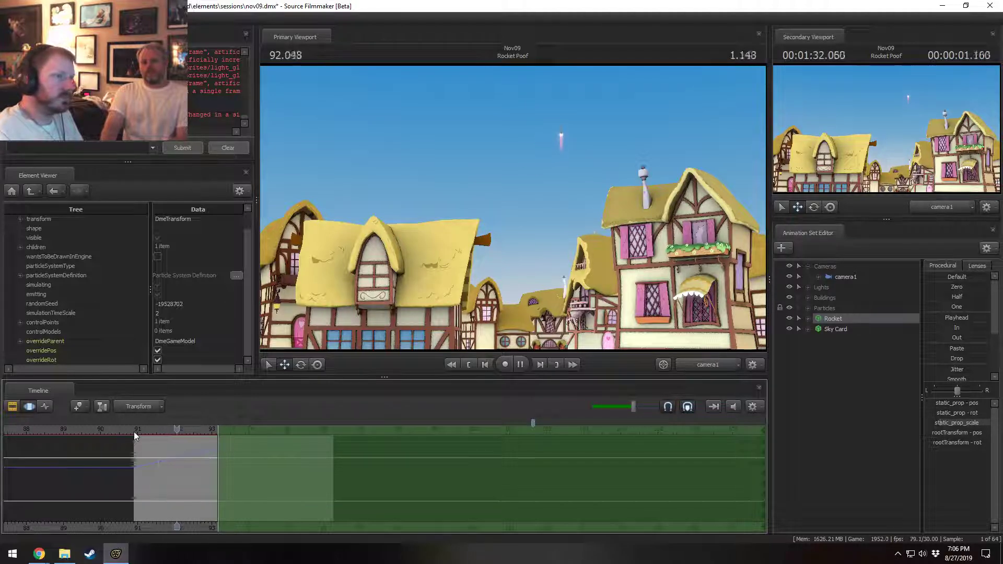
pyautogui.press('space')
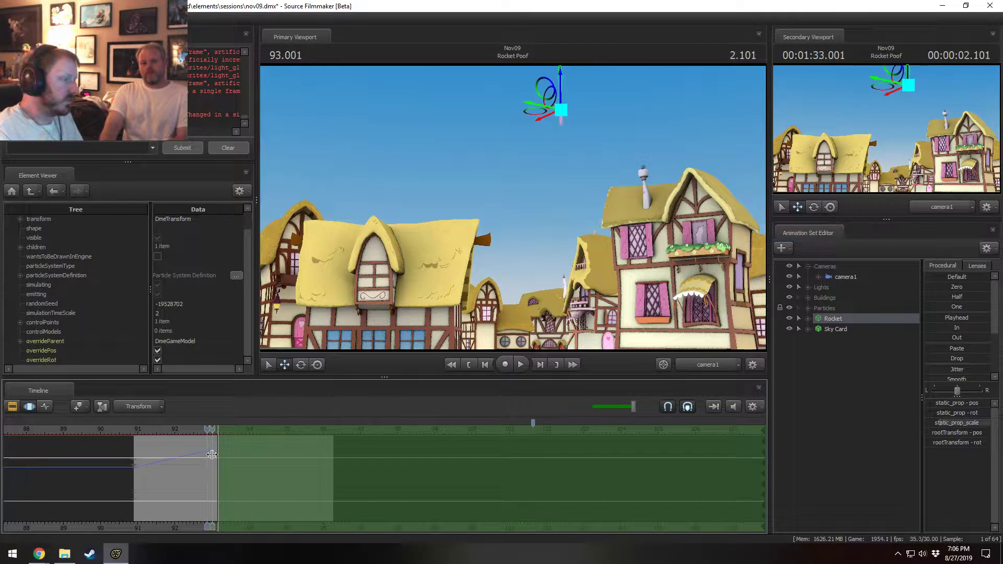
pyautogui.click(132, 431)
pyautogui.press('space')
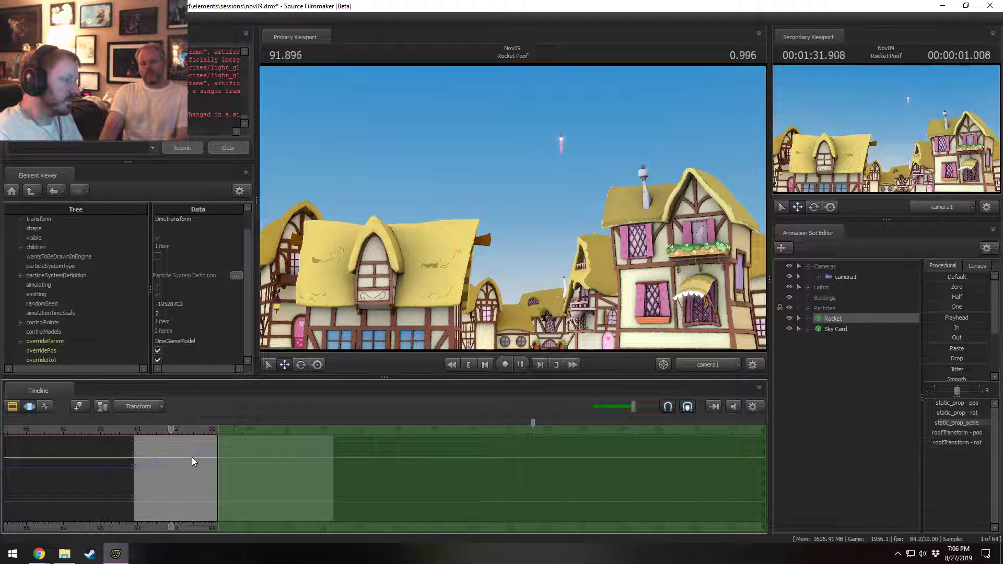
pyautogui.moveTo(211, 447); pyautogui.dragTo(256, 462)
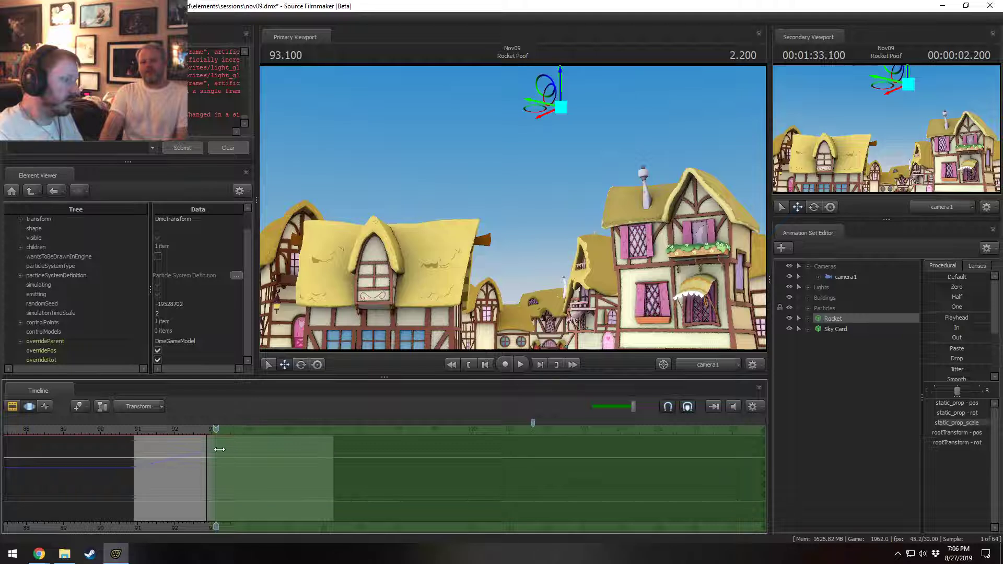
pyautogui.moveTo(217, 429); pyautogui.dragTo(220, 430)
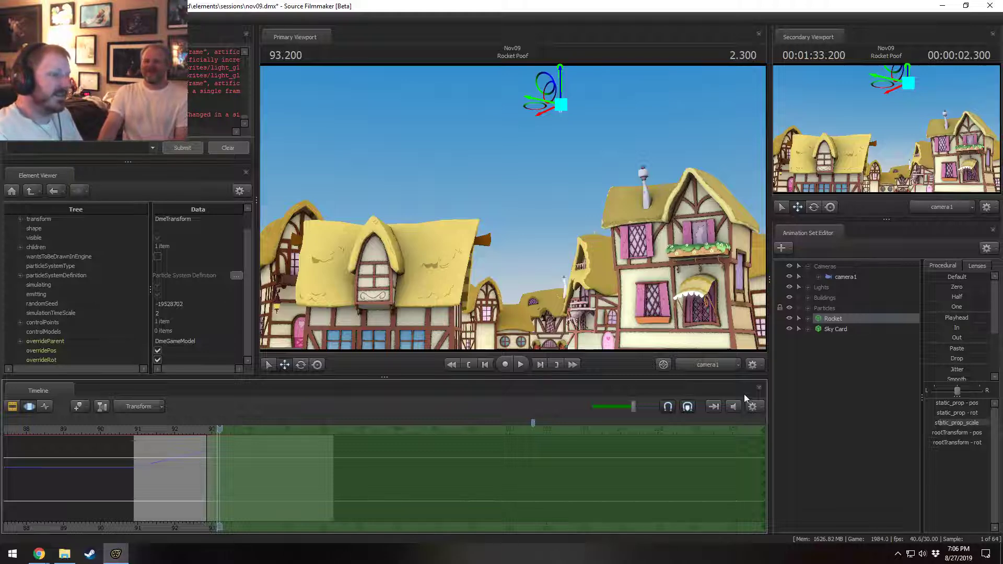
# - Look over the town set through the Work Camera and return to camera1
pyautogui.click(709, 365)
pyautogui.press('s')
pyautogui.moveTo(643, 287); pyautogui.dragTo(512, 207)
pyautogui.press('w')
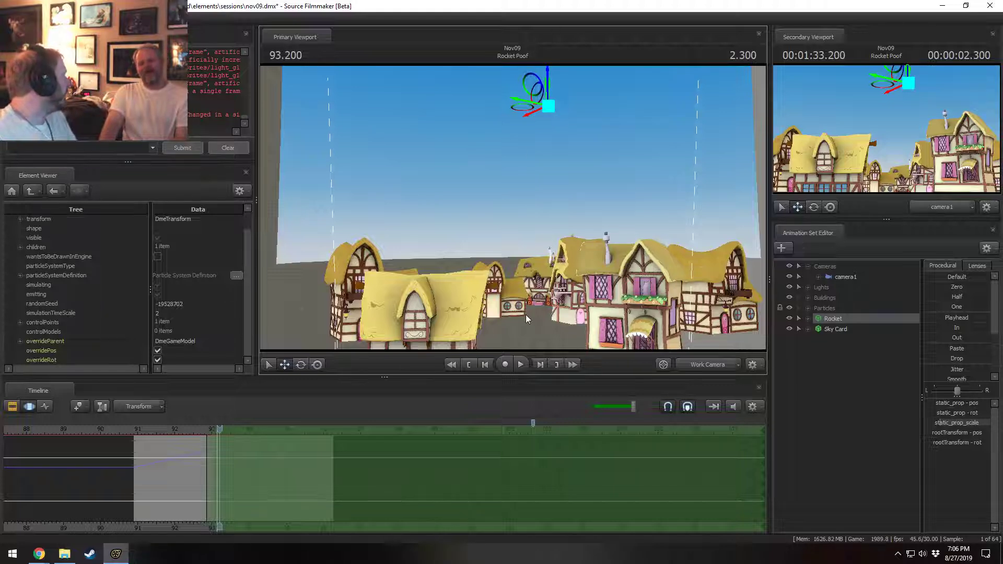
pyautogui.click(703, 364)
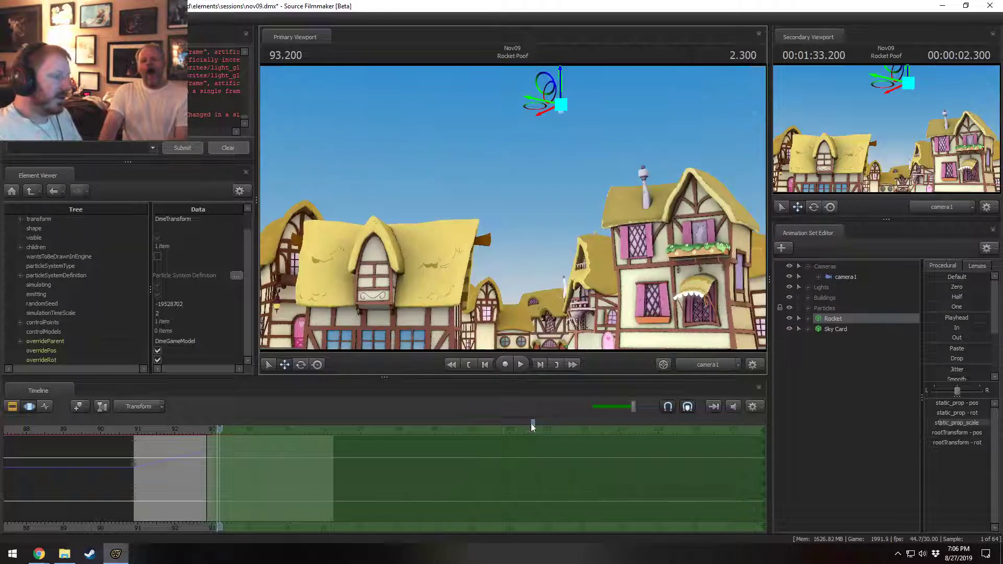
# - Try to frame the Rocket closely with camera1 at 93.233 seconds by turning it and narrowing its field of view
pyautogui.scroll(5, 251, 486)
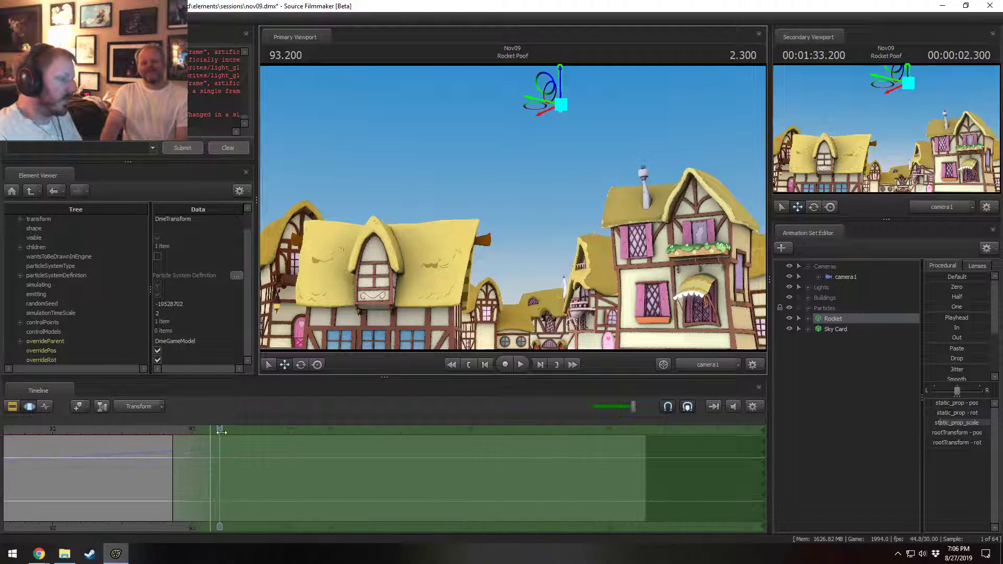
pyautogui.moveTo(221, 432); pyautogui.dragTo(224, 434)
pyautogui.click(843, 276)
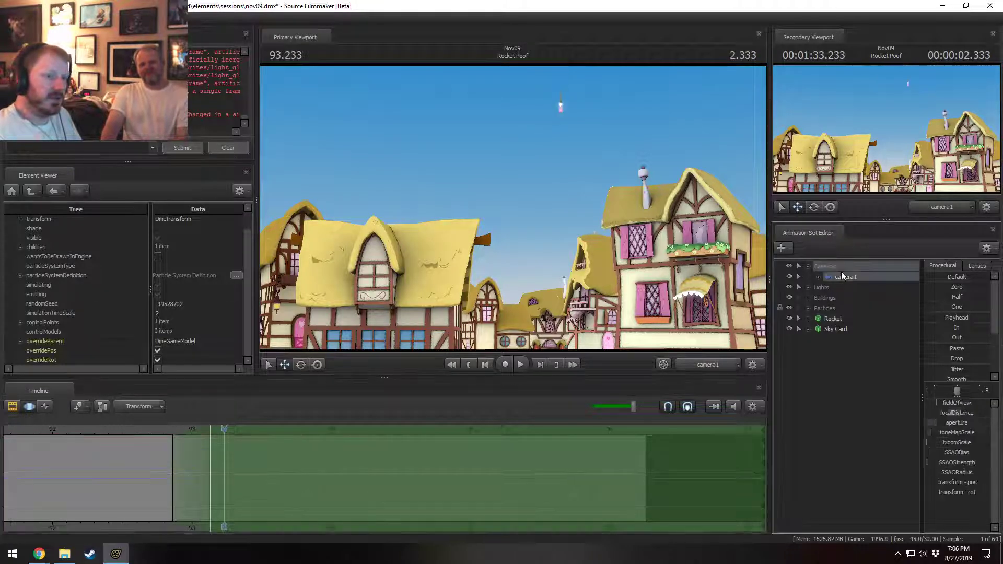
pyautogui.moveTo(852, 276); pyautogui.dragTo(513, 208)
pyautogui.click(617, 198)
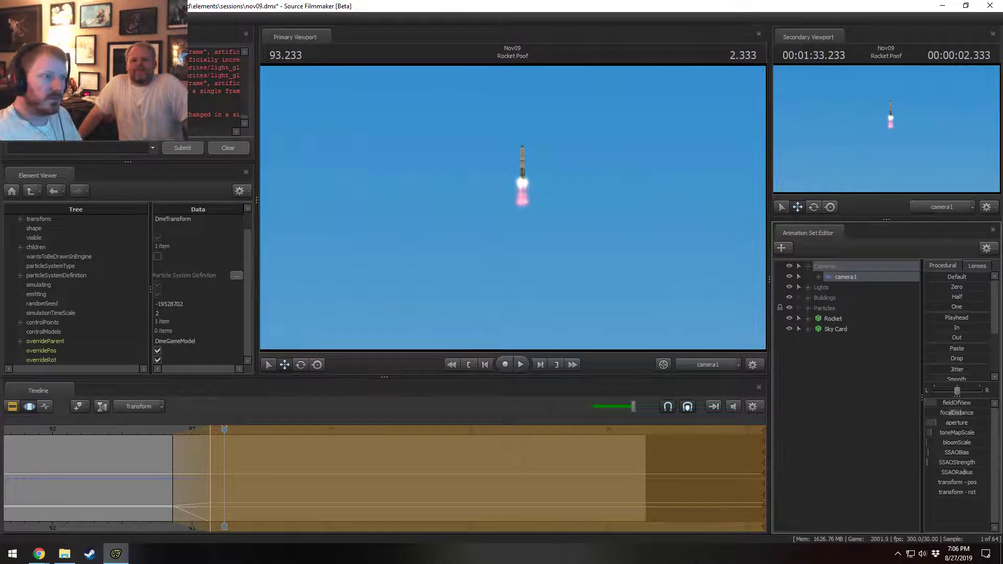
pyautogui.moveTo(555, 245); pyautogui.dragTo(574, 219)
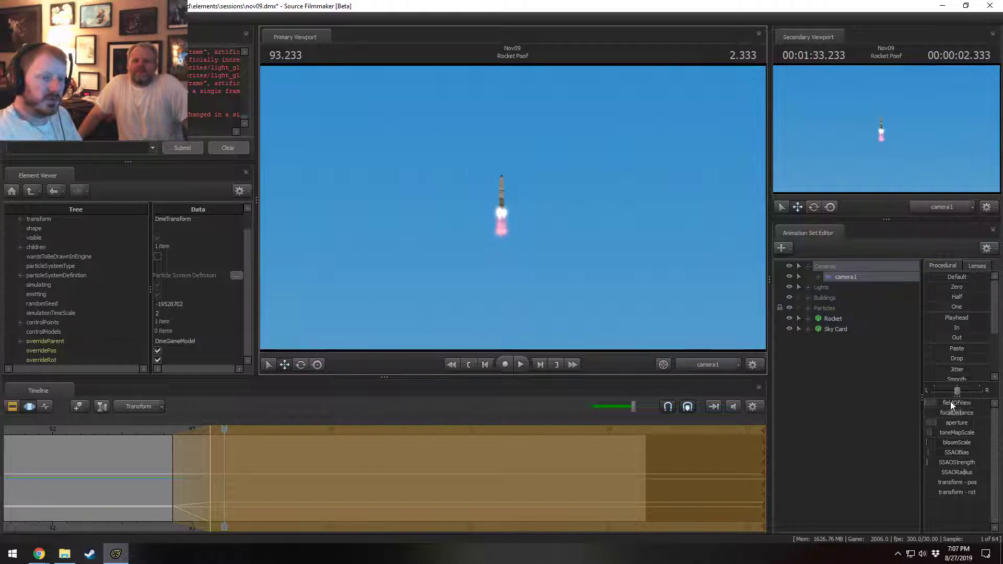
pyautogui.moveTo(951, 401)
pyautogui.mouseDown()
pyautogui.moveTo(970, 401)
pyautogui.moveTo(960, 401)
pyautogui.mouseUp()
pyautogui.hotkey('ctrl', 'z')
pyautogui.moveTo(636, 300); pyautogui.dragTo(628, 300)
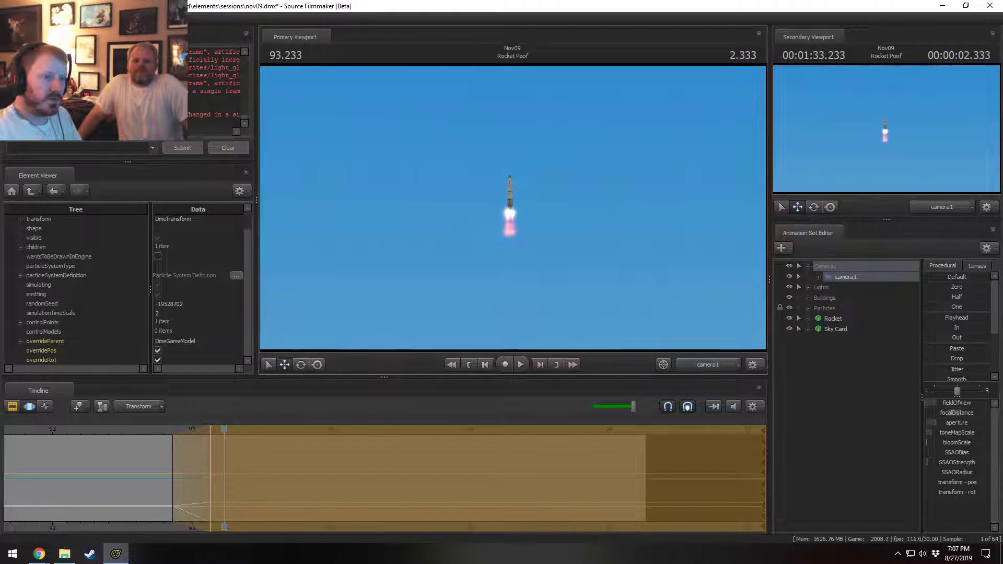
pyautogui.press('Escape')
# - Remap the slider range of camera1's fieldOfView to a minimum of 1
pyautogui.rightClick(945, 403)
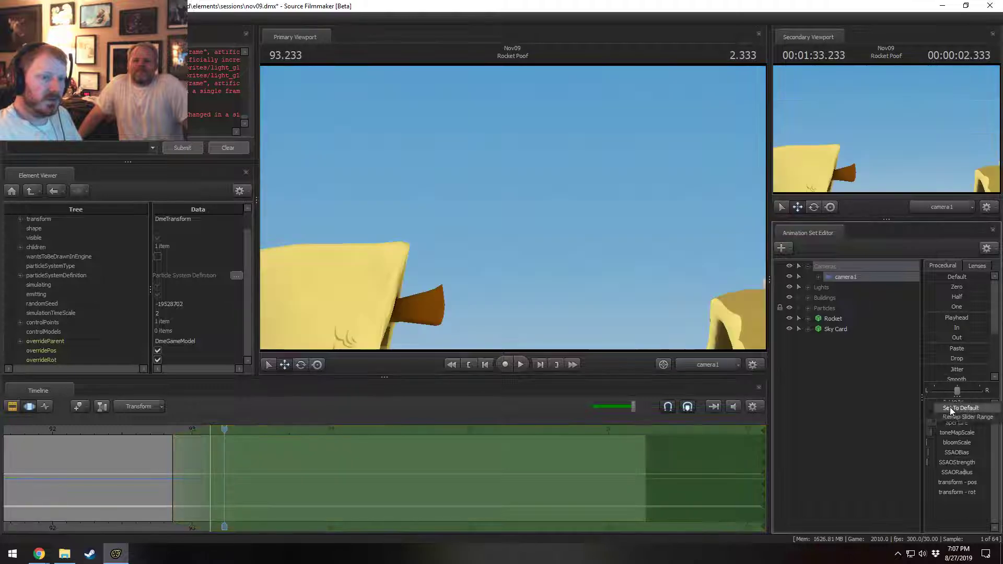
pyautogui.click(950, 416)
pyautogui.moveTo(511, 259); pyautogui.dragTo(400, 249)
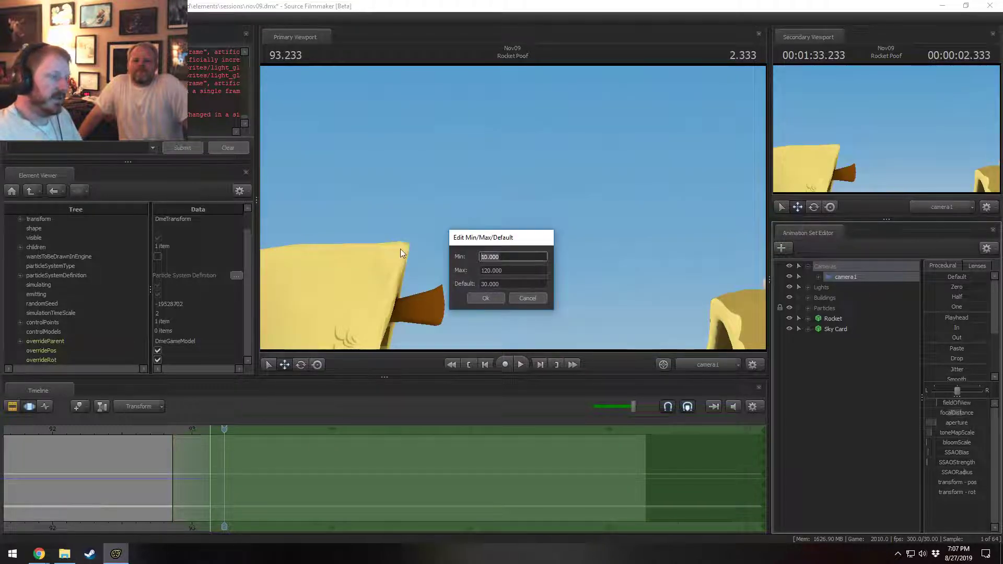
pyautogui.write('1')
pyautogui.press('Return')
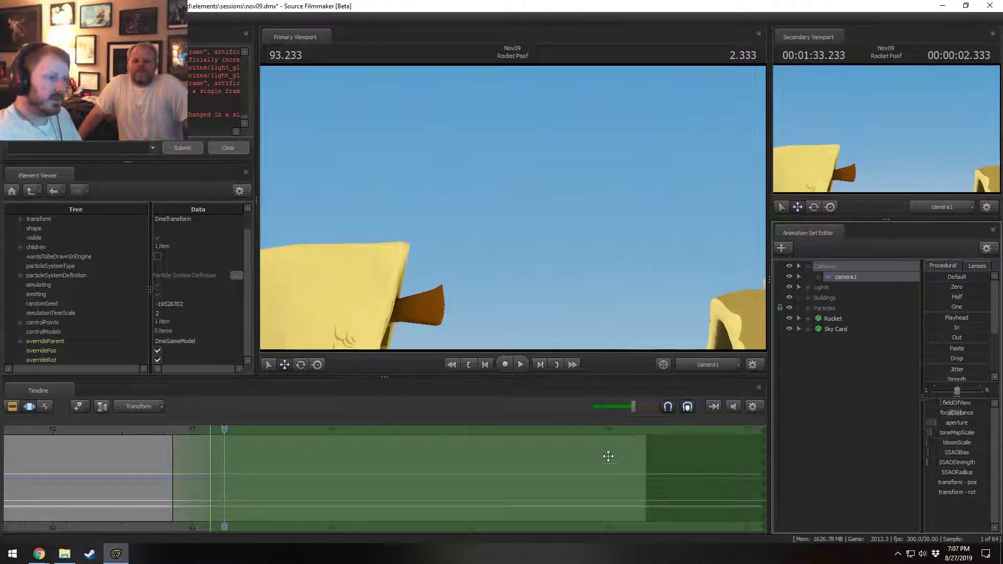
# - Aim camera1 at the Rocket at 93.2 seconds and narrow its field of view until the Rocket nearly fills the frame's height
pyautogui.moveTo(161, 429); pyautogui.dragTo(234, 444)
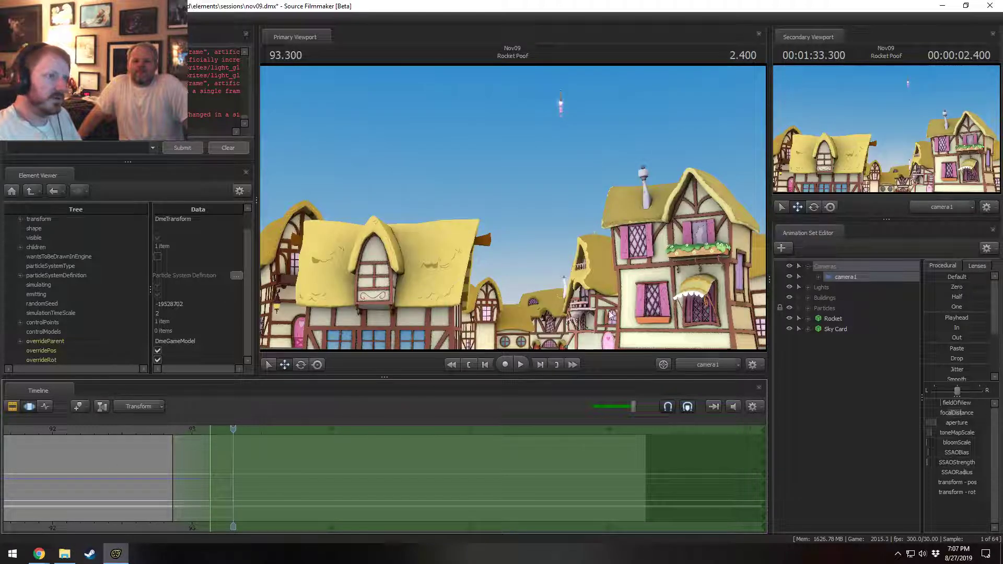
pyautogui.moveTo(612, 315); pyautogui.dragTo(617, 307)
pyautogui.moveTo(178, 429); pyautogui.dragTo(219, 436)
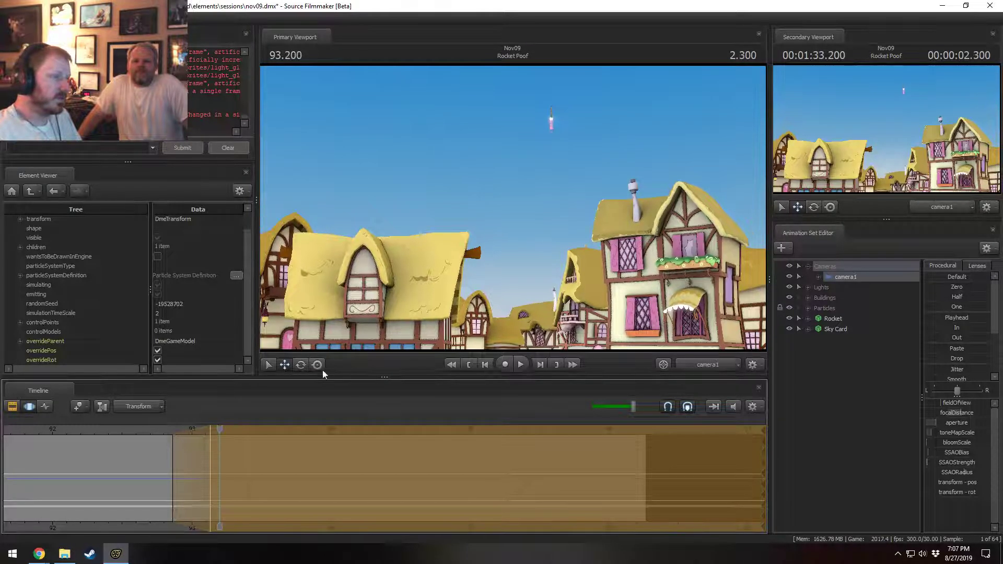
pyautogui.press('w')
pyautogui.moveTo(365, 313); pyautogui.dragTo(406, 208)
pyautogui.press('w')
pyautogui.press('s')
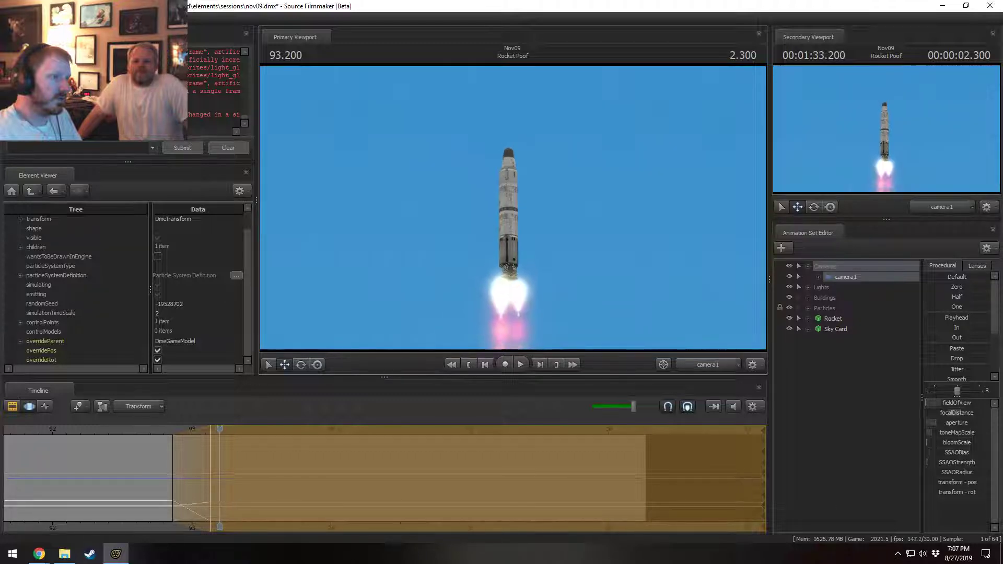
# - Play camera1's zoom onto the Rocket and shorten its transition to end at about 93 seconds
pyautogui.click(127, 429)
pyautogui.press('space')
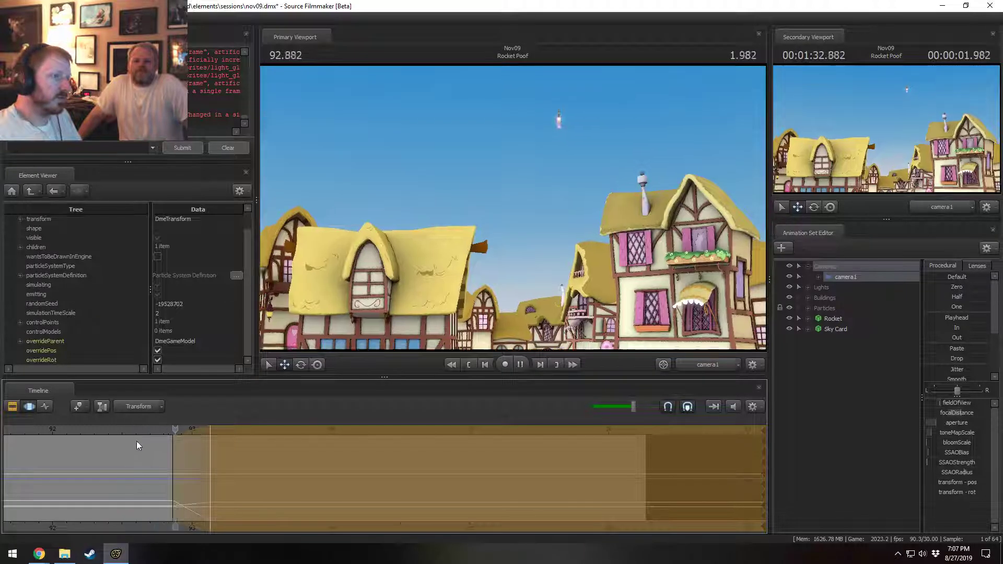
pyautogui.press('space')
pyautogui.press('space')
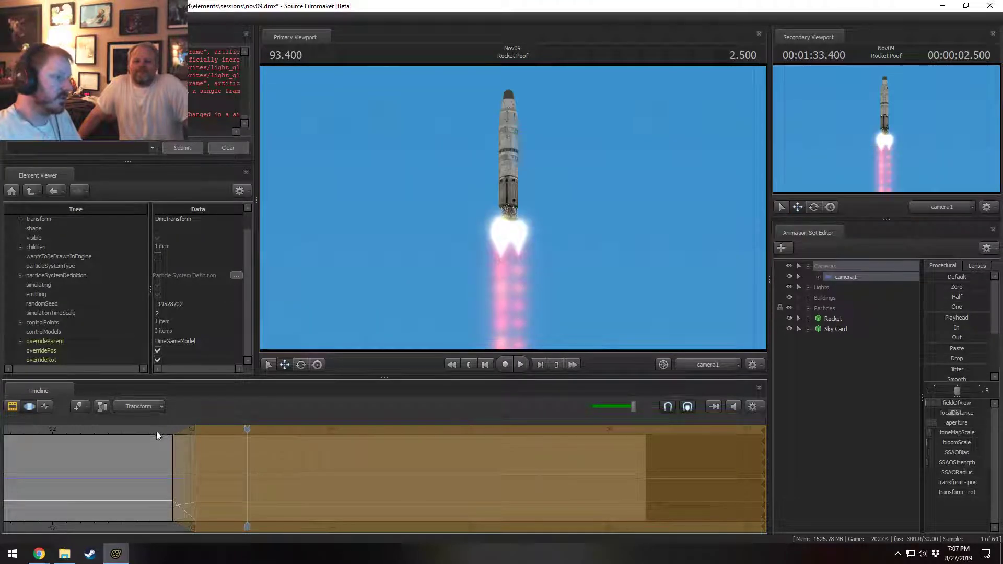
pyautogui.press('space')
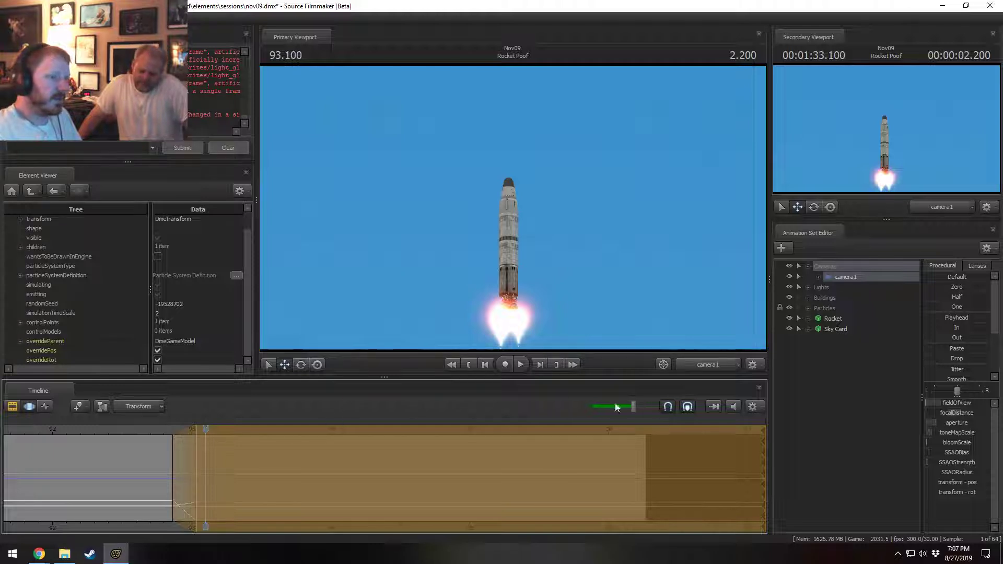
# - Play back camera1's zoom onto the Rocket and discard it to restore the shot's wide framing
pyautogui.click(127, 430)
pyautogui.press('space')
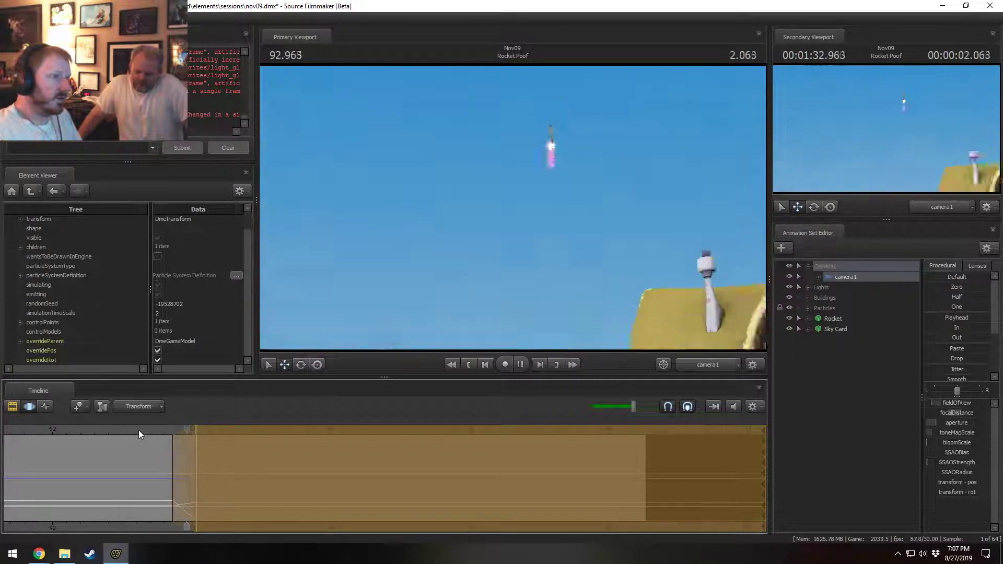
pyautogui.press('space')
pyautogui.moveTo(136, 431); pyautogui.dragTo(48, 431)
pyautogui.scroll(-5, 46, 450)
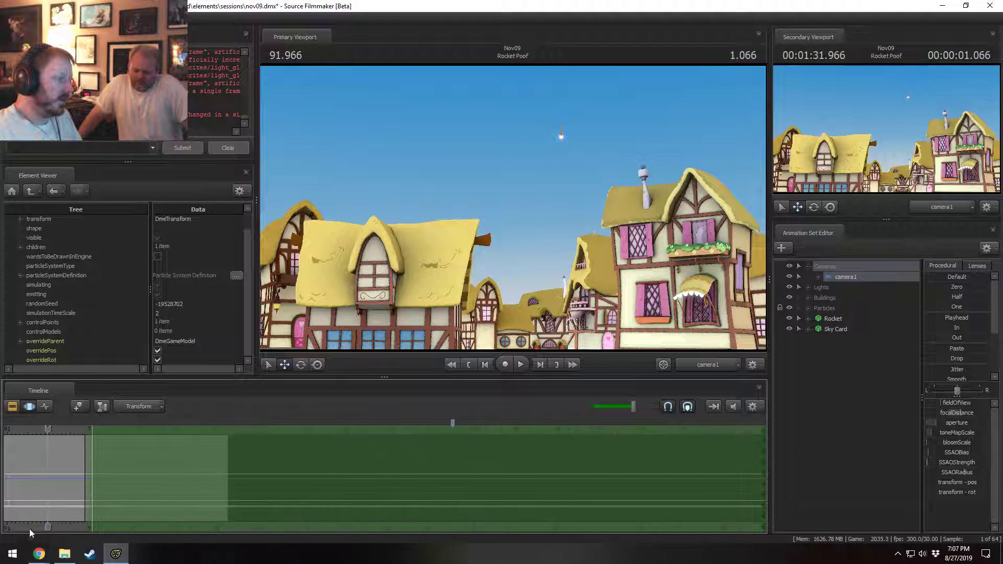
# - Select the Rocket Poof shot's entire time range and tilt the Rocket with its ascent path slightly, working through the work camera
pyautogui.moveTo(41, 476); pyautogui.dragTo(325, 481, button='middle')
pyautogui.hotkey('ctrl', 'a')
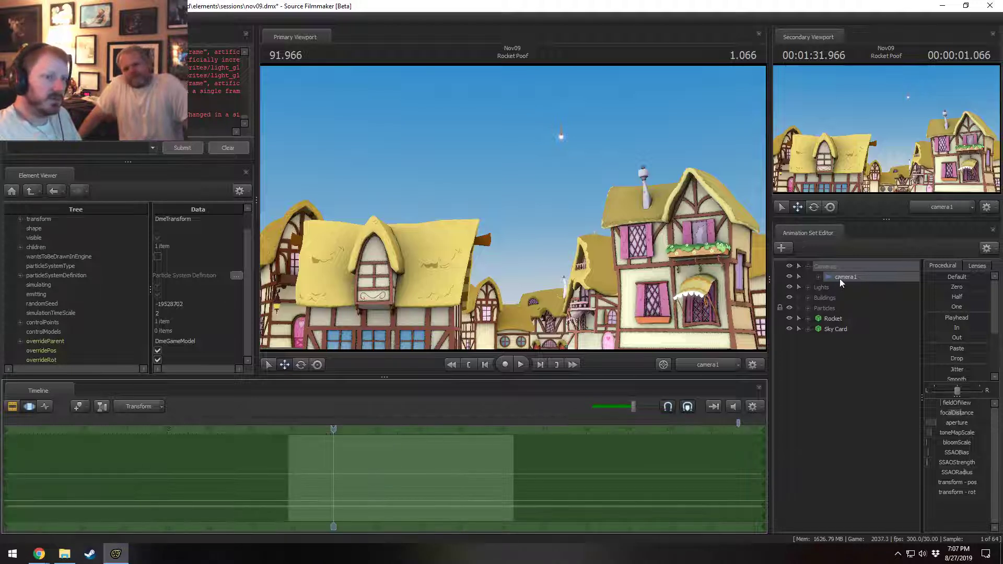
pyautogui.click(822, 317)
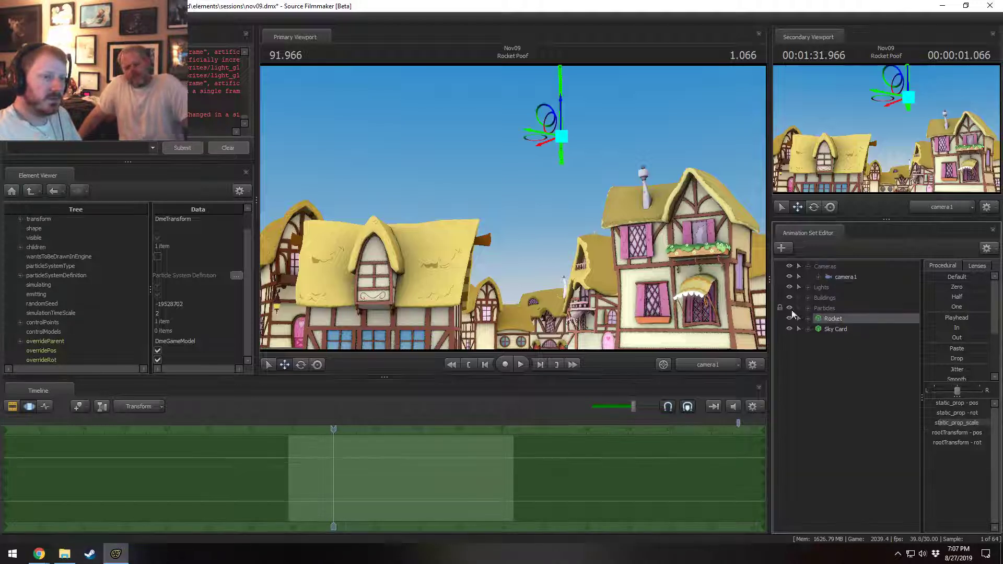
pyautogui.press('e')
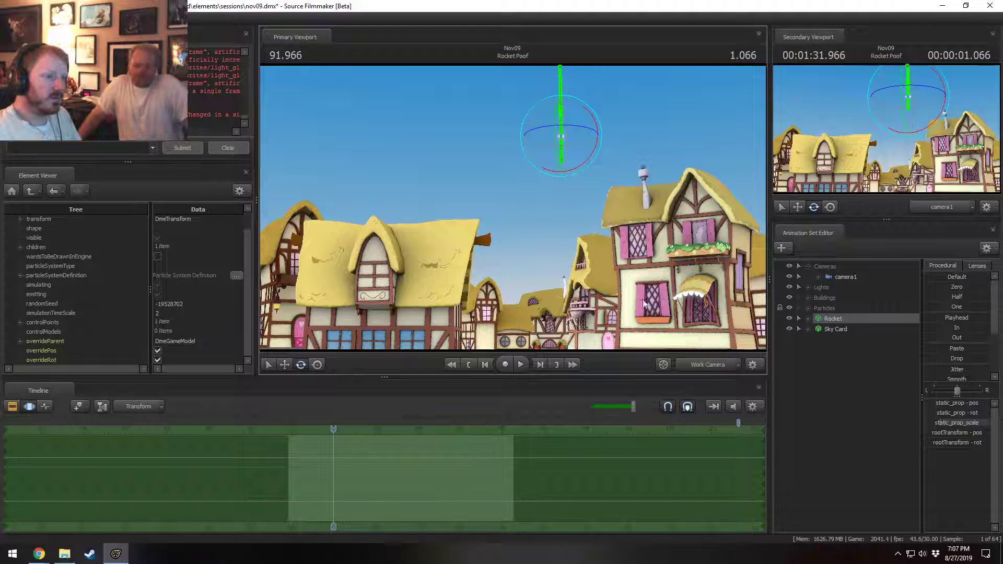
pyautogui.click(708, 365)
pyautogui.keyDown('alt'); pyautogui.moveTo(554, 225); pyautogui.dragTo(507, 272); pyautogui.keyUp('alt')
pyautogui.keyDown('alt'); pyautogui.moveTo(522, 220); pyautogui.dragTo(493, 192); pyautogui.keyUp('alt')
pyautogui.press('w')
pyautogui.keyDown('alt'); pyautogui.moveTo(494, 192); pyautogui.dragTo(522, 183); pyautogui.keyUp('alt')
pyautogui.press('e')
pyautogui.moveTo(332, 428)
pyautogui.mouseDown()
pyautogui.moveTo(300, 427)
pyautogui.moveTo(314, 425)
pyautogui.mouseUp()
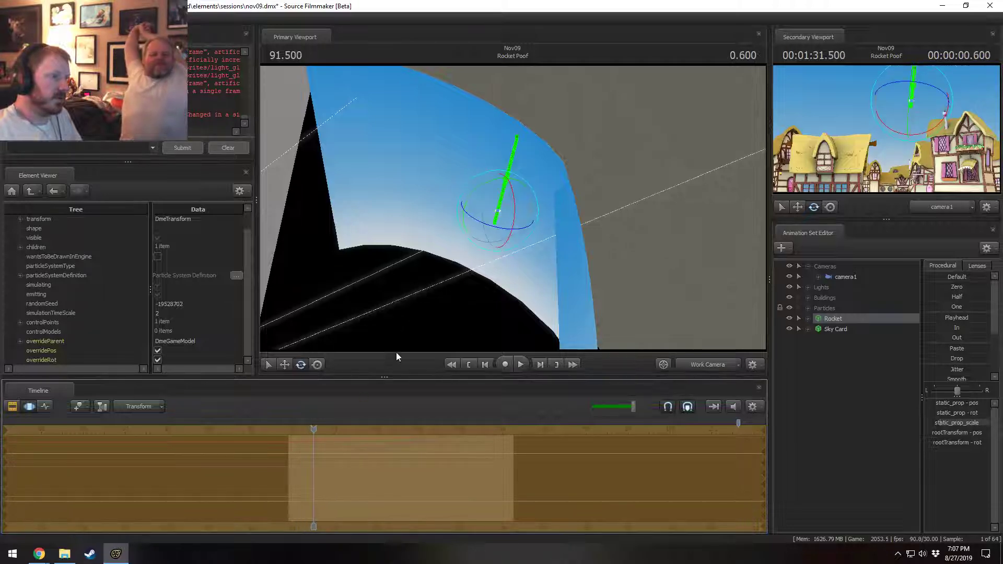
# - Examine the Rocket's tilted ascent up close through the work camera at about 91.5 to 91.7 seconds
pyautogui.keyDown('alt'); pyautogui.moveTo(434, 256); pyautogui.dragTo(545, 216); pyautogui.keyUp('alt')
pyautogui.press('w')
pyautogui.press('space')
pyautogui.press('space')
pyautogui.press('e')
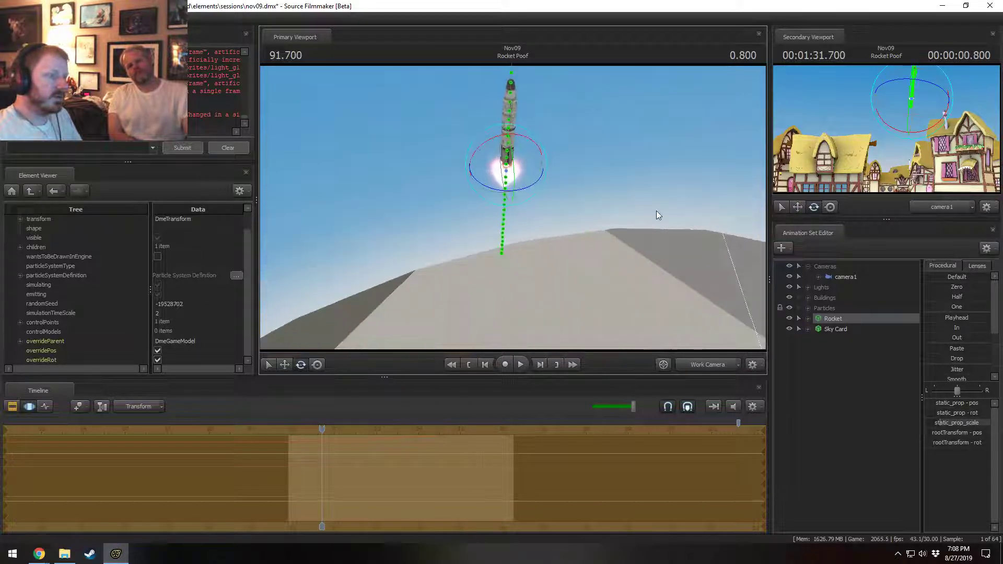
# - Play the Rocket Poof shot through camera1 in the Clip Editor to judge the Rocket's ascent
pyautogui.press('F2')
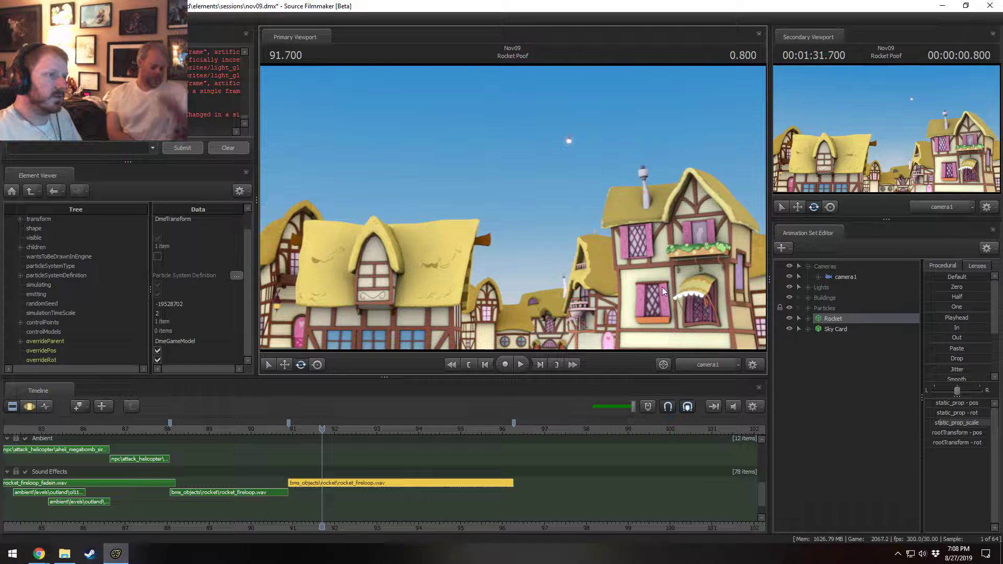
pyautogui.click(287, 432)
pyautogui.press('space')
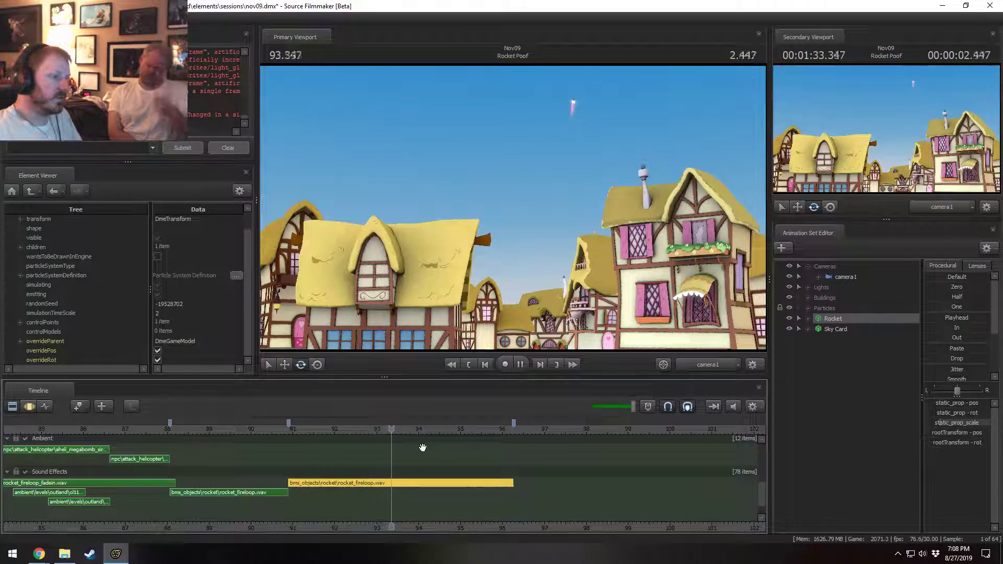
pyautogui.press('space')
pyautogui.click(249, 431)
pyautogui.press('space')
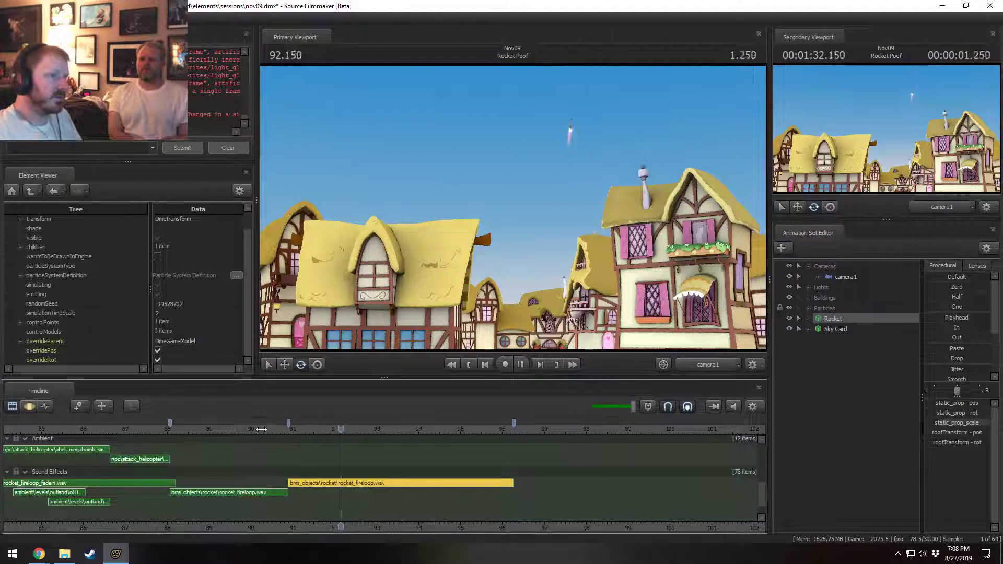
pyautogui.press('space')
pyautogui.press('space')
pyautogui.press('space')
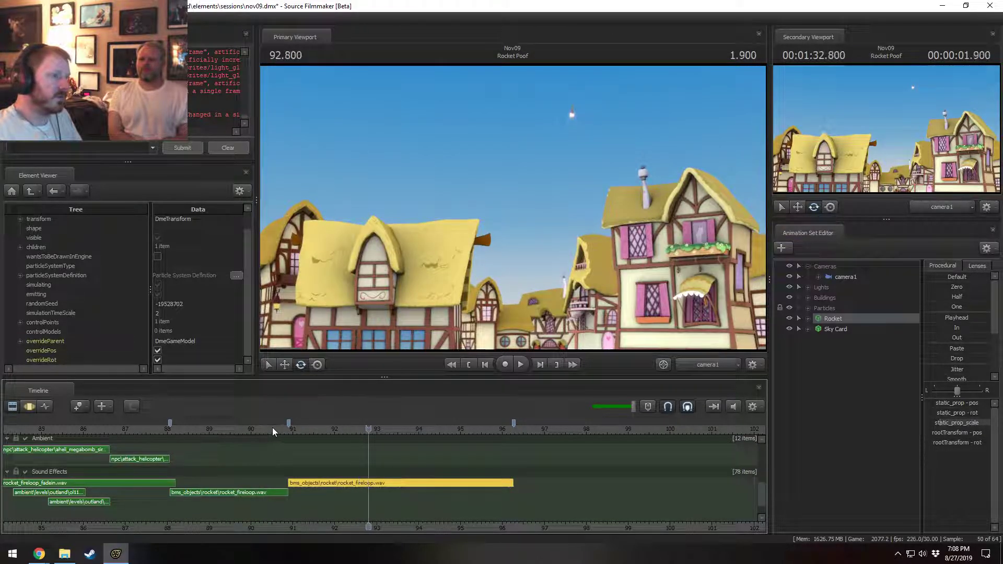
# - Play the cut from Rocket Silo into Rocket in the Sky to check how the shots follow each other
pyautogui.click(150, 431)
pyautogui.press('space')
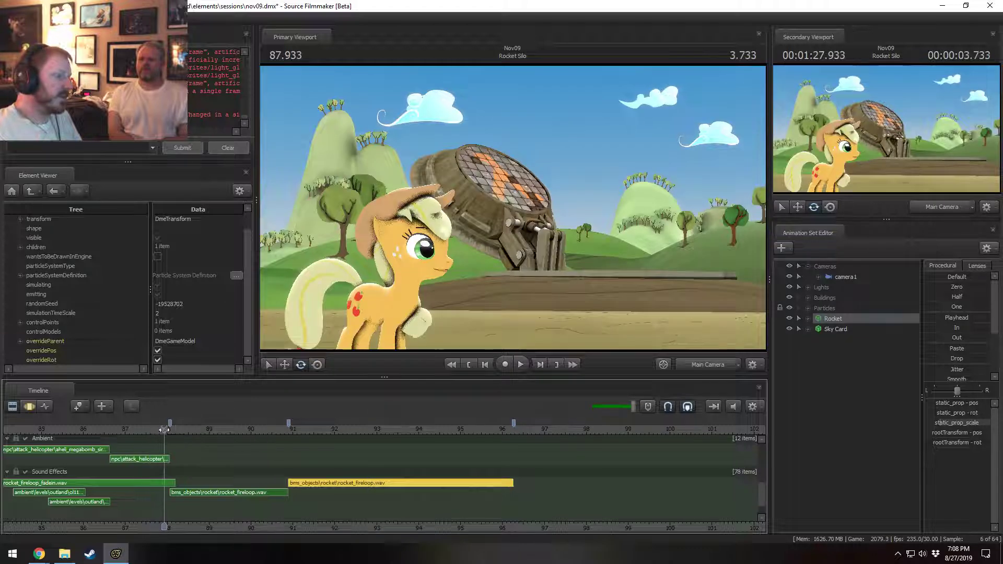
pyautogui.press('space')
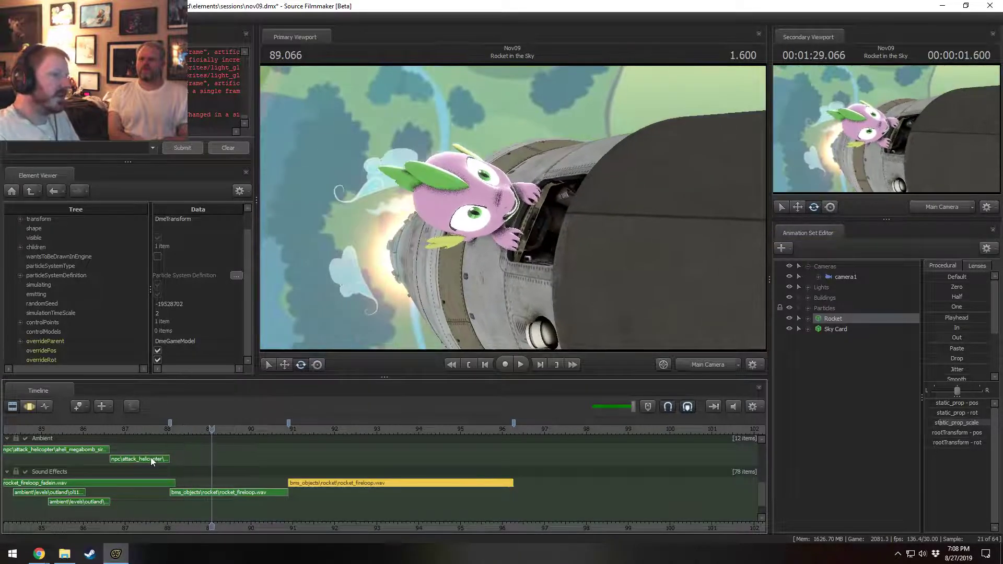
pyautogui.click(134, 430)
pyautogui.click(198, 429)
pyautogui.press('space')
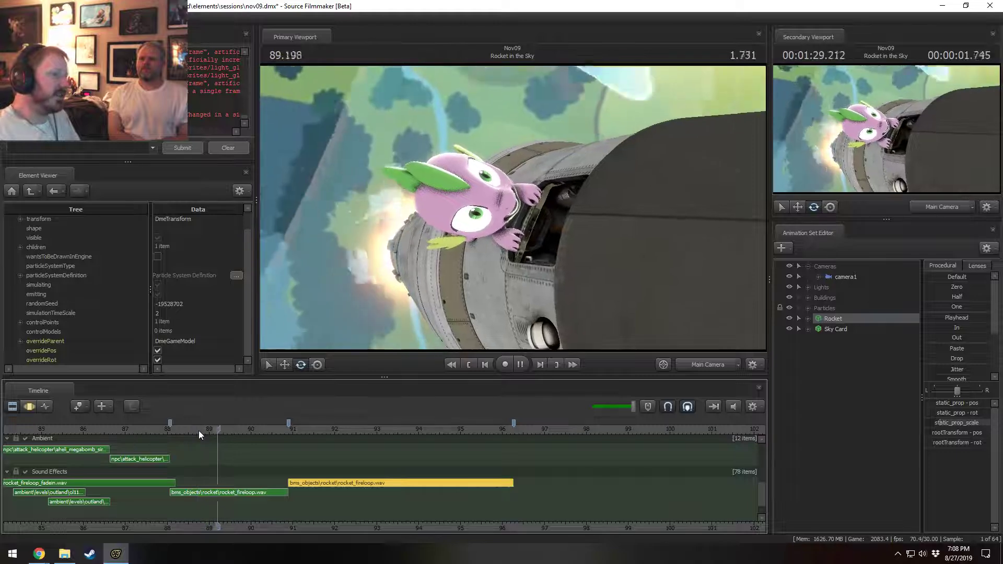
pyautogui.press('space')
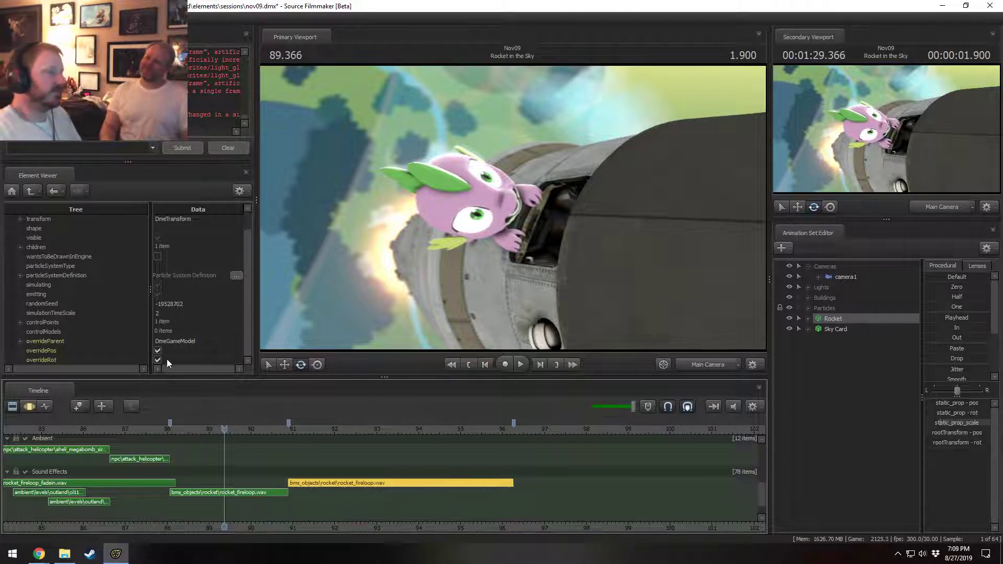
# - Review the sequence from the launch in Rocket Silo at about 86 seconds to the Rocket Poof shot
pyautogui.scroll(-5, 277, 458)
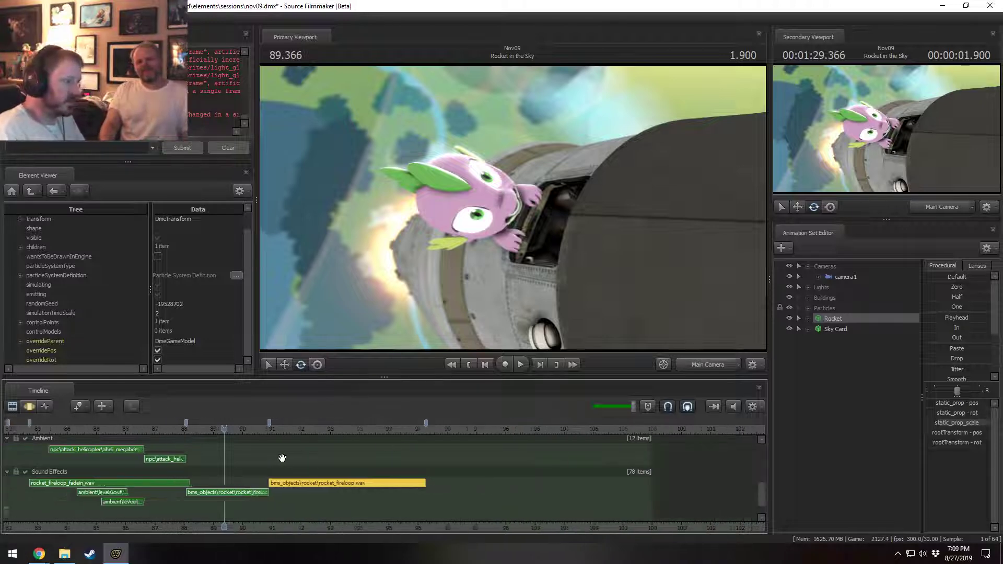
pyautogui.moveTo(299, 525); pyautogui.dragTo(394, 466, button='middle')
pyautogui.scroll(-3, 392, 464)
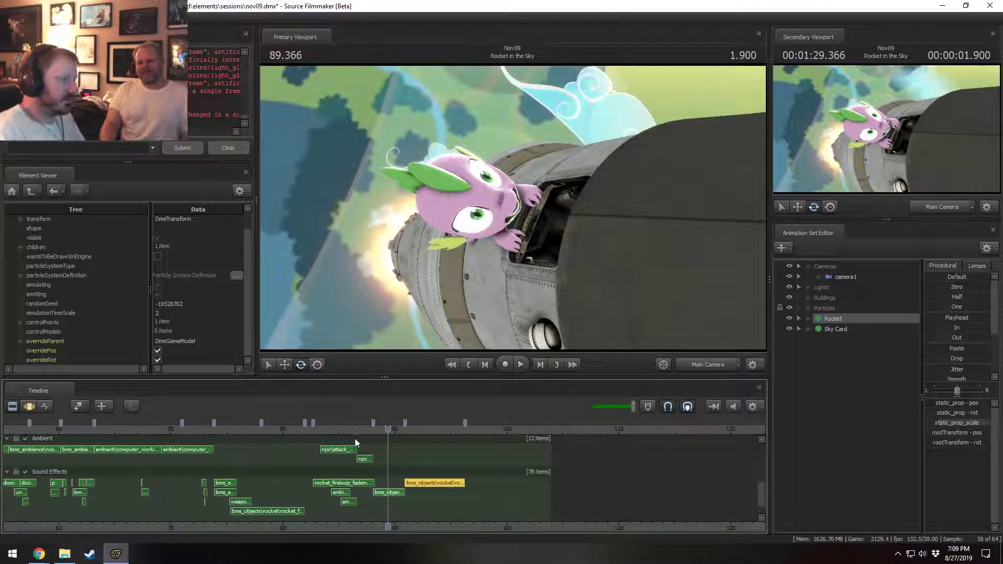
pyautogui.moveTo(344, 432); pyautogui.dragTo(340, 432)
pyautogui.press('space')
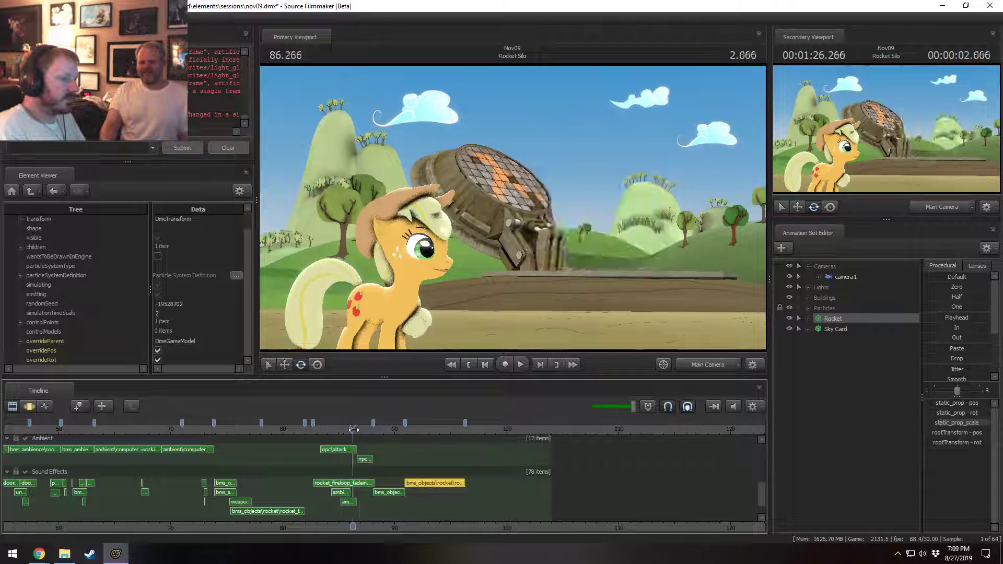
pyautogui.scroll(4, 427, 459)
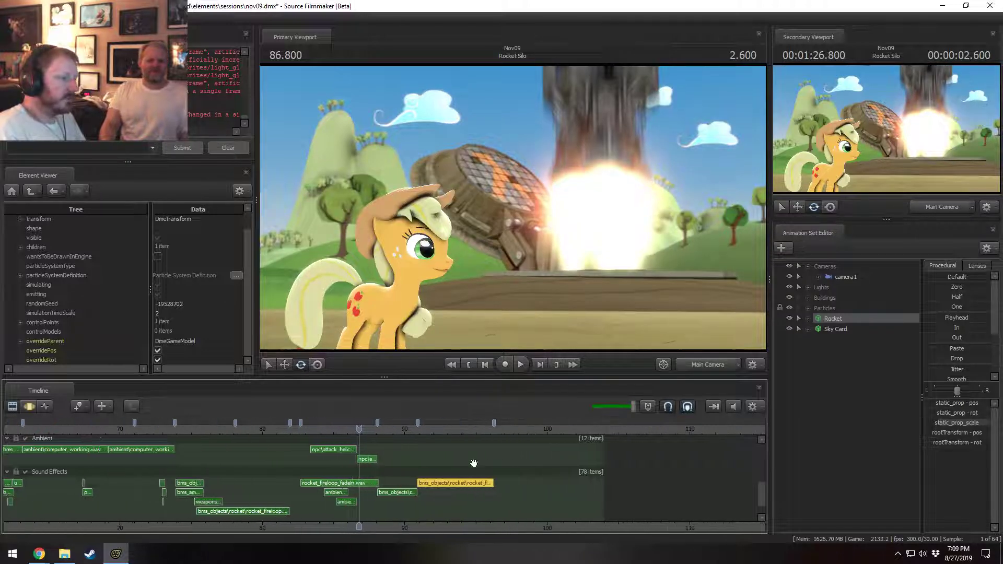
pyautogui.moveTo(469, 431)
pyautogui.mouseDown()
pyautogui.moveTo(522, 431)
pyautogui.moveTo(487, 435)
pyautogui.mouseUp()
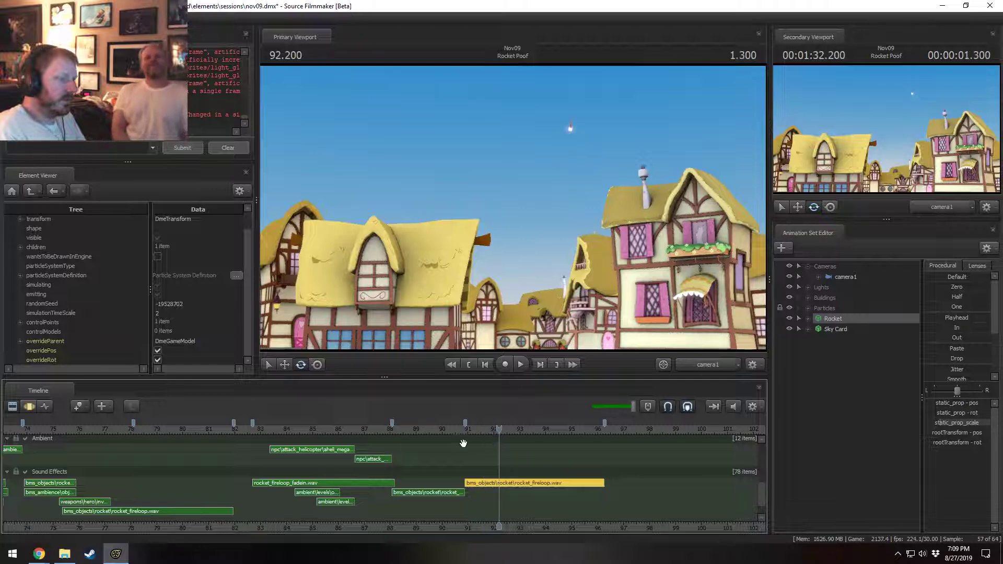
# - Replay the Rocket Silo launch from several earlier points to check the Rocket's departure and the following cut
pyautogui.click(364, 431)
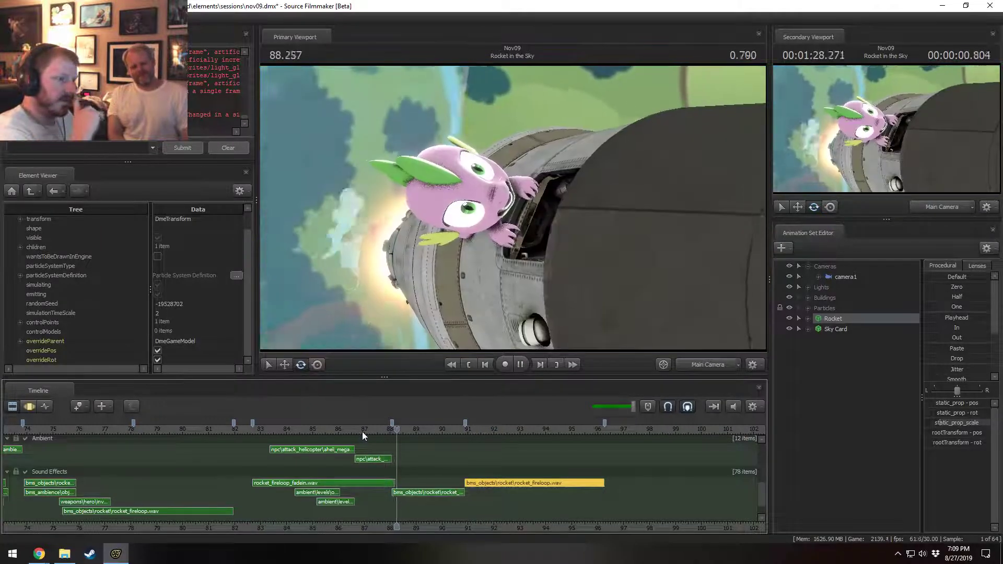
pyautogui.press('space')
pyautogui.click(362, 432)
pyautogui.press('space')
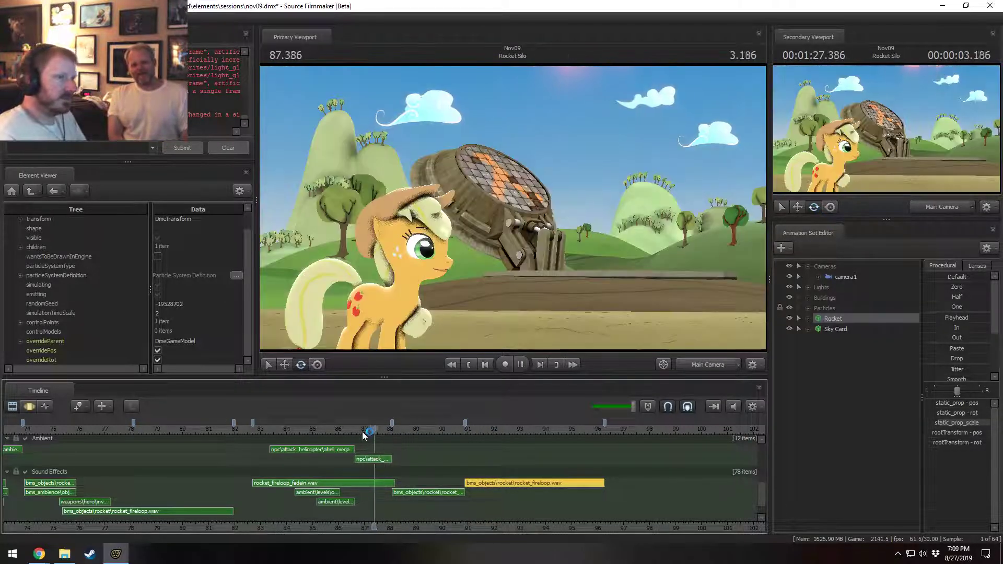
pyautogui.click(347, 433)
pyautogui.click(347, 431)
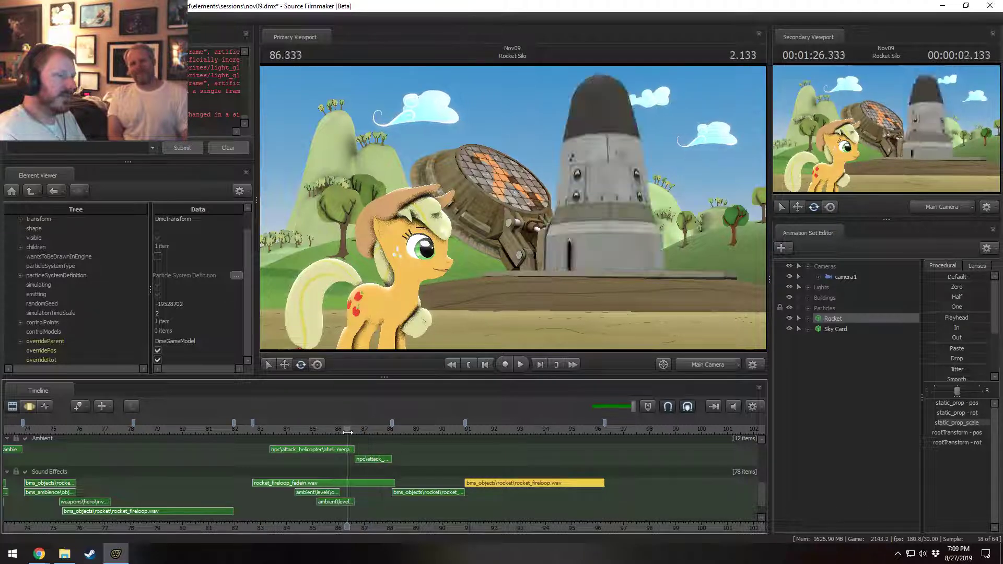
pyautogui.click(319, 431)
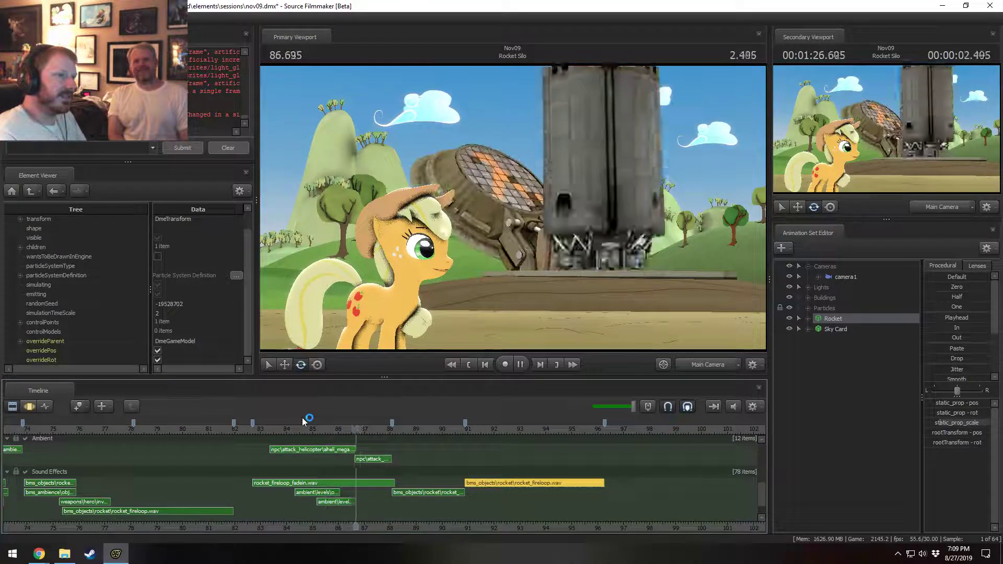
pyautogui.press('space')
pyautogui.click(303, 429)
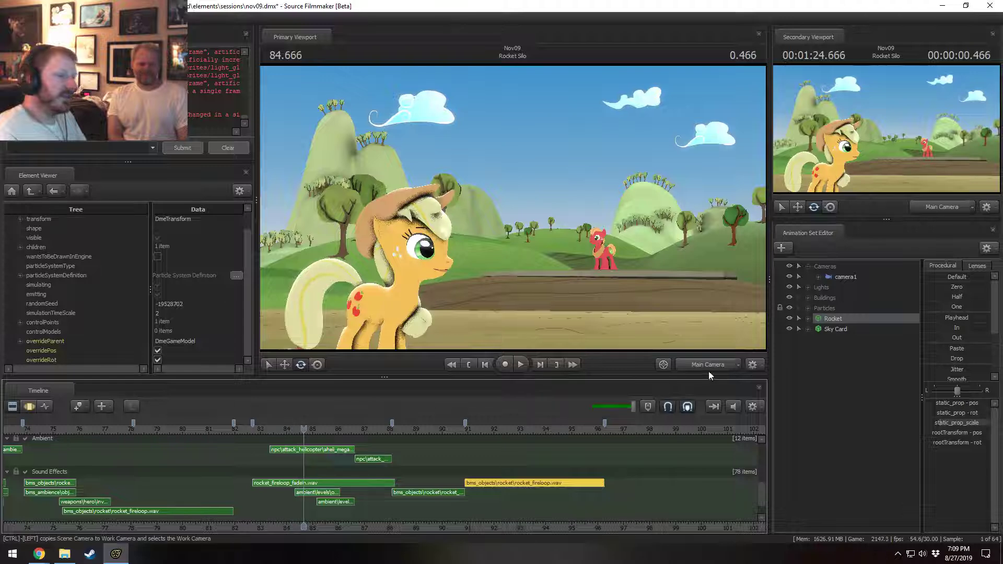
# - Watch the Rocket Silo launch through a raised work camera view, and the cut into Rocket in the Sky through the scene camera
pyautogui.press('F4')
pyautogui.moveTo(509, 219); pyautogui.dragTo(512, 208)
pyautogui.press('space')
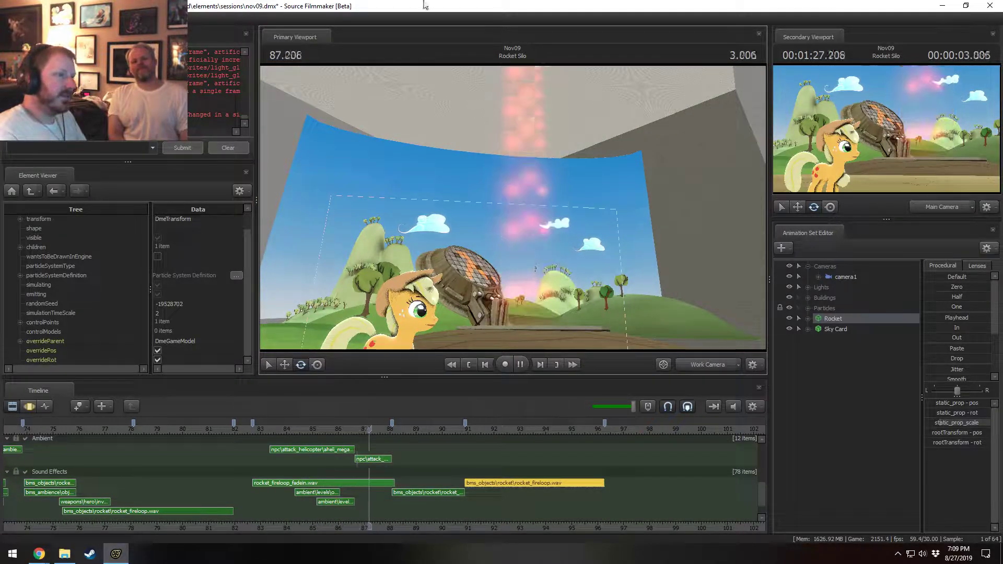
pyautogui.press('space')
pyautogui.press('F4')
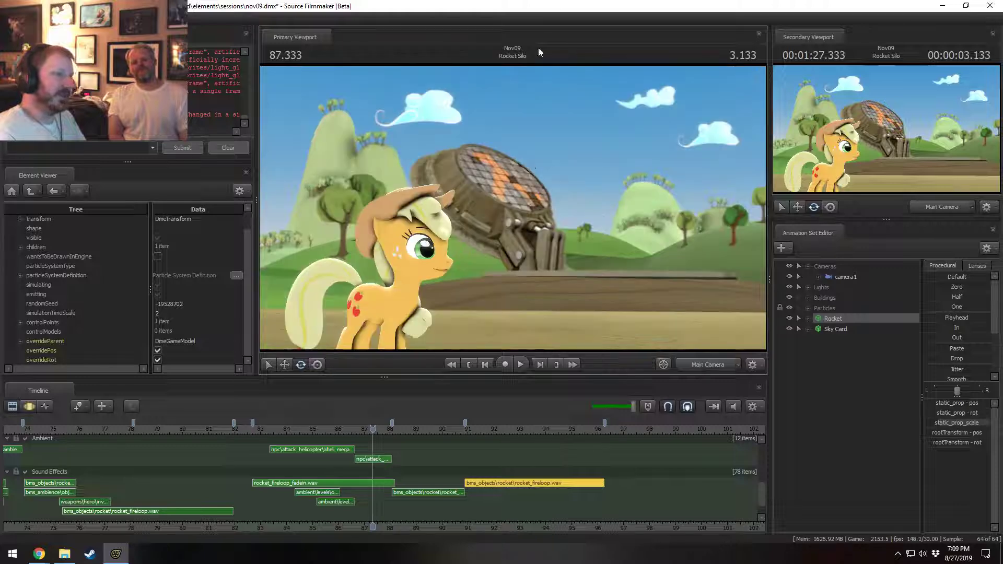
pyautogui.press('space')
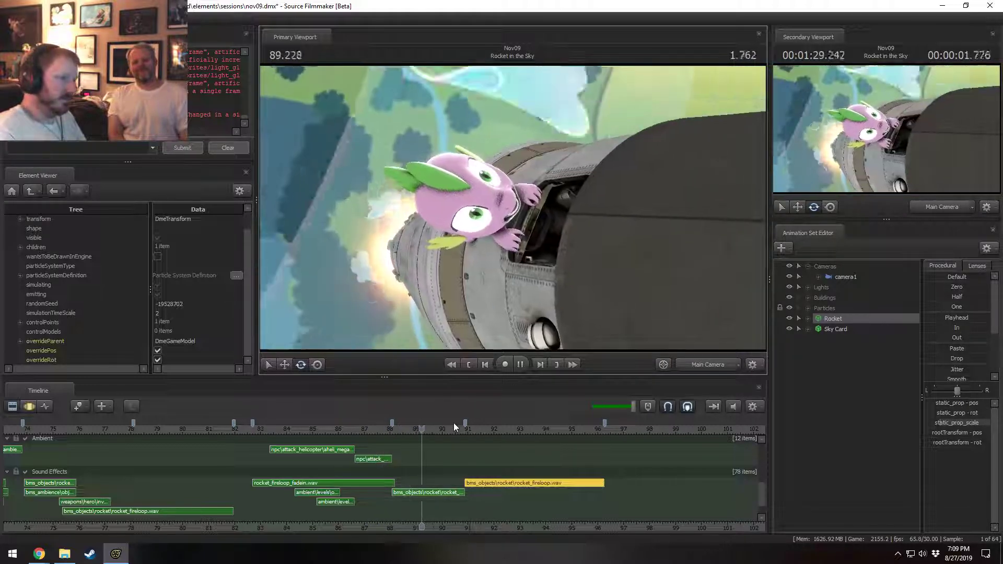
pyautogui.press('space')
pyautogui.click(405, 429)
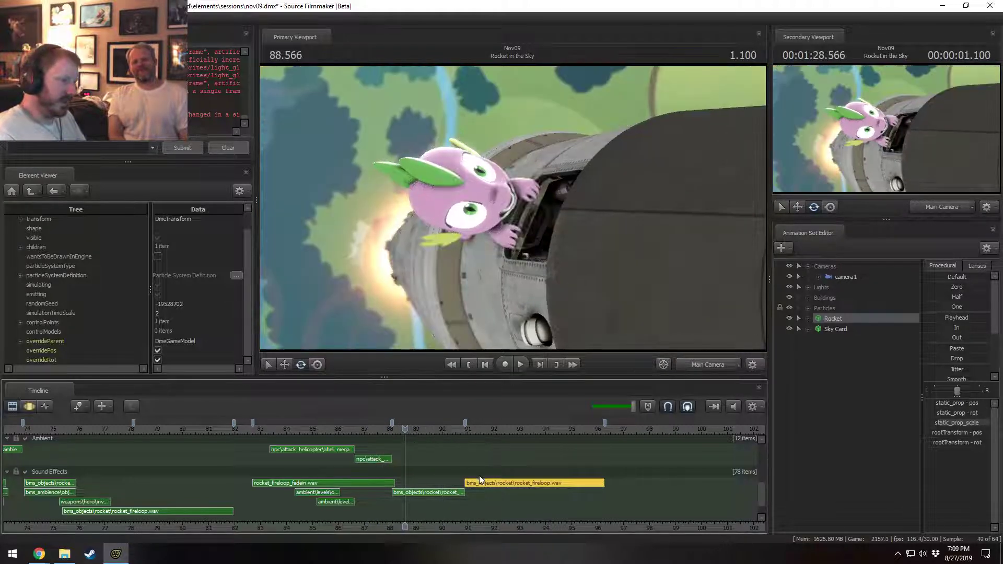
# - Move the Rocket Poof shot between Rocket Silo and Rocket in the Sky, and play the new order from 86.9 seconds
pyautogui.scroll(5, 765, 496)
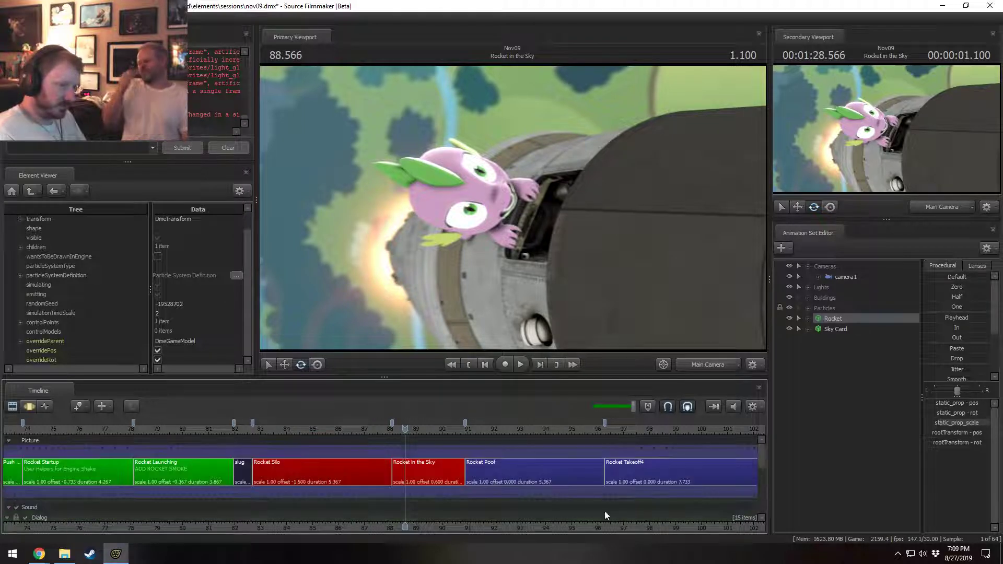
pyautogui.moveTo(513, 469); pyautogui.dragTo(427, 468)
pyautogui.click(361, 429)
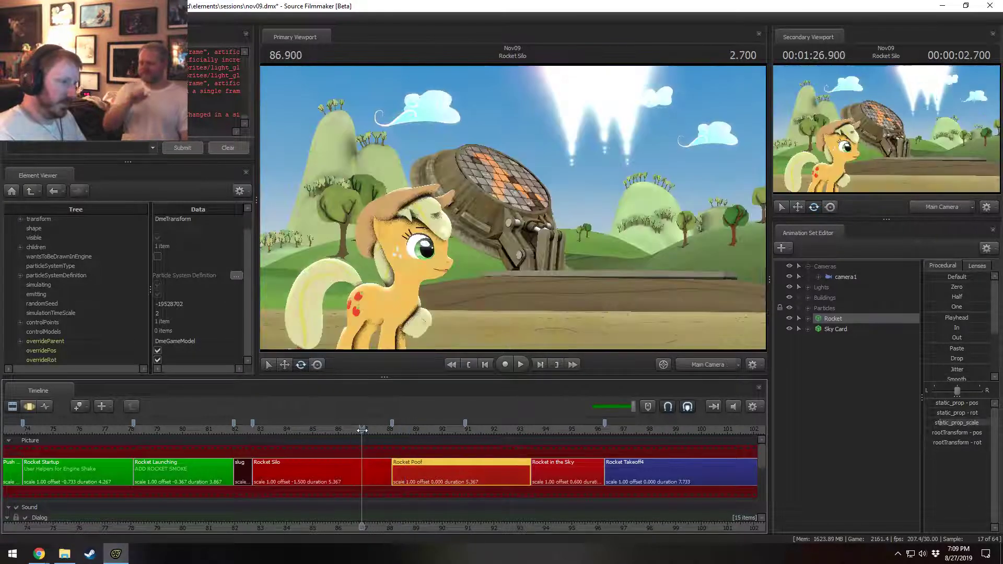
pyautogui.press('space')
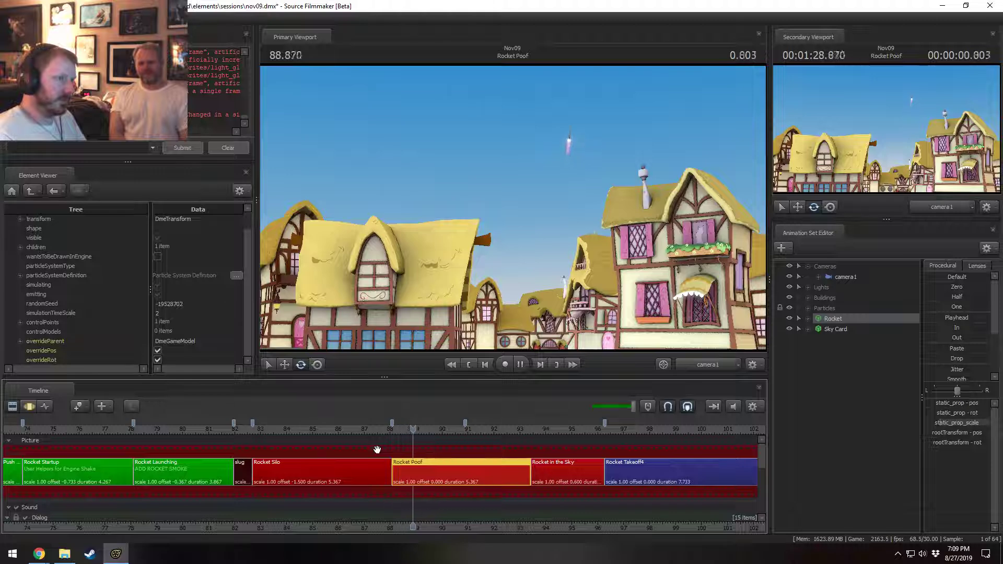
pyautogui.press('space')
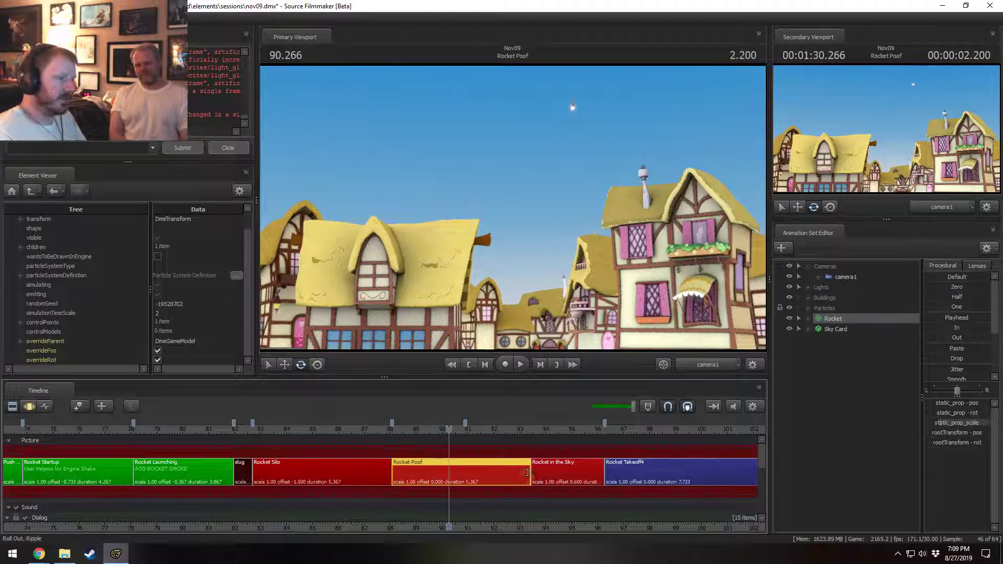
# - Shorten the end of Rocket Poof to about 90.1 seconds, rippling the following shots, and play the new cut
pyautogui.moveTo(530, 470); pyautogui.dragTo(444, 470)
pyautogui.click(362, 429)
pyautogui.press('space')
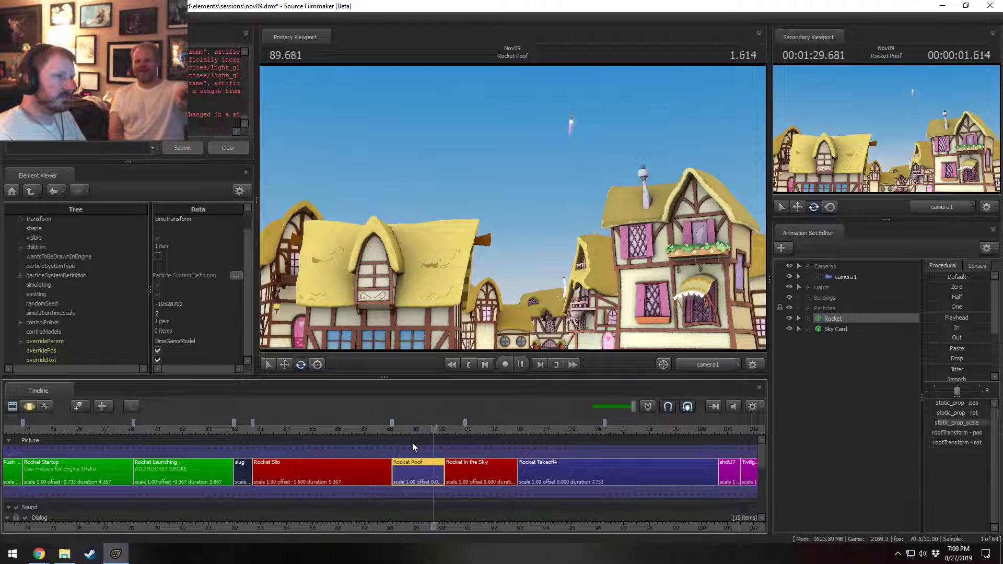
pyautogui.press('space')
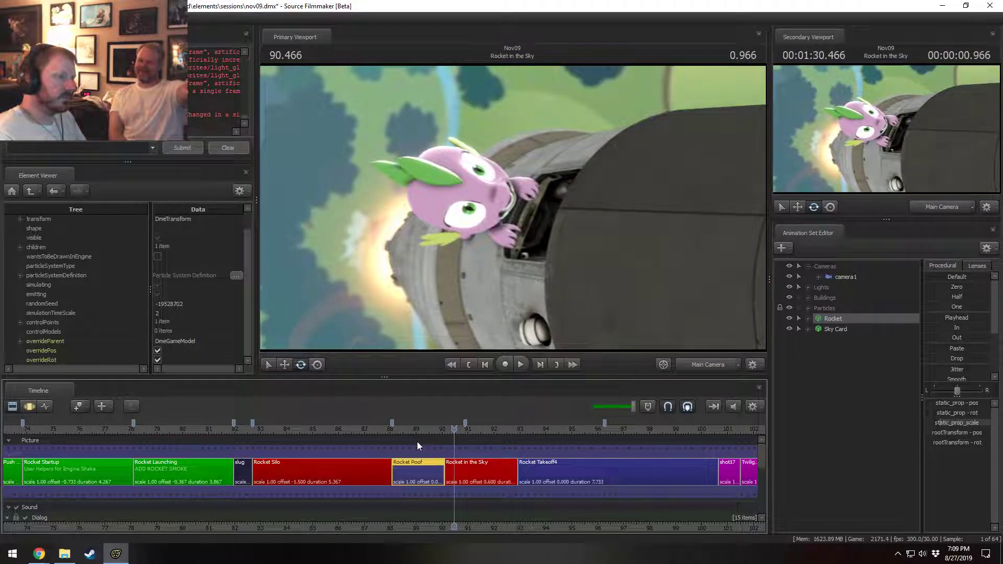
# - Undo the shortening of Rocket Poof and its move ahead of Rocket in the Sky
pyautogui.click(377, 428)
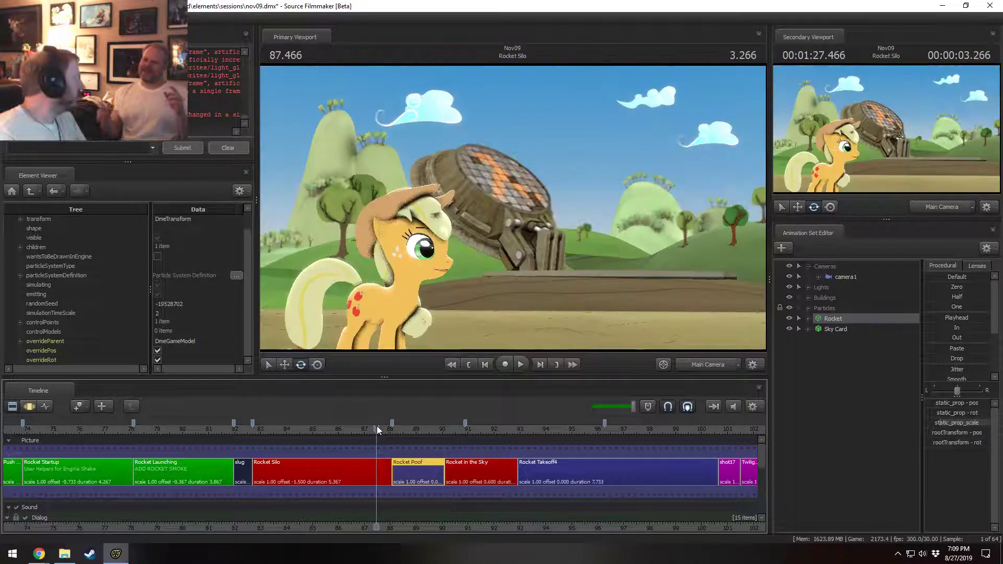
pyautogui.hotkey('ctrl', 'z')
pyautogui.hotkey('ctrl', 'z')
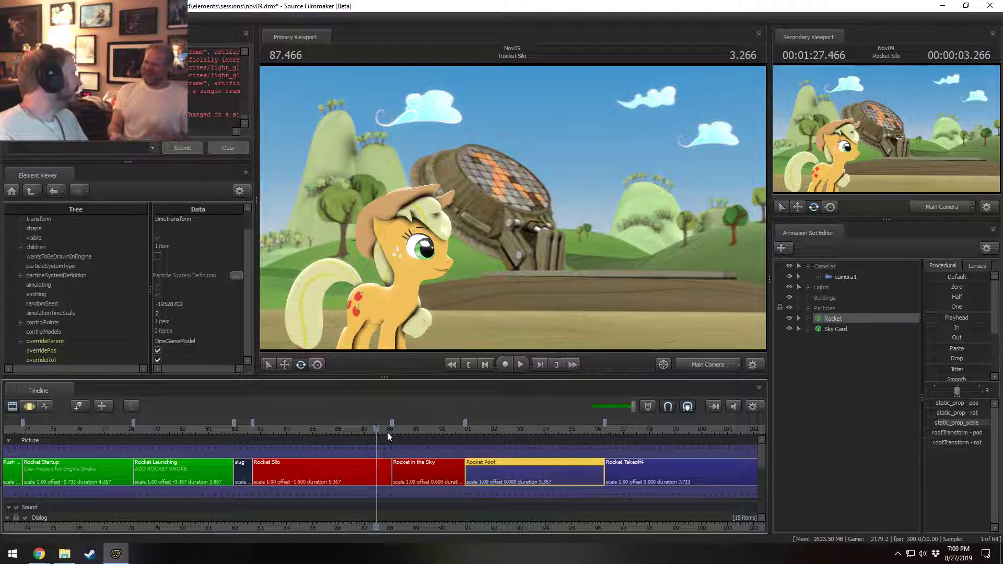
# - Compare the Rocket Silo, Rocket in the Sky and Rocket Poof shots, checking frames between 86.5 and 90.9 seconds
pyautogui.click(370, 466)
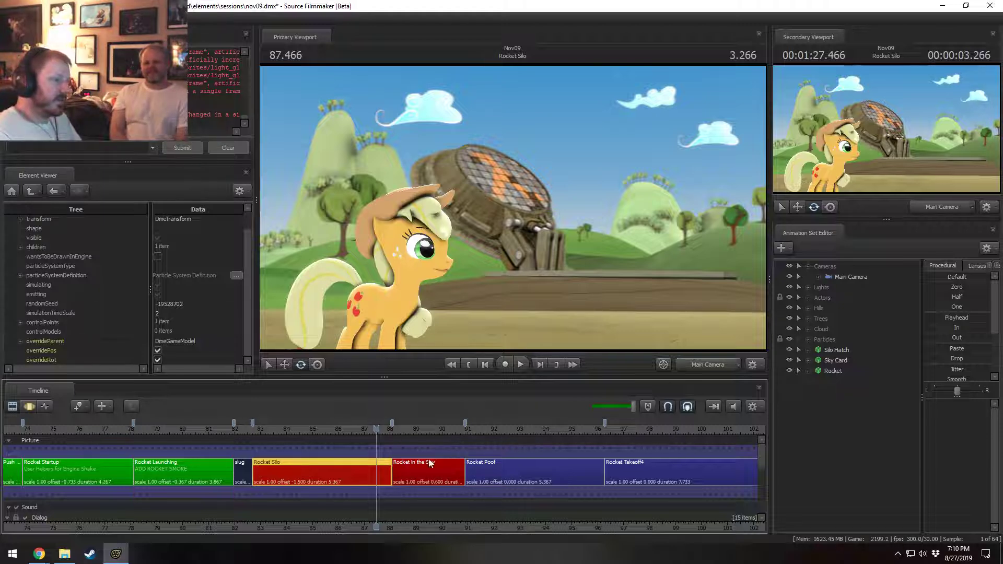
pyautogui.moveTo(440, 439); pyautogui.dragTo(468, 453)
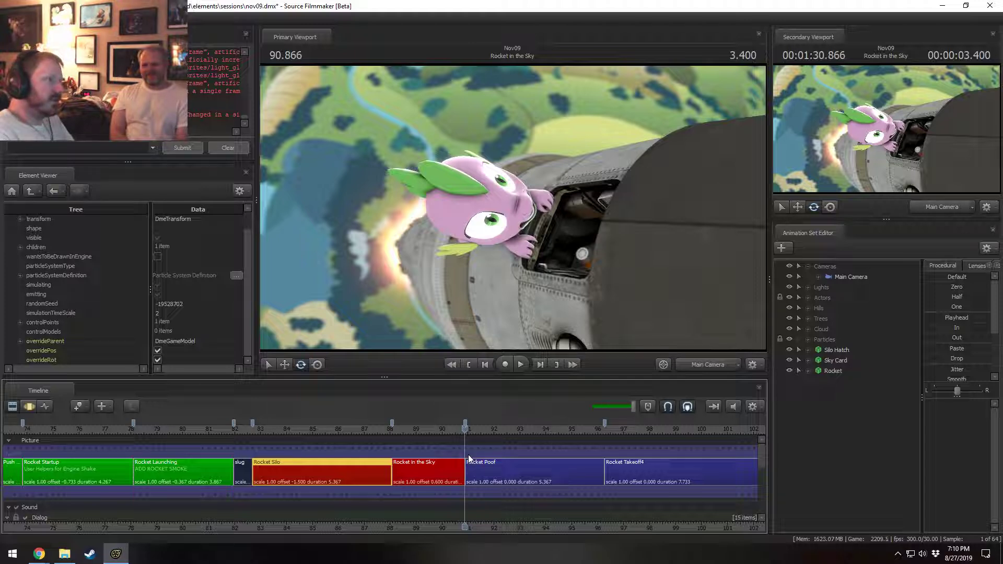
pyautogui.click(438, 478)
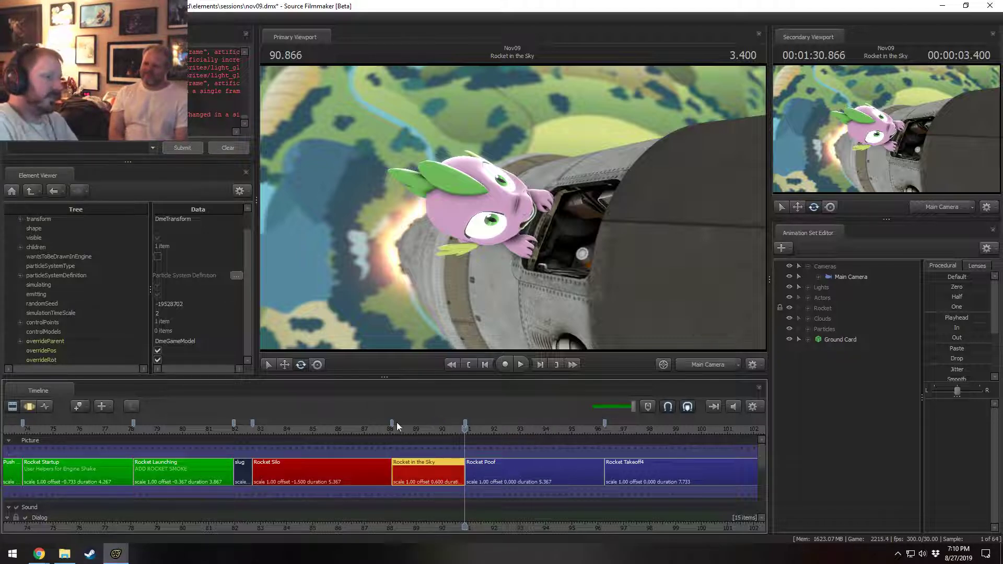
pyautogui.moveTo(397, 425)
pyautogui.mouseDown()
pyautogui.moveTo(358, 429)
pyautogui.moveTo(401, 430)
pyautogui.mouseUp()
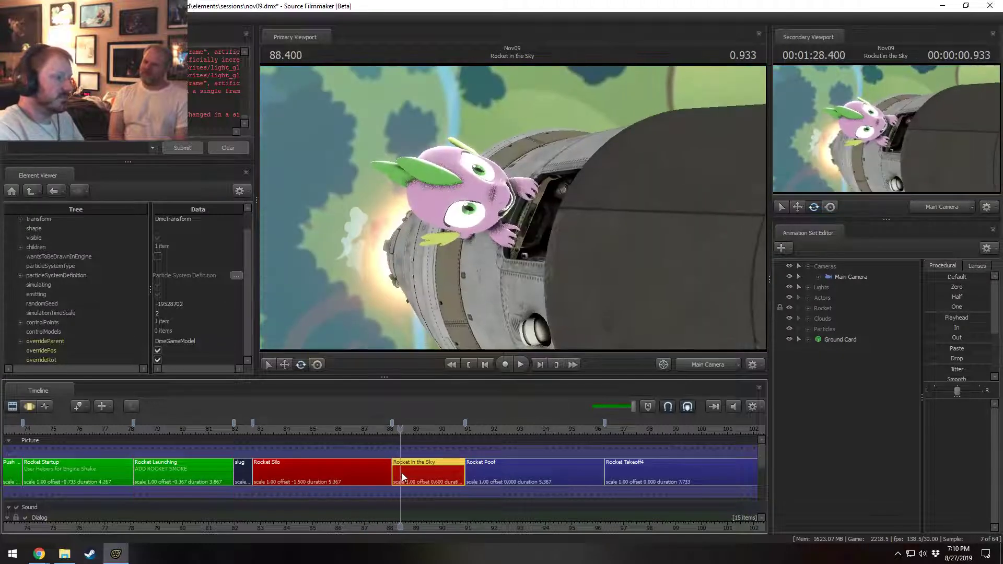
pyautogui.click(350, 429)
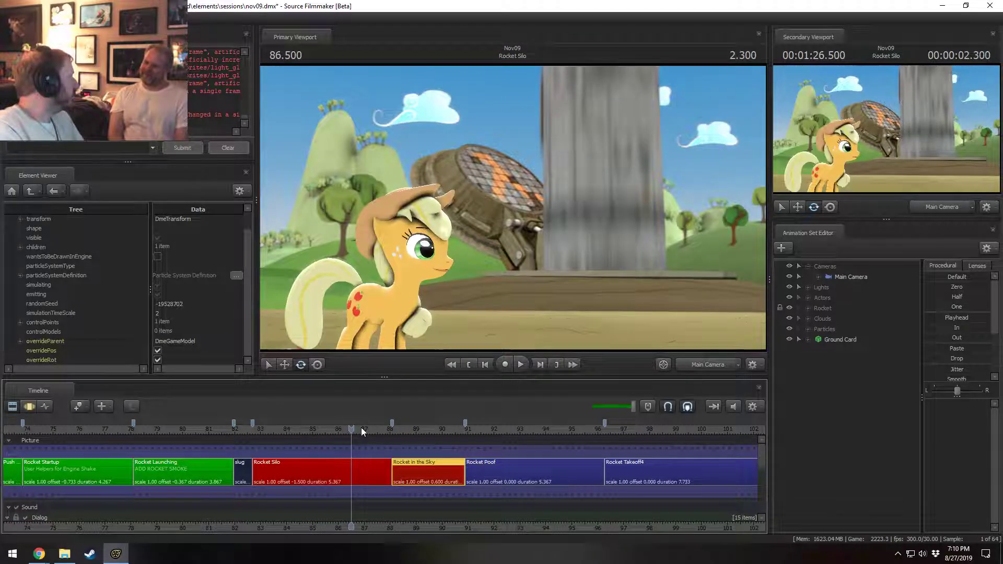
pyautogui.click(365, 429)
pyautogui.click(371, 464)
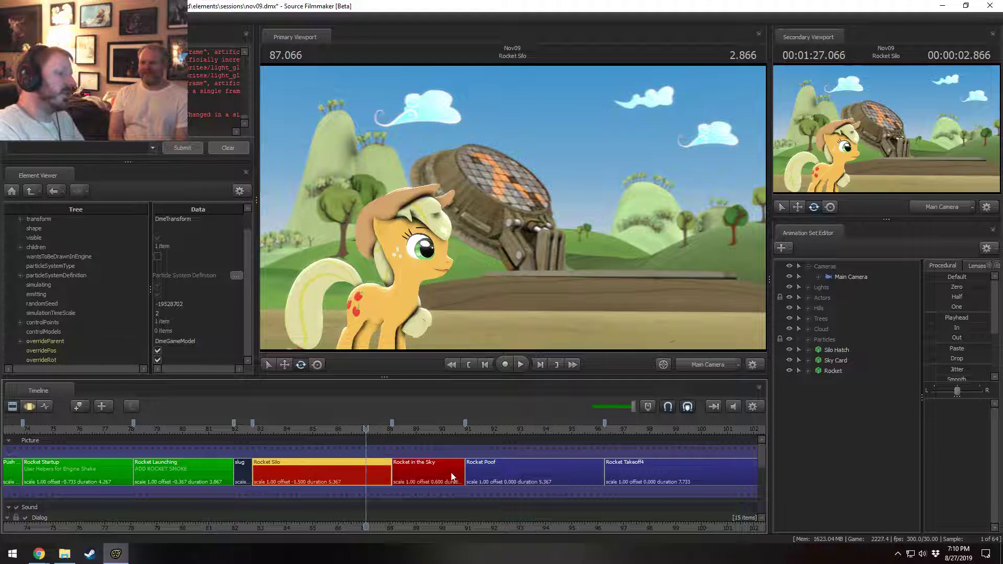
pyautogui.click(494, 466)
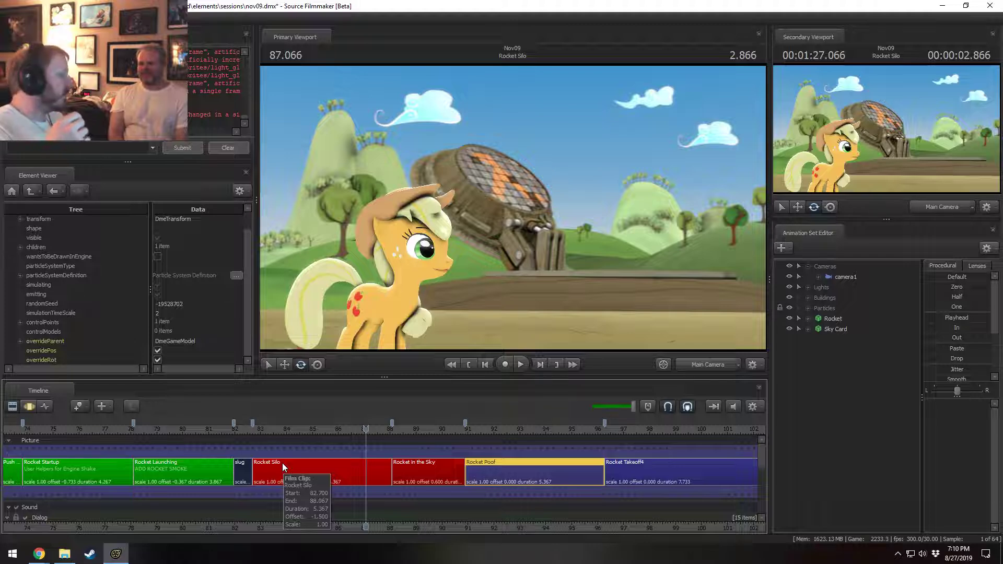
# - Play the launch from the slug at 82.3 seconds and from about 86.3 seconds, through to Rocket in the Sky
pyautogui.click(243, 450)
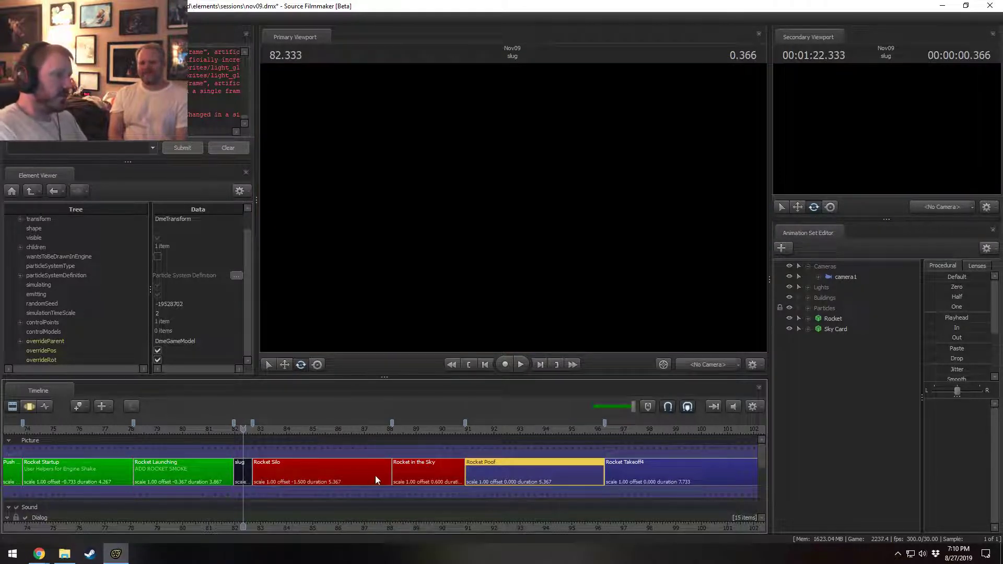
pyautogui.press('space')
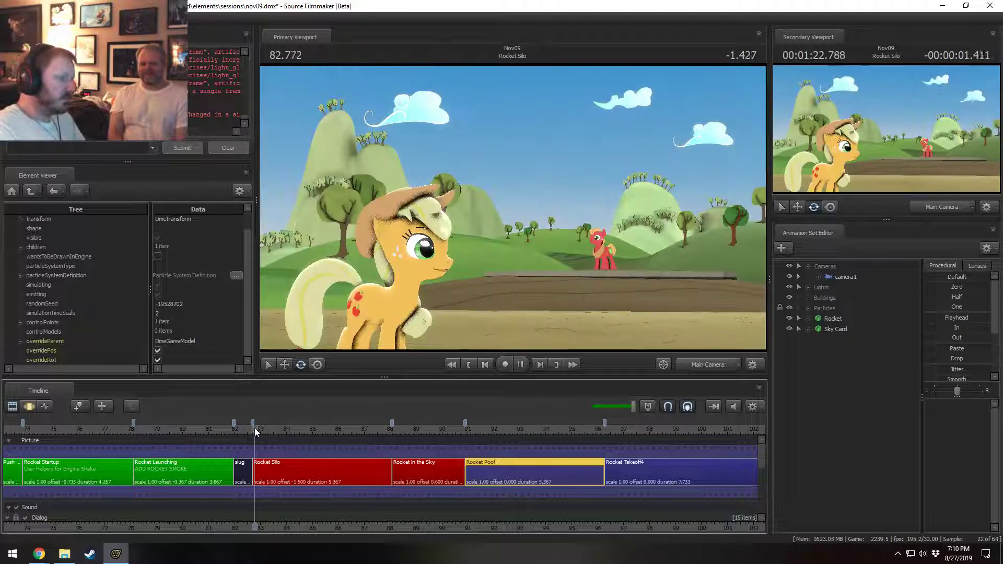
pyautogui.moveTo(348, 431)
pyautogui.mouseDown()
pyautogui.moveTo(386, 430)
pyautogui.moveTo(341, 425)
pyautogui.mouseUp()
pyautogui.click(388, 429)
pyautogui.press('space')
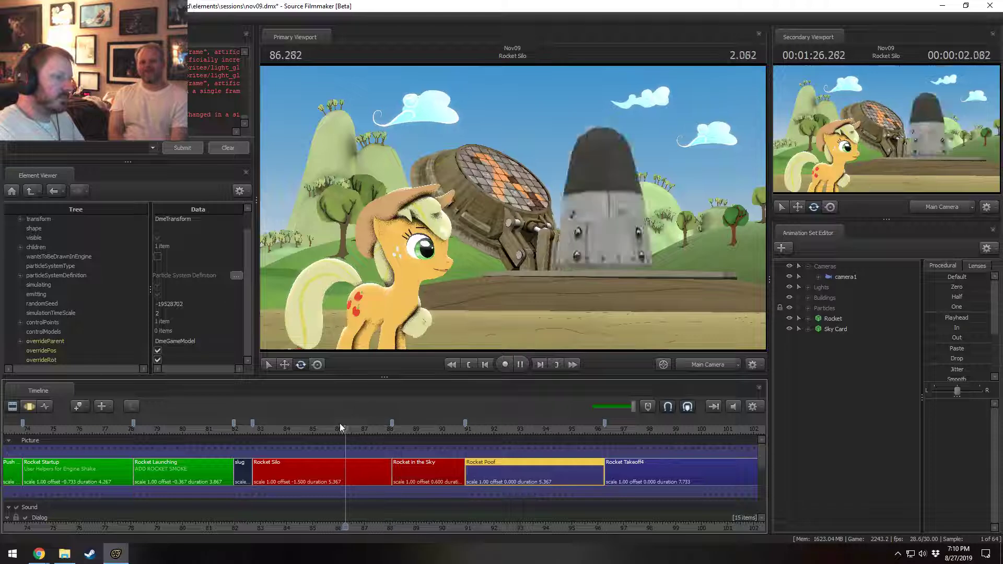
pyautogui.press('space')
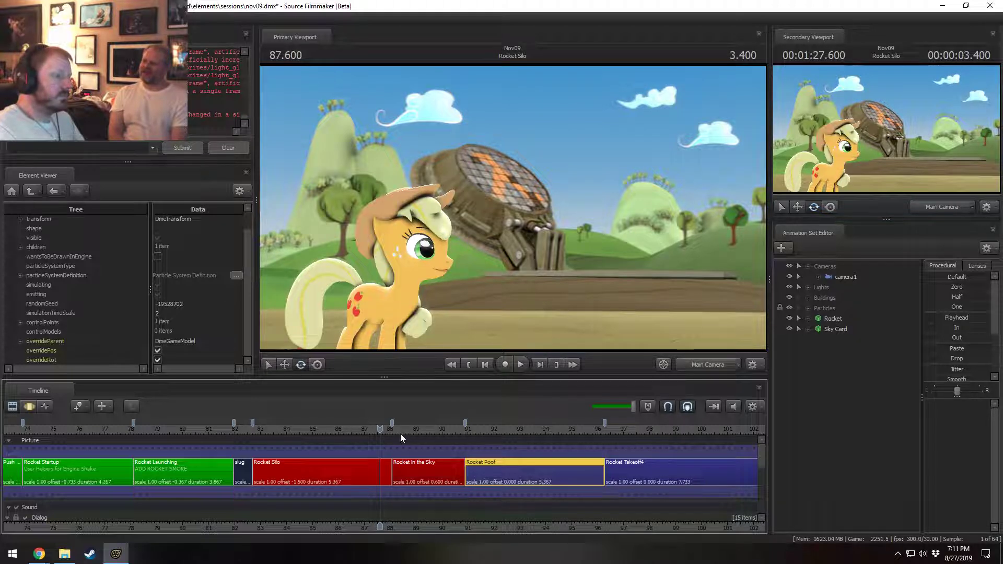
pyautogui.press('space')
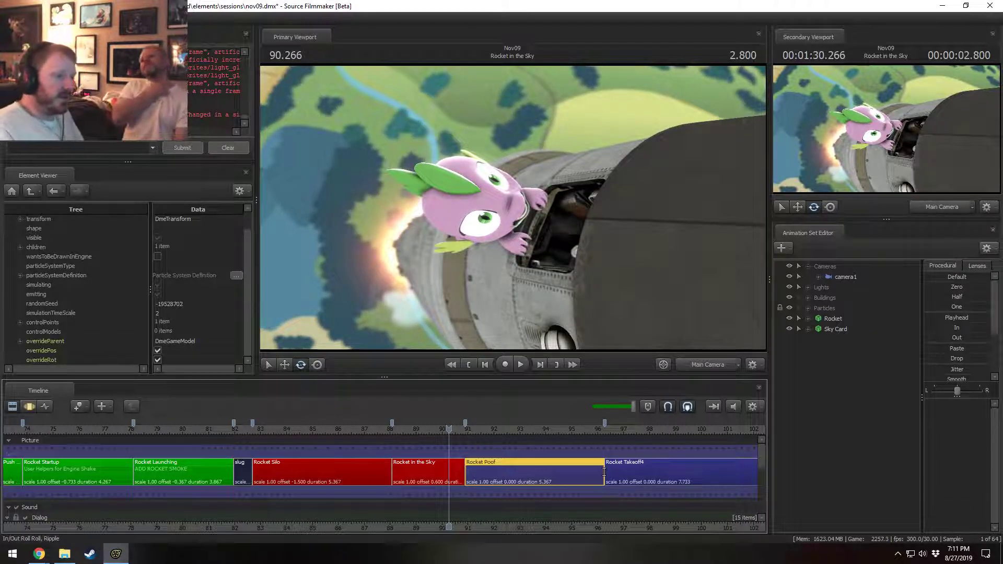
# - Shorten Rocket Poof's end to about 92.67 seconds, rippling the following shots, move the marker to the new cut, and check the frames around it
pyautogui.moveTo(604, 472); pyautogui.dragTo(511, 468)
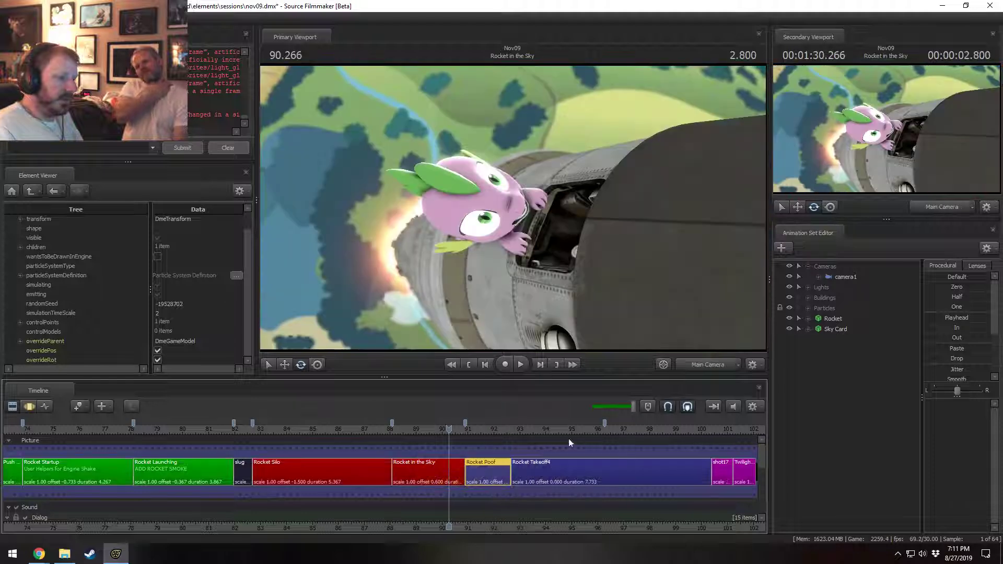
pyautogui.moveTo(603, 422); pyautogui.dragTo(519, 429)
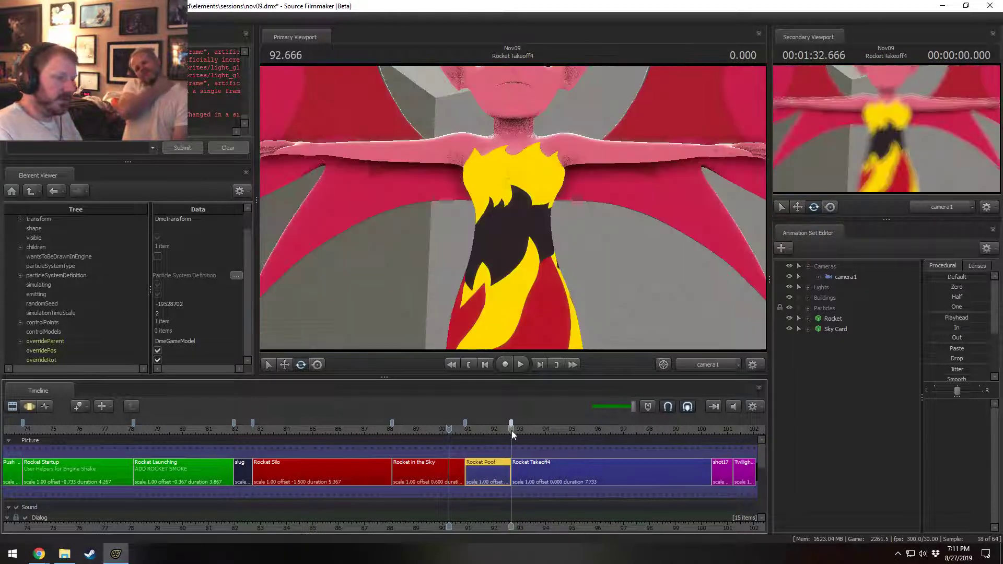
pyautogui.scroll(2, 531, 474)
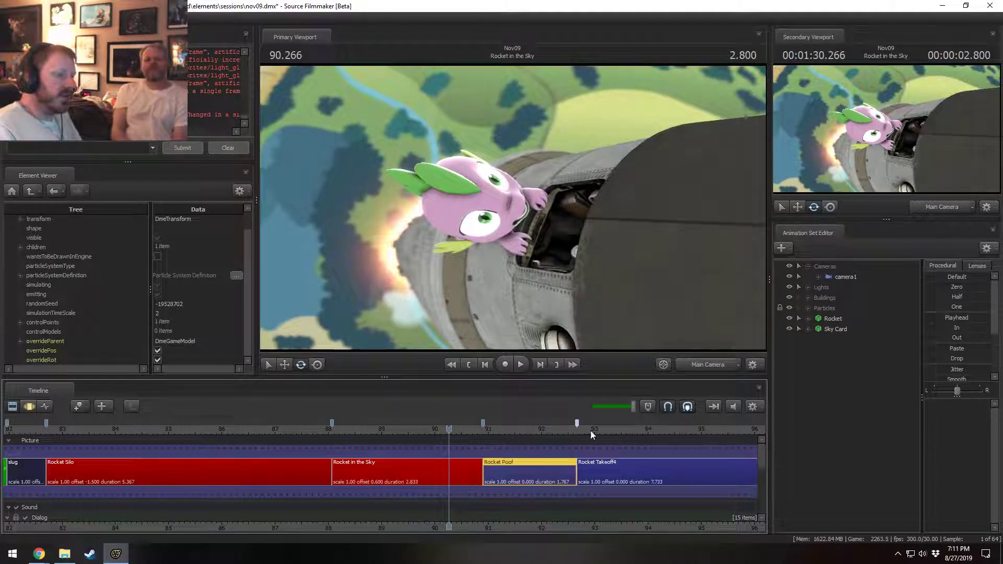
pyautogui.click(575, 430)
pyautogui.moveTo(590, 487); pyautogui.dragTo(362, 480, button='middle')
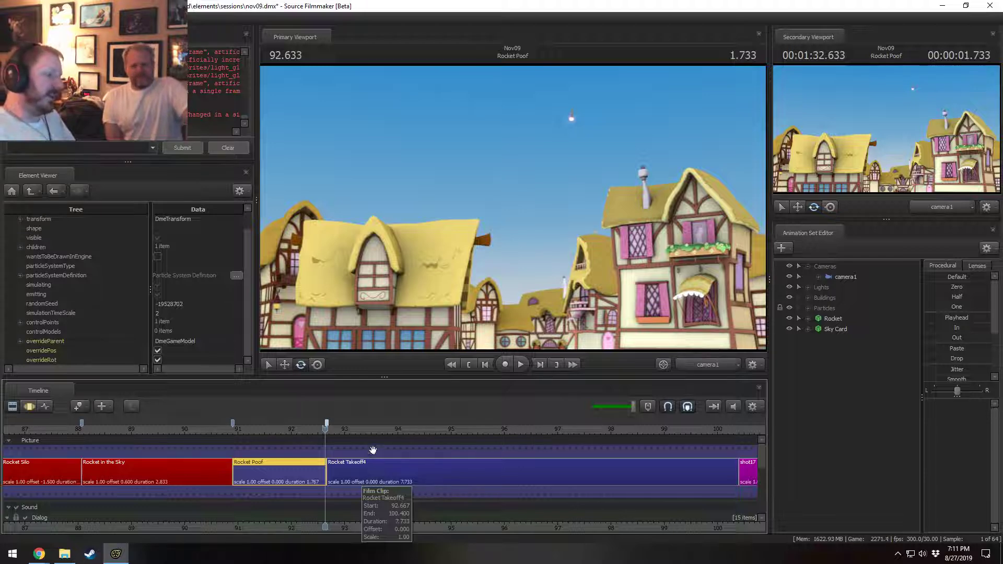
pyautogui.click(369, 431)
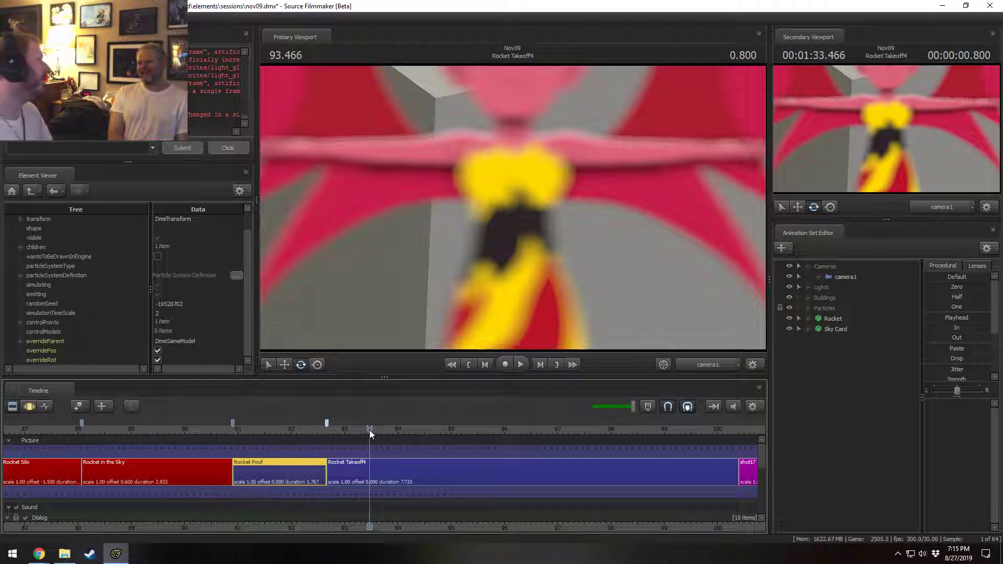
pyautogui.click(369, 430)
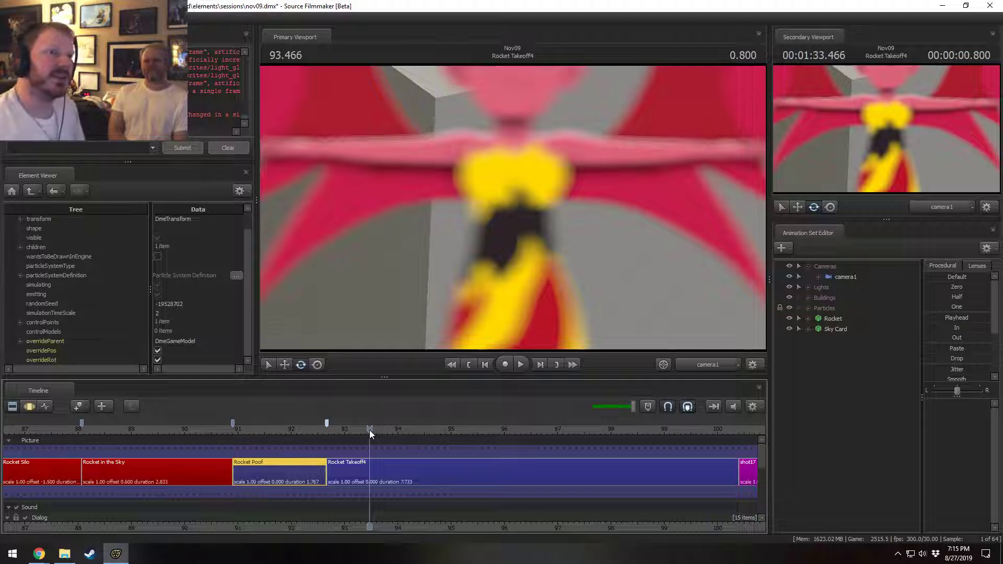
# - Play the desktop's VOCT_Cork Quest3 voice clip in VLC, close the player, and return to Source Filmmaker at 90.766 seconds
pyautogui.click(942, 5)
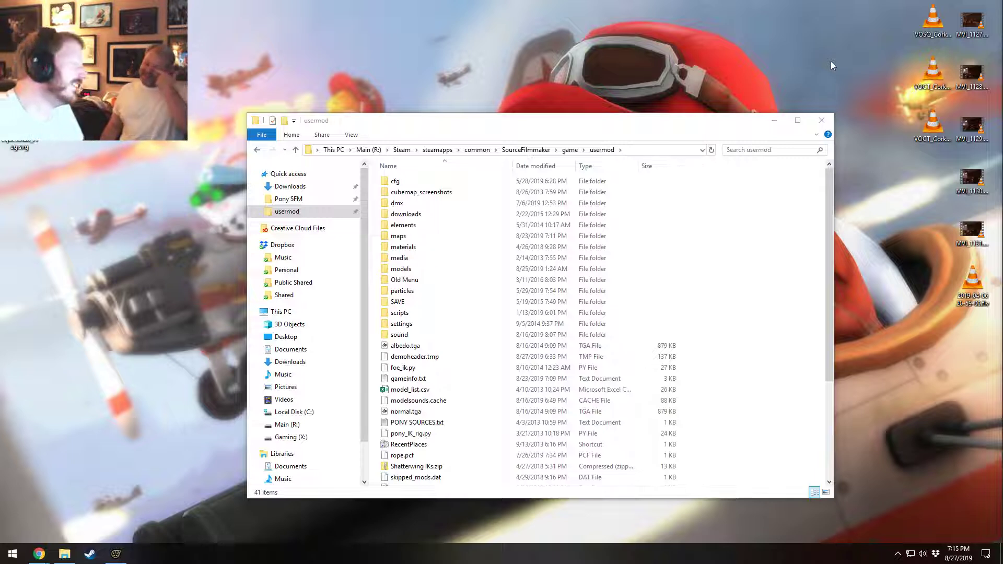
pyautogui.click(945, 123)
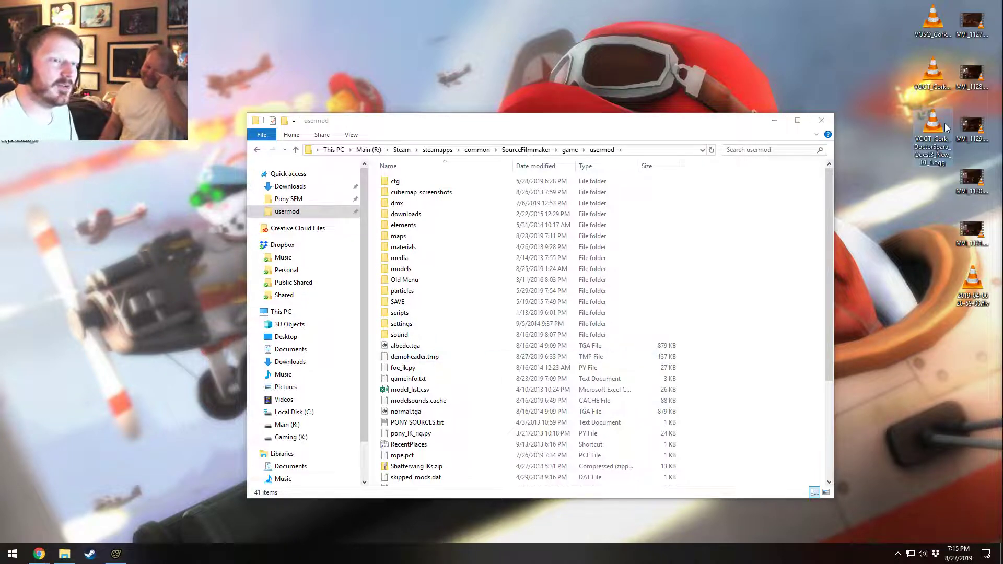
pyautogui.doubleClick(930, 131)
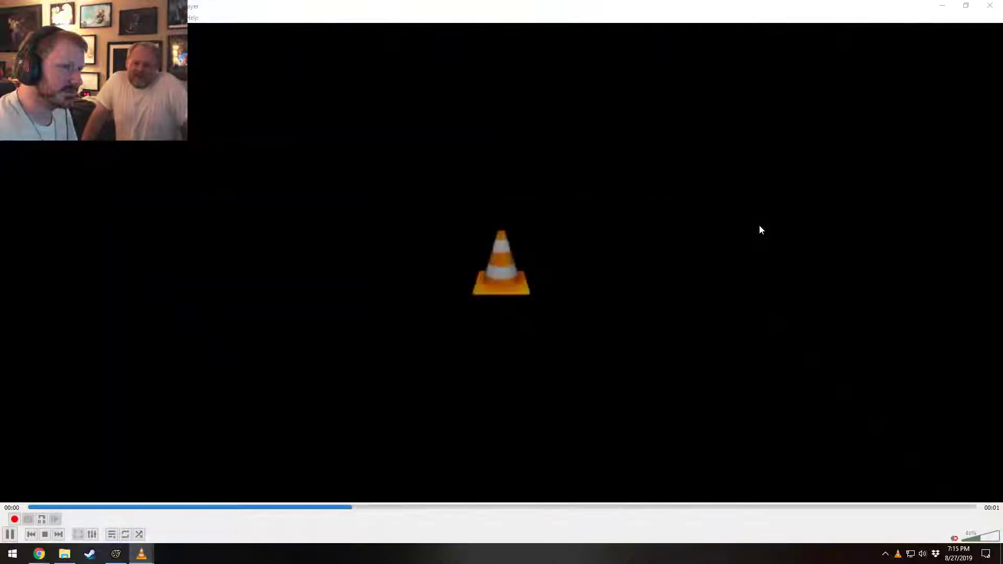
pyautogui.click(601, 334)
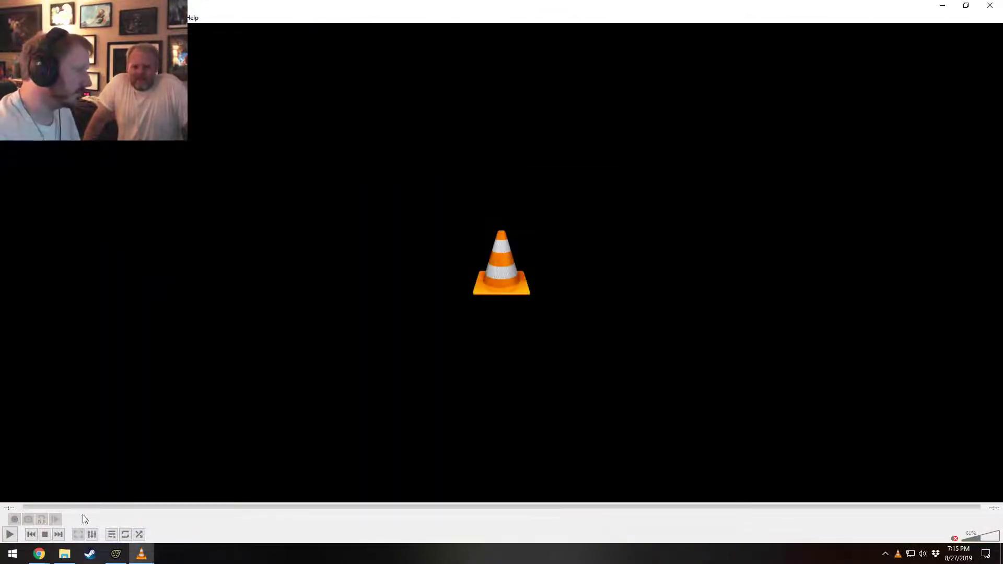
pyautogui.moveTo(720, 4)
pyautogui.mouseDown()
pyautogui.moveTo(650, 78)
pyautogui.moveTo(716, 1)
pyautogui.mouseUp()
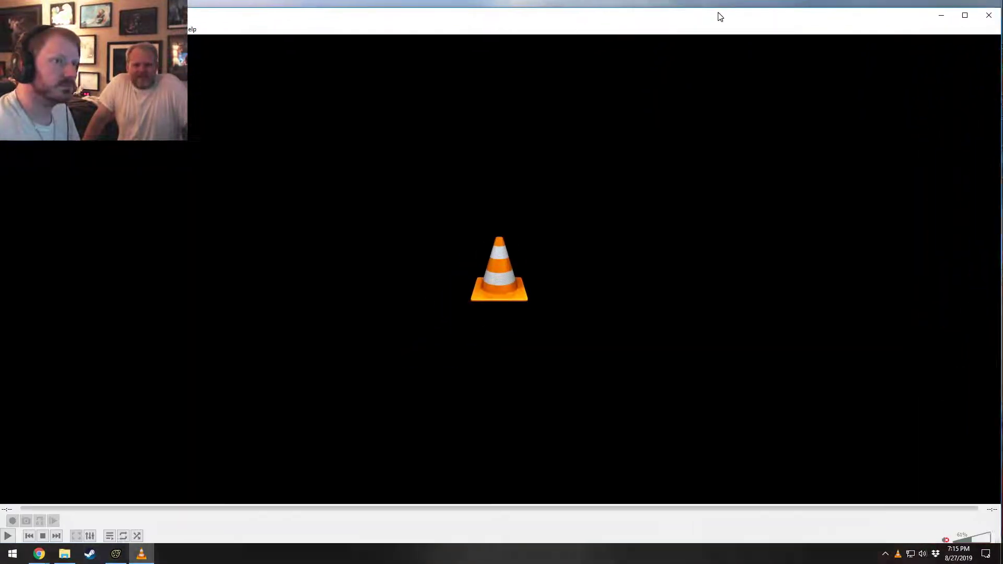
pyautogui.doubleClick(923, 16)
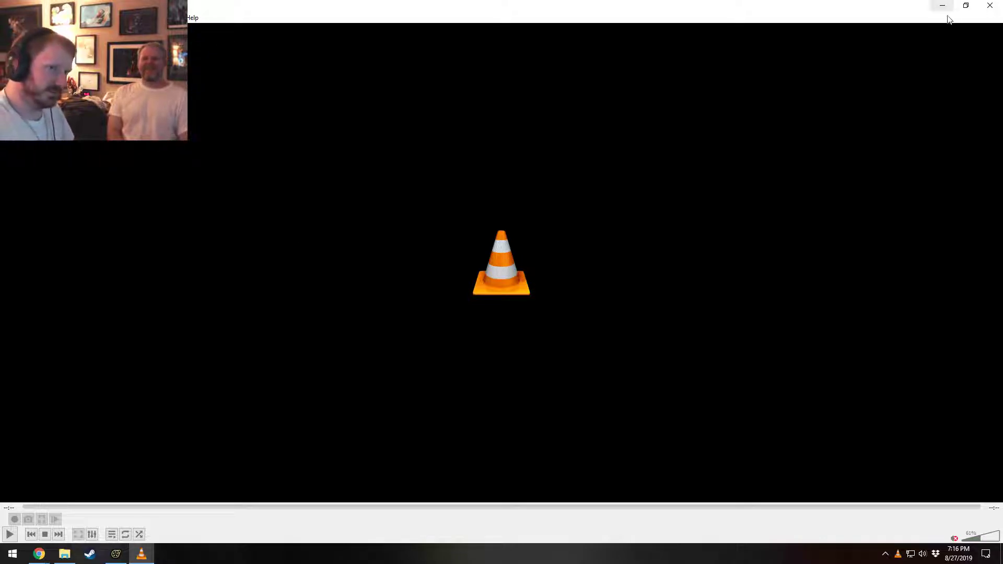
pyautogui.click(990, 5)
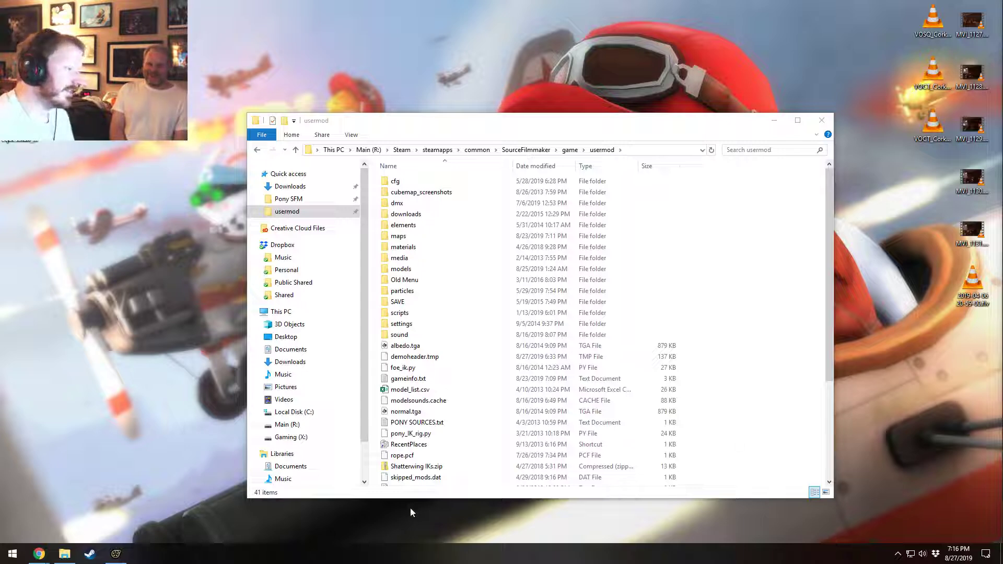
pyautogui.click(118, 553)
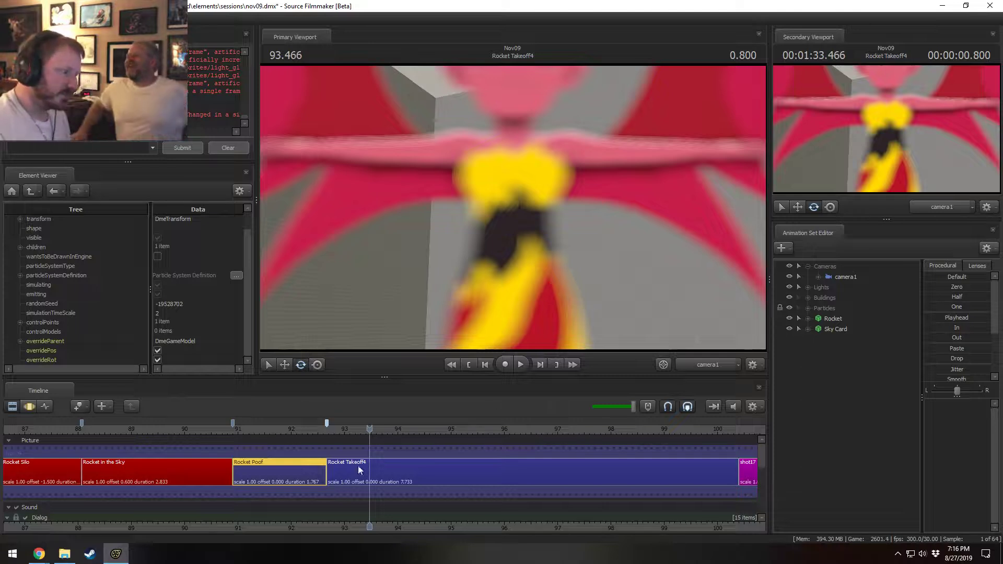
pyautogui.click(226, 428)
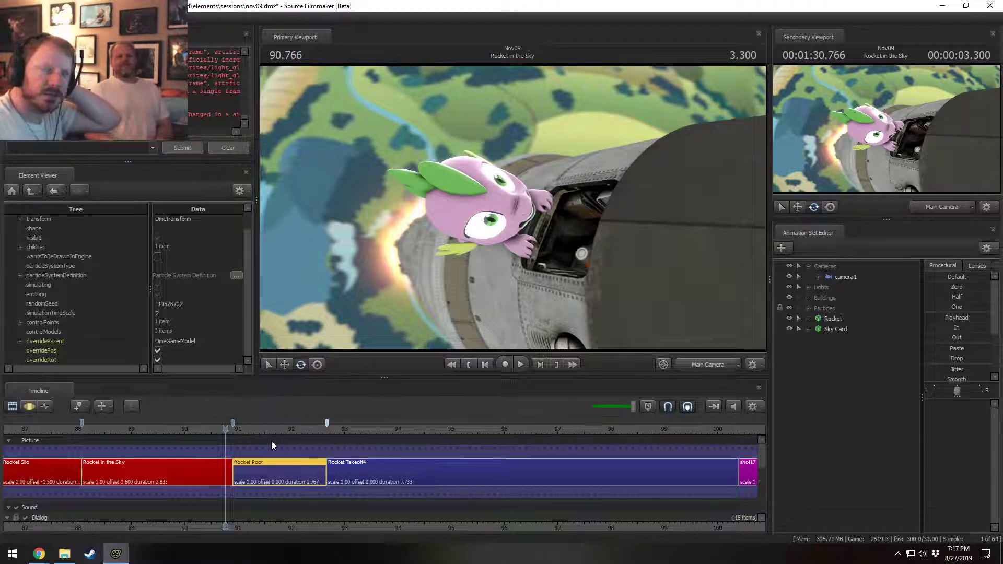
# - Switch to Chrome and open the Pony SFM website in a new tab
pyautogui.moveTo(37, 551)
pyautogui.click(167, 504)
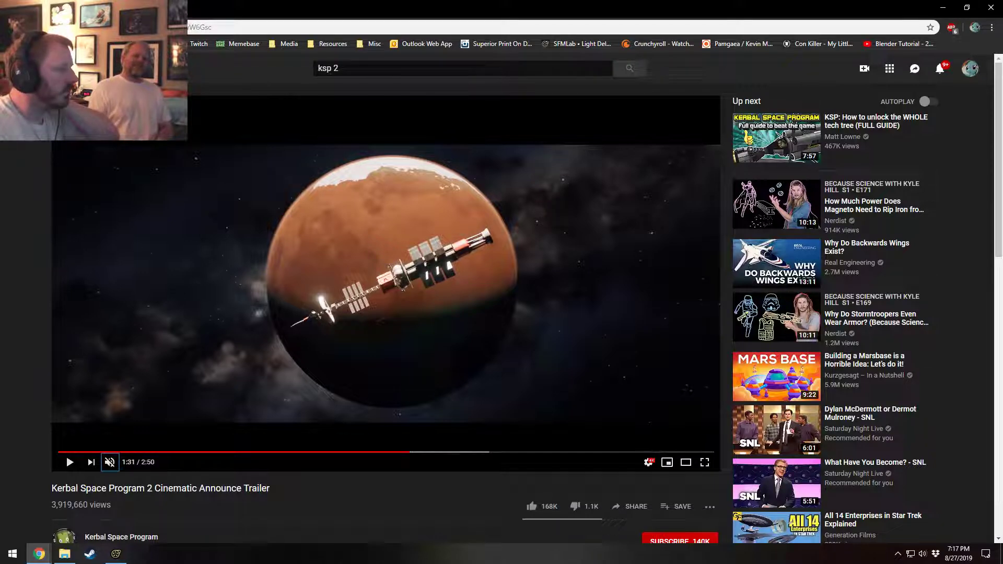
pyautogui.hotkey('ctrl', 't')
pyautogui.click(121, 9)
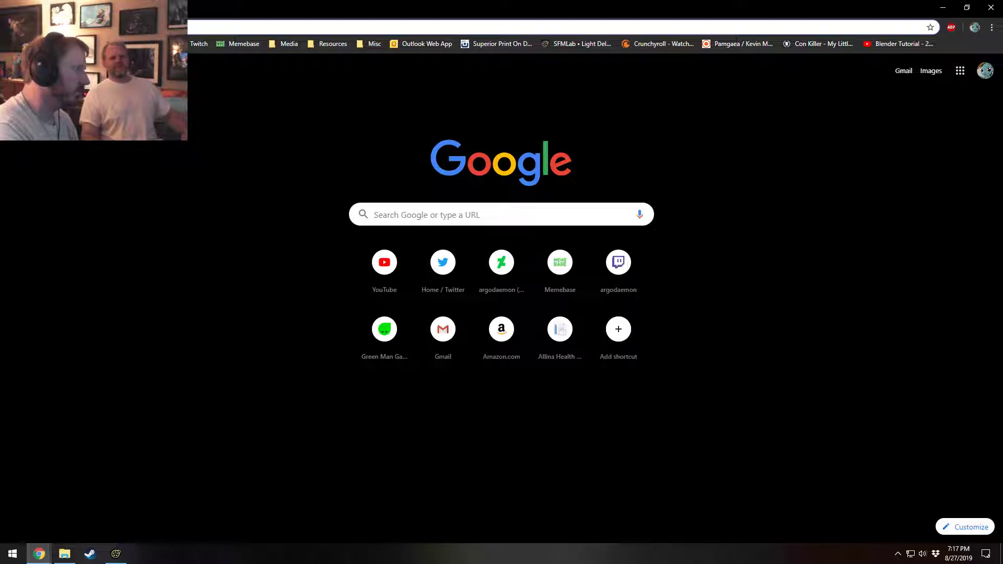
pyautogui.write('pony')
pyautogui.press('Return')
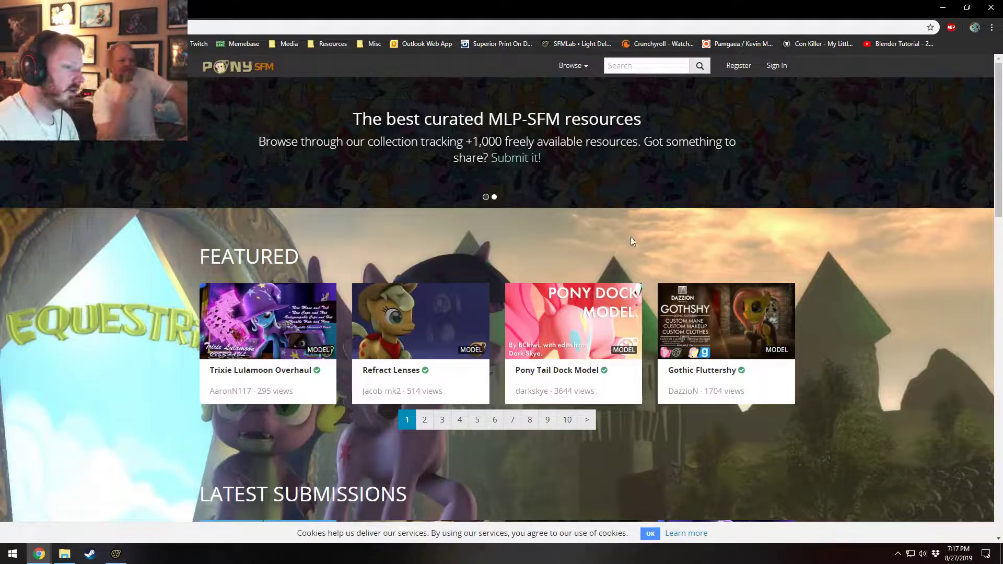
# - Open the Spikezilla model from the latest submissions and look through its page
pyautogui.scroll(-5, 632, 241)
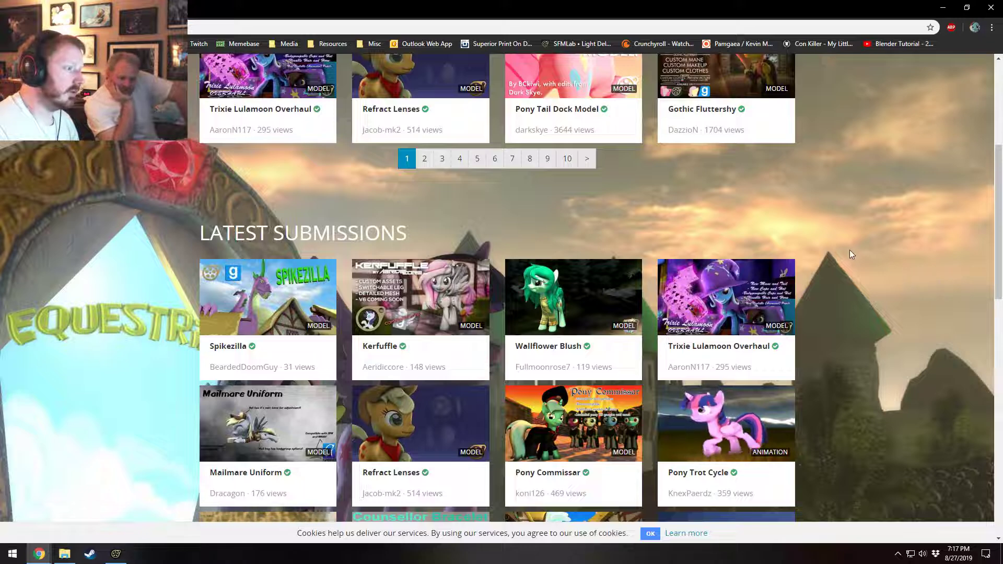
pyautogui.click(250, 302)
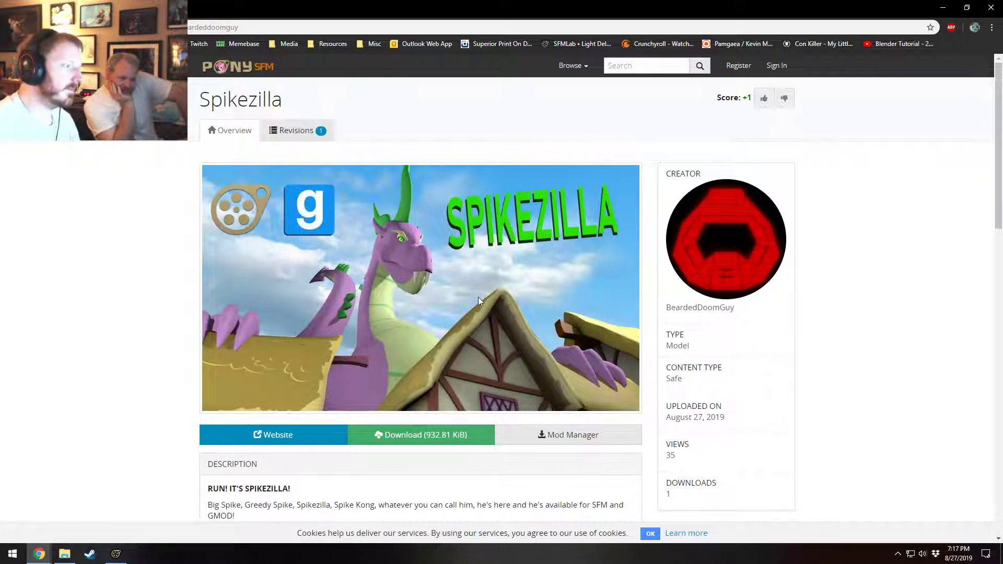
pyautogui.scroll(-5, 491, 311)
pyautogui.scroll(5, 616, 261)
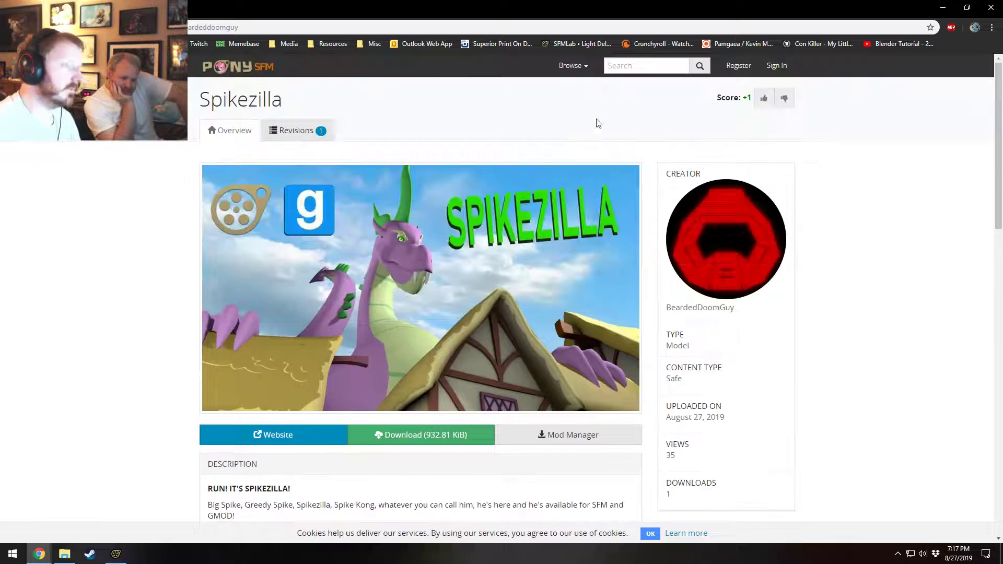
# - Search Pony SFM for "celestia" and look at the Principal Celestia Camper and Principal Celestia model pages, returning to the results
pyautogui.click(645, 66)
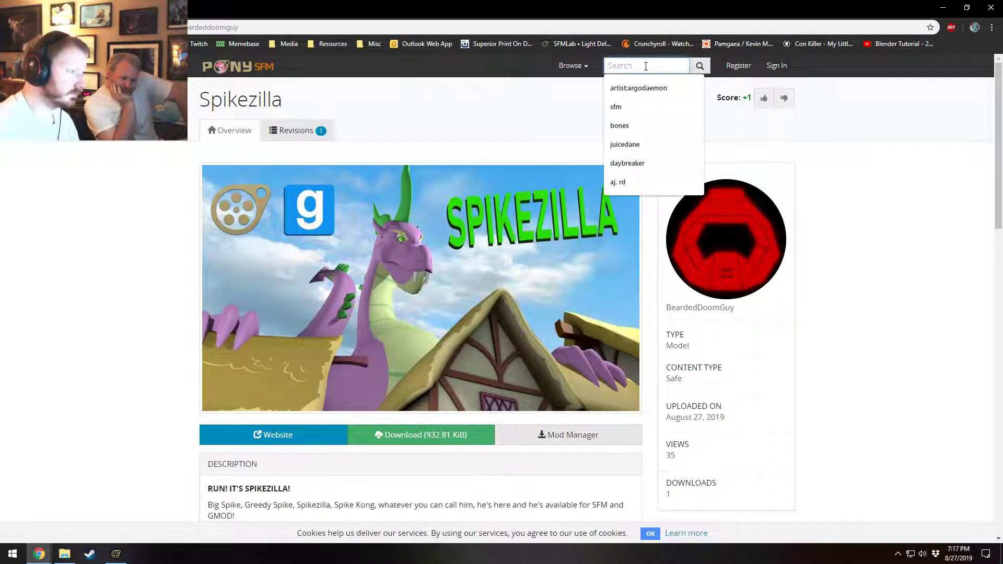
pyautogui.write('celestia')
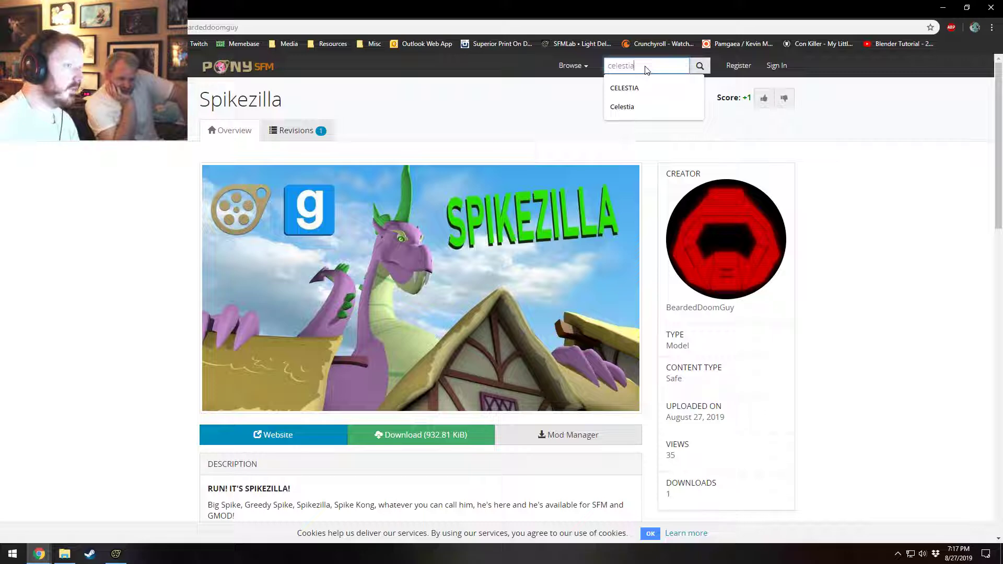
pyautogui.press('Return')
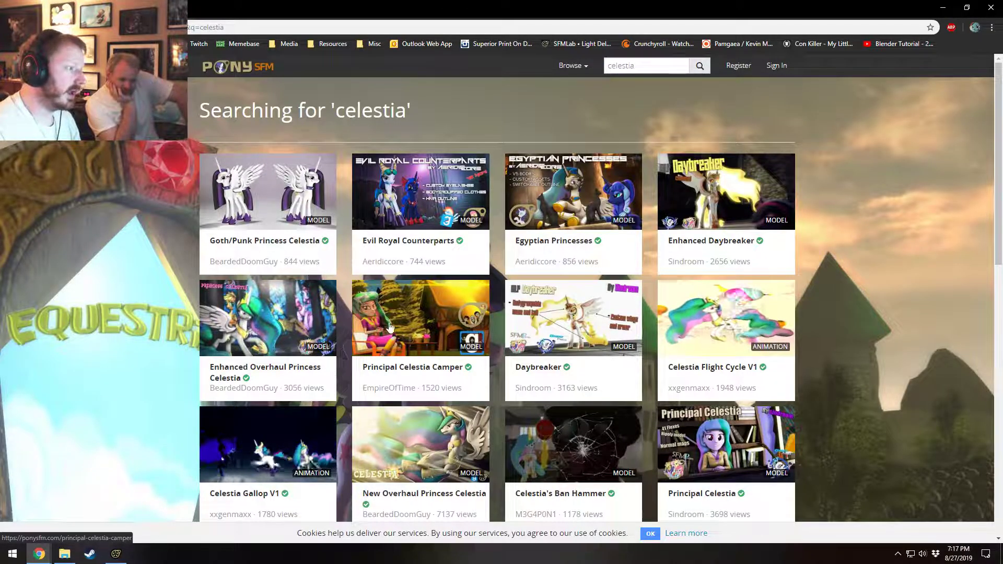
pyautogui.click(474, 337)
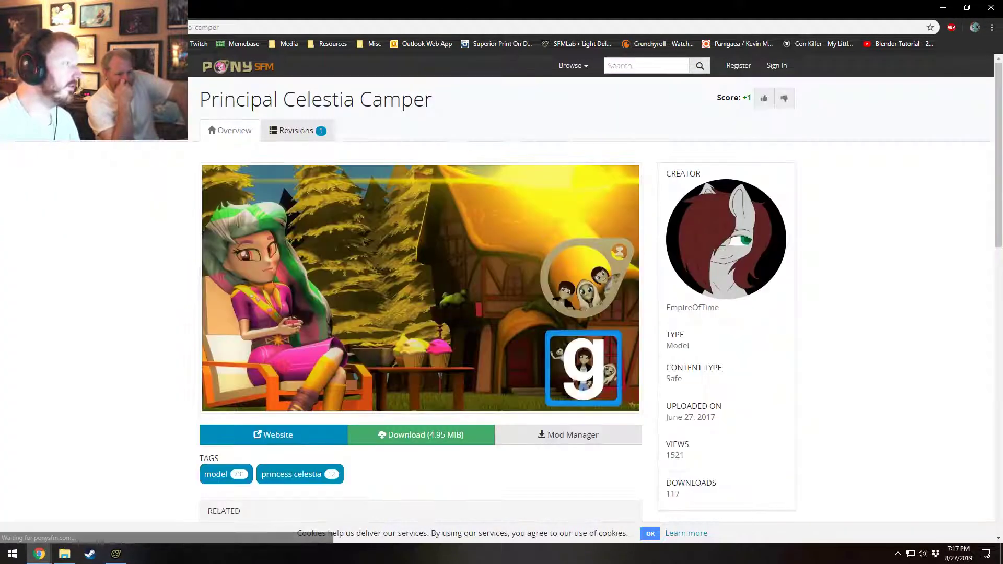
pyautogui.hotkey('alt', 'Left')
pyautogui.scroll(-4, 481, 344)
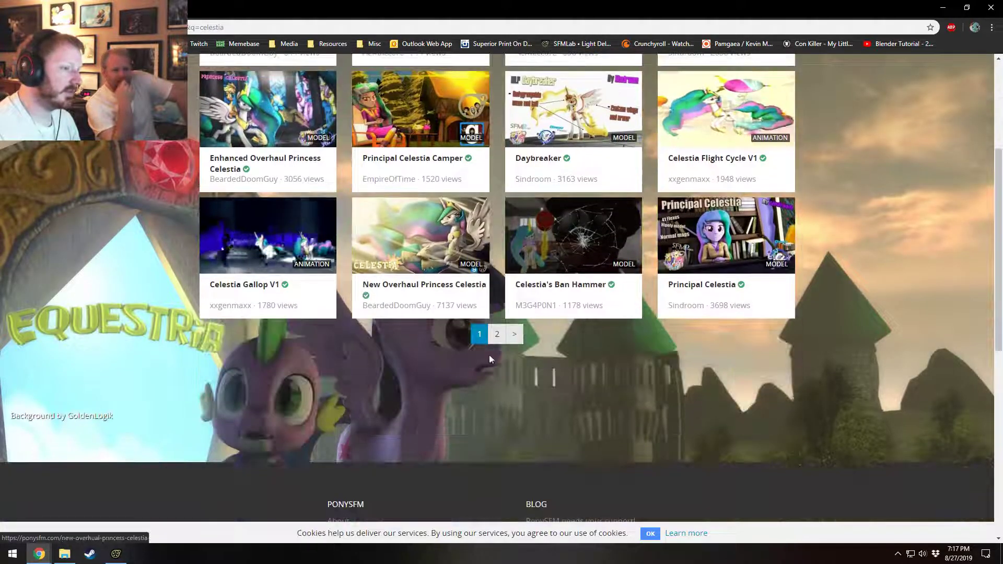
pyautogui.click(733, 232)
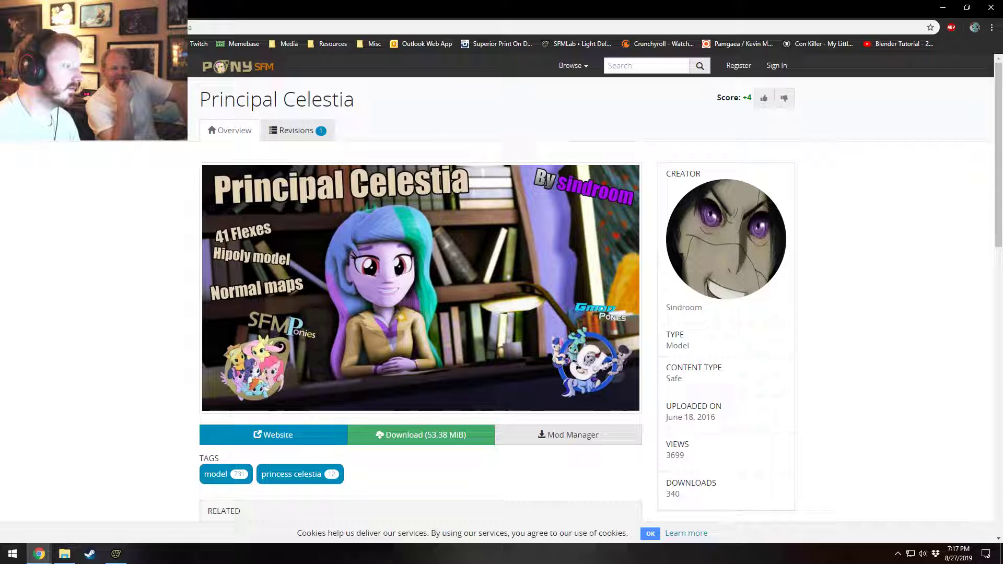
pyautogui.hotkey('alt', 'Left')
pyautogui.scroll(4, 579, 150)
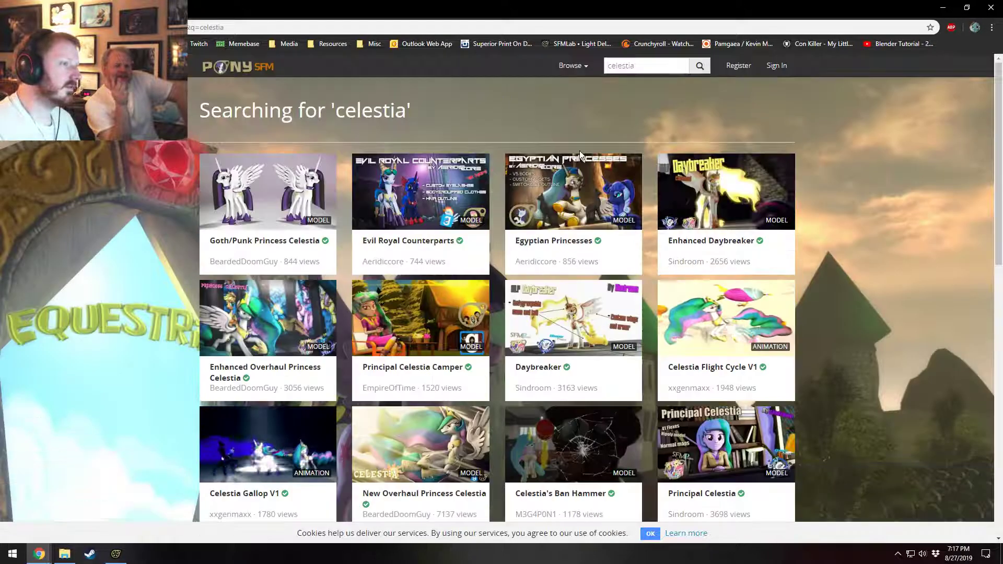
# - Search Pony SFM for "luna", look at the newest Vice Principal Luna model page by EmpireOfTime, and return to the results
pyautogui.doubleClick(629, 66)
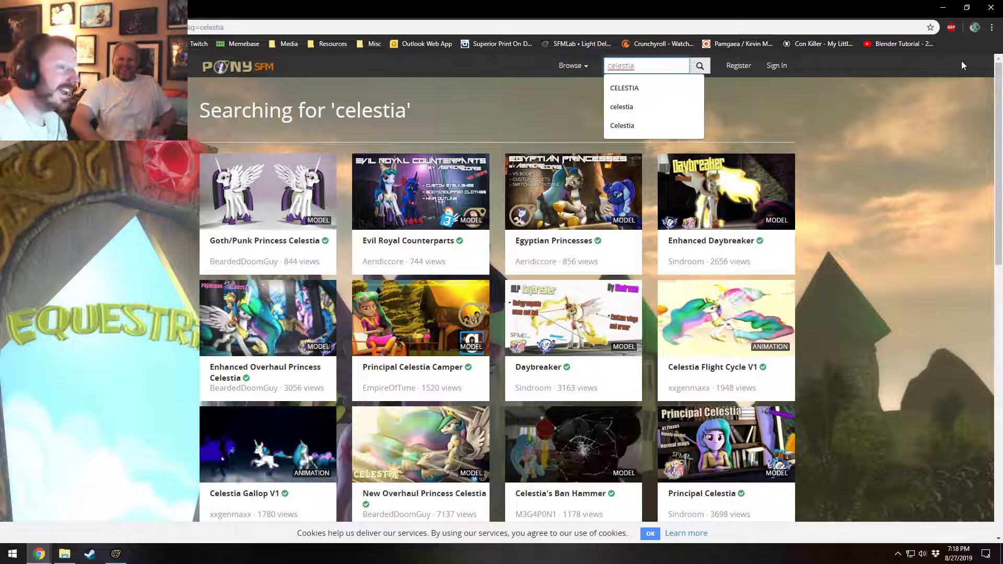
pyautogui.press('BackSpace')
pyautogui.press('BackSpace')
pyautogui.press('BackSpace')
pyautogui.press('BackSpace')
pyautogui.press('BackSpace')
pyautogui.press('BackSpace')
pyautogui.press('BackSpace')
pyautogui.press('BackSpace')
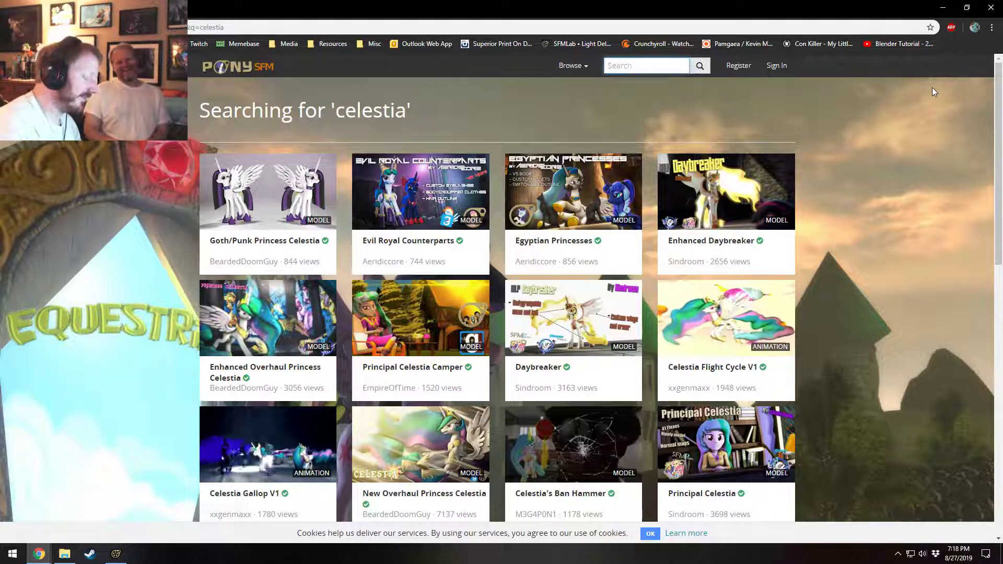
pyautogui.write('luna')
pyautogui.press('Return')
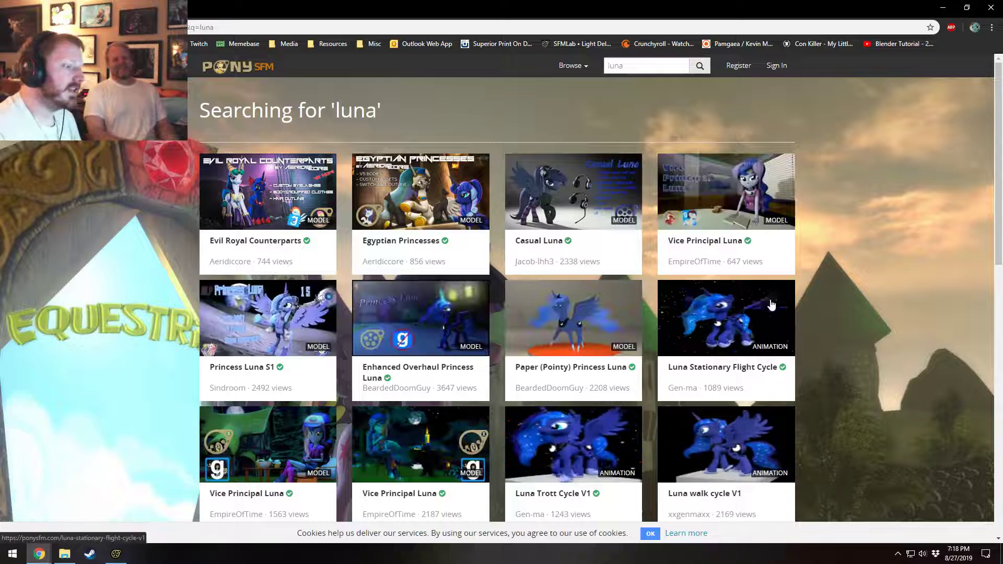
pyautogui.click(742, 181)
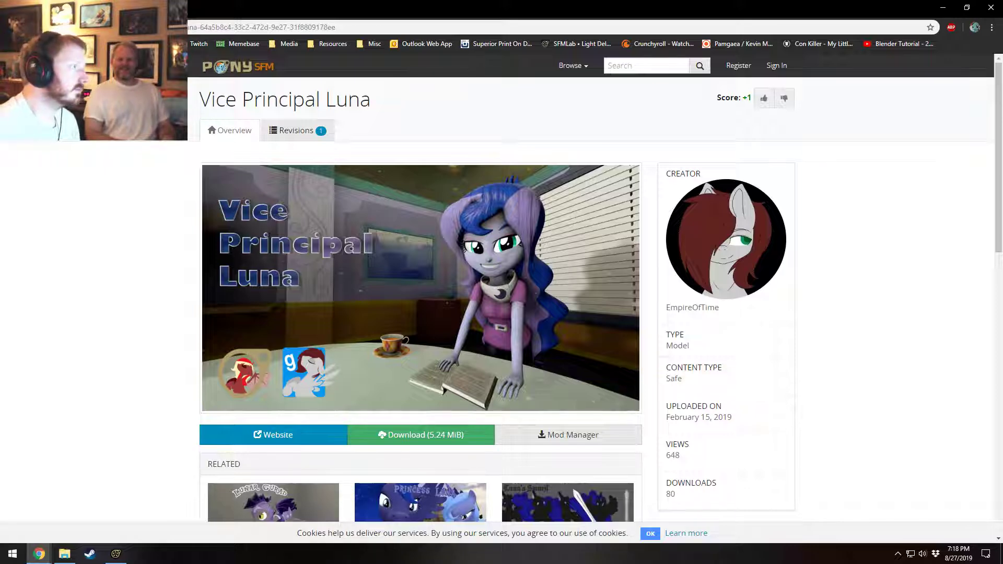
pyautogui.hotkey('alt', 'Left')
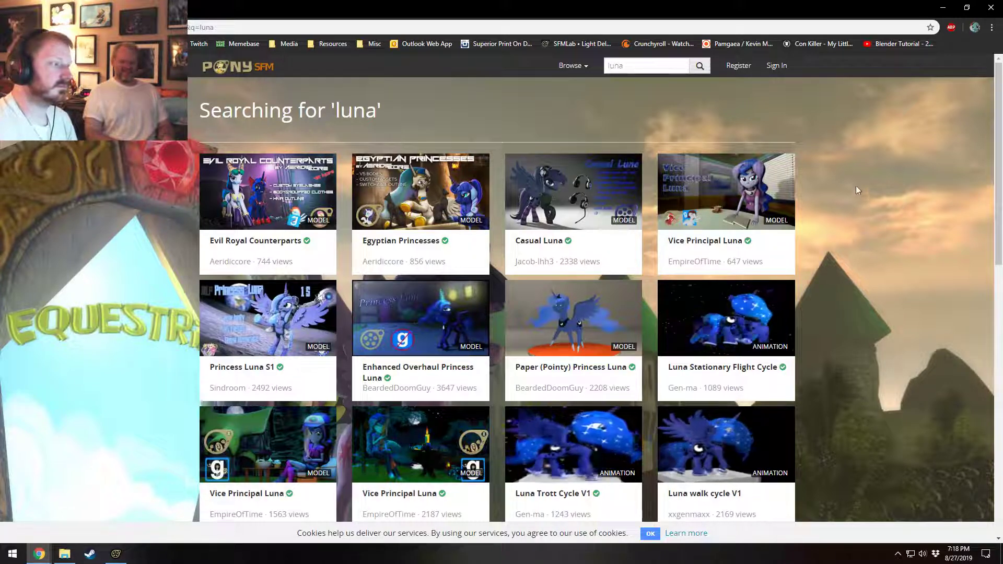
# - Return to Source Filmmaker and try the Rocket Poof shot between Rocket Silo and Rocket in the Sky
pyautogui.click(943, 7)
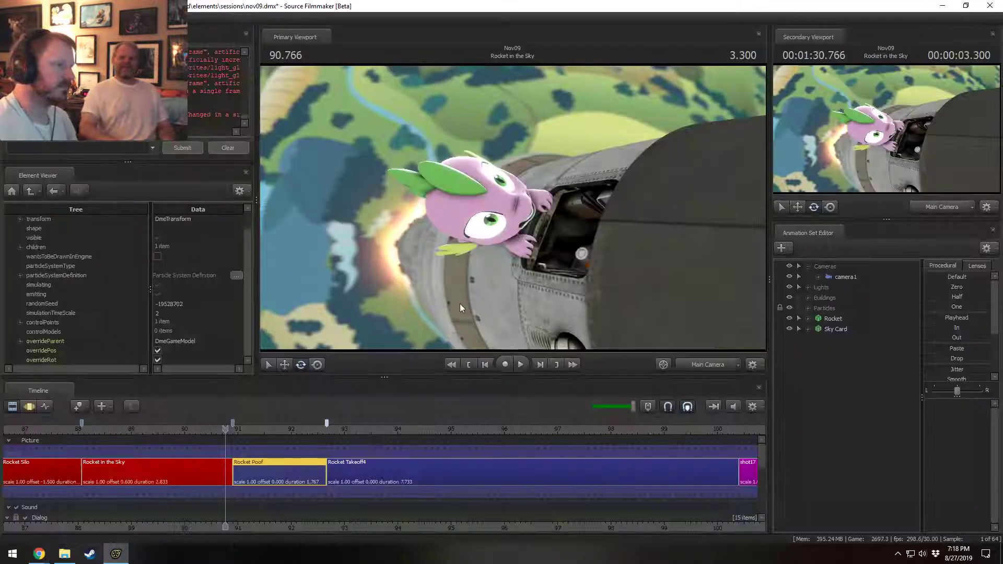
pyautogui.moveTo(287, 433); pyautogui.dragTo(240, 429)
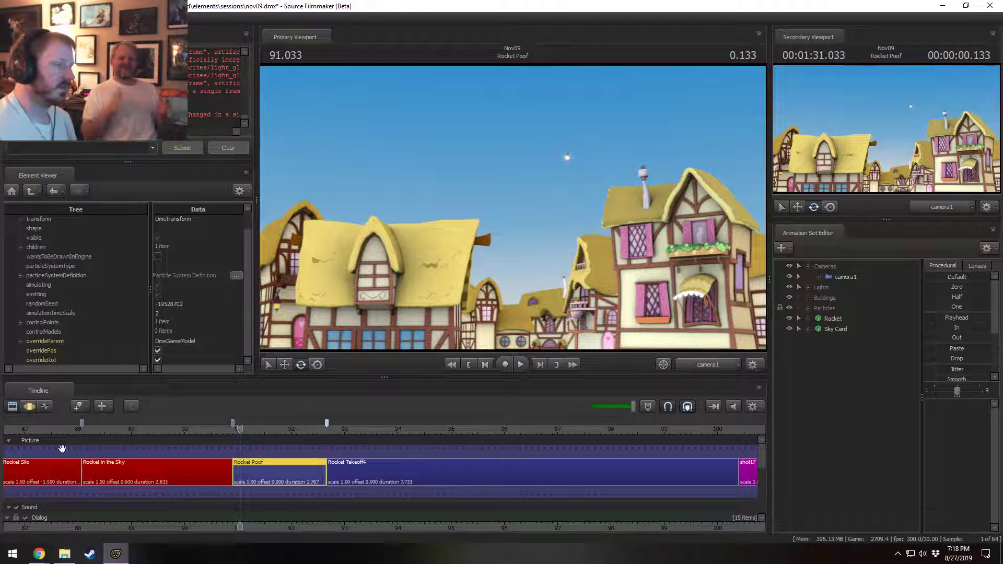
pyautogui.scroll(-3, 199, 459)
pyautogui.click(199, 459)
pyautogui.moveTo(269, 476); pyautogui.dragTo(192, 469)
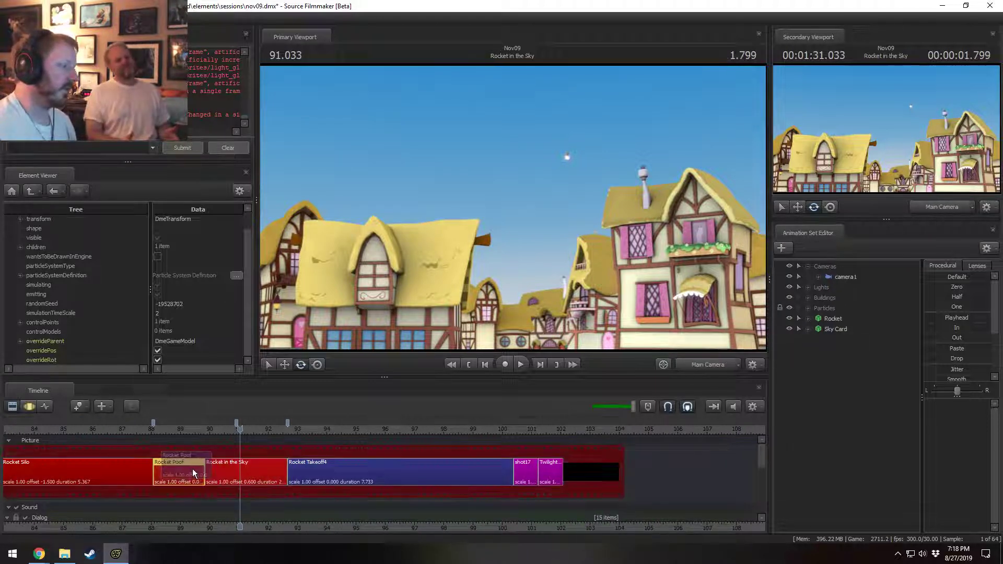
# - Play the reordered sequence repeatedly from the end of Rocket Silo through Rocket Poof into Rocket in the Sky
pyautogui.press('space')
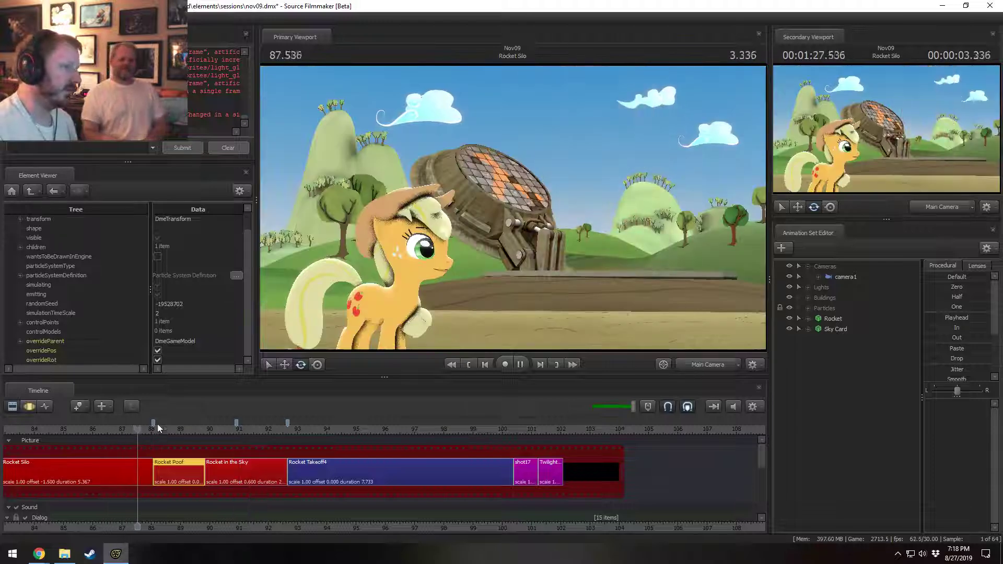
pyautogui.press('space')
pyautogui.click(108, 429)
pyautogui.press('space')
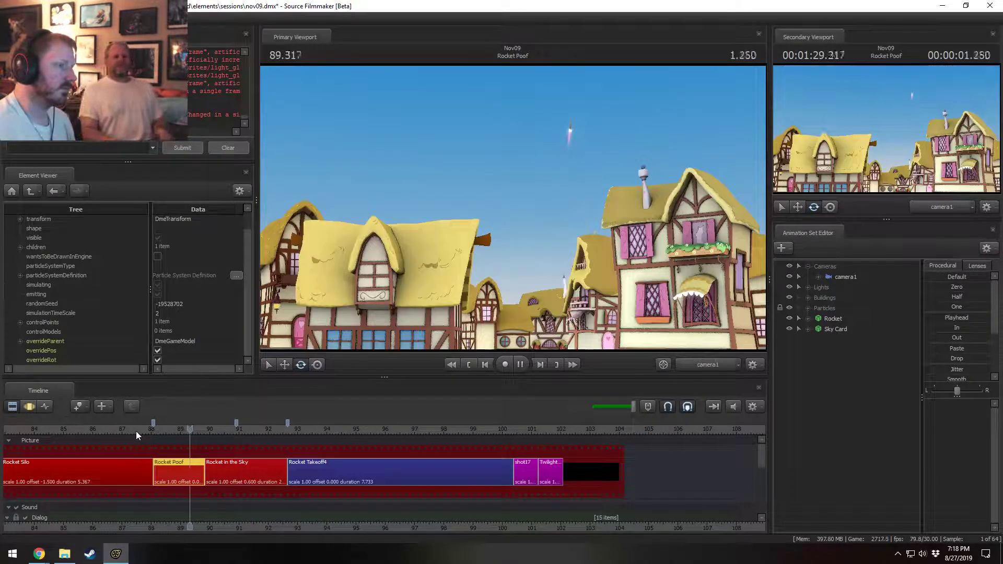
pyautogui.press('space')
pyautogui.press('space')
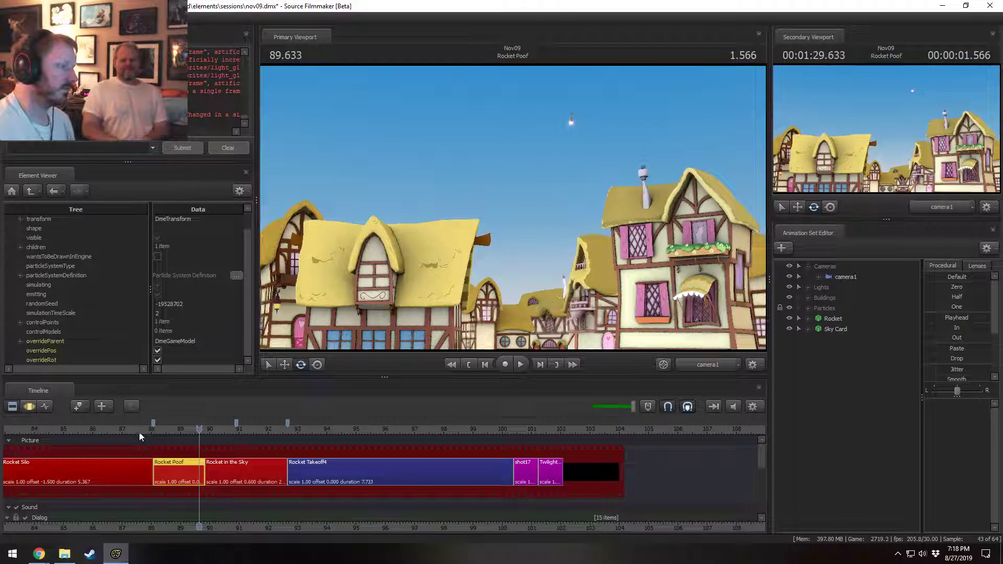
pyautogui.click(117, 429)
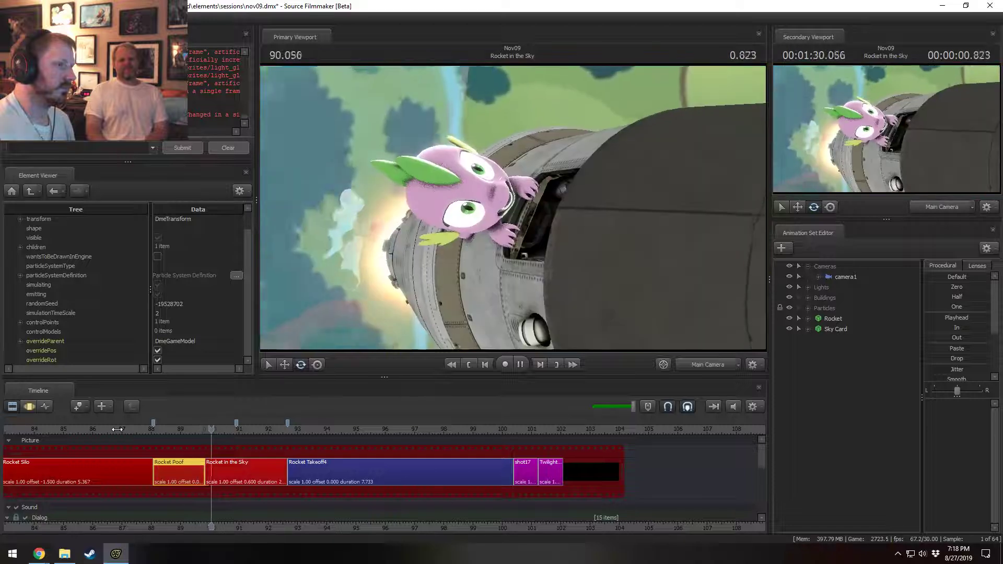
pyautogui.press('space')
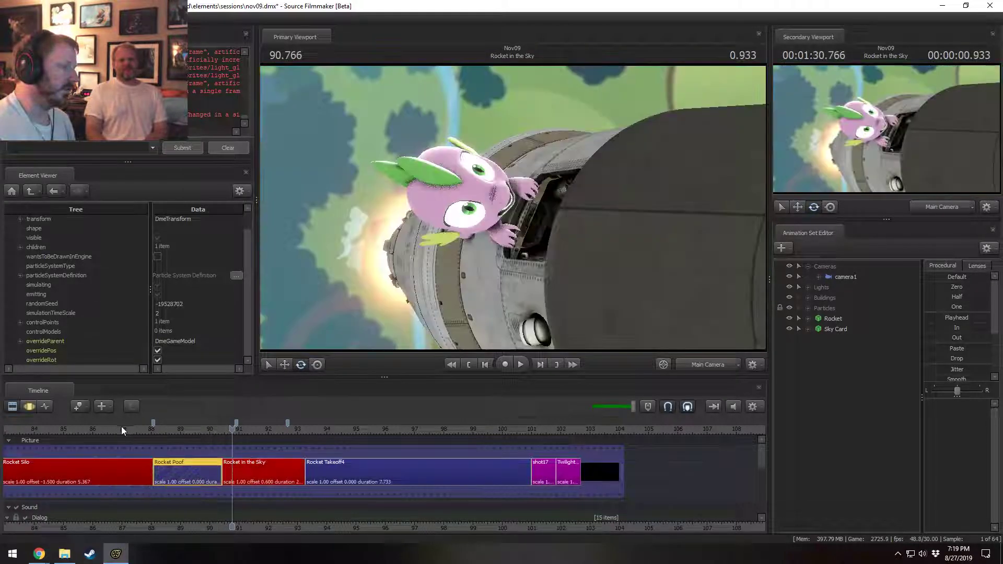
# - Replay the cut from Rocket Silo into Rocket Poof, and undo moving Rocket Poof ahead of Rocket in the Sky
pyautogui.click(120, 430)
pyautogui.press('space')
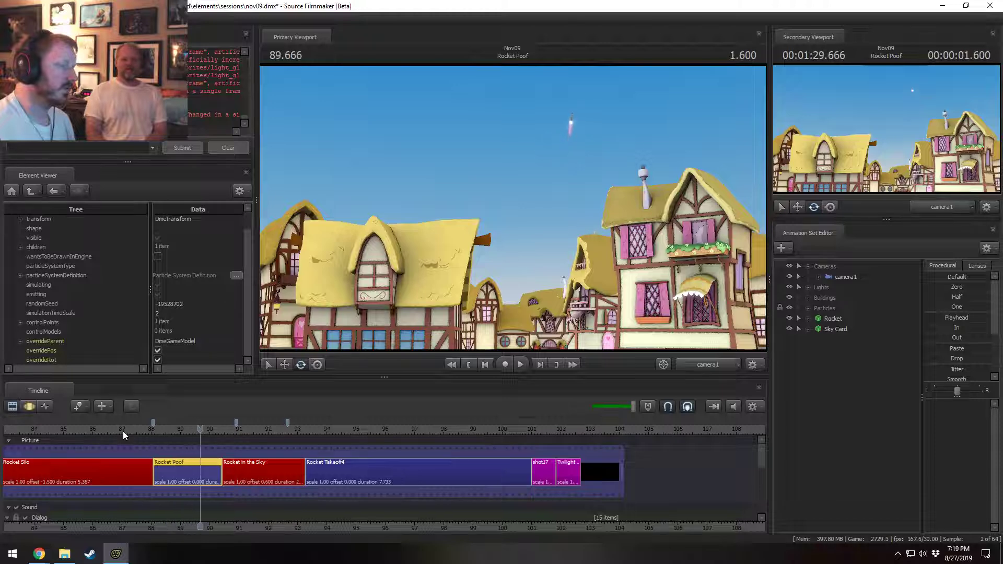
pyautogui.click(124, 431)
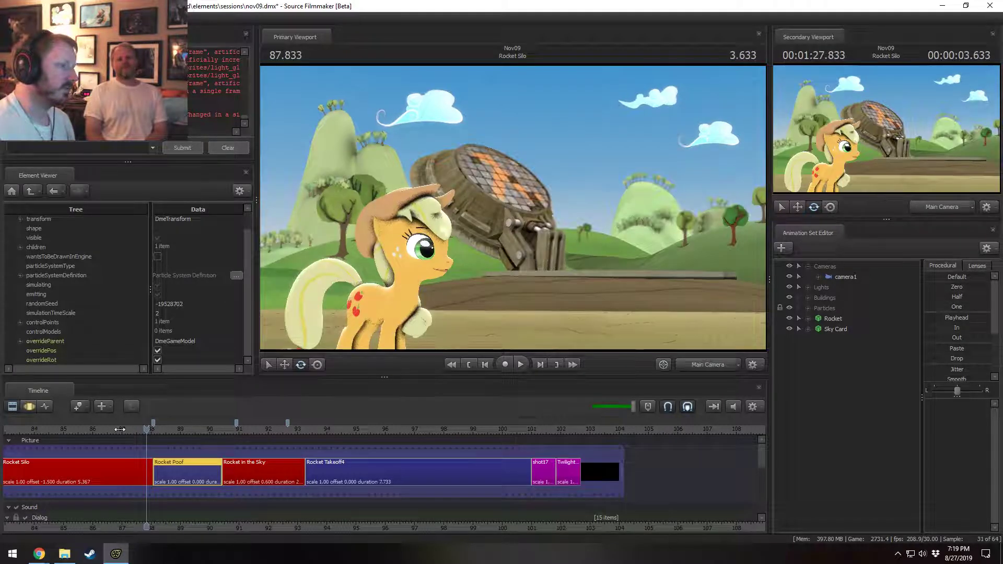
pyautogui.hotkey('ctrl', 'z')
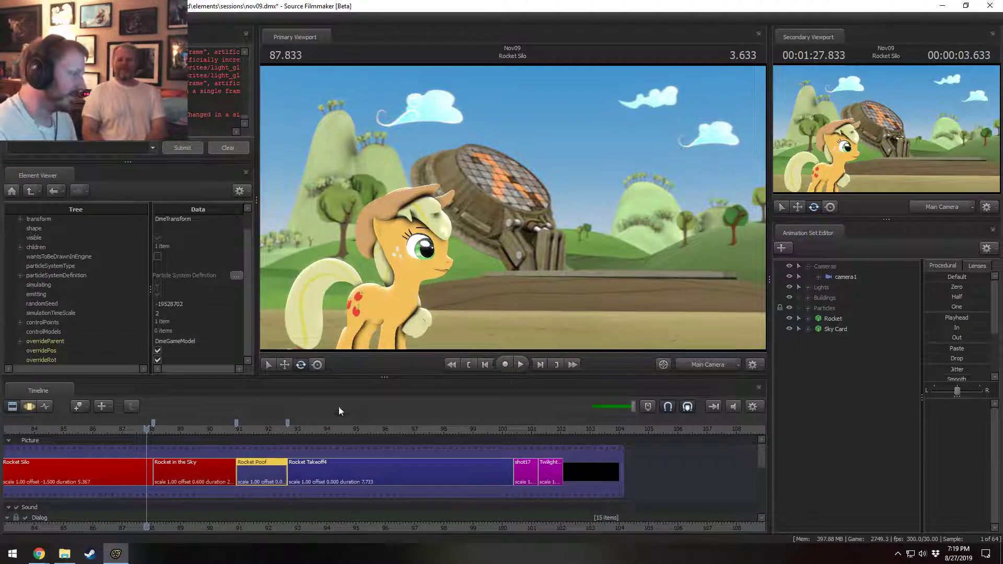
# - Switch to the Chrome window with Pony SFM, open the OH BOI bookmark, play its GIF with sound, and show and unmute the accompanying video
pyautogui.moveTo(40, 554)
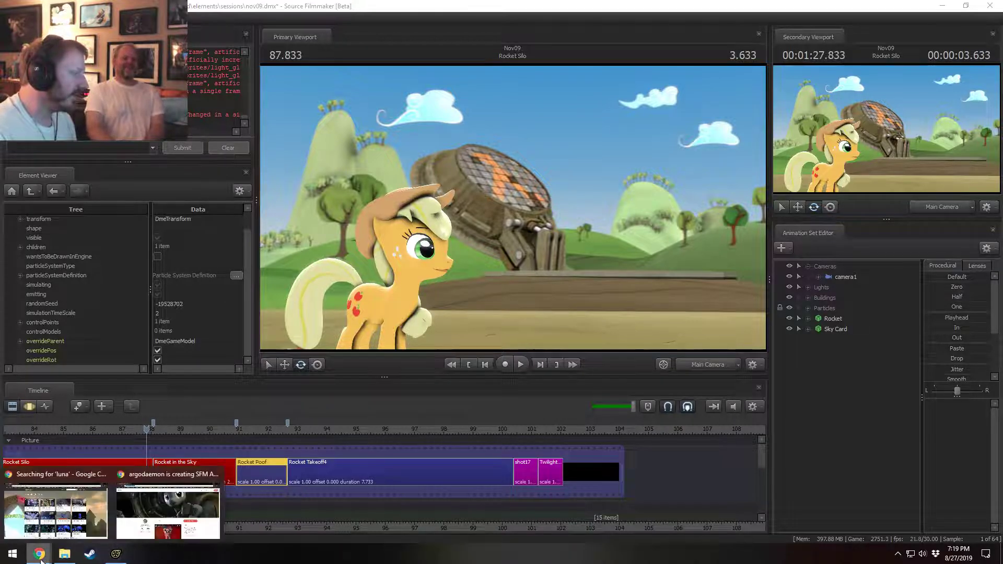
pyautogui.click(56, 501)
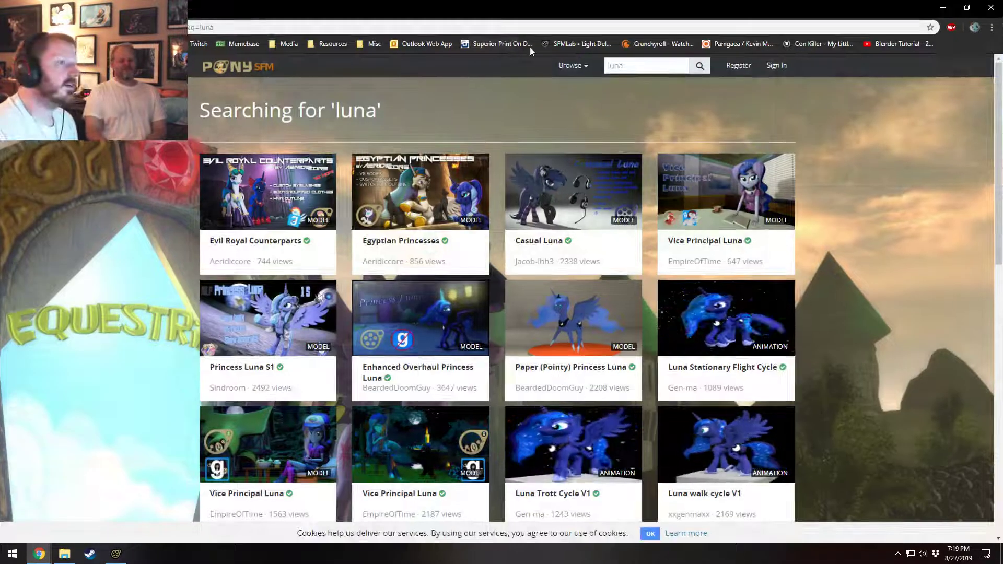
pyautogui.click(361, 45)
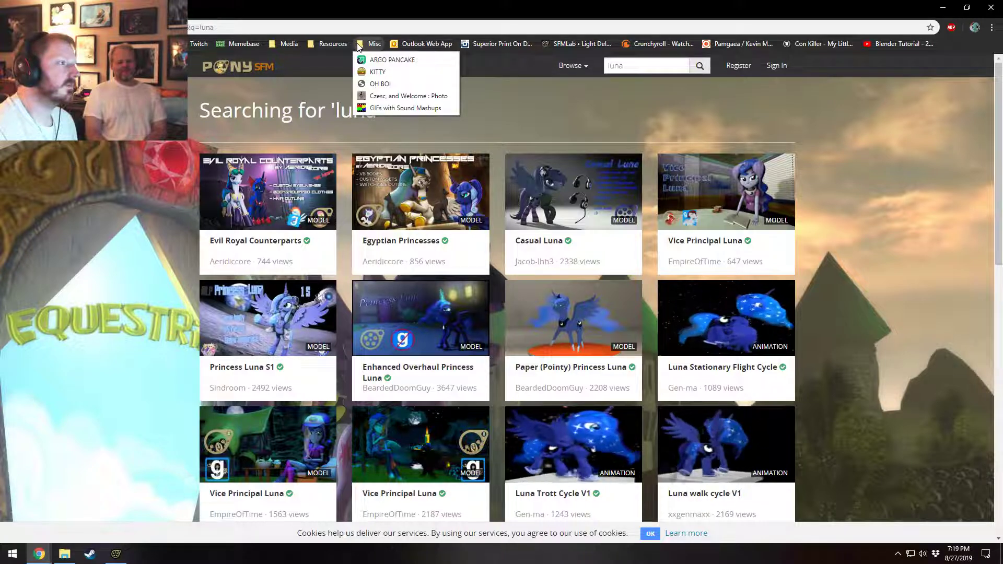
pyautogui.click(380, 84)
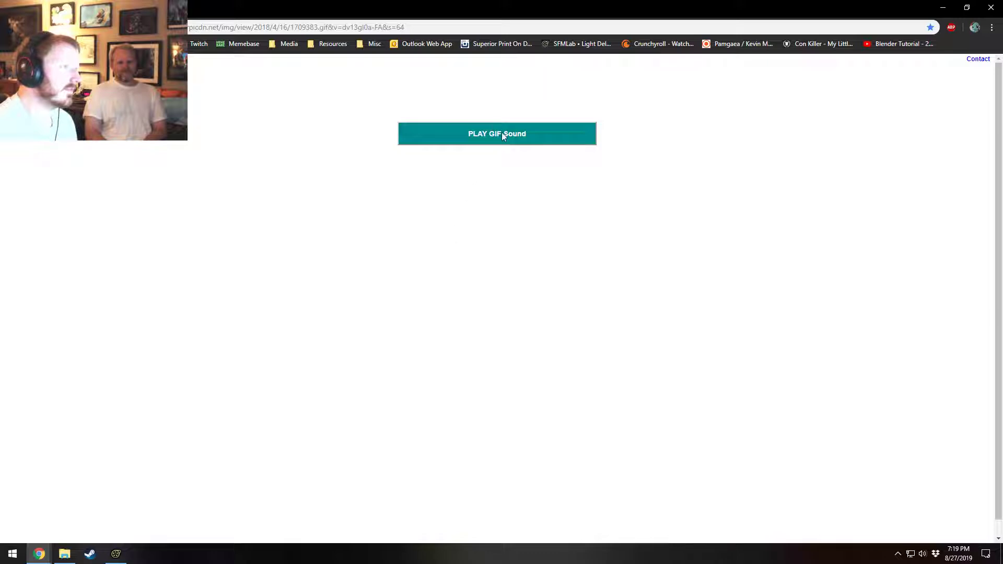
pyautogui.click(527, 133)
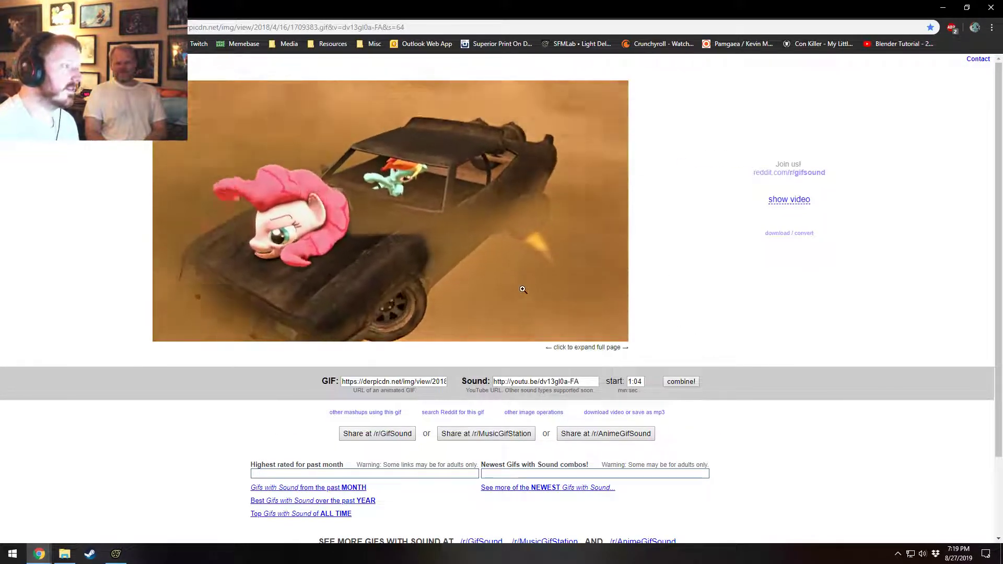
pyautogui.click(519, 287)
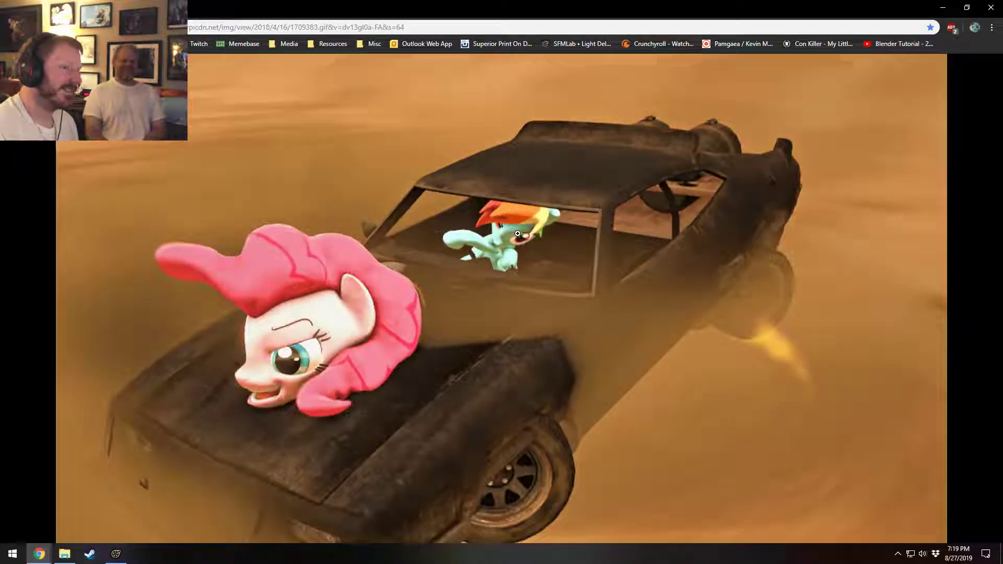
pyautogui.click(518, 234)
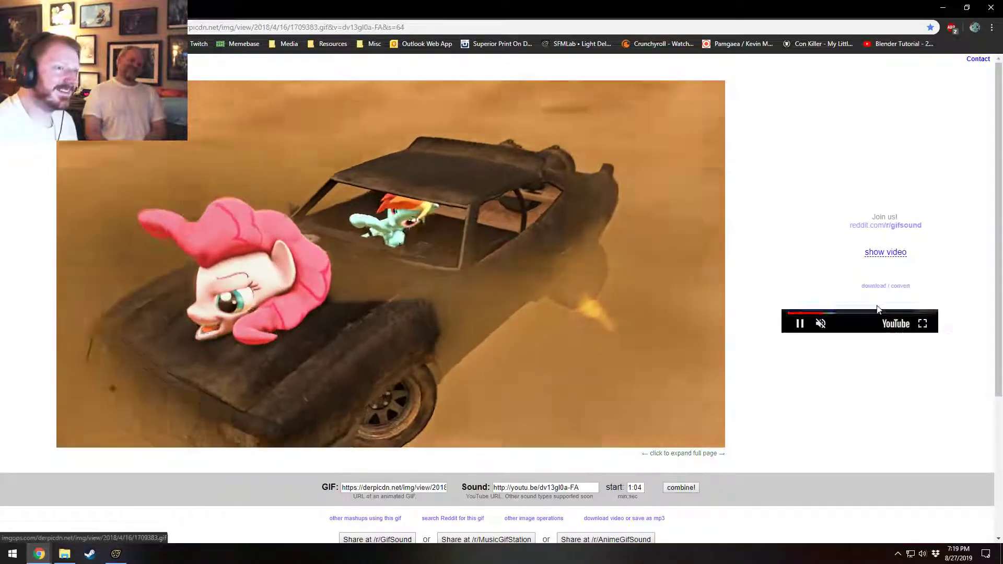
pyautogui.click(883, 252)
pyautogui.click(821, 320)
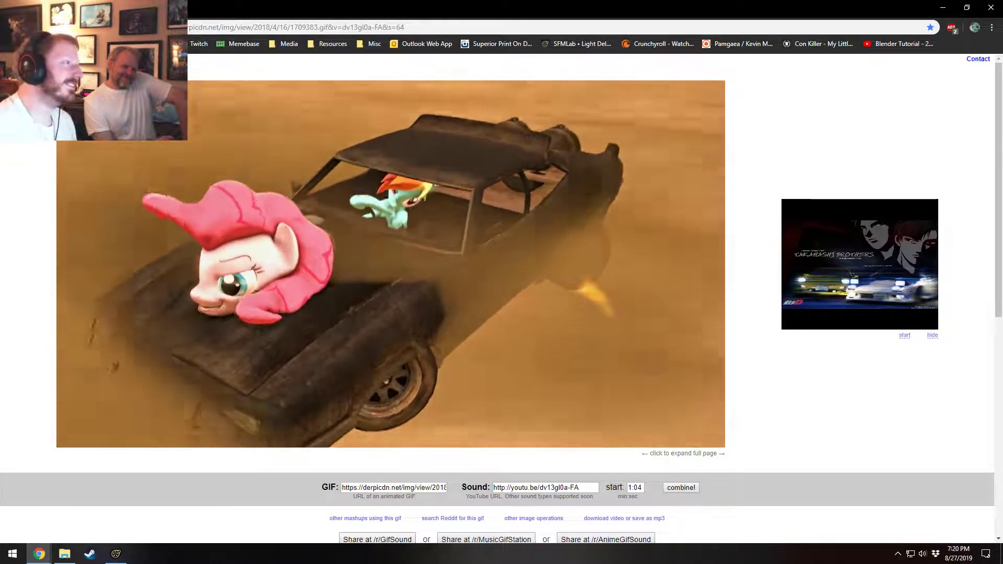
# - Return to Source Filmmaker and play from the end of Rocket Silo into Rocket in the Sky, replaying Rocket in the Sky from about 89 seconds
pyautogui.hotkey('alt', 'Tab')
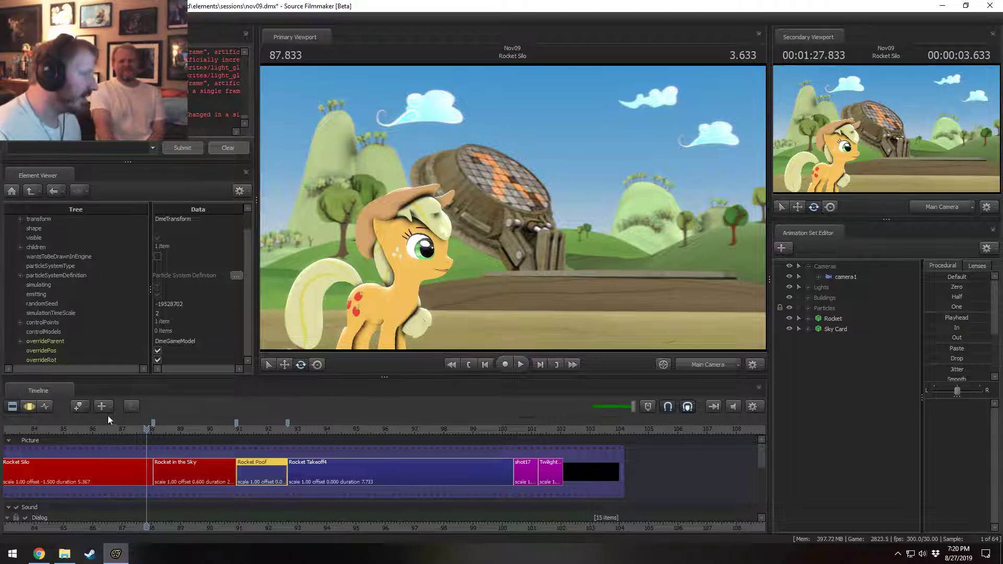
pyautogui.press('space')
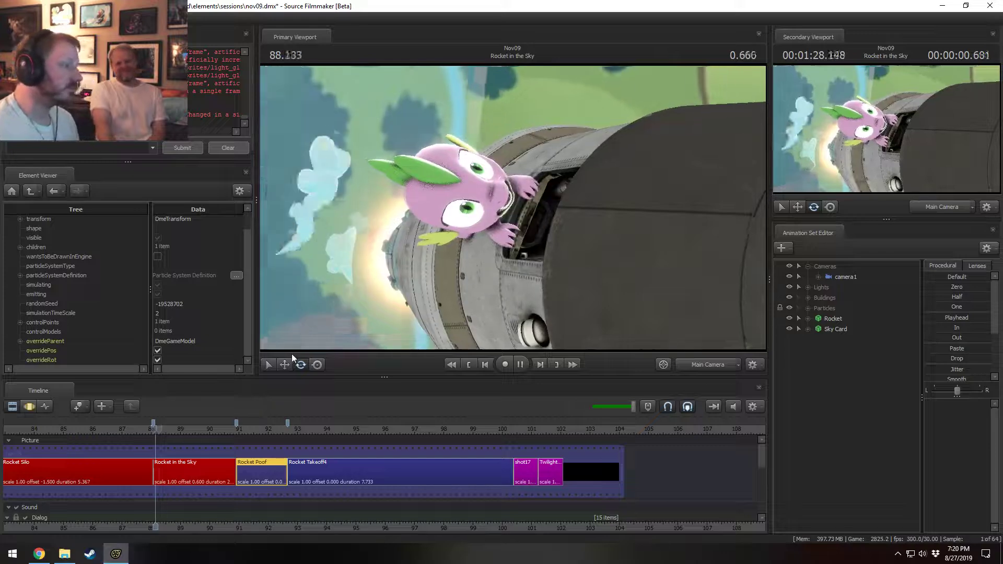
pyautogui.press('space')
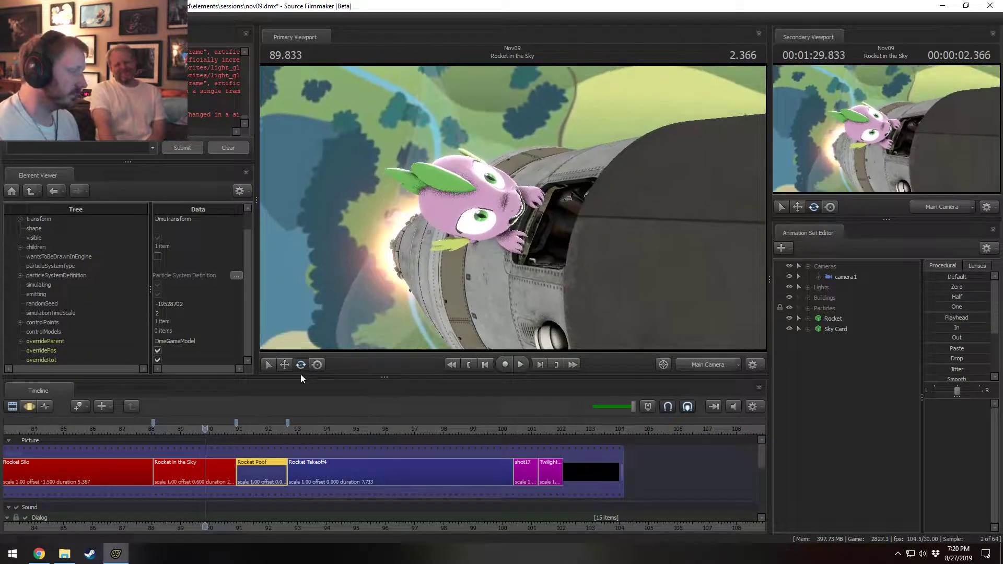
pyautogui.moveTo(201, 430); pyautogui.dragTo(185, 428)
pyautogui.press('space')
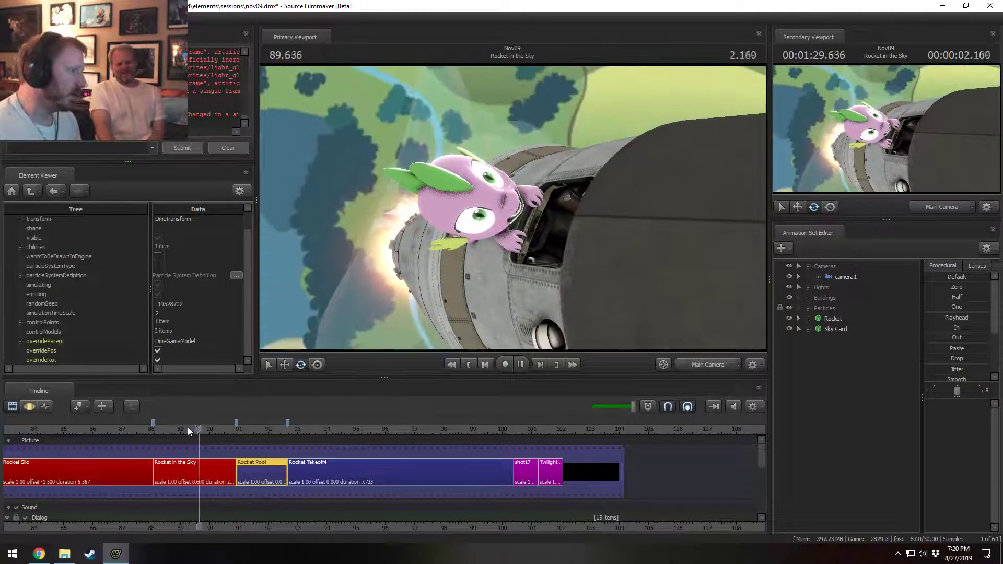
# - Stop playback and examine the end of Rocket Poof and the beginning of Rocket Takeoff4 in the timeline
pyautogui.press('space')
pyautogui.click(244, 431)
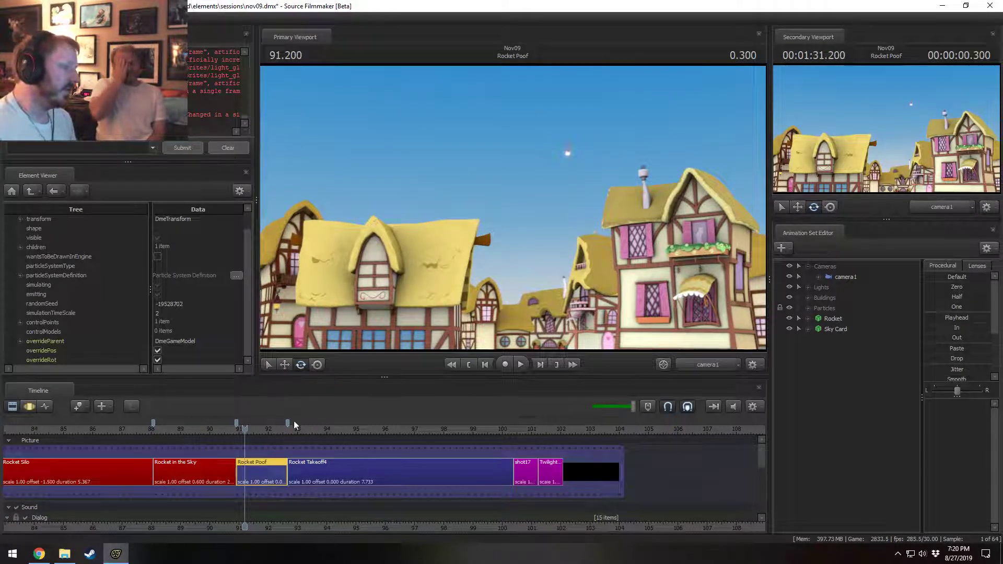
pyautogui.click(302, 468)
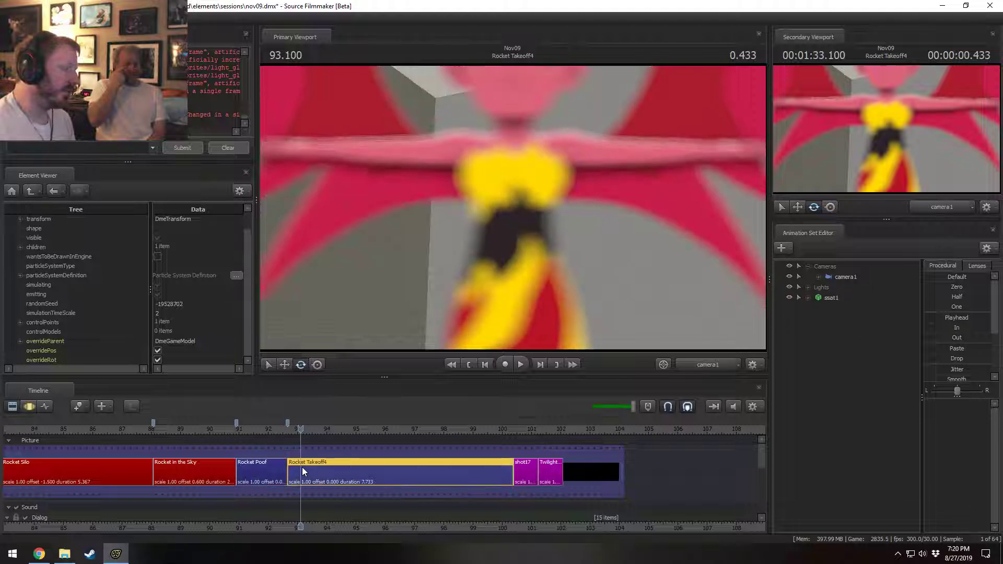
pyautogui.click(287, 430)
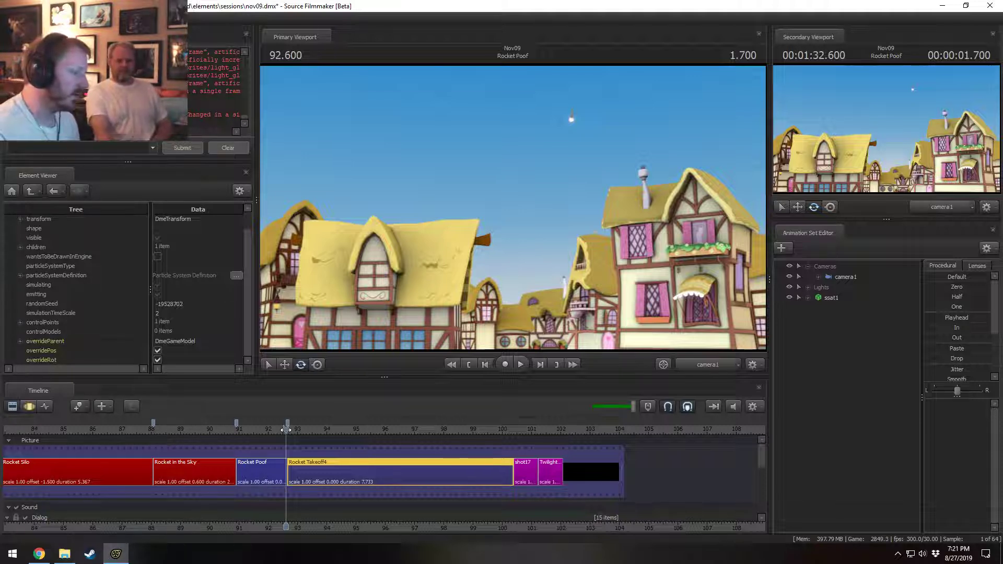
pyautogui.click(293, 506)
pyautogui.moveTo(333, 522); pyautogui.dragTo(405, 516, button='middle')
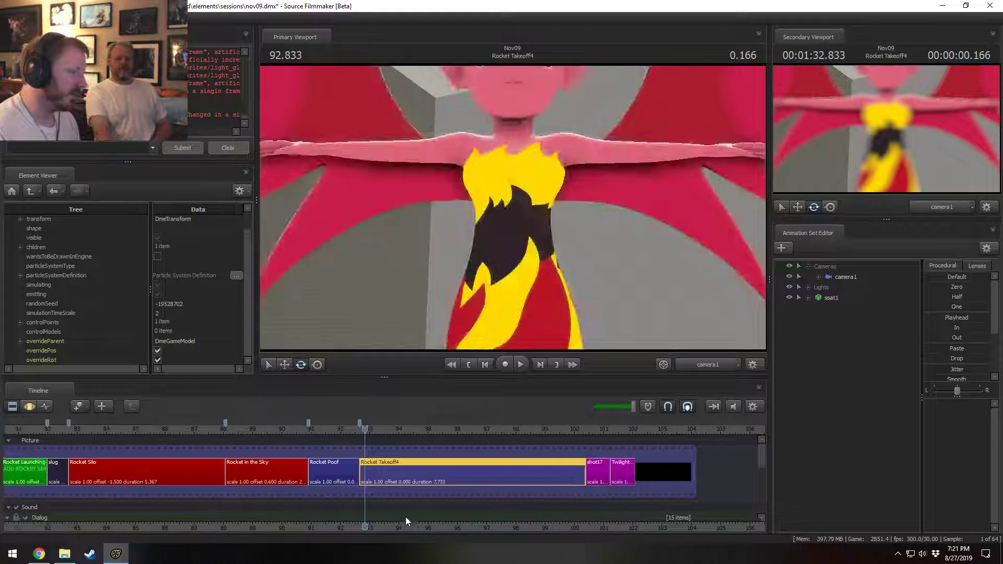
pyautogui.scroll(4, 401, 513)
pyautogui.moveTo(193, 430); pyautogui.dragTo(359, 430)
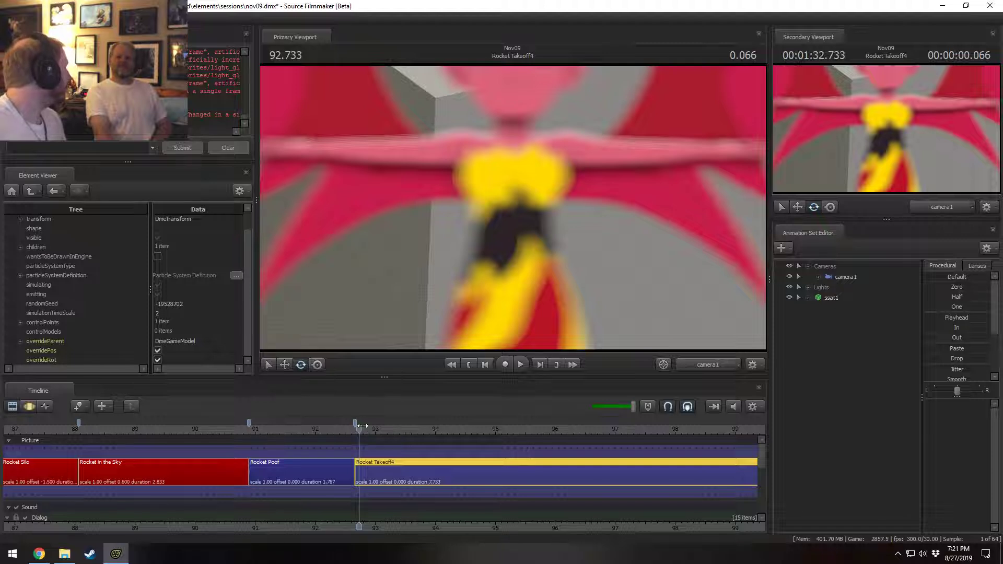
pyautogui.rightClick(393, 478)
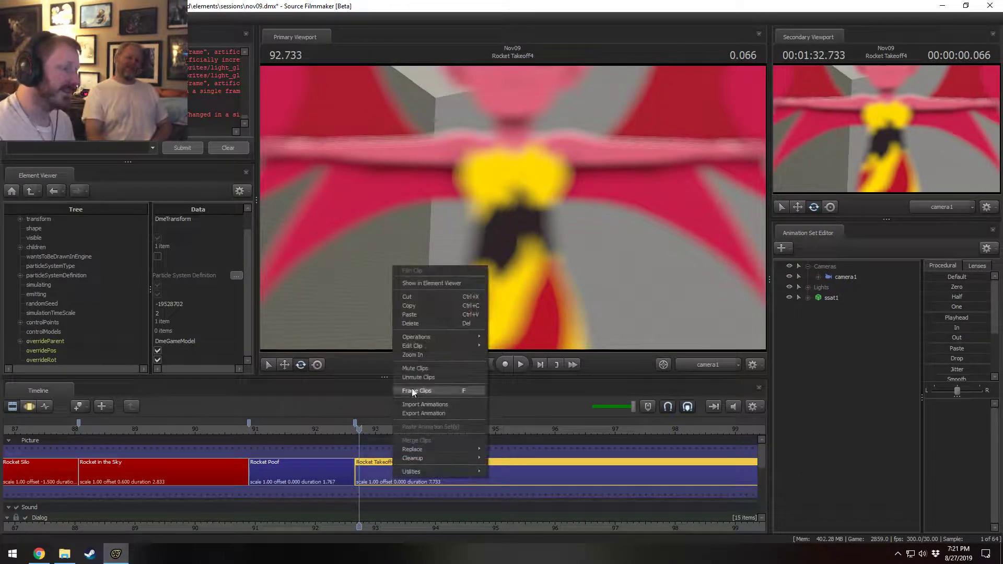
pyautogui.click(383, 484)
pyautogui.scroll(-4, 452, 483)
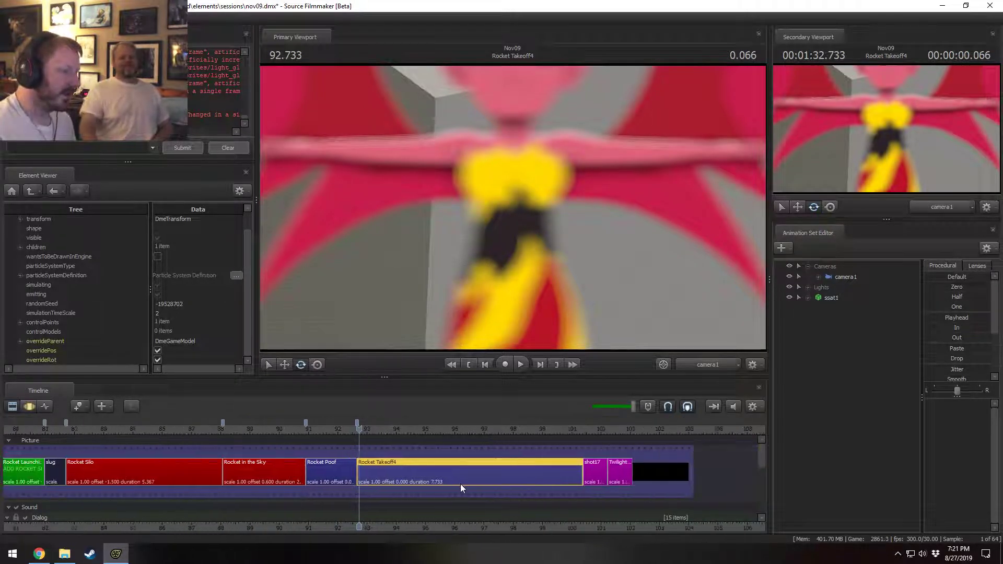
pyautogui.scroll(1, 460, 483)
# - Rename the Rocket Takeoff4 clip to Canterlot Establishing
pyautogui.click(264, 473)
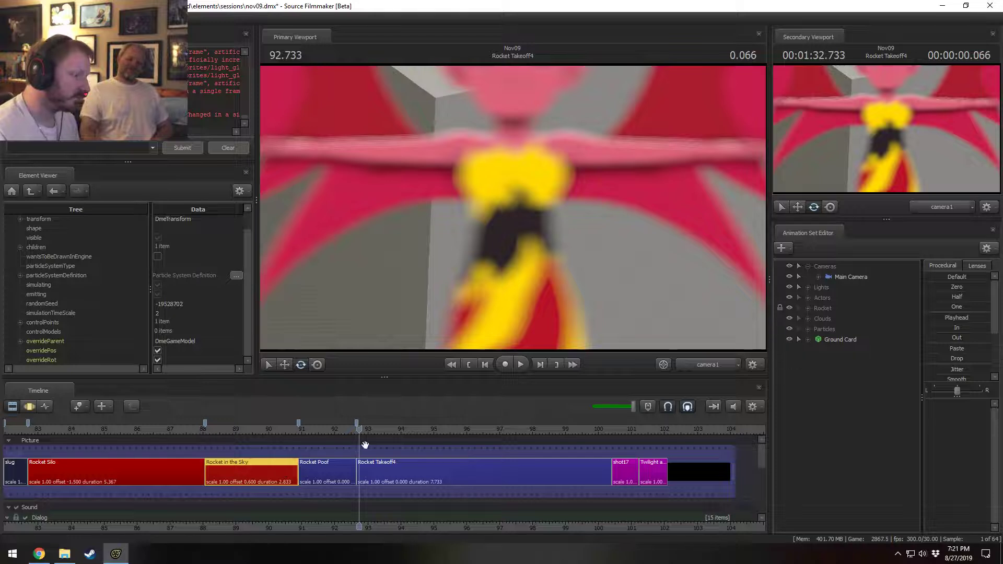
pyautogui.click(374, 472)
pyautogui.click(367, 430)
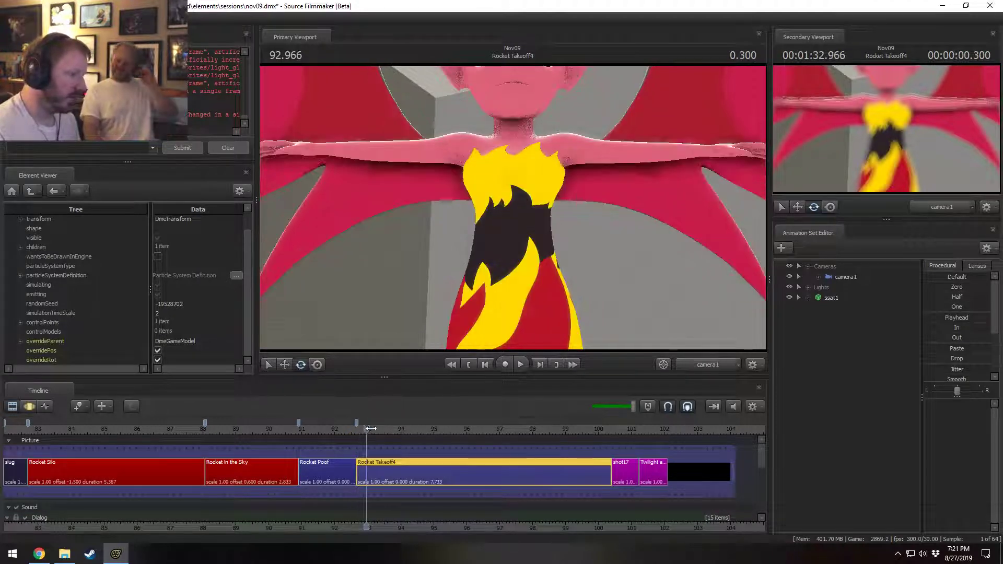
pyautogui.click(370, 428)
pyautogui.rightClick(376, 473)
pyautogui.moveTo(402, 343)
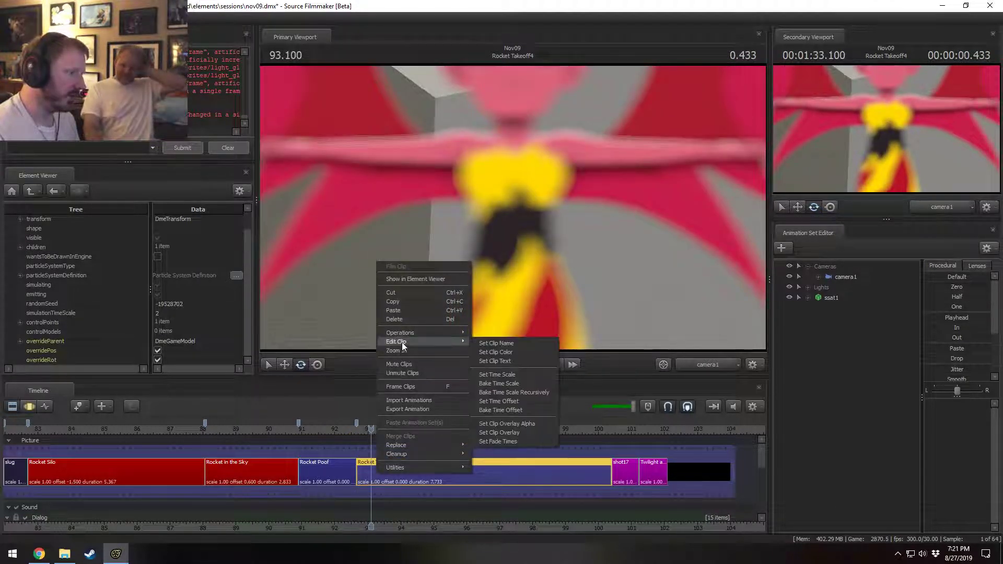
pyautogui.click(504, 344)
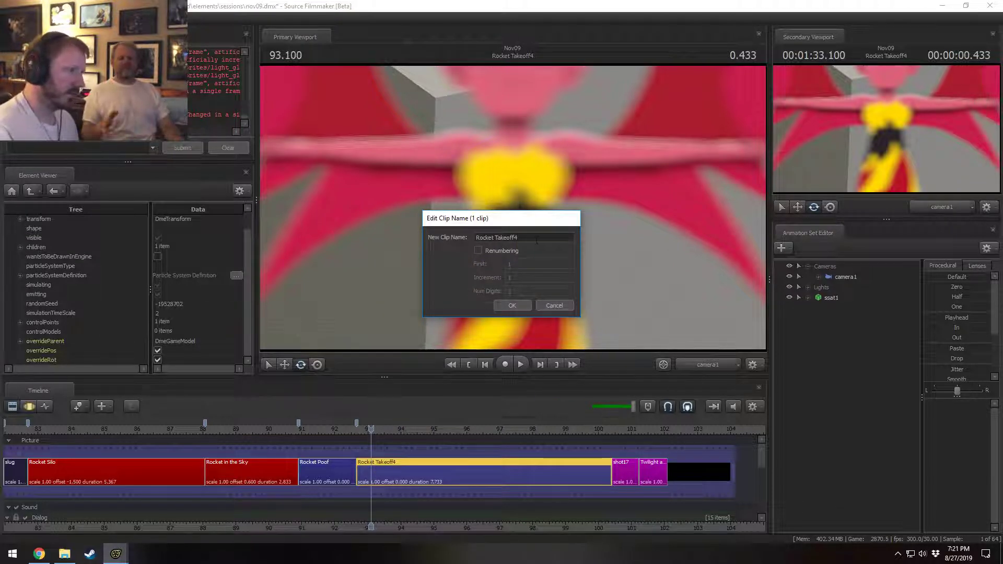
pyautogui.write('Canterlot ')
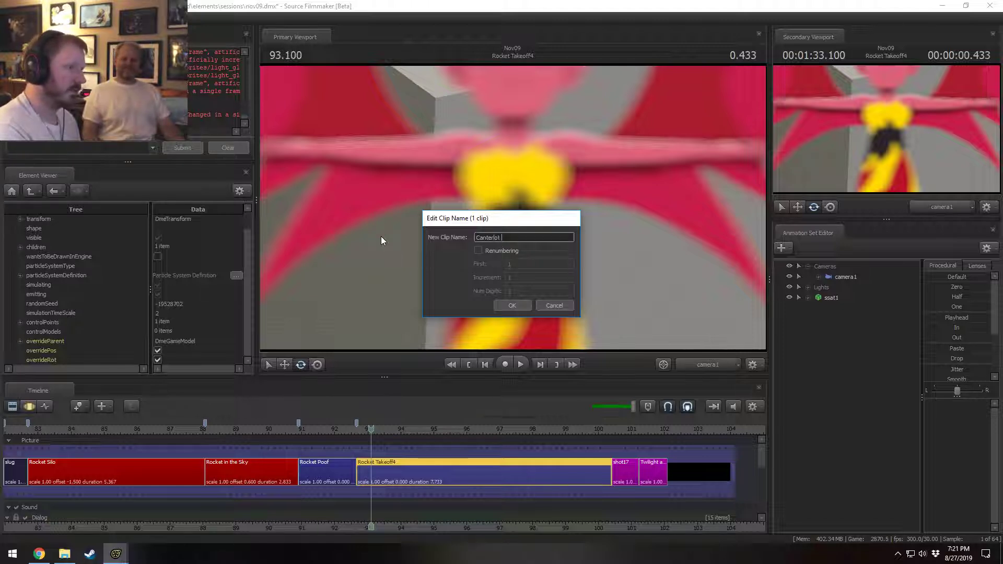
pyautogui.write('Int')
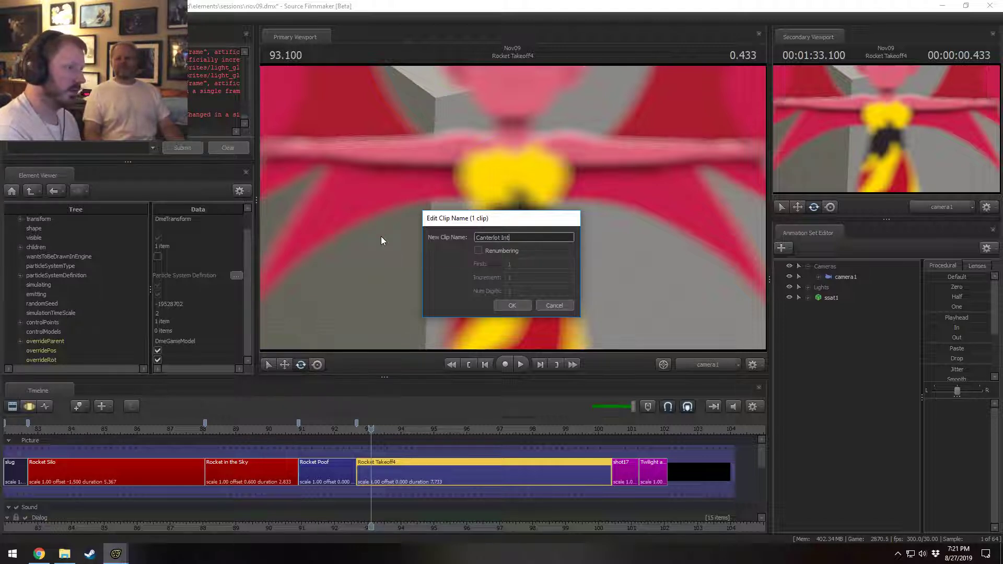
pyautogui.press('BackSpace')
pyautogui.press('BackSpace')
pyautogui.press('BackSpace')
pyautogui.write('Esta')
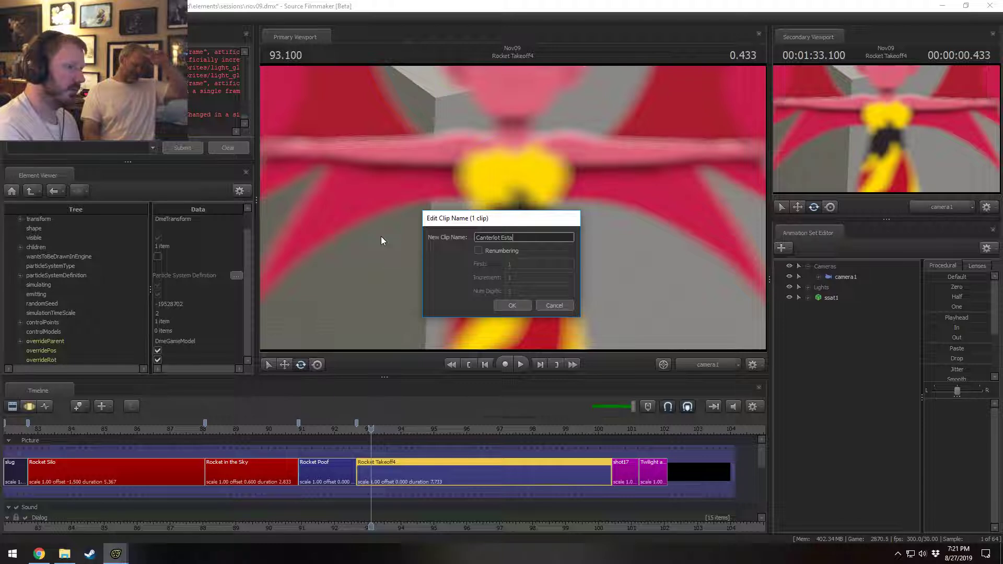
pyautogui.write('blishing')
pyautogui.press('Return')
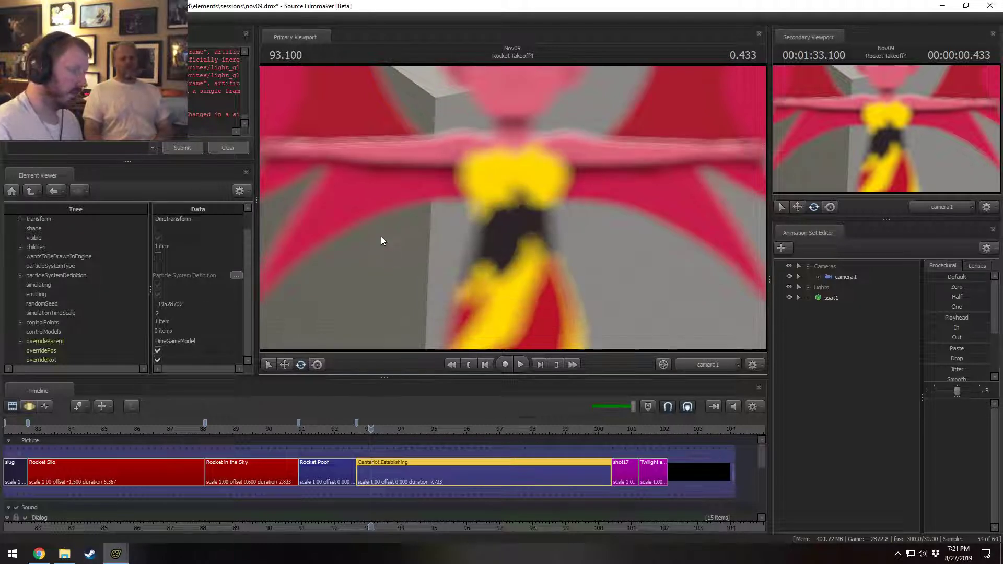
# - Split Canterlot Establishing at 94.8 seconds and extend its first part to a duration of 3.9 seconds by rolling the cut
pyautogui.moveTo(443, 422); pyautogui.dragTo(426, 425)
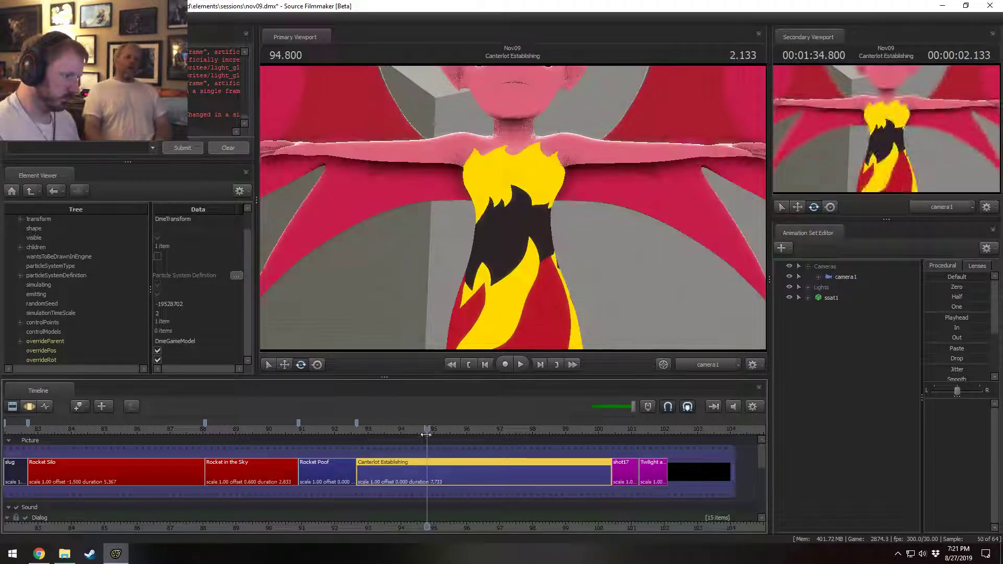
pyautogui.hotkey('ctrl', 'b')
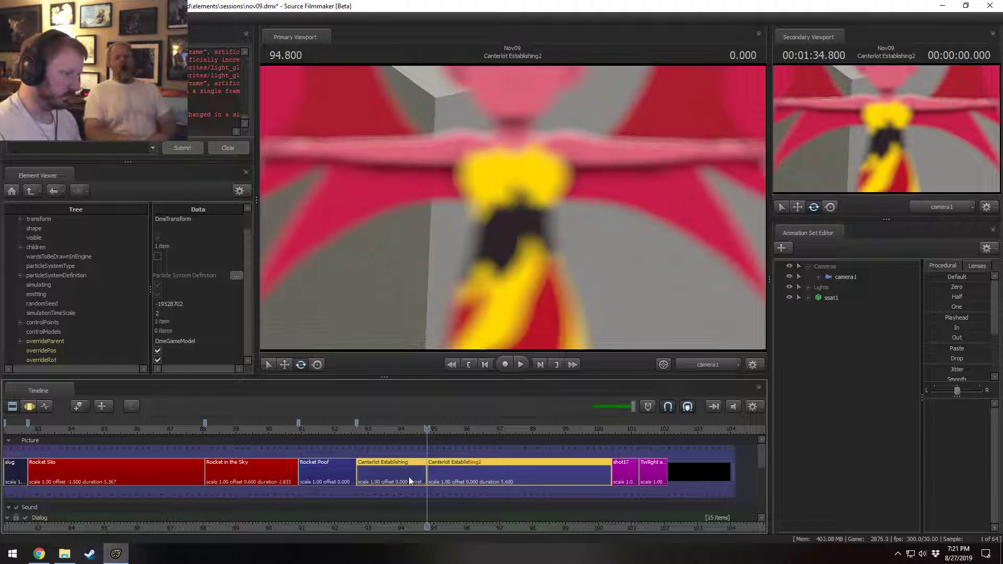
pyautogui.moveTo(427, 469); pyautogui.dragTo(485, 470)
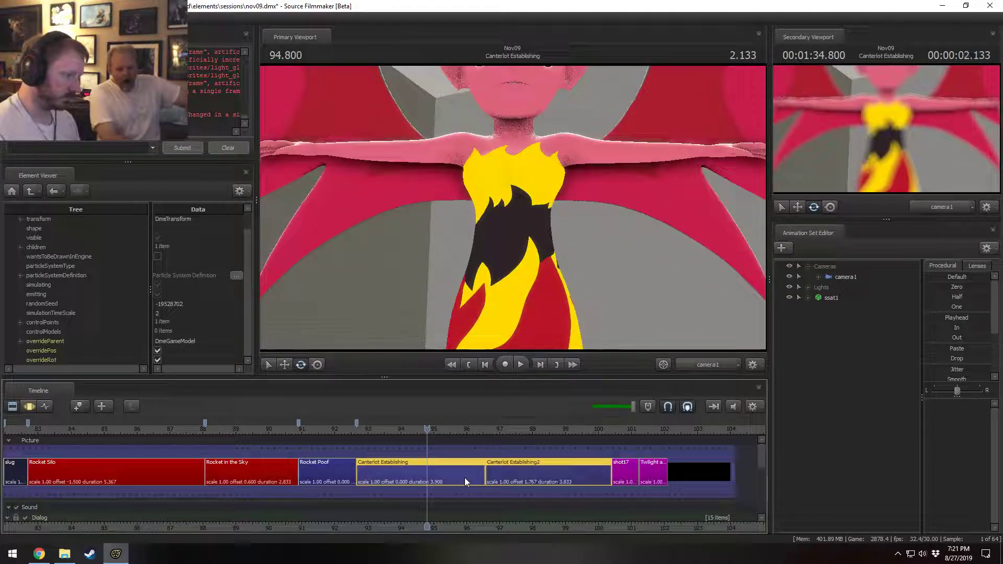
pyautogui.click(366, 425)
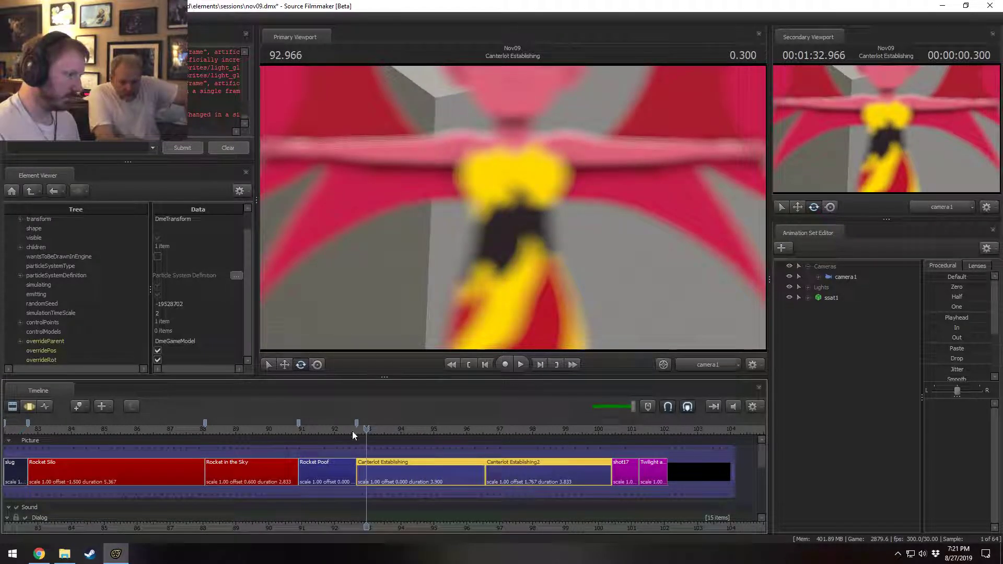
pyautogui.click(362, 473)
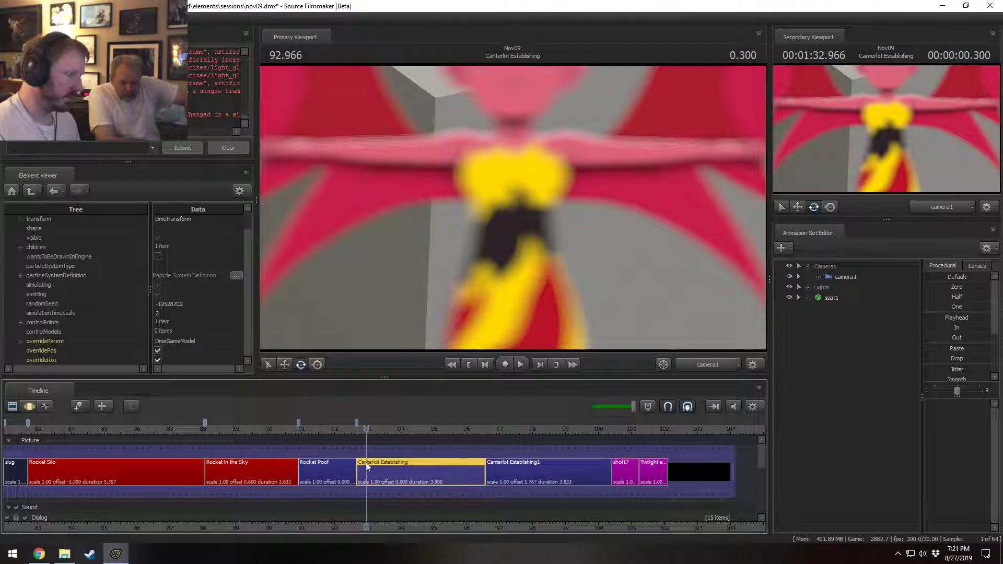
pyautogui.rightClick(359, 433)
pyautogui.rightClick(363, 475)
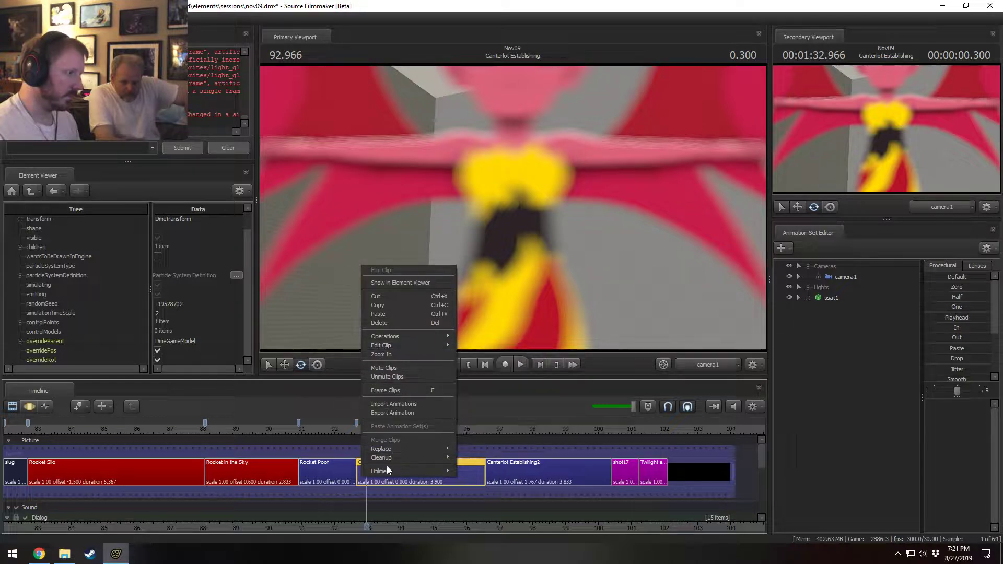
# - Duplicate the slug clip before Rocket Silo into the cut between Rocket Poof and Canterlot Establishing, and place the playhead at the copy's end
pyautogui.click(15, 476)
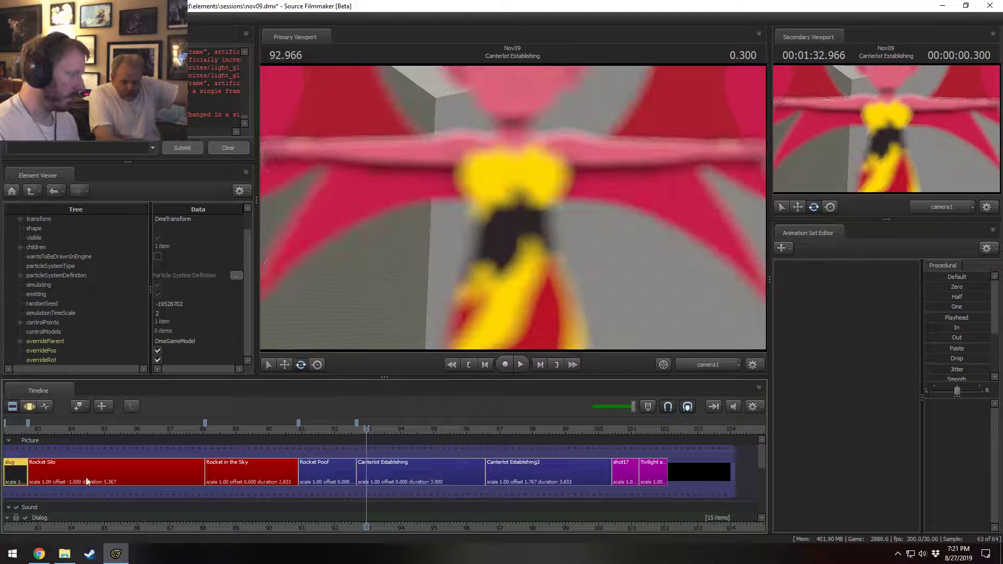
pyautogui.click(350, 429)
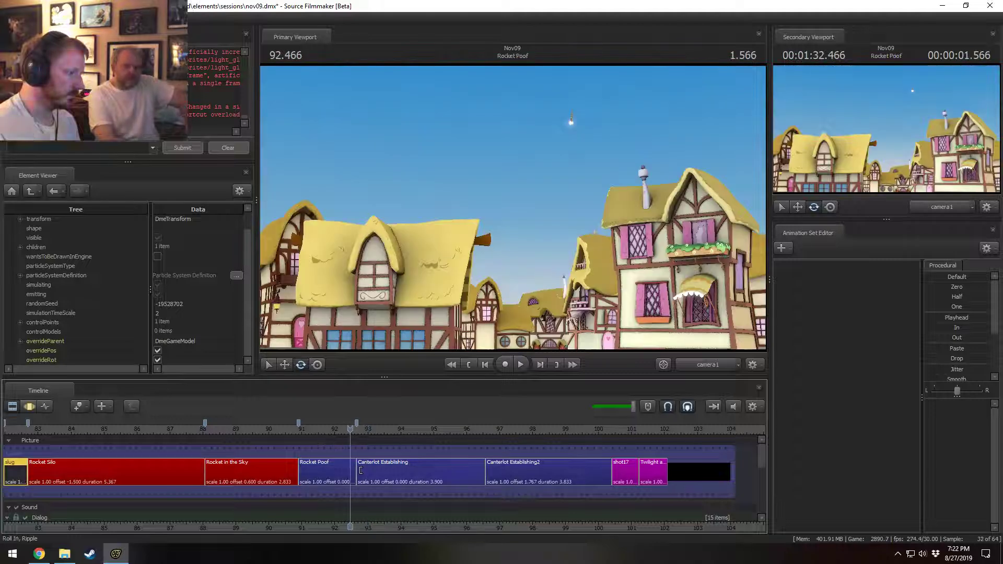
pyautogui.click(349, 477)
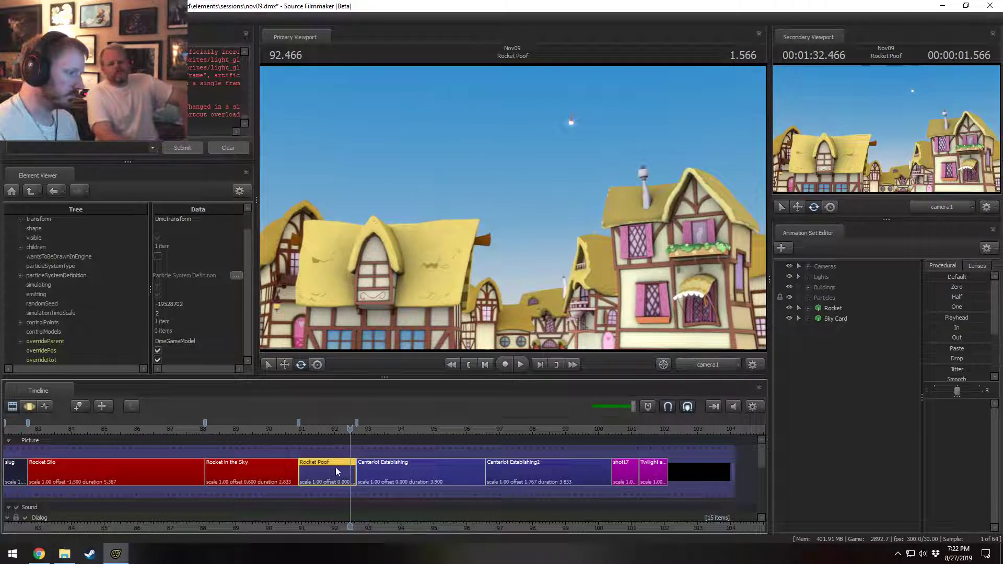
pyautogui.click(23, 472)
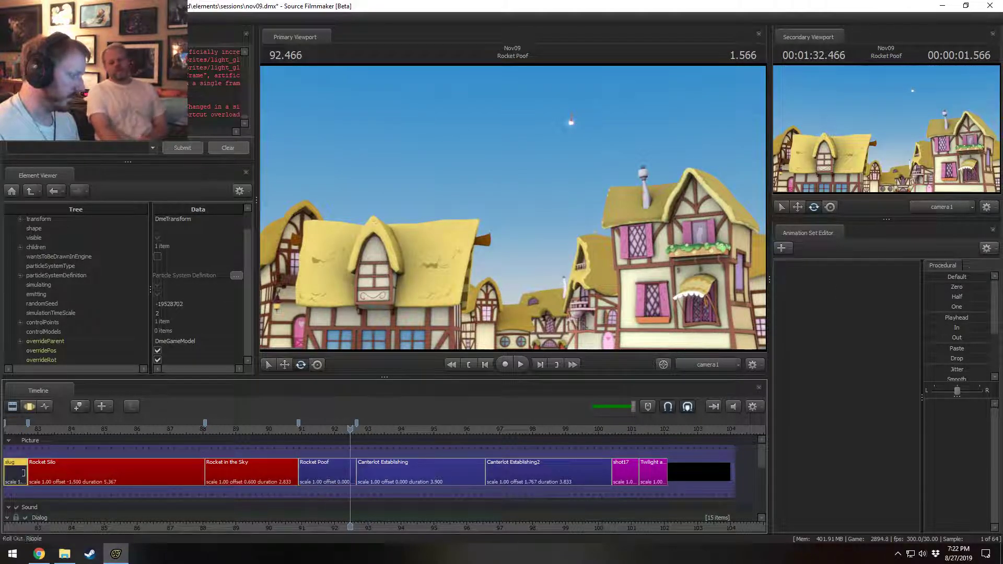
pyautogui.keyDown('ctrl'); pyautogui.moveTo(23, 473); pyautogui.dragTo(360, 470); pyautogui.keyUp('ctrl')
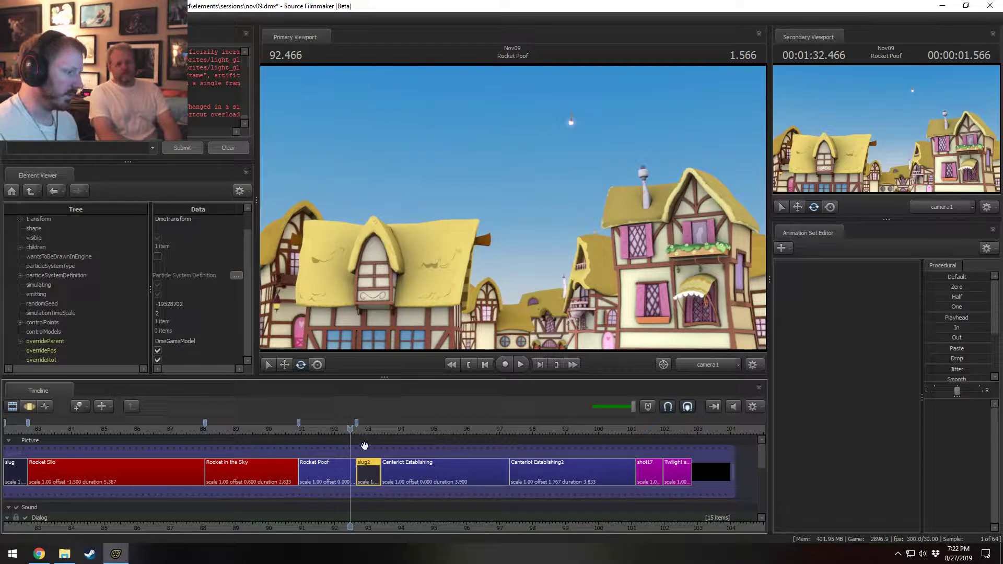
pyautogui.click(381, 432)
# - Rename the original slug clip between Rocket Launching and Rocket Silo to Black
pyautogui.scroll(2, 386, 437)
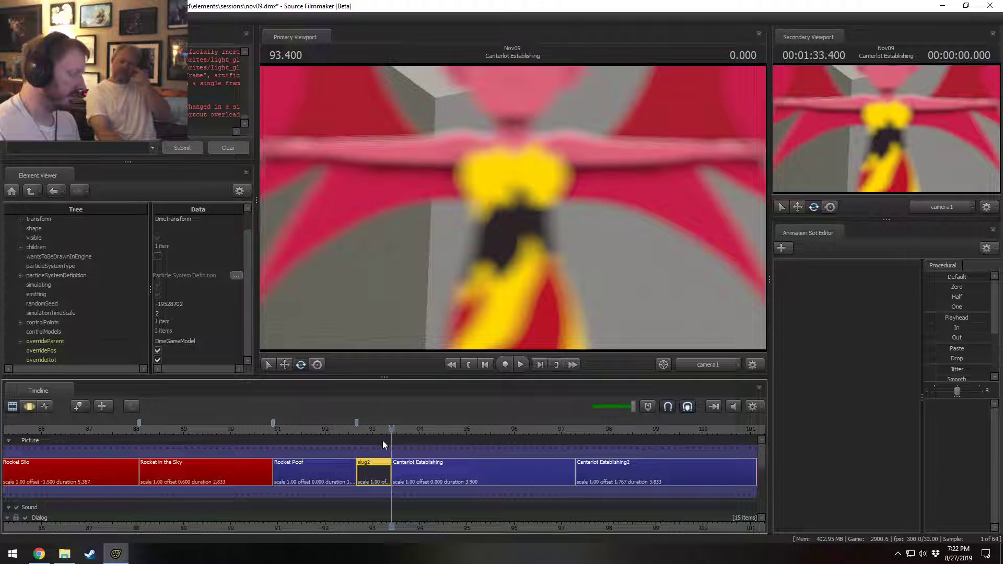
pyautogui.moveTo(364, 531); pyautogui.dragTo(436, 533, button='middle')
pyautogui.scroll(-2, 340, 531)
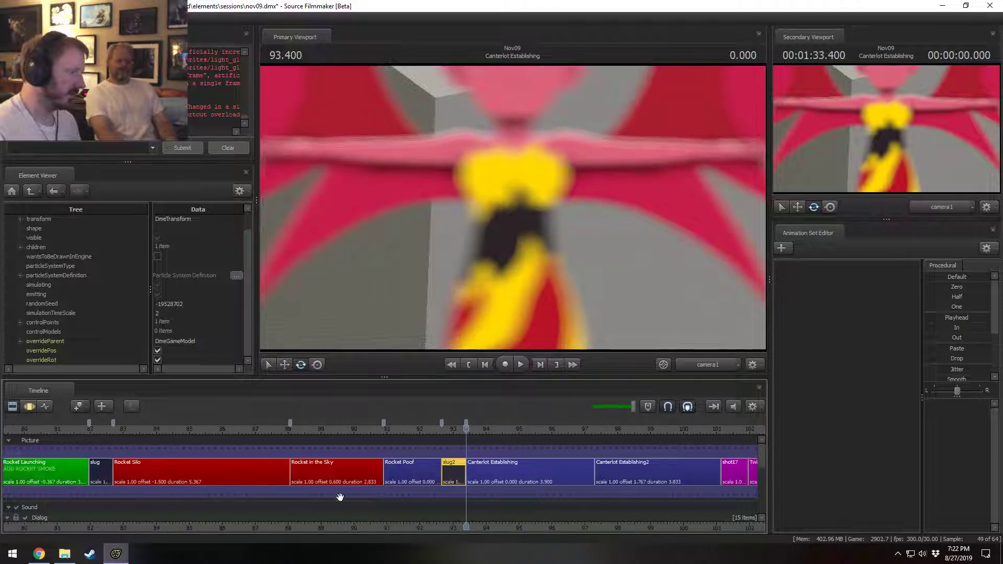
pyautogui.rightClick(102, 471)
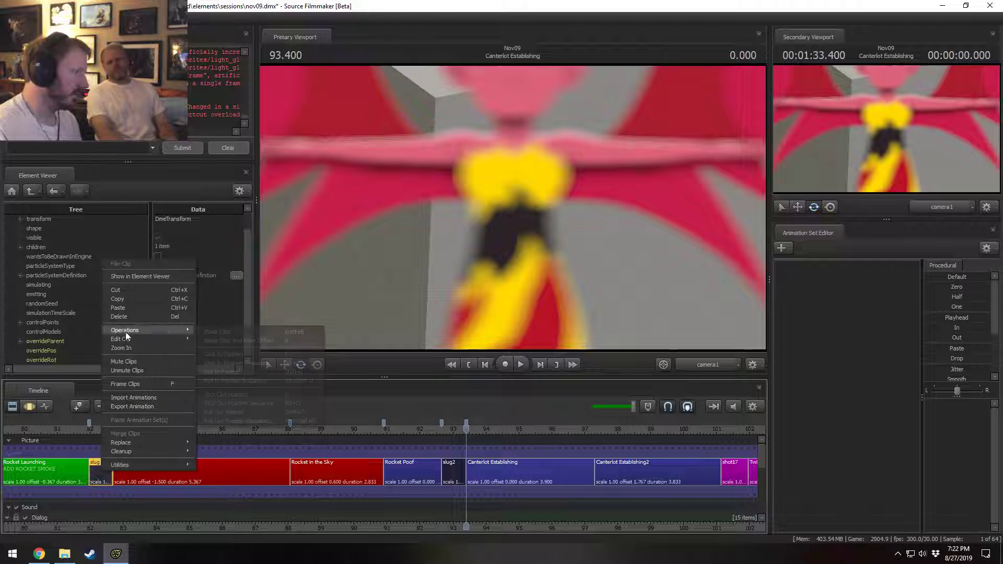
pyautogui.moveTo(124, 337)
pyautogui.click(220, 340)
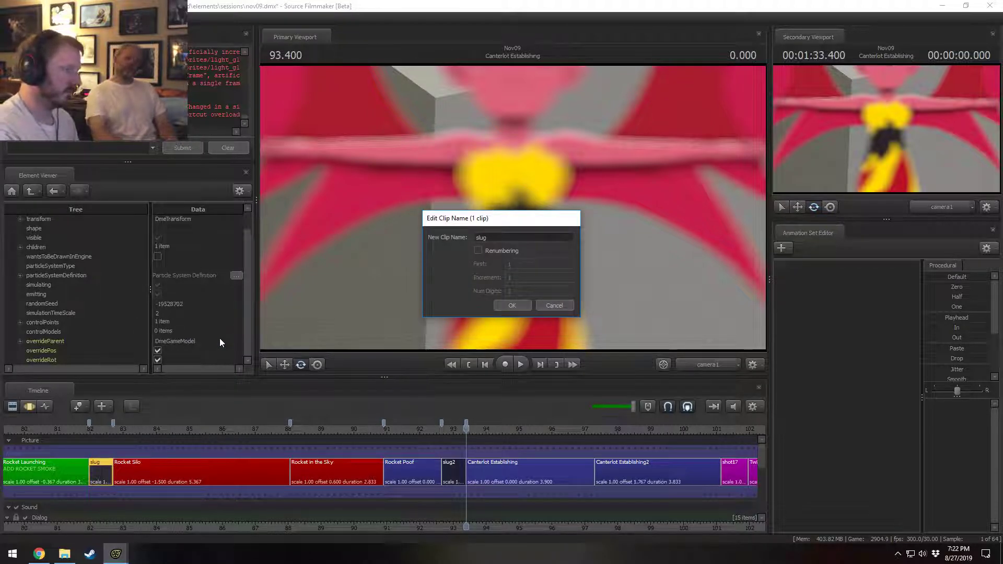
pyautogui.click(498, 236)
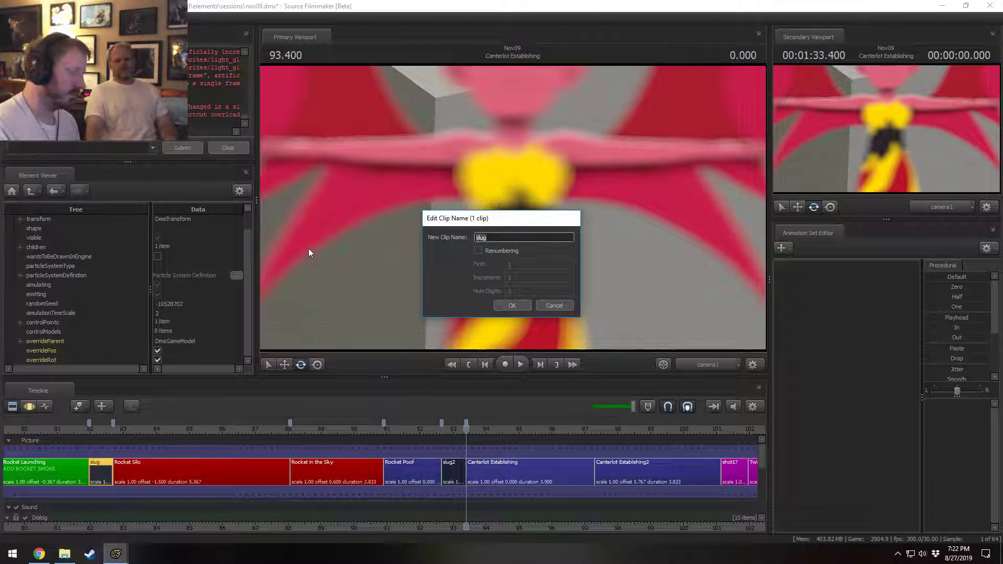
pyautogui.write('Black')
pyautogui.press('Return')
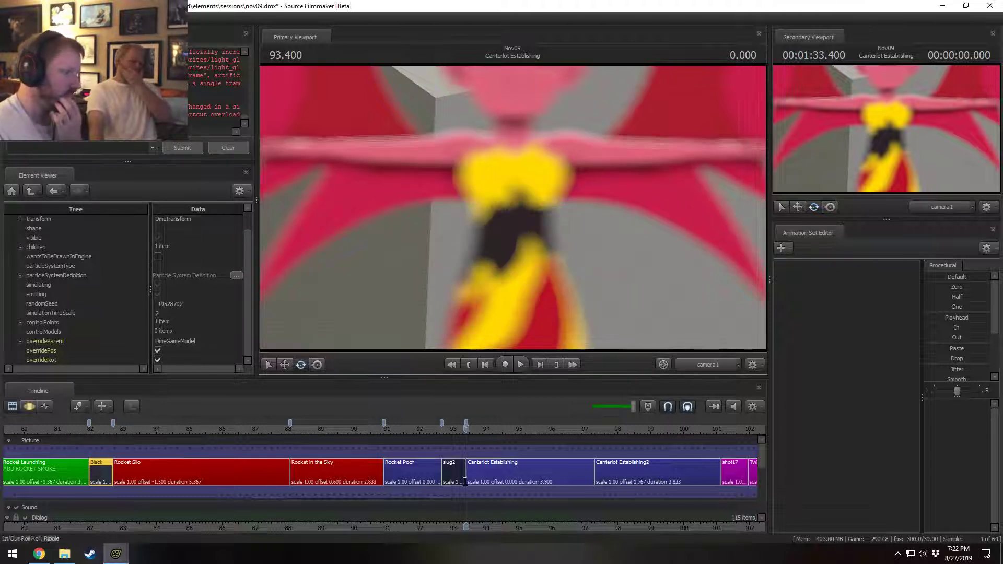
# - Rename the copied slug clip between Rocket Poof and Canterlot Establishing to Black
pyautogui.click(449, 474)
pyautogui.rightClick(449, 474)
pyautogui.moveTo(476, 343)
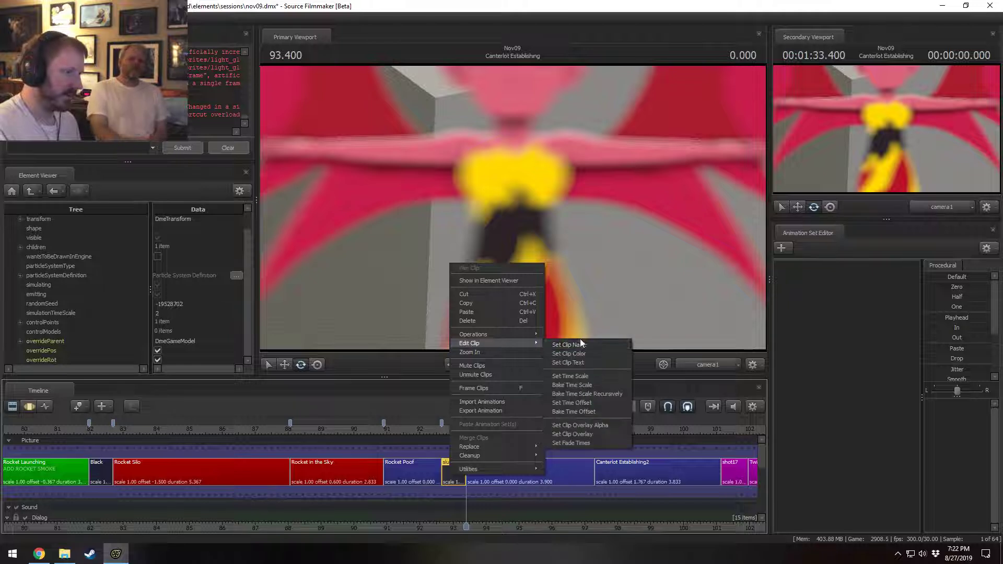
pyautogui.click(569, 345)
pyautogui.doubleClick(514, 237)
pyautogui.write('B')
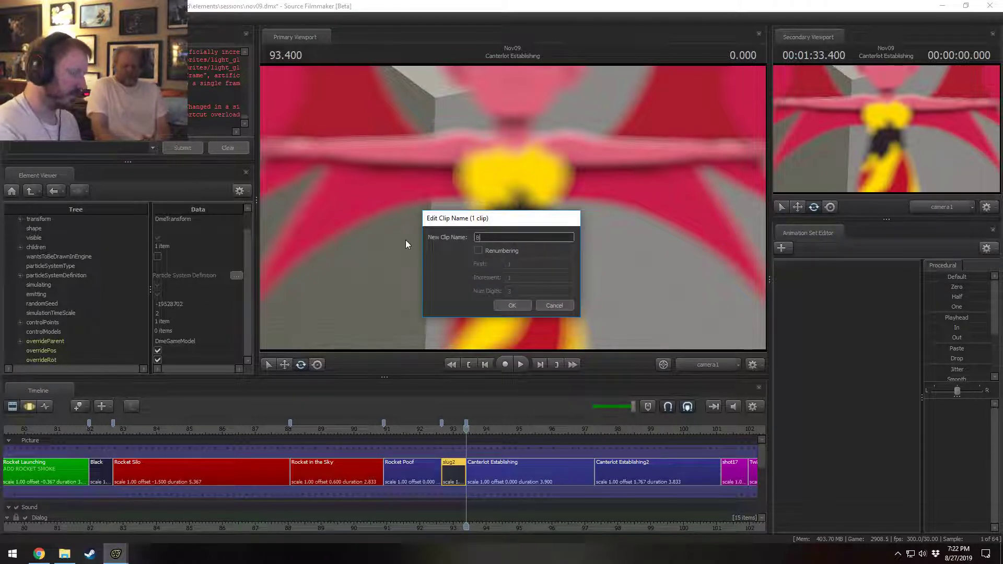
pyautogui.write('lack')
pyautogui.press('Return')
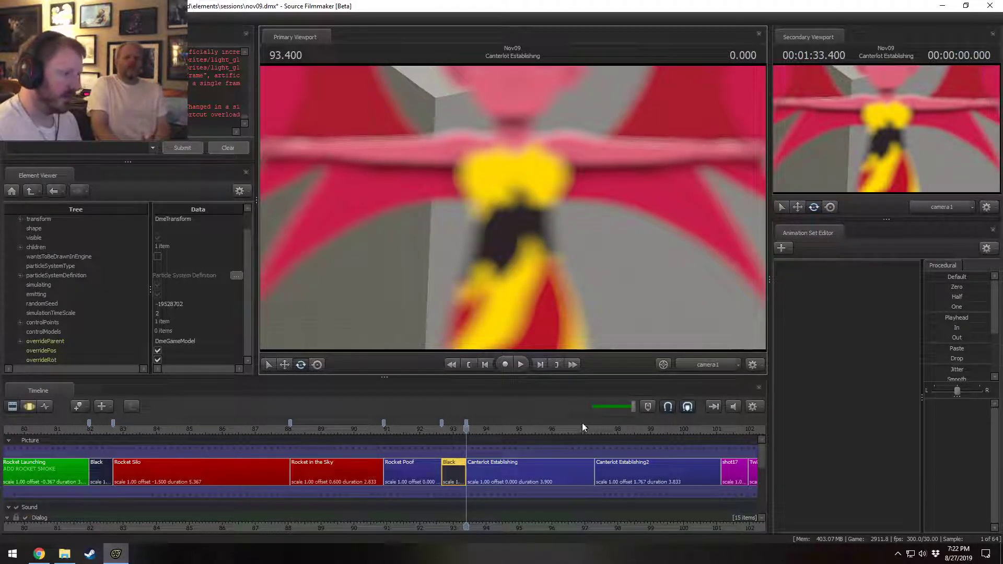
# - Select the Canterlot Establishing shot and save the nov09 session
pyautogui.click(536, 468)
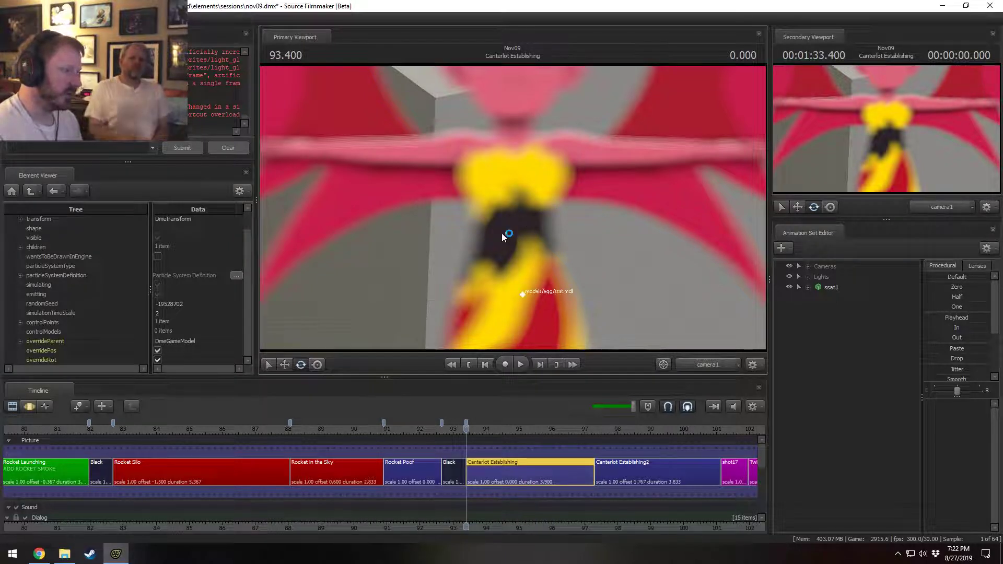
pyautogui.hotkey('ctrl', 's')
pyautogui.scroll(-2, 512, 505)
pyautogui.scroll(-4, 512, 505)
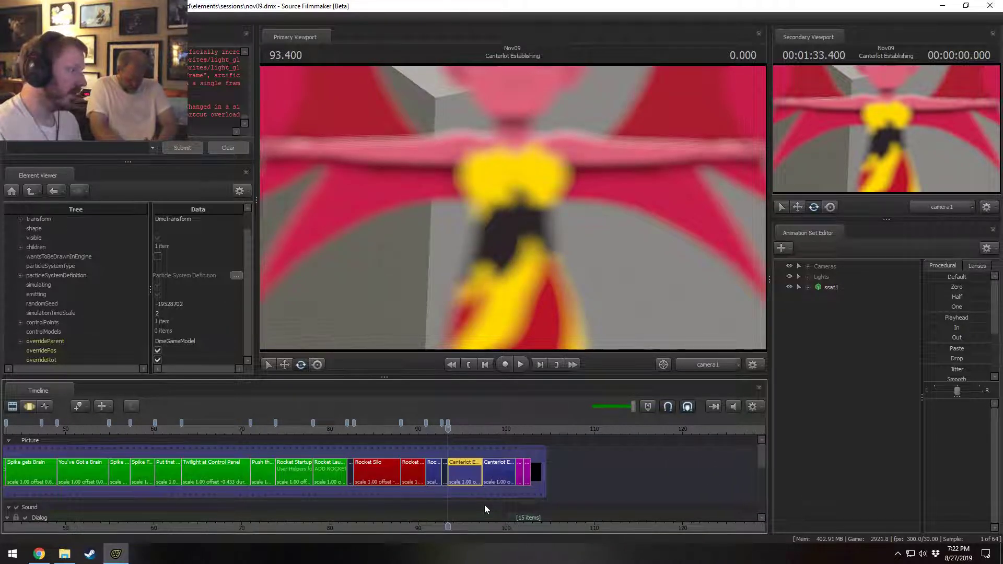
pyautogui.scroll(3, 488, 503)
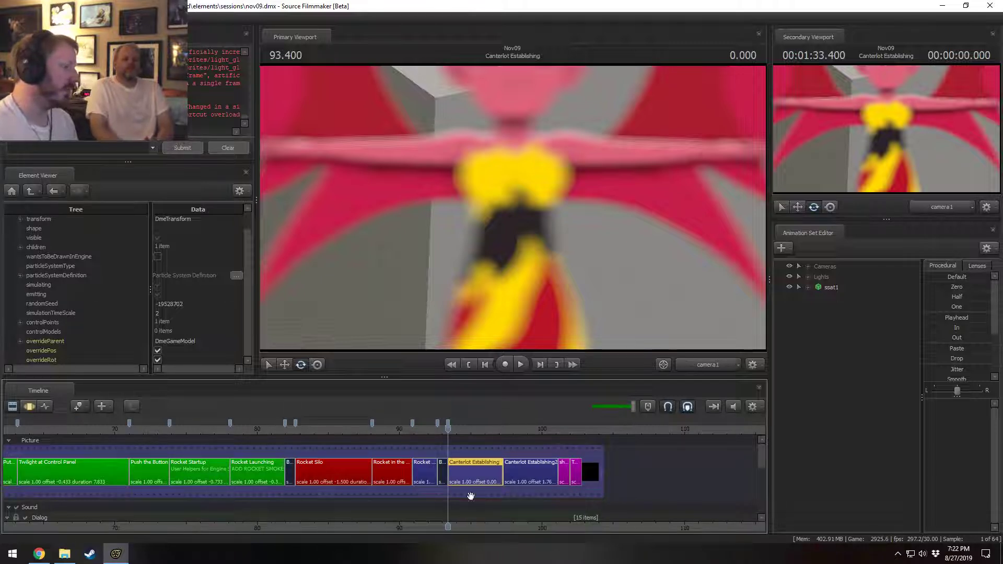
pyautogui.scroll(-8, 471, 496)
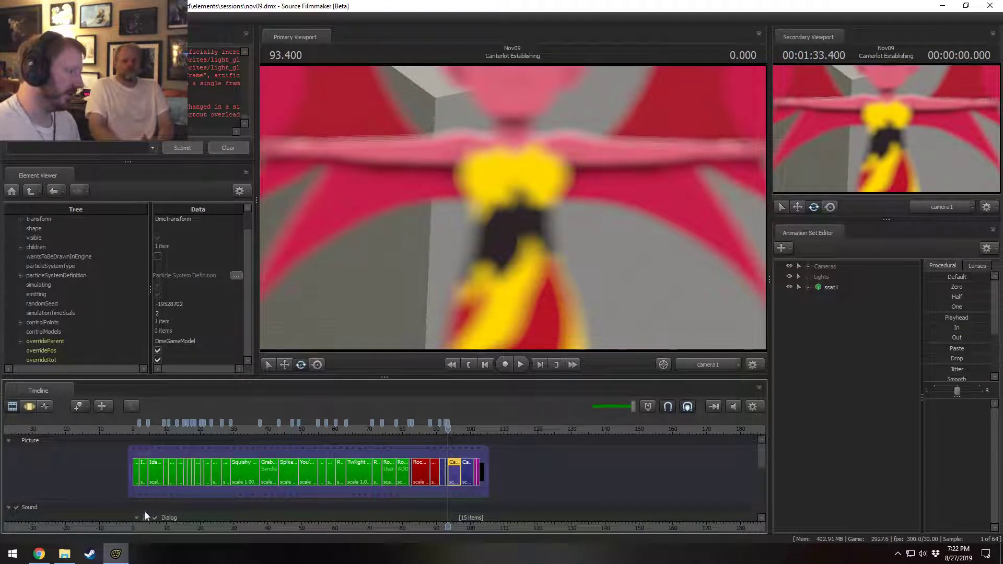
pyautogui.scroll(10, 492, 522)
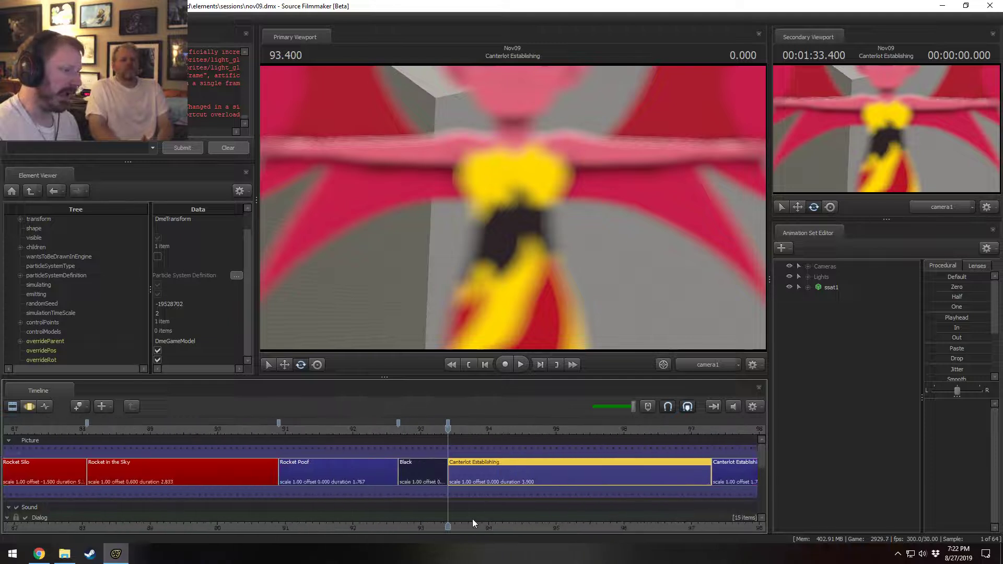
pyautogui.moveTo(471, 523); pyautogui.dragTo(331, 485, button='middle')
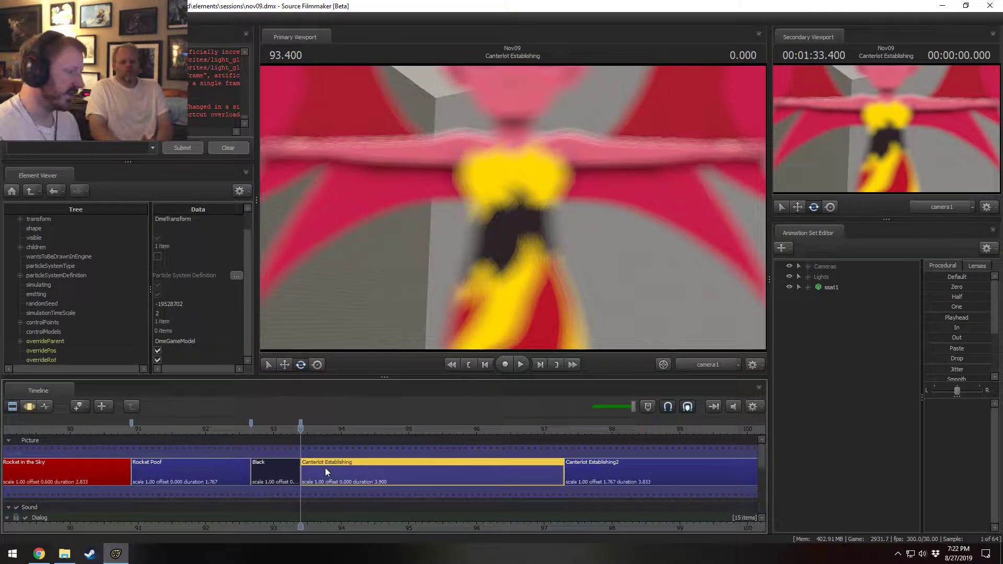
pyautogui.rightClick(361, 268)
pyautogui.click(423, 228)
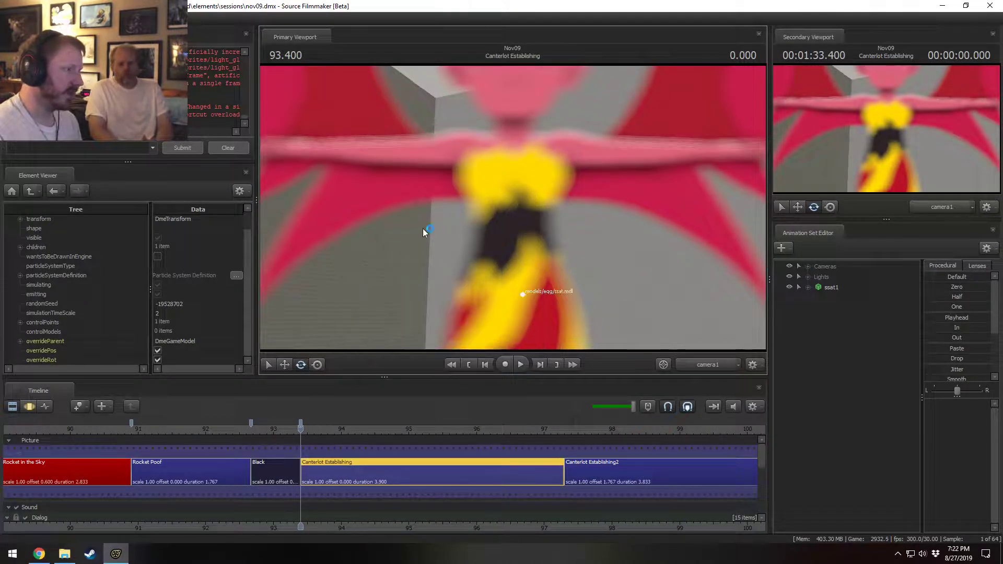
# - Switch to Chrome and open the ponysfm.com site
pyautogui.click(39, 554)
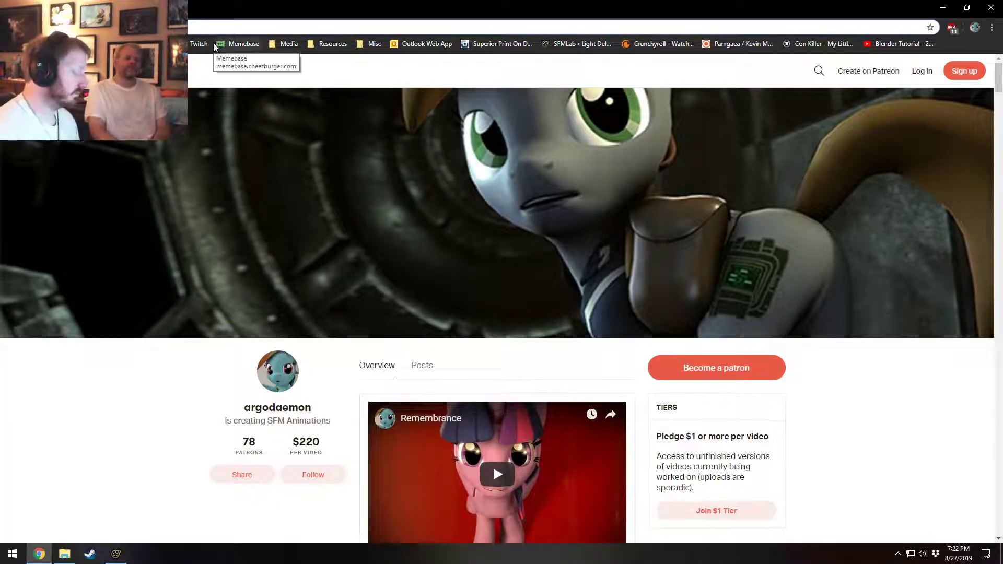
pyautogui.hotkey('ctrl', 'l')
pyautogui.write('ponyvi')
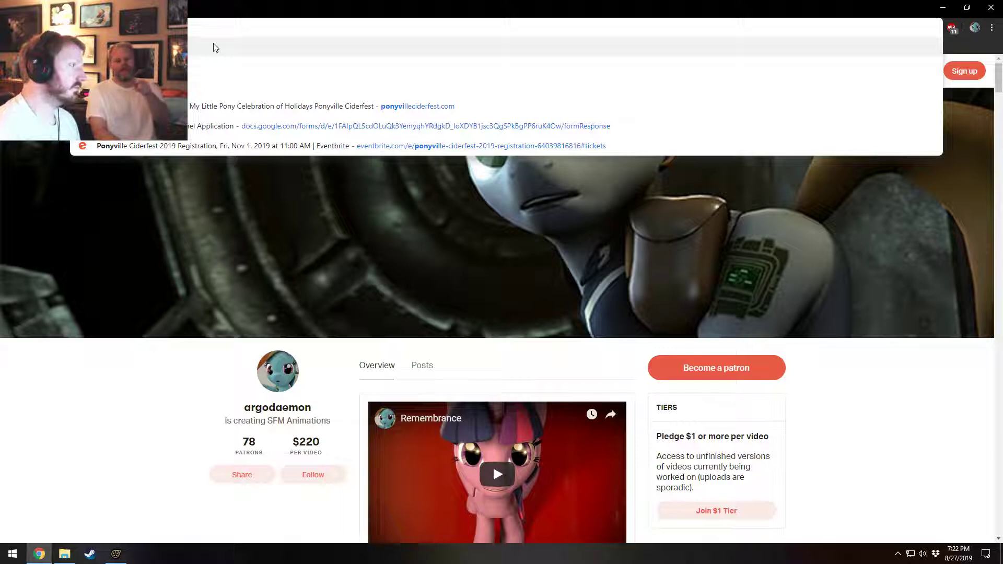
pyautogui.press('BackSpace')
pyautogui.press('BackSpace')
pyautogui.press('Return')
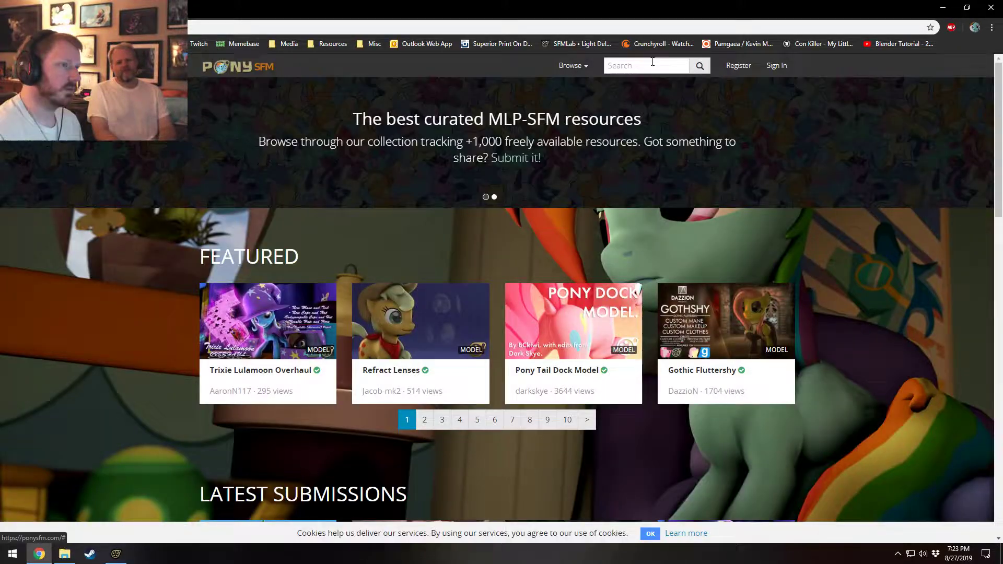
# - Search PonySFM for canterlot and download the Canterlot High School map
pyautogui.click(647, 62)
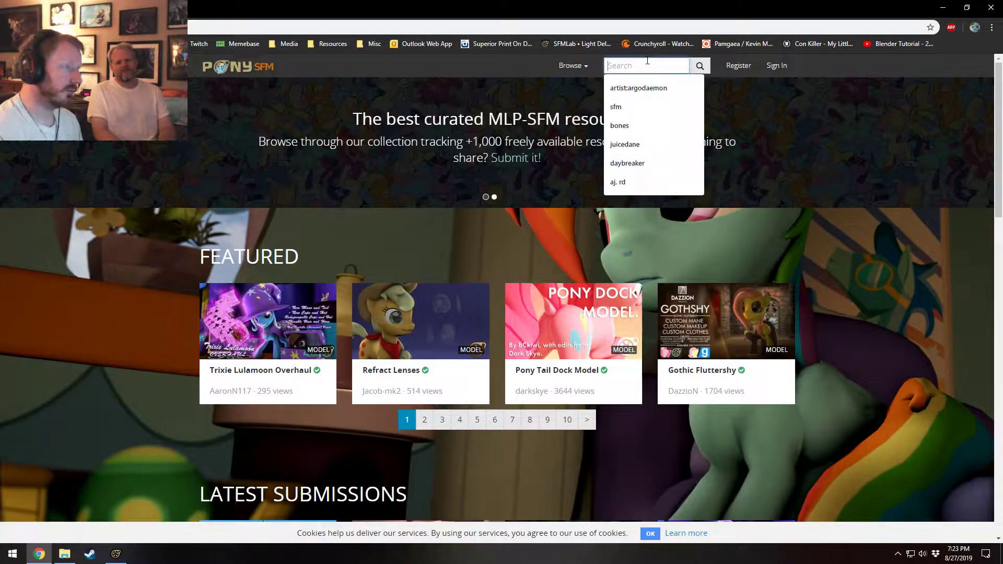
pyautogui.write('canterlot')
pyautogui.press('Return')
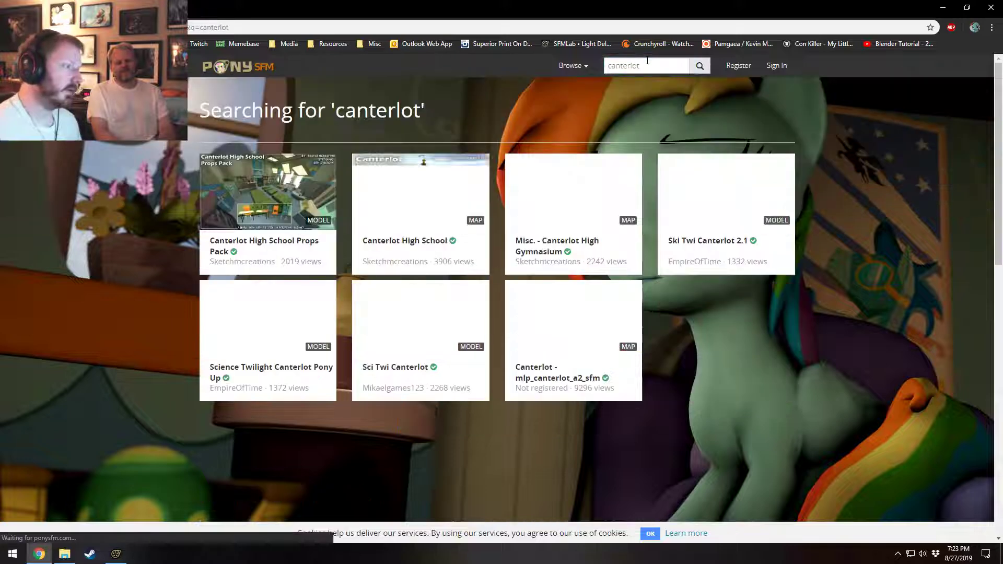
pyautogui.click(421, 199)
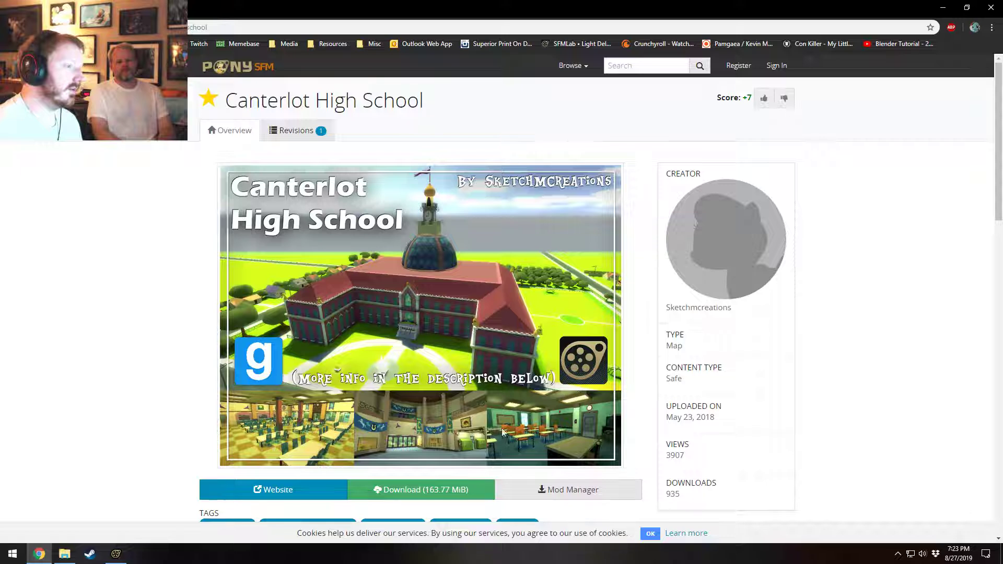
pyautogui.click(416, 494)
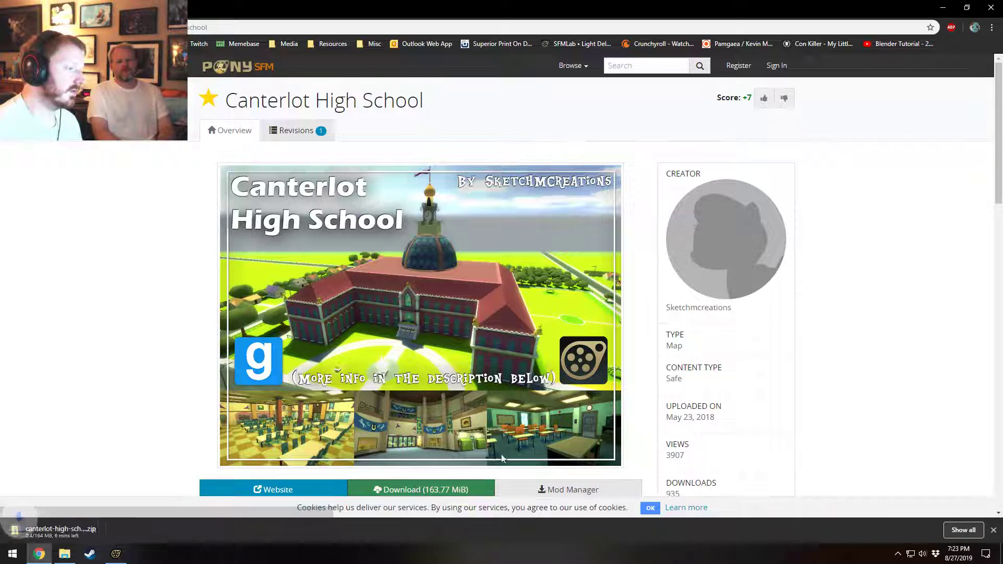
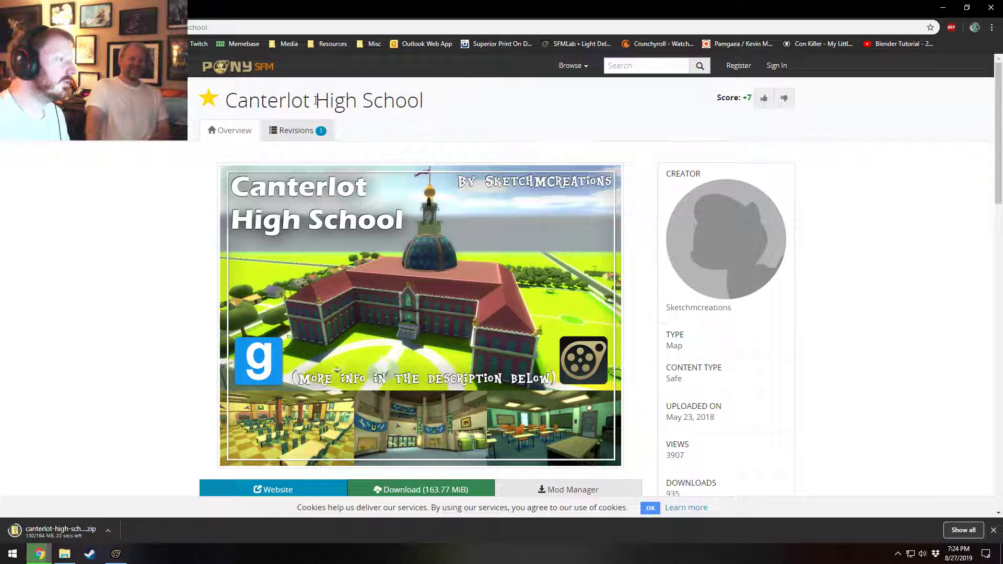
# - Open the downloaded canterlot-high-school-rev-1.zip archive and go into its gm_canterlothigh_smc folder
pyautogui.scroll(-6, 134, 233)
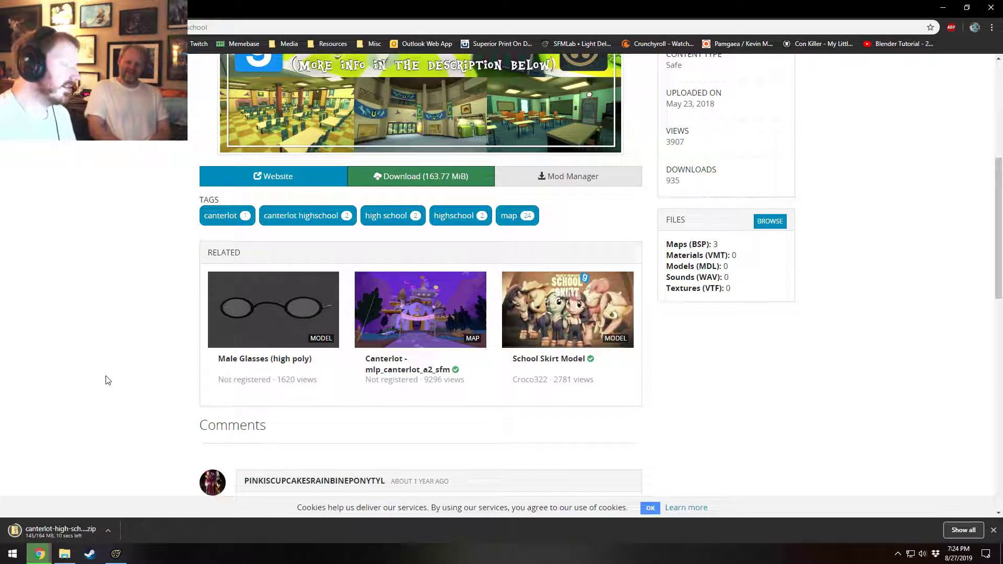
pyautogui.scroll(6, 108, 379)
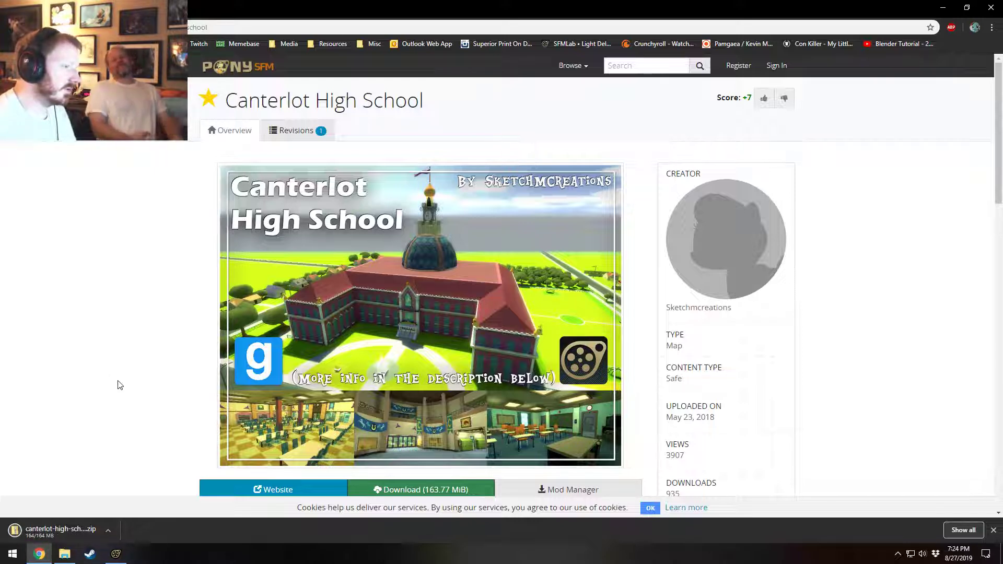
pyautogui.click(68, 532)
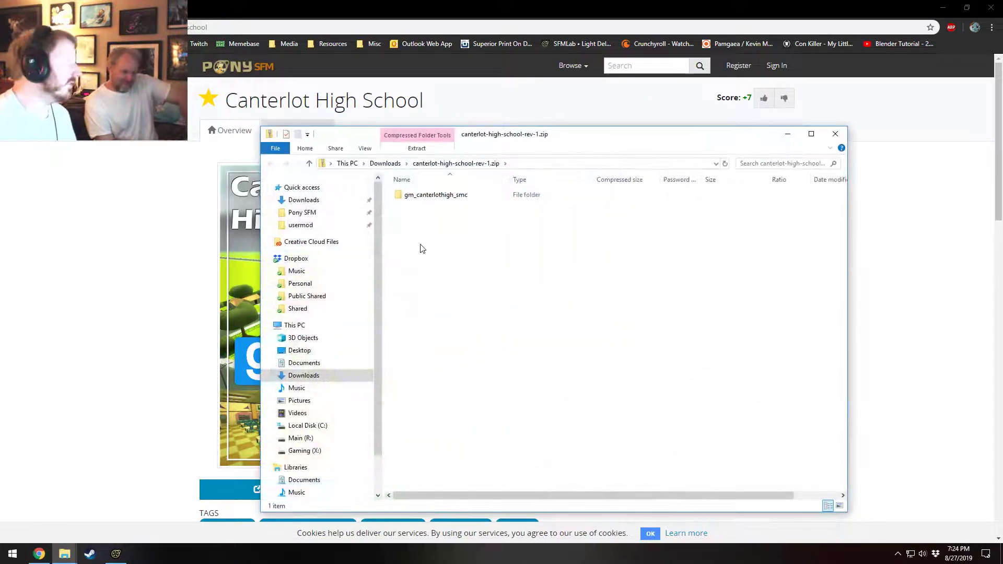
pyautogui.doubleClick(445, 201)
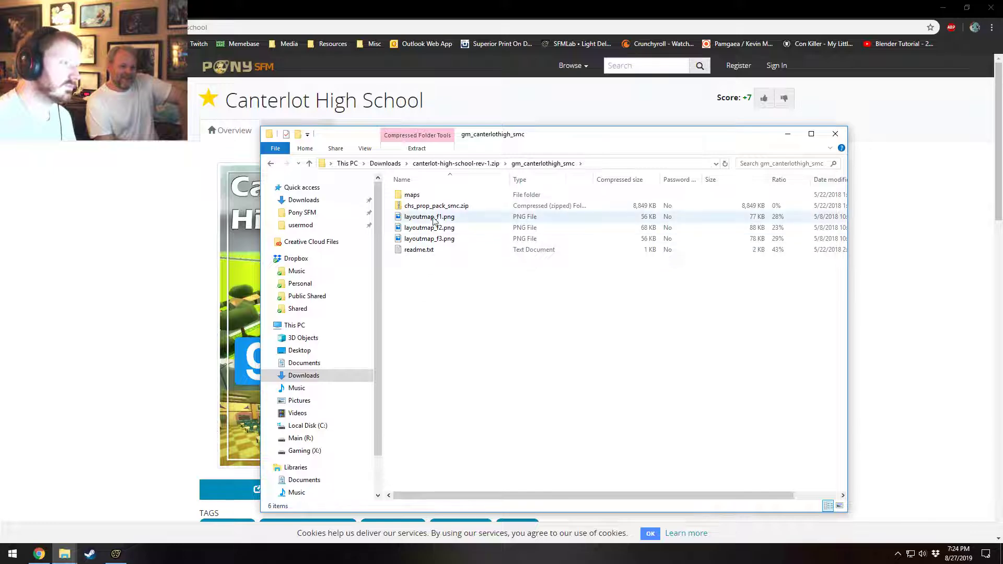
# - View the three floor plans layoutmap_f1.png, layoutmap_f2.png and layoutmap_f3.png, closing each one after viewing
pyautogui.doubleClick(433, 217)
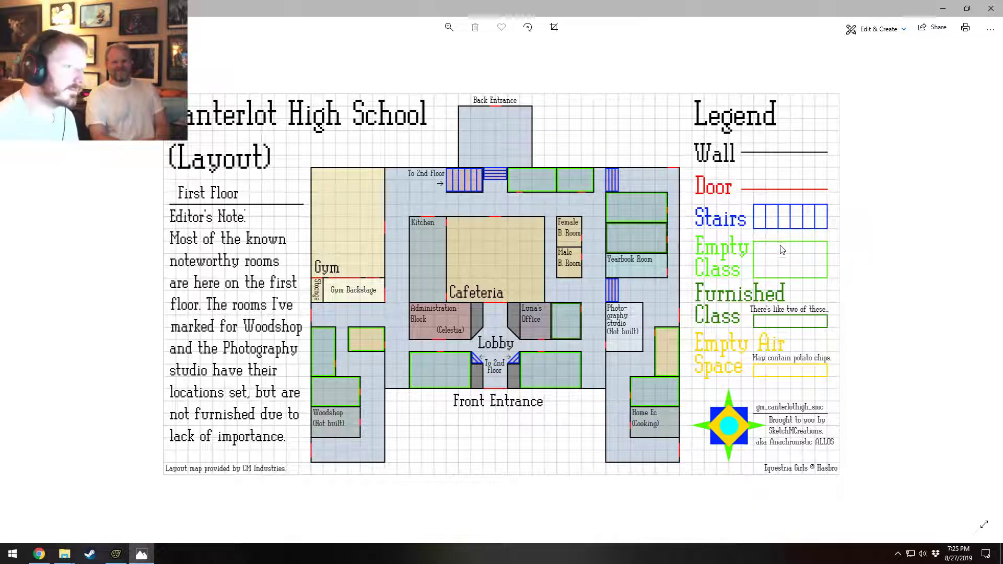
pyautogui.click(971, 9)
pyautogui.doubleClick(466, 227)
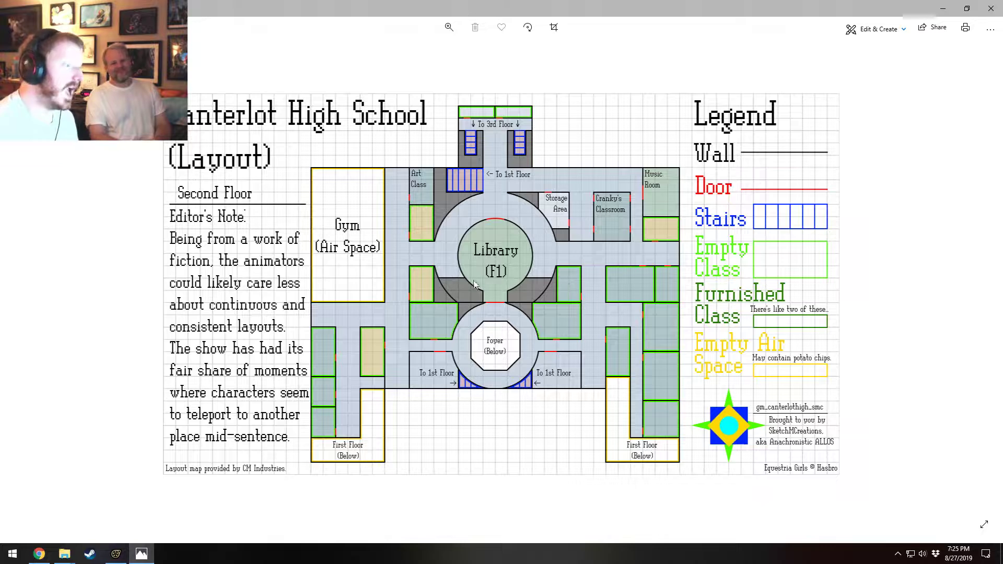
pyautogui.click(991, 9)
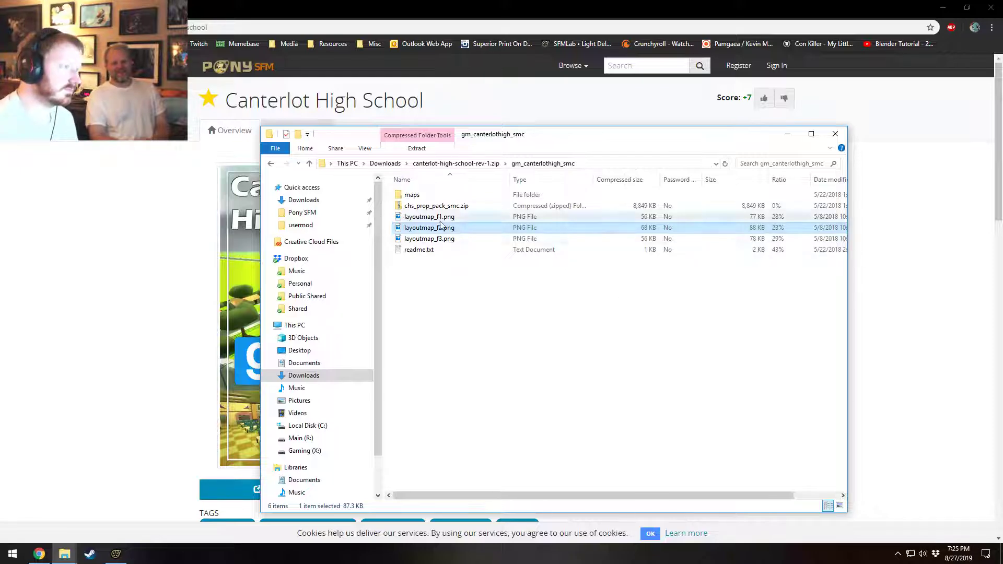
pyautogui.doubleClick(434, 238)
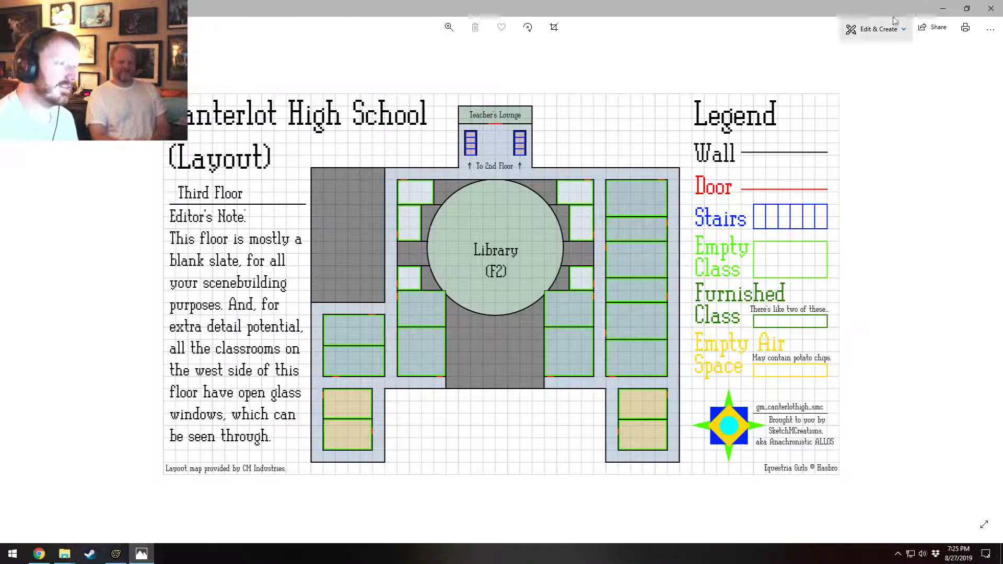
pyautogui.click(990, 9)
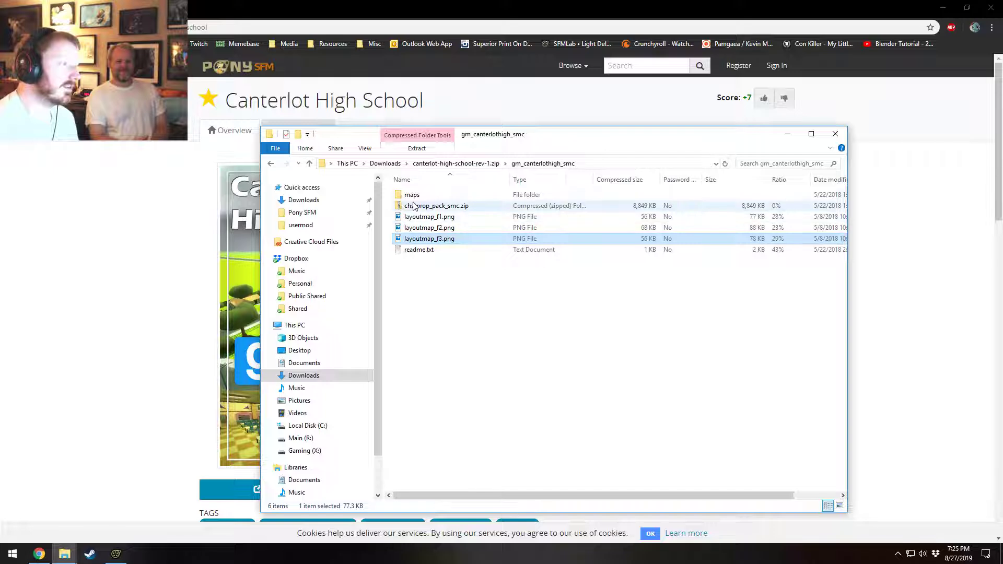
# - Copy the maps folder from the archive into the usermod folder and read the bundled readme.txt
pyautogui.doubleClick(412, 195)
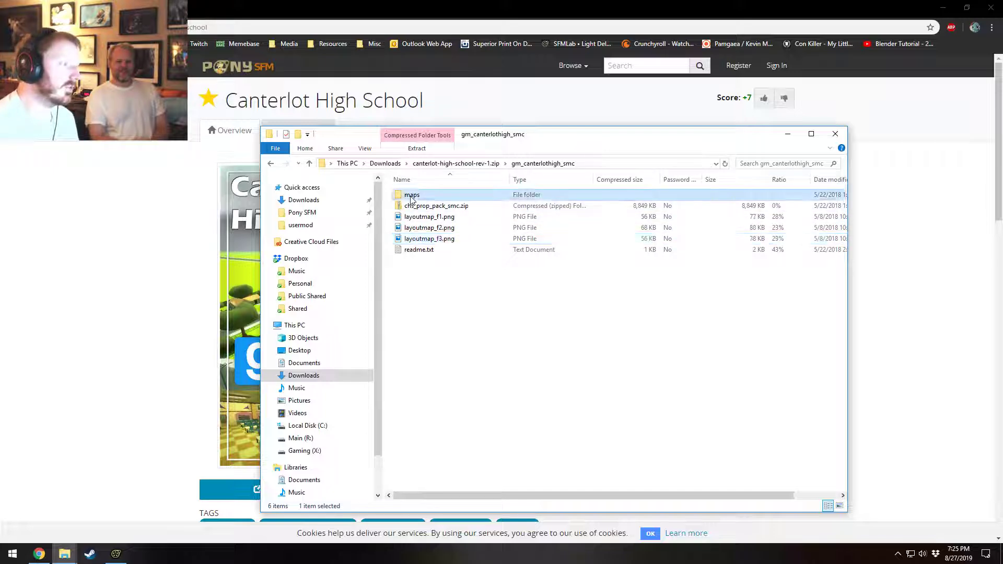
pyautogui.click(273, 166)
pyautogui.moveTo(412, 195); pyautogui.dragTo(346, 229)
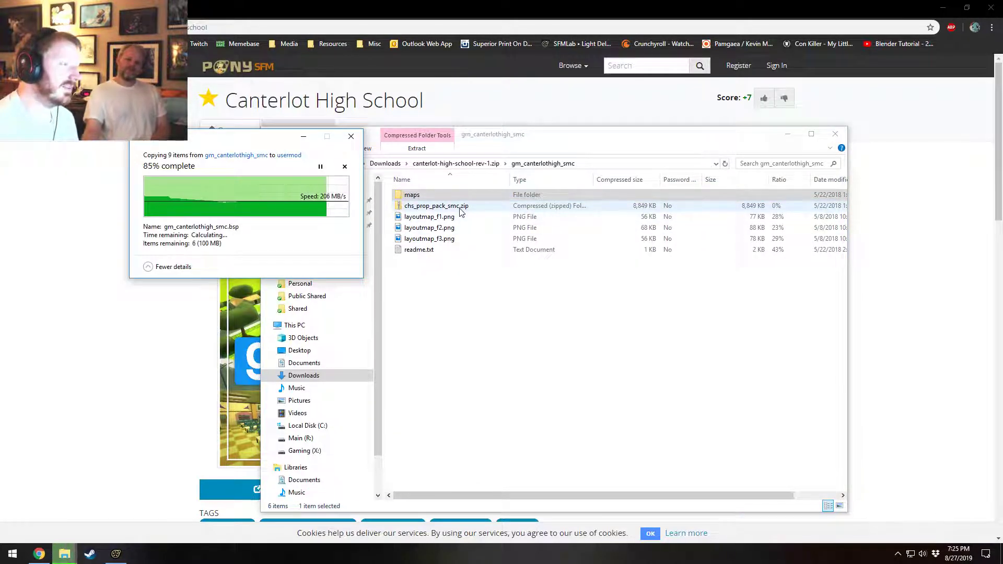
pyautogui.doubleClick(422, 250)
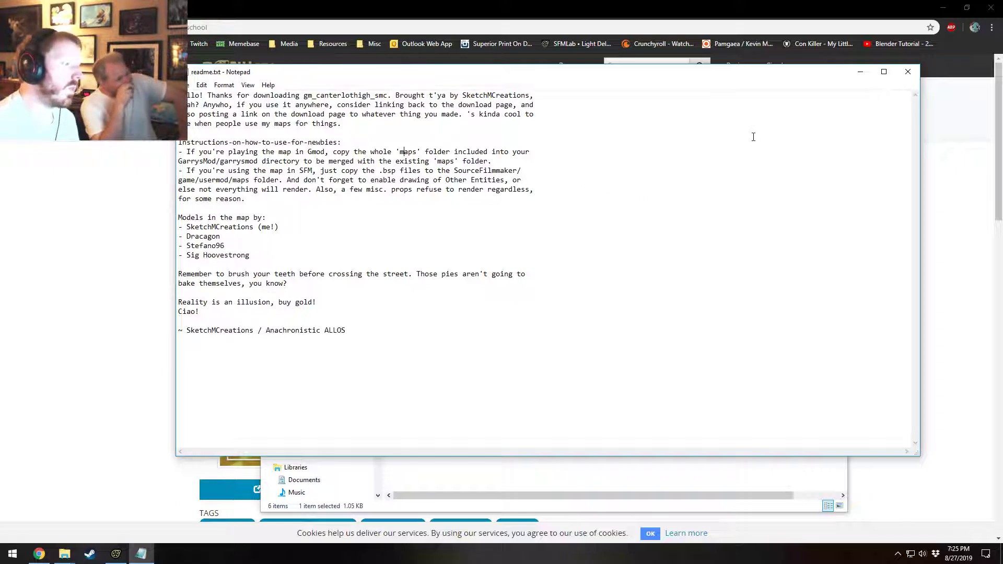
pyautogui.click(860, 72)
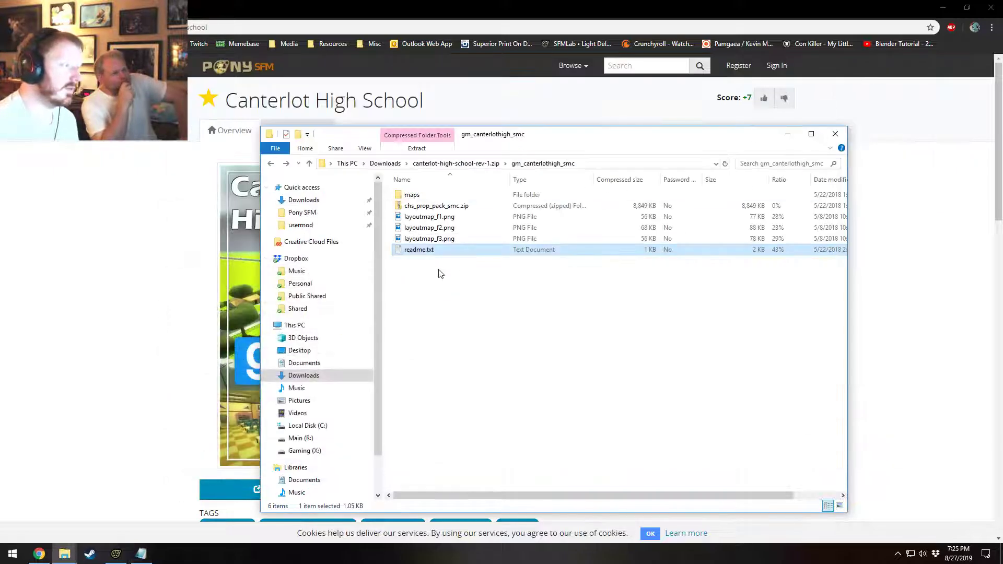
# - Switch back to Source Filmmaker and unload the current map from the Canterlot Establishing shot
pyautogui.click(116, 554)
pyautogui.rightClick(486, 309)
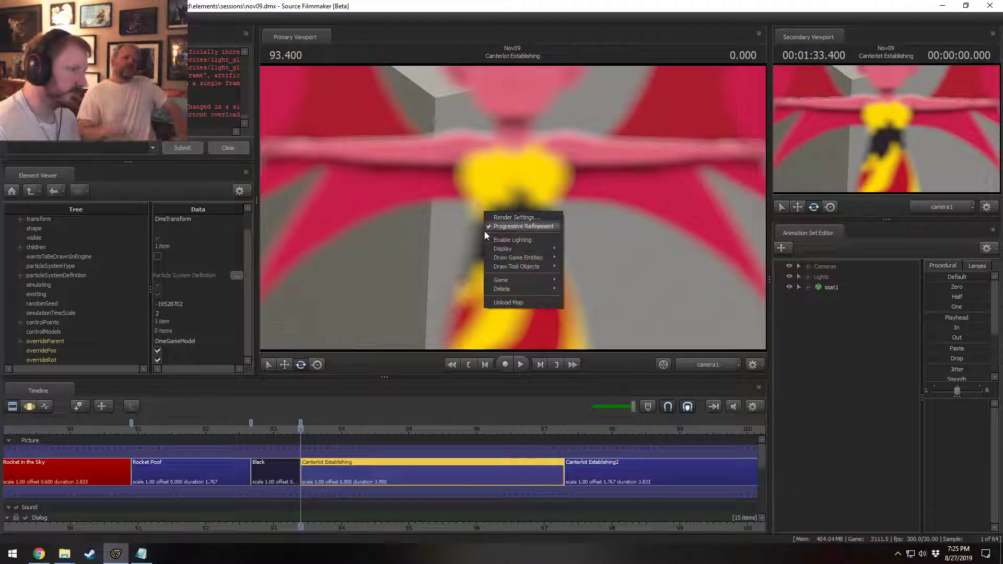
pyautogui.click(336, 209)
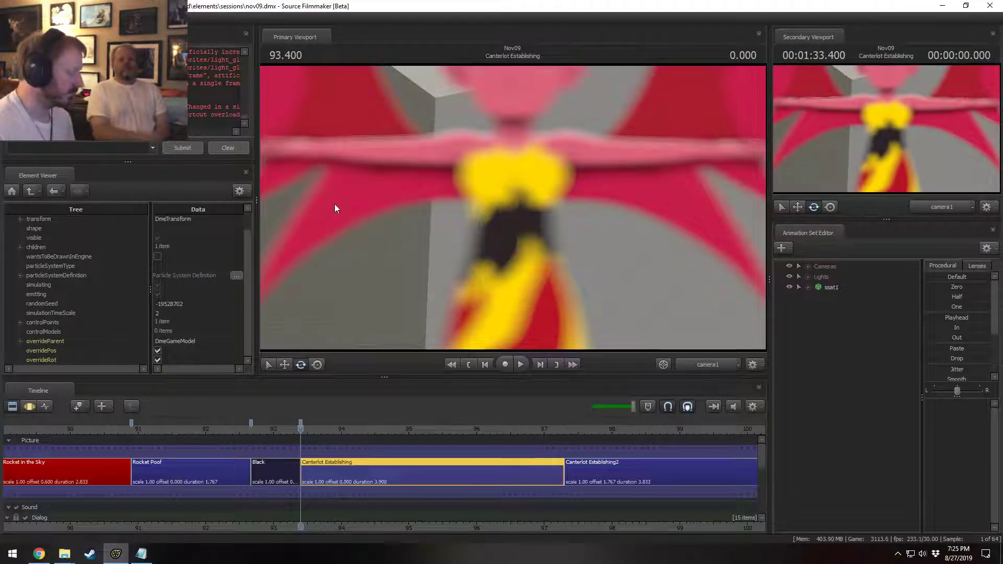
pyautogui.rightClick(368, 199)
pyautogui.click(422, 285)
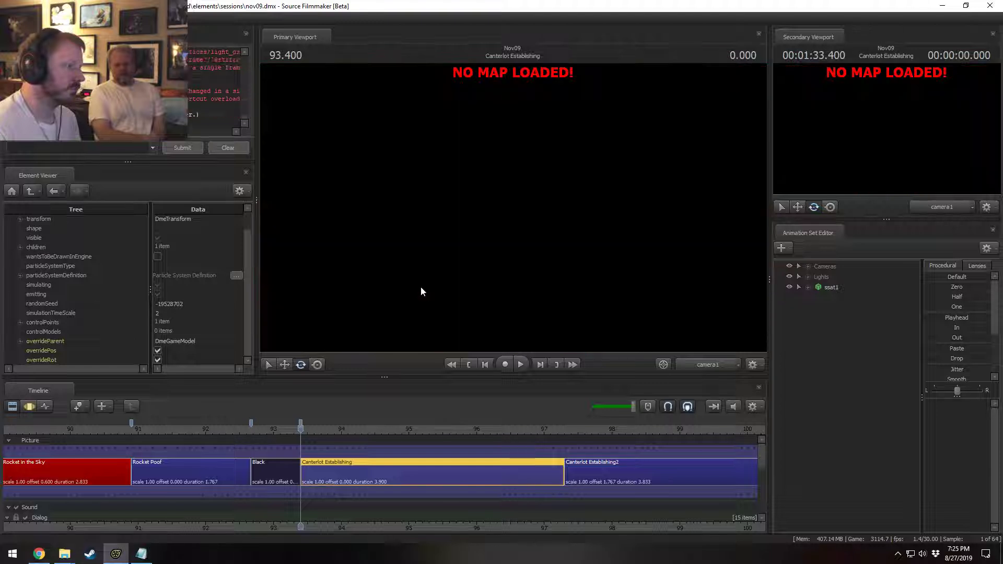
# - Filter the map files by "canterlot", rescan them and load gm_canterlothigh_night_smc.bsp into the session
pyautogui.rightClick(450, 234)
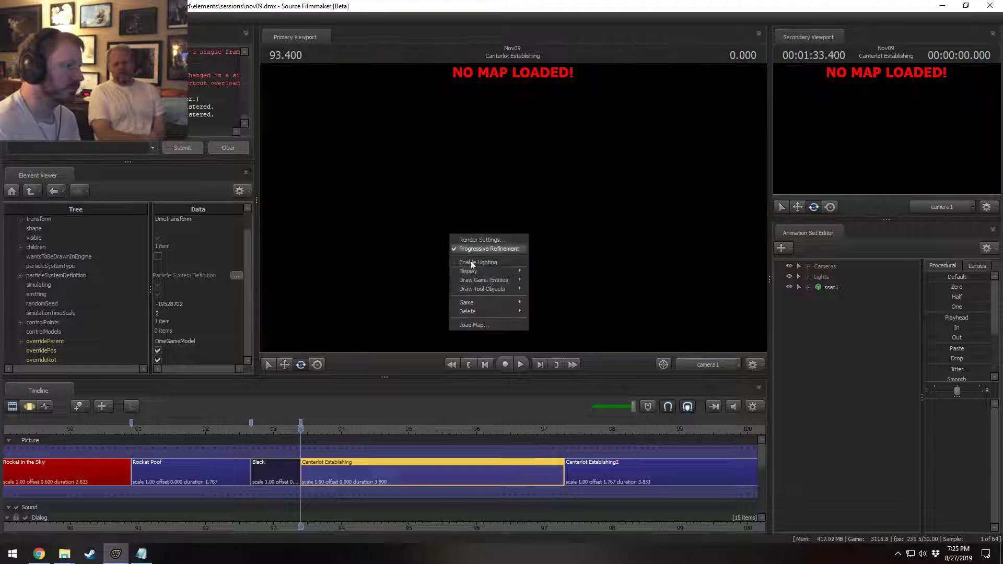
pyautogui.click(479, 323)
pyautogui.write('can')
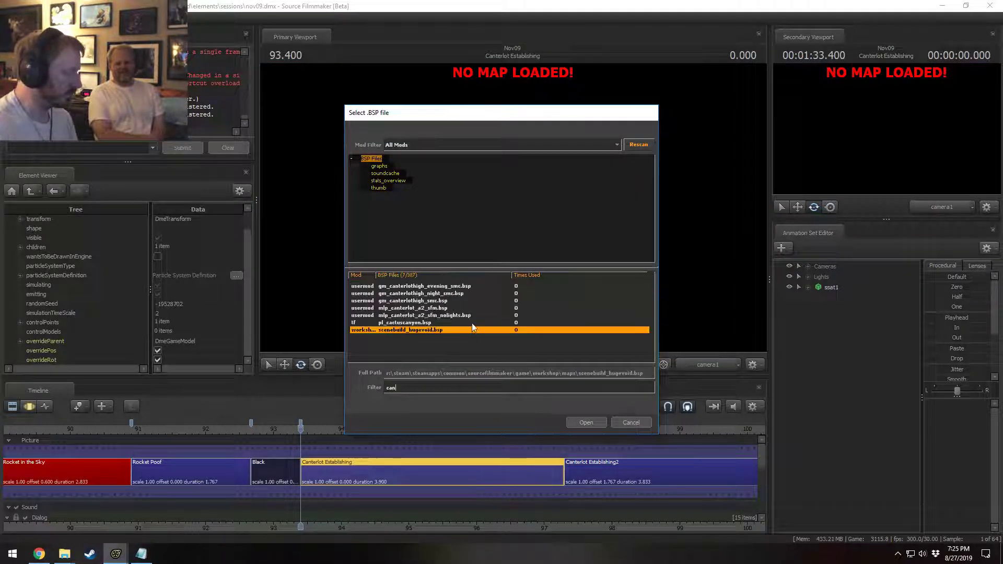
pyautogui.write('terlot')
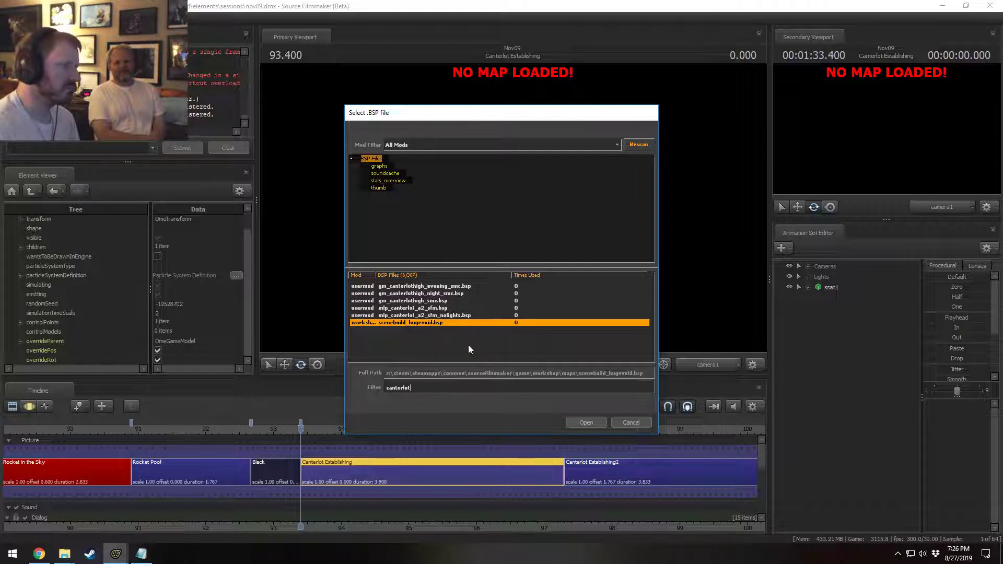
pyautogui.click(635, 146)
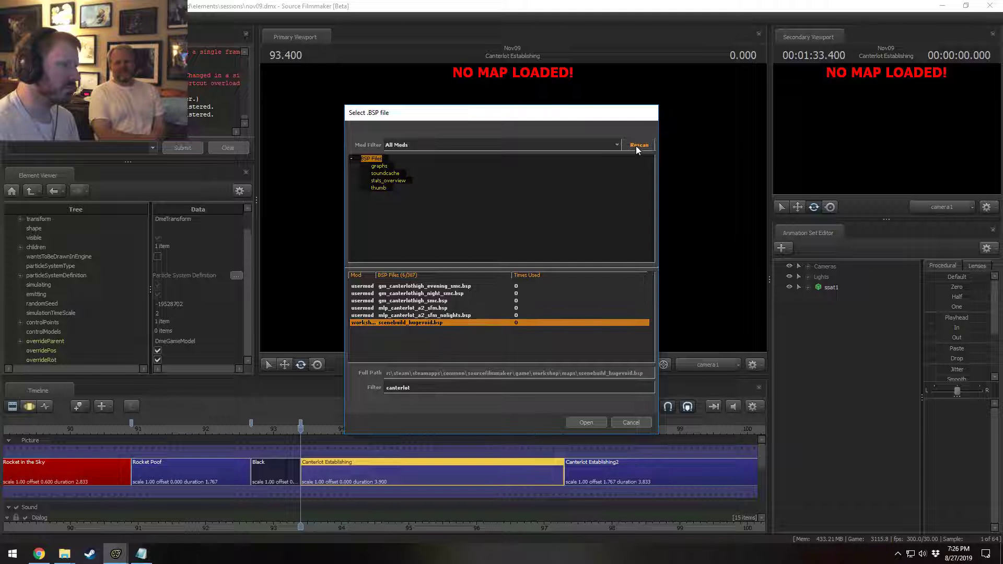
pyautogui.click(428, 294)
pyautogui.click(578, 424)
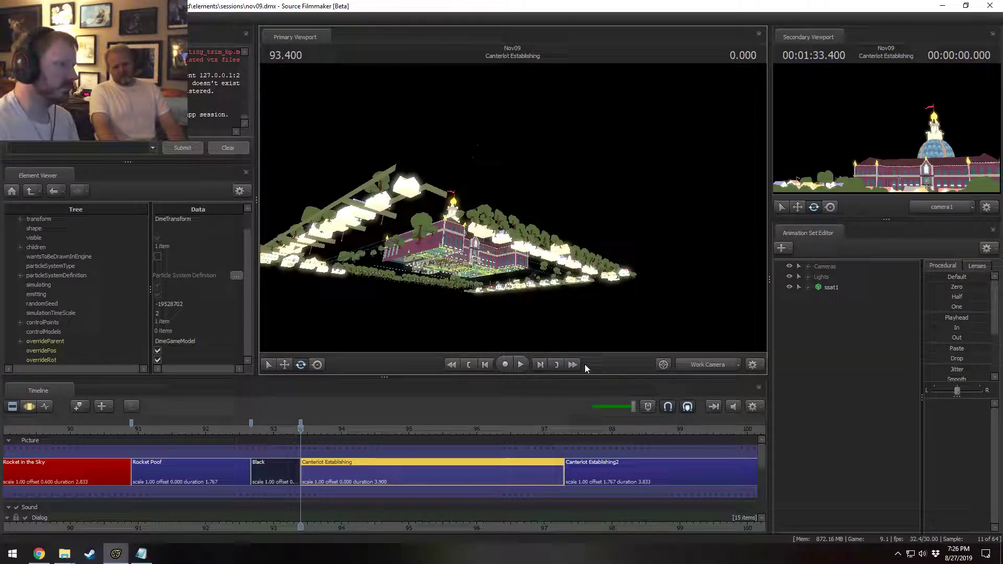
# - Toggle the viewport lighting on, off and on again to compare how the school's exterior looks
pyautogui.moveTo(575, 334); pyautogui.dragTo(518, 209)
pyautogui.rightClick(513, 209)
pyautogui.click(538, 236)
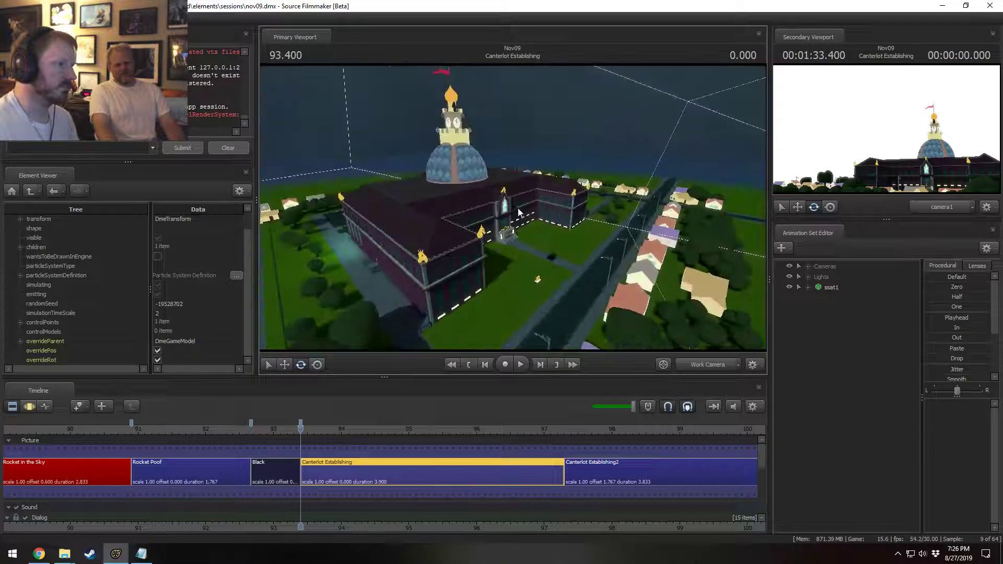
pyautogui.rightClick(519, 210)
pyautogui.click(546, 236)
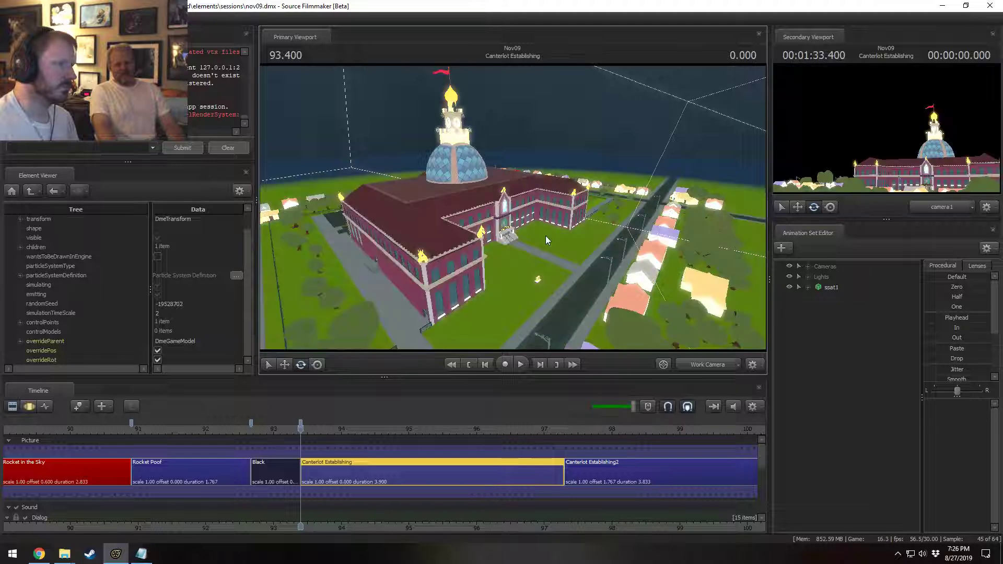
pyautogui.rightClick(545, 231)
pyautogui.click(564, 255)
pyautogui.moveTo(563, 256); pyautogui.dragTo(512, 209)
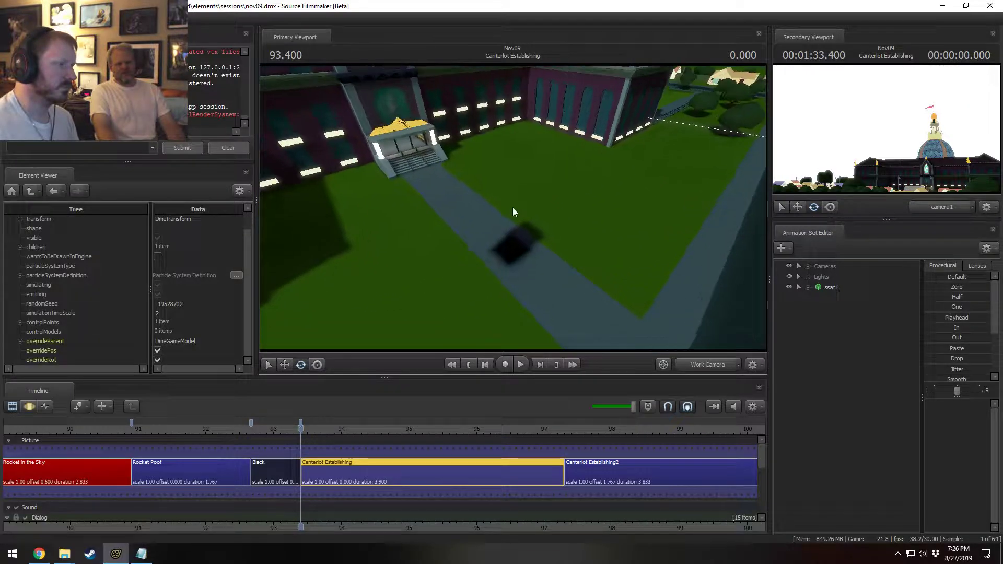
# - Stop drawing the map's World Static Props in the primary viewport
pyautogui.rightClick(536, 204)
pyautogui.moveTo(554, 242)
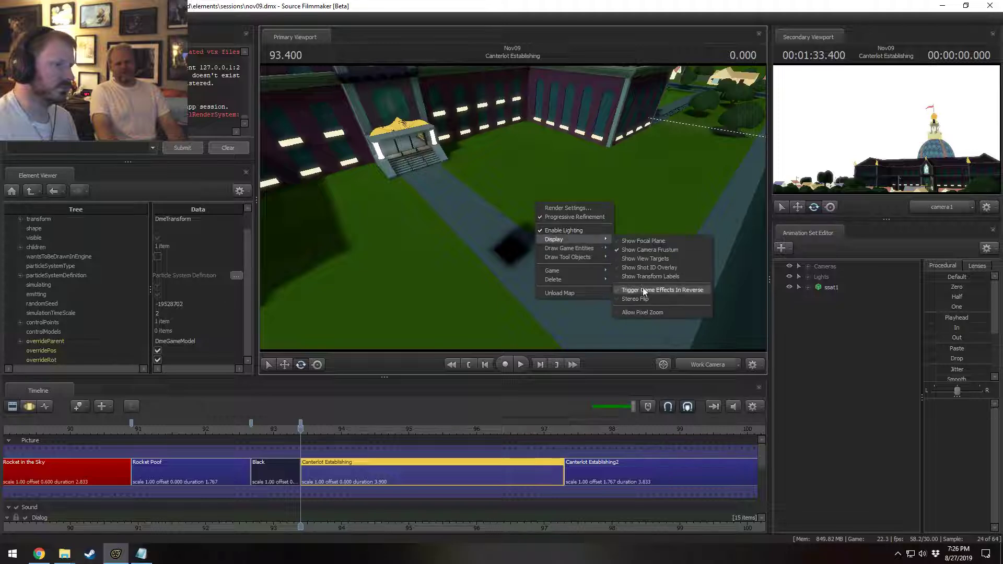
pyautogui.moveTo(581, 249)
pyautogui.click(631, 303)
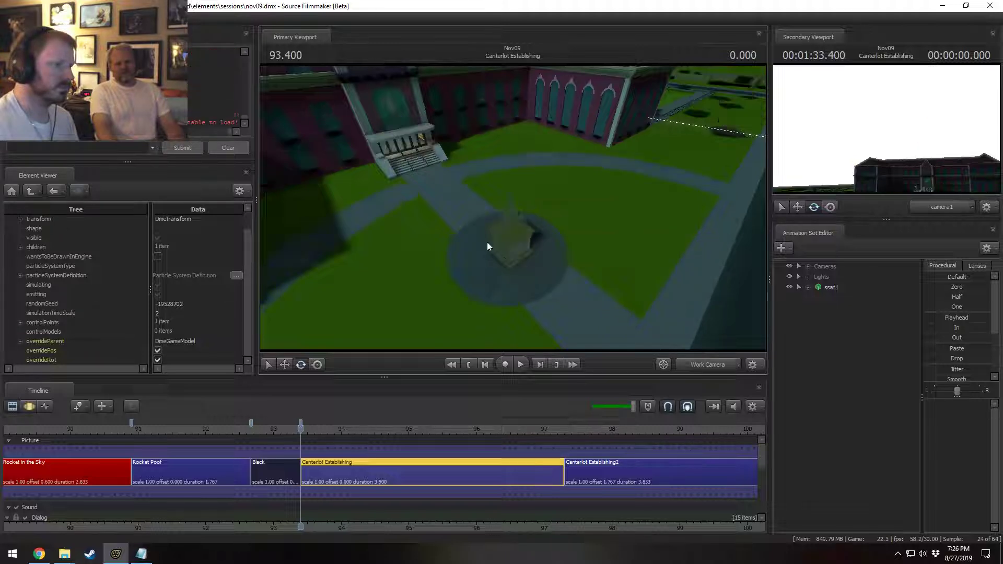
pyautogui.moveTo(487, 242); pyautogui.dragTo(502, 260)
# - Switch the drawing of Other Entities off and back on to see which map objects belong to it
pyautogui.rightClick(516, 208)
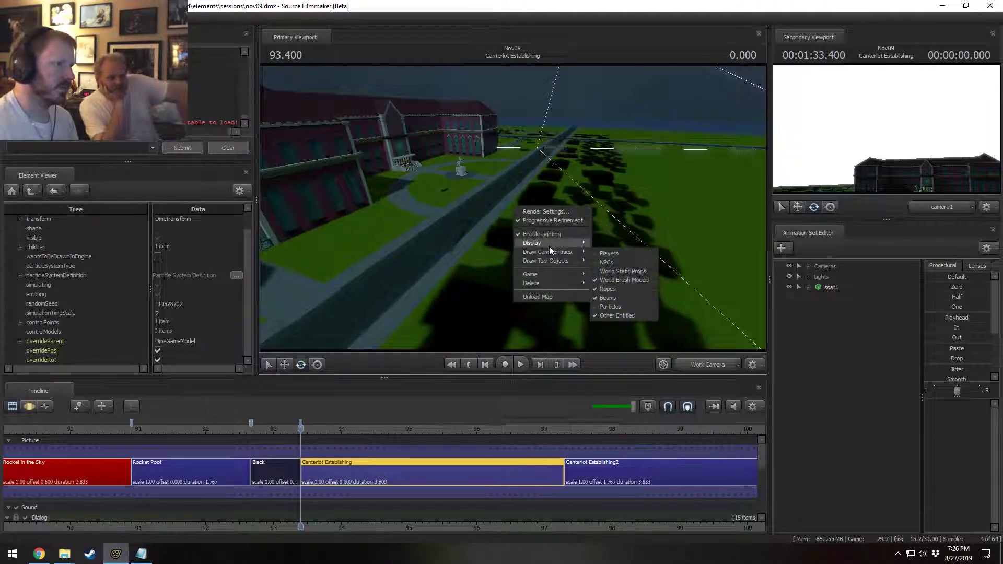
pyautogui.moveTo(548, 251)
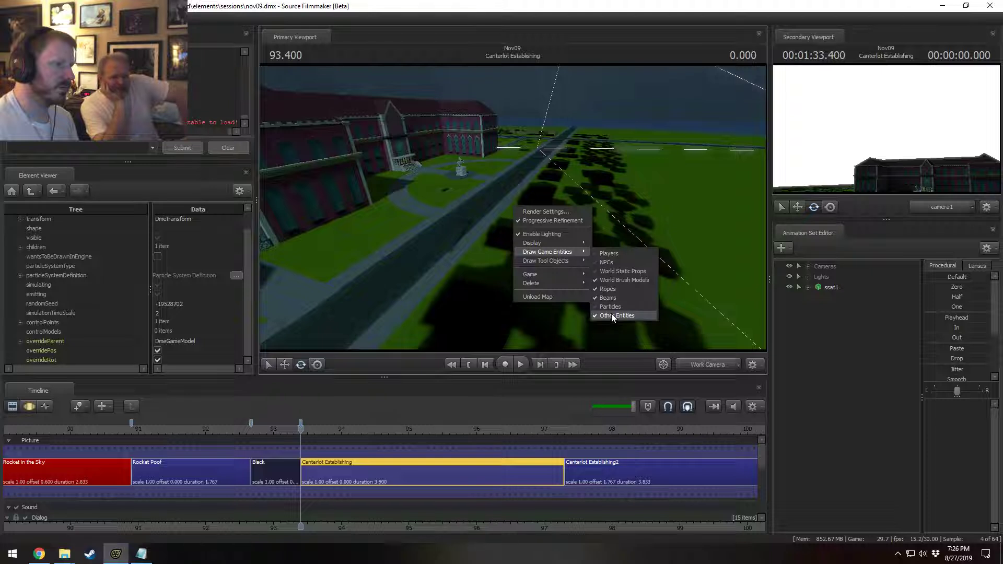
pyautogui.click(609, 317)
pyautogui.rightClick(569, 245)
pyautogui.moveTo(602, 291)
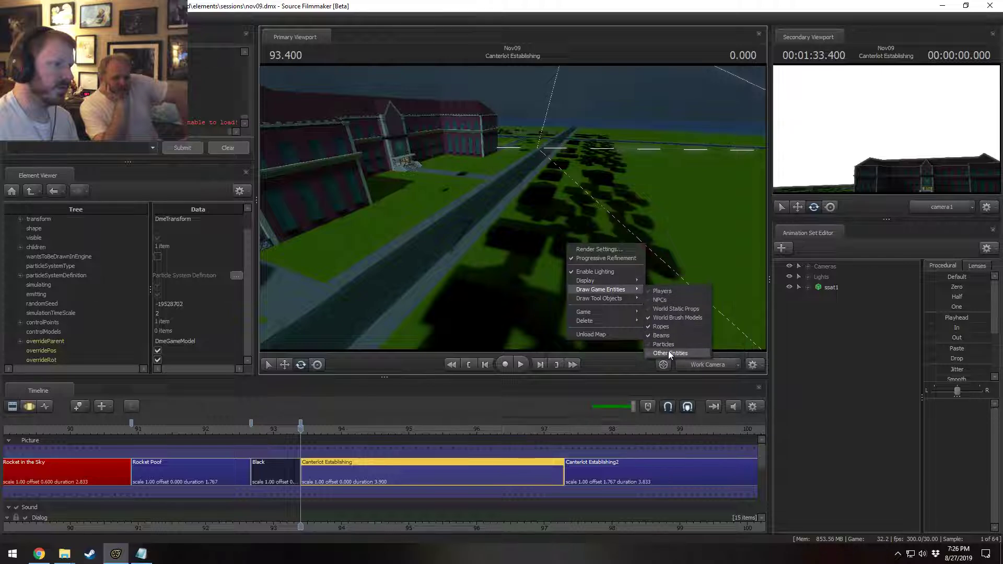
pyautogui.click(670, 353)
# - Turn the drawing of World Static Props back on while viewing the school from above
pyautogui.moveTo(525, 208)
pyautogui.mouseDown()
pyautogui.moveTo(430, 264)
pyautogui.moveTo(433, 239)
pyautogui.moveTo(569, 215)
pyautogui.mouseUp()
pyautogui.rightClick(512, 208)
pyautogui.moveTo(538, 245)
pyautogui.click(496, 238)
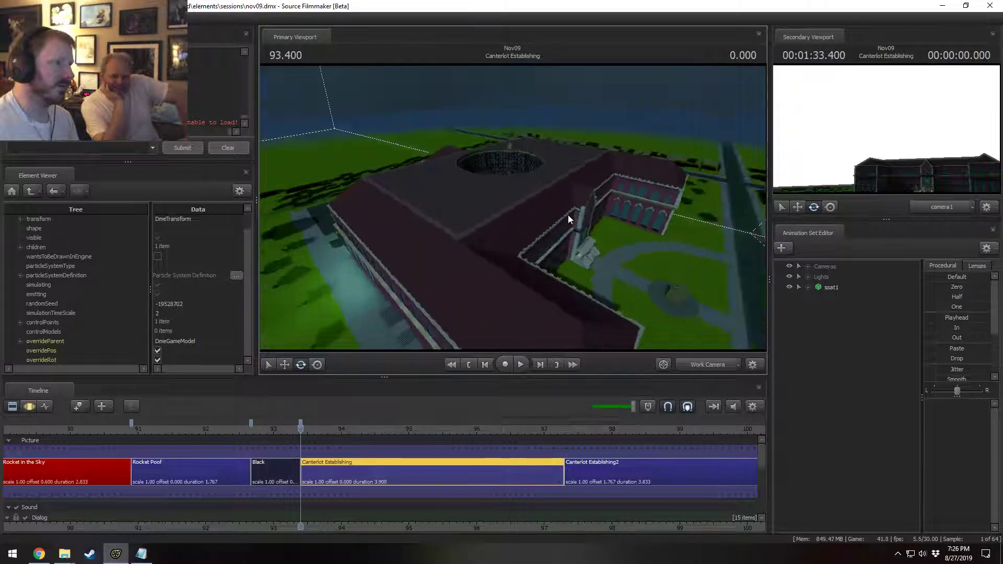
pyautogui.rightClick(617, 241)
pyautogui.moveTo(640, 283)
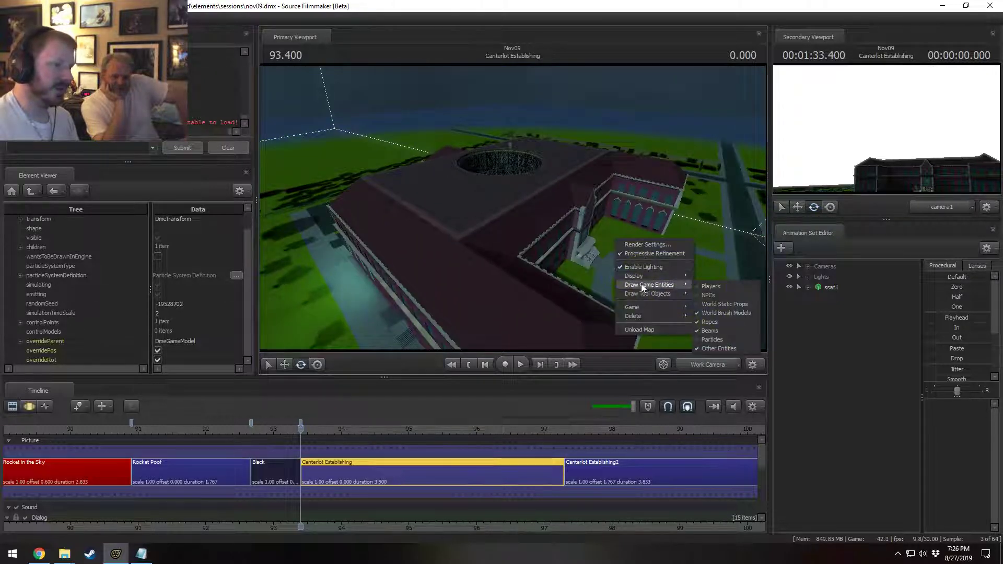
pyautogui.click(714, 305)
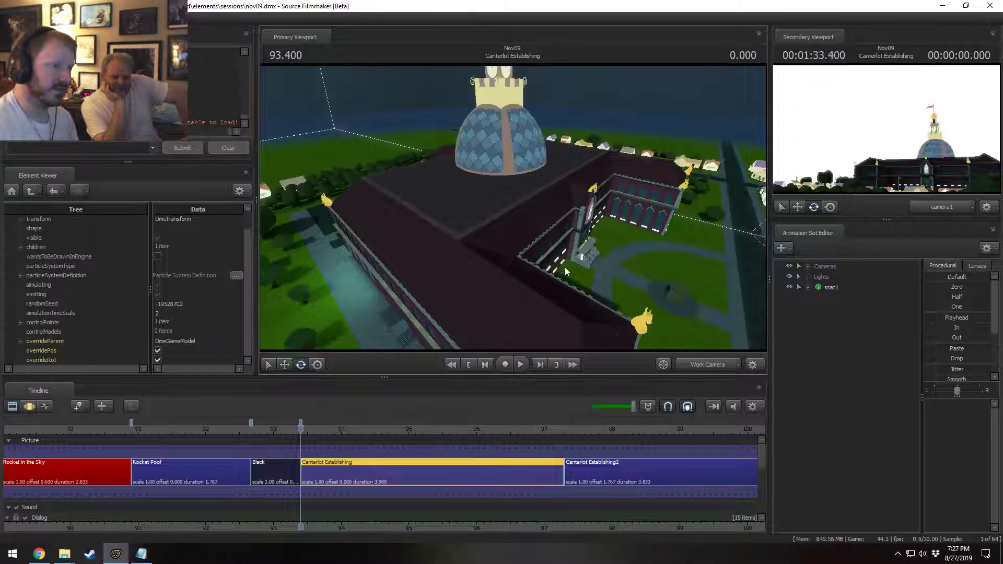
# - Examine the school's front courtyard, main entrance and statue with the work camera
pyautogui.moveTo(565, 267); pyautogui.dragTo(541, 288)
pyautogui.press('w')
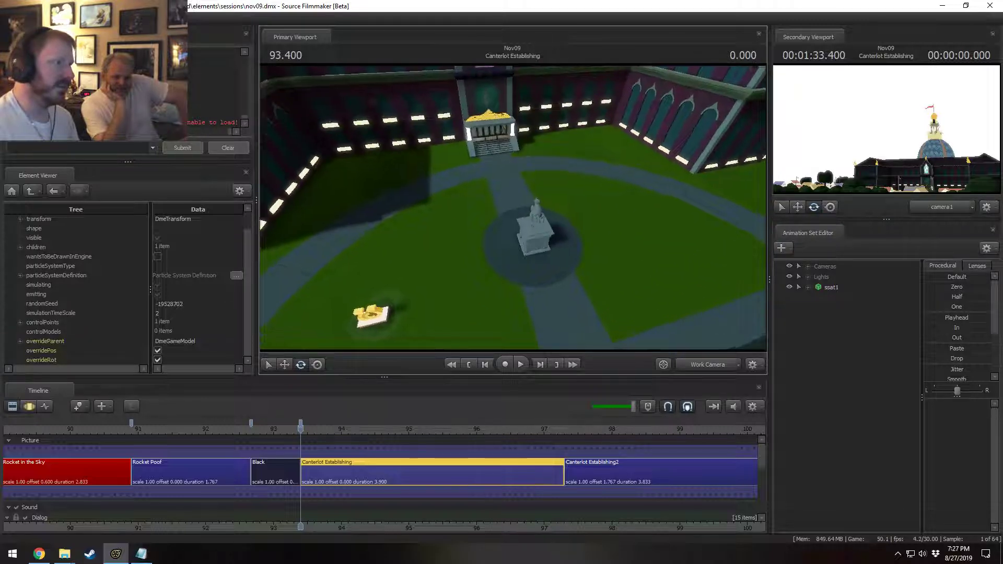
pyautogui.moveTo(513, 207); pyautogui.dragTo(501, 172)
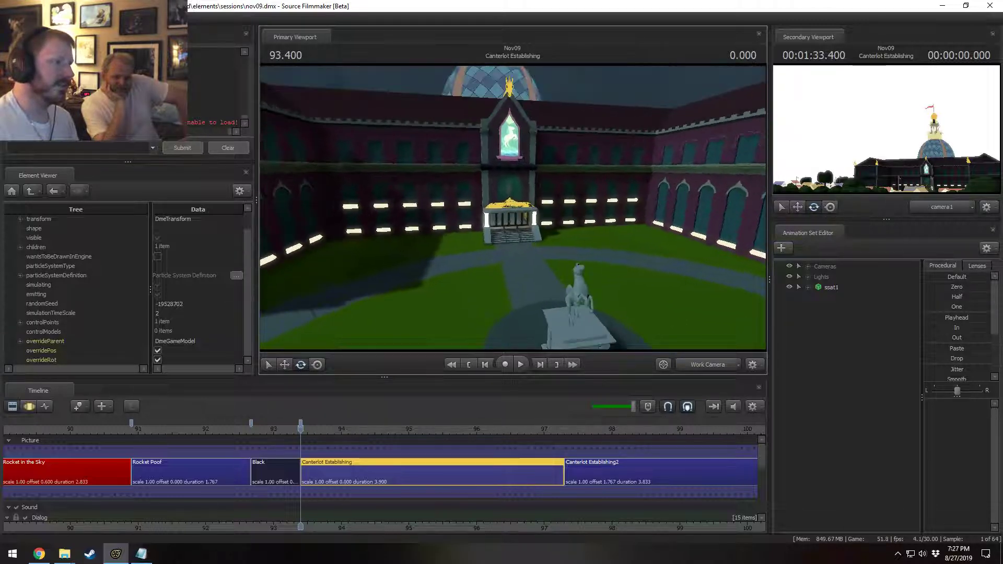
pyautogui.press('w')
pyautogui.moveTo(513, 207)
pyautogui.mouseDown()
pyautogui.moveTo(519, 195)
pyautogui.moveTo(553, 219)
pyautogui.moveTo(513, 208)
pyautogui.mouseUp()
pyautogui.press('s')
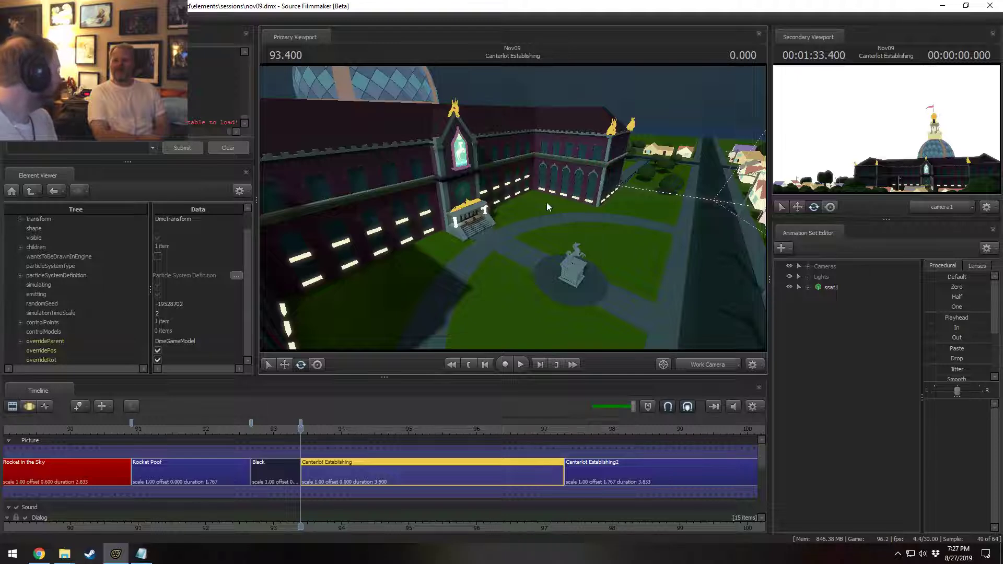
# - Switch to Chrome, select the address of the Canterlot High School map page, and return to Source Filmmaker
pyautogui.click(39, 555)
pyautogui.click(214, 30)
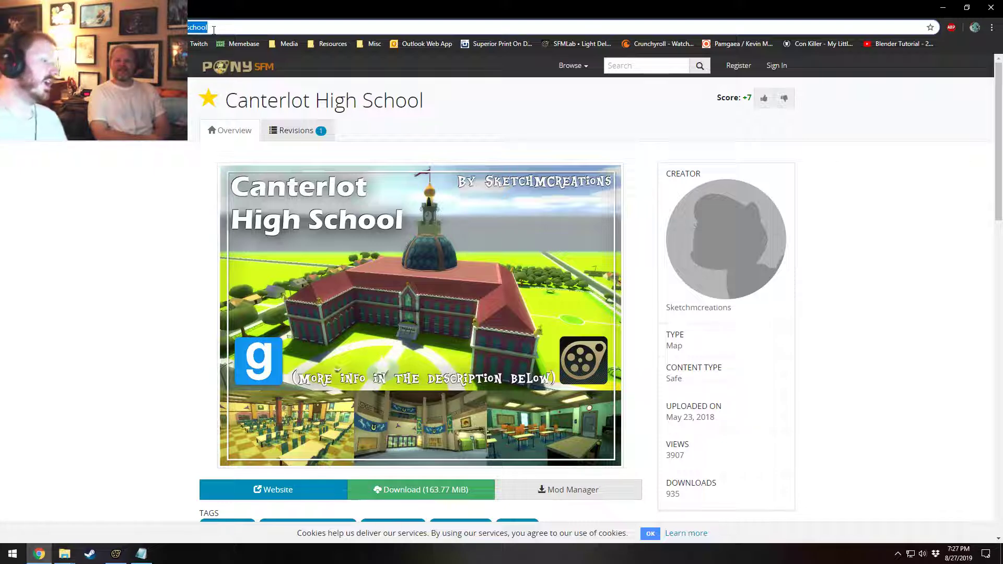
pyautogui.hotkey('alt', 'Tab')
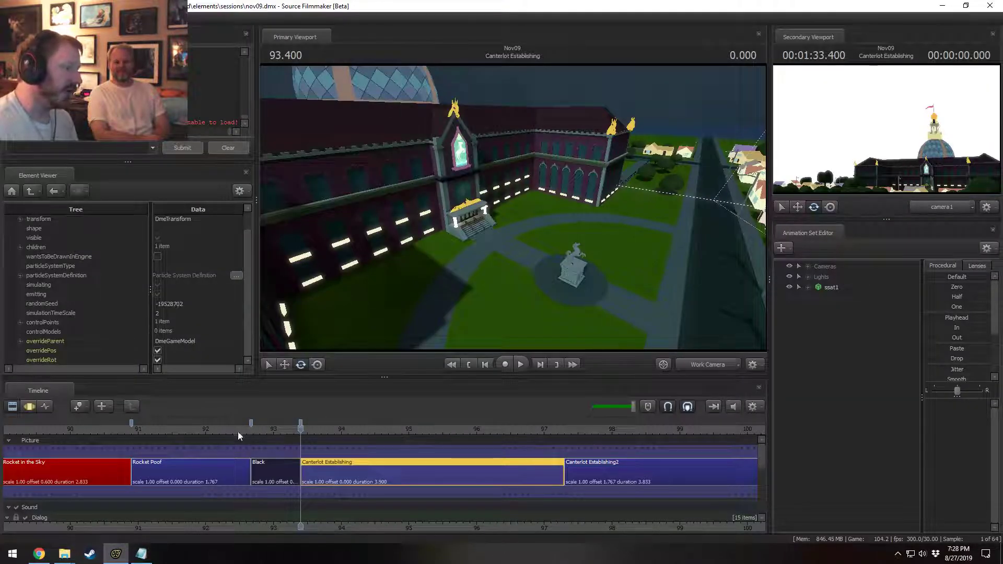
# - Move the playhead to 91.933 in the Rocket Poof shot and view it through camera1
pyautogui.moveTo(239, 431); pyautogui.dragTo(201, 432)
pyautogui.click(721, 365)
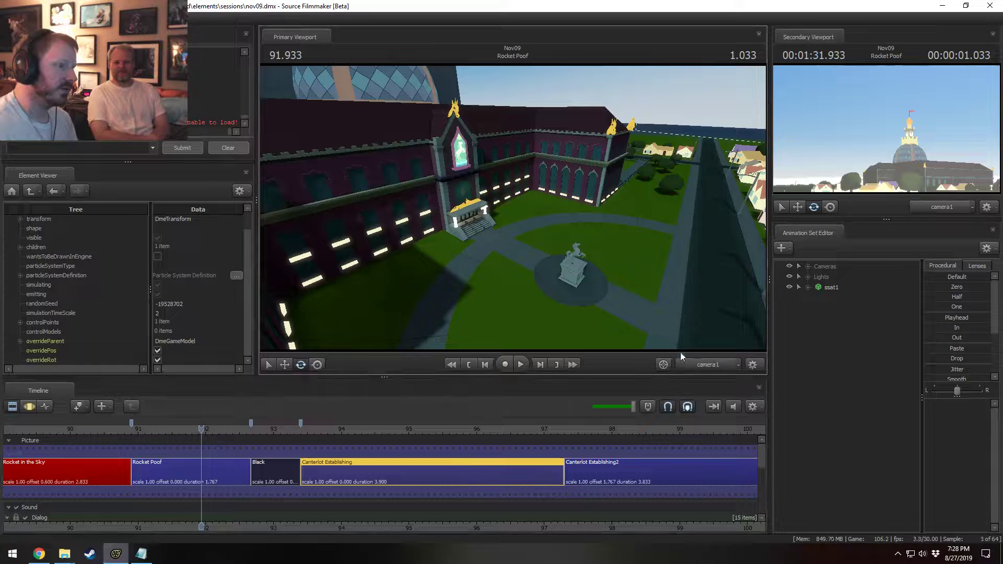
pyautogui.click(680, 352)
pyautogui.click(670, 328)
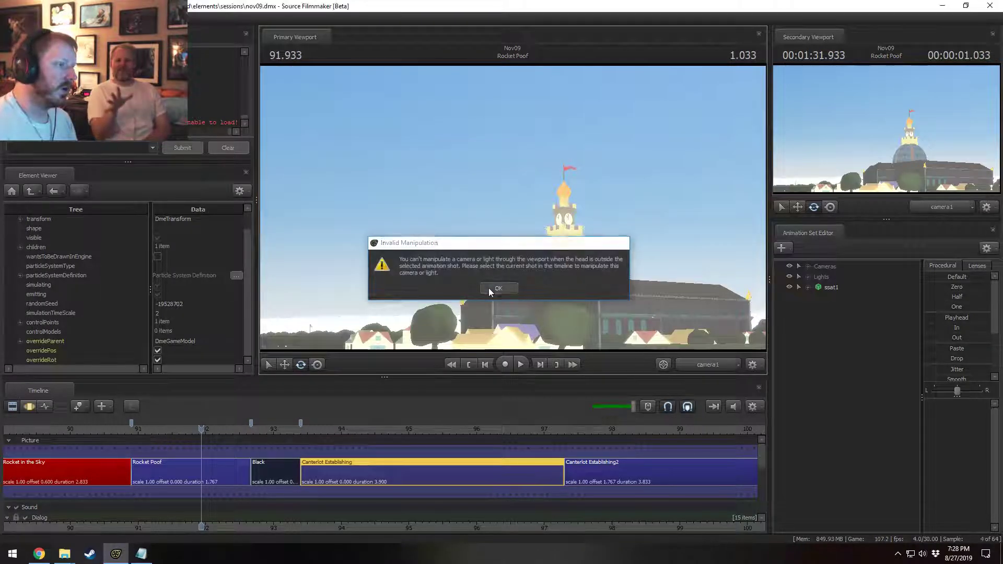
pyautogui.press('Return')
# - Return the playhead to 93.600 in the Canterlot Establishing shot, comparing the work camera with camera1
pyautogui.click(712, 367)
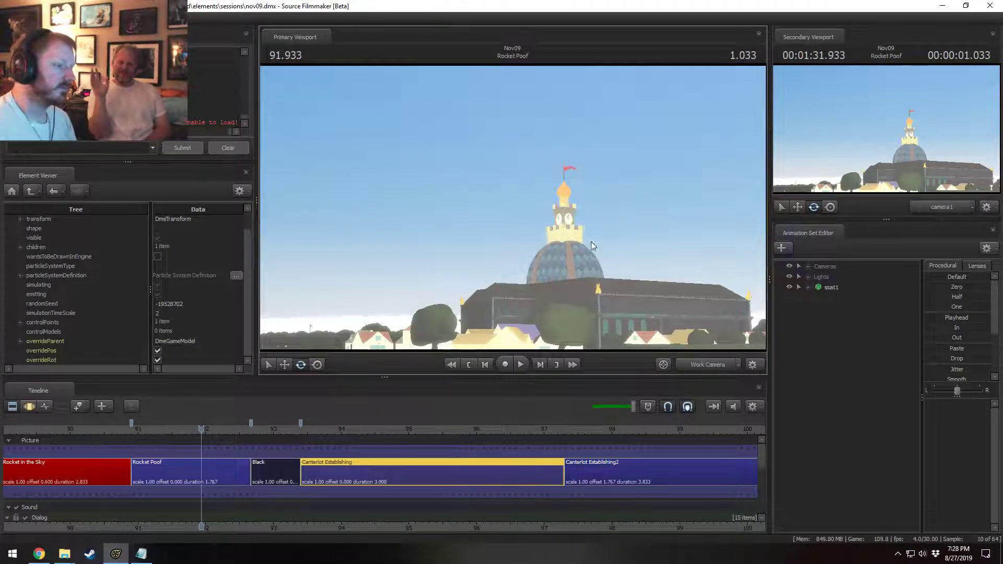
pyautogui.click(313, 430)
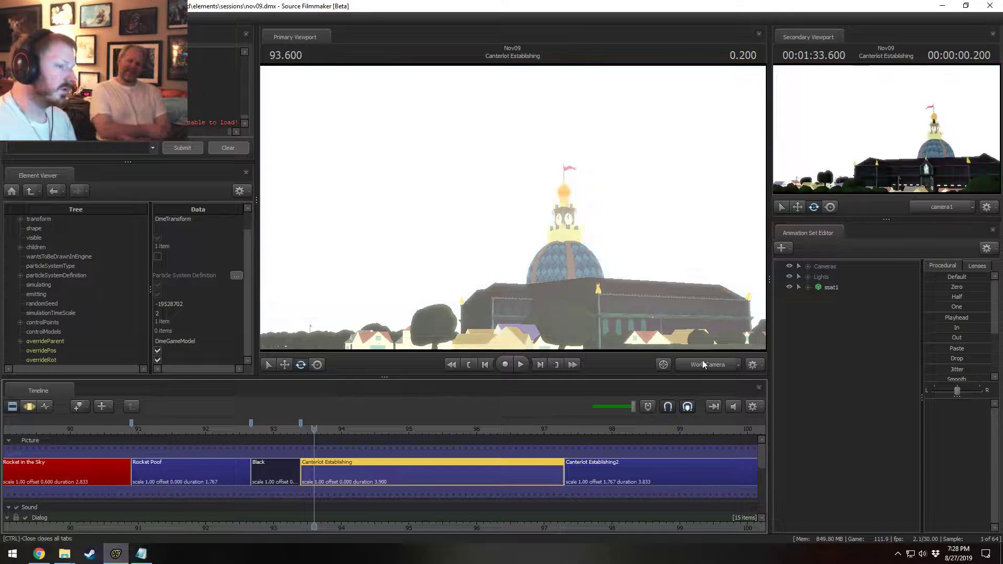
pyautogui.click(703, 364)
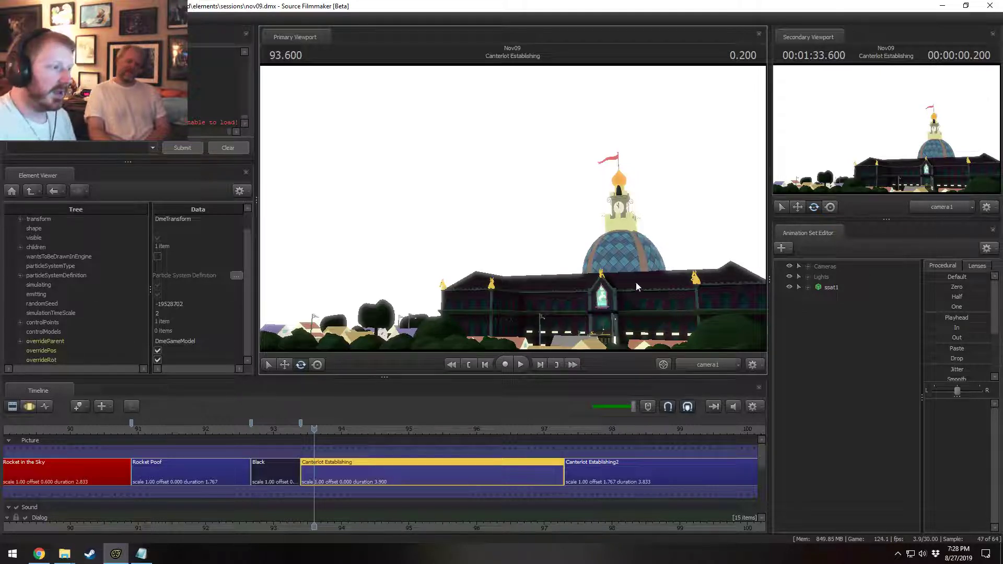
# - Stop drawing World Static Props and Other Entities in the primary viewport for the Canterlot Establishing shot
pyautogui.rightClick(673, 296)
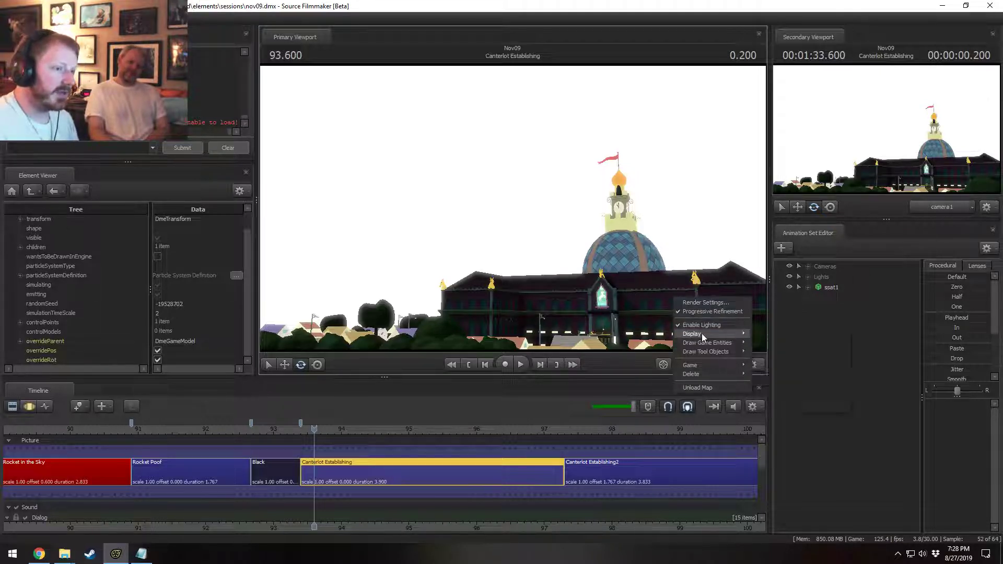
pyautogui.moveTo(701, 333)
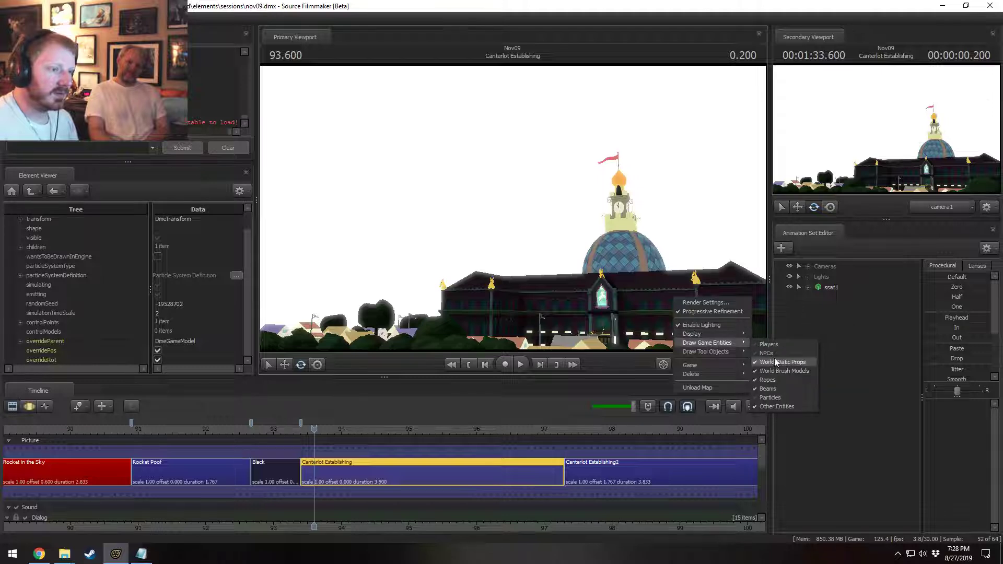
pyautogui.click(773, 362)
pyautogui.rightClick(616, 226)
pyautogui.click(562, 289)
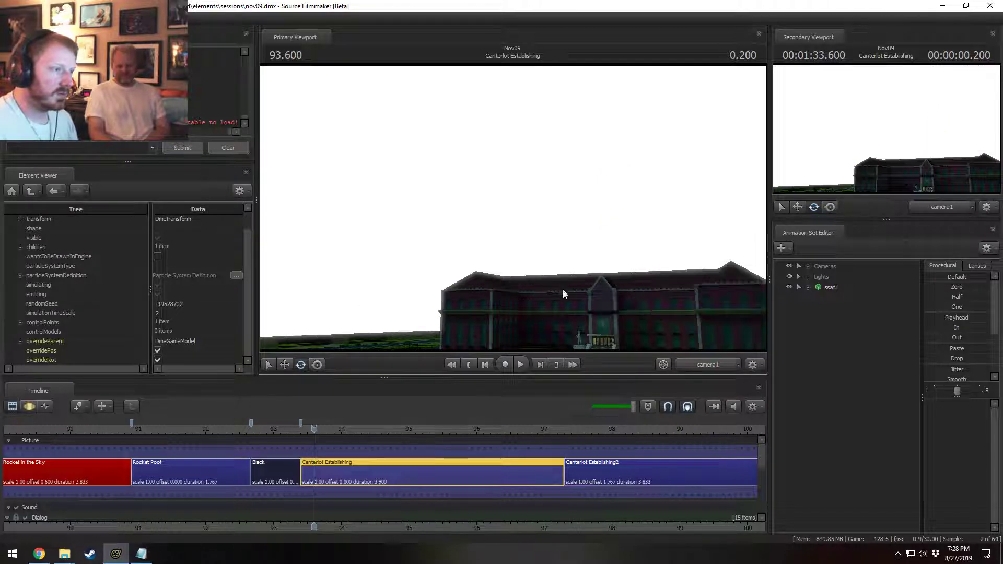
pyautogui.rightClick(576, 291)
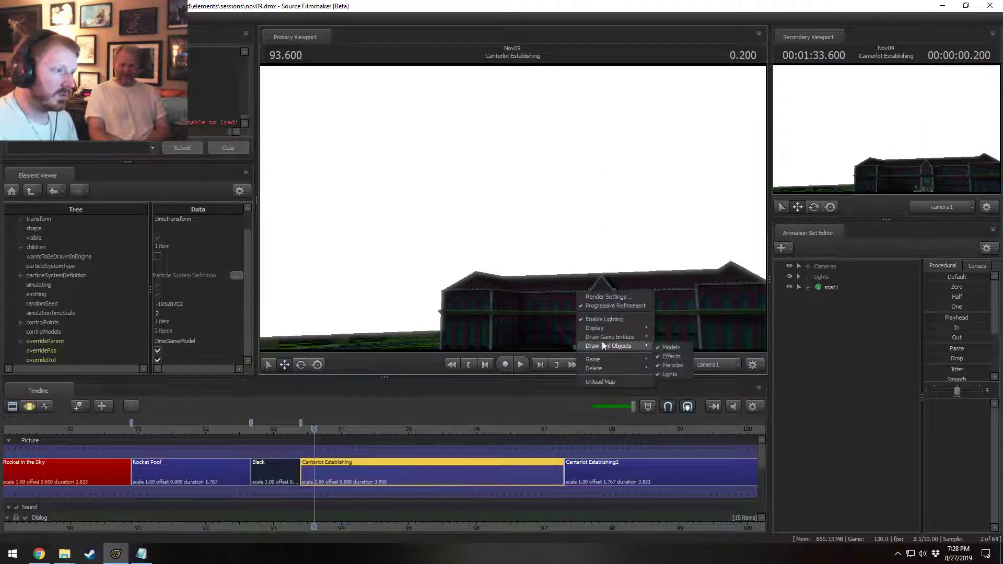
pyautogui.moveTo(609, 346)
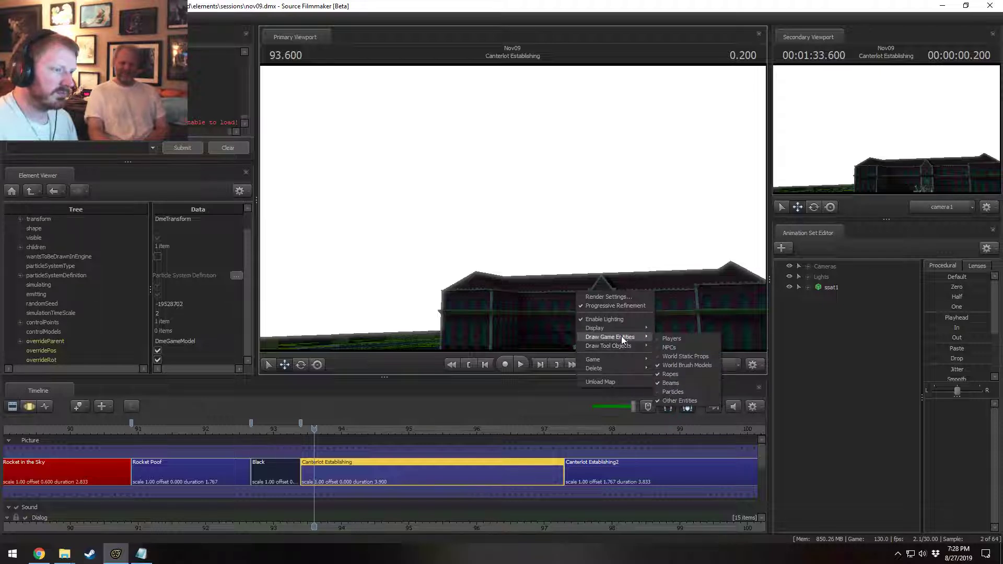
pyautogui.click(669, 393)
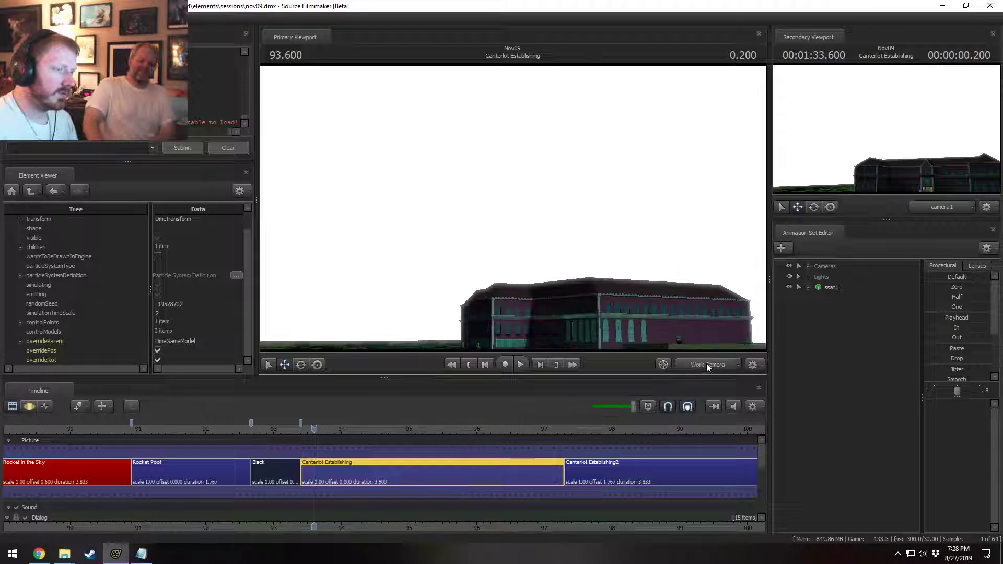
# - Move the work camera inside the school to the library entrance and turn on World Static Props
pyautogui.keyDown('ctrl'); pyautogui.click(706, 363); pyautogui.keyUp('ctrl')
pyautogui.press('w')
pyautogui.moveTo(513, 208)
pyautogui.mouseDown()
pyautogui.moveTo(509, 222)
pyautogui.moveTo(574, 248)
pyautogui.moveTo(560, 215)
pyautogui.moveTo(570, 232)
pyautogui.moveTo(580, 227)
pyautogui.moveTo(578, 211)
pyautogui.moveTo(575, 239)
pyautogui.moveTo(577, 228)
pyautogui.moveTo(551, 229)
pyautogui.moveTo(513, 208)
pyautogui.mouseUp()
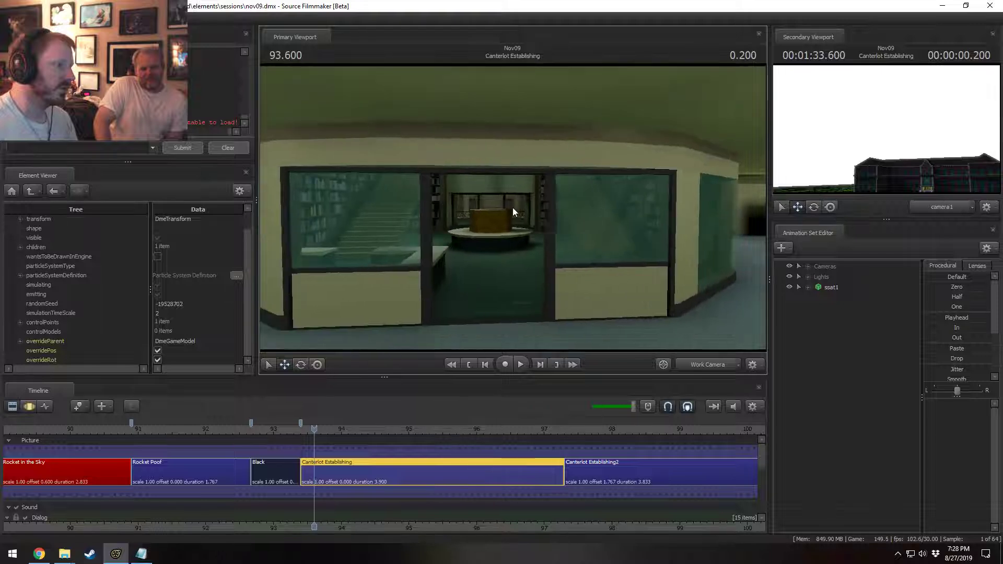
pyautogui.rightClick(513, 208)
pyautogui.moveTo(560, 243)
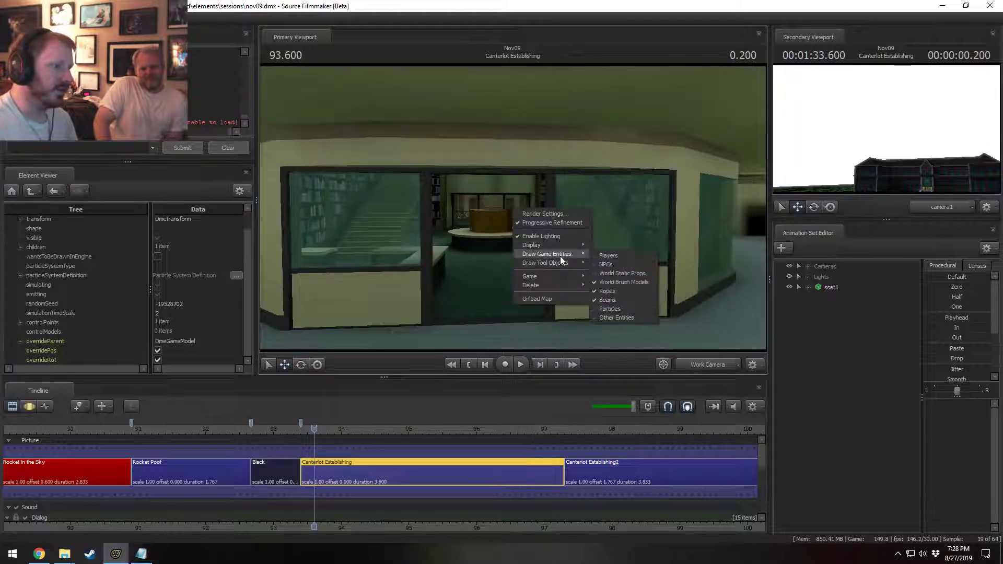
pyautogui.click(612, 272)
# - Move the work camera from the library entrance out to an elevated view over the front of the school
pyautogui.moveTo(577, 250); pyautogui.dragTo(538, 250)
pyautogui.press('s')
pyautogui.moveTo(609, 222); pyautogui.dragTo(514, 210)
pyautogui.rightClick(515, 210)
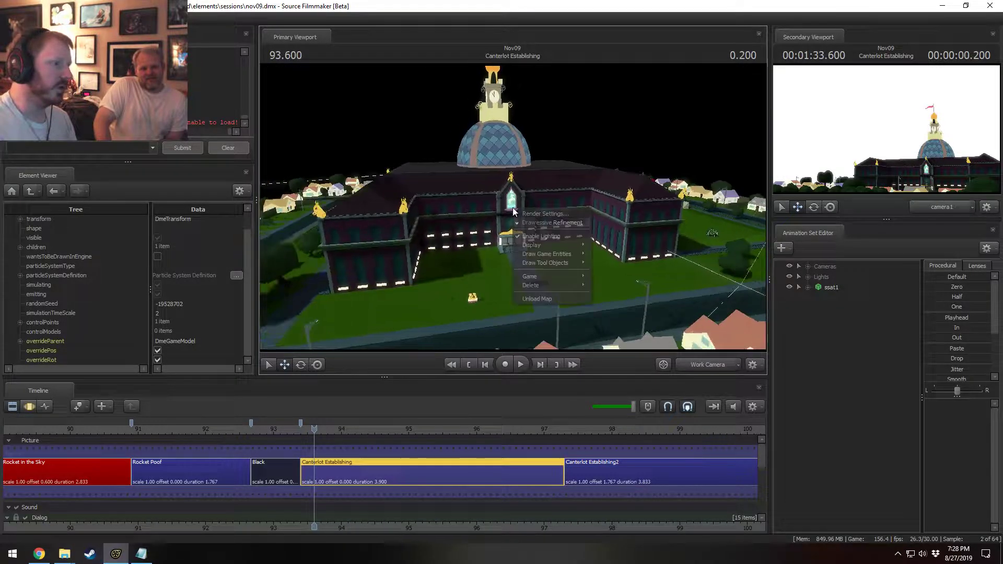
# - Toggle the drawing of Particles game entities in the primary viewport and reframe the school front from above
pyautogui.moveTo(542, 246)
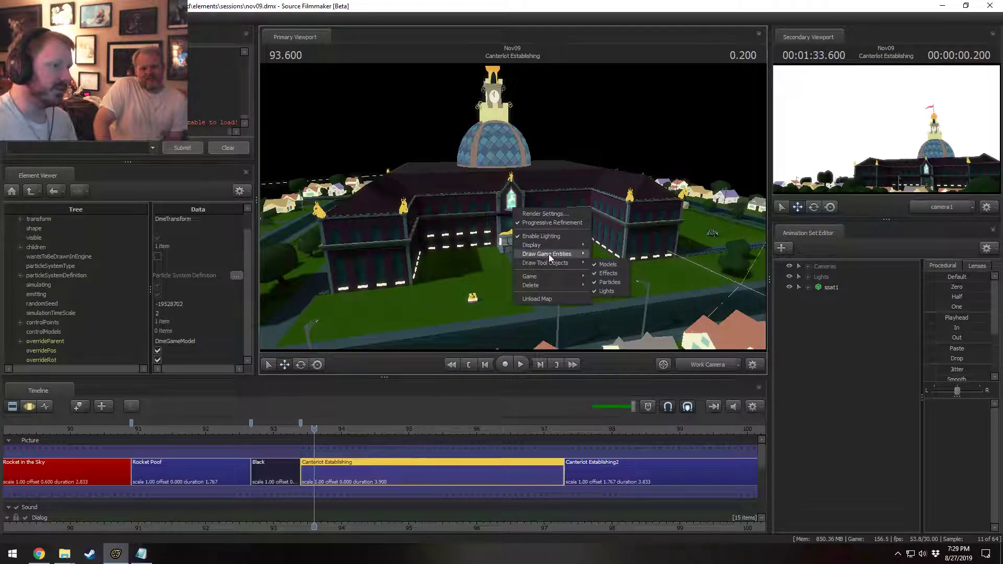
pyautogui.moveTo(555, 262)
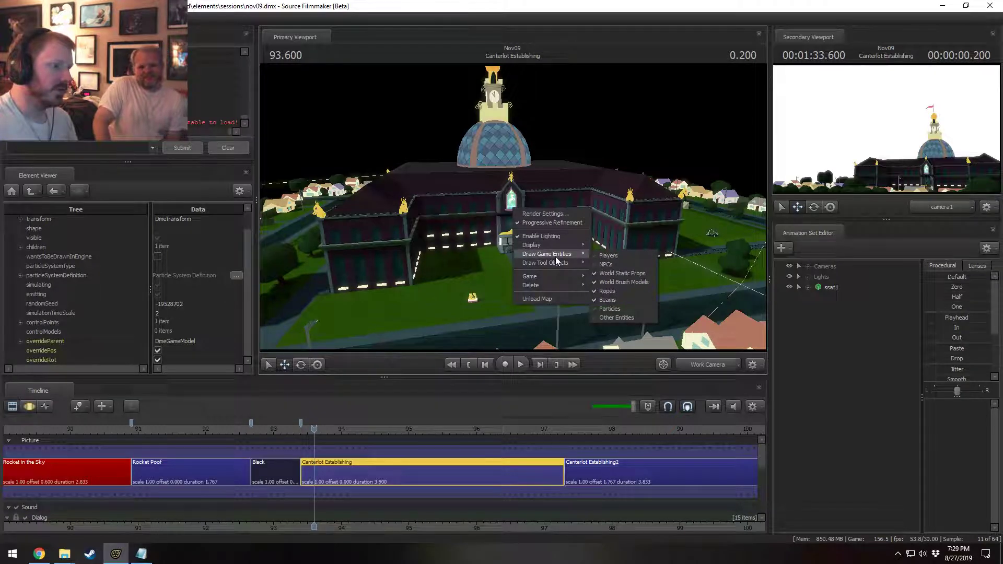
pyautogui.click(620, 310)
pyautogui.moveTo(620, 318); pyautogui.dragTo(520, 181)
pyautogui.rightClick(526, 202)
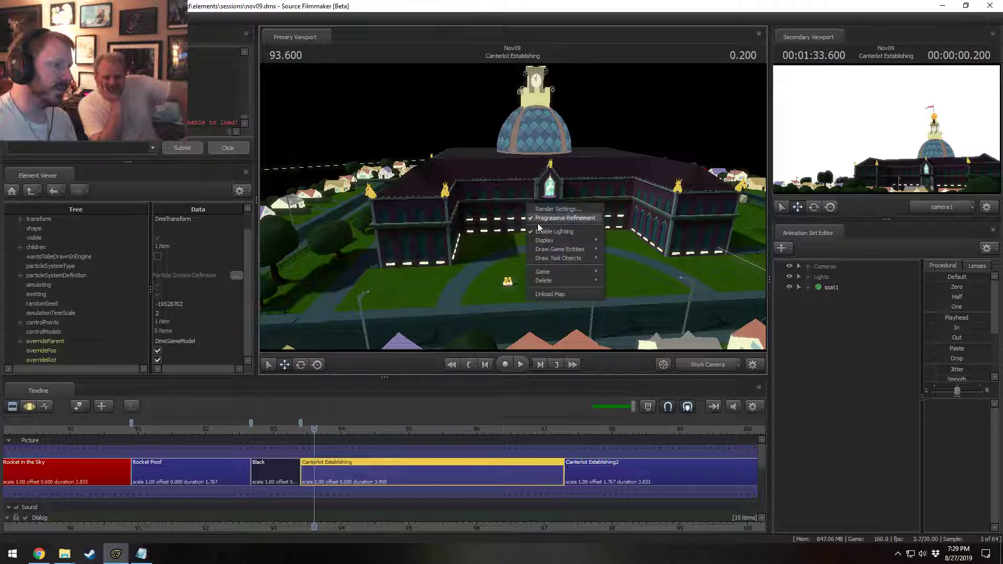
pyautogui.click(448, 271)
pyautogui.moveTo(448, 271); pyautogui.dragTo(449, 300)
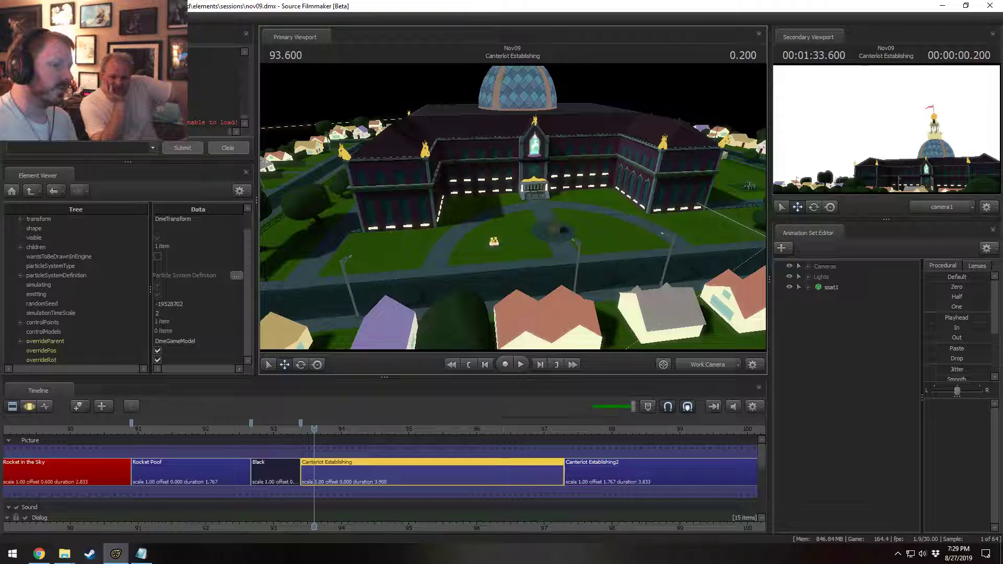
# - Switch to the browser, open YouTube in a new tab and search for "eqg"
pyautogui.hotkey('alt', 'Tab')
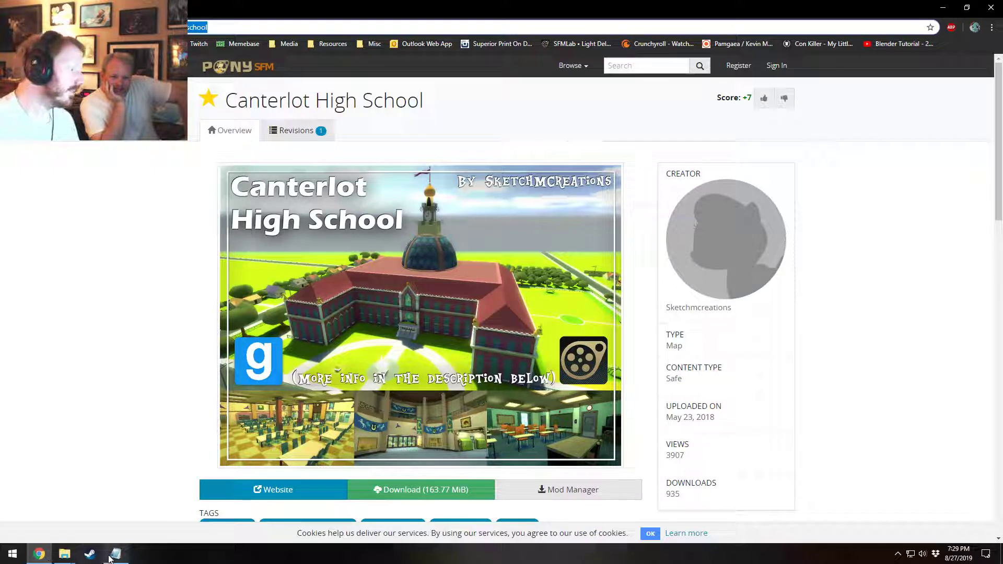
pyautogui.rightClick(89, 554)
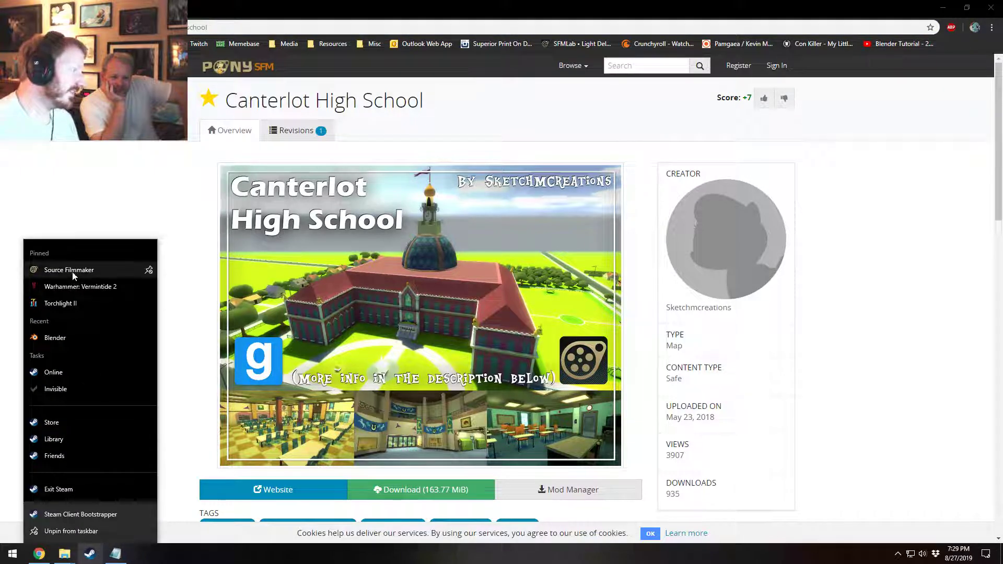
pyautogui.click(81, 205)
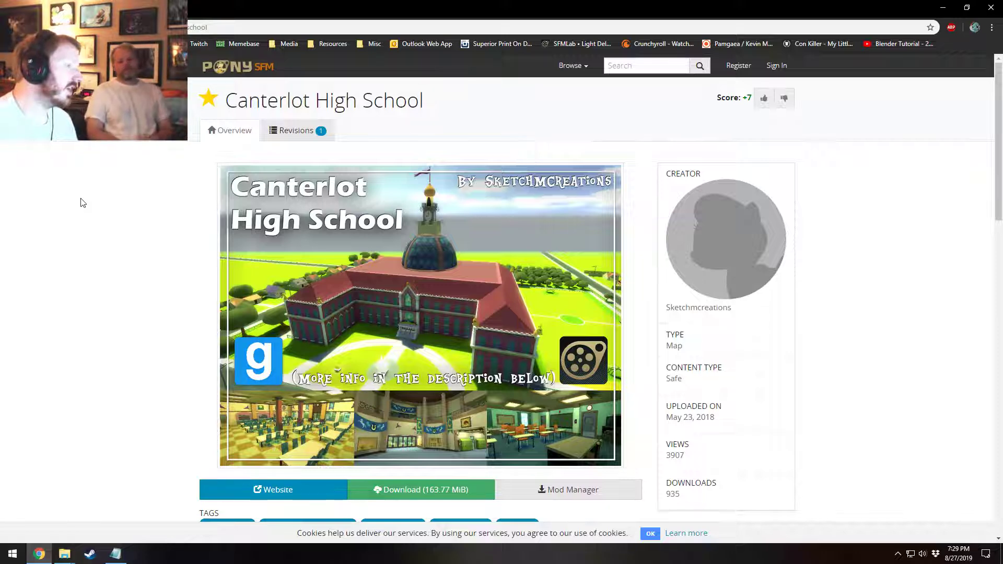
pyautogui.hotkey('ctrl', 't')
pyautogui.click(385, 260)
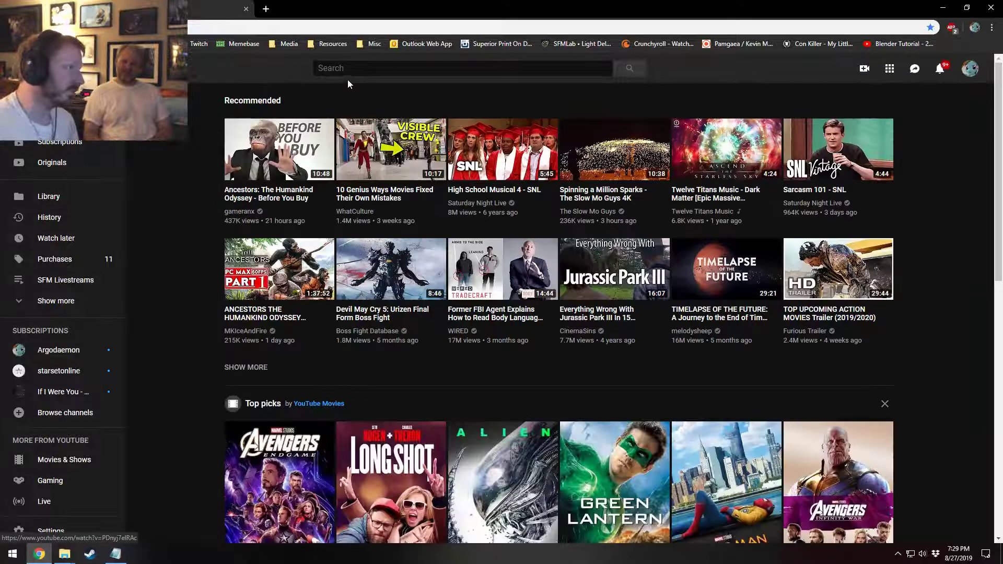
pyautogui.click(348, 68)
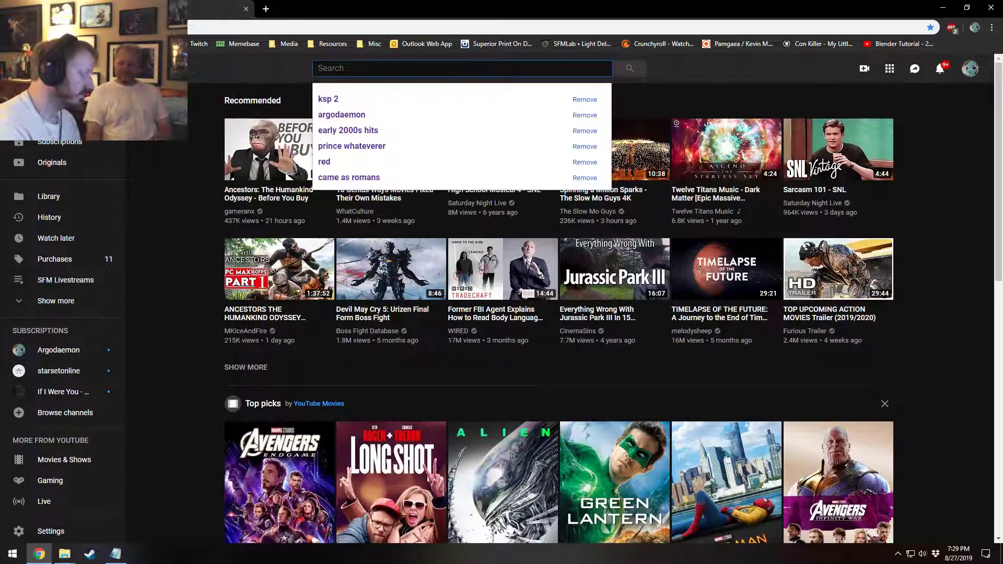
pyautogui.write('eqg')
pyautogui.press('Return')
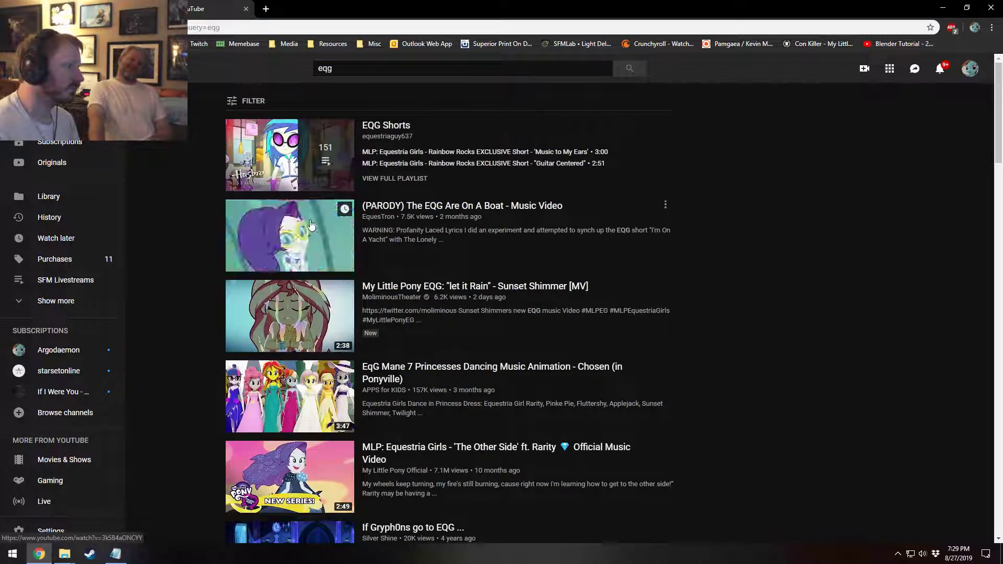
# - Search YouTube for "eqg sunset shimmer evil bitch mode" and look through the resulting videos
pyautogui.click(339, 69)
pyautogui.write('su')
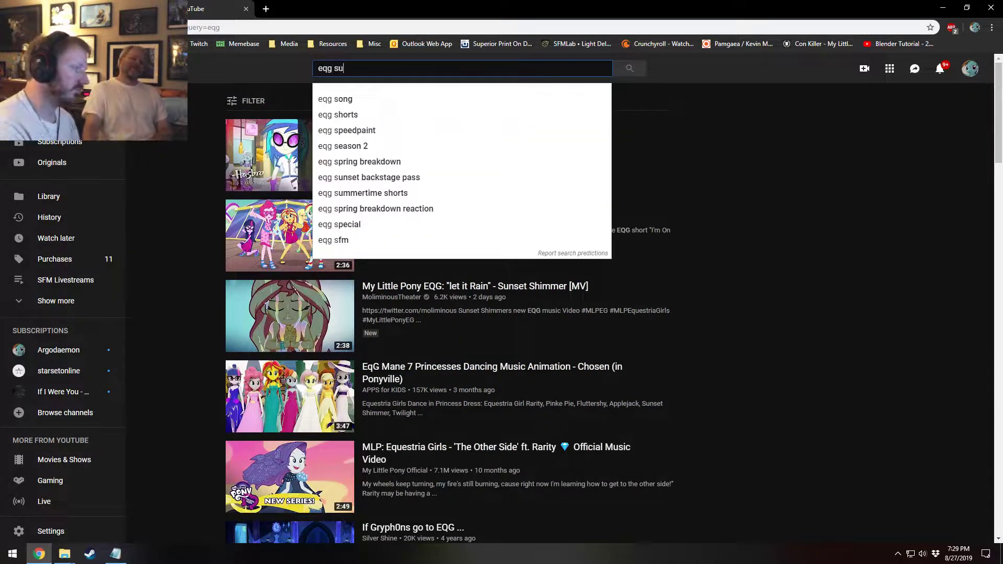
pyautogui.write('nset shipper e')
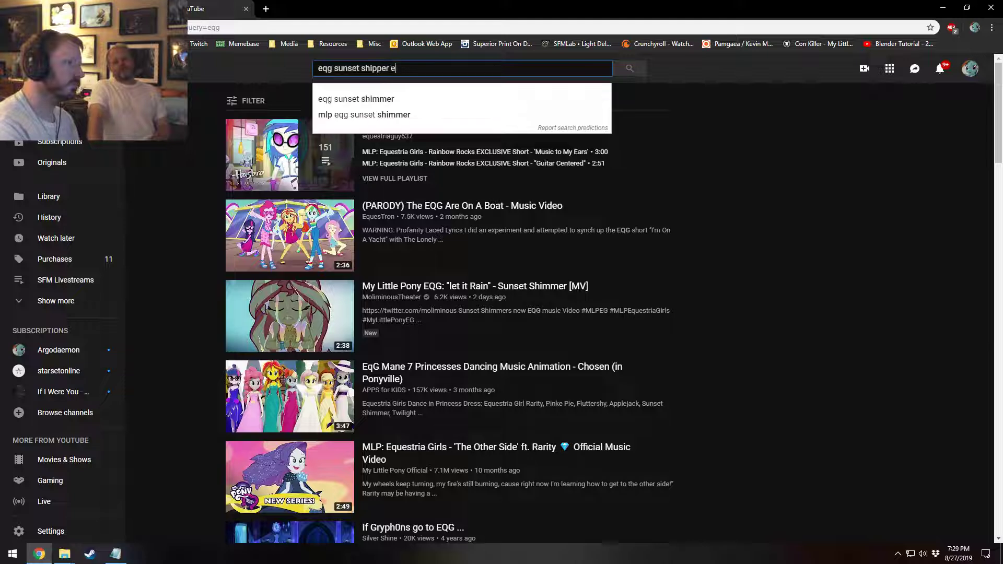
pyautogui.press('BackSpace')
pyautogui.press('BackSpace')
pyautogui.press('BackSpace')
pyautogui.press('BackSpace')
pyautogui.press('BackSpace')
pyautogui.press('BackSpace')
pyautogui.write('mmer ')
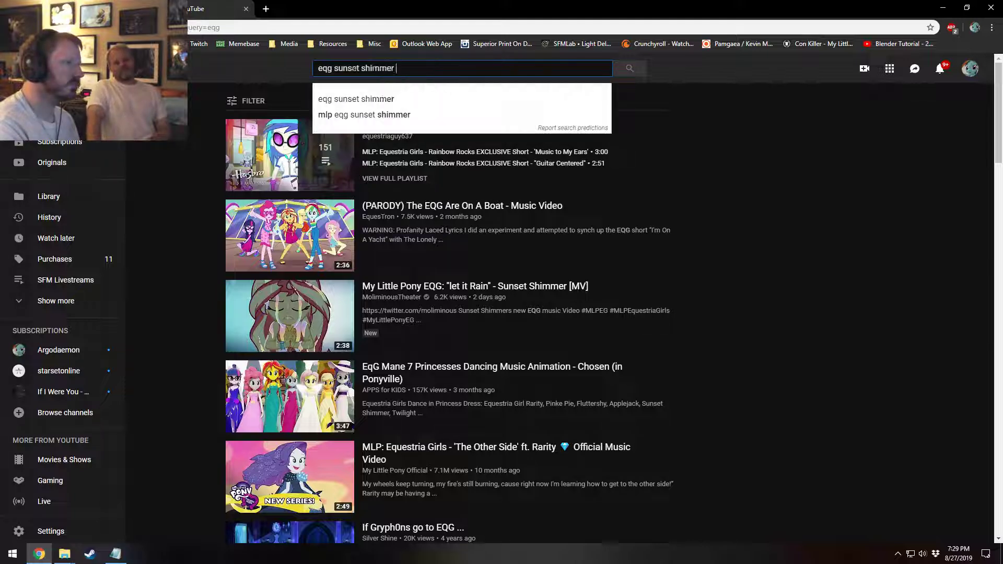
pyautogui.write('evil bitchy mo')
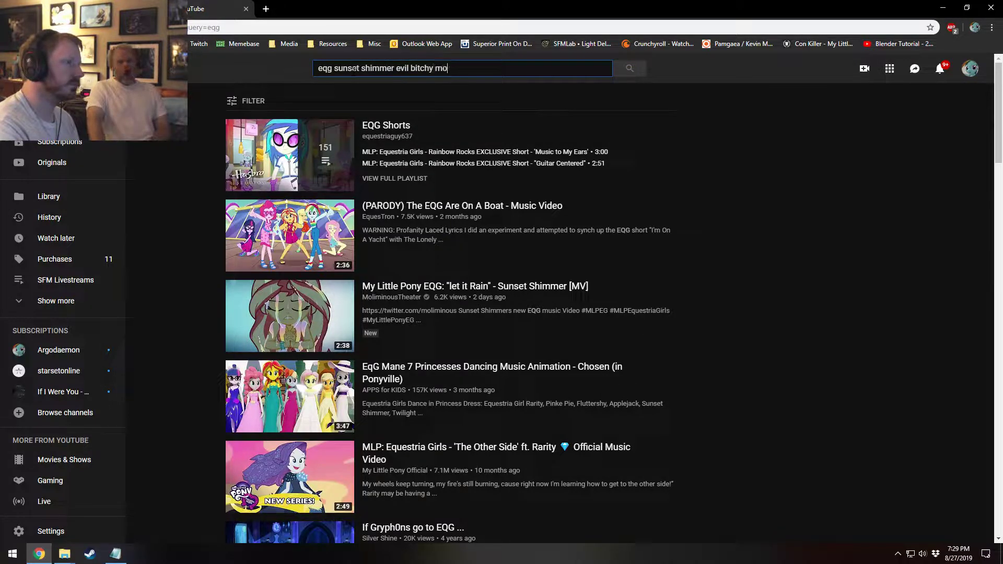
pyautogui.press('BackSpace')
pyautogui.press('BackSpace')
pyautogui.press('BackSpace')
pyautogui.press('BackSpace')
pyautogui.write(' mode')
pyautogui.press('Return')
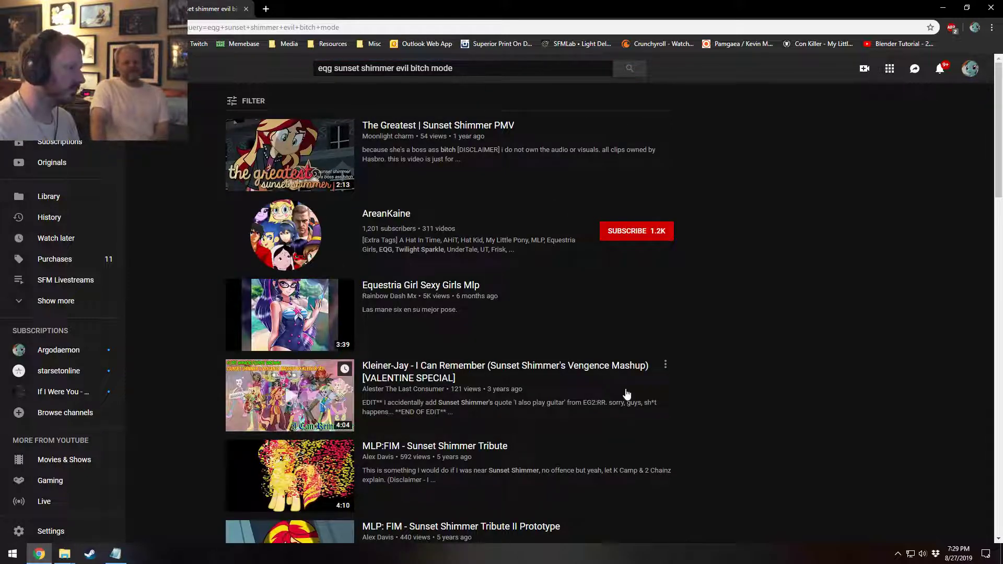
pyautogui.scroll(-4, 626, 397)
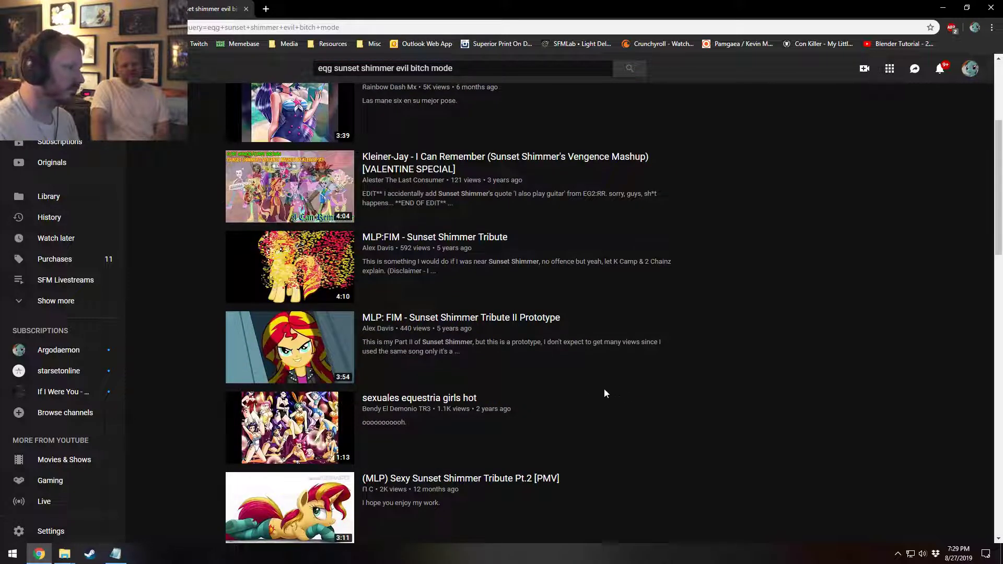
pyautogui.scroll(4, 604, 389)
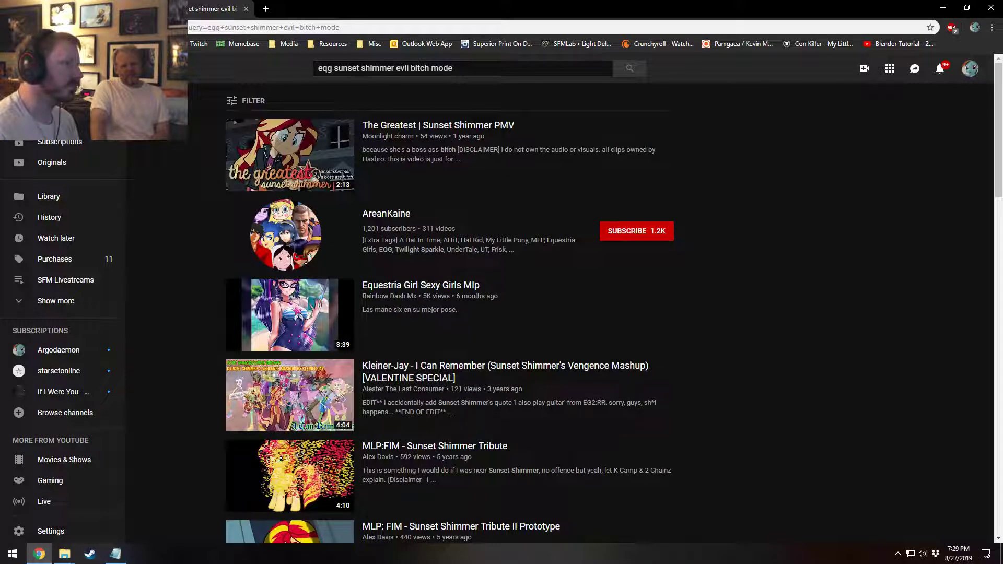
# - Shorten the search to "eqg sunset shimmer" and open the video "Sunset Shimmer's Wrath/Defeat"
pyautogui.moveTo(395, 68); pyautogui.dragTo(588, 80)
pyautogui.press('BackSpace')
pyautogui.press('Return')
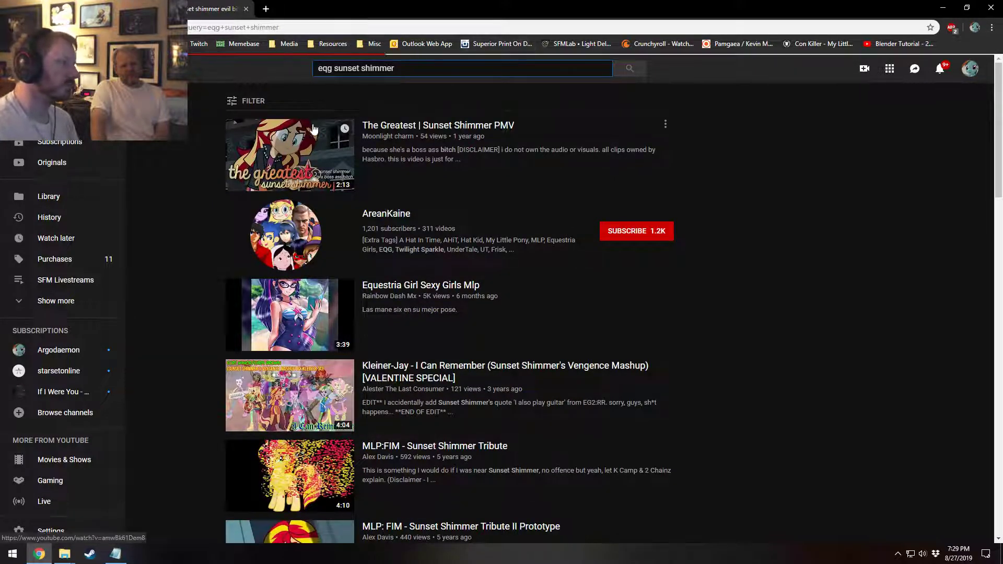
pyautogui.click(415, 66)
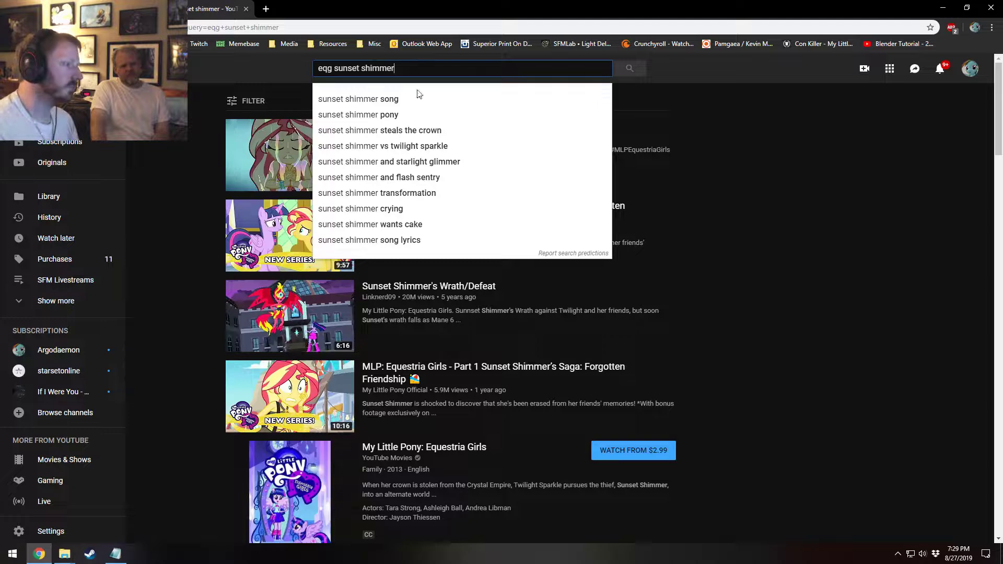
pyautogui.click(288, 325)
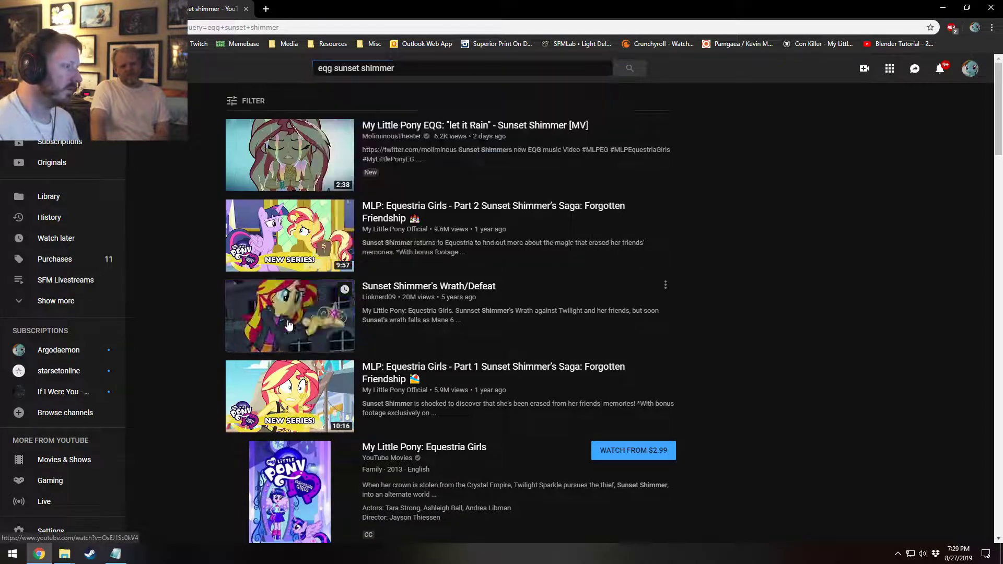
pyautogui.click(288, 325)
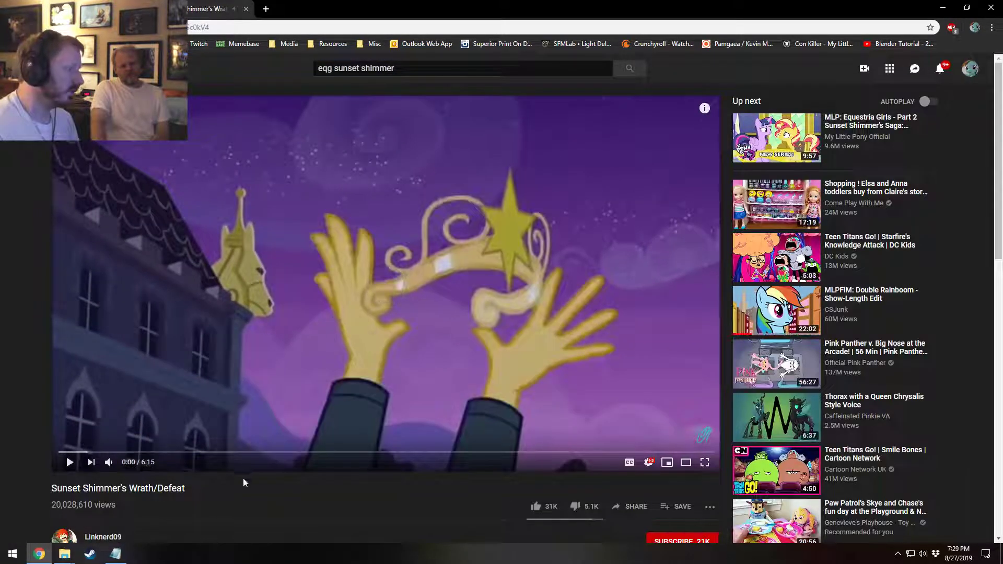
# - Take the browser out of its maximized state and relaunch Source Filmmaker through Steam
pyautogui.moveTo(600, 12); pyautogui.dragTo(509, 120)
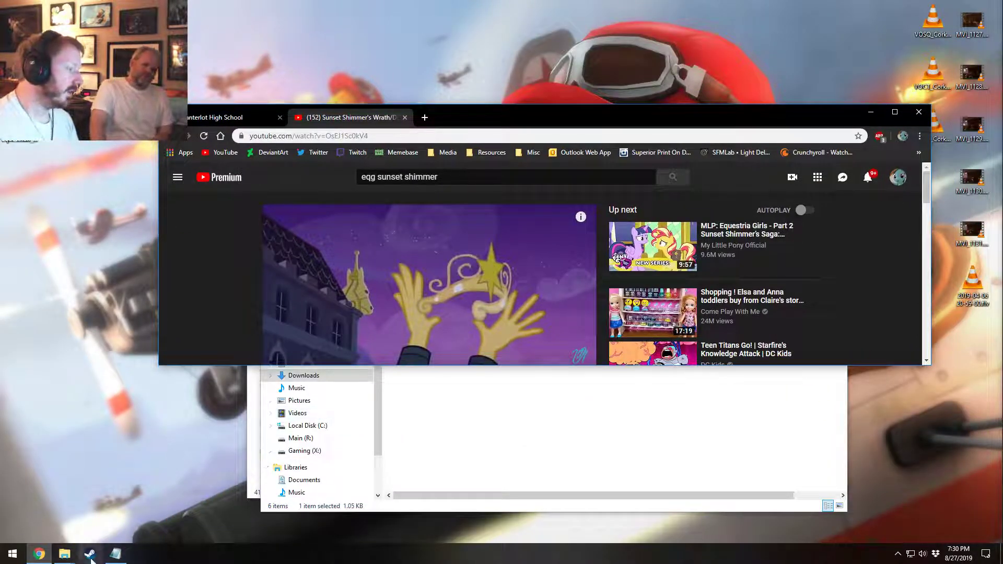
pyautogui.rightClick(61, 556)
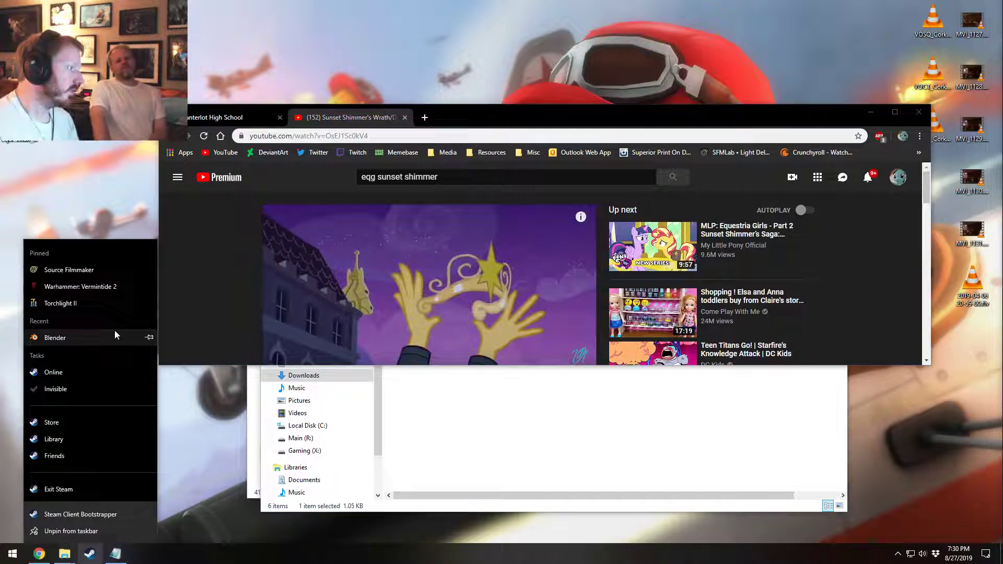
pyautogui.click(80, 273)
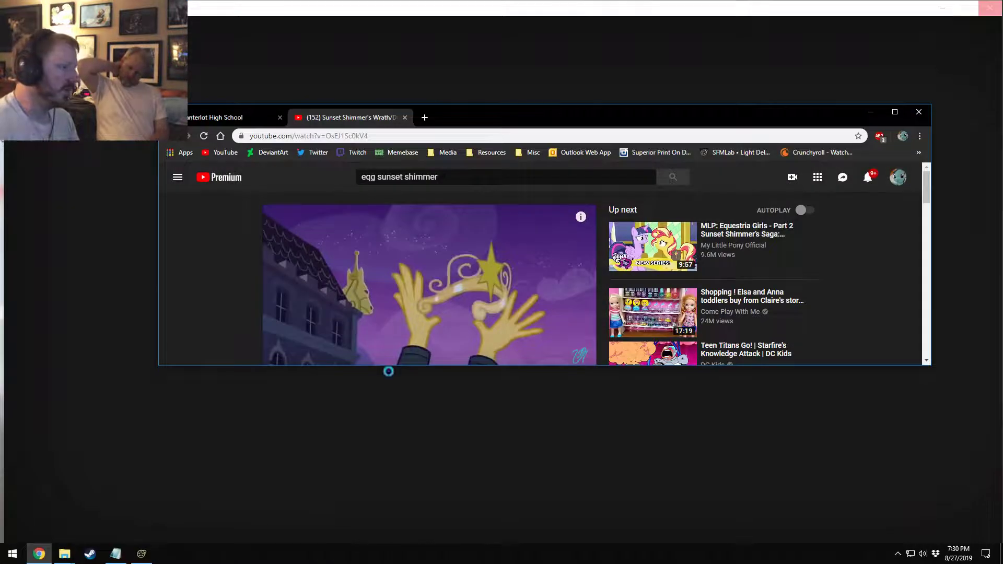
# - Make the browser window taller and decline loading the nov09 autosave session in Source Filmmaker
pyautogui.moveTo(402, 367); pyautogui.dragTo(384, 465)
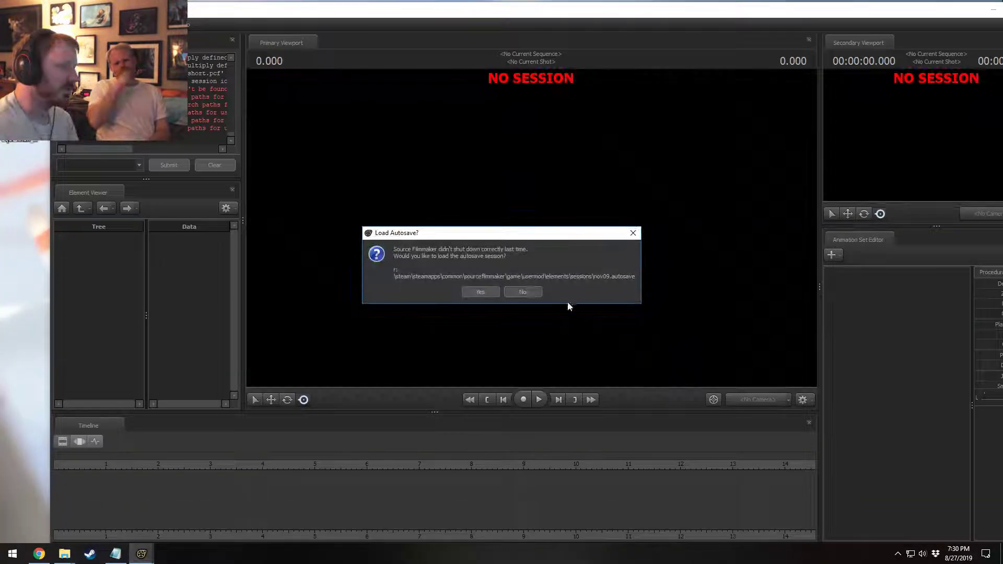
pyautogui.click(522, 291)
# - Return to the YouTube video, find the scene where the school entrance is torn out and pause at 1:37
pyautogui.hotkey('alt', 'Tab')
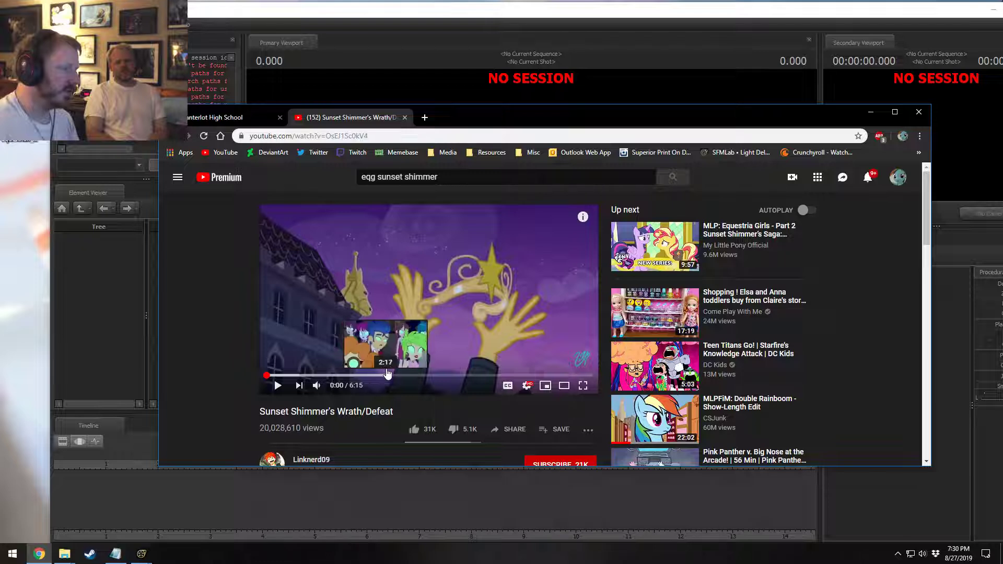
pyautogui.click(413, 376)
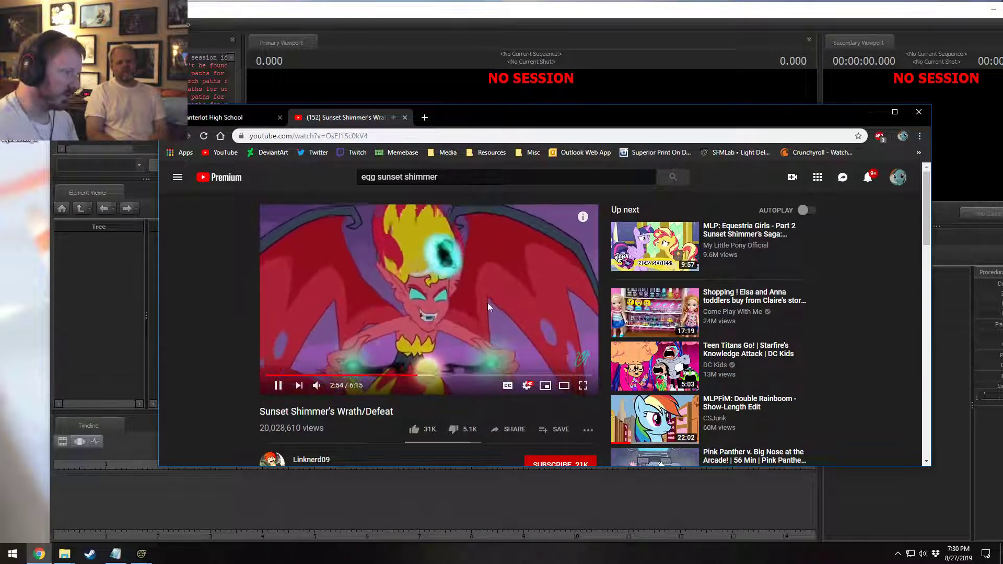
pyautogui.moveTo(440, 378); pyautogui.dragTo(342, 376)
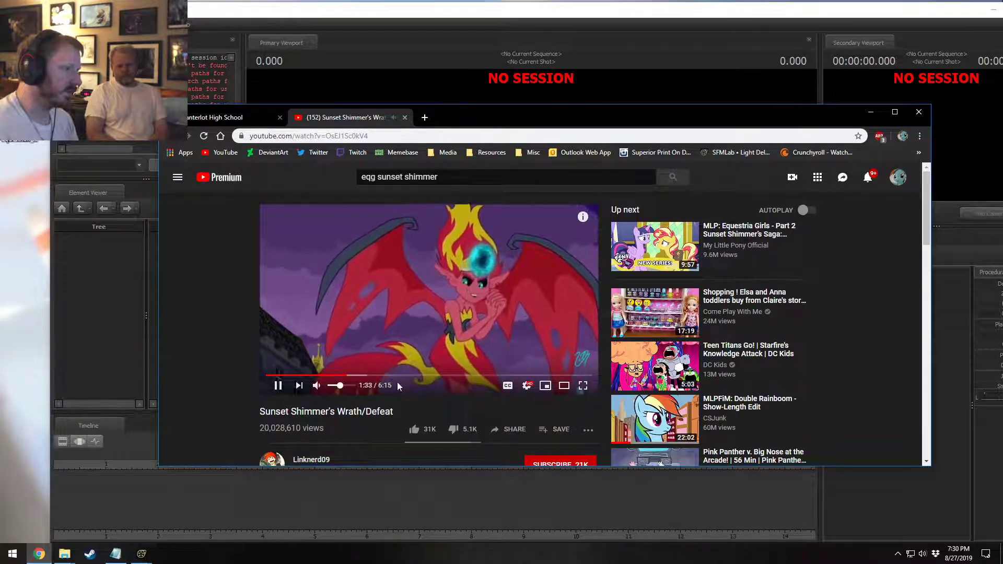
pyautogui.click(444, 350)
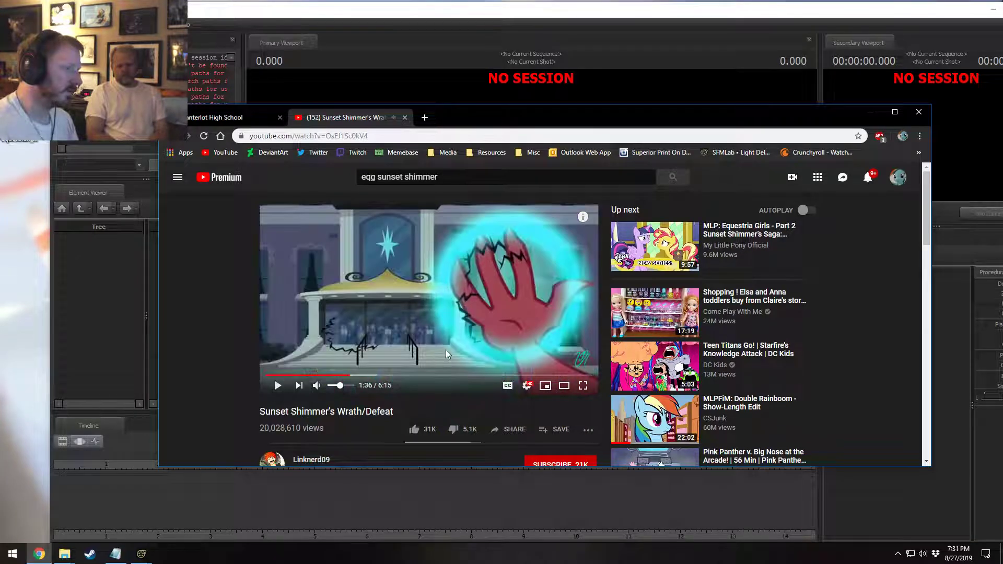
pyautogui.click(447, 348)
pyautogui.click(450, 344)
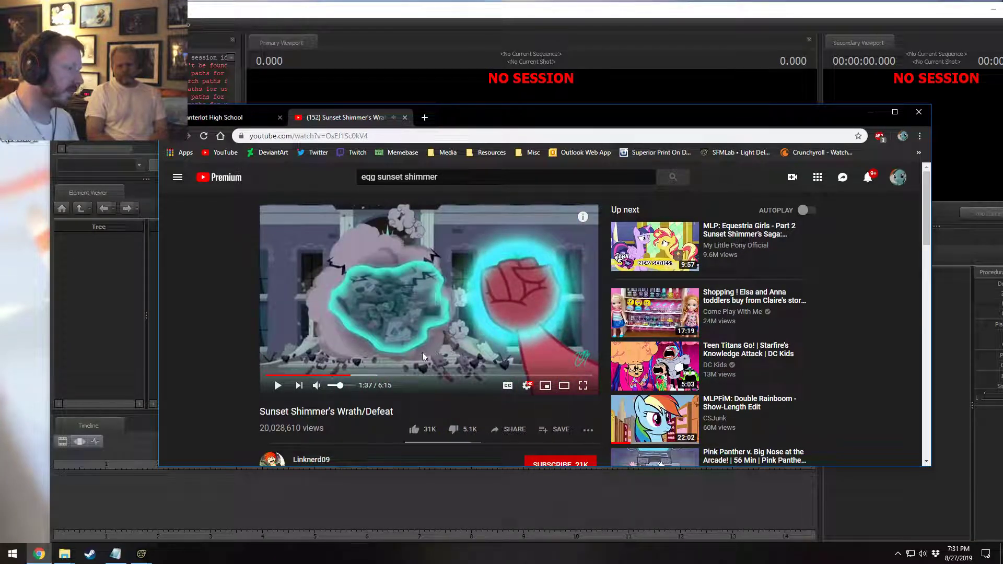
# - Rewind the video and replay the lead-up to the school entrance's destruction, pausing at 1:28 and 1:37
pyautogui.moveTo(332, 376)
pyautogui.mouseDown()
pyautogui.moveTo(322, 376)
pyautogui.moveTo(335, 377)
pyautogui.mouseUp()
pyautogui.press('space')
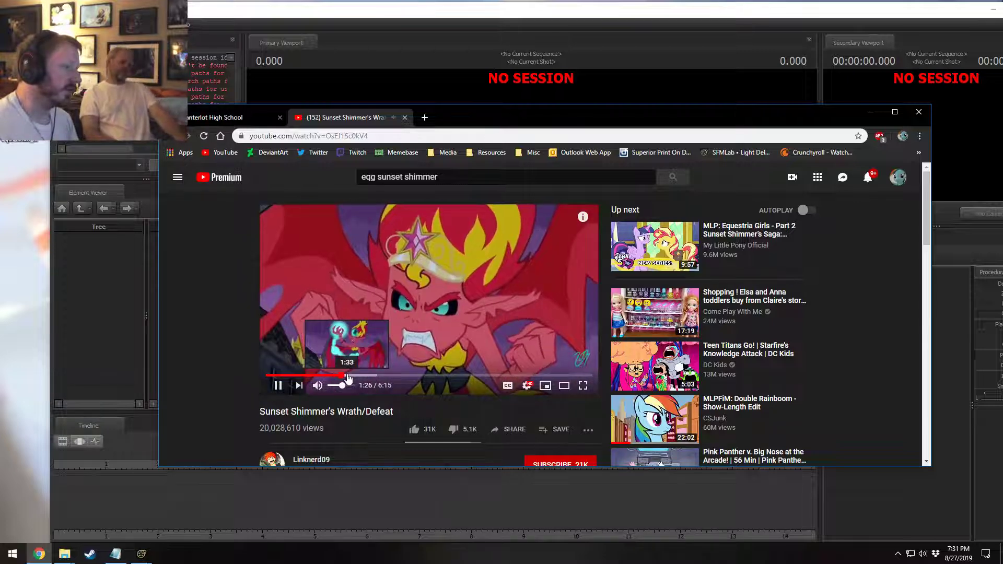
pyautogui.press('space')
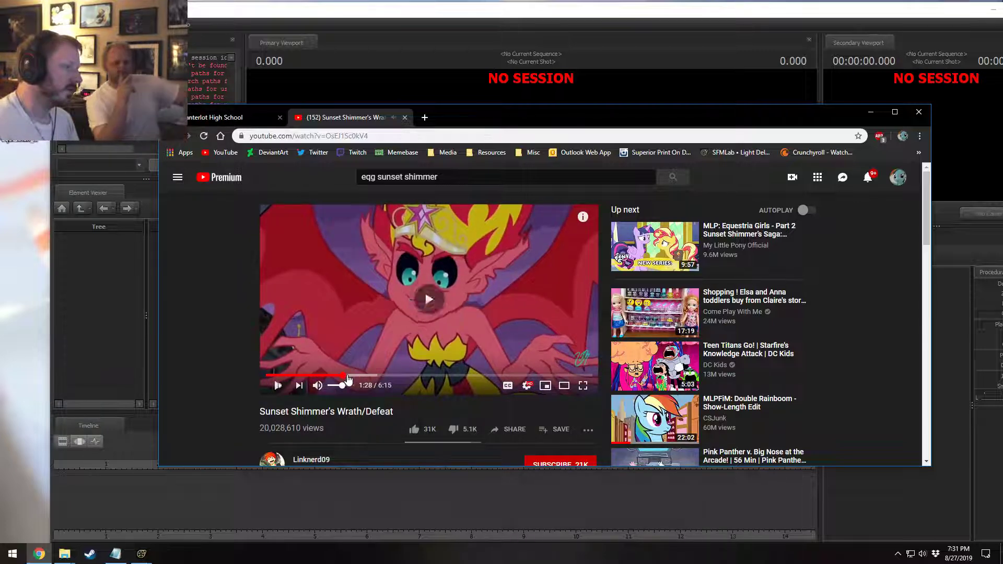
pyautogui.press('space')
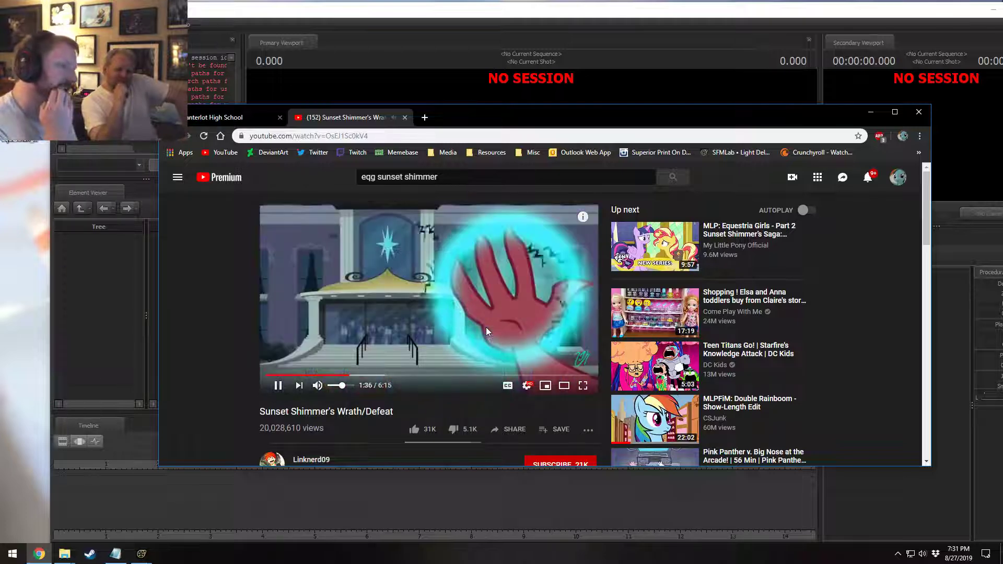
pyautogui.click(486, 327)
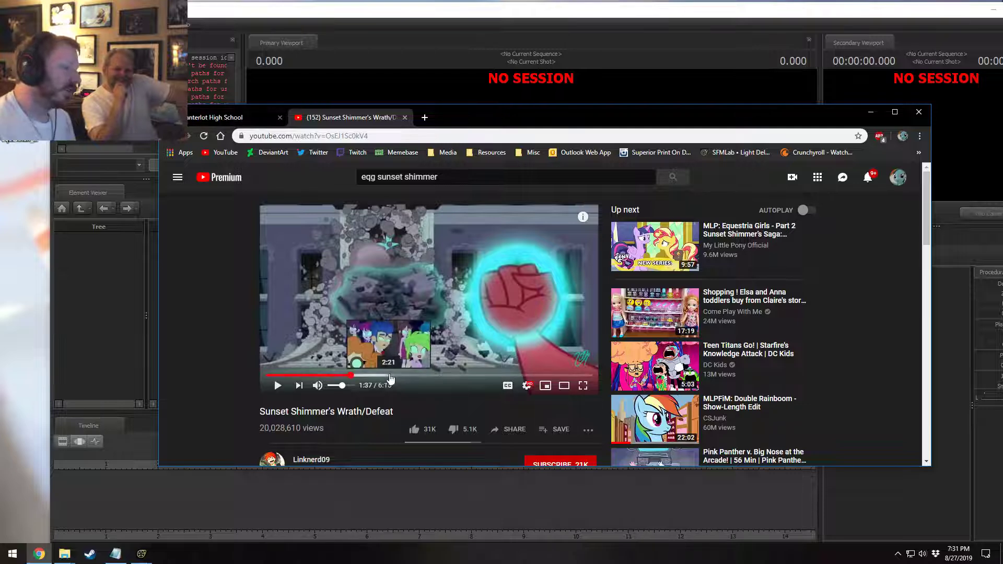
# - Skip the video ahead to around 2:59 and review the winged demon hovering over the school, pausing at 3:07
pyautogui.click(426, 376)
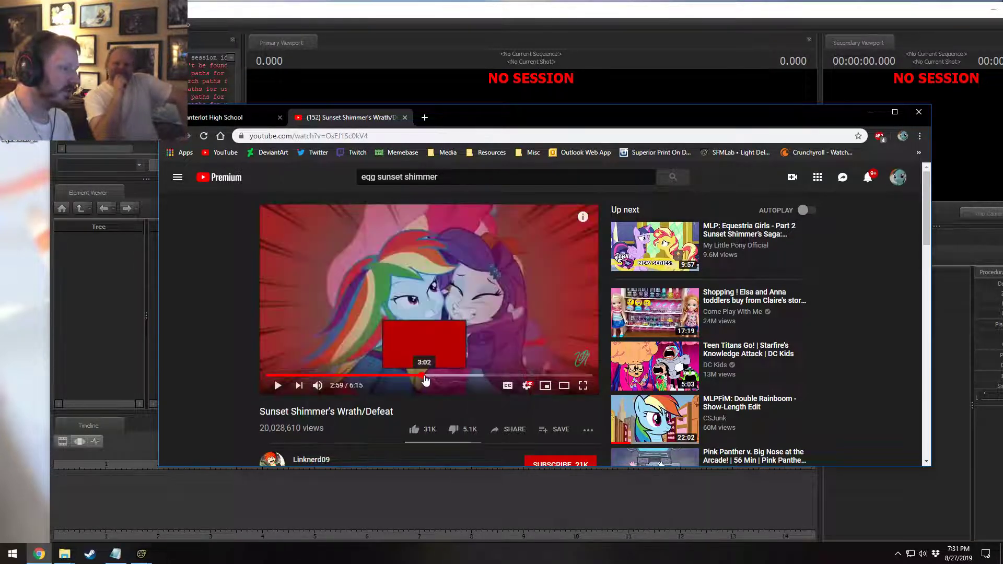
pyautogui.click(413, 377)
pyautogui.click(421, 377)
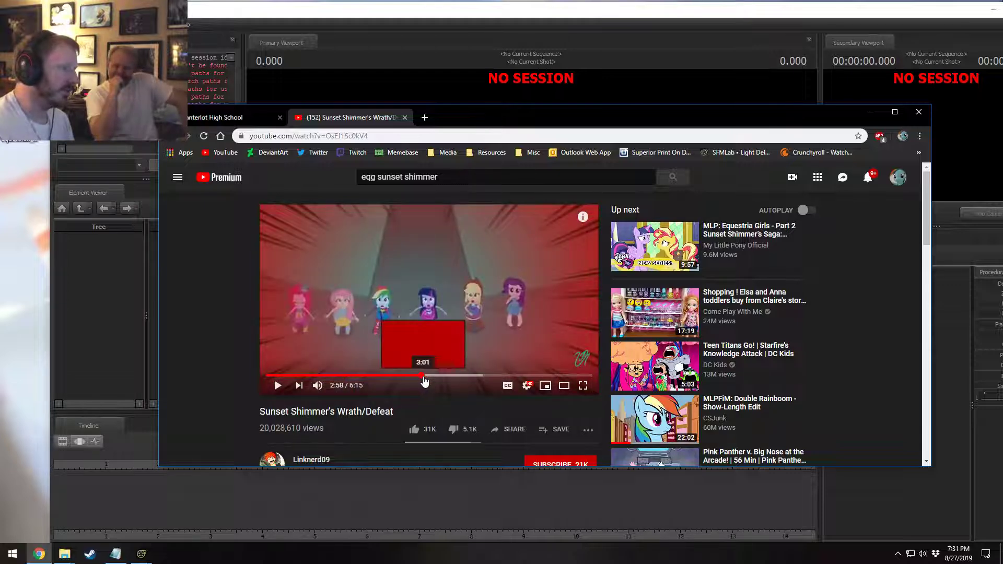
pyautogui.click(423, 377)
pyautogui.click(428, 377)
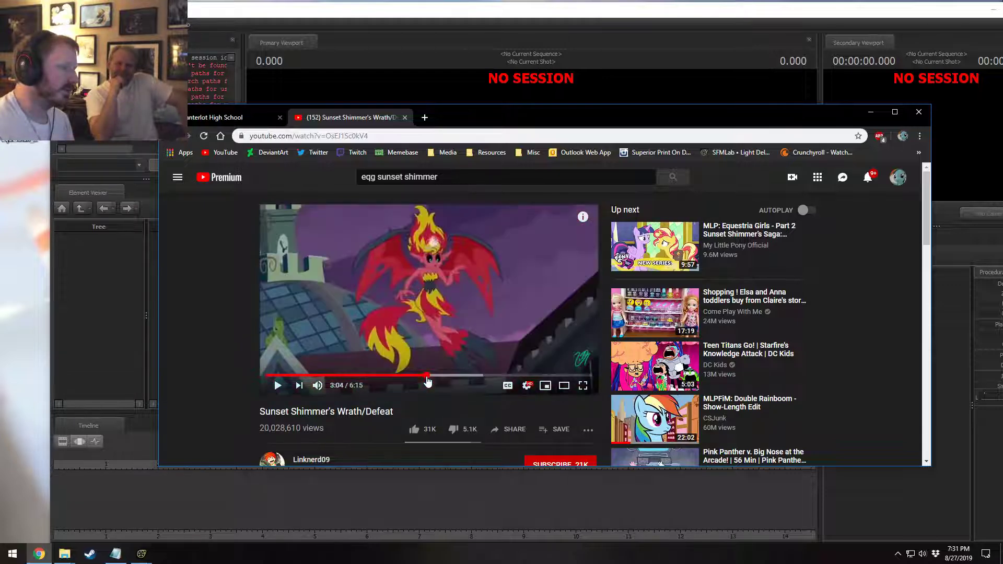
pyautogui.press('space')
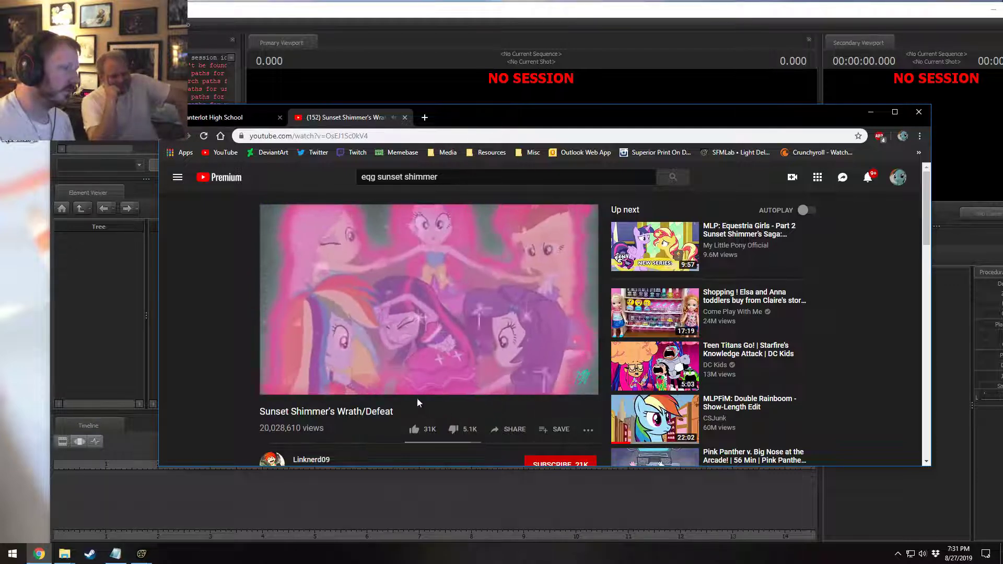
pyautogui.press('space')
pyautogui.click(429, 375)
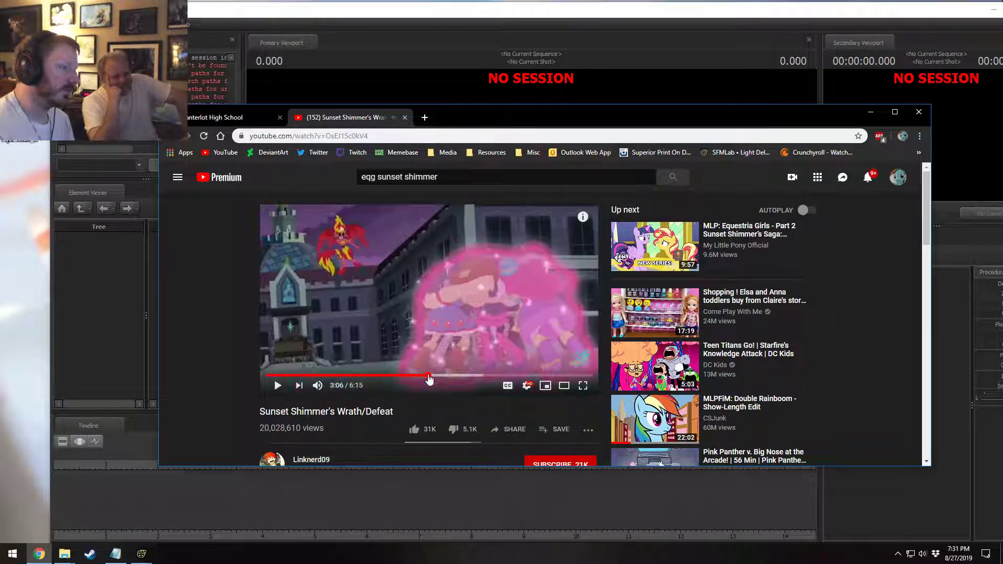
pyautogui.press('space')
pyautogui.press('space')
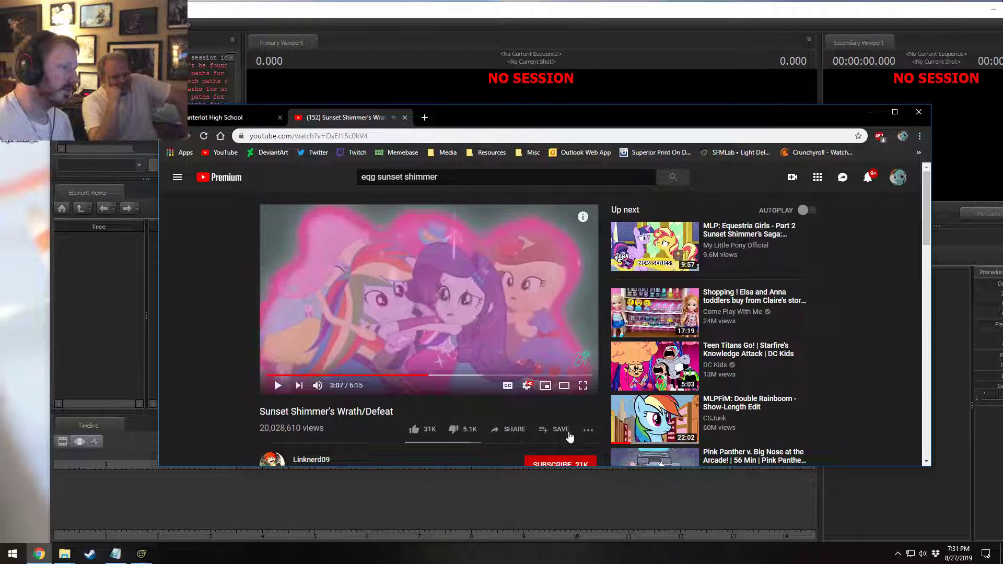
# - Check the video at 3:20, rewind to 2:53 and 2:27, and play on to 2:36 to study the school grounds
pyautogui.click(442, 378)
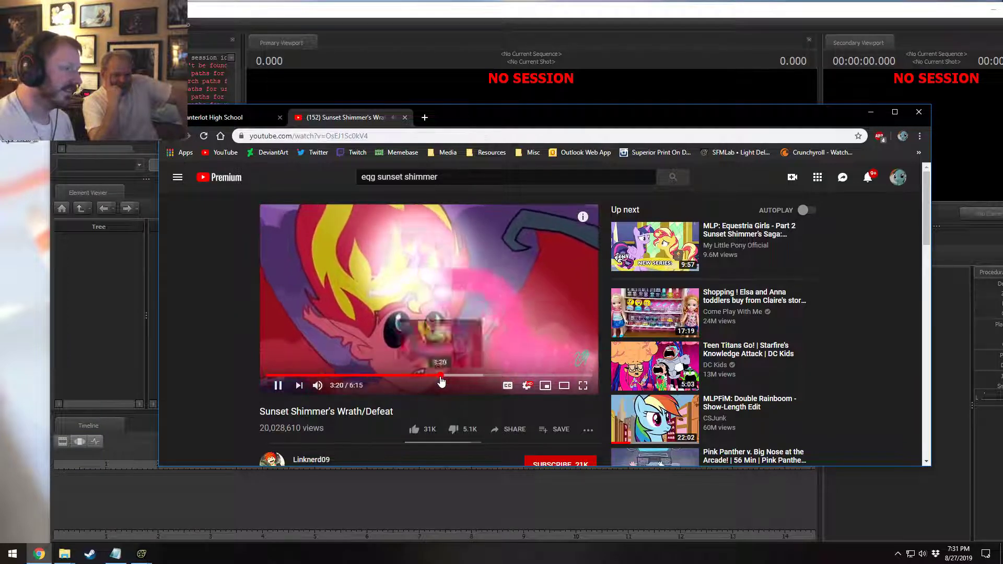
pyautogui.press('space')
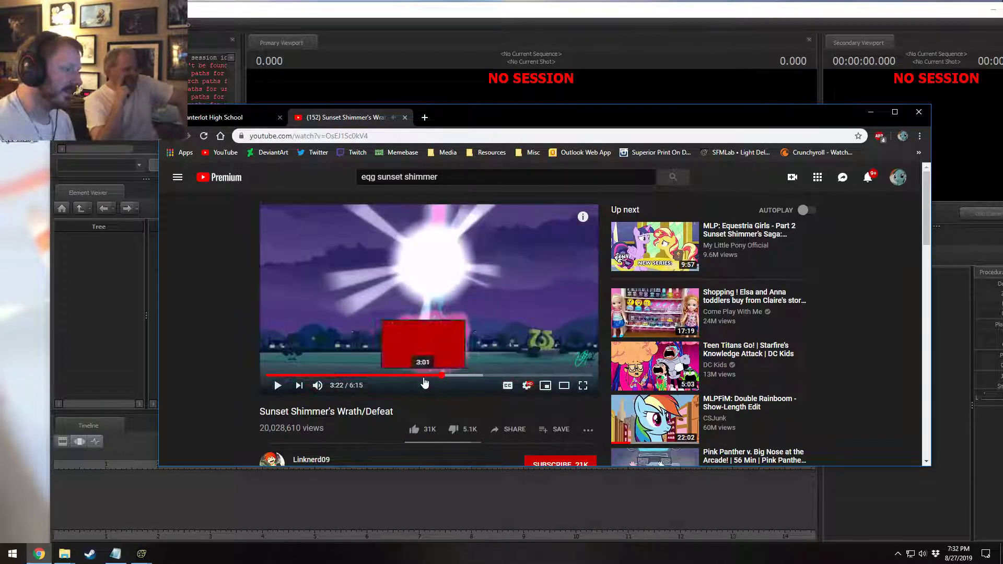
pyautogui.click(415, 375)
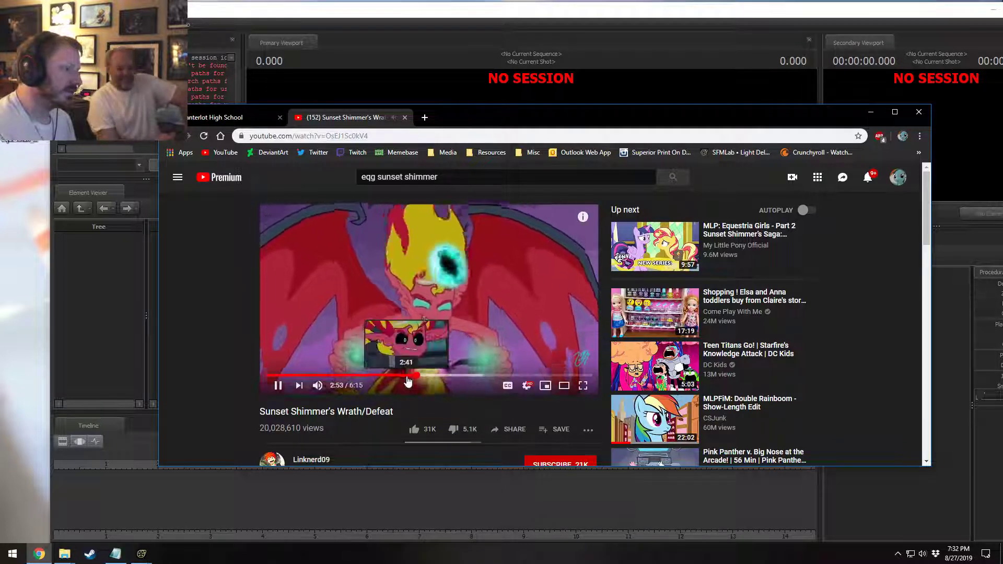
pyautogui.press('space')
pyautogui.press('space')
pyautogui.press('space')
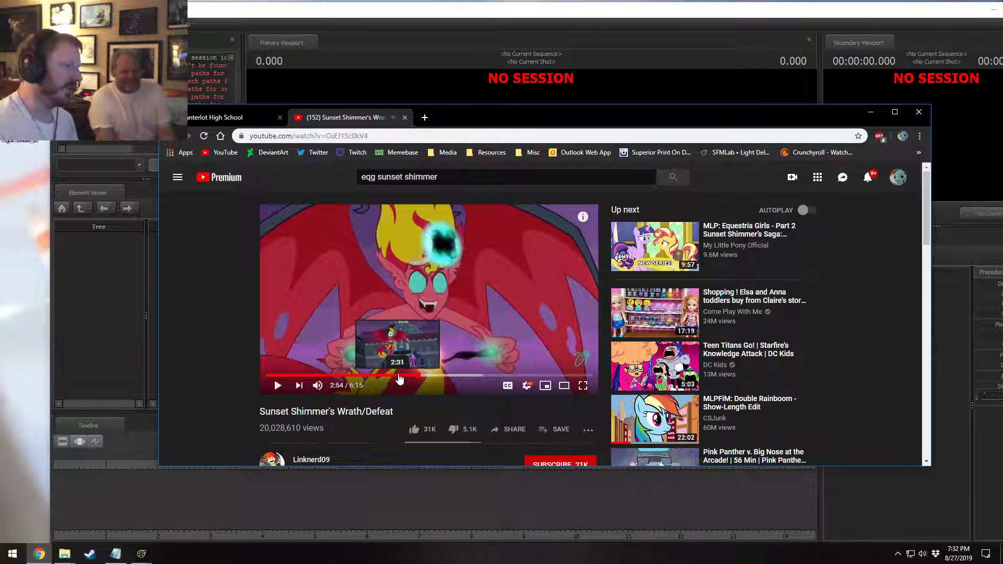
pyautogui.moveTo(402, 380); pyautogui.dragTo(396, 381)
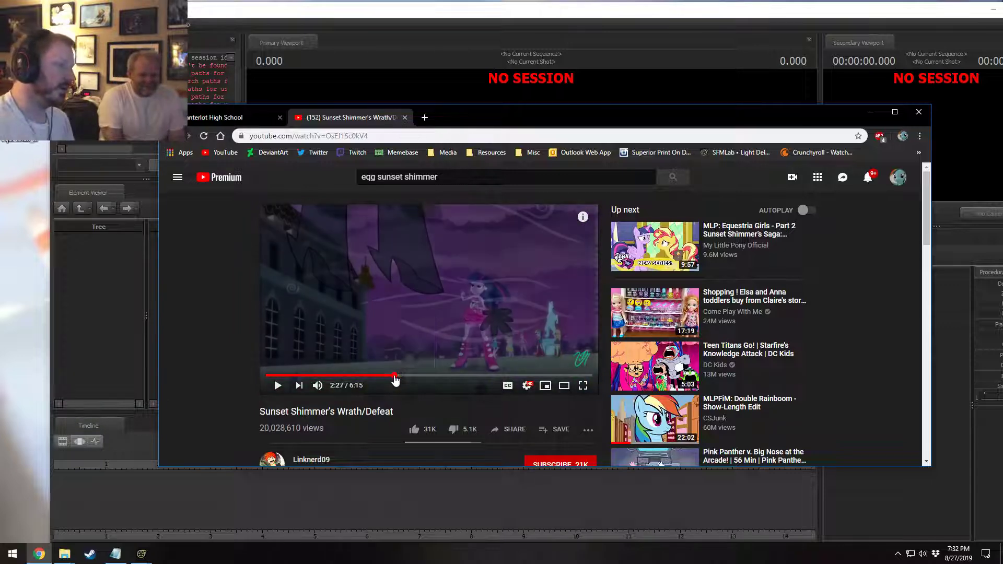
pyautogui.click(396, 381)
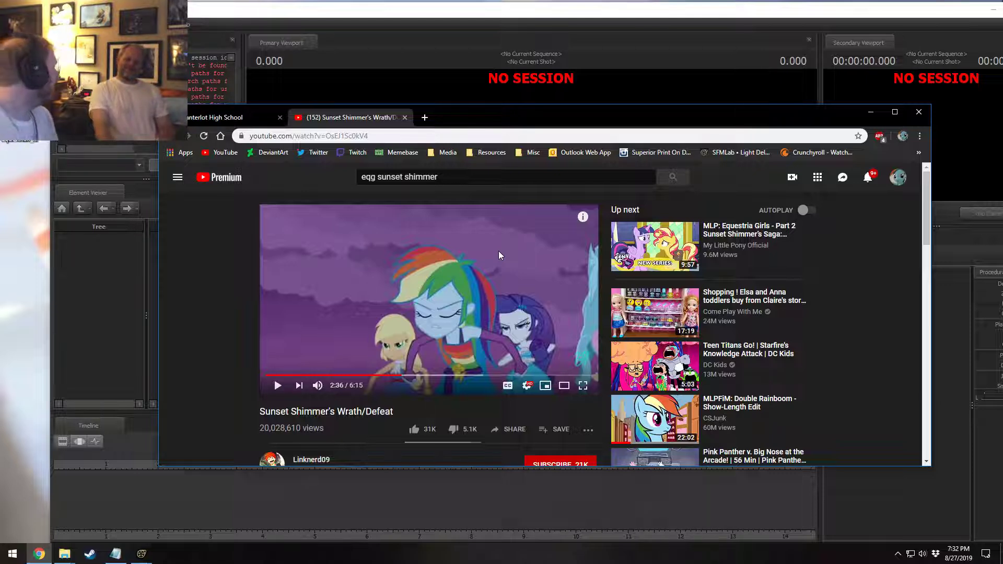
# - Switch to Source Filmmaker, open the recent session nov09.dmx and maximize the program window in front of the browser
pyautogui.click(598, 4)
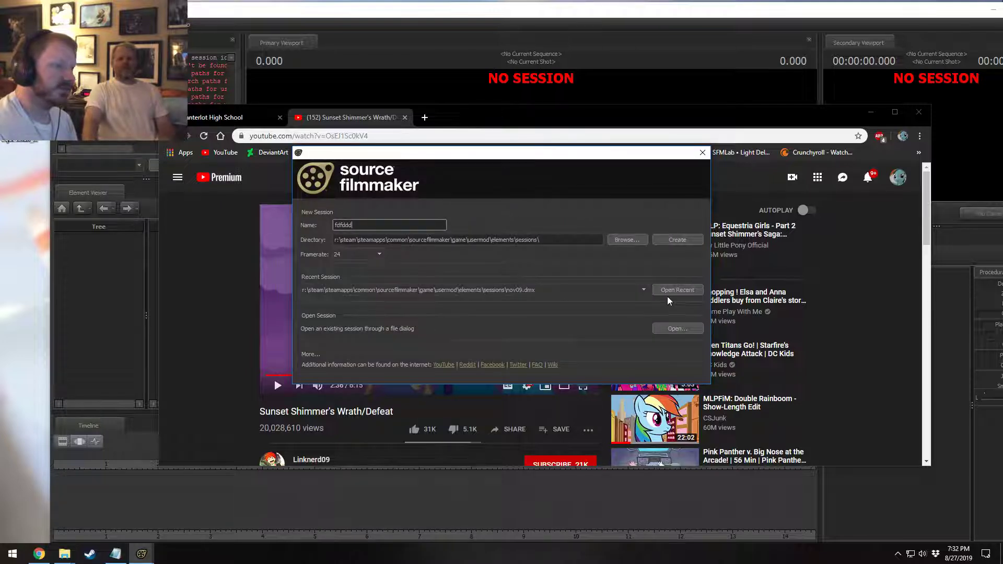
pyautogui.click(667, 296)
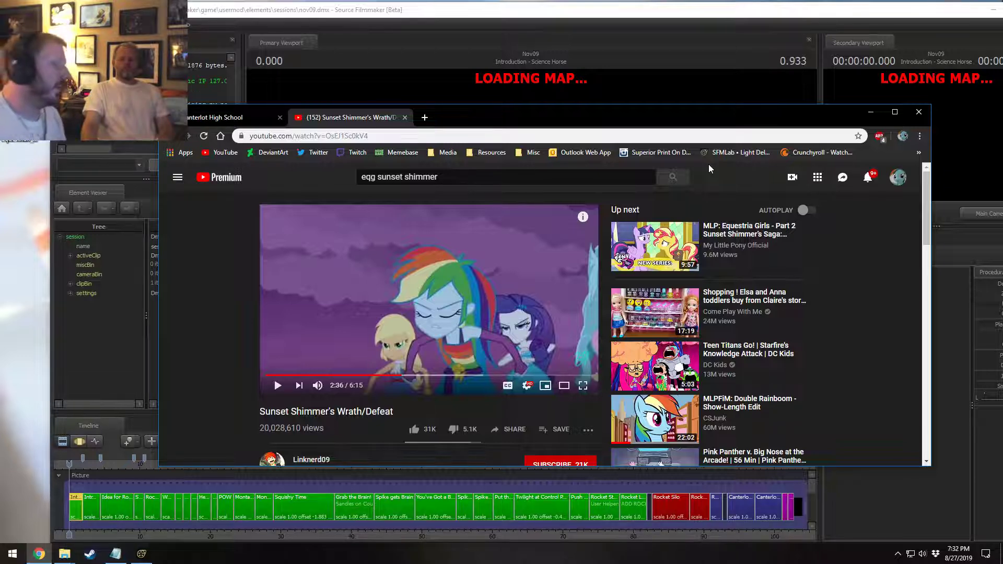
pyautogui.click(429, 14)
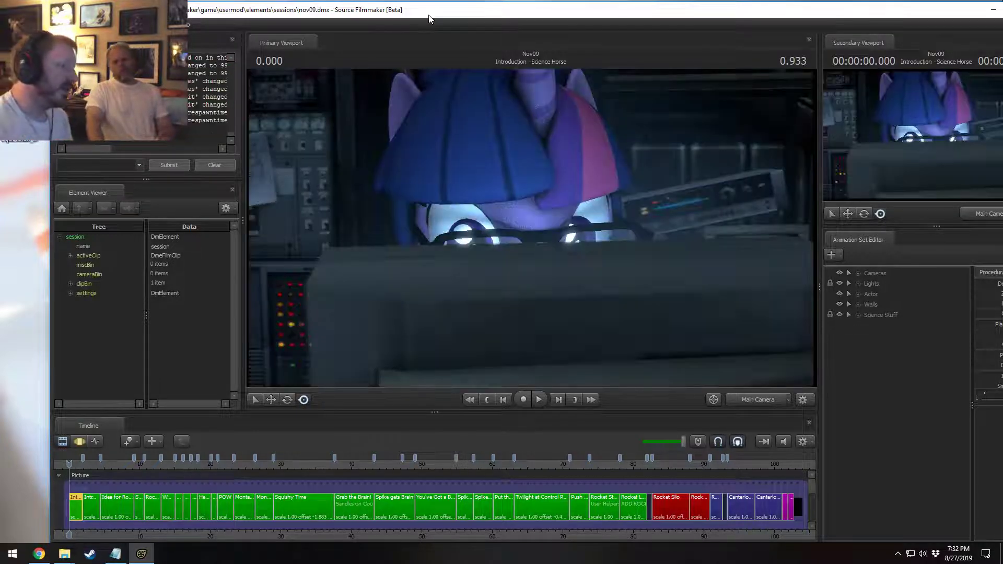
pyautogui.doubleClick(548, 16)
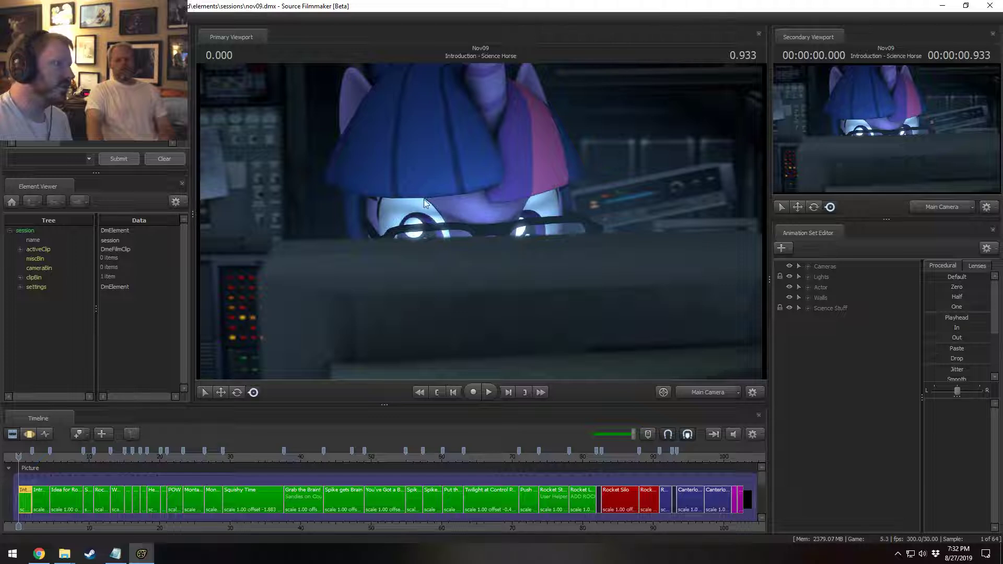
# - Find the Canterlot Establishing shot near the end of the timeline and select it with the playhead inside it
pyautogui.scroll(-3, 624, 515)
pyautogui.click(381, 455)
pyautogui.scroll(4, 368, 465)
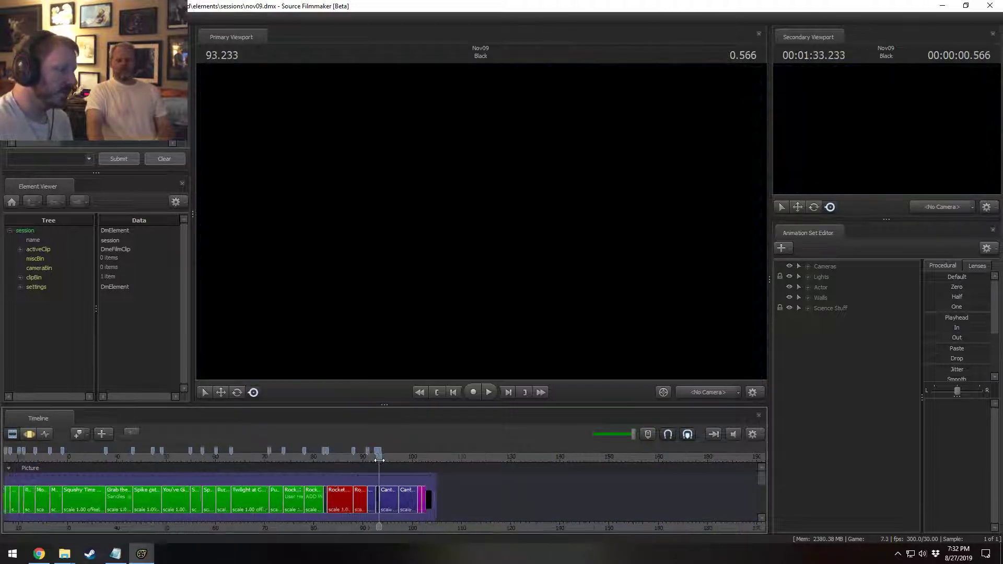
pyautogui.scroll(4, 355, 465)
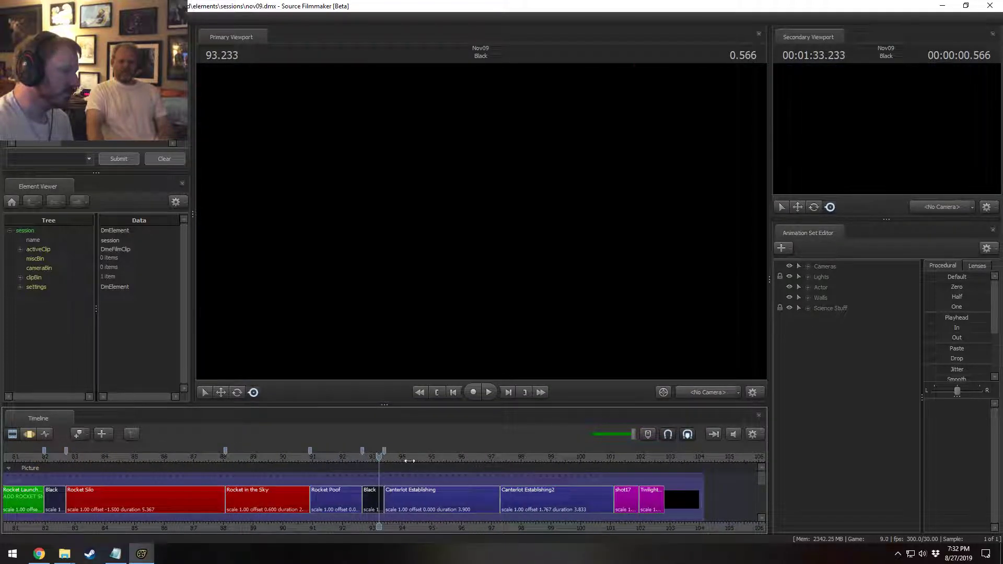
pyautogui.click(408, 502)
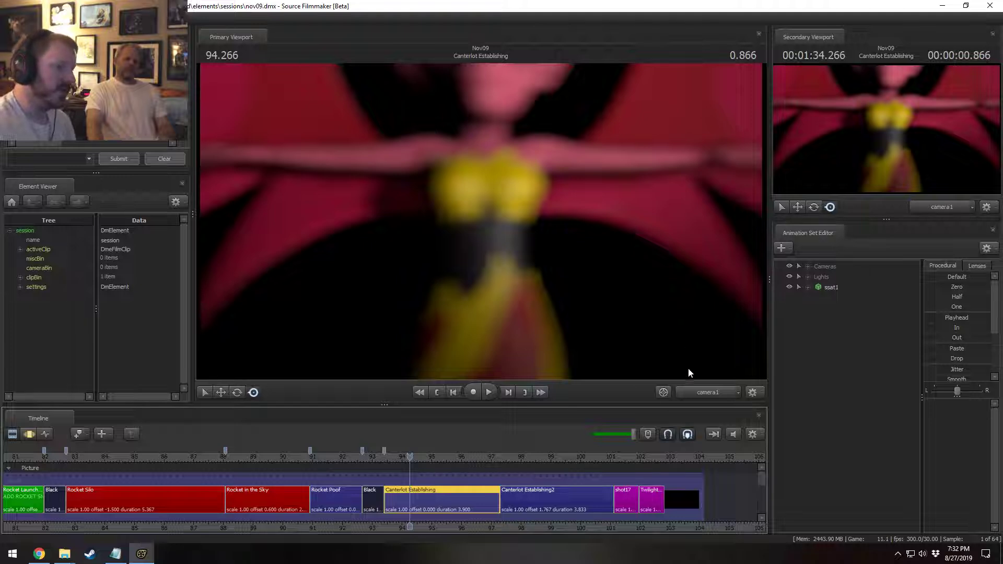
# - Switch the primary viewport to the Work Camera and unload the shot's current map
pyautogui.click(708, 392)
pyautogui.click(642, 338)
pyautogui.scroll(3, 480, 221)
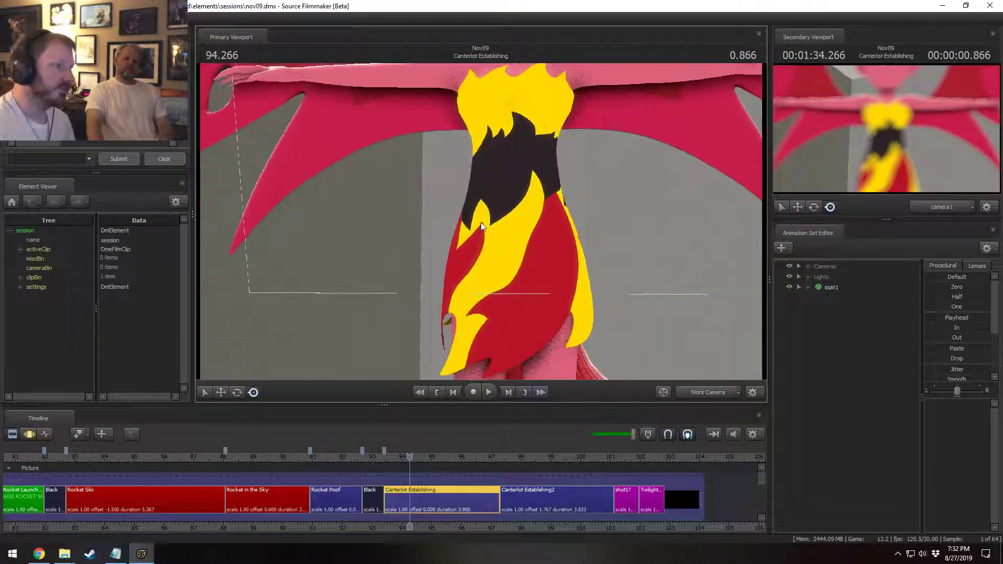
pyautogui.rightClick(500, 241)
pyautogui.click(524, 332)
# - Start loading a map for the shot, filter the list for "canterlot" and select gm_canterlothigh_night_smc.bsp
pyautogui.rightClick(523, 293)
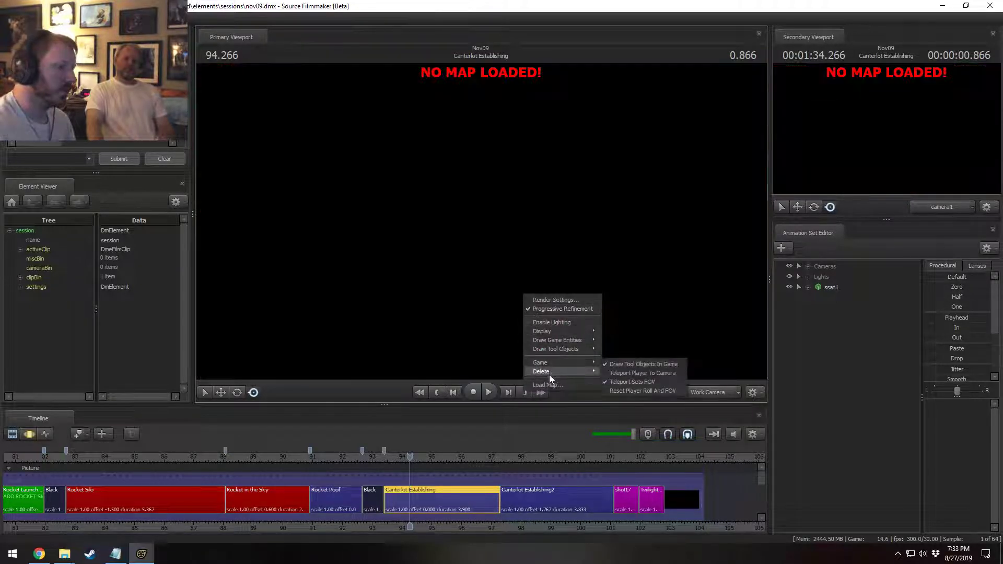
pyautogui.click(551, 374)
pyautogui.write('canter')
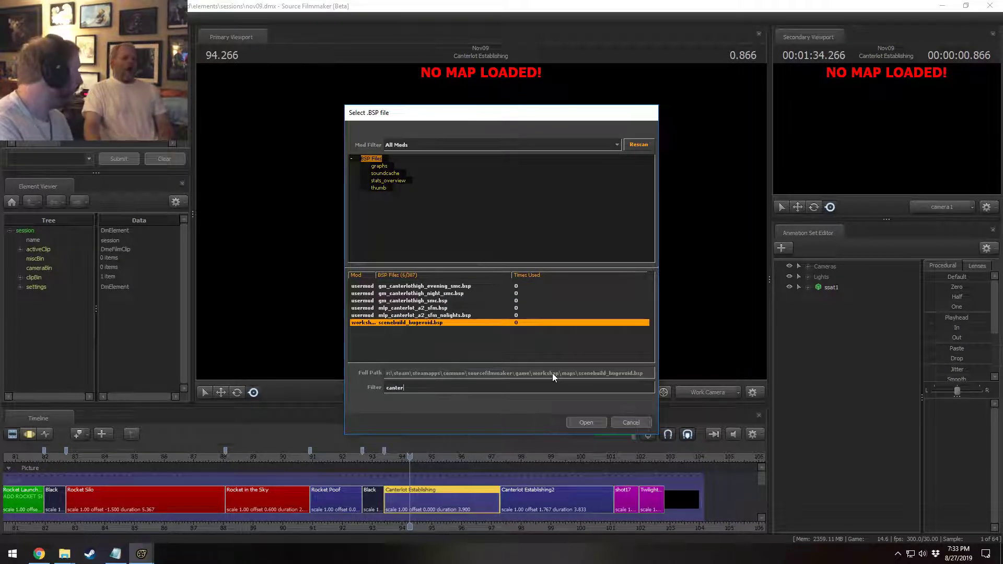
pyautogui.write('lot')
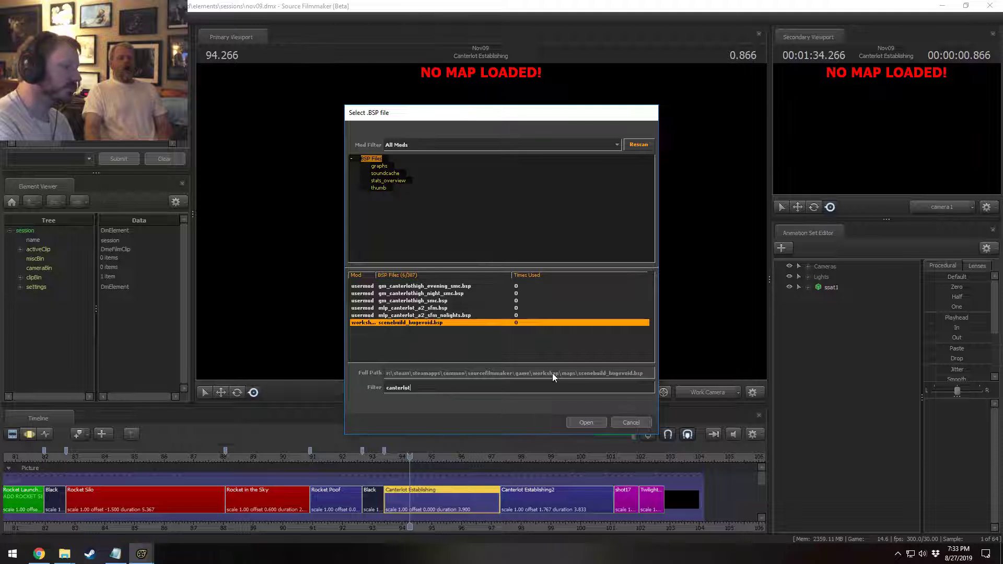
pyautogui.click(448, 293)
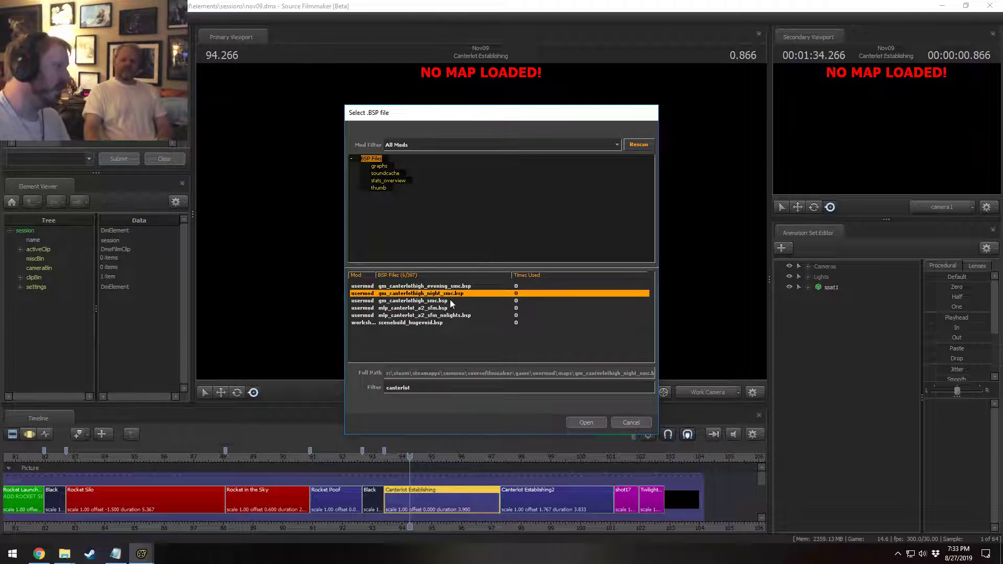
# - Compare the map choice with the YouTube clip at 2:24 and 2:26, and load gm_canterlothigh_night_smc.bsp into the shot
pyautogui.hotkey('alt', 'Tab')
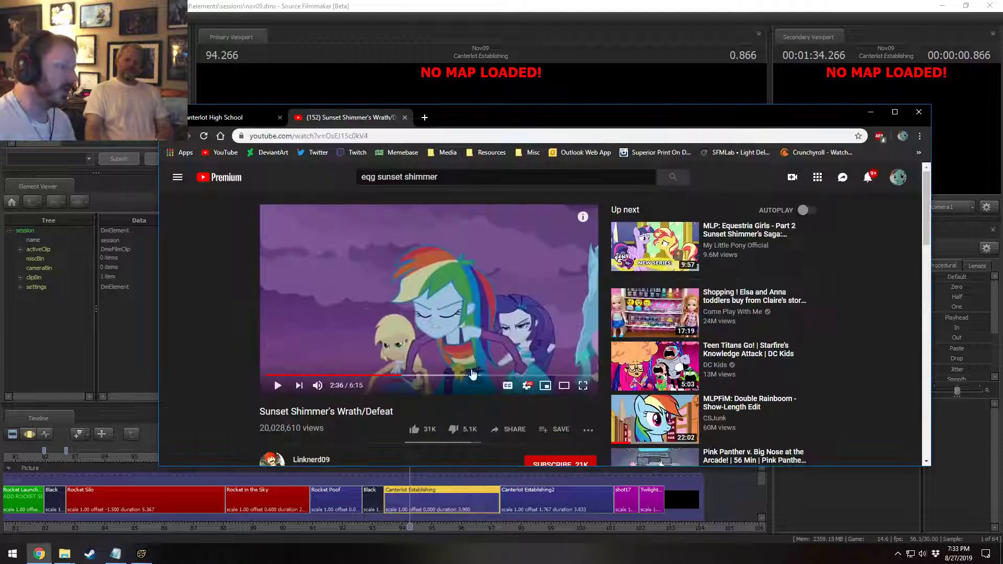
pyautogui.click(392, 375)
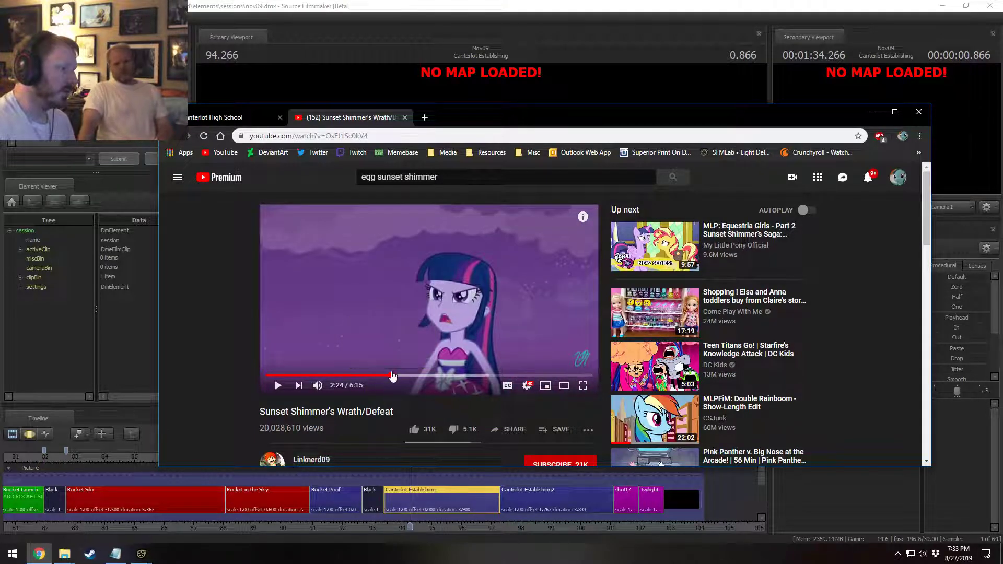
pyautogui.click(396, 375)
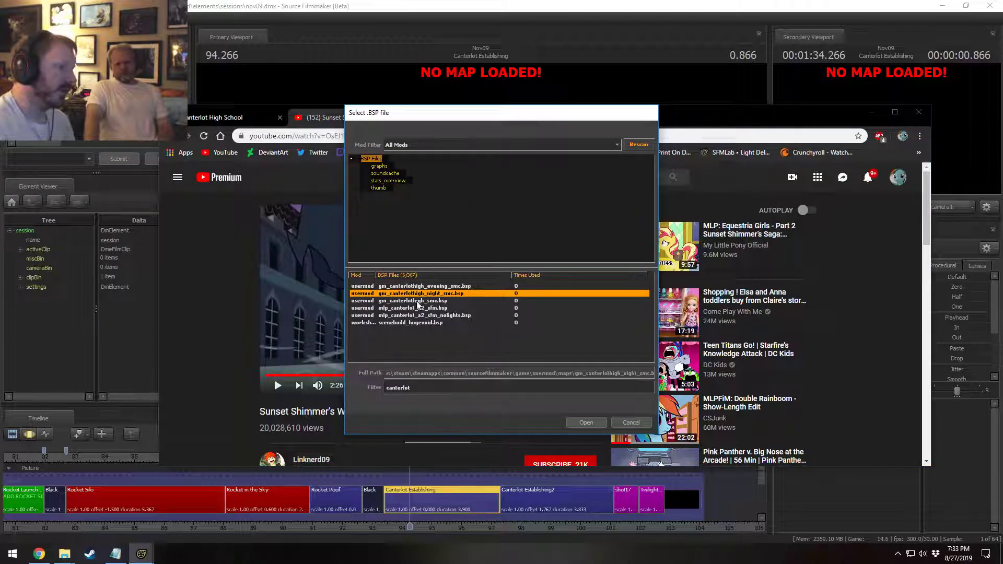
pyautogui.click(584, 422)
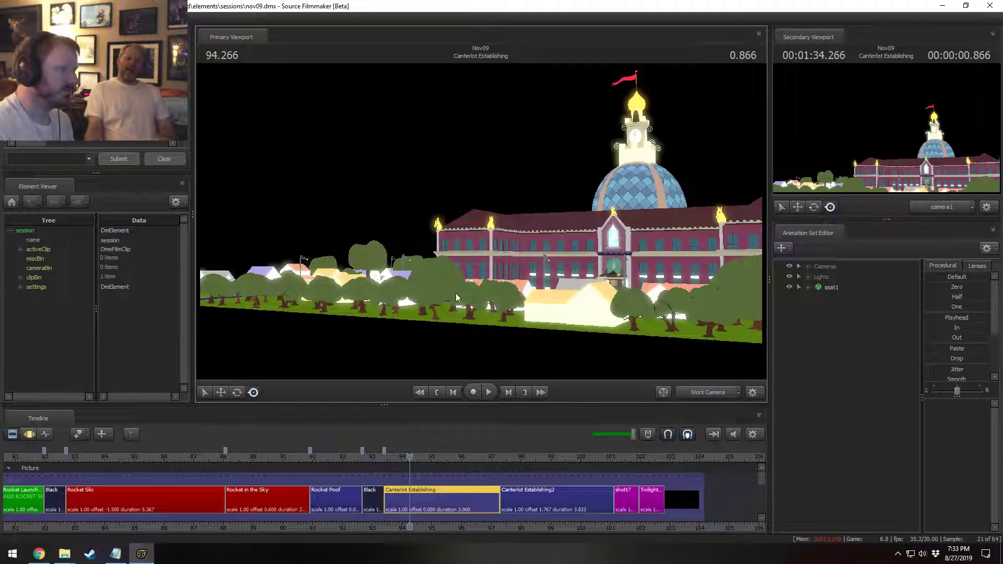
# - Enable lighting in the primary viewport and survey the school building and its front grounds from above
pyautogui.moveTo(520, 237); pyautogui.dragTo(478, 220)
pyautogui.rightClick(478, 220)
pyautogui.click(513, 248)
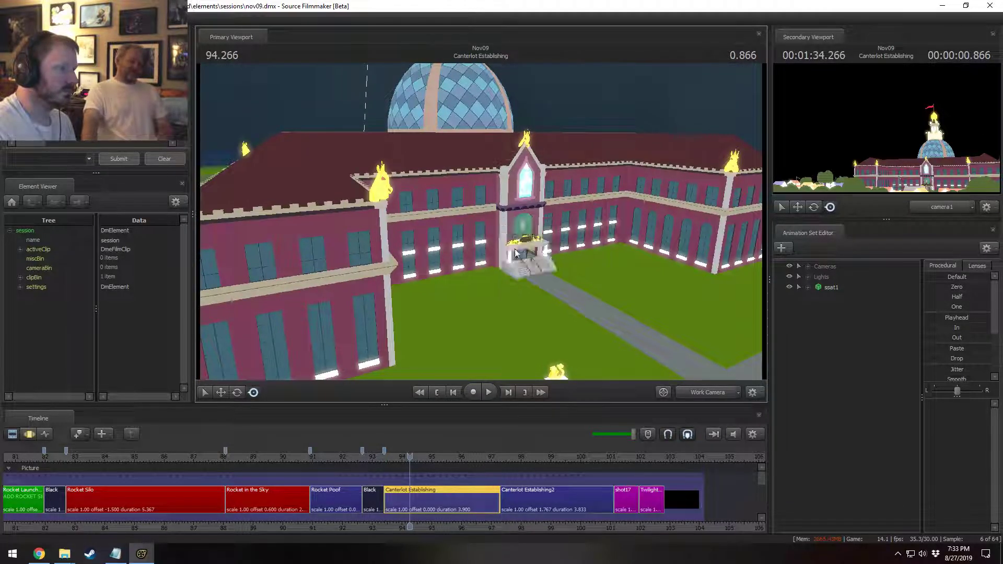
pyautogui.moveTo(513, 249); pyautogui.dragTo(496, 209)
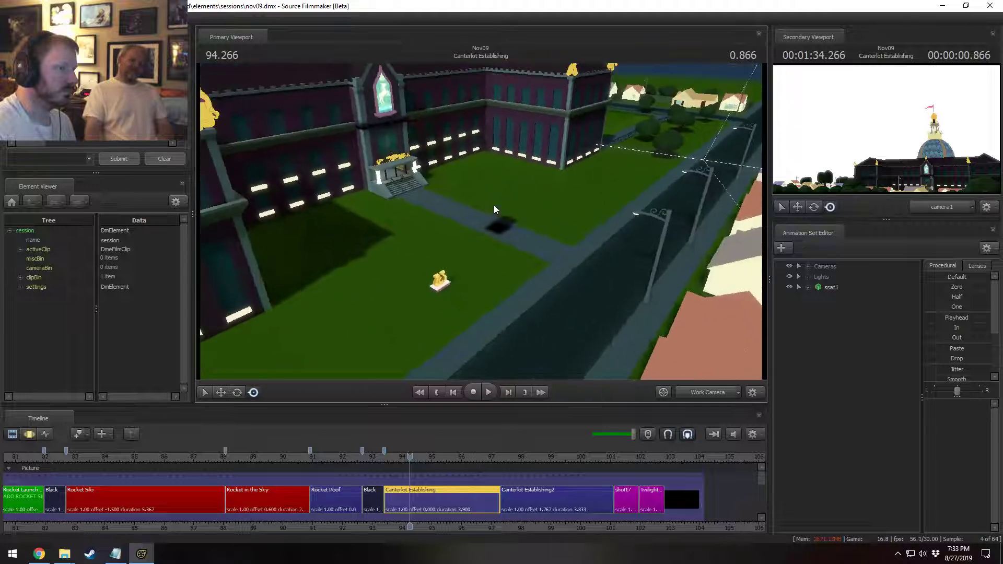
pyautogui.rightClick(497, 209)
pyautogui.click(520, 234)
pyautogui.click(530, 235)
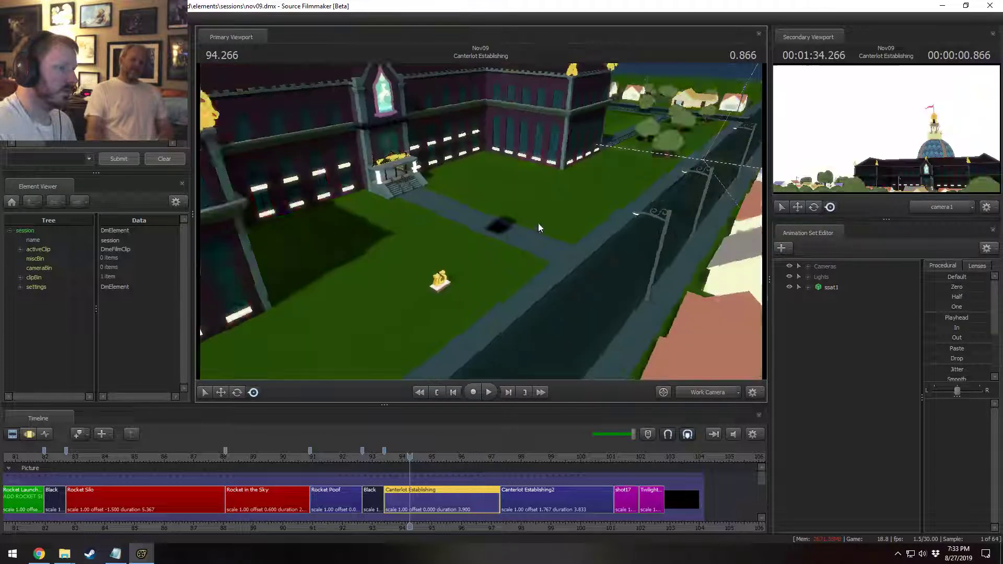
pyautogui.press('s')
pyautogui.moveTo(481, 222)
pyautogui.mouseDown()
pyautogui.moveTo(460, 240)
pyautogui.moveTo(501, 209)
pyautogui.moveTo(398, 201)
pyautogui.moveTo(544, 207)
pyautogui.moveTo(482, 225)
pyautogui.mouseUp()
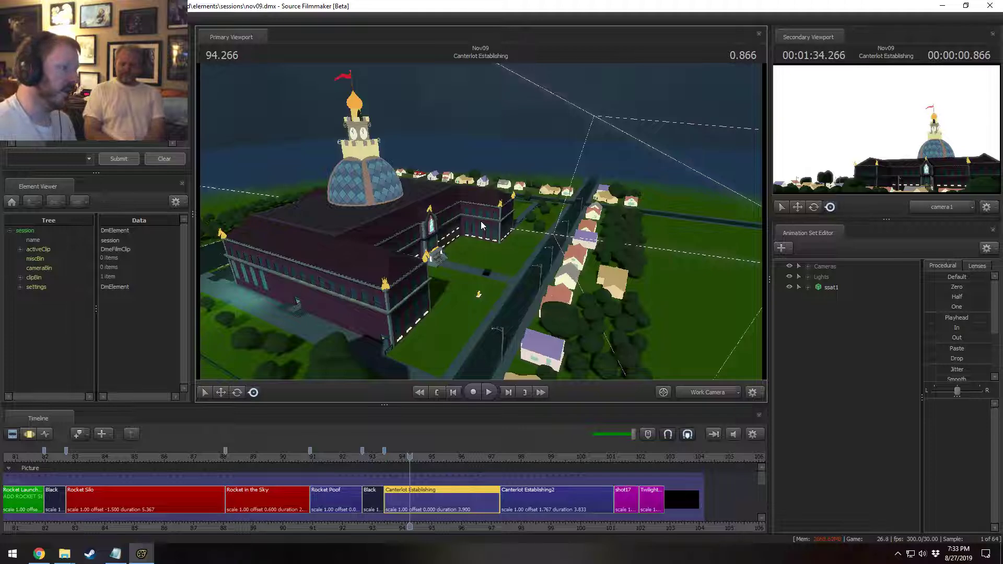
pyautogui.press('w')
pyautogui.moveTo(481, 222)
pyautogui.mouseDown()
pyautogui.moveTo(452, 235)
pyautogui.moveTo(471, 243)
pyautogui.moveTo(481, 222)
pyautogui.mouseUp()
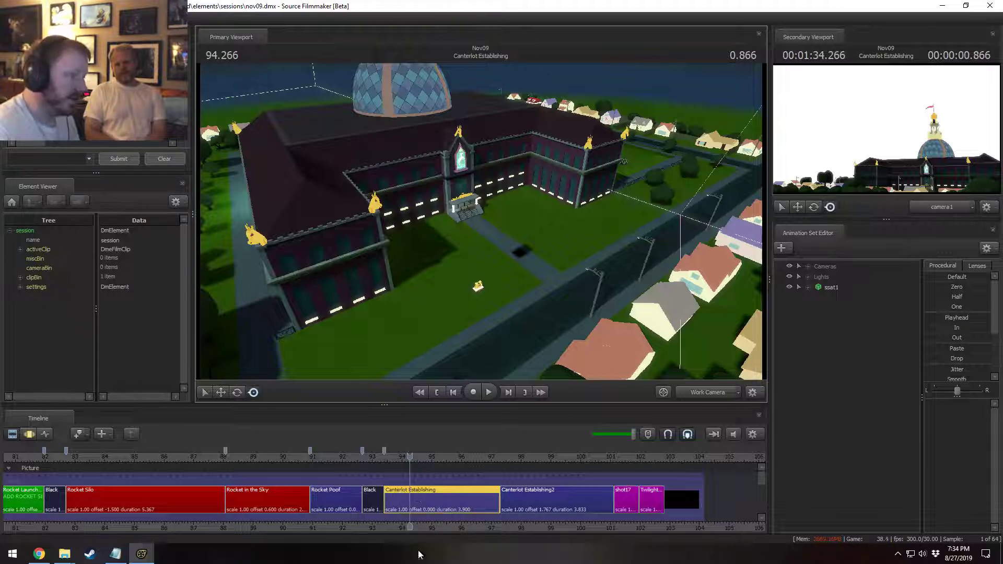
# - Select the ssat1 model, switch to the Motion Editor and bring the work camera to the model on the school's front path
pyautogui.click(832, 287)
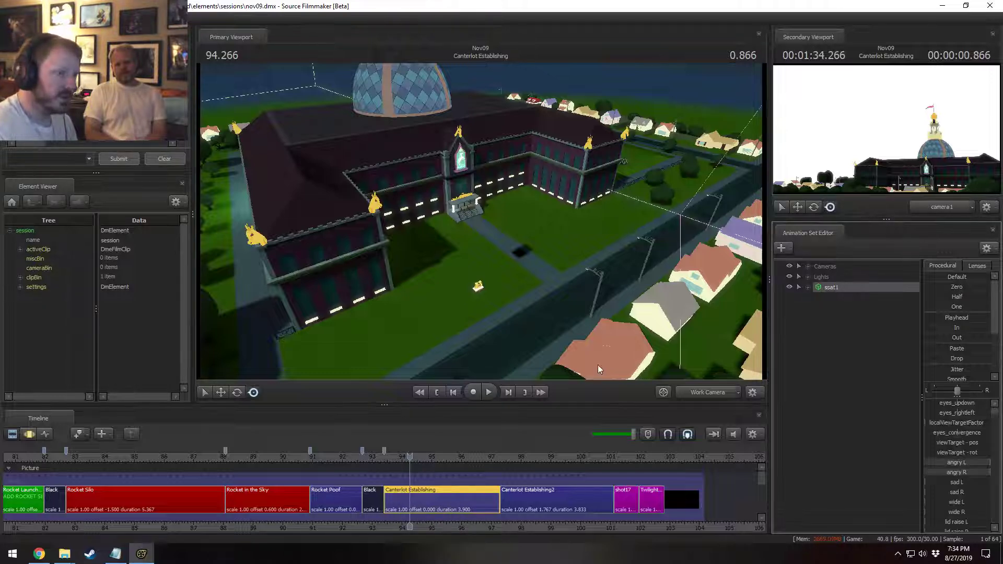
pyautogui.click(708, 392)
pyautogui.click(708, 393)
pyautogui.moveTo(595, 319); pyautogui.dragTo(595, 293)
pyautogui.press('w')
pyautogui.moveTo(481, 225); pyautogui.dragTo(493, 377)
pyautogui.press('s')
pyautogui.press('w')
pyautogui.press('F3')
pyautogui.press('f')
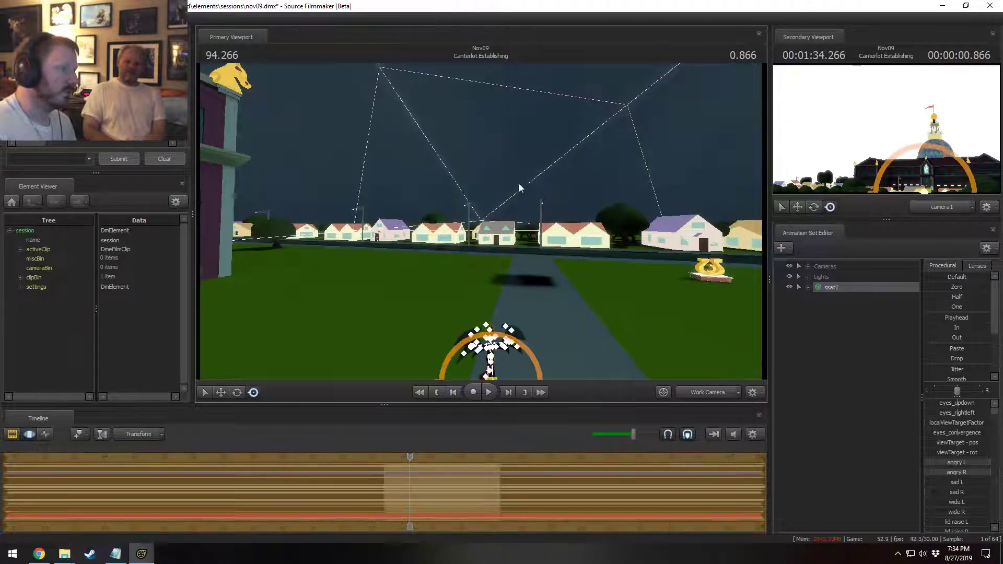
# - Switch to the YouTube clip, study the winged character's look and pose around 2:11 and at 1:29, and return to Source Filmmaker
pyautogui.moveTo(519, 184); pyautogui.dragTo(475, 220)
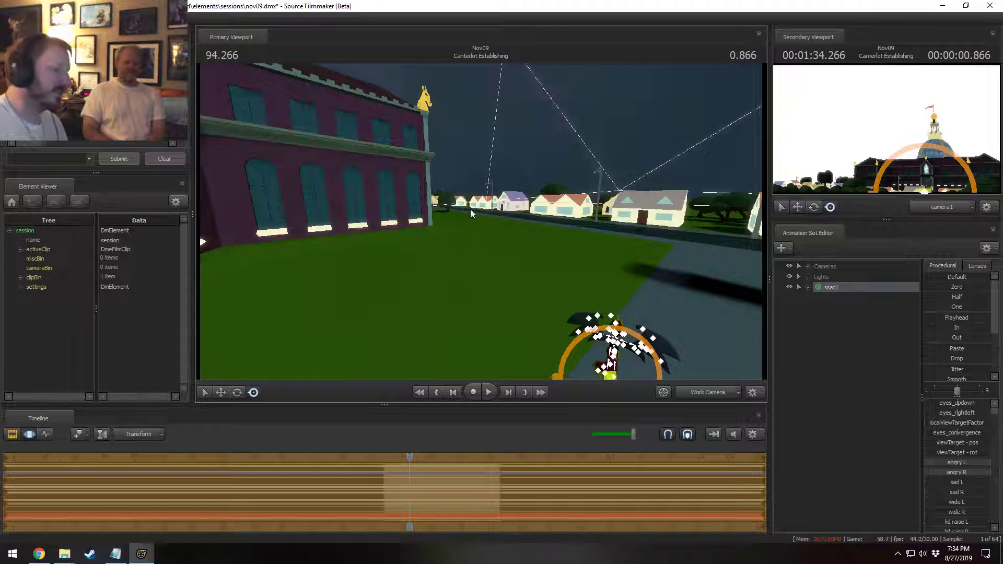
pyautogui.moveTo(470, 209); pyautogui.dragTo(402, 173)
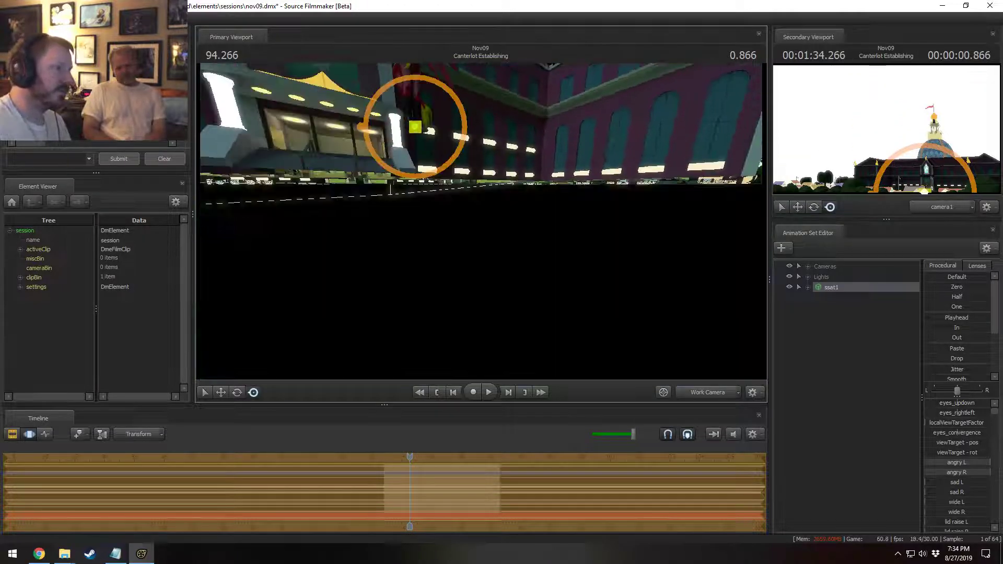
pyautogui.moveTo(416, 125); pyautogui.dragTo(466, 221)
pyautogui.press('w')
pyautogui.press('e')
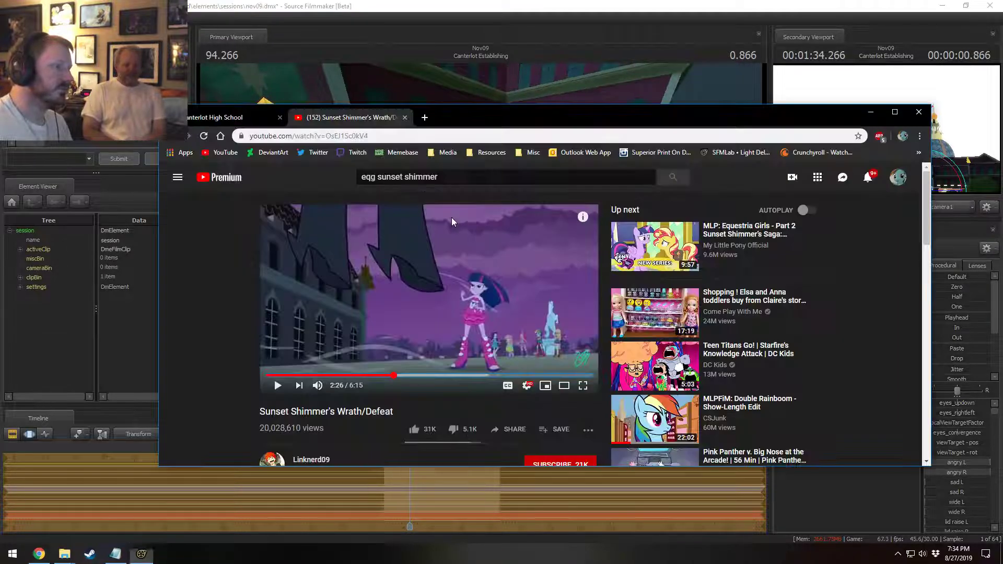
pyautogui.hotkey('alt', 'Tab')
pyautogui.click(453, 222)
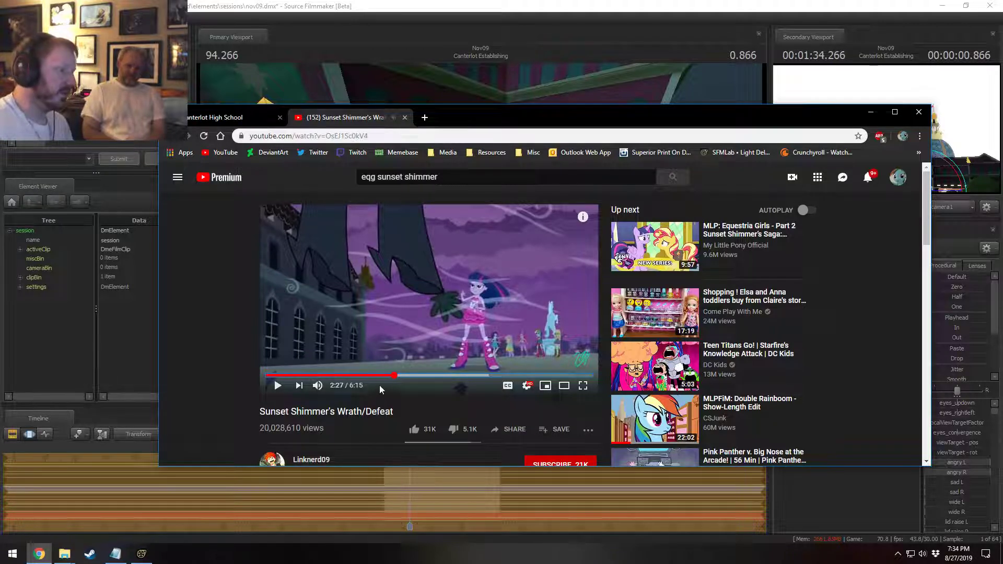
pyautogui.moveTo(381, 376); pyautogui.dragTo(383, 381)
pyautogui.press('space')
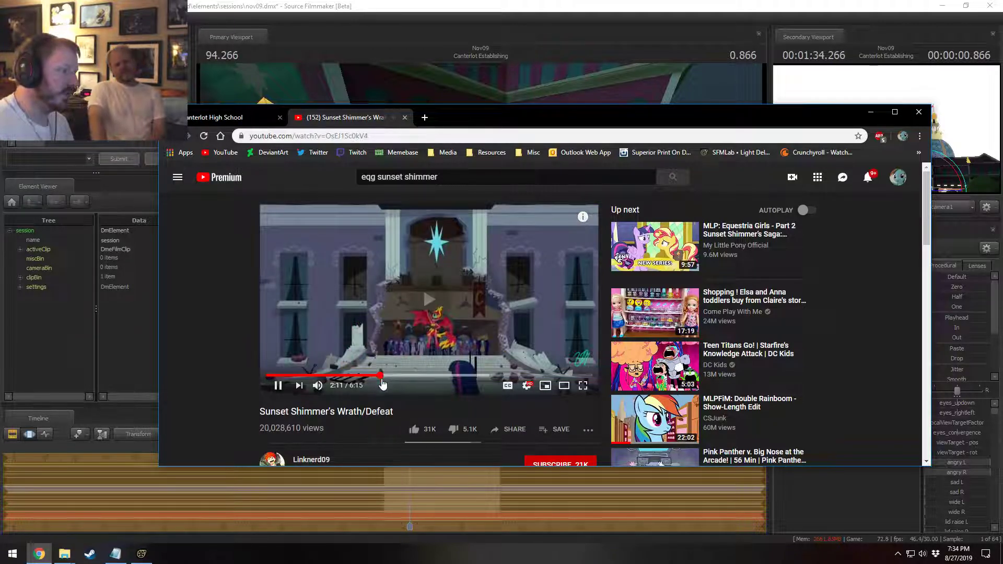
pyautogui.press('space')
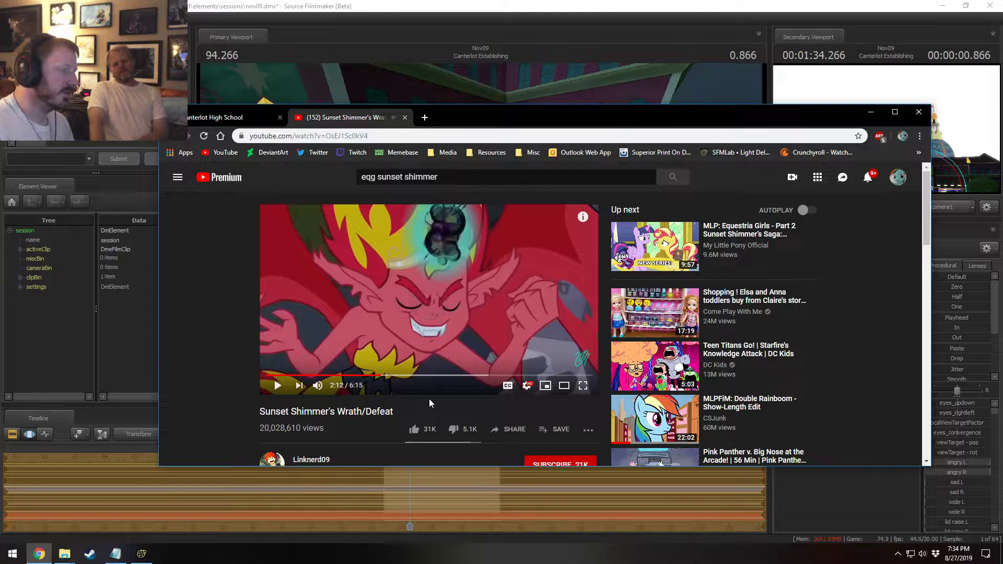
pyautogui.press('space')
pyautogui.press('space')
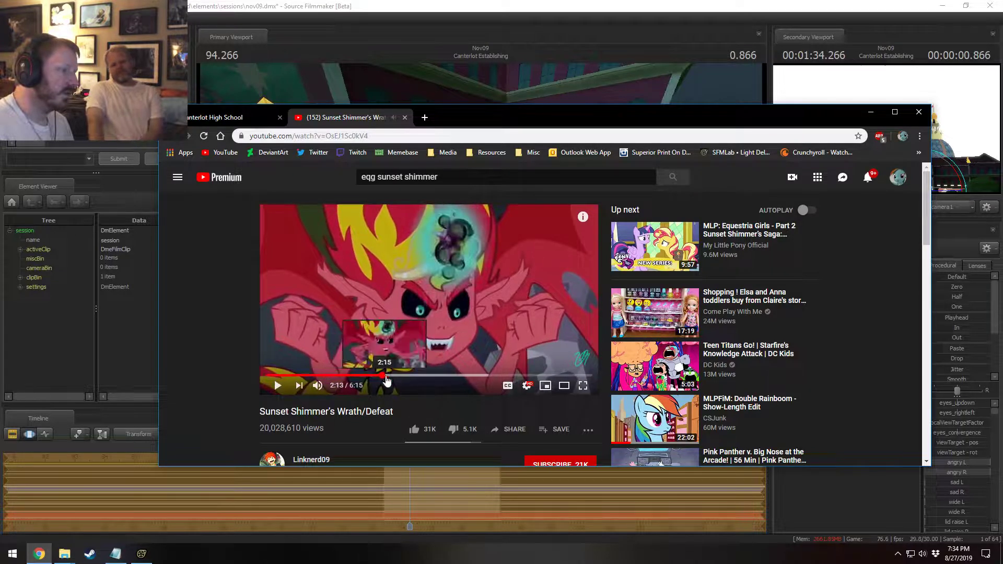
pyautogui.moveTo(365, 377); pyautogui.dragTo(344, 377)
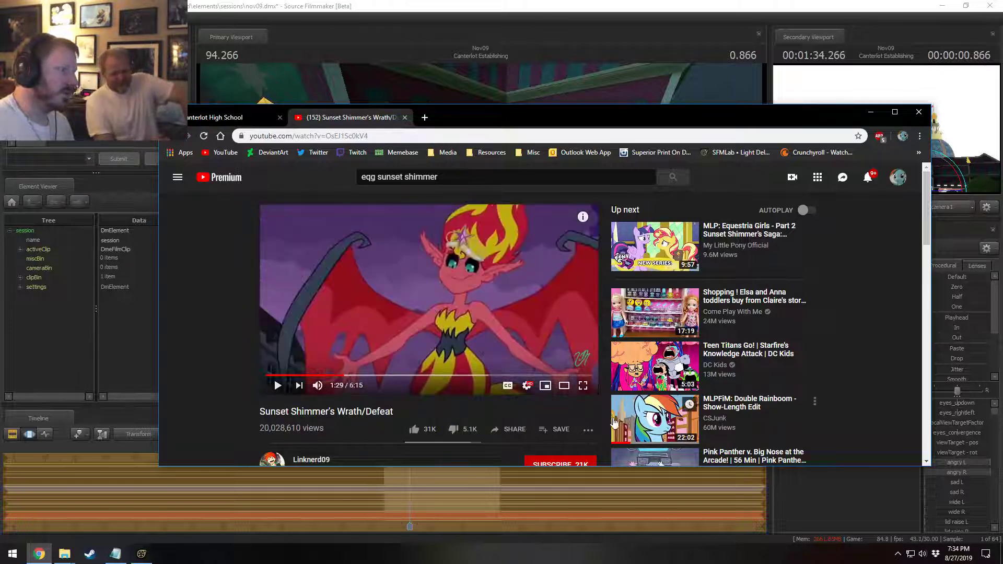
pyautogui.hotkey('alt', 'Tab')
pyautogui.moveTo(516, 277); pyautogui.dragTo(482, 225)
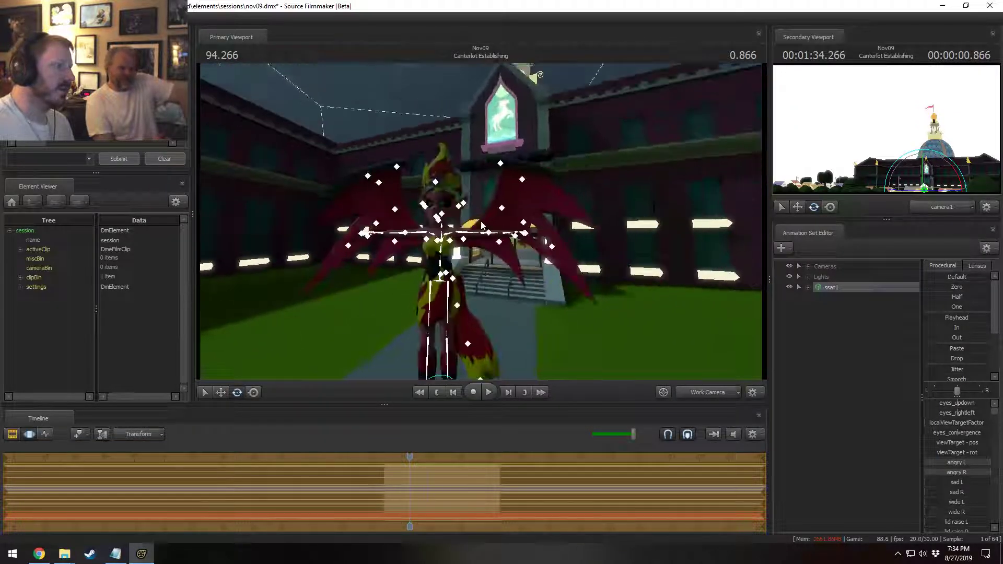
pyautogui.rightClick(479, 256)
pyautogui.click(517, 302)
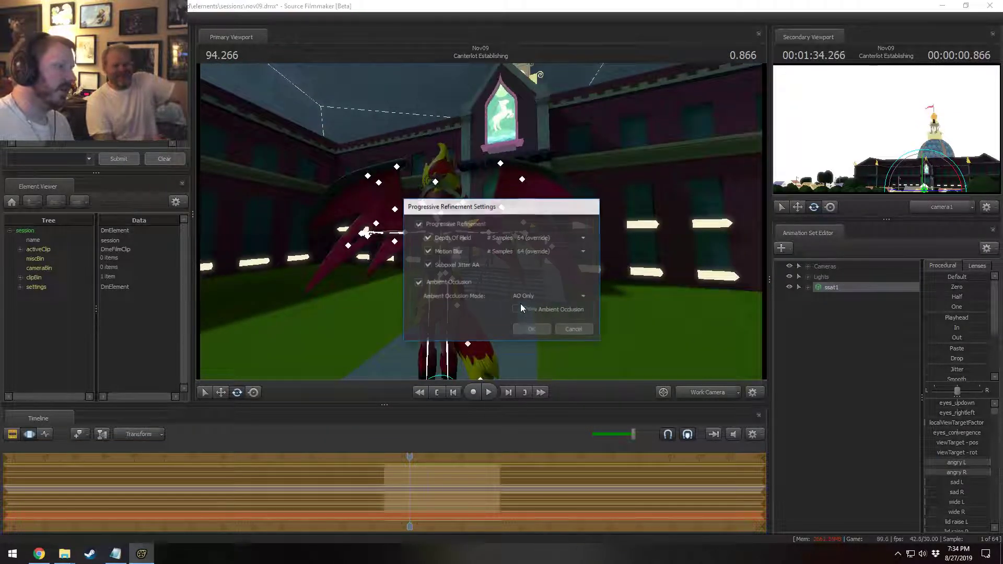
pyautogui.click(567, 329)
# - Turn off lighting in the primary viewport so the model displays at full brightness in front of the school
pyautogui.rightClick(543, 279)
pyautogui.click(558, 307)
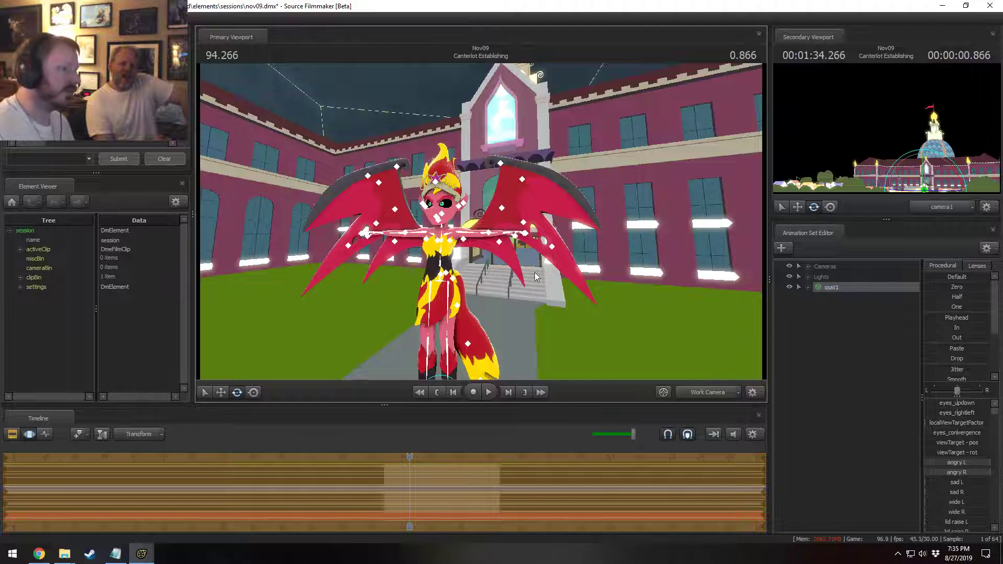
pyautogui.moveTo(538, 293); pyautogui.dragTo(657, 281)
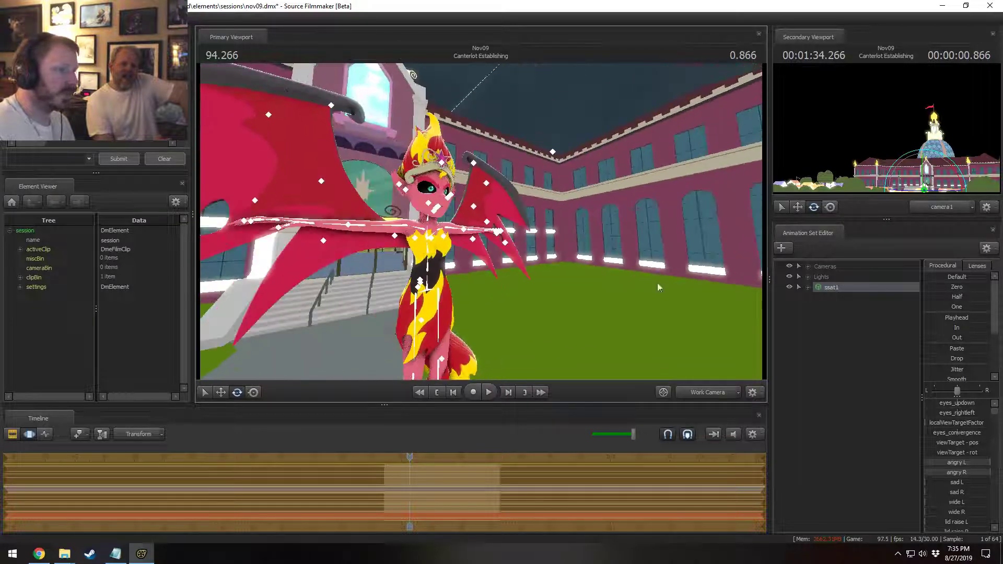
# - Apply the rig_biped_eqg rig script to ssat1 and expand the model's control groups
pyautogui.rightClick(829, 293)
pyautogui.moveTo(852, 416)
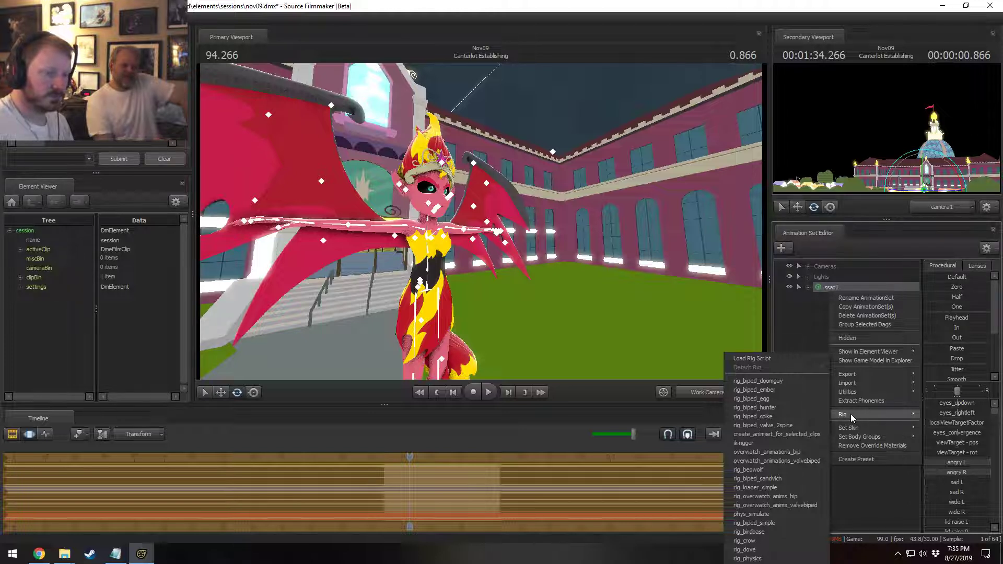
pyautogui.click(765, 399)
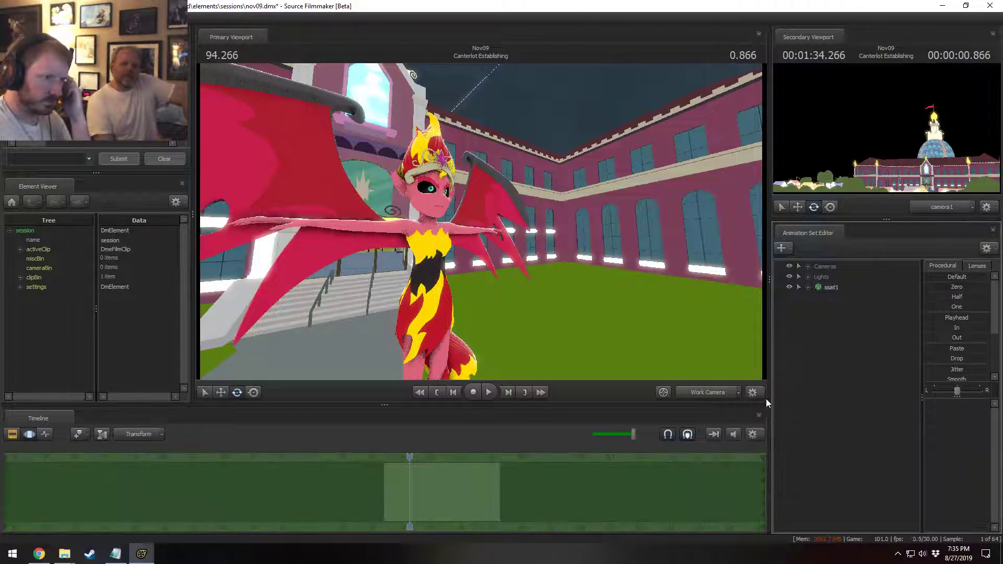
pyautogui.click(808, 287)
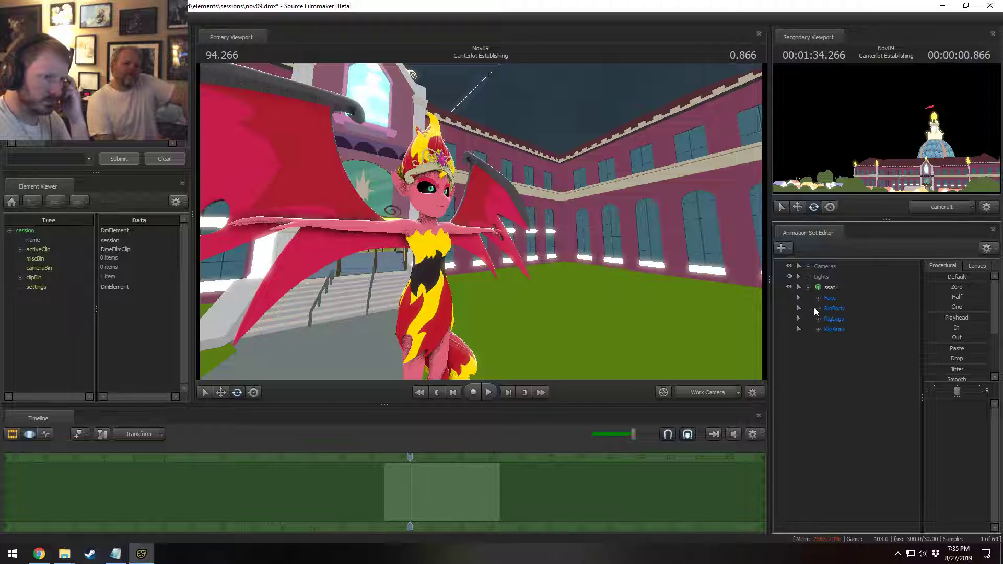
# - Try moving the model's right hand with the rig_hand_R control
pyautogui.moveTo(575, 235)
pyautogui.mouseDown()
pyautogui.moveTo(481, 225)
pyautogui.moveTo(415, 185)
pyautogui.moveTo(471, 229)
pyautogui.mouseUp()
pyautogui.click(410, 183)
pyautogui.moveTo(406, 192); pyautogui.dragTo(472, 274)
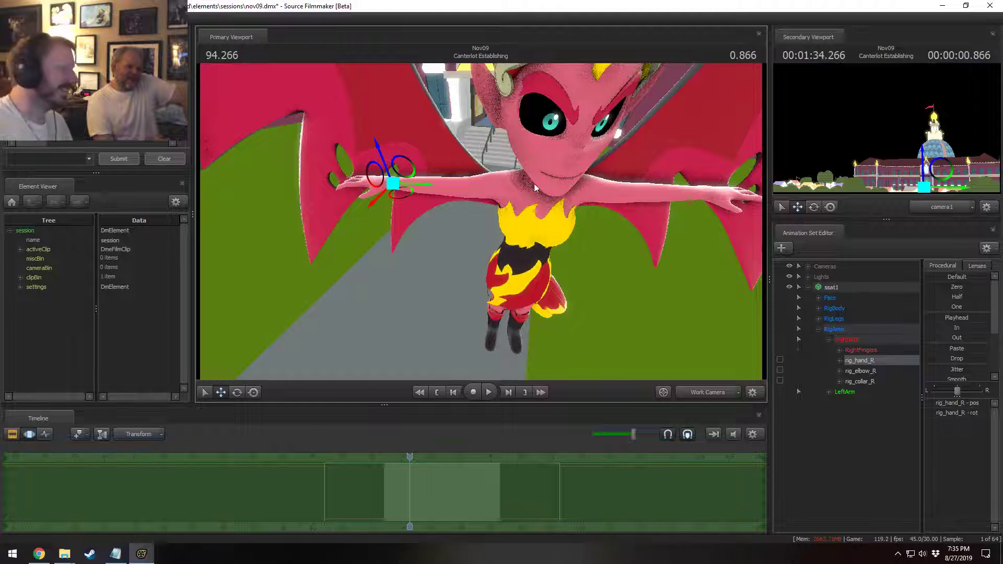
# - Try bending the model's torso by rotating rig_spine_0 and rig_spine_1 together
pyautogui.moveTo(534, 184); pyautogui.dragTo(481, 219)
pyautogui.click(461, 234)
pyautogui.keyDown('ctrl'); pyautogui.click(455, 209); pyautogui.keyUp('ctrl')
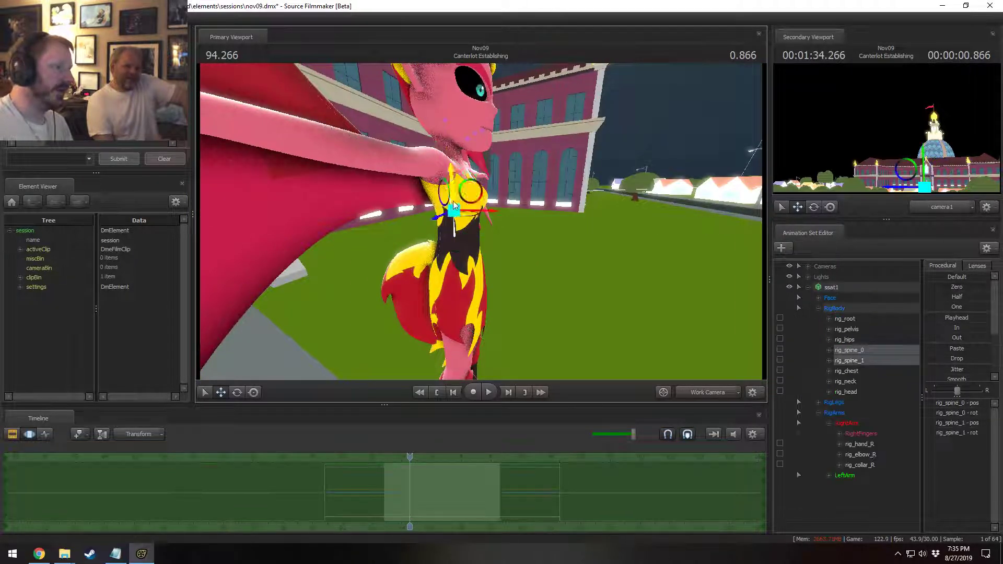
pyautogui.moveTo(493, 211); pyautogui.dragTo(569, 225)
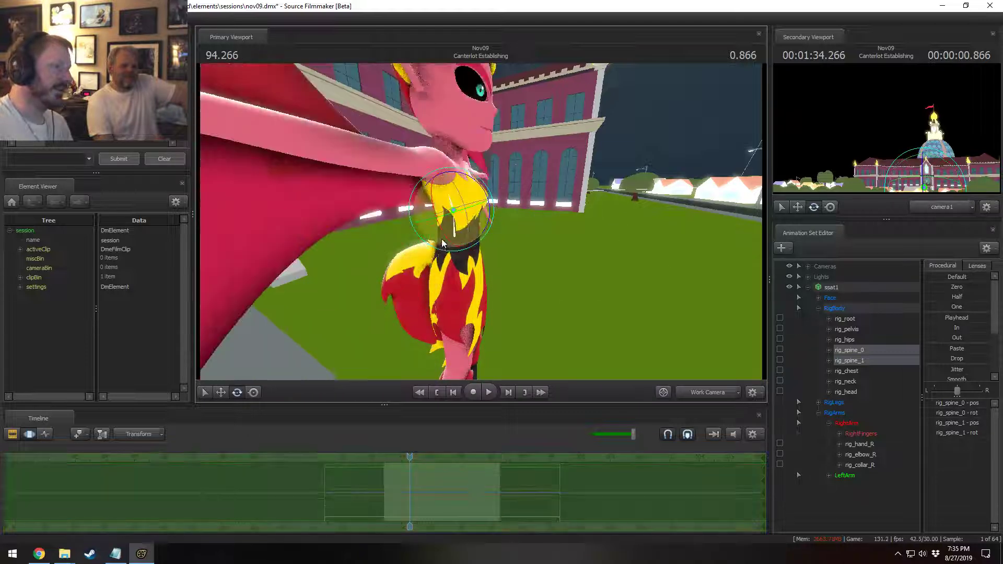
pyautogui.keyDown('ctrl'); pyautogui.click(464, 230); pyautogui.keyUp('ctrl')
pyautogui.press('q')
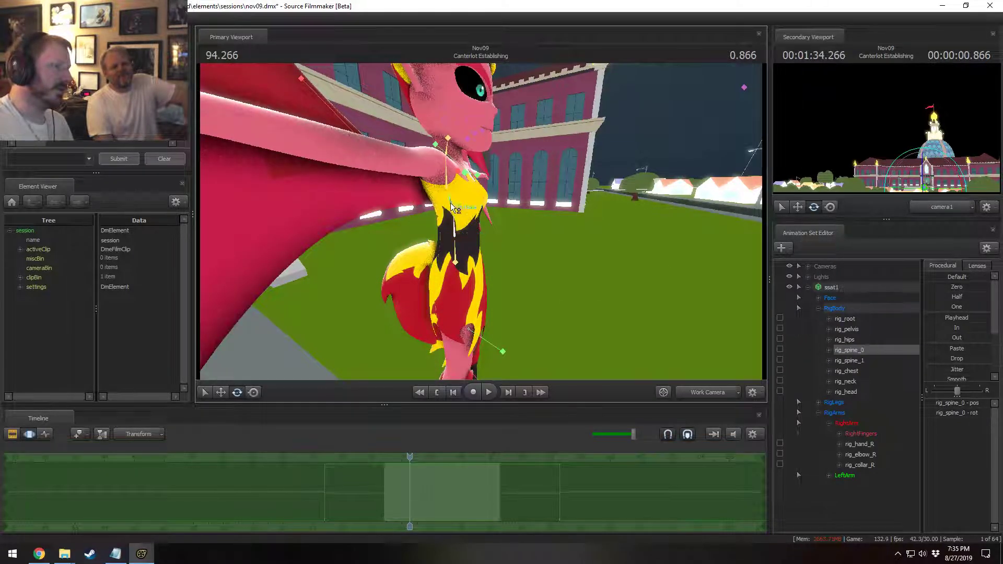
pyautogui.rightClick(452, 207)
pyautogui.moveTo(495, 230)
pyautogui.click(550, 238)
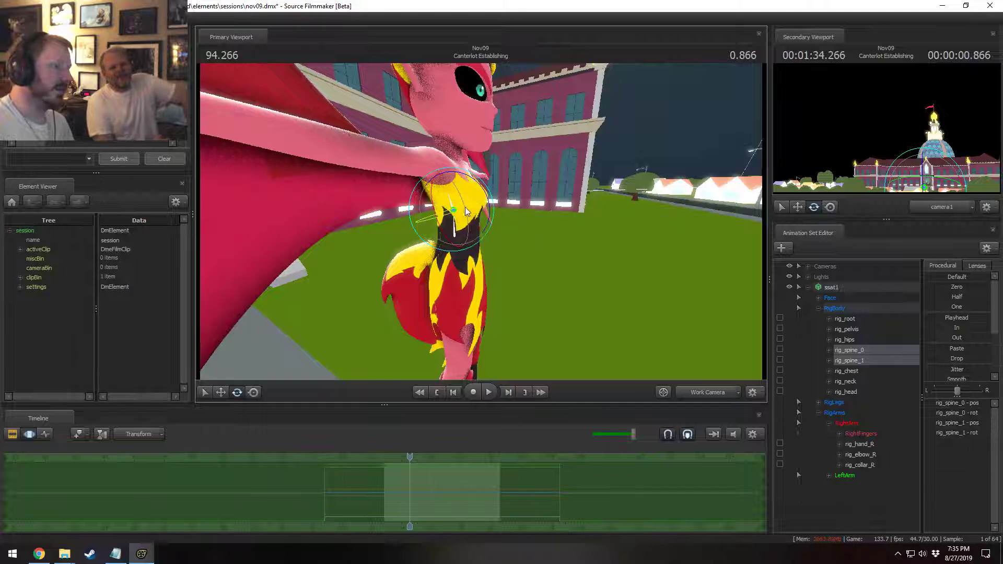
pyautogui.moveTo(491, 222); pyautogui.dragTo(525, 208)
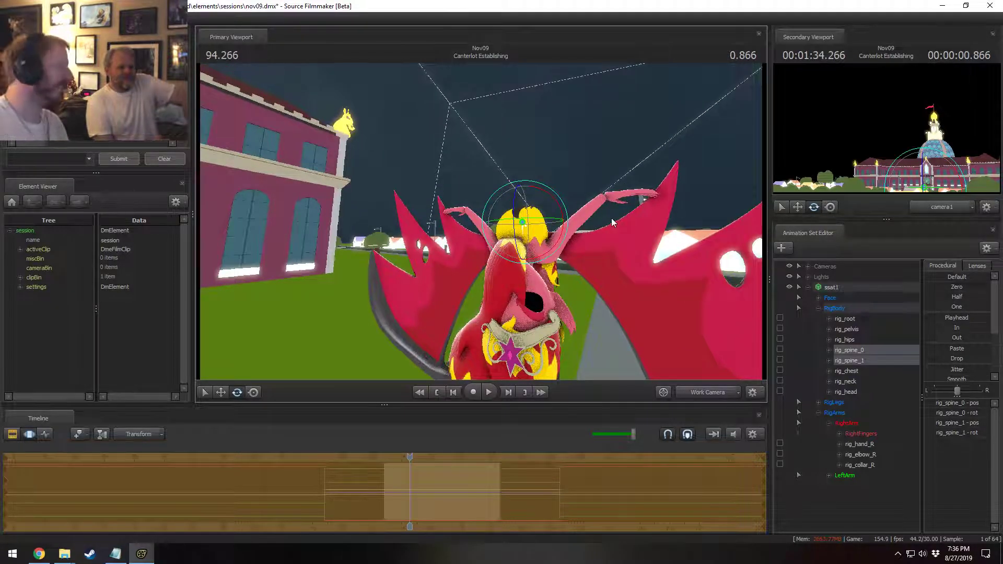
pyautogui.moveTo(613, 222); pyautogui.dragTo(679, 222)
# - Compare the model's stance with the character's open-armed pose in the YouTube clip paused at 1:29
pyautogui.hotkey('alt', 'Tab')
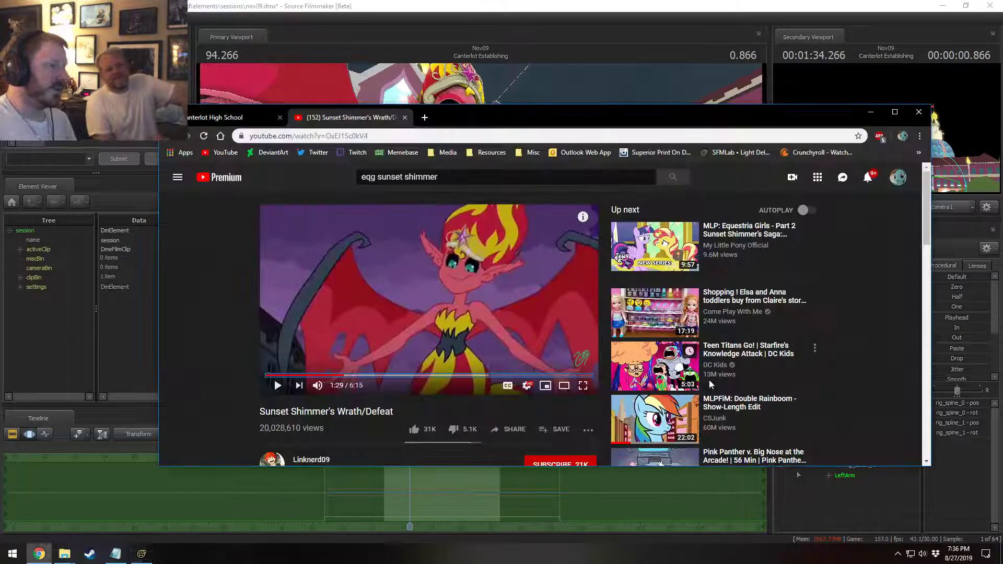
pyautogui.hotkey('alt', 'Tab')
pyautogui.keyDown('alt'); pyautogui.moveTo(563, 294); pyautogui.dragTo(515, 245); pyautogui.keyUp('alt')
pyautogui.hotkey('alt', 'Tab')
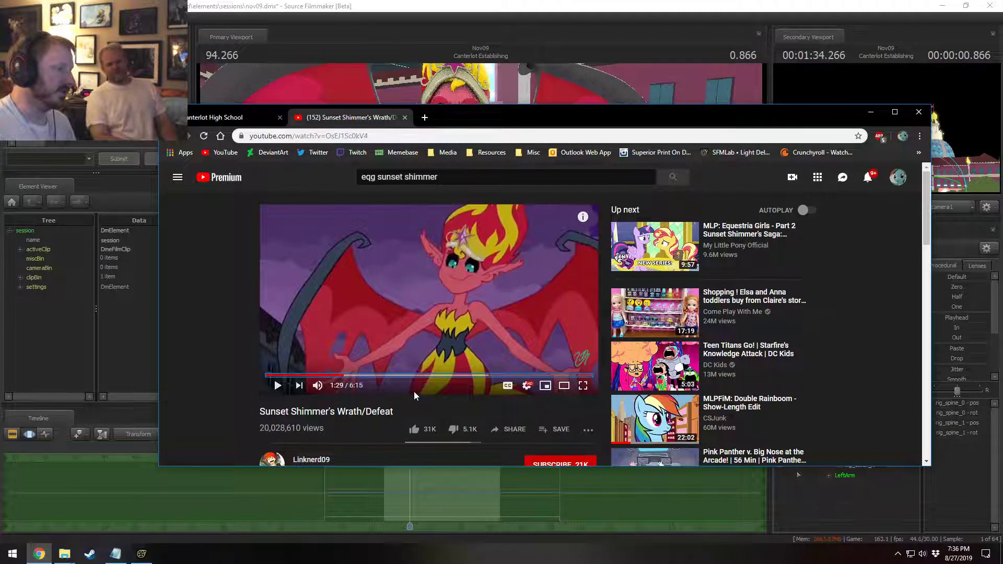
pyautogui.hotkey('alt', 'Tab')
# - Lower the right hand beside the body with rig_hand_R and rotate the wrist so the hand points outward
pyautogui.click(353, 177)
pyautogui.moveTo(353, 177); pyautogui.dragTo(350, 300)
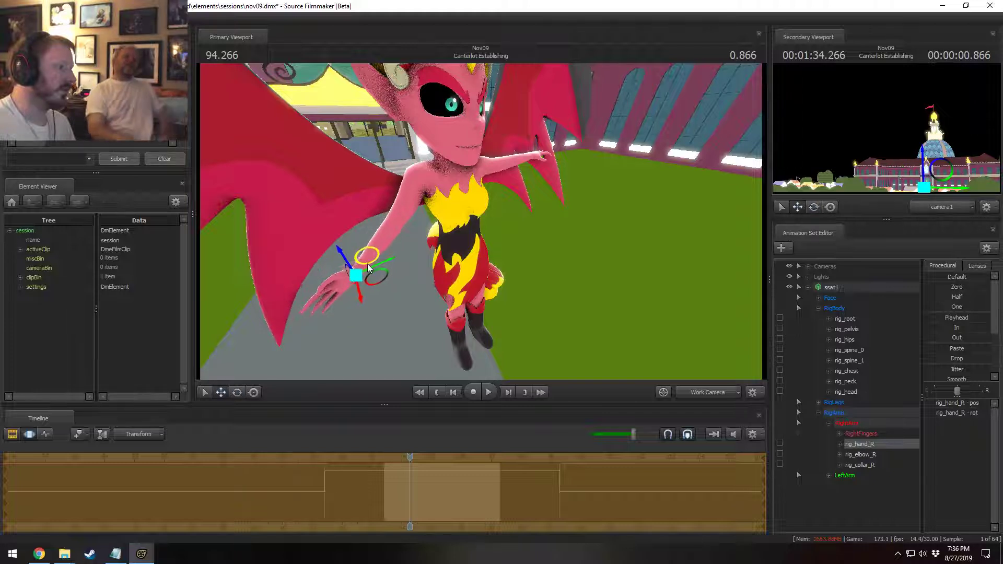
pyautogui.press('e')
pyautogui.moveTo(380, 256); pyautogui.dragTo(410, 229)
pyautogui.press('w')
pyautogui.press('s')
pyautogui.press('a')
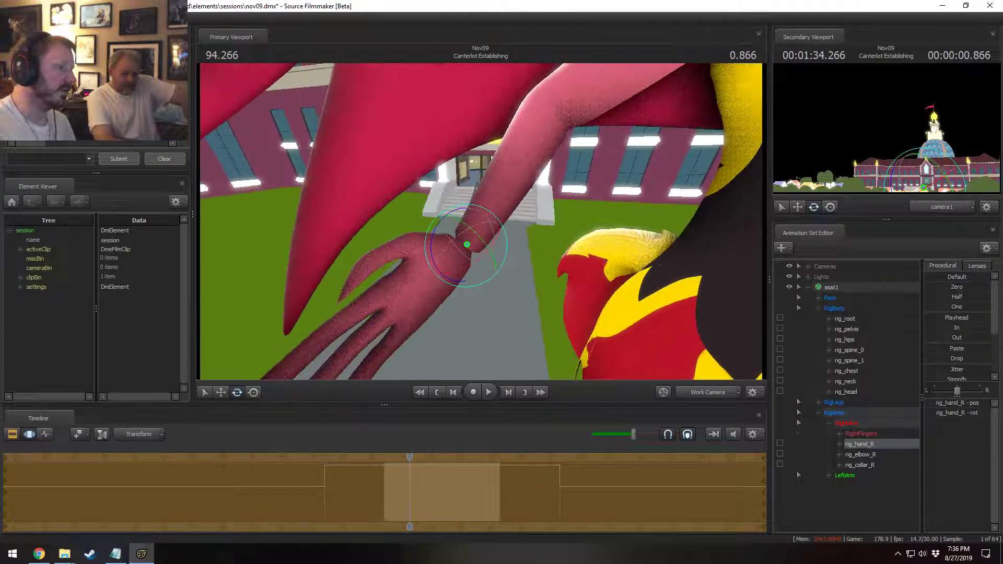
pyautogui.press('s')
pyautogui.moveTo(483, 240); pyautogui.dragTo(482, 193)
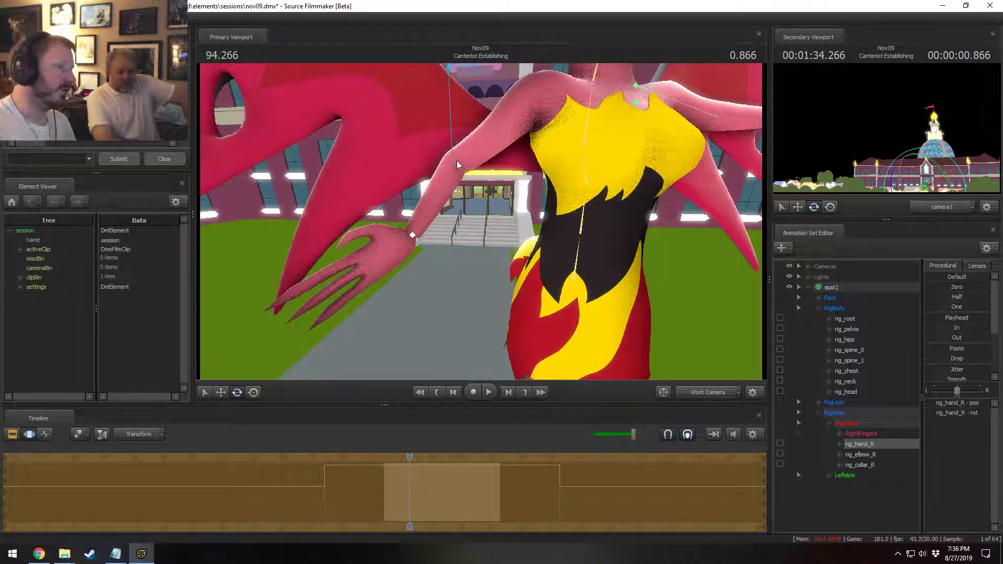
# - Reposition the rig_elbow_R control to adjust the right arm's bend, using the clip at 1:29 as reference
pyautogui.click(453, 160)
pyautogui.hotkey('alt', 'Tab')
pyautogui.hotkey('alt', 'Tab')
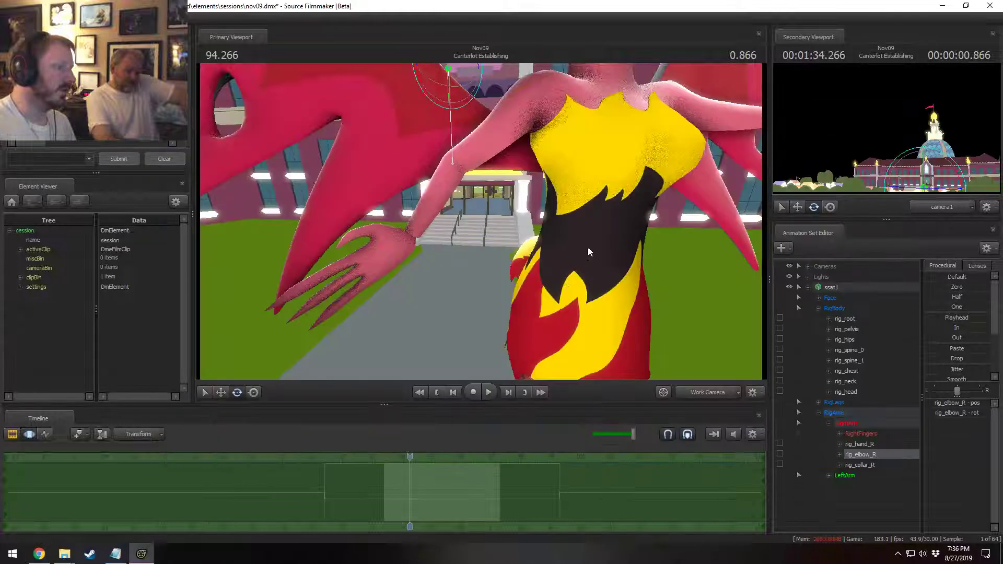
pyautogui.moveTo(588, 252); pyautogui.dragTo(481, 221)
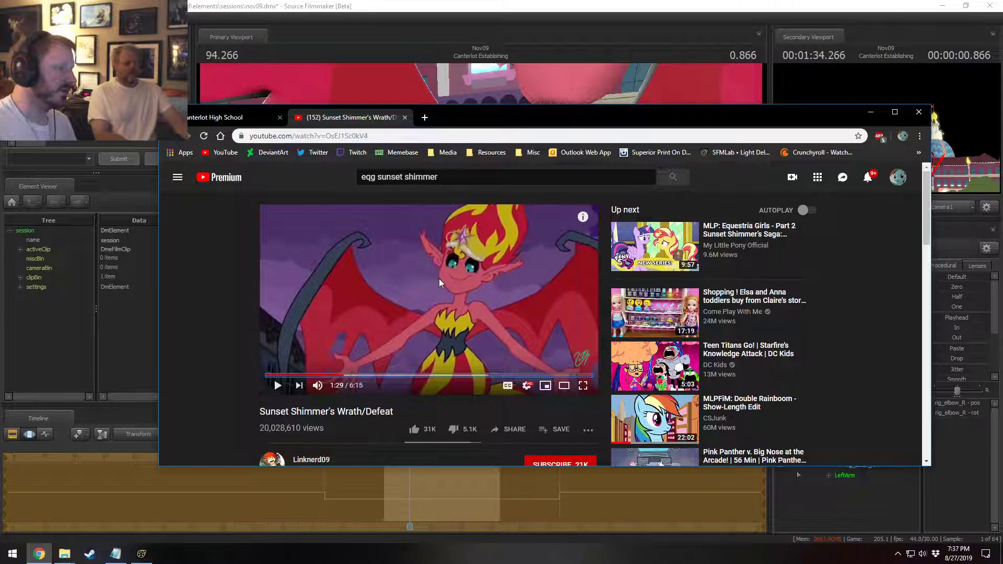
pyautogui.moveTo(439, 278); pyautogui.dragTo(434, 266)
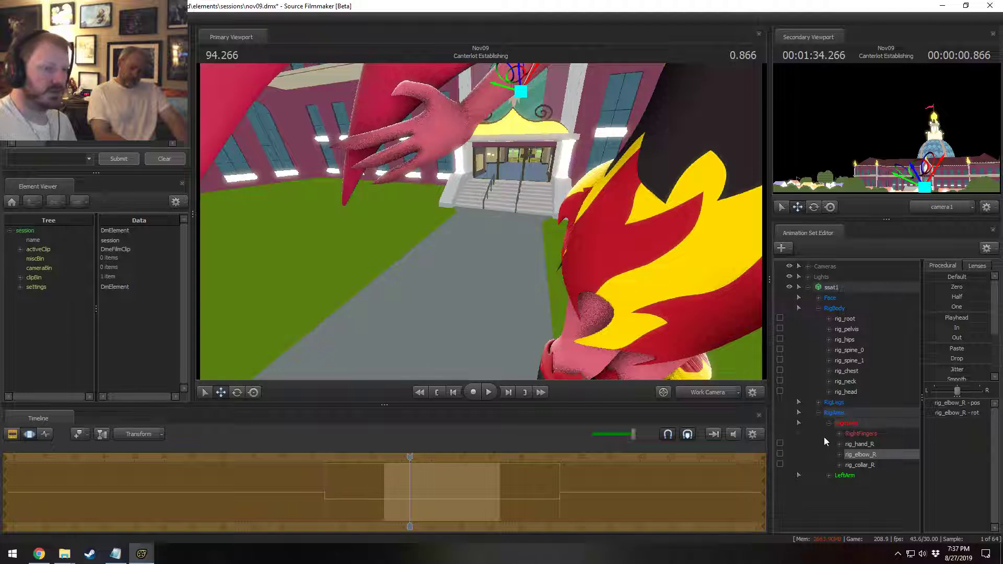
# - Expand RightFingers and rotate the finger base bones bip_index_0_R, bip_middle_0_R and bip_ring_0_R together
pyautogui.click(839, 434)
pyautogui.click(870, 444)
pyautogui.scroll(-1, 878, 454)
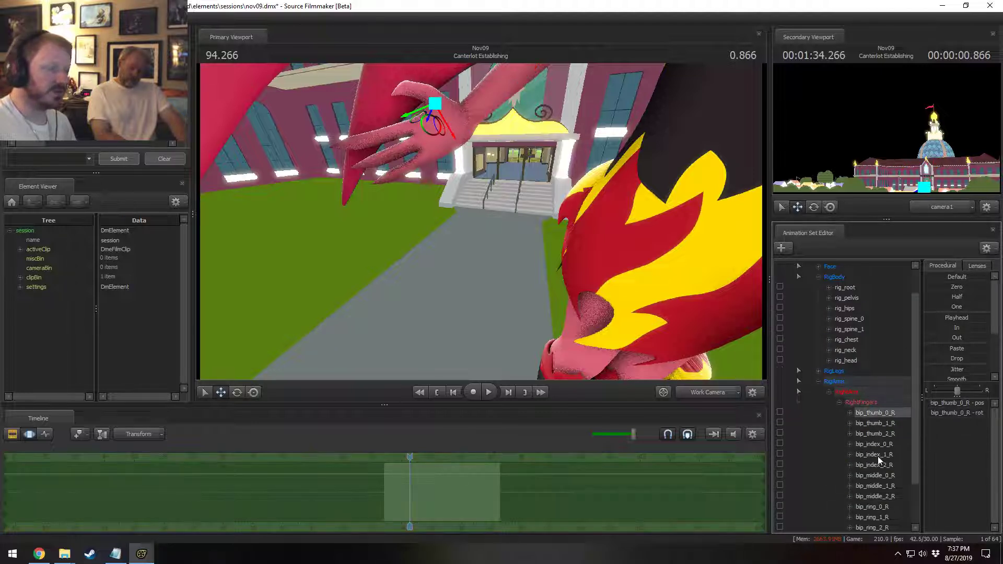
pyautogui.click(880, 445)
pyautogui.keyDown('ctrl'); pyautogui.click(881, 475); pyautogui.keyUp('ctrl')
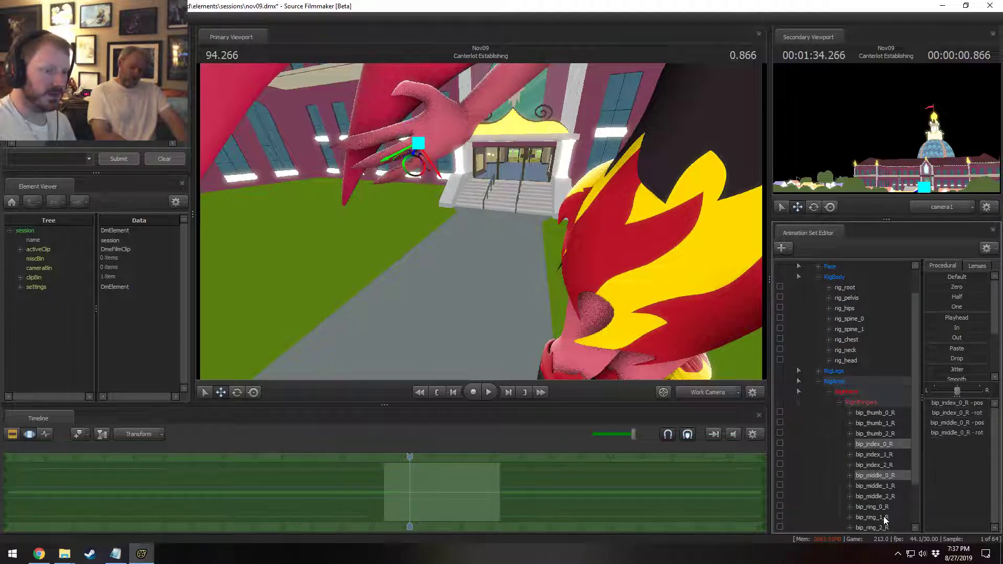
pyautogui.keyDown('ctrl'); pyautogui.click(883, 509); pyautogui.keyUp('ctrl')
pyautogui.moveTo(491, 230); pyautogui.dragTo(480, 221)
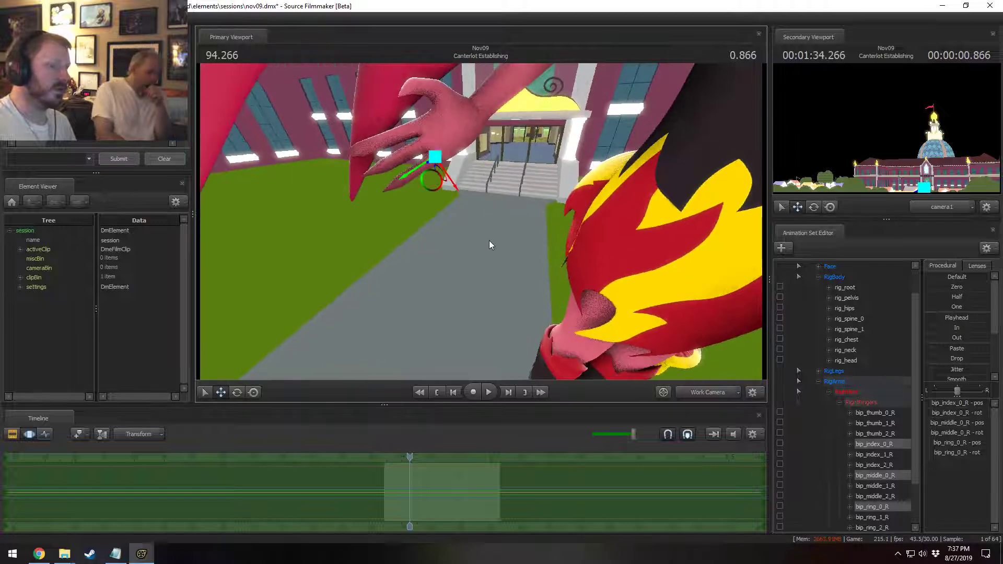
pyautogui.press('e')
pyautogui.moveTo(466, 180); pyautogui.dragTo(455, 160)
# - Spread the right fingers by rotating bip_middle_0_R with bip_ring_0_R and bip_ring_0_R alone, checking against the clip
pyautogui.keyDown('ctrl'); pyautogui.click(872, 439); pyautogui.keyUp('ctrl')
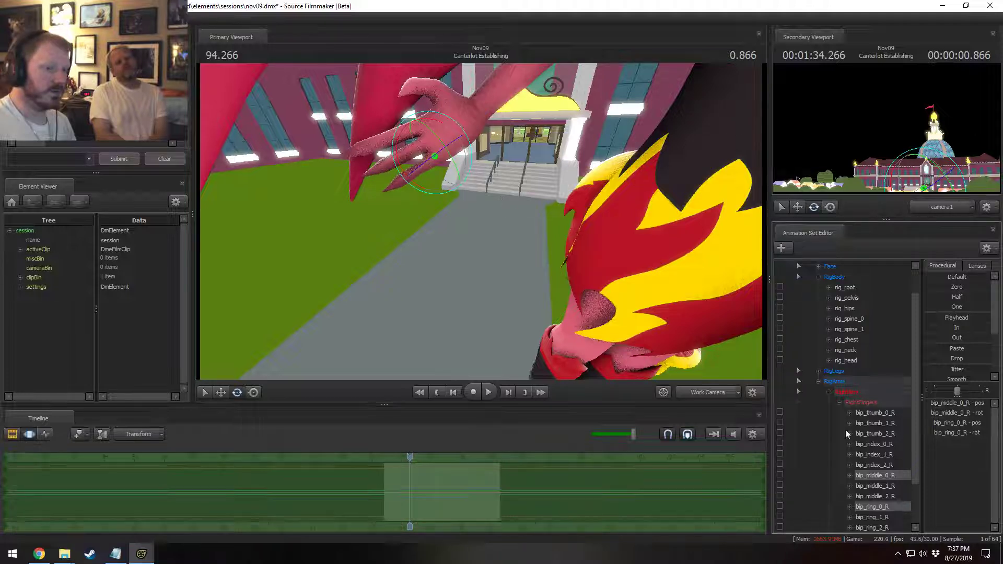
pyautogui.moveTo(448, 198)
pyautogui.mouseDown()
pyautogui.moveTo(513, 193)
pyautogui.moveTo(453, 197)
pyautogui.mouseUp()
pyautogui.keyDown('ctrl'); pyautogui.click(872, 476); pyautogui.keyUp('ctrl')
pyautogui.hotkey('alt', 'Tab')
pyautogui.hotkey('alt', 'Tab')
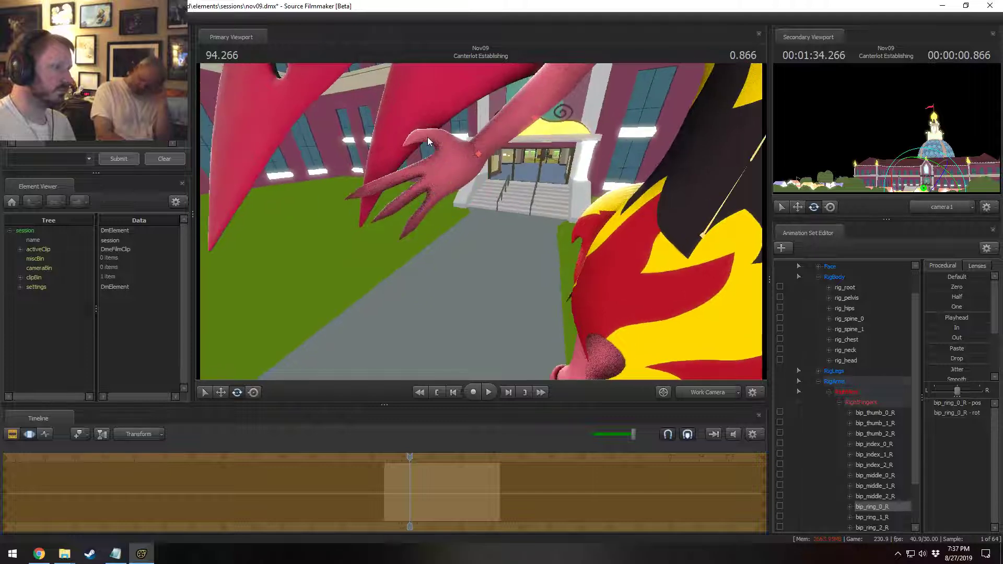
pyautogui.click(875, 423)
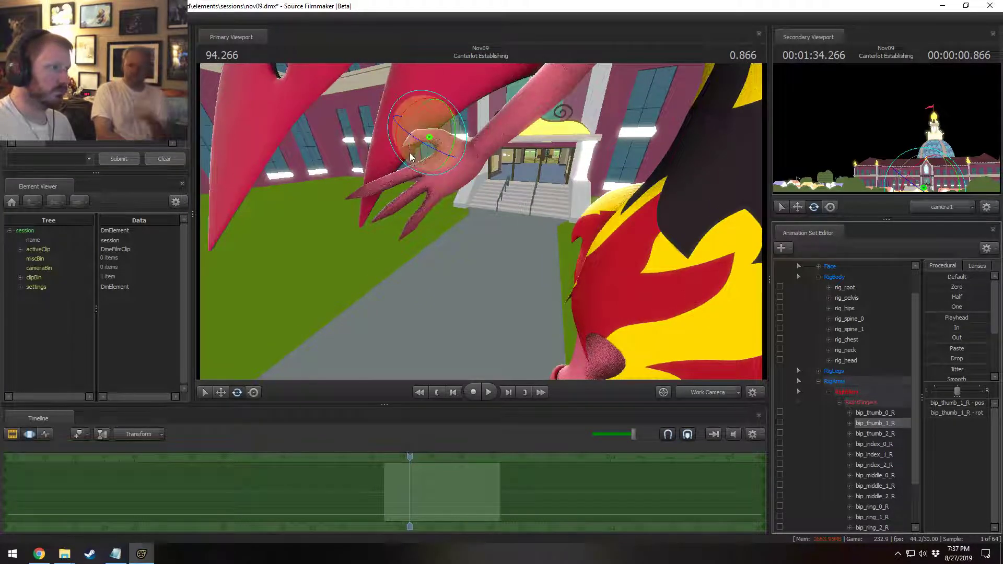
pyautogui.moveTo(400, 149); pyautogui.dragTo(400, 151)
pyautogui.hotkey('ctrl', 'z')
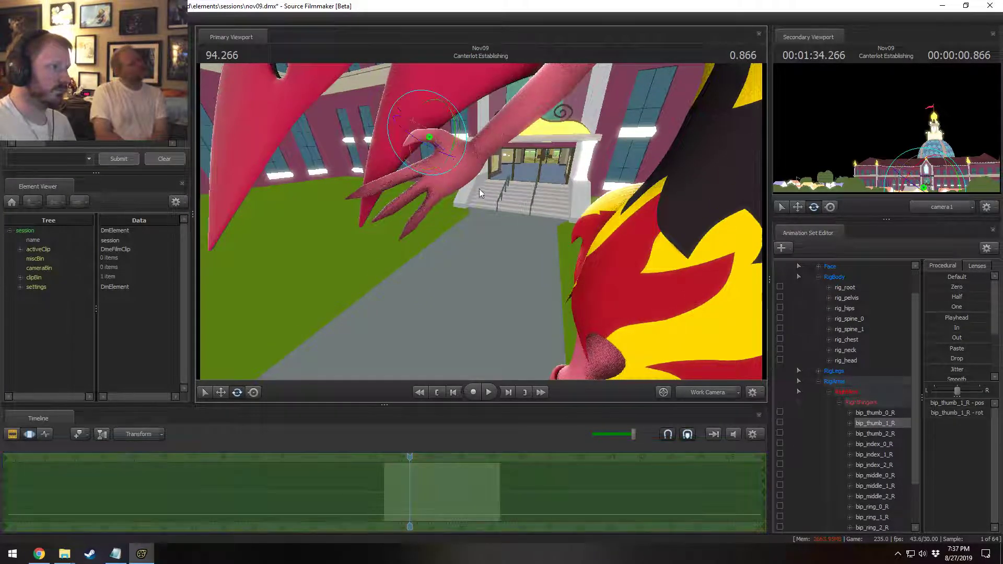
pyautogui.hotkey('ctrl', 'z')
# - Rotate the right thumb's base bone bip_thumb_0_R away from the palm and check the hand against the reference clip
pyautogui.click(883, 413)
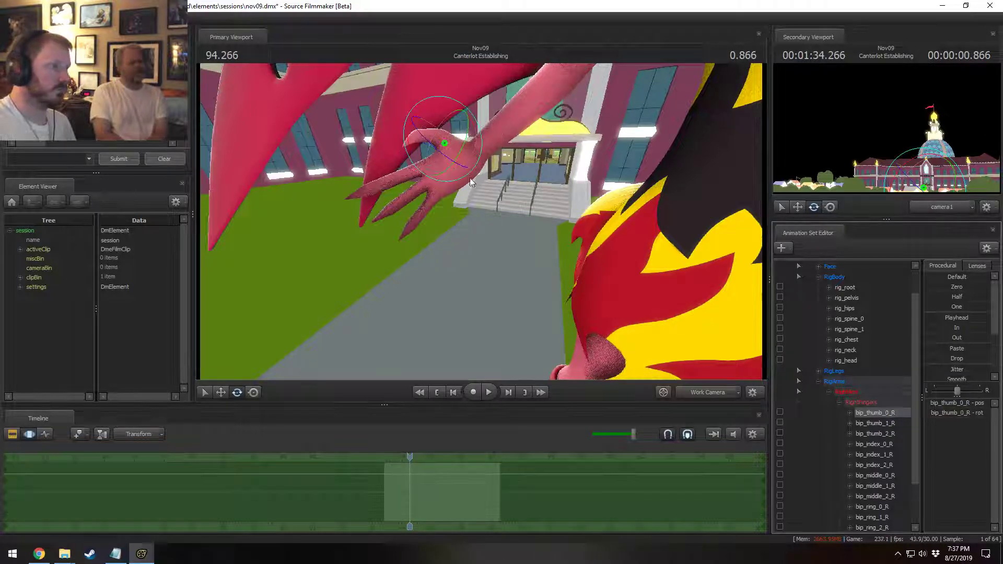
pyautogui.press('s')
pyautogui.moveTo(460, 188); pyautogui.dragTo(497, 164)
pyautogui.press('w')
pyautogui.moveTo(480, 221); pyautogui.dragTo(512, 219)
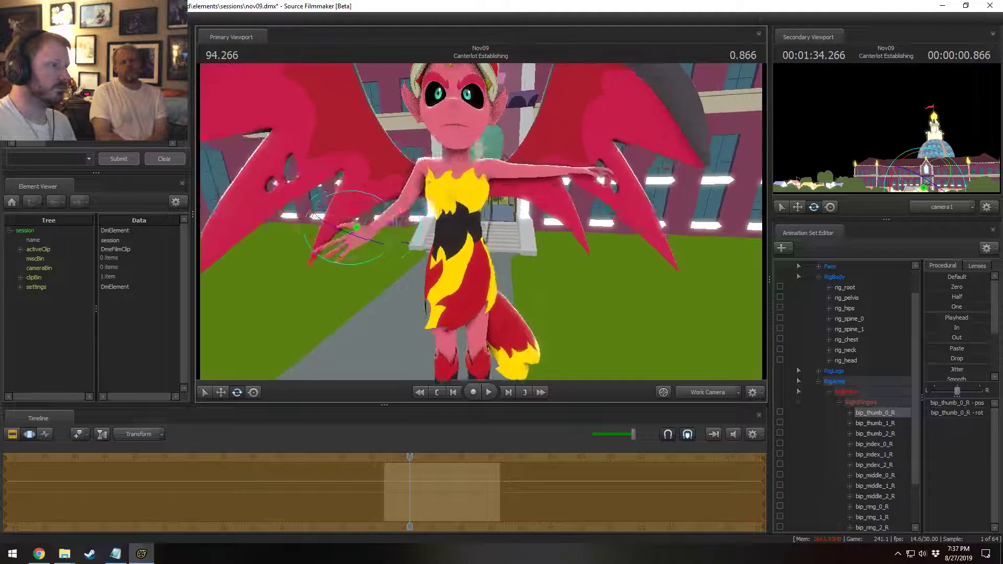
pyautogui.hotkey('alt', 'Tab')
pyautogui.hotkey('alt', 'Tab')
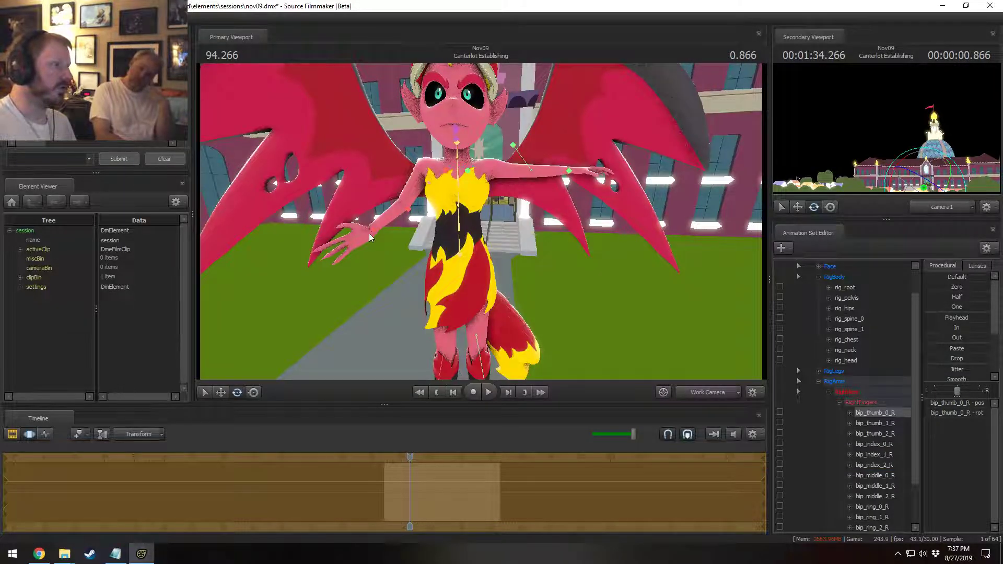
# - Rotate the right collar control and rig_collar_L to adjust both shoulders
pyautogui.click(447, 172)
pyautogui.moveTo(482, 155); pyautogui.dragTo(478, 133)
pyautogui.click(482, 174)
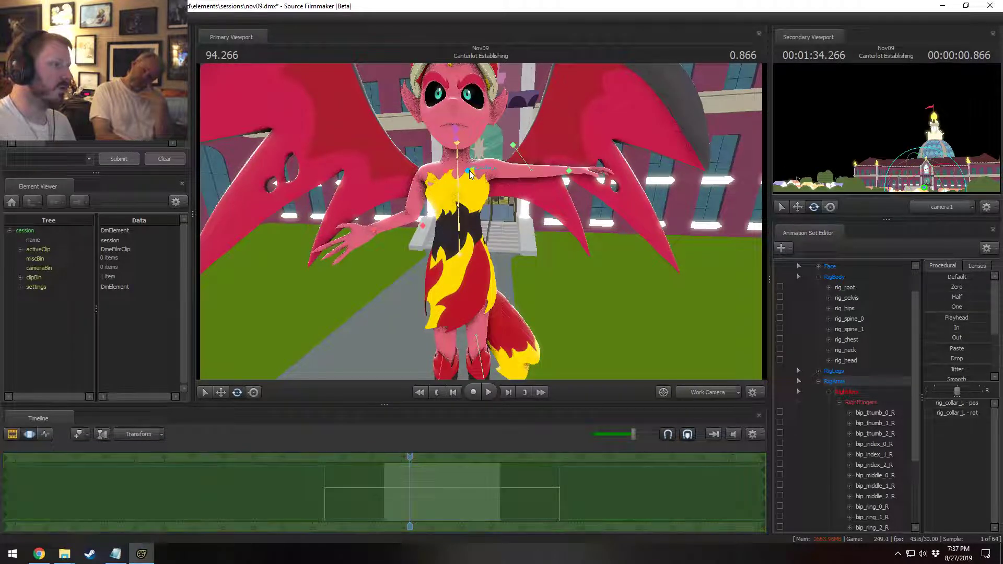
pyautogui.moveTo(507, 161); pyautogui.dragTo(512, 178)
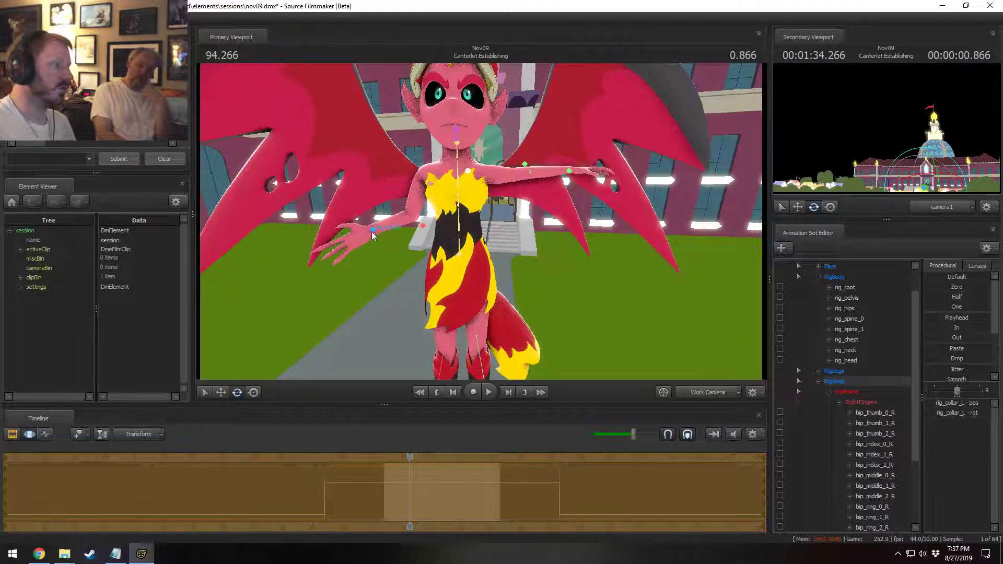
# - Reposition the right hand lower and closer to the body with rig_hand_R, using the clip at 1:29 as reference
pyautogui.click(372, 231)
pyautogui.moveTo(371, 230); pyautogui.dragTo(373, 223)
pyautogui.hotkey('alt', 'Tab')
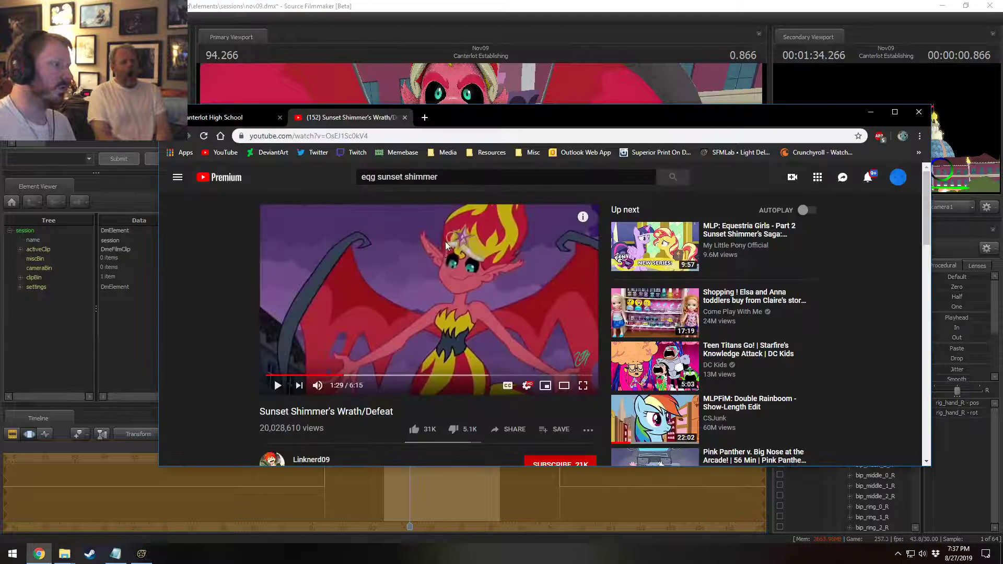
pyautogui.hotkey('alt', 'Tab')
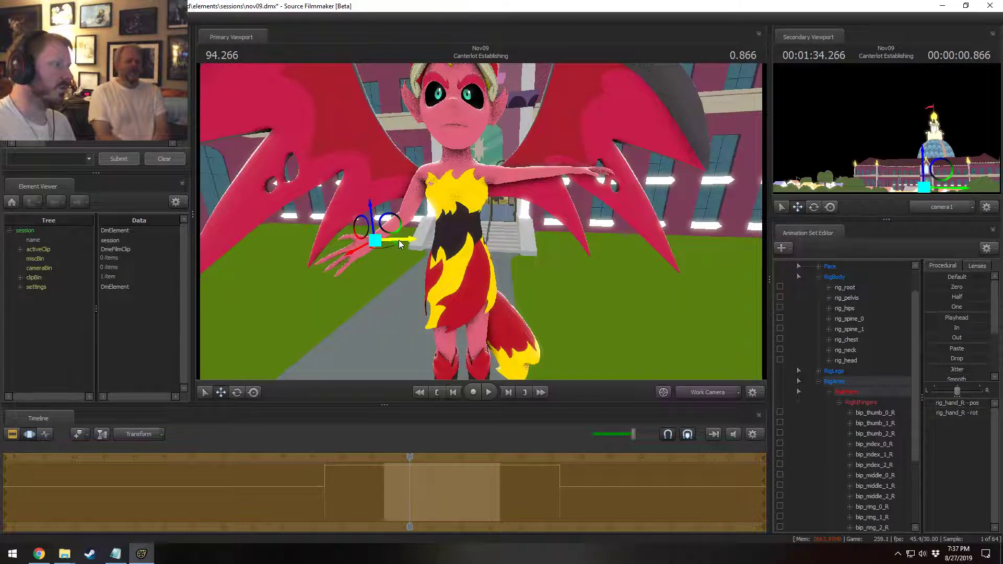
pyautogui.moveTo(400, 244); pyautogui.dragTo(437, 232)
pyautogui.hotkey('alt', 'Tab')
pyautogui.hotkey('alt', 'Tab')
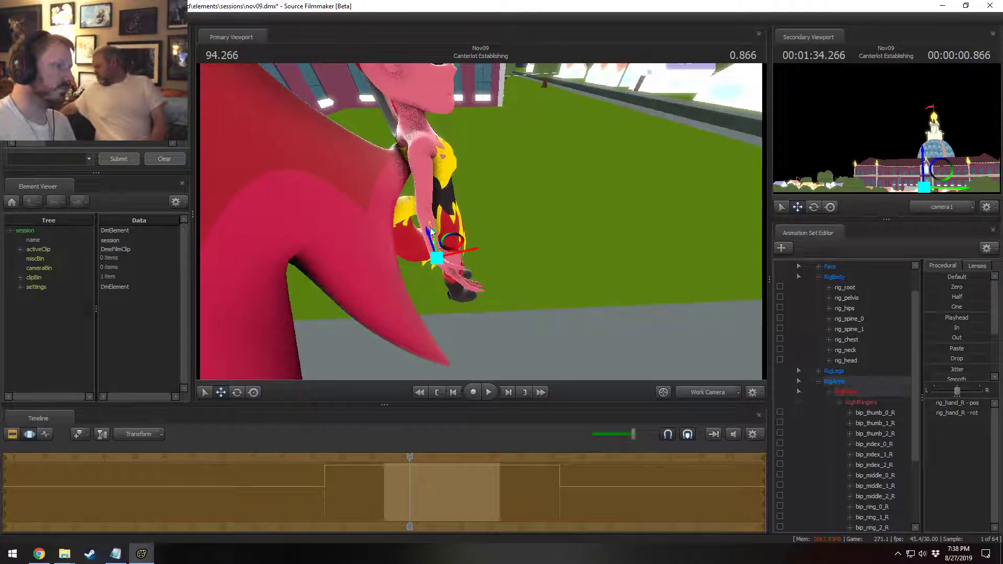
pyautogui.moveTo(430, 231); pyautogui.dragTo(485, 202)
# - Move the rig_elbow_R control to correct the right arm's bend and inspect the pose from the front
pyautogui.click(493, 194)
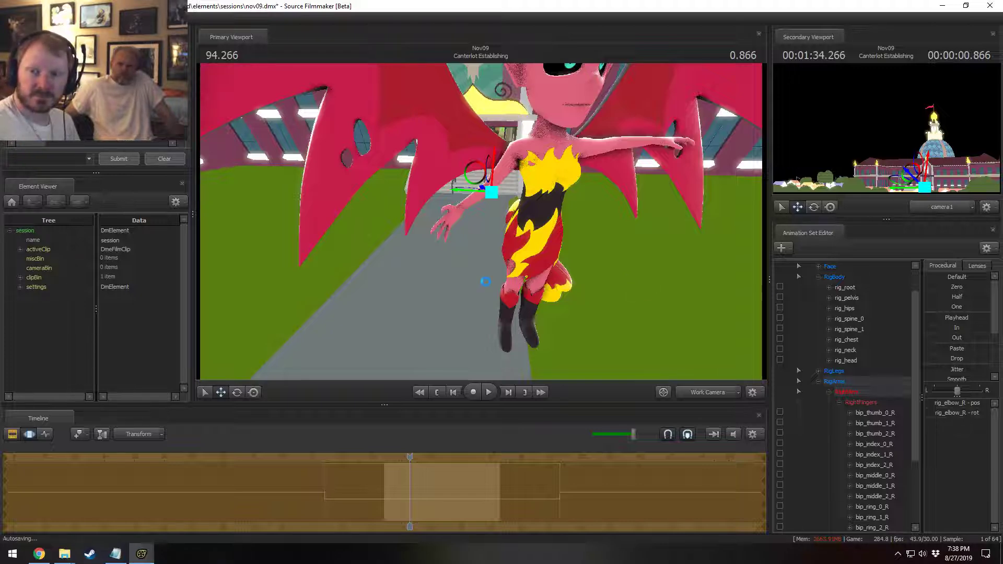
pyautogui.moveTo(612, 255); pyautogui.dragTo(648, 225)
pyautogui.press('w')
pyautogui.press('d')
pyautogui.moveTo(481, 222); pyautogui.dragTo(481, 221)
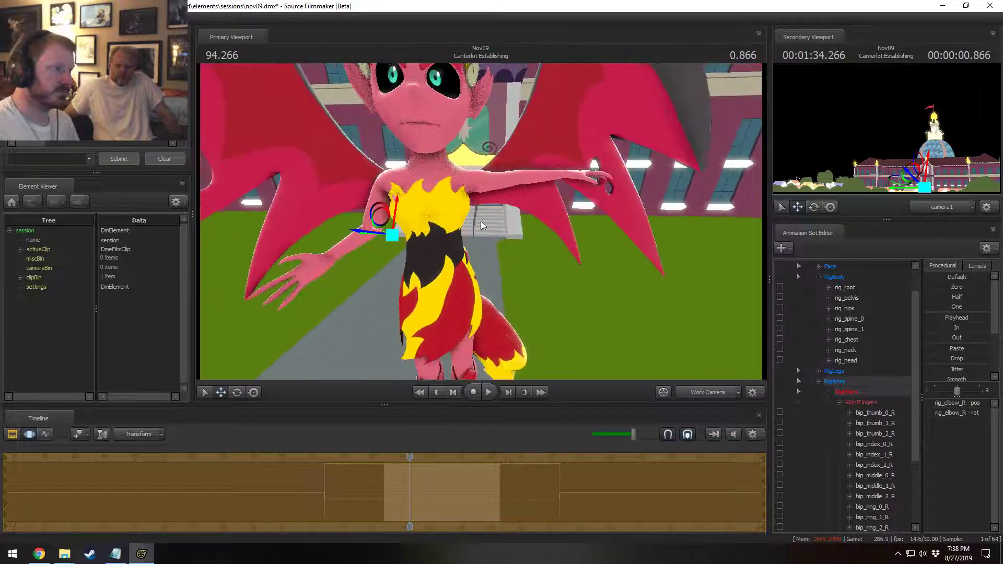
# - Lower the left hand beside the body with rig_hand_L and adjust its rotation
pyautogui.click(565, 175)
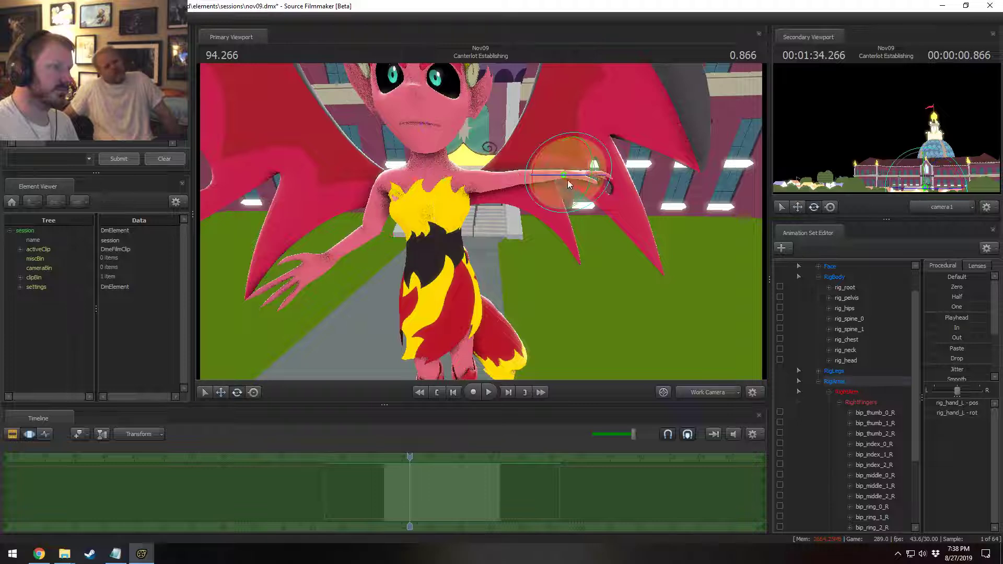
pyautogui.press('w')
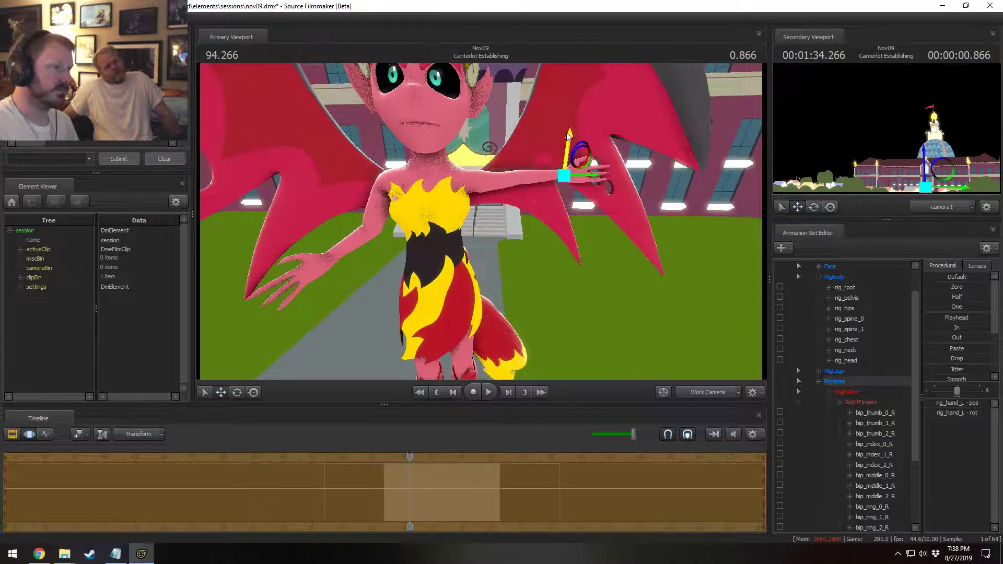
pyautogui.moveTo(593, 234); pyautogui.dragTo(505, 224)
pyautogui.press('e')
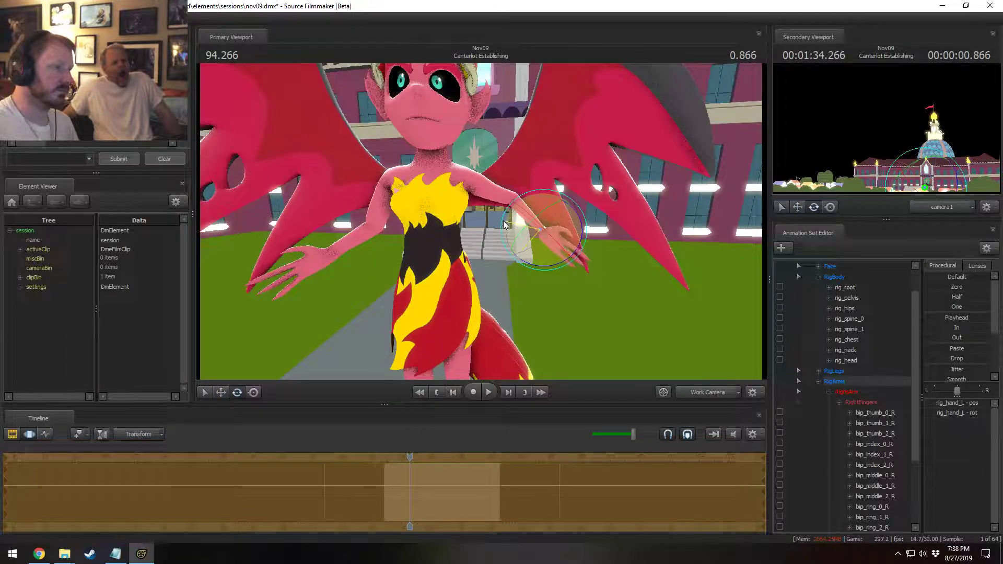
# - Reposition the rig_elbow_L control so the left arm's bend mirrors the right arm
pyautogui.keyDown('ctrl'); pyautogui.click(518, 166); pyautogui.keyUp('ctrl')
pyautogui.keyDown('alt'); pyautogui.moveTo(519, 167); pyautogui.dragTo(476, 212); pyautogui.keyUp('alt')
pyautogui.press('w')
pyautogui.moveTo(492, 163); pyautogui.dragTo(482, 223)
pyautogui.scroll(2, 481, 223)
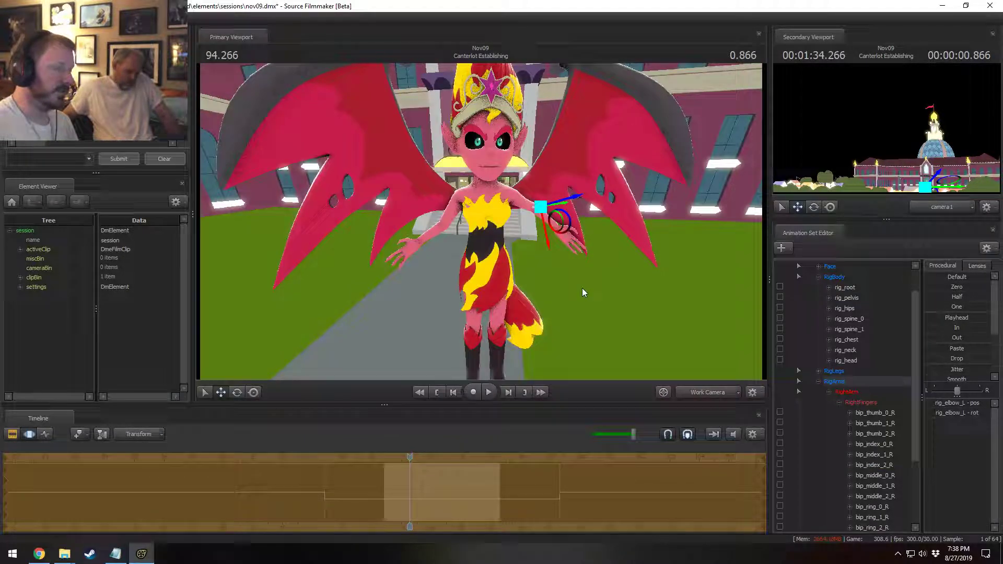
pyautogui.moveTo(547, 240); pyautogui.dragTo(549, 234)
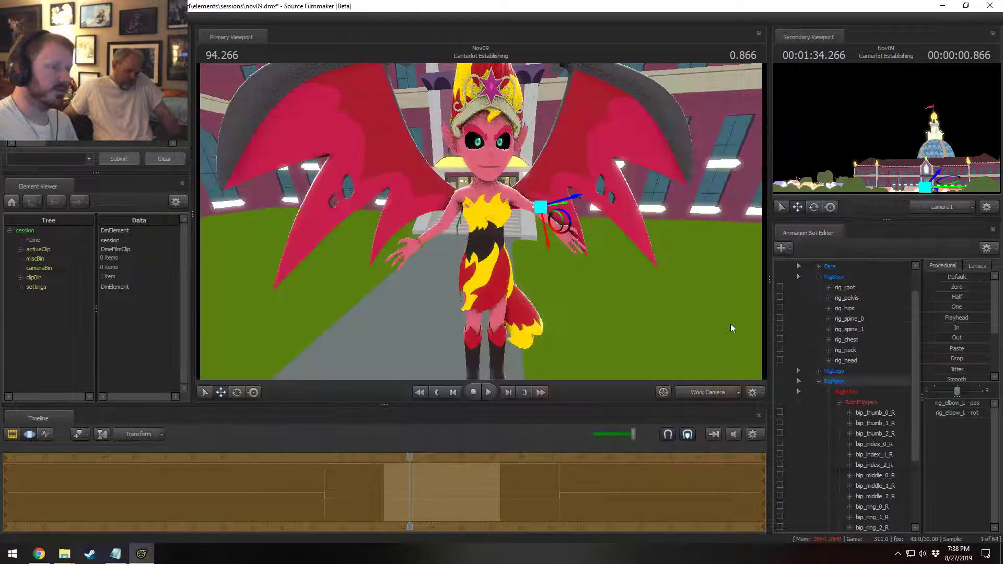
# - Collapse the RigArms and RigBody groups, expand Face on ssat1 and show its Lower Face controls
pyautogui.scroll(-3, 834, 408)
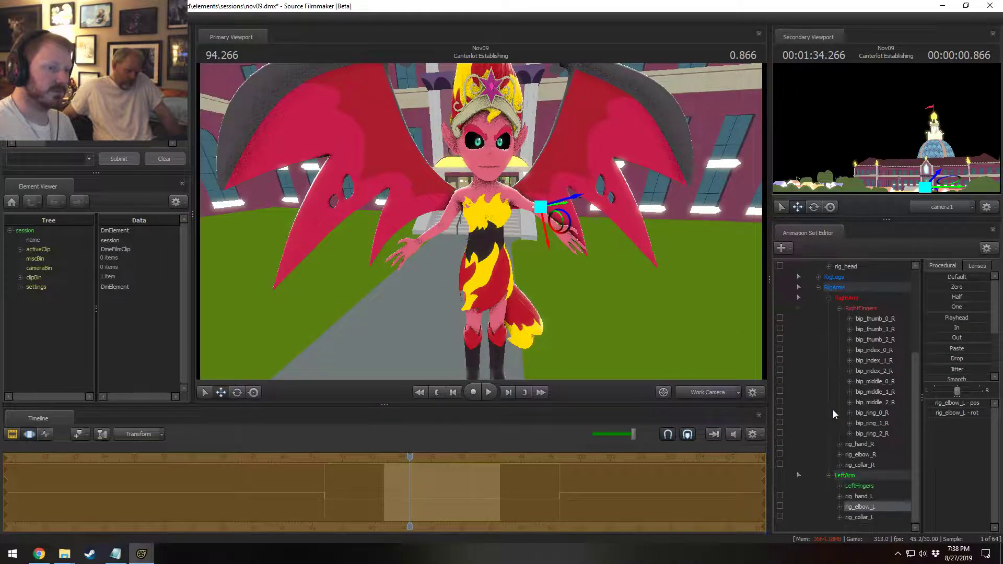
pyautogui.scroll(1, 834, 402)
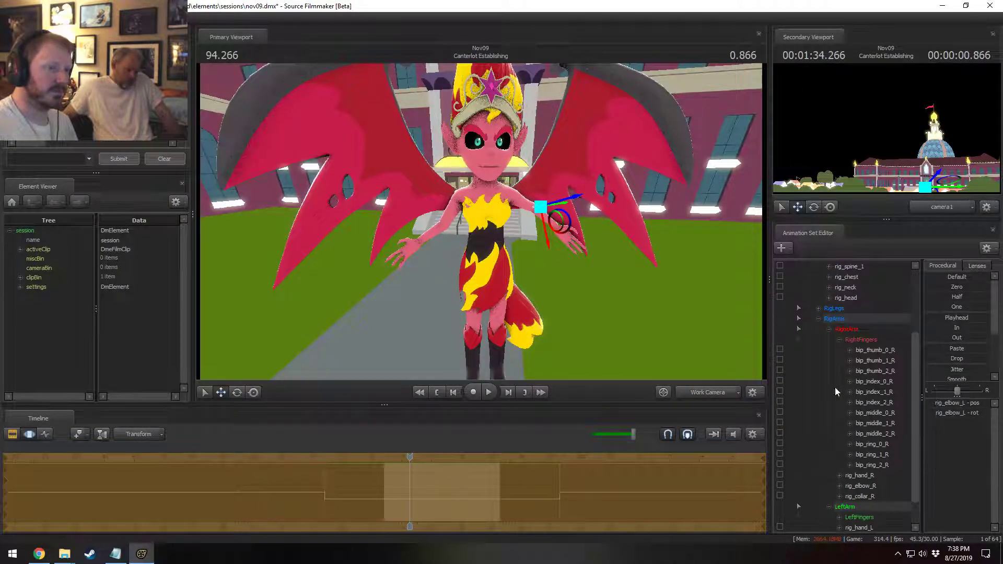
pyautogui.click(818, 318)
pyautogui.click(818, 308)
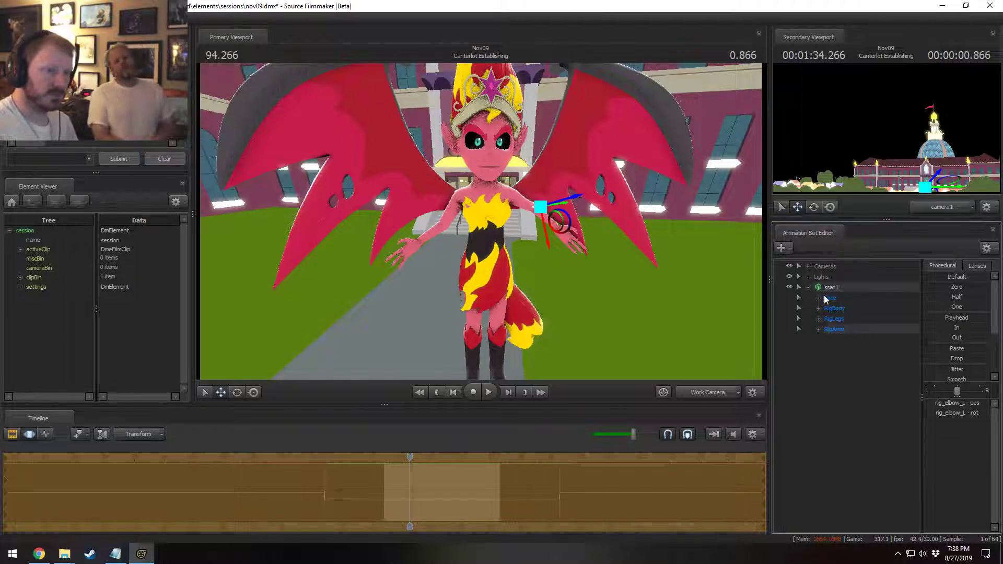
pyautogui.doubleClick(825, 297)
pyautogui.click(848, 330)
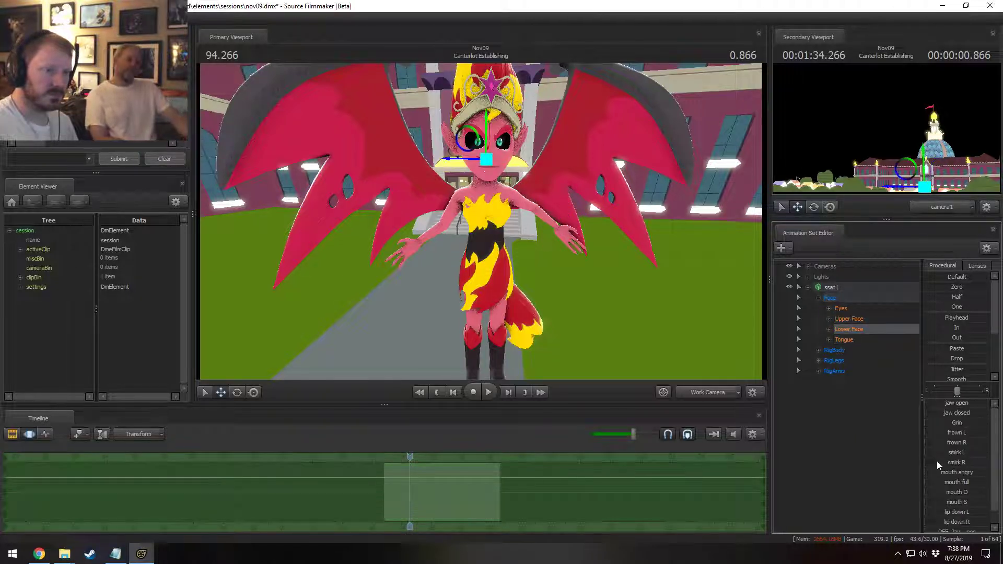
# - Raise smirk L and smirk R to give the model a slight smile, comparing the mouth with the reference clip
pyautogui.moveTo(956, 424); pyautogui.dragTo(959, 424)
pyautogui.hotkey('alt', 'Tab')
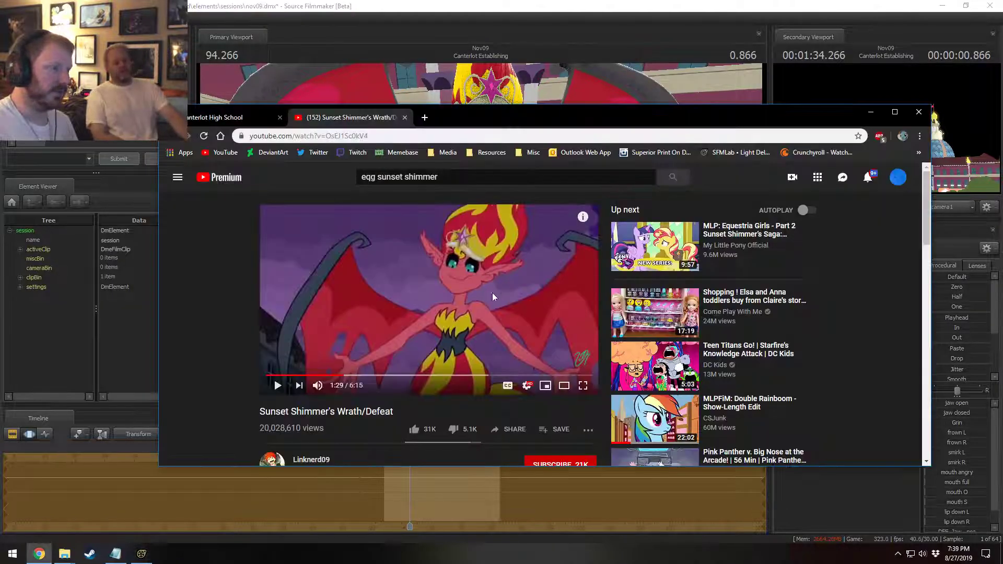
pyautogui.hotkey('alt', 'Tab')
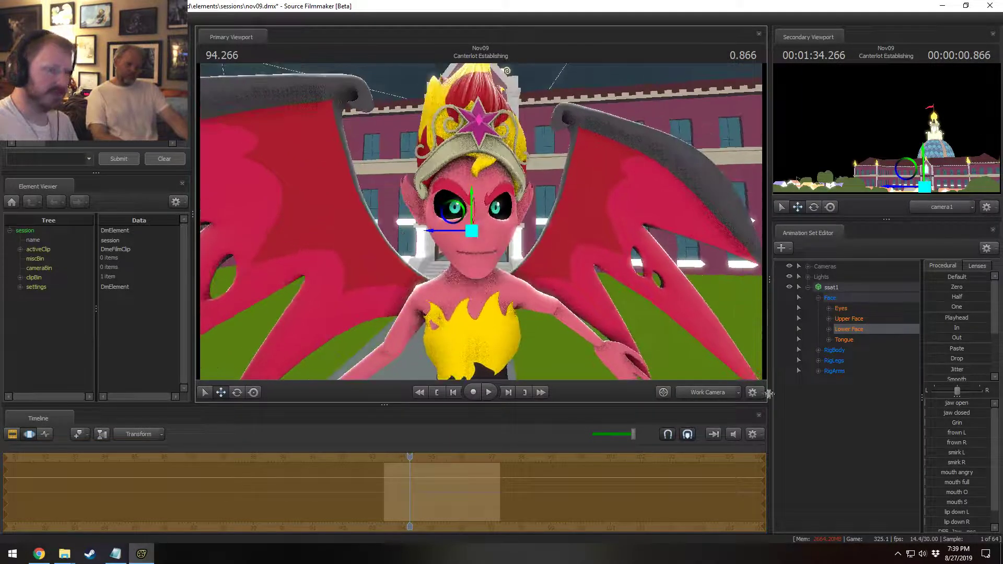
pyautogui.moveTo(961, 452); pyautogui.dragTo(961, 452)
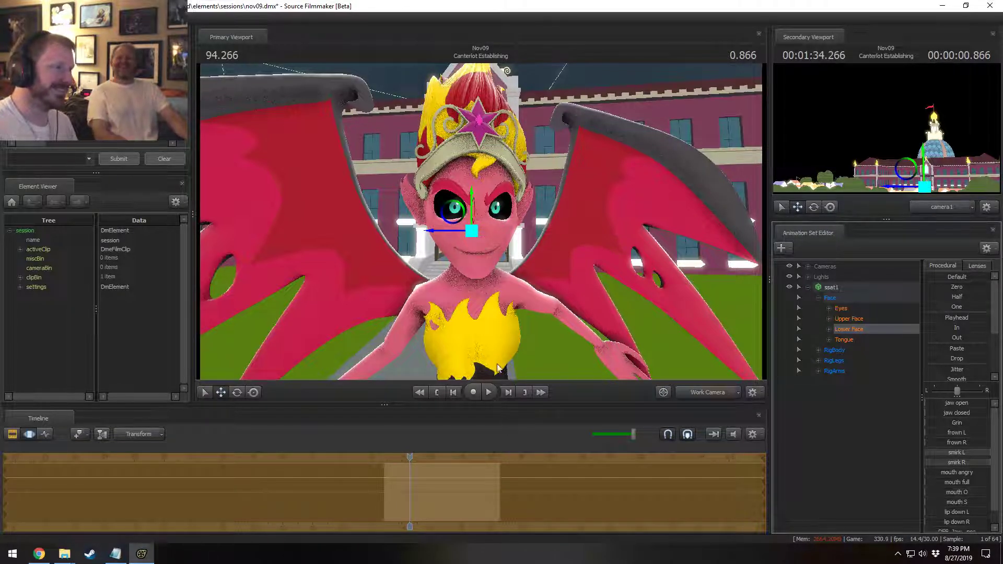
pyautogui.hotkey('alt', 'Tab')
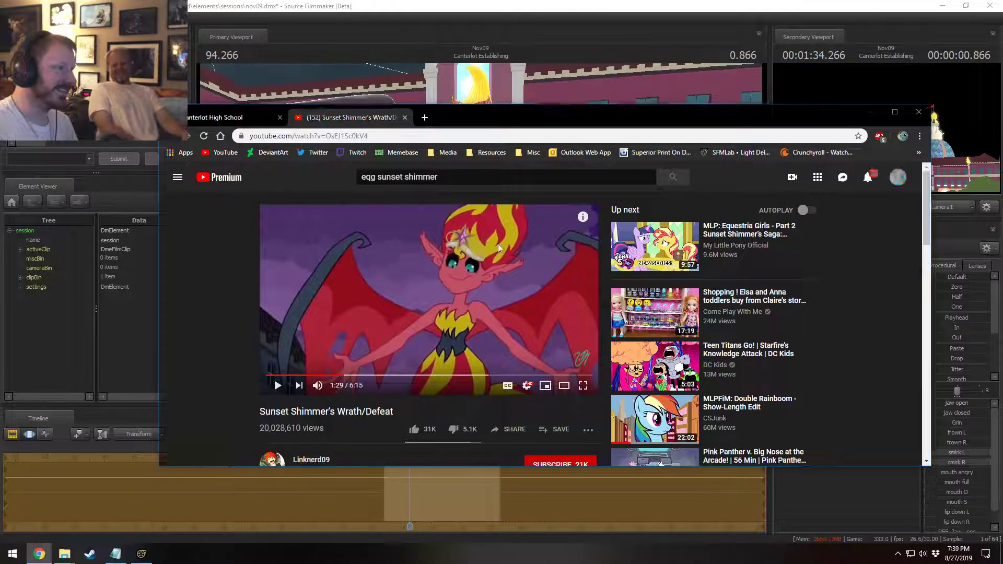
pyautogui.hotkey('alt', 'Tab')
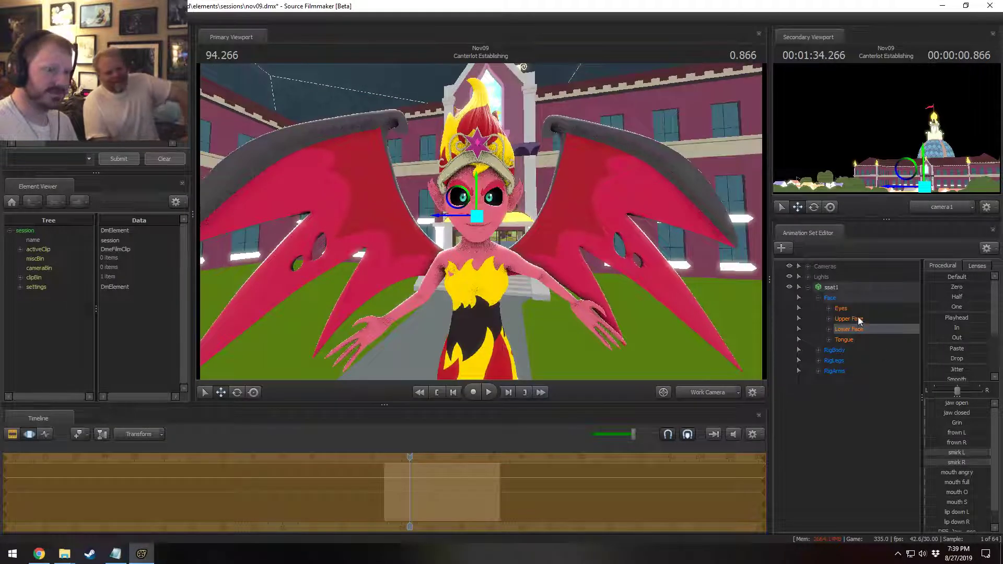
# - Reduce the angry brow controls in the Upper Face group to relax the brows, checking against the clip
pyautogui.click(849, 319)
pyautogui.moveTo(975, 403); pyautogui.dragTo(932, 403)
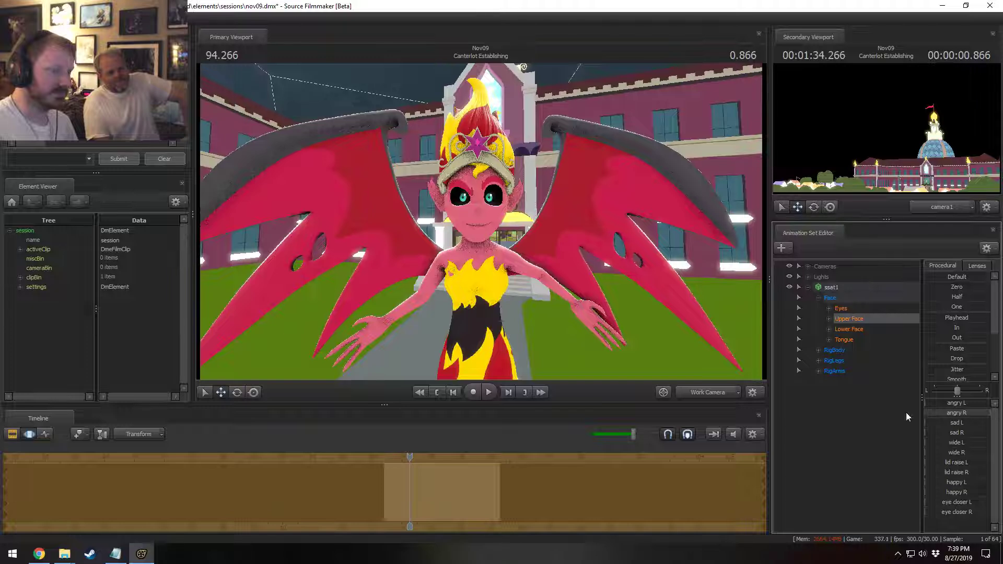
pyautogui.hotkey('alt', 'Tab')
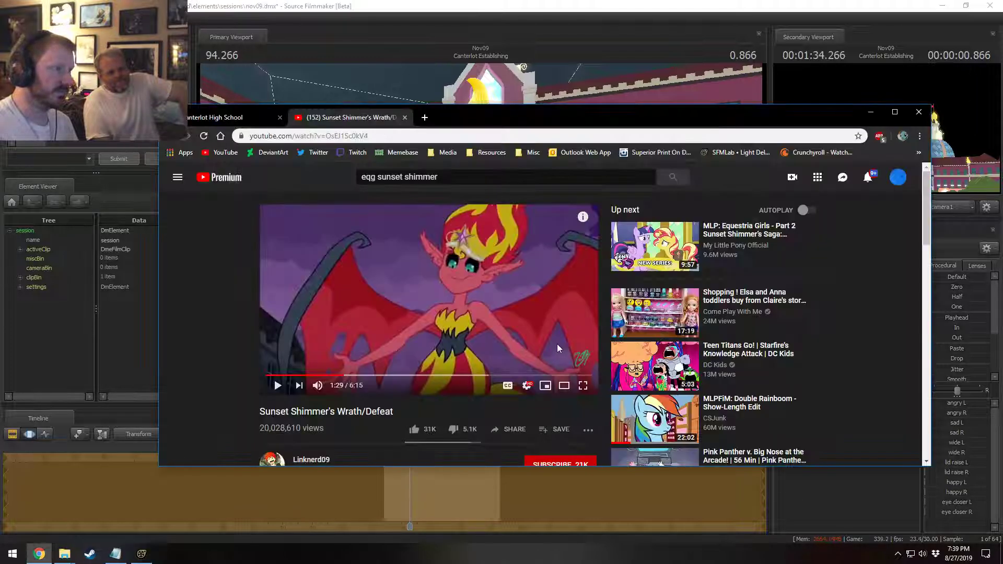
pyautogui.hotkey('alt', 'Tab')
# - Change the ssat1 model's eyes to the variant with larger irises and compare them with the reference clip
pyautogui.rightClick(845, 286)
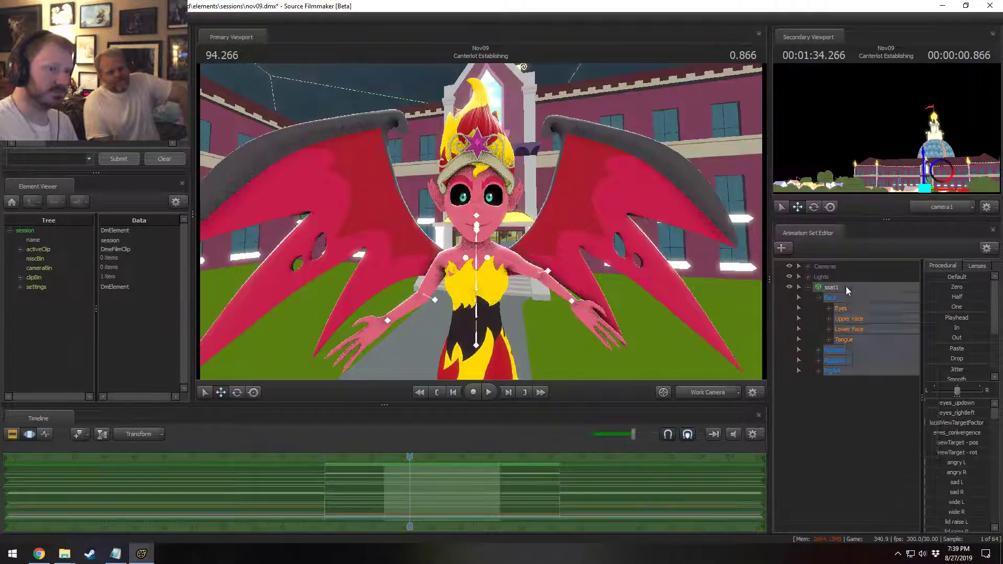
pyautogui.moveTo(873, 425)
pyautogui.click(957, 432)
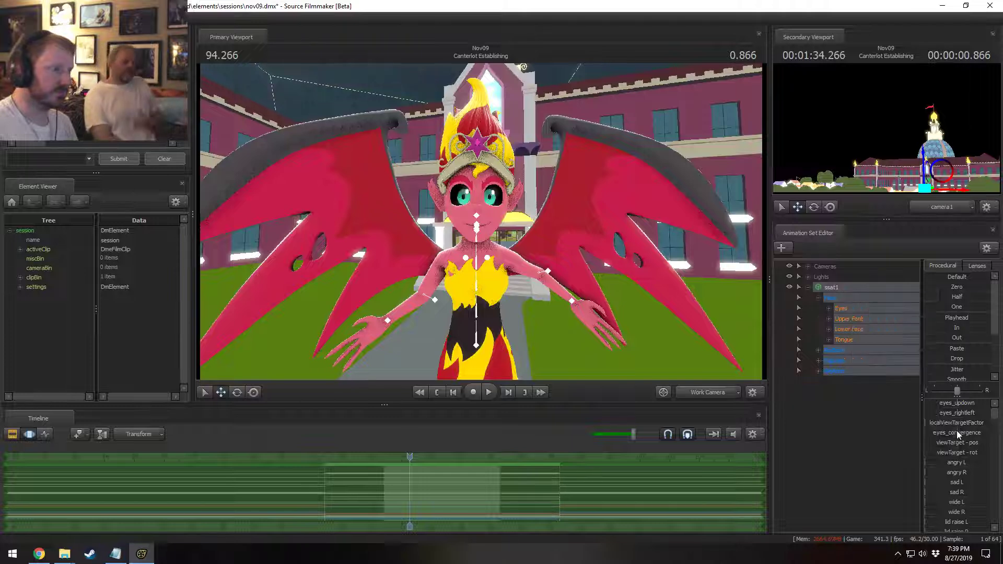
pyautogui.hotkey('alt', 'Tab')
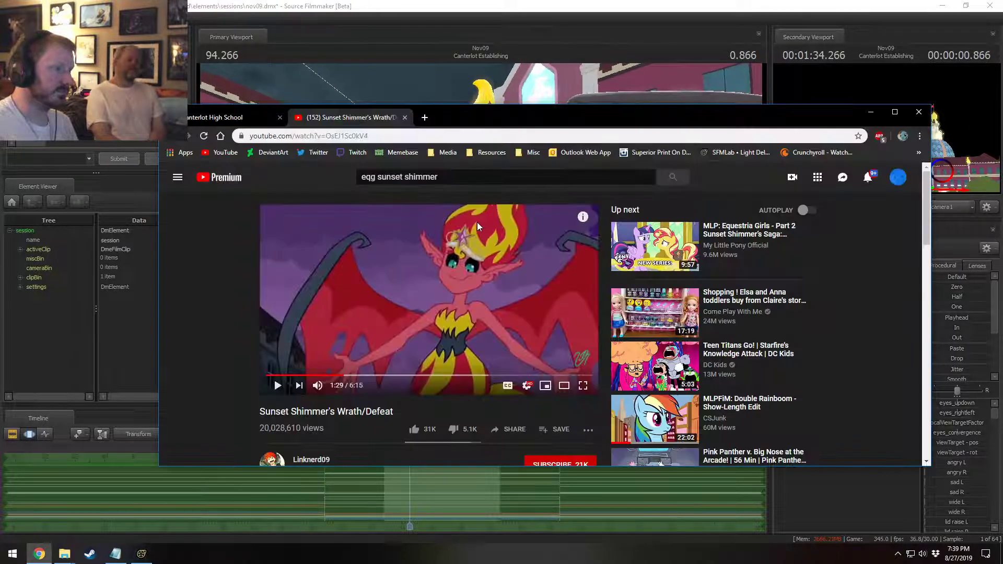
pyautogui.hotkey('alt', 'Tab')
pyautogui.hotkey('alt', 'Tab')
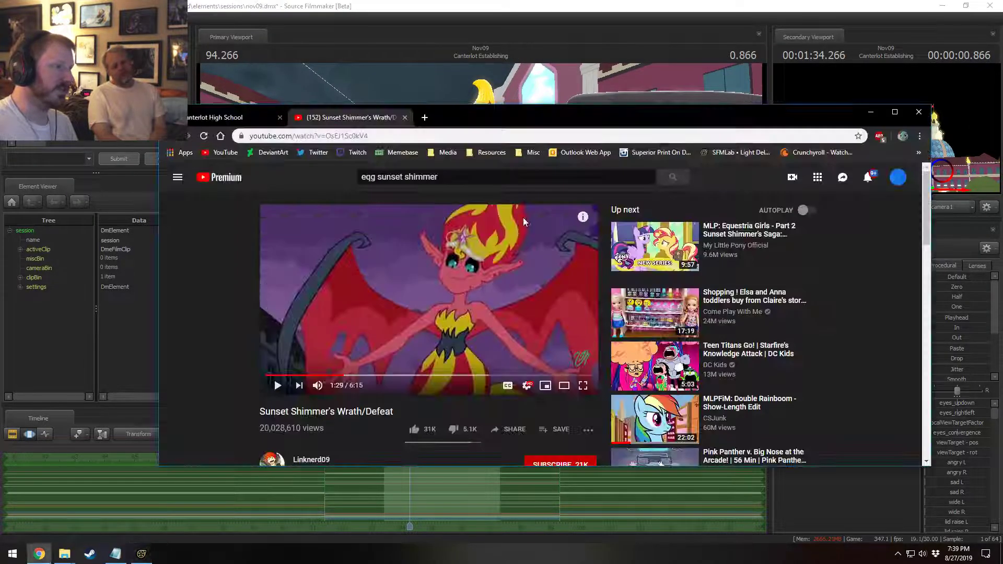
pyautogui.hotkey('alt', 'Tab')
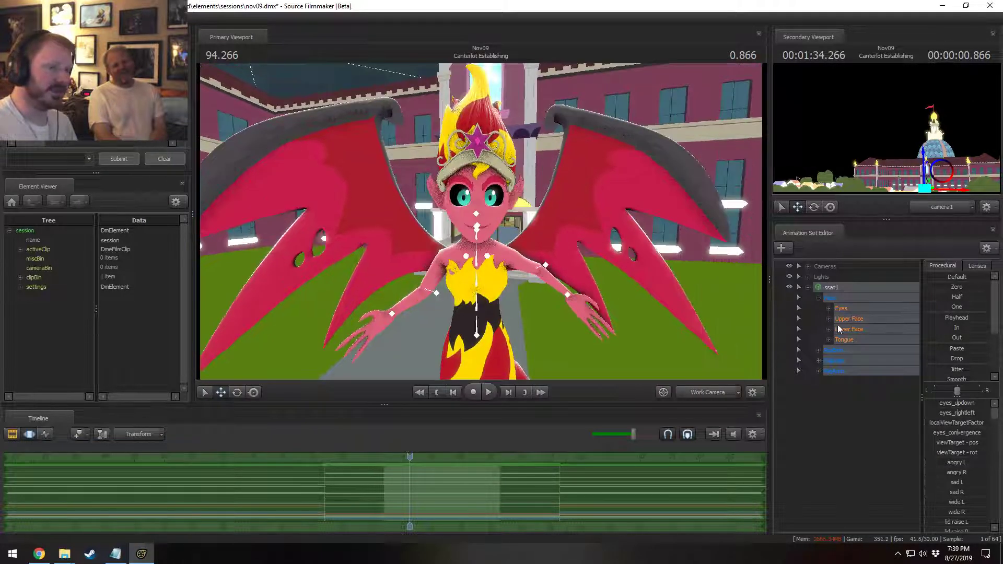
# - Select the Eyes group and reposition the view target to aim the model's gaze, using the clip as reference
pyautogui.click(841, 308)
pyautogui.moveTo(462, 220); pyautogui.dragTo(461, 220)
pyautogui.hotkey('alt', 'Tab')
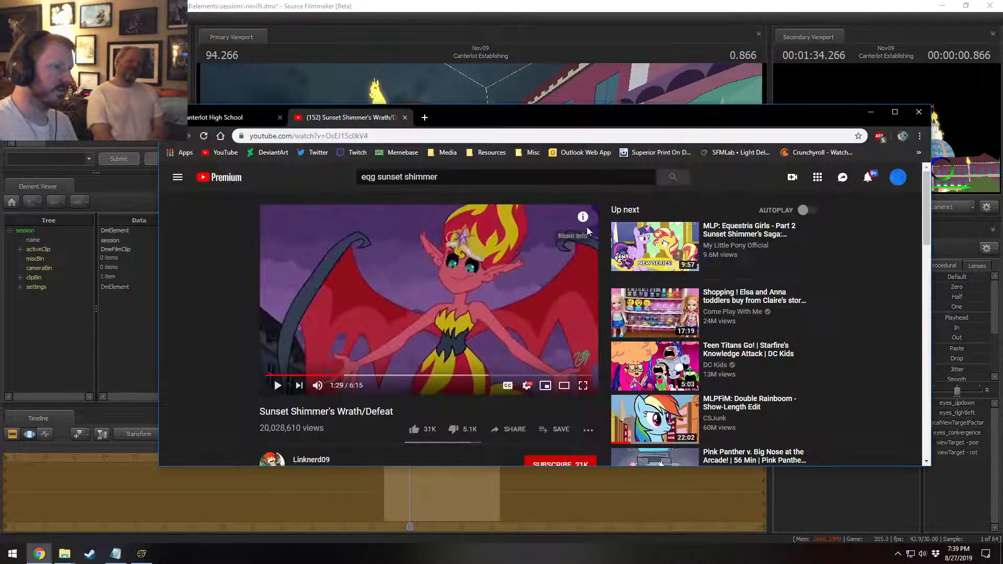
pyautogui.hotkey('alt', 'Tab')
pyautogui.moveTo(562, 243); pyautogui.dragTo(484, 232)
pyautogui.hotkey('alt', 'Tab')
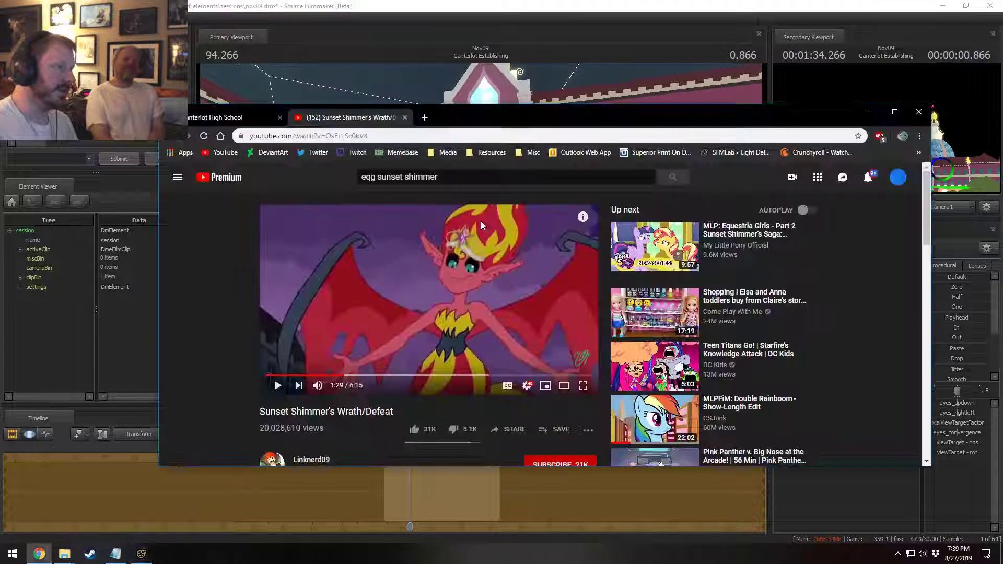
# - Compare the ssat1 model's pose from several view angles with the reference clip around 1:29 to 1:30
pyautogui.hotkey('alt', 'Tab')
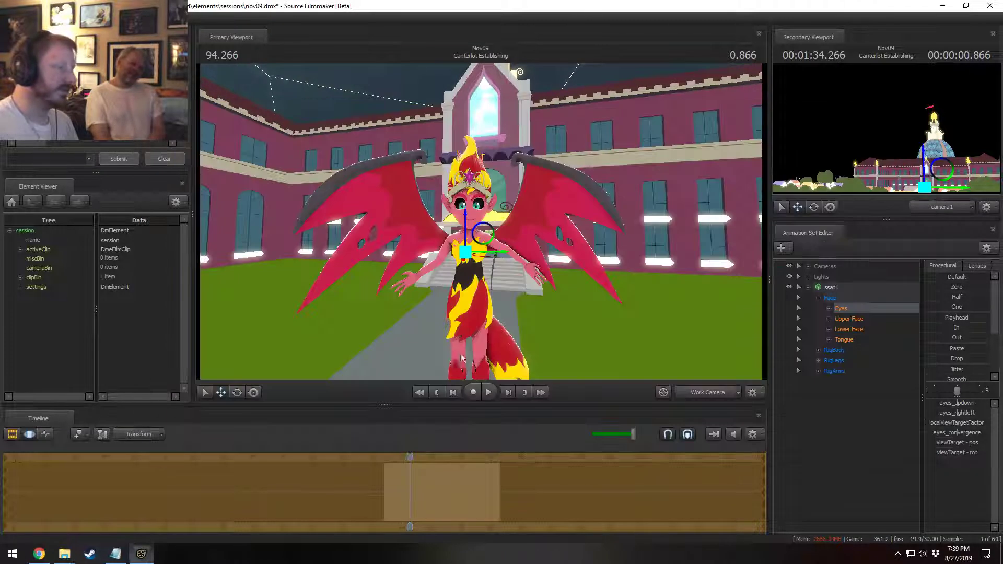
pyautogui.moveTo(535, 237); pyautogui.dragTo(481, 225)
pyautogui.hotkey('alt', 'Tab')
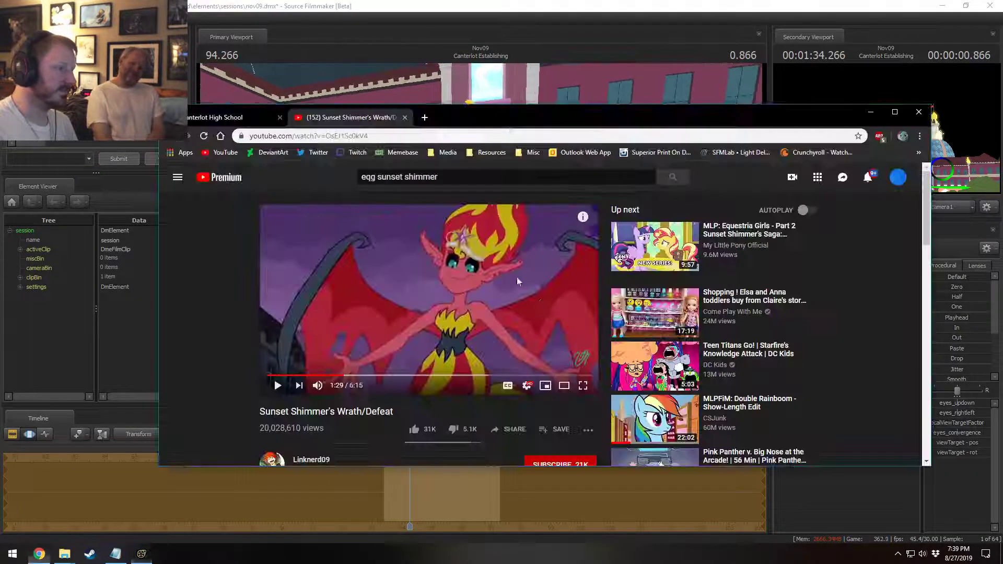
pyautogui.hotkey('alt', 'Tab')
pyautogui.moveTo(541, 325); pyautogui.dragTo(508, 329)
pyautogui.hotkey('alt', 'Tab')
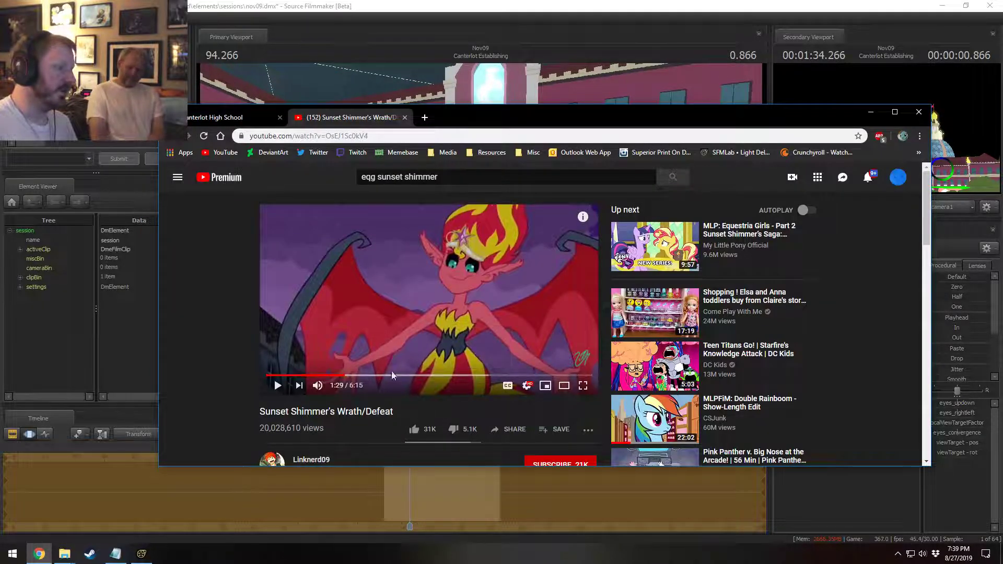
pyautogui.hotkey('alt', 'Tab')
pyautogui.moveTo(508, 350); pyautogui.dragTo(515, 232)
pyautogui.hotkey('alt', 'Tab')
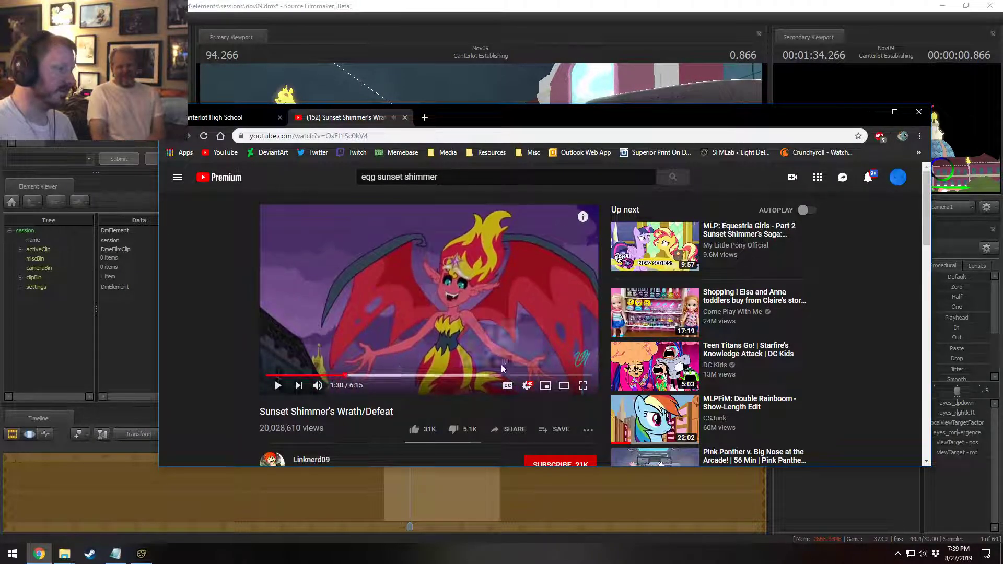
pyautogui.hotkey('alt', 'Tab')
pyautogui.moveTo(544, 323); pyautogui.dragTo(472, 253)
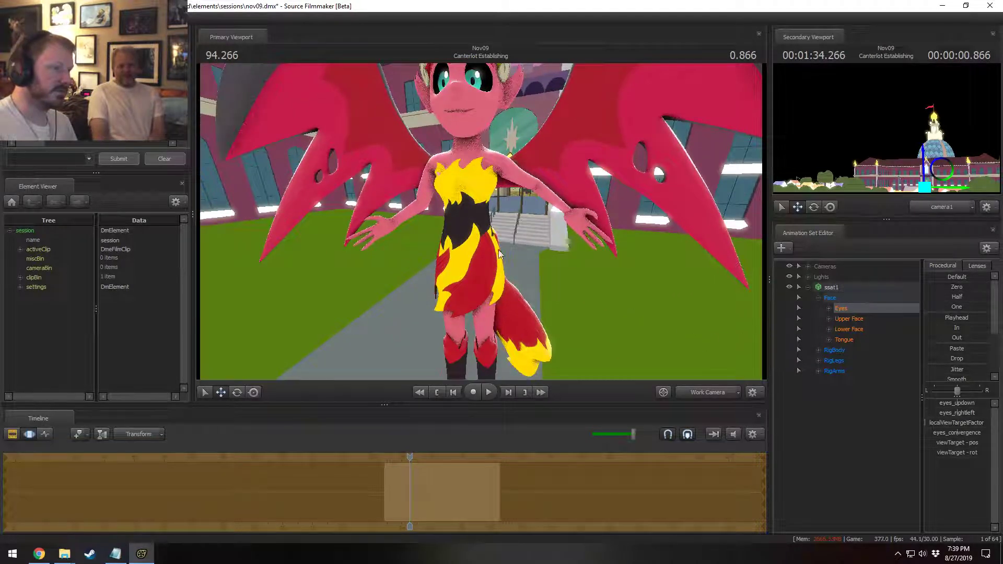
pyautogui.press('F2')
pyautogui.click(470, 245)
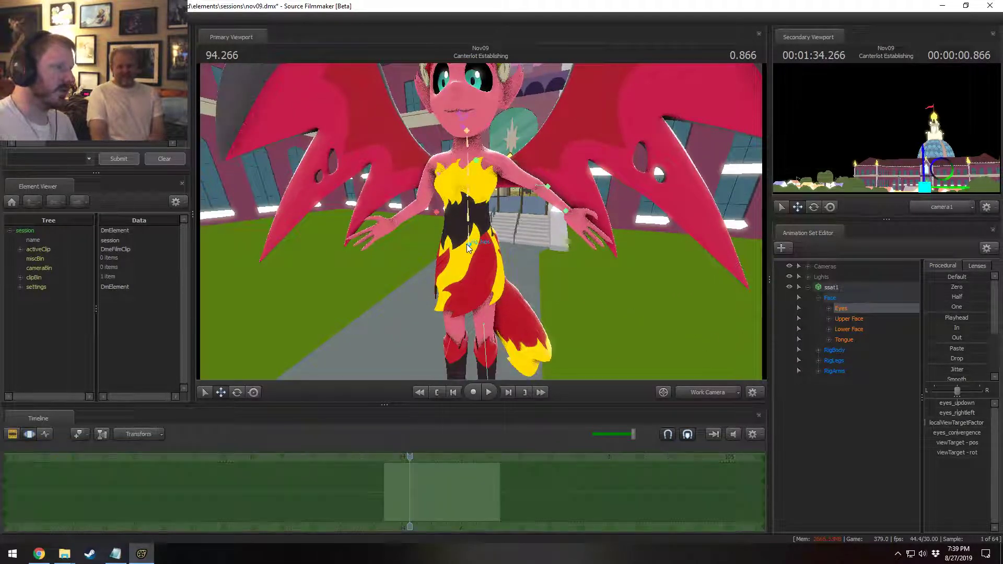
pyautogui.rightClick(837, 388)
pyautogui.click(879, 411)
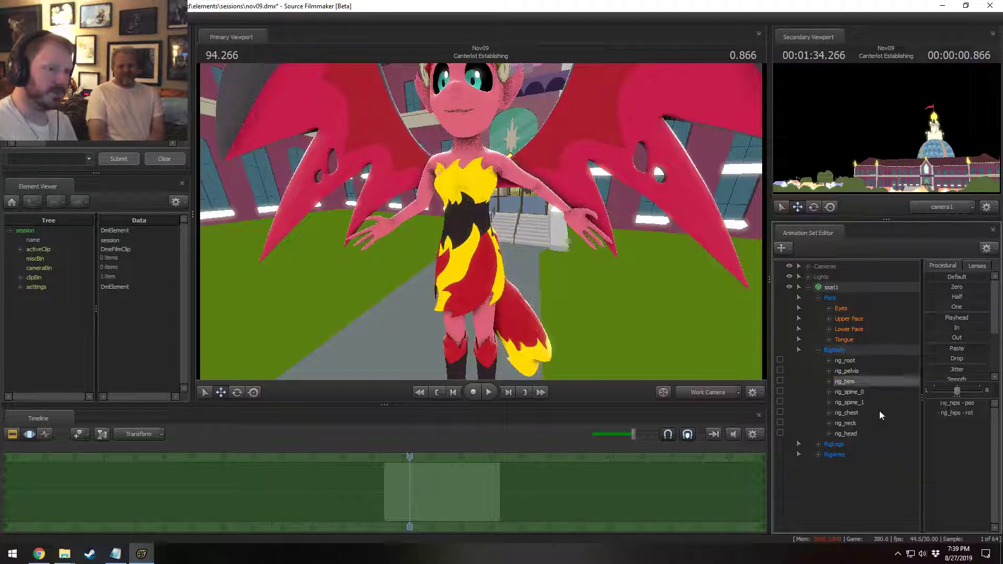
pyautogui.click(854, 443)
pyautogui.moveTo(934, 403); pyautogui.dragTo(869, 407)
pyautogui.hotkey('ctrl', 'z')
pyautogui.hotkey('ctrl', 'z')
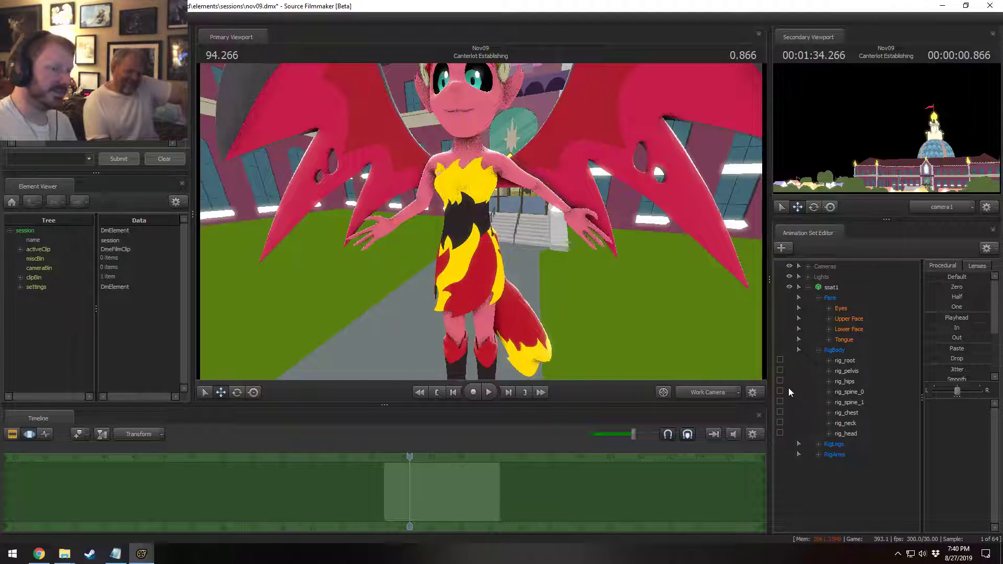
# - Expand the RigLegs group and its RightLeg controls, and select rig_knee_R
pyautogui.moveTo(639, 300); pyautogui.dragTo(481, 226, button='right')
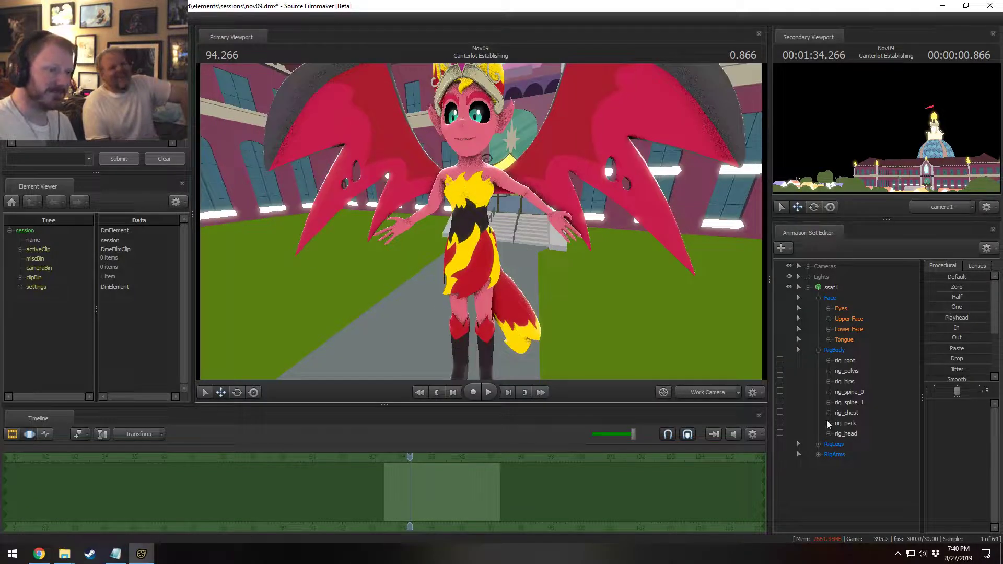
pyautogui.click(818, 444)
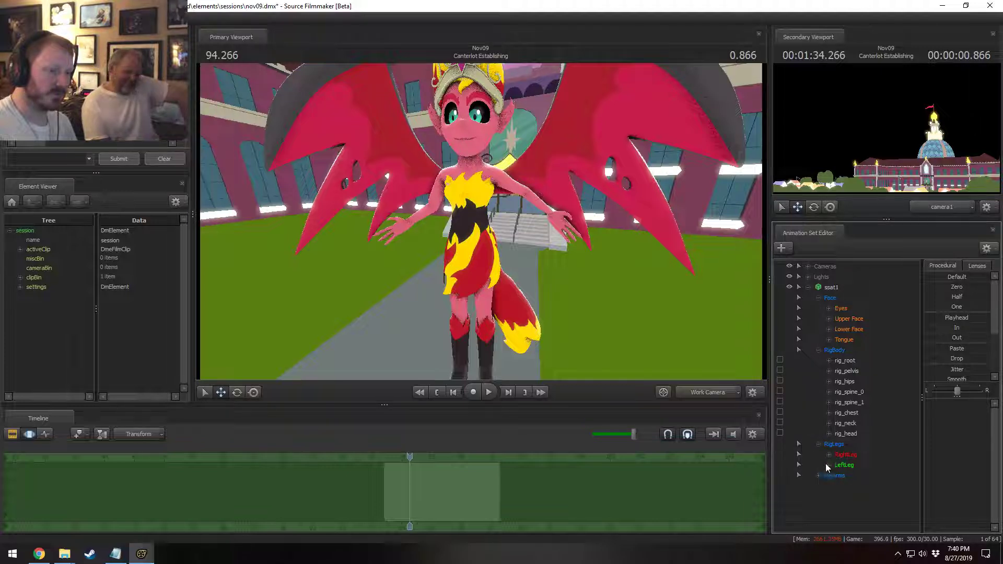
pyautogui.click(828, 455)
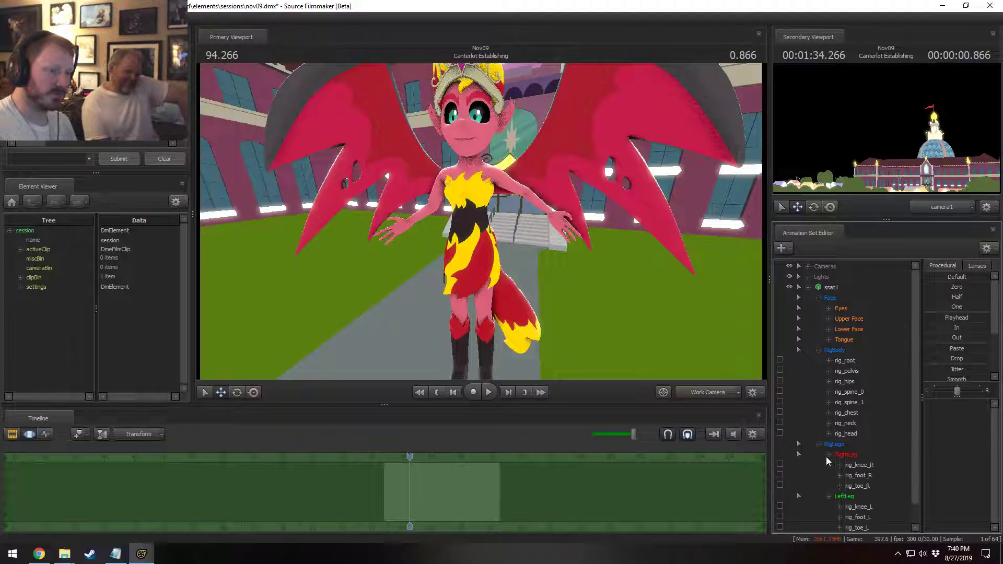
pyautogui.click(863, 465)
pyautogui.scroll(2, 497, 229)
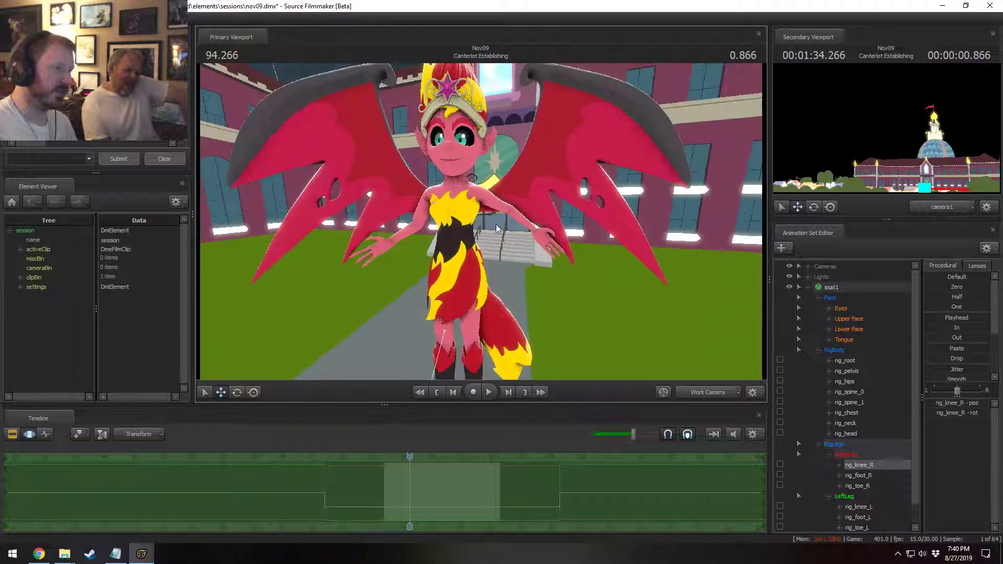
# - Rotate and reposition the left hand control rig_hand_L, pick rig_elbow_L, and check the arm against the reference clip
pyautogui.click(541, 233)
pyautogui.moveTo(541, 233)
pyautogui.mouseDown()
pyautogui.moveTo(481, 228)
pyautogui.moveTo(519, 225)
pyautogui.moveTo(512, 240)
pyautogui.moveTo(533, 241)
pyautogui.moveTo(522, 237)
pyautogui.mouseUp()
pyautogui.keyDown('alt'); pyautogui.moveTo(509, 257); pyautogui.dragTo(506, 300); pyautogui.keyUp('alt')
pyautogui.press('e')
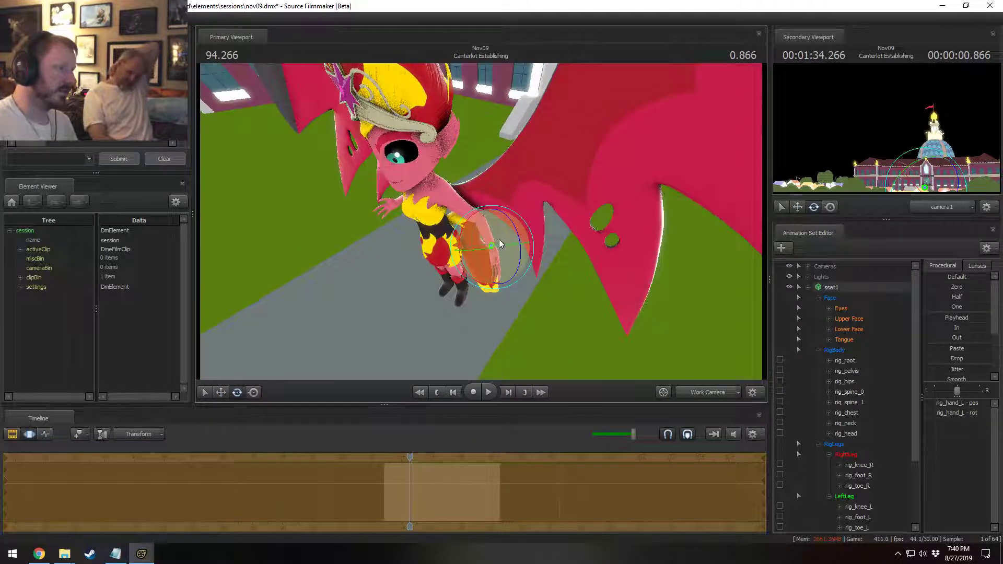
pyautogui.press('w')
pyautogui.keyDown('alt'); pyautogui.moveTo(501, 239); pyautogui.dragTo(487, 221); pyautogui.keyUp('alt')
pyautogui.keyDown('alt'); pyautogui.moveTo(438, 250); pyautogui.dragTo(487, 225); pyautogui.keyUp('alt')
pyautogui.click(499, 200)
pyautogui.hotkey('alt', 'Tab')
pyautogui.hotkey('alt', 'Tab')
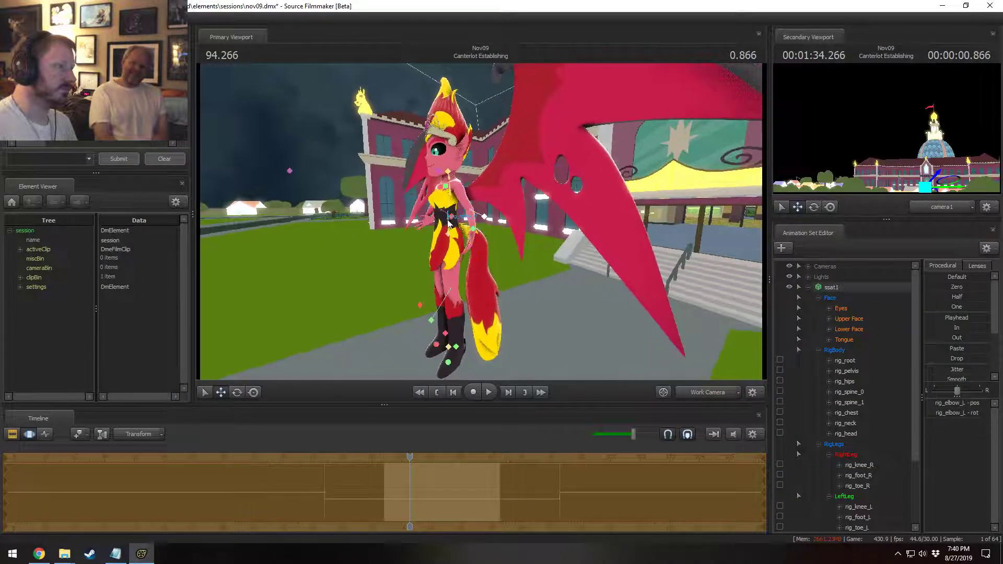
# - Rotate rig_pelvis and rig_spine_0 together to adjust the torso's lean, and select rig_chest
pyautogui.keyDown('ctrl'); pyautogui.click(448, 228); pyautogui.keyUp('ctrl')
pyautogui.keyDown('ctrl'); pyautogui.keyDown('shift'); pyautogui.click(448, 220); pyautogui.keyUp('shift'); pyautogui.keyUp('ctrl')
pyautogui.press('e')
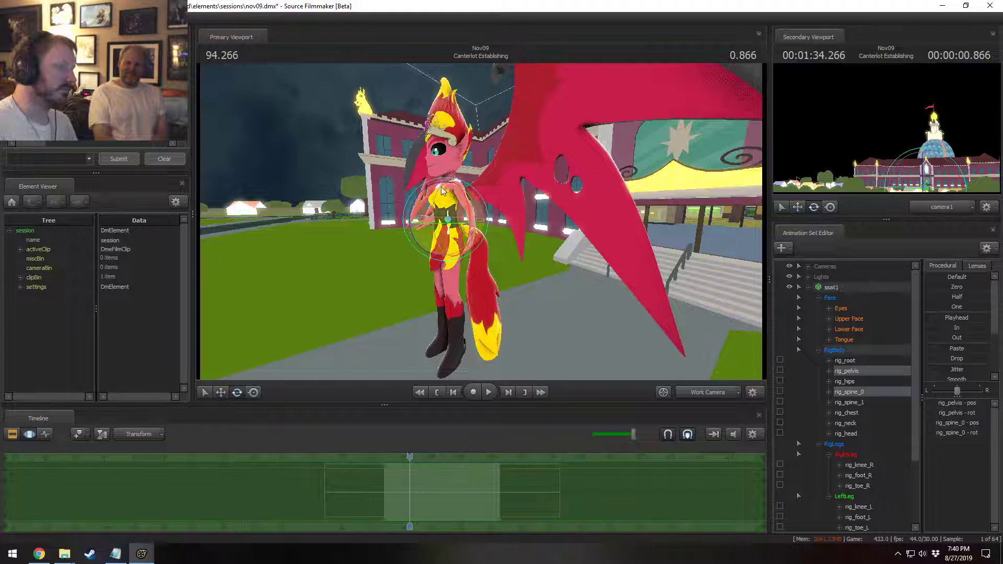
pyautogui.moveTo(423, 191); pyautogui.dragTo(428, 167)
pyautogui.click(455, 195)
# - Play the reference clip in short bursts from 1:30 to 1:32 to study the character's body pose
pyautogui.hotkey('alt', 'Tab')
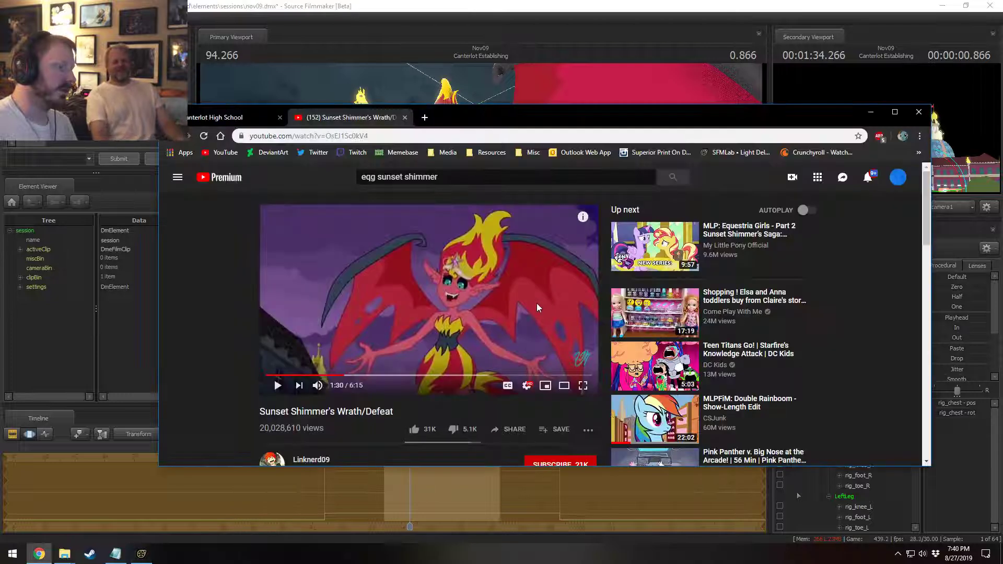
pyautogui.click(527, 325)
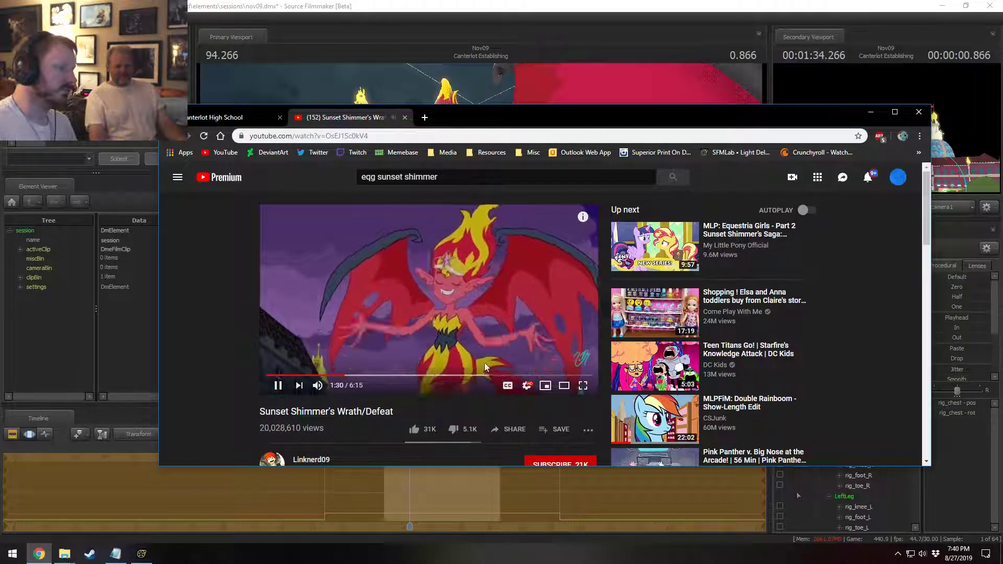
pyautogui.click(514, 347)
pyautogui.click(519, 340)
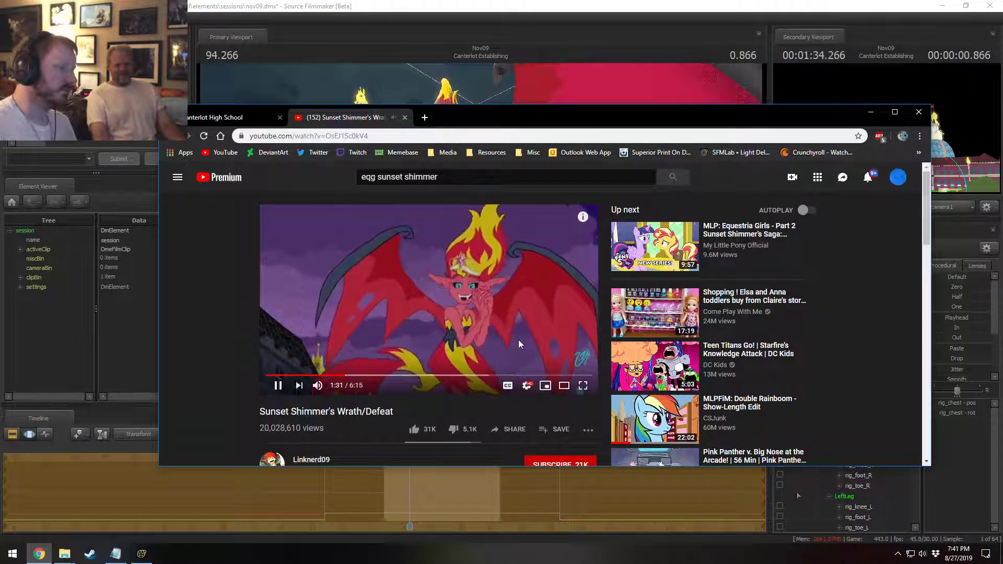
pyautogui.click(519, 339)
pyautogui.click(518, 339)
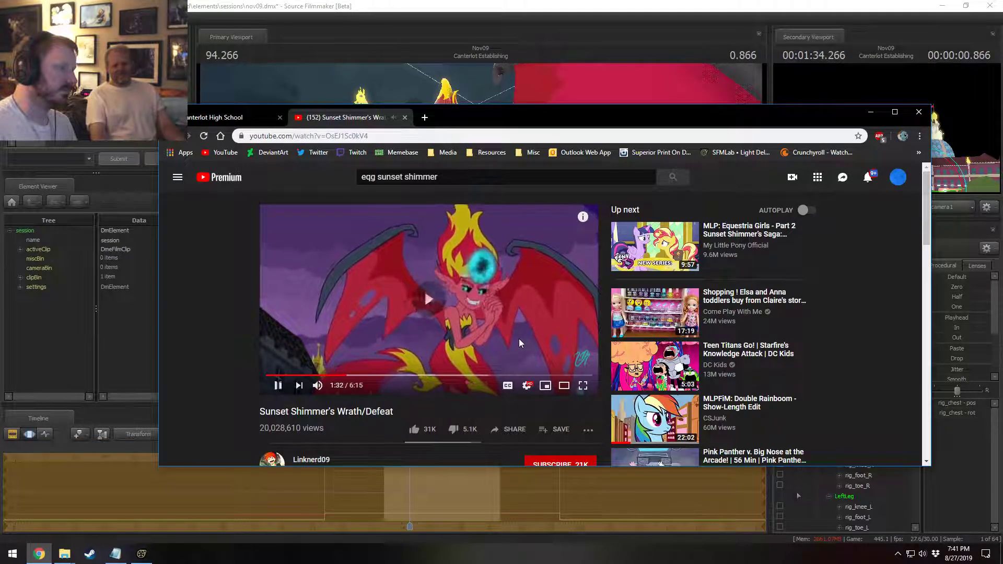
pyautogui.click(519, 339)
pyautogui.hotkey('alt', 'Tab')
# - Select rig_foot_R and reposition the right foot to bend the right knee, checking the leg from several sides
pyautogui.moveTo(549, 318); pyautogui.dragTo(520, 219)
pyautogui.press('w')
pyautogui.moveTo(364, 329); pyautogui.dragTo(381, 329)
pyautogui.moveTo(480, 260); pyautogui.dragTo(454, 255)
pyautogui.click(462, 365)
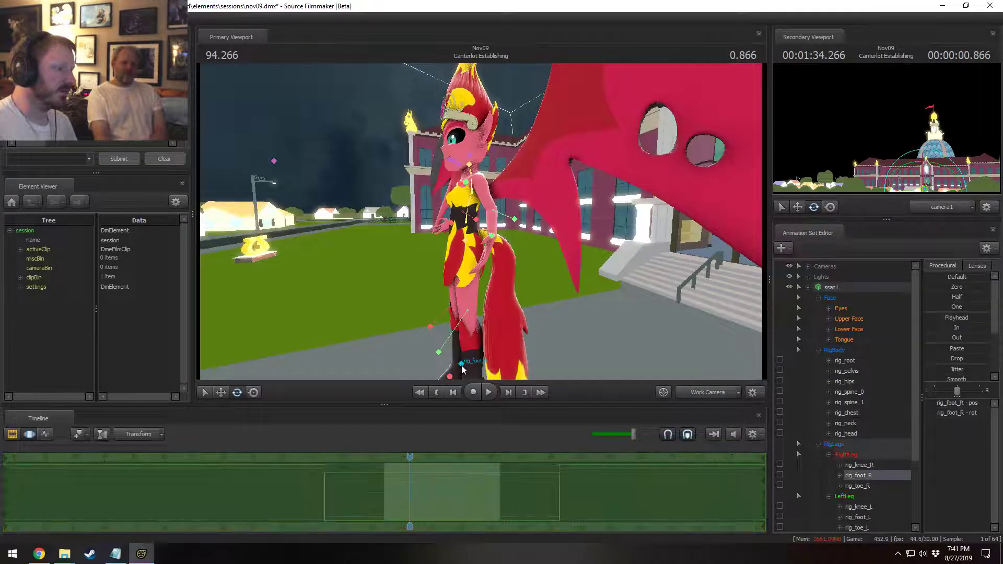
pyautogui.moveTo(462, 365); pyautogui.dragTo(517, 192)
pyautogui.click(478, 281)
pyautogui.press('e')
pyautogui.click(490, 276)
pyautogui.keyDown('alt'); pyautogui.moveTo(489, 276); pyautogui.dragTo(528, 180); pyautogui.keyUp('alt')
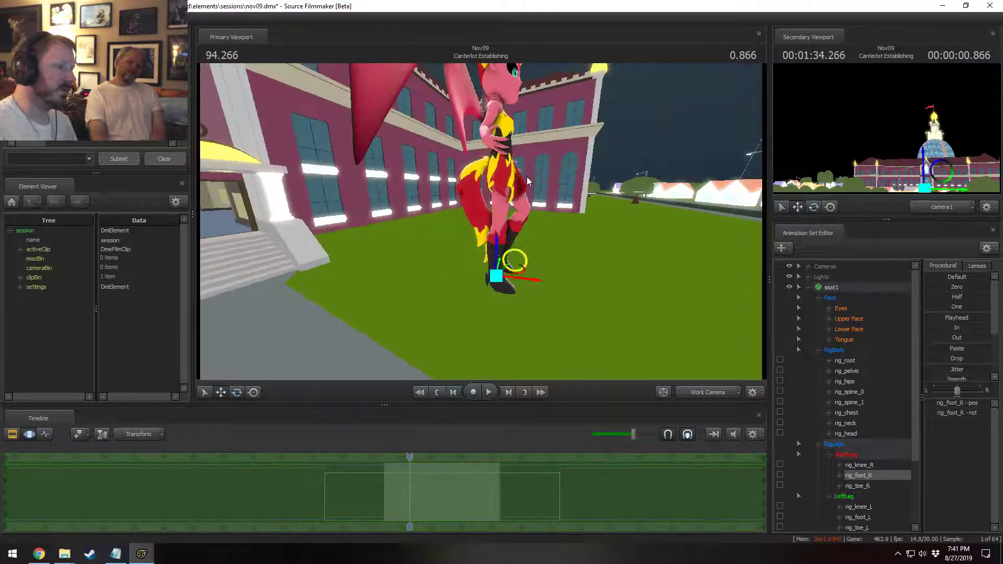
pyautogui.moveTo(516, 261); pyautogui.dragTo(358, 259)
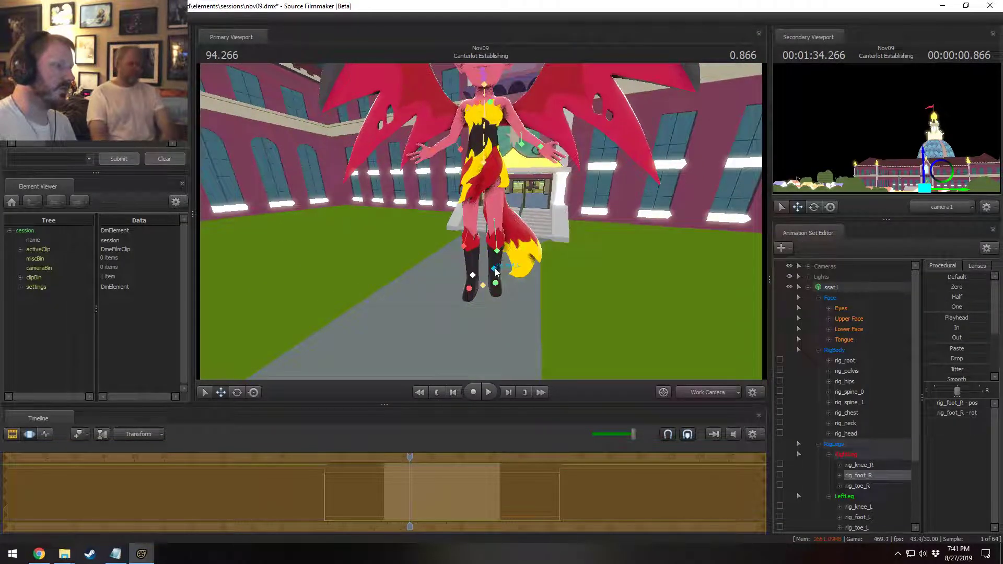
# - Move rig_foot_L inward and backward to place the left foot behind the right one
pyautogui.click(500, 270)
pyautogui.press('w')
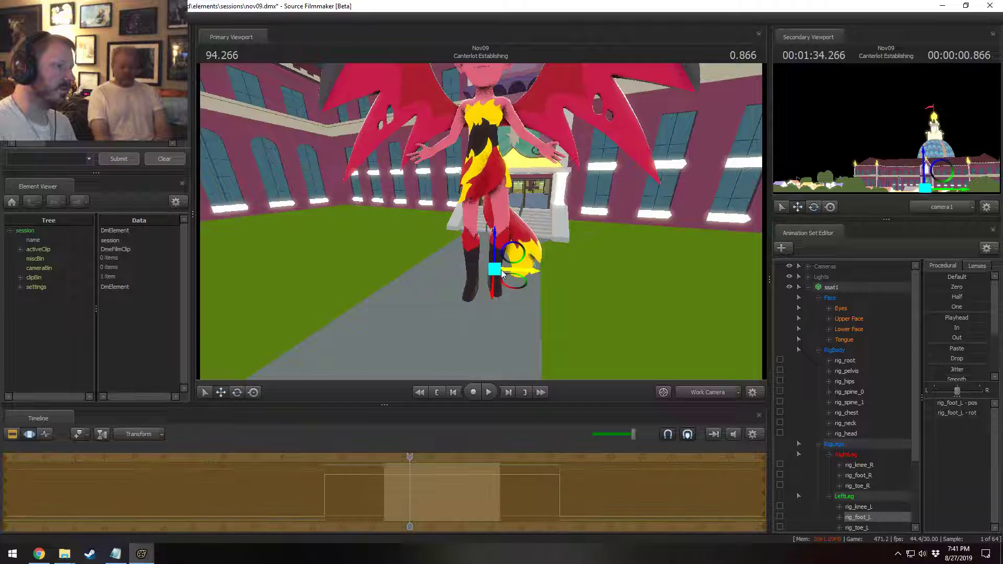
pyautogui.moveTo(509, 270); pyautogui.dragTo(486, 223)
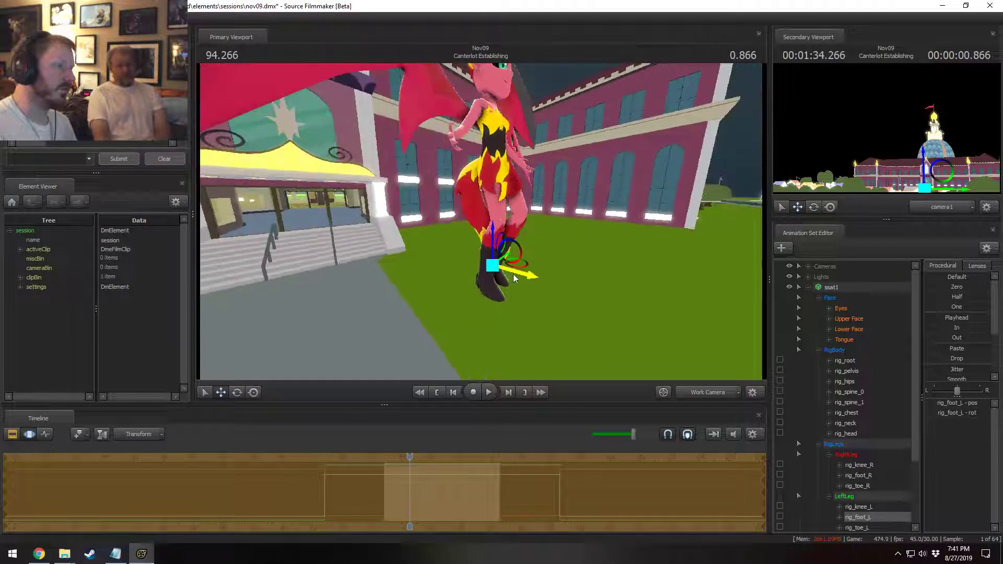
pyautogui.moveTo(514, 278); pyautogui.dragTo(585, 269)
# - Reposition rig_foot_R forward and inward so the right leg sits in front of the left
pyautogui.click(495, 285)
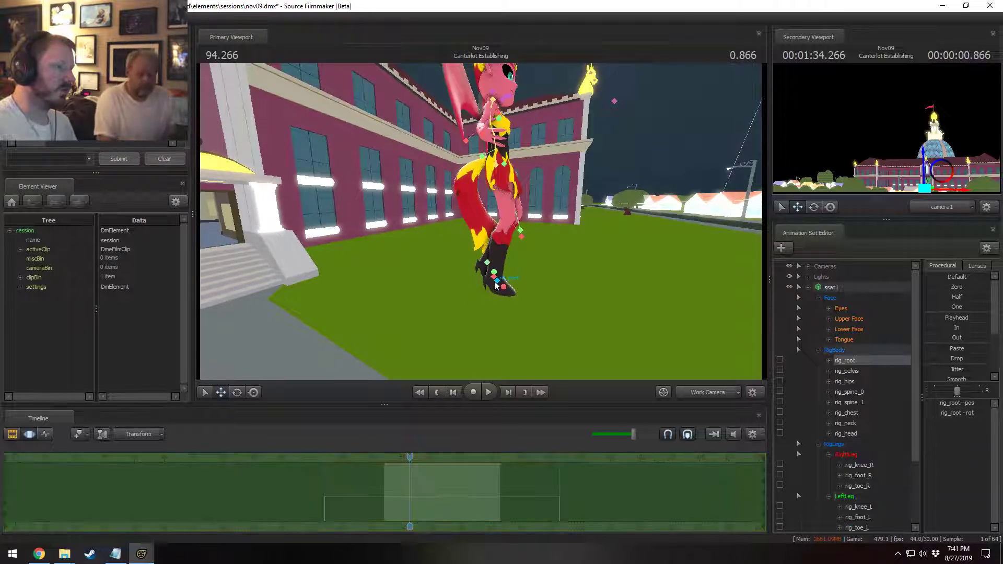
pyautogui.click(494, 274)
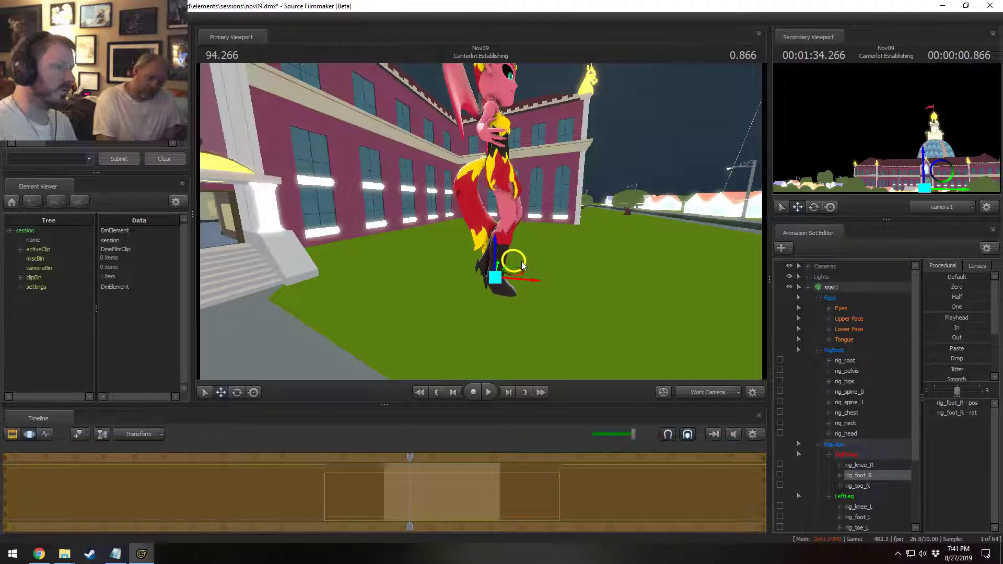
pyautogui.moveTo(521, 262); pyautogui.dragTo(437, 263)
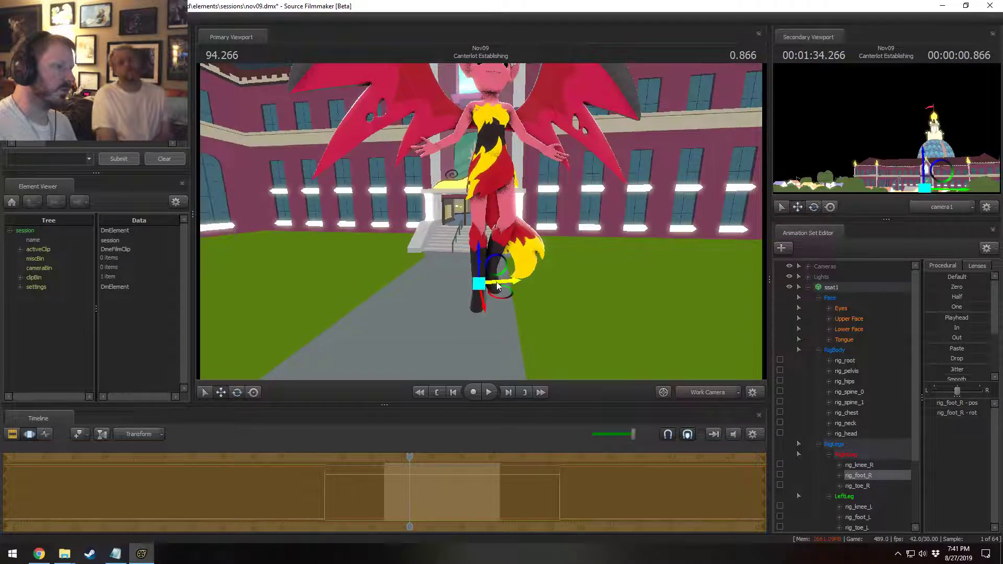
pyautogui.moveTo(507, 284)
pyautogui.keyDown('alt'); pyautogui.mouseDown()
pyautogui.moveTo(449, 295)
pyautogui.moveTo(484, 276)
pyautogui.moveTo(462, 296)
pyautogui.moveTo(501, 284)
pyautogui.mouseUp(); pyautogui.keyUp('alt')
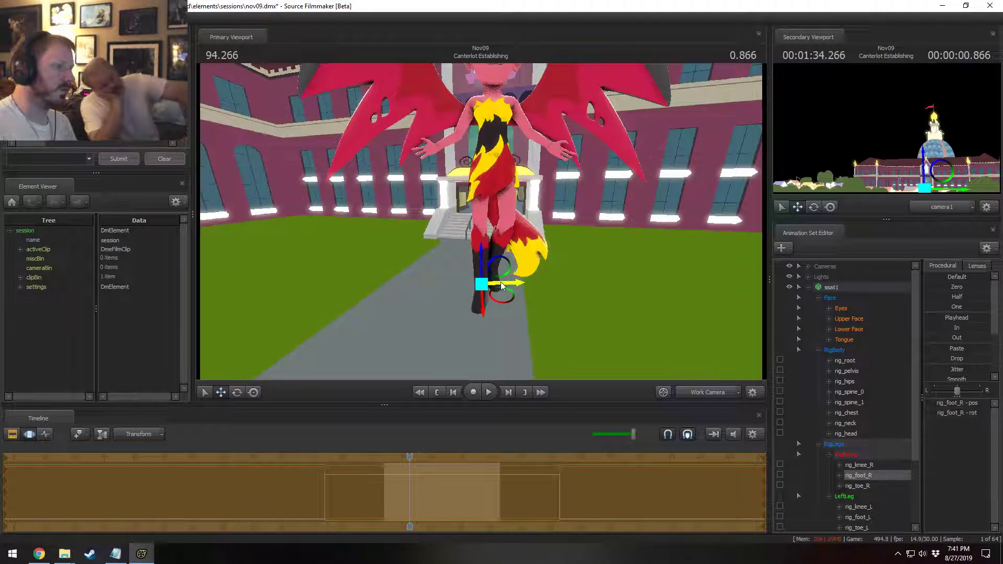
# - Select rig_foot_L and rotate and reposition the left foot behind the right one, checking it from the front and both sides
pyautogui.click(493, 281)
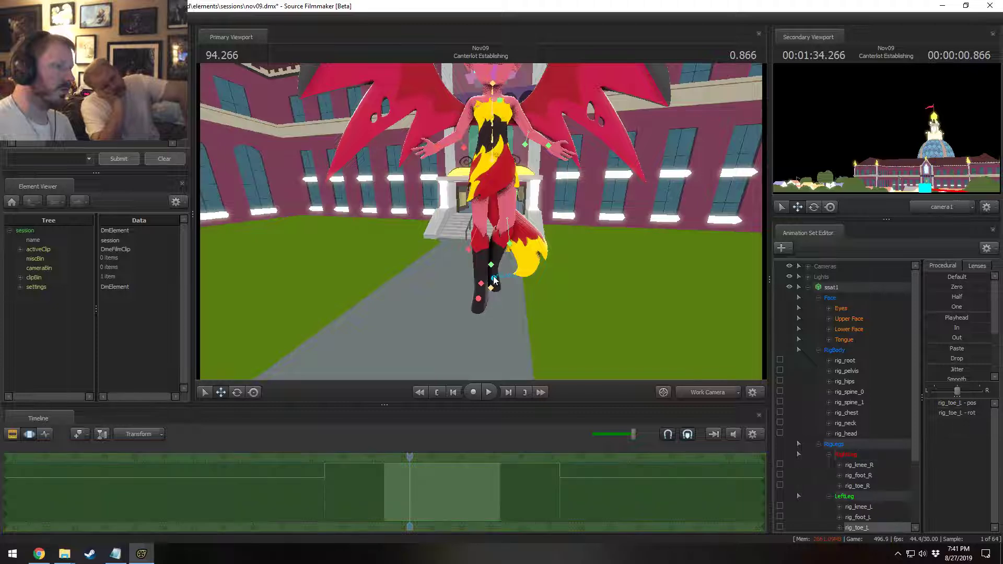
pyautogui.click(491, 265)
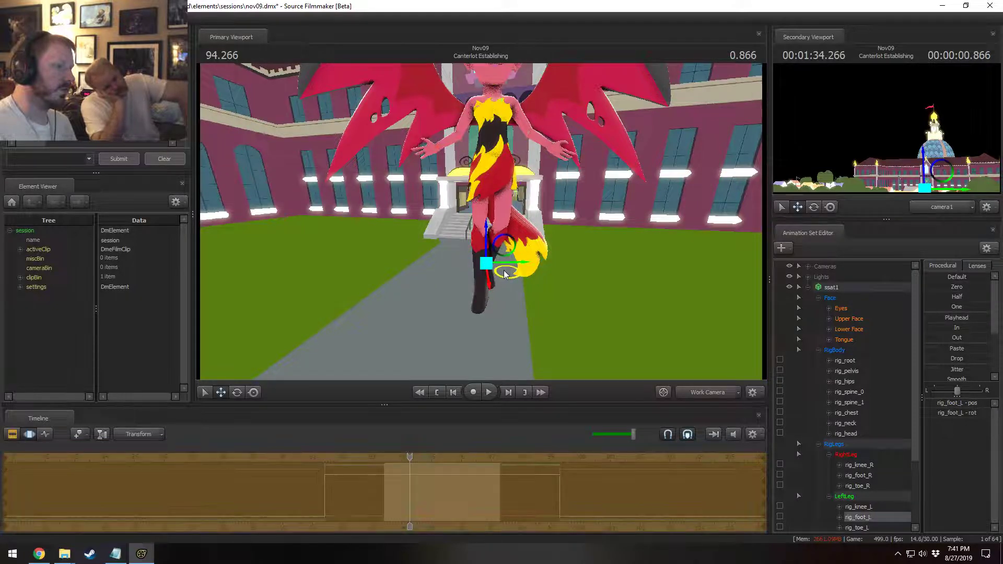
pyautogui.press('e')
pyautogui.moveTo(492, 271); pyautogui.dragTo(489, 282)
pyautogui.press('w')
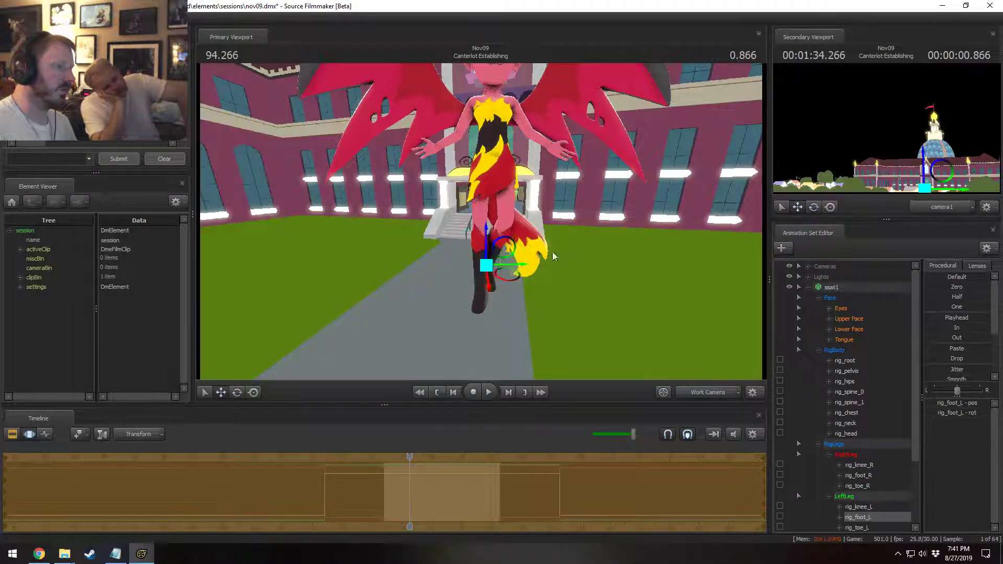
pyautogui.moveTo(554, 255); pyautogui.dragTo(517, 258)
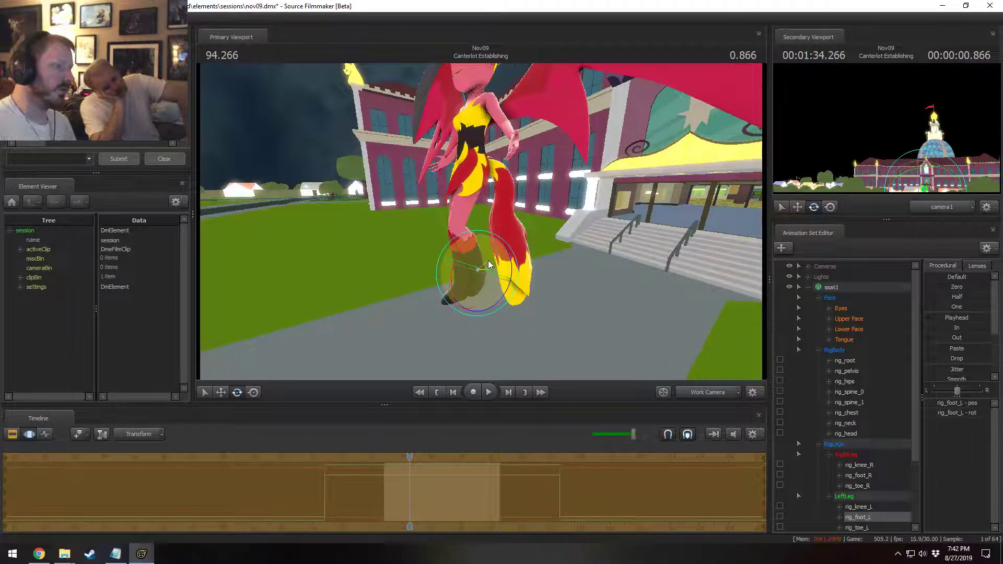
pyautogui.press('e')
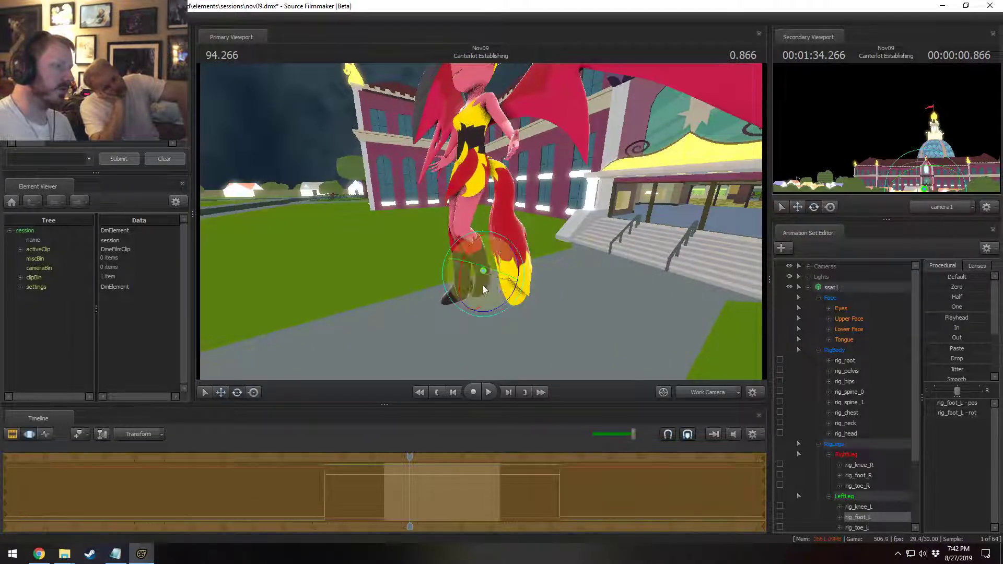
pyautogui.moveTo(472, 284); pyautogui.dragTo(356, 262)
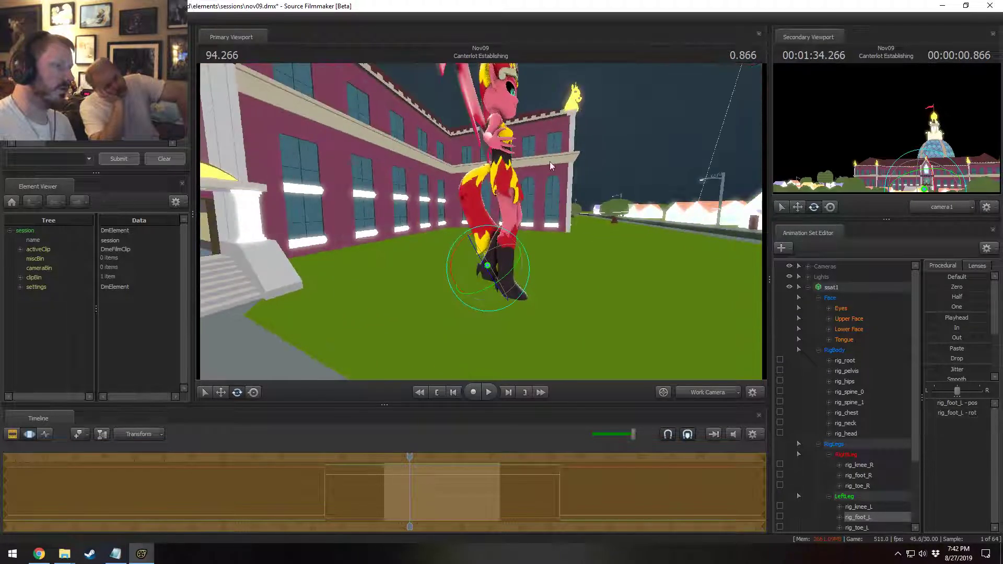
pyautogui.press('w')
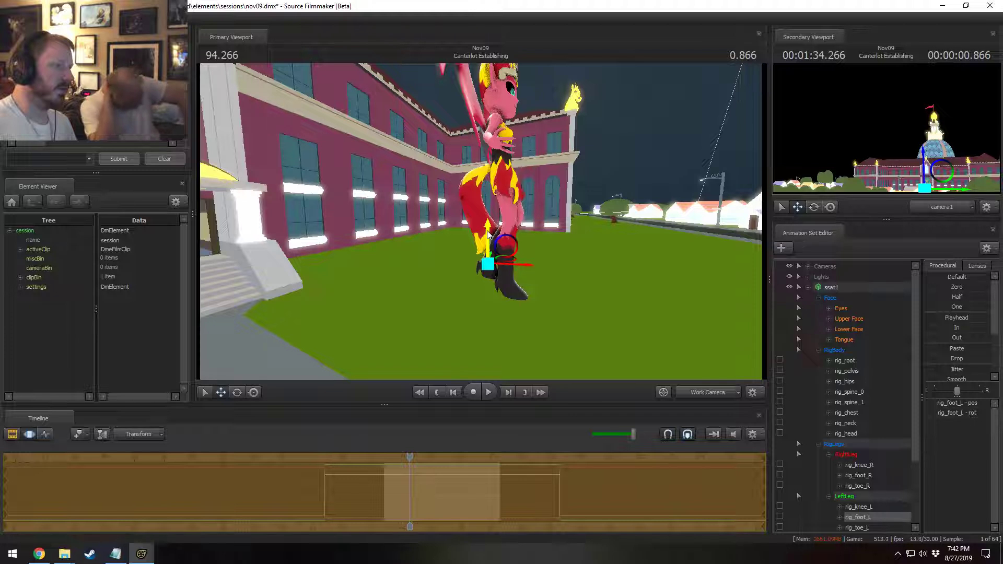
# - Select rig_foot_R and adjust the right foot's position and rotation so it hangs in front of the left foot
pyautogui.click(506, 284)
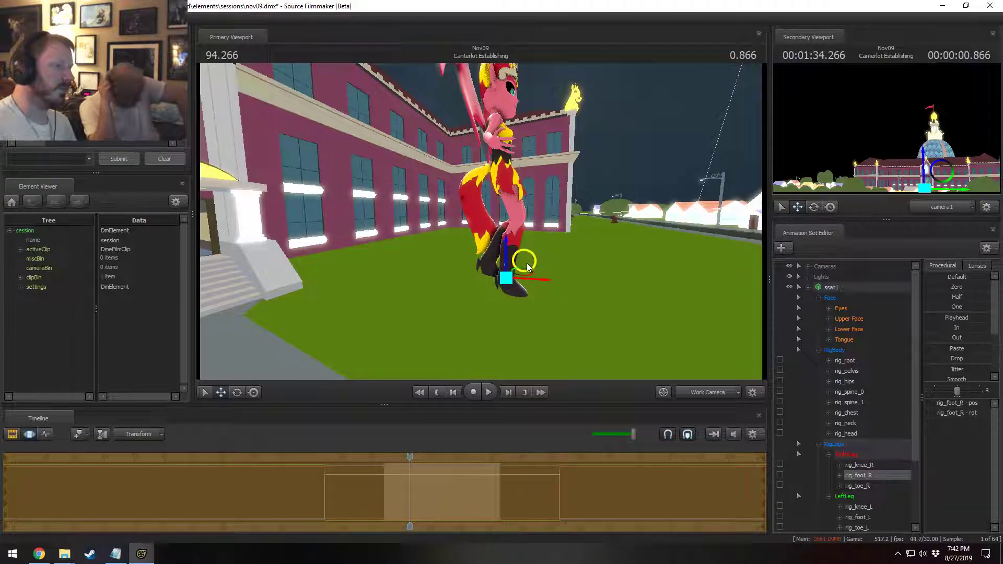
pyautogui.moveTo(526, 262); pyautogui.dragTo(471, 268)
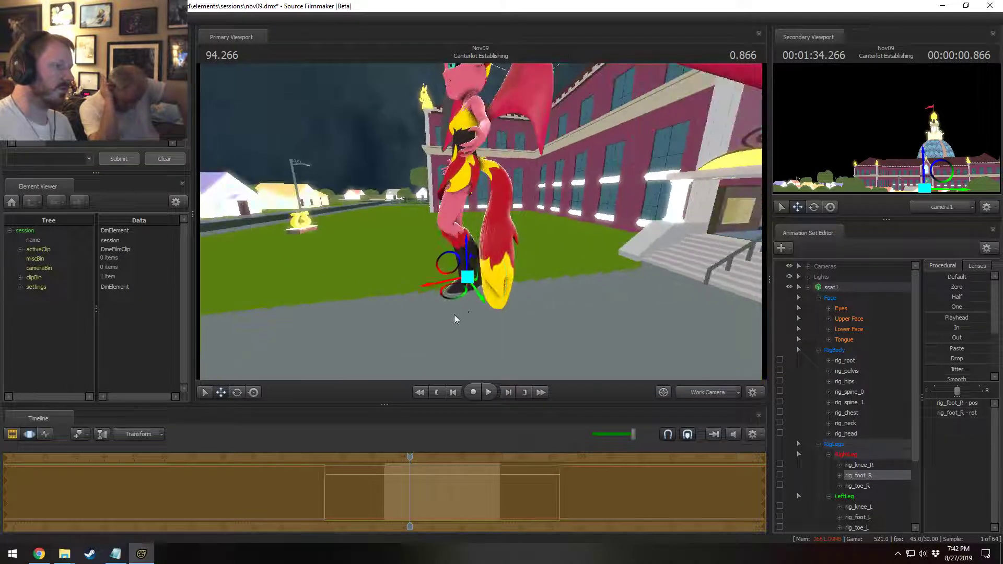
pyautogui.press('e')
pyautogui.moveTo(450, 311); pyautogui.dragTo(313, 302)
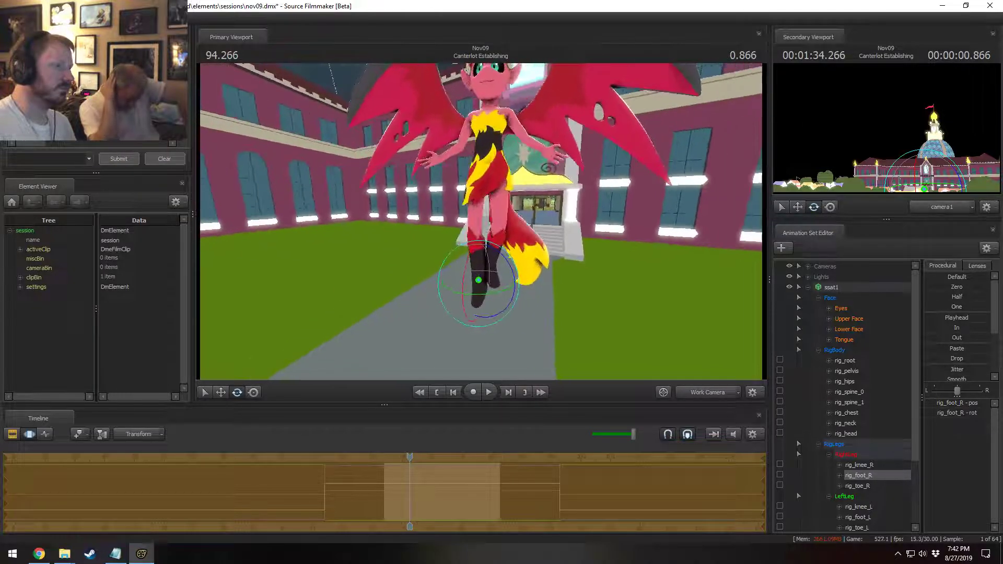
pyautogui.keyDown('alt'); pyautogui.moveTo(513, 215); pyautogui.dragTo(497, 278); pyautogui.keyUp('alt')
# - Select rig_foot_L again and fine-tune the left foot's angle, checking the legs from the side
pyautogui.click(487, 266)
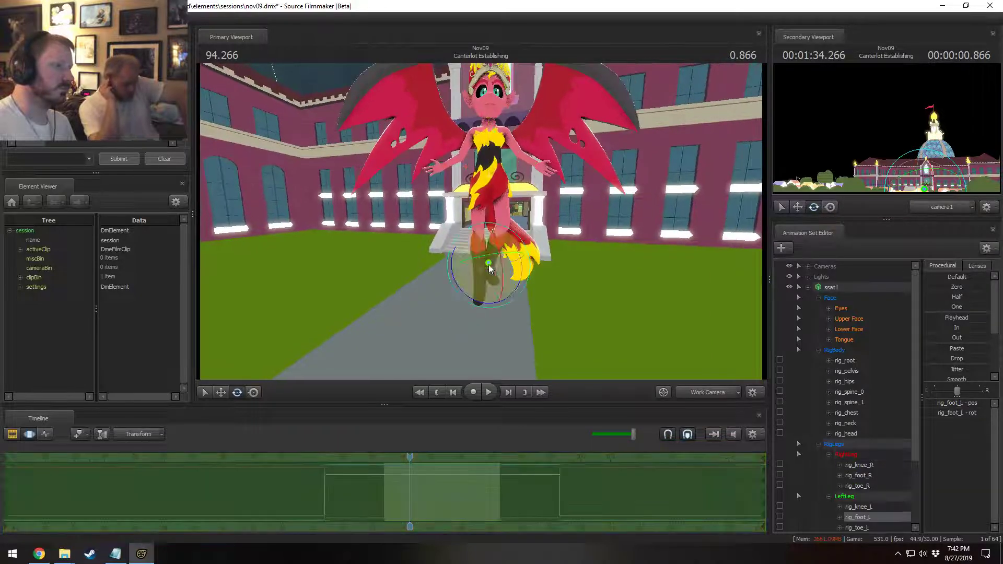
pyautogui.hotkey('ctrl', 'z')
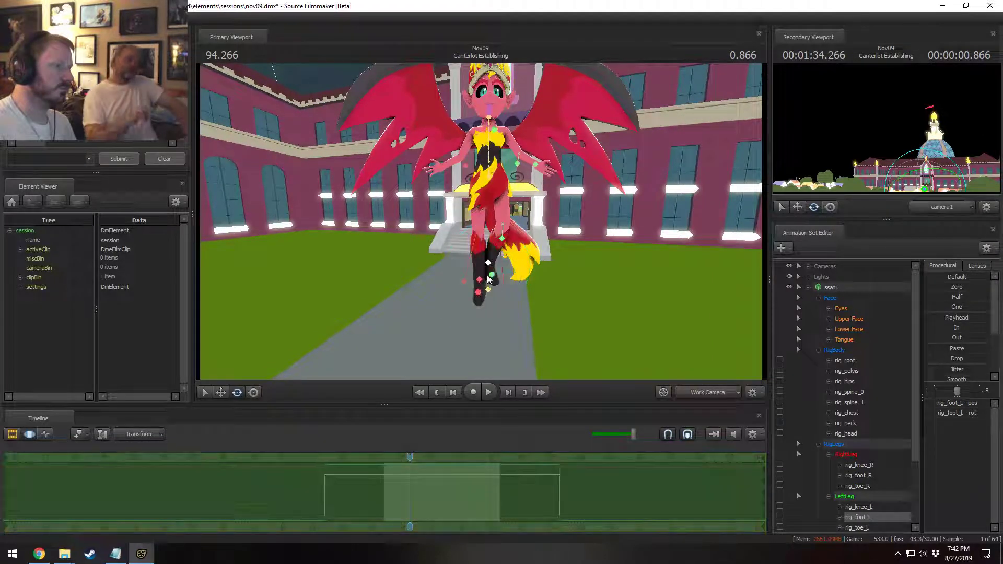
pyautogui.moveTo(486, 267); pyautogui.dragTo(461, 244)
pyautogui.press('w')
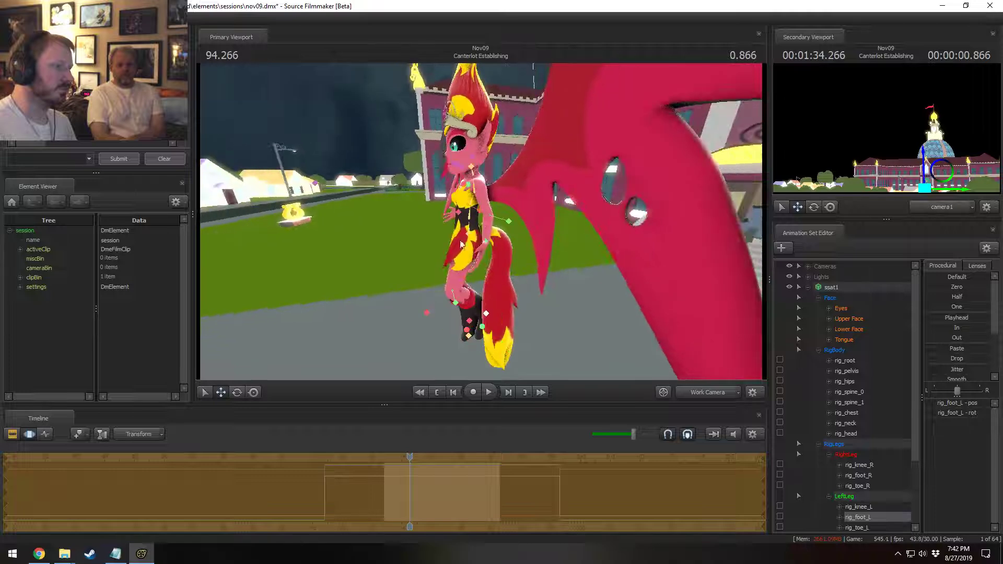
# - Rotate the torso controls from rig_pelvis up to rig_chest to adjust the body's lean in side view
pyautogui.click(469, 231)
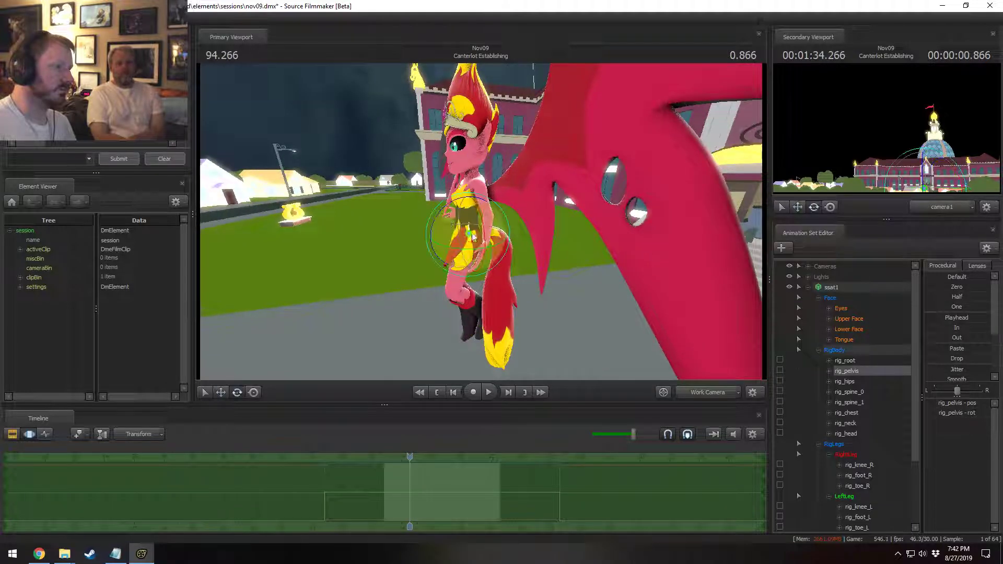
pyautogui.moveTo(443, 216); pyautogui.dragTo(463, 172)
pyautogui.click(449, 208)
pyautogui.click(459, 203)
pyautogui.click(469, 166)
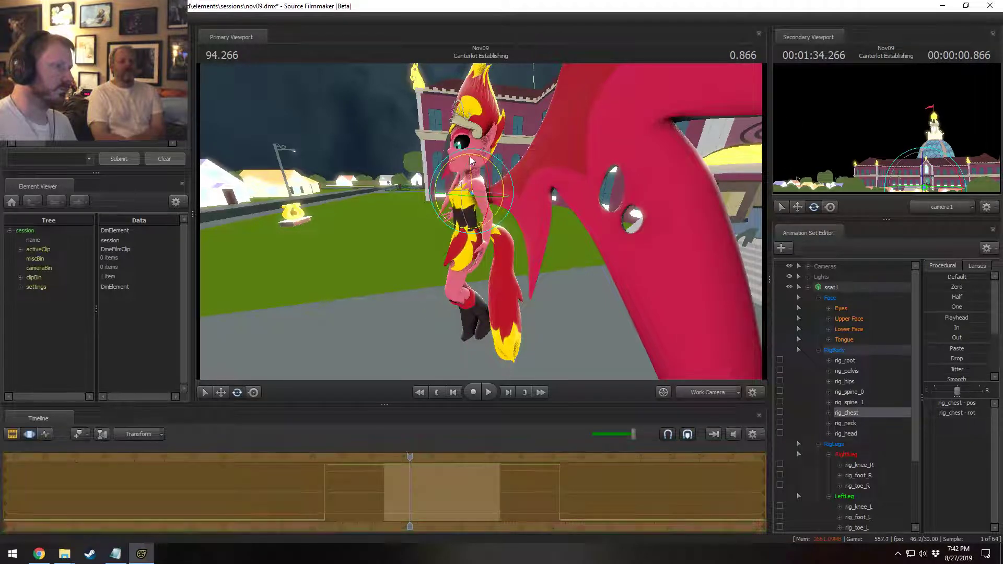
# - Rotate rig_neck and rig_head to match the head's tilt to the new torso lean
pyautogui.click(463, 142)
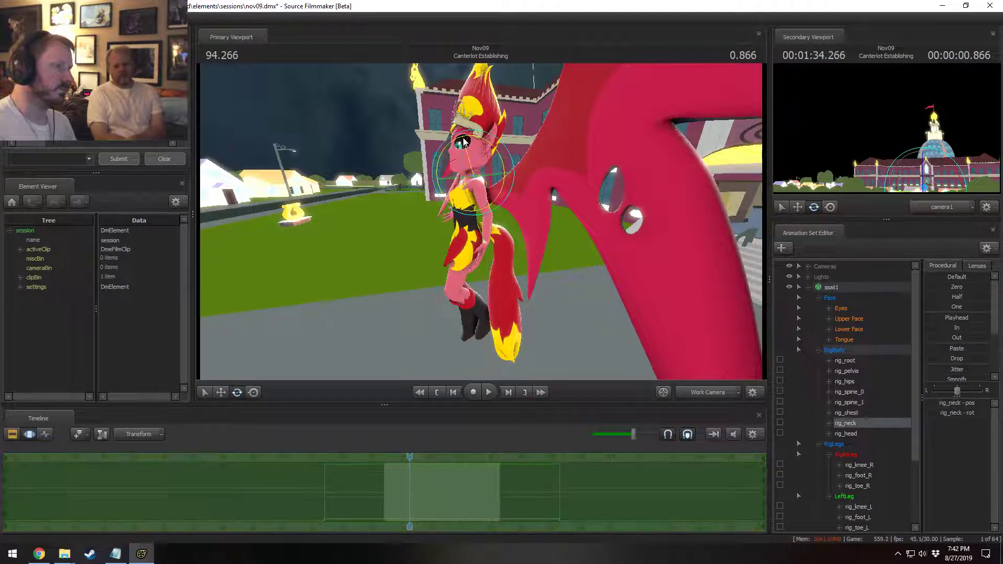
pyautogui.moveTo(463, 142); pyautogui.dragTo(590, 138)
pyautogui.click(472, 168)
# - Switch to the YouTube reference clip and replay it from 1:29 to 1:33 to study the pose, then return to Source Filmmaker
pyautogui.hotkey('alt', 'Tab')
pyautogui.click(458, 246)
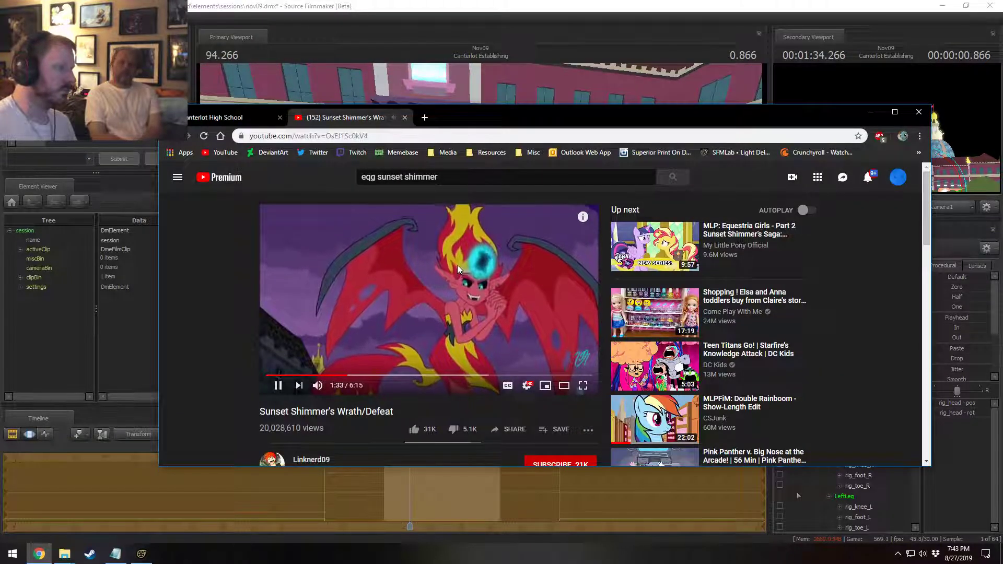
pyautogui.click(457, 265)
pyautogui.click(345, 376)
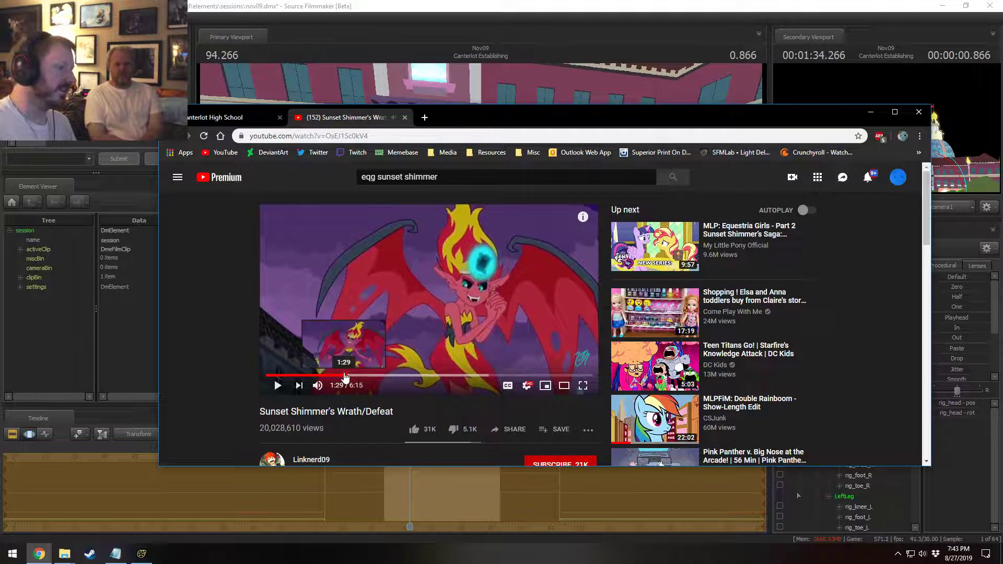
pyautogui.click(474, 299)
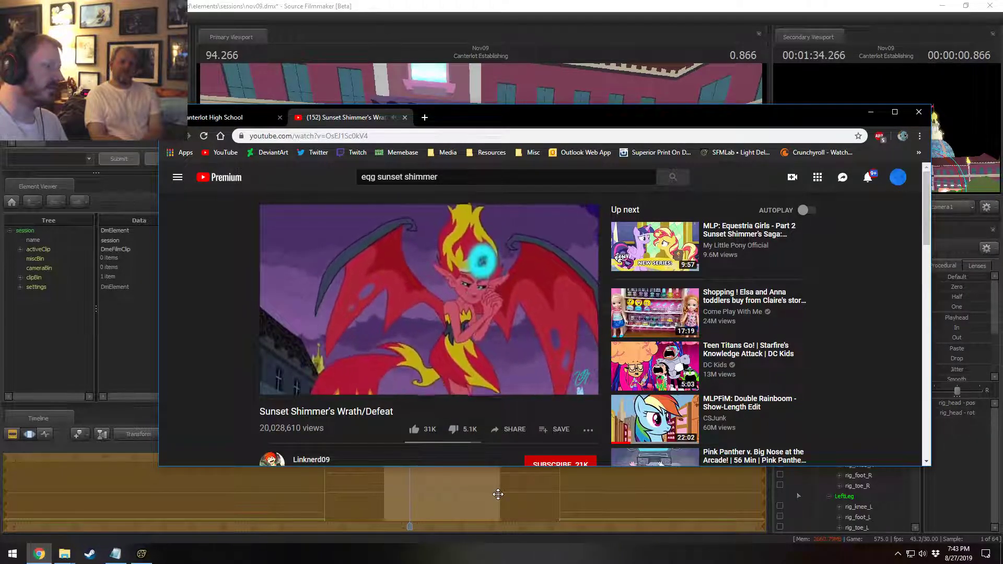
pyautogui.press('space')
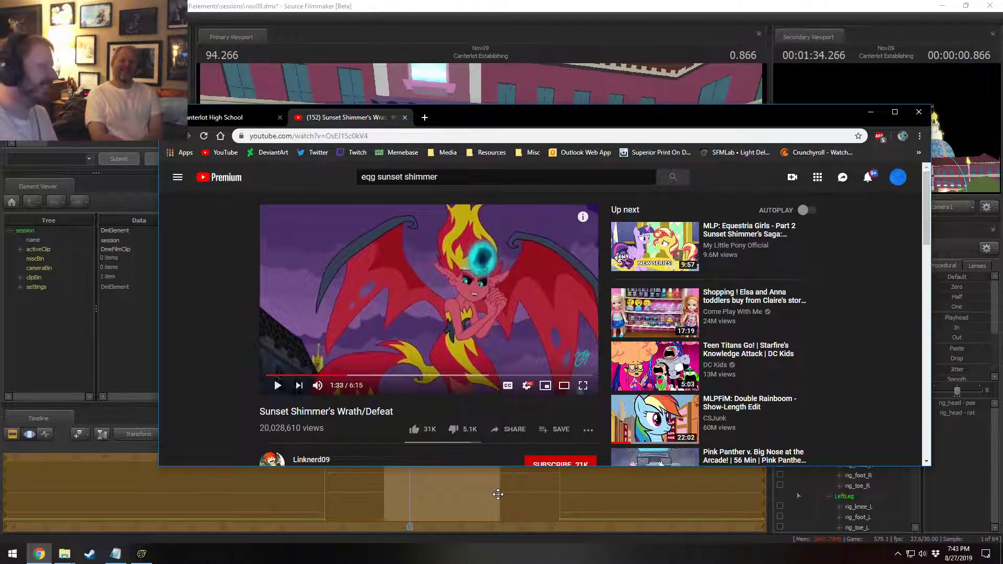
pyautogui.click(498, 494)
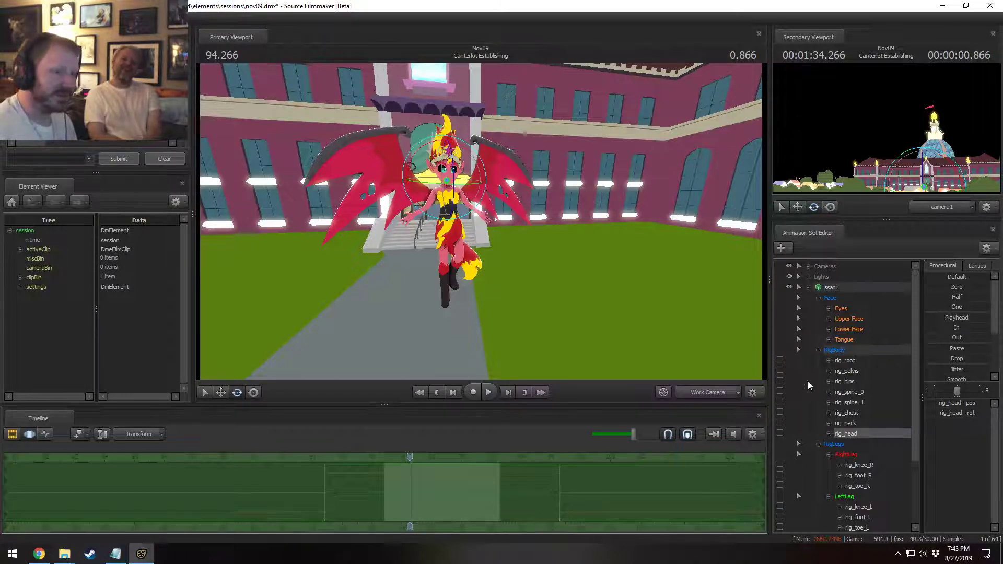
# - Select the whole ssat1 animation set, apply the Playhead preset fully to hold the pose across the shot, and collapse its controls
pyautogui.click(839, 287)
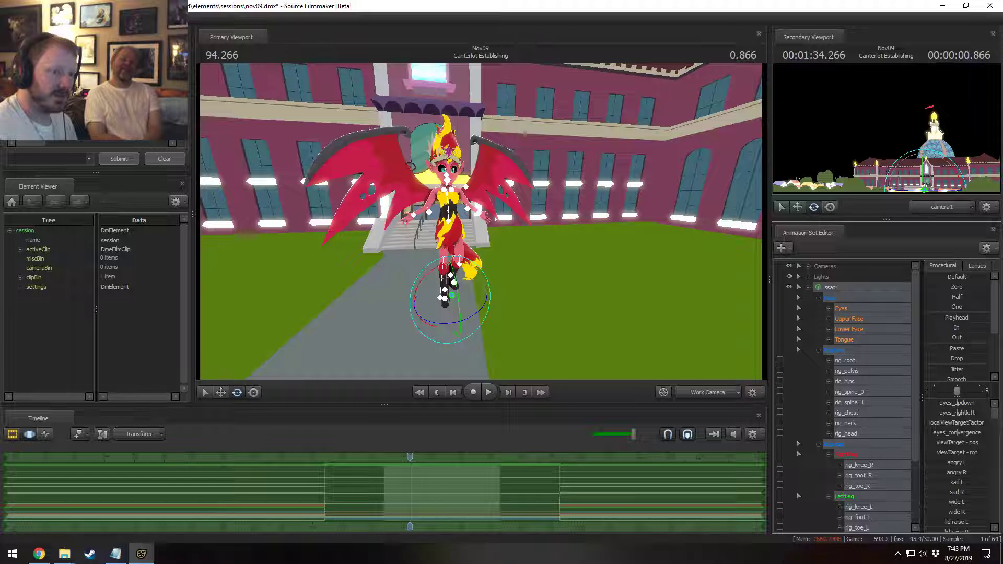
pyautogui.moveTo(955, 318); pyautogui.dragTo(986, 318)
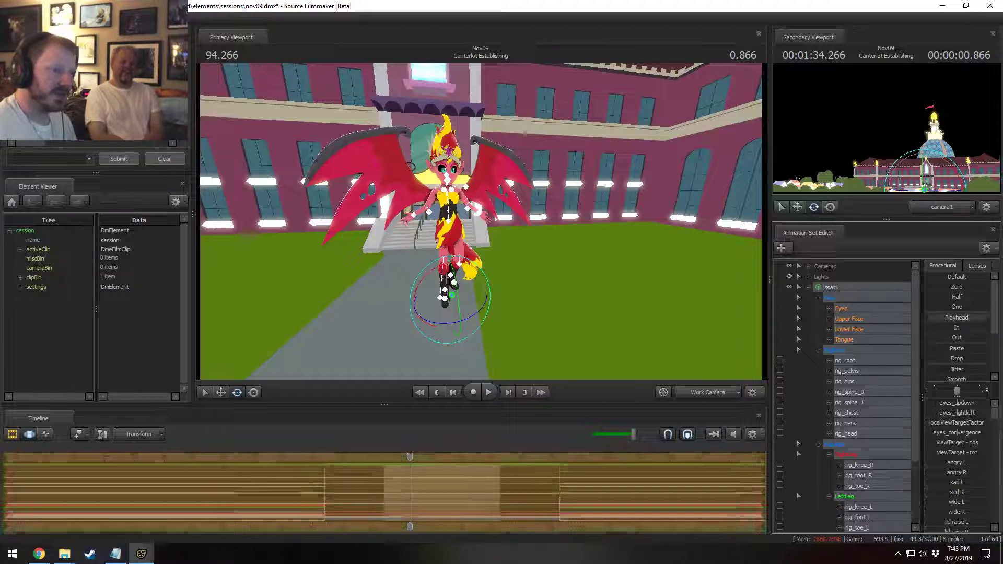
pyautogui.click(818, 350)
pyautogui.click(818, 361)
pyautogui.click(818, 371)
pyautogui.click(808, 287)
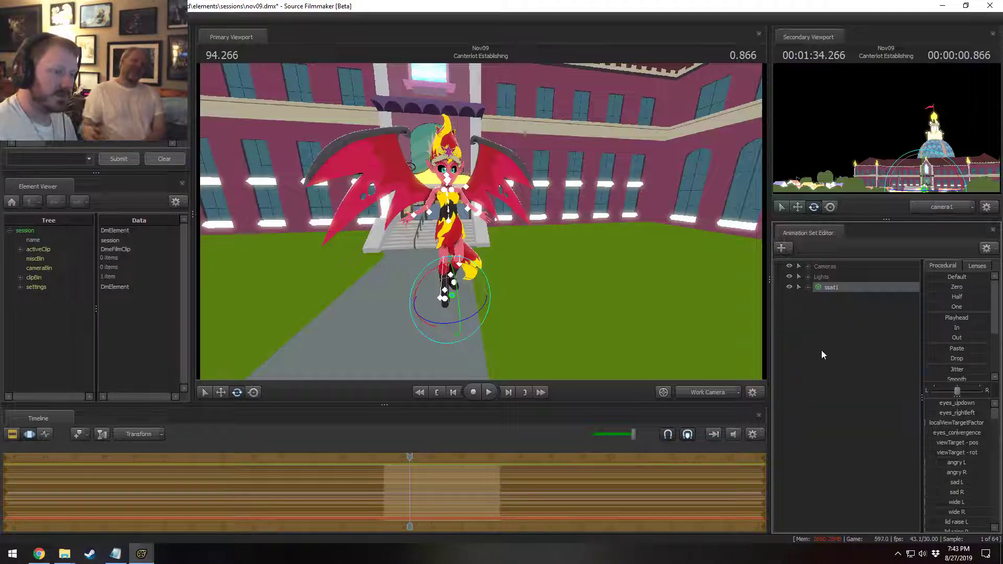
# - Move the playhead to 93.966 to check the held pose, and save the session
pyautogui.moveTo(409, 496); pyautogui.dragTo(395, 489)
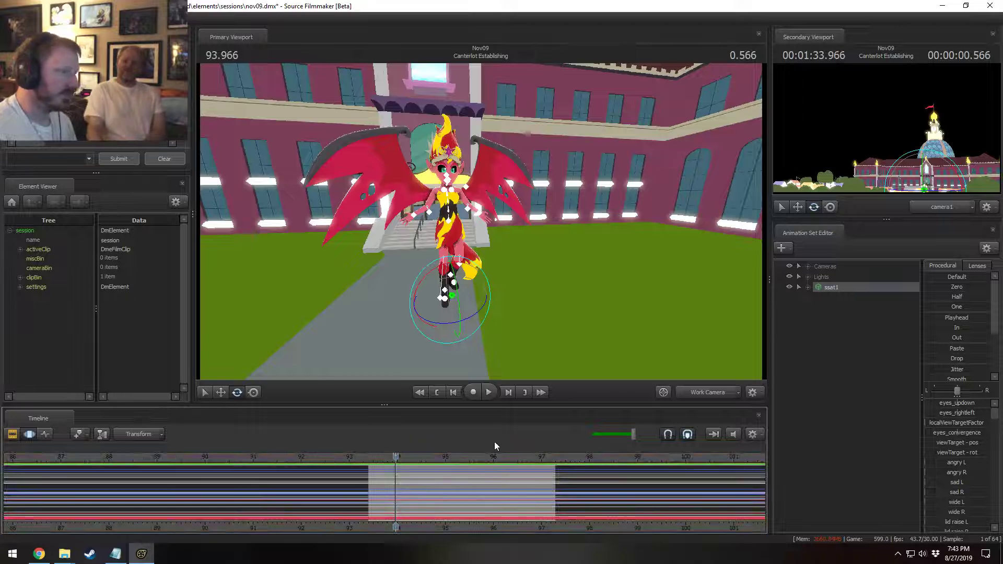
pyautogui.moveTo(489, 282); pyautogui.dragTo(489, 270, button='right')
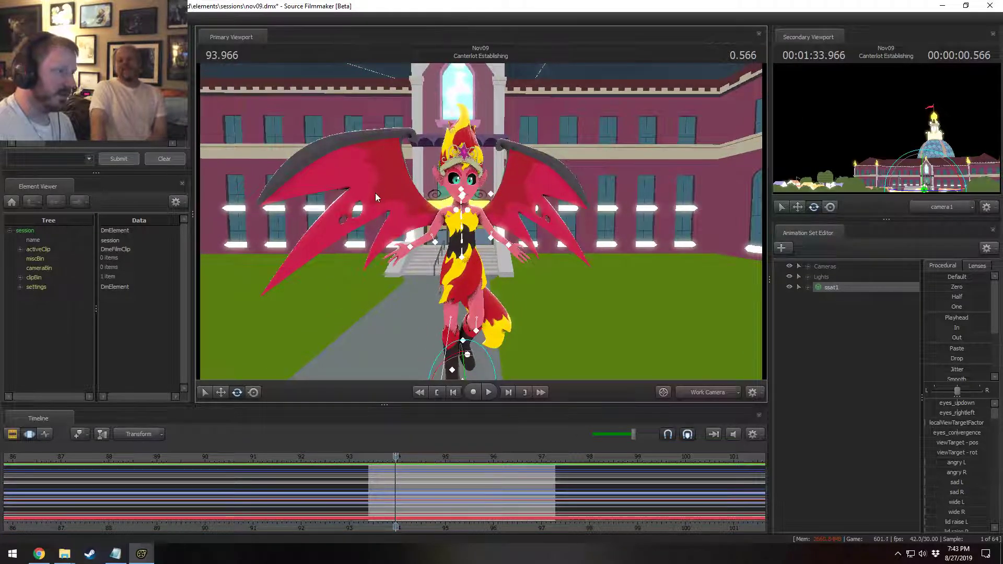
pyautogui.hotkey('ctrl', 'a')
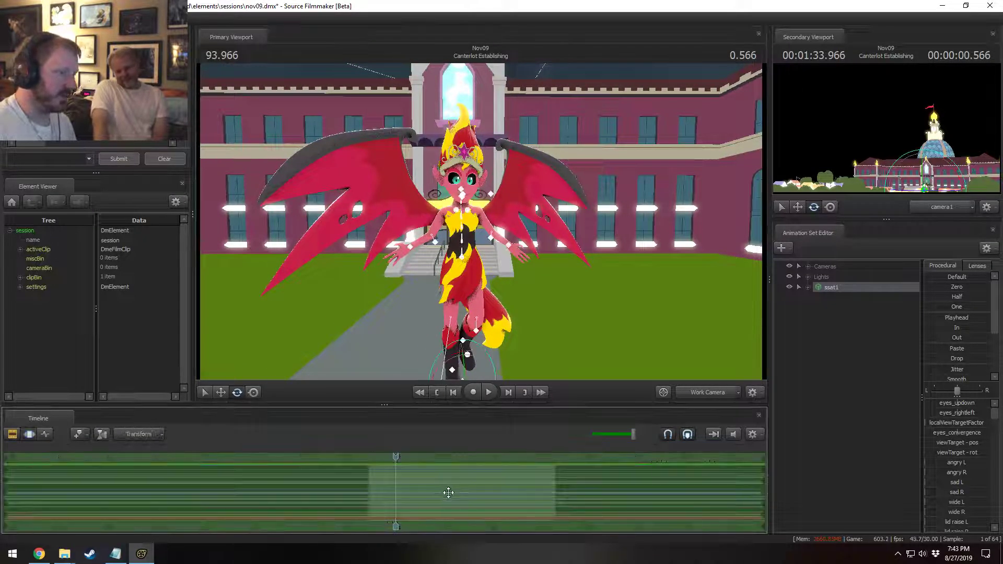
# - Try bookmarking the whole seconds 94, 95, 96 and 97 of the Canterlot Establishing shot in the Clip Editor
pyautogui.press('F2')
pyautogui.scroll(4, 446, 459)
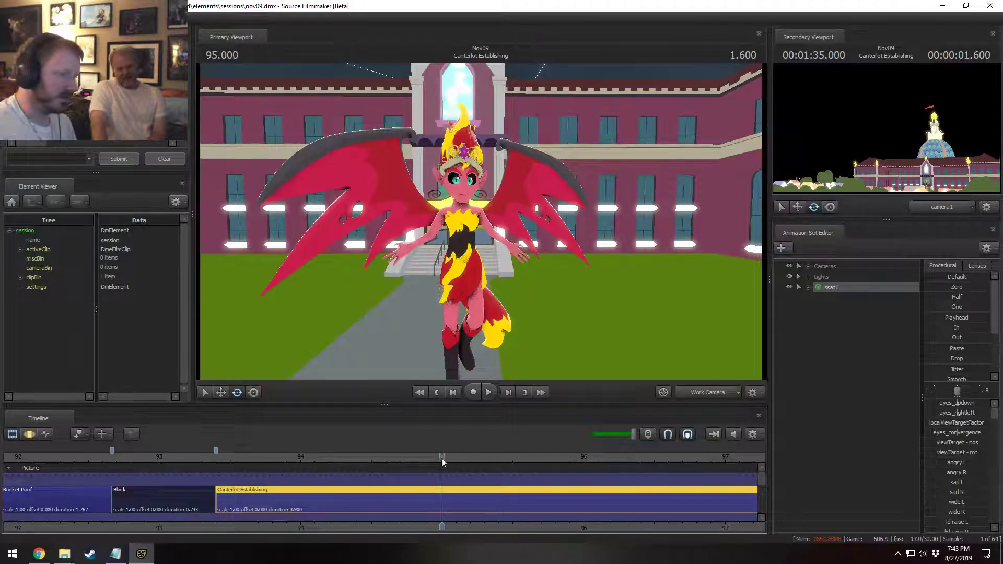
pyautogui.scroll(-1, 486, 473)
pyautogui.click(552, 456)
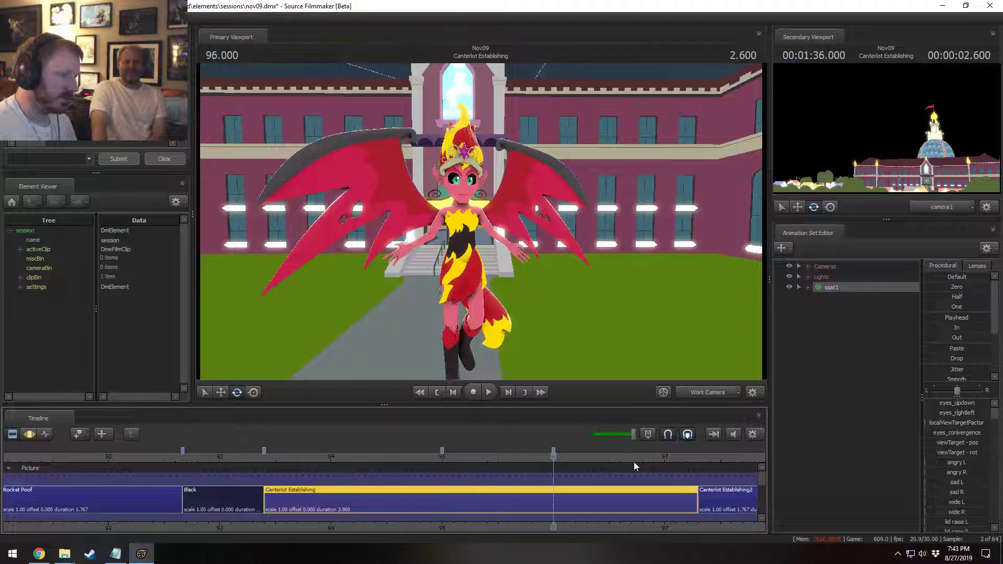
pyautogui.click(665, 457)
pyautogui.click(330, 456)
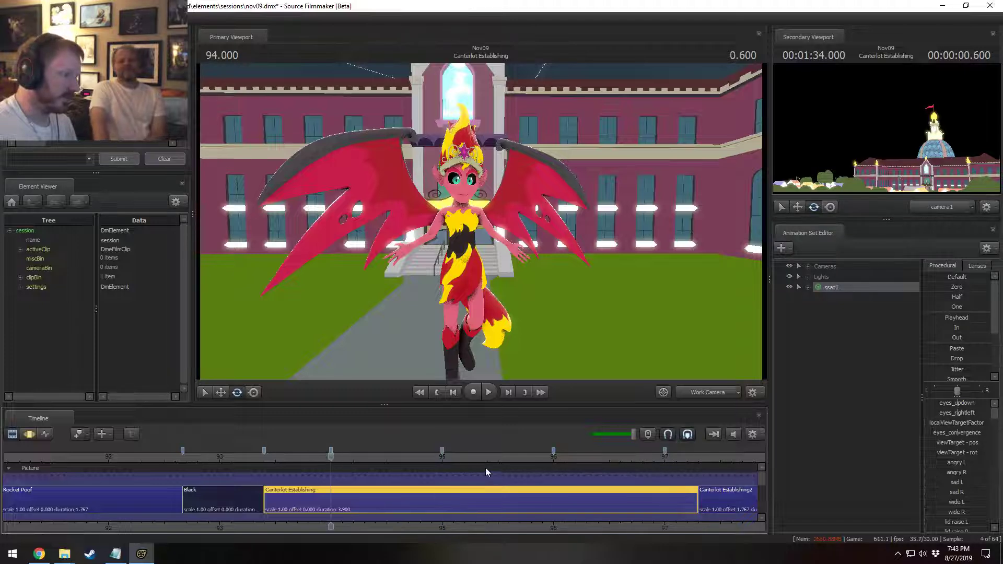
pyautogui.click(502, 473)
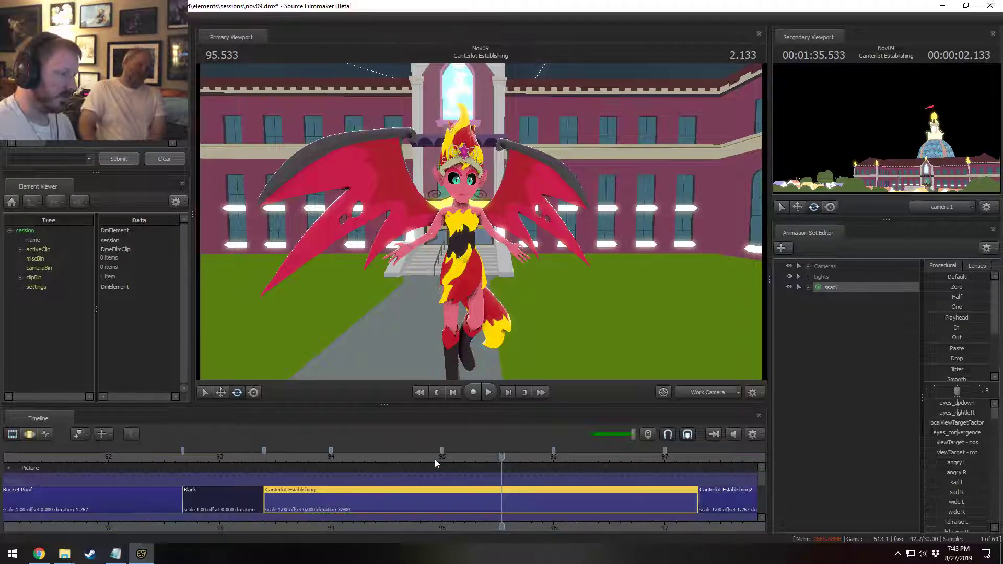
# - Undo the bookmarks just added to the Canterlot Establishing shot in the Clip Editor
pyautogui.hotkey('ctrl', 'z')
pyautogui.hotkey('ctrl', 'z')
pyautogui.hotkey('ctrl', 'z')
pyautogui.hotkey('ctrl', 'z')
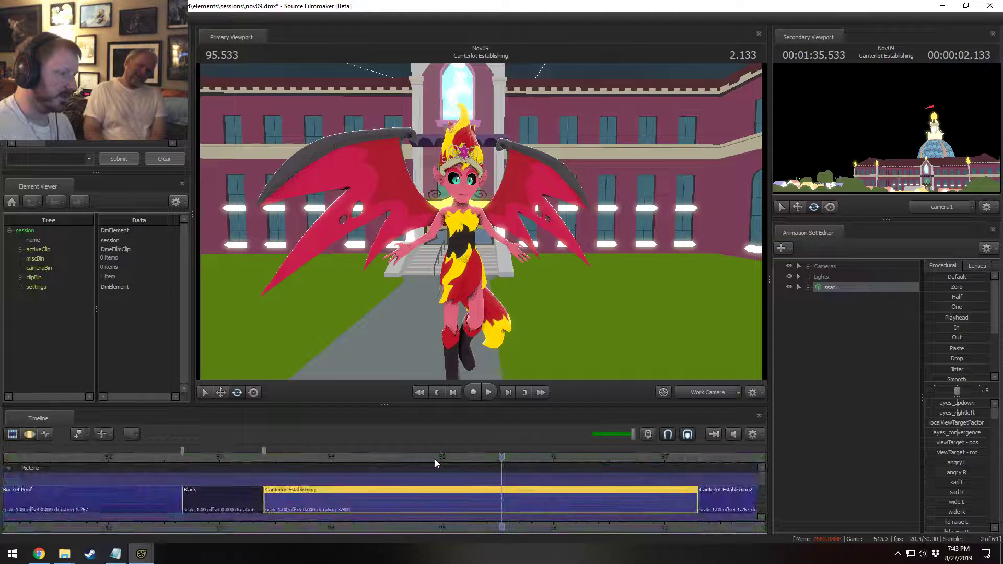
# - Add bookmarks in the Motion Editor for the Canterlot Establishing shot and align them to 94, 95, 96 and 97 seconds
pyautogui.press('F3')
pyautogui.moveTo(471, 460); pyautogui.dragTo(666, 502)
pyautogui.press('m')
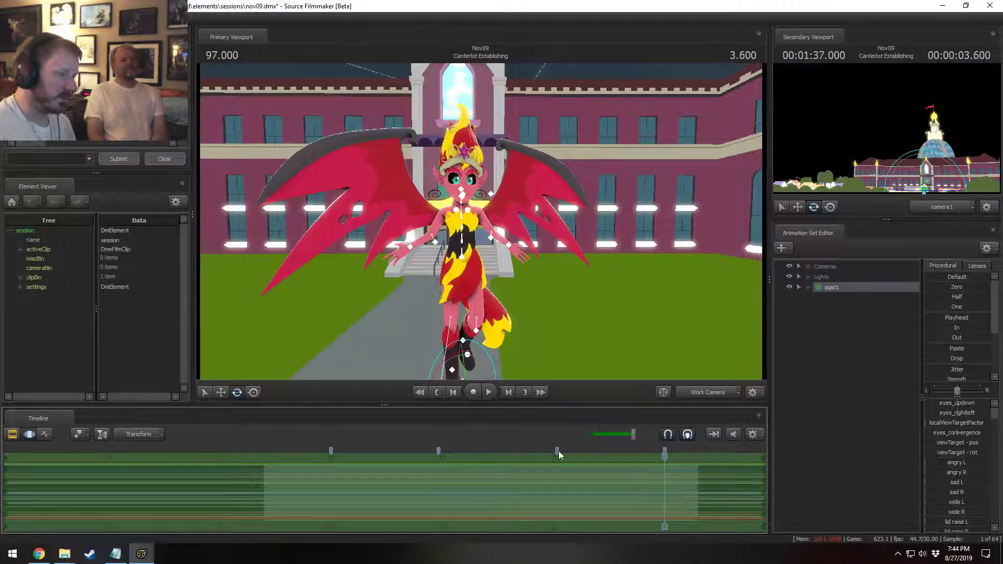
pyautogui.moveTo(557, 451); pyautogui.dragTo(553, 451)
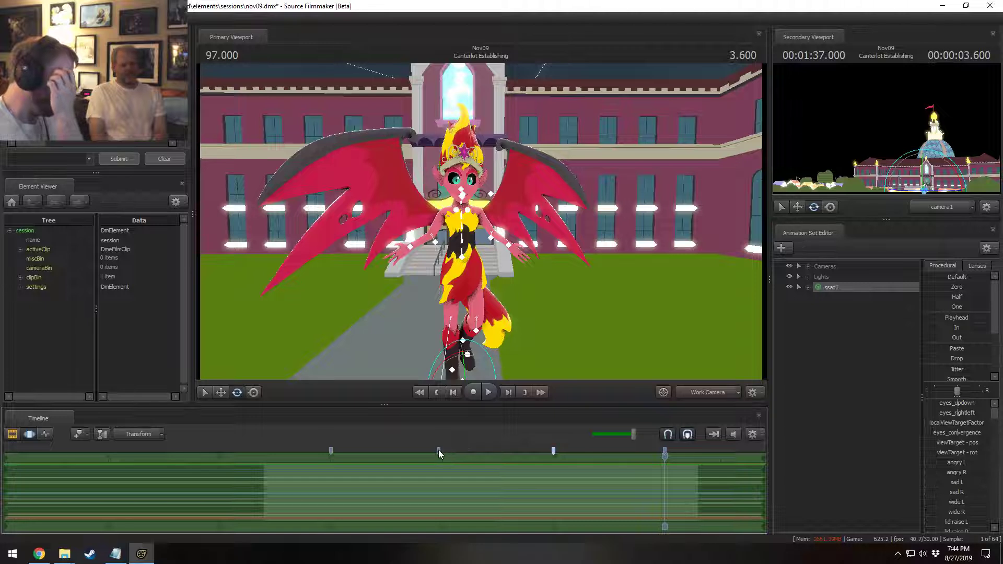
pyautogui.moveTo(438, 451); pyautogui.dragTo(442, 450)
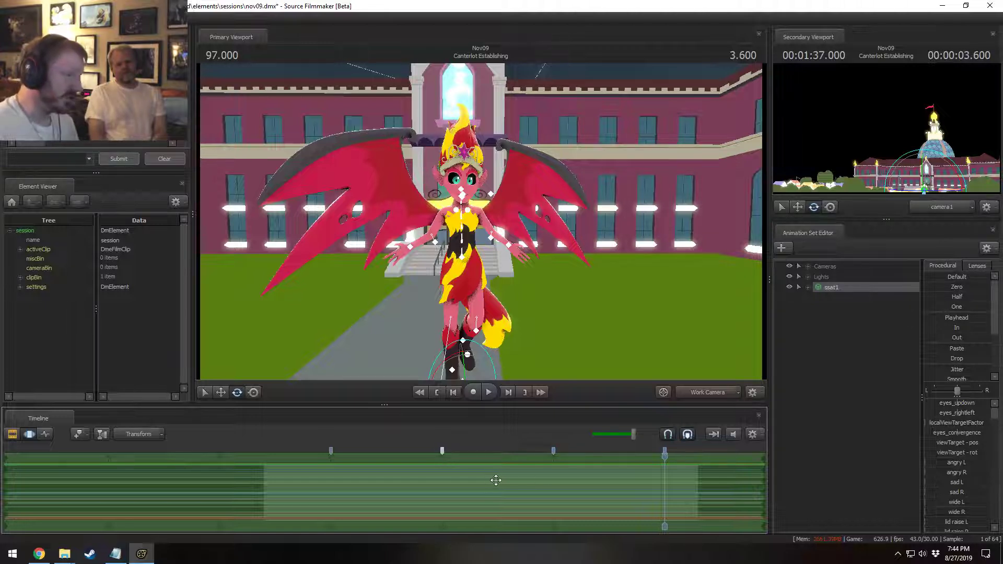
# - Move the playhead to 95.500 and limit the Motion Editor time selection to the range from 95 to 96 seconds
pyautogui.moveTo(496, 481); pyautogui.dragTo(498, 481)
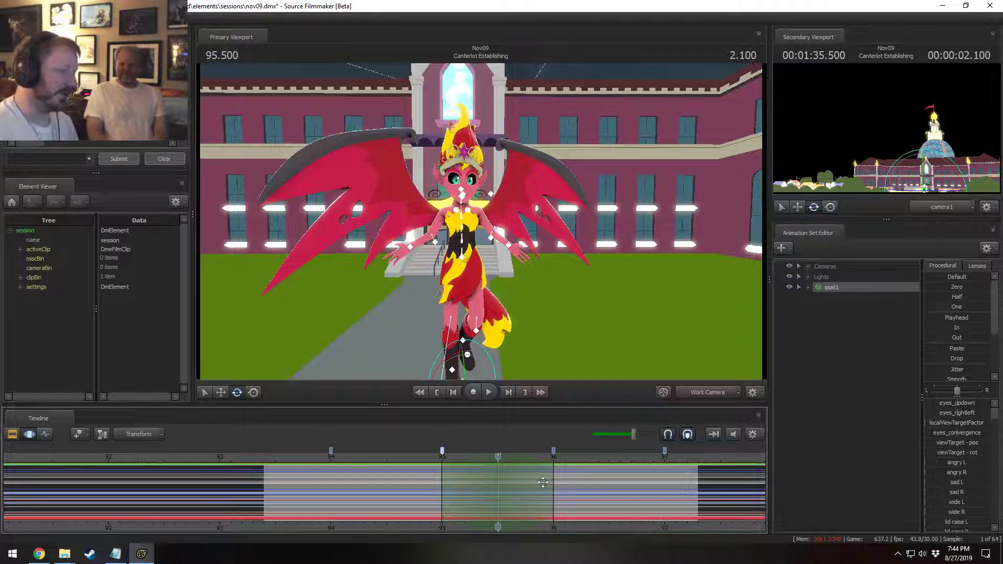
pyautogui.moveTo(543, 482); pyautogui.dragTo(473, 485)
pyautogui.press('Up')
pyautogui.press('Down')
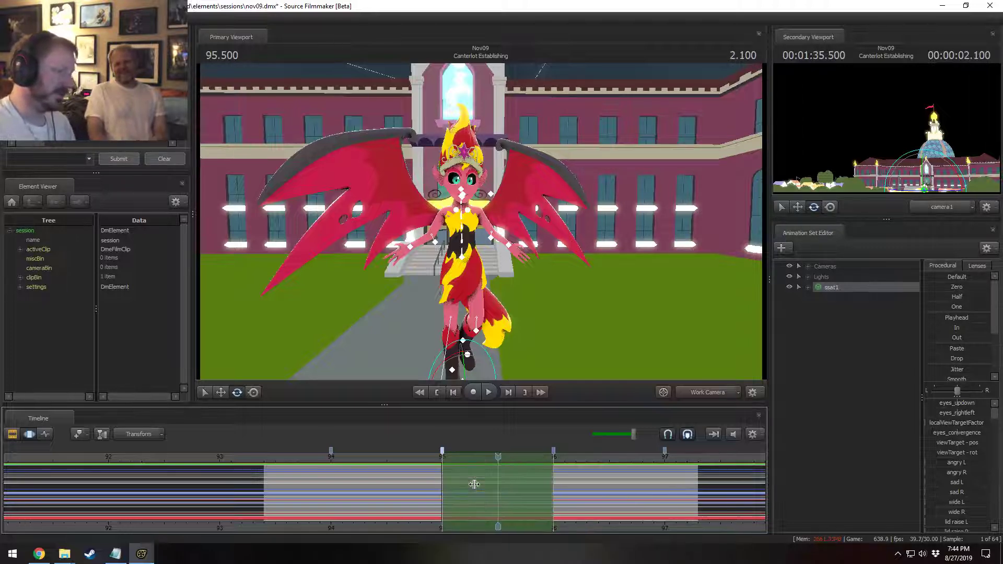
# - Extend the time selection to the whole timeline, and show the hidden controls of ssat1 in the Animation Set Editor
pyautogui.moveTo(480, 302); pyautogui.dragTo(462, 301)
pyautogui.press('w')
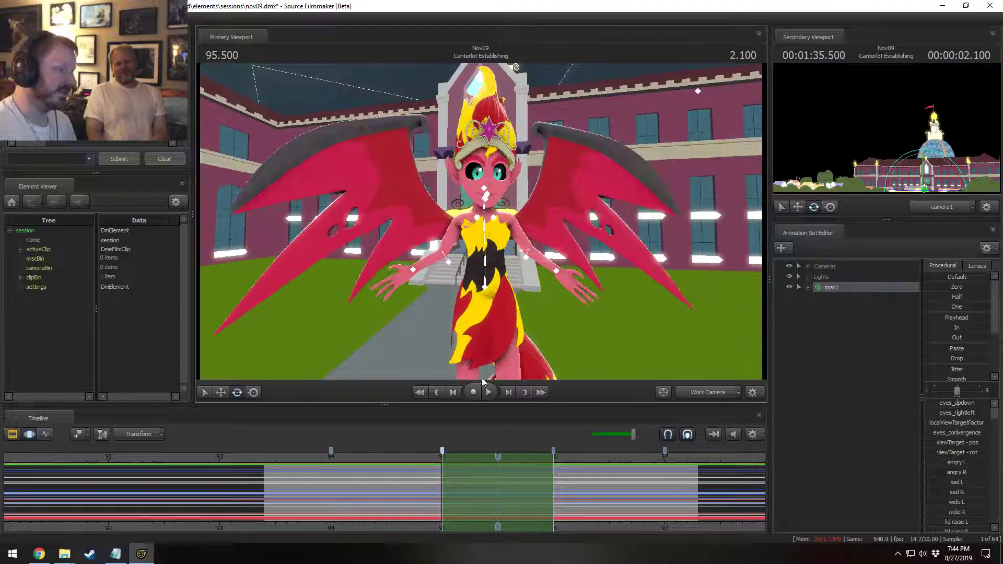
pyautogui.doubleClick(479, 475)
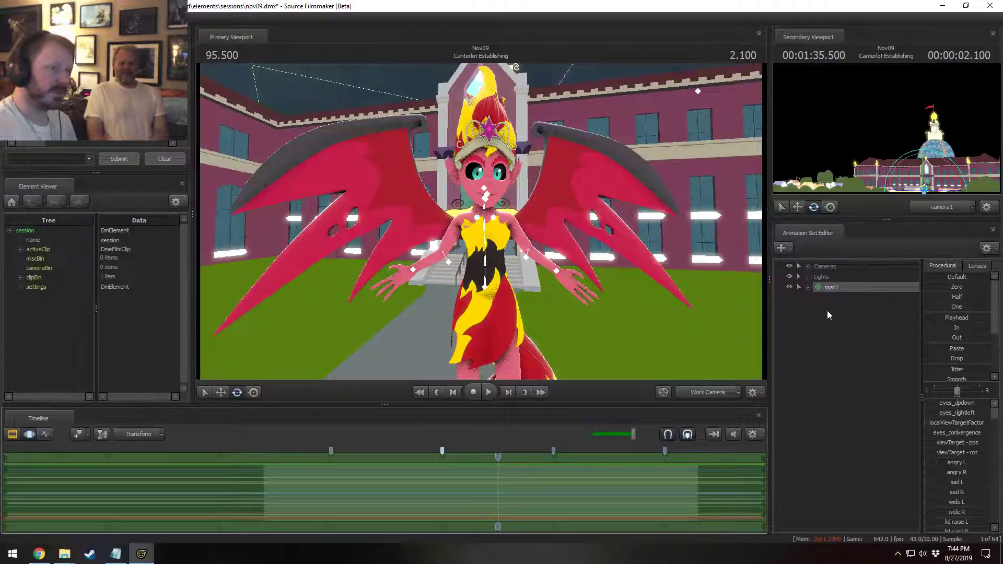
pyautogui.rightClick(823, 324)
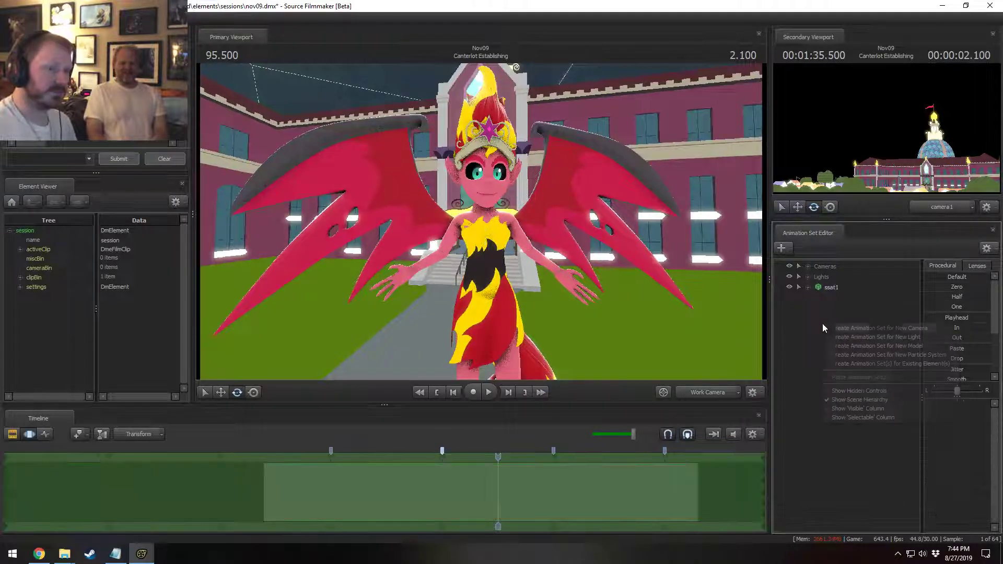
pyautogui.click(861, 391)
pyautogui.click(808, 288)
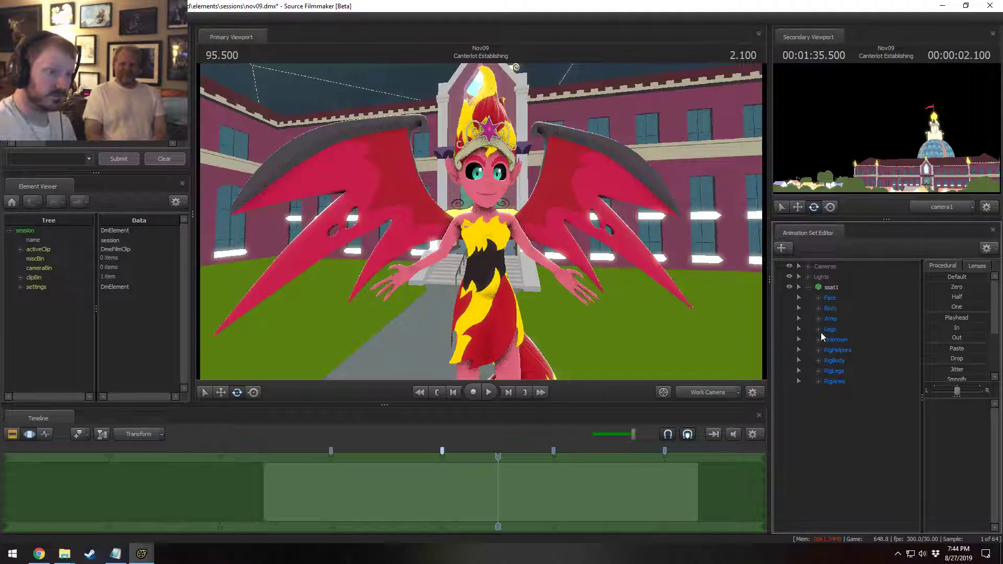
# - Look through ssat1's Unknown group for the wing bones and select bip_WingR1 to locate it on the model
pyautogui.click(819, 340)
pyautogui.scroll(-5, 822, 355)
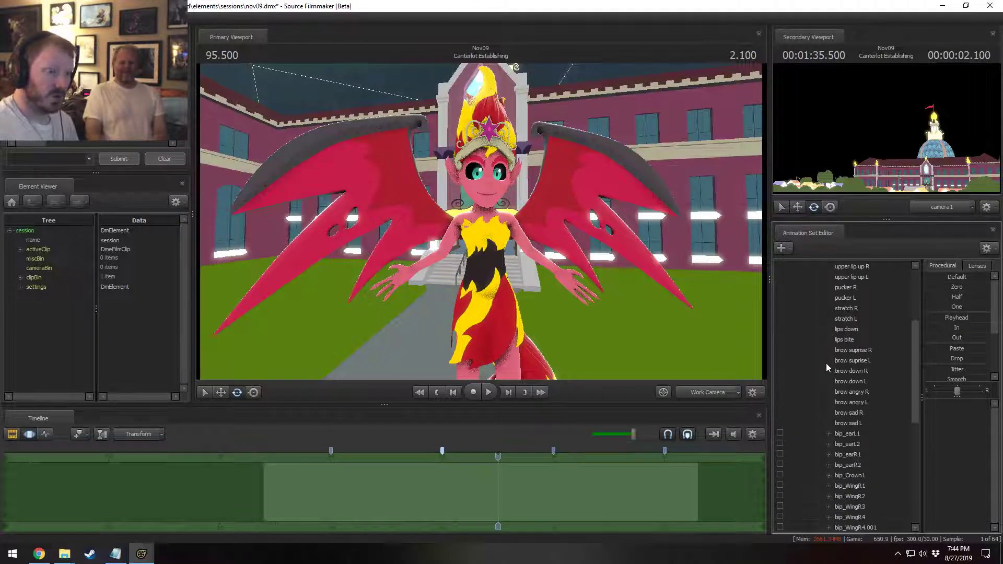
pyautogui.scroll(-3, 827, 365)
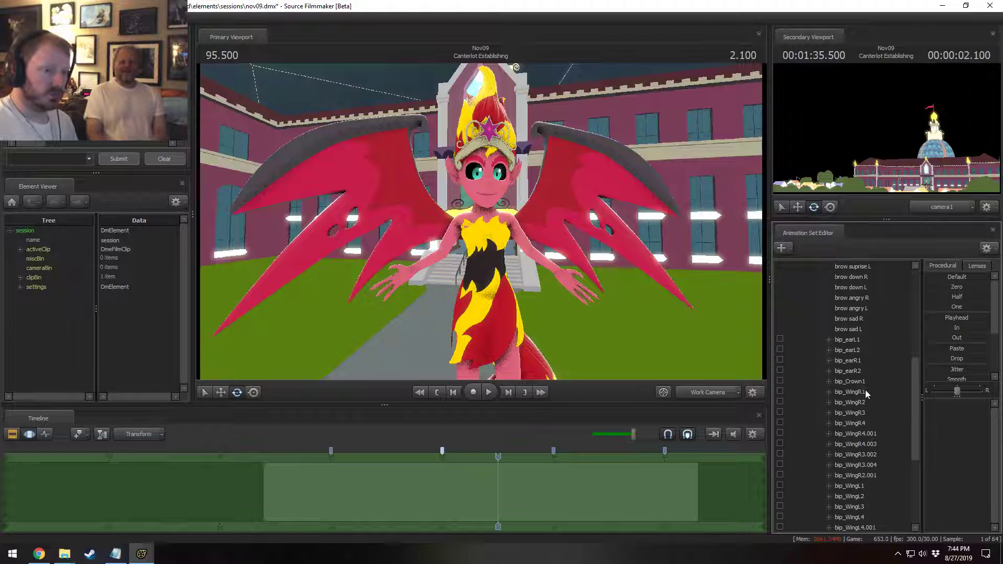
pyautogui.click(865, 390)
pyautogui.scroll(-5, 868, 402)
pyautogui.scroll(2, 870, 408)
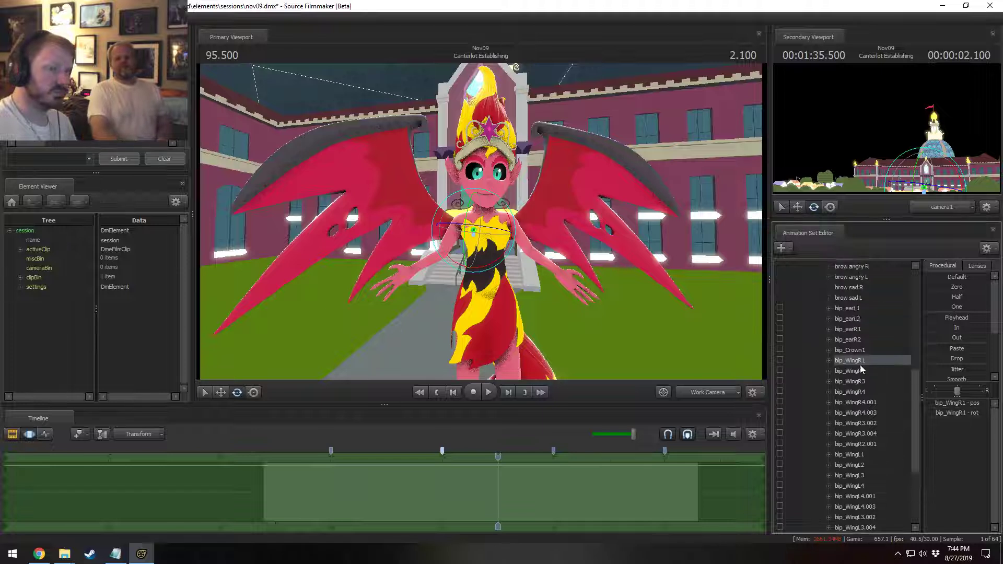
pyautogui.scroll(15, 857, 365)
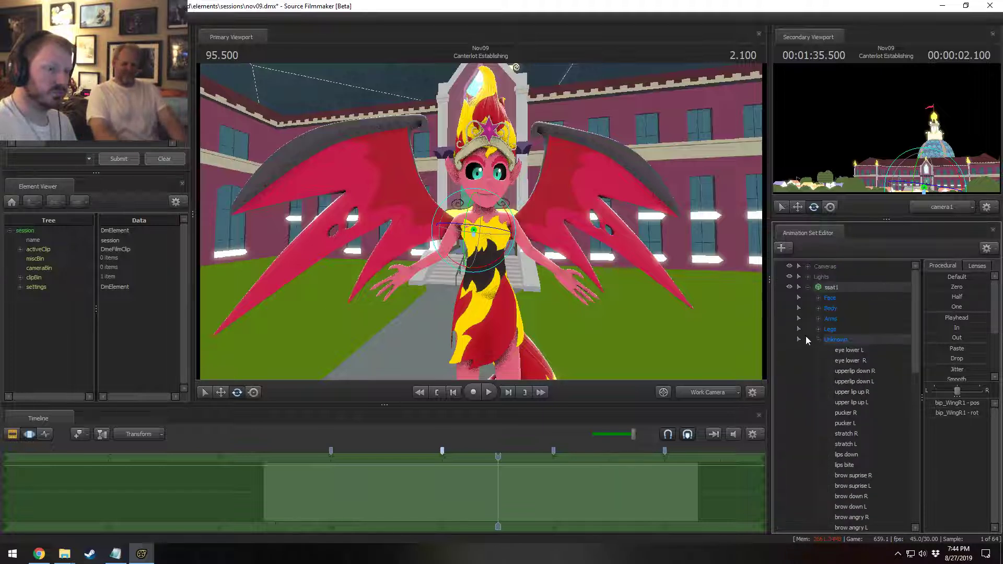
# - Display the control points of ssat1's Unknown group to examine which wing and body bones it contains
pyautogui.click(674, 331)
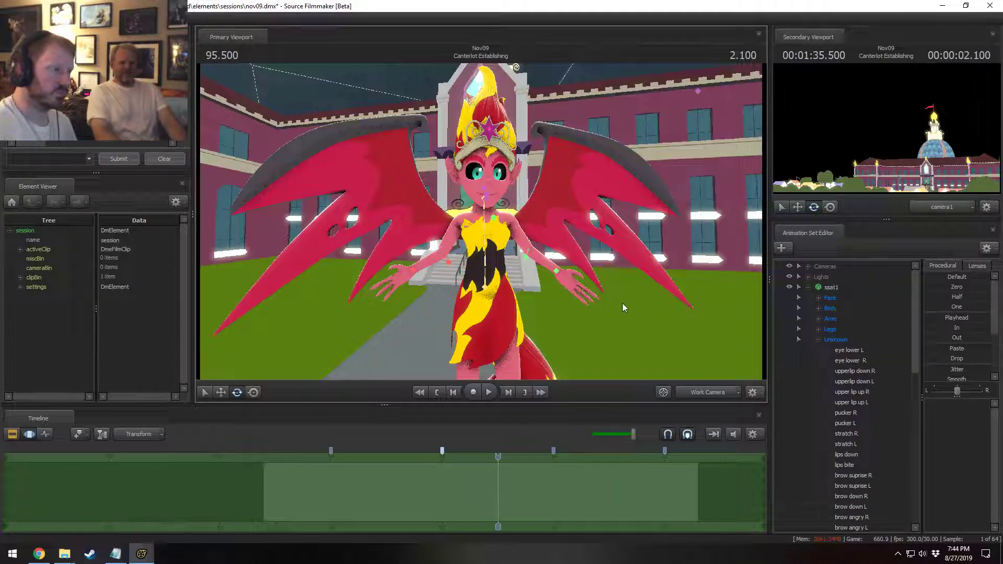
pyautogui.click(819, 340)
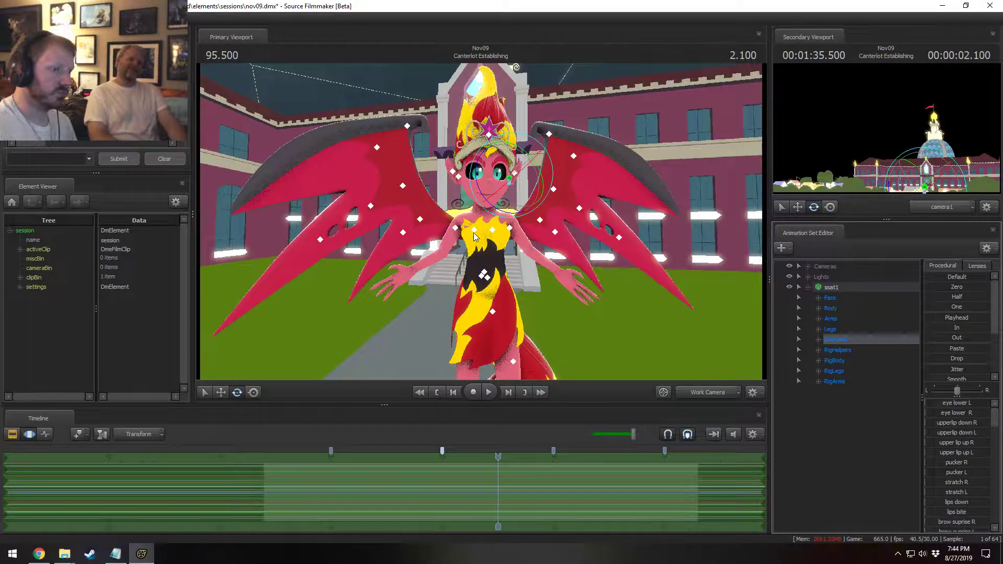
pyautogui.click(818, 340)
pyautogui.click(832, 340)
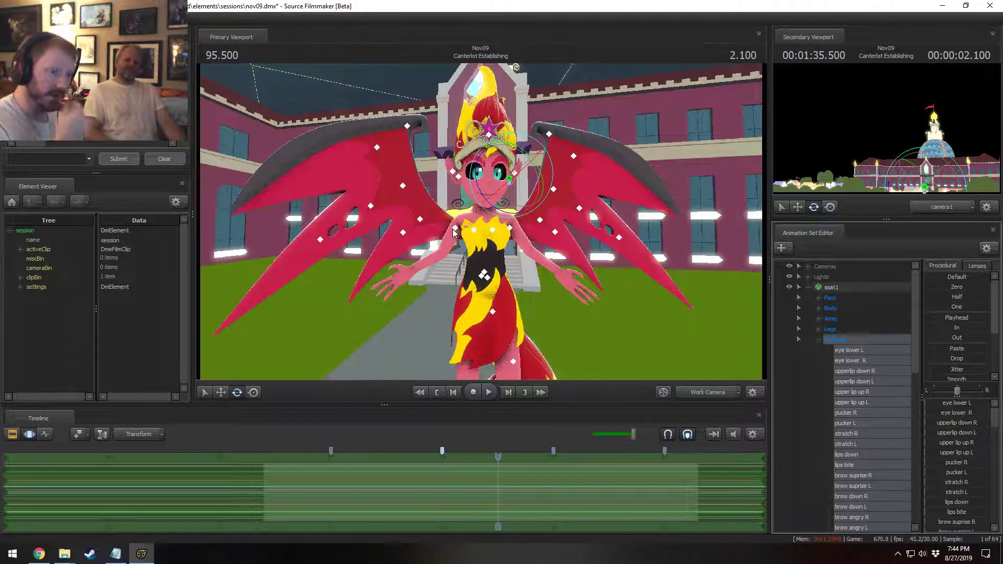
pyautogui.click(869, 437)
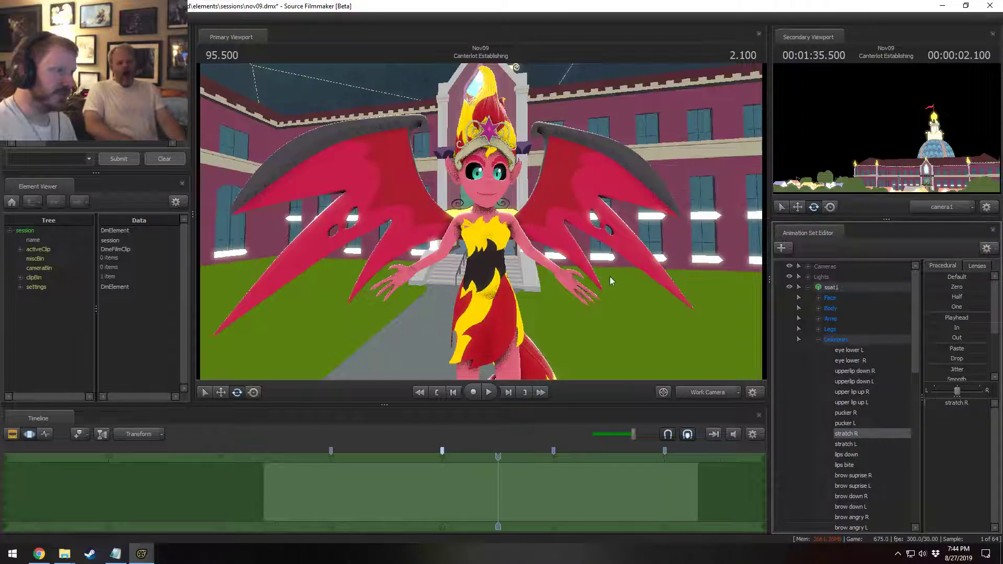
# - Try out the eye and lip sliders in ssat1's Unknown group
pyautogui.moveTo(609, 277); pyautogui.dragTo(482, 225, button='right')
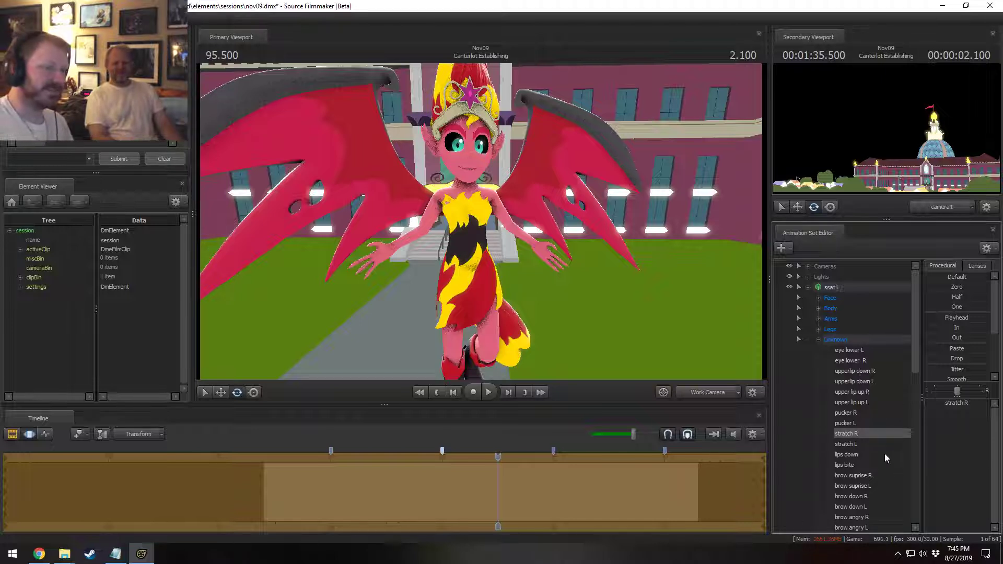
pyautogui.click(838, 340)
pyautogui.moveTo(941, 404); pyautogui.dragTo(990, 424)
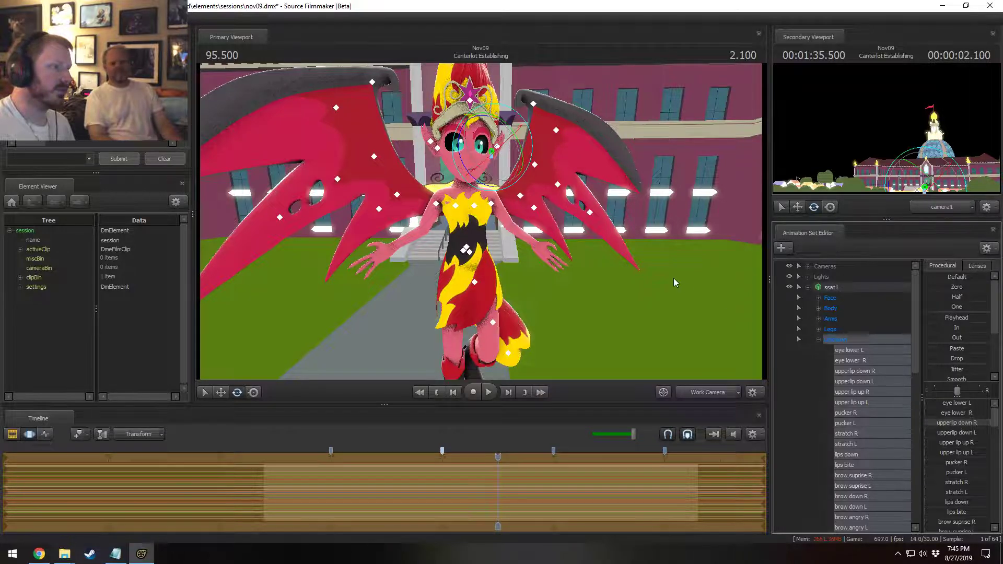
pyautogui.moveTo(672, 278)
pyautogui.mouseDown()
pyautogui.moveTo(674, 266)
pyautogui.moveTo(674, 278)
pyautogui.mouseUp()
# - Try partly closing ssat1's right eye with the eye closer R slider in the Face's Upper Face group
pyautogui.click(832, 308)
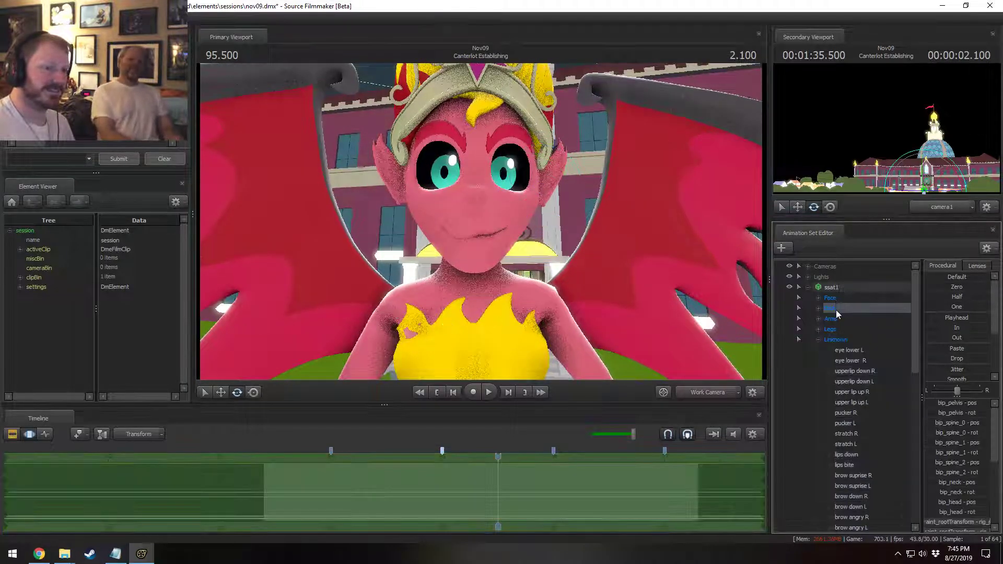
pyautogui.press('Up')
pyautogui.click(818, 298)
pyautogui.click(849, 319)
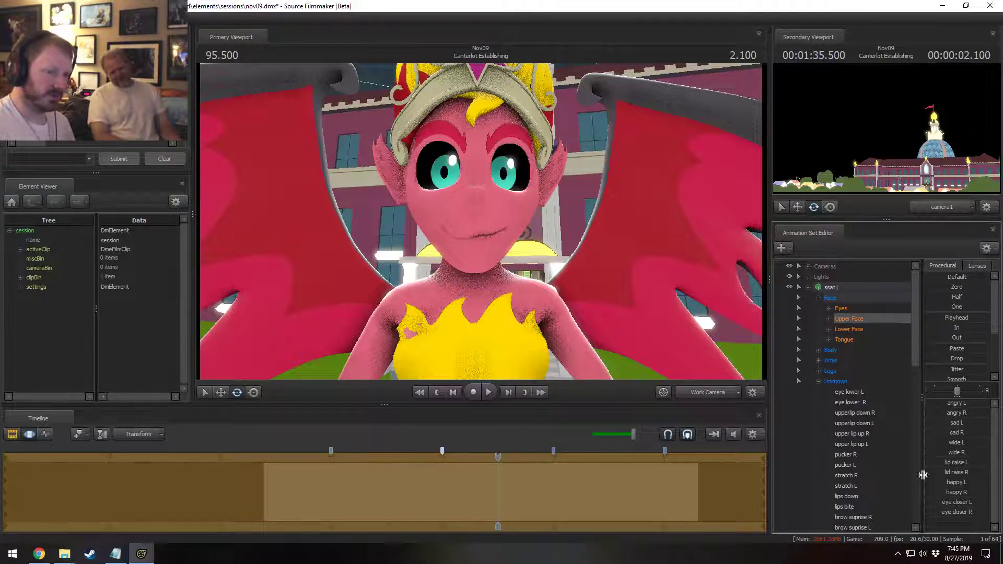
pyautogui.moveTo(971, 466); pyautogui.dragTo(989, 523)
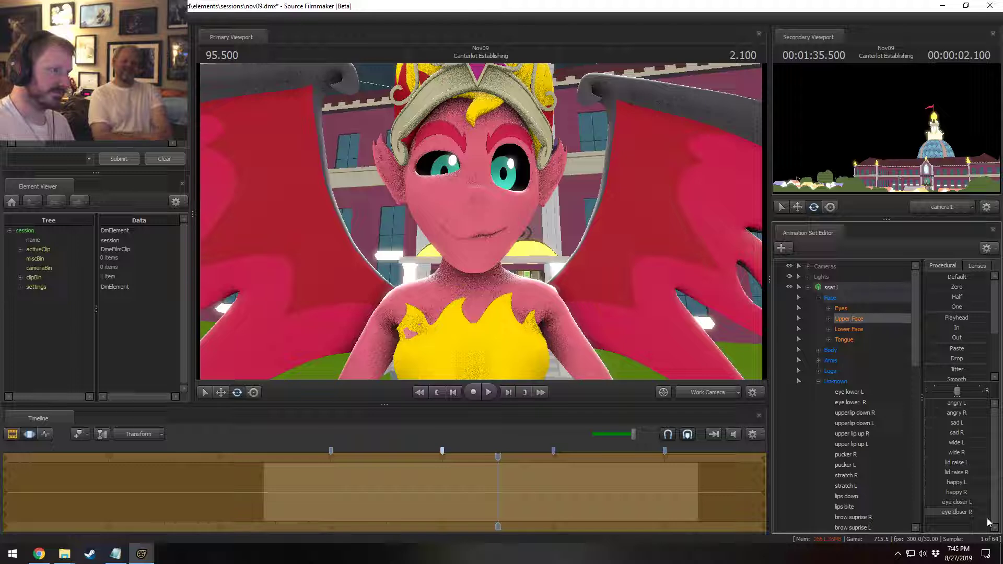
# - Try shaping a toothy grin on ssat1 with the smirk L, smirk R and jaw open sliders of the Lower Face group
pyautogui.click(849, 329)
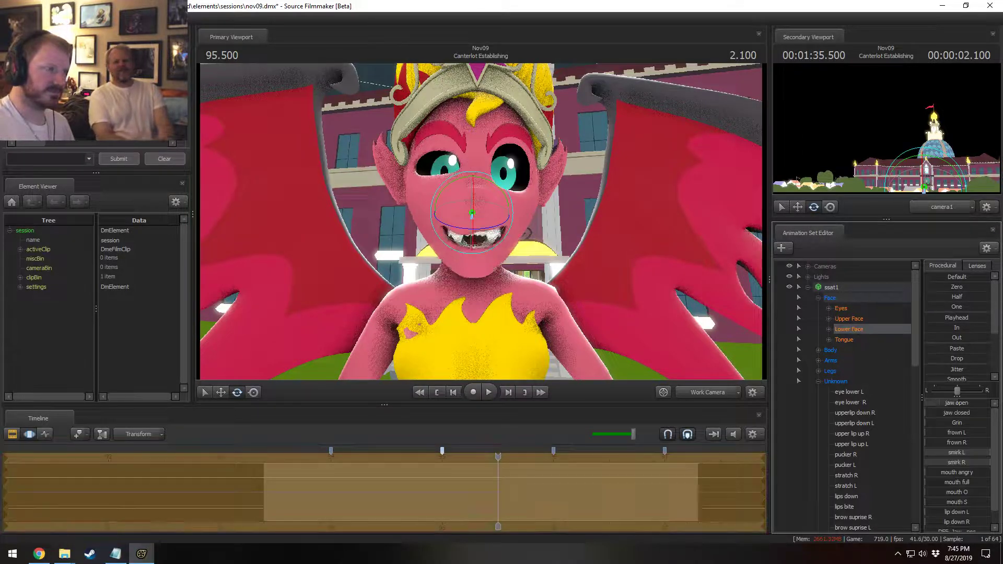
pyautogui.moveTo(941, 403)
pyautogui.mouseDown()
pyautogui.moveTo(970, 403)
pyautogui.moveTo(959, 403)
pyautogui.mouseUp()
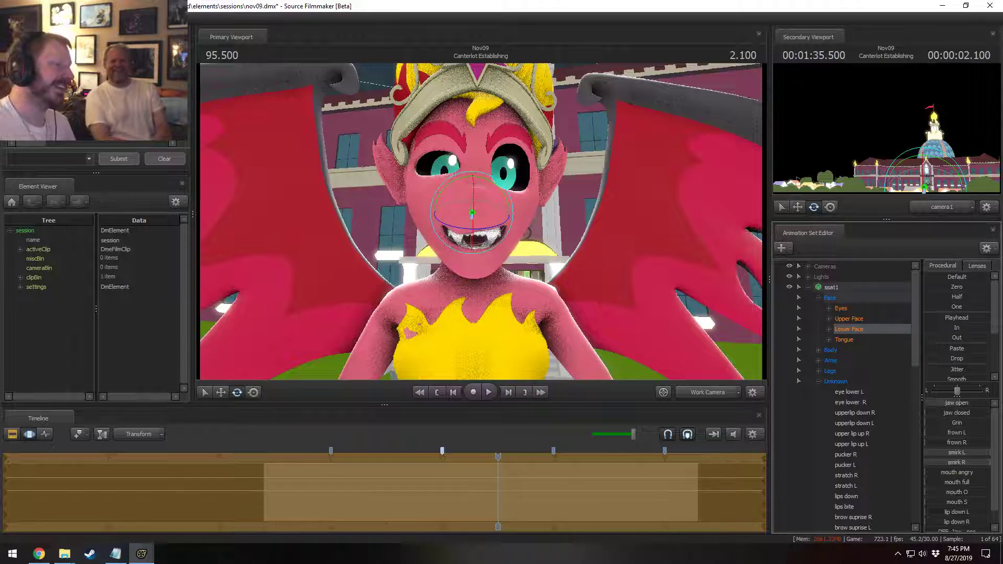
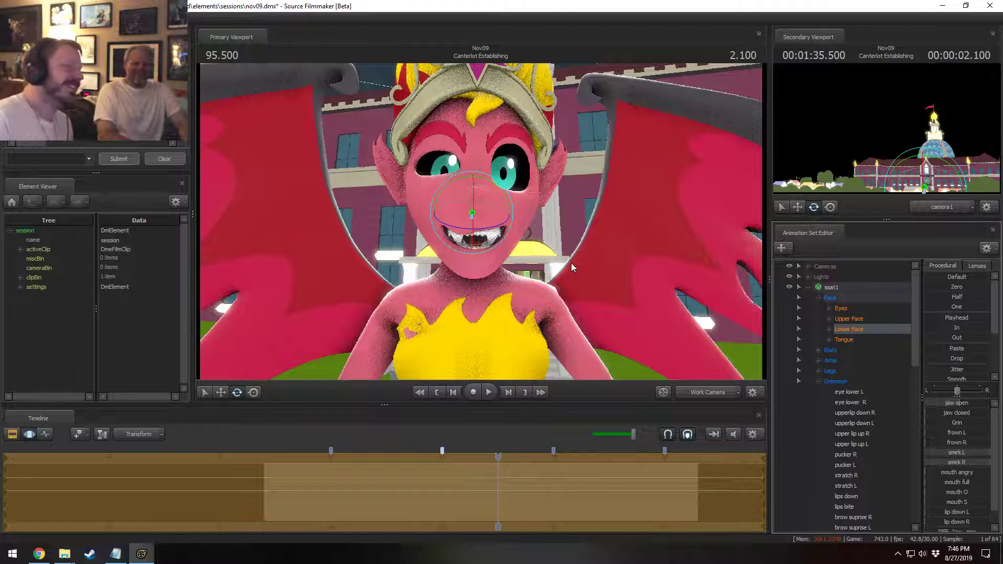
pyautogui.moveTo(962, 403); pyautogui.dragTo(940, 403)
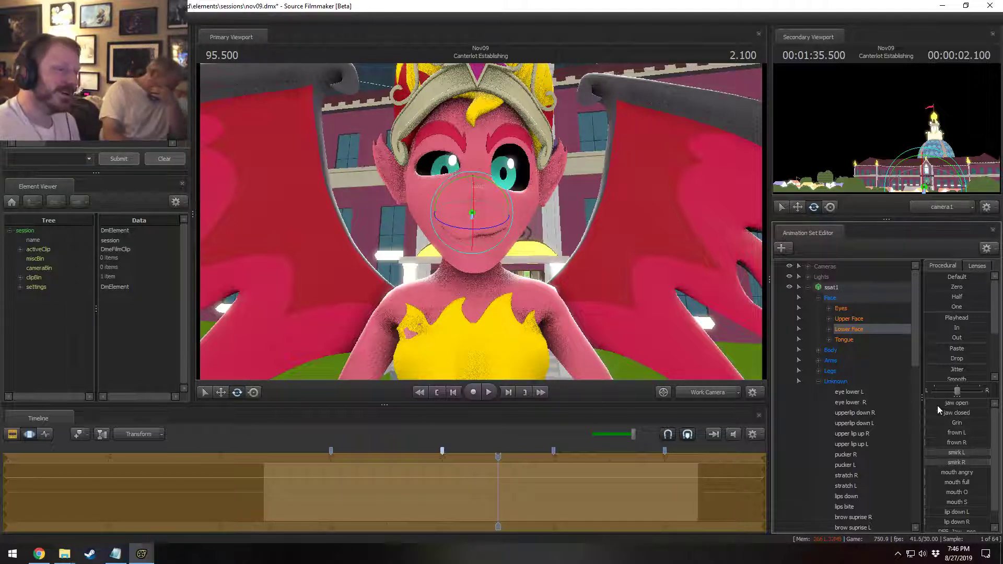
pyautogui.moveTo(938, 404); pyautogui.dragTo(961, 403)
pyautogui.moveTo(930, 493); pyautogui.dragTo(946, 492)
# - Test the jaw open slider once more and undo all the trial eye and mouth changes on ssat1
pyautogui.hotkey('ctrl', 'z')
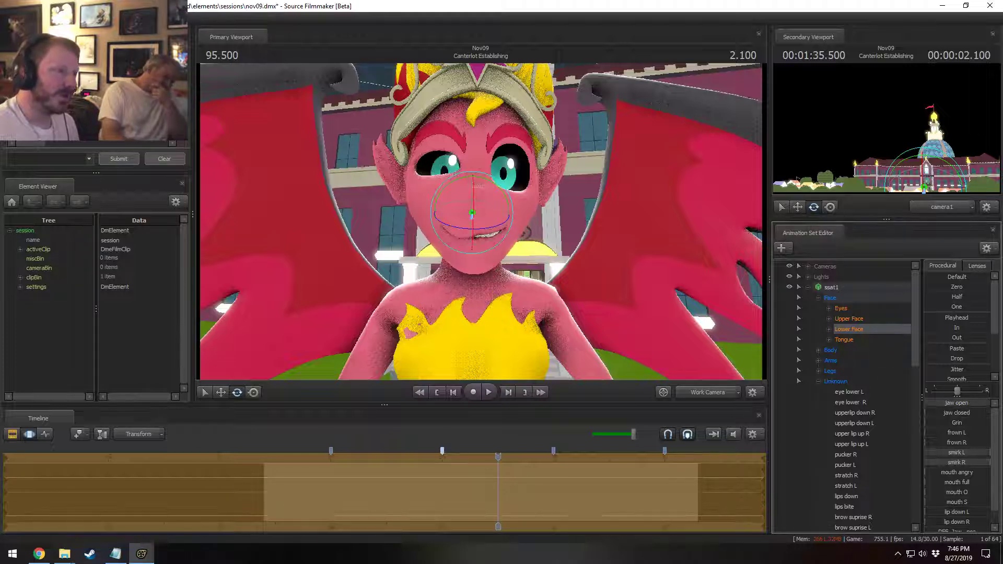
pyautogui.moveTo(935, 403); pyautogui.dragTo(962, 403)
pyautogui.hotkey('ctrl', 'z')
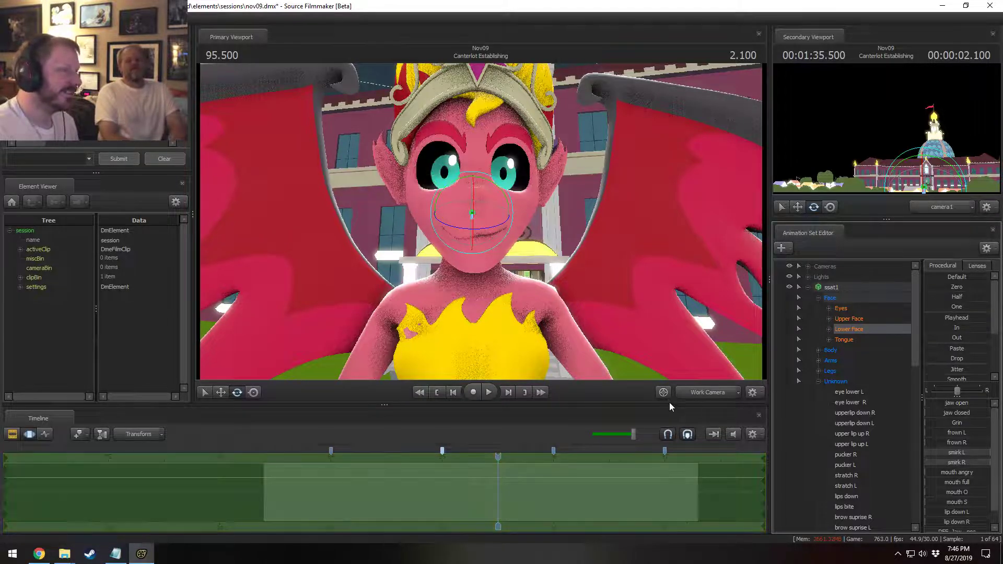
# - Try rotating ssat1's right hand control, rig_hand_R, and undo the attempt
pyautogui.press('s')
pyautogui.moveTo(678, 375); pyautogui.dragTo(671, 363)
pyautogui.press('F3')
pyautogui.press('w')
pyautogui.moveTo(482, 226); pyautogui.dragTo(483, 226)
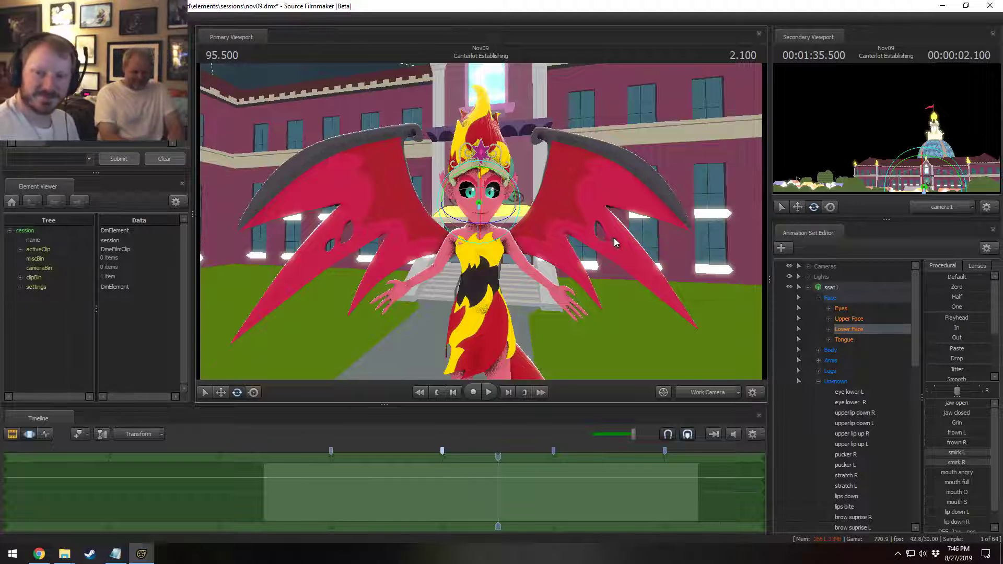
pyautogui.moveTo(682, 265); pyautogui.dragTo(687, 292)
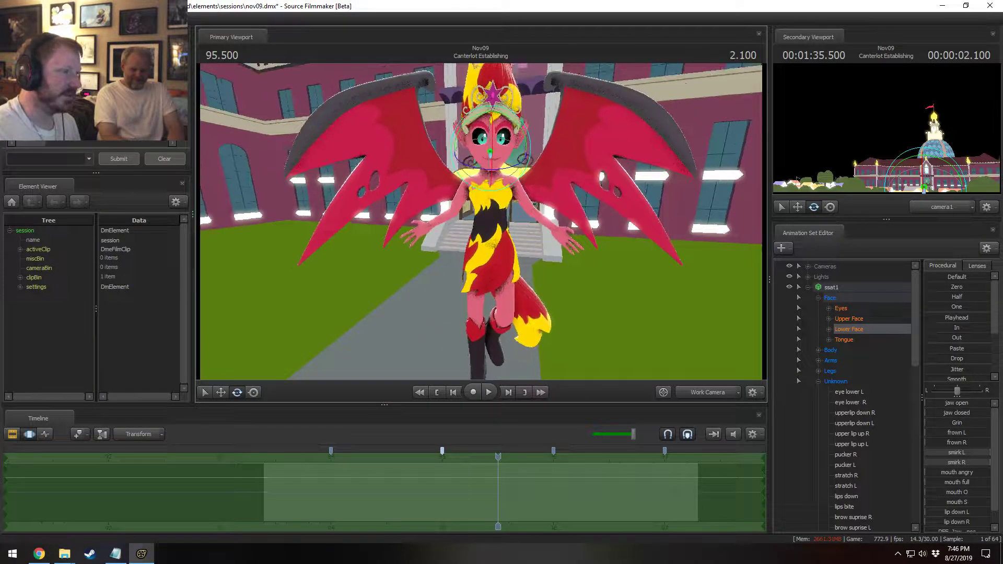
pyautogui.moveTo(505, 233); pyautogui.dragTo(556, 243)
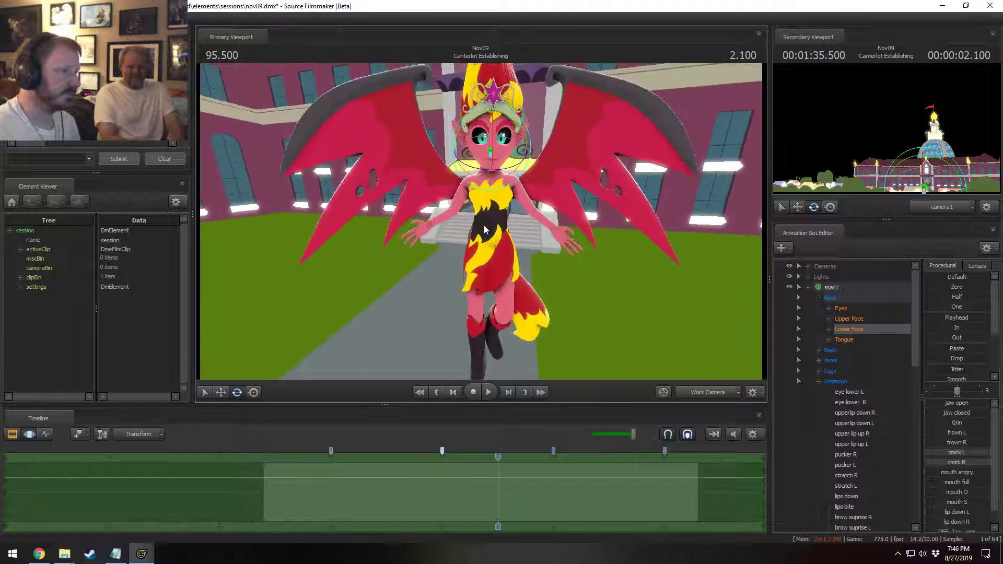
pyautogui.click(430, 225)
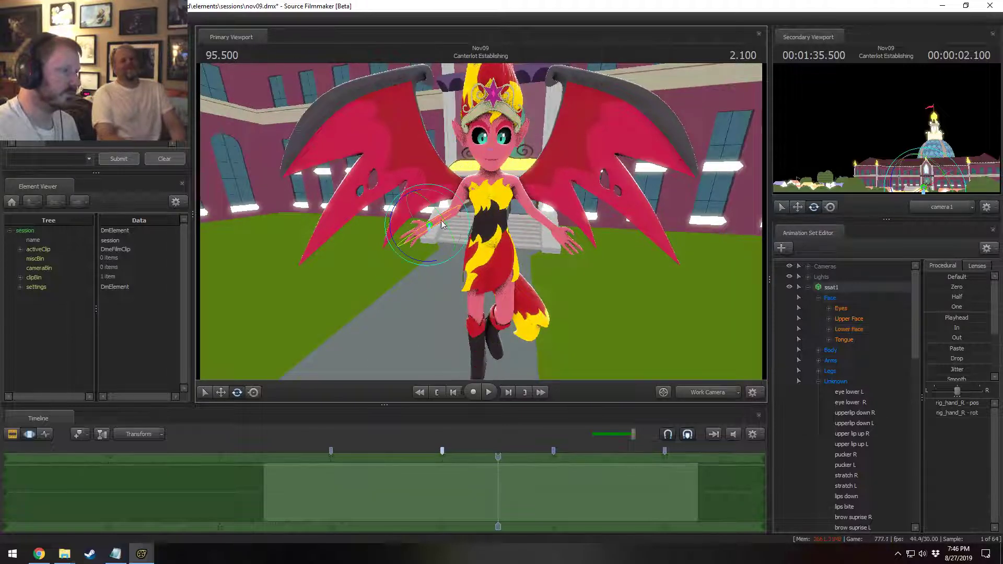
pyautogui.moveTo(449, 199); pyautogui.dragTo(496, 222)
pyautogui.hotkey('ctrl', 'z')
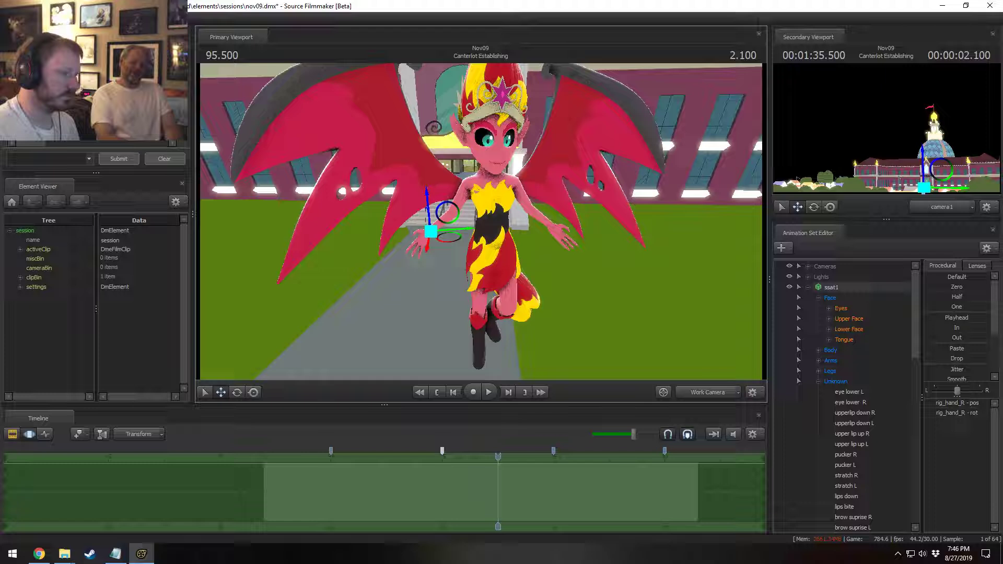
# - Within the 95–96 time range, rotate all of ssat1's right wing bones, bip_WingR1 through bip_WingR2.001, together so the wing curls inward
pyautogui.click(496, 485)
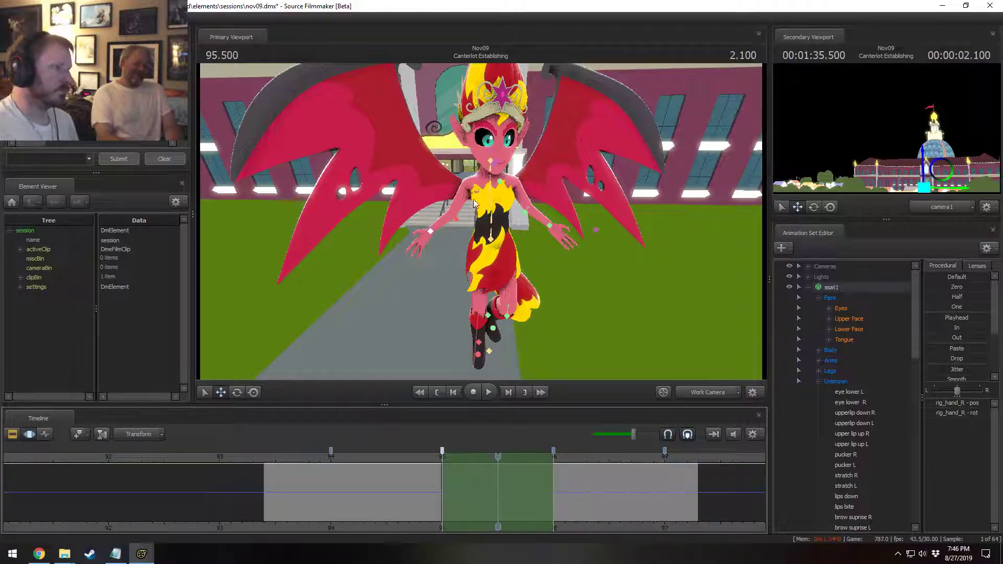
pyautogui.click(429, 231)
pyautogui.scroll(-5, 885, 424)
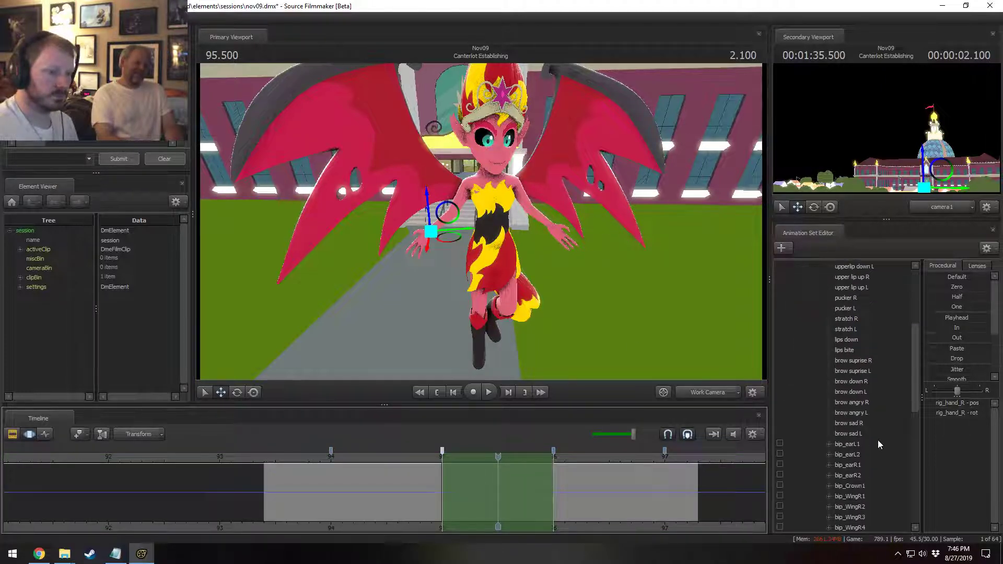
pyautogui.scroll(-5, 876, 437)
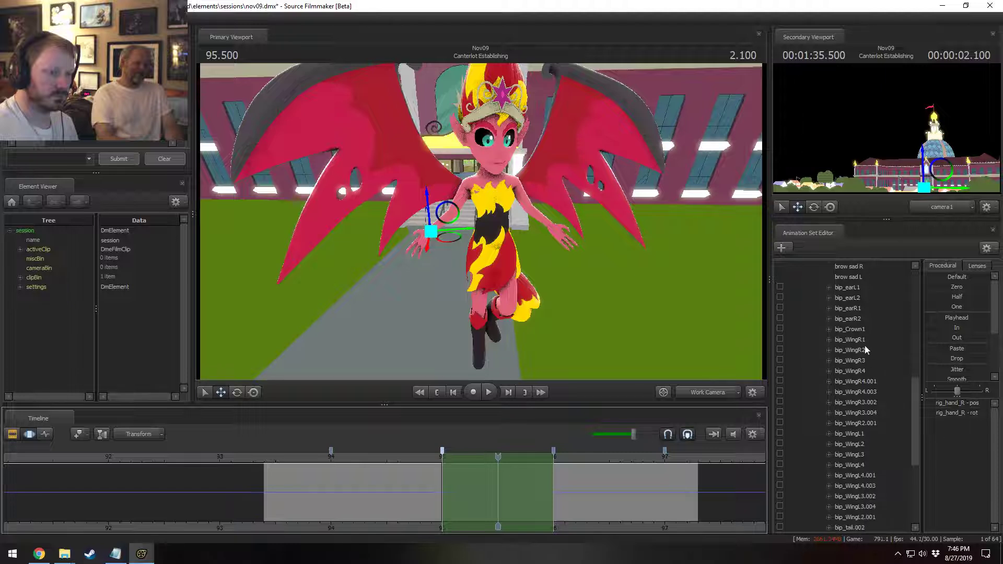
pyautogui.click(857, 340)
pyautogui.keyDown('shift'); pyautogui.click(866, 424); pyautogui.keyUp('shift')
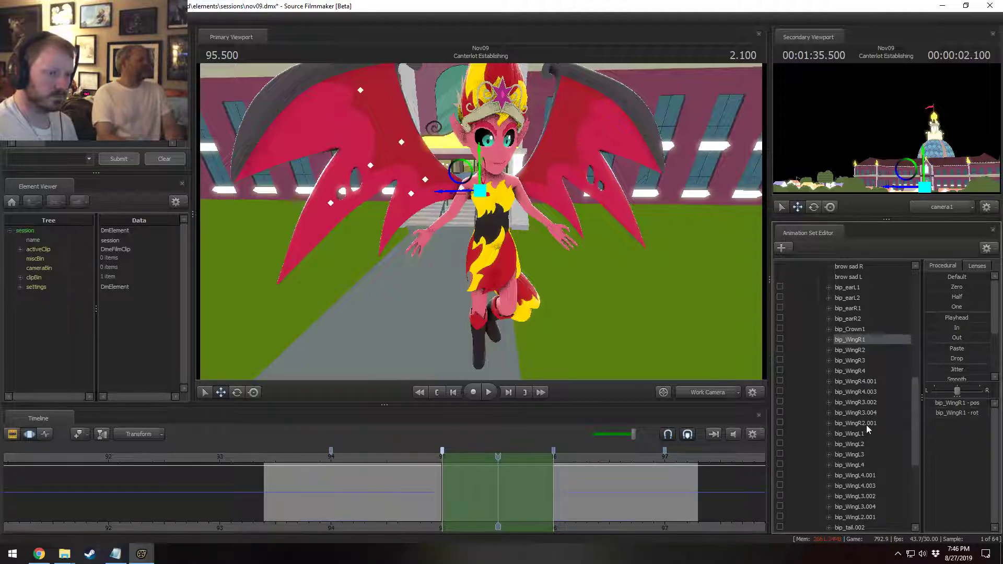
pyautogui.scroll(-2, 864, 431)
pyautogui.scroll(2, 863, 431)
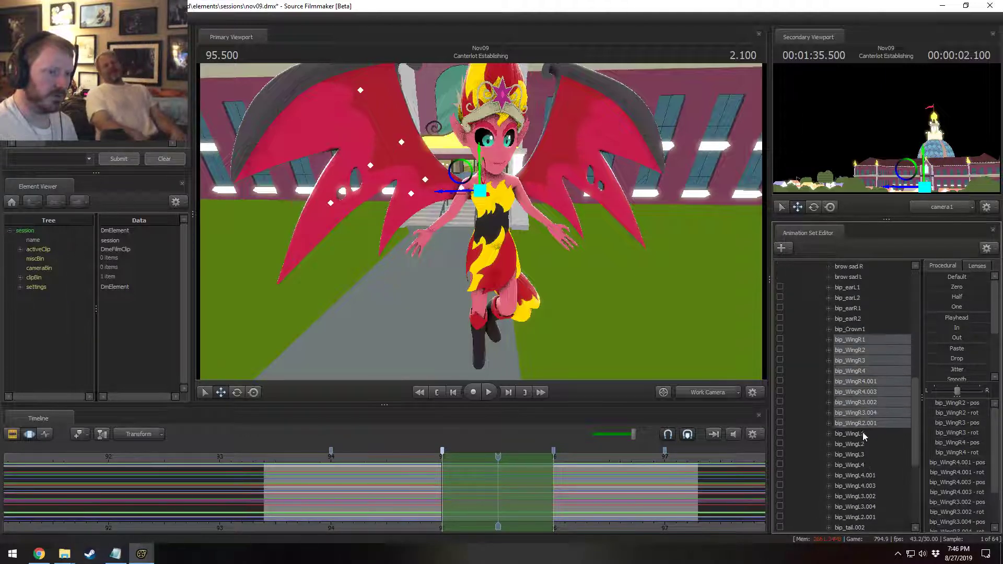
pyautogui.moveTo(496, 224)
pyautogui.mouseDown()
pyautogui.moveTo(480, 201)
pyautogui.moveTo(503, 233)
pyautogui.mouseUp()
pyautogui.press('e')
pyautogui.rightClick(503, 234)
pyautogui.moveTo(528, 254)
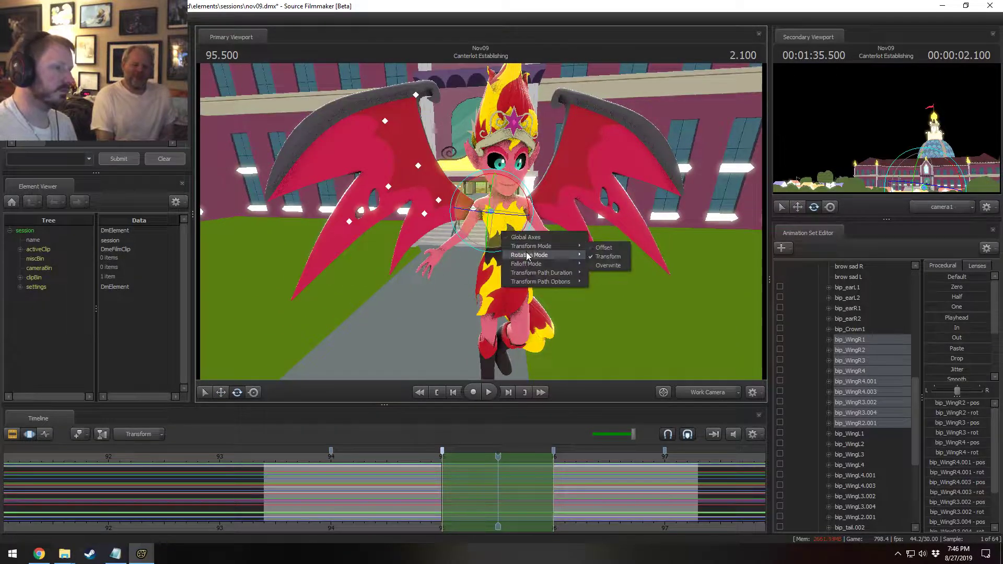
pyautogui.click(600, 255)
pyautogui.moveTo(496, 231); pyautogui.dragTo(656, 289)
# - Rotate the left wing bones, bip_WingL1 through bip_WingL2.001, together to mirror the right wing's curl over 95–96 and commit the change
pyautogui.click(859, 436)
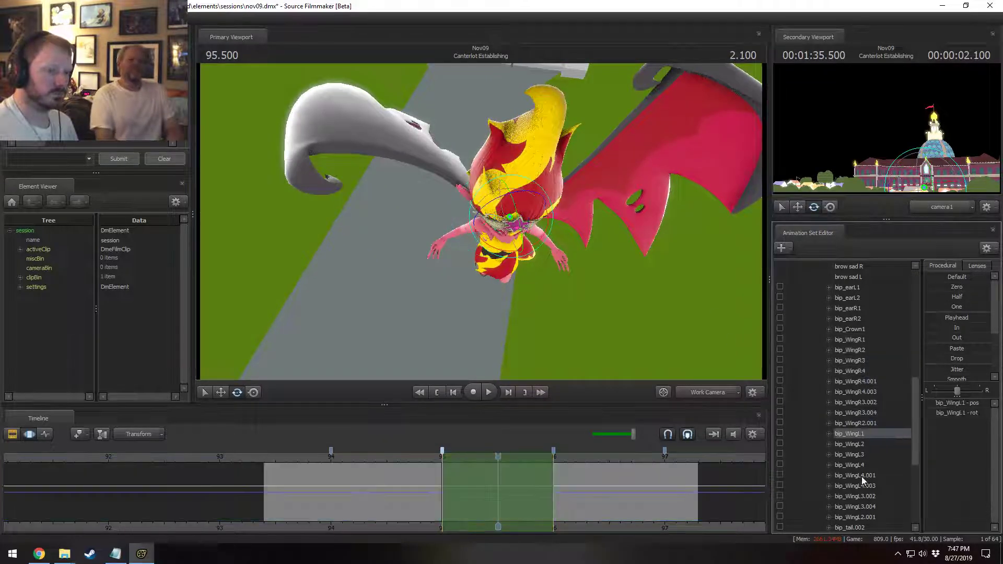
pyautogui.keyDown('shift'); pyautogui.click(863, 518); pyautogui.keyUp('shift')
pyautogui.moveTo(491, 238); pyautogui.dragTo(396, 230)
pyautogui.press('s')
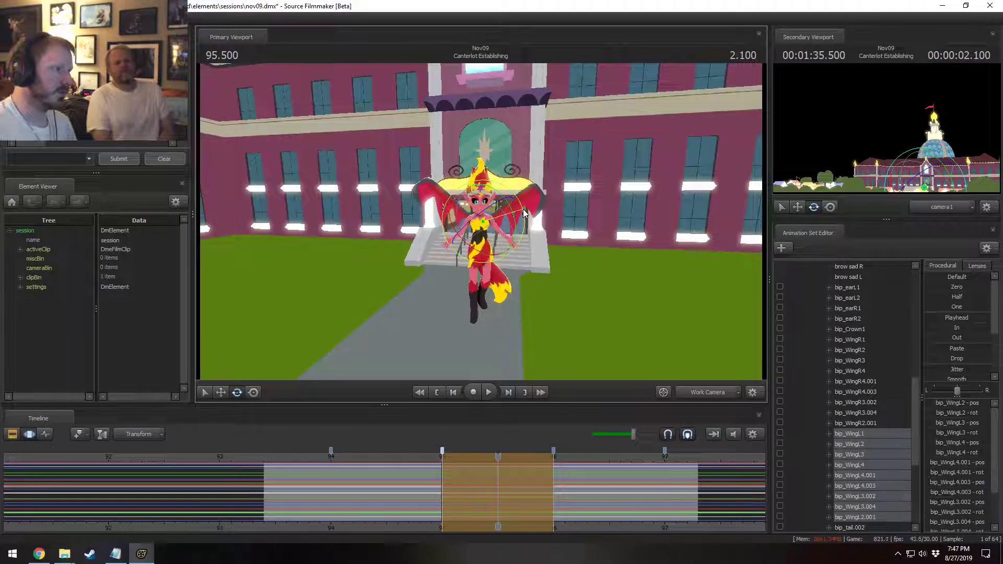
pyautogui.moveTo(524, 213); pyautogui.dragTo(558, 209)
pyautogui.press('F2')
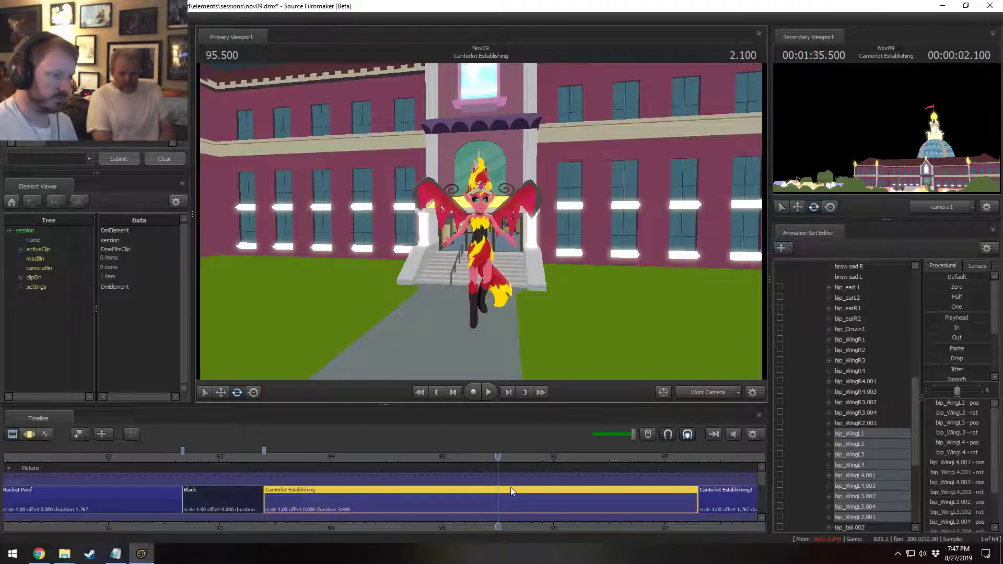
pyautogui.scroll(3, 510, 487)
pyautogui.press('F3')
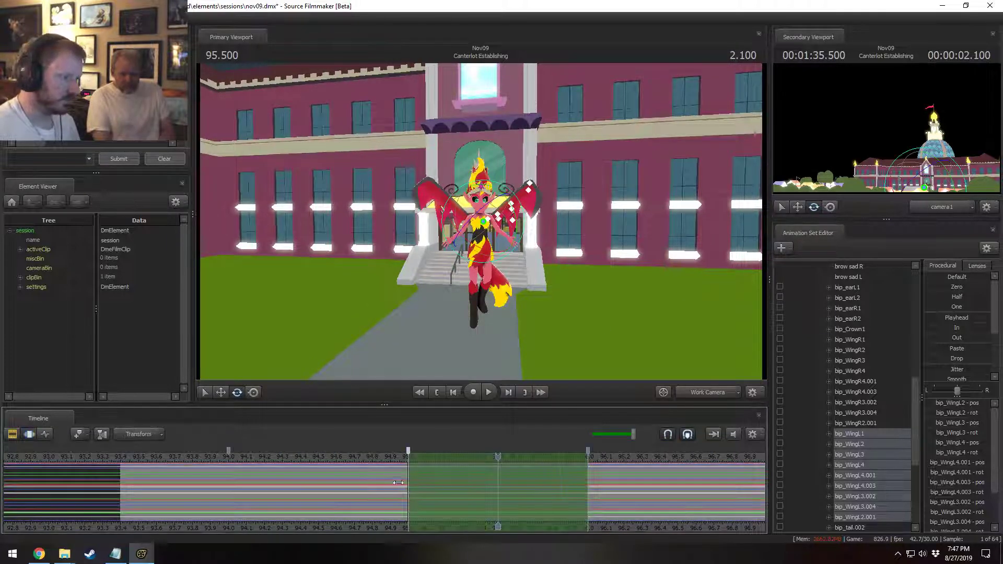
# - Restrict the time selection to 94–95 and apply the Out preset to bip_WingL1 and bip_WingR1
pyautogui.click(878, 439)
pyautogui.keyDown('alt'); pyautogui.moveTo(642, 305); pyautogui.dragTo(642, 320, button='right'); pyautogui.keyUp('alt')
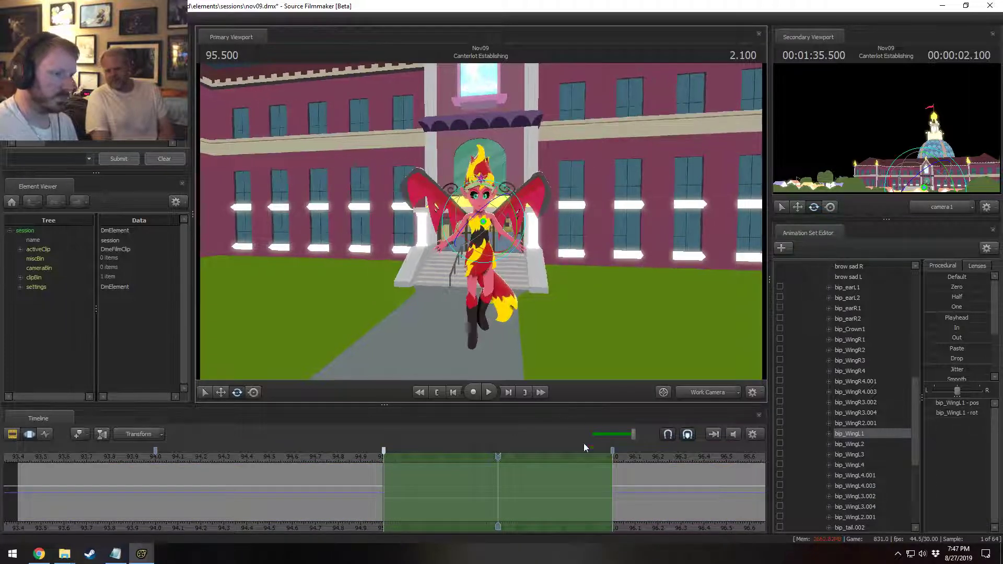
pyautogui.scroll(-3, 542, 513)
pyautogui.moveTo(348, 491); pyautogui.dragTo(327, 490)
pyautogui.click(444, 484)
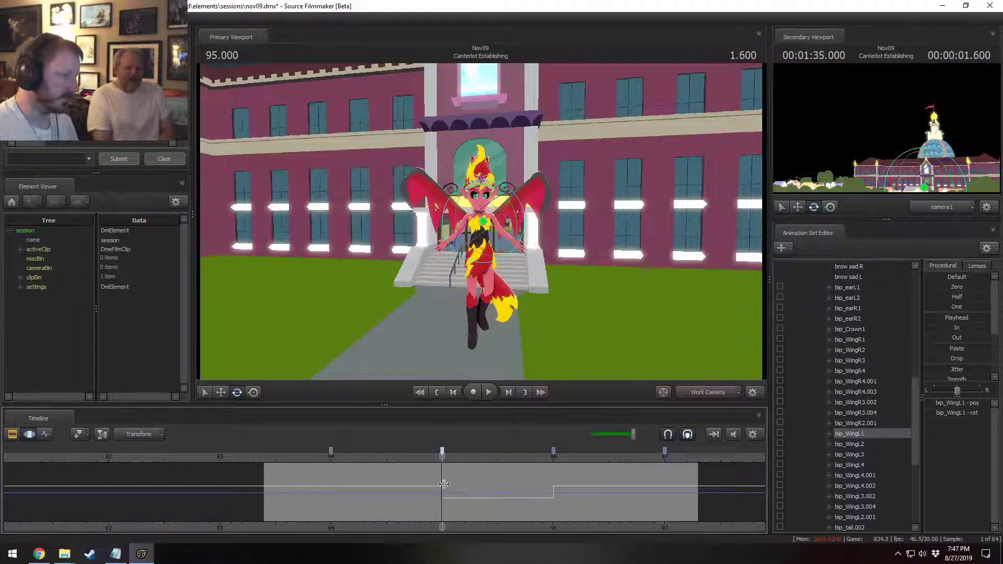
pyautogui.hotkey('shift', 'Left')
pyautogui.hotkey('shift', 'Left')
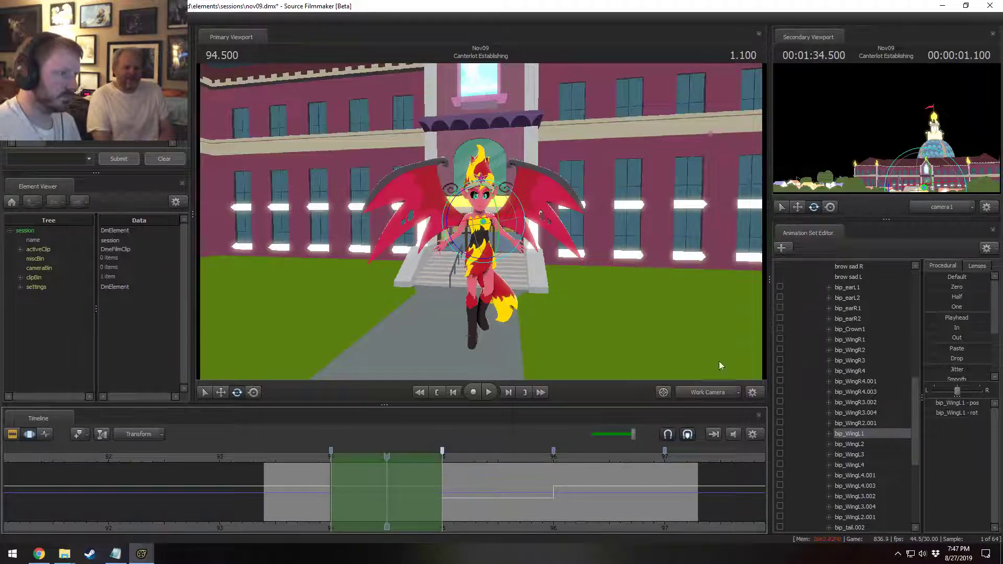
pyautogui.moveTo(526, 283); pyautogui.dragTo(519, 233, button='right')
pyautogui.moveTo(519, 232); pyautogui.dragTo(530, 248)
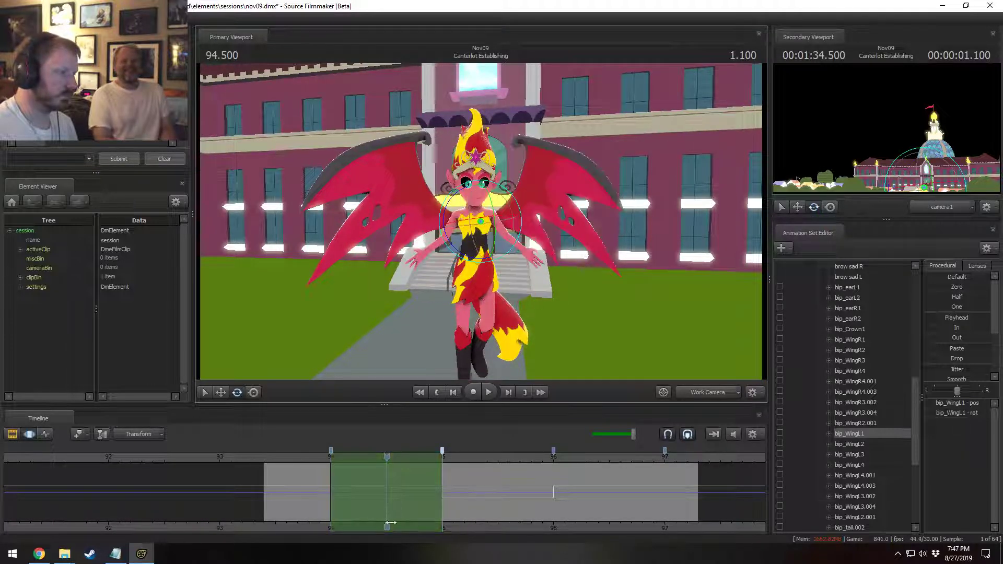
pyautogui.keyDown('ctrl'); pyautogui.click(857, 339); pyautogui.keyUp('ctrl')
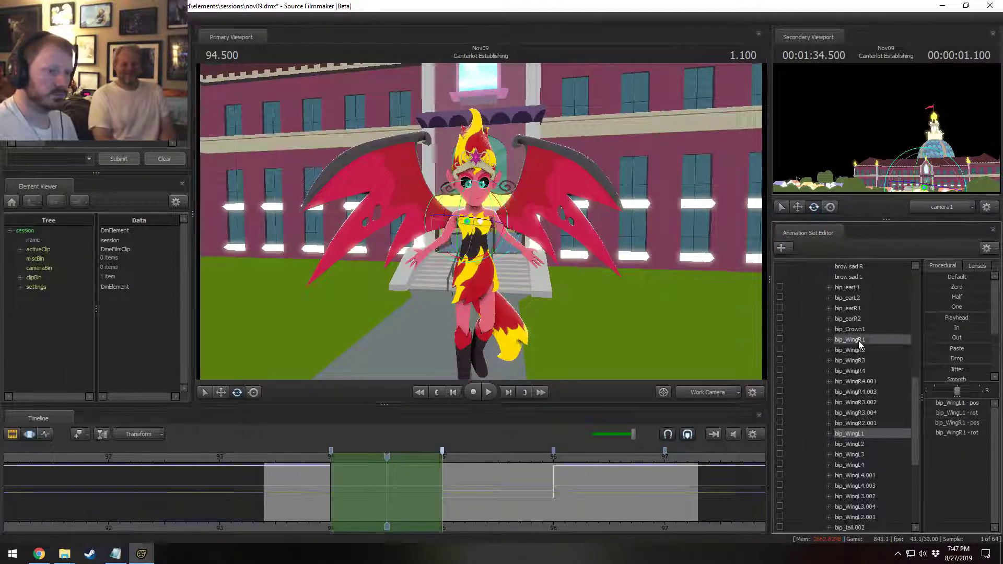
pyautogui.click(952, 338)
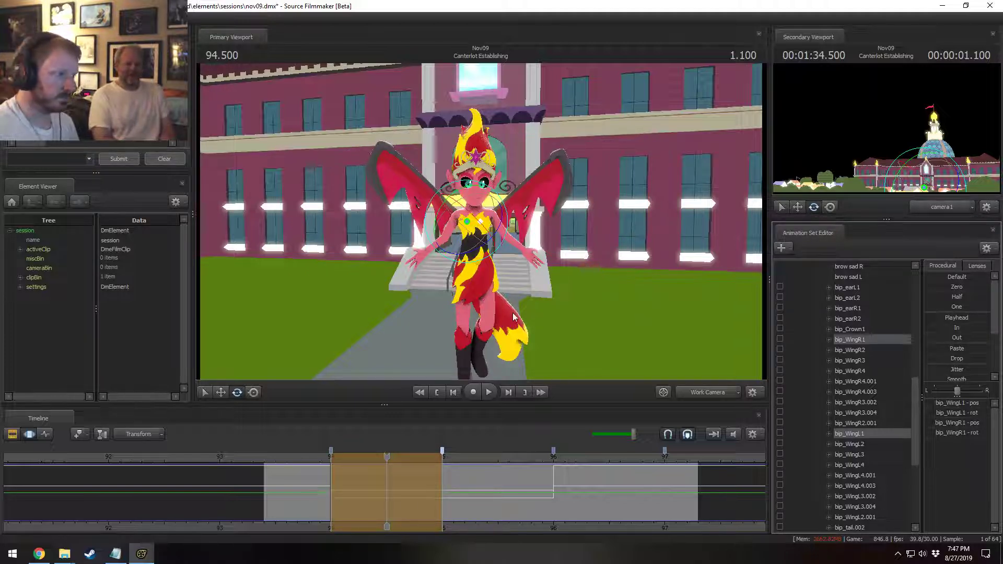
pyautogui.click(439, 453)
pyautogui.keyDown('alt'); pyautogui.moveTo(479, 223); pyautogui.dragTo(483, 202); pyautogui.keyUp('alt')
pyautogui.hotkey('ctrl', 'z')
# - Rotate bip_WingR1 and bip_WingL1 in turn so both wings swing down and forward over 94–95, and commit the pose
pyautogui.click(468, 226)
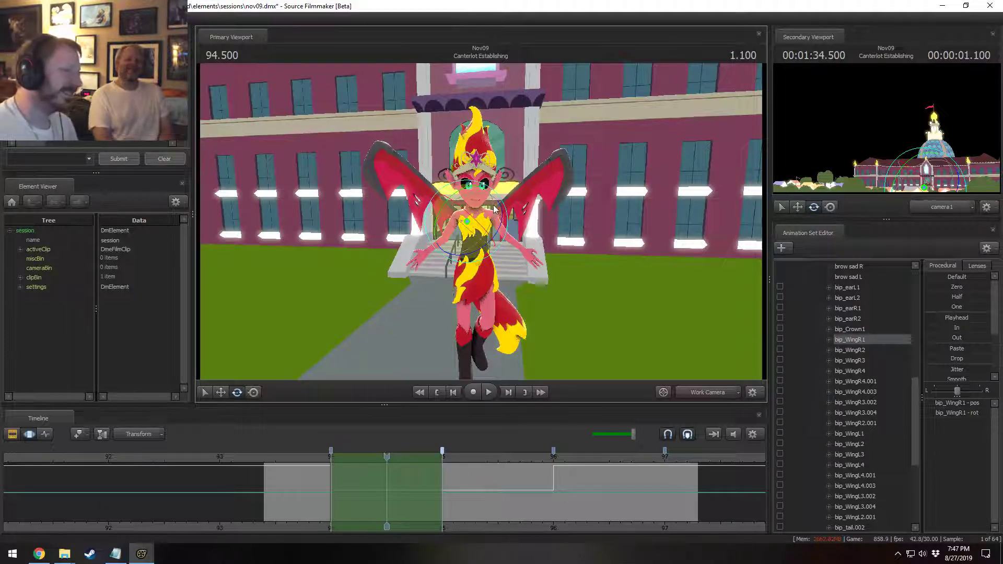
pyautogui.moveTo(503, 203); pyautogui.dragTo(477, 187)
pyautogui.keyDown('alt'); pyautogui.moveTo(478, 187); pyautogui.dragTo(716, 164); pyautogui.keyUp('alt')
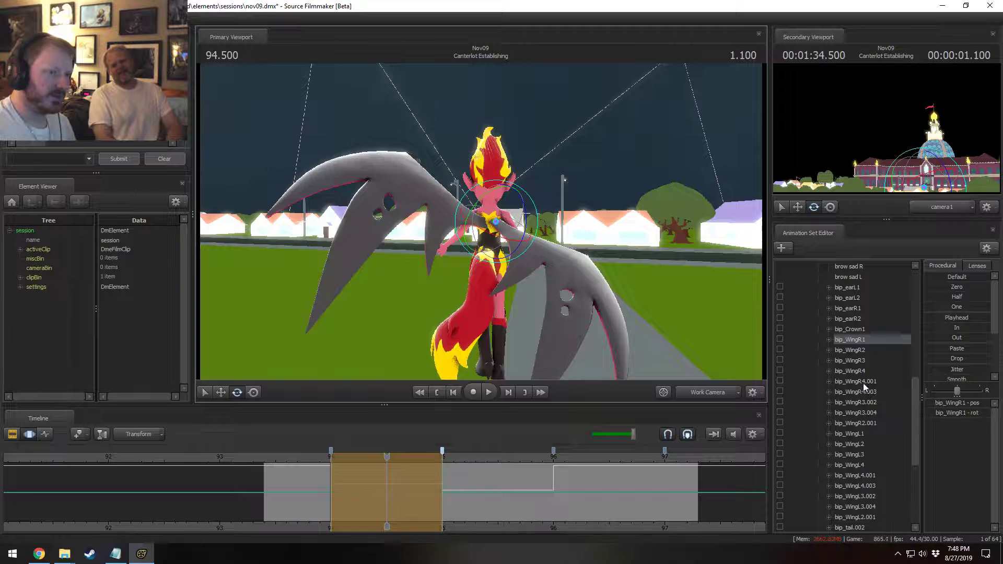
pyautogui.click(850, 433)
pyautogui.moveTo(525, 224); pyautogui.dragTo(376, 185)
pyautogui.keyDown('alt'); pyautogui.moveTo(481, 221); pyautogui.dragTo(470, 214); pyautogui.keyUp('alt')
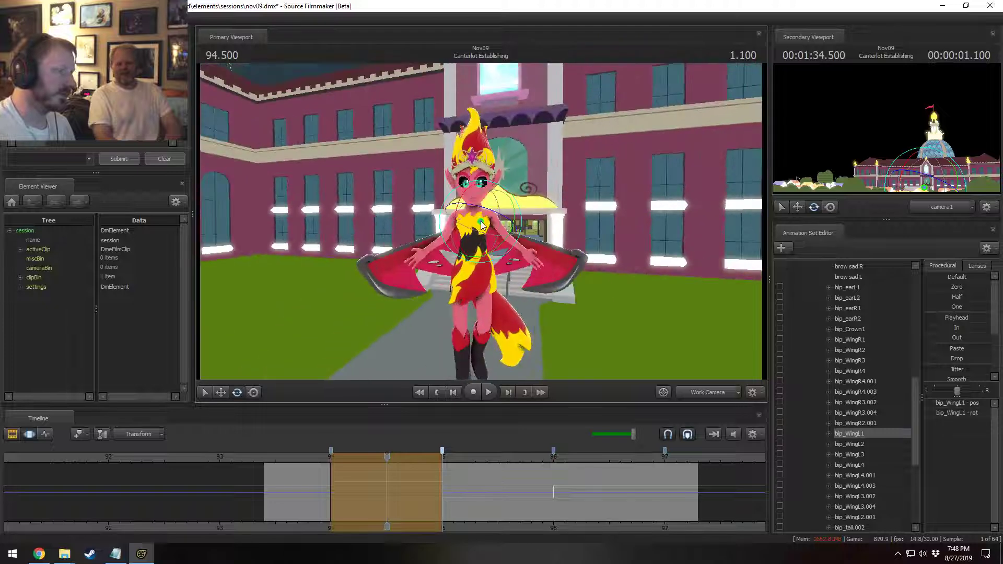
pyautogui.press('F2')
pyautogui.press('F3')
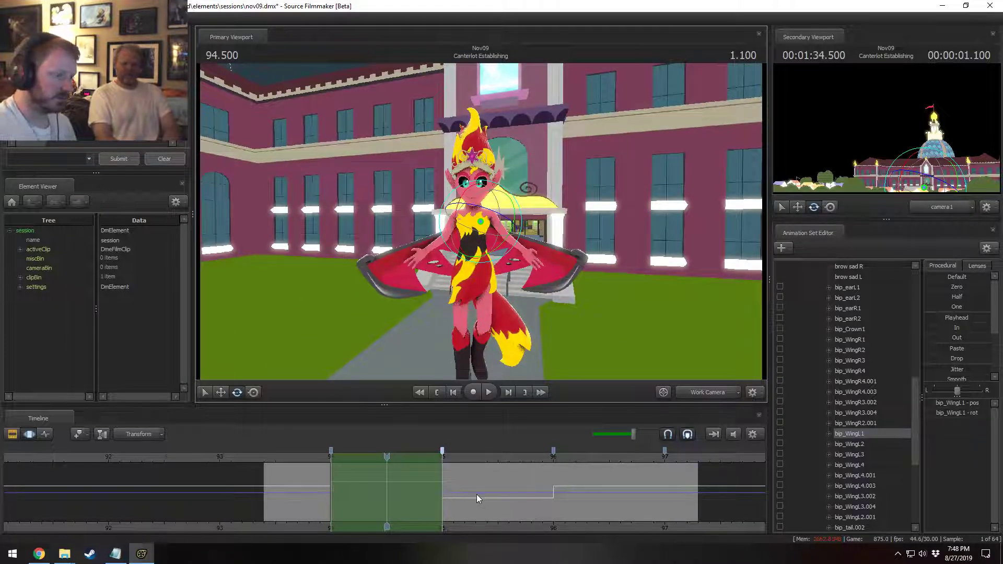
# - Copy the 94–95 motion of bip_WingL1 and bip_WingR1 onto the 96–97 time range
pyautogui.scroll(-2, 477, 494)
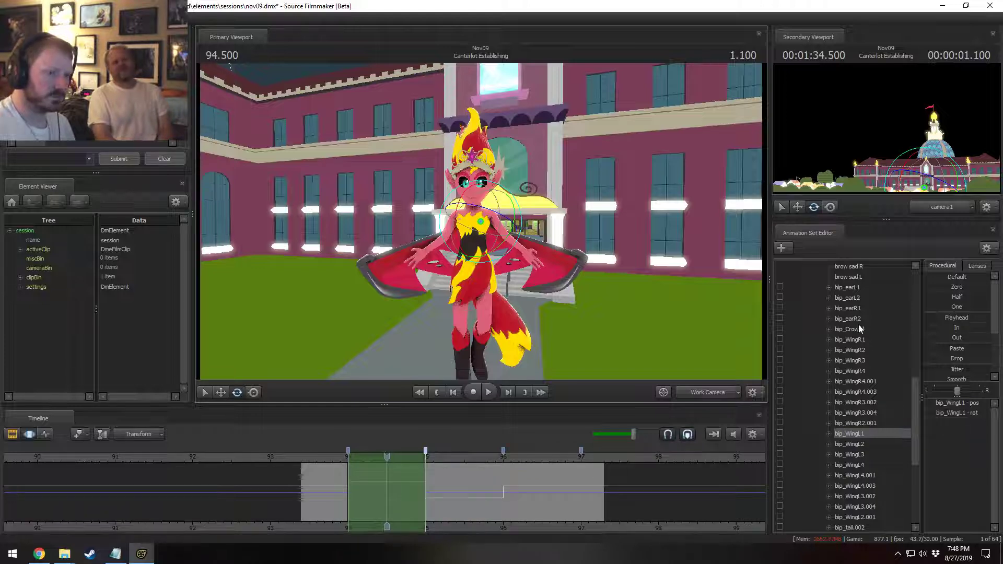
pyautogui.keyDown('ctrl'); pyautogui.click(850, 339); pyautogui.keyUp('ctrl')
pyautogui.moveTo(393, 481); pyautogui.dragTo(547, 494)
pyautogui.hotkey('ctrl', 'v')
pyautogui.press('F2')
pyautogui.press('F3')
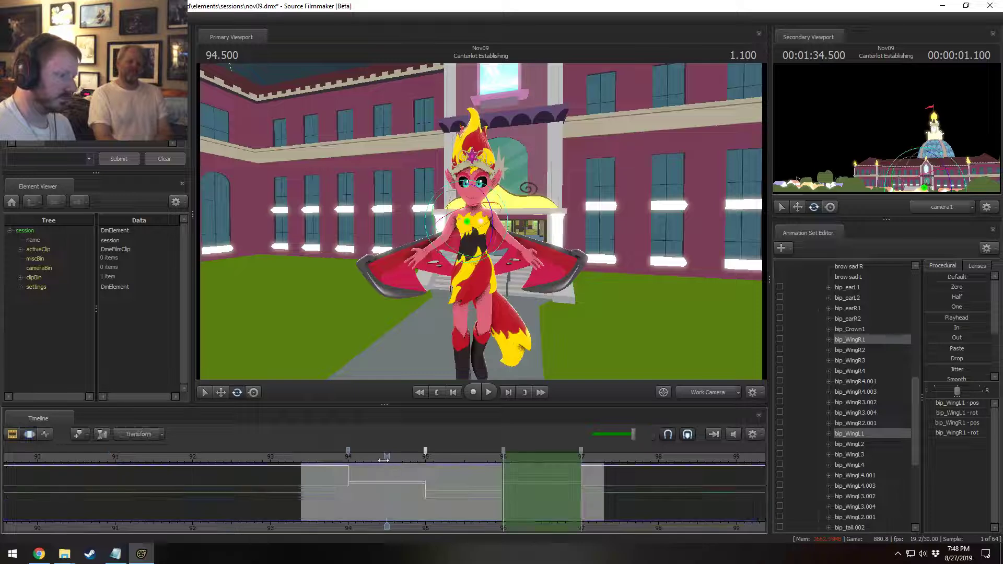
# - Scrub through the wing poses from ssat1's side to compare the lowered and raised positions
pyautogui.moveTo(384, 459); pyautogui.dragTo(396, 483)
pyautogui.moveTo(507, 351); pyautogui.dragTo(584, 291)
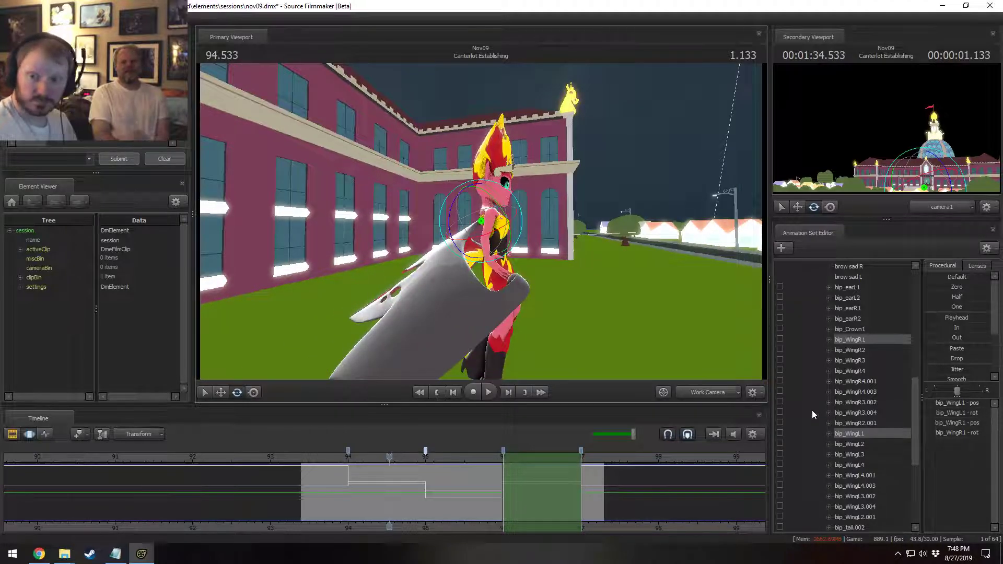
pyautogui.click(473, 488)
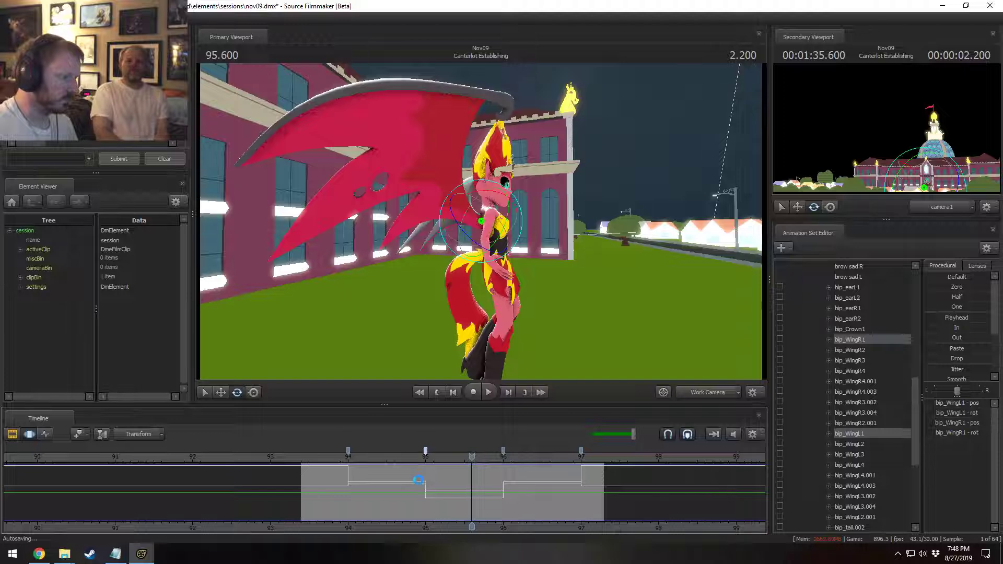
pyautogui.press('shift')
pyautogui.press('shift')
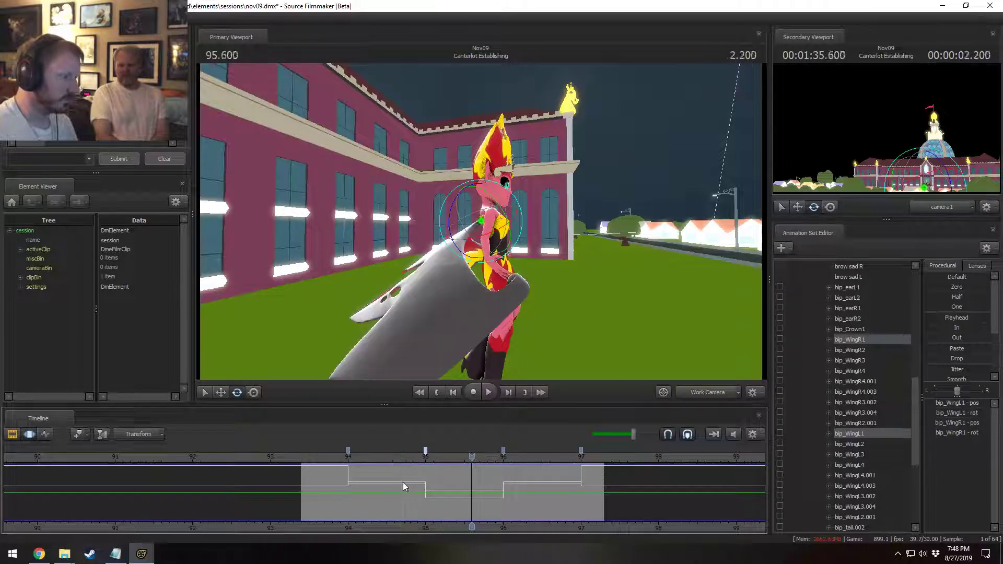
pyautogui.press('shift')
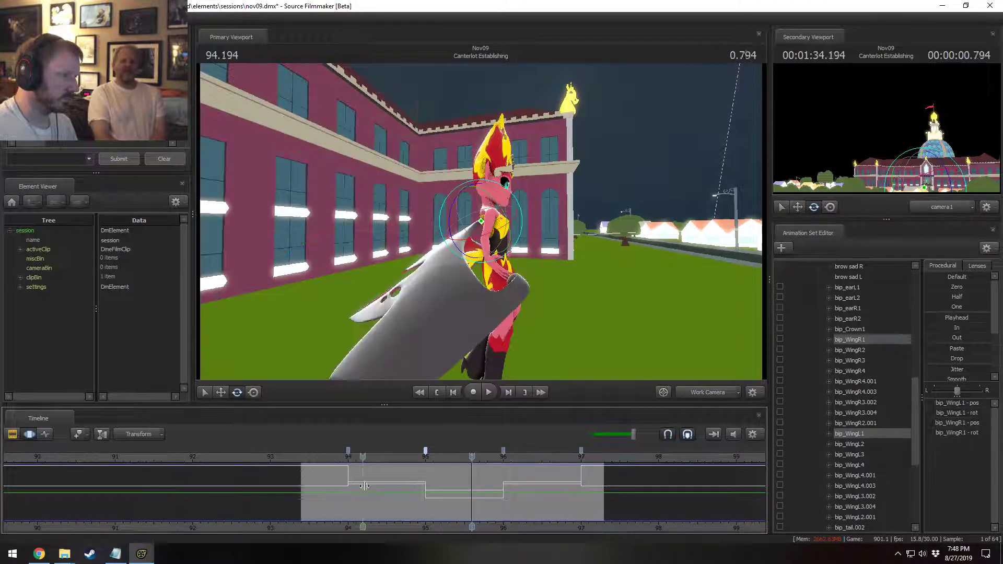
pyautogui.press('shift')
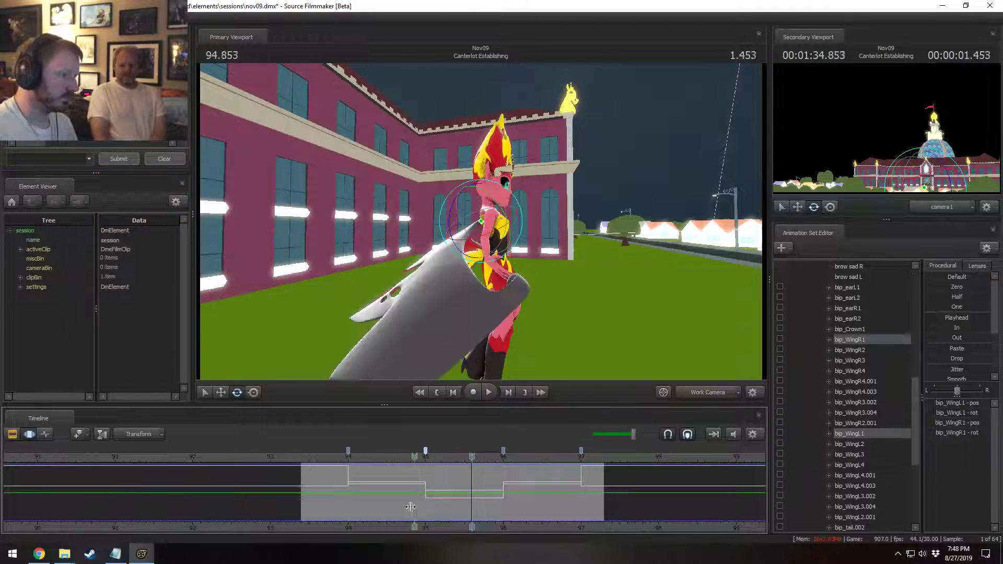
# - Apply the Spline preset to bip_WingL1 and bip_WingR1 over a time selection with falloff on both sides of the bookmark at 96
pyautogui.keyDown('shift'); pyautogui.moveTo(492, 502); pyautogui.dragTo(512, 504); pyautogui.keyUp('shift')
pyautogui.scroll(1, 513, 504)
pyautogui.keyDown('shift'); pyautogui.scroll(5, 513, 504); pyautogui.keyUp('shift')
pyautogui.keyDown('shift'); pyautogui.scroll(3, 512, 503); pyautogui.keyUp('shift')
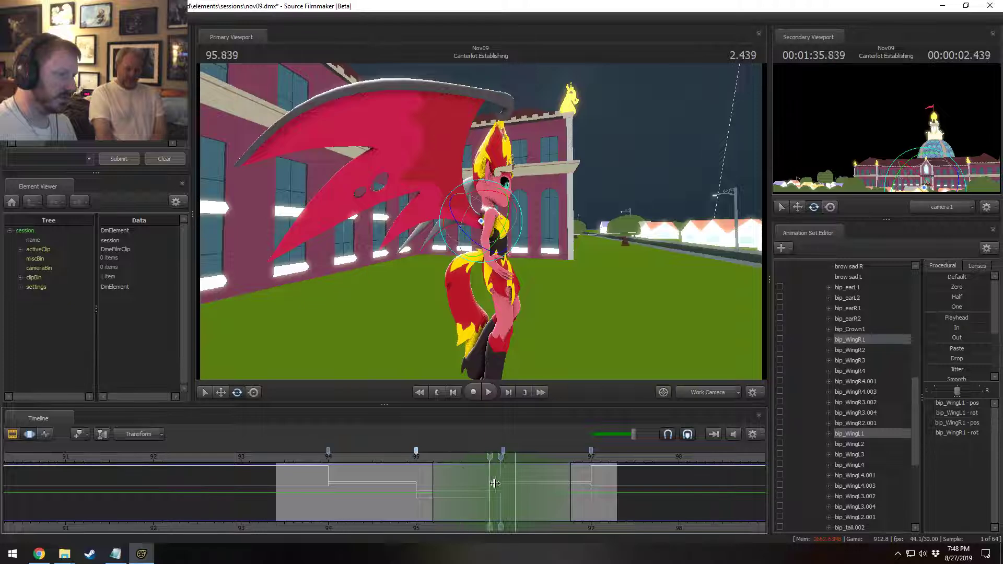
pyautogui.moveTo(434, 485); pyautogui.dragTo(535, 497)
pyautogui.click(456, 457)
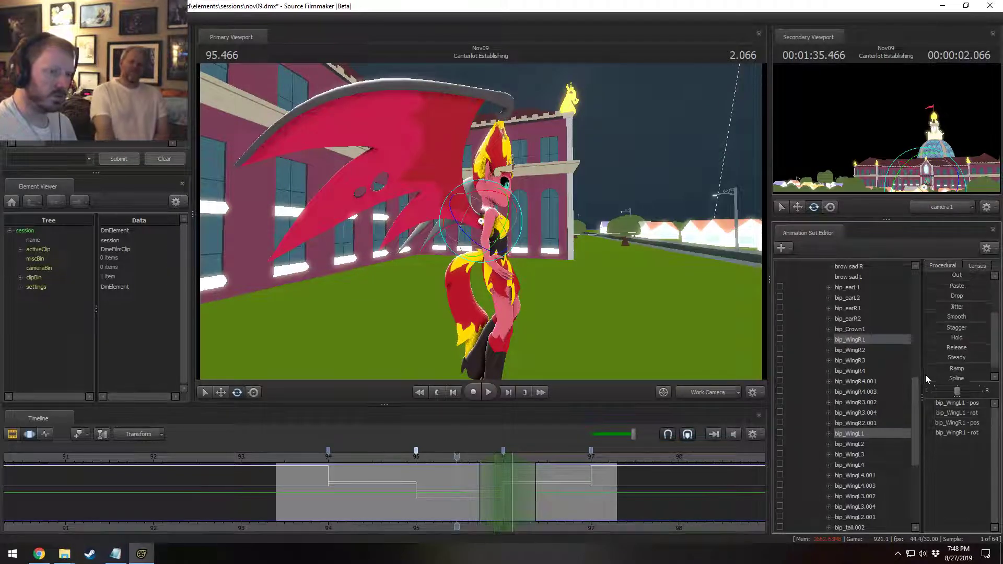
pyautogui.scroll(-3, 927, 373)
pyautogui.click(932, 369)
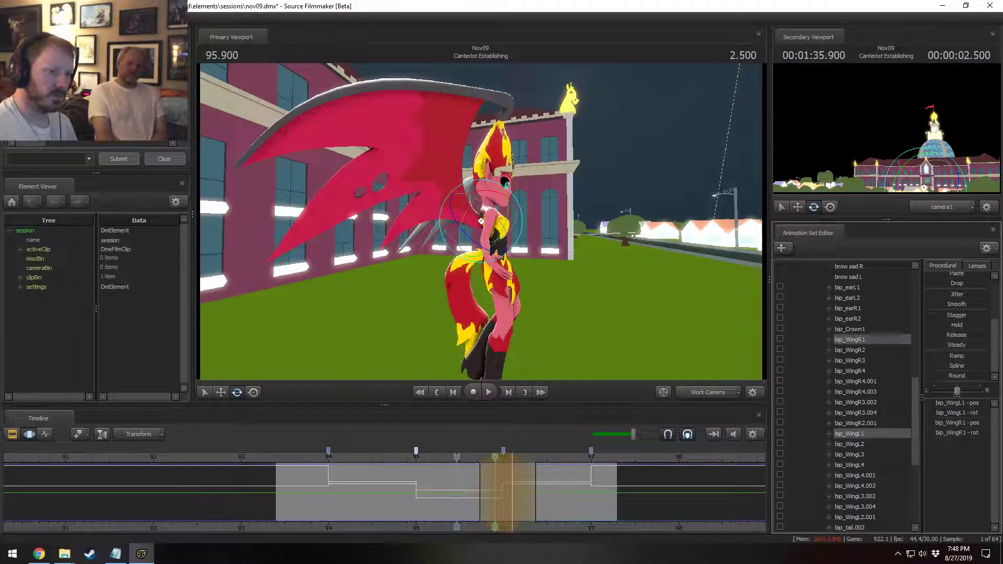
# - Play back the wing transition and adjust the hold and falloff edges of the blended time selection around the bookmark at 96
pyautogui.click(457, 457)
pyautogui.press('space')
pyautogui.press('space')
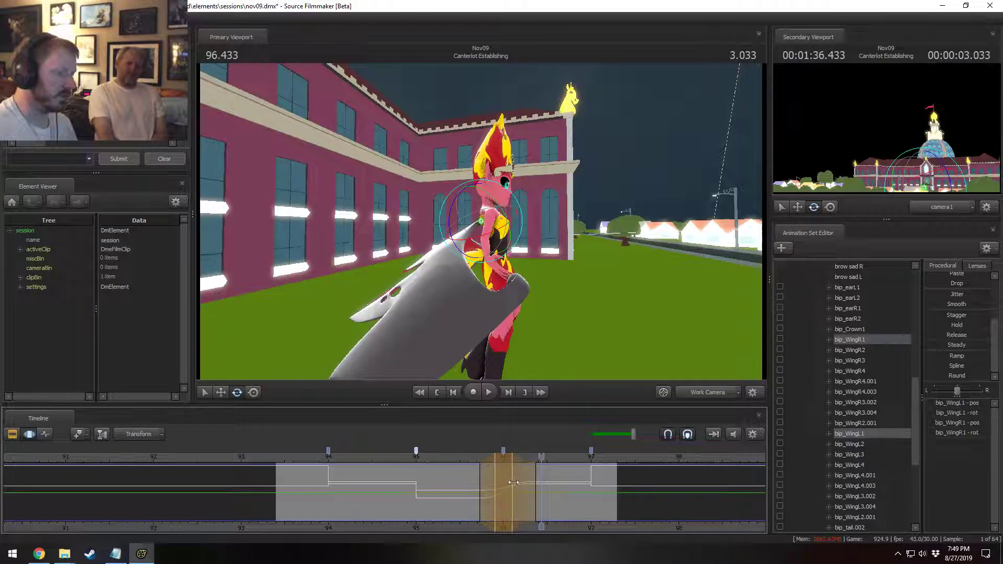
pyautogui.moveTo(513, 483); pyautogui.dragTo(507, 483)
pyautogui.press('space')
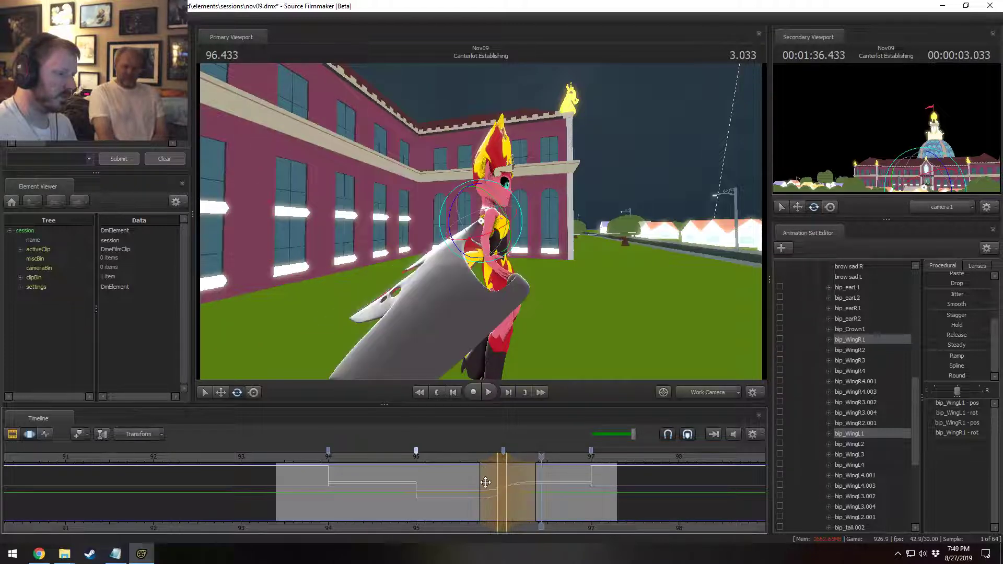
pyautogui.press('space')
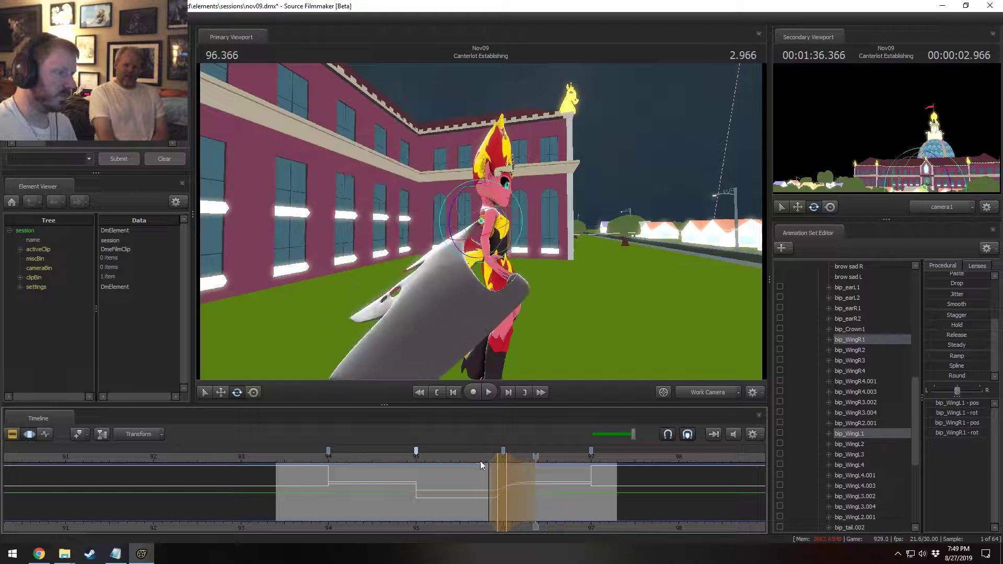
pyautogui.moveTo(537, 491); pyautogui.dragTo(549, 493)
pyautogui.moveTo(506, 457); pyautogui.dragTo(476, 459)
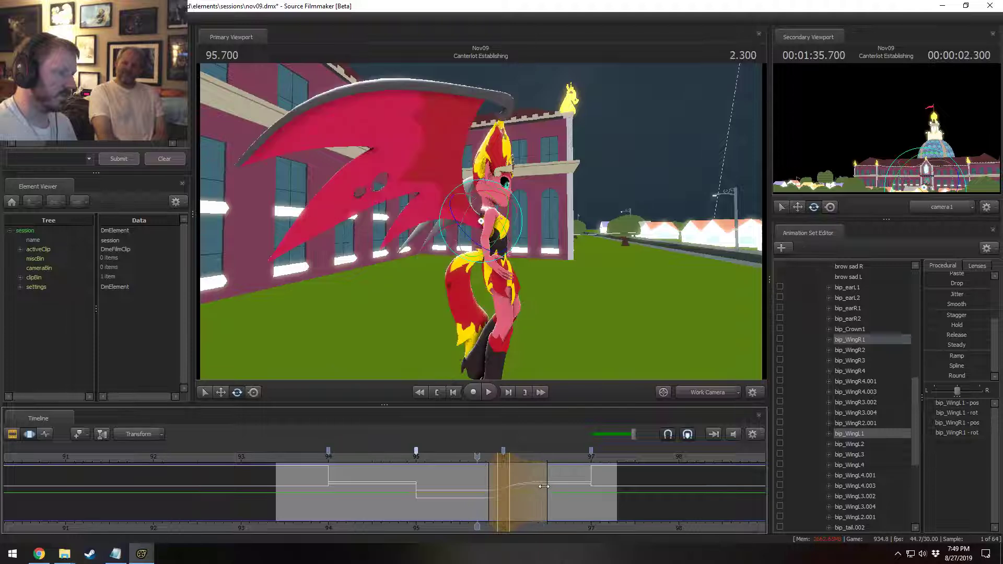
pyautogui.moveTo(543, 480); pyautogui.dragTo(527, 488)
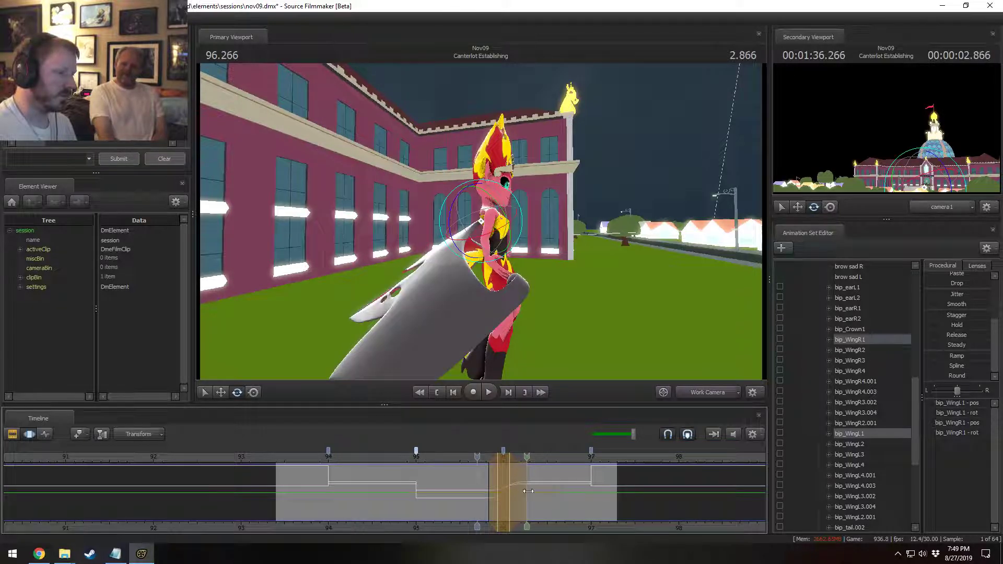
# - Play back the wing transition at 96 and tighten the edges of its blended time selection
pyautogui.click(477, 457)
pyautogui.press('space')
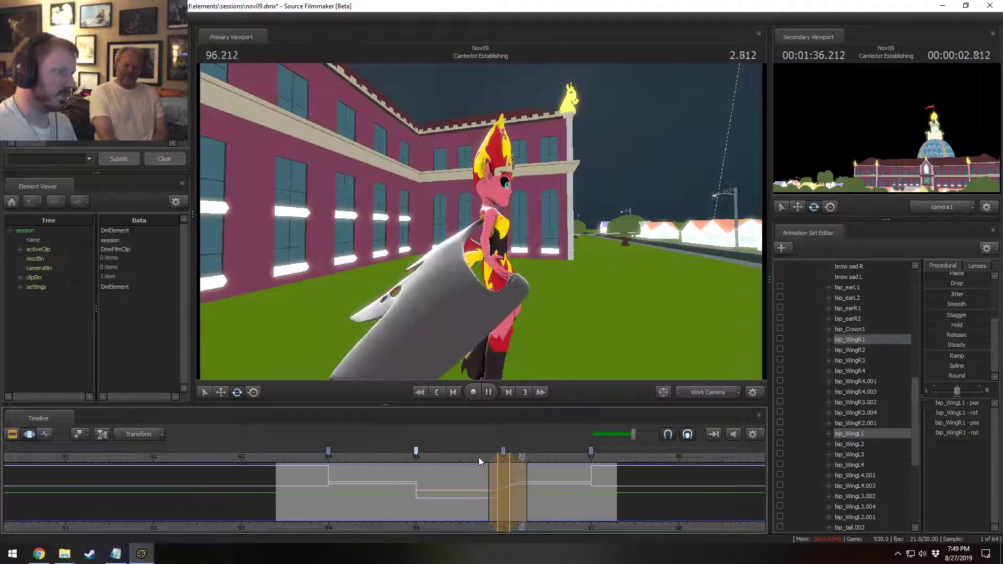
pyautogui.press('space')
pyautogui.moveTo(523, 465); pyautogui.dragTo(484, 459)
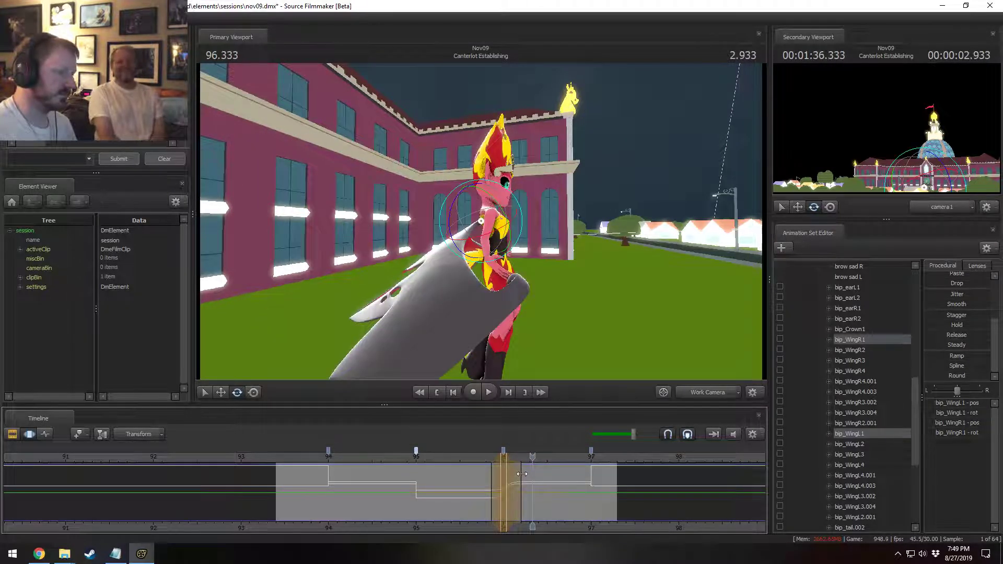
# - Copy the raised-wing hold and smooth transition at 96 onto the range around the bookmark at 94, starting from 93.5
pyautogui.moveTo(535, 485); pyautogui.dragTo(316, 496)
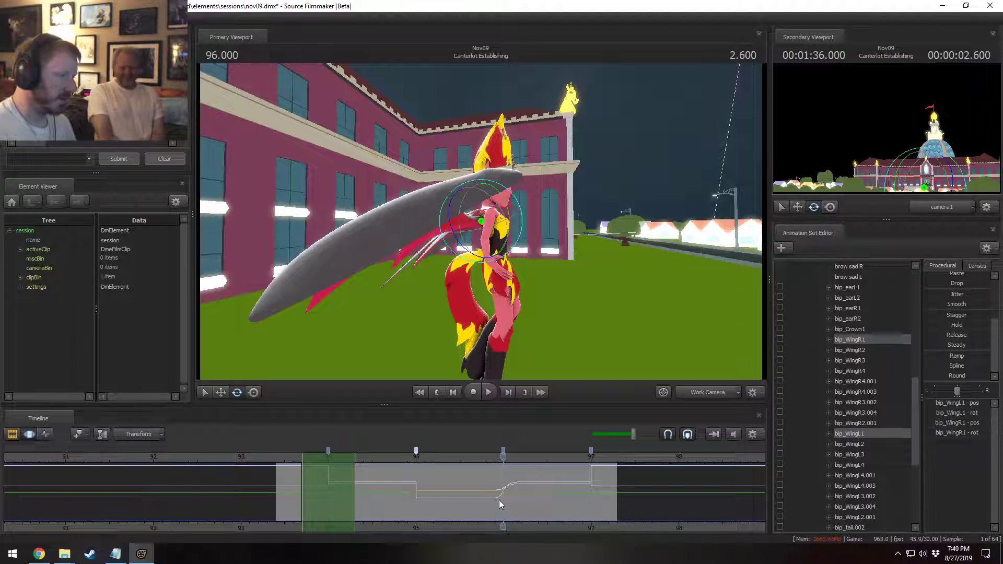
pyautogui.moveTo(434, 487); pyautogui.dragTo(309, 500)
pyautogui.press('F2')
pyautogui.press('F3')
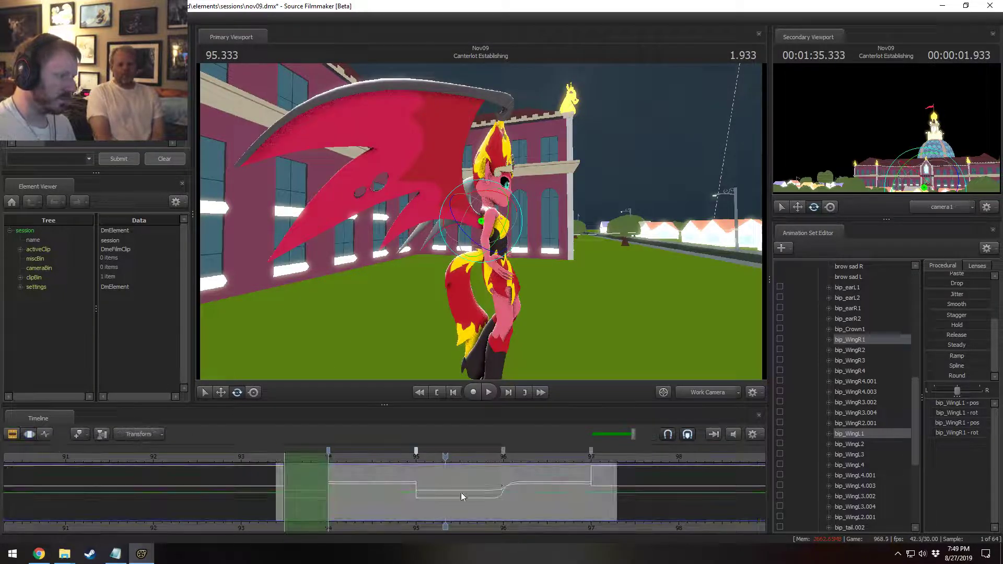
pyautogui.moveTo(462, 495); pyautogui.dragTo(339, 503)
pyautogui.moveTo(303, 458); pyautogui.dragTo(349, 473)
# - Apply the Round preset to bip_WingL1 and bip_WingR1 over a time selection from about 94.1 to 95.9 with falloff on both sides
pyautogui.moveTo(410, 487); pyautogui.dragTo(386, 500)
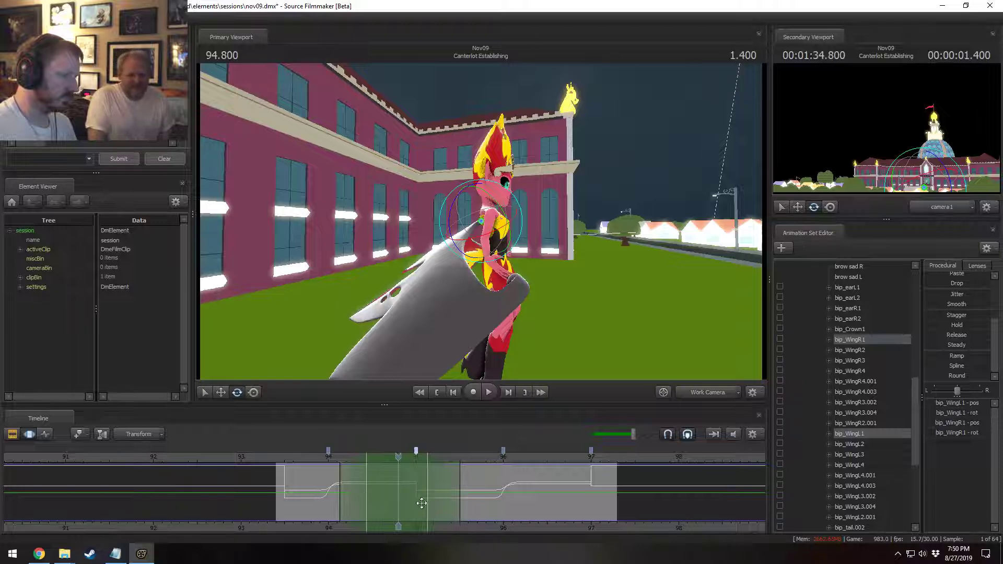
pyautogui.moveTo(442, 501); pyautogui.dragTo(481, 499)
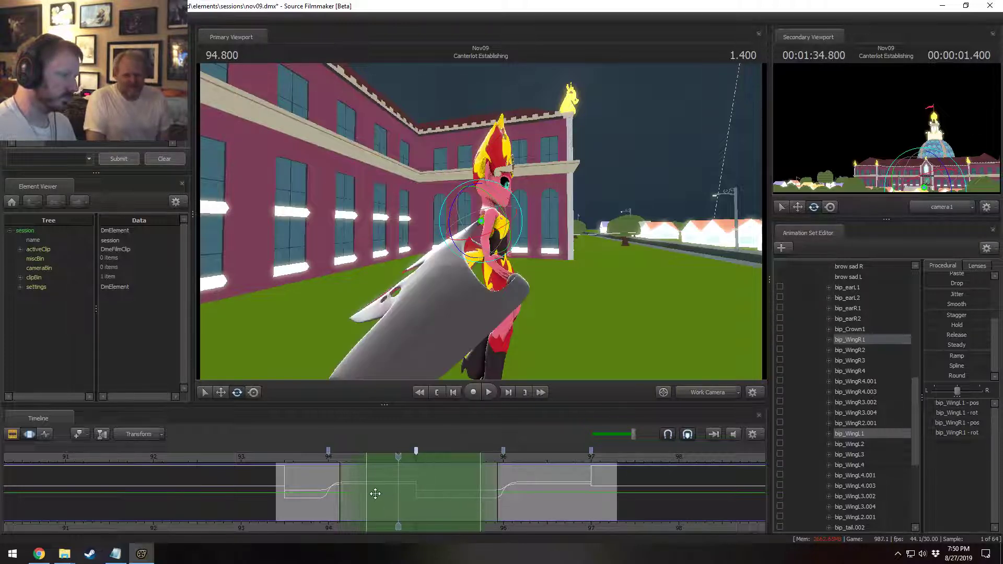
pyautogui.moveTo(361, 492); pyautogui.dragTo(398, 492)
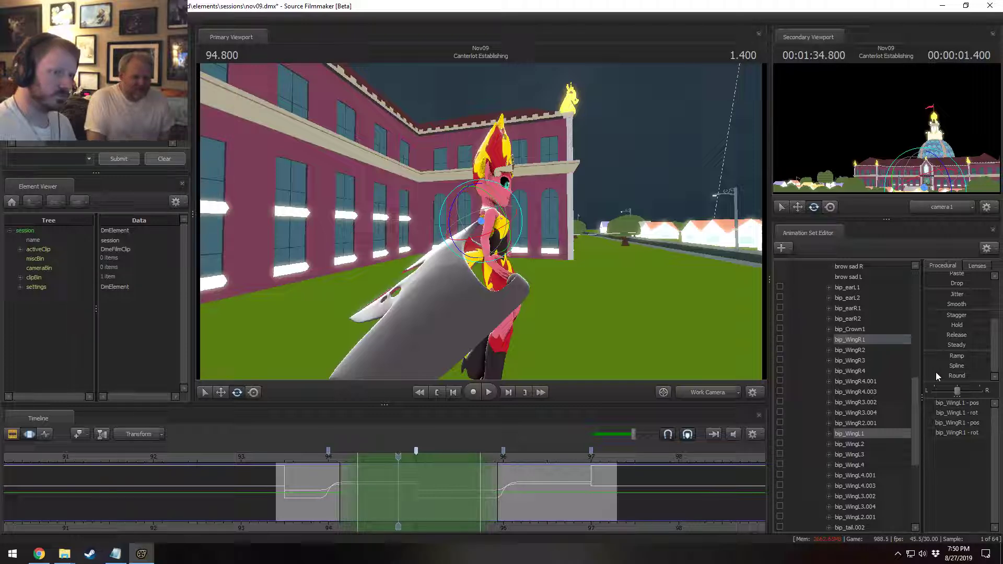
pyautogui.click(936, 373)
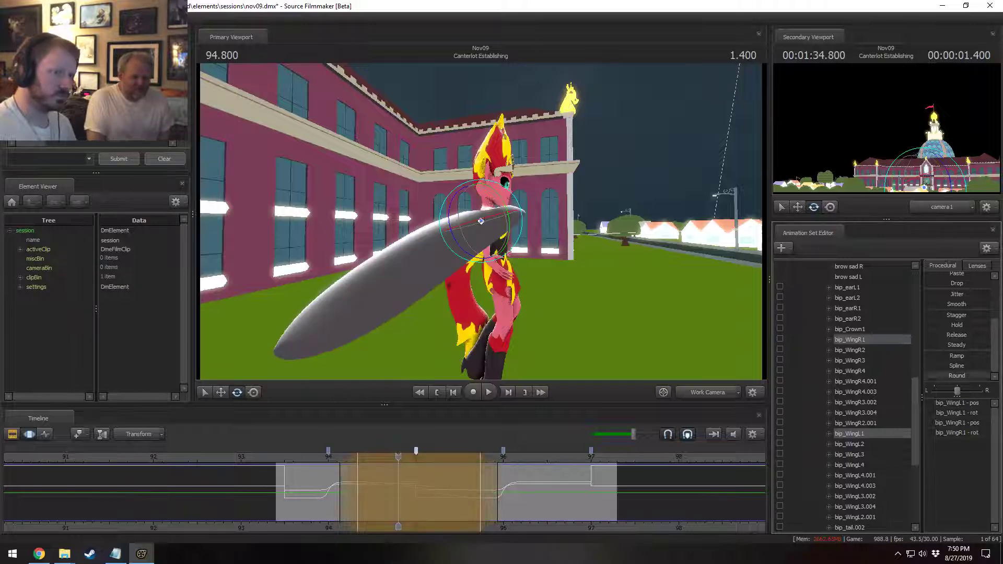
# - Play back the rounded wing motion and widen the falloff on the late side by pulling the hold edges slightly earlier
pyautogui.press('space')
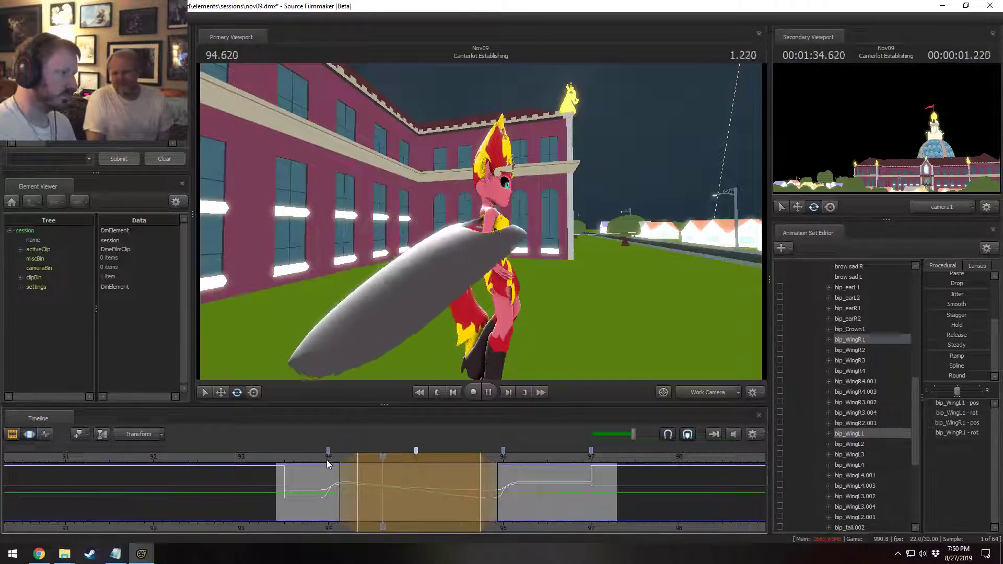
pyautogui.press('space')
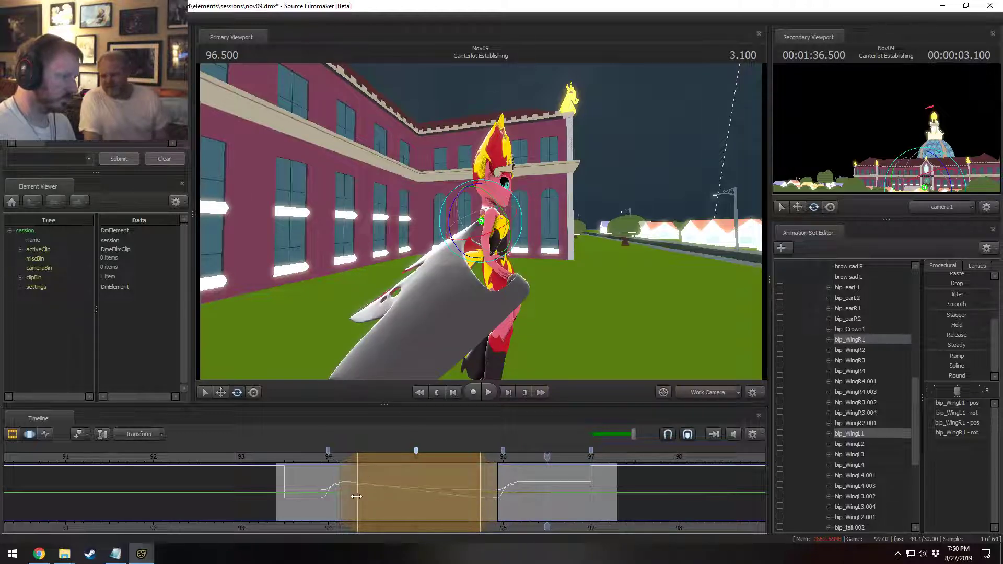
pyautogui.moveTo(357, 496); pyautogui.dragTo(354, 496)
pyautogui.moveTo(480, 502); pyautogui.dragTo(470, 503)
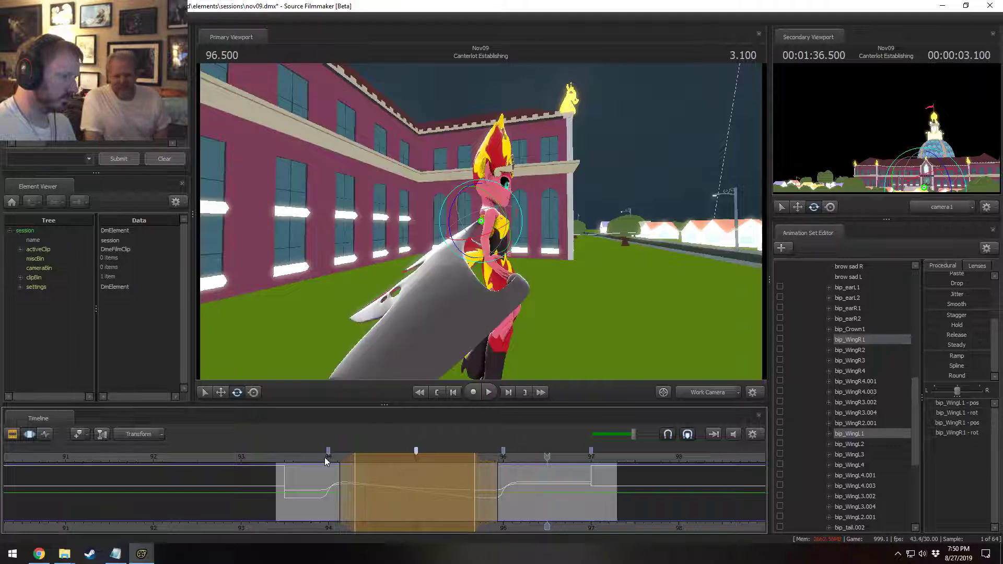
pyautogui.press('space')
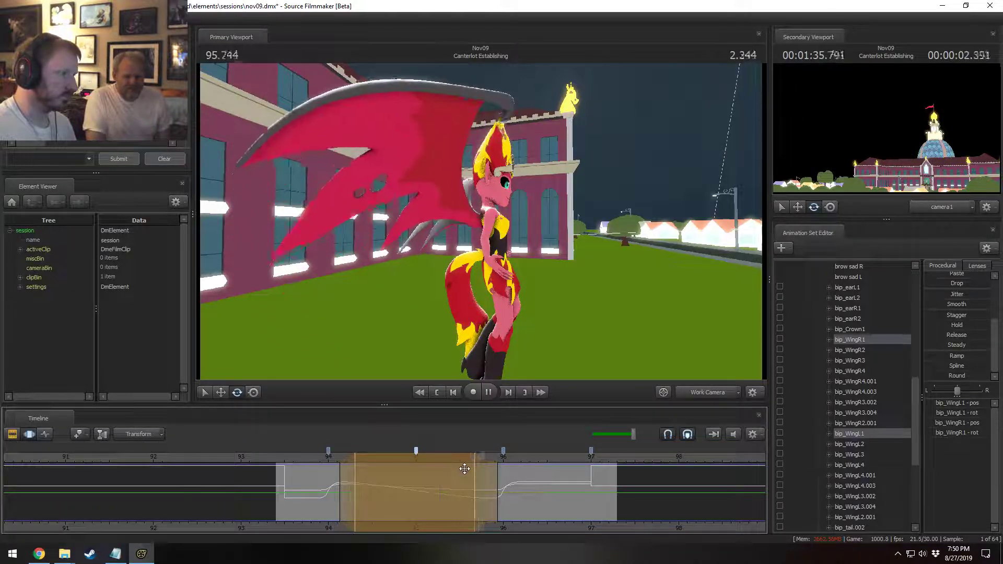
pyautogui.press('space')
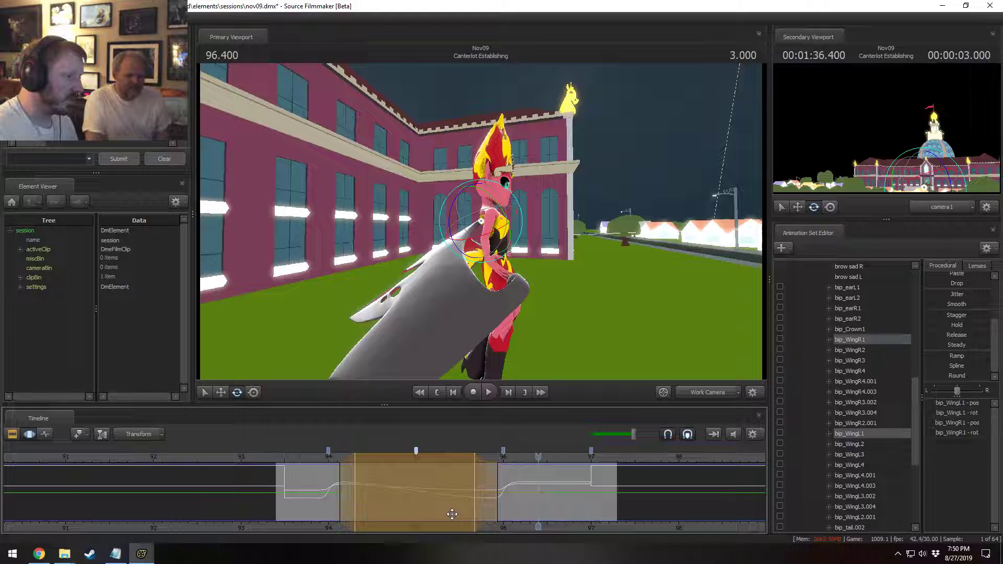
# - Copy the rounded 94–95 motion of both wing bones onto the 96–97 range
pyautogui.press('F2')
pyautogui.press('F3')
pyautogui.press('shift')
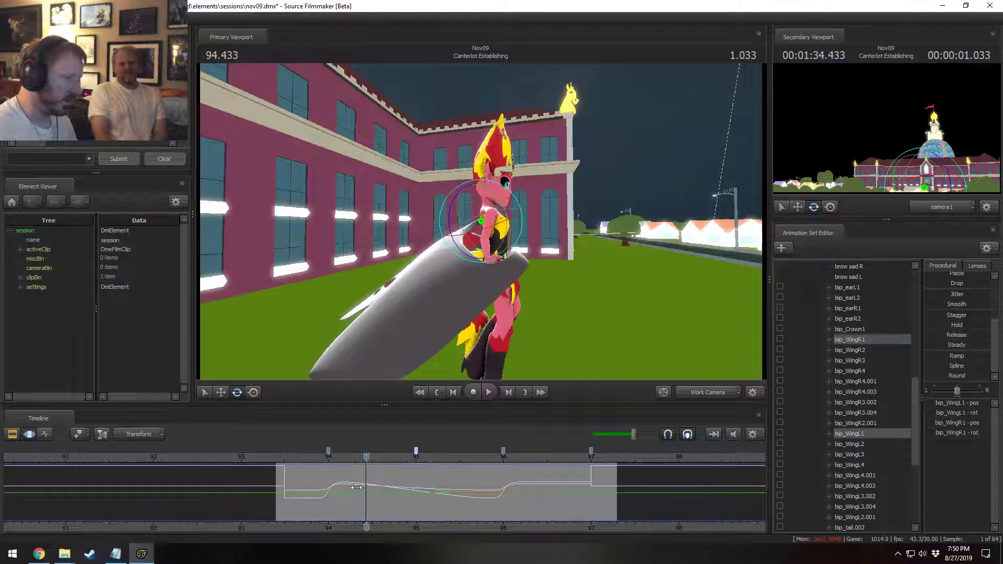
pyautogui.click(375, 484)
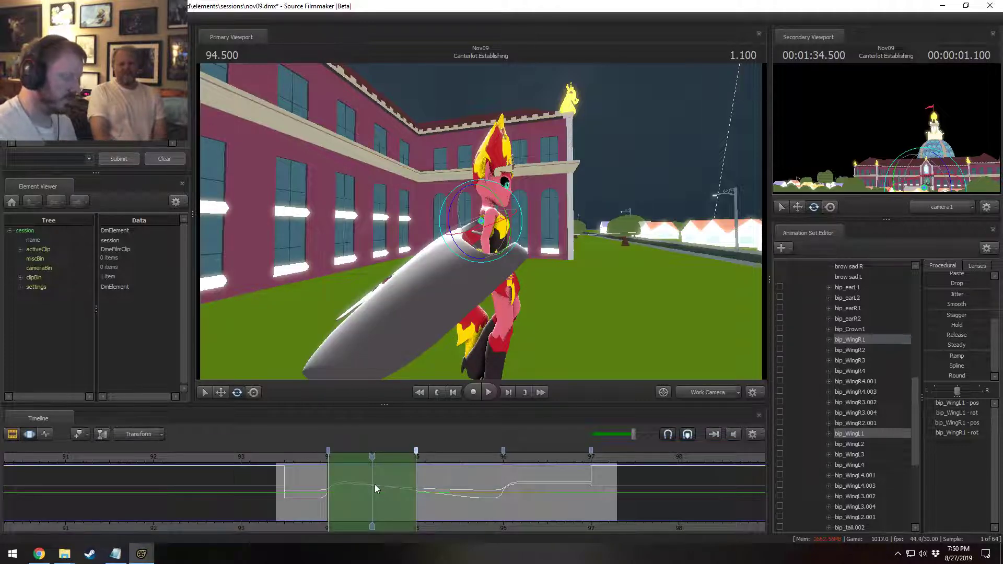
pyautogui.press('Down')
pyautogui.press('Down')
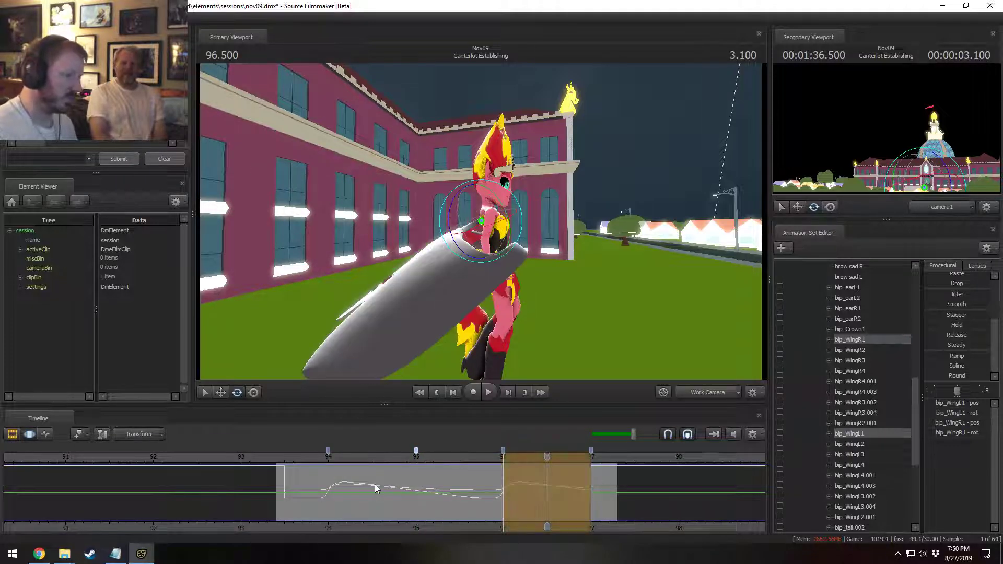
pyautogui.click(407, 487)
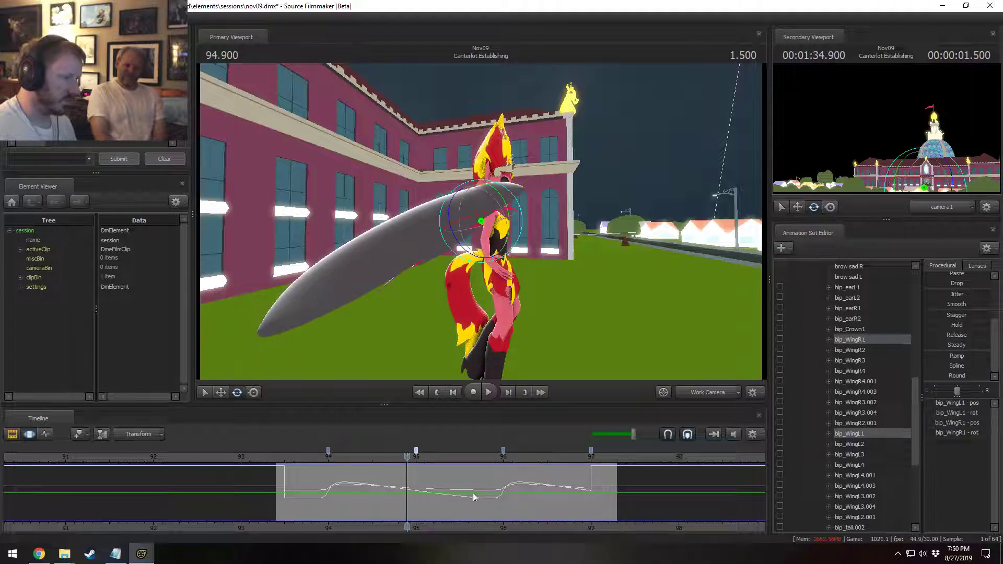
# - Undo the copy of the 94–95 wing motion onto 96–97, returning to the time selection around 95
pyautogui.moveTo(339, 491)
pyautogui.mouseDown()
pyautogui.moveTo(344, 510)
pyautogui.moveTo(298, 499)
pyautogui.moveTo(476, 502)
pyautogui.moveTo(327, 487)
pyautogui.mouseUp()
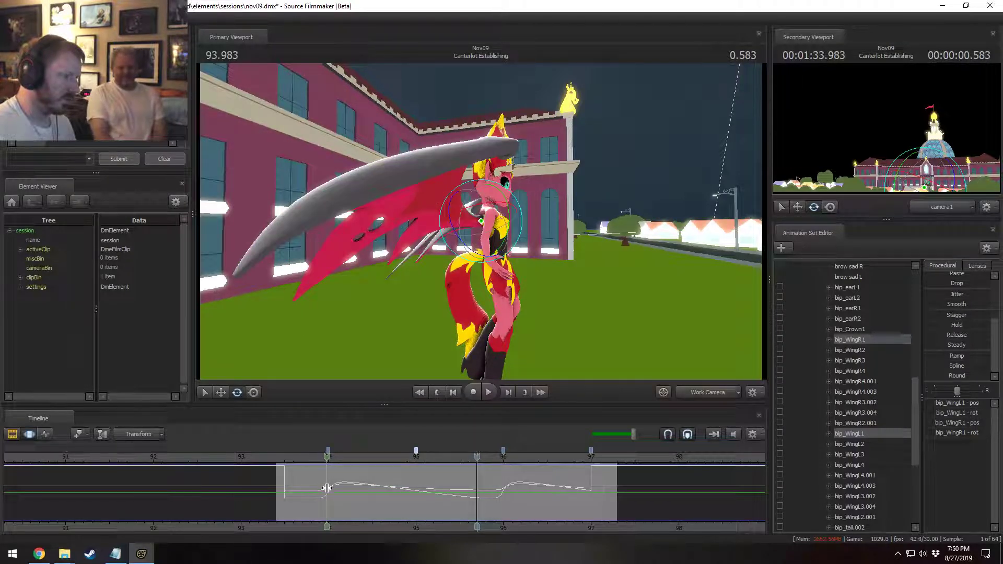
pyautogui.hotkey('ctrl', 'z')
pyautogui.hotkey('ctrl', 'z')
pyautogui.hotkey('ctrl', 'z')
pyautogui.hotkey('ctrl', 'z')
pyautogui.hotkey('ctrl', 'z')
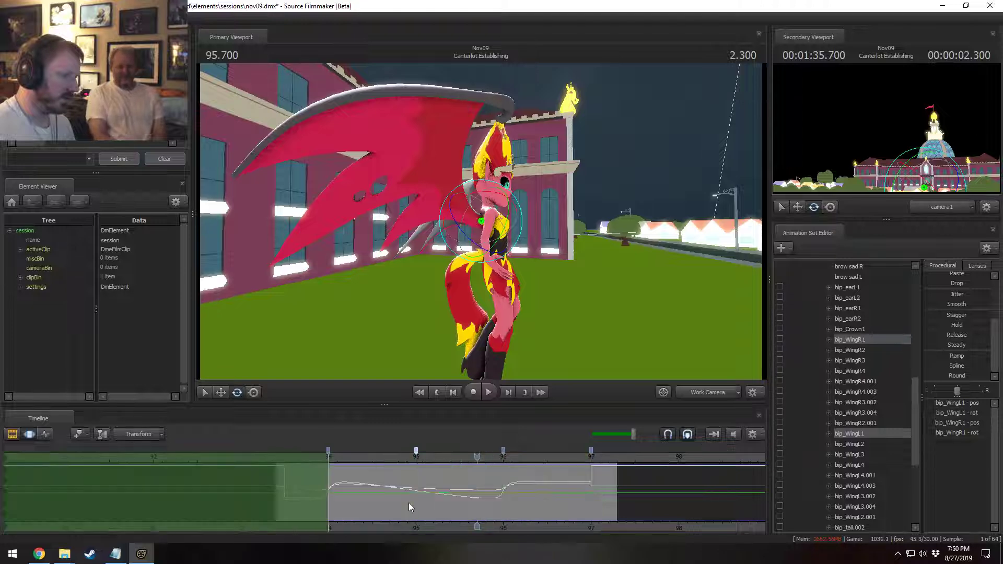
pyautogui.hotkey('ctrl', 'z')
pyautogui.hotkey('ctrl', 'z')
pyautogui.press('F2')
pyautogui.press('F3')
pyautogui.press('F2')
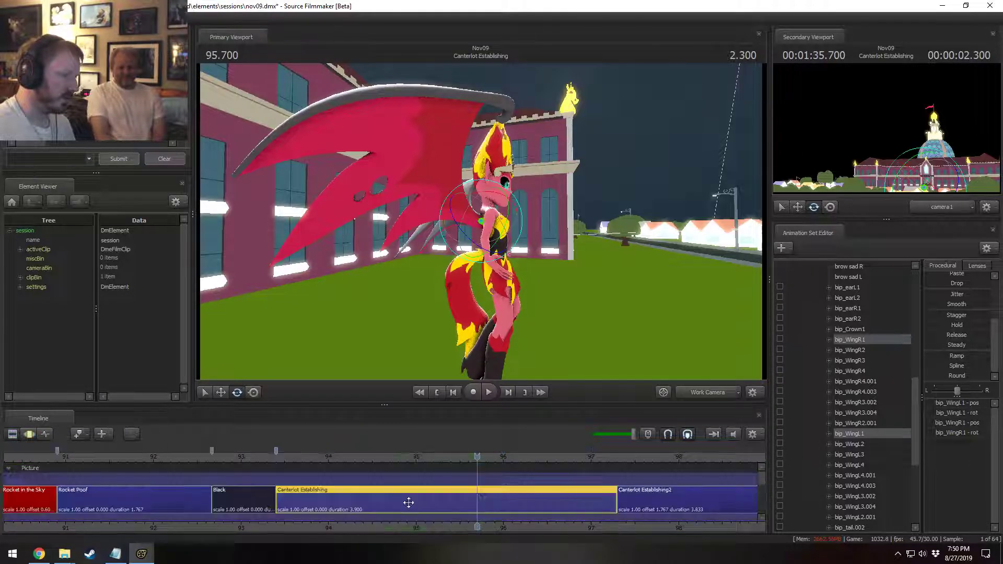
pyautogui.press('F3')
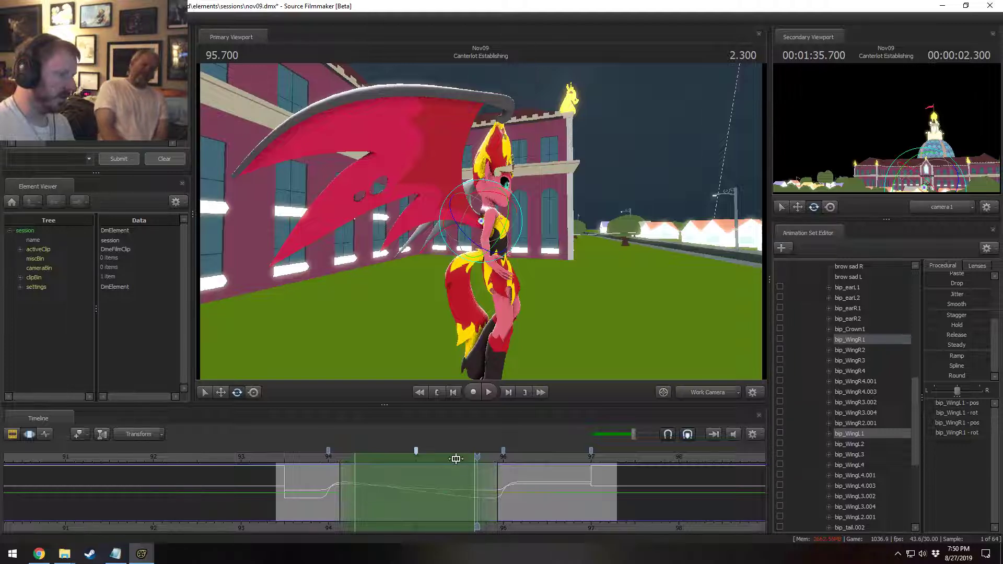
# - Bookmark 93, select from 93 to about 93.6, and apply the Playhead preset with the wing pose at 93.5
pyautogui.click(293, 484)
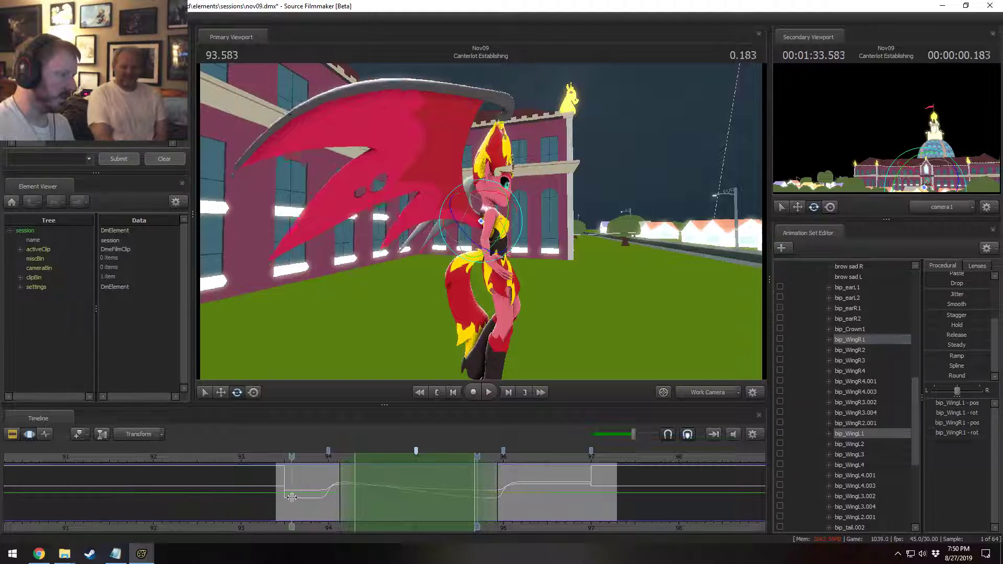
pyautogui.press('[')
pyautogui.press('shift')
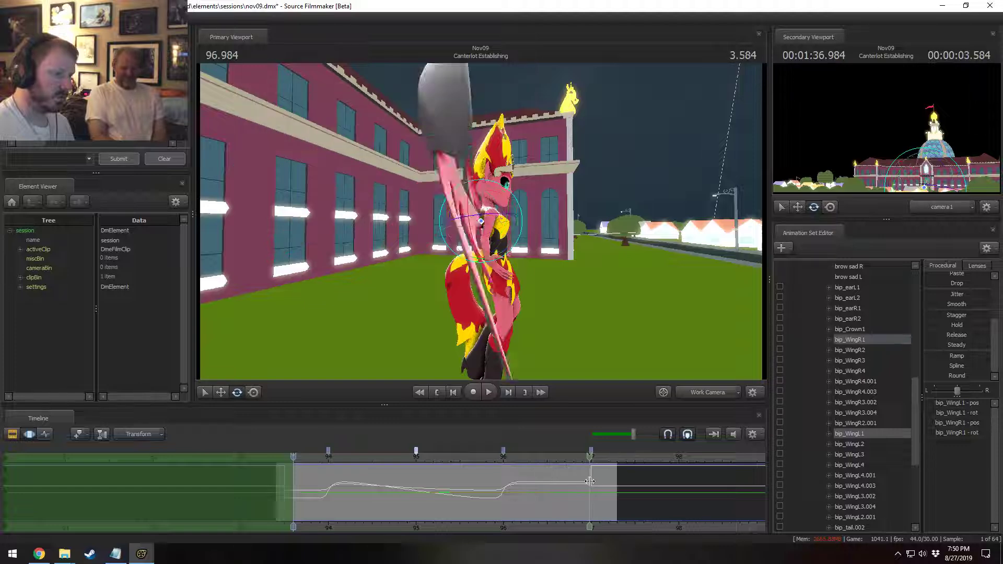
pyautogui.click(301, 479)
pyautogui.moveTo(237, 460)
pyautogui.mouseDown()
pyautogui.moveTo(330, 475)
pyautogui.moveTo(296, 474)
pyautogui.mouseUp()
pyautogui.press('m')
pyautogui.click(280, 471)
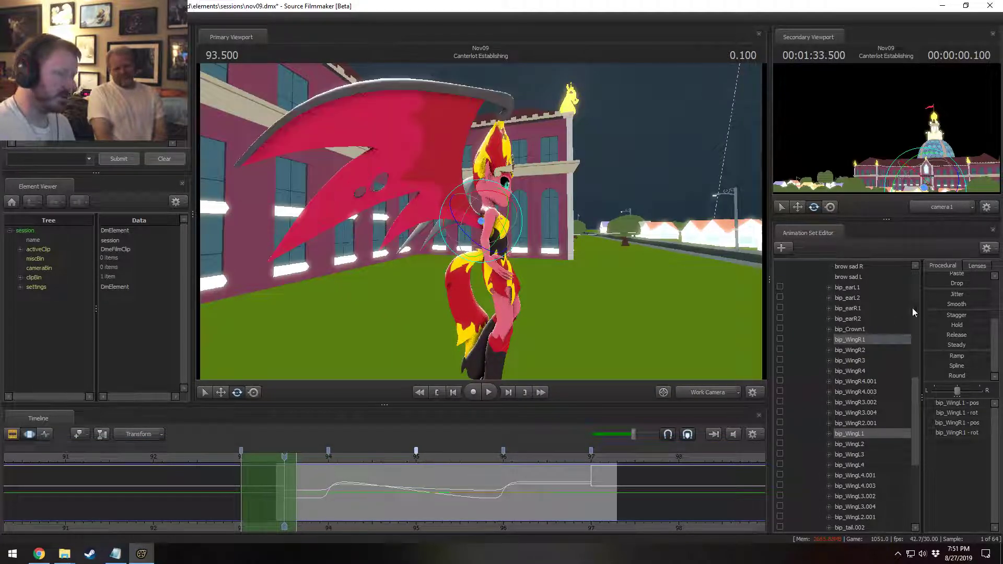
pyautogui.scroll(3, 945, 291)
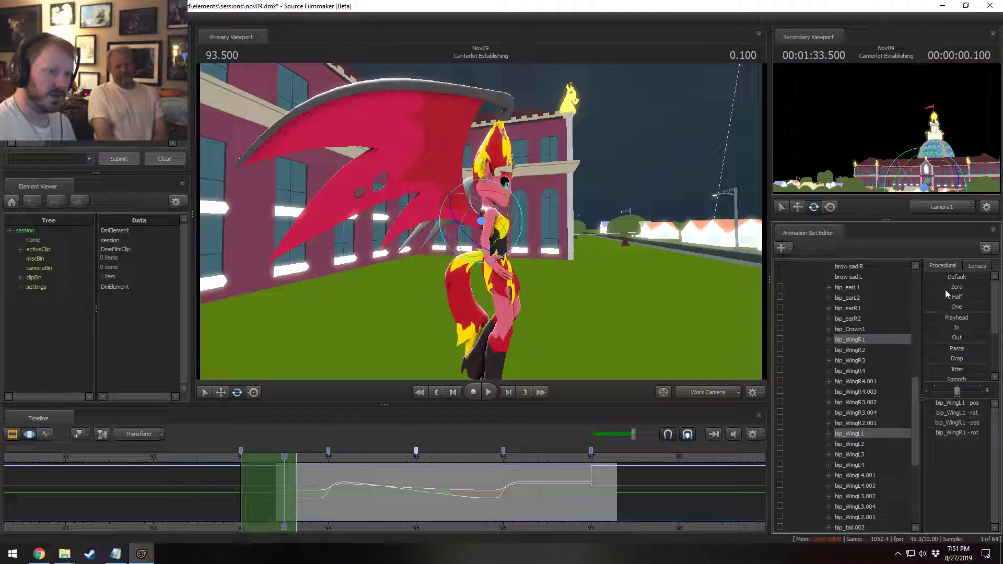
pyautogui.click(944, 324)
# - Undo the Playhead preset, the bookmark at 93 and the Round blend around 95
pyautogui.press('Escape')
pyautogui.moveTo(339, 473); pyautogui.dragTo(392, 486)
pyautogui.press('Escape')
pyautogui.hotkey('ctrl', 'z')
pyautogui.hotkey('ctrl', 'z')
pyautogui.hotkey('ctrl', 'z')
pyautogui.hotkey('ctrl', 'z')
pyautogui.hotkey('ctrl', 'z')
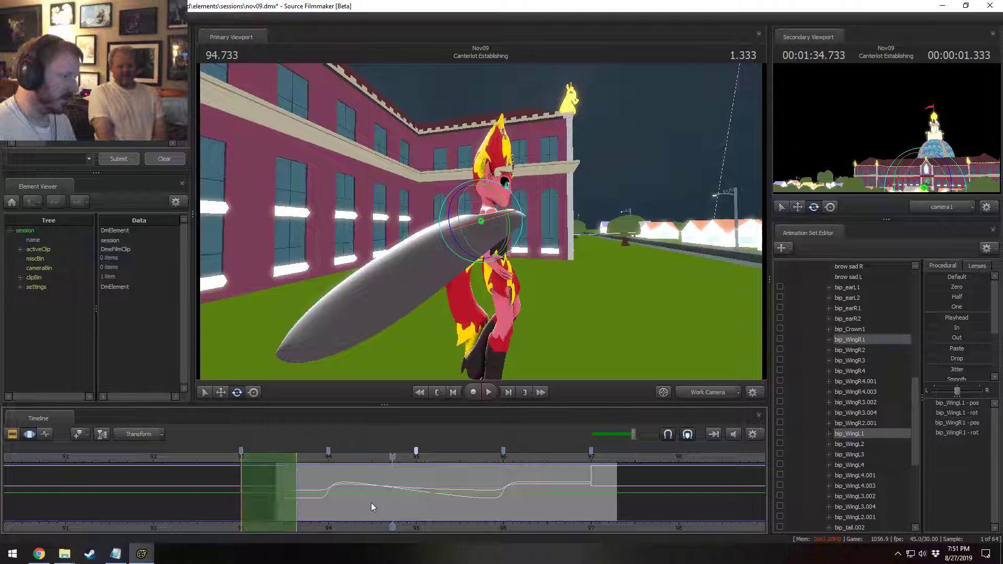
pyautogui.hotkey('ctrl', 'z')
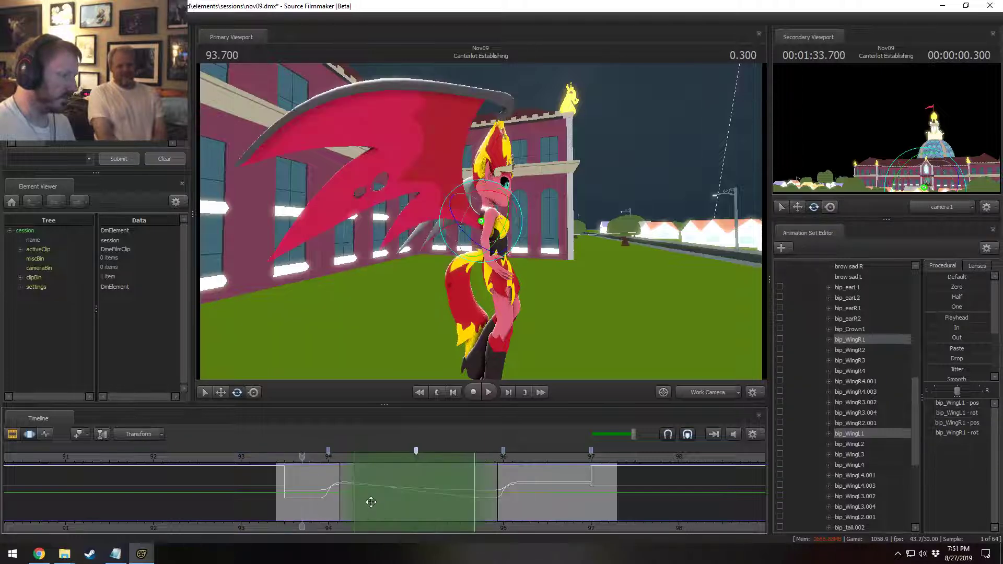
pyautogui.hotkey('ctrl', 'z')
pyautogui.hotkey('ctrl', 'z')
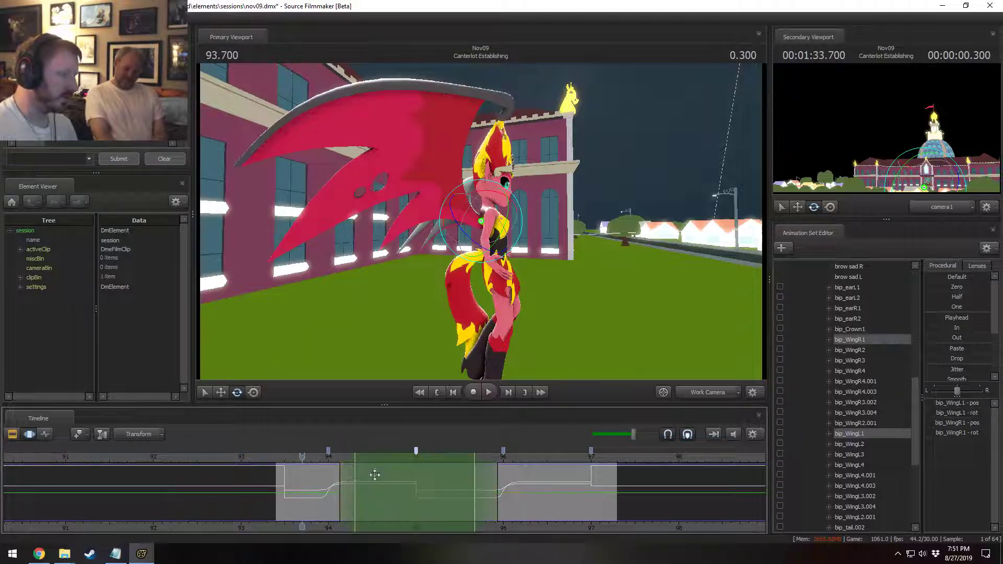
# - Extend the raised-wing hold of both wing bones back to 93 and bookmark that time
pyautogui.keyDown('shift'); pyautogui.moveTo(297, 487); pyautogui.dragTo(242, 488); pyautogui.keyUp('shift')
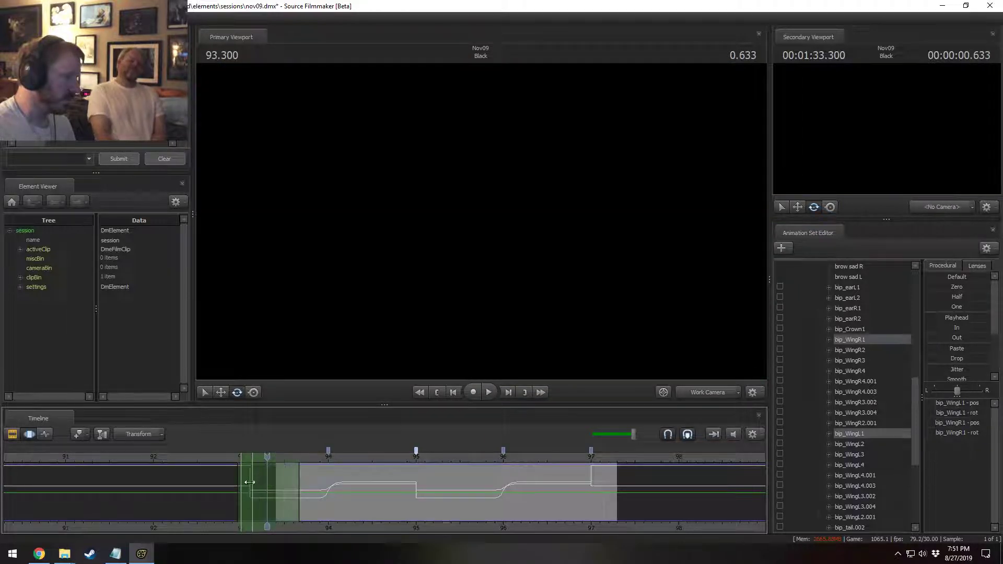
pyautogui.scroll(2, 253, 497)
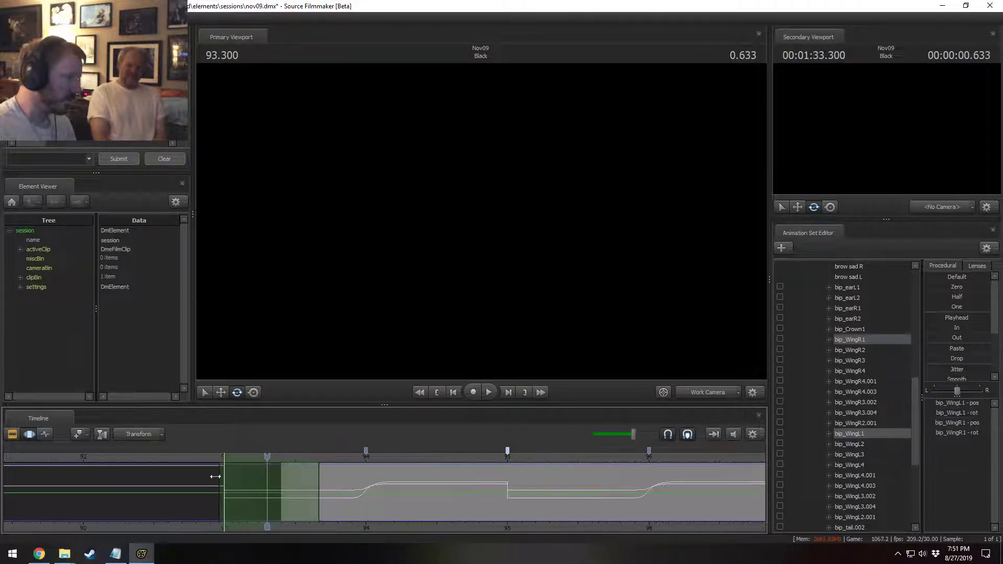
pyautogui.scroll(-3, 251, 495)
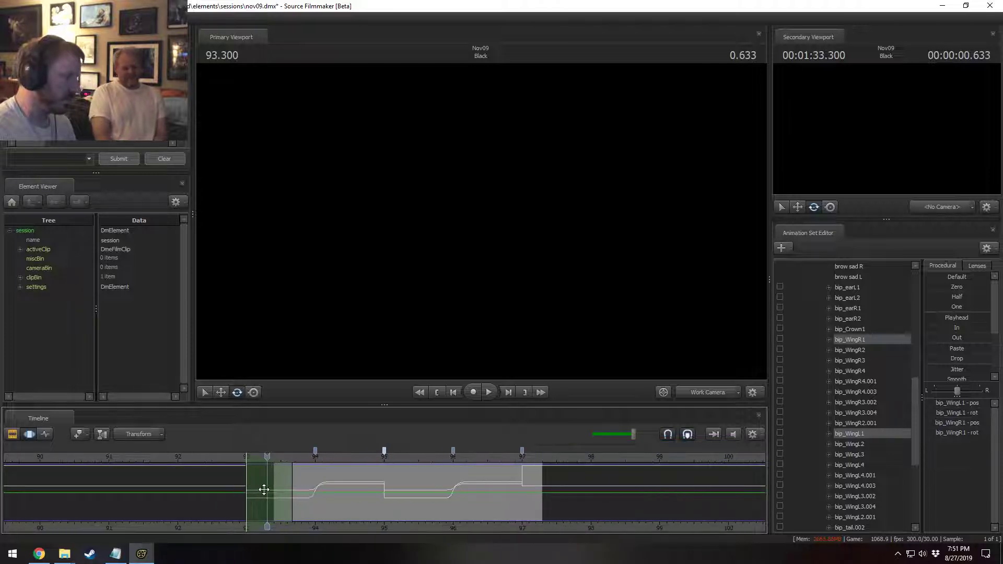
pyautogui.click(305, 490)
pyautogui.scroll(3, 276, 494)
pyautogui.moveTo(200, 461); pyautogui.dragTo(188, 459)
pyautogui.scroll(-4, 487, 506)
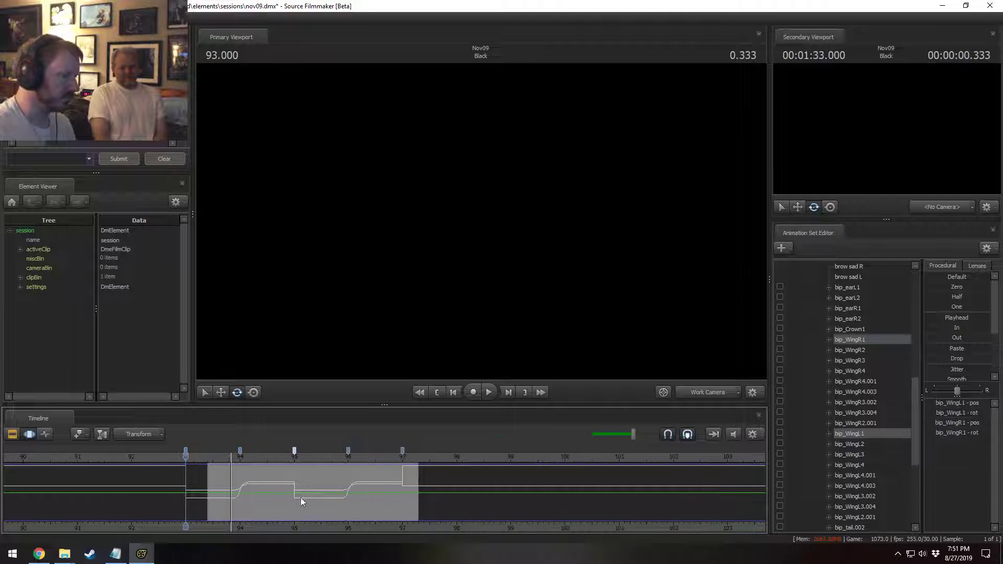
# - Apply the Round preset to both wing bones across about 94.1–95.9 with falloff on both sides of 95, and play it back
pyautogui.click(260, 494)
pyautogui.scroll(3, 274, 506)
pyautogui.moveTo(277, 506); pyautogui.dragTo(428, 503)
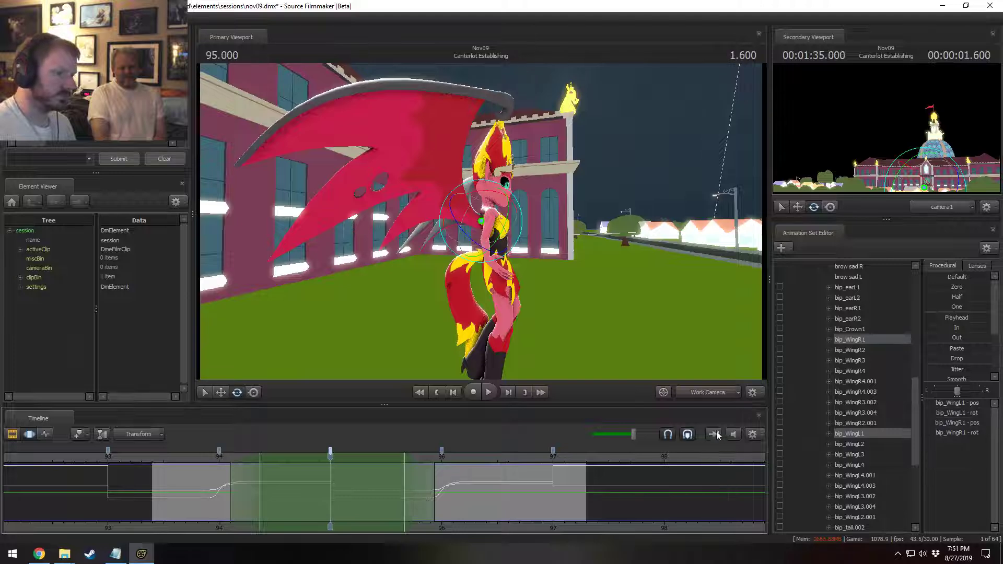
pyautogui.scroll(-3, 943, 377)
pyautogui.doubleClick(942, 377)
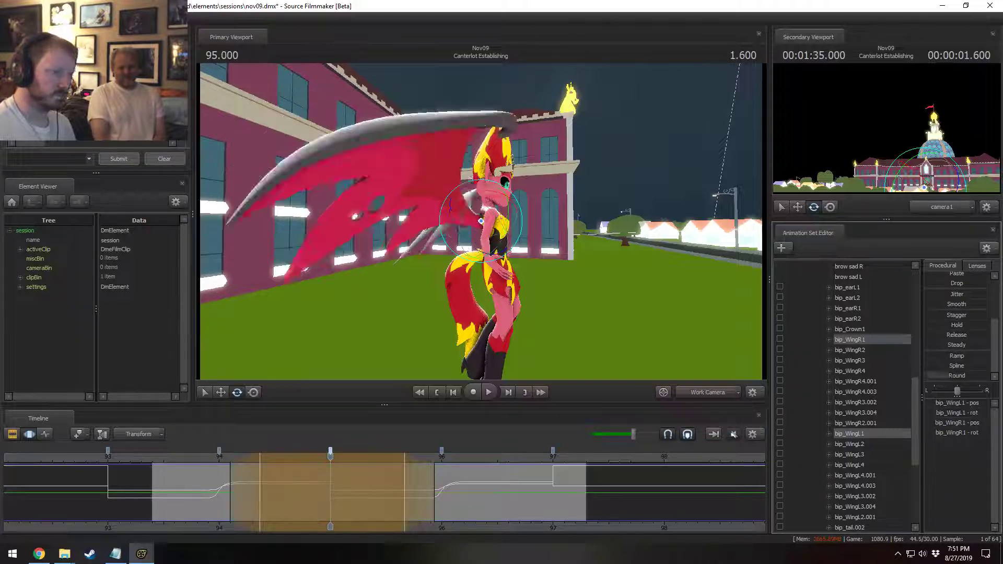
pyautogui.press('space')
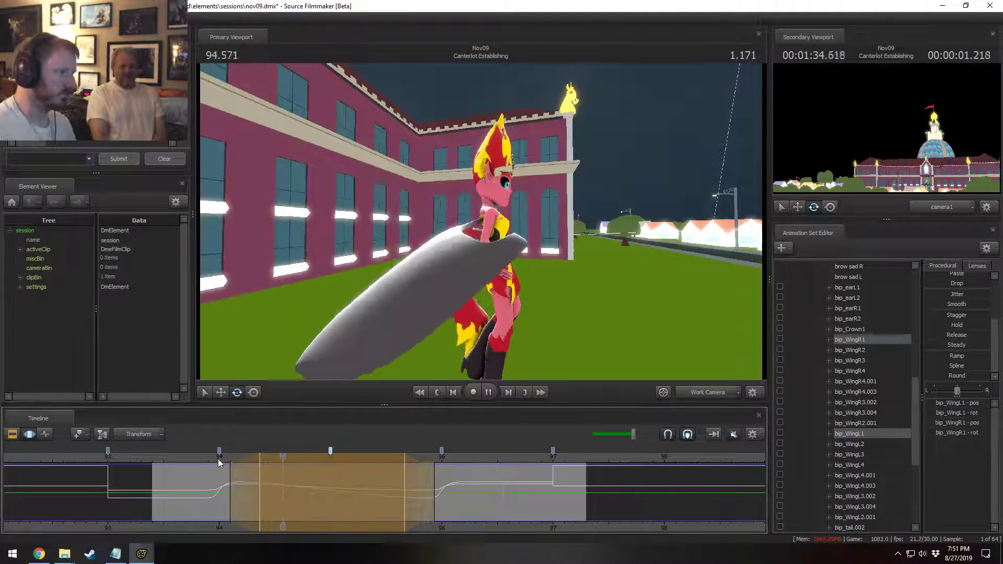
# - Stop playback, undo the Round blend around 95, and reapply the Round preset to both wing bones over the same range
pyautogui.press('space')
pyautogui.moveTo(505, 314); pyautogui.dragTo(434, 313)
pyautogui.moveTo(481, 230); pyautogui.dragTo(575, 225)
pyautogui.press('F2')
pyautogui.press('F3')
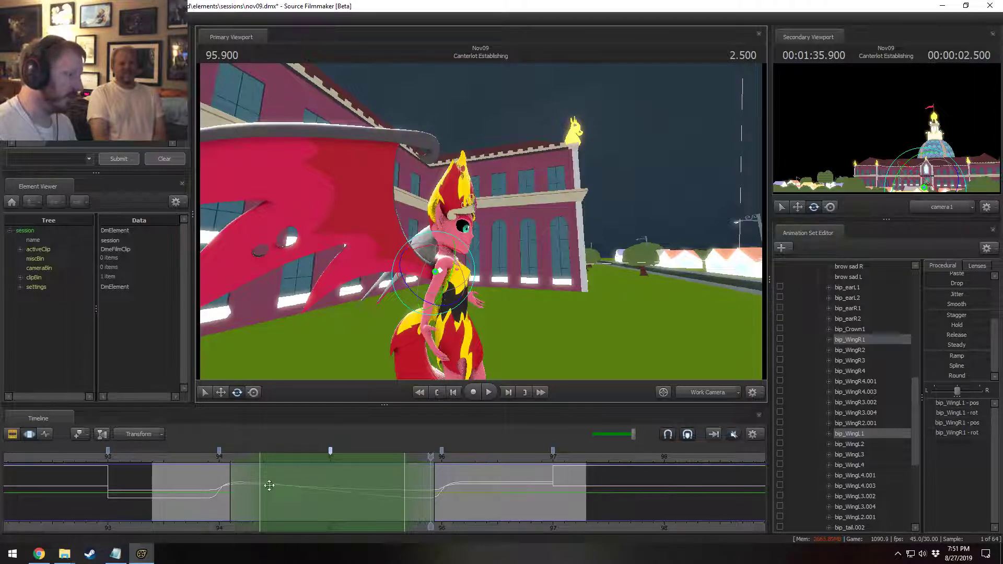
pyautogui.moveTo(288, 499); pyautogui.dragTo(424, 499, button='middle')
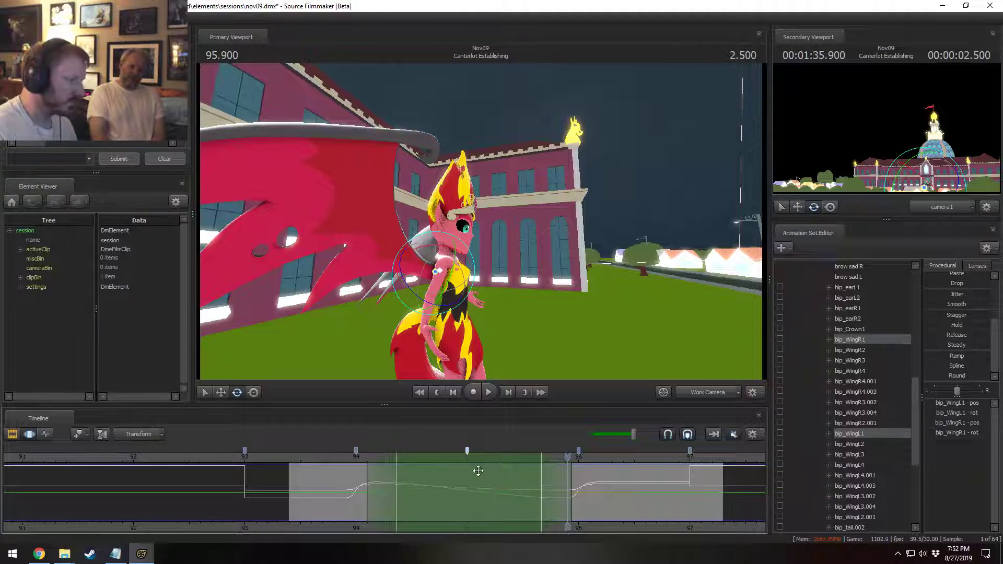
pyautogui.hotkey('ctrl', 'z')
pyautogui.hotkey('ctrl', 'z')
pyautogui.hotkey('ctrl', 'z')
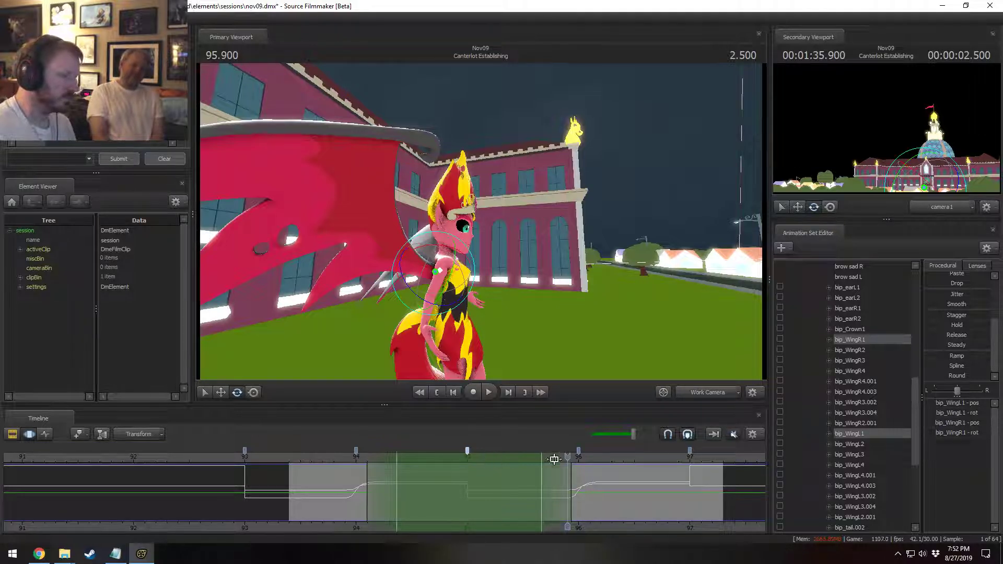
pyautogui.click(934, 376)
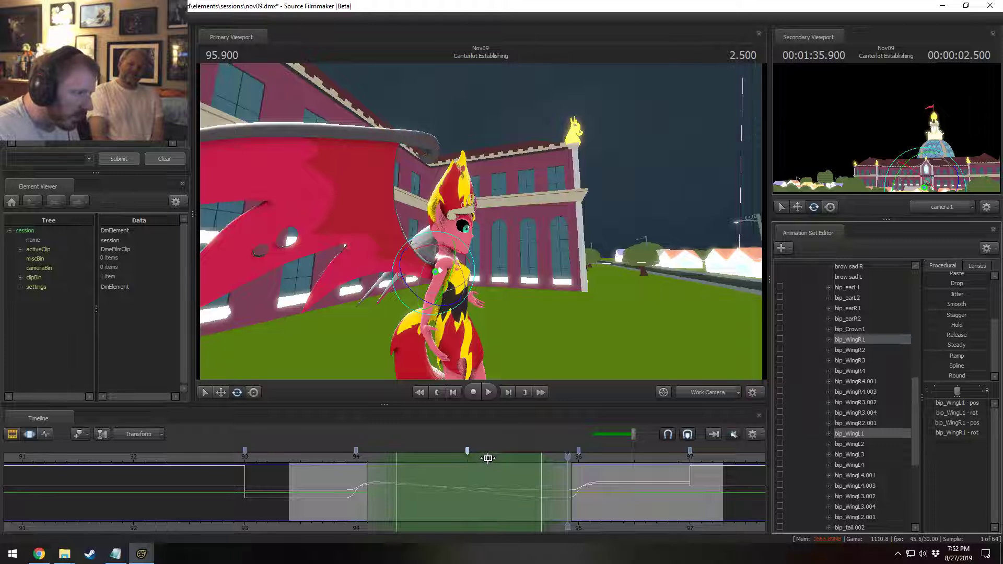
# - Move the time selection to about 92.1–93.9 with its falloff and smooth both wing bones' motion across 93
pyautogui.moveTo(488, 458); pyautogui.dragTo(265, 471)
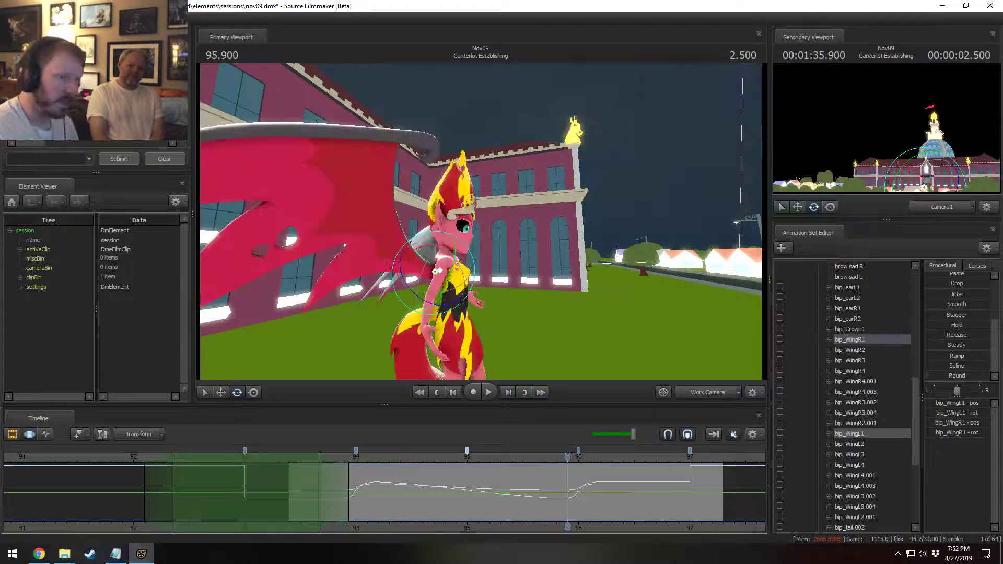
pyautogui.click(957, 304)
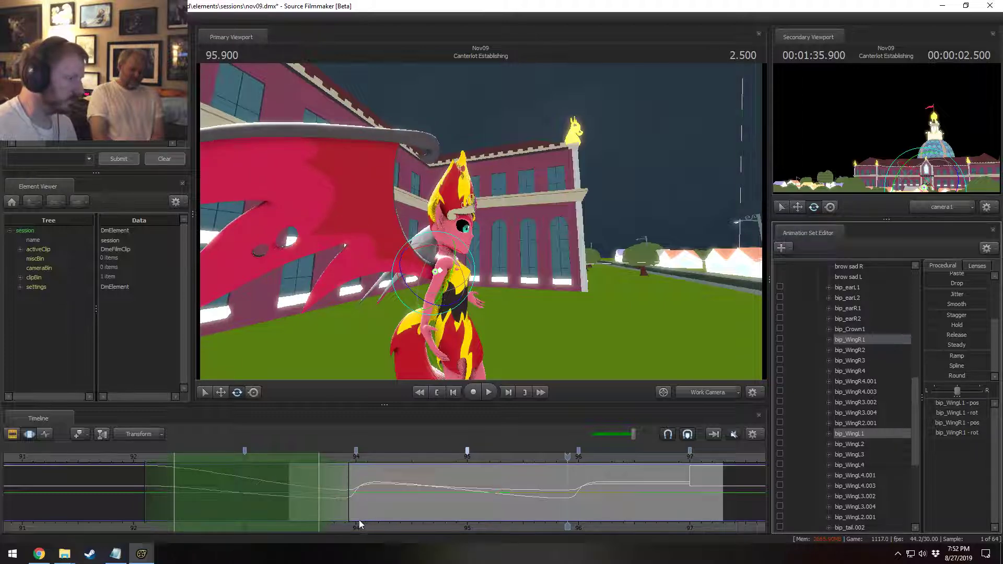
pyautogui.click(384, 495)
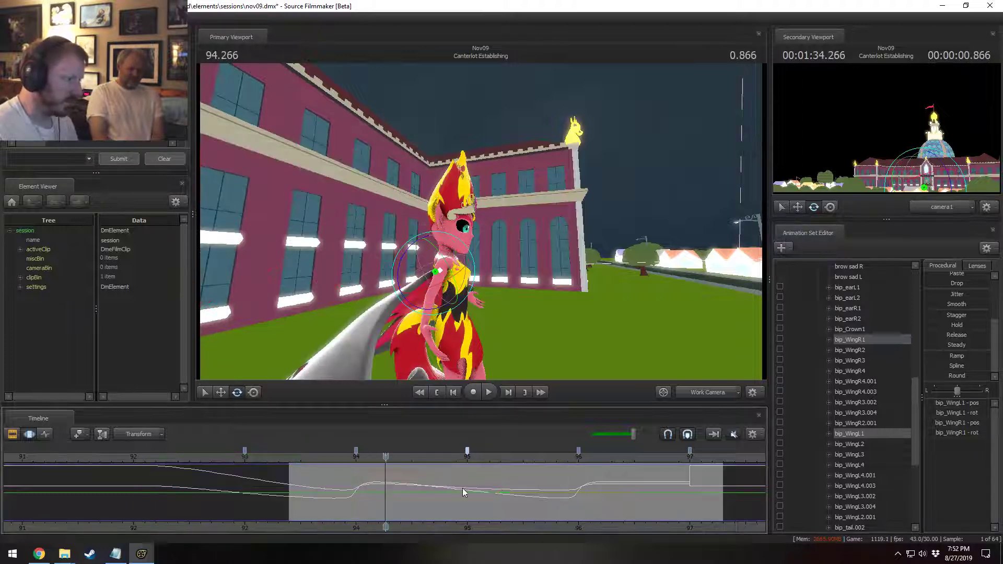
# - Copy the wing motion between the 94 and 95 bookmarks and paste it over 96–97
pyautogui.moveTo(358, 497); pyautogui.dragTo(645, 502)
pyautogui.click(412, 495)
pyautogui.hotkey('ctrl', 'v')
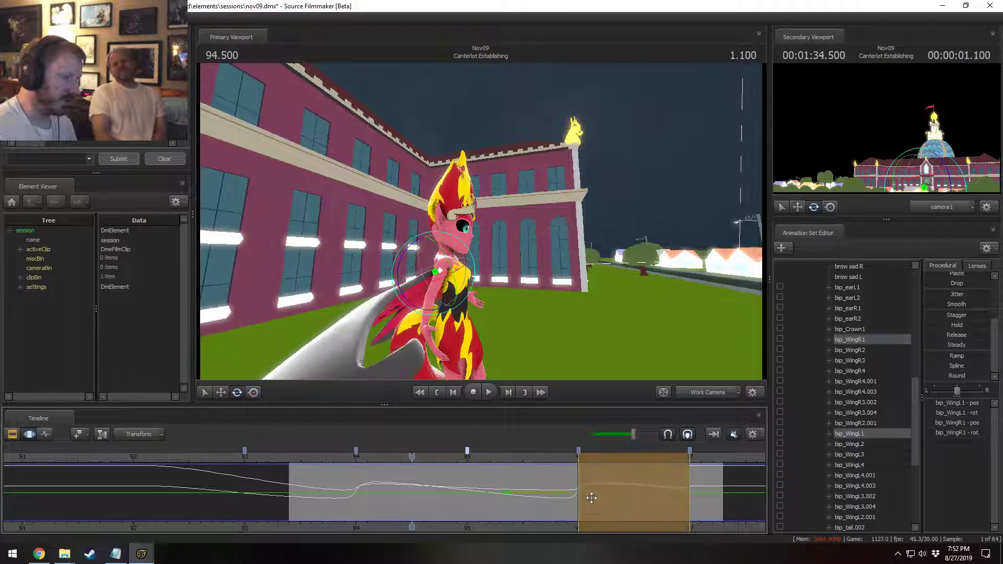
# - Move the timeline bookmark at 95 to 92 and the bookmark at 97 to 98
pyautogui.click(462, 484)
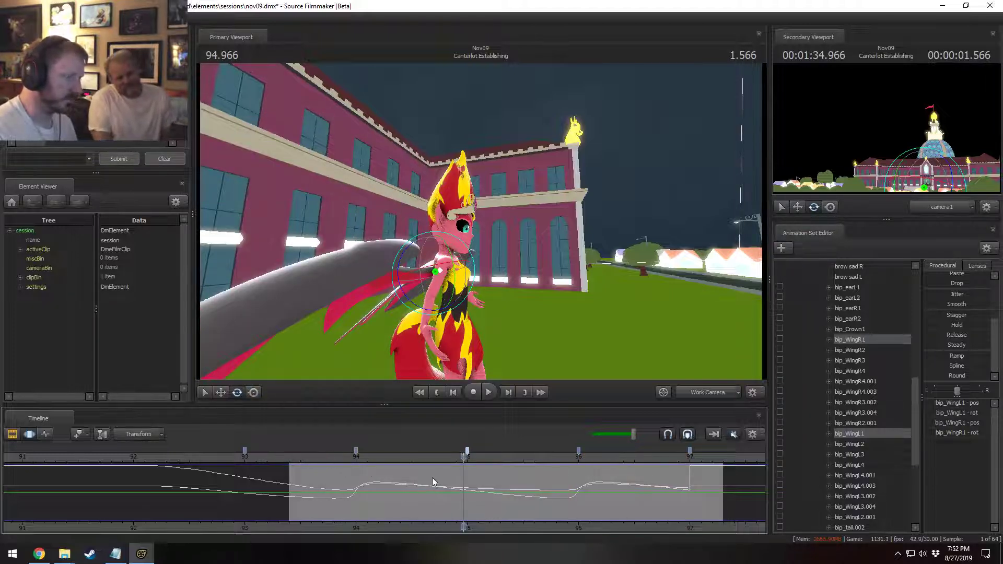
pyautogui.scroll(-1, 475, 459)
pyautogui.moveTo(467, 454); pyautogui.dragTo(205, 475)
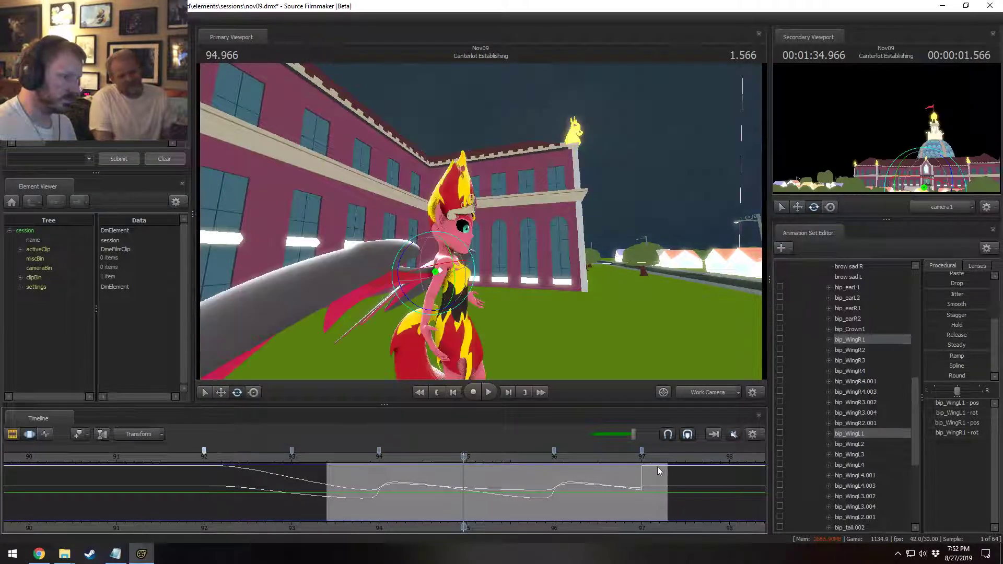
pyautogui.moveTo(642, 449); pyautogui.dragTo(728, 472)
# - Copy the bip_WingR1 and bip_WingL1 motion between 94 and 96 and paste it onto the span from 96 to 98
pyautogui.click(497, 490)
pyautogui.hotkey('shift', 'Right')
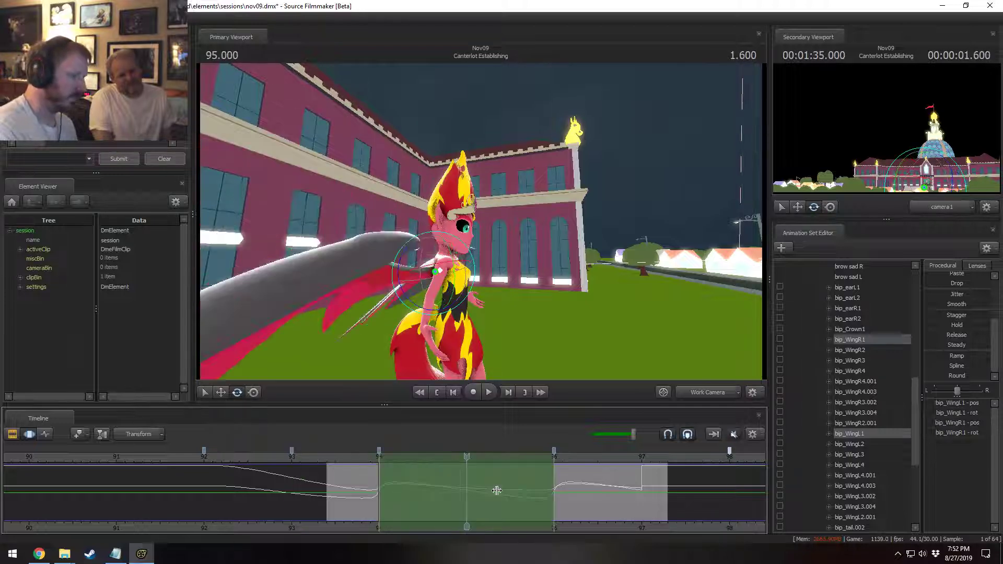
pyautogui.hotkey('ctrl', 'c')
pyautogui.hotkey('shift', 'Right')
pyautogui.hotkey('ctrl', 'v')
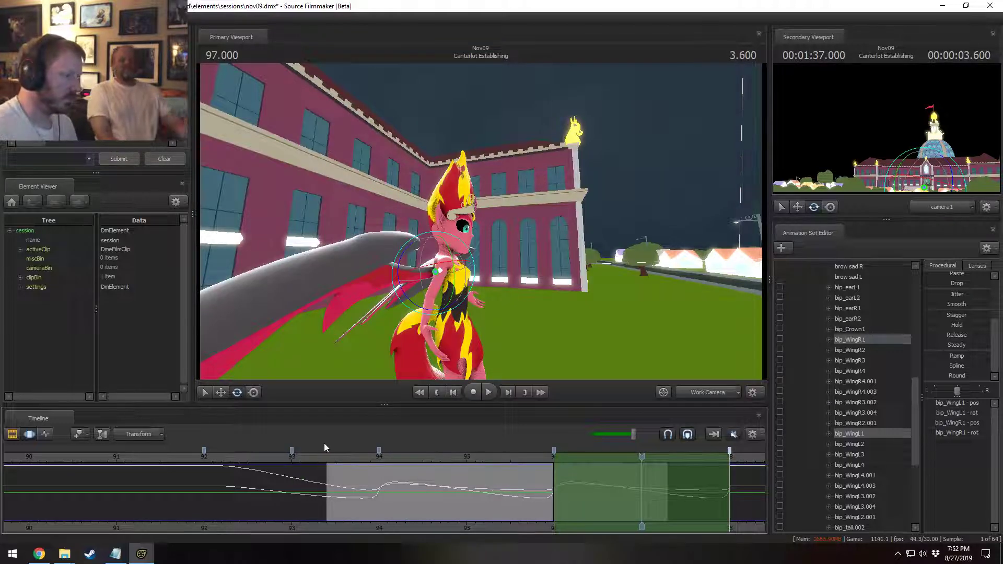
# - Play back the wing flaps from about 93.5 to examine the repeated motion
pyautogui.click(334, 458)
pyautogui.press('space')
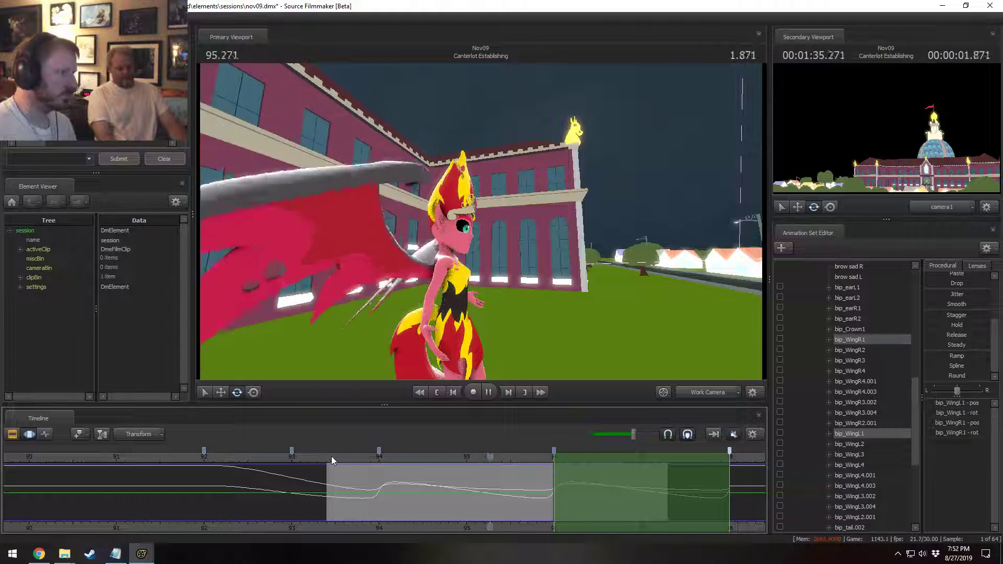
pyautogui.press('space')
pyautogui.click(335, 456)
pyautogui.press('space')
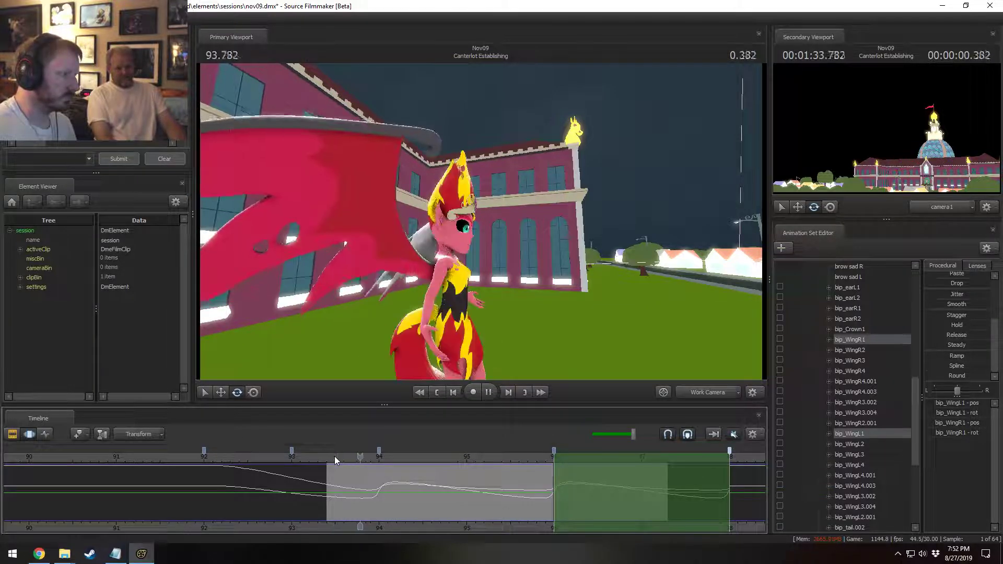
pyautogui.press('space')
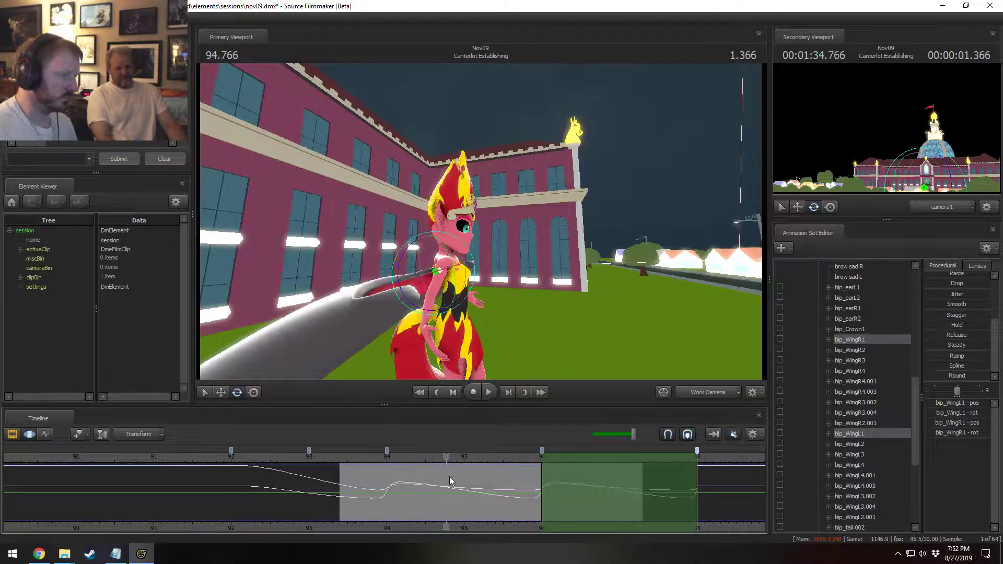
# - Shift the entire wing motion with its bookmarks 0.5 seconds later, and delete the bookmark at 93.5
pyautogui.scroll(-2, 450, 477)
pyautogui.moveTo(459, 482); pyautogui.dragTo(499, 503)
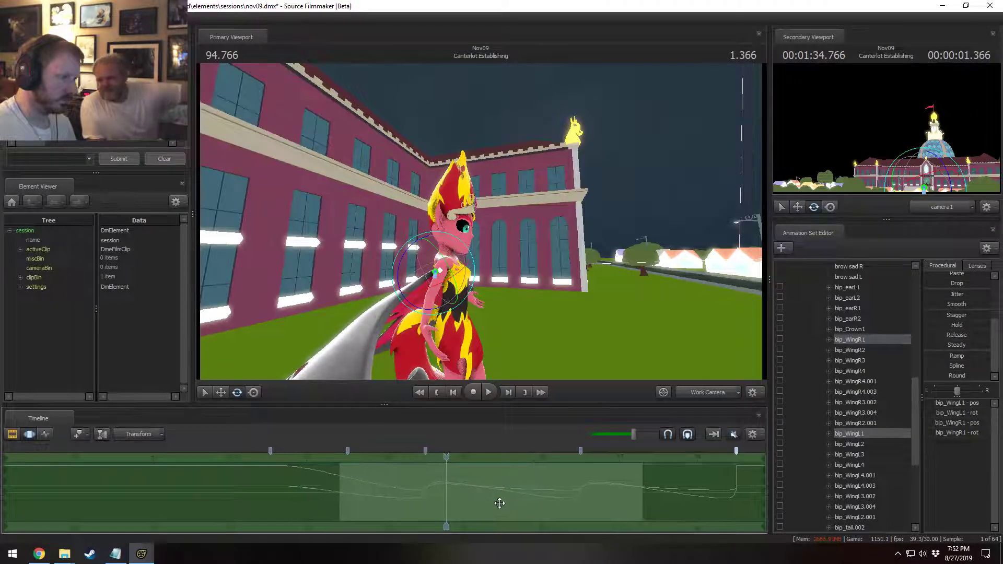
pyautogui.click(348, 450)
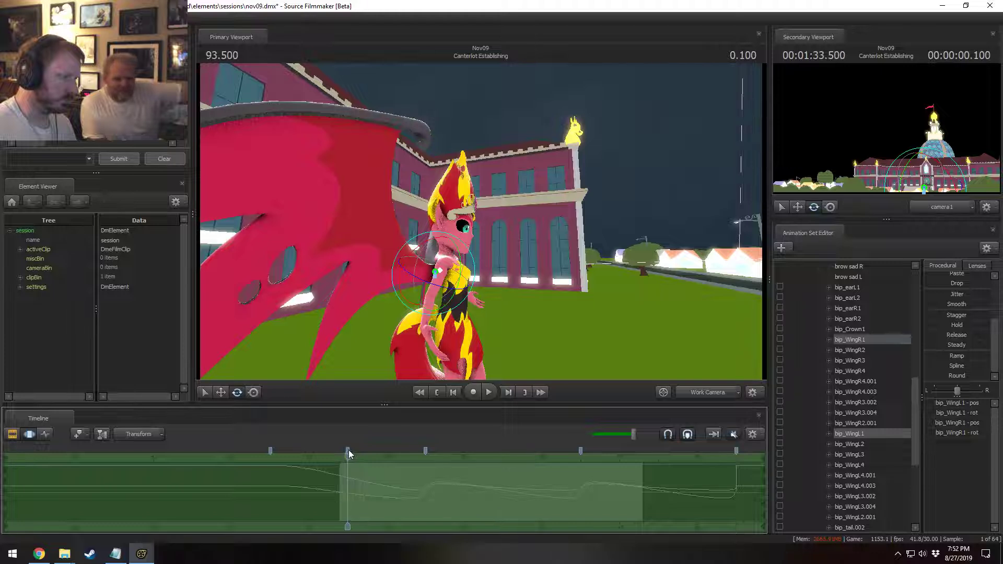
pyautogui.rightClick(349, 452)
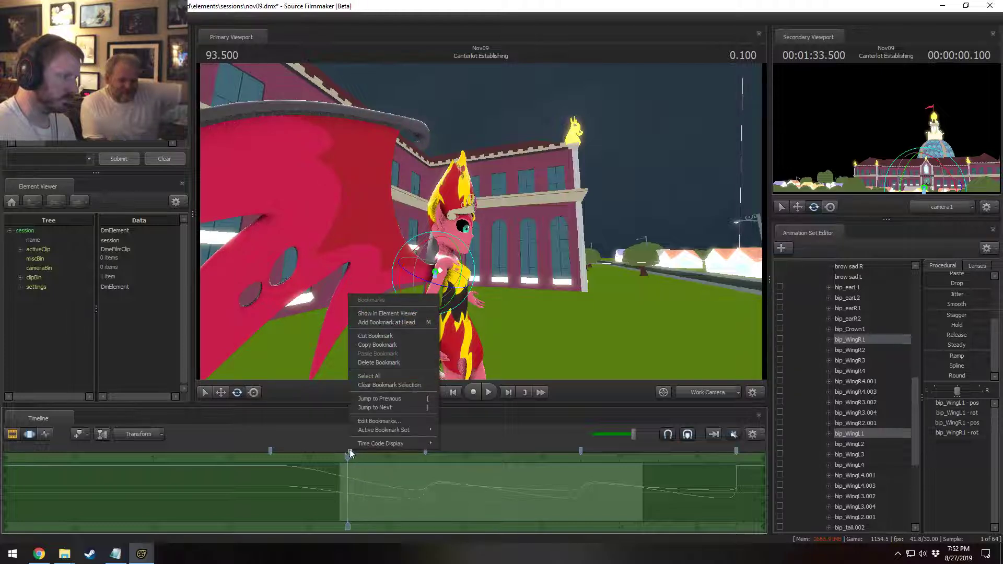
pyautogui.click(378, 362)
# - Set the time selection to cover the flap from 94.5 to 96.5, with the playhead at 95.5
pyautogui.scroll(-2, 507, 495)
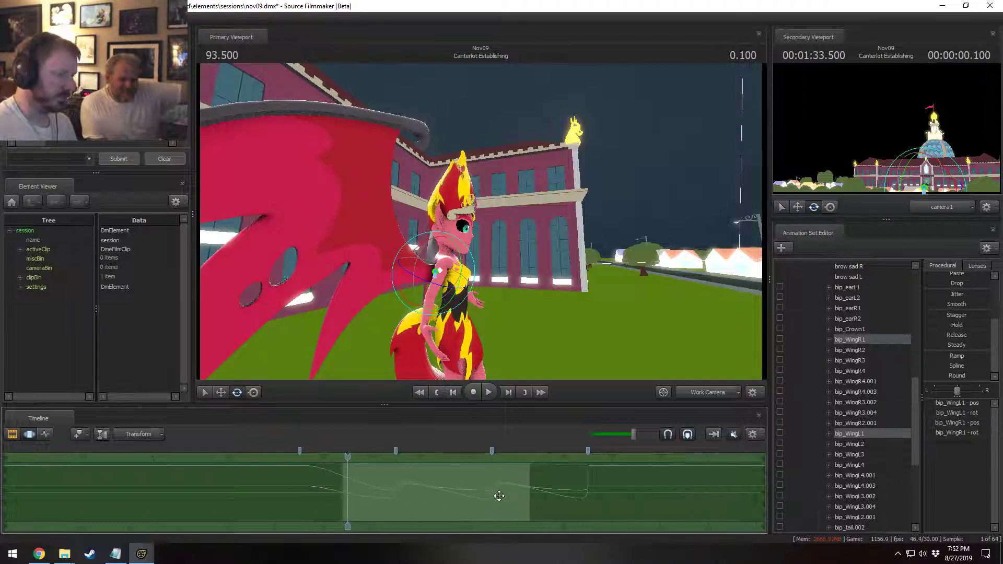
pyautogui.scroll(4, 483, 490)
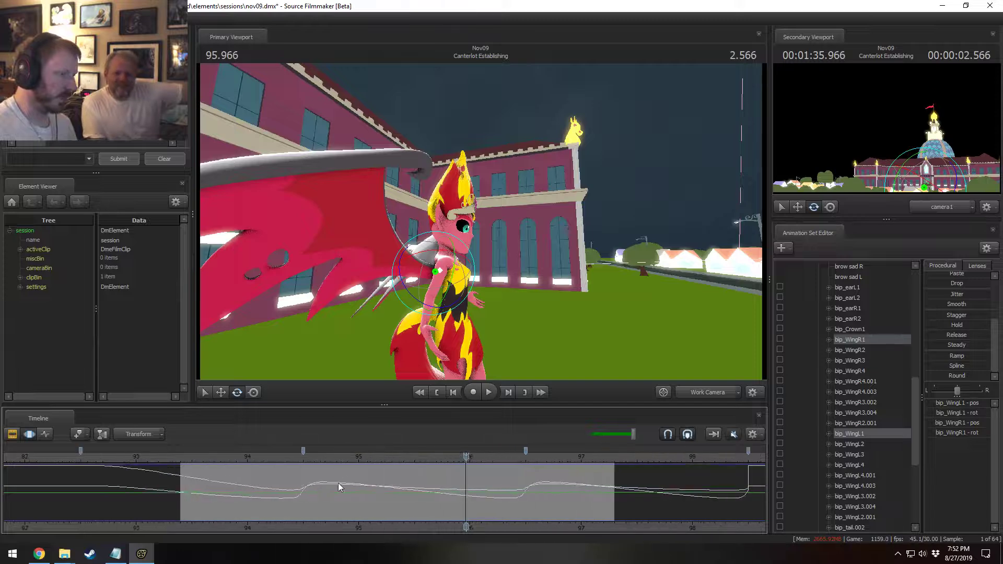
pyautogui.click(292, 485)
pyautogui.moveTo(292, 485); pyautogui.dragTo(444, 479)
pyautogui.scroll(-3, 360, 476)
pyautogui.scroll(3, 425, 506)
pyautogui.doubleClick(444, 486)
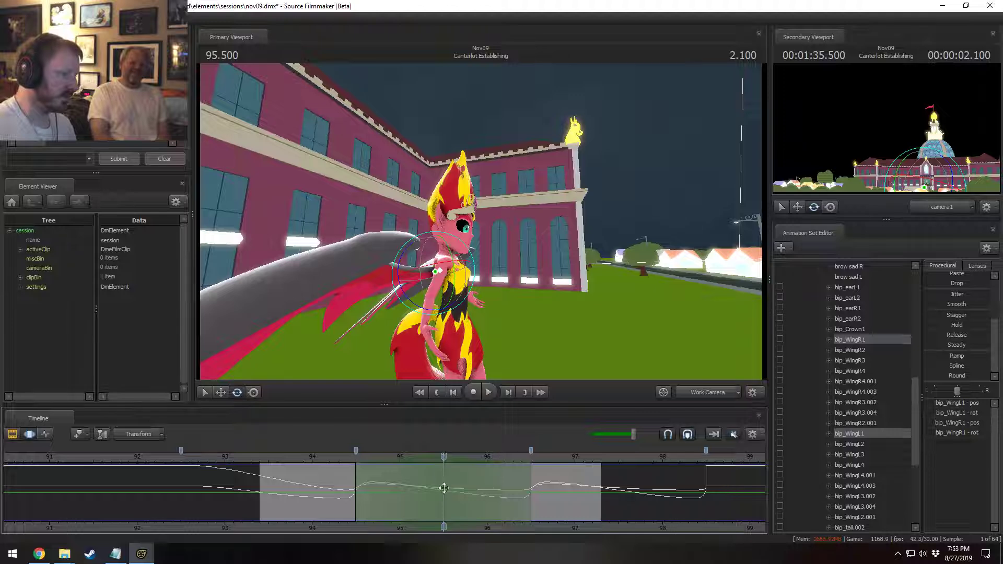
# - Select the right wing bones from bip_WingR2 through bip_WingR2.001 and adjust the rotation manipulator's mode options
pyautogui.press('d')
pyautogui.moveTo(473, 292); pyautogui.dragTo(397, 279)
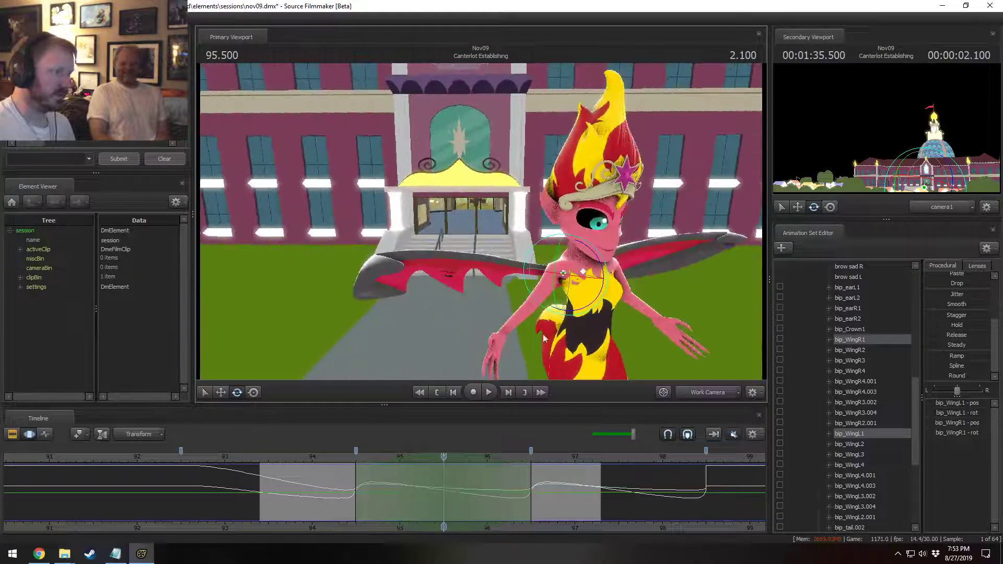
pyautogui.moveTo(850, 350); pyautogui.dragTo(871, 426)
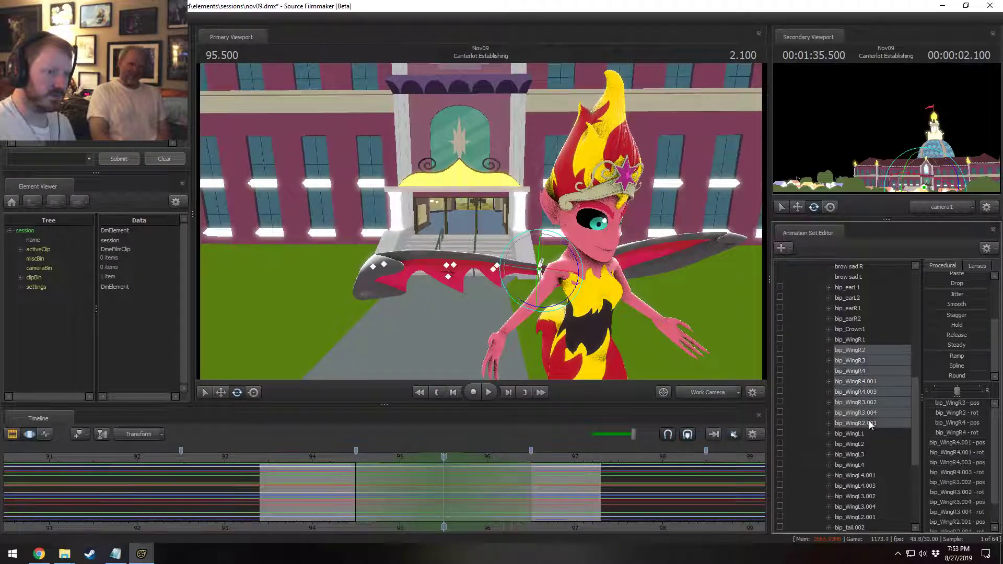
pyautogui.moveTo(570, 318); pyautogui.dragTo(574, 260)
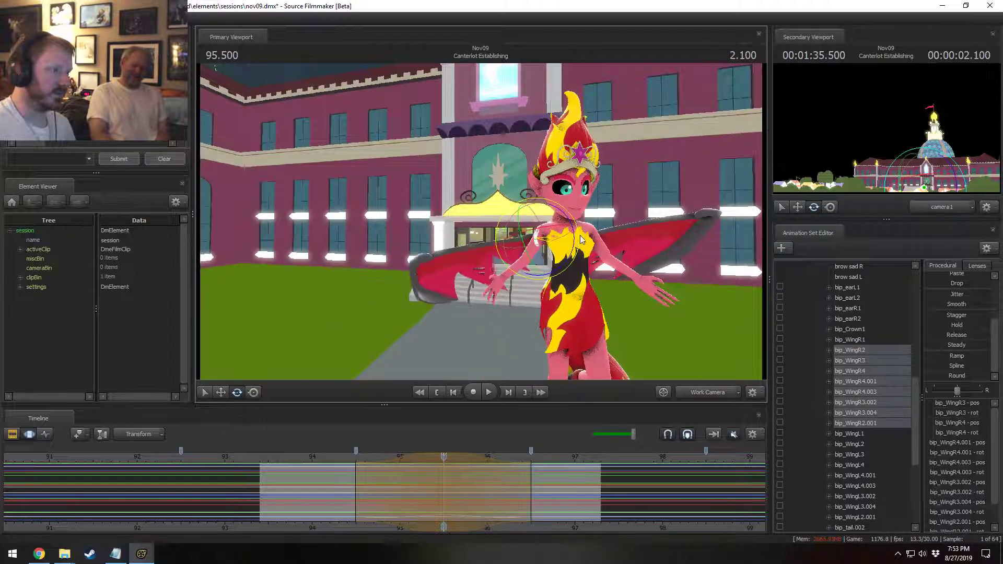
pyautogui.rightClick(559, 257)
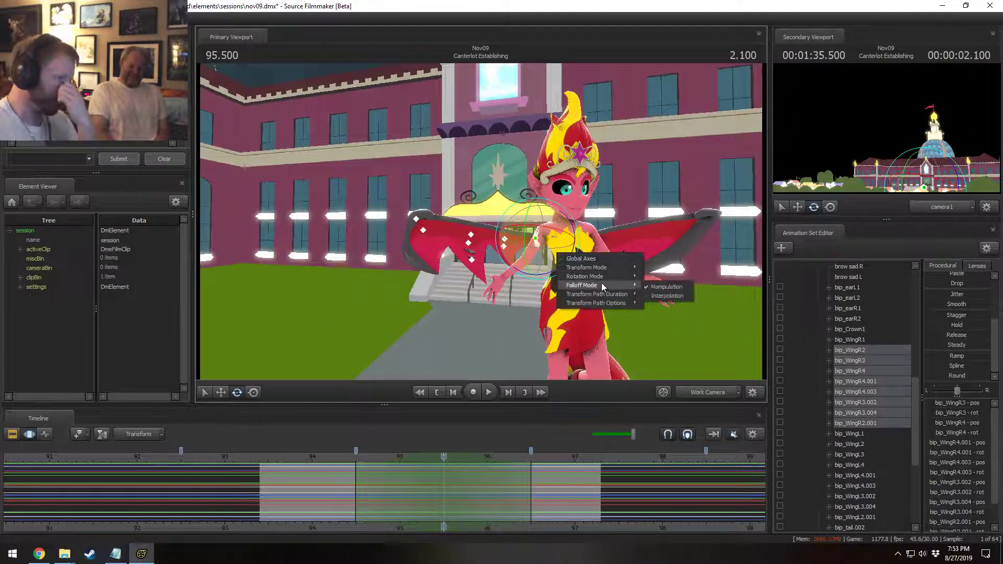
pyautogui.moveTo(622, 272)
pyautogui.click(657, 287)
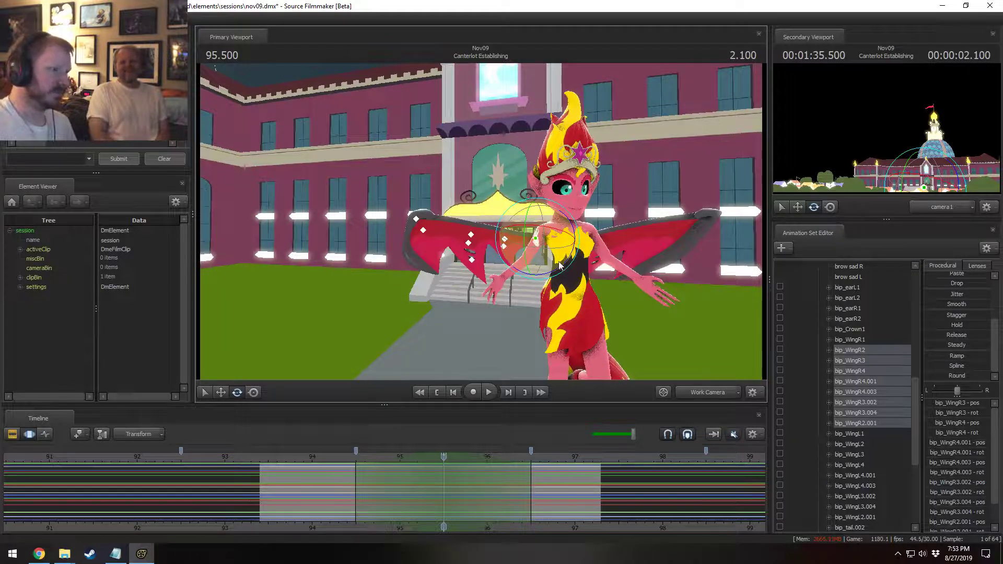
# - Try to curl the right wing inward at mid-flap by rotating bones bip_WingR2 through bip_WingR2.001
pyautogui.moveTo(575, 264); pyautogui.dragTo(616, 281)
pyautogui.press('a')
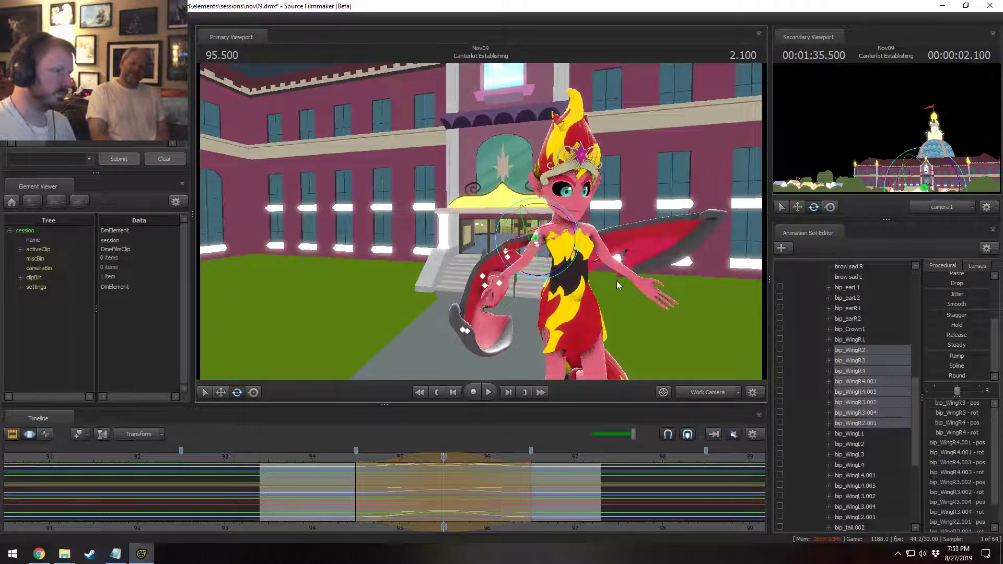
pyautogui.moveTo(611, 315); pyautogui.dragTo(495, 226)
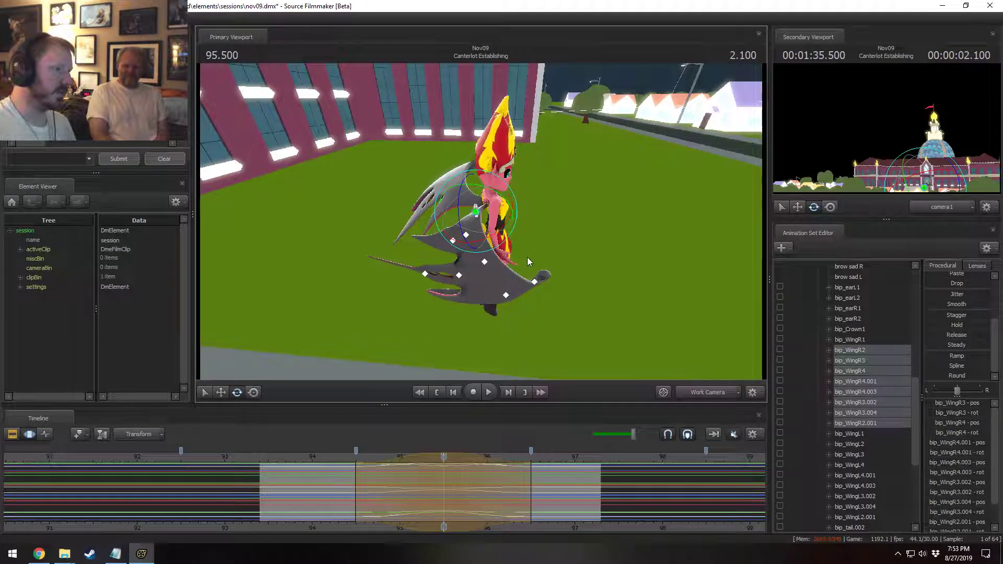
pyautogui.moveTo(527, 257); pyautogui.dragTo(482, 301)
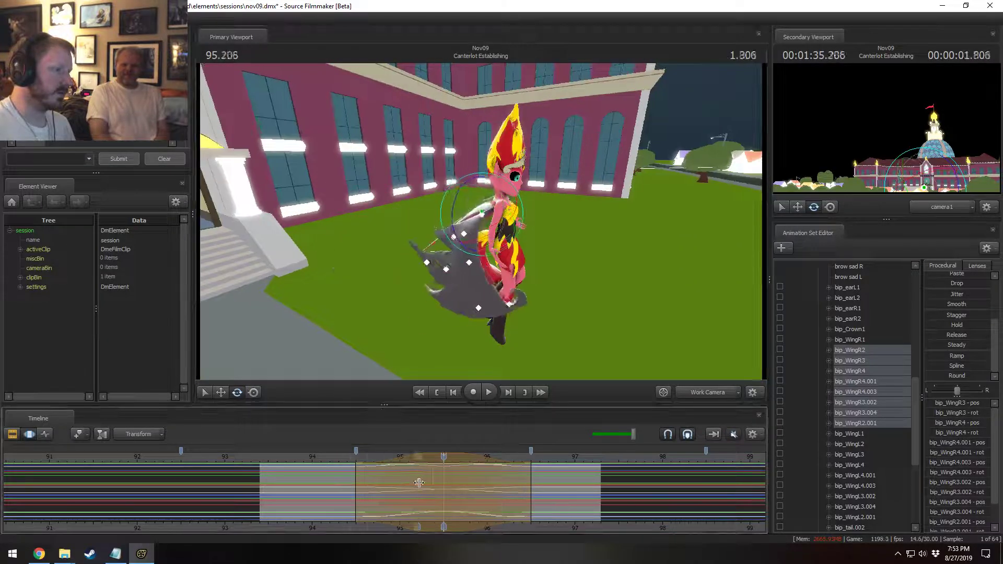
pyautogui.moveTo(444, 483); pyautogui.dragTo(509, 480)
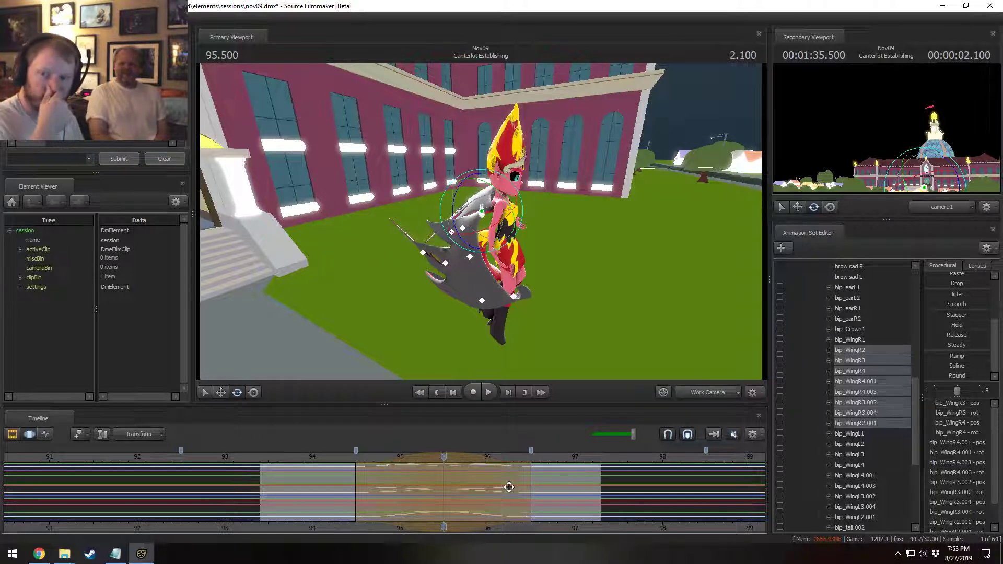
pyautogui.moveTo(585, 293); pyautogui.dragTo(523, 261)
pyautogui.moveTo(481, 298); pyautogui.dragTo(471, 254)
pyautogui.click(411, 252)
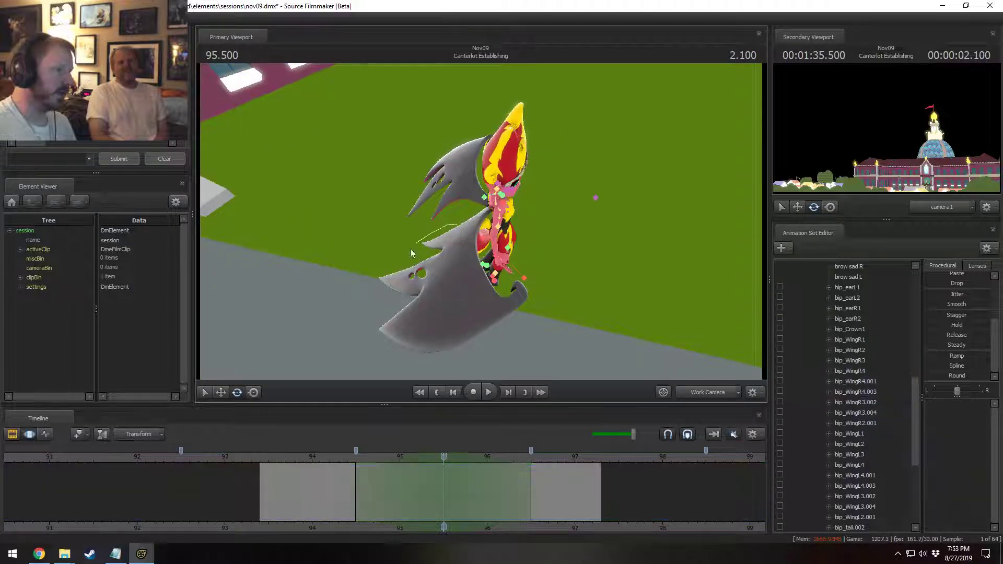
# - Select the right wing bones one at a time to examine which part of the wing each controls
pyautogui.click(846, 392)
pyautogui.click(867, 352)
pyautogui.click(866, 358)
pyautogui.click(866, 368)
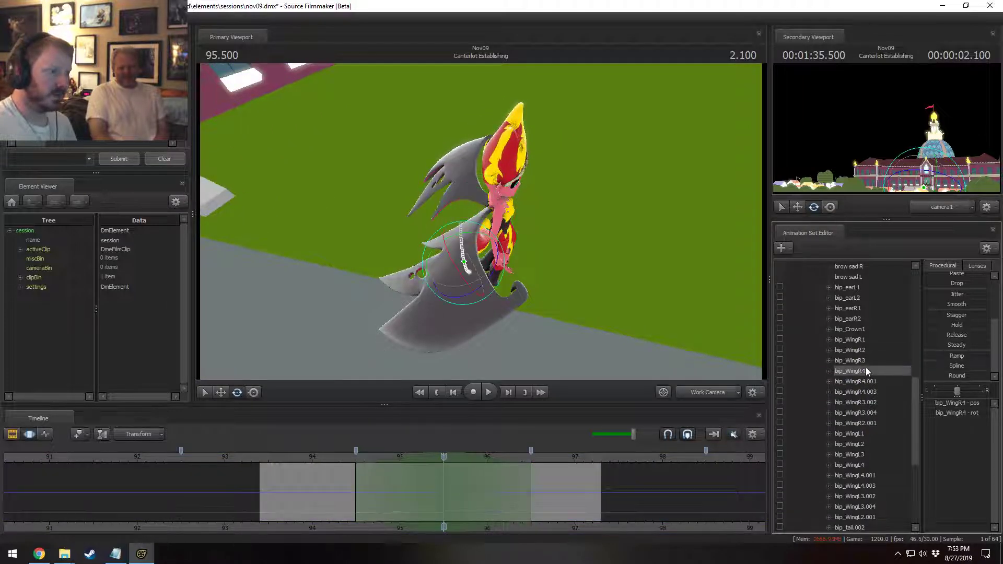
pyautogui.click(866, 361)
pyautogui.click(867, 349)
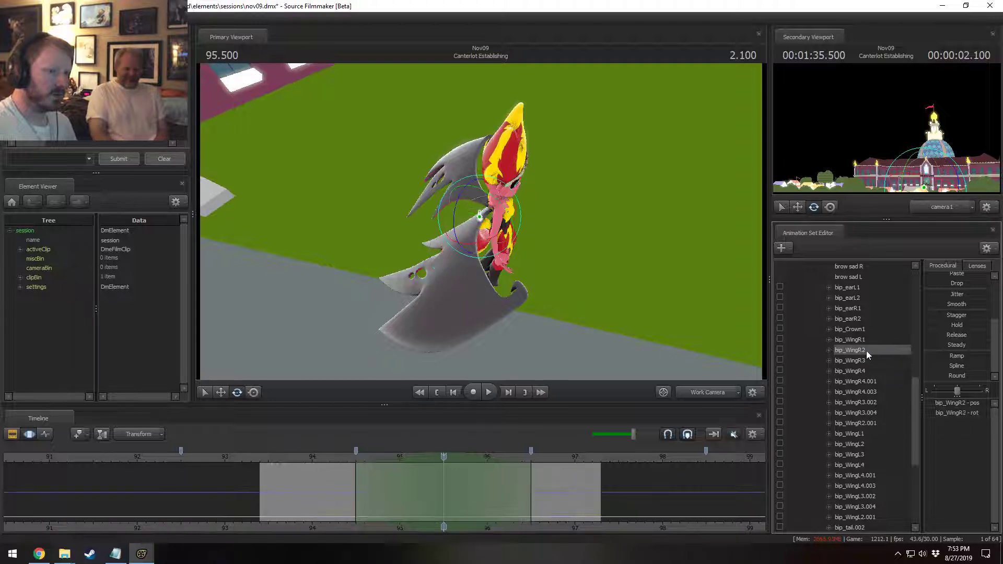
# - Try to bend the right wing by rotating only bones bip_WingR4.001 through bip_WingR2.001
pyautogui.click(867, 381)
pyautogui.keyDown('shift'); pyautogui.click(867, 423); pyautogui.keyUp('shift')
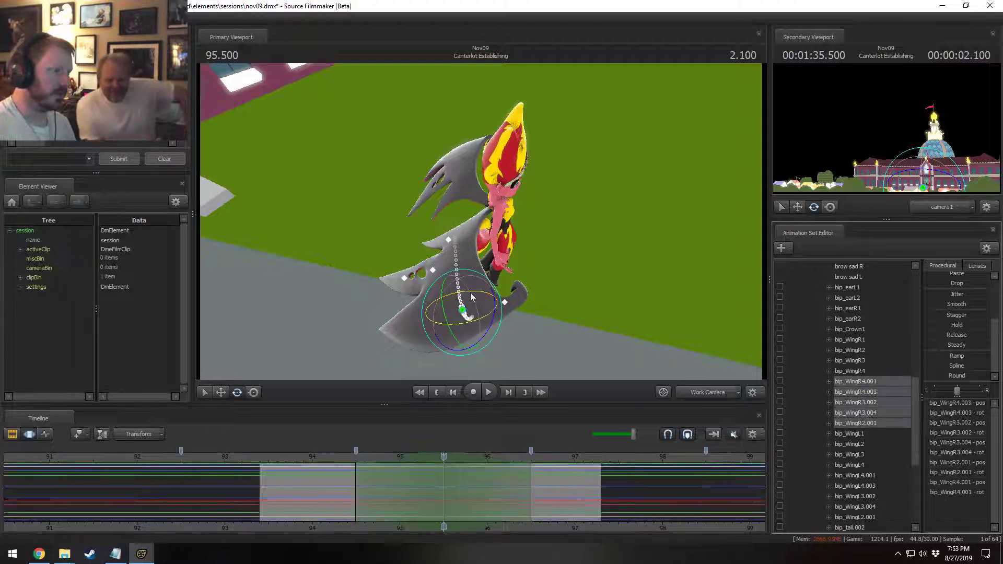
pyautogui.moveTo(464, 303); pyautogui.dragTo(461, 296)
pyautogui.moveTo(519, 252)
pyautogui.keyDown('alt'); pyautogui.mouseDown()
pyautogui.moveTo(471, 230)
pyautogui.moveTo(519, 251)
pyautogui.mouseUp(); pyautogui.keyUp('alt')
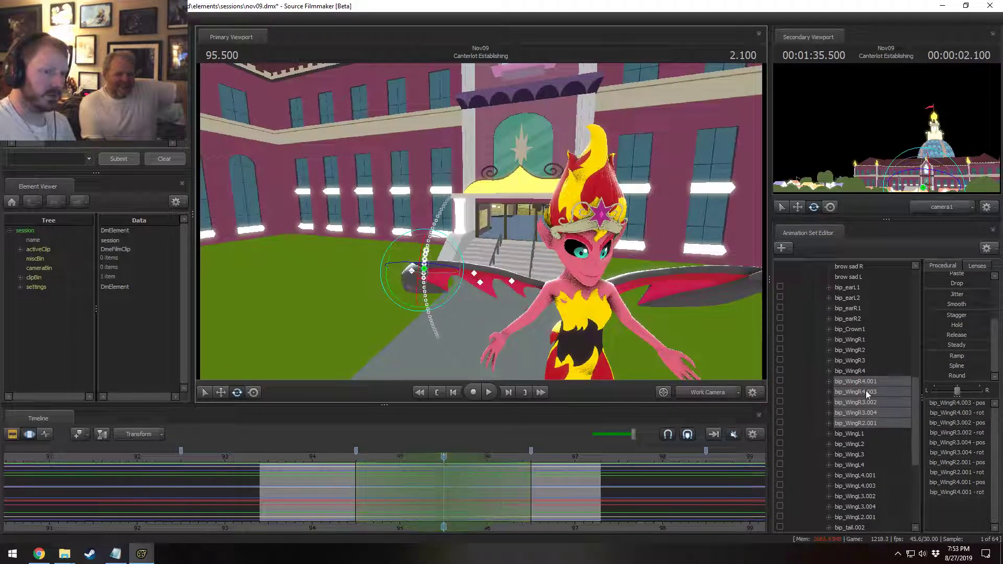
# - Add bip_WingR4 to the selected right wing bones, try rotating them together, and undo the rotations
pyautogui.keyDown('shift'); pyautogui.click(864, 371); pyautogui.keyUp('shift')
pyautogui.moveTo(513, 258)
pyautogui.mouseDown()
pyautogui.moveTo(507, 252)
pyautogui.moveTo(514, 259)
pyautogui.mouseUp()
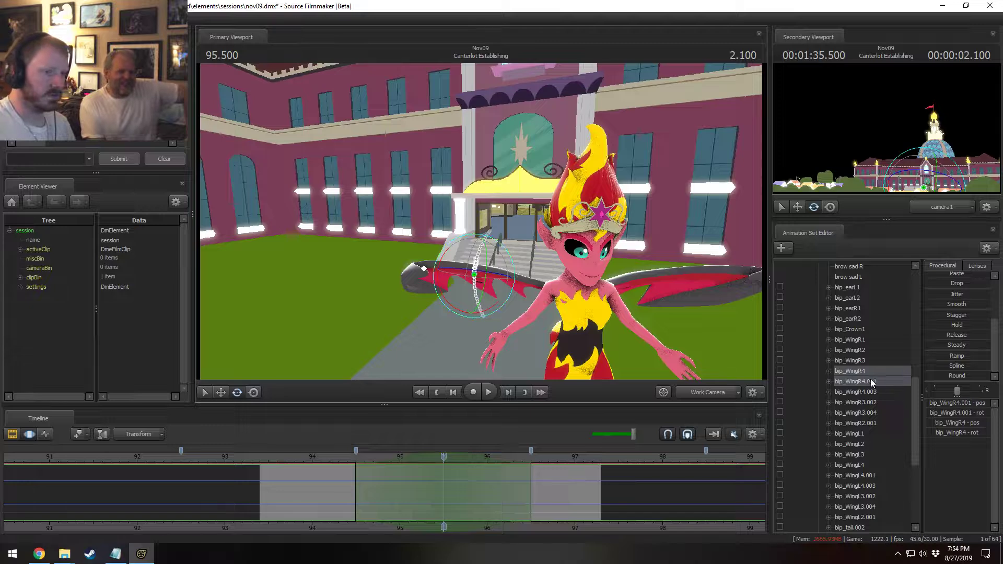
pyautogui.keyDown('shift'); pyautogui.click(862, 424); pyautogui.keyUp('shift')
pyautogui.moveTo(513, 279)
pyautogui.mouseDown()
pyautogui.moveTo(512, 268)
pyautogui.moveTo(509, 277)
pyautogui.mouseUp()
pyautogui.keyDown('alt'); pyautogui.moveTo(509, 276); pyautogui.dragTo(575, 303); pyautogui.keyUp('alt')
pyautogui.hotkey('ctrl', 'z')
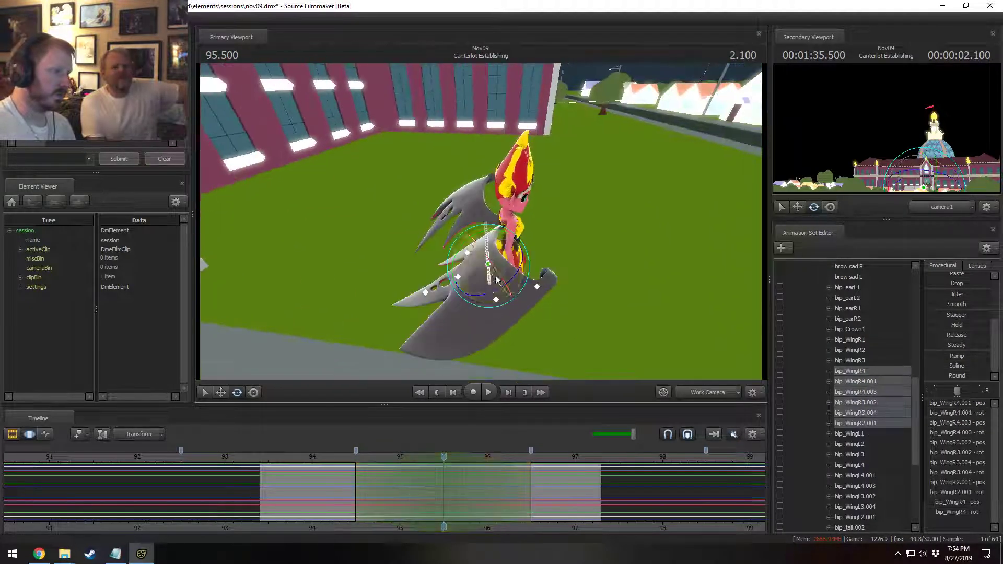
pyautogui.moveTo(481, 293); pyautogui.dragTo(479, 235)
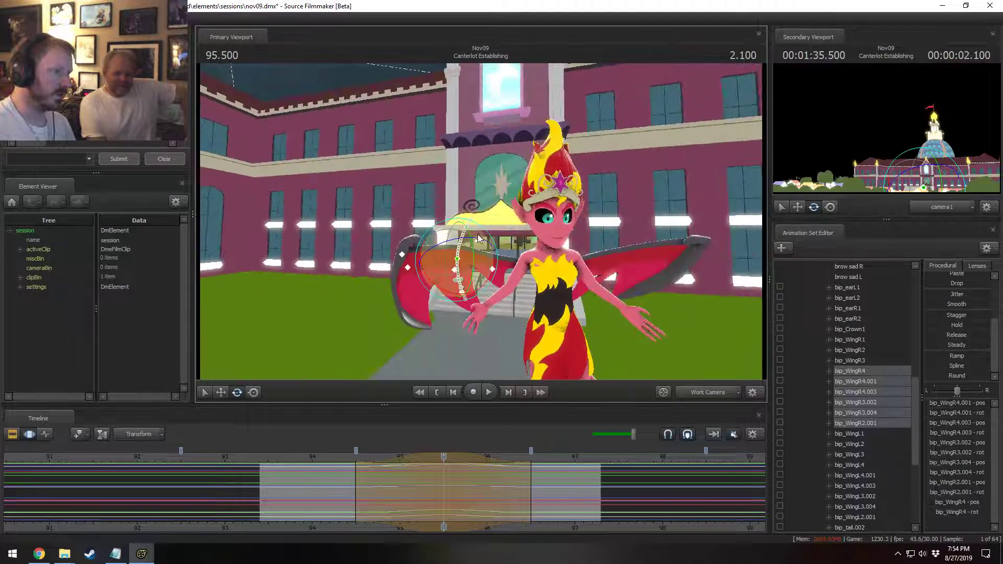
pyautogui.hotkey('ctrl', 'z')
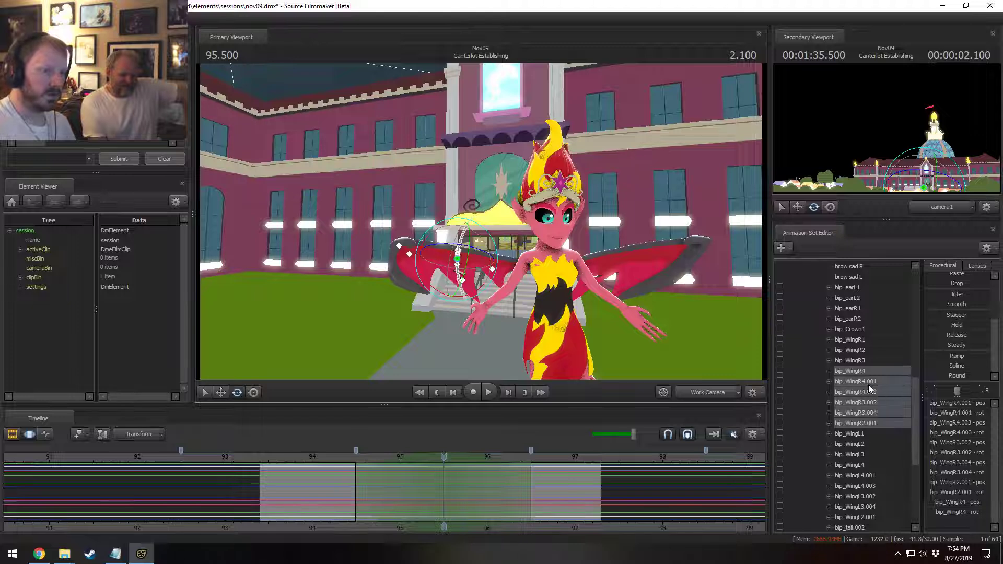
# - Try rotating bip_WingR3 in place of bip_WingR4 with the other selected right wing bones, and undo it
pyautogui.click(851, 361)
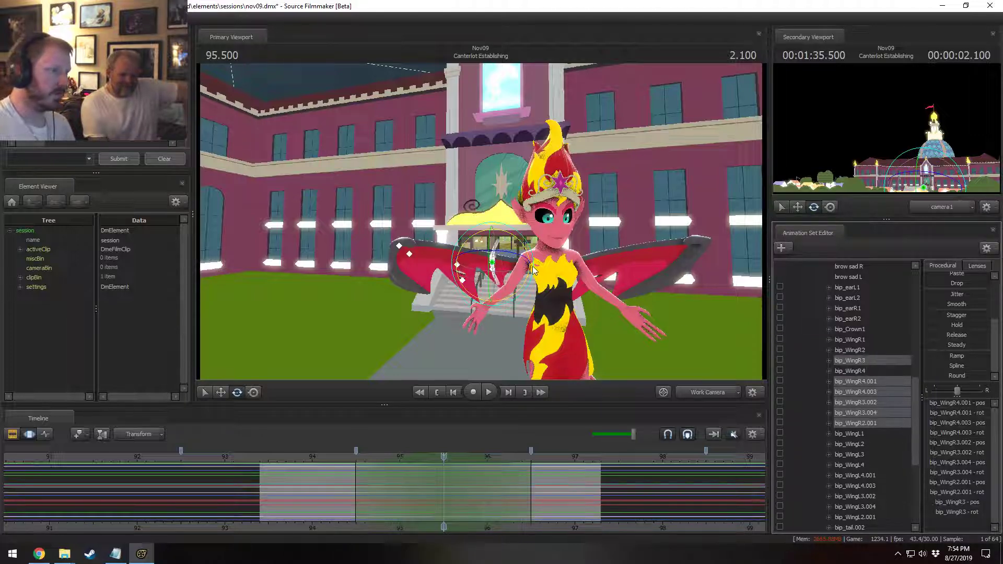
pyautogui.moveTo(533, 269); pyautogui.dragTo(661, 291)
pyautogui.hotkey('ctrl', 'z')
# - Select all right wing bones from bip_WingR1 through bip_WingR2.001 and rotate them together to swing the wing down at mid-flap
pyautogui.keyDown('alt'); pyautogui.moveTo(576, 284); pyautogui.dragTo(428, 269); pyautogui.keyUp('alt')
pyautogui.keyDown('ctrl'); pyautogui.click(857, 368); pyautogui.keyUp('ctrl')
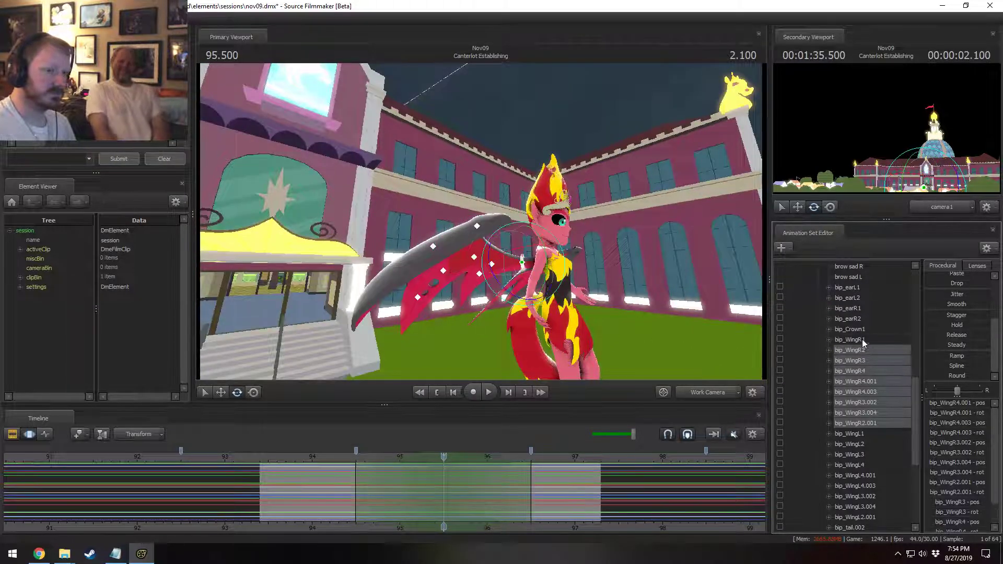
pyautogui.keyDown('ctrl'); pyautogui.click(862, 340); pyautogui.keyUp('ctrl')
pyautogui.keyDown('alt'); pyautogui.moveTo(596, 228); pyautogui.dragTo(481, 237); pyautogui.keyUp('alt')
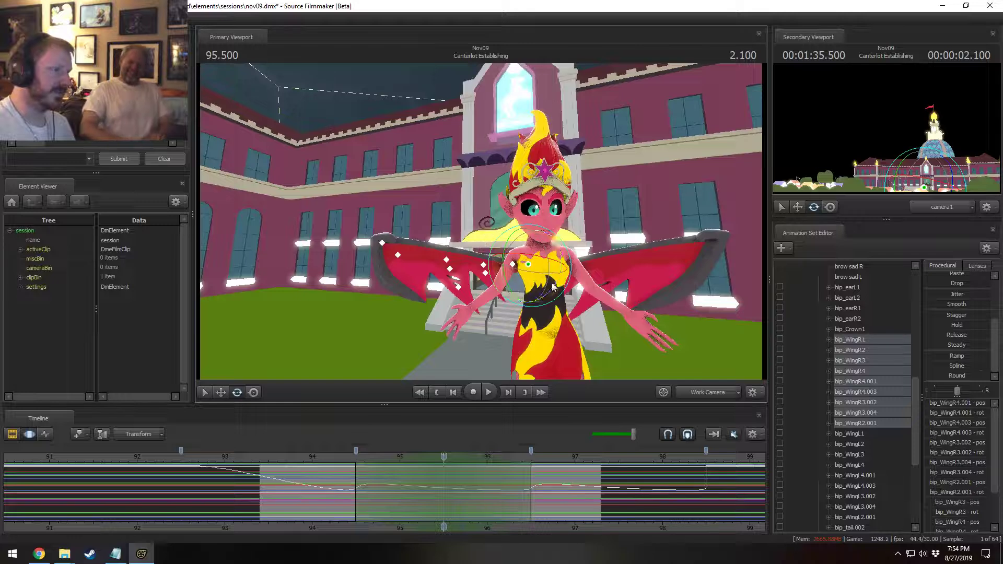
pyautogui.moveTo(553, 287); pyautogui.dragTo(726, 275)
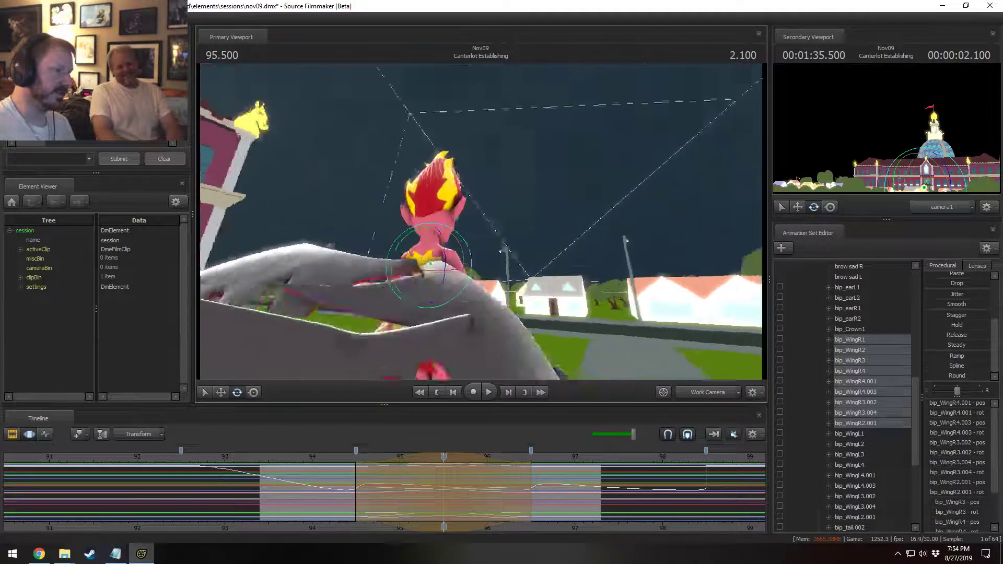
pyautogui.keyDown('alt'); pyautogui.moveTo(481, 222); pyautogui.dragTo(548, 243); pyautogui.keyUp('alt')
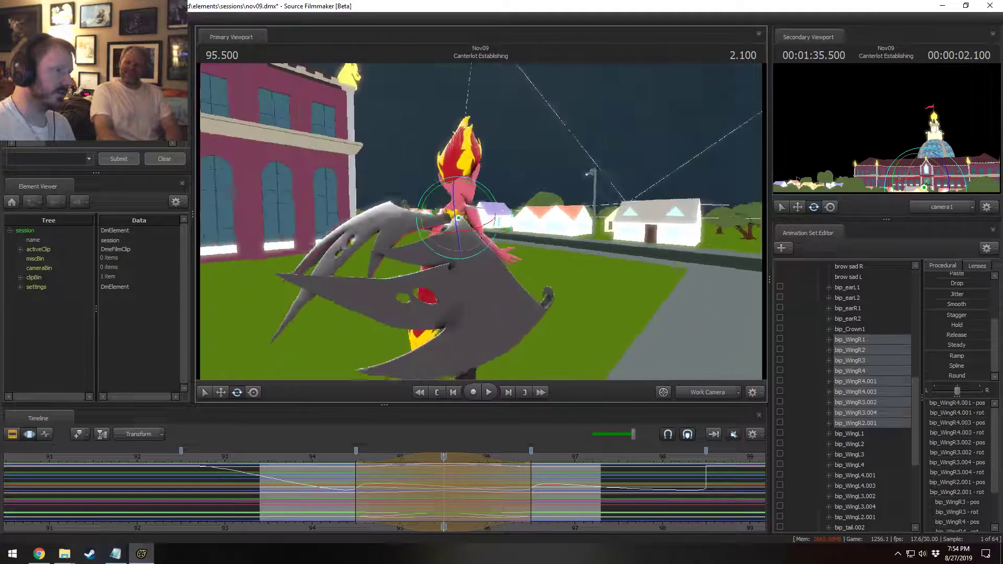
pyautogui.keyDown('alt'); pyautogui.moveTo(695, 272); pyautogui.dragTo(563, 278); pyautogui.keyUp('alt')
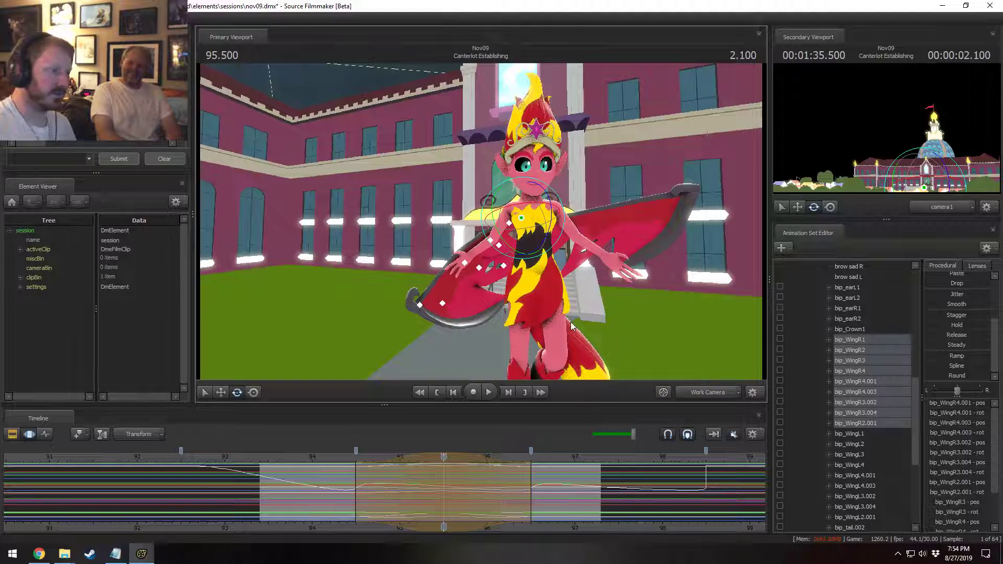
pyautogui.keyDown('alt'); pyautogui.moveTo(572, 326); pyautogui.dragTo(648, 326); pyautogui.keyUp('alt')
pyautogui.moveTo(480, 220); pyautogui.dragTo(554, 251)
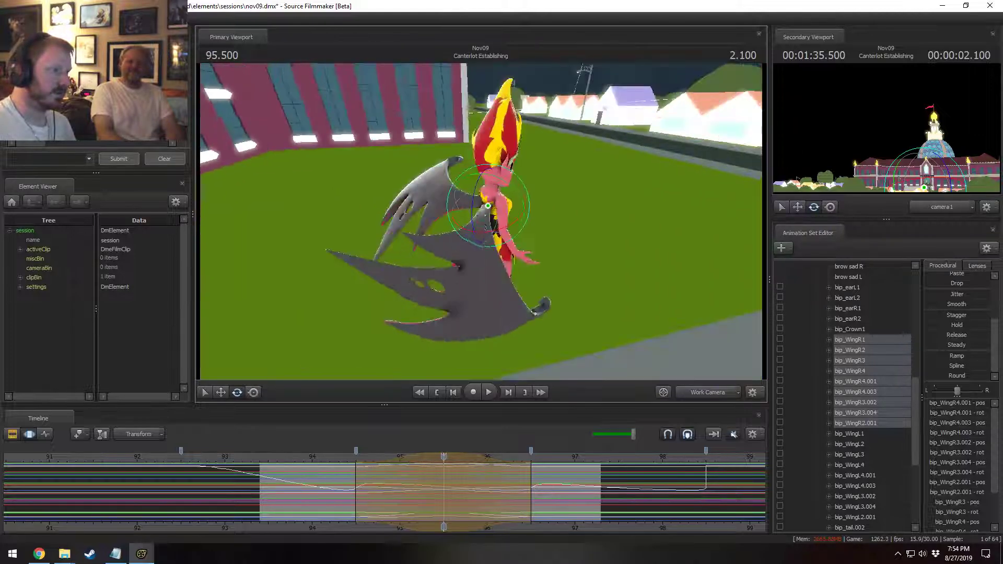
pyautogui.moveTo(444, 229); pyautogui.dragTo(376, 302)
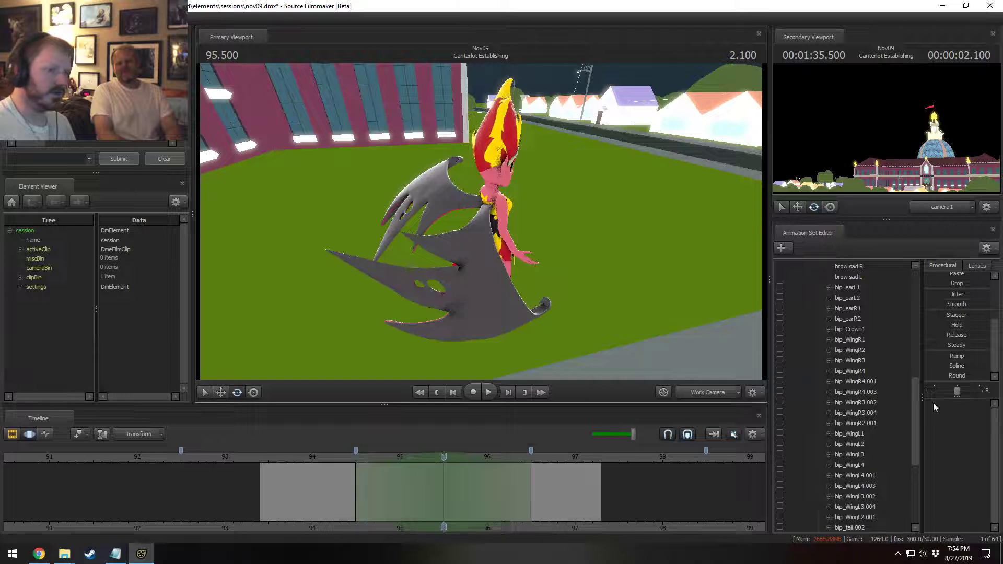
# - Rotate only bip_WingR4.003, bip_WingR3.002, bip_WingR3.004 and bip_WingR2.001 to bend the outer part of the right wing
pyautogui.moveTo(857, 382); pyautogui.dragTo(863, 423)
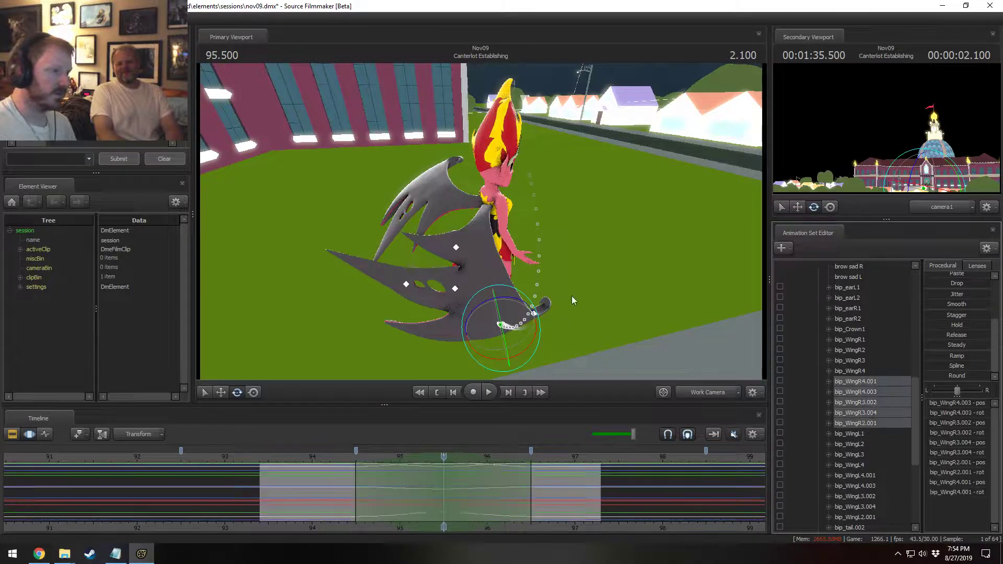
pyautogui.keyDown('ctrl'); pyautogui.click(861, 383); pyautogui.keyUp('ctrl')
pyautogui.keyDown('alt'); pyautogui.moveTo(580, 322); pyautogui.dragTo(443, 235); pyautogui.keyUp('alt')
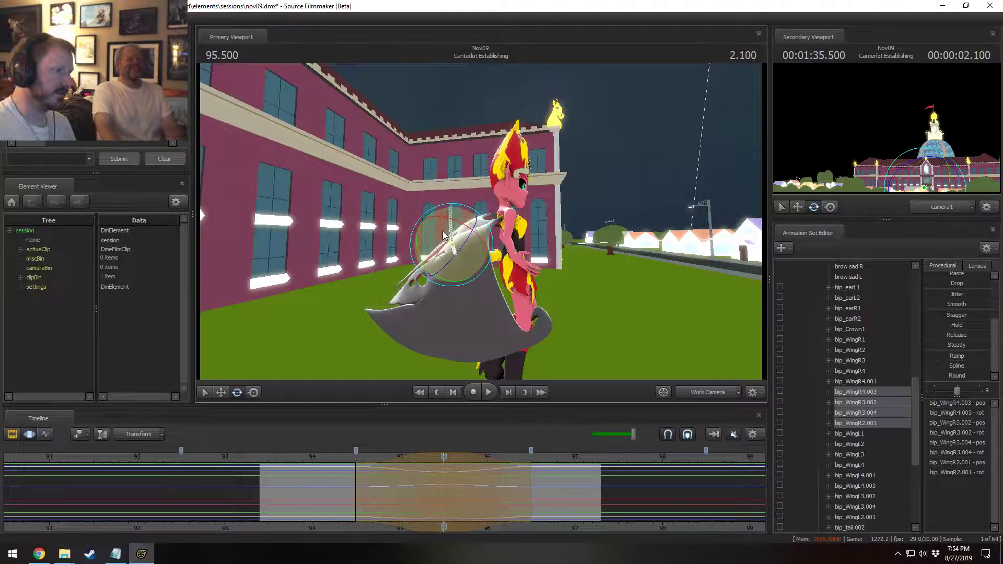
pyautogui.keyDown('alt'); pyautogui.moveTo(409, 337); pyautogui.dragTo(293, 314); pyautogui.keyUp('alt')
pyautogui.moveTo(621, 256); pyautogui.dragTo(514, 204)
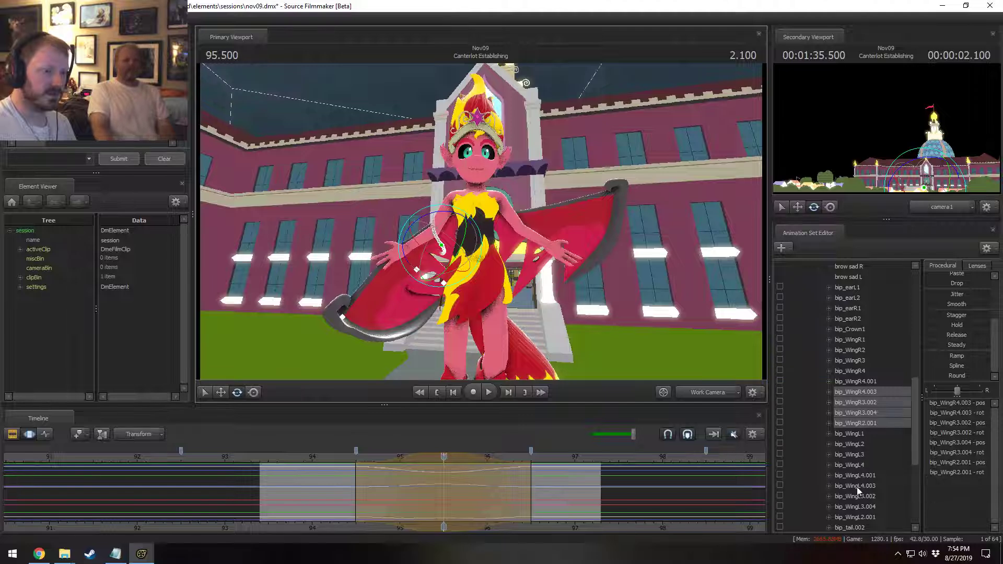
# - Select bip_WingL2 through bip_WingL2.001 and rotate them together to lower the left wing to match the right one
pyautogui.click(858, 514)
pyautogui.keyDown('shift'); pyautogui.click(857, 466); pyautogui.keyUp('shift')
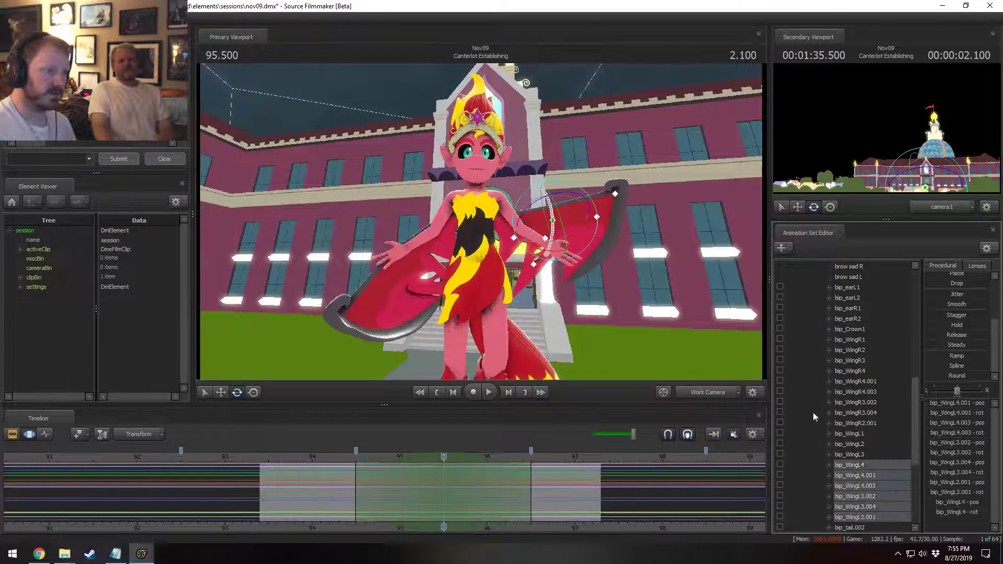
pyautogui.click(863, 518)
pyautogui.keyDown('shift'); pyautogui.click(859, 444); pyautogui.keyUp('shift')
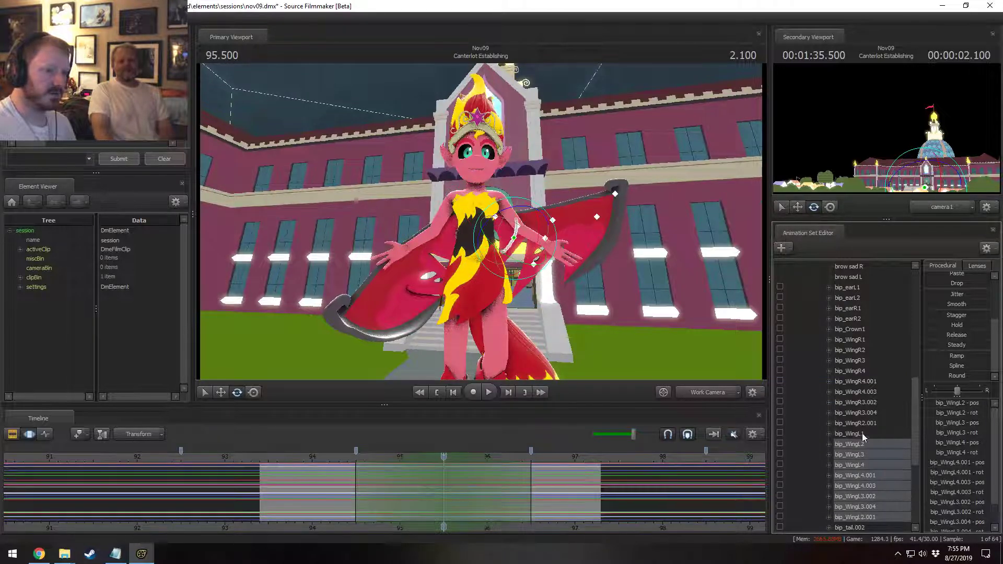
pyautogui.keyDown('alt'); pyautogui.moveTo(523, 219); pyautogui.dragTo(523, 274); pyautogui.keyUp('alt')
pyautogui.moveTo(556, 234); pyautogui.dragTo(483, 225)
pyautogui.hotkey('ctrl', 'z')
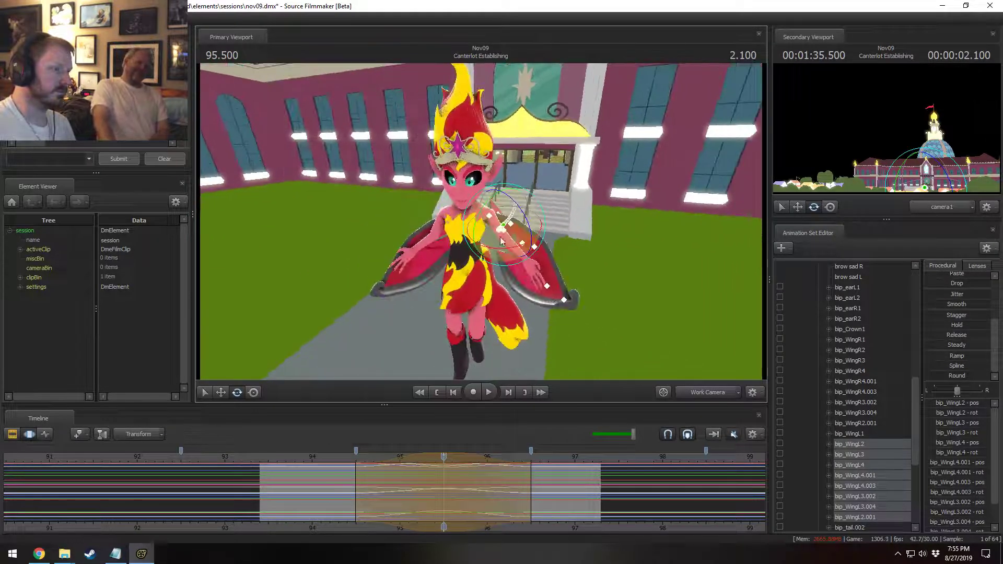
pyautogui.keyDown('alt'); pyautogui.moveTo(566, 193); pyautogui.dragTo(618, 201); pyautogui.keyUp('alt')
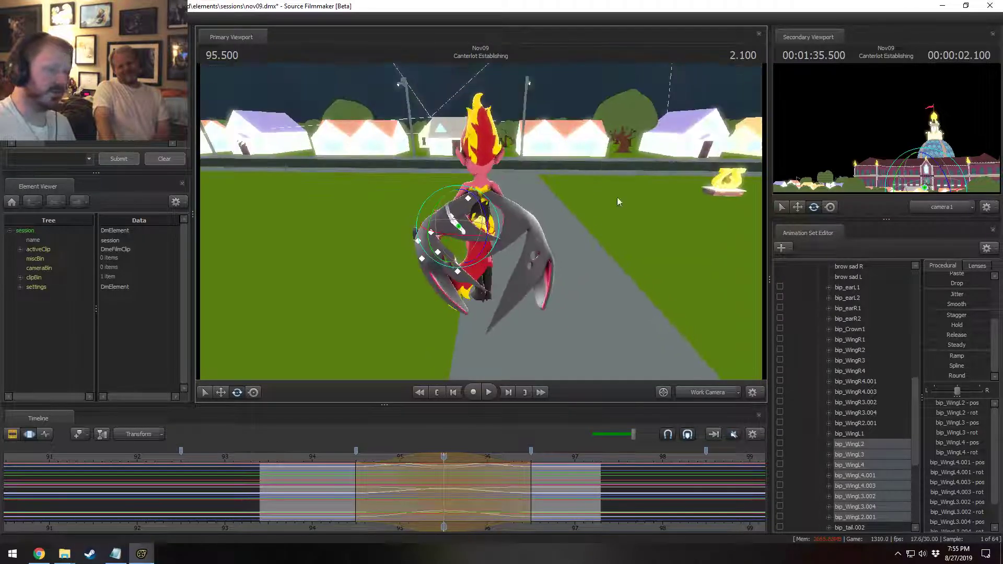
# - Rotate bip_WingL4.001 through bip_WingL2.001 together to bend the outer part of the left wing
pyautogui.click(862, 524)
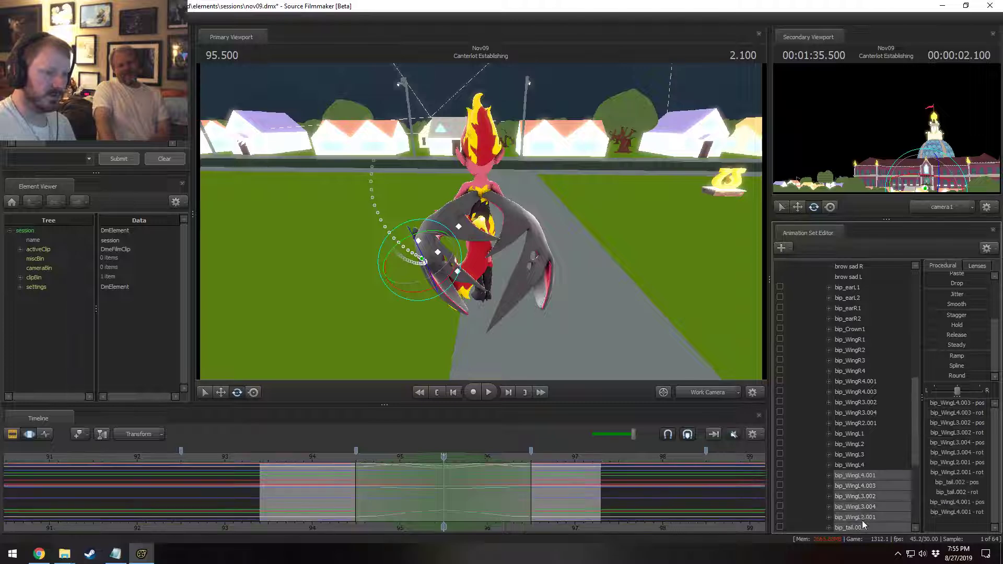
pyautogui.moveTo(855, 465); pyautogui.dragTo(855, 507)
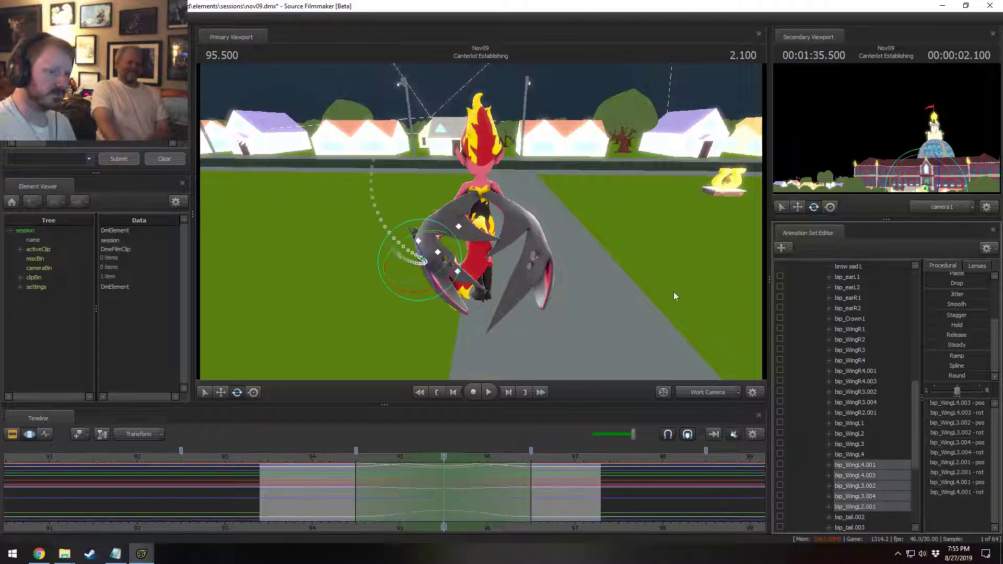
pyautogui.keyDown('alt'); pyautogui.moveTo(672, 291); pyautogui.dragTo(444, 277); pyautogui.keyUp('alt')
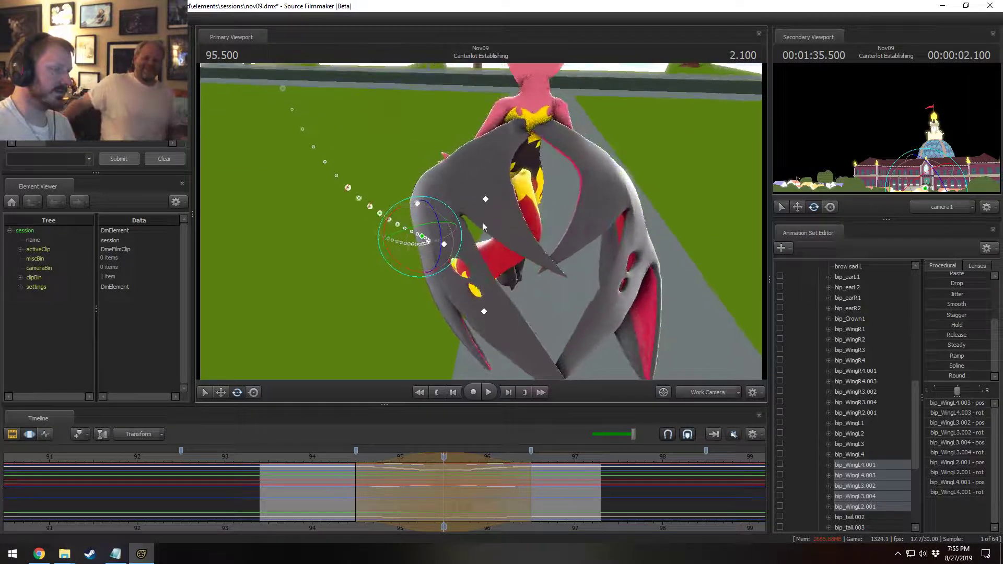
pyautogui.keyDown('alt'); pyautogui.moveTo(416, 201); pyautogui.dragTo(417, 163, button='middle'); pyautogui.keyUp('alt')
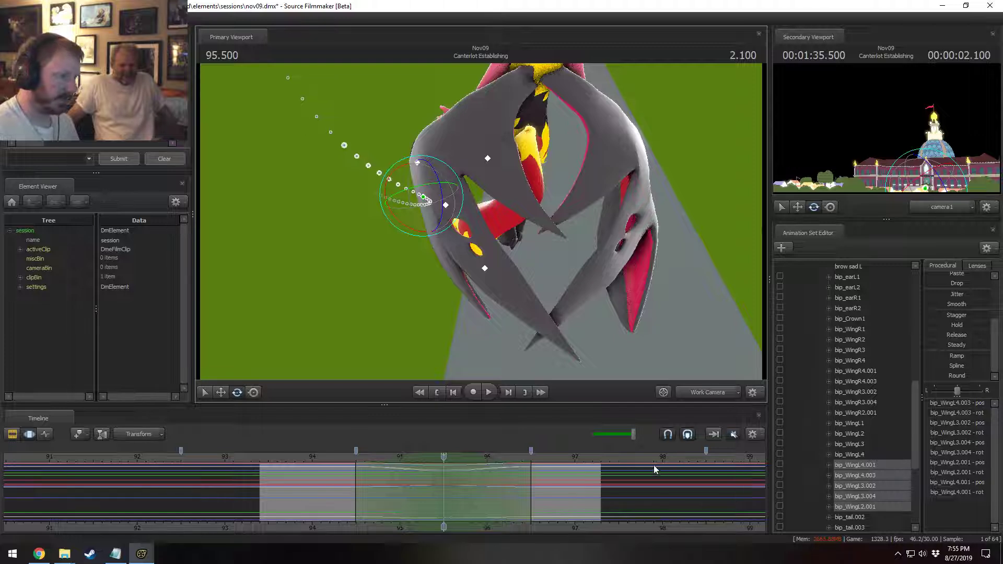
pyautogui.keyDown('alt'); pyautogui.moveTo(474, 223); pyautogui.dragTo(495, 223); pyautogui.keyUp('alt')
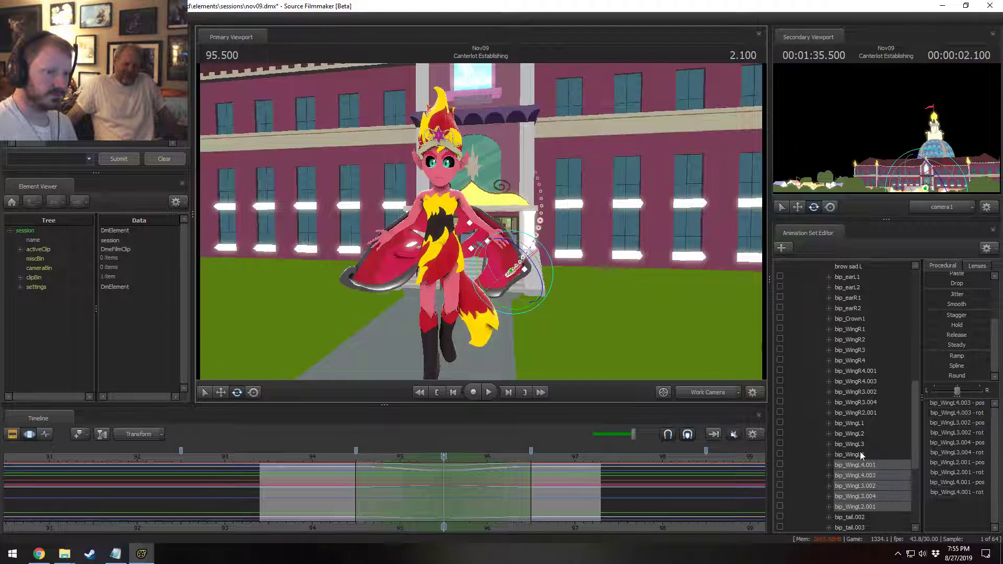
# - Shift the bend of both wings' bones, except bip_WingR1 and bip_WingL1, earlier to about 95.1 seconds and play back the flap
pyautogui.click(863, 434)
pyautogui.keyDown('shift'); pyautogui.click(869, 506); pyautogui.keyUp('shift')
pyautogui.keyDown('ctrl'); pyautogui.moveTo(889, 409); pyautogui.dragTo(864, 340); pyautogui.keyUp('ctrl')
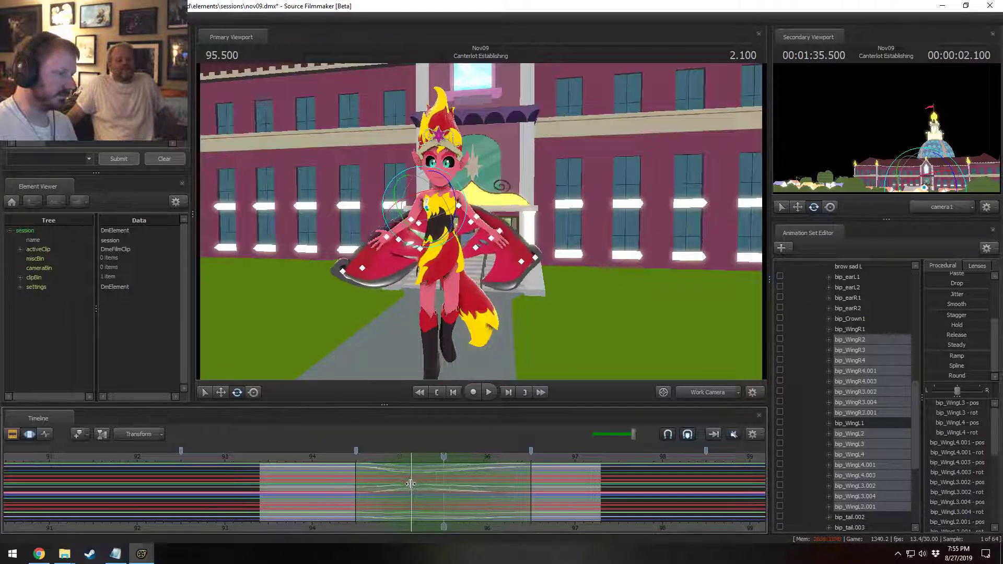
pyautogui.moveTo(397, 483)
pyautogui.mouseDown()
pyautogui.moveTo(347, 481)
pyautogui.moveTo(426, 509)
pyautogui.moveTo(406, 489)
pyautogui.moveTo(410, 478)
pyautogui.moveTo(327, 471)
pyautogui.moveTo(415, 492)
pyautogui.mouseUp()
pyautogui.press('space')
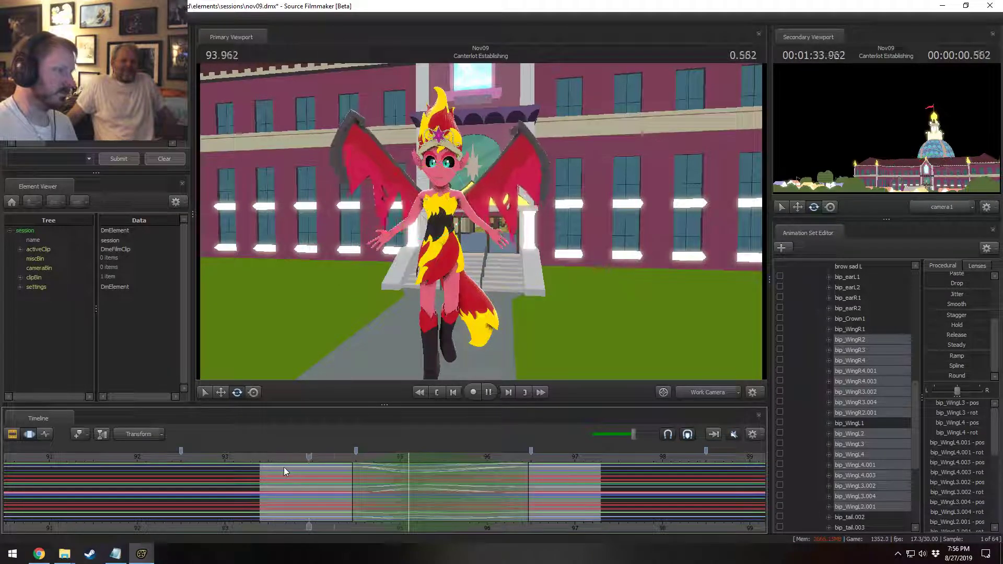
pyautogui.press('space')
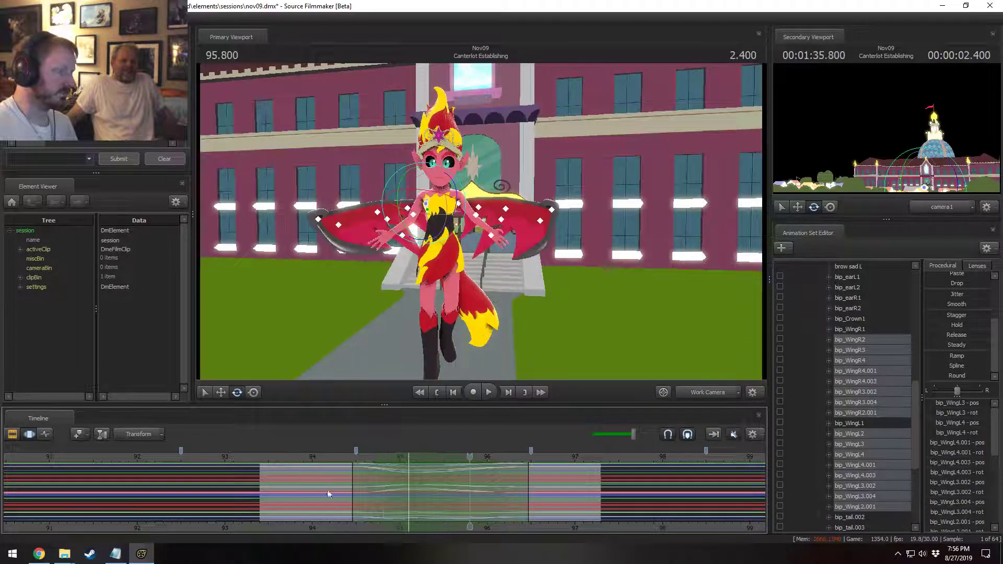
# - Go to 95.1 seconds and rotate the right wing tip bone bip_WingR4.003 slightly
pyautogui.moveTo(349, 459); pyautogui.dragTo(409, 483)
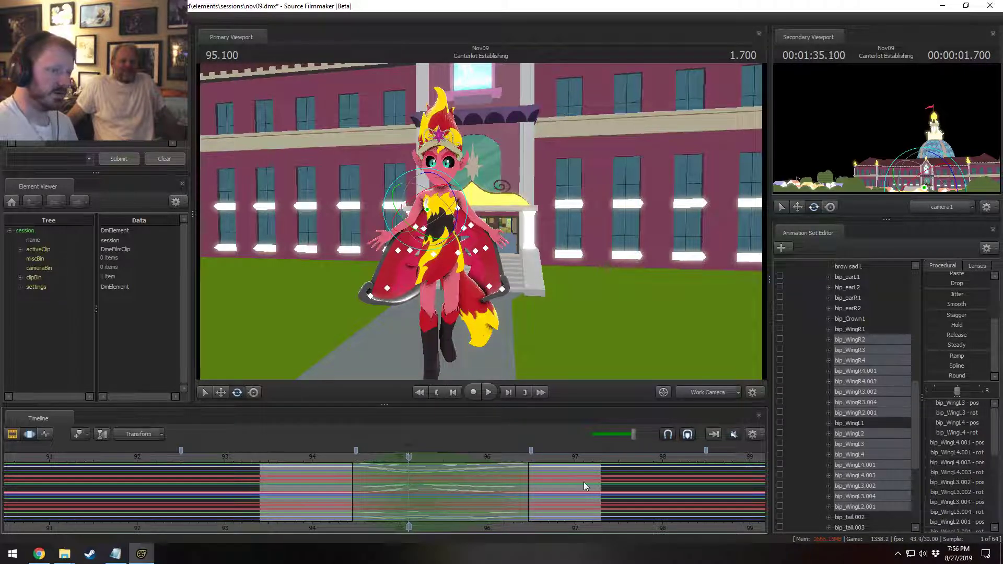
pyautogui.moveTo(556, 281); pyautogui.dragTo(479, 224)
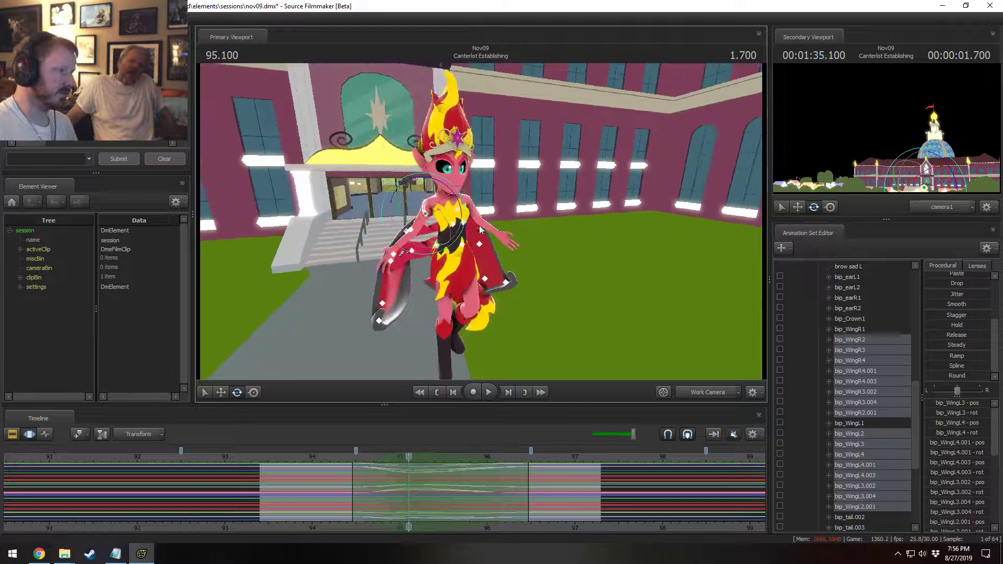
pyautogui.click(381, 320)
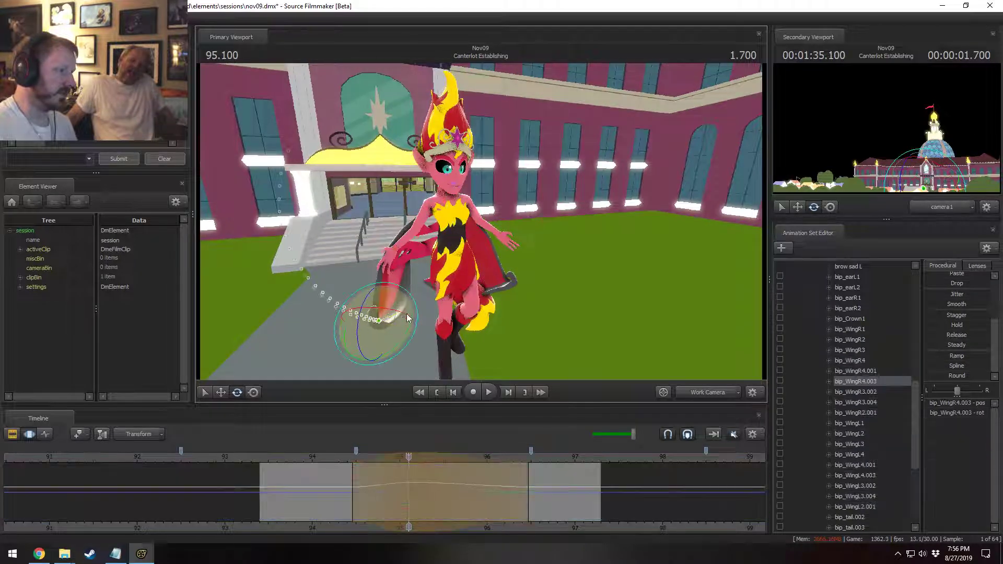
pyautogui.moveTo(408, 318); pyautogui.dragTo(387, 304)
pyautogui.click(384, 319)
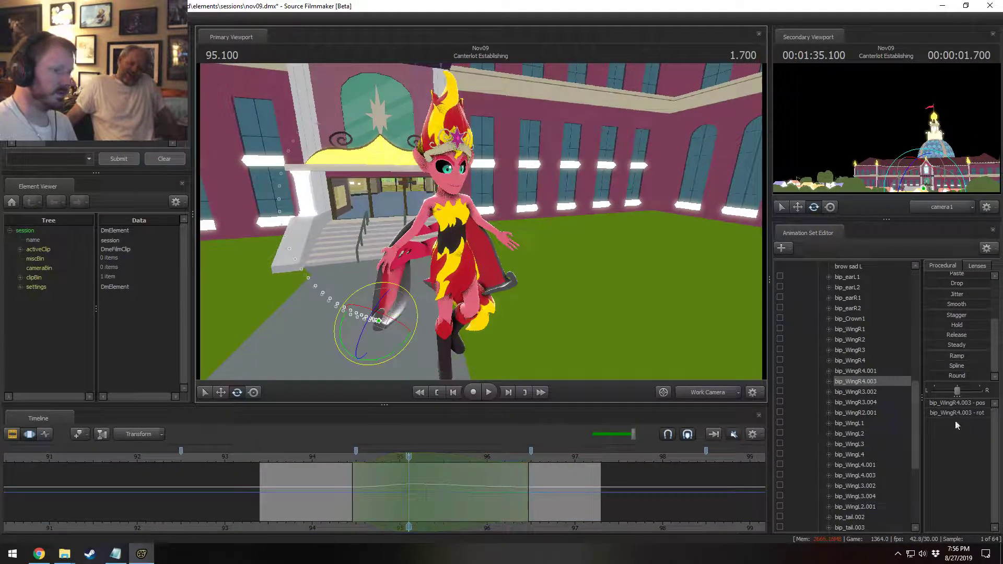
# - Adjust the rotation of the right wing bones bip_WingR3.004 and bip_WingR4 at 95.1 seconds
pyautogui.click(428, 255)
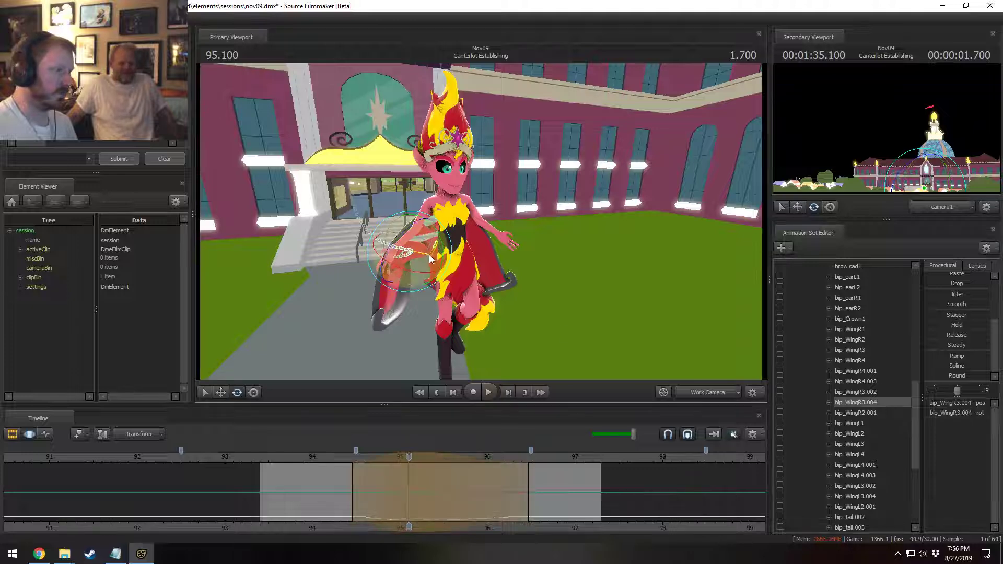
pyautogui.click(849, 410)
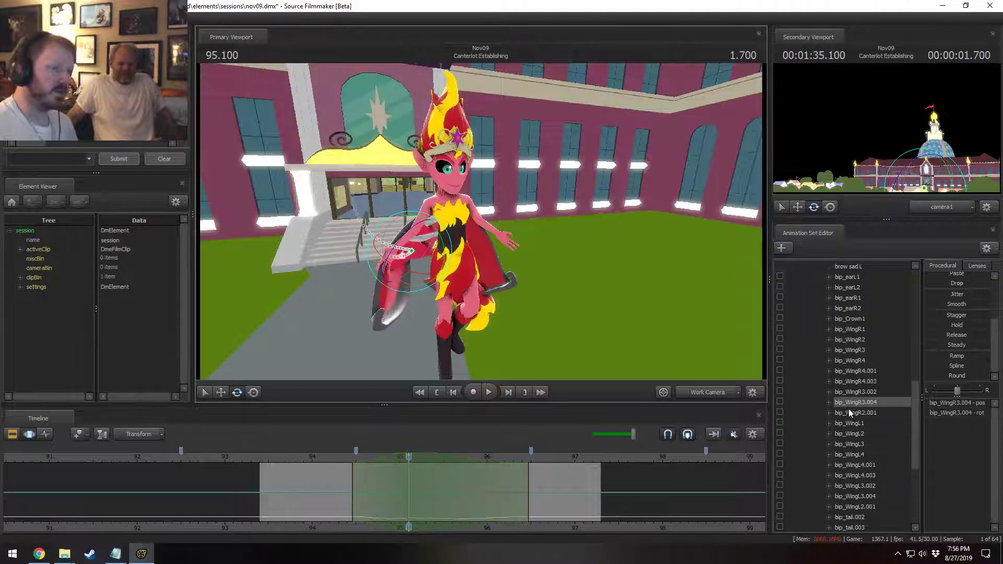
pyautogui.click(873, 393)
pyautogui.click(857, 361)
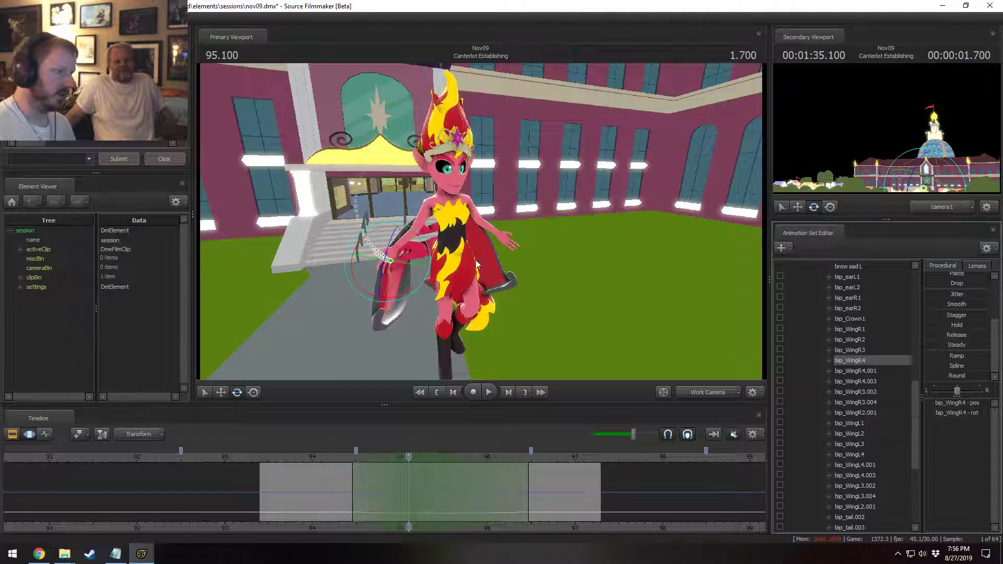
pyautogui.moveTo(415, 271)
pyautogui.mouseDown()
pyautogui.moveTo(402, 265)
pyautogui.moveTo(413, 269)
pyautogui.mouseUp()
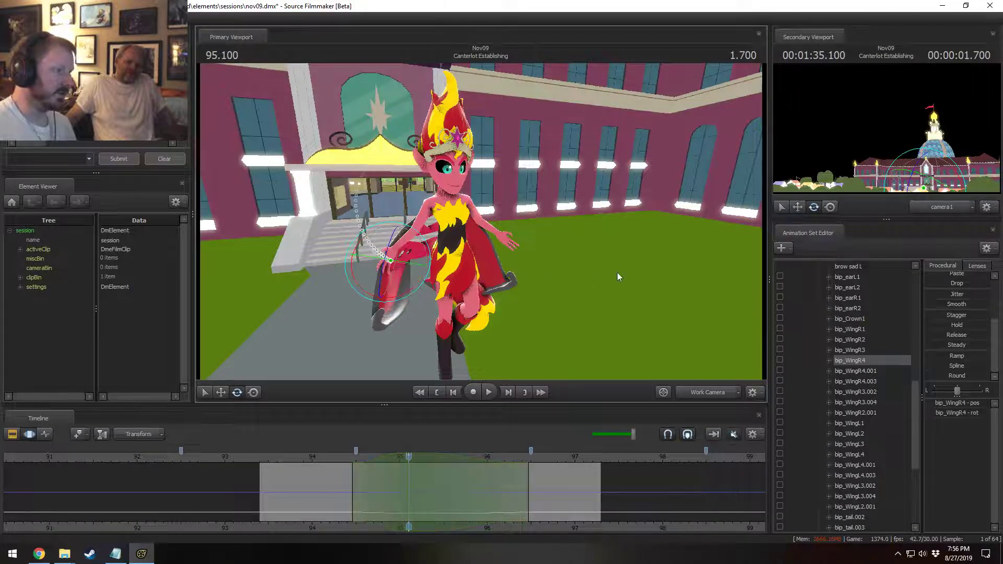
pyautogui.moveTo(617, 272); pyautogui.dragTo(482, 226)
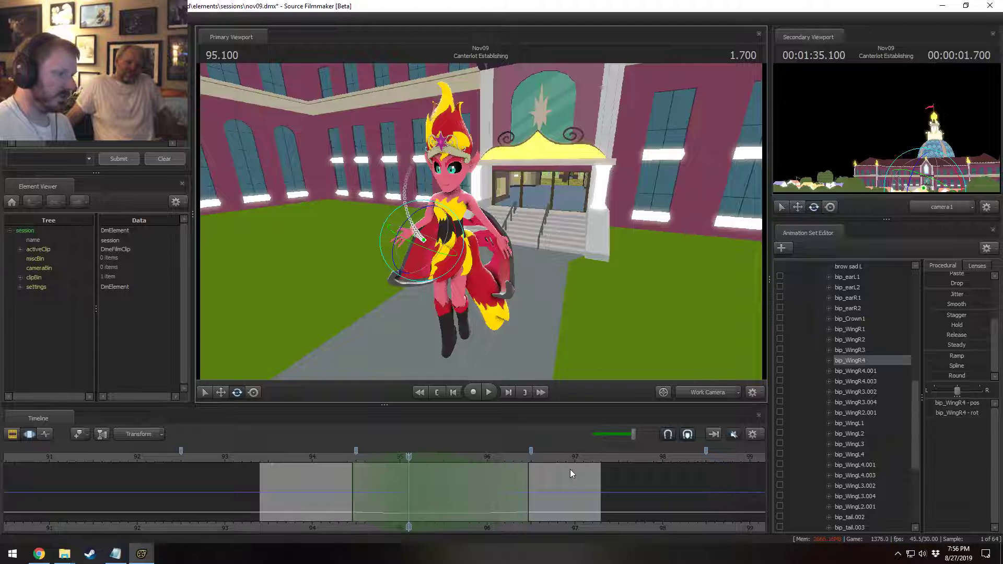
# - Shift the bend of both wings' bones, leaving out bip_WingR1 and bip_WingL1, slightly later to about 95.13 seconds and play it back
pyautogui.click(860, 506)
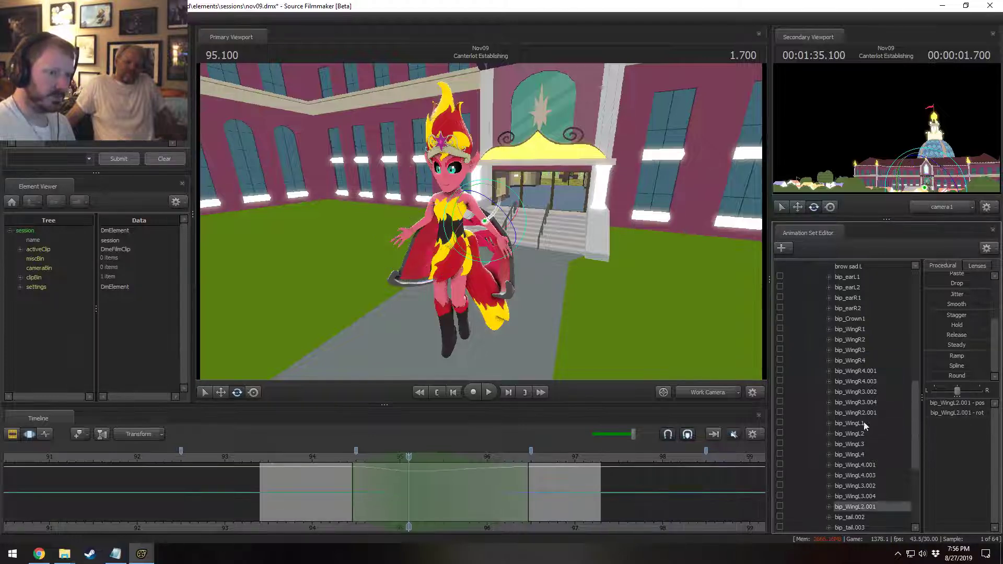
pyautogui.keyDown('shift'); pyautogui.click(865, 331); pyautogui.keyUp('shift')
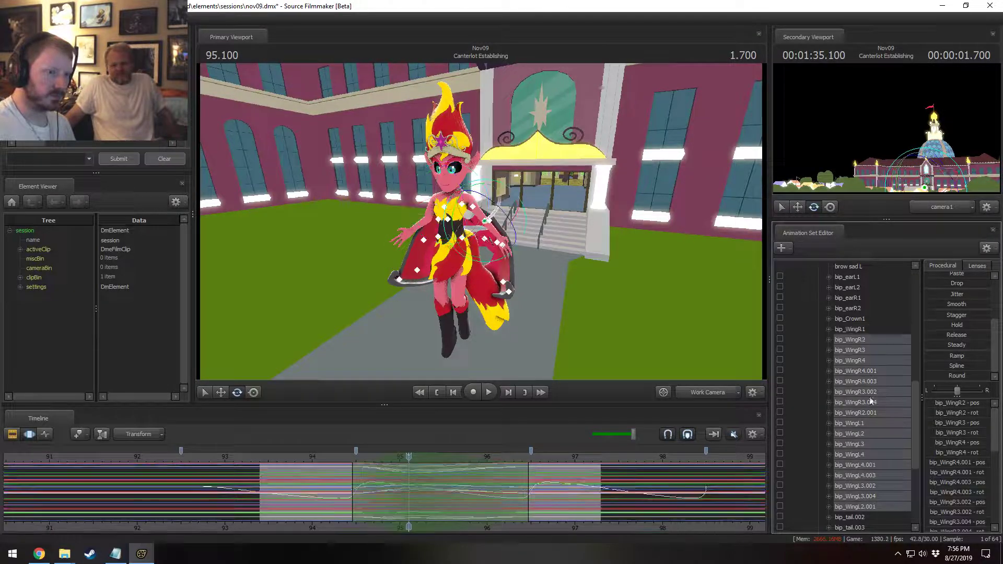
pyautogui.keyDown('ctrl'); pyautogui.click(864, 423); pyautogui.keyUp('ctrl')
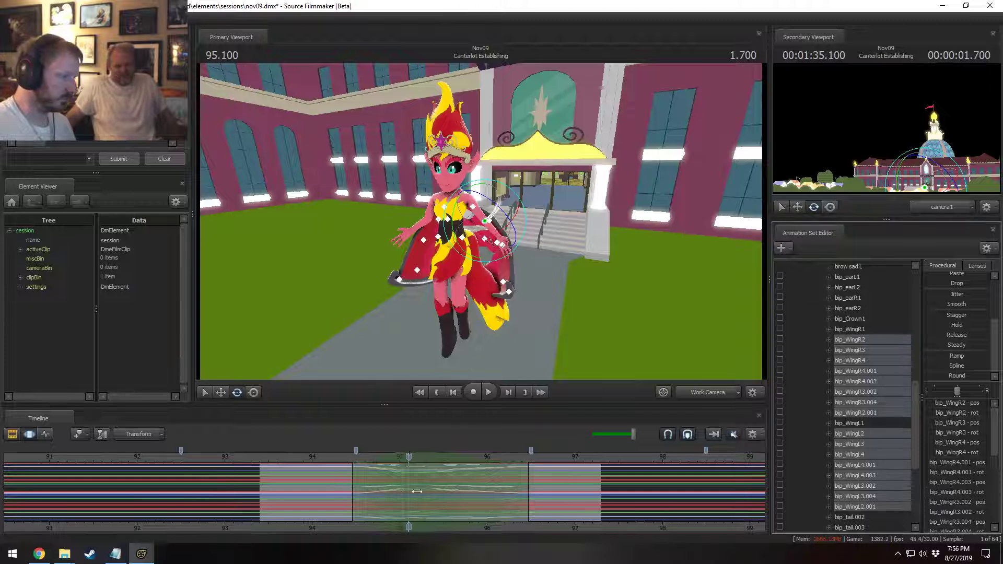
pyautogui.scroll(1, 460, 488)
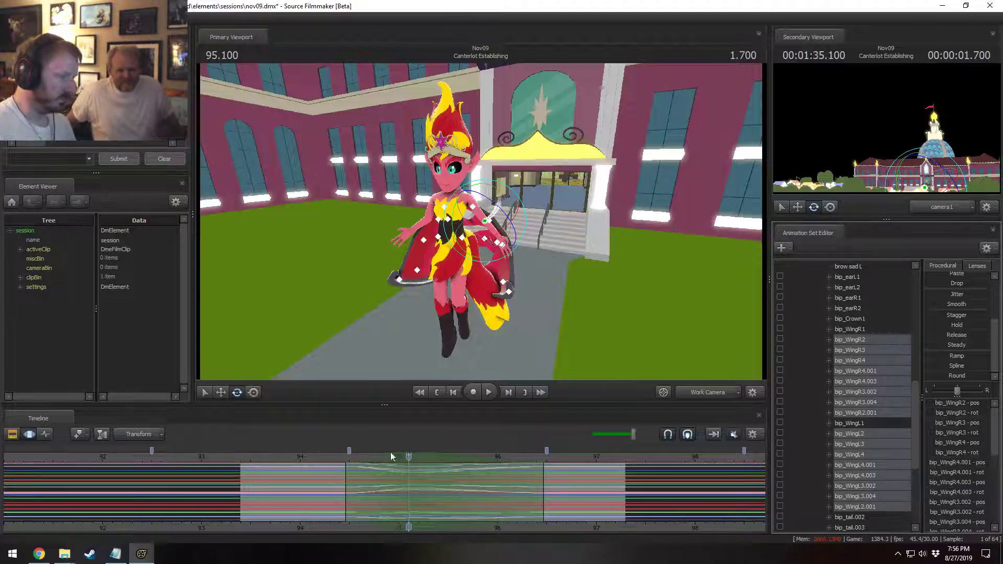
pyautogui.moveTo(385, 459); pyautogui.dragTo(389, 458)
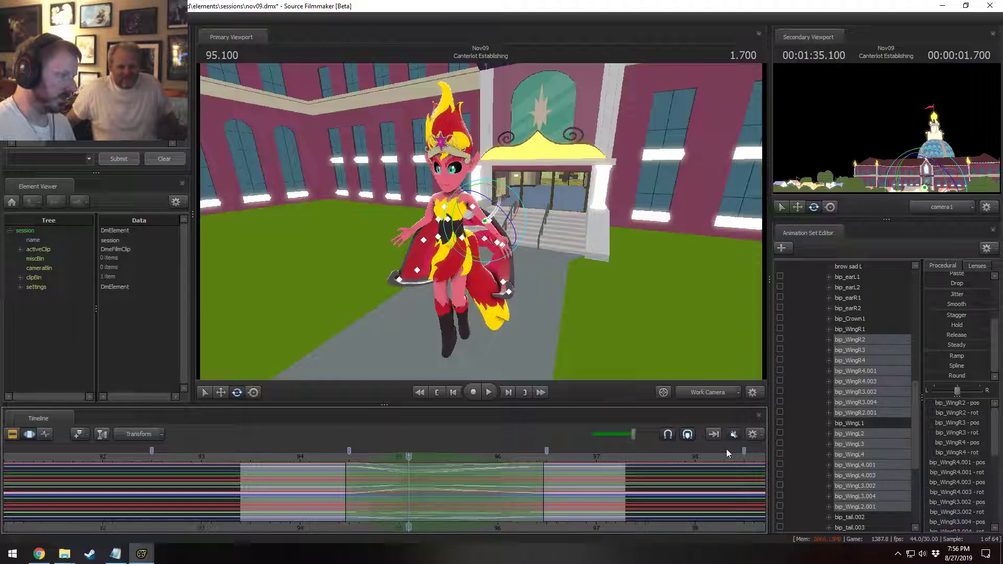
pyautogui.click(759, 438)
pyautogui.click(767, 475)
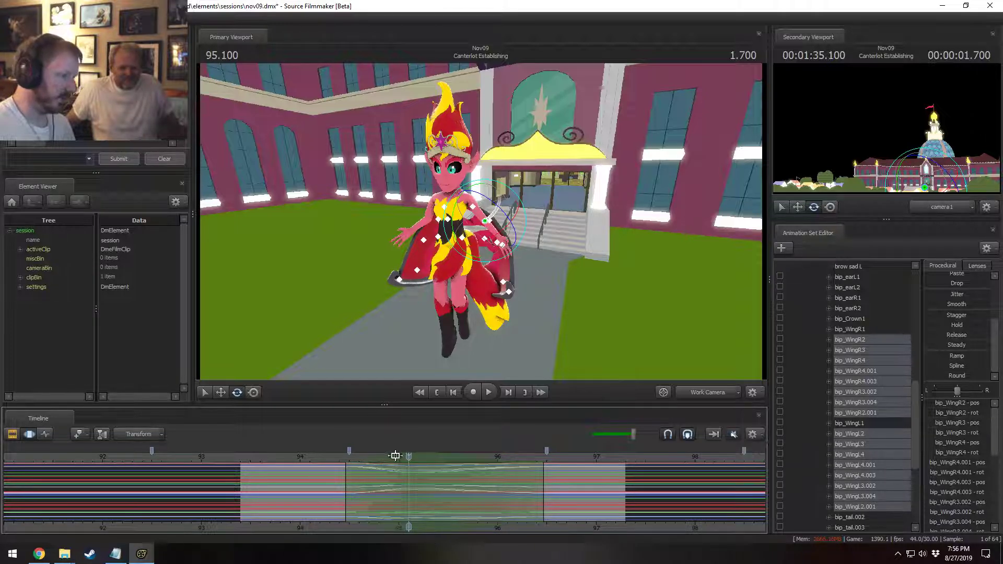
pyautogui.moveTo(396, 456)
pyautogui.mouseDown()
pyautogui.moveTo(380, 470)
pyautogui.moveTo(391, 480)
pyautogui.moveTo(462, 502)
pyautogui.mouseUp()
pyautogui.press('space')
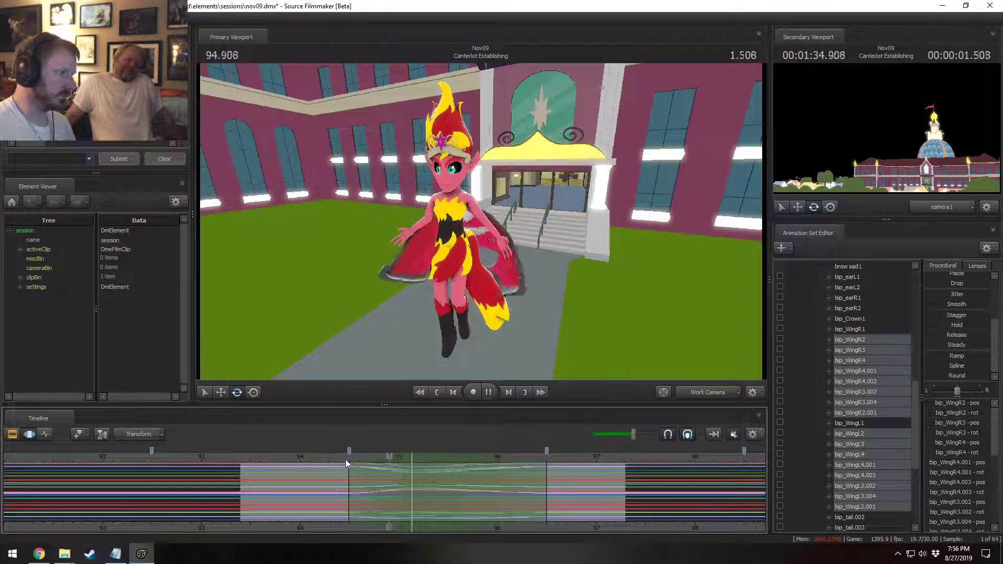
pyautogui.press('space')
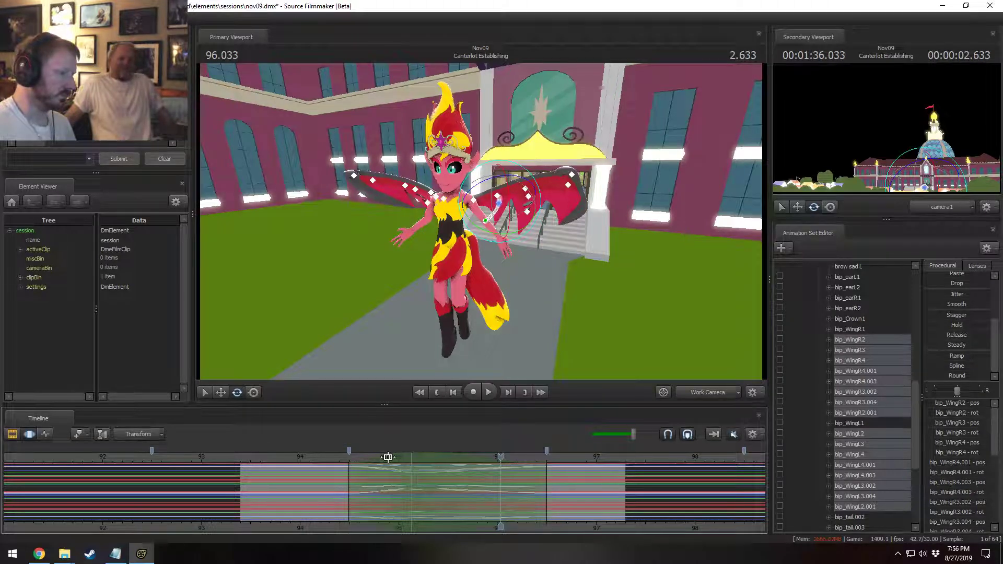
# - Try shifting the selected wing bones' bend later still, to about 95.23 seconds, and play back the flap
pyautogui.moveTo(388, 458); pyautogui.dragTo(398, 457)
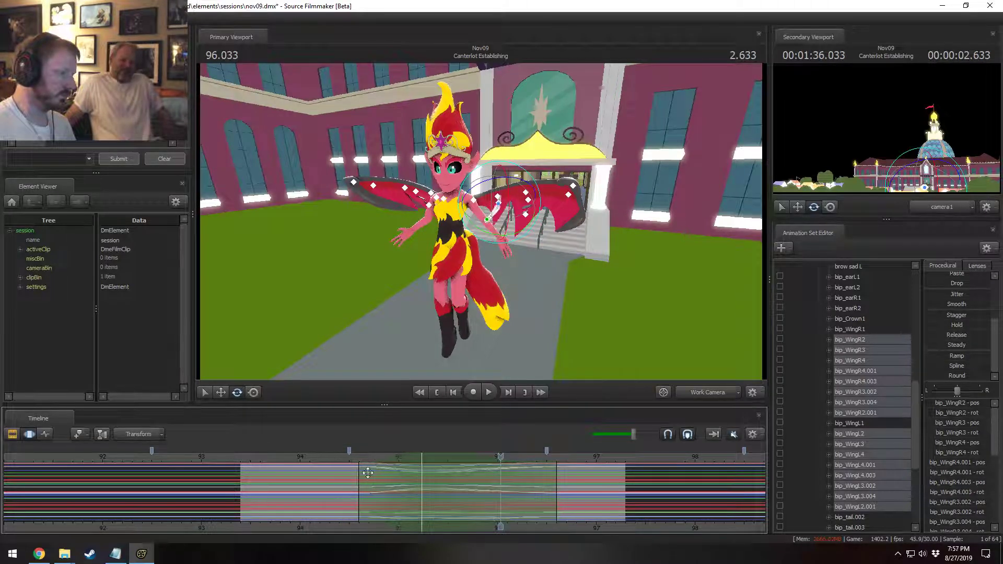
pyautogui.click(341, 458)
pyautogui.press('space')
pyautogui.press('space')
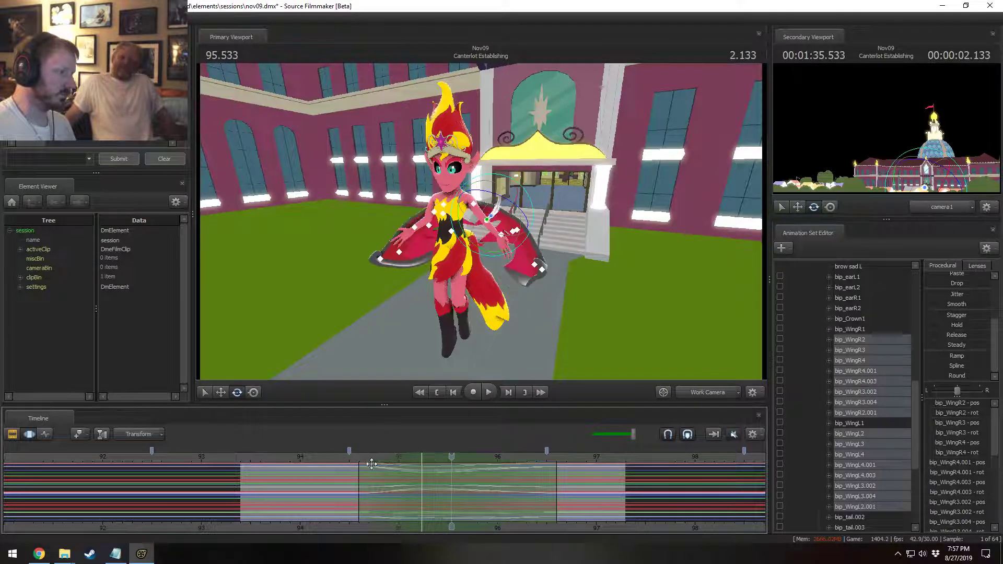
# - Try to repeat the selected bones' bend in the neighbouring flap cycles between the timeline markers
pyautogui.click(420, 494)
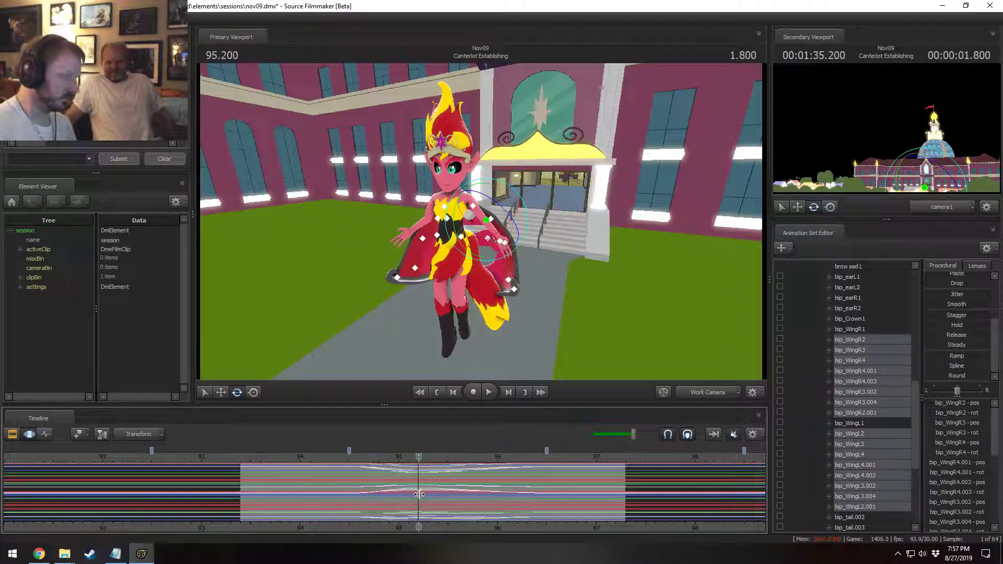
pyautogui.press('Up')
pyautogui.press('Down')
pyautogui.press('Up')
pyautogui.press('Down')
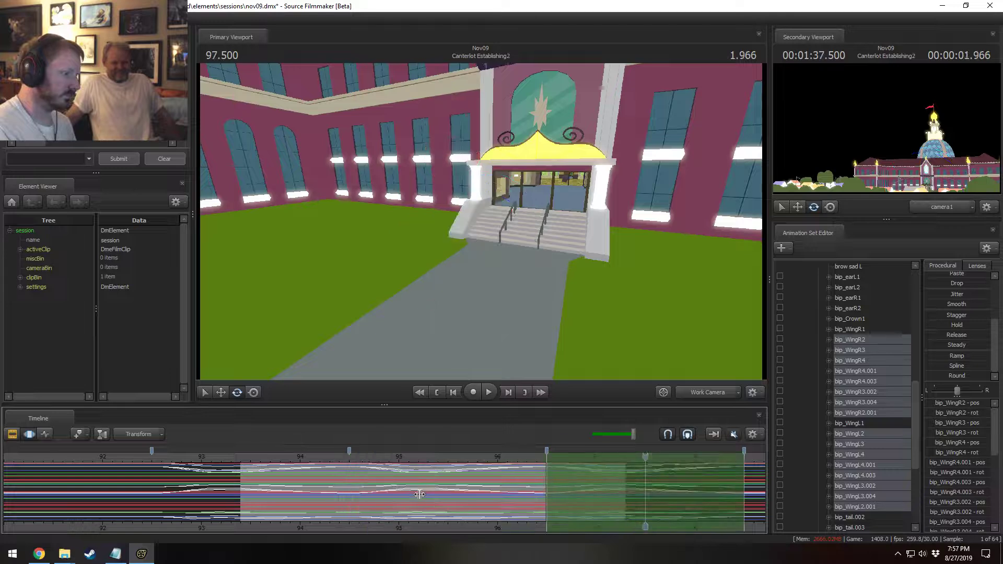
pyautogui.moveTo(246, 455); pyautogui.dragTo(421, 495)
pyautogui.press('t')
# - Undo the repeated bends and the last timing shift of the wing bones
pyautogui.hotkey('ctrl', 'z')
pyautogui.hotkey('ctrl', 'z')
pyautogui.hotkey('ctrl', 'z')
pyautogui.hotkey('ctrl', 'z')
pyautogui.hotkey('ctrl', 'z')
pyautogui.hotkey('ctrl', 'z')
pyautogui.hotkey('ctrl', 'z')
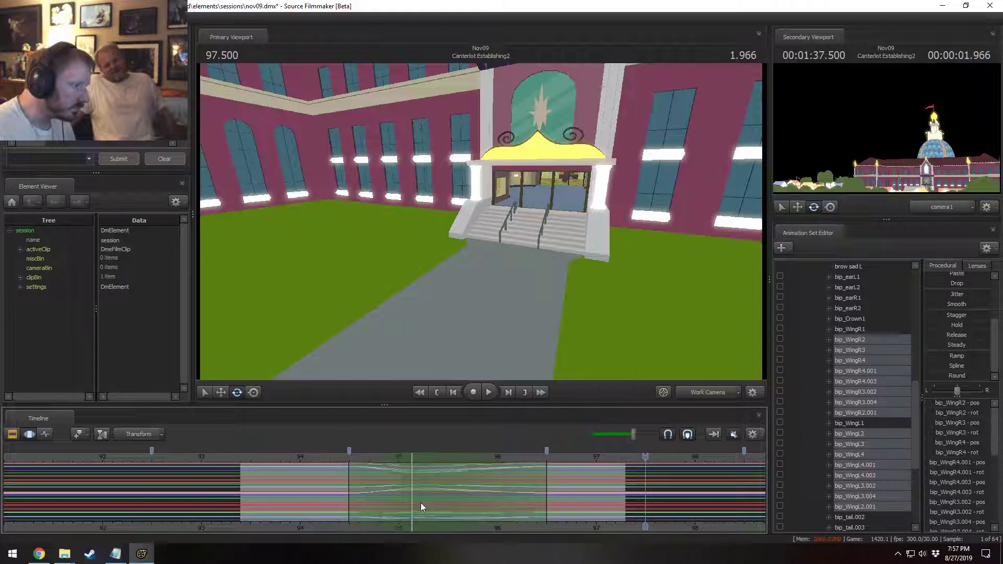
# - Reapply the wing bones' bend to the flap cycles before and after the current one
pyautogui.hotkey('ctrl', 'shift', 'z')
pyautogui.hotkey('ctrl', 'shift', 'z')
pyautogui.hotkey('ctrl', 'shift', 'z')
pyautogui.hotkey('ctrl', 'shift', 'z')
pyautogui.hotkey('ctrl', 'shift', 'z')
pyautogui.hotkey('ctrl', 'shift', 'z')
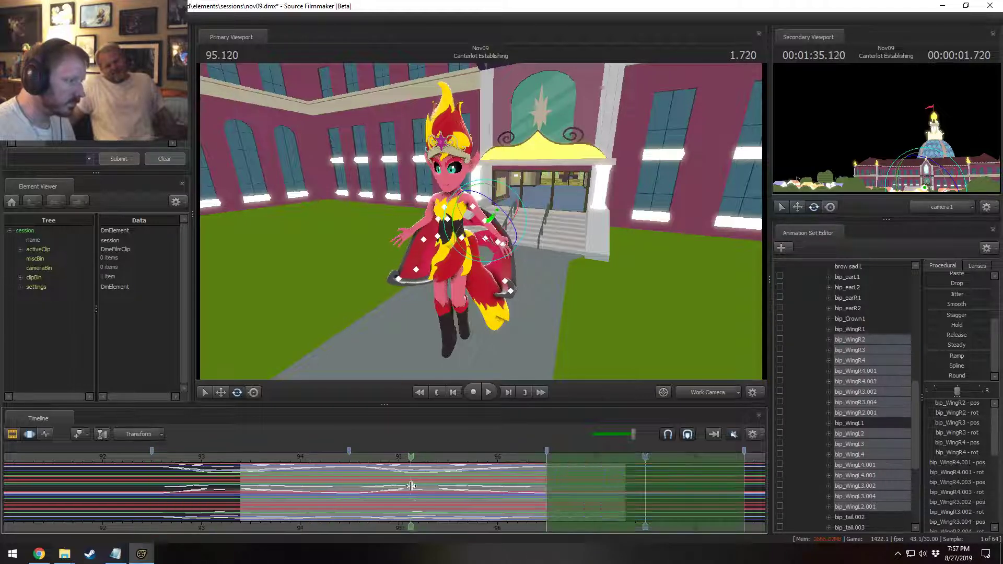
pyautogui.hotkey('ctrl', 'shift', 'z')
# - Place a time selection centred on 95.133 seconds and stretch it over the flap from 94.5 to 96.5 seconds
pyautogui.keyDown('shift'); pyautogui.click(412, 486); pyautogui.keyUp('shift')
pyautogui.keyDown('shift'); pyautogui.scroll(5, 412, 487); pyautogui.keyUp('shift')
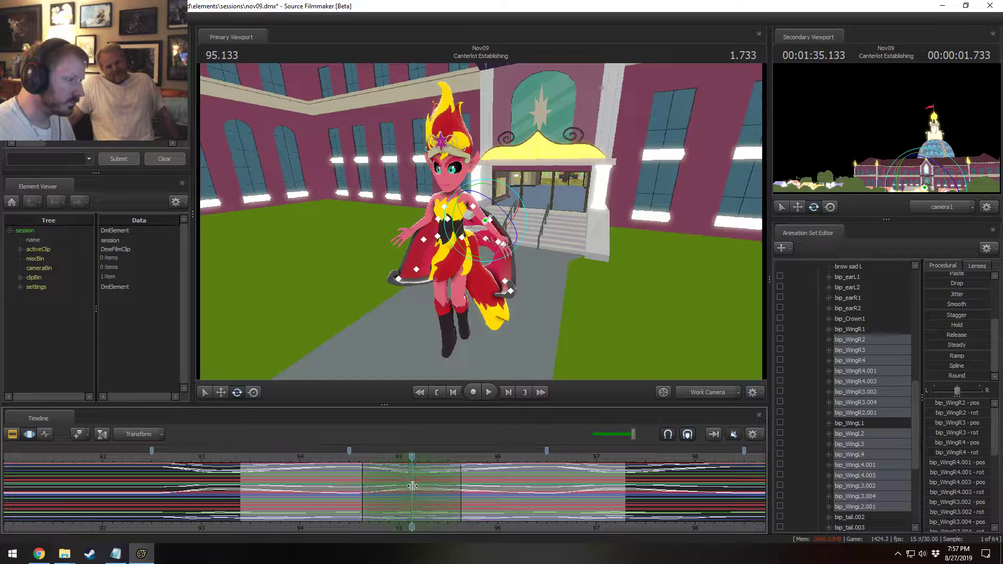
pyautogui.keyDown('shift'); pyautogui.scroll(2, 412, 486); pyautogui.keyUp('shift')
pyautogui.keyDown('shift'); pyautogui.scroll(-1, 412, 486); pyautogui.keyUp('shift')
pyautogui.moveTo(476, 487); pyautogui.dragTo(546, 508)
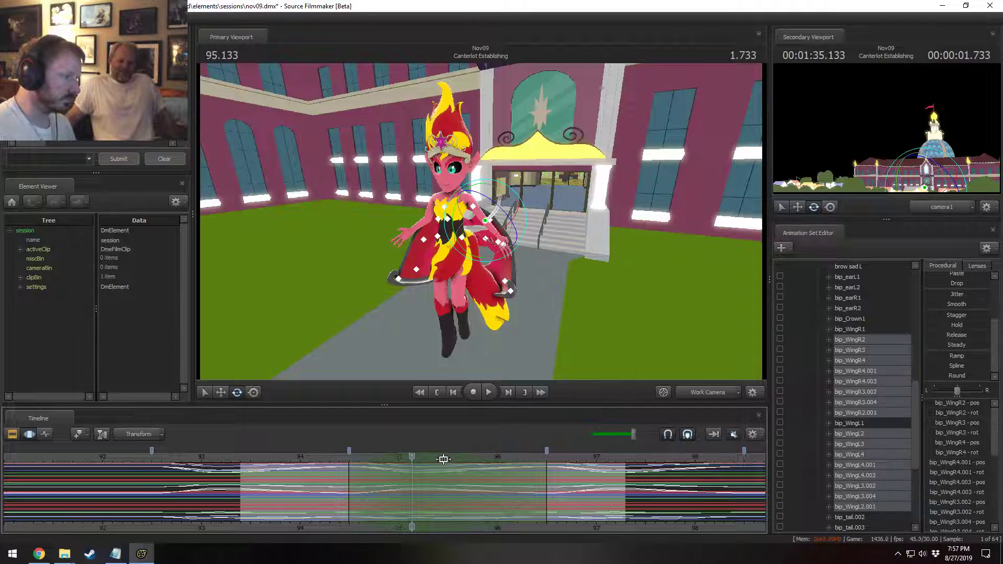
# - Try moving the time selection's centre to 94.5 seconds and stretching its ends to the neighbouring mid-flaps
pyautogui.moveTo(443, 460); pyautogui.dragTo(381, 465)
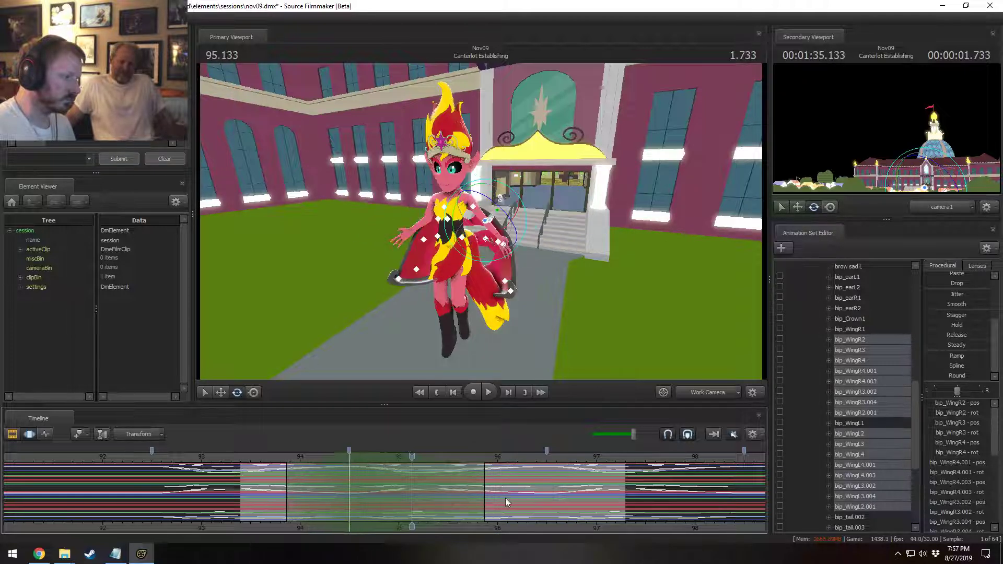
pyautogui.moveTo(490, 498); pyautogui.dragTo(411, 494)
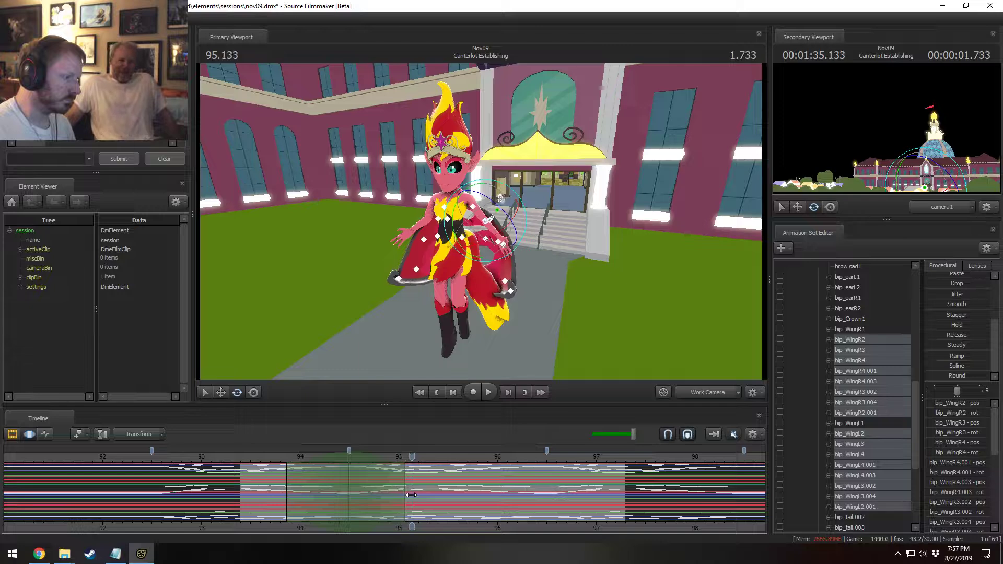
pyautogui.moveTo(286, 483); pyautogui.dragTo(210, 484)
pyautogui.click(413, 458)
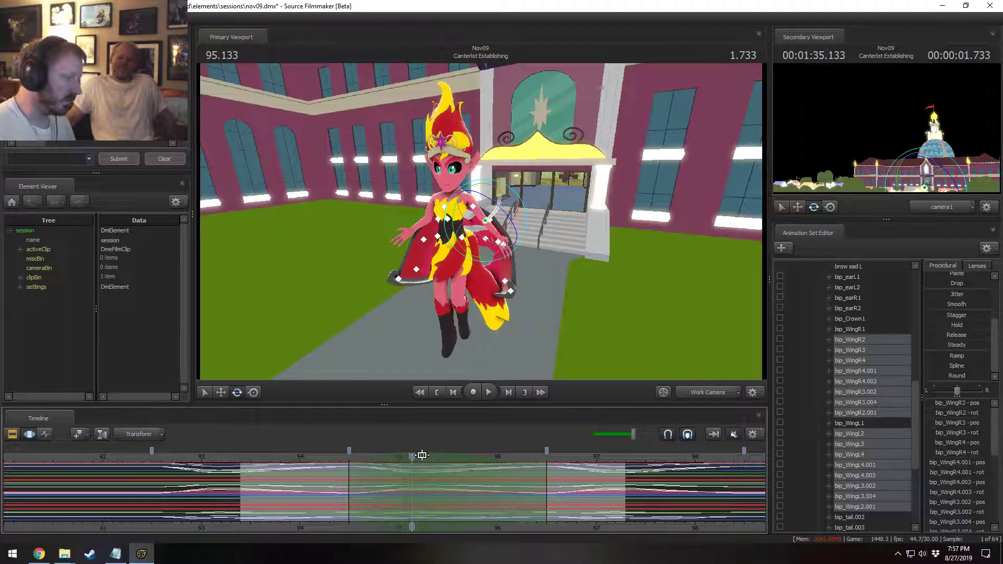
# - Try moving the time selection back over the preceding flap, from 92.5 to 94.5 seconds
pyautogui.moveTo(422, 456); pyautogui.dragTo(213, 489)
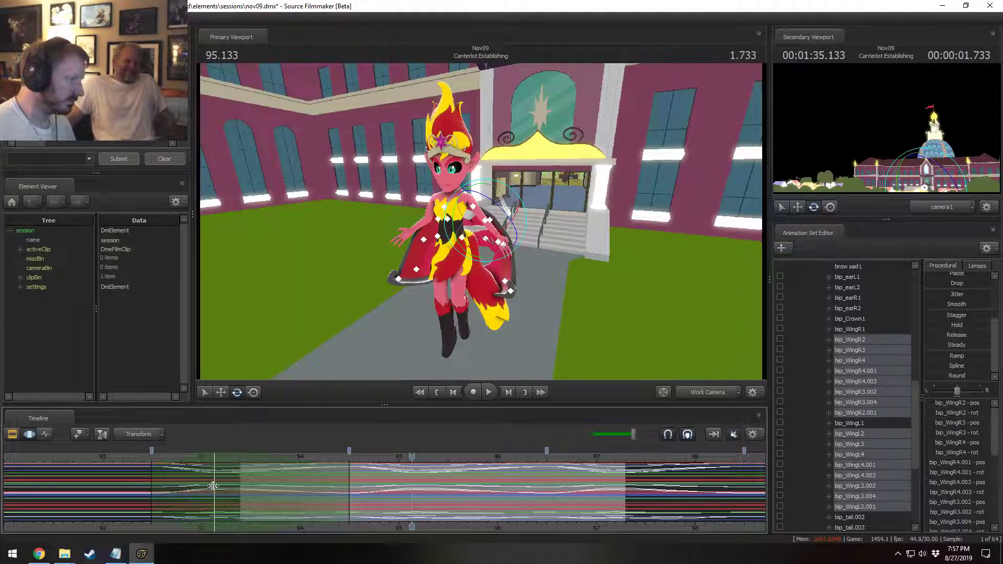
pyautogui.hotkey('ctrl', 'z')
pyautogui.hotkey('ctrl', 'z')
pyautogui.hotkey('ctrl', 'shift', 'z')
pyautogui.hotkey('ctrl', 'shift', 'z')
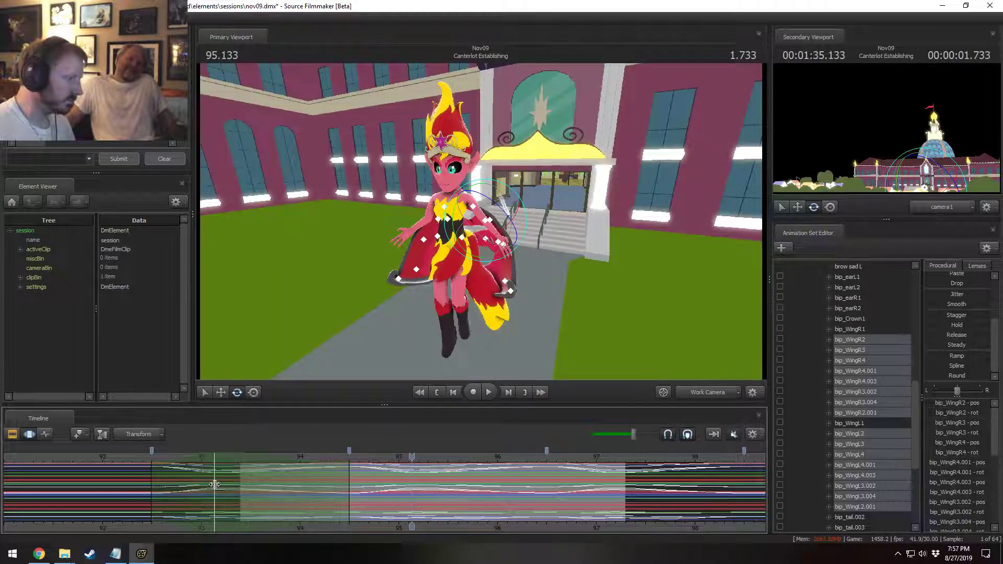
pyautogui.click(215, 484)
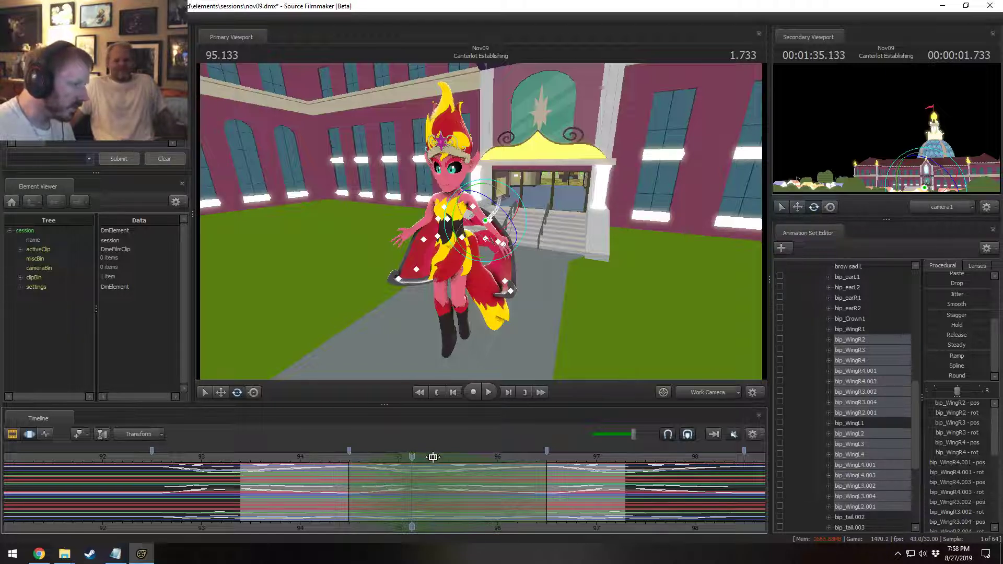
# - Centre the time selection on 94.5 seconds, spanning about 93.13 to 95.13 seconds, and go to 94.5 seconds
pyautogui.moveTo(433, 457); pyautogui.dragTo(375, 466)
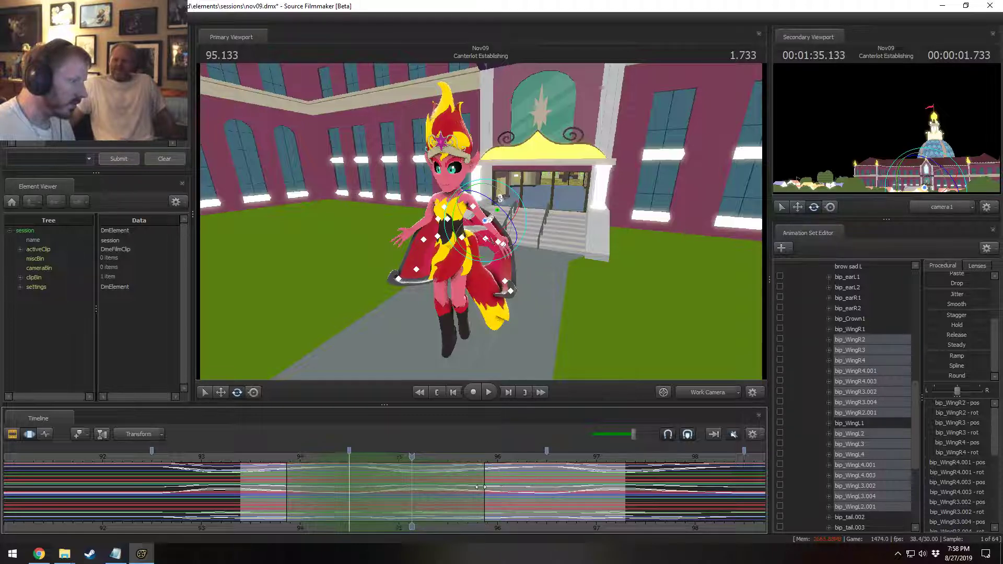
pyautogui.moveTo(480, 487); pyautogui.dragTo(411, 487)
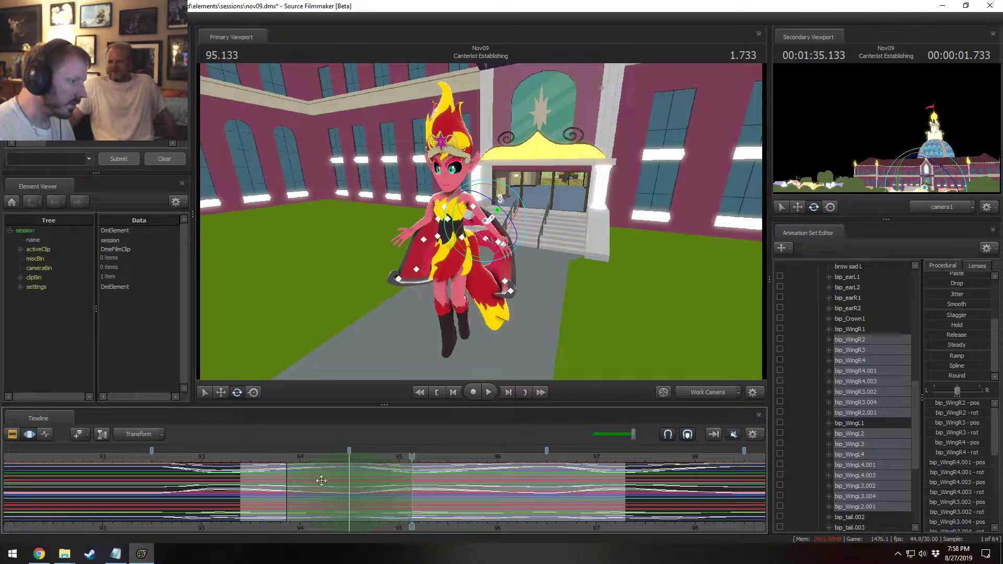
pyautogui.moveTo(333, 459)
pyautogui.mouseDown()
pyautogui.moveTo(412, 484)
pyautogui.moveTo(350, 484)
pyautogui.moveTo(376, 470)
pyautogui.moveTo(362, 464)
pyautogui.moveTo(315, 475)
pyautogui.moveTo(205, 459)
pyautogui.moveTo(348, 472)
pyautogui.mouseUp()
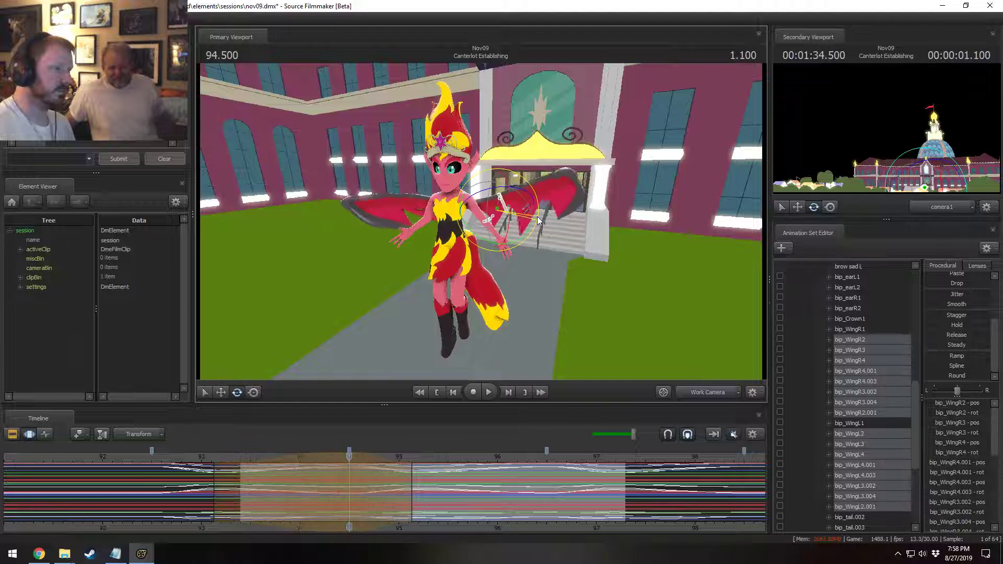
# - Rotate bip_WingR2 through bip_WingR2.001 together at 94.5 seconds to bend the right wing upward
pyautogui.click(860, 412)
pyautogui.keyDown('shift'); pyautogui.click(862, 339); pyautogui.keyUp('shift')
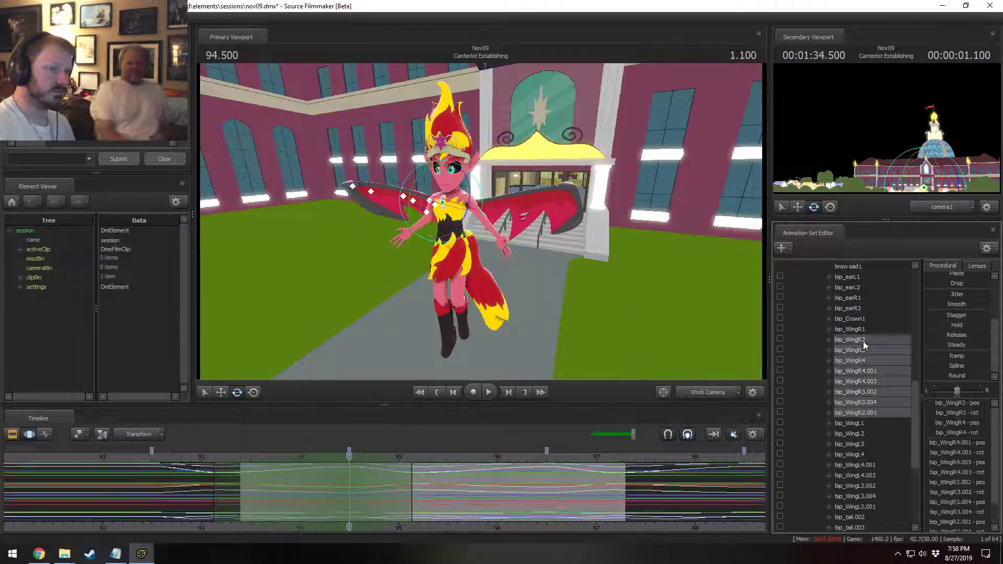
pyautogui.moveTo(540, 234)
pyautogui.mouseDown()
pyautogui.moveTo(512, 237)
pyautogui.moveTo(522, 235)
pyautogui.mouseUp()
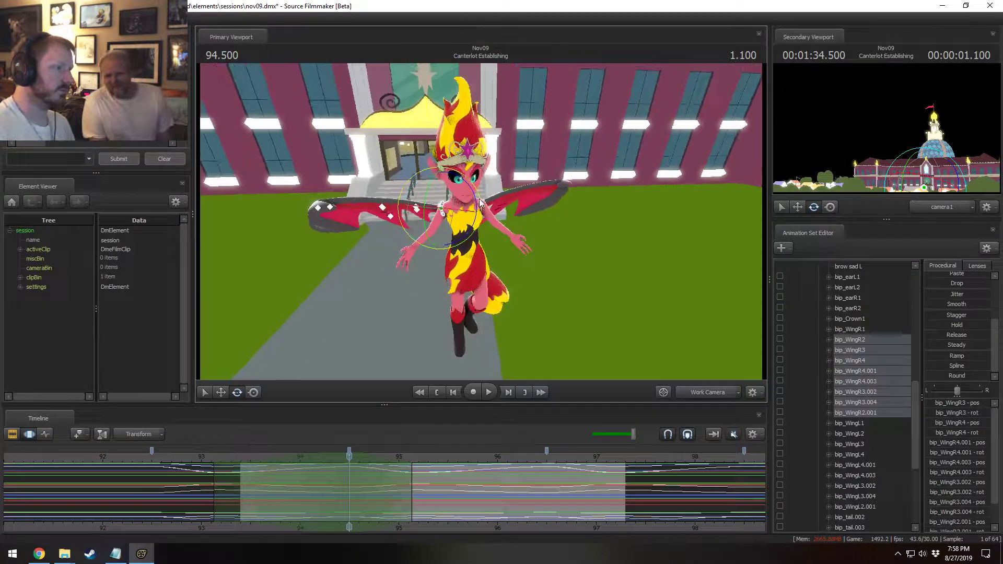
pyautogui.moveTo(467, 198); pyautogui.dragTo(350, 193)
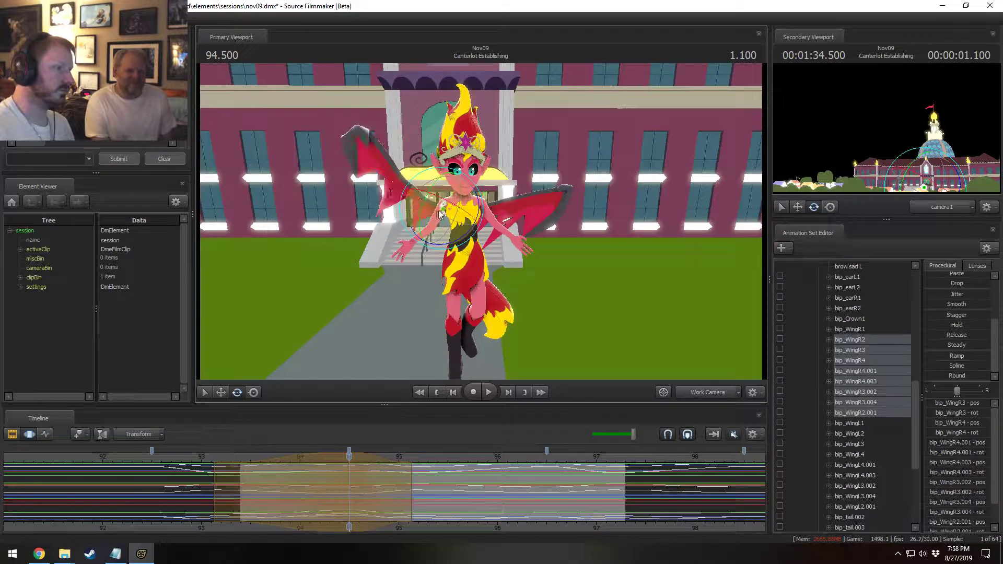
pyautogui.moveTo(441, 214); pyautogui.dragTo(442, 208)
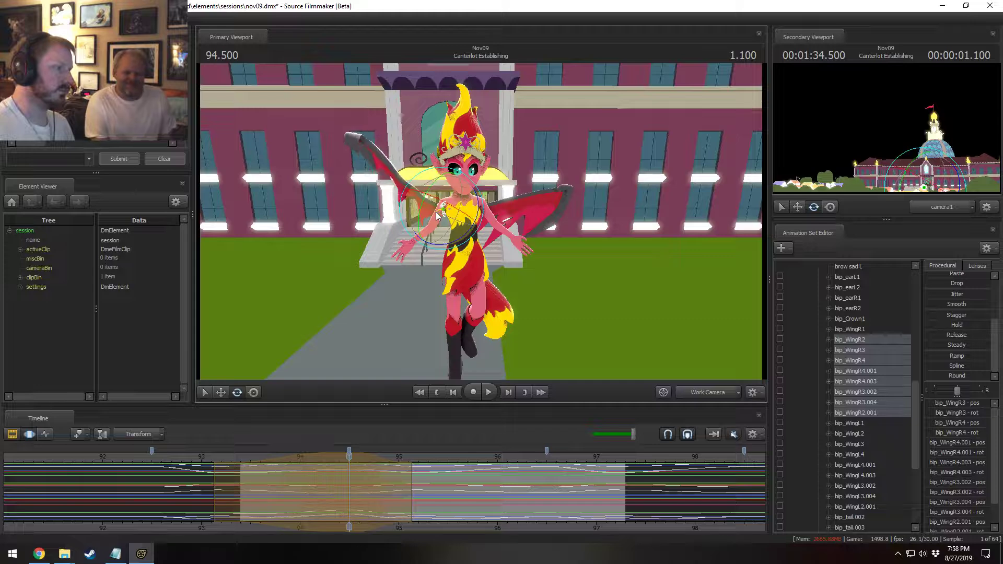
# - Rotate bip_WingL2 through bip_WingL2.001 together at 94.5 seconds to raise the left wing like the right one
pyautogui.click(857, 434)
pyautogui.keyDown('shift'); pyautogui.click(852, 505); pyautogui.keyUp('shift')
pyautogui.moveTo(648, 260)
pyautogui.mouseDown()
pyautogui.moveTo(616, 261)
pyautogui.moveTo(633, 253)
pyautogui.mouseUp()
pyautogui.moveTo(516, 217); pyautogui.dragTo(421, 236)
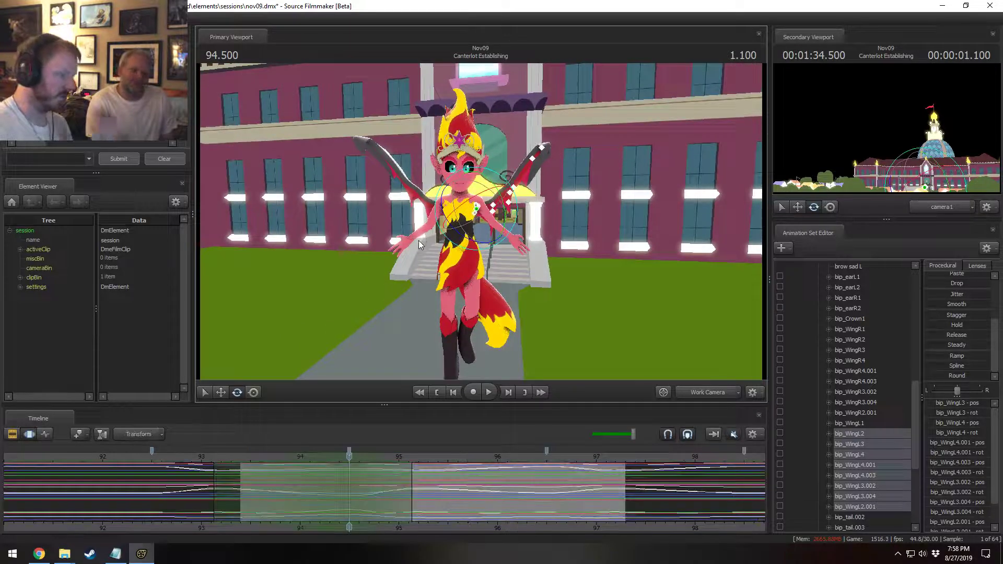
# - Rotate bip_WingL4.001 through bip_WingL2.001 together at 94.5 seconds to bend the outer part of the left wing
pyautogui.click(864, 474)
pyautogui.keyDown('shift'); pyautogui.click(859, 509); pyautogui.keyUp('shift')
pyautogui.keyDown('ctrl'); pyautogui.click(864, 465); pyautogui.keyUp('ctrl')
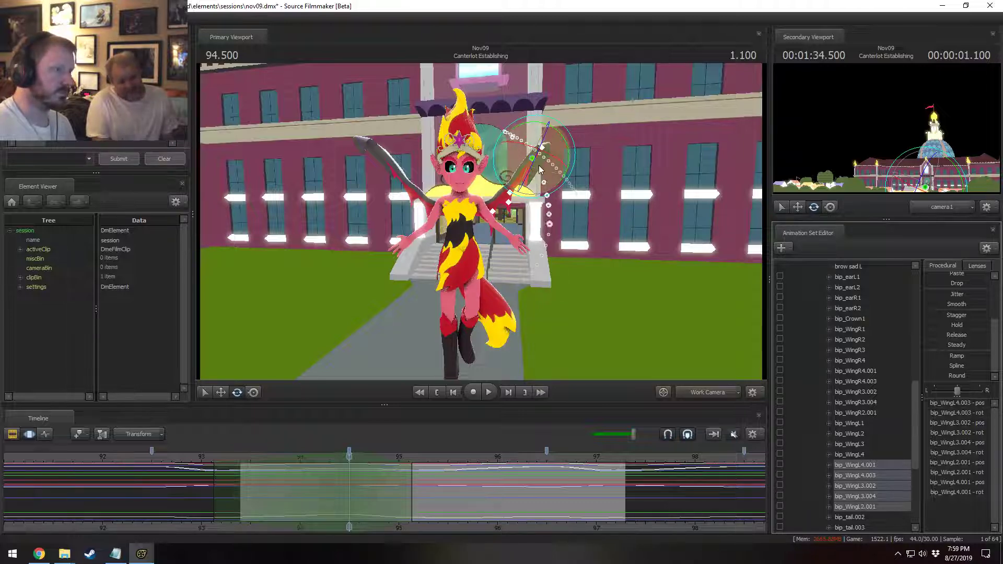
pyautogui.moveTo(540, 169); pyautogui.dragTo(478, 226)
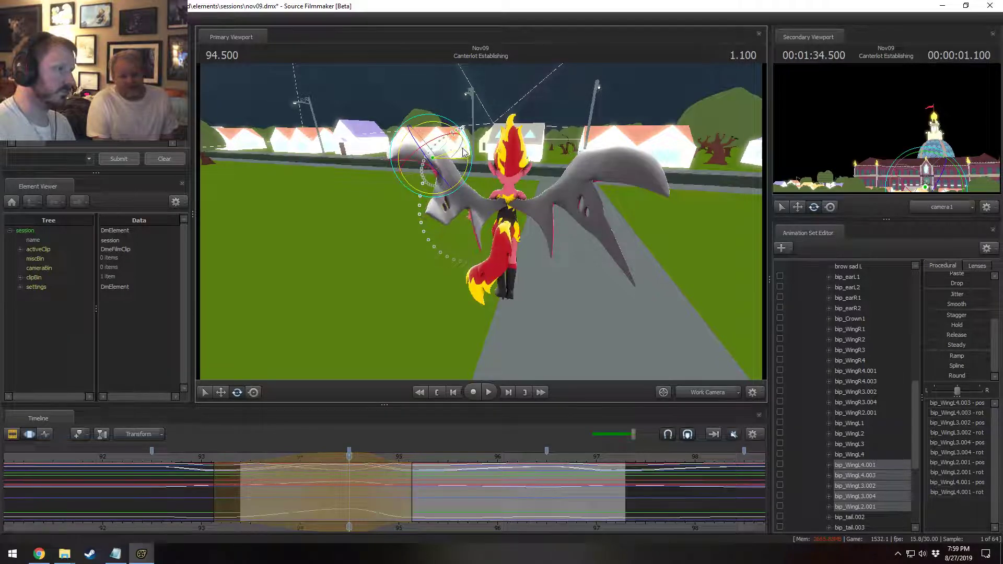
pyautogui.moveTo(463, 152); pyautogui.dragTo(449, 162)
pyautogui.click(453, 191)
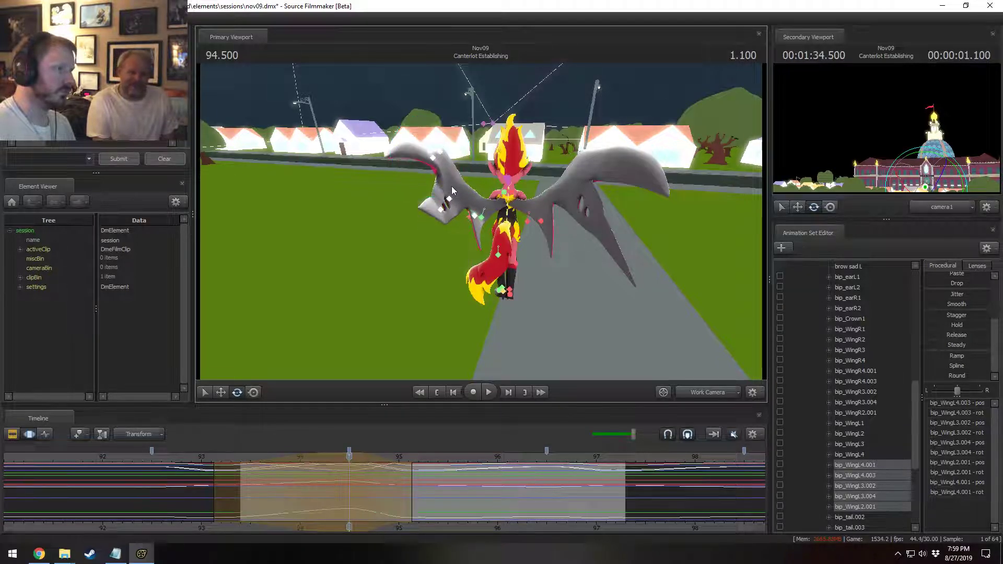
# - Rotate bip_WingL3.002 at 94.5 seconds to fold the lower part of the left wing inward
pyautogui.click(868, 474)
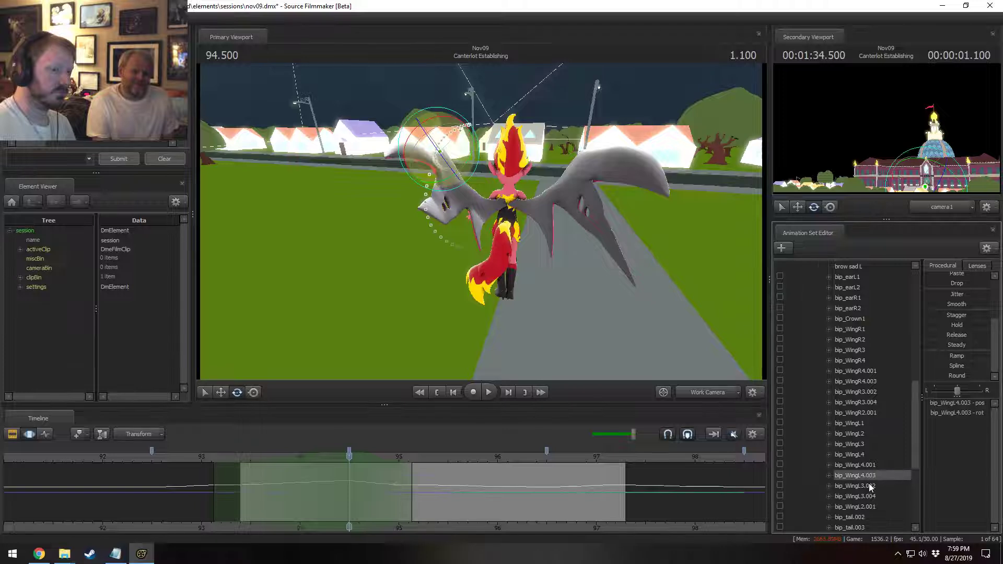
pyautogui.click(869, 485)
pyautogui.click(869, 494)
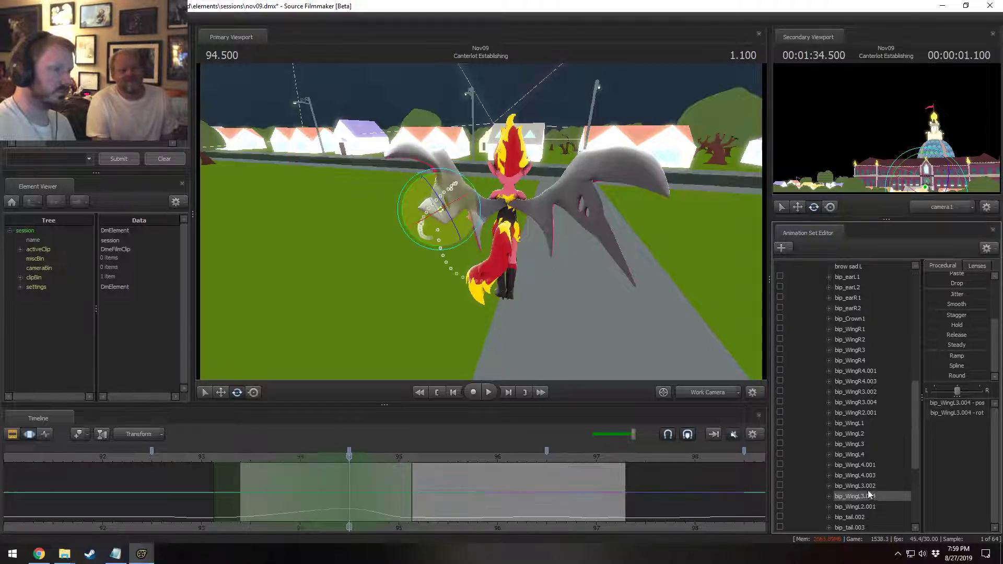
pyautogui.keyDown('ctrl'); pyautogui.click(869, 485); pyautogui.keyUp('ctrl')
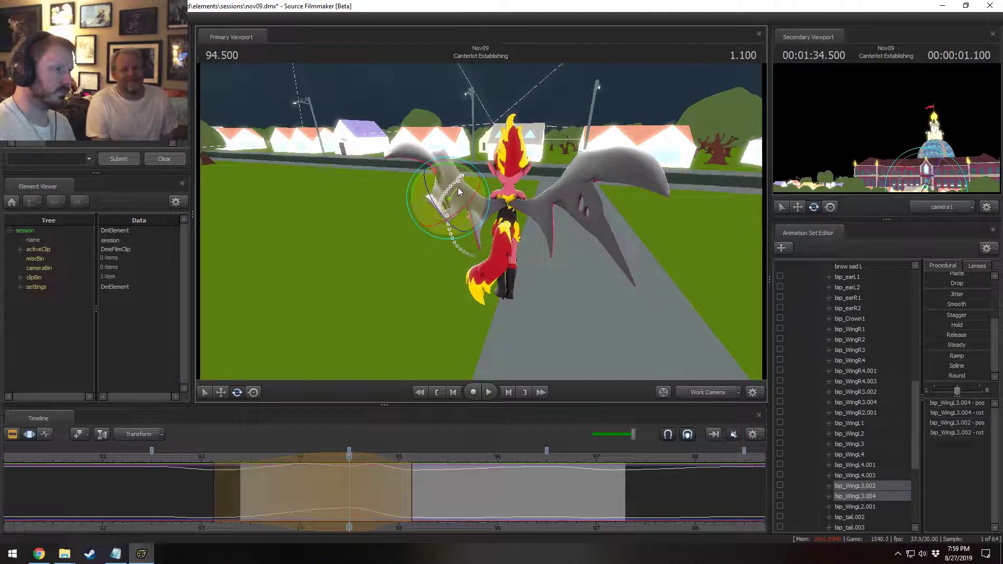
pyautogui.click(453, 204)
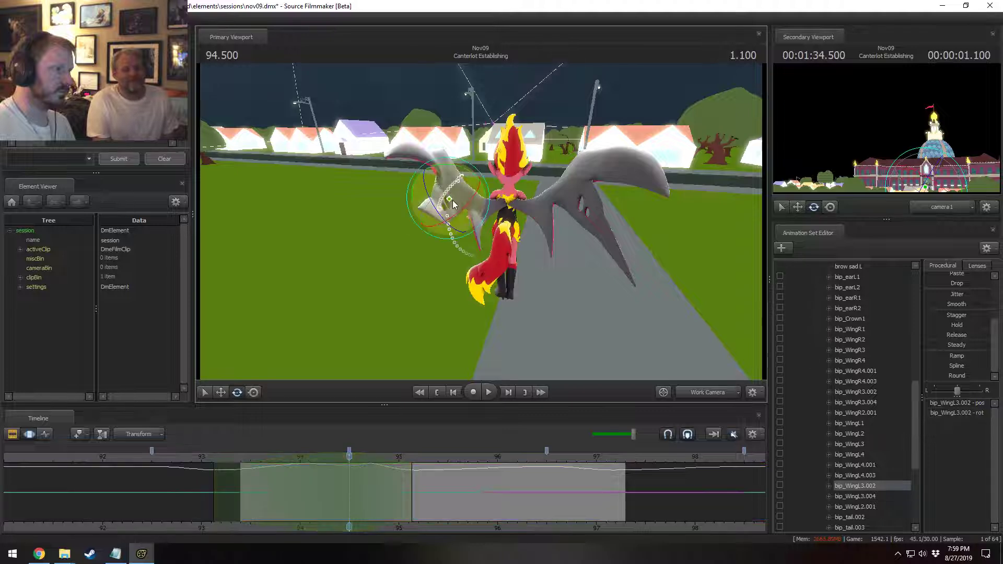
pyautogui.moveTo(453, 203); pyautogui.dragTo(462, 187)
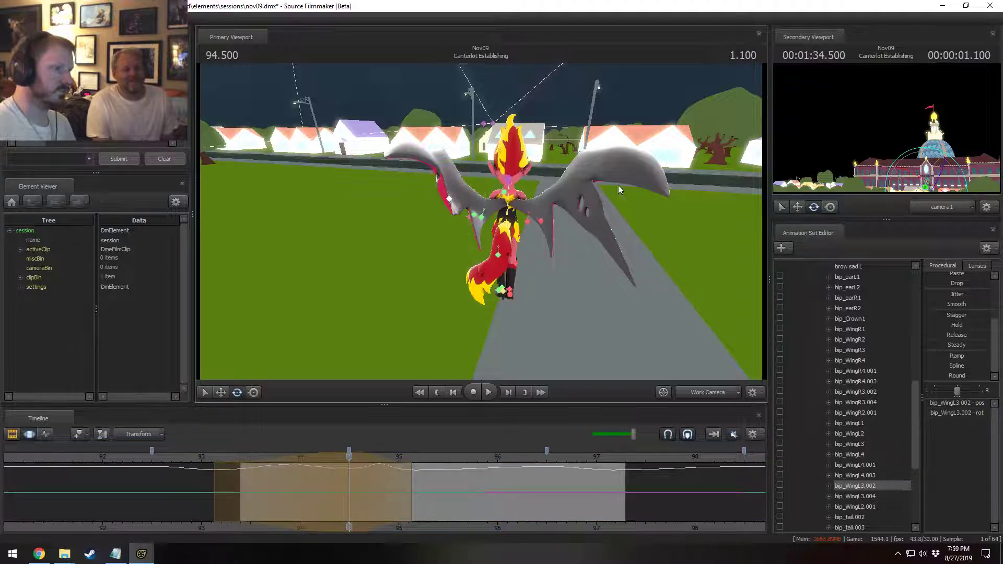
# - Rotate bip_WingR4.001 through bip_WingR2.001 together at 94.5 seconds to bend the outer part of the right wing like the left
pyautogui.click(855, 381)
pyautogui.keyDown('shift'); pyautogui.click(854, 413); pyautogui.keyUp('shift')
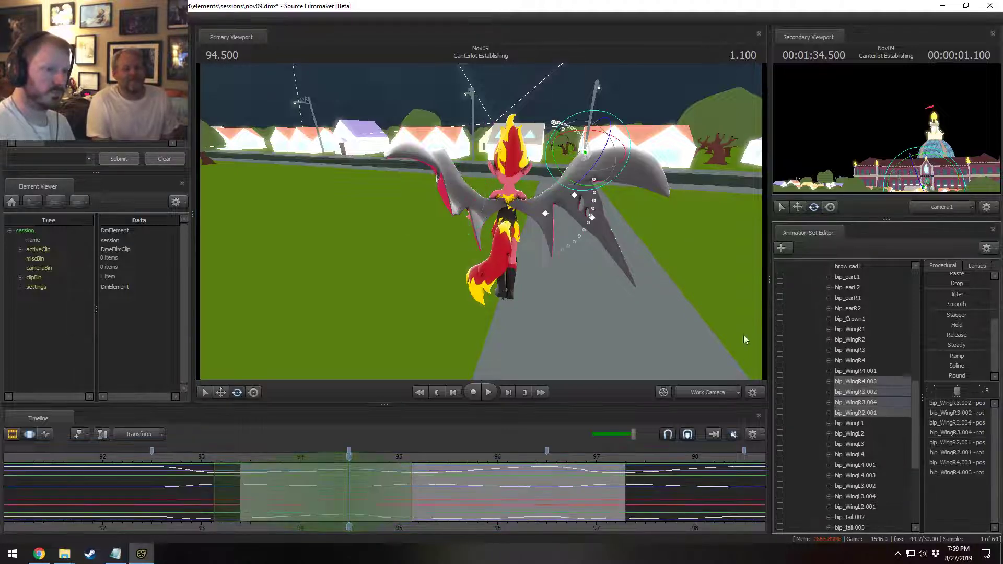
pyautogui.keyDown('ctrl'); pyautogui.click(875, 372); pyautogui.keyUp('ctrl')
pyautogui.moveTo(699, 302); pyautogui.dragTo(653, 308)
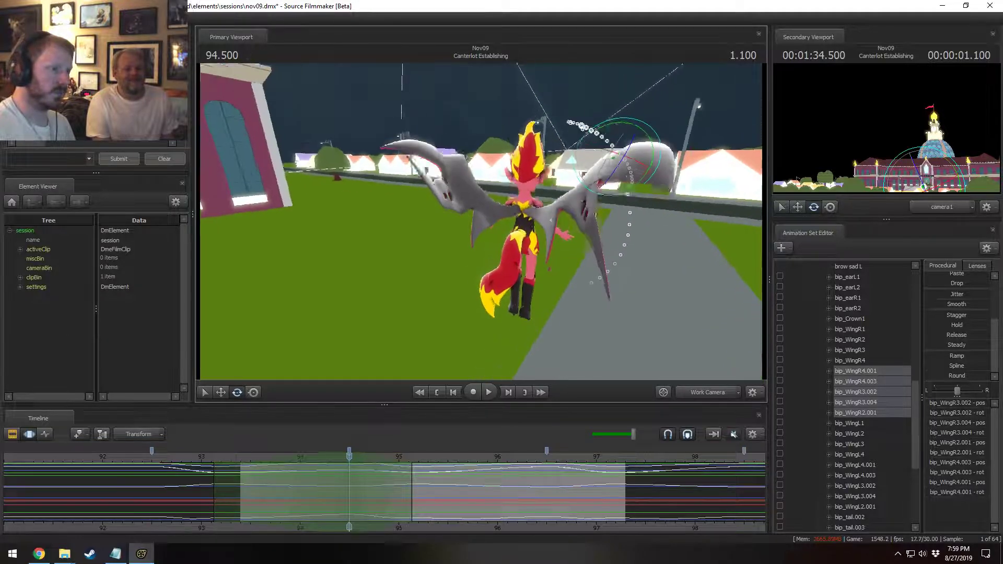
pyautogui.moveTo(598, 172); pyautogui.dragTo(648, 222)
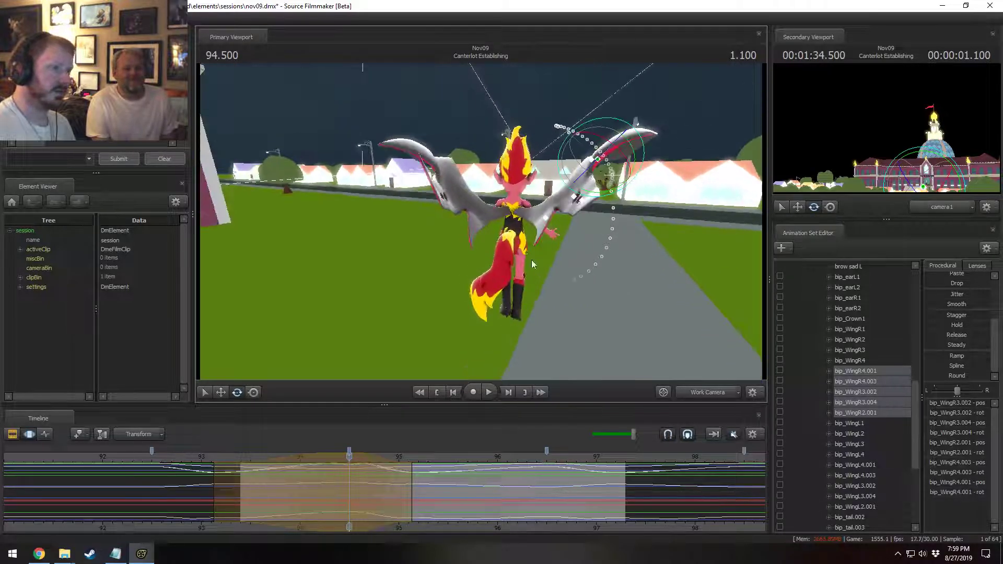
pyautogui.click(857, 392)
pyautogui.keyDown('alt'); pyautogui.moveTo(564, 209); pyautogui.dragTo(534, 265); pyautogui.keyUp('alt')
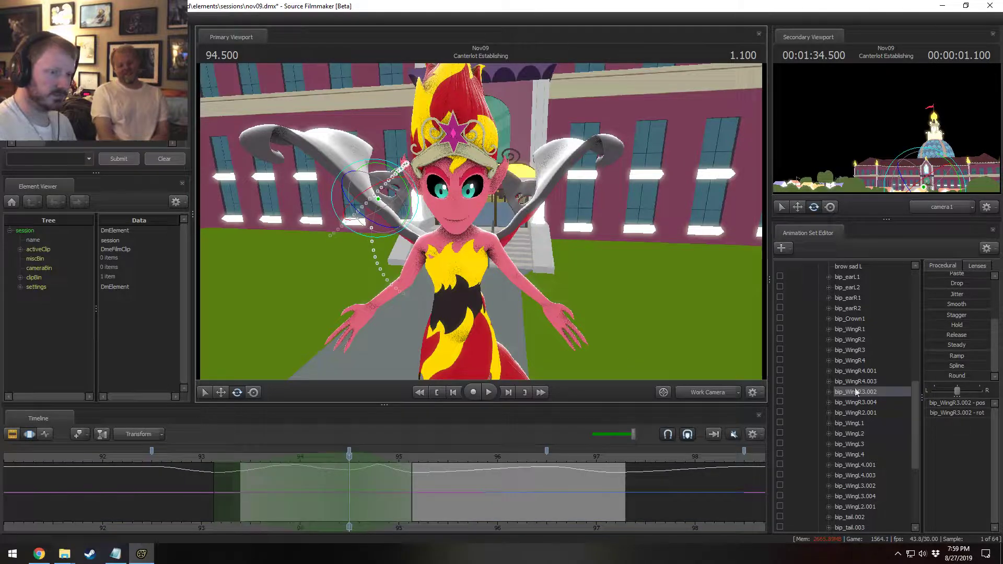
# - Copy the flap motion of all wing bones except bip_WingR1 and bip_WingL1 onto 92.5 to 94.5 and 96.5 to 98.5 seconds
pyautogui.click(866, 327)
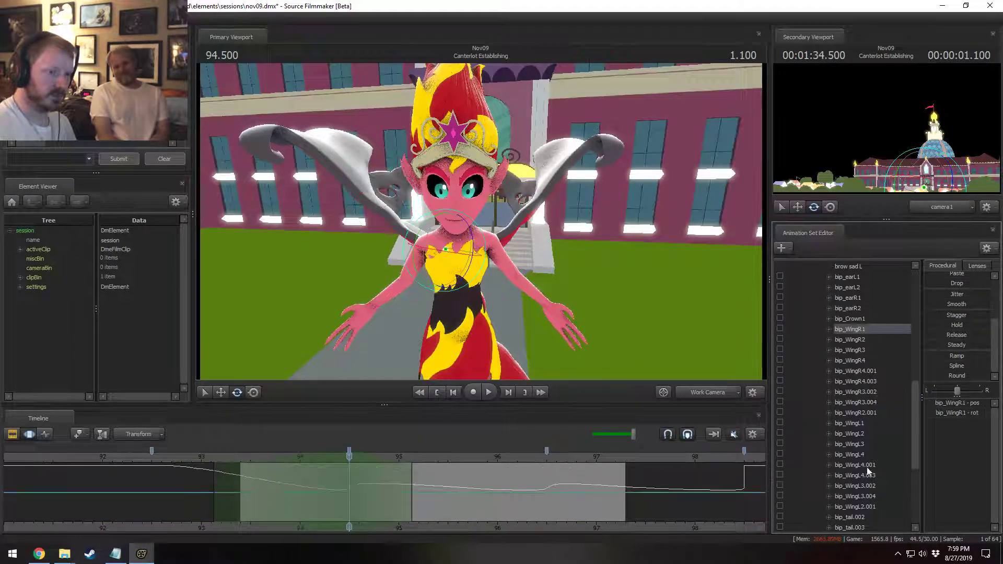
pyautogui.keyDown('shift'); pyautogui.click(866, 504); pyautogui.keyUp('shift')
pyautogui.keyDown('ctrl'); pyautogui.click(865, 424); pyautogui.keyUp('ctrl')
pyautogui.keyDown('ctrl'); pyautogui.click(869, 331); pyautogui.keyUp('ctrl')
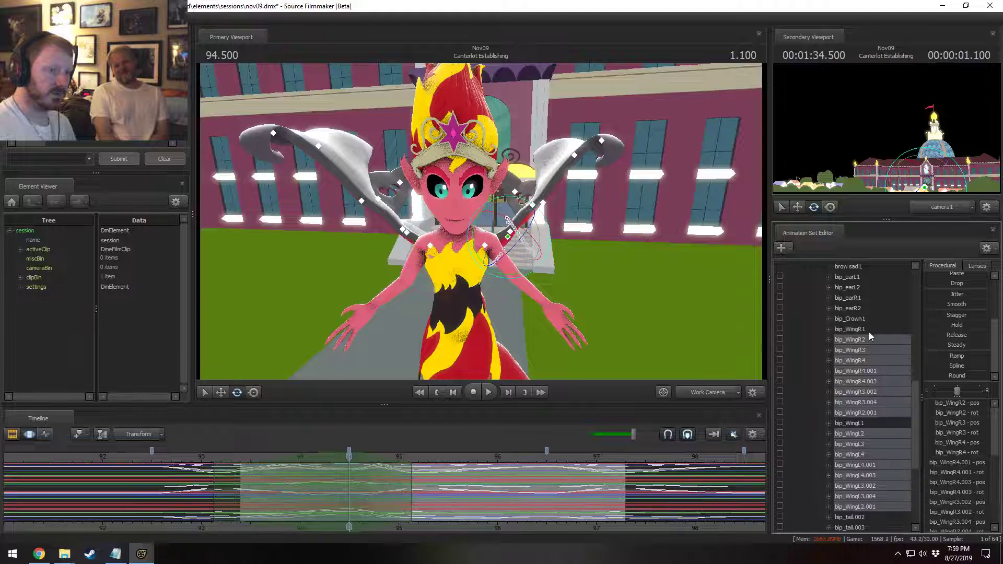
pyautogui.moveTo(675, 316); pyautogui.dragTo(668, 311, button='right')
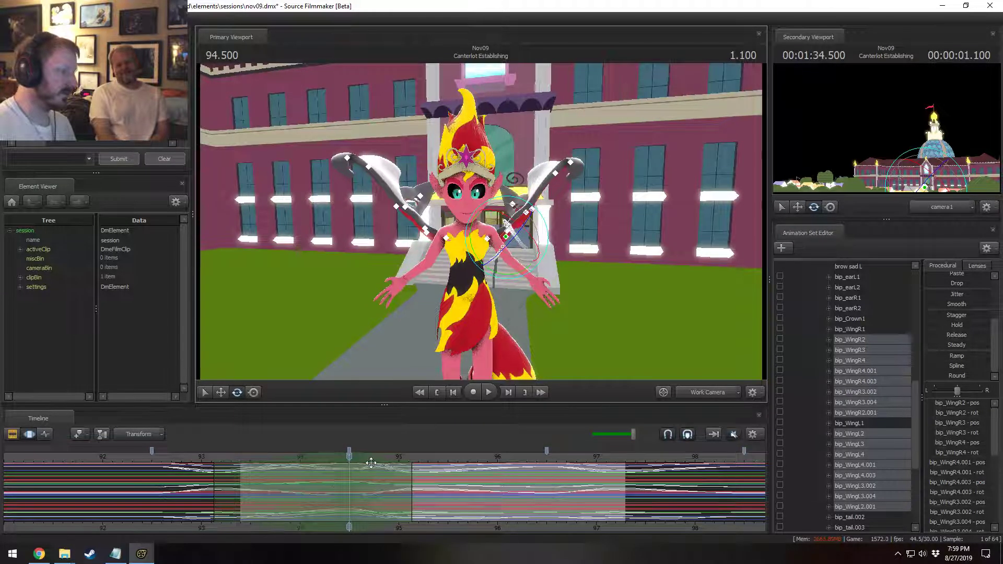
pyautogui.moveTo(308, 496); pyautogui.dragTo(502, 504)
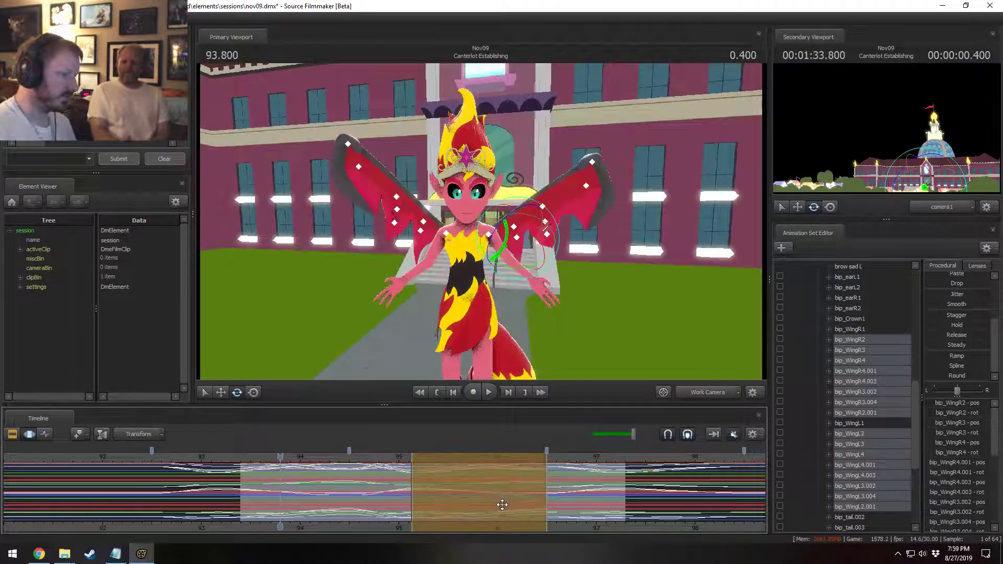
pyautogui.hotkey('ctrl', 'z')
pyautogui.hotkey('ctrl', 'z')
pyautogui.hotkey('ctrl', 'z')
pyautogui.hotkey('ctrl', 'z')
pyautogui.hotkey('ctrl', 'z')
pyautogui.hotkey('ctrl', 'z')
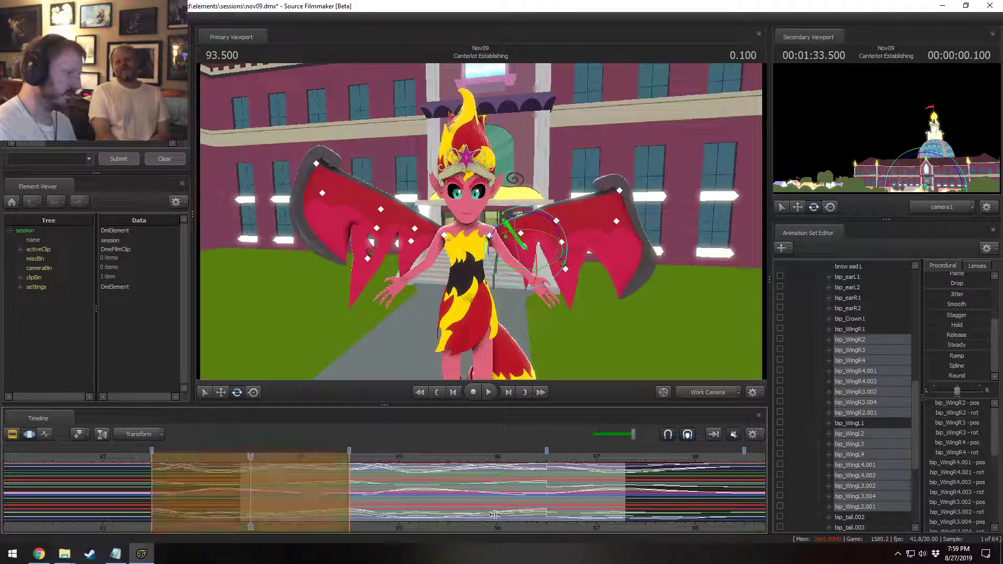
pyautogui.hotkey('ctrl', 'z')
pyautogui.hotkey('ctrl', 'z')
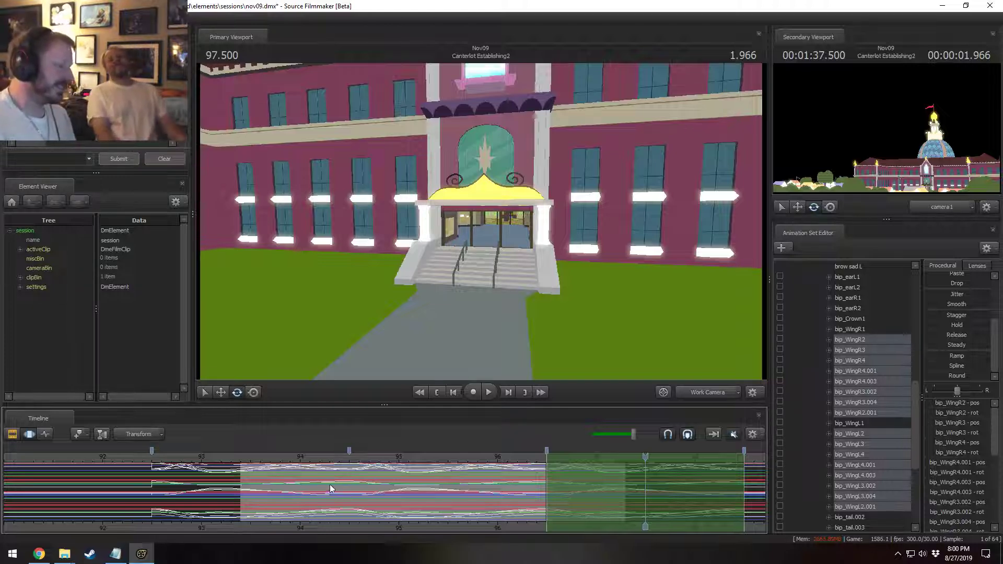
# - Scrub through the raised and lowered wing poses and play back the repeated flap
pyautogui.moveTo(250, 455); pyautogui.dragTo(316, 456)
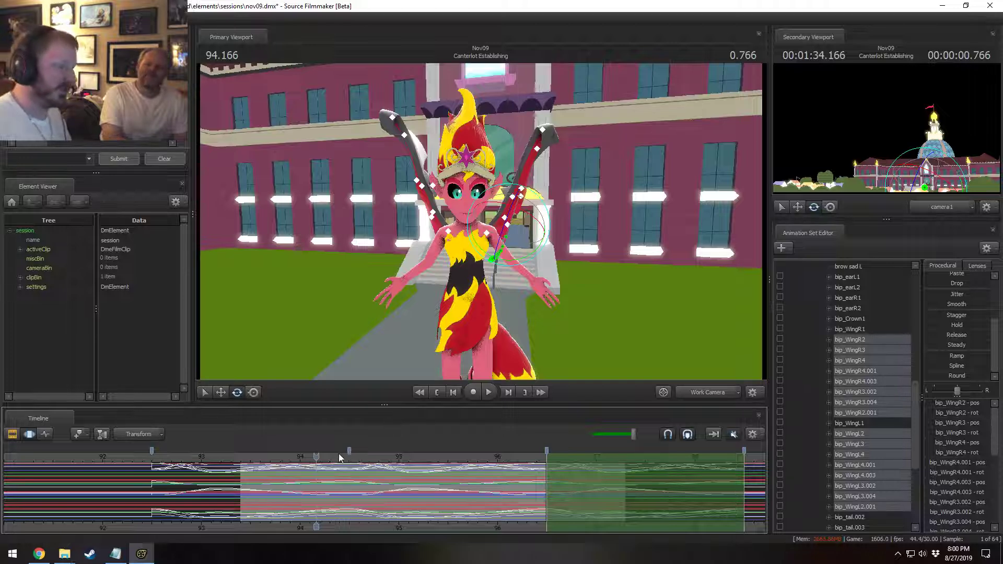
pyautogui.moveTo(339, 457); pyautogui.dragTo(358, 456)
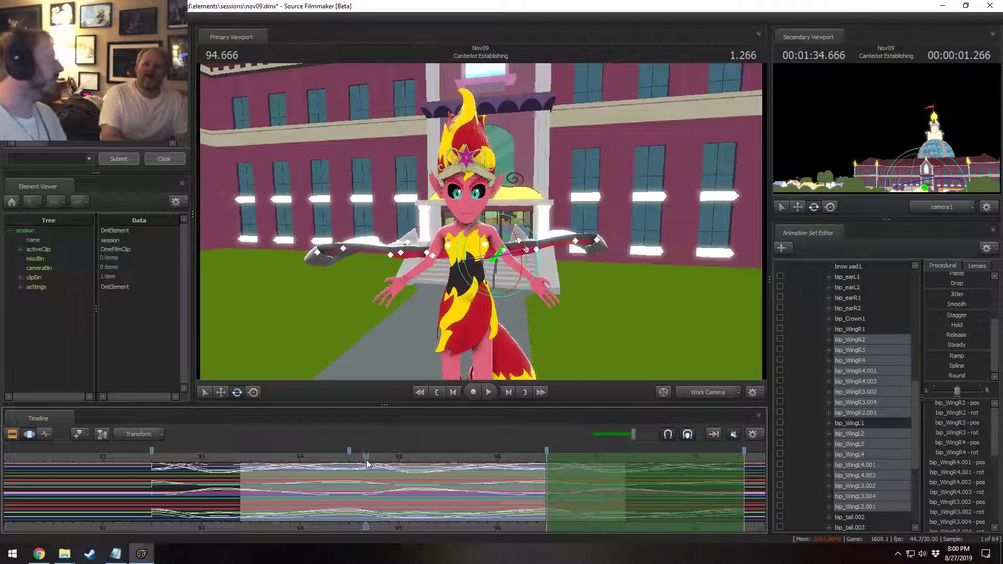
pyautogui.press('space')
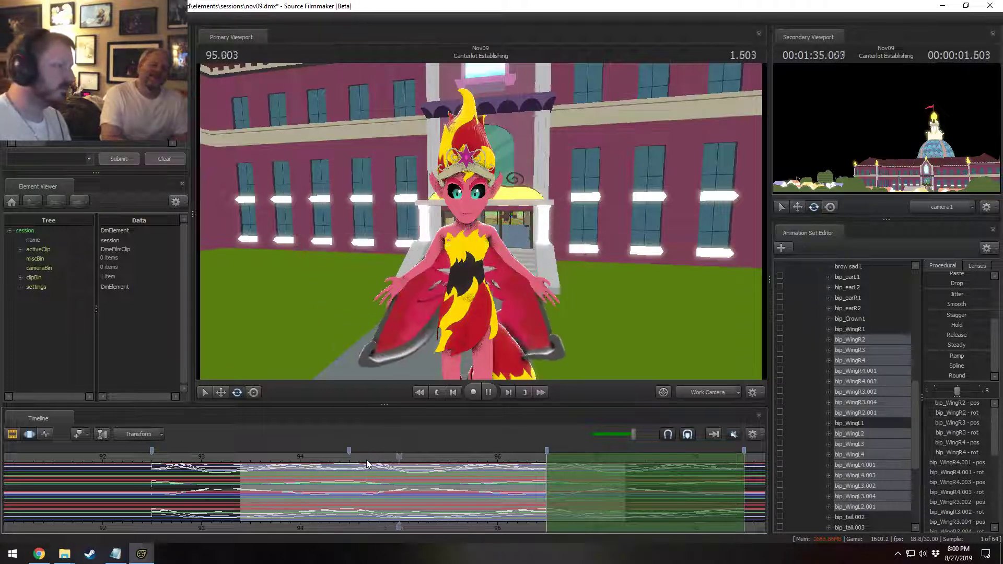
pyautogui.press('space')
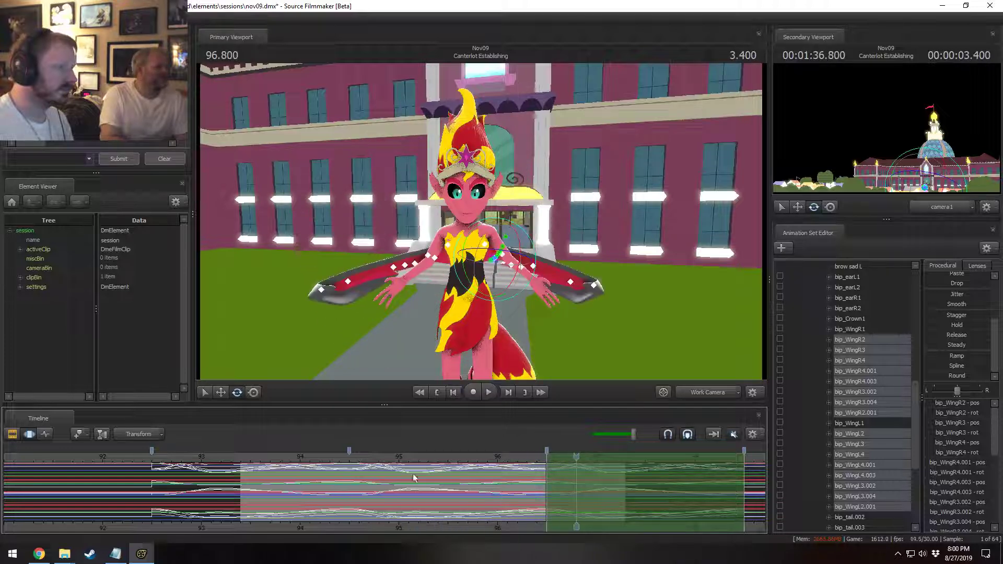
# - Shift the motion of bip_WingR4 through bip_WingR2.001 and bip_WingL4 through bip_WingL2.001 slightly later across the whole timeline
pyautogui.scroll(-3, 441, 475)
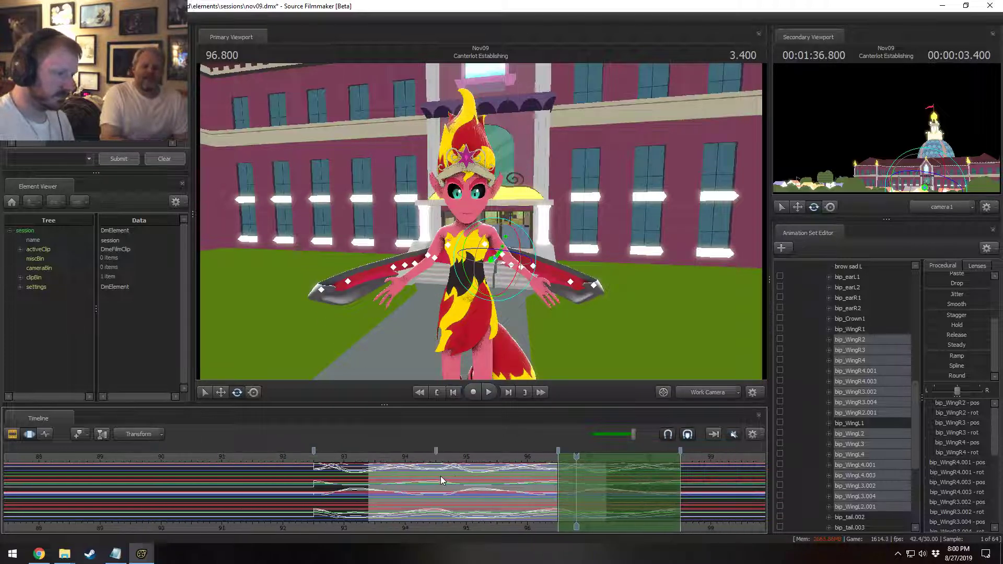
pyautogui.keyDown('ctrl'); pyautogui.click(861, 340); pyautogui.keyUp('ctrl')
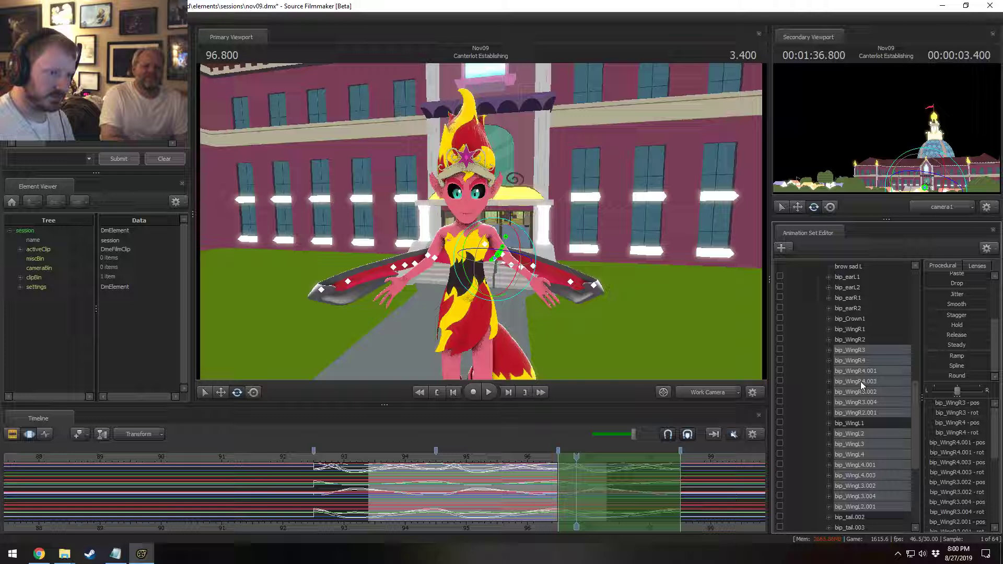
pyautogui.keyDown('ctrl'); pyautogui.click(859, 434); pyautogui.keyUp('ctrl')
pyautogui.scroll(2, 475, 507)
pyautogui.click(451, 503)
pyautogui.hotkey('ctrl', 'a')
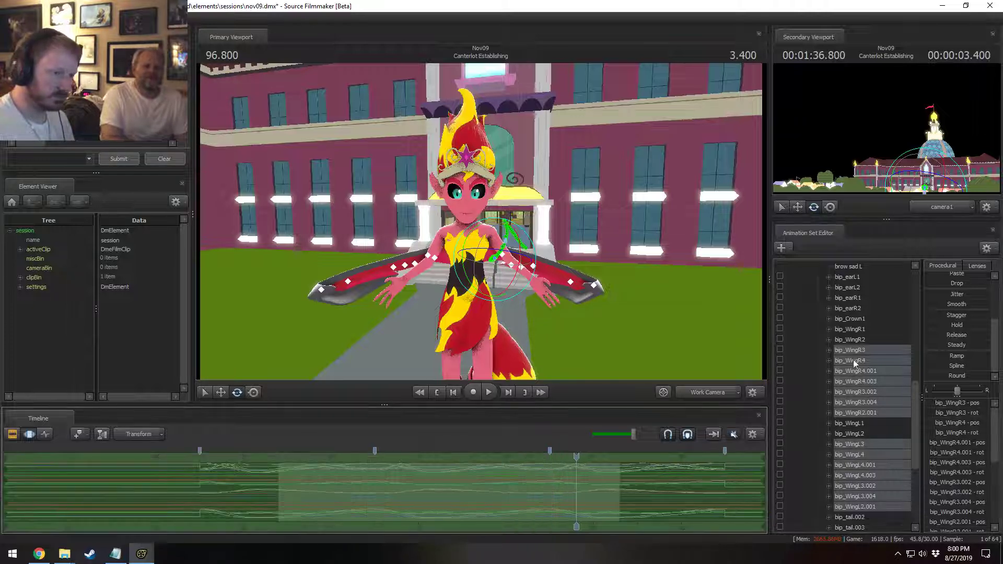
pyautogui.keyDown('ctrl'); pyautogui.click(863, 351); pyautogui.keyUp('ctrl')
pyautogui.keyDown('ctrl'); pyautogui.click(859, 446); pyautogui.keyUp('ctrl')
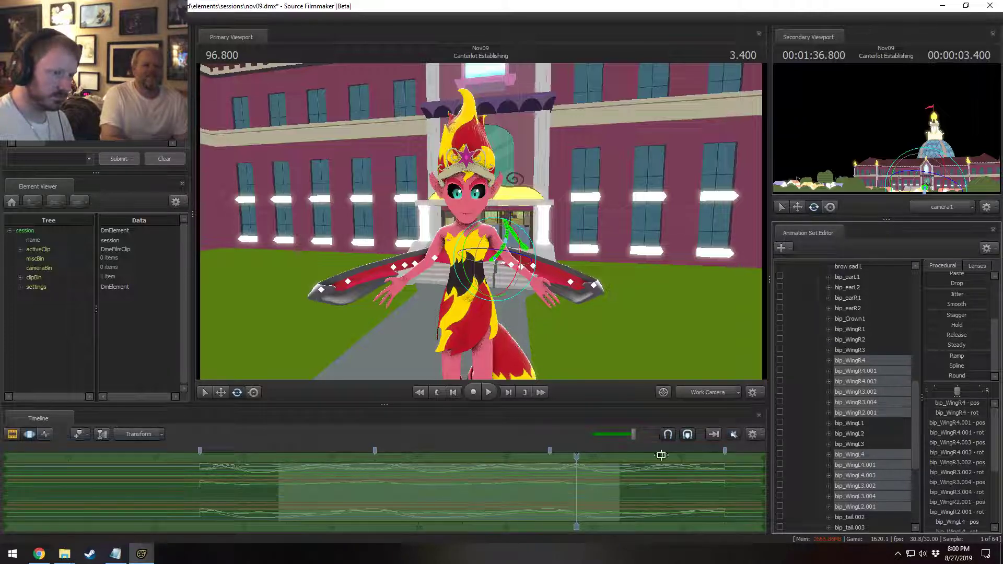
pyautogui.moveTo(533, 481); pyautogui.dragTo(539, 483)
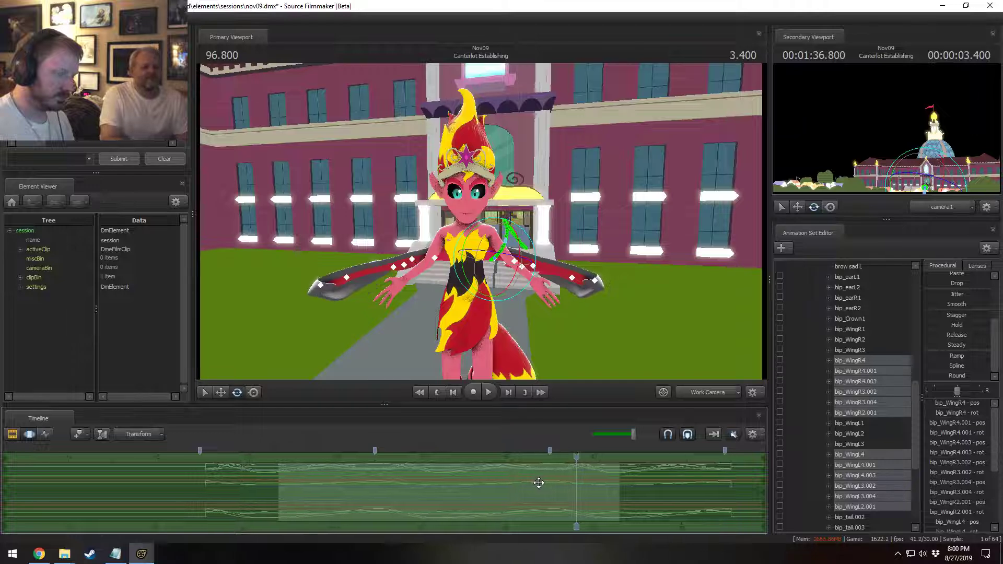
# - Delay bip_WingR4.001 through bip_WingR2.001 and bip_WingL4.001 through bip_WingL2.001 further, leaving out bip_WingR4 and bip_WingL4, and play back the flap
pyautogui.keyDown('ctrl'); pyautogui.click(847, 360); pyautogui.keyUp('ctrl')
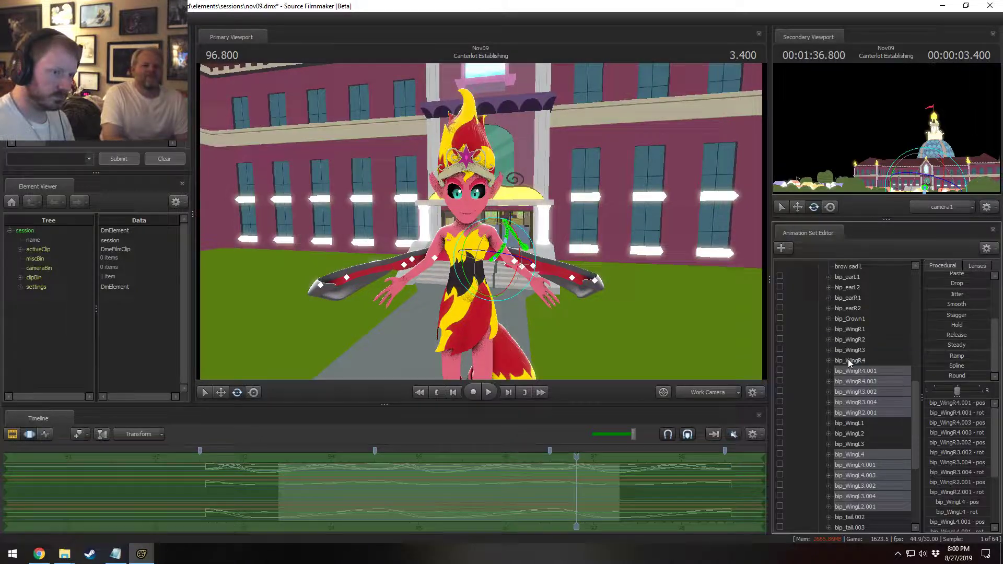
pyautogui.keyDown('ctrl'); pyautogui.click(857, 456); pyautogui.keyUp('ctrl')
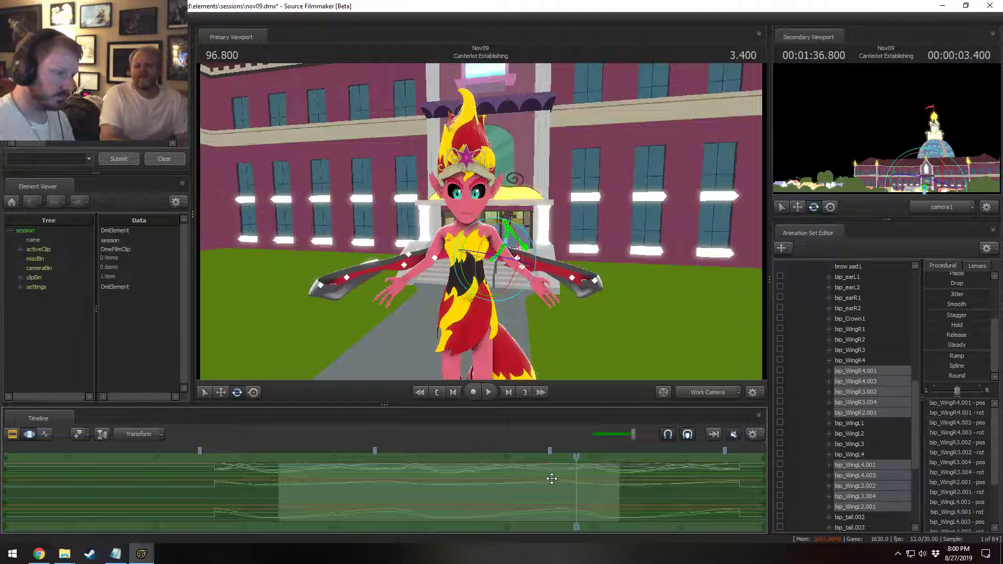
pyautogui.moveTo(569, 461); pyautogui.dragTo(303, 462)
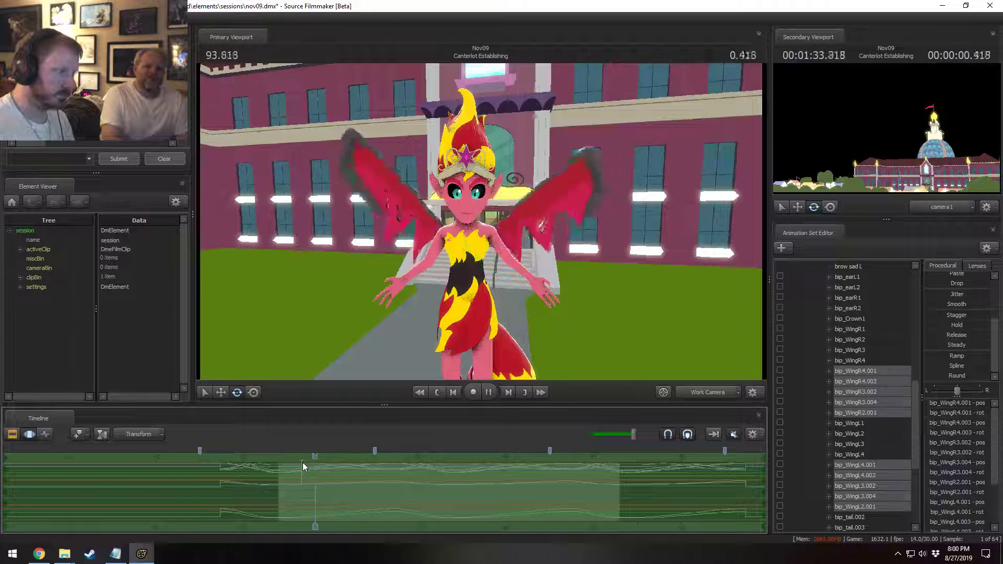
pyautogui.press('space')
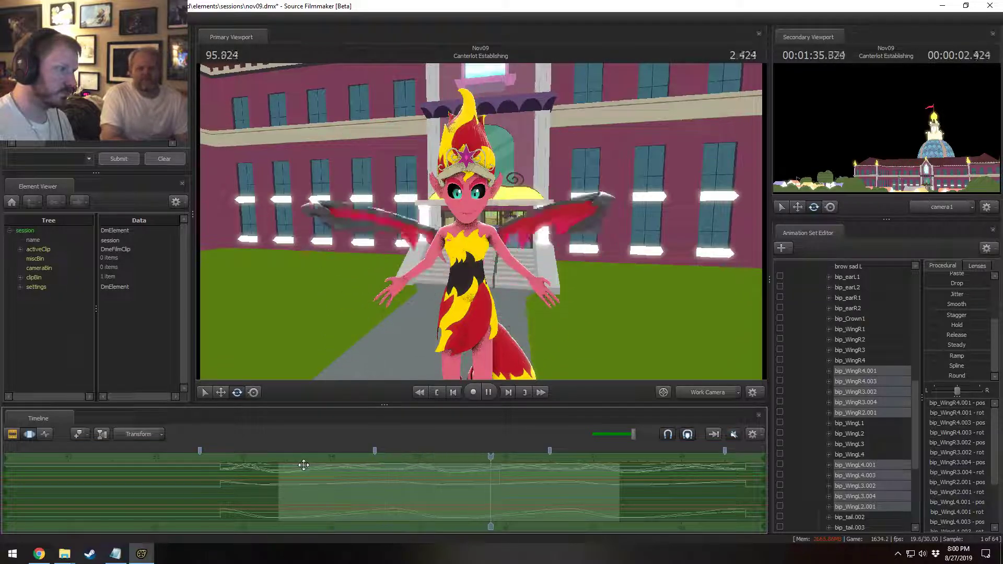
pyautogui.press('space')
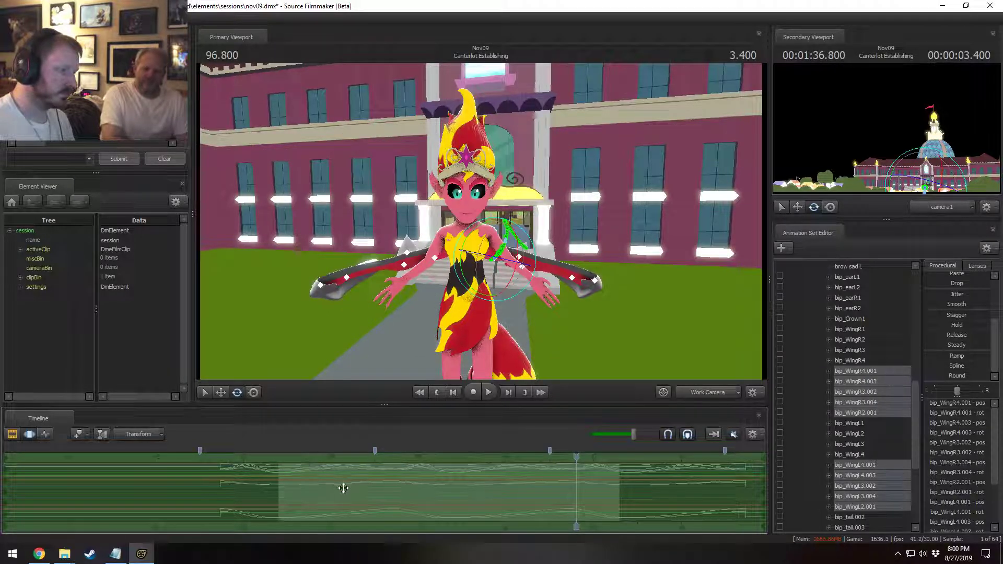
pyautogui.press('shift')
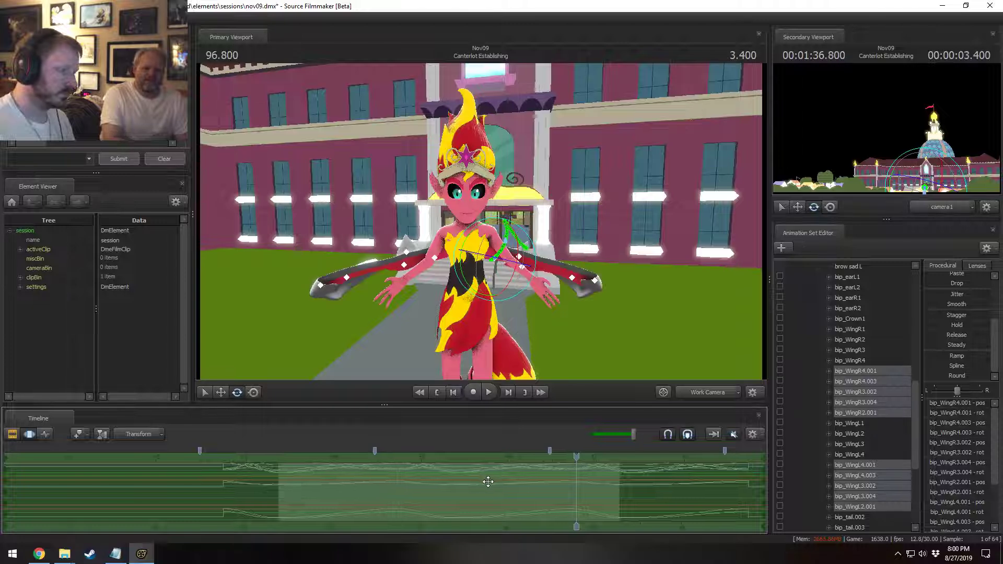
# - Play the Canterlot Establishing shot from 93.9 seconds in the Clip Editor, and return to the Motion Editor
pyautogui.press('F2')
pyautogui.click(322, 458)
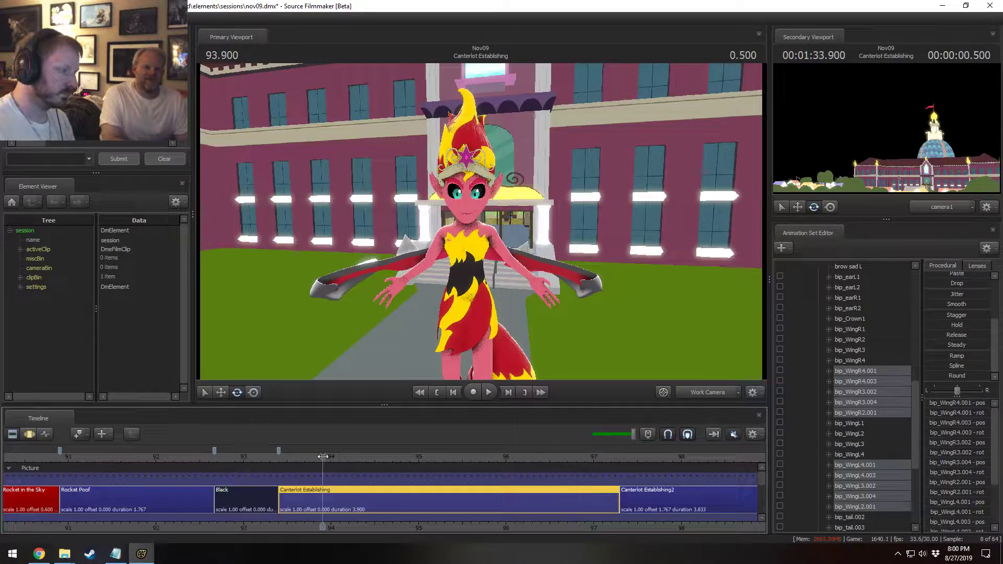
pyautogui.press('space')
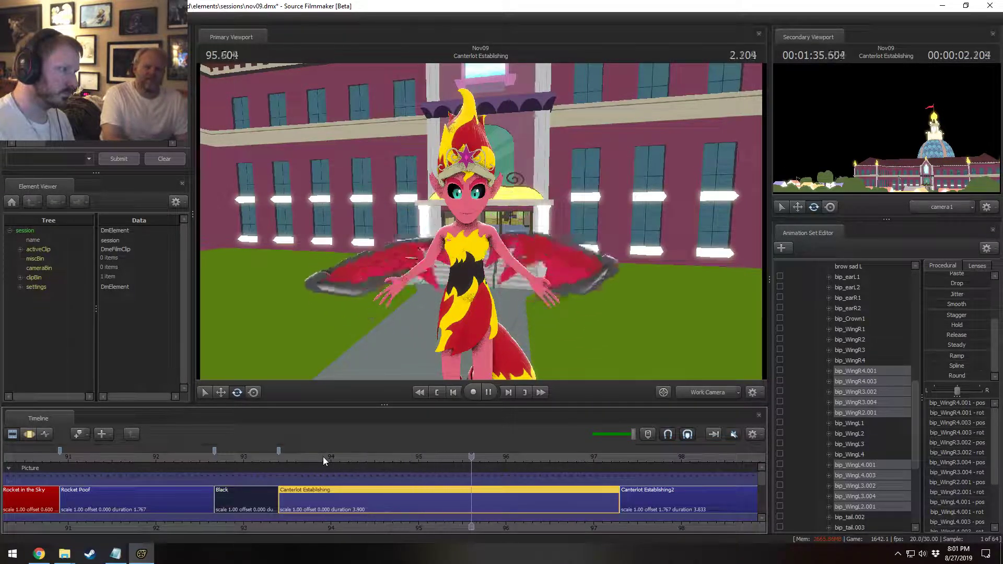
pyautogui.press('space')
pyautogui.press('F3')
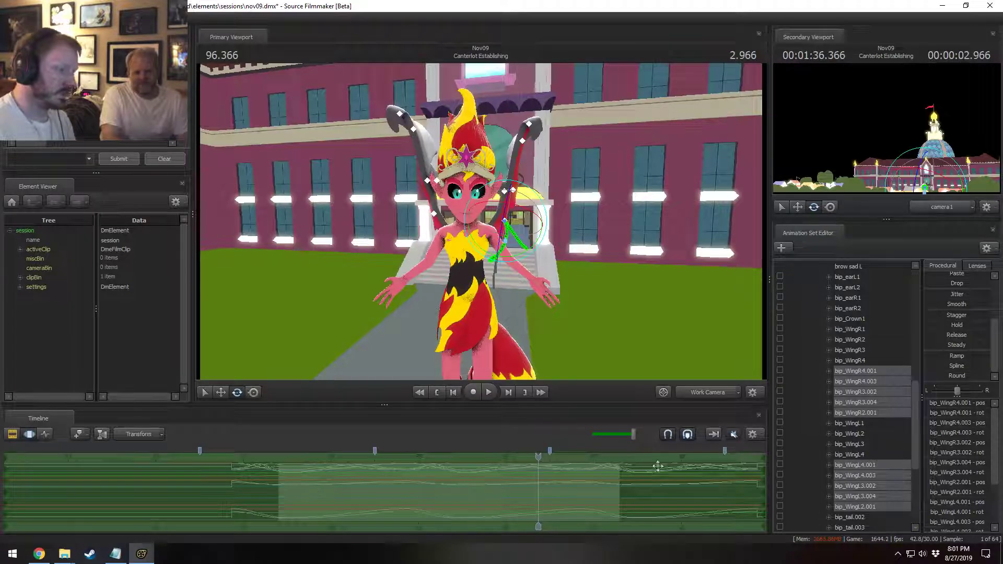
# - Select all wing bones from bip_WingR1 through bip_WingL2.001 and compress the bookmarked flap motion to about half its duration
pyautogui.click(860, 507)
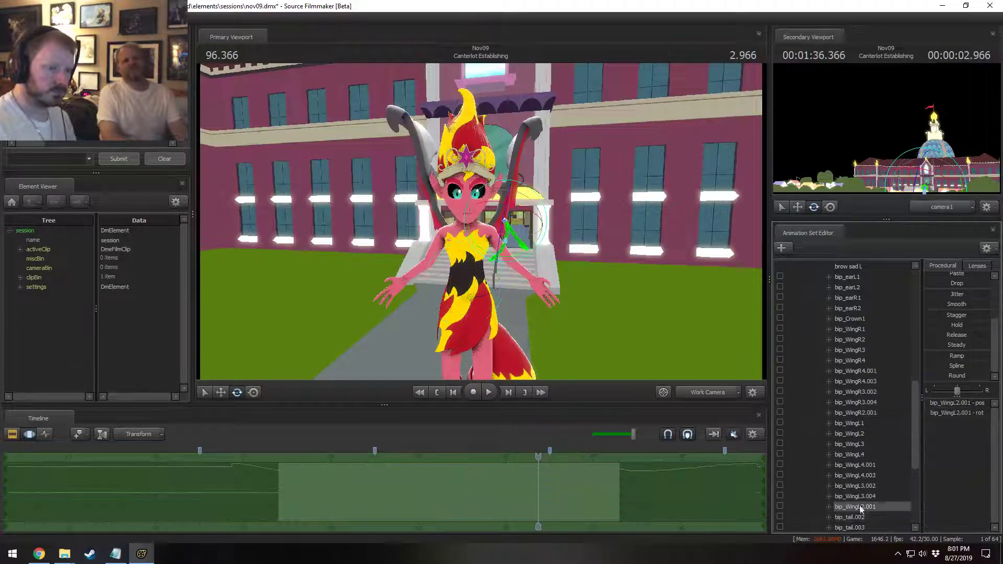
pyautogui.scroll(3, 866, 449)
pyautogui.keyDown('shift'); pyautogui.click(855, 424); pyautogui.keyUp('shift')
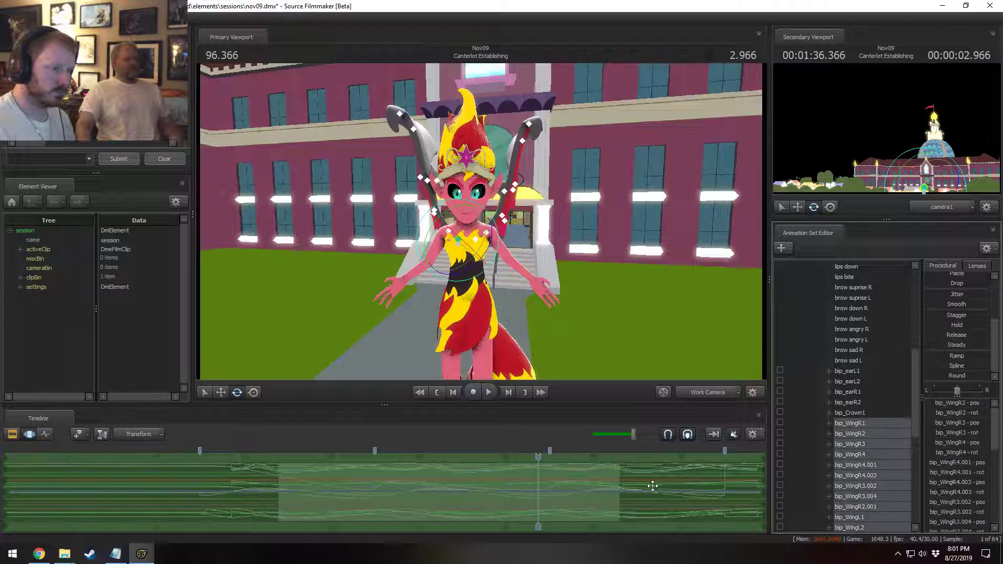
pyautogui.moveTo(656, 482); pyautogui.dragTo(315, 486, button='middle')
pyautogui.moveTo(328, 494); pyautogui.dragTo(492, 506)
pyautogui.scroll(6, 506, 510)
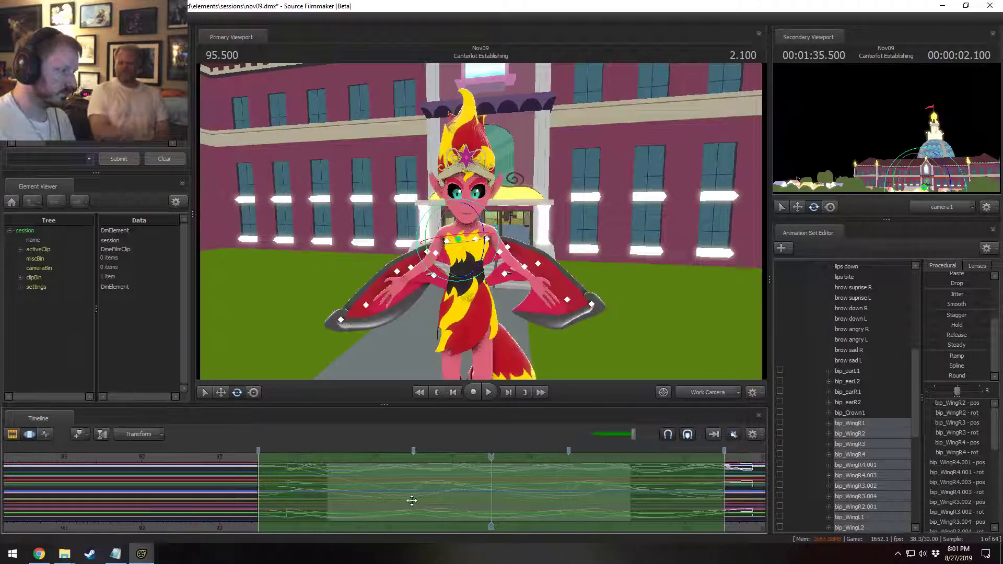
pyautogui.scroll(-3, 670, 488)
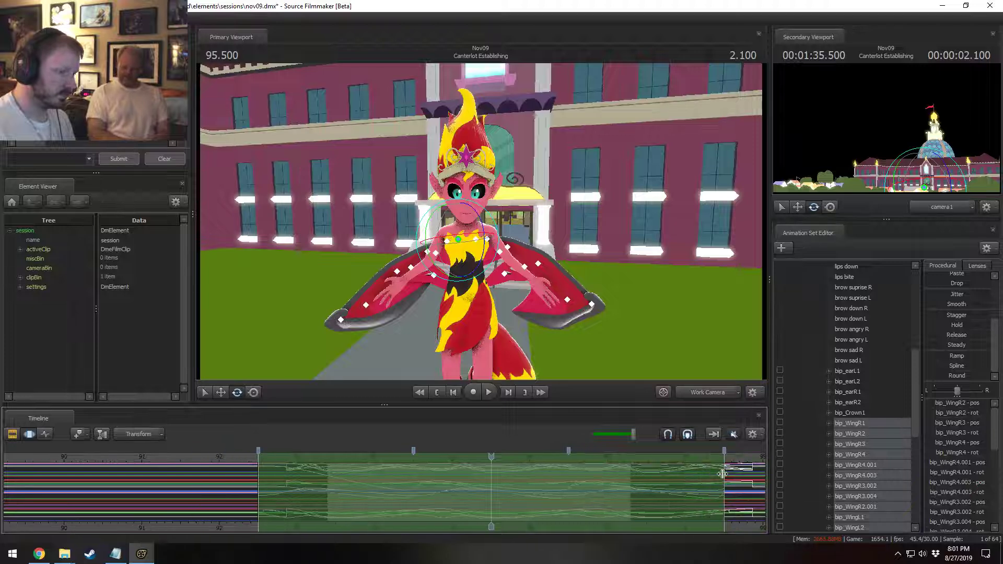
pyautogui.click(753, 434)
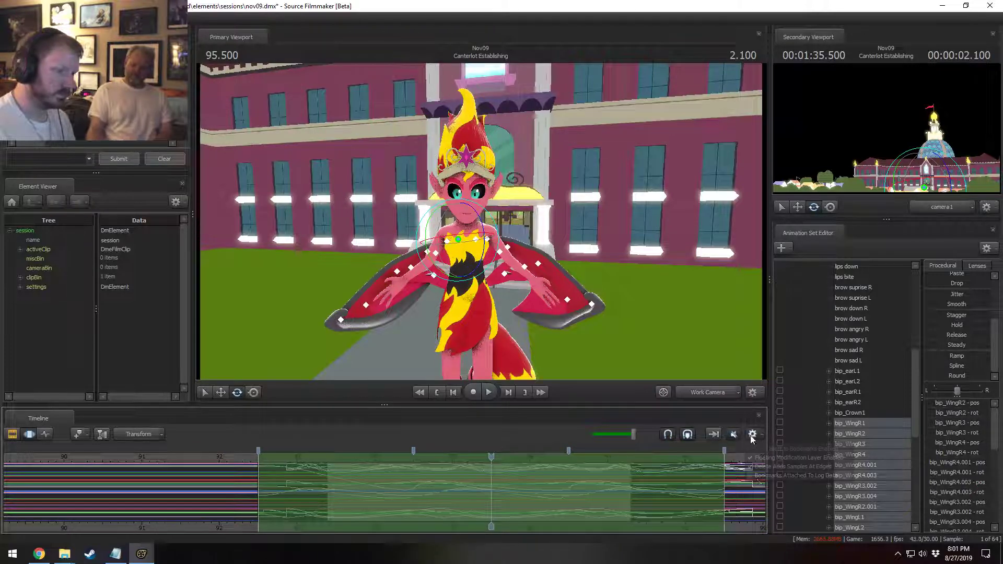
pyautogui.click(752, 434)
pyautogui.moveTo(724, 467); pyautogui.dragTo(525, 481)
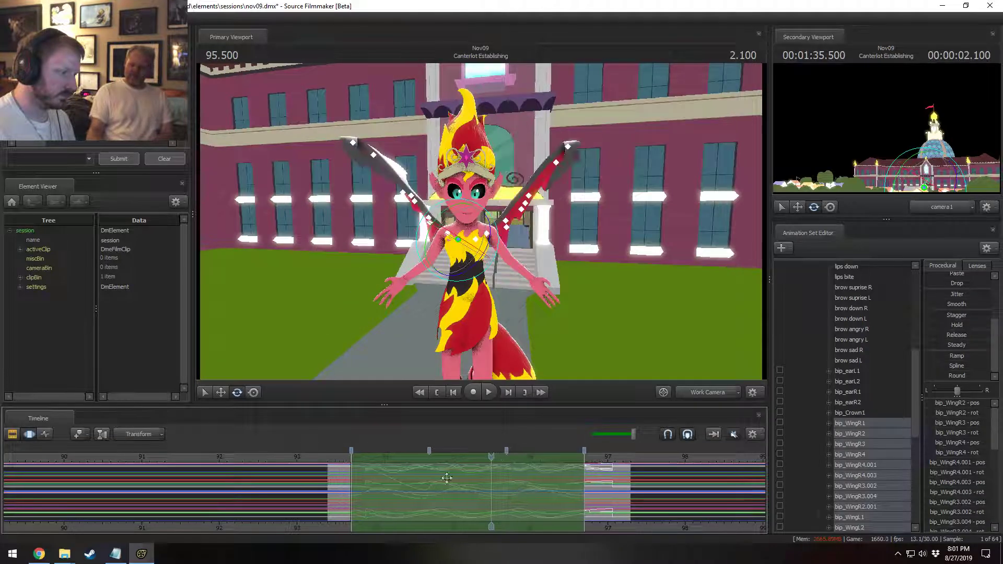
# - Move the time selection through the bookmarked segments of the shortened flap to inspect each cycle
pyautogui.scroll(2, 407, 482)
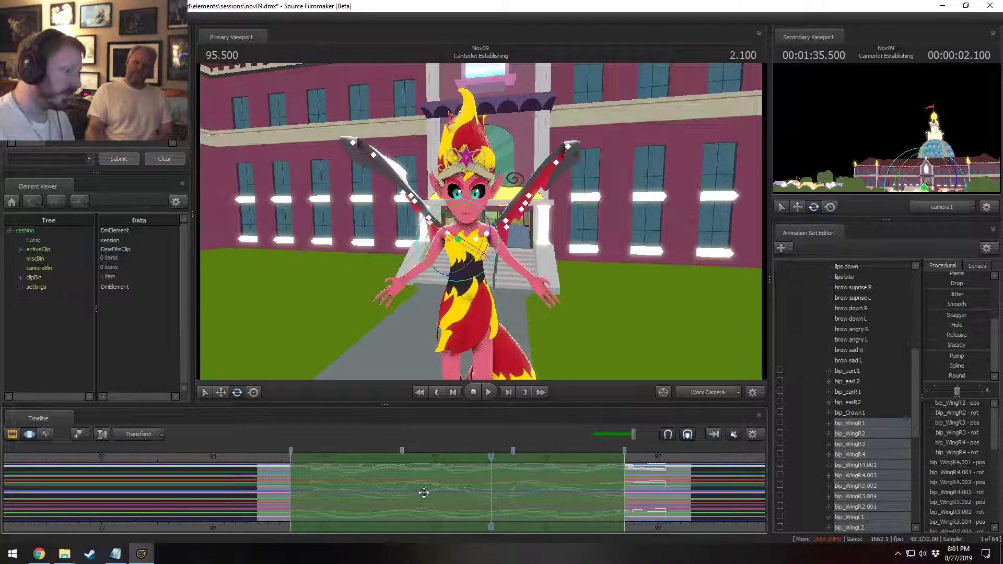
pyautogui.press('shift')
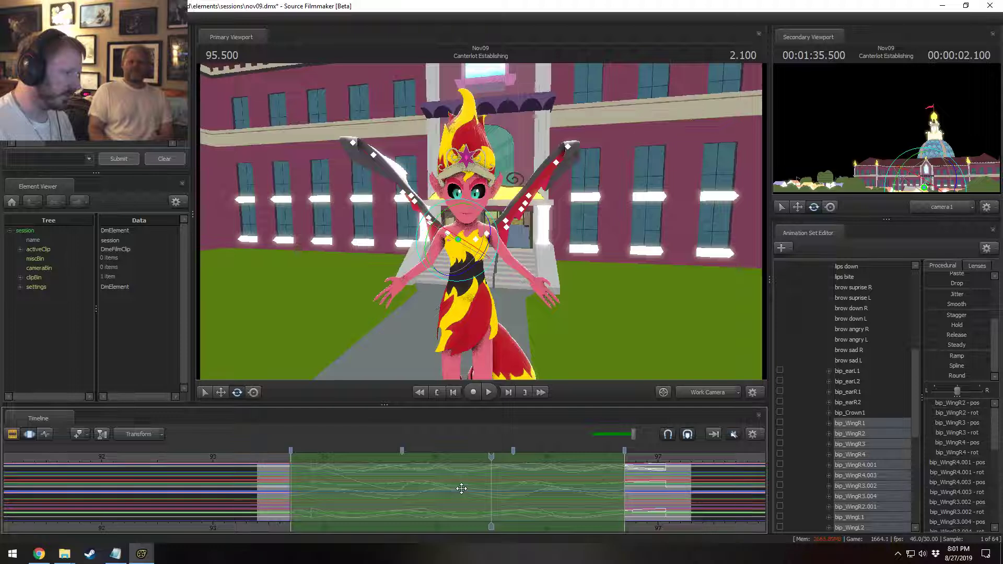
pyautogui.click(460, 489)
pyautogui.press('Up')
pyautogui.press('Up')
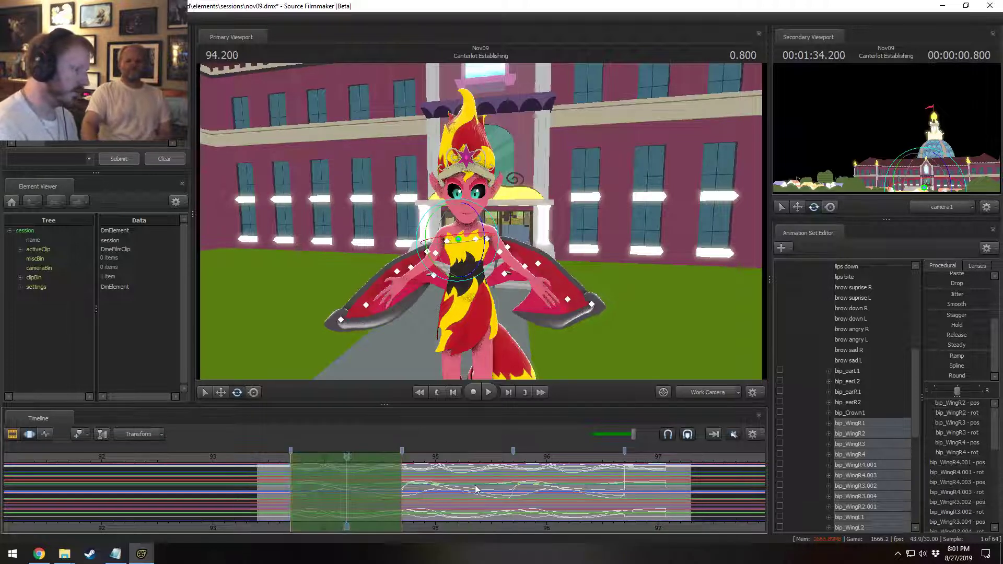
pyautogui.press('Down')
pyautogui.press('Down')
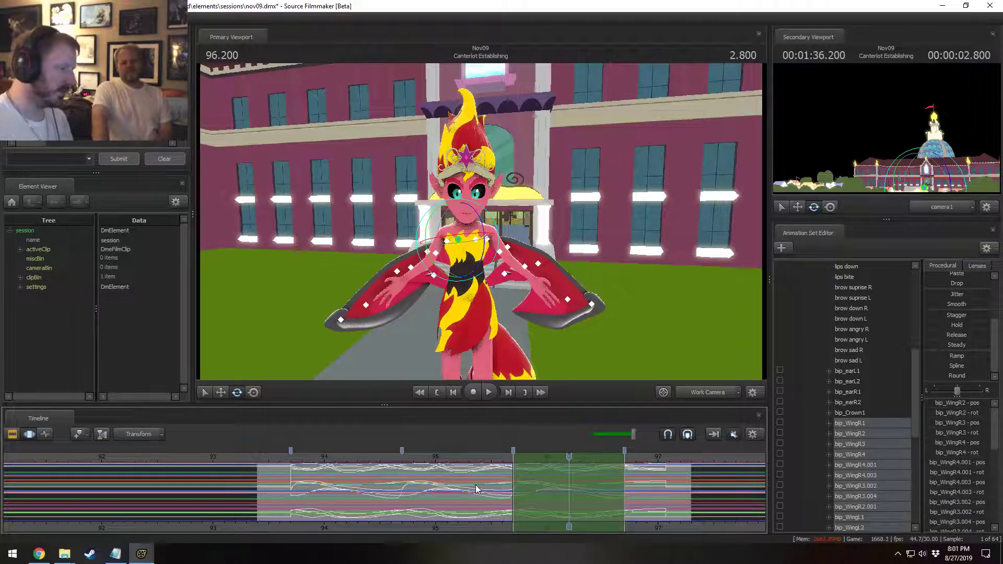
# - Play the sped-up flap from the start of the shot and view it from different angles around the character
pyautogui.click(283, 459)
pyautogui.press('space')
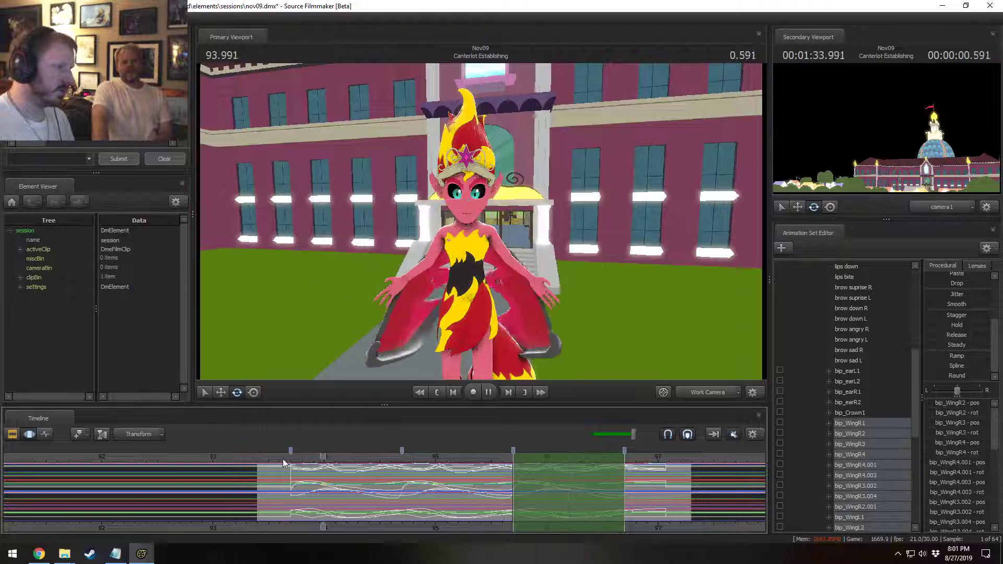
pyautogui.press('space')
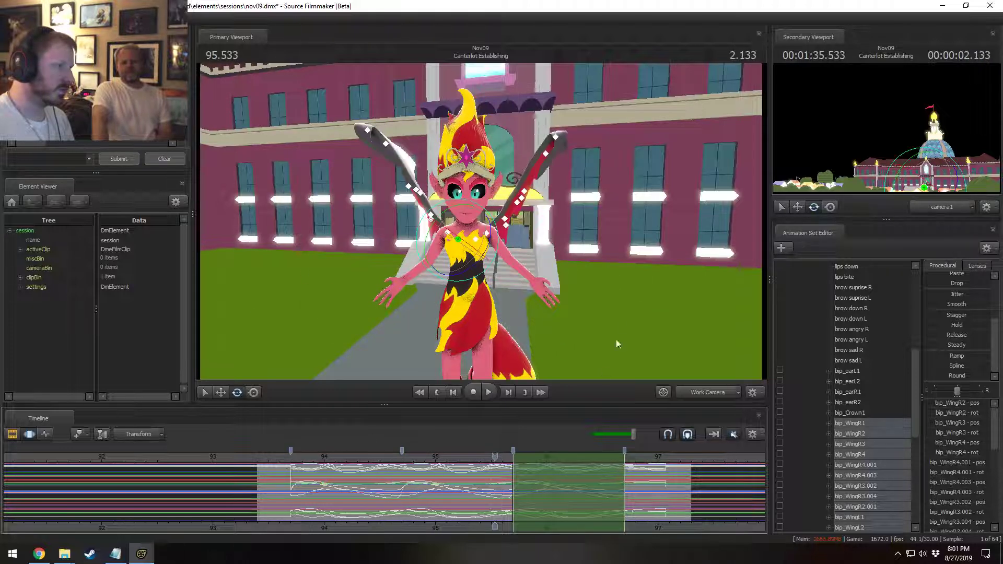
pyautogui.keyDown('alt'); pyautogui.moveTo(616, 340); pyautogui.dragTo(653, 339); pyautogui.keyUp('alt')
pyautogui.click(317, 457)
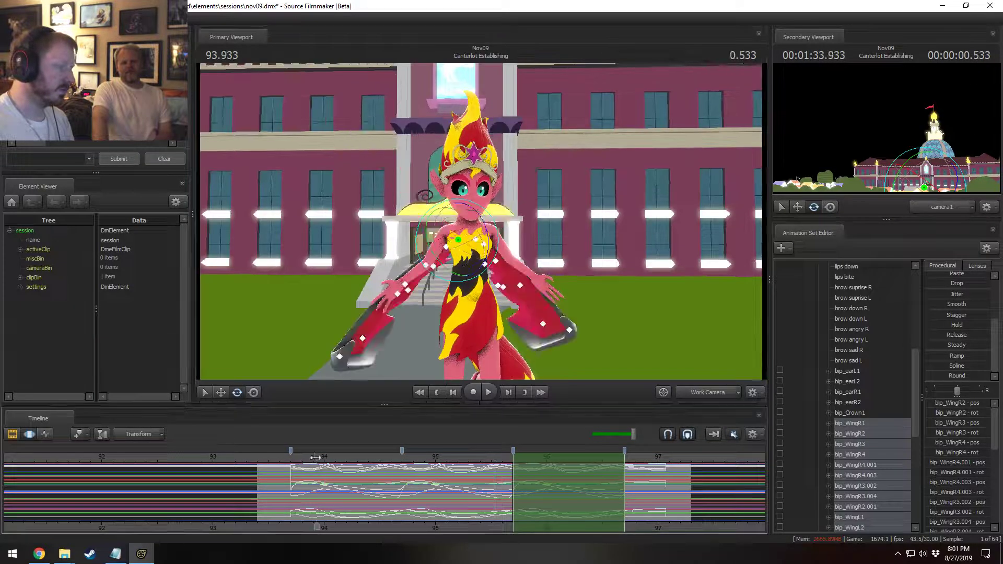
pyautogui.scroll(2, 430, 487)
pyautogui.scroll(-2, 430, 487)
pyautogui.press('space')
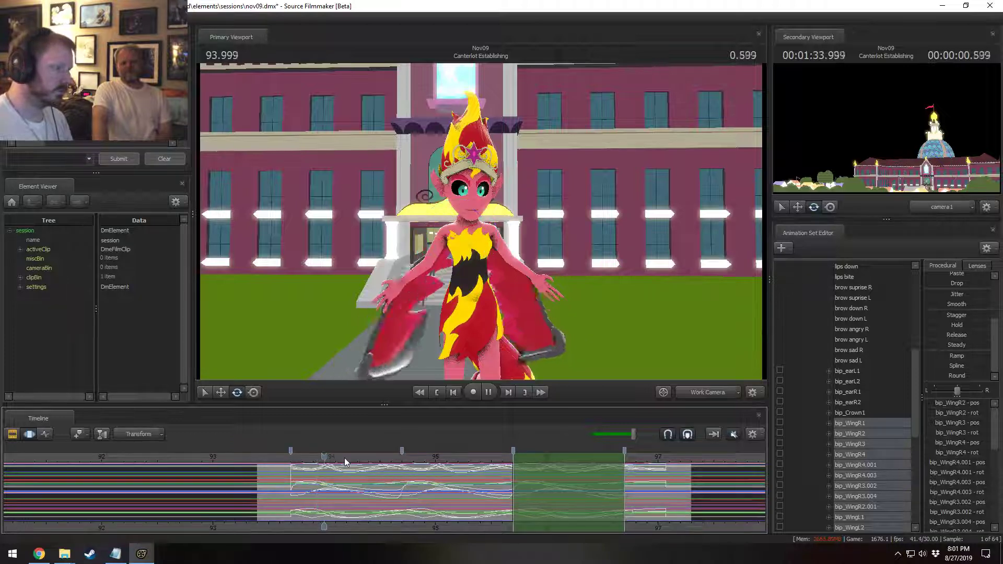
pyautogui.press('space')
pyautogui.keyDown('alt'); pyautogui.moveTo(507, 291); pyautogui.dragTo(478, 291); pyautogui.keyUp('alt')
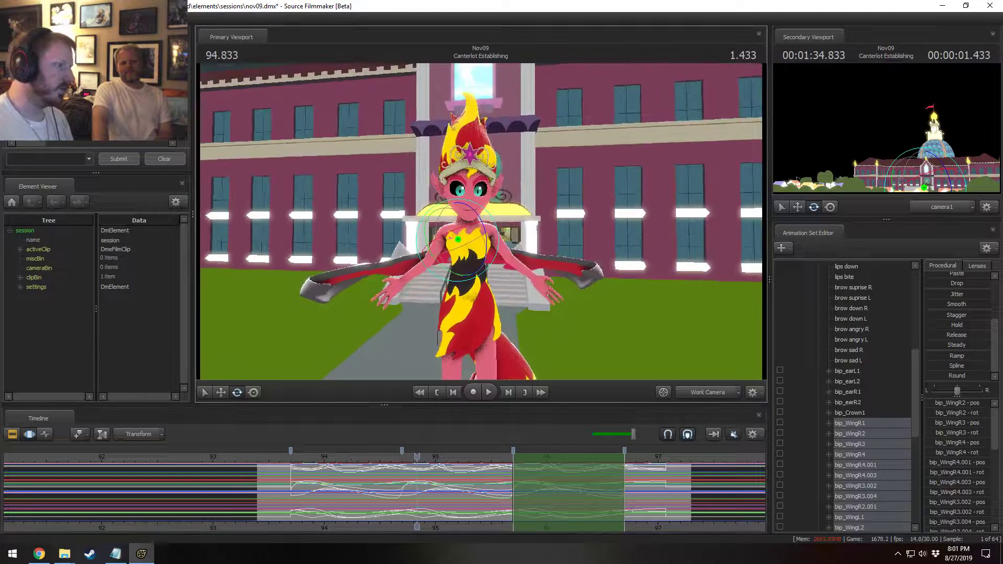
# - Set a time selection from about 94.6 to 95.5 seconds and adjust the rotation of bip_WingR4.001 at 94.766 seconds
pyautogui.moveTo(417, 483)
pyautogui.mouseDown(button='middle')
pyautogui.moveTo(425, 485)
pyautogui.moveTo(399, 485)
pyautogui.moveTo(410, 486)
pyautogui.mouseUp(button='middle')
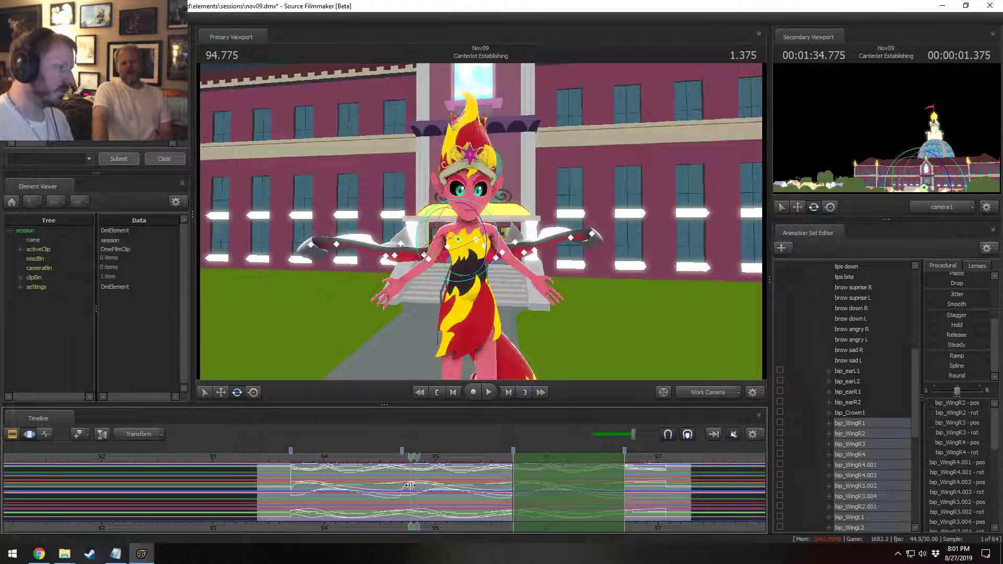
pyautogui.click(410, 485)
pyautogui.moveTo(427, 487); pyautogui.dragTo(491, 493)
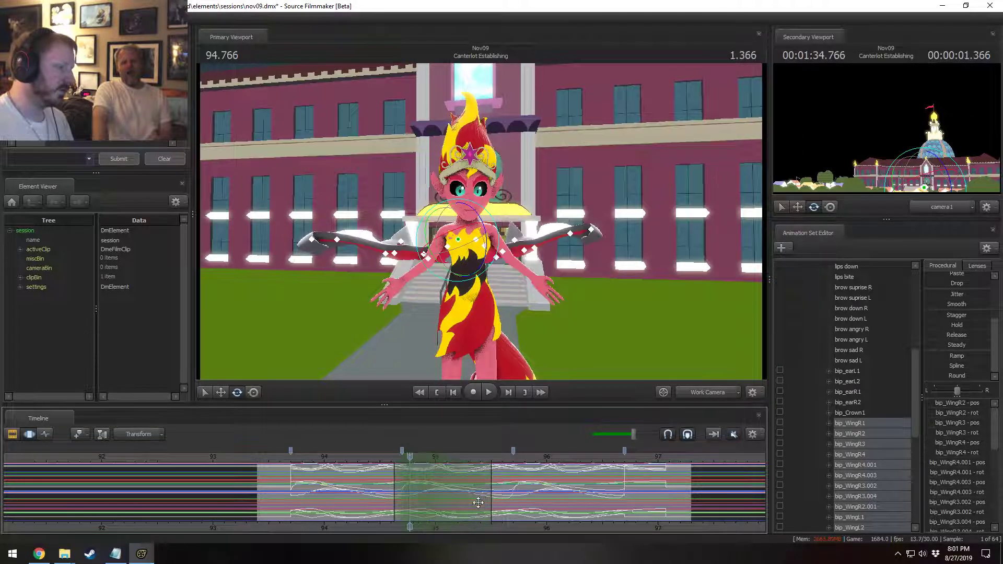
pyautogui.click(337, 240)
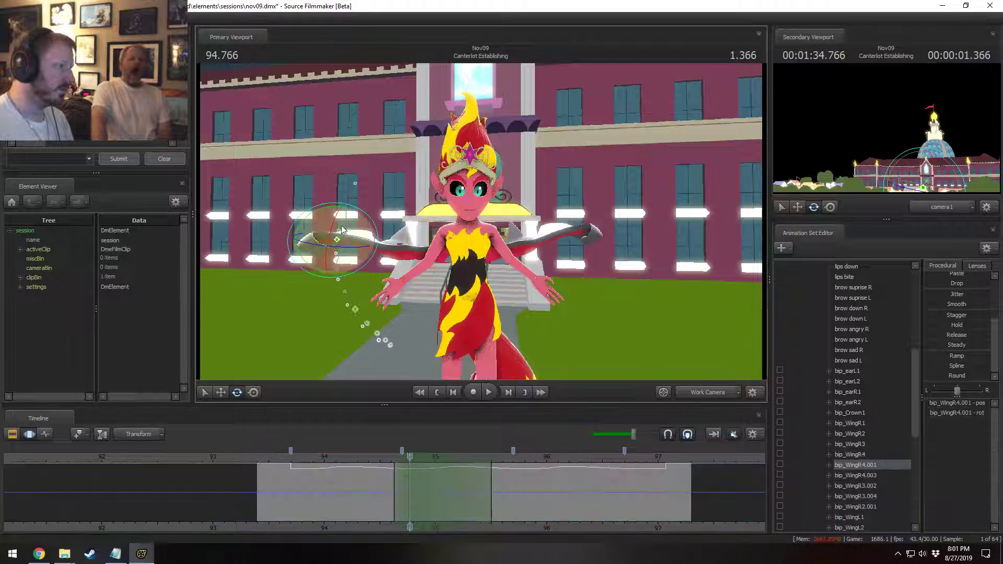
pyautogui.moveTo(349, 232); pyautogui.dragTo(462, 223)
pyautogui.press('w')
pyautogui.press('e')
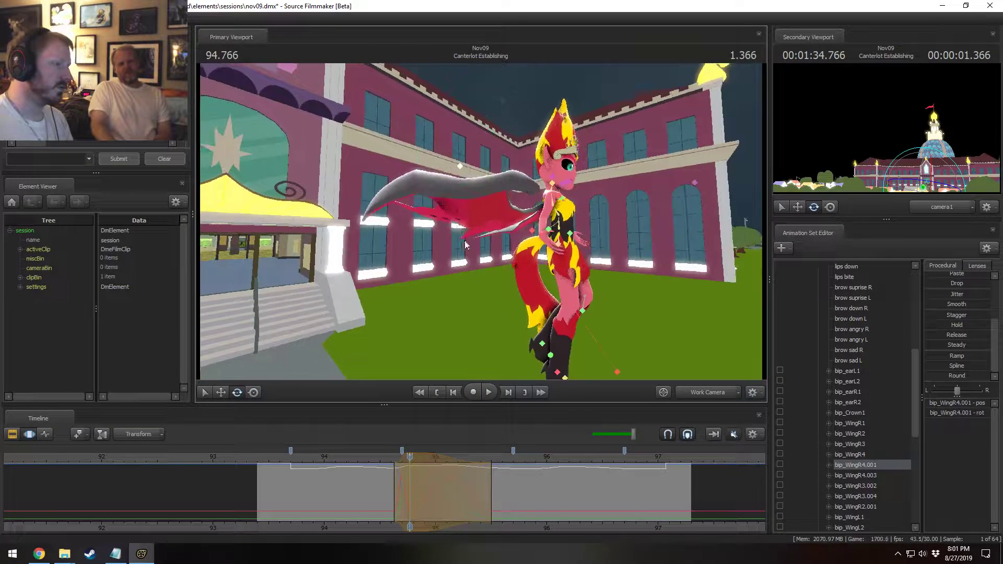
# - Adjust bip_WingR4.003 through bip_WingR2.001 together within the same time selection
pyautogui.click(867, 475)
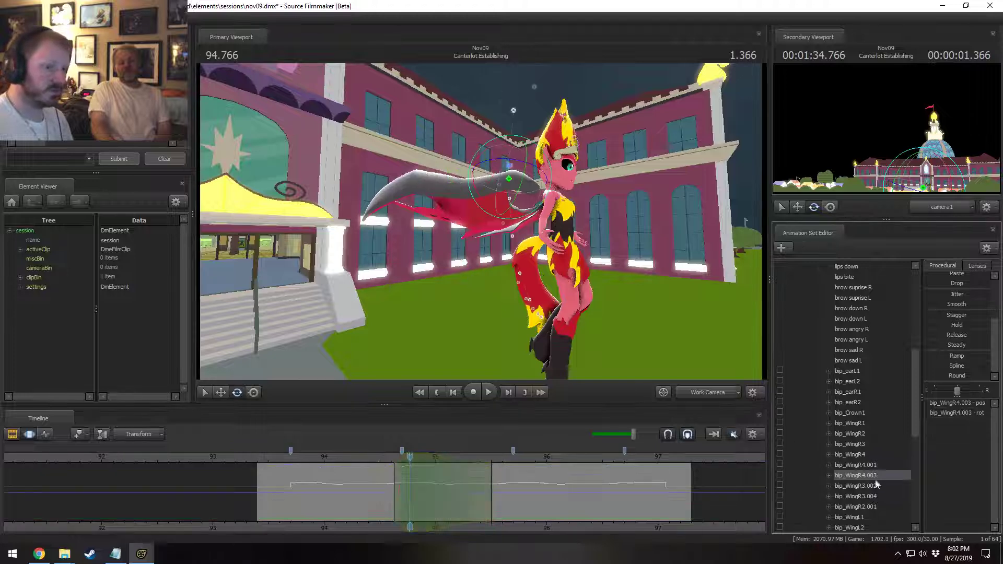
pyautogui.keyDown('shift'); pyautogui.click(867, 507); pyautogui.keyUp('shift')
pyautogui.moveTo(522, 220); pyautogui.dragTo(494, 320)
pyautogui.press('w')
pyautogui.click(393, 483)
pyautogui.moveTo(393, 484); pyautogui.dragTo(453, 476)
# - Play the flap in the work camera from 94.566 seconds and check the wing motion from the front
pyautogui.press('space')
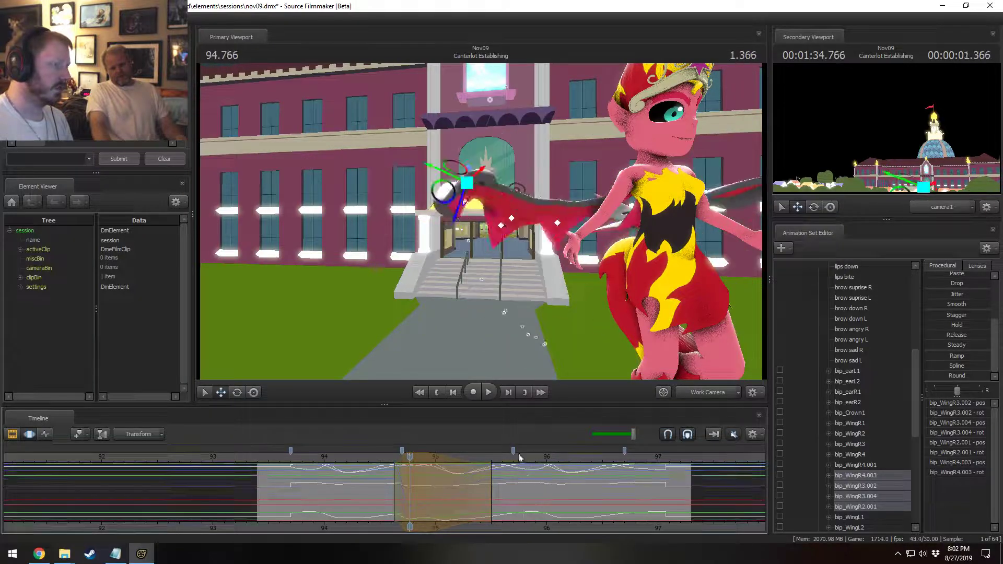
pyautogui.press('F4')
pyautogui.click(389, 458)
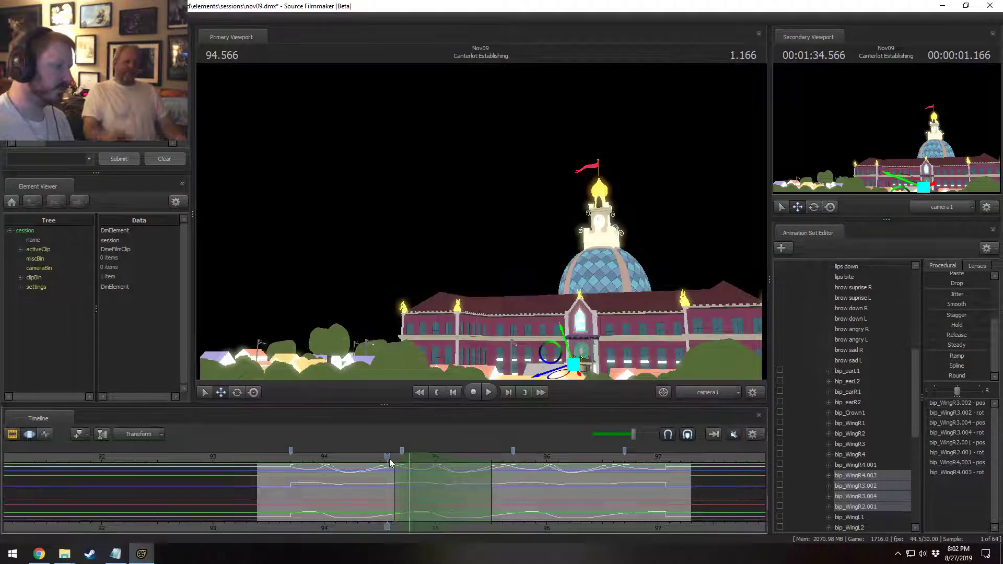
pyautogui.press('F4')
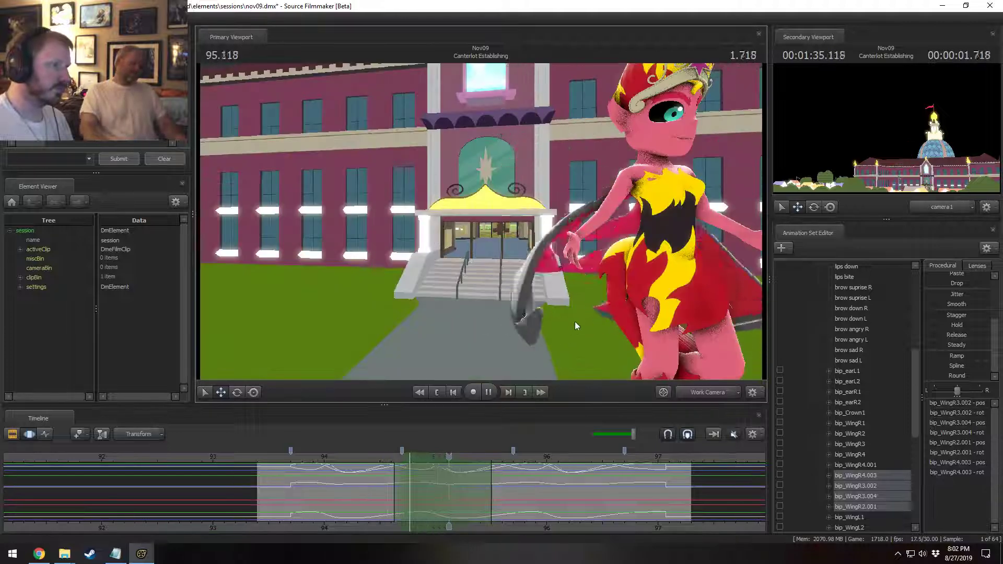
pyautogui.moveTo(535, 312); pyautogui.dragTo(538, 307)
pyautogui.press('s')
pyautogui.press('d')
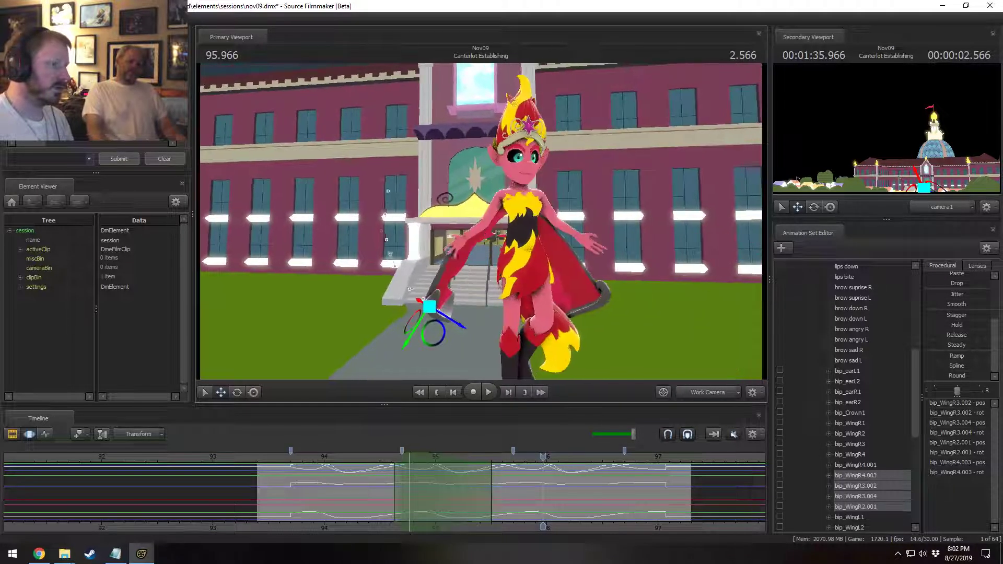
# - Shorten the time selection to about 94.6 to 95.2 seconds around 94.766 seconds and try rotating bip_WingR4.003
pyautogui.press('shift')
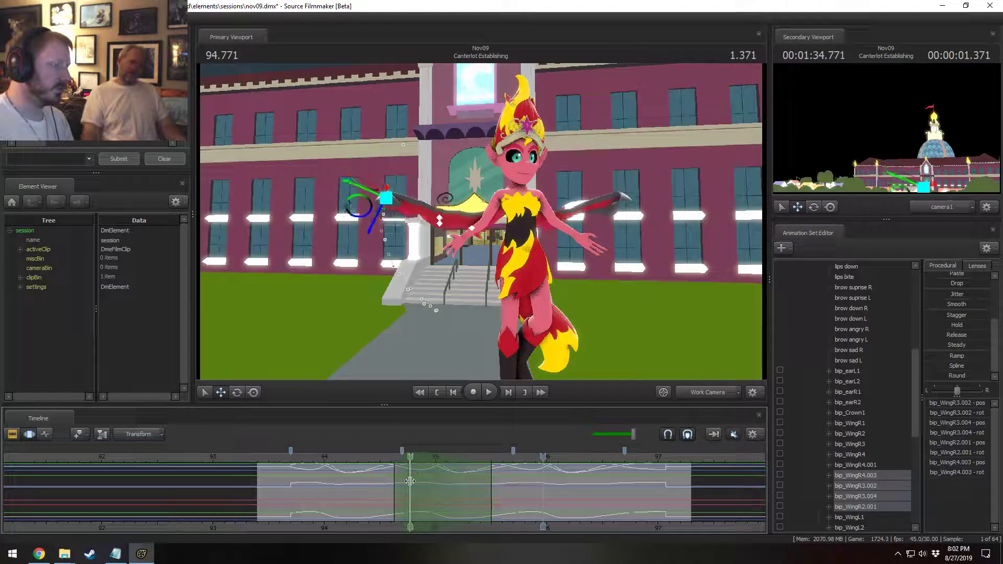
pyautogui.click(410, 480)
pyautogui.moveTo(430, 479); pyautogui.dragTo(462, 376)
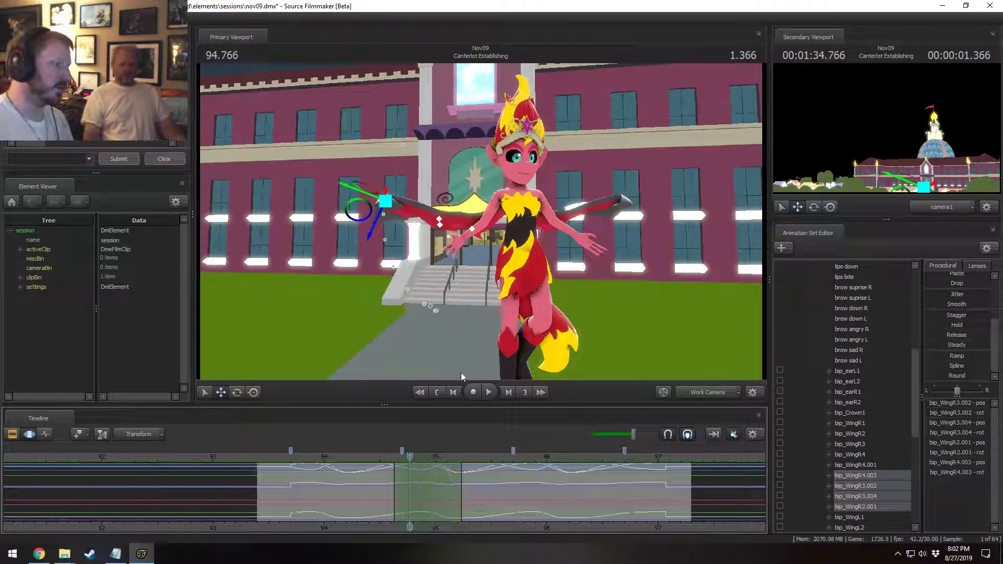
pyautogui.click(385, 199)
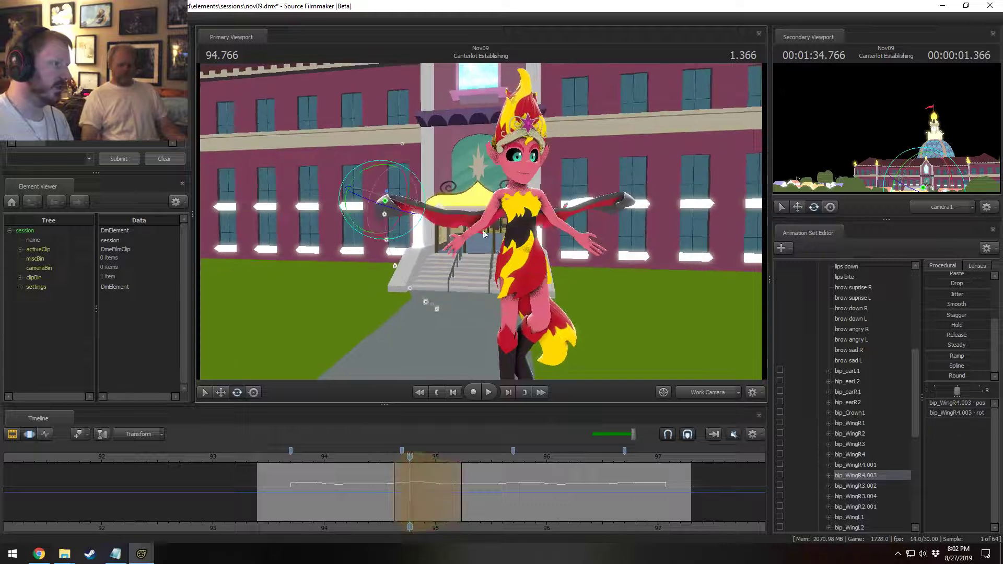
pyautogui.moveTo(528, 276); pyautogui.dragTo(433, 229)
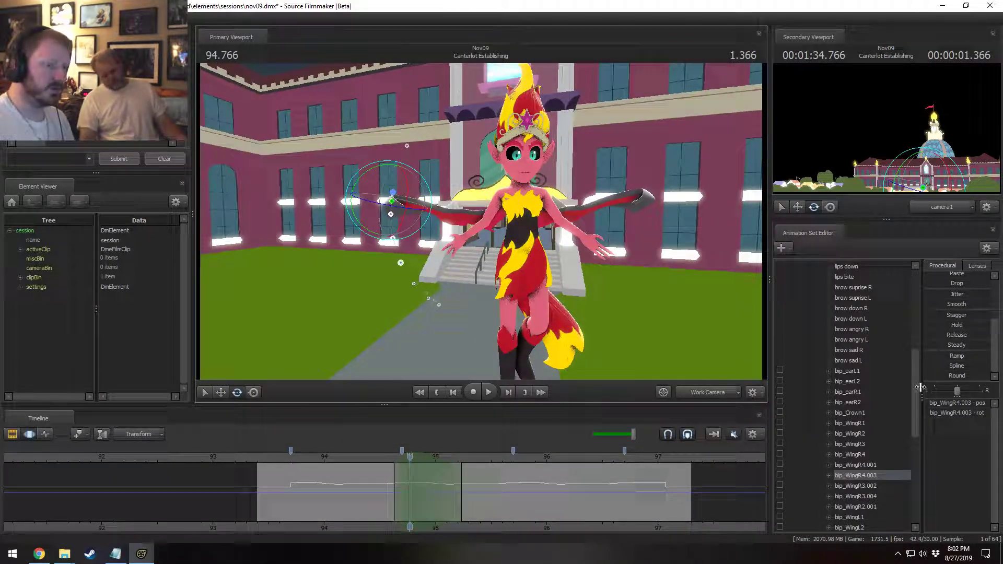
# - Examine the bones bip_WingR3.002, bip_WingR2.001, bip_WingR4 and bip_WingR4.003 from the front and from above
pyautogui.click(866, 486)
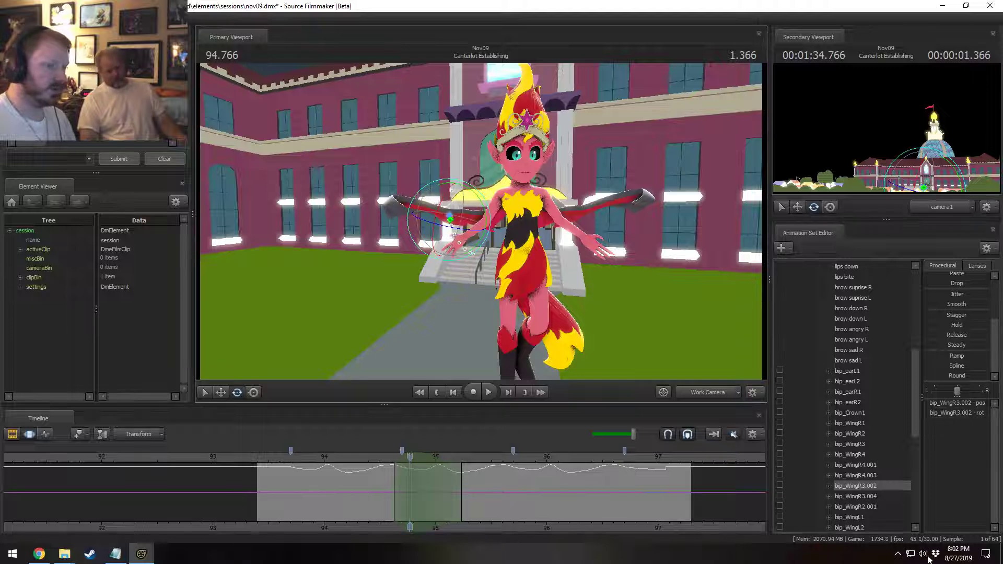
pyautogui.click(866, 508)
pyautogui.click(856, 454)
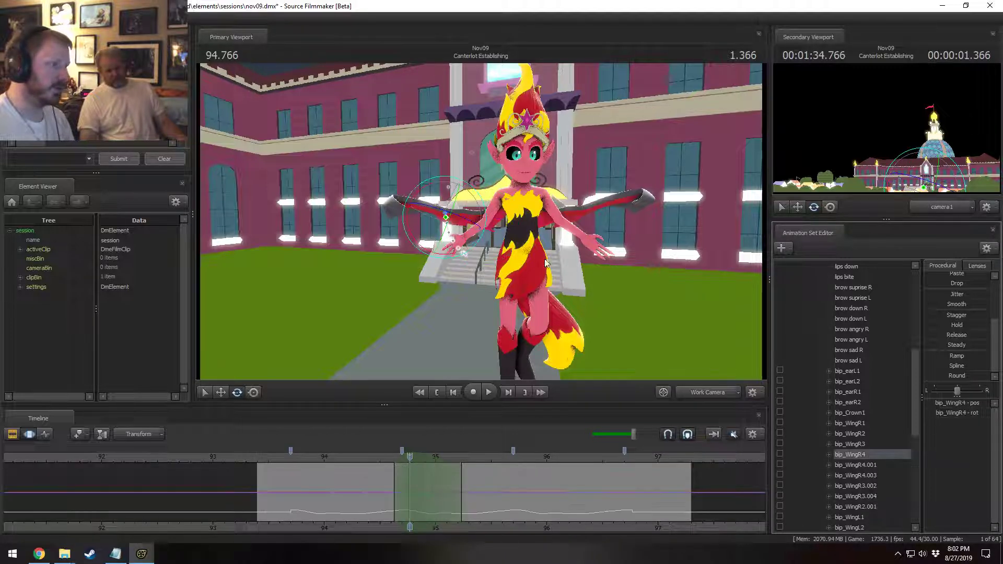
pyautogui.moveTo(484, 208); pyautogui.dragTo(488, 214)
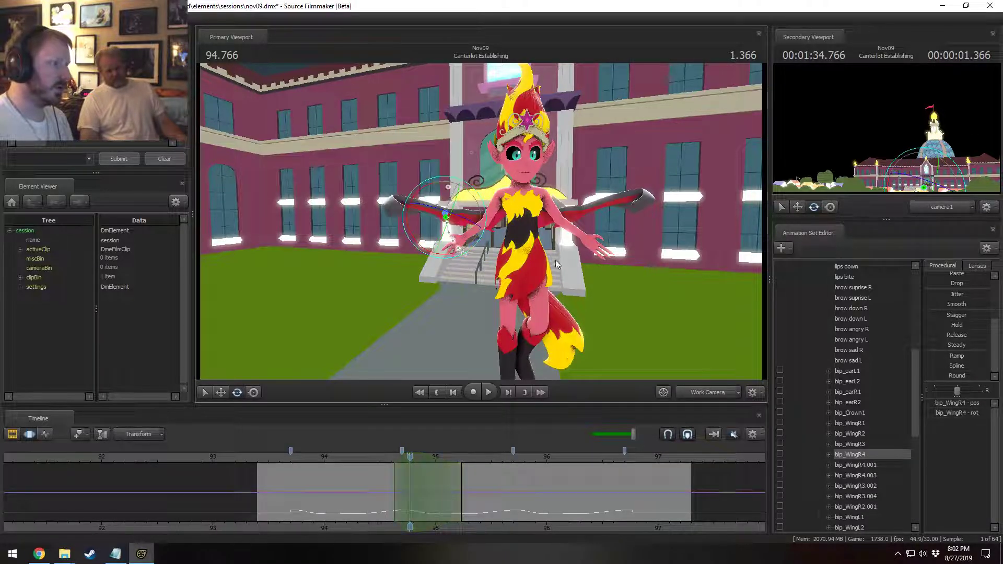
pyautogui.moveTo(556, 259); pyautogui.dragTo(445, 238)
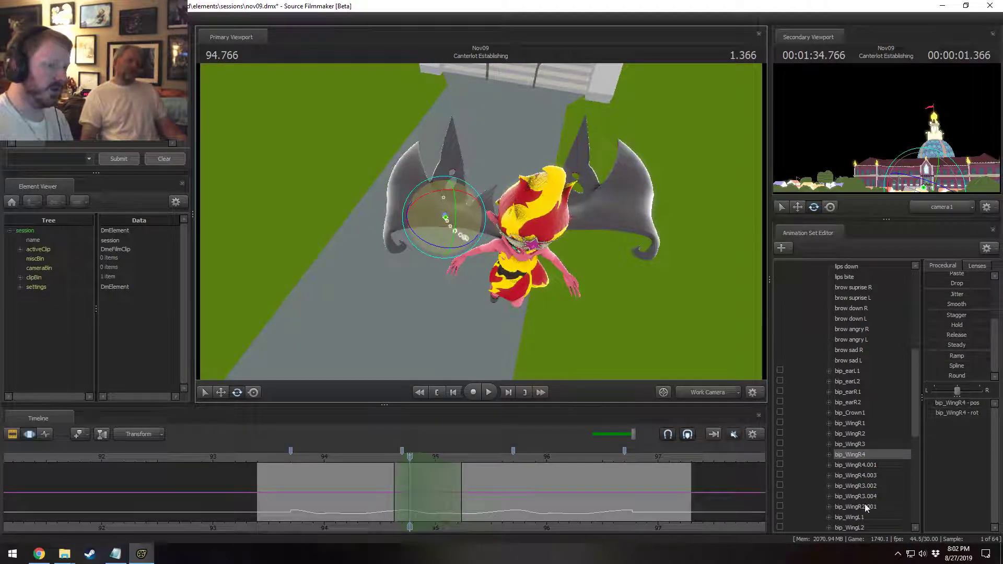
pyautogui.click(869, 487)
pyautogui.click(868, 477)
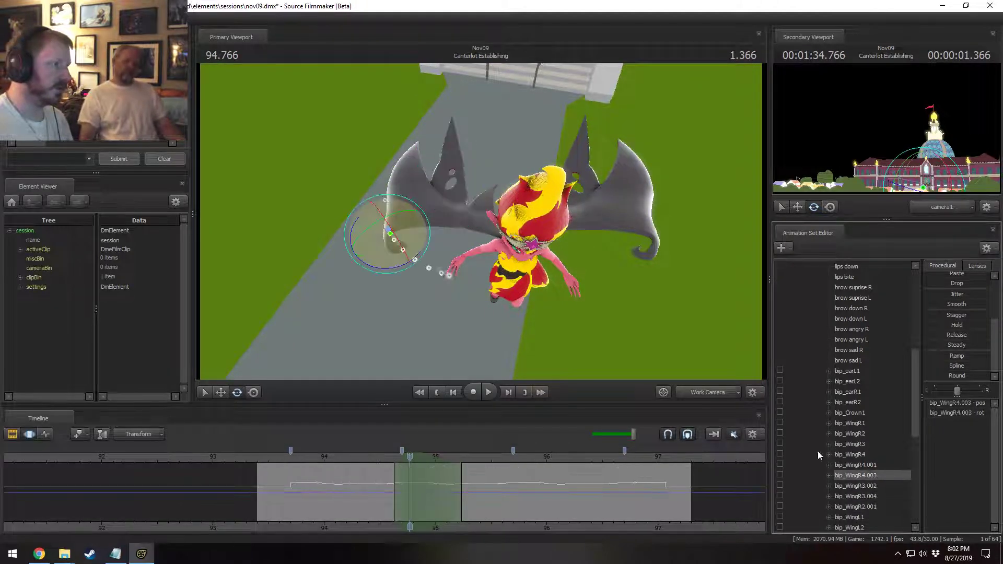
# - Rotate bip_WingR4.001 at 94.766 seconds within the short time selection and check the wing tip's bend while scrubbing to 94.866 seconds
pyautogui.click(870, 467)
pyautogui.moveTo(418, 204); pyautogui.dragTo(479, 248)
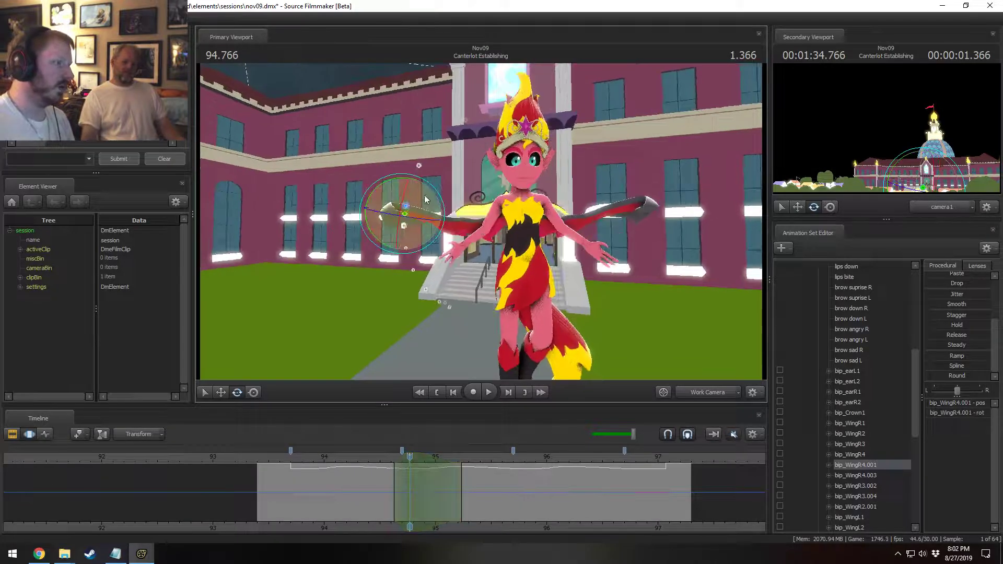
pyautogui.moveTo(438, 223); pyautogui.dragTo(438, 202)
pyautogui.moveTo(410, 497)
pyautogui.mouseDown()
pyautogui.moveTo(389, 499)
pyautogui.moveTo(449, 491)
pyautogui.moveTo(382, 458)
pyautogui.moveTo(480, 459)
pyautogui.moveTo(420, 458)
pyautogui.mouseUp()
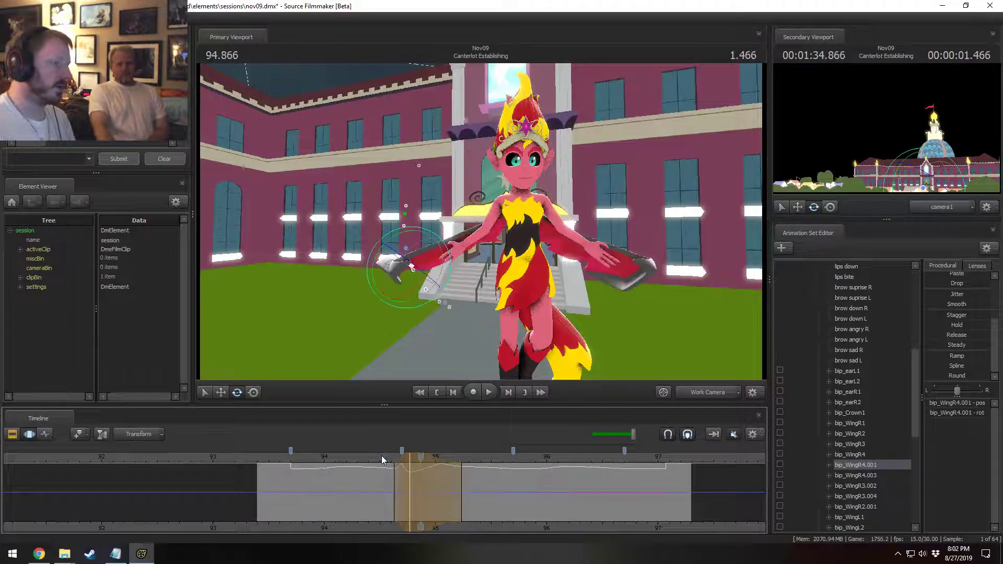
pyautogui.click(381, 456)
# - Select all of ssat1's controls, from the Face group through the Unknown group
pyautogui.scroll(6, 833, 459)
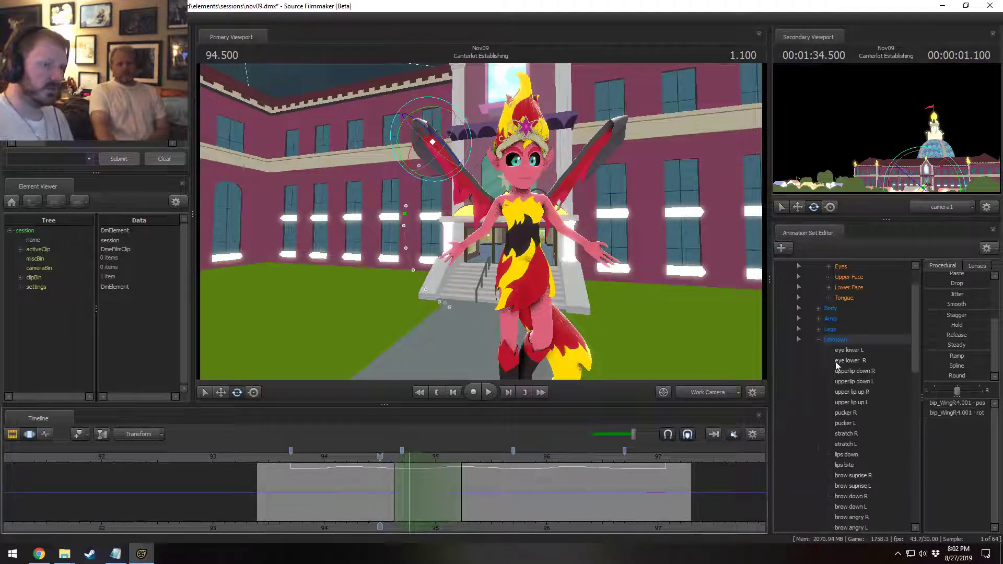
pyautogui.click(842, 341)
pyautogui.scroll(2, 842, 352)
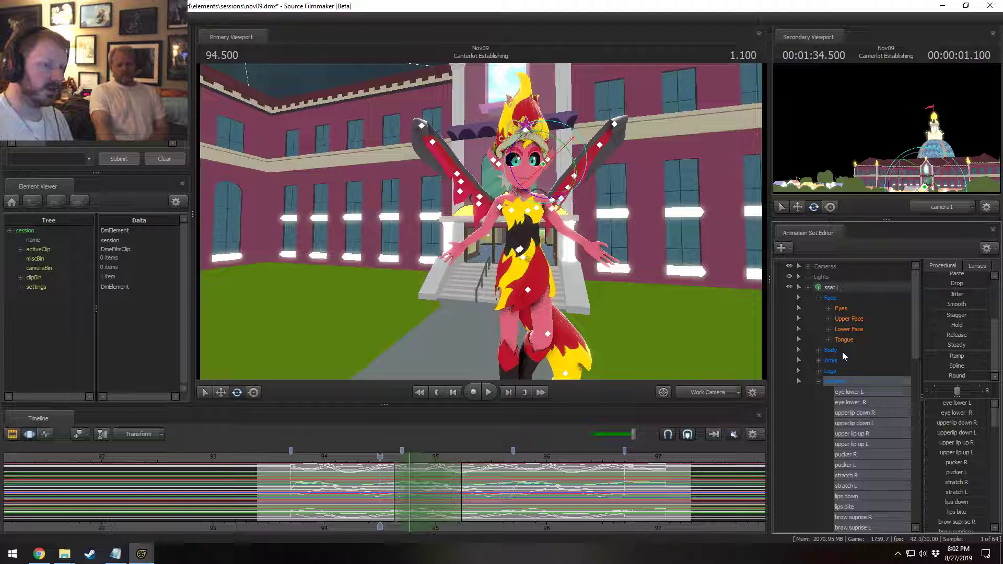
pyautogui.keyDown('shift'); pyautogui.click(832, 298); pyautogui.keyUp('shift')
pyautogui.scroll(-2, 618, 489)
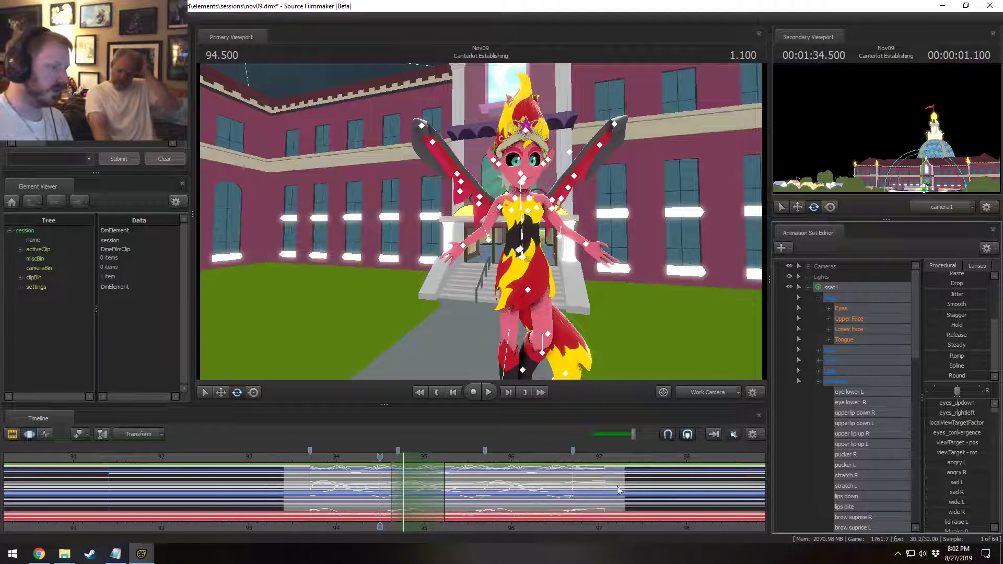
# - Widen the time selection to about 91.7 to 98.7 seconds and try compressing the animation into about 94.4 to 96.2 seconds
pyautogui.click(555, 478)
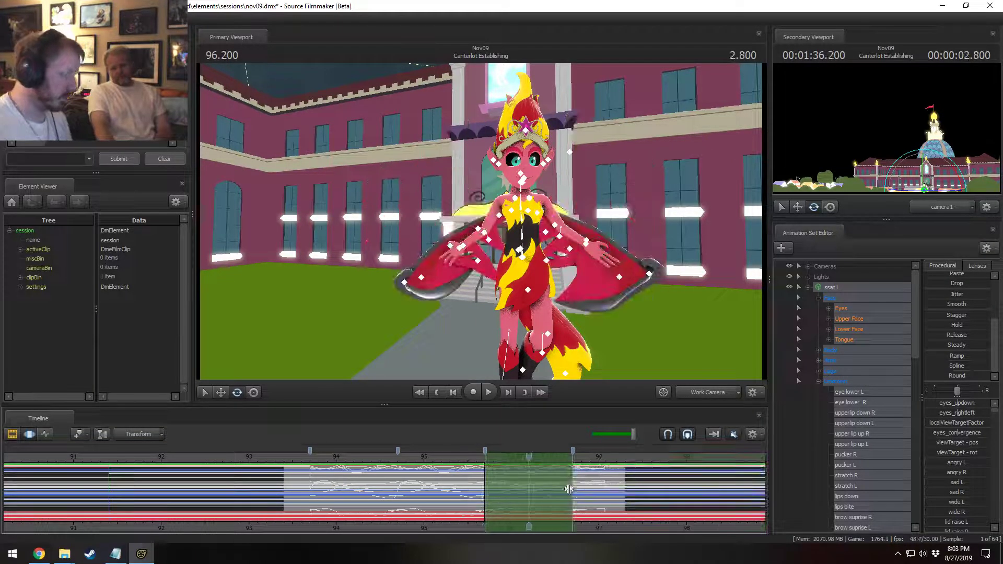
pyautogui.moveTo(547, 484); pyautogui.dragTo(718, 514)
pyautogui.moveTo(658, 479); pyautogui.dragTo(588, 516)
pyautogui.moveTo(642, 494); pyautogui.dragTo(446, 507)
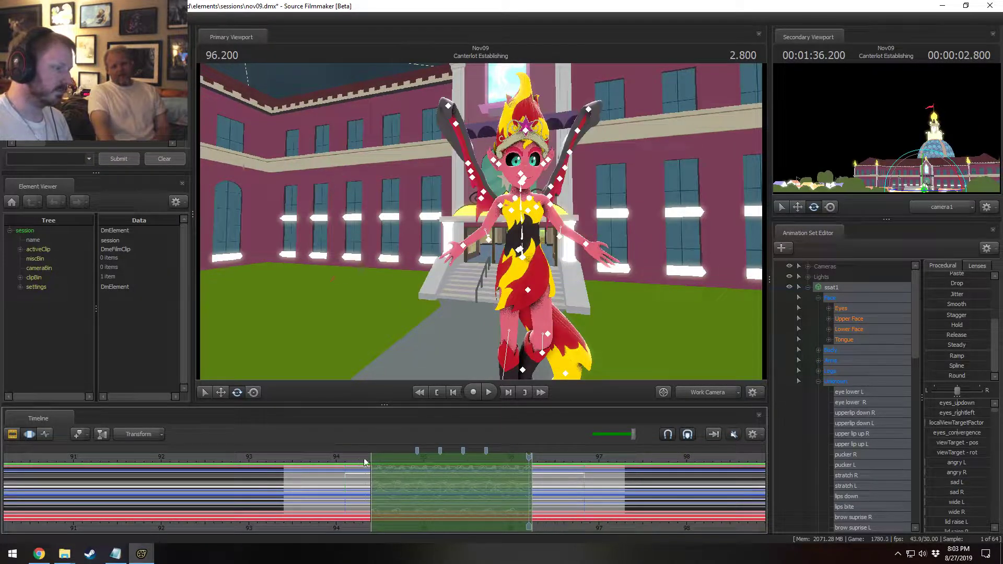
# - Play the compressed flap to judge its speed and undo the time compression
pyautogui.press('space')
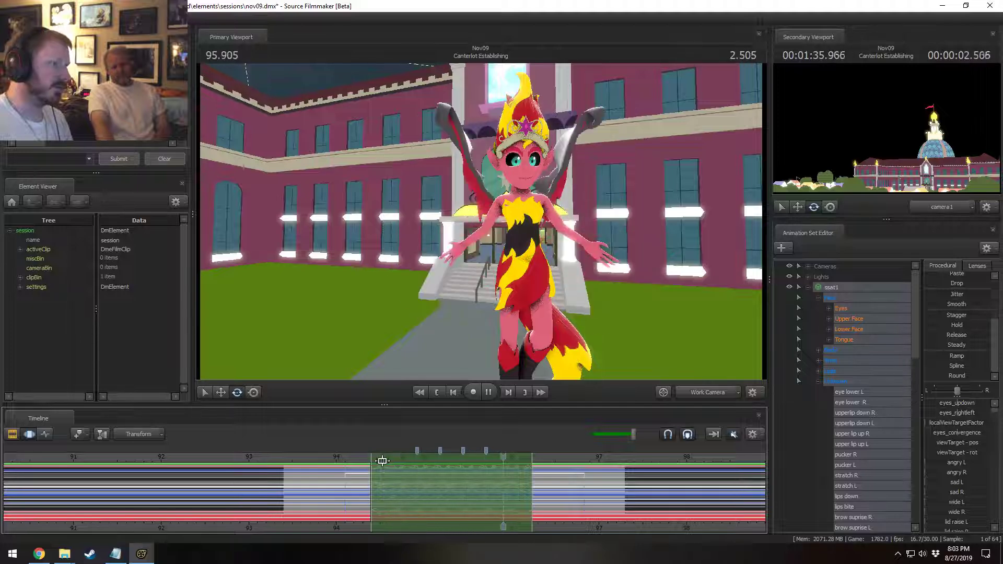
pyautogui.press('space')
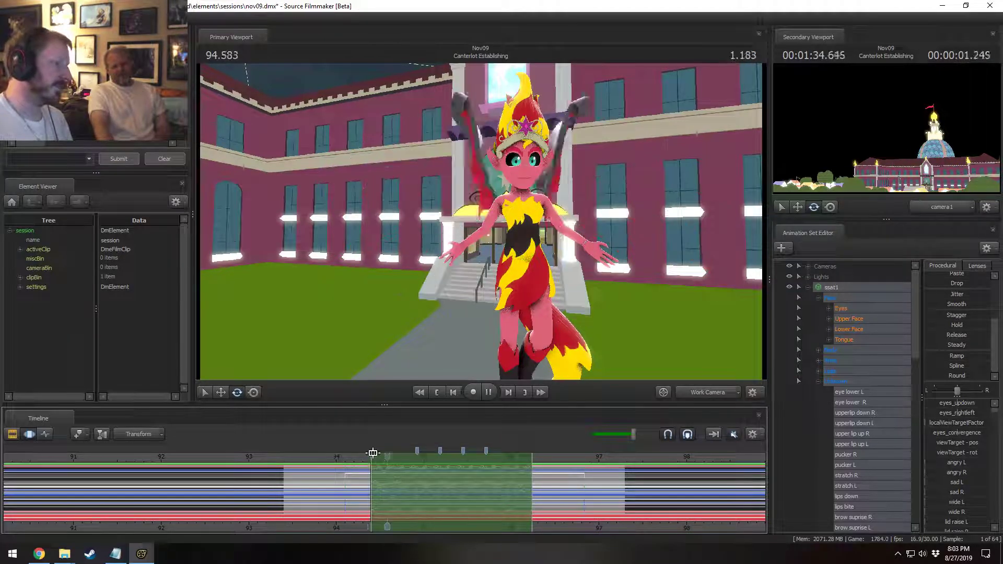
pyautogui.press('space')
pyautogui.press('space')
pyautogui.scroll(3, 373, 453)
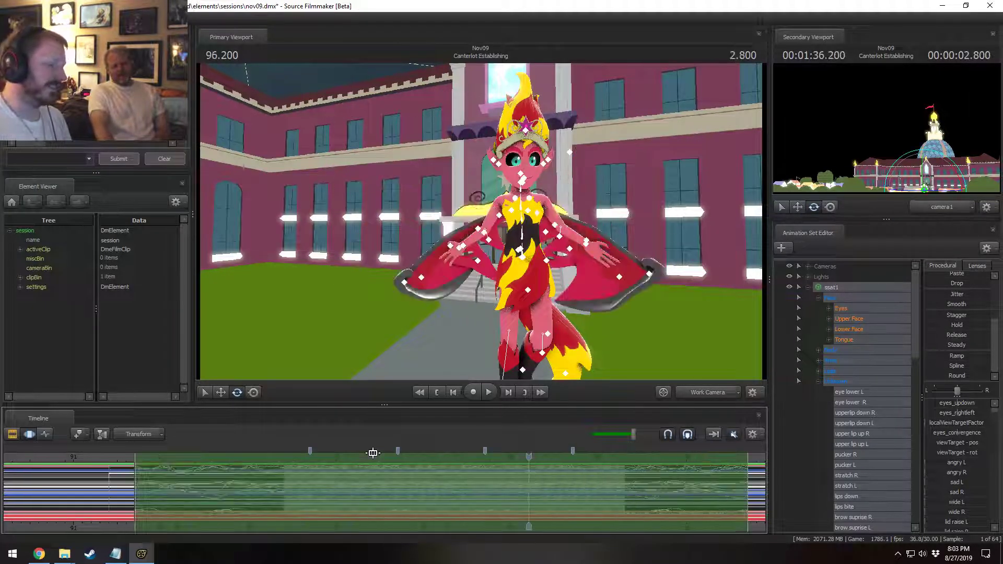
# - Play the flap from 93.733 seconds and check the wing motion from the front and from the side
pyautogui.moveTo(520, 457); pyautogui.dragTo(334, 489)
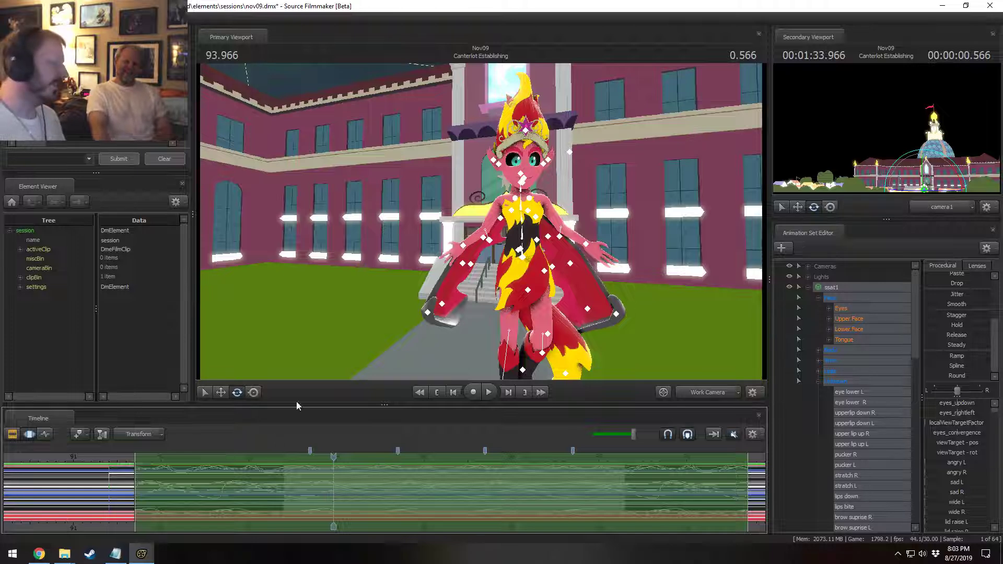
pyautogui.moveTo(333, 456); pyautogui.dragTo(336, 466)
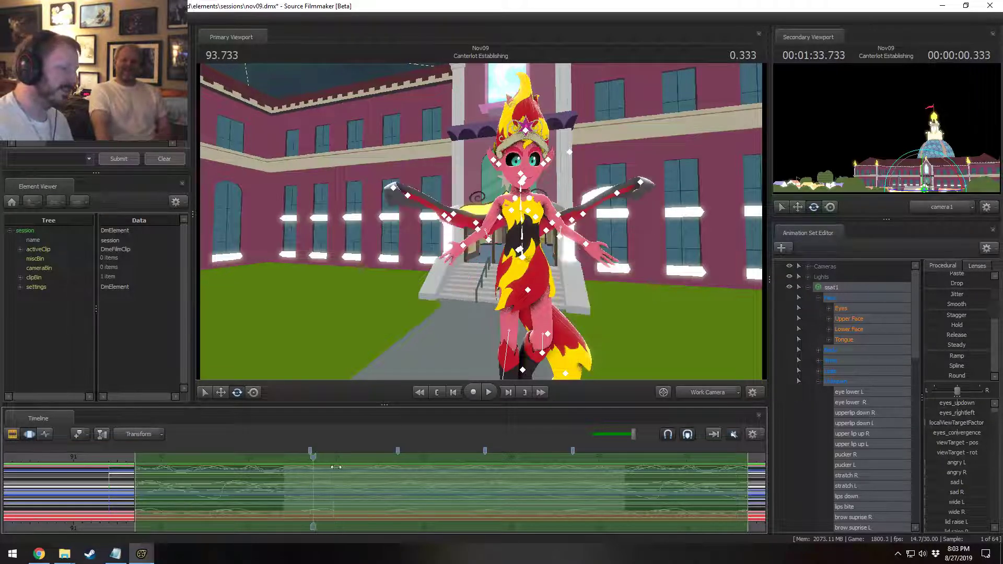
pyautogui.click(715, 391)
pyautogui.press('space')
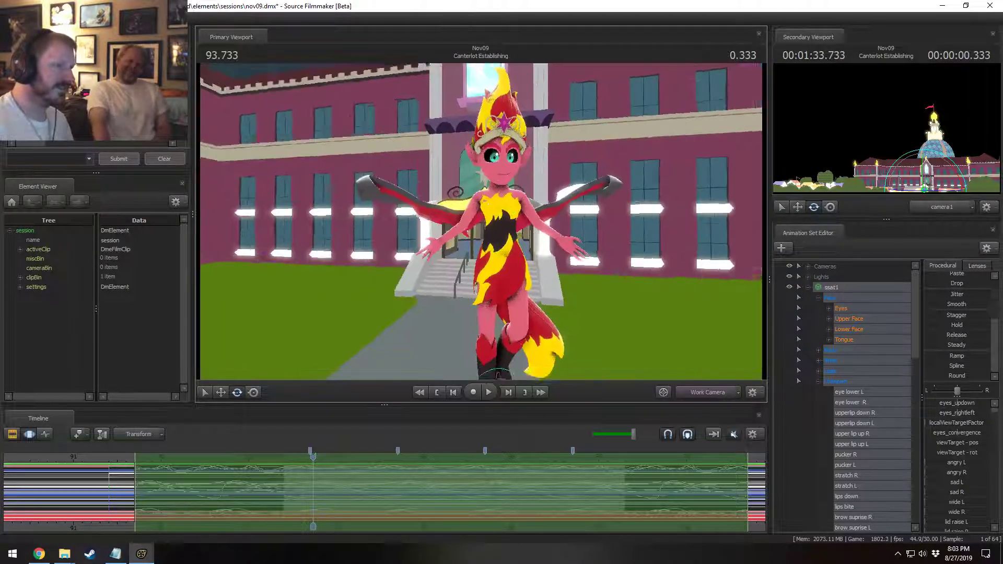
pyautogui.press('space')
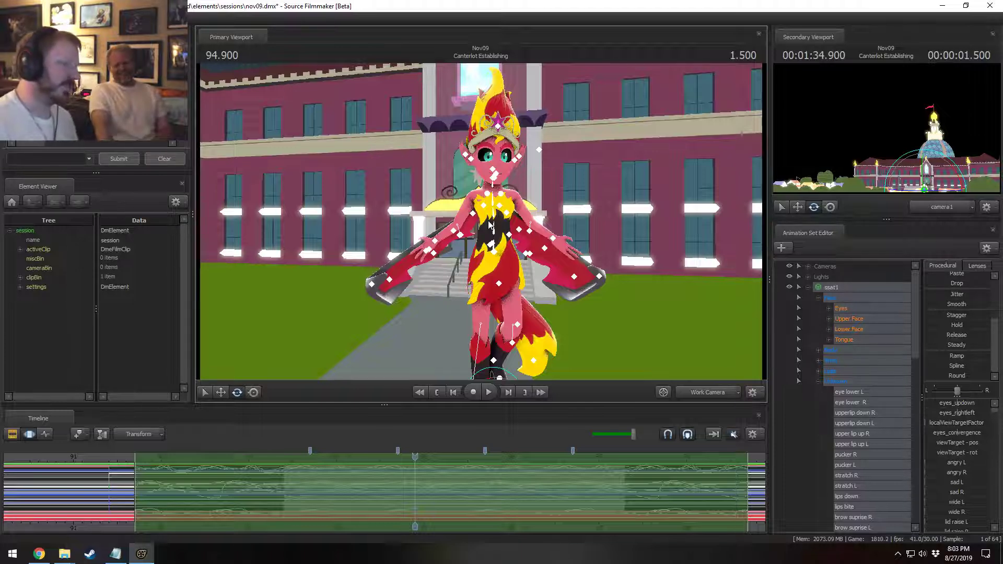
pyautogui.moveTo(490, 225); pyautogui.dragTo(572, 196)
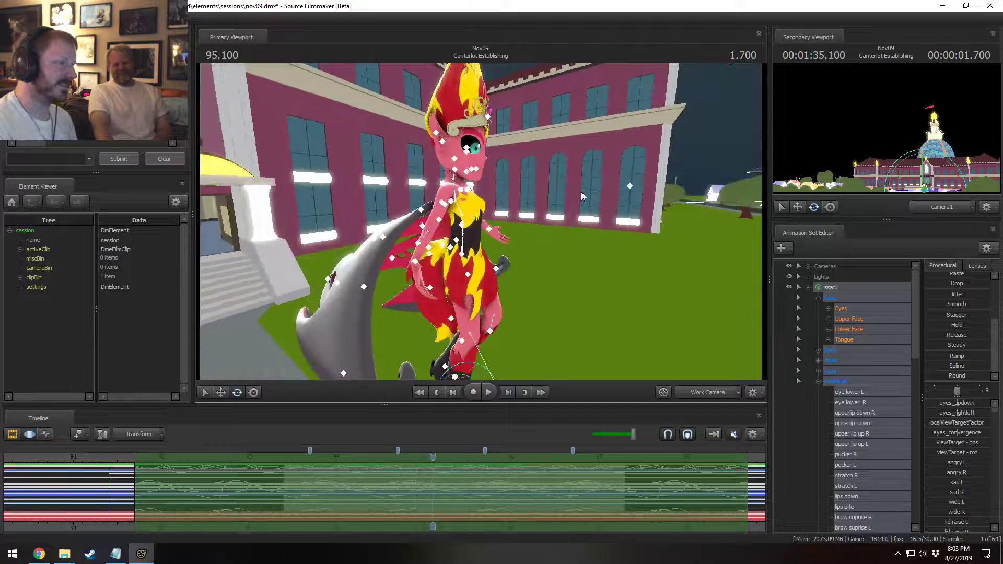
pyautogui.press('space')
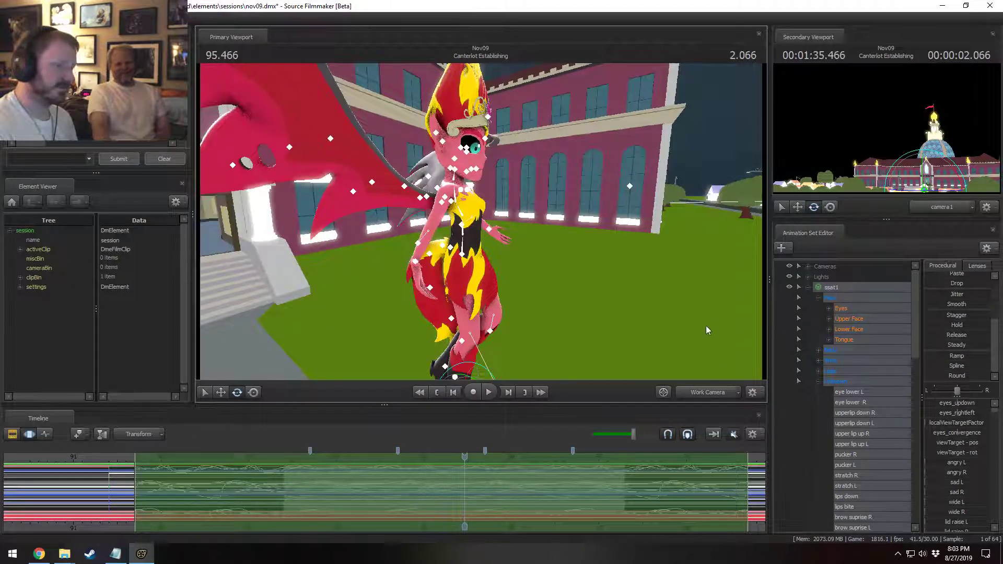
# - Select rootTransform in ssat1's Body group, try to move it, and undo the attempt
pyautogui.scroll(-1, 838, 408)
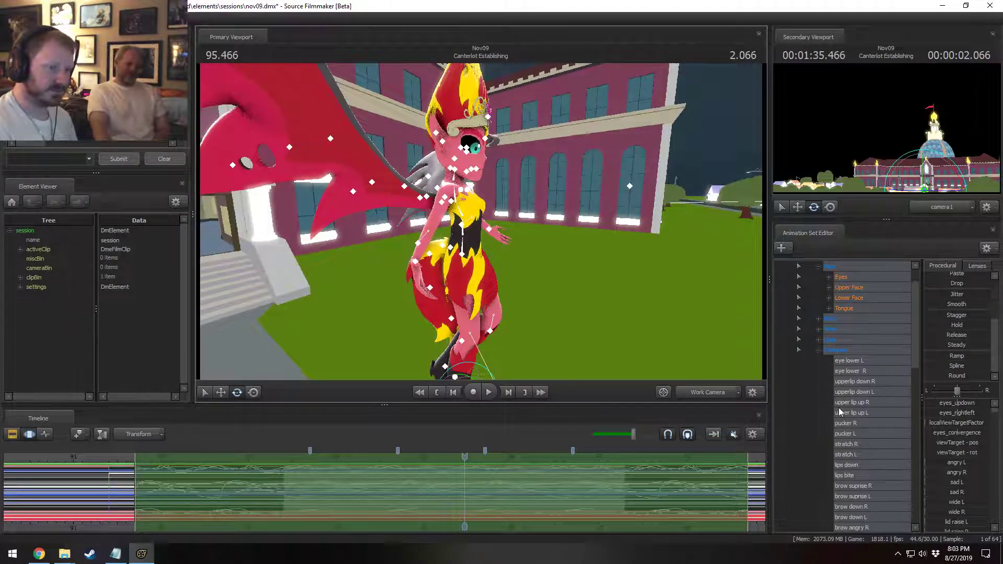
pyautogui.click(818, 349)
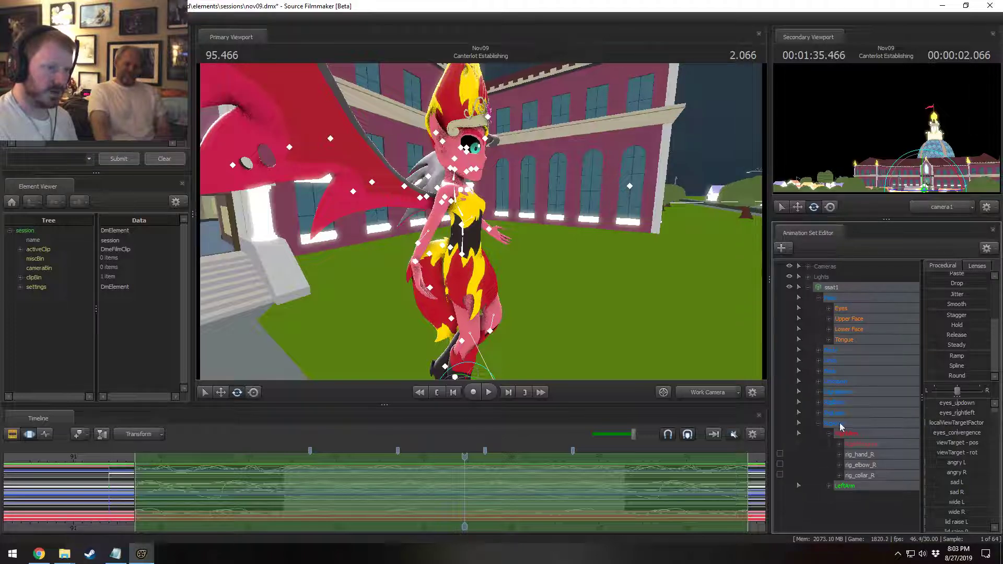
pyautogui.click(818, 349)
pyautogui.click(856, 361)
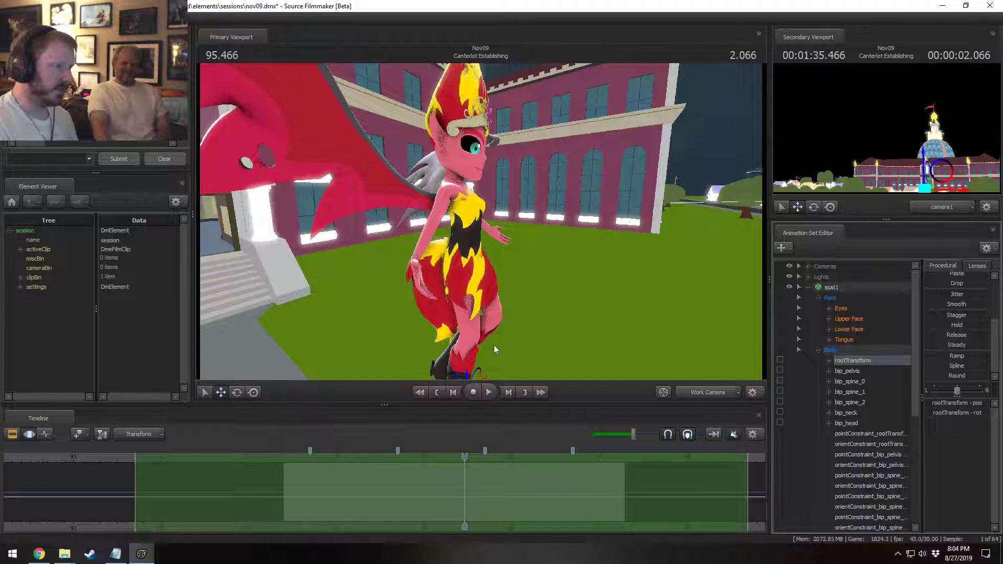
pyautogui.moveTo(494, 345); pyautogui.dragTo(491, 366)
pyautogui.moveTo(473, 330); pyautogui.dragTo(492, 226)
pyautogui.hotkey('ctrl', 'z')
# - Extend the time selection over the whole timeline, try moving bip_pelvis vertically, and undo the move
pyautogui.click(488, 470)
pyautogui.hotkey('ctrl', 'a')
pyautogui.click(854, 371)
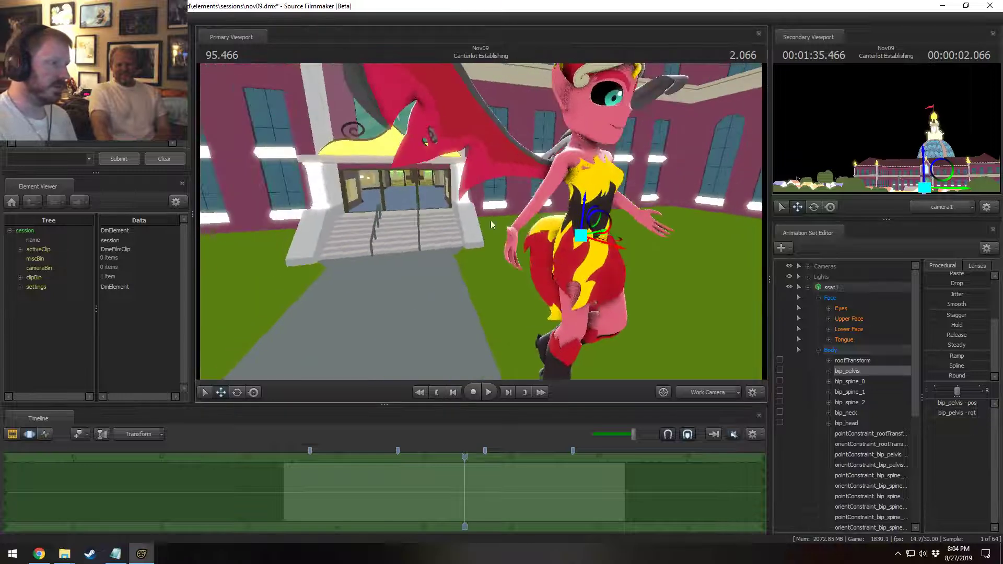
pyautogui.moveTo(584, 212); pyautogui.dragTo(581, 260)
pyautogui.hotkey('ctrl', 'z')
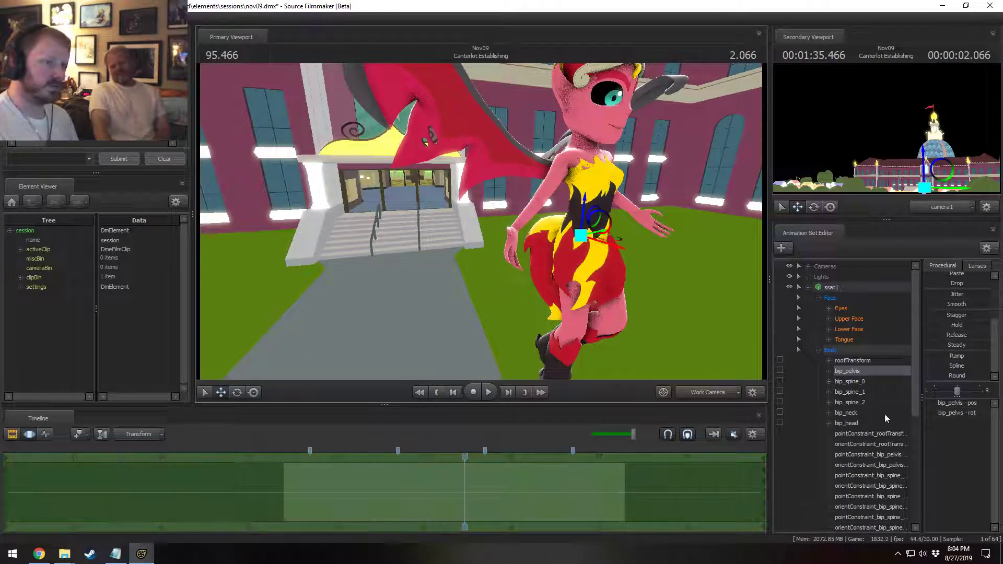
# - Collapse the Body group, expand RigBody and select rig_root for moving the whole character
pyautogui.click(818, 350)
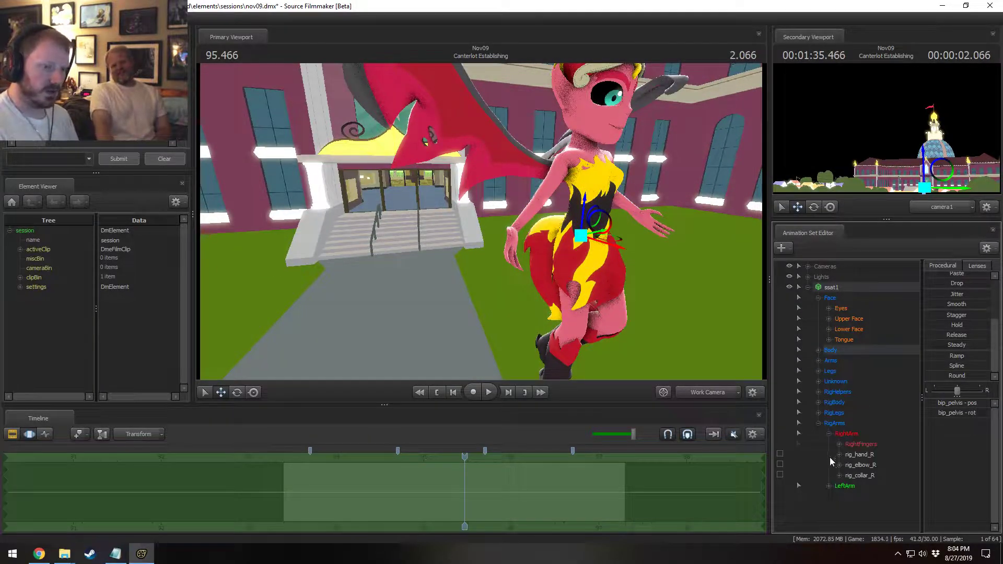
pyautogui.click(823, 424)
pyautogui.click(820, 391)
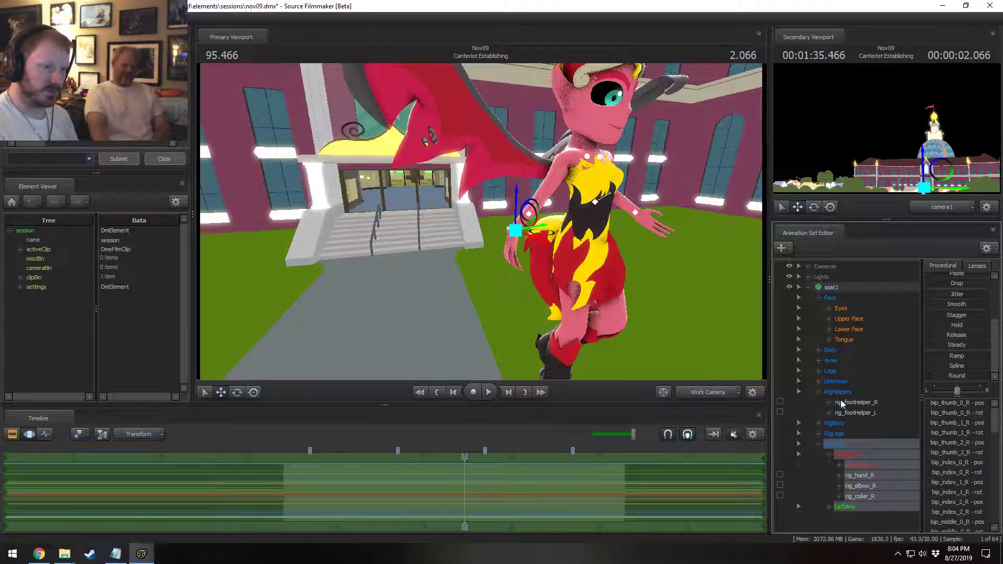
pyautogui.click(819, 392)
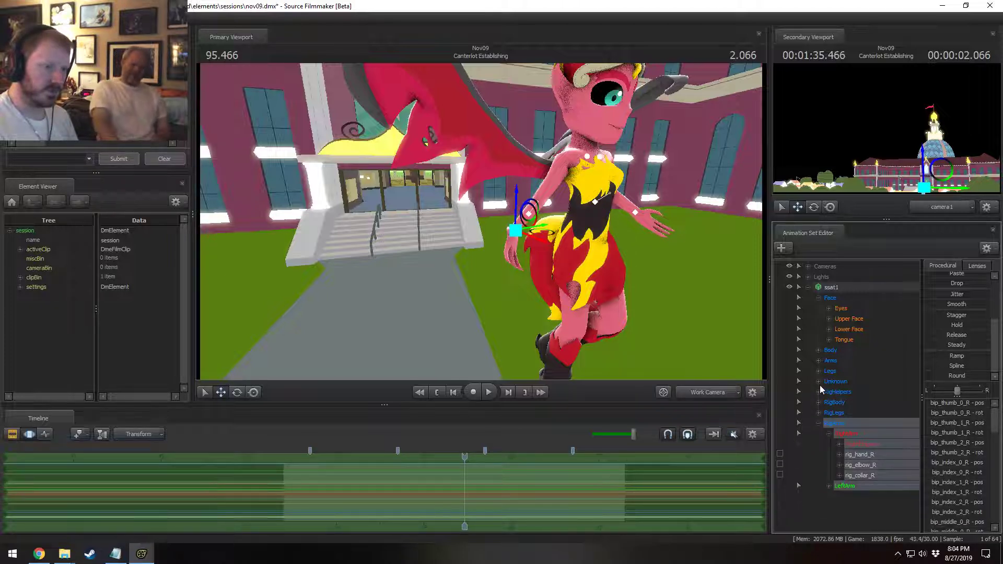
pyautogui.click(819, 402)
pyautogui.click(851, 412)
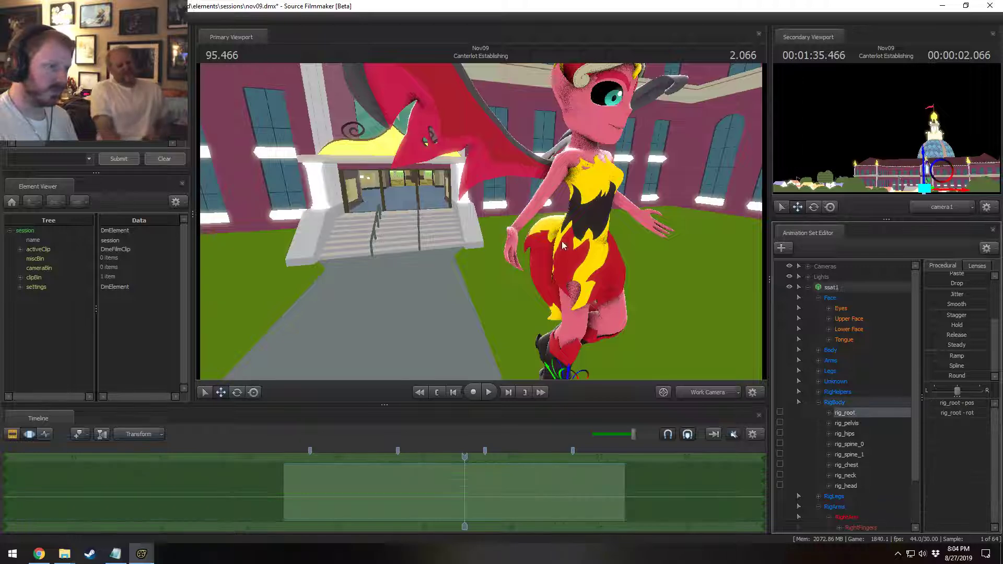
pyautogui.moveTo(486, 273); pyautogui.dragTo(556, 308)
# - Set the time selection to about 94.7 to 95.7 seconds and raise rig_root vertically at 94.966 seconds
pyautogui.moveTo(363, 489); pyautogui.dragTo(490, 485)
pyautogui.scroll(6, 414, 489)
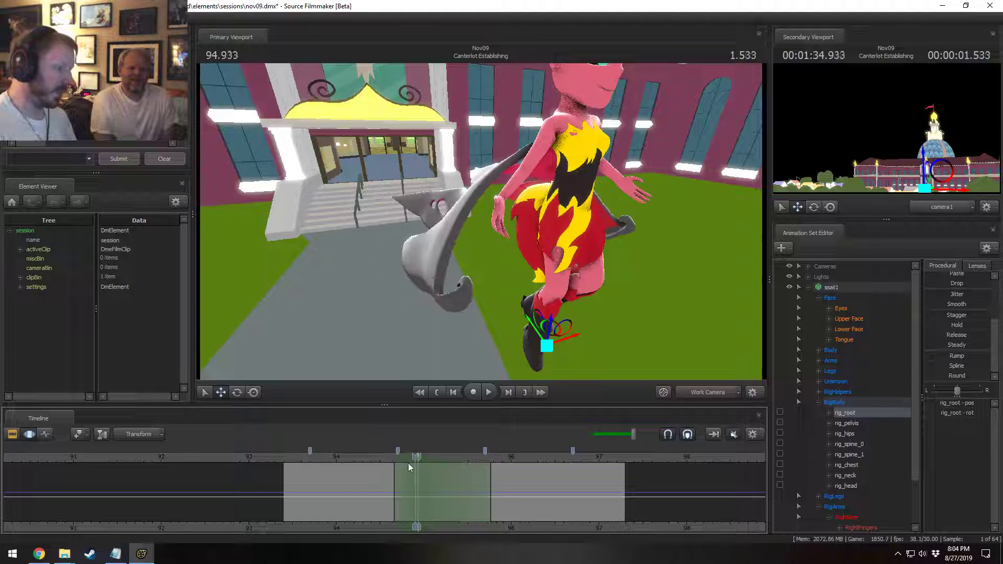
pyautogui.moveTo(409, 463); pyautogui.dragTo(407, 465)
pyautogui.scroll(2, 444, 484)
pyautogui.moveTo(521, 478); pyautogui.dragTo(505, 478)
pyautogui.click(427, 467)
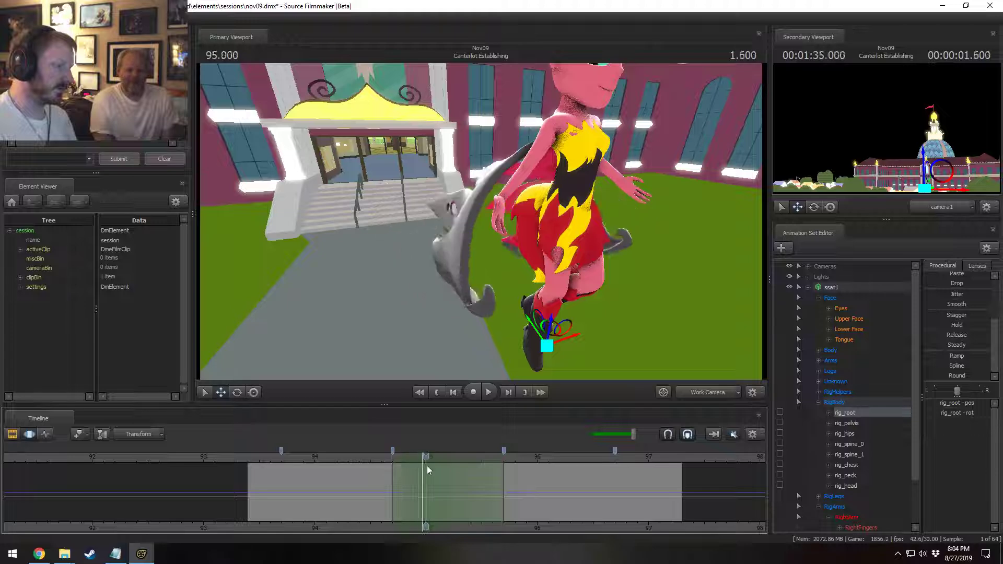
pyautogui.click(424, 465)
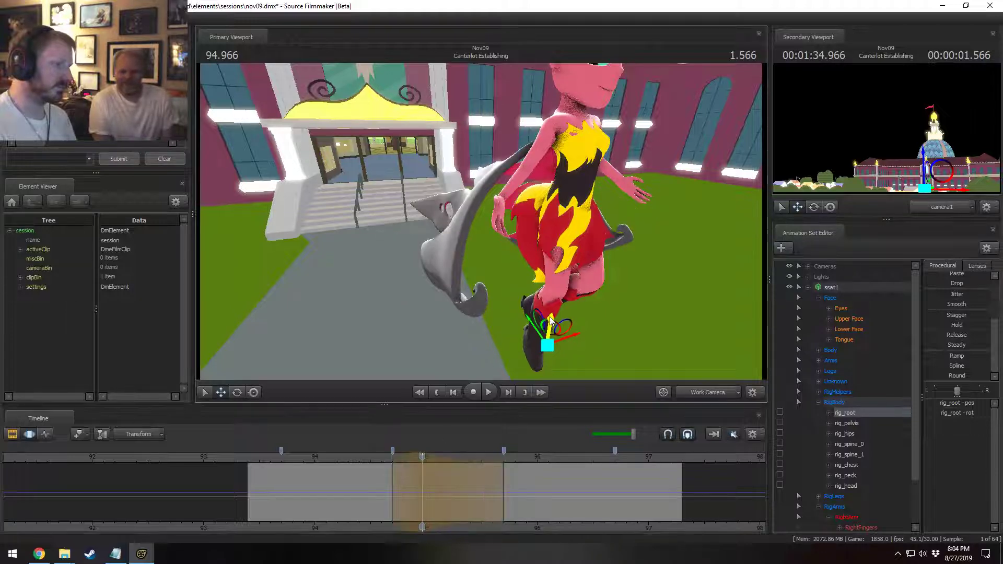
# - Play the body bob from 94.6 seconds with the whole character in view and close the pending rig_root edit
pyautogui.press('space')
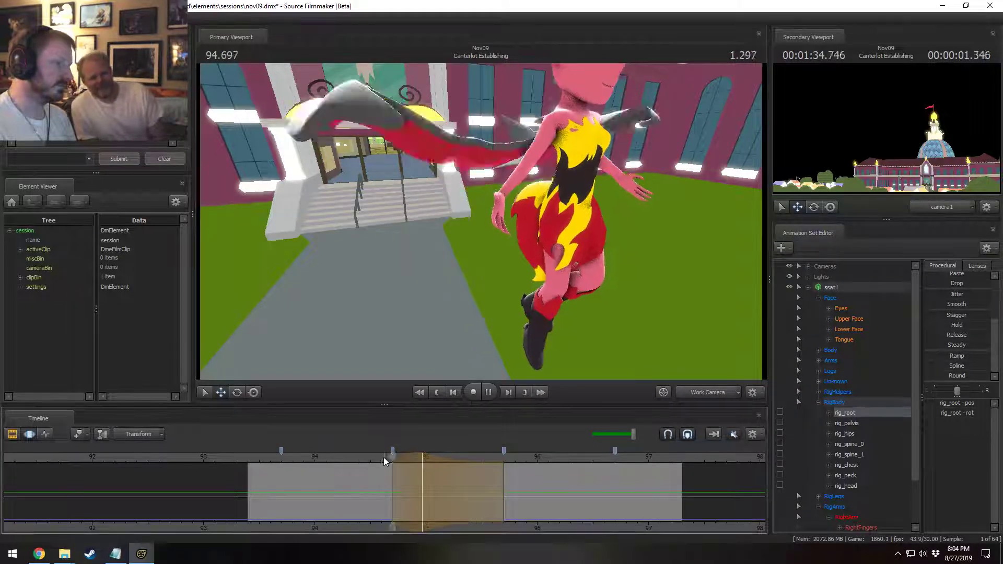
pyautogui.click(382, 457)
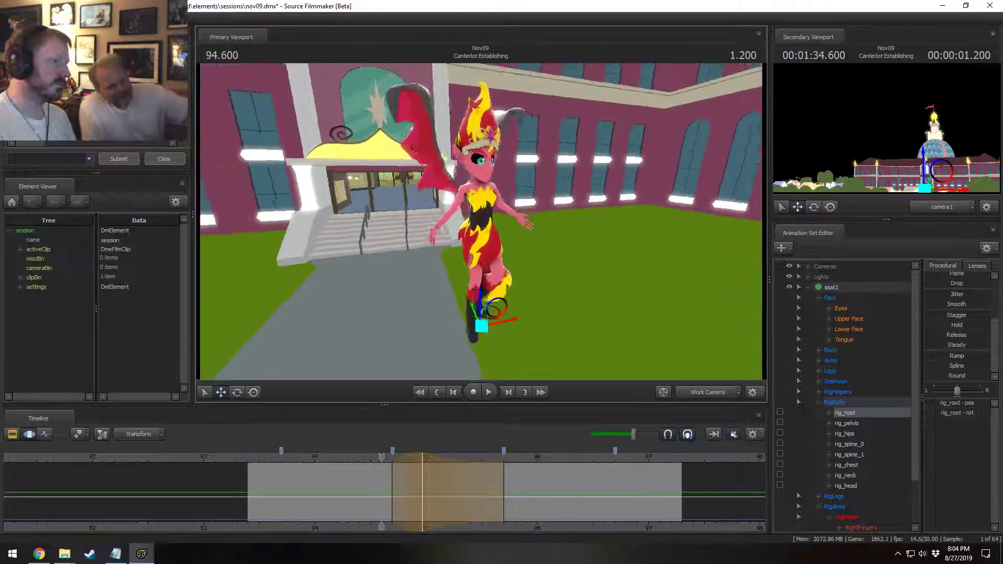
pyautogui.keyDown('alt'); pyautogui.moveTo(445, 343); pyautogui.dragTo(434, 340); pyautogui.keyUp('alt')
pyautogui.press('space')
pyautogui.press('space')
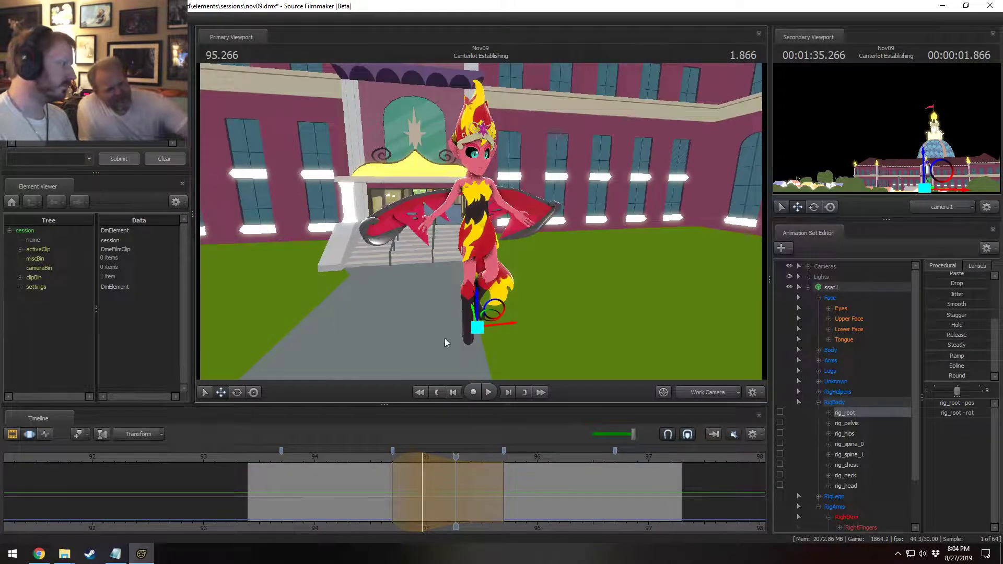
pyautogui.click(43, 438)
pyautogui.click(33, 437)
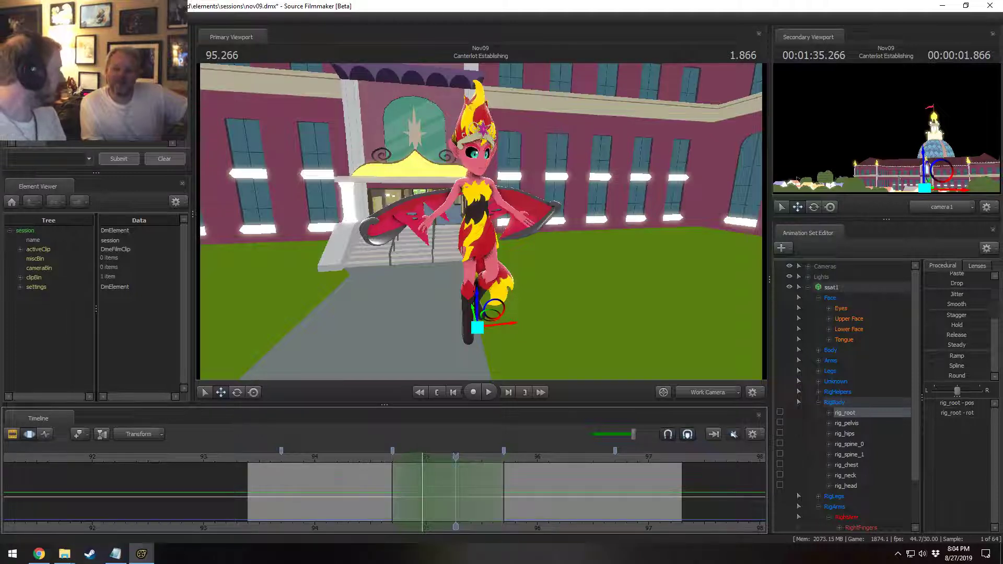
# - Set the time selection to about 94.2 to 97.1 seconds and add falloff on both sides
pyautogui.click(364, 459)
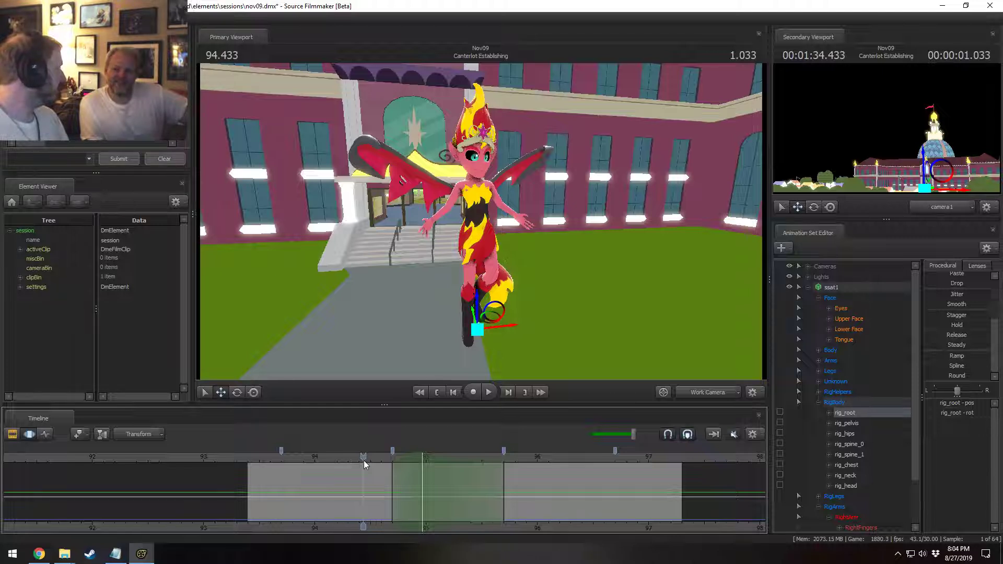
pyautogui.moveTo(357, 490); pyautogui.dragTo(348, 491)
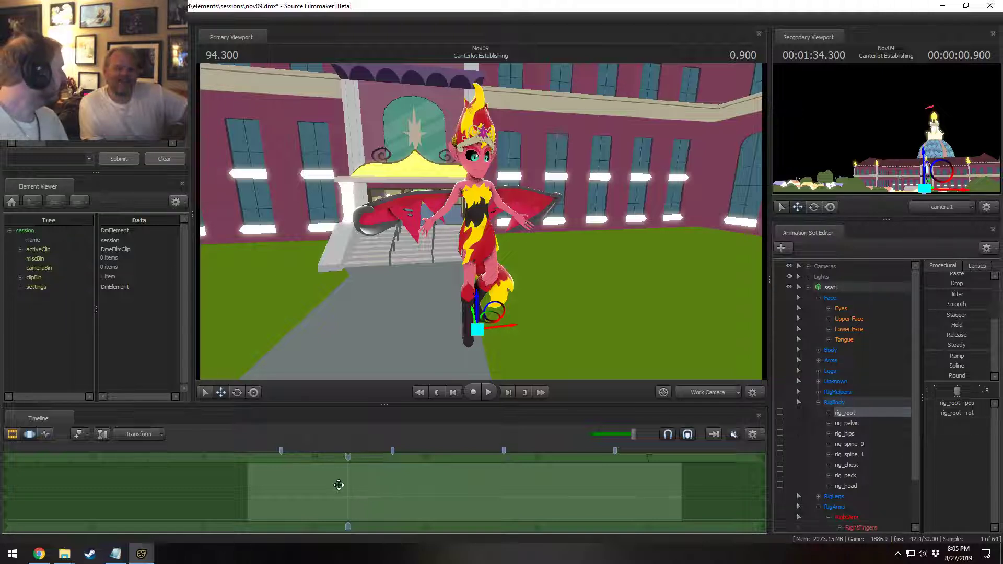
pyautogui.press('space')
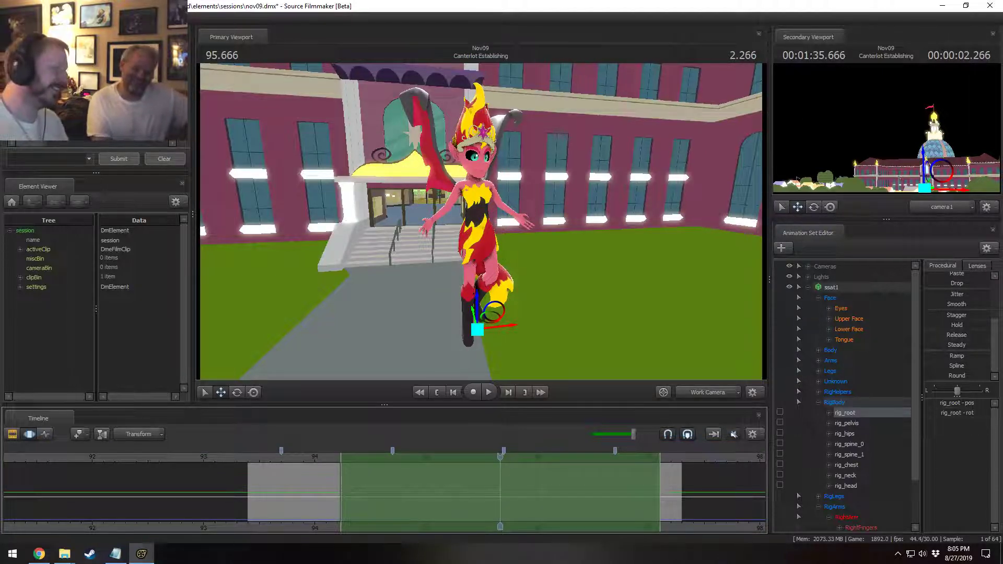
pyautogui.keyDown('ctrl'); pyautogui.scroll(3, 484, 498); pyautogui.keyUp('ctrl')
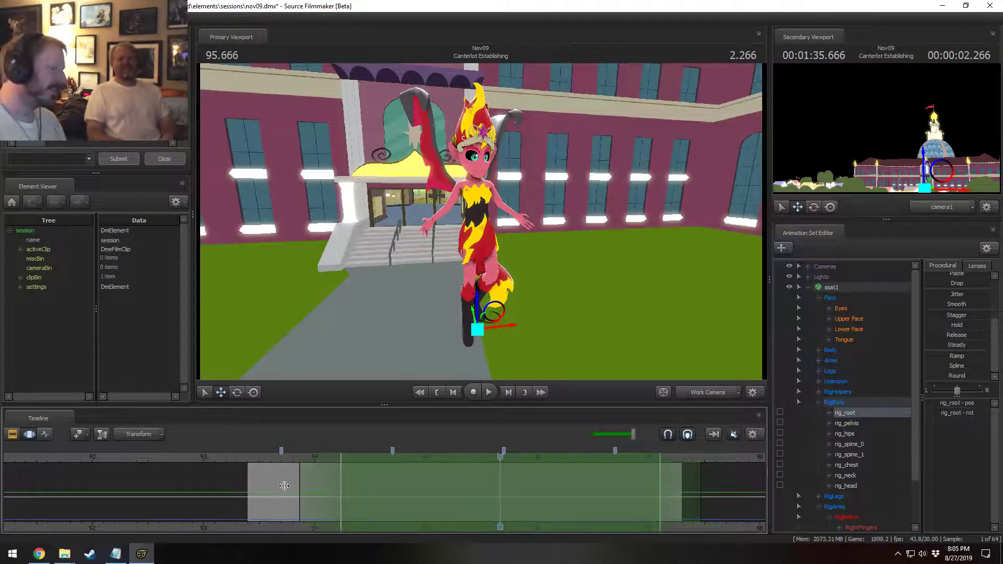
# - Narrow the time selection to about 93.7 to 94.1 seconds around 93.866 seconds and remove its falloff
pyautogui.moveTo(278, 491); pyautogui.dragTo(323, 496)
pyautogui.keyDown('ctrl'); pyautogui.scroll(5, 324, 496); pyautogui.keyUp('ctrl')
pyautogui.keyDown('ctrl'); pyautogui.scroll(2, 323, 497); pyautogui.keyUp('ctrl')
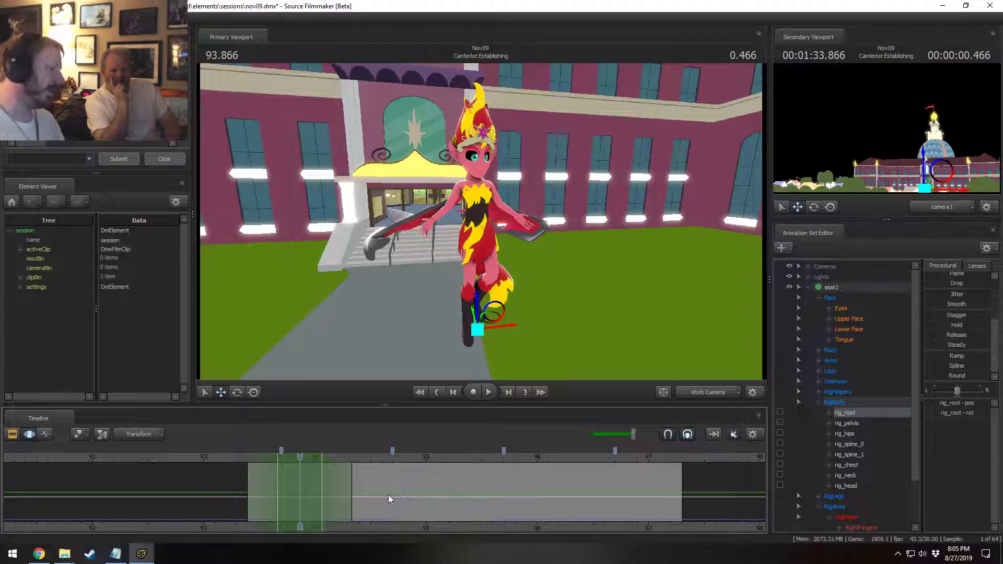
pyautogui.keyDown('ctrl'); pyautogui.scroll(-10, 366, 493); pyautogui.keyUp('ctrl')
pyautogui.moveTo(453, 222); pyautogui.dragTo(453, 222)
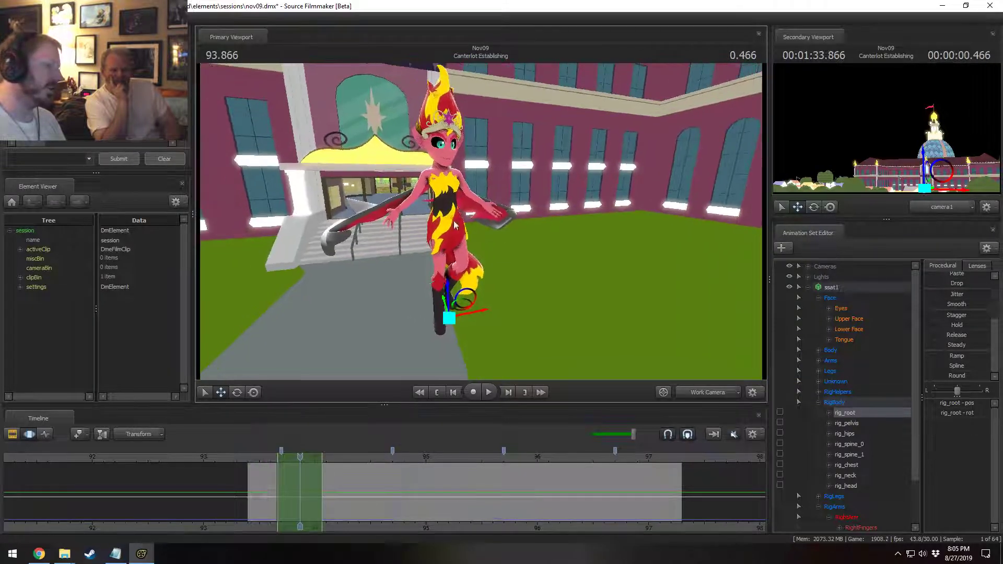
# - Try rotating rig_root over the selected time, first without and then with falloff on both sides, and play each version
pyautogui.press('e')
pyautogui.moveTo(473, 295); pyautogui.dragTo(494, 337)
pyautogui.click(263, 454)
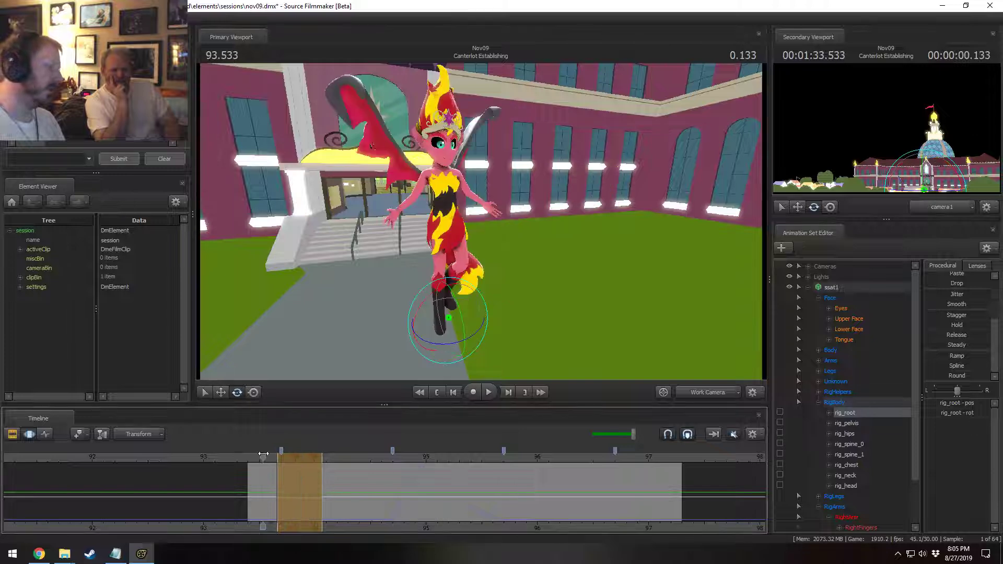
pyautogui.press('space')
pyautogui.press('space')
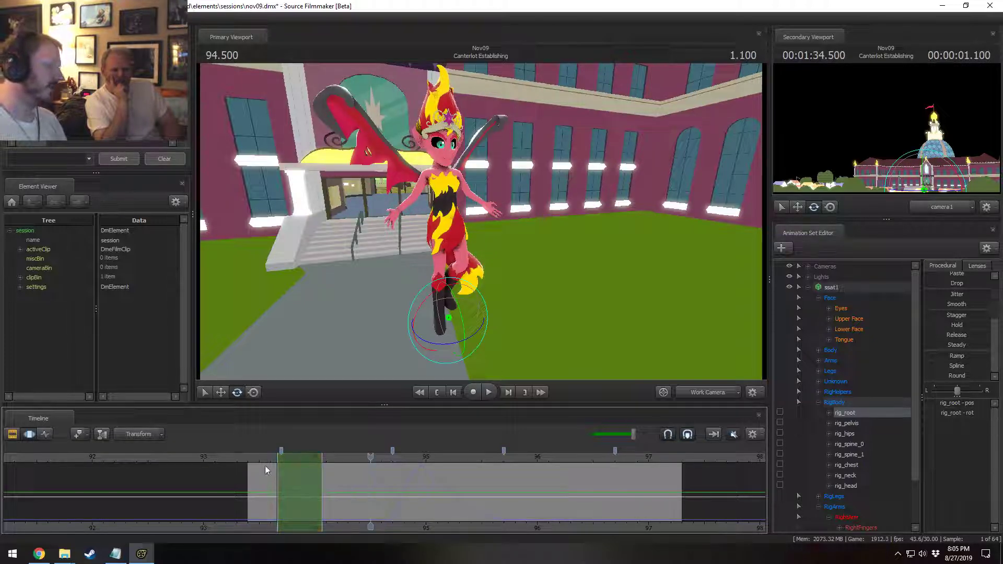
pyautogui.keyDown('ctrl'); pyautogui.scroll(5, 265, 466); pyautogui.keyUp('ctrl')
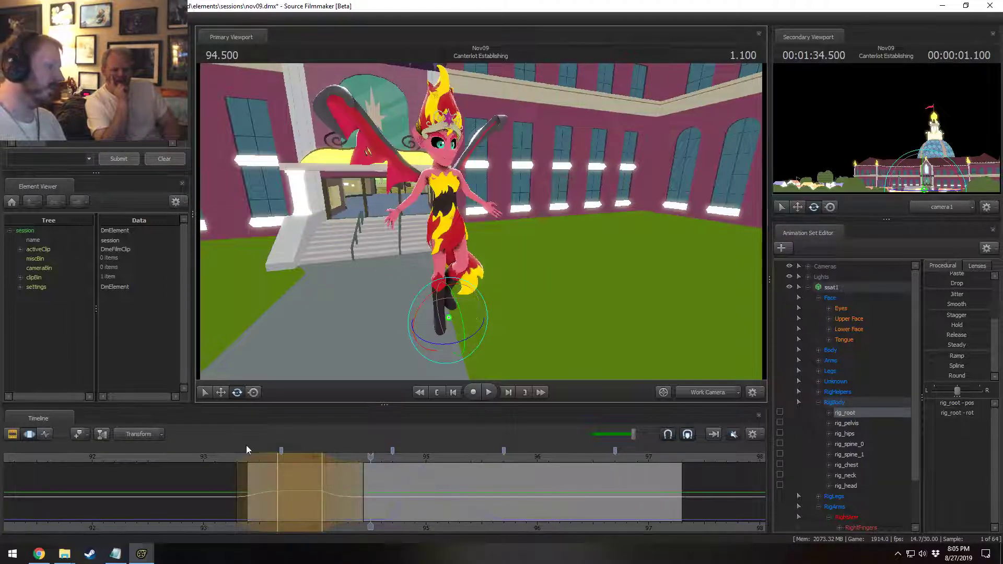
pyautogui.press('space')
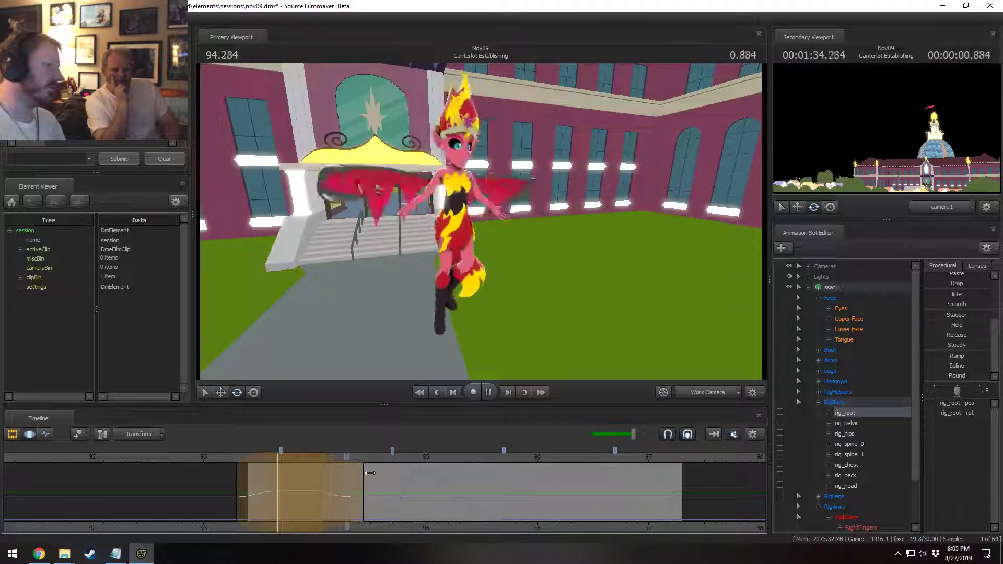
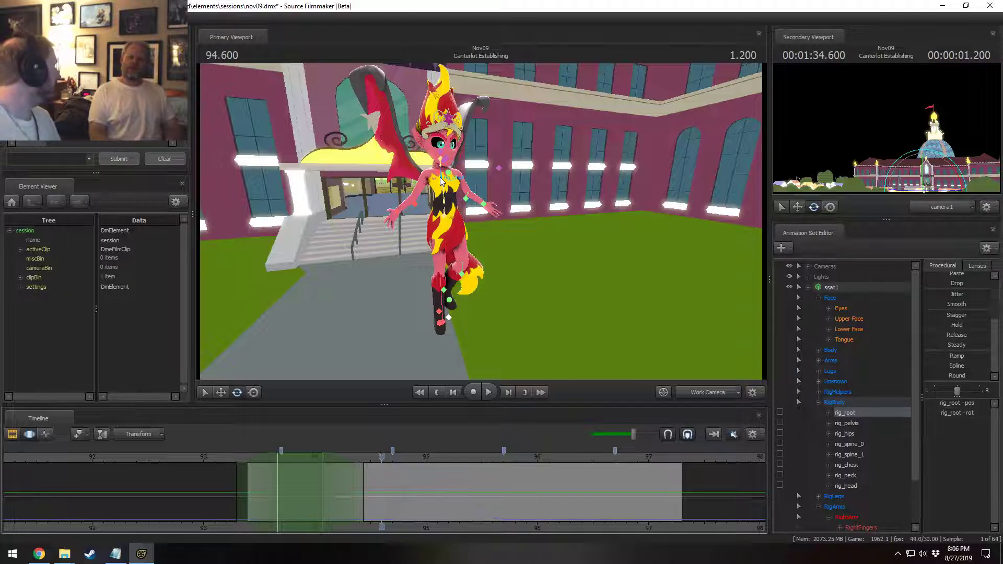
# - Select rig_foot_R and move it slightly sideways toward the other foot over the whole timeline
pyautogui.press('e')
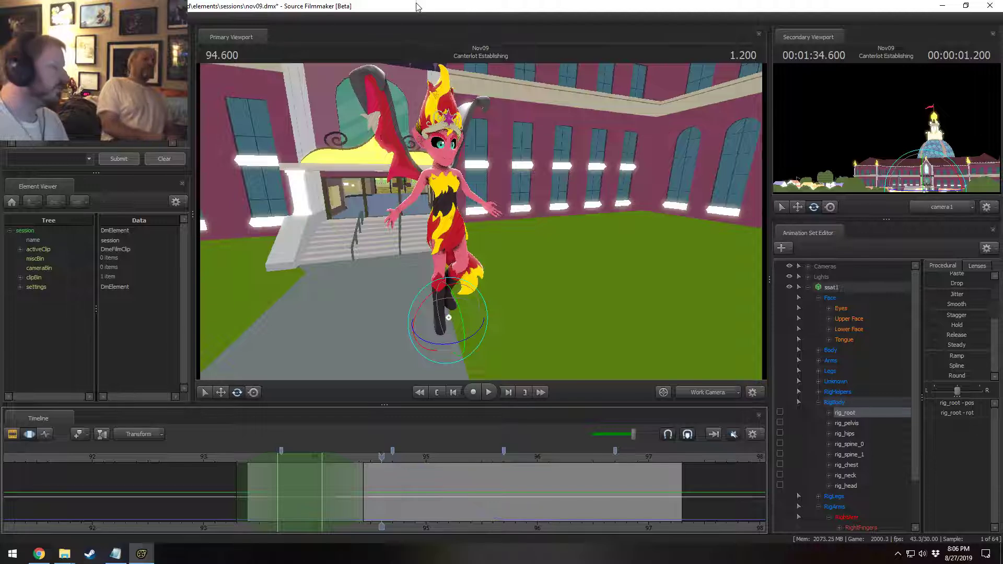
pyautogui.moveTo(426, 79); pyautogui.dragTo(397, 81)
pyautogui.moveTo(444, 219); pyautogui.dragTo(468, 247)
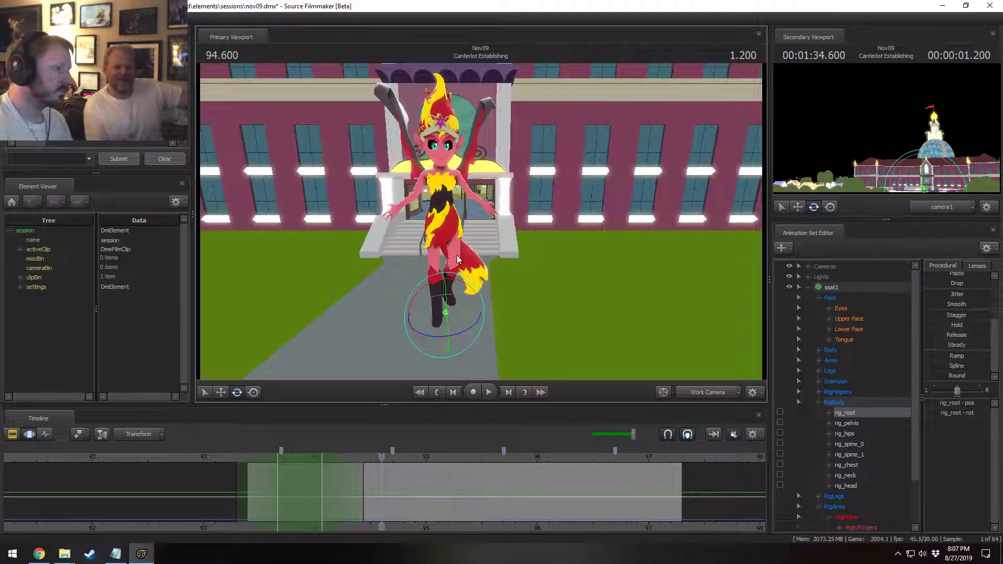
pyautogui.click(438, 307)
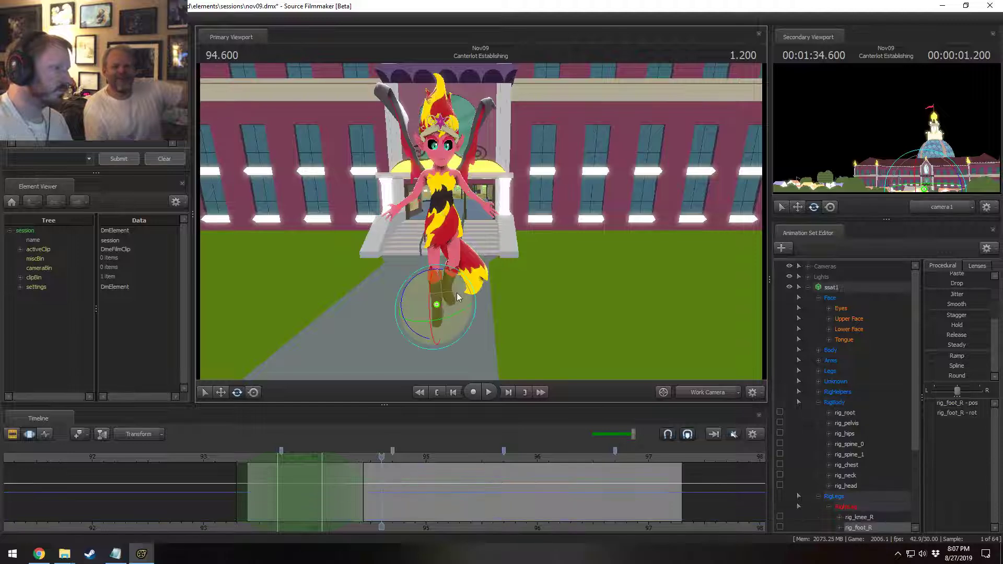
pyautogui.press('w')
pyautogui.hotkey('ctrl', 'a')
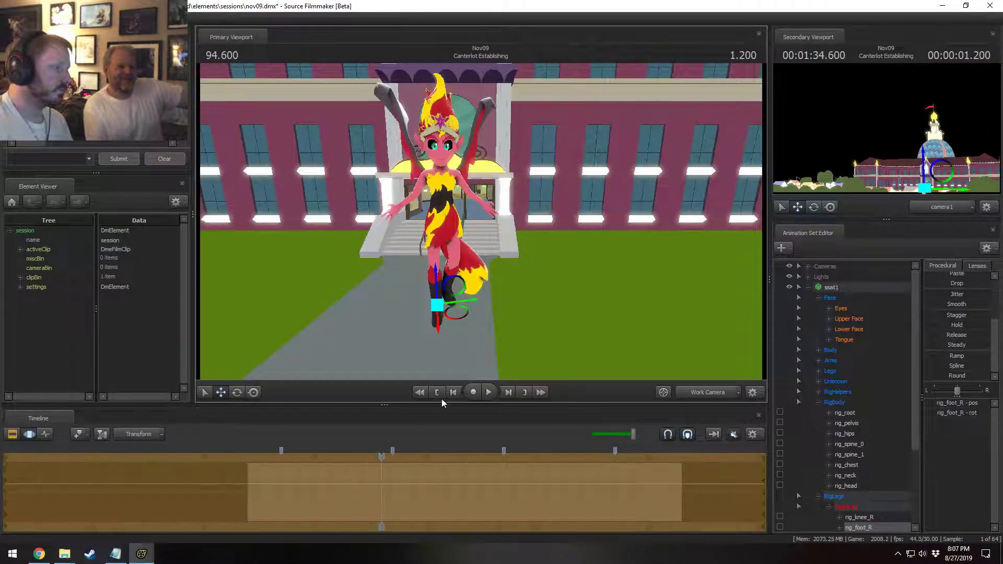
pyautogui.moveTo(474, 301); pyautogui.dragTo(478, 309)
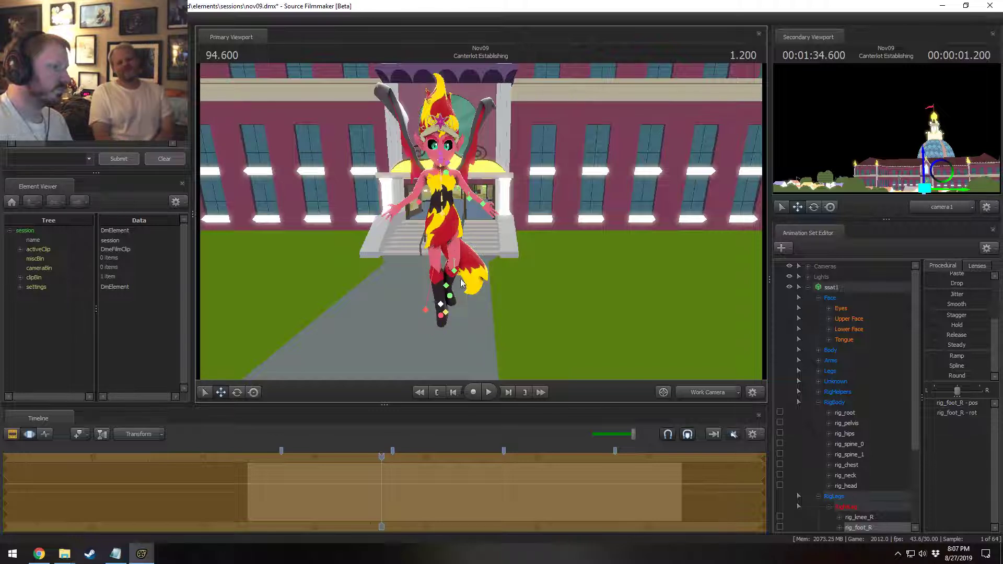
# - Select rig_foot_L and play the animation from 94.6 seconds with the character framed closer
pyautogui.click(446, 285)
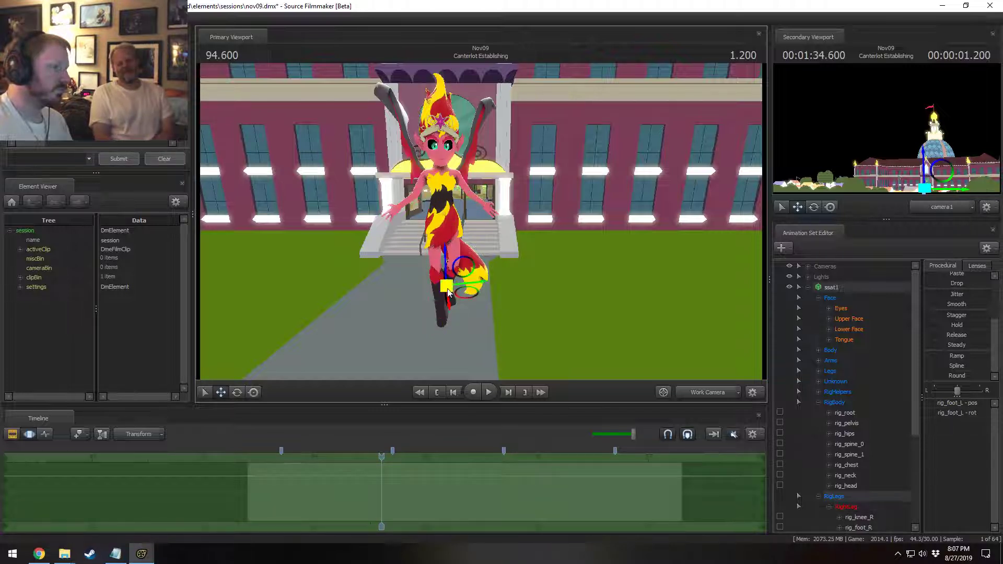
pyautogui.moveTo(462, 298); pyautogui.dragTo(483, 231)
pyautogui.press('w')
pyautogui.press('F2')
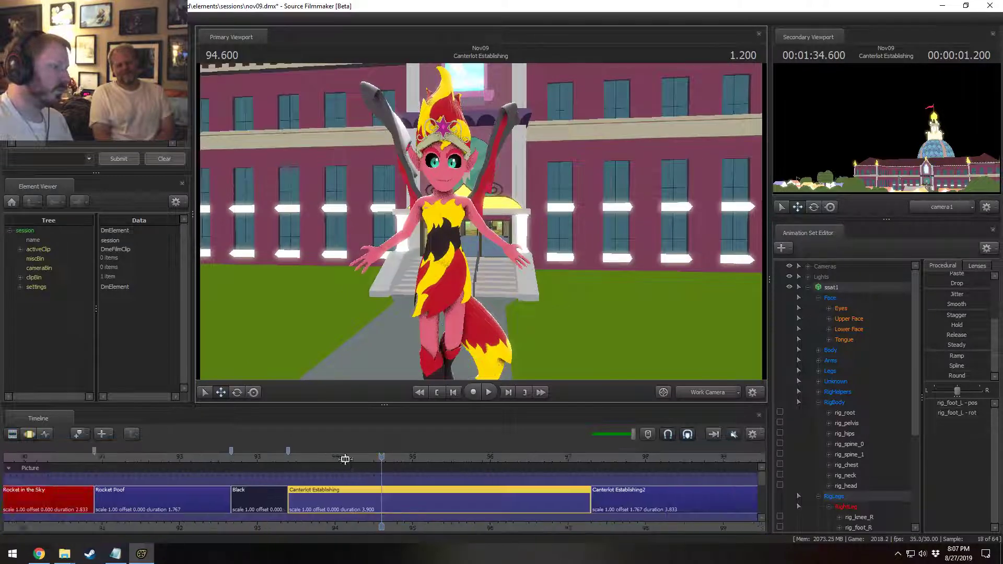
pyautogui.press('F3')
pyautogui.press('space')
pyautogui.press('space')
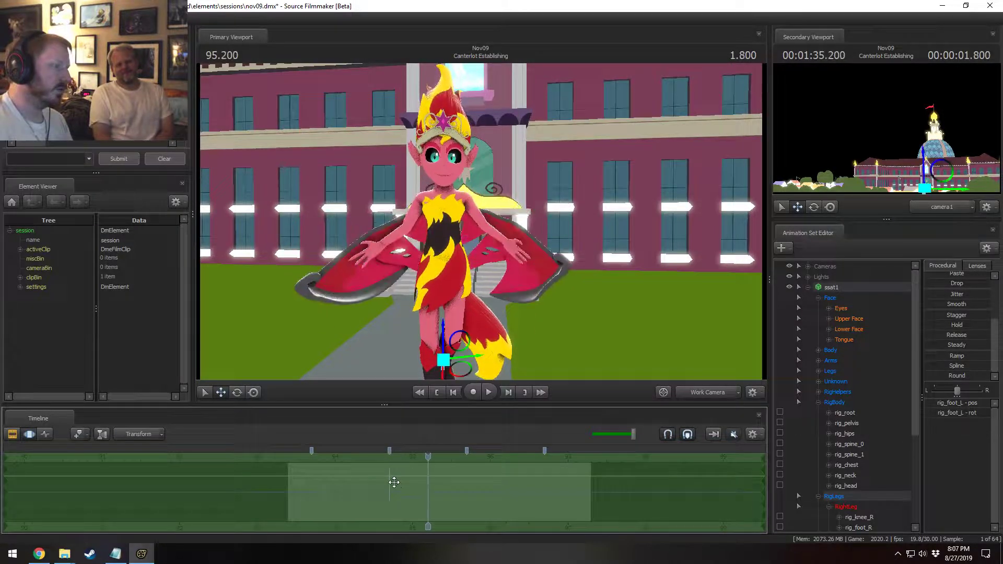
pyautogui.press('F2')
pyautogui.press('F3')
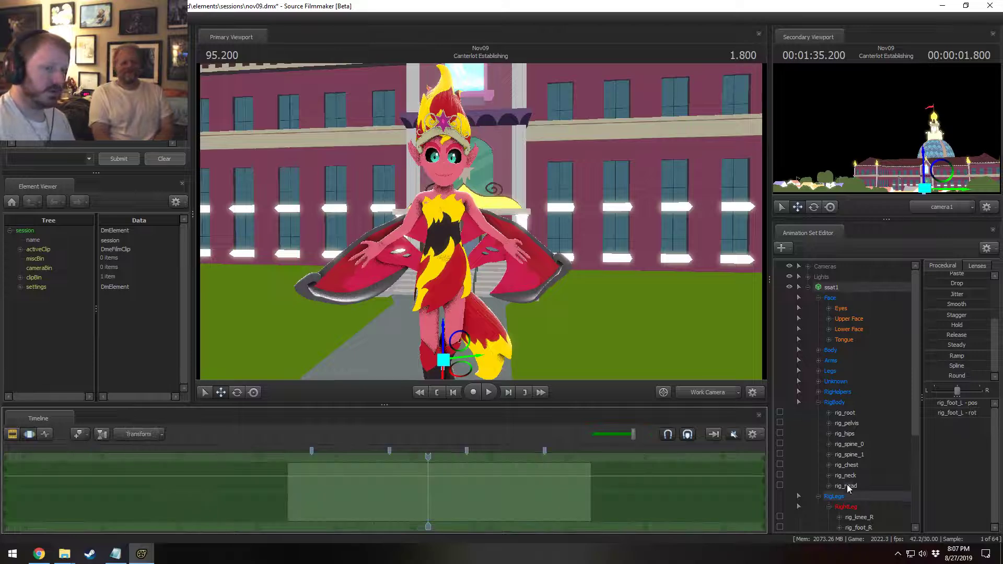
# - Select rig_root and set the time selection between the markers at about 95.7 and 96.7 seconds
pyautogui.click(845, 413)
pyautogui.moveTo(502, 500); pyautogui.dragTo(412, 489)
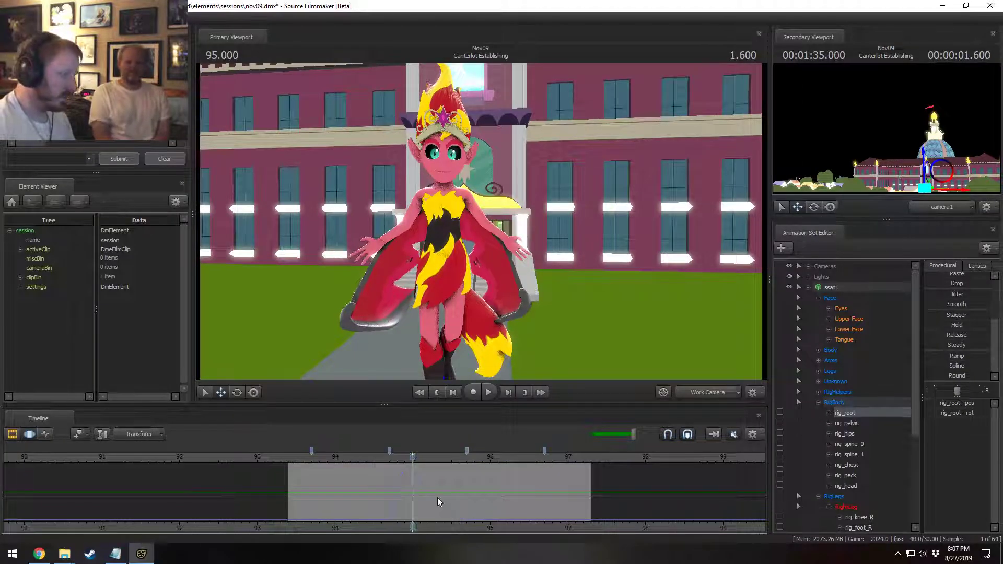
pyautogui.press('Up')
pyautogui.press('Up')
pyautogui.press('Down')
pyautogui.press('Down')
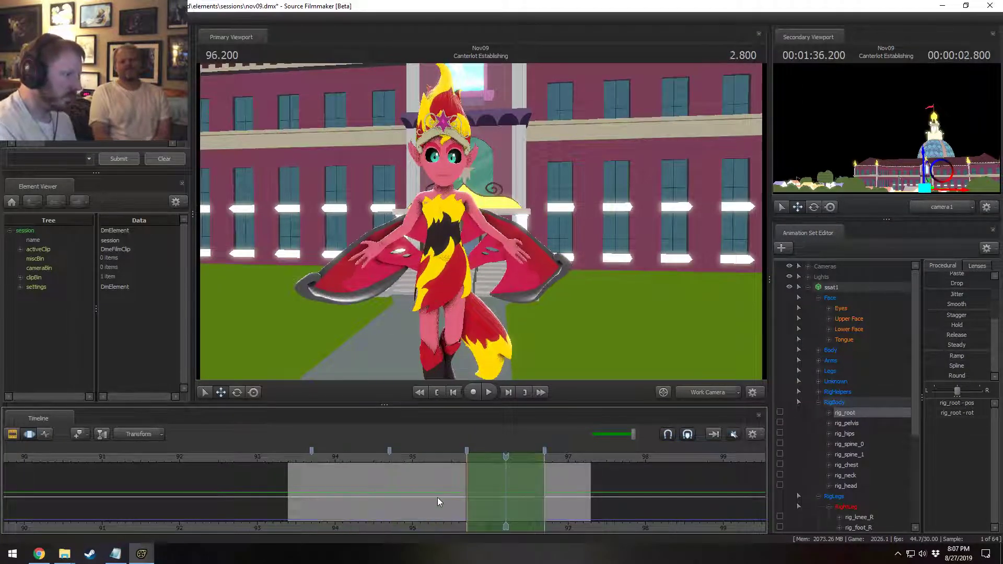
# - Play the flap and body motion through the last cycle and from about 93.6 seconds, and view the character from the side
pyautogui.press('space')
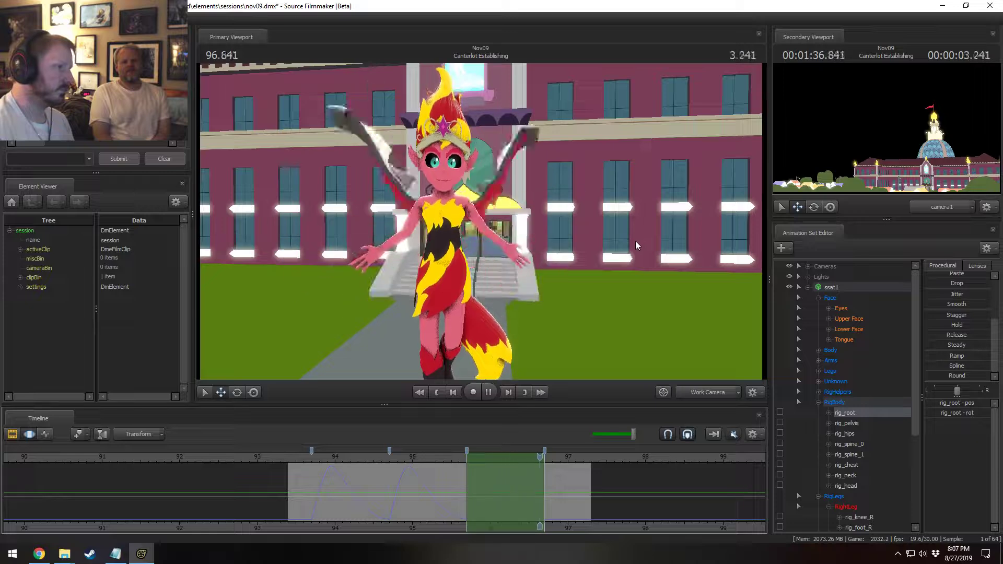
pyautogui.press('space')
pyautogui.click(306, 454)
pyautogui.press('space')
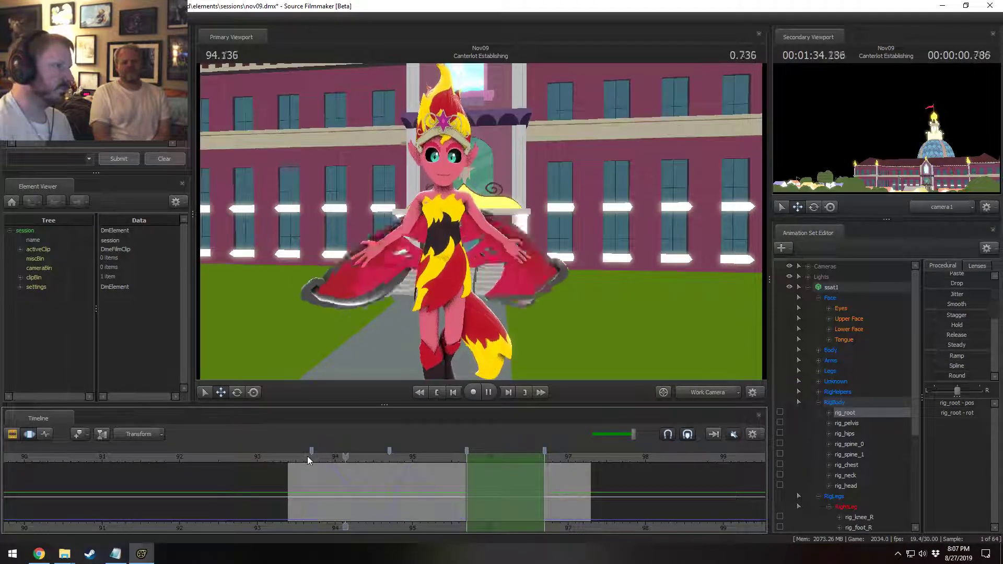
pyautogui.press('a')
pyautogui.moveTo(511, 296); pyautogui.dragTo(601, 301)
# - Set the time selection to about 94.7 to 95.7 seconds with the playhead at 94.966 seconds
pyautogui.moveTo(402, 485); pyautogui.dragTo(412, 487)
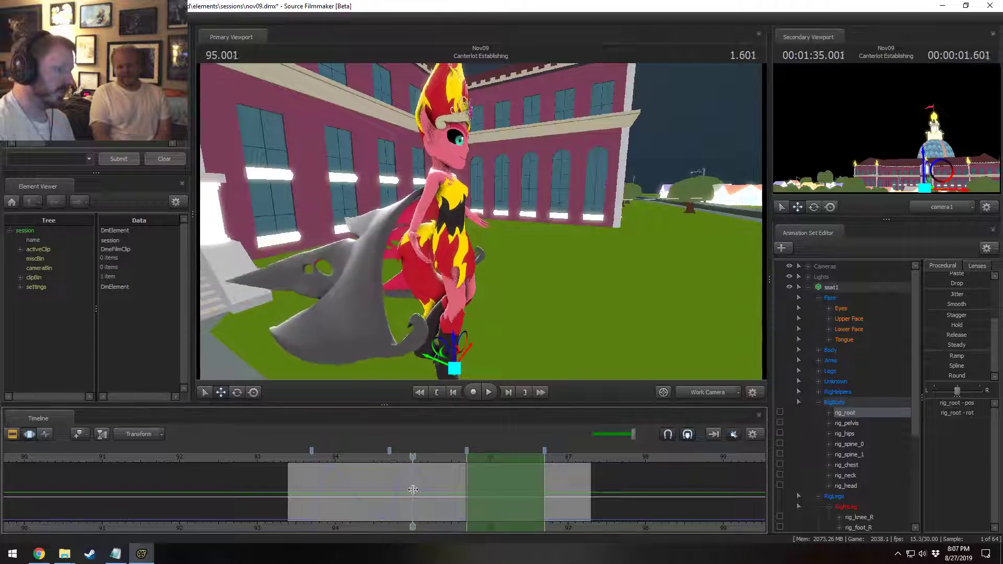
pyautogui.keyDown('shift'); pyautogui.click(413, 488); pyautogui.keyUp('shift')
pyautogui.keyDown('shift'); pyautogui.scroll(3, 412, 488); pyautogui.keyUp('shift')
pyautogui.keyDown('shift'); pyautogui.click(409, 486); pyautogui.keyUp('shift')
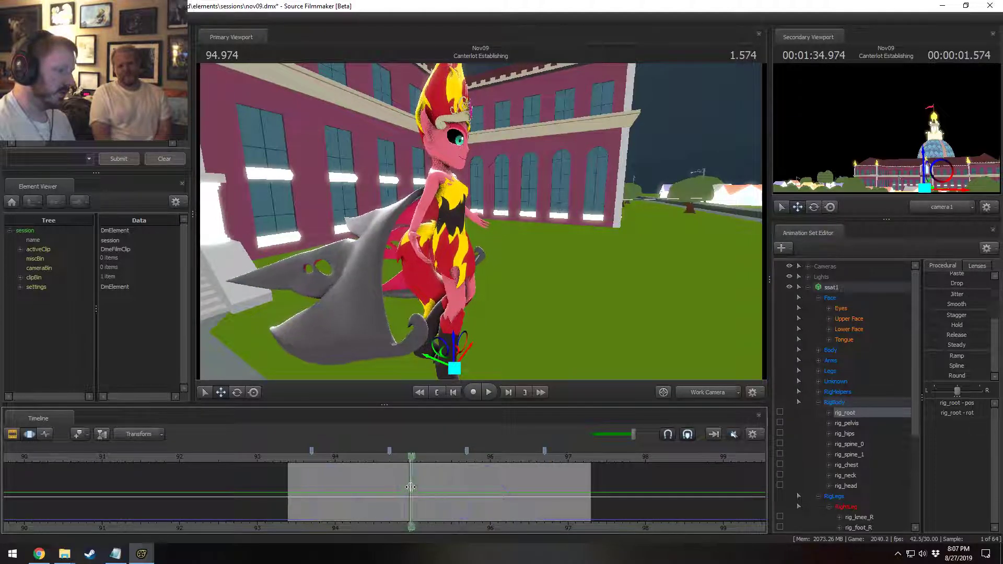
pyautogui.keyDown('shift'); pyautogui.scroll(6, 409, 487); pyautogui.keyUp('shift')
pyautogui.moveTo(431, 487); pyautogui.dragTo(467, 487)
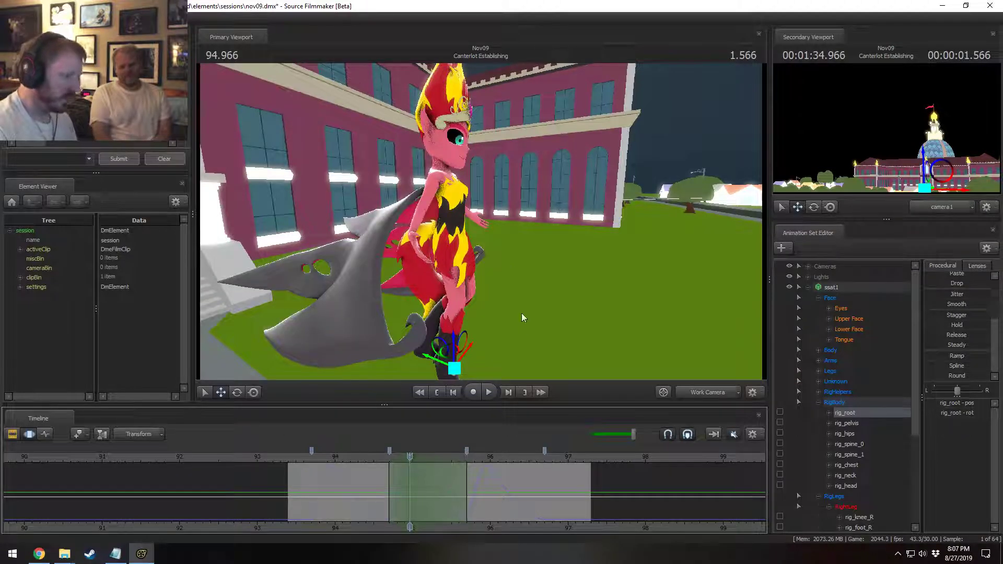
# - Select rig_hand_R and rig_hand_L together from the front and adjust their position at 94.966 seconds
pyautogui.keyDown('alt'); pyautogui.moveTo(507, 222); pyautogui.dragTo(525, 225); pyautogui.keyUp('alt')
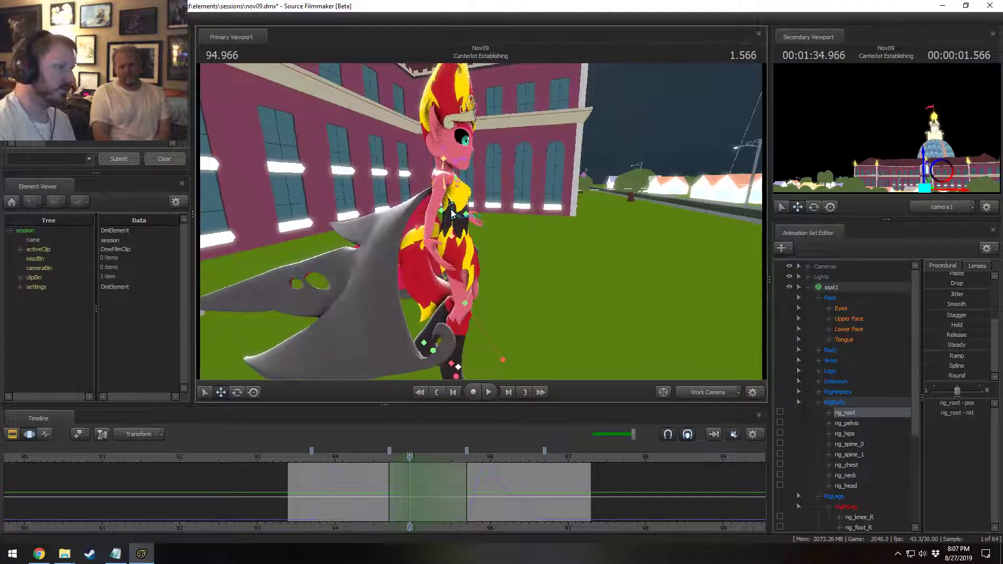
pyautogui.keyDown('alt'); pyautogui.moveTo(452, 213); pyautogui.dragTo(406, 222); pyautogui.keyUp('alt')
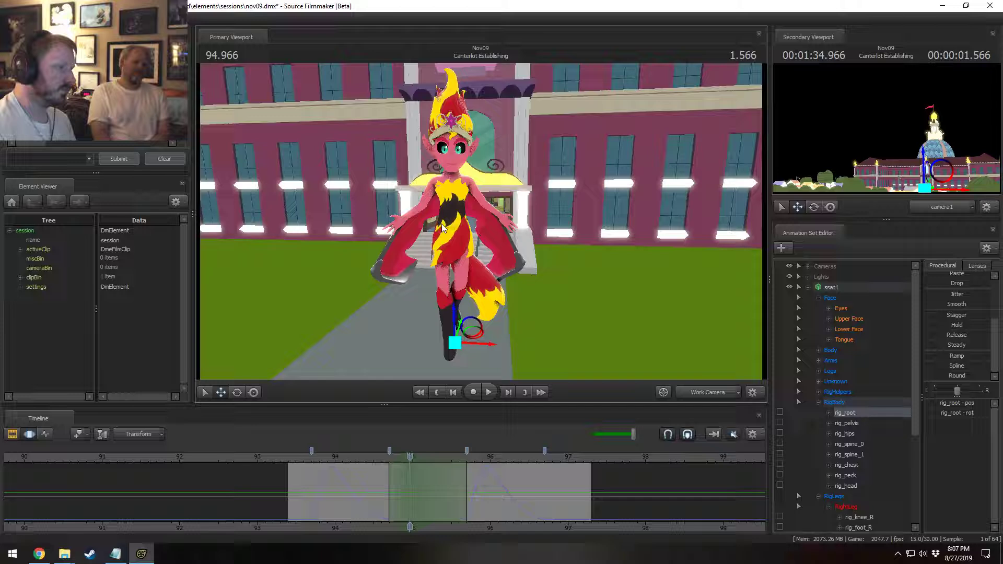
pyautogui.keyDown('ctrl'); pyautogui.click(406, 217); pyautogui.keyUp('ctrl')
pyautogui.keyDown('ctrl'); pyautogui.keyDown('shift'); pyautogui.click(499, 215); pyautogui.keyUp('shift'); pyautogui.keyUp('ctrl')
pyautogui.keyDown('alt'); pyautogui.moveTo(489, 211); pyautogui.dragTo(497, 184); pyautogui.keyUp('alt')
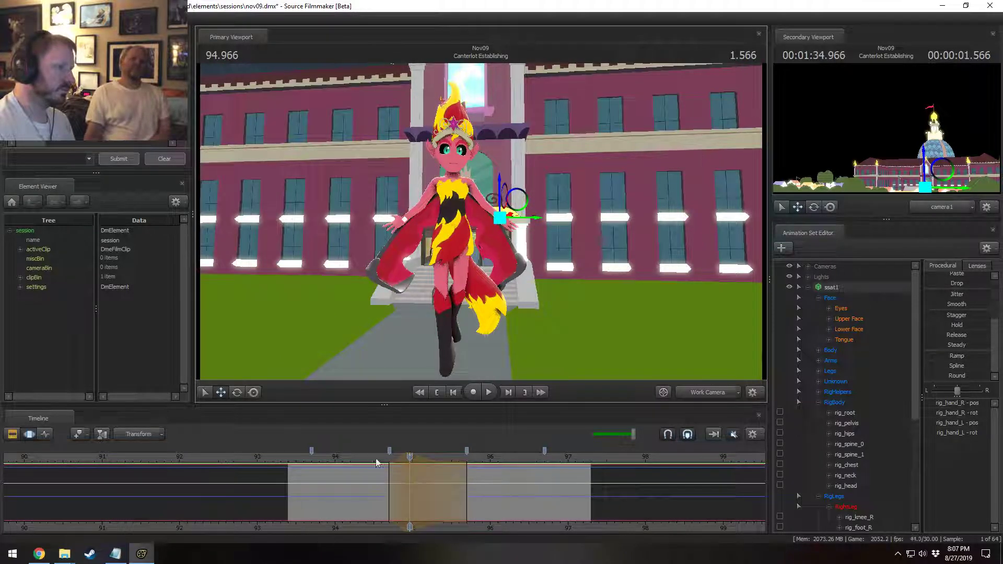
pyautogui.keyDown('alt'); pyautogui.moveTo(403, 210); pyautogui.dragTo(402, 219); pyautogui.keyUp('alt')
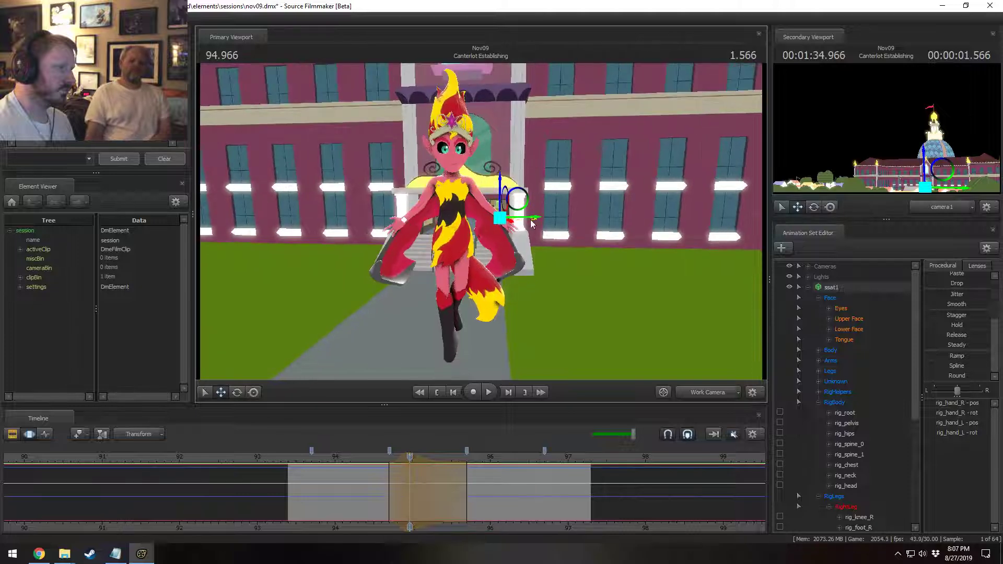
# - Shift rig_hand_L slightly inward at 94.966 seconds, adjust rig_hand_R sideways, and check the pose from an angle
pyautogui.click(512, 226)
pyautogui.click(499, 217)
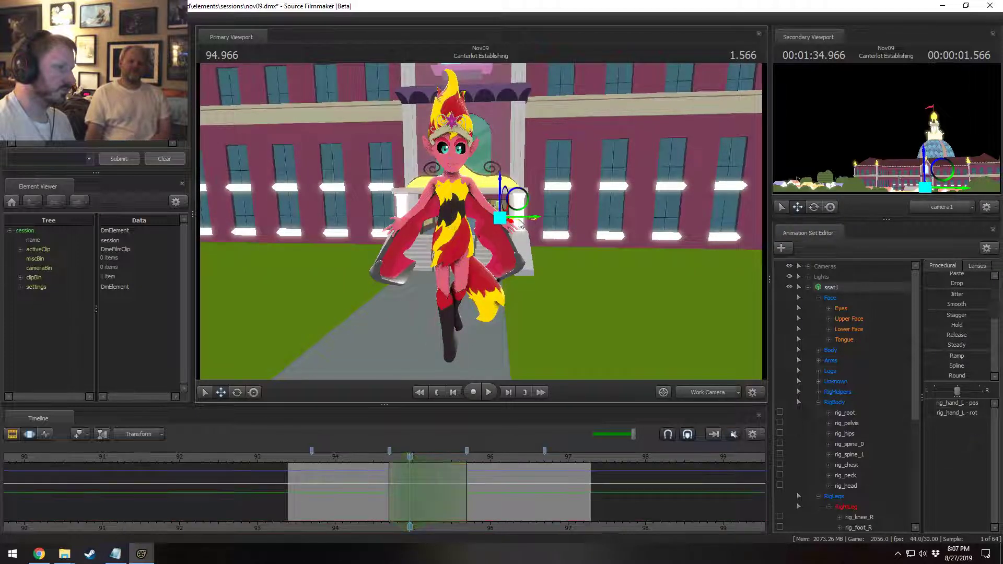
pyautogui.moveTo(532, 219); pyautogui.dragTo(530, 218)
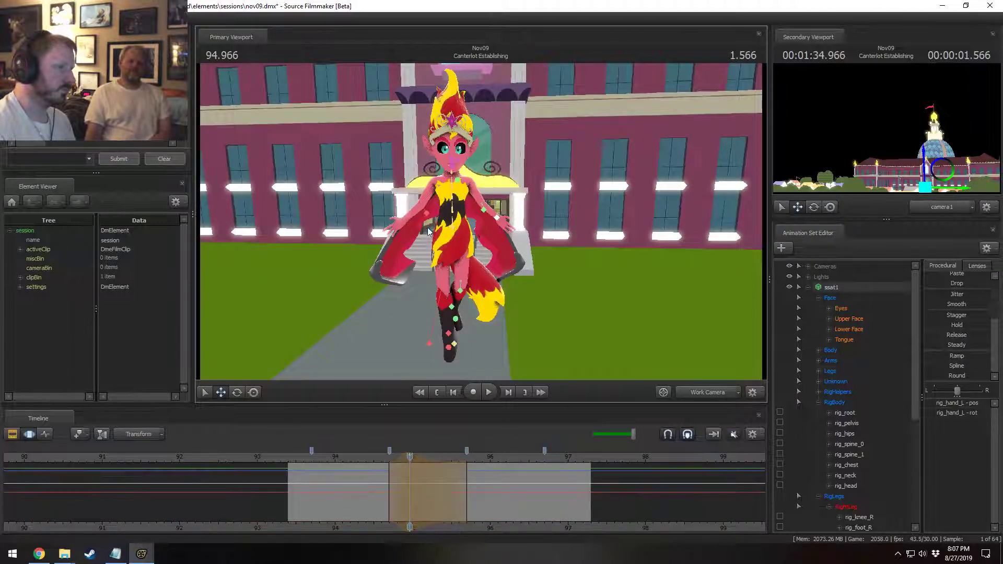
pyautogui.click(406, 222)
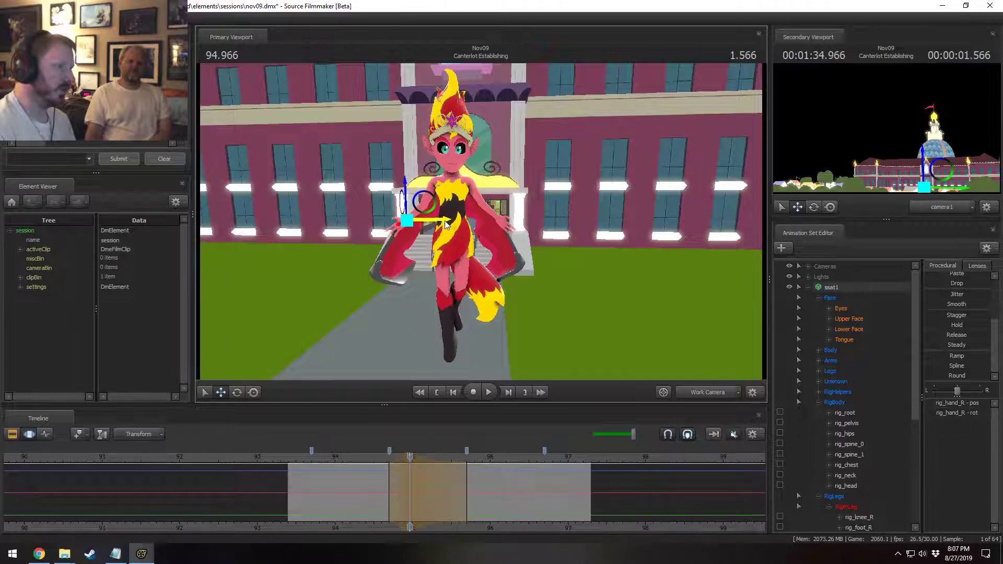
pyautogui.keyDown('alt'); pyautogui.moveTo(513, 297); pyautogui.dragTo(466, 294); pyautogui.keyUp('alt')
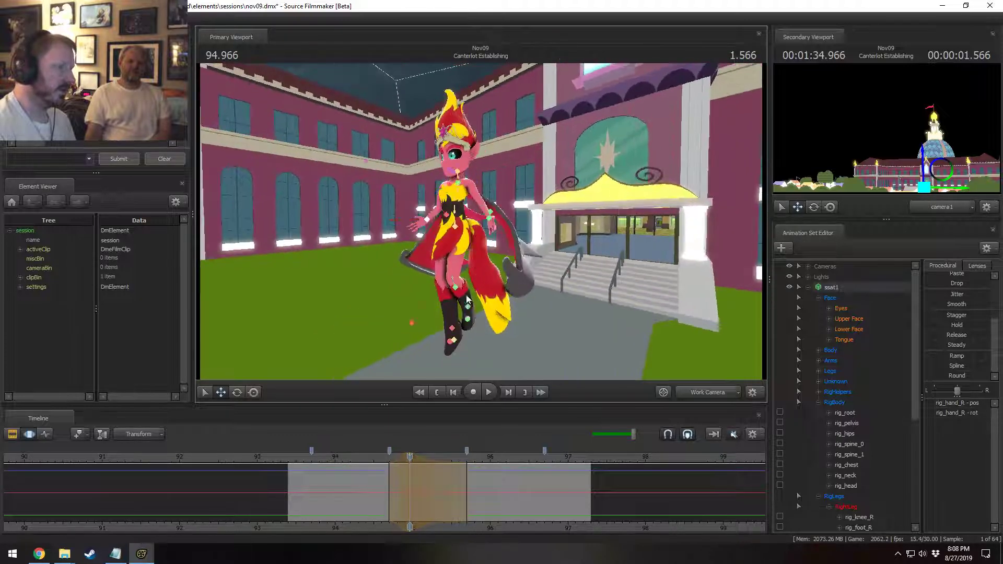
pyautogui.click(468, 312)
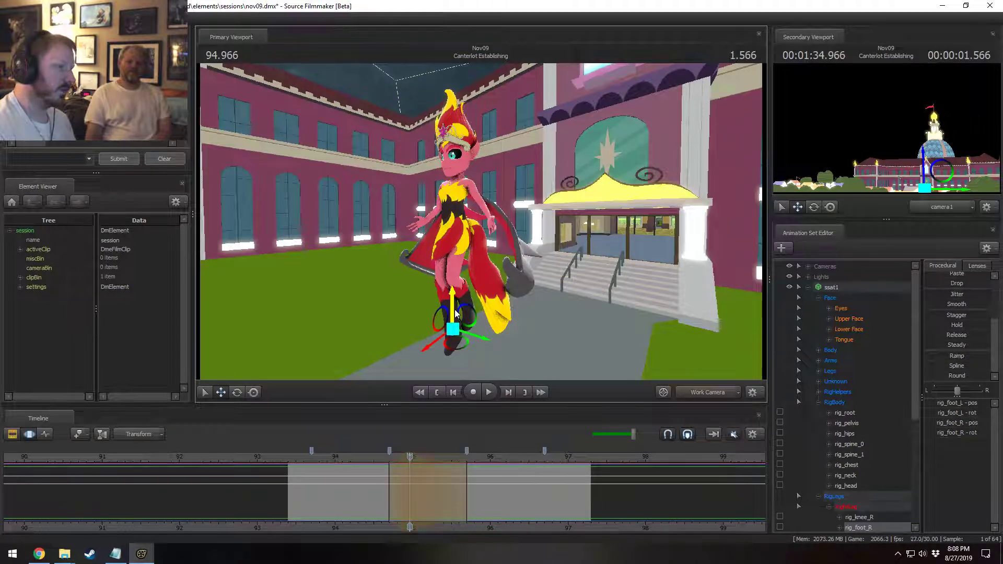
pyautogui.click(396, 480)
pyautogui.keyDown('shift'); pyautogui.click(396, 480); pyautogui.keyUp('shift')
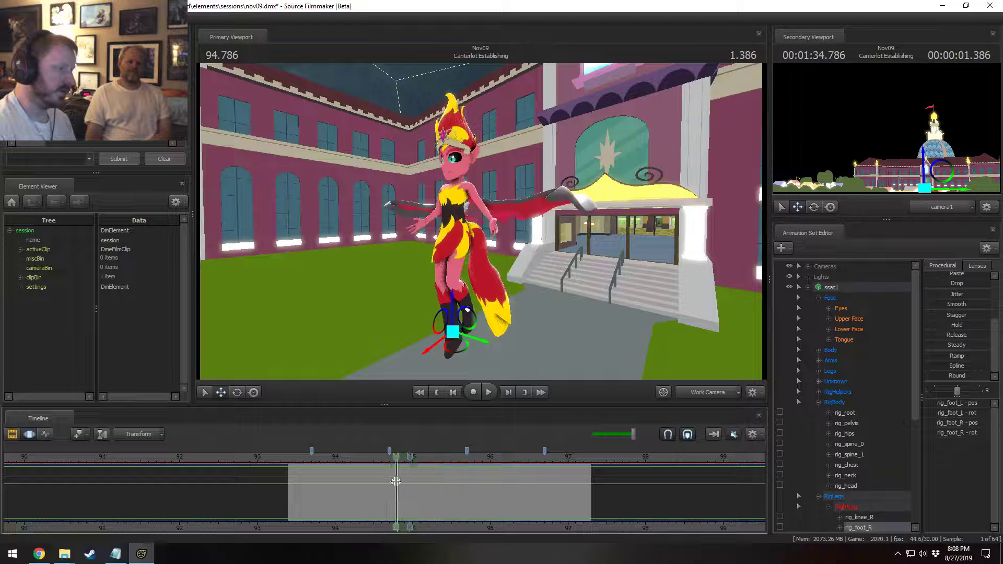
# - Copy the motion of rig_hand_L and rig_hand_R from the cycle at about 94.7 to 95.7 seconds into the preceding and following cycles
pyautogui.click(494, 224)
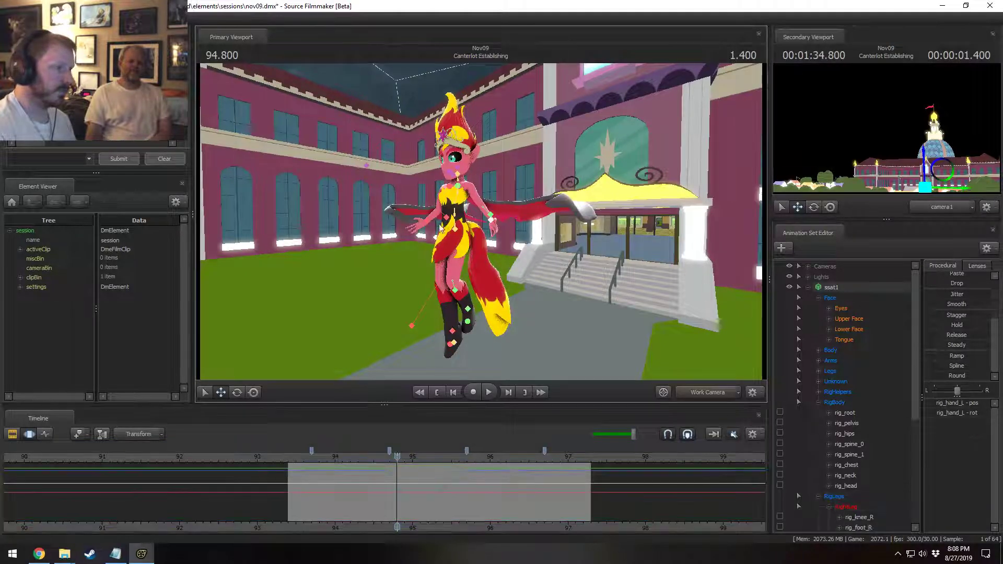
pyautogui.keyDown('ctrl'); pyautogui.click(426, 226); pyautogui.keyUp('ctrl')
pyautogui.click(412, 496)
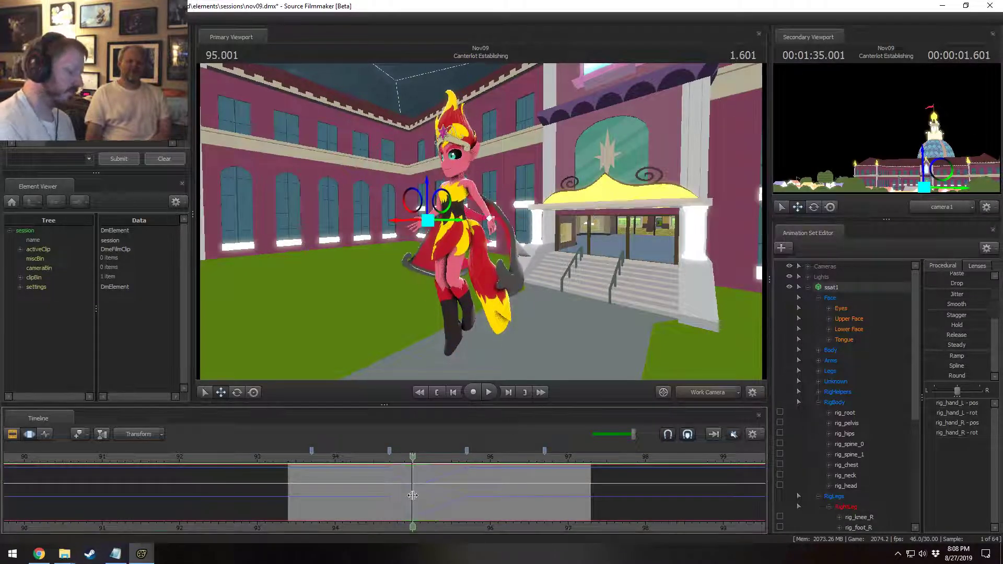
pyautogui.press('Up')
pyautogui.press('Down')
pyautogui.hotkey('ctrl', 'c')
pyautogui.press('Up')
pyautogui.hotkey('ctrl', 'v')
pyautogui.press('Down')
pyautogui.press('Down')
pyautogui.hotkey('ctrl', 'v')
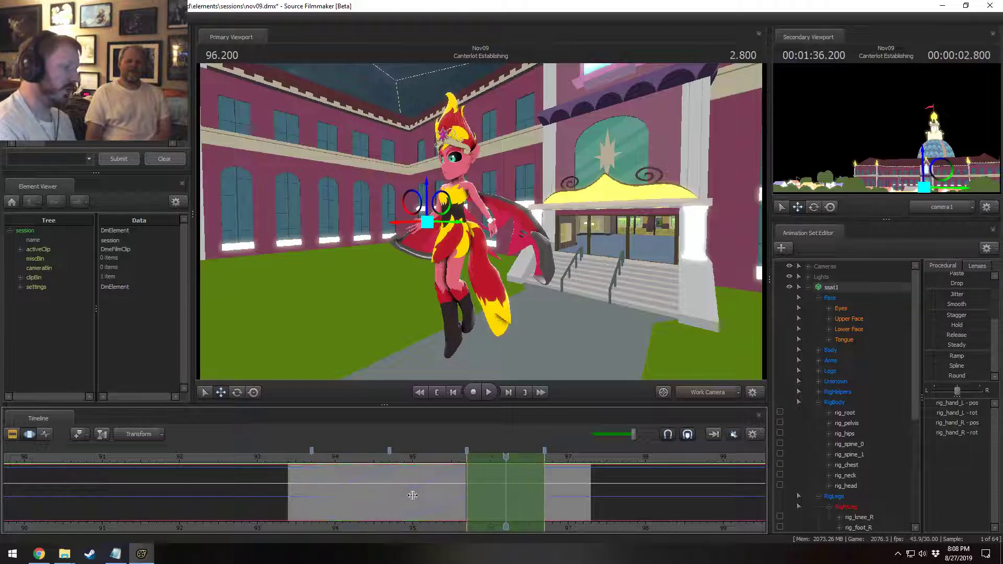
# - Play the hand motion from about 93.7 seconds and view the character from the front
pyautogui.click(317, 463)
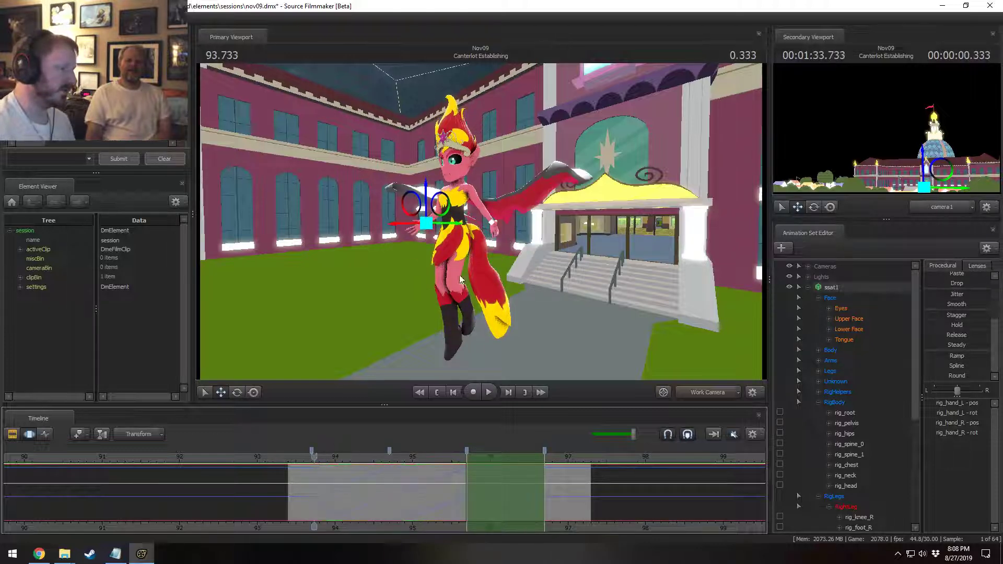
pyautogui.press('space')
pyautogui.press('space')
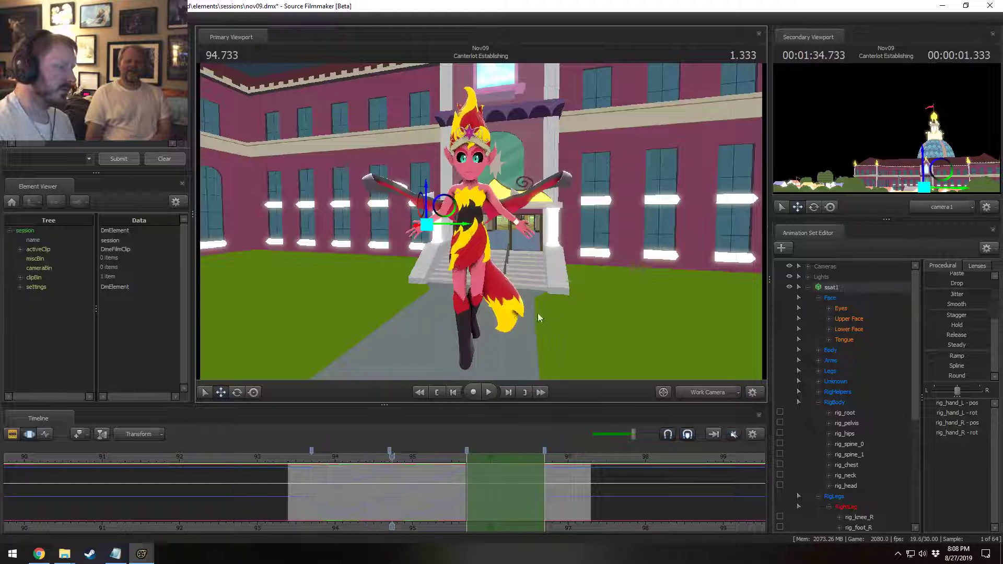
# - Clear the time selection and turn off Bookmarks Attached To Log Data for the timeline
pyautogui.press('Escape')
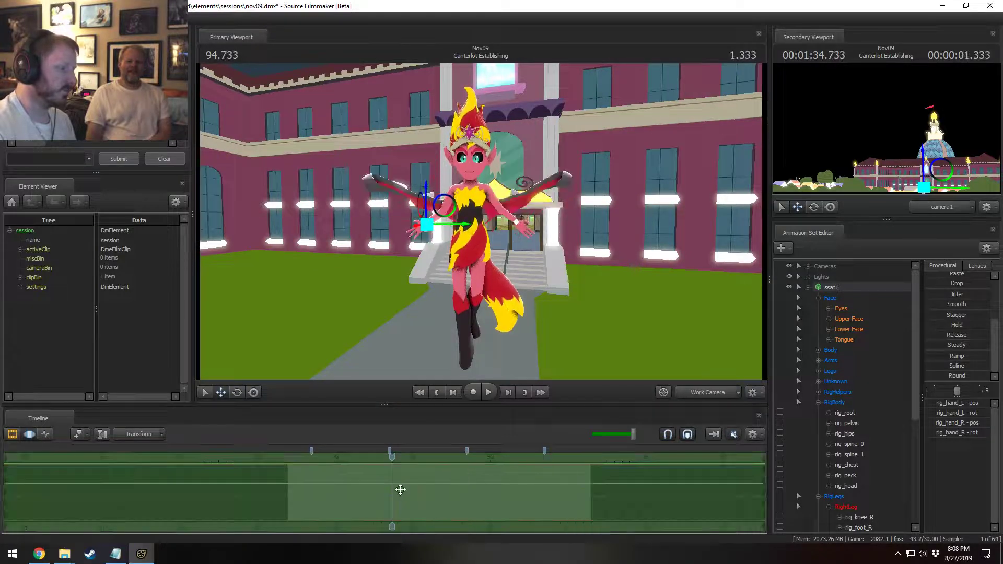
pyautogui.click(753, 434)
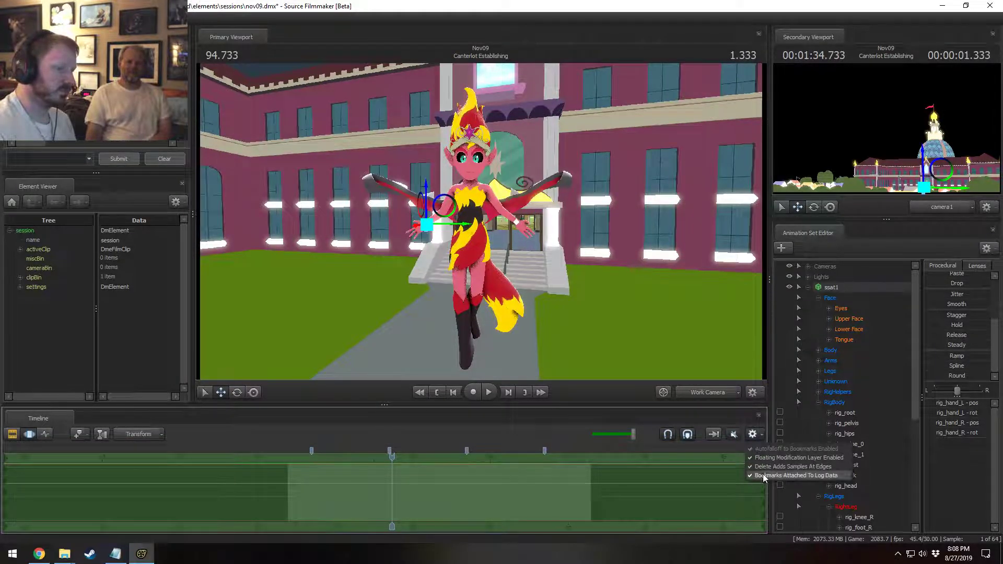
pyautogui.click(805, 474)
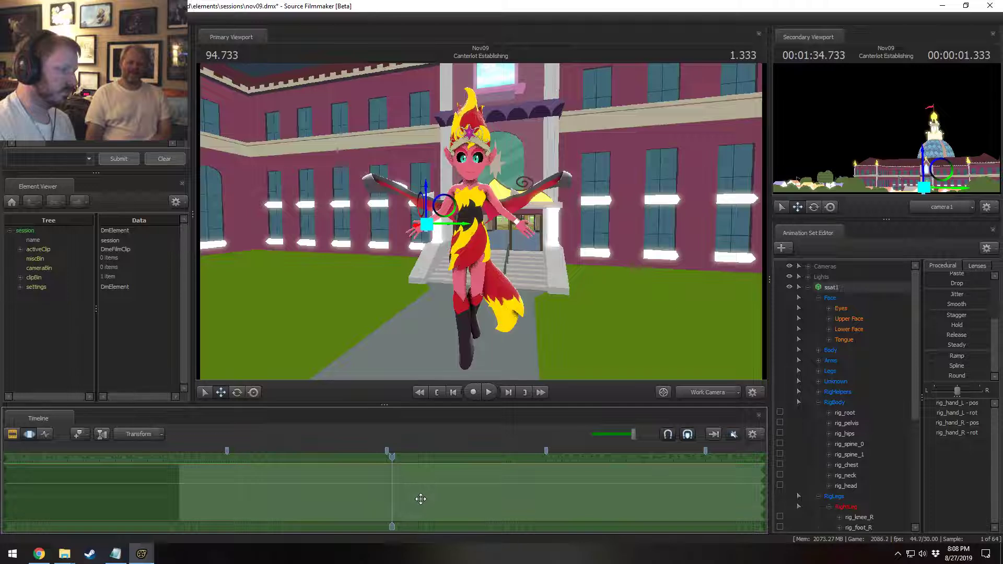
# - Play the hand and wing motion up to about 96.3 seconds in the Clip Editor and return to the Motion Editor
pyautogui.press('space')
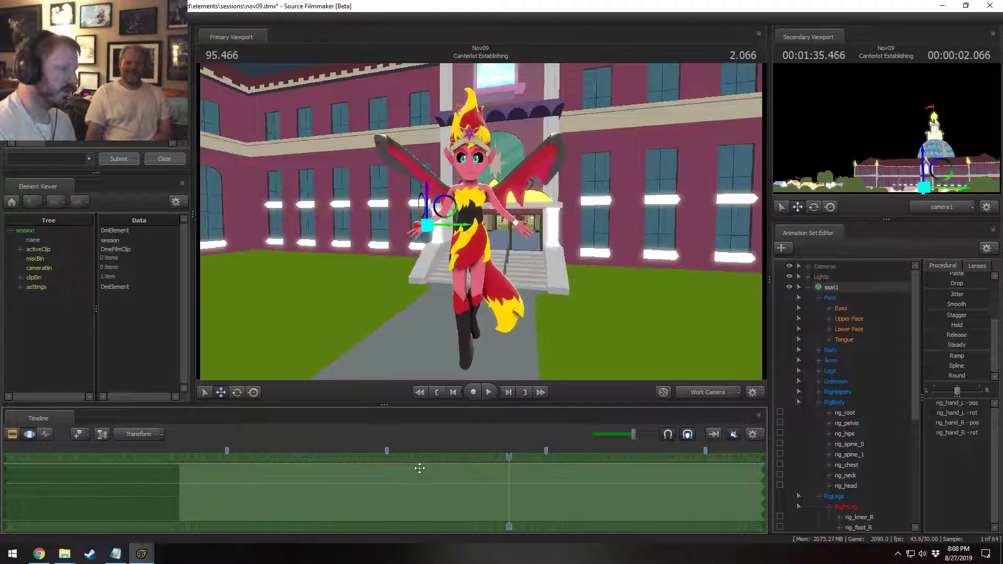
pyautogui.press('F2')
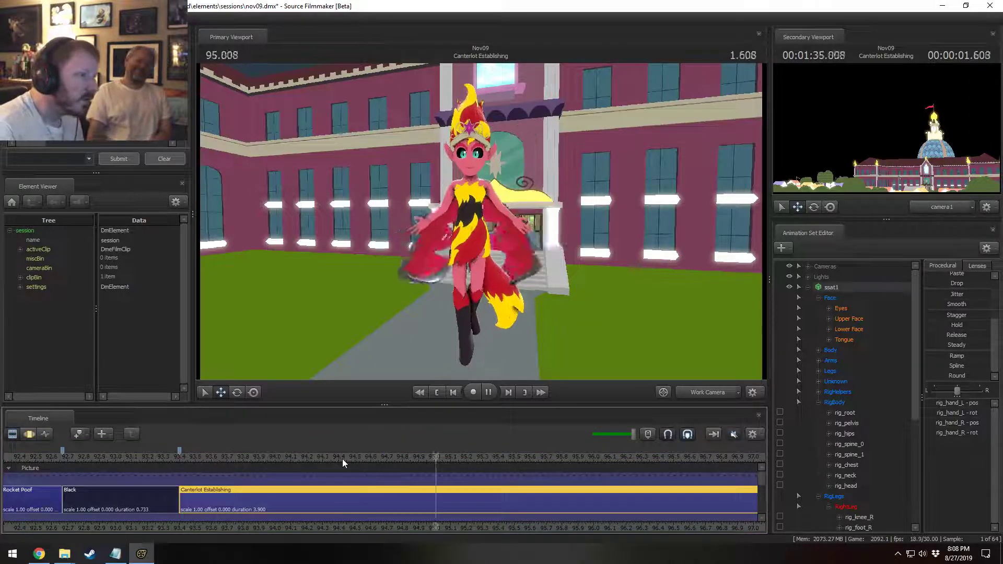
pyautogui.press('space')
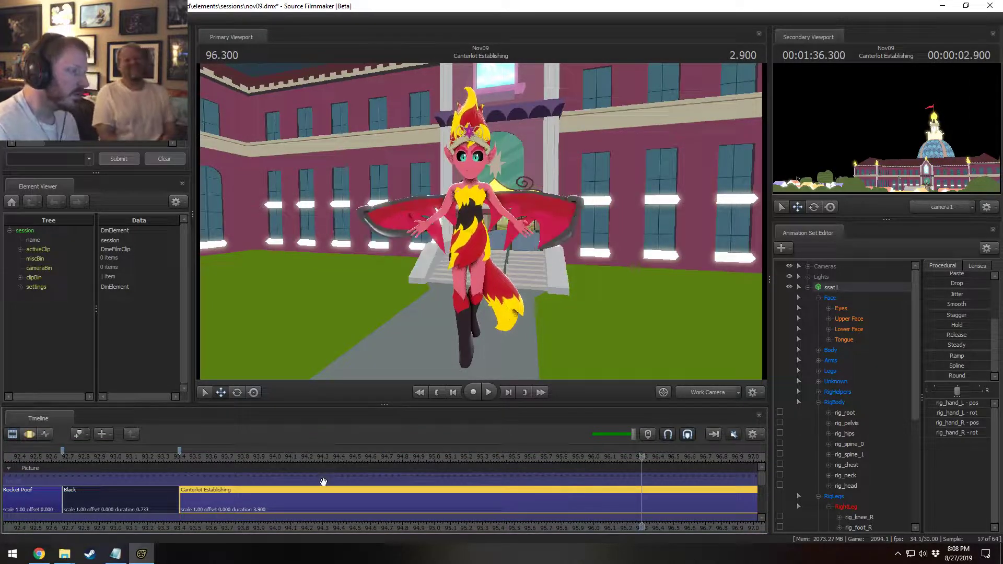
pyautogui.press('F3')
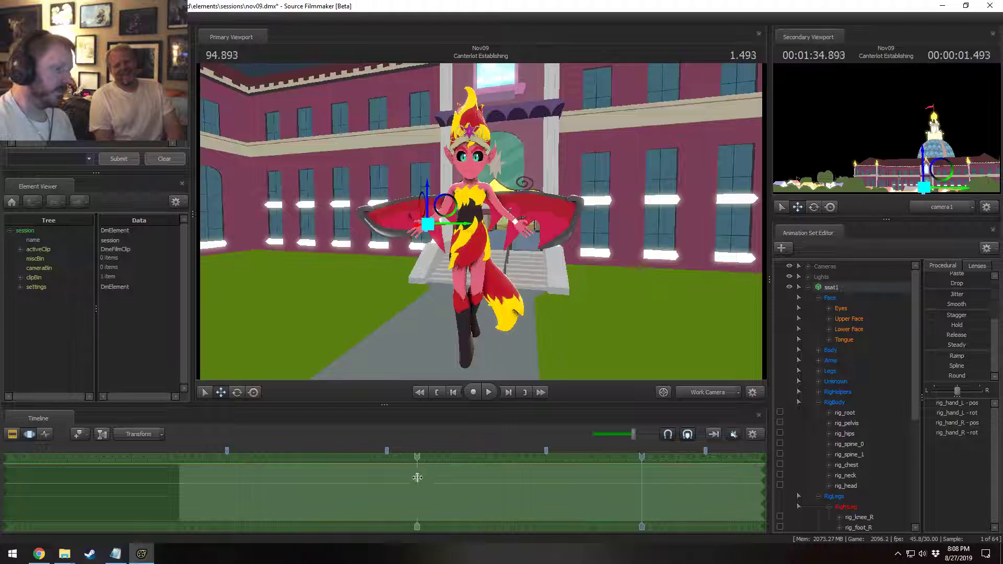
# - Reposition rig_foot_L and rig_foot_R together at 94.766 seconds within a time selection of about 94.0 to 95.0 seconds, and play back the change
pyautogui.click(397, 505)
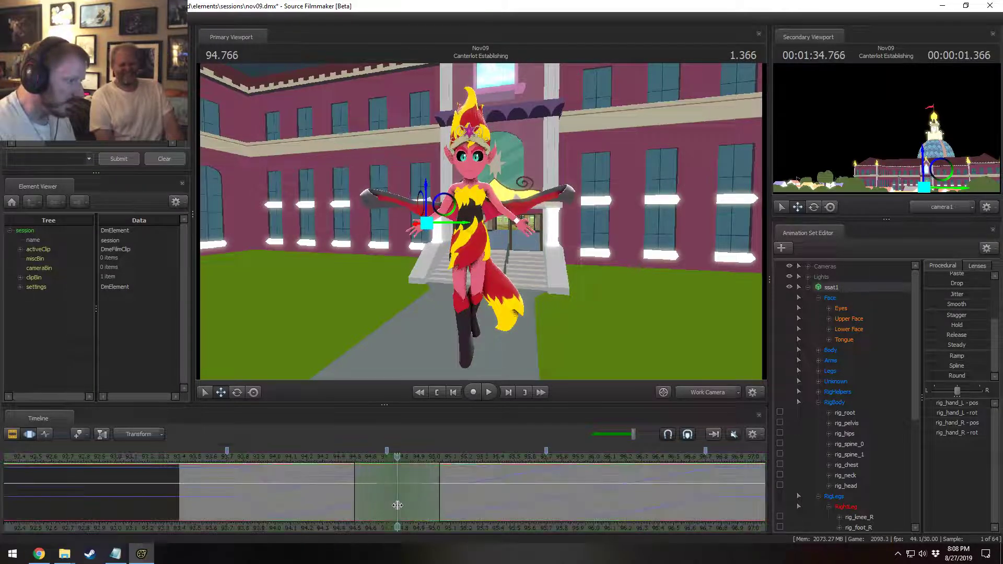
pyautogui.moveTo(358, 482); pyautogui.dragTo(284, 501)
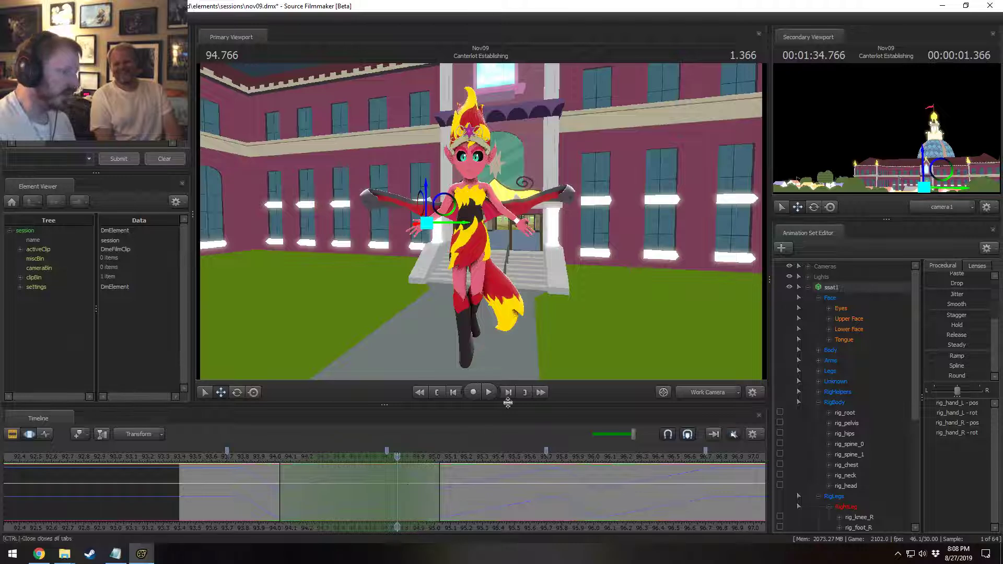
pyautogui.moveTo(544, 311); pyautogui.dragTo(498, 321)
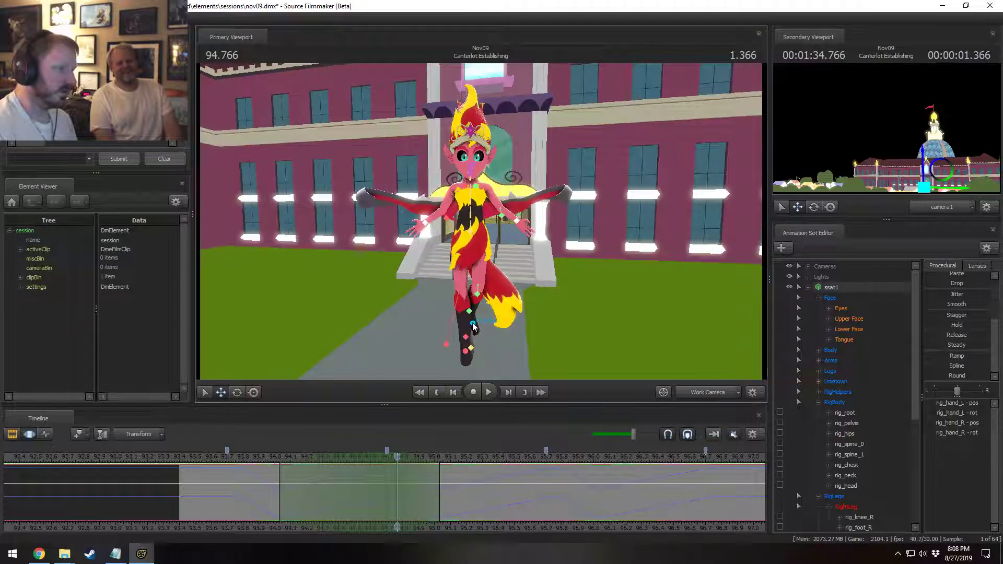
pyautogui.click(473, 313)
pyautogui.keyDown('ctrl'); pyautogui.click(465, 345); pyautogui.keyUp('ctrl')
pyautogui.moveTo(465, 345); pyautogui.dragTo(470, 302)
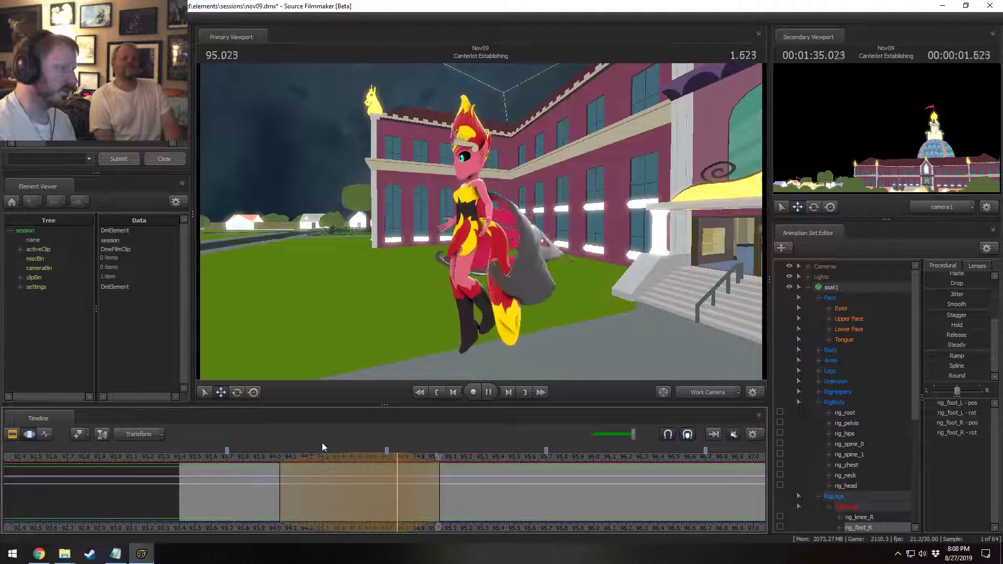
pyautogui.click(275, 457)
pyautogui.moveTo(522, 262); pyautogui.dragTo(532, 257)
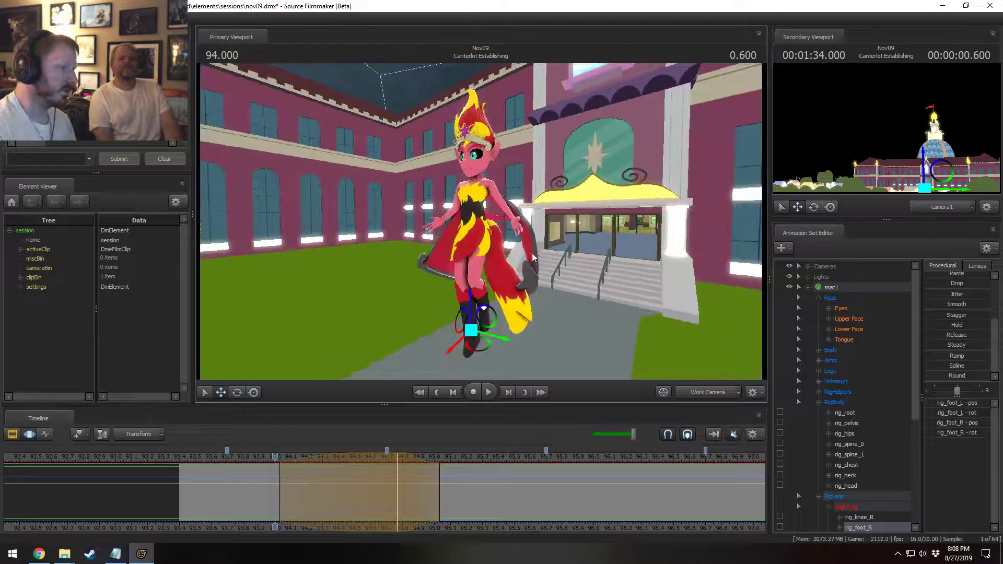
pyautogui.click(344, 499)
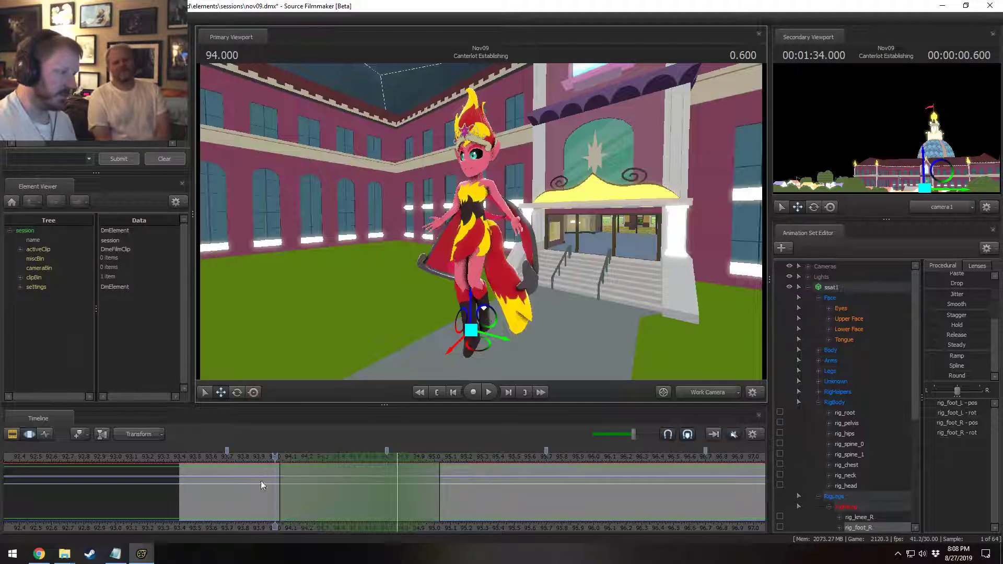
# - Copy the feet motion at about 94.0 to 94.7 seconds and paste it over about 95.0 to 95.7 seconds
pyautogui.press('space')
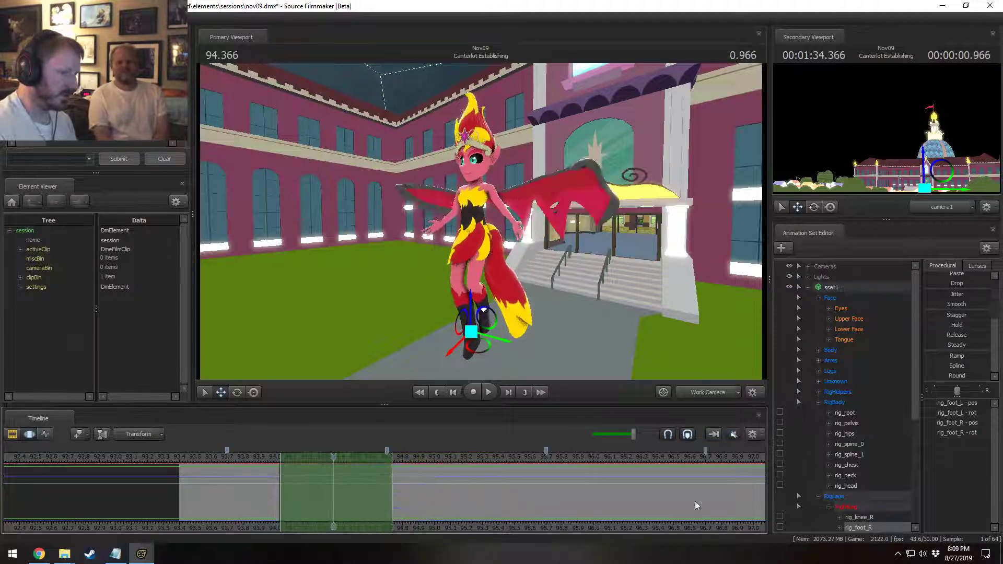
pyautogui.scroll(-4, 886, 509)
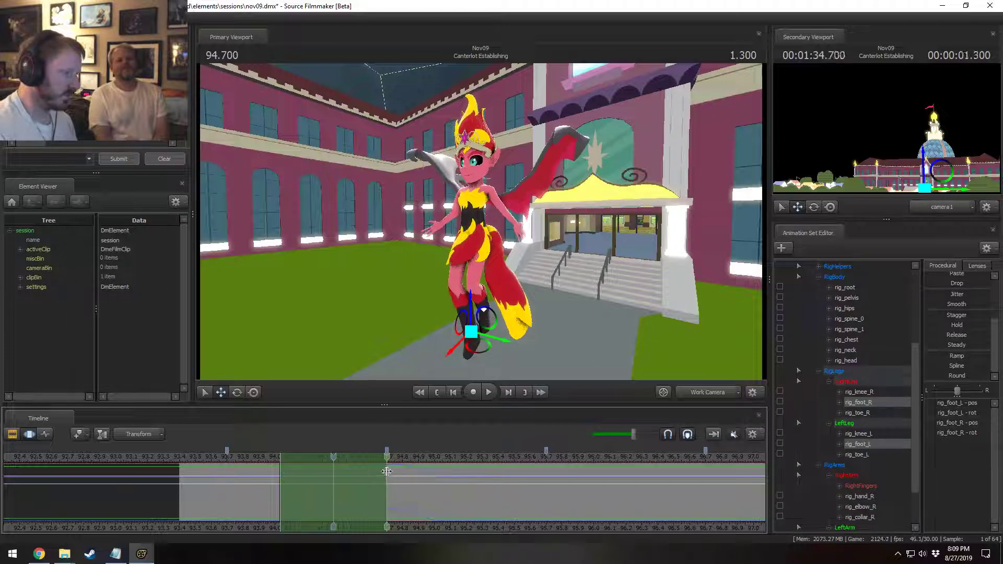
pyautogui.moveTo(390, 469); pyautogui.dragTo(527, 491)
pyautogui.hotkey('ctrl', 'v')
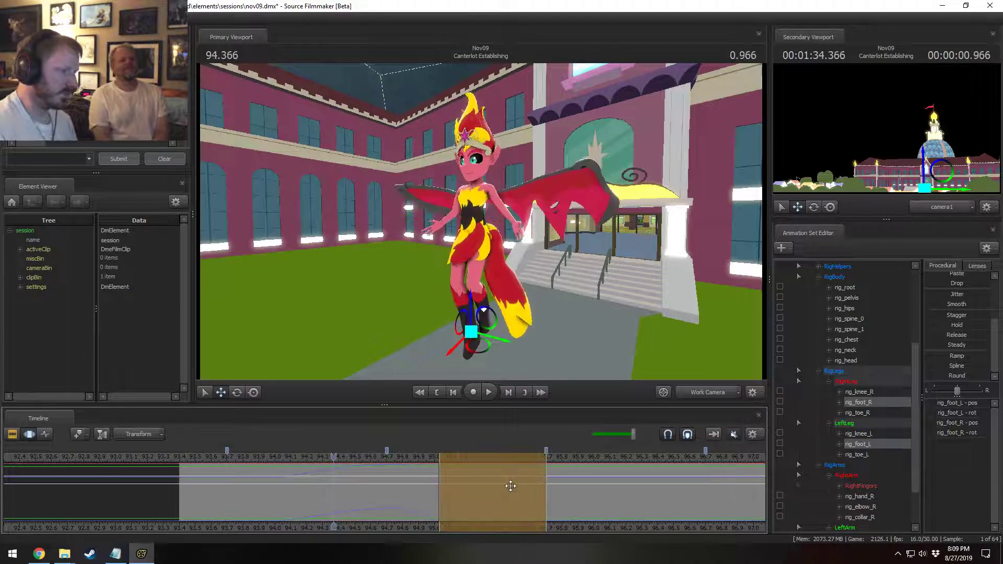
pyautogui.press('F2')
pyautogui.press('F3')
pyautogui.press('Escape')
# - Copy and paste the feet motion between the bookmarked cycles so it repeats from about 93.7 to 96.7 seconds
pyautogui.click(488, 483)
pyautogui.press('Up')
pyautogui.press('Up')
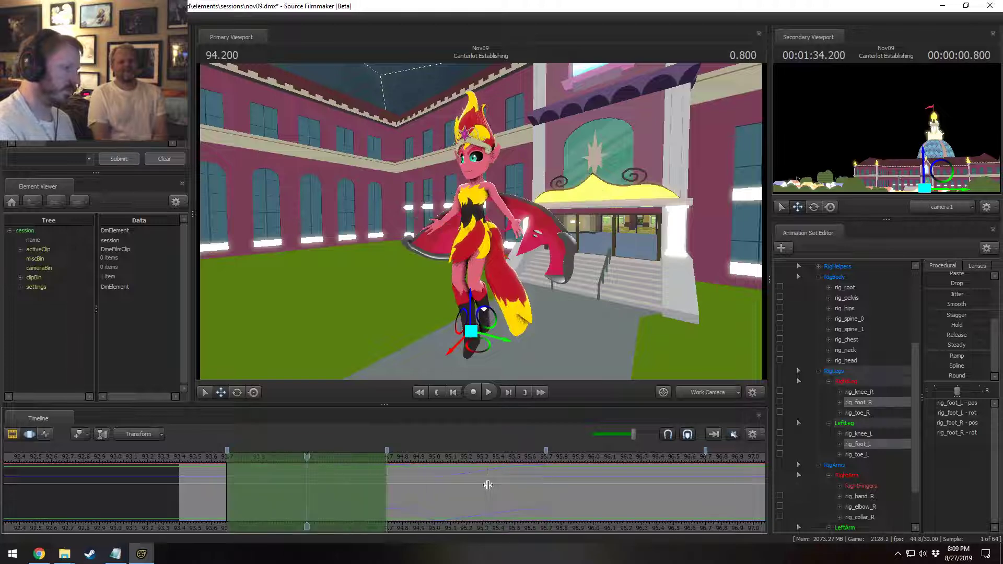
pyautogui.hotkey('ctrl', 'c')
pyautogui.press('Down')
pyautogui.hotkey('ctrl', 'v')
pyautogui.press('Return')
pyautogui.press('Down')
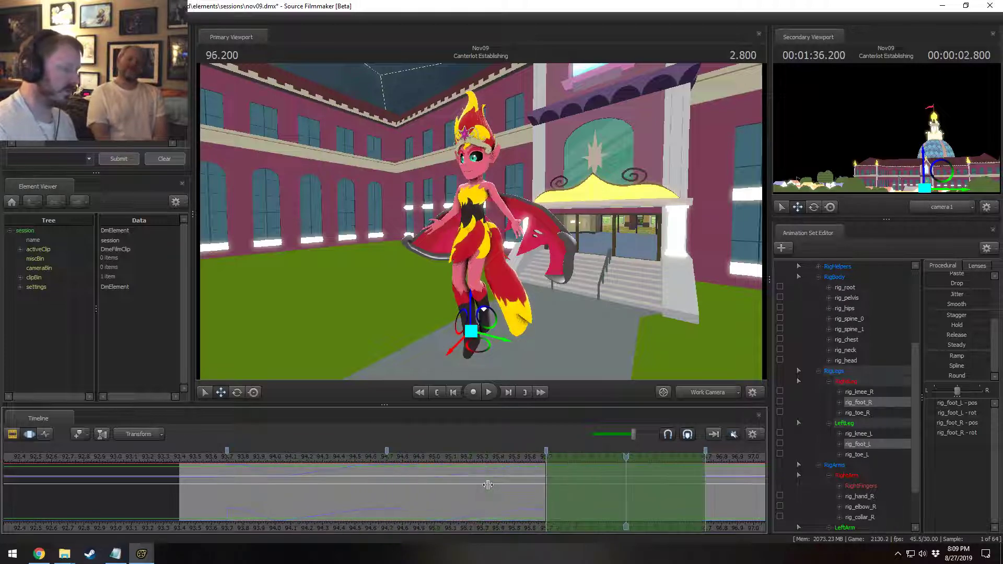
# - Play back the repeated feet motion from about 93.8 seconds
pyautogui.click(247, 459)
pyautogui.press('space')
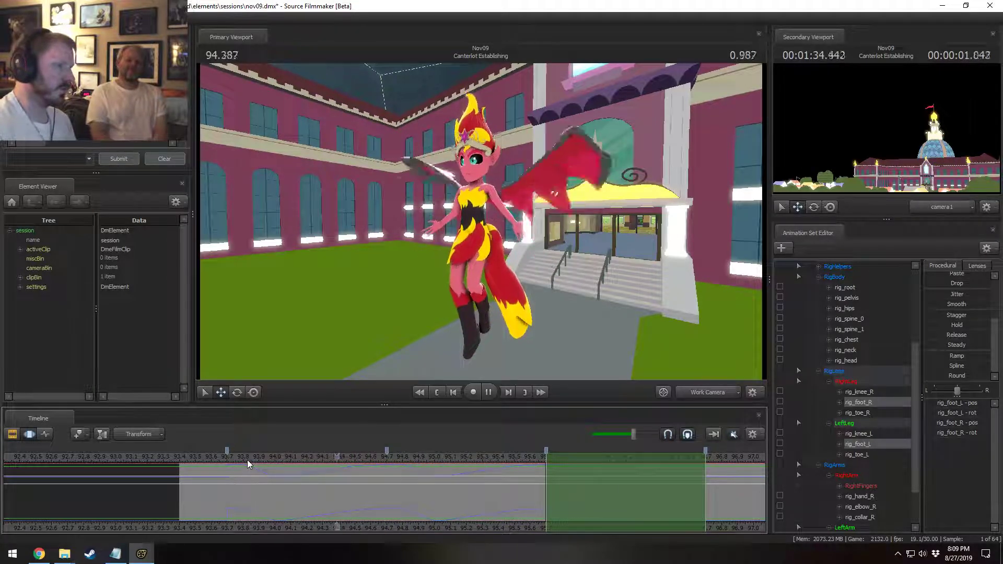
pyautogui.press('F2')
pyautogui.press('F3')
# - Shift the feet motion slightly earlier across the whole timeline and play it back from the front and the side
pyautogui.press('Escape')
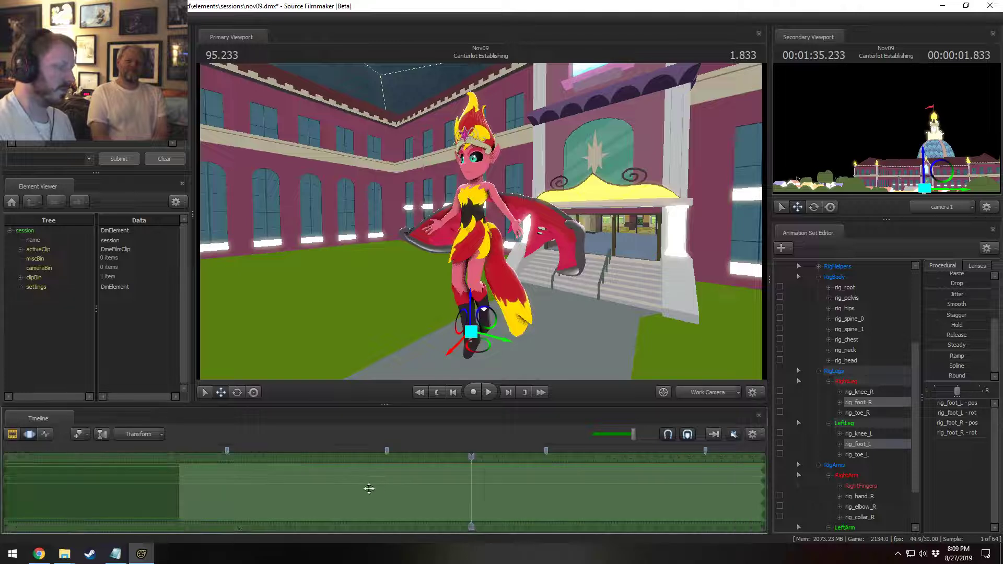
pyautogui.moveTo(387, 493); pyautogui.dragTo(437, 492)
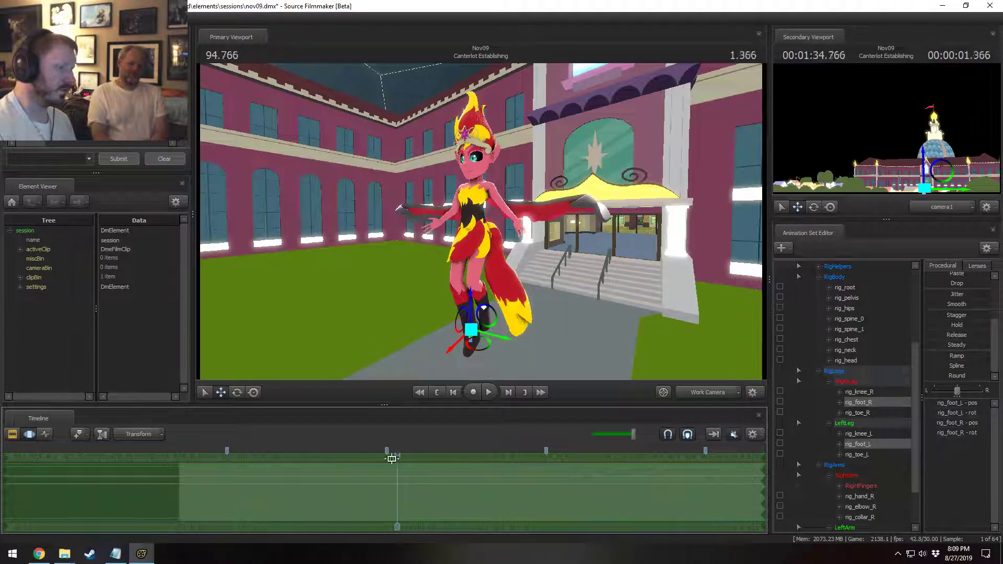
pyautogui.press('space')
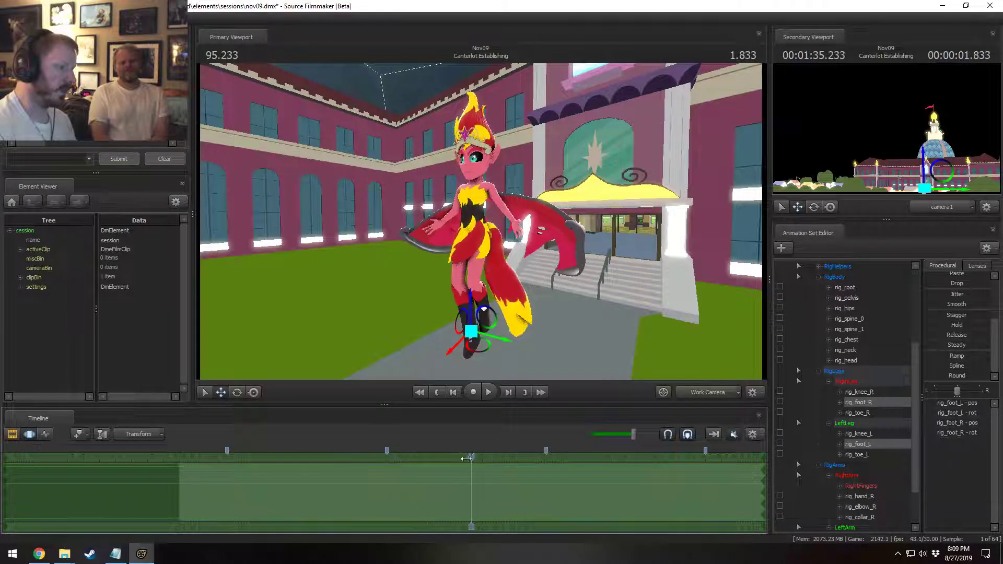
pyautogui.press('space')
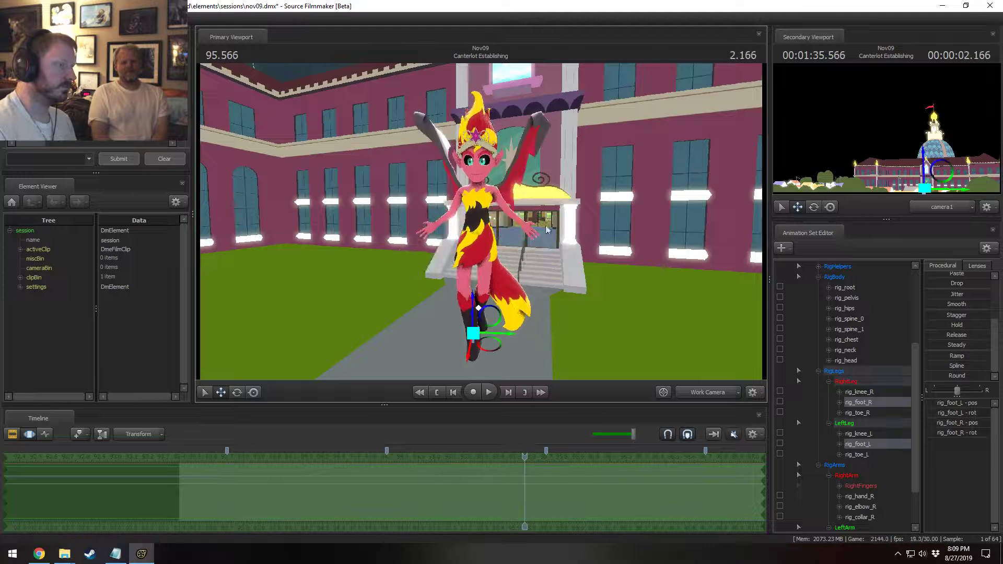
pyautogui.click(376, 489)
pyautogui.press('space')
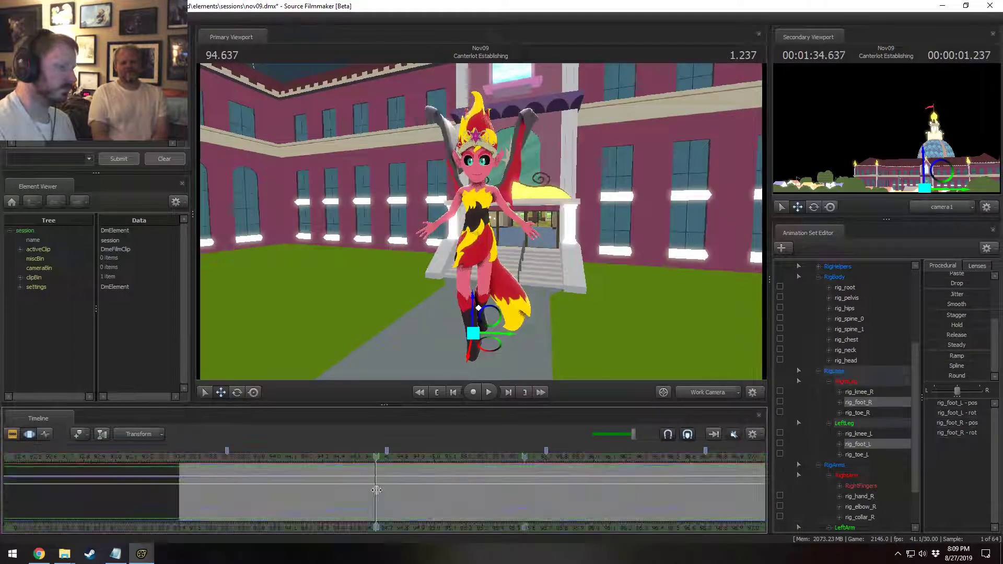
pyautogui.press('space')
pyautogui.moveTo(408, 235); pyautogui.dragTo(466, 232)
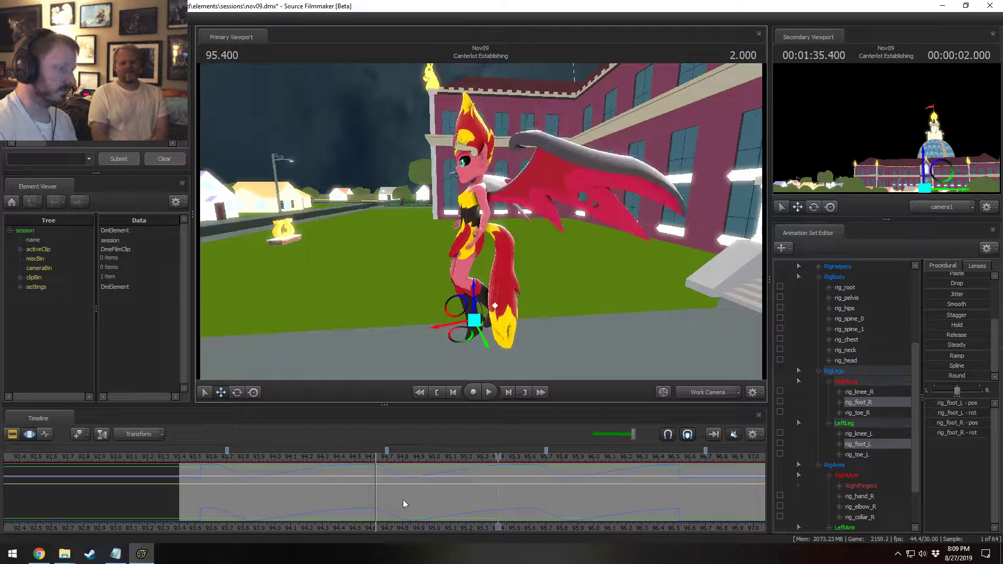
# - Smooth the motion of both feet across the whole timeline and play it back
pyautogui.press('F2')
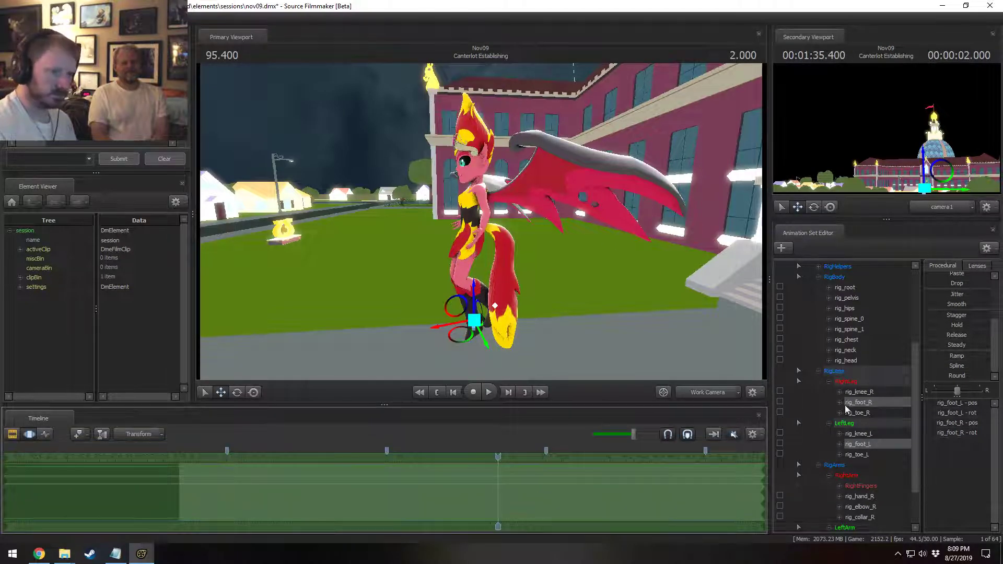
pyautogui.click(419, 495)
pyautogui.press('F3')
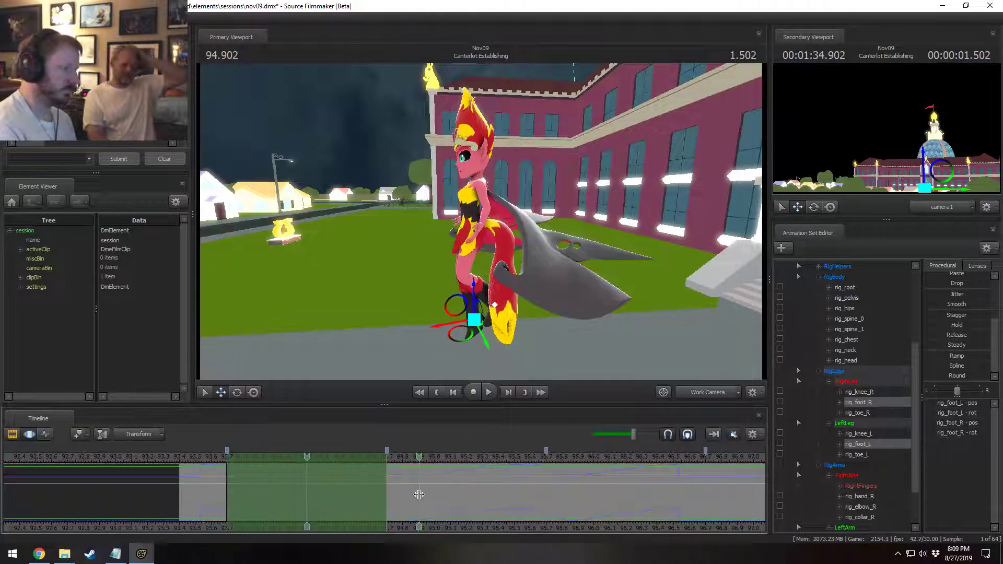
pyautogui.press('Down')
pyautogui.press('F2')
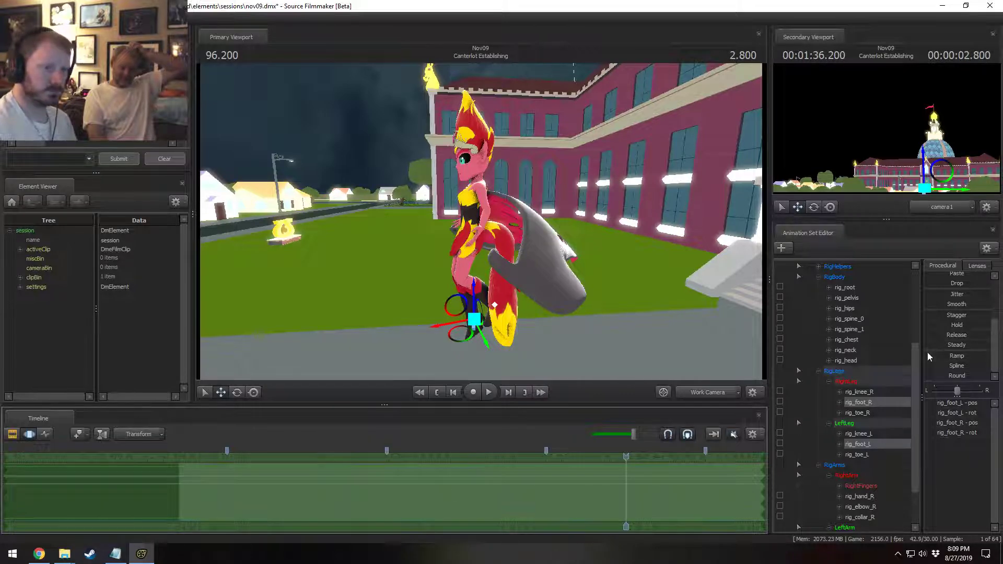
pyautogui.click(958, 308)
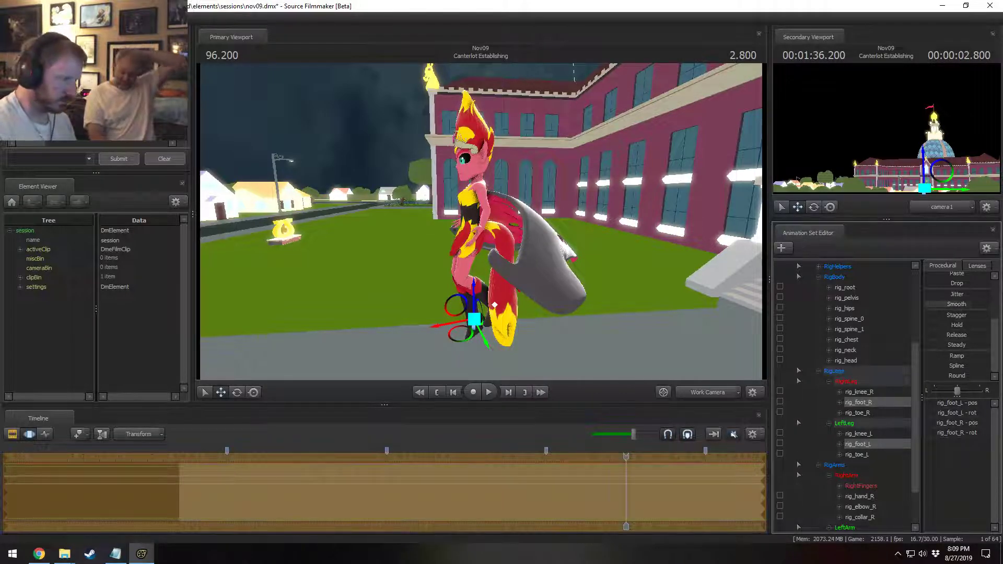
pyautogui.click(434, 490)
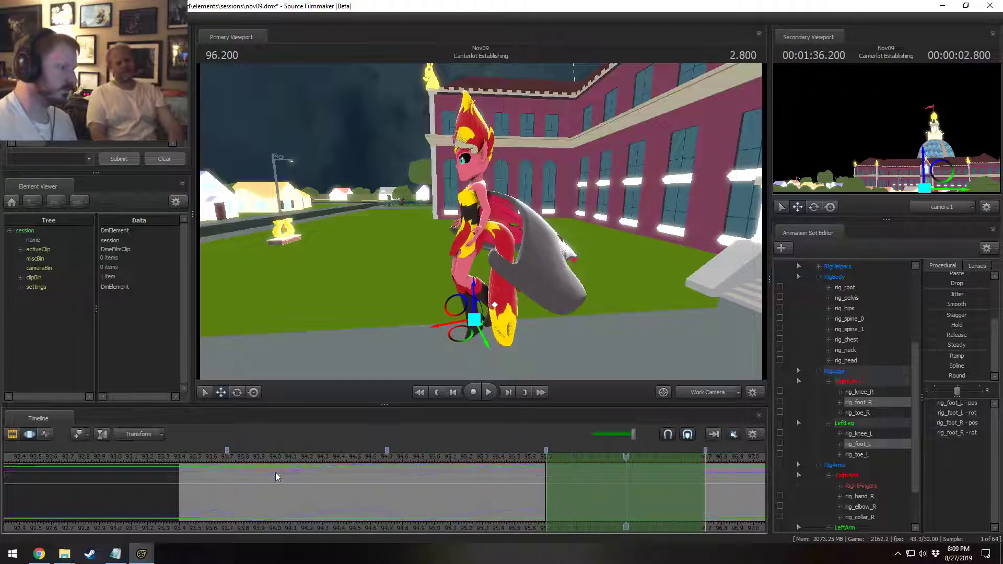
pyautogui.press('space')
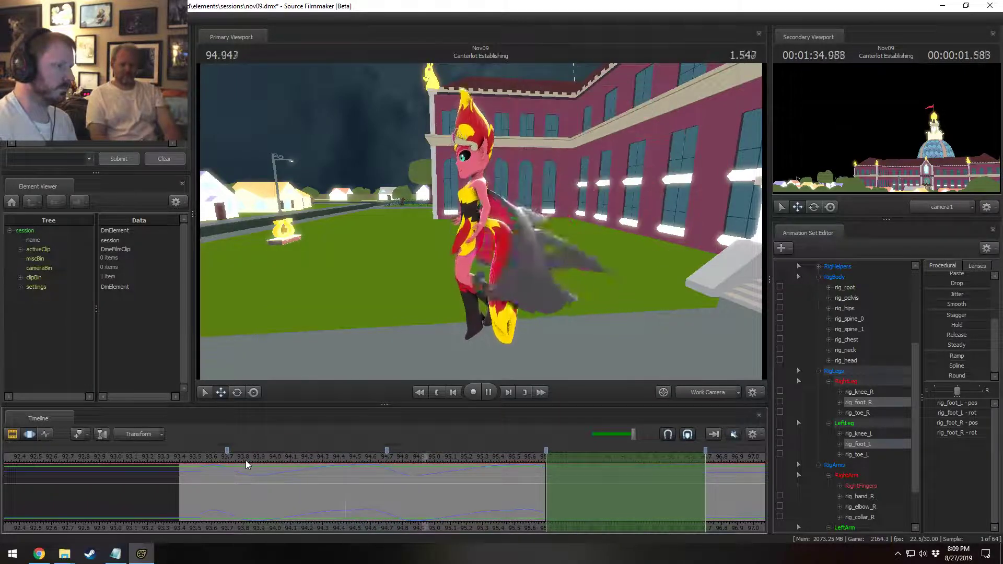
pyautogui.press('space')
# - Rotate rig_spine_0 slightly at about 94.87 seconds, with the change blended over the 94.7 to 95.7 second cycle
pyautogui.click(389, 490)
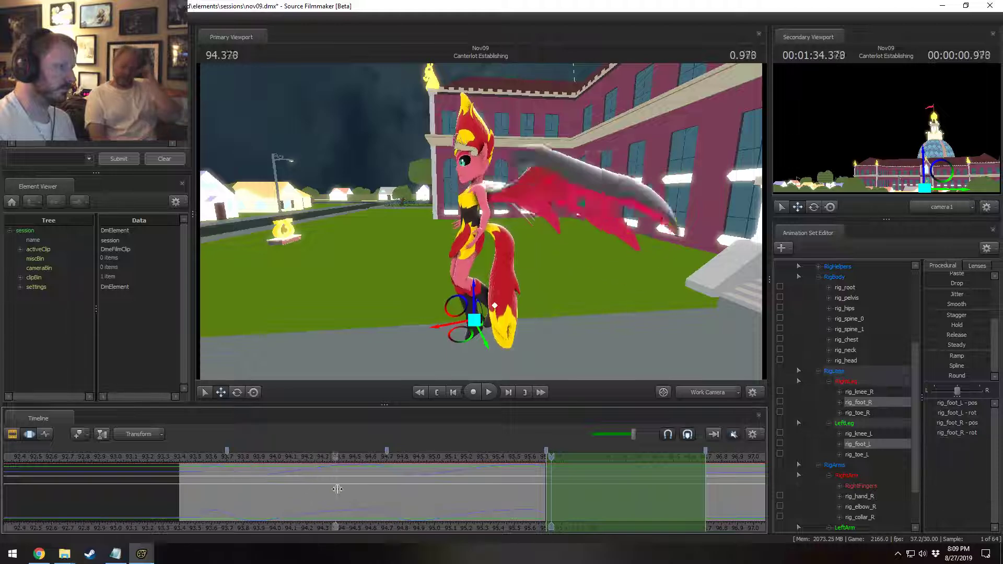
pyautogui.click(413, 491)
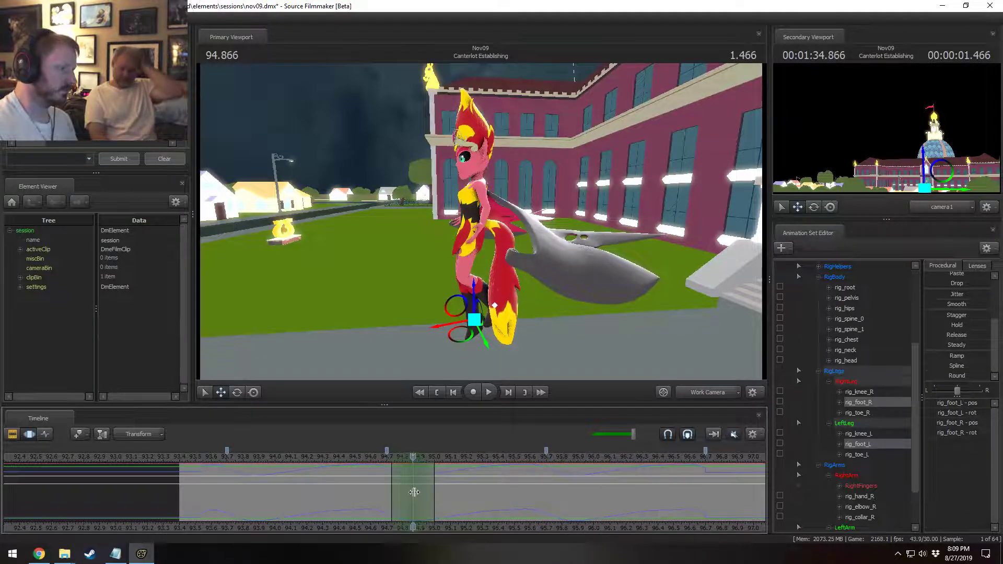
pyautogui.press('space')
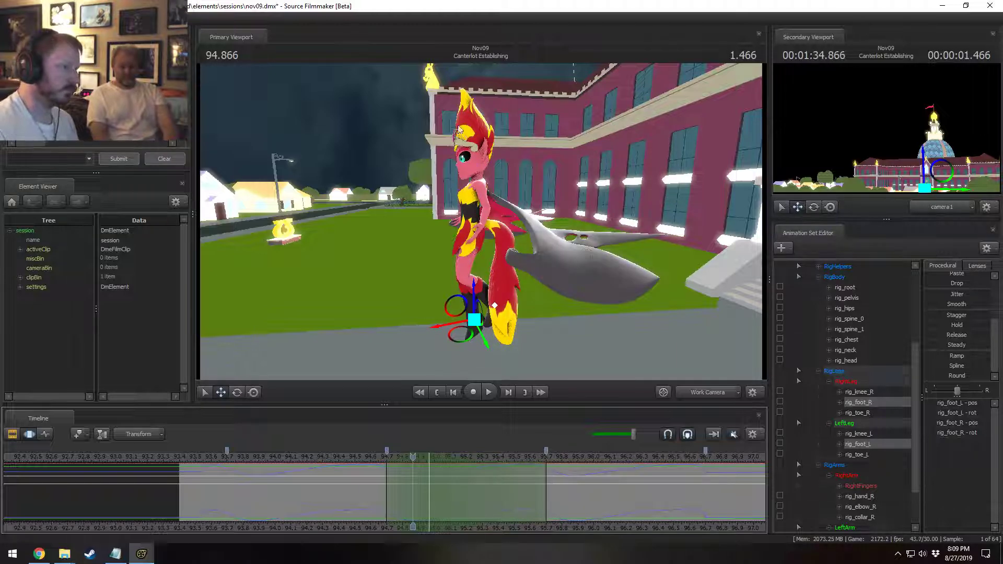
pyautogui.click(473, 230)
pyautogui.moveTo(473, 230); pyautogui.dragTo(483, 210, button='right')
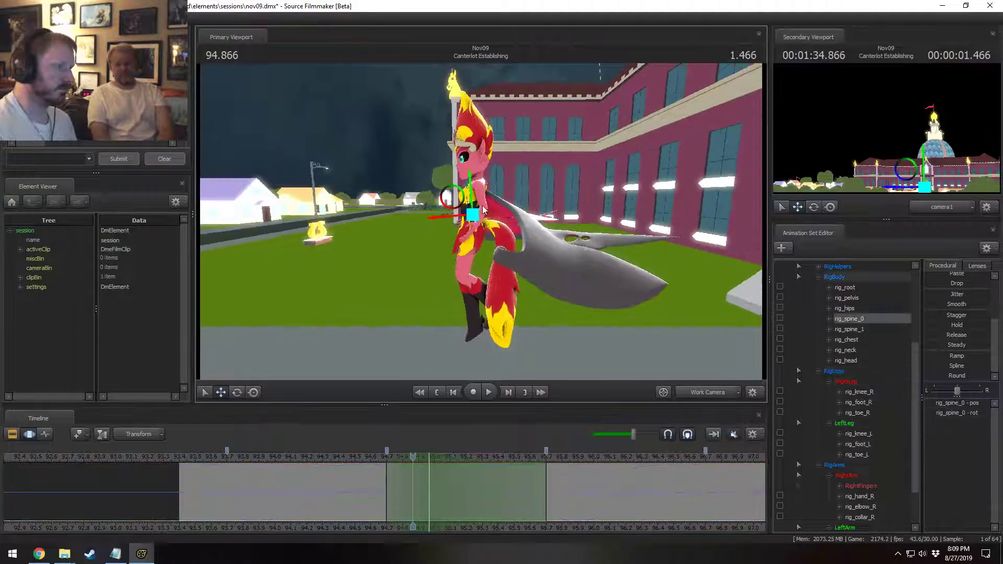
pyautogui.press('e')
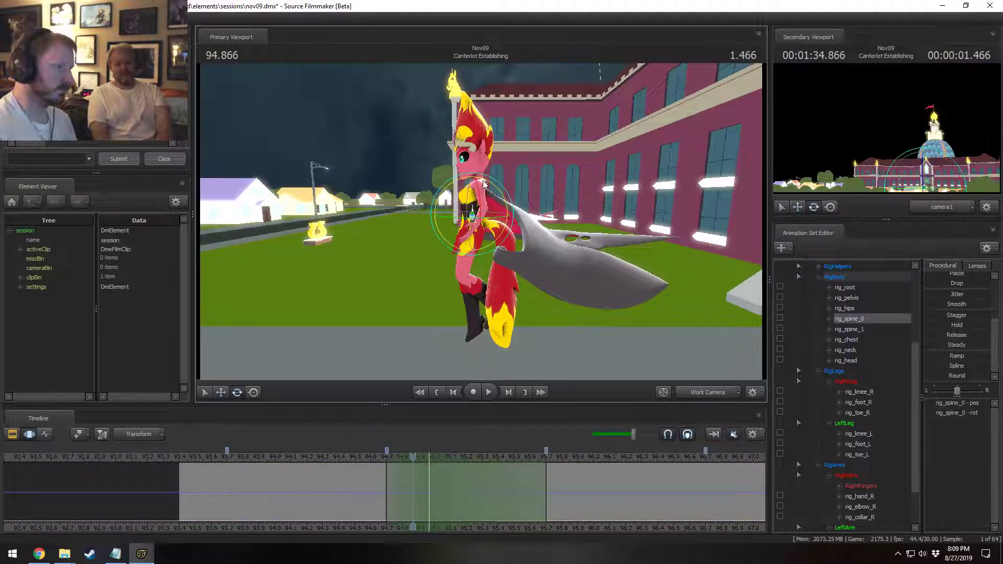
pyautogui.moveTo(481, 179); pyautogui.dragTo(480, 179)
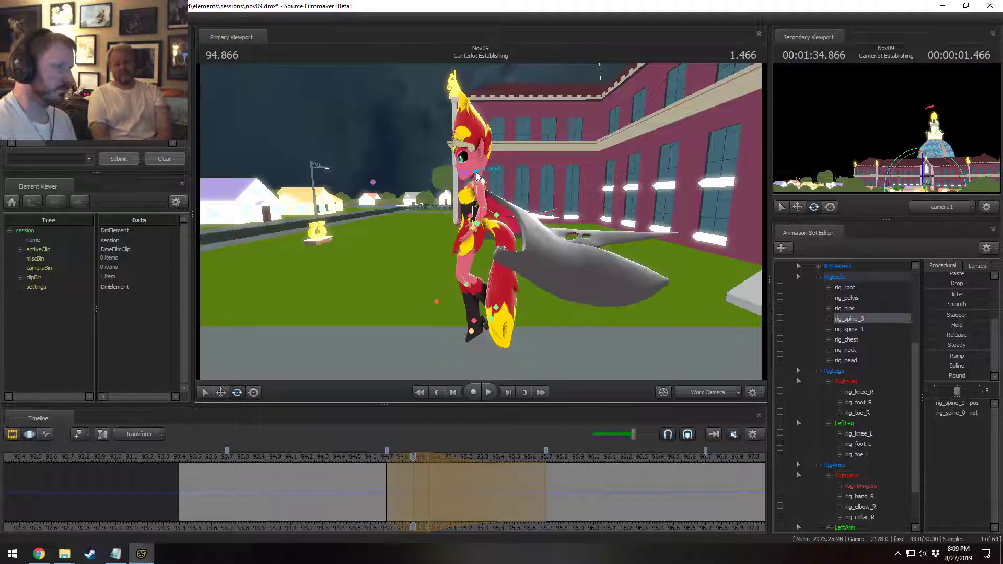
# - Rotate rig_neck slightly within the same cycle and select it together with rig_spine_0
pyautogui.click(479, 181)
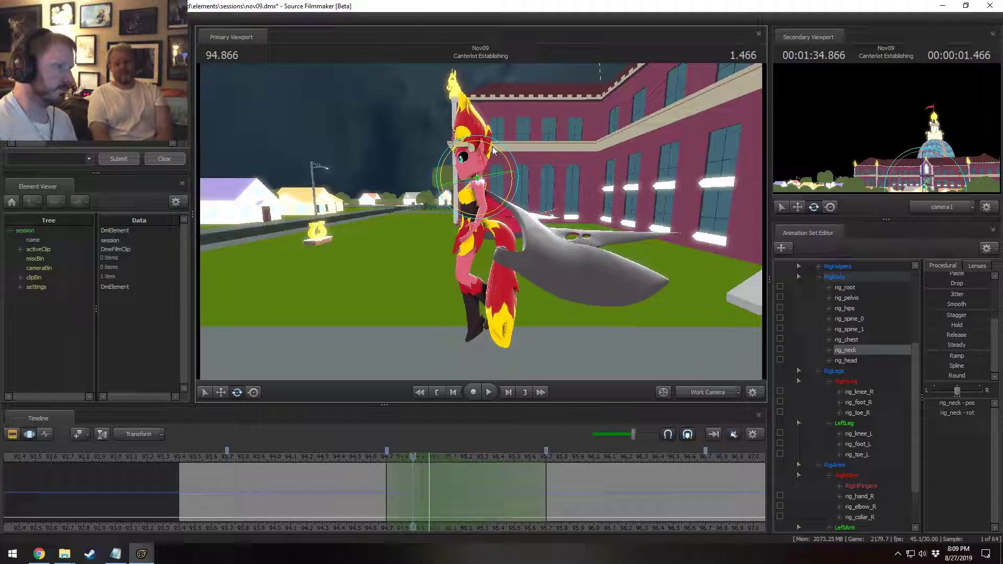
pyautogui.moveTo(491, 151); pyautogui.dragTo(495, 365)
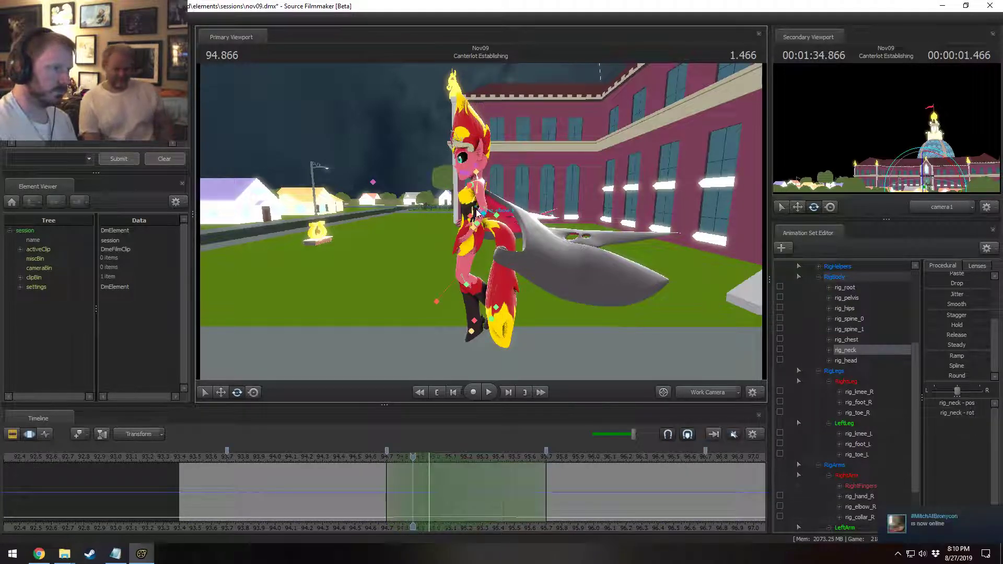
pyautogui.keyDown('ctrl'); pyautogui.click(475, 213); pyautogui.keyUp('ctrl')
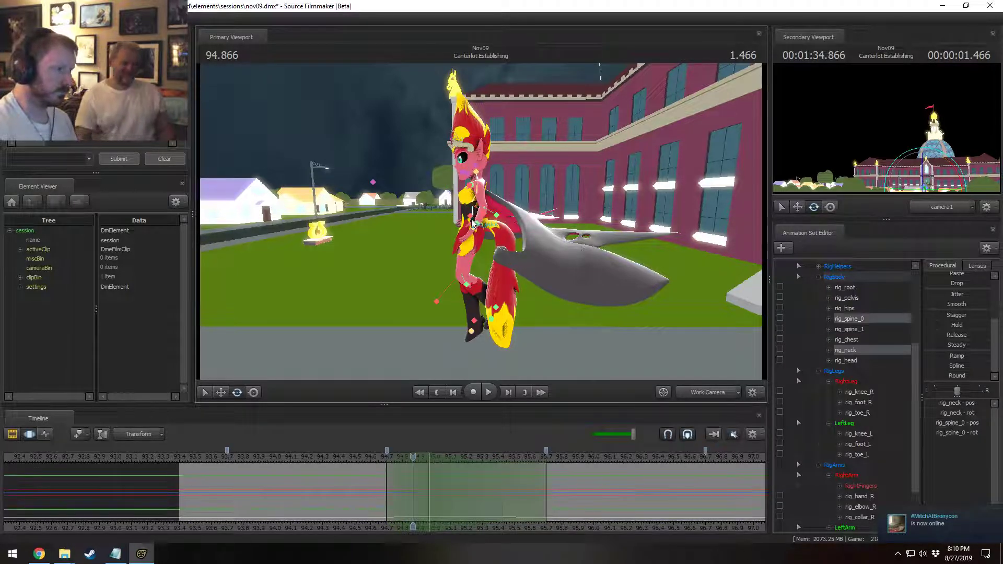
pyautogui.click(473, 219)
pyautogui.click(474, 212)
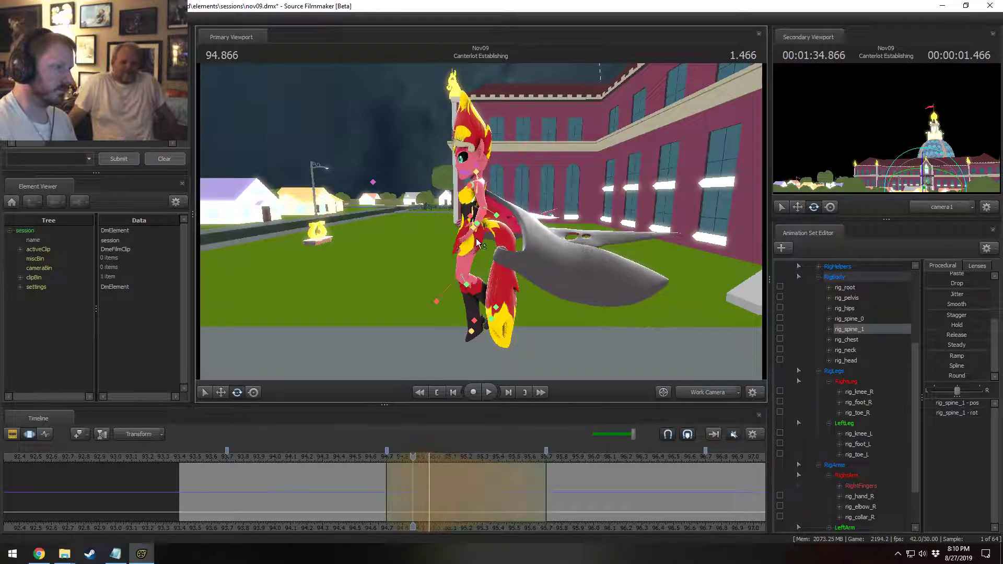
pyautogui.click(476, 183)
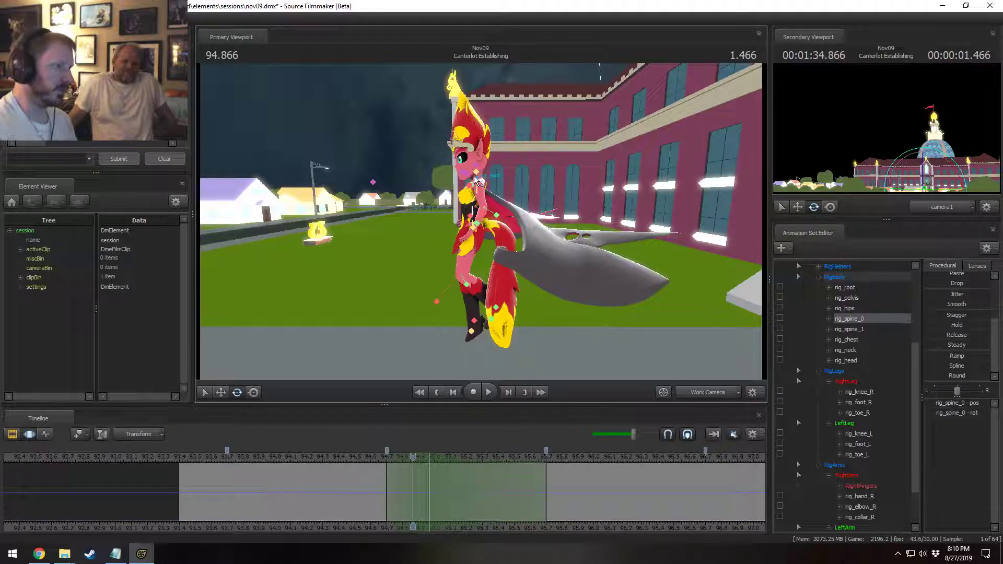
pyautogui.keyDown('ctrl'); pyautogui.click(480, 181); pyautogui.keyUp('ctrl')
# - Try to repeat the rig_spine_0 and rig_neck motion over the neighbouring bookmarked cycles and play it back
pyautogui.click(440, 485)
pyautogui.press('Up')
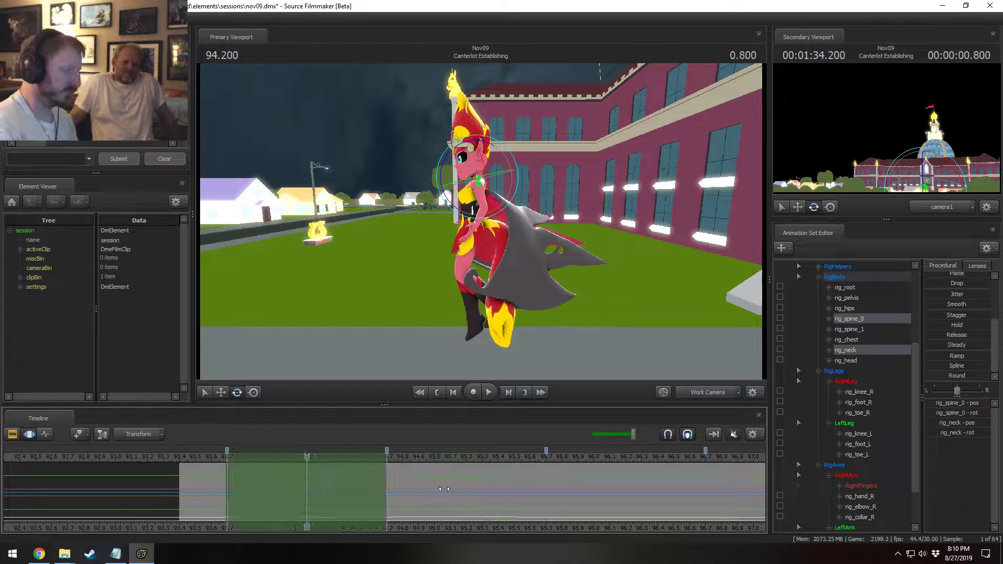
pyautogui.press('Down')
pyautogui.press('Up')
pyautogui.press('Down')
pyautogui.press('Down')
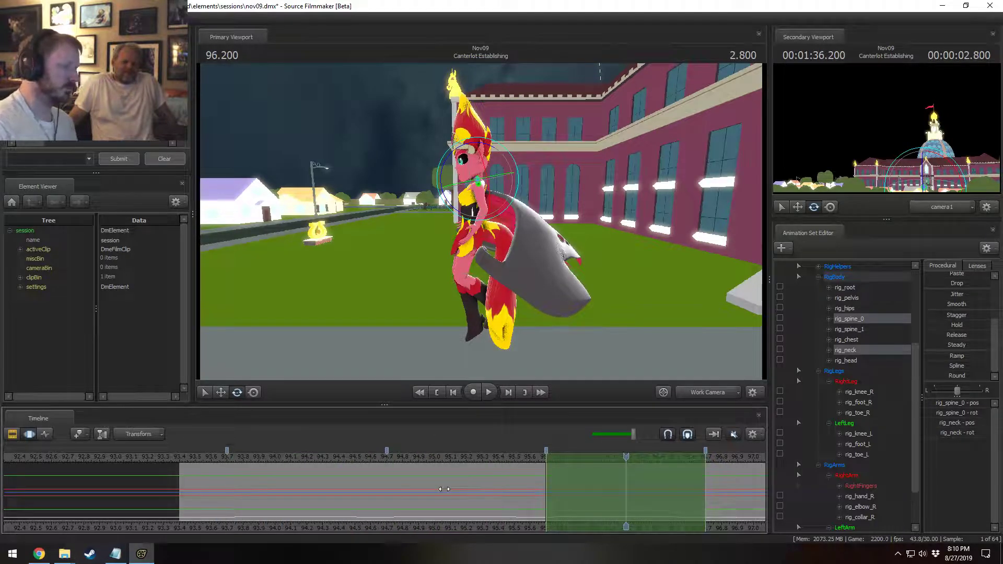
pyautogui.click(261, 456)
pyautogui.press('space')
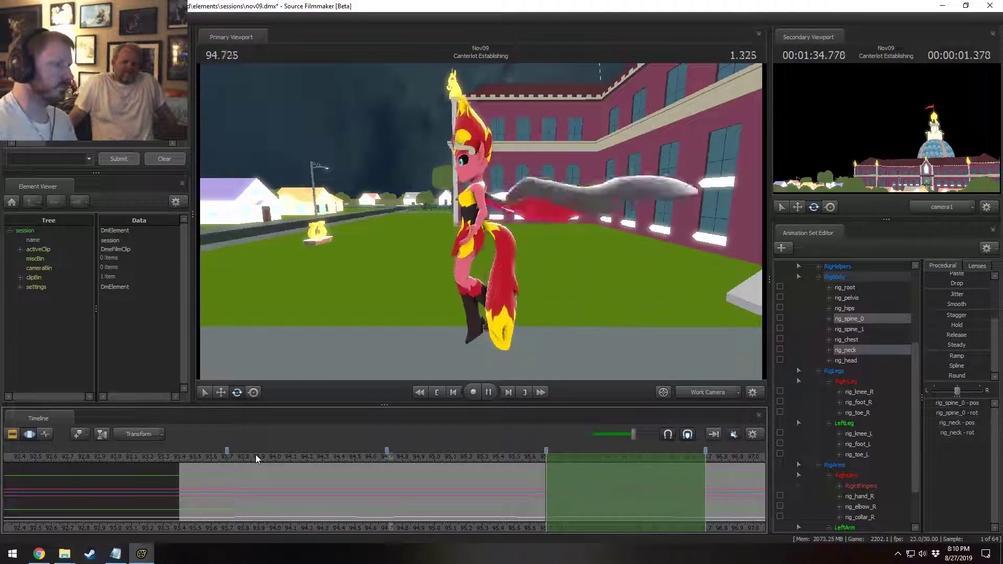
pyautogui.moveTo(281, 472); pyautogui.dragTo(440, 514)
pyautogui.press('Down')
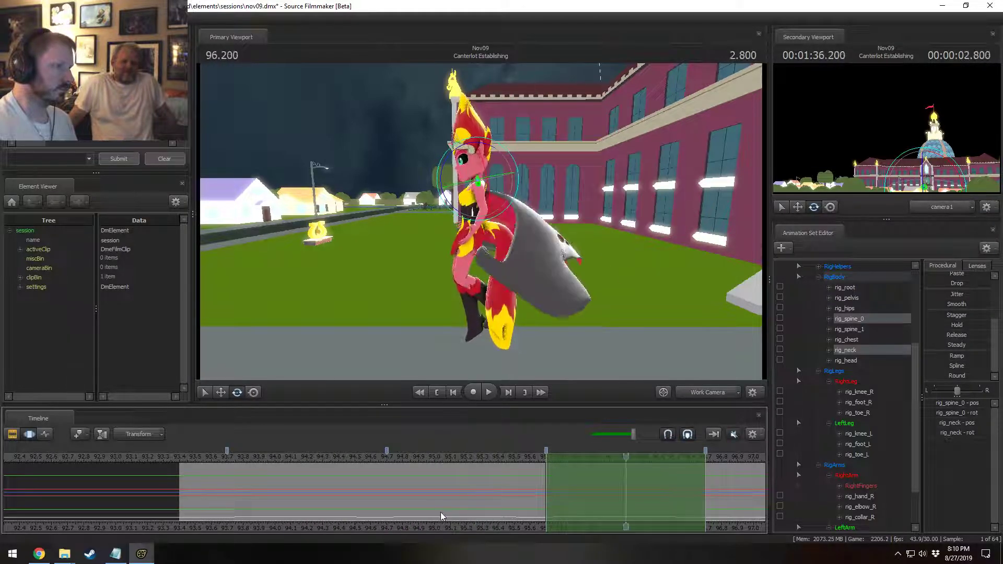
# - Undo the repeating of the spine and neck motion over the neighbouring cycles
pyautogui.press('F3')
pyautogui.hotkey('ctrl', 'z')
pyautogui.hotkey('ctrl', 'z')
pyautogui.hotkey('ctrl', 'z')
pyautogui.hotkey('ctrl', 'z')
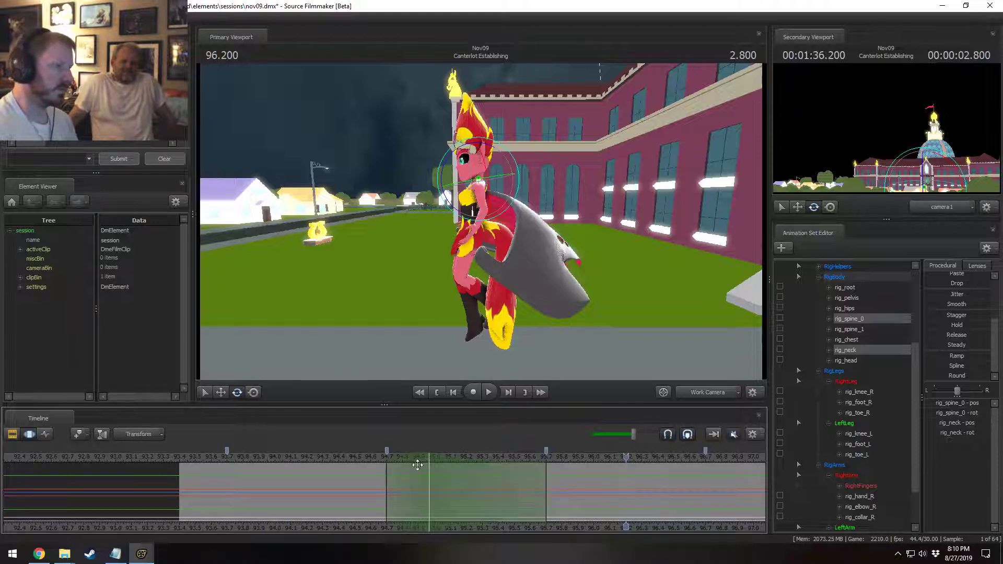
# - Rotate rig_spine_0 and rig_neck further at about 94.97 seconds, blended over the 94.7 to 95.7 second cycle
pyautogui.moveTo(416, 464)
pyautogui.mouseDown()
pyautogui.moveTo(386, 464)
pyautogui.moveTo(419, 491)
pyautogui.moveTo(369, 458)
pyautogui.moveTo(428, 474)
pyautogui.mouseUp()
pyautogui.click(472, 213)
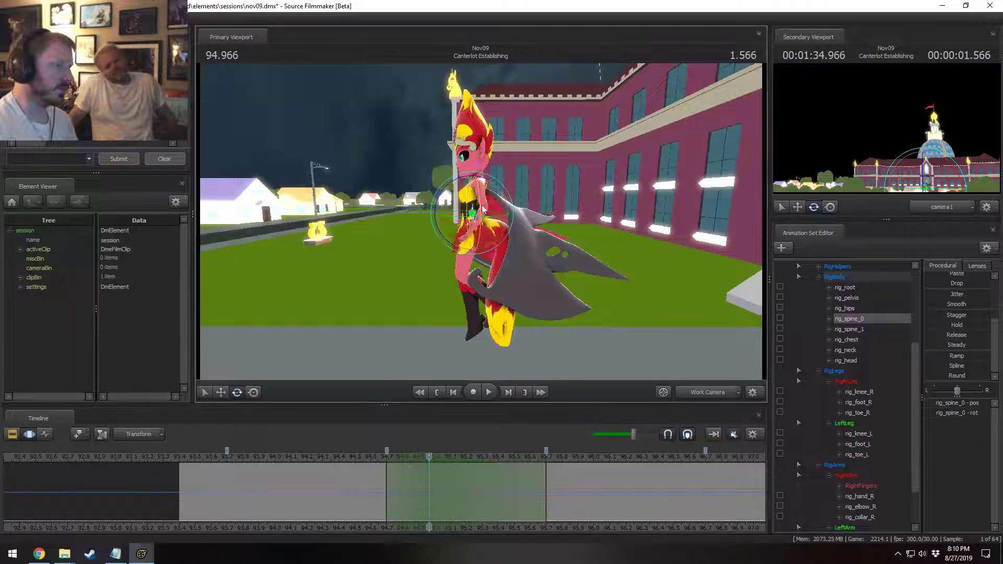
pyautogui.moveTo(452, 184); pyautogui.dragTo(464, 183)
pyautogui.click(477, 179)
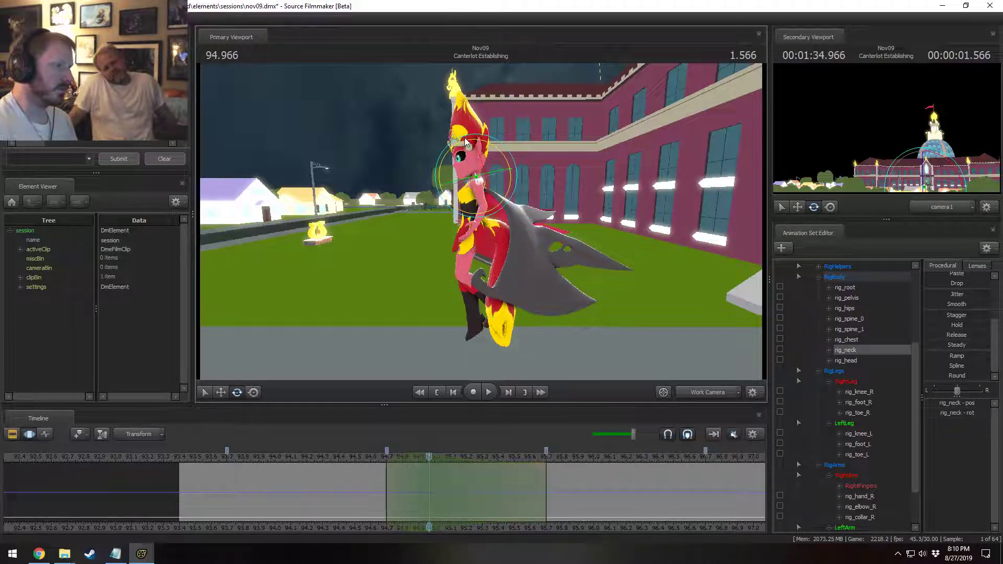
pyautogui.moveTo(467, 142); pyautogui.dragTo(479, 153)
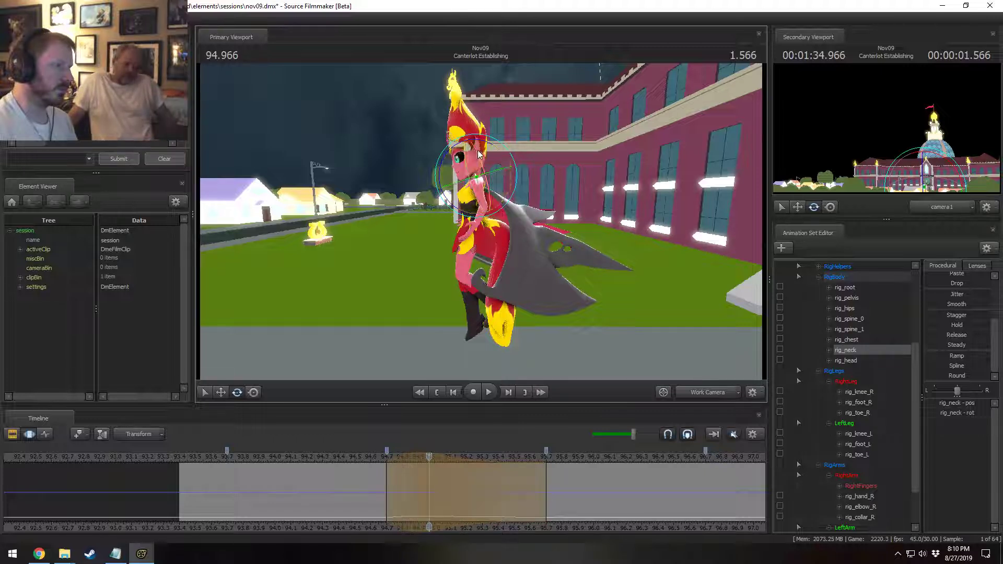
# - Select rig_spine_1 and rig_head and repeat their motion over the neighbouring bookmarked cycles up to 96.7 seconds
pyautogui.click(418, 501)
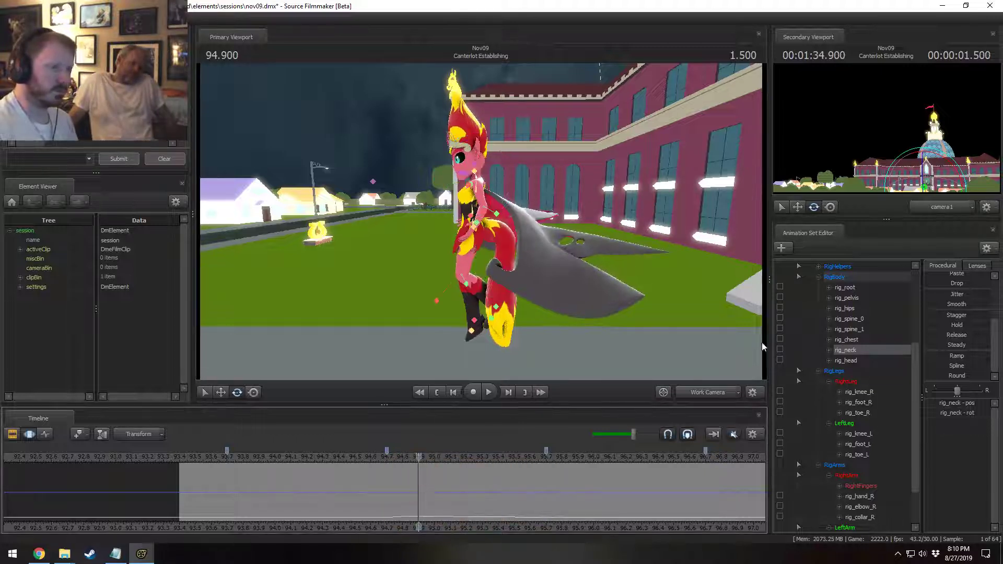
pyautogui.keyDown('shift'); pyautogui.click(864, 329); pyautogui.keyUp('shift')
pyautogui.keyDown('ctrl'); pyautogui.click(864, 329); pyautogui.keyUp('ctrl')
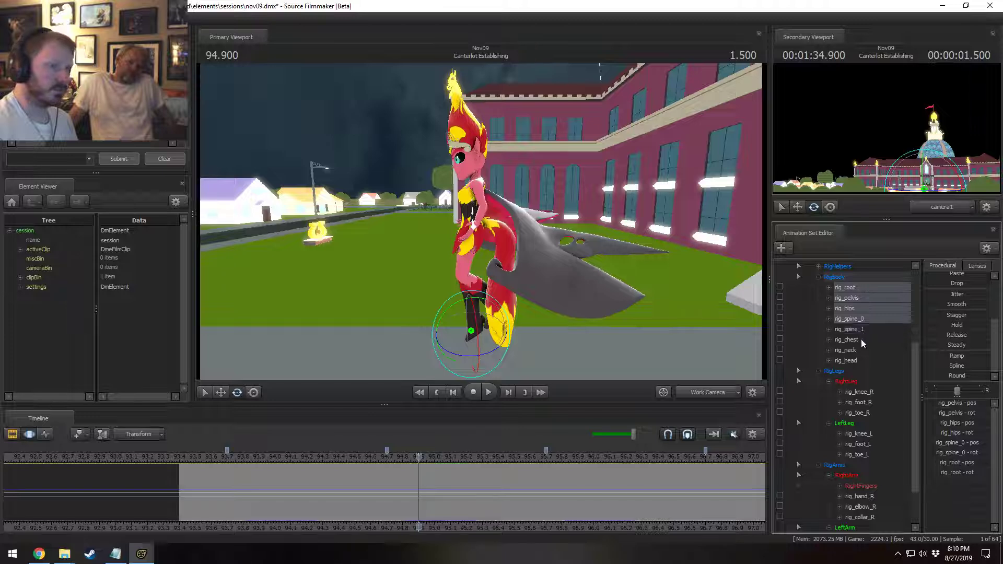
pyautogui.click(860, 331)
pyautogui.keyDown('ctrl'); pyautogui.click(856, 361); pyautogui.keyUp('ctrl')
pyautogui.moveTo(419, 495); pyautogui.dragTo(422, 495)
pyautogui.press('Down')
pyautogui.press('Up')
pyautogui.press('Down')
pyautogui.press('Up')
pyautogui.press('Up')
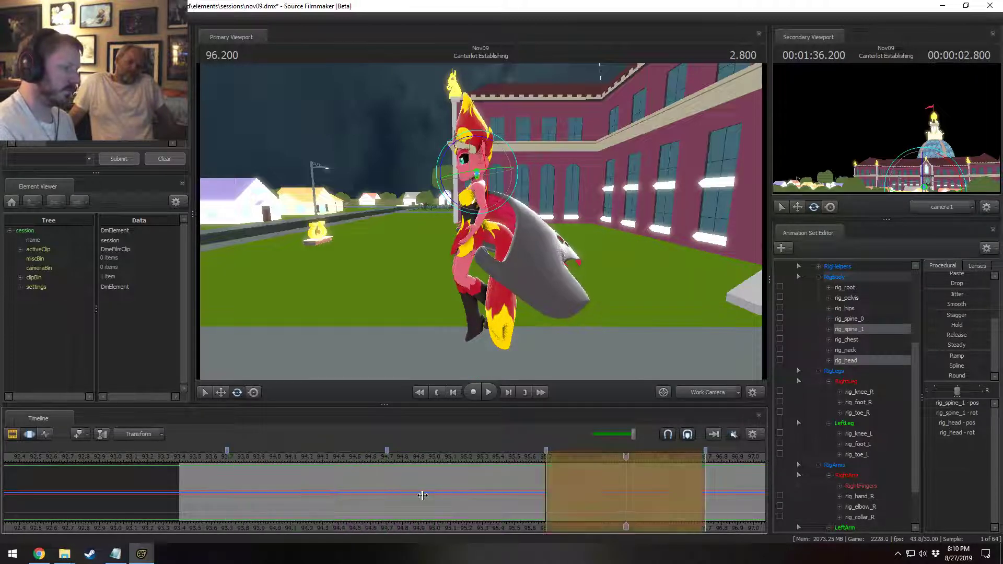
# - Play back the body motion from about 94.5 seconds to check the spine and head movement
pyautogui.moveTo(371, 459); pyautogui.dragTo(363, 461)
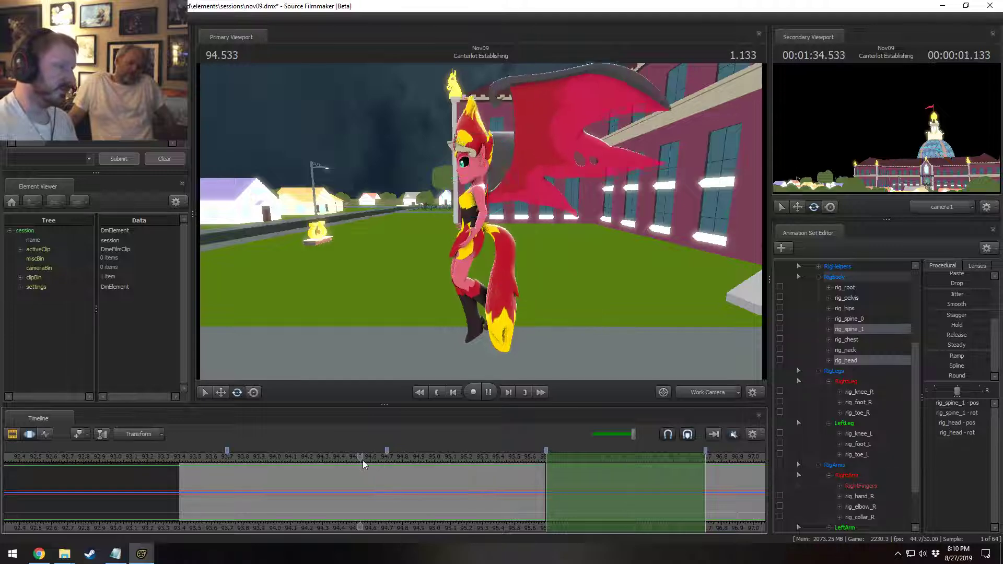
pyautogui.press('space')
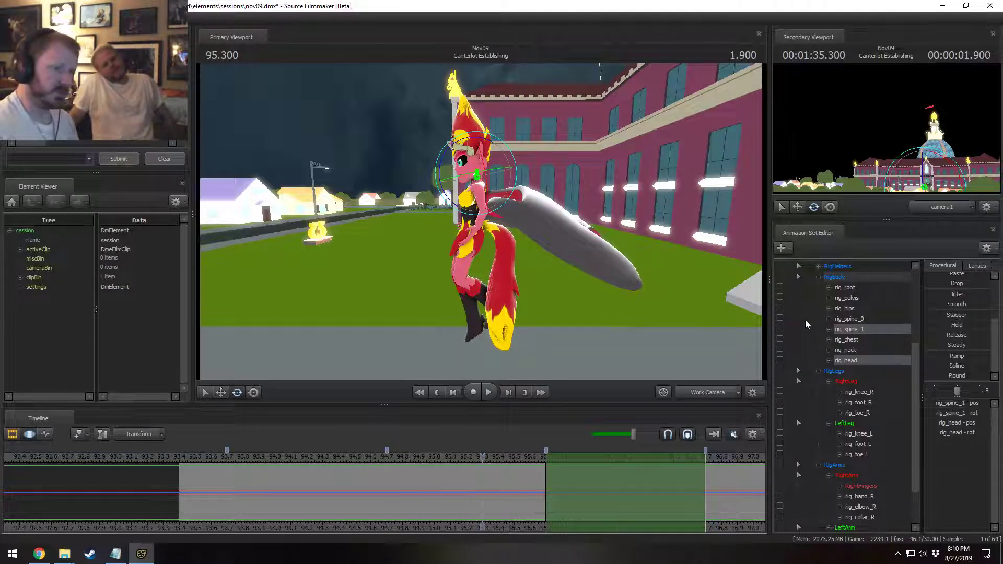
pyautogui.hotkey('ctrl', 'a')
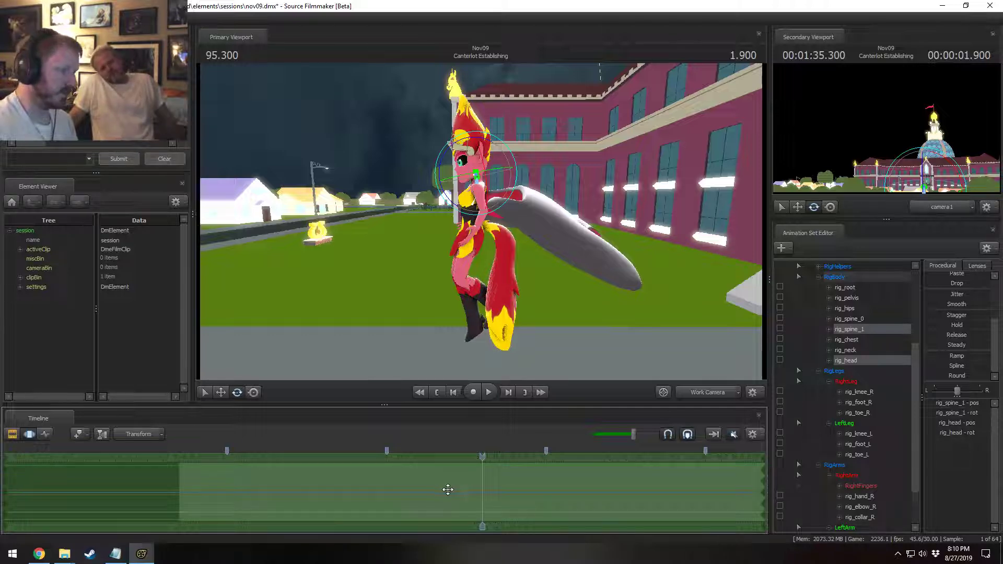
pyautogui.moveTo(477, 453); pyautogui.dragTo(406, 466)
pyautogui.press('space')
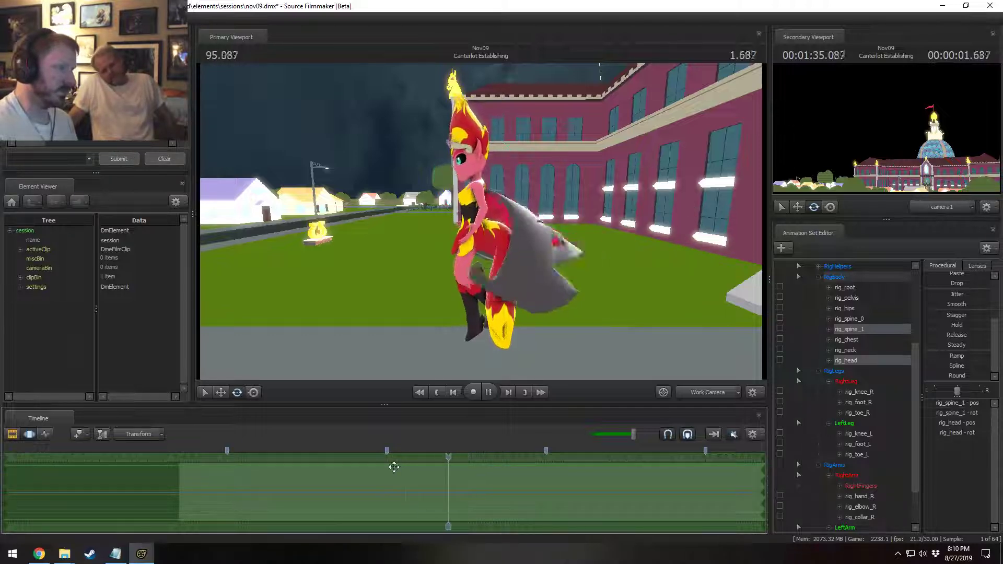
pyautogui.press('space')
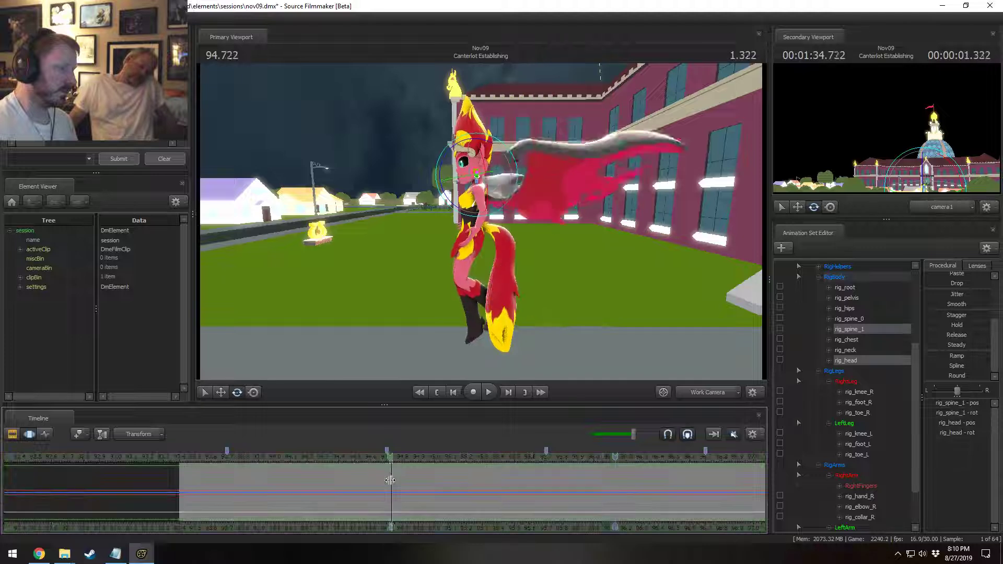
# - Select rig_spine_1 and rig_neck, repeat their 94.7 to 95.7 second motion up to 96.7 seconds, and play it back
pyautogui.press('space')
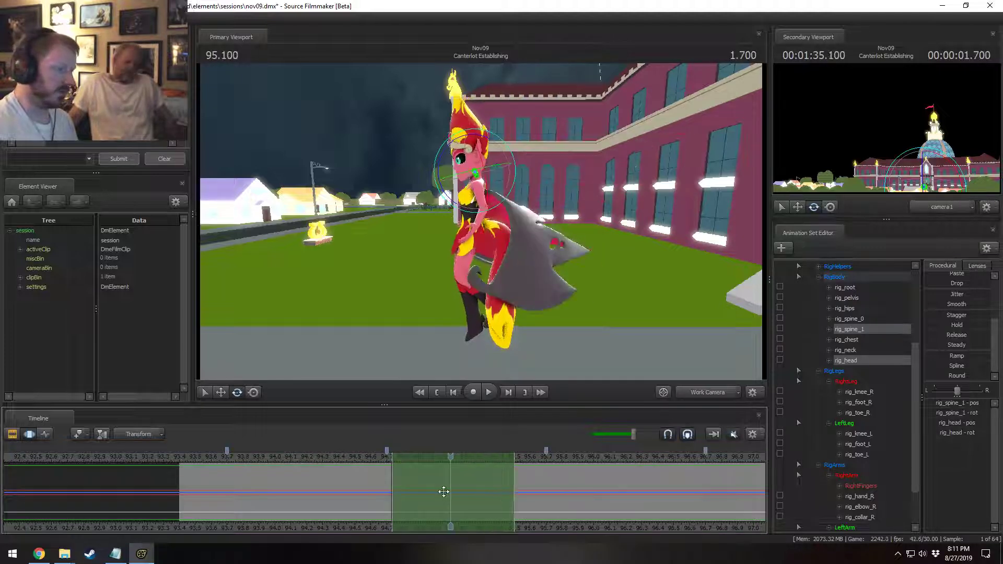
pyautogui.click(844, 352)
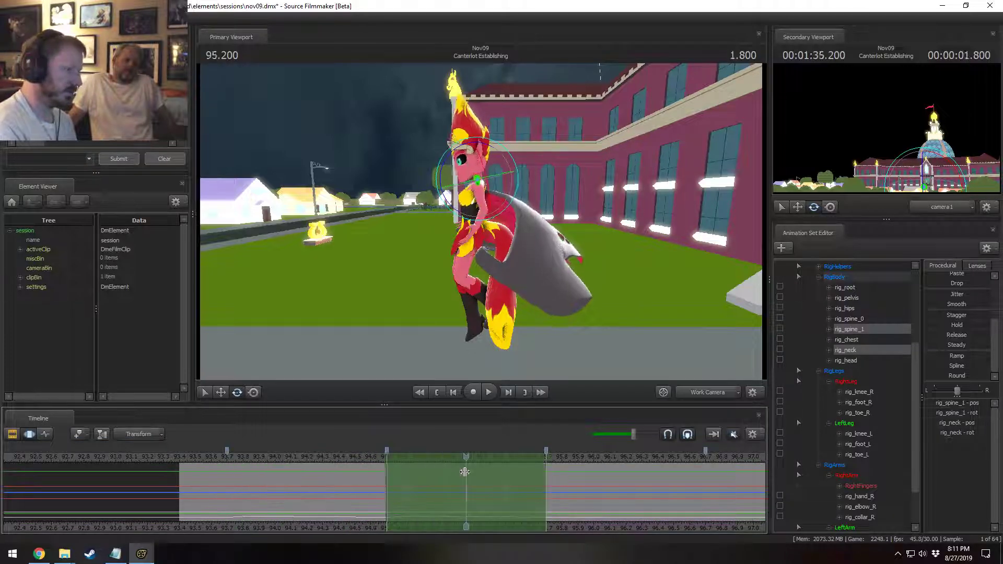
pyautogui.click(284, 456)
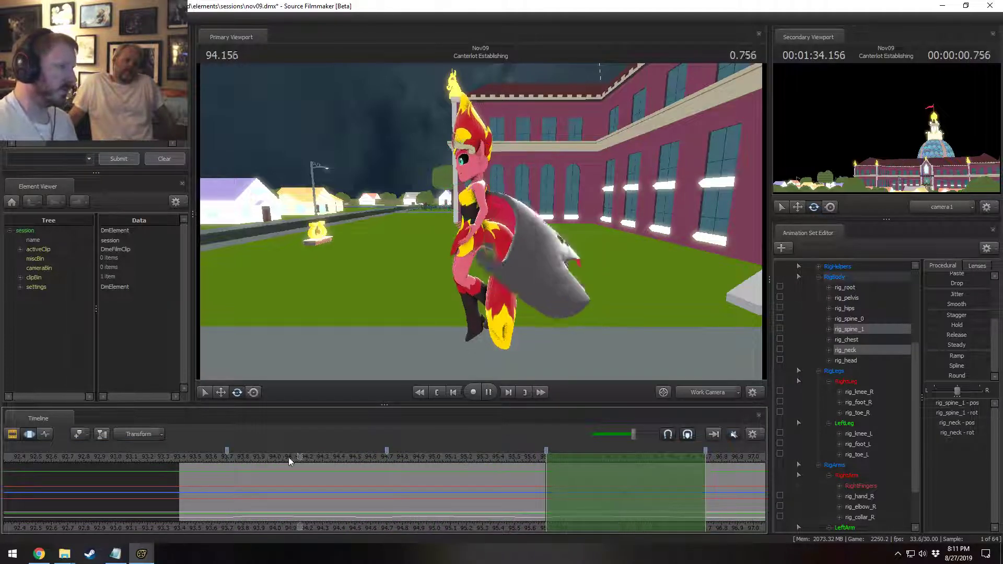
pyautogui.press('shift')
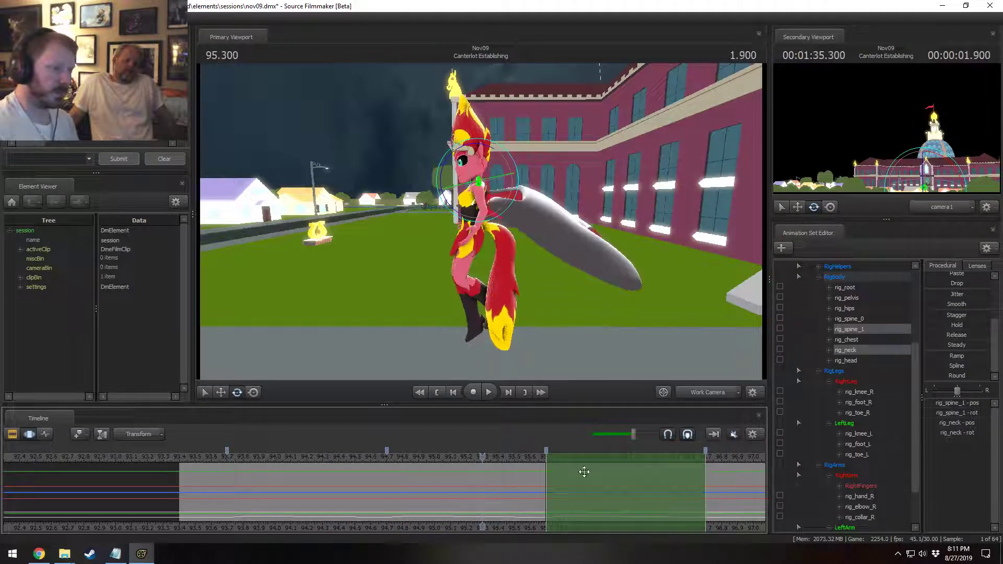
# - Select the entire time range, keep only rig_neck selected, and adjust its rotation at about 95.1 seconds
pyautogui.hotkey('ctrl', 'a')
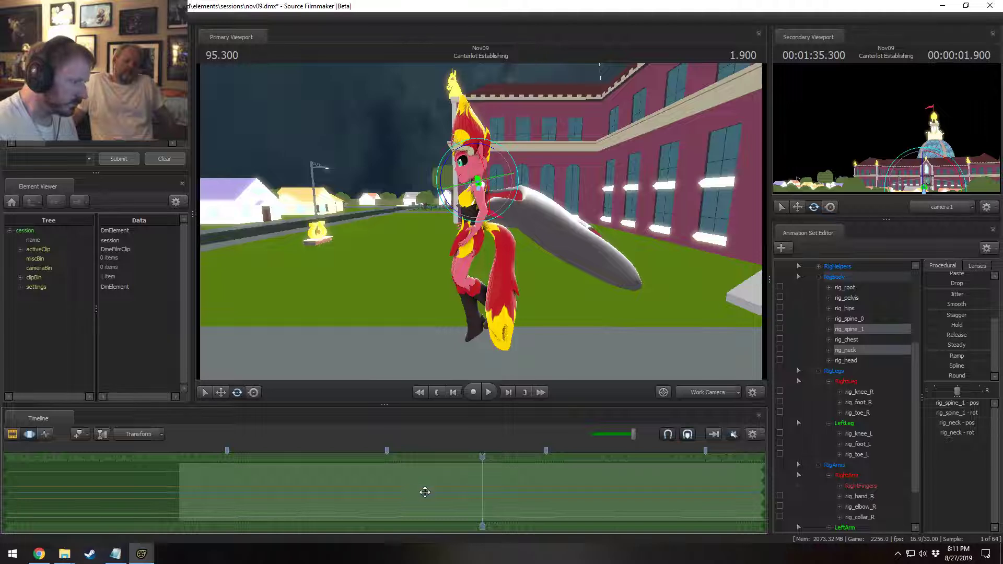
pyautogui.keyDown('ctrl'); pyautogui.click(857, 329); pyautogui.keyUp('ctrl')
pyautogui.click(340, 467)
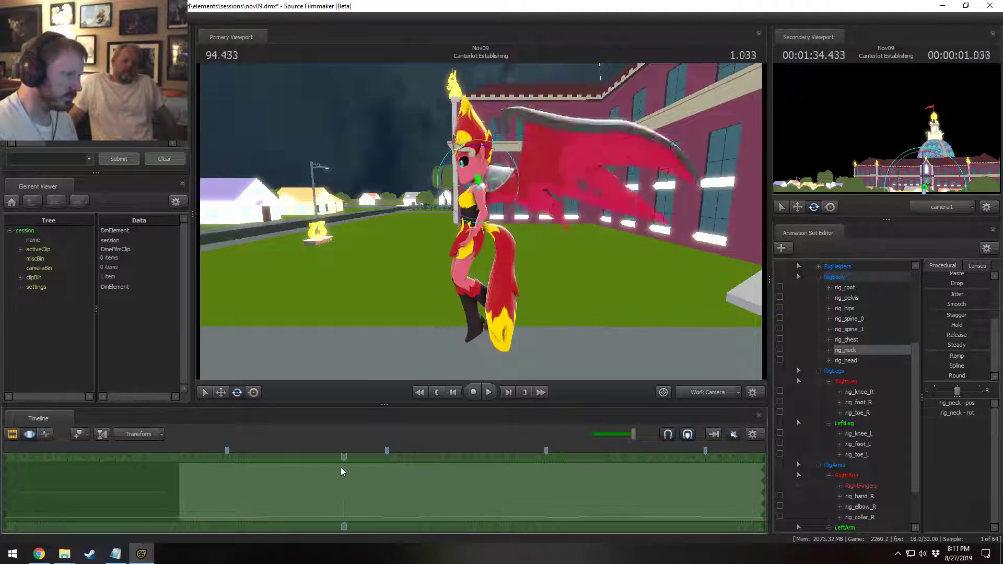
pyautogui.press('space')
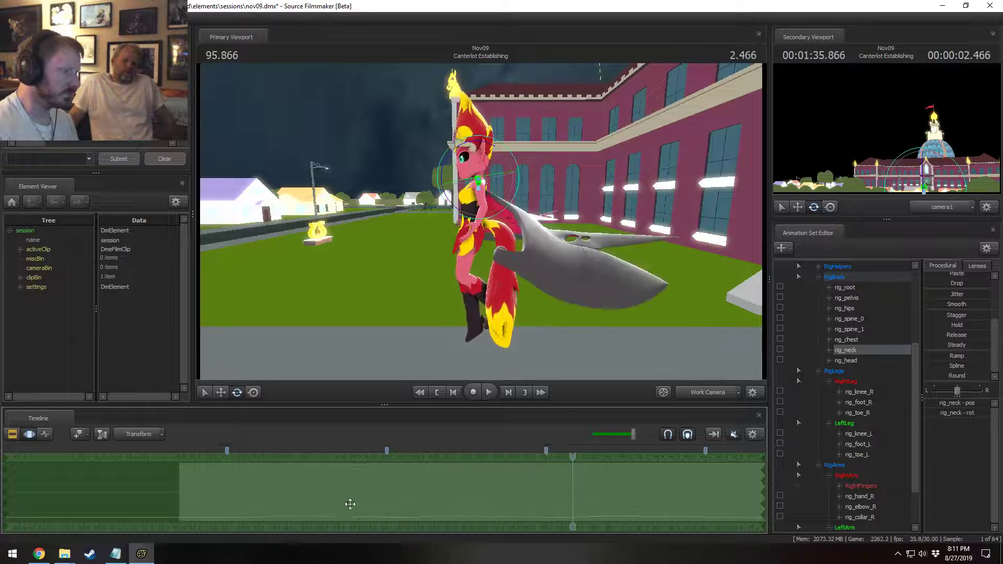
pyautogui.click(450, 501)
pyautogui.keyDown('ctrl'); pyautogui.click(479, 177); pyautogui.keyUp('ctrl')
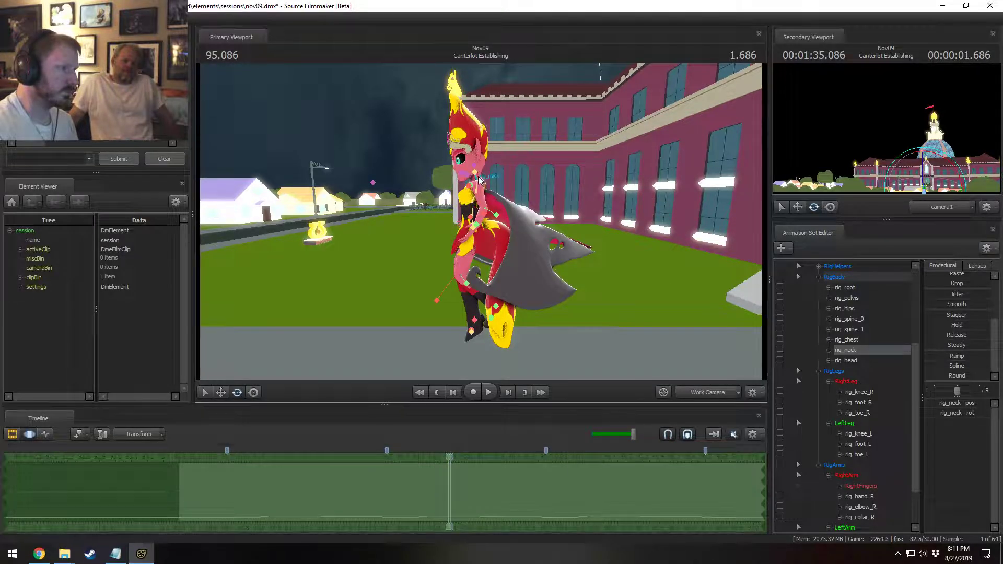
# - Play back the Canterlot Establishing shot from about 94 seconds to check the neck and head motion
pyautogui.press('F2')
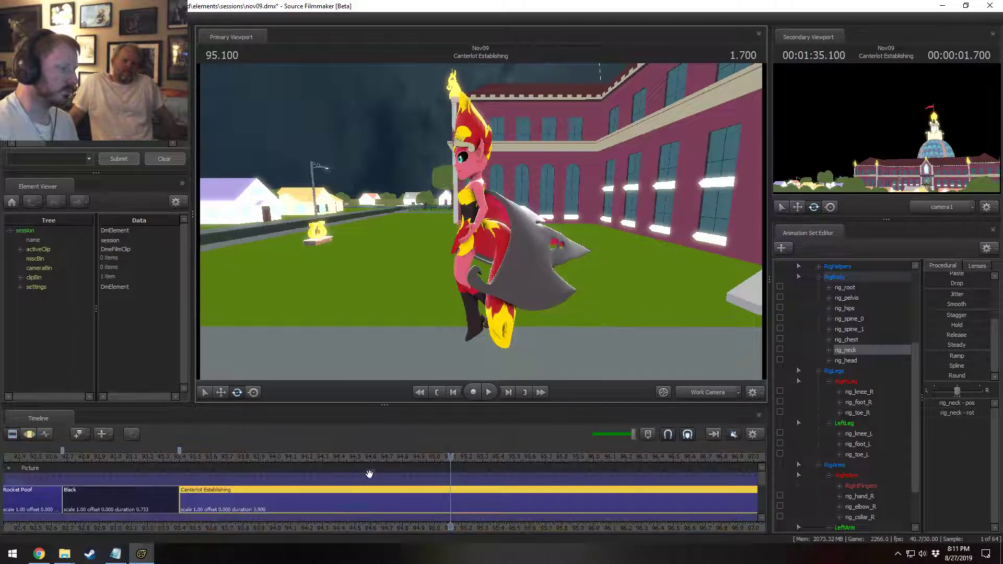
pyautogui.click(274, 457)
pyautogui.press('space')
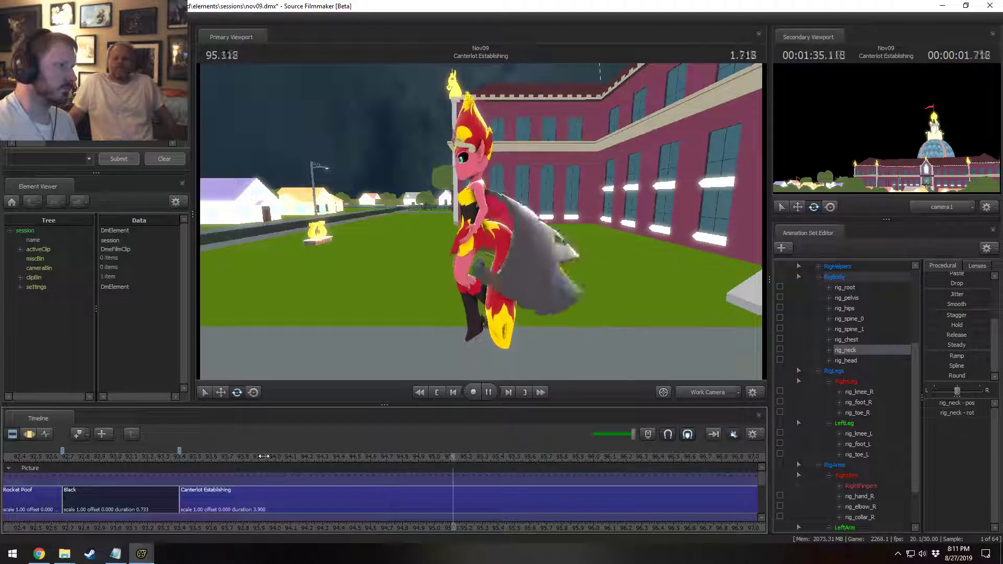
pyautogui.press('space')
pyautogui.press('F3')
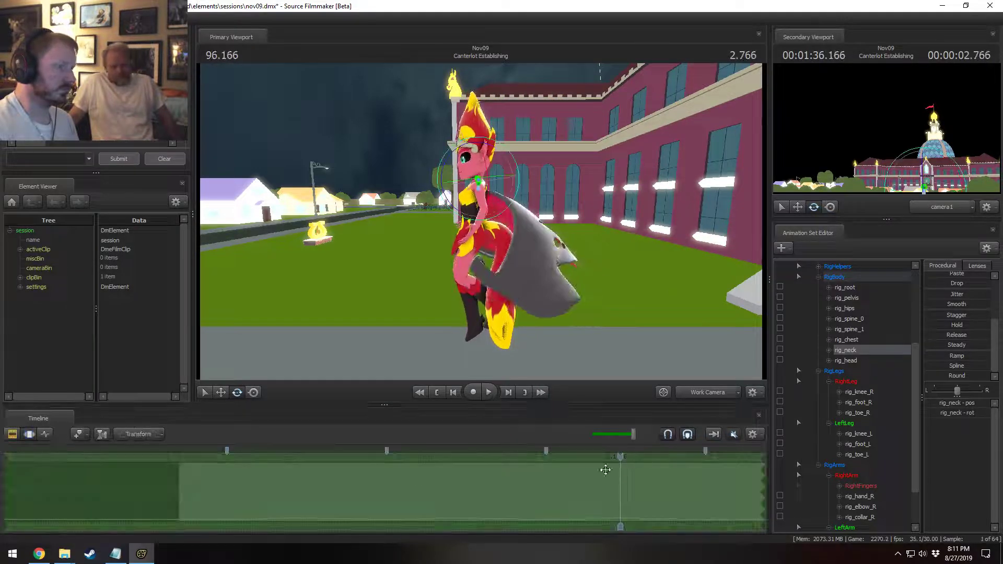
pyautogui.press('space')
pyautogui.click(249, 457)
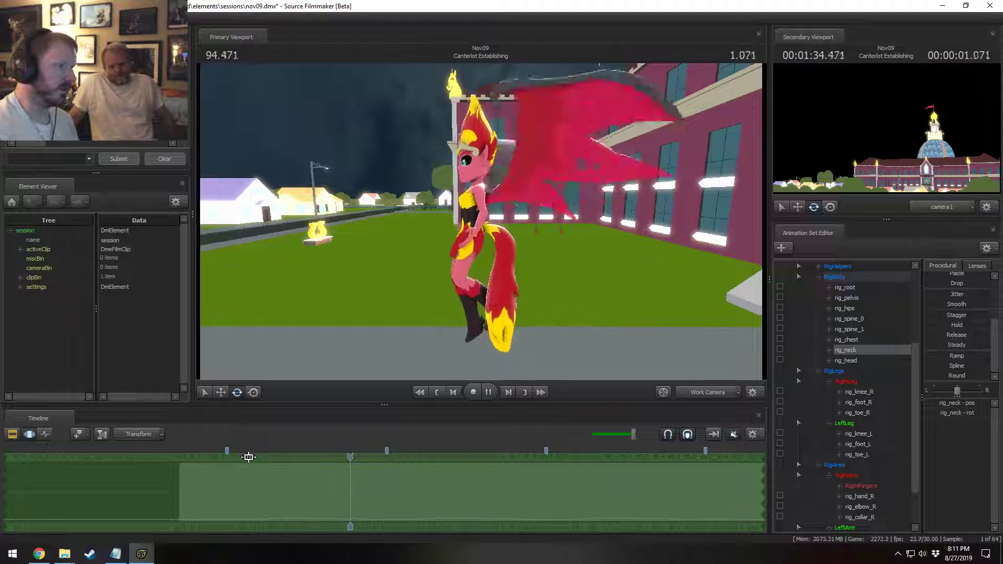
pyautogui.press('space')
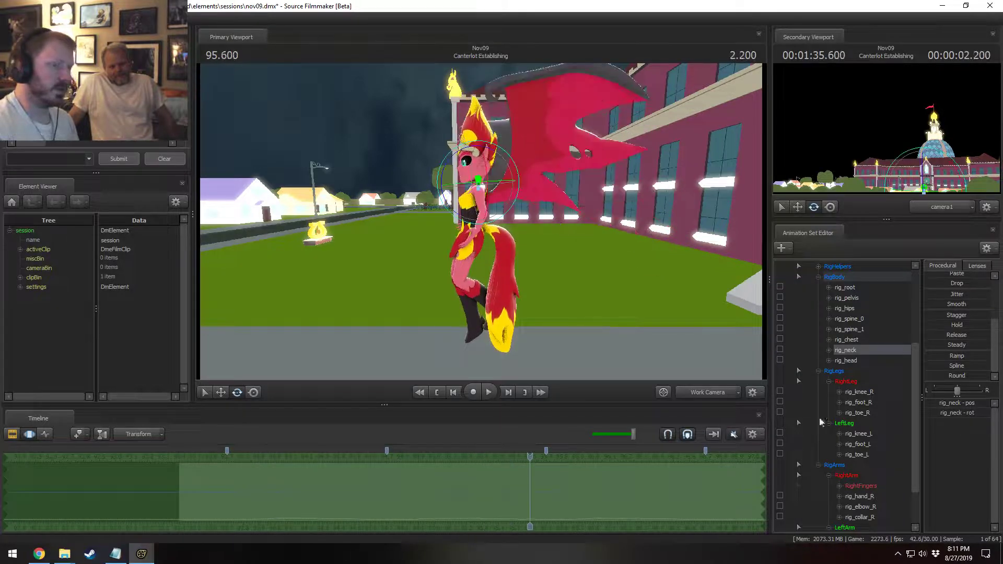
# - Narrow the spine and chest selection to rig_spine_0 and adjust it over the entire time range
pyautogui.click(849, 329)
pyautogui.keyDown('ctrl'); pyautogui.click(849, 319); pyautogui.keyUp('ctrl')
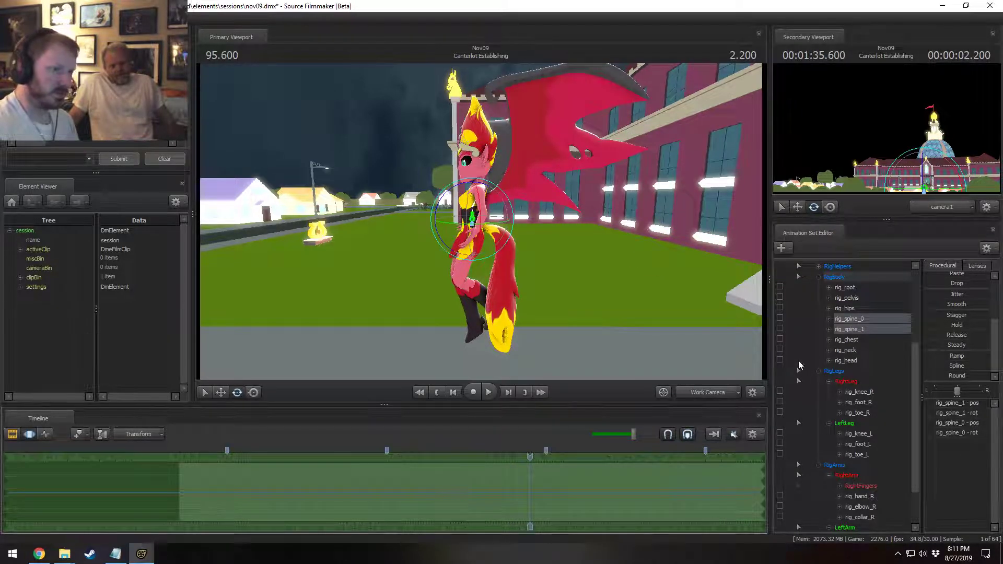
pyautogui.keyDown('ctrl'); pyautogui.click(849, 340); pyautogui.keyUp('ctrl')
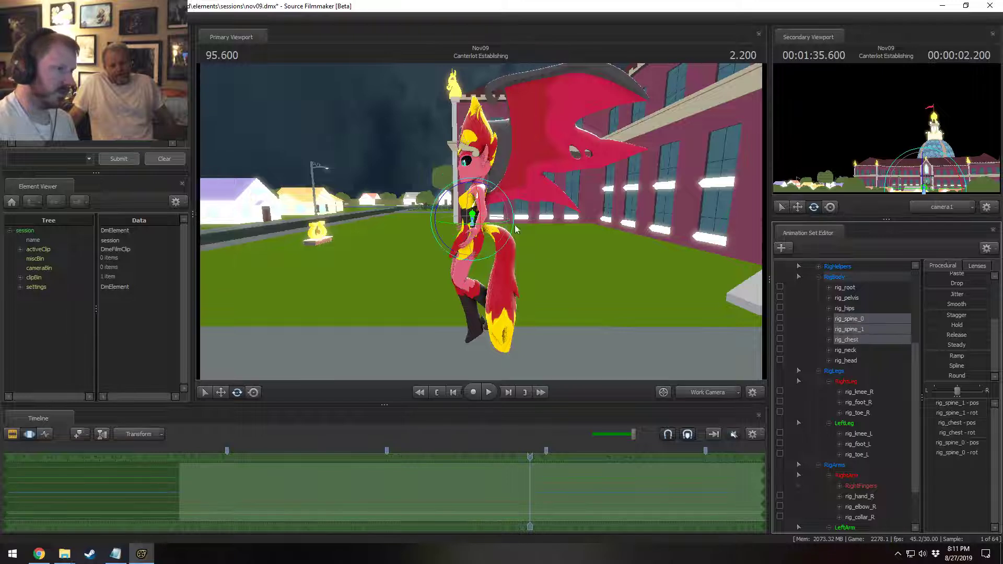
pyautogui.press('ctrl')
pyautogui.keyDown('ctrl'); pyautogui.click(473, 218); pyautogui.keyUp('ctrl')
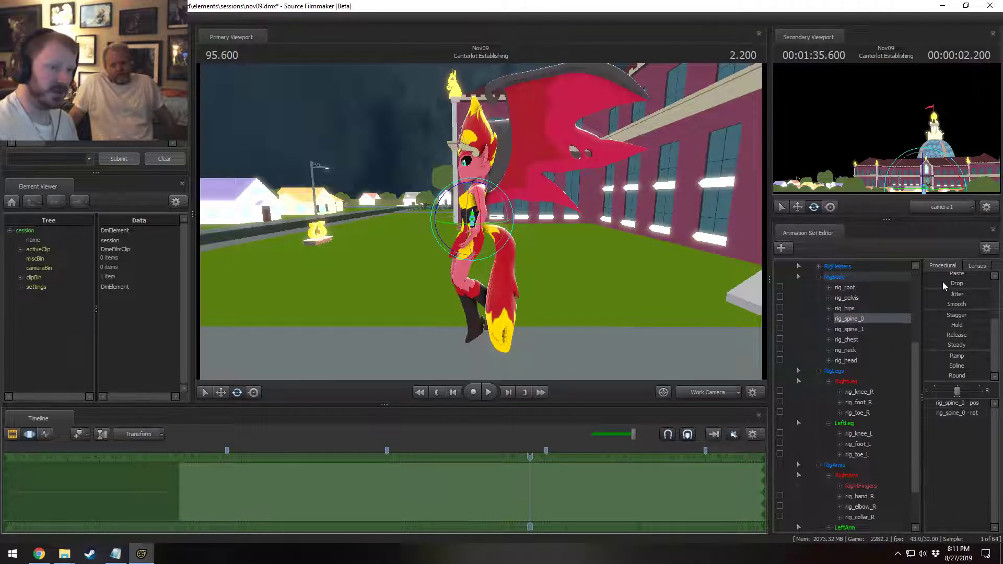
pyautogui.scroll(3, 949, 295)
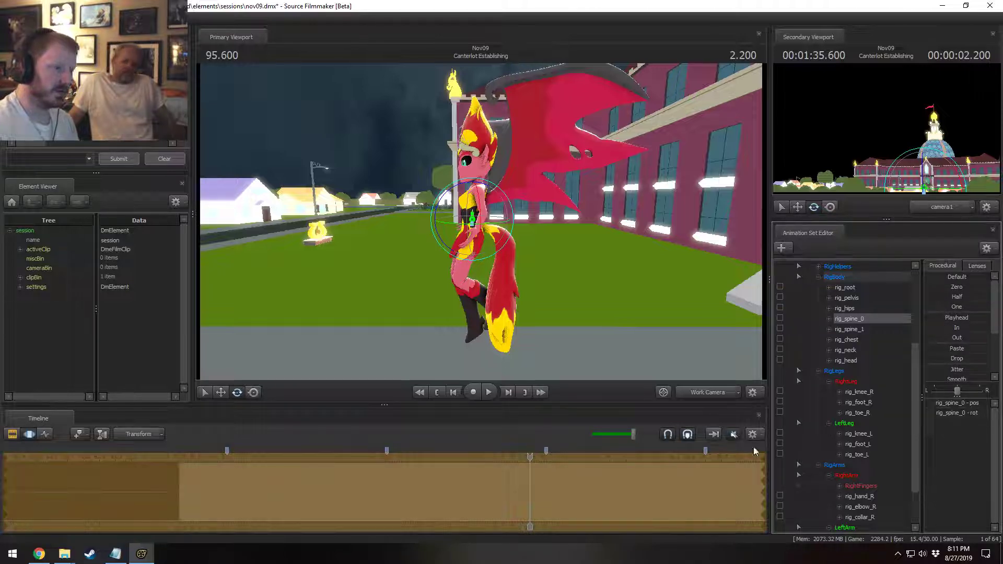
pyautogui.press('F3')
# - Play back the body motion from about 94.1 and 94.6 seconds to check the spine pose
pyautogui.click(291, 457)
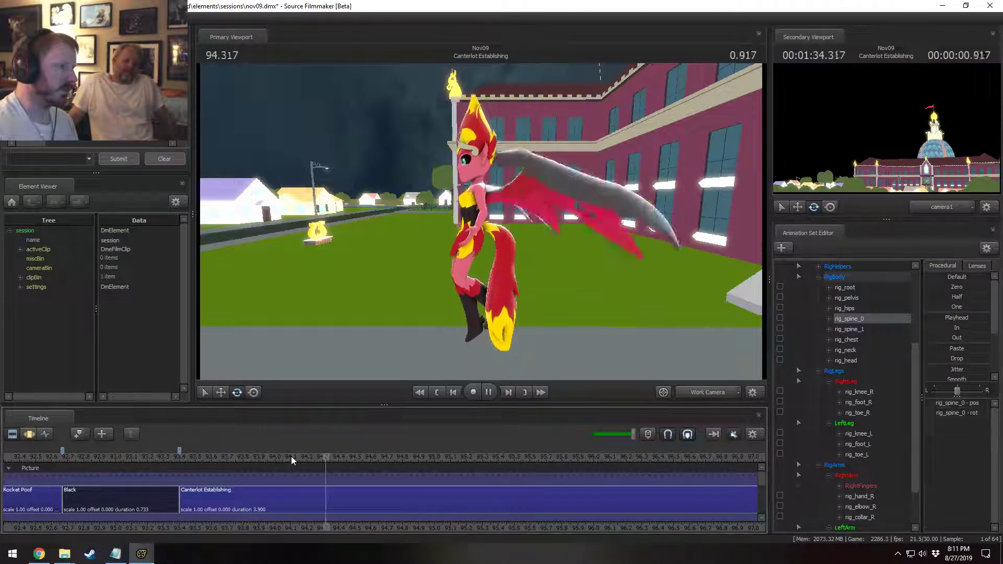
pyautogui.press('F4')
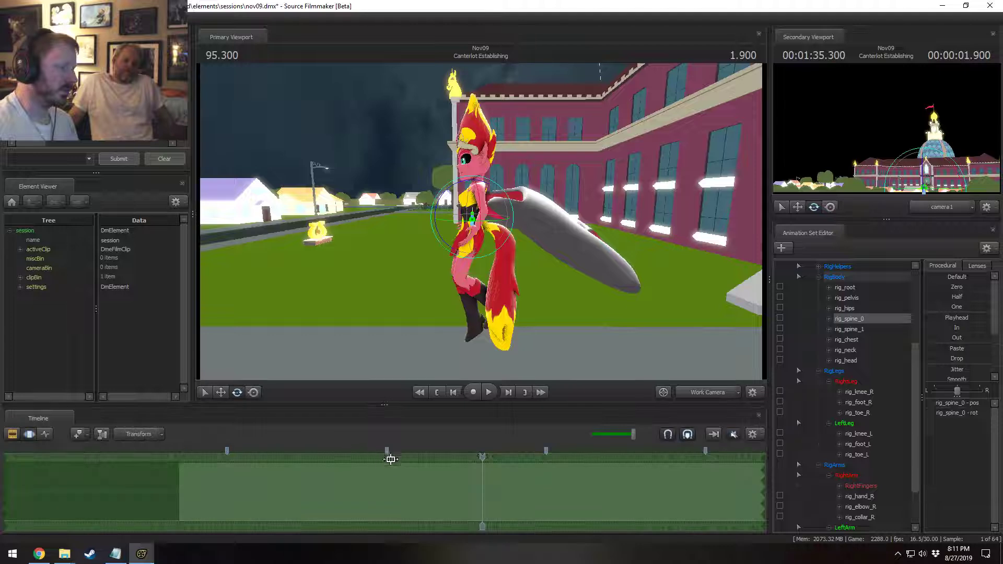
pyautogui.press('F3')
pyautogui.click(370, 457)
pyautogui.press('space')
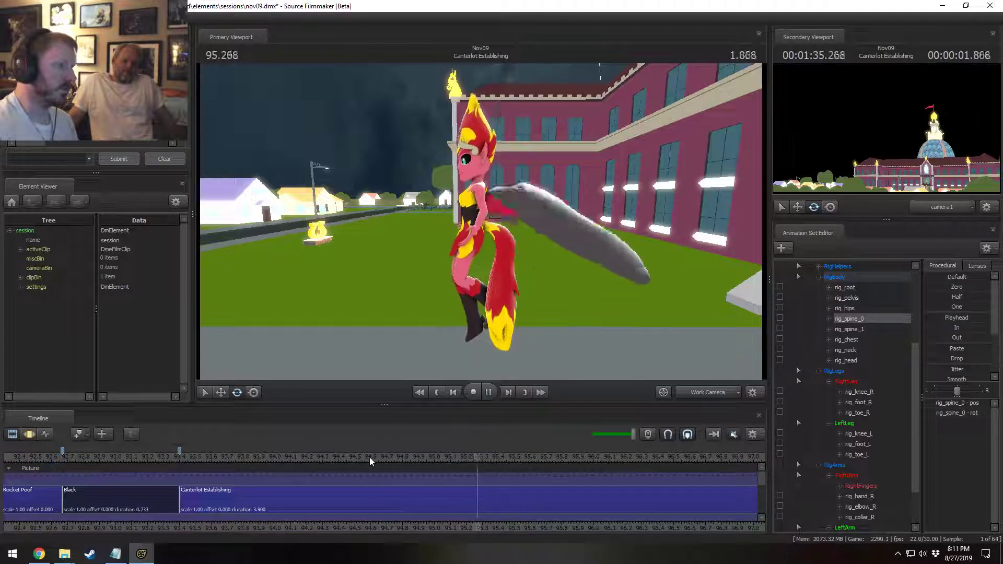
pyautogui.press('space')
pyautogui.press('F4')
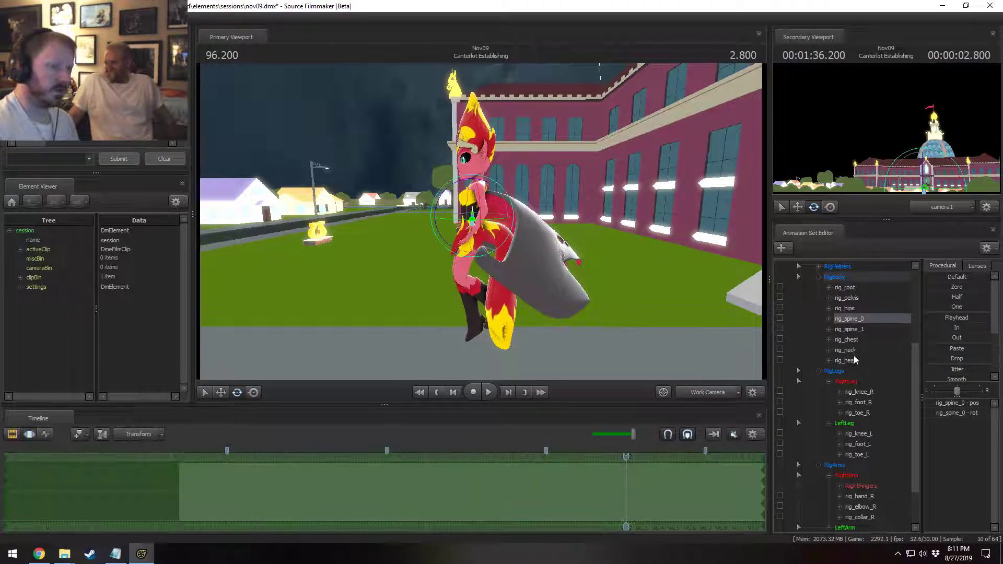
# - Select rig_neck, review its motion, and rotate it at about 94.87 seconds over the entire time range
pyautogui.click(849, 360)
pyautogui.click(852, 349)
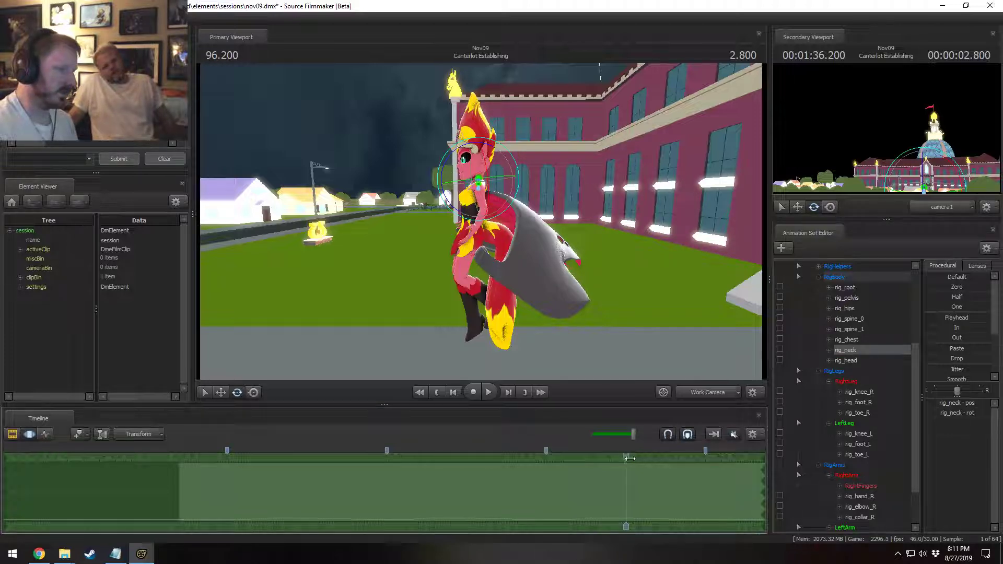
pyautogui.moveTo(629, 459); pyautogui.dragTo(403, 470)
pyautogui.press('space')
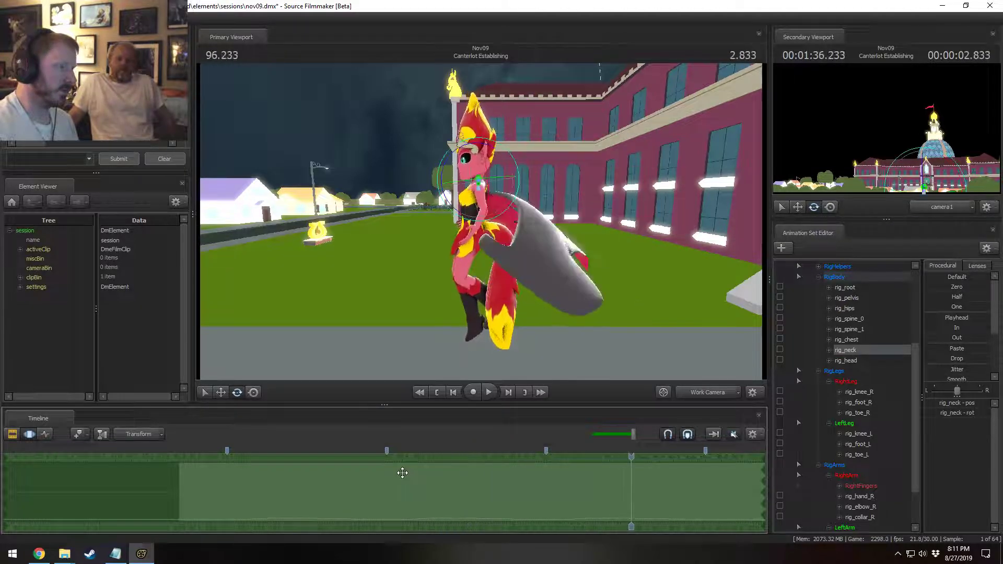
pyautogui.moveTo(629, 458); pyautogui.dragTo(412, 456)
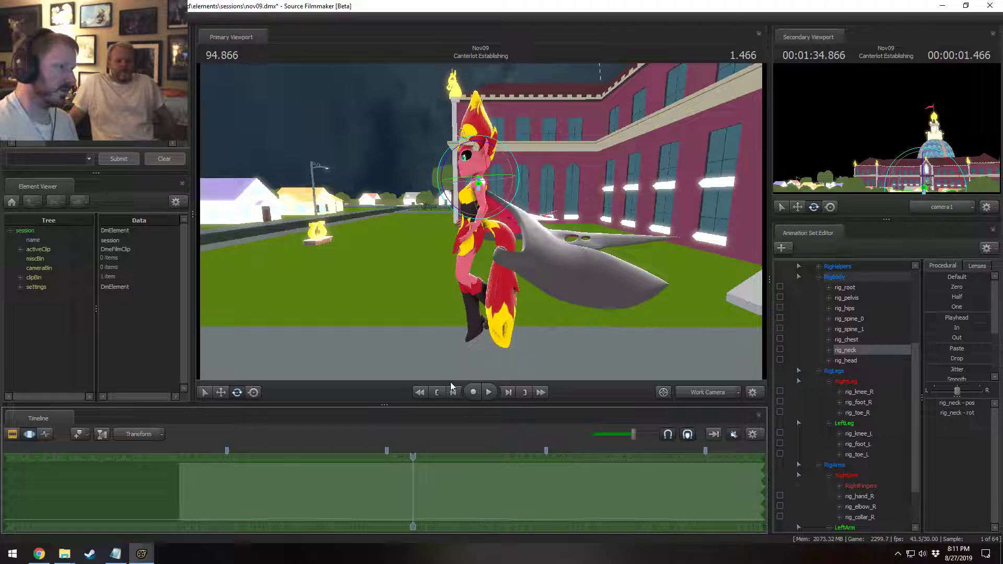
pyautogui.click(494, 149)
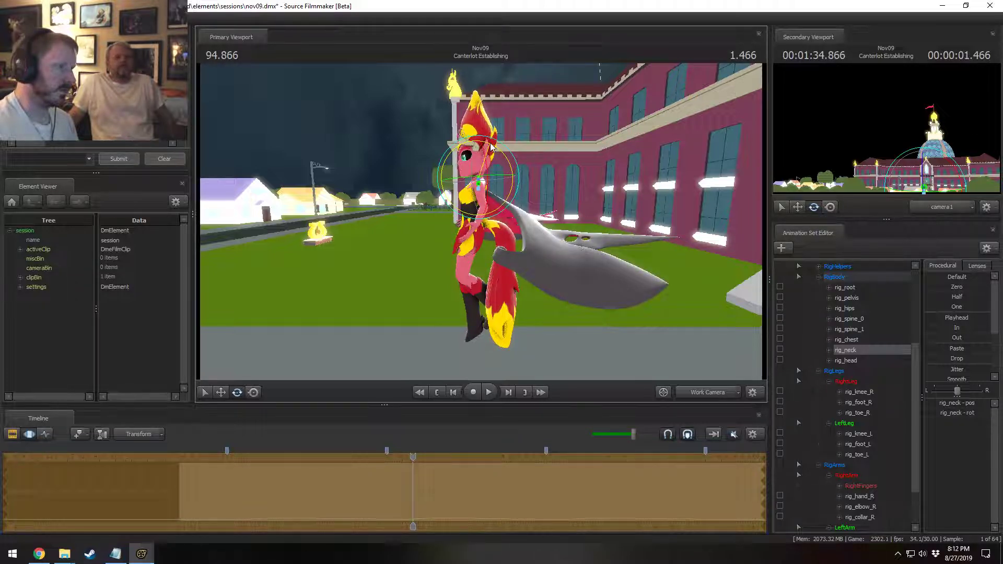
# - Play the shot repeatedly from about 94.4, 94.1 and 94 seconds to check the revised neck rotation
pyautogui.press('F2')
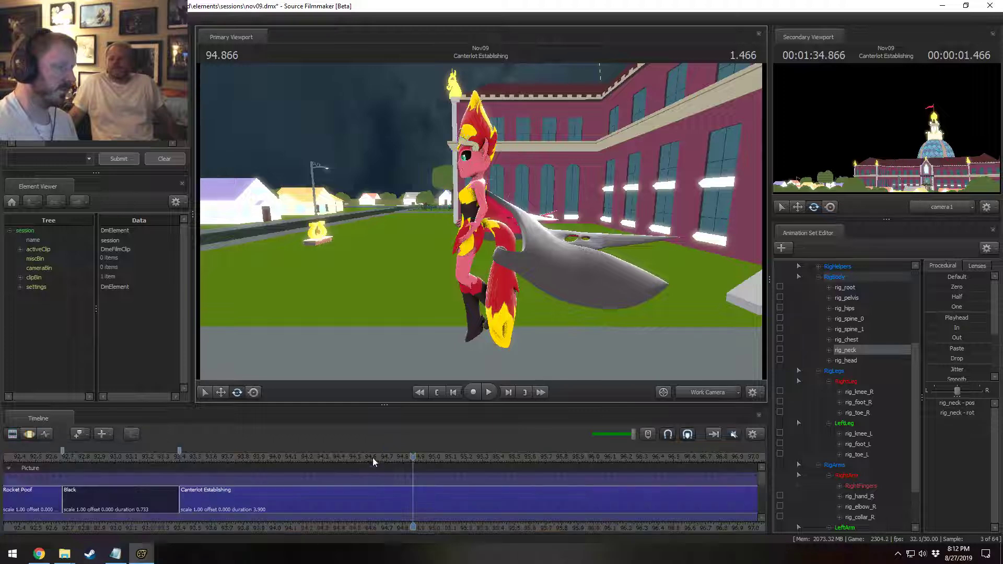
pyautogui.press('space')
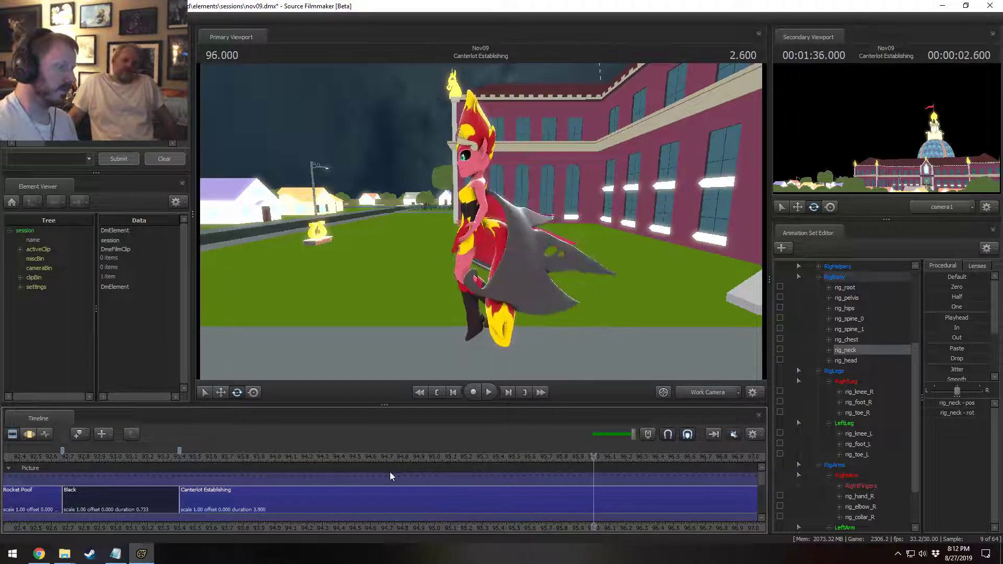
pyautogui.click(339, 459)
pyautogui.press('space')
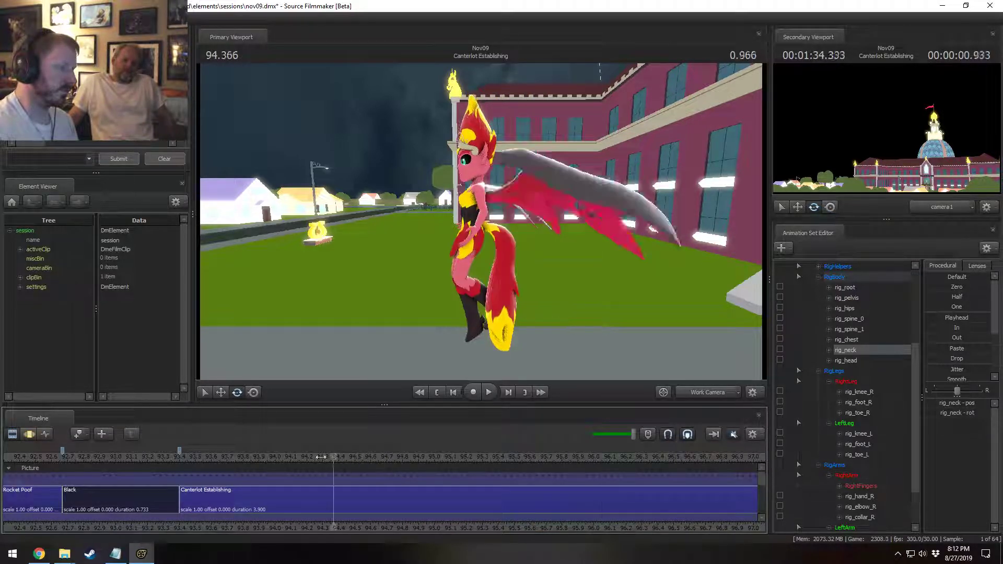
pyautogui.click(291, 457)
pyautogui.press('space')
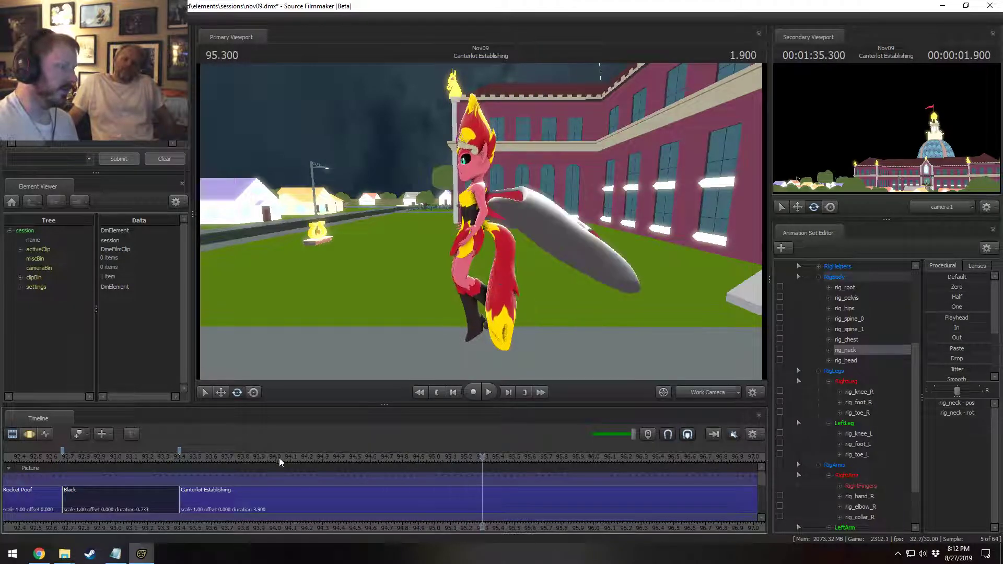
pyautogui.click(275, 456)
pyautogui.press('space')
pyautogui.press('F4')
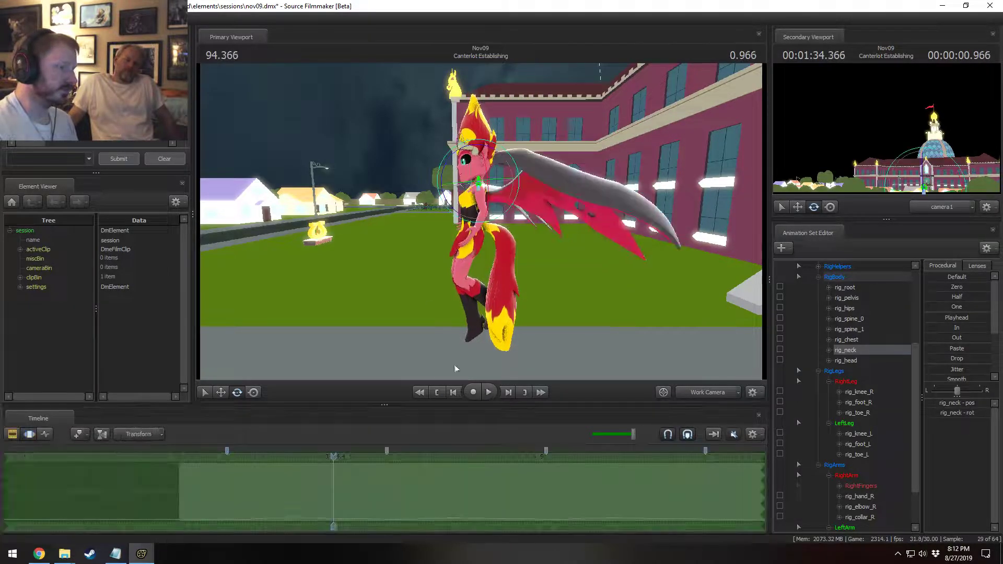
# - Set the time selection from about 94.7 to 95.7 seconds and select rig_spine_0 for moving
pyautogui.press('space')
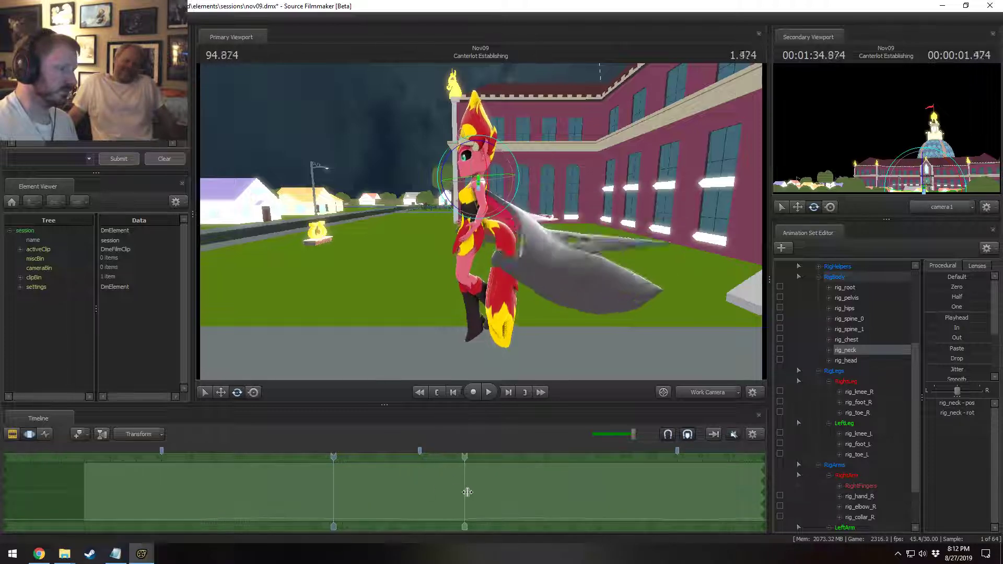
pyautogui.press('space')
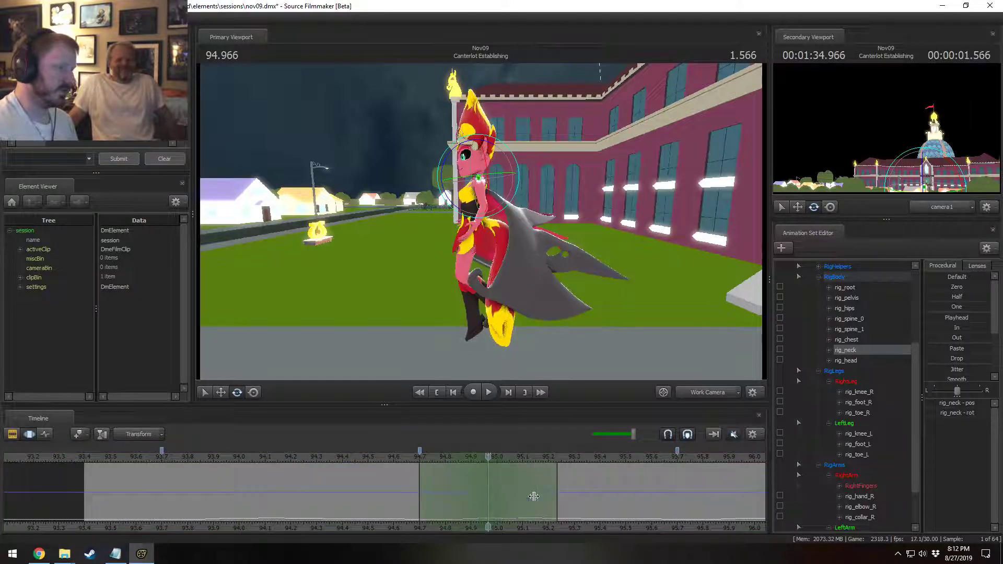
pyautogui.moveTo(558, 494); pyautogui.dragTo(678, 504)
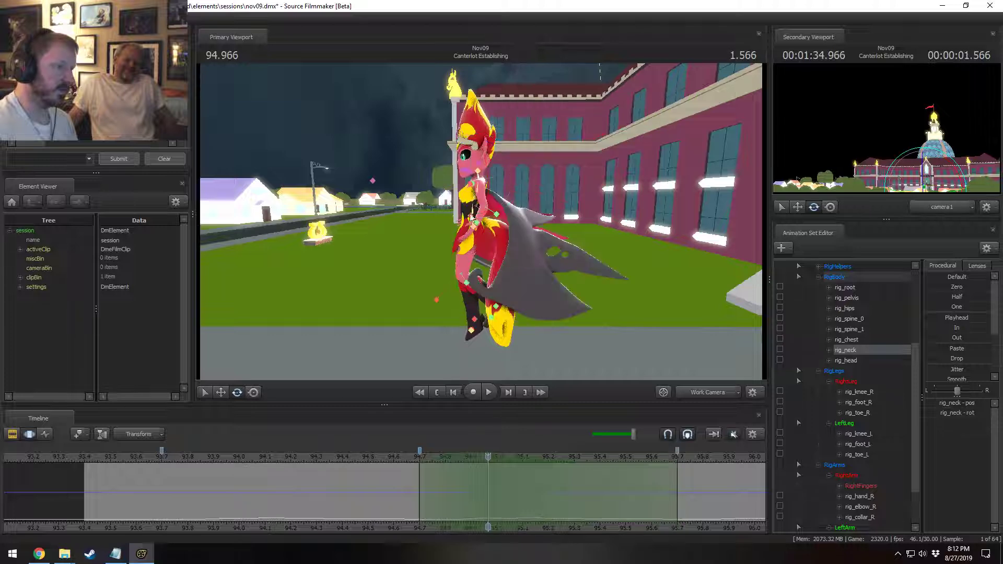
pyautogui.keyDown('ctrl'); pyautogui.click(474, 206); pyautogui.keyUp('ctrl')
pyautogui.keyDown('alt'); pyautogui.moveTo(473, 207); pyautogui.dragTo(468, 201, button='right'); pyautogui.keyUp('alt')
pyautogui.keyDown('alt'); pyautogui.moveTo(468, 202); pyautogui.dragTo(464, 198); pyautogui.keyUp('alt')
pyautogui.press('w')
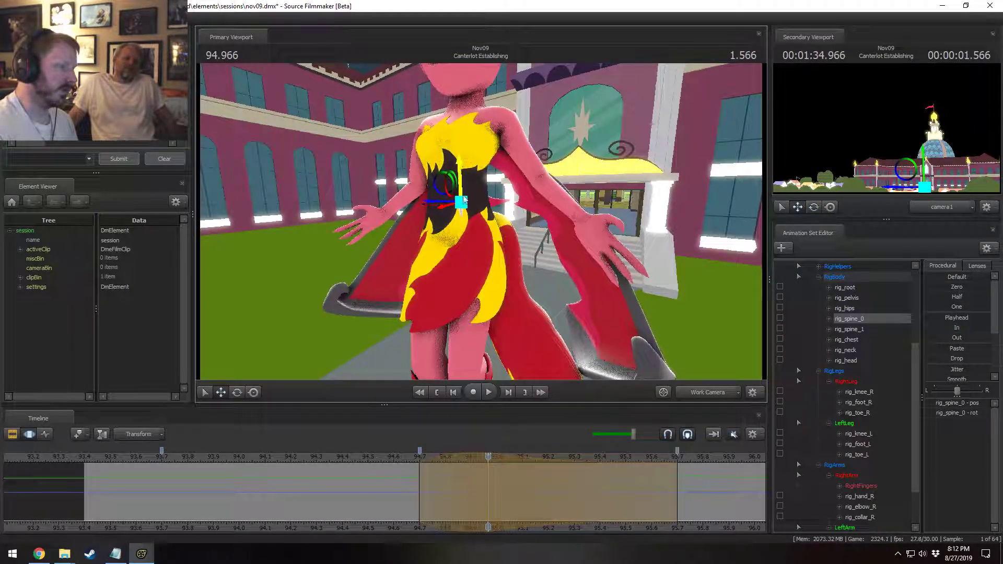
# - Play back the rig_spine_0 motion and shift its time selection about 0.1 seconds earlier, spanning about 94.6 to 95.6 seconds
pyautogui.click(391, 456)
pyautogui.press('space')
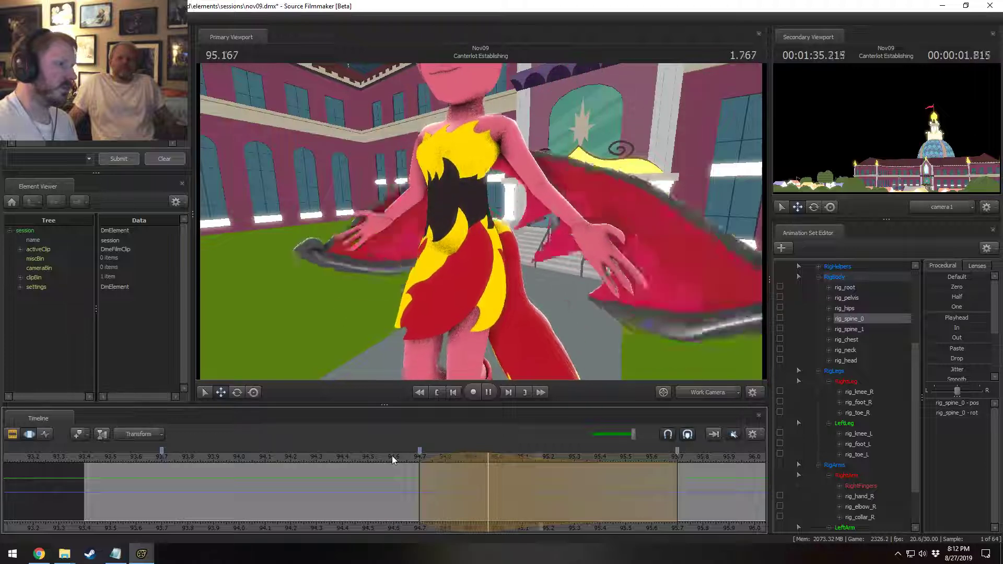
pyautogui.press('space')
pyautogui.keyDown('alt'); pyautogui.moveTo(481, 230); pyautogui.dragTo(477, 223); pyautogui.keyUp('alt')
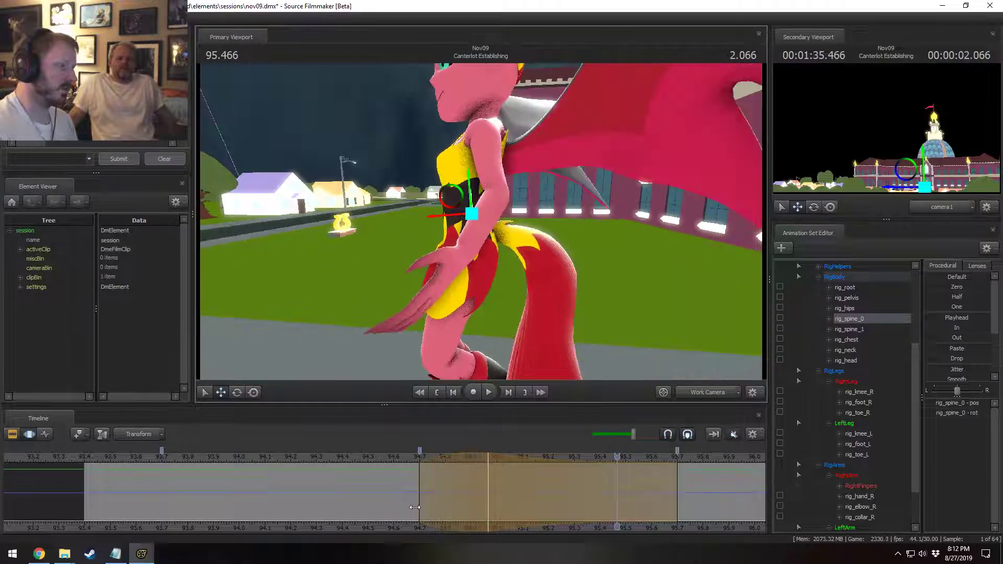
pyautogui.click(423, 495)
pyautogui.press('space')
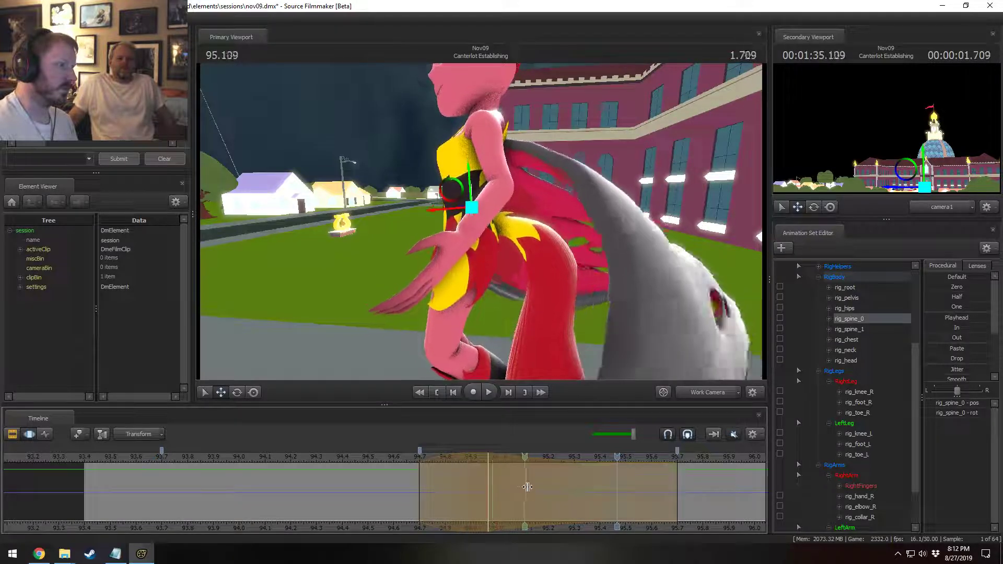
pyautogui.moveTo(467, 477); pyautogui.dragTo(441, 482)
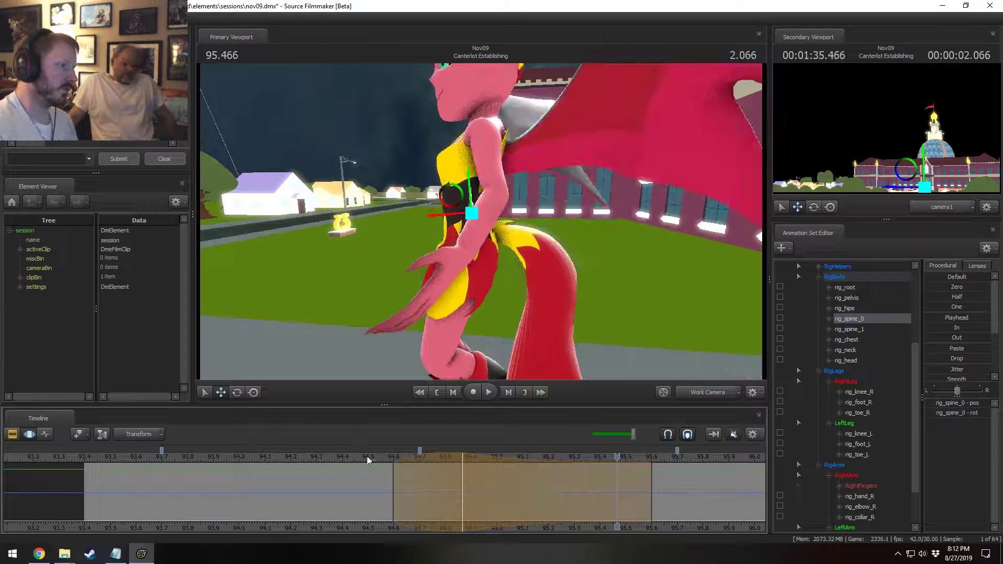
# - Play the spine motion from about 94.4 seconds, checking the character from the side and the front
pyautogui.press('space')
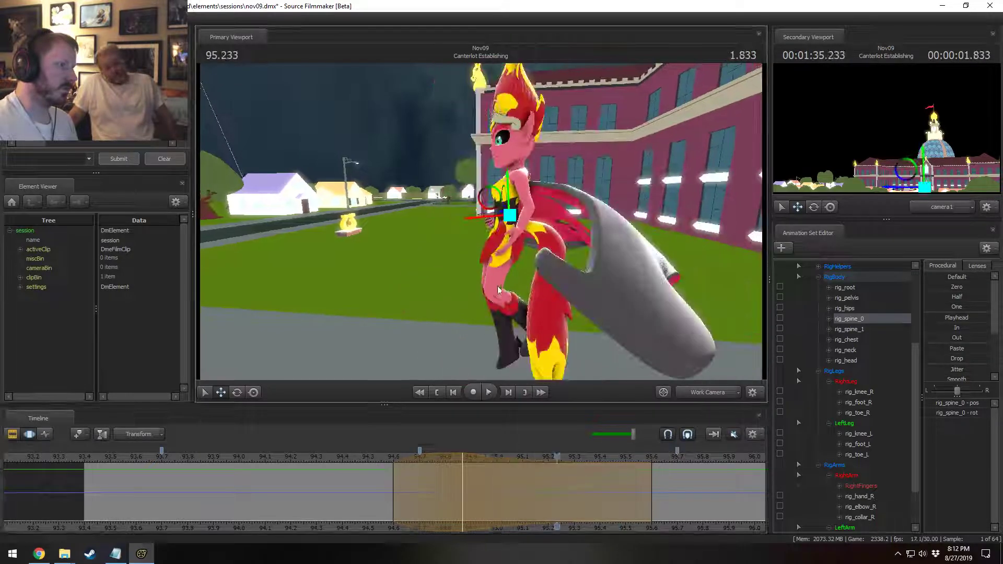
pyautogui.press('space')
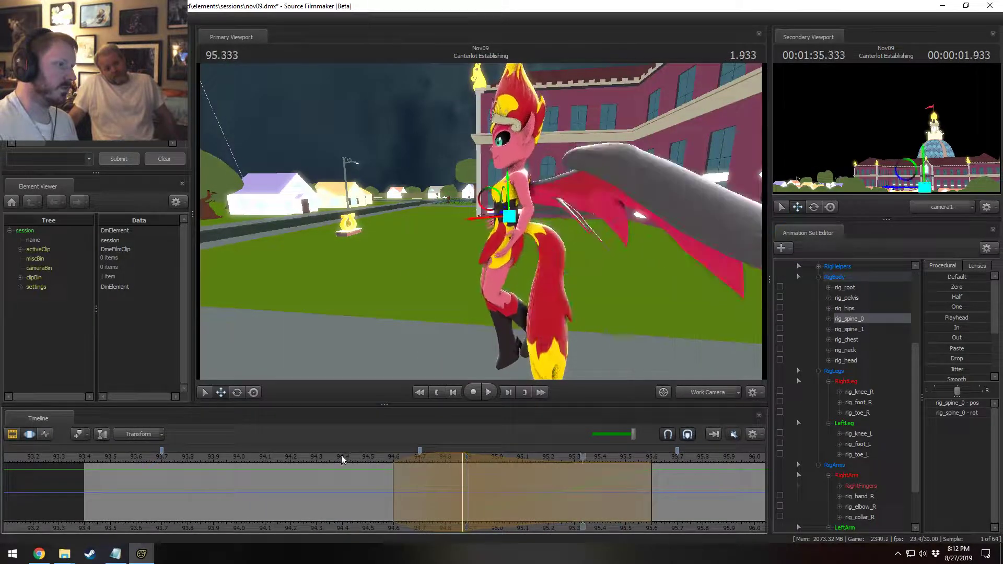
pyautogui.press('space')
pyautogui.press('space')
pyautogui.moveTo(470, 314); pyautogui.dragTo(594, 218)
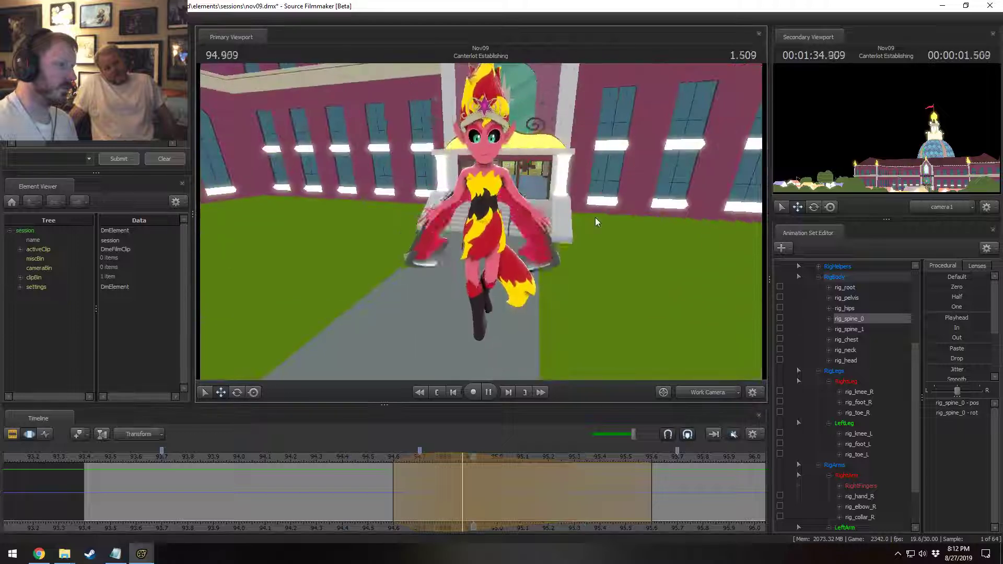
pyautogui.press('space')
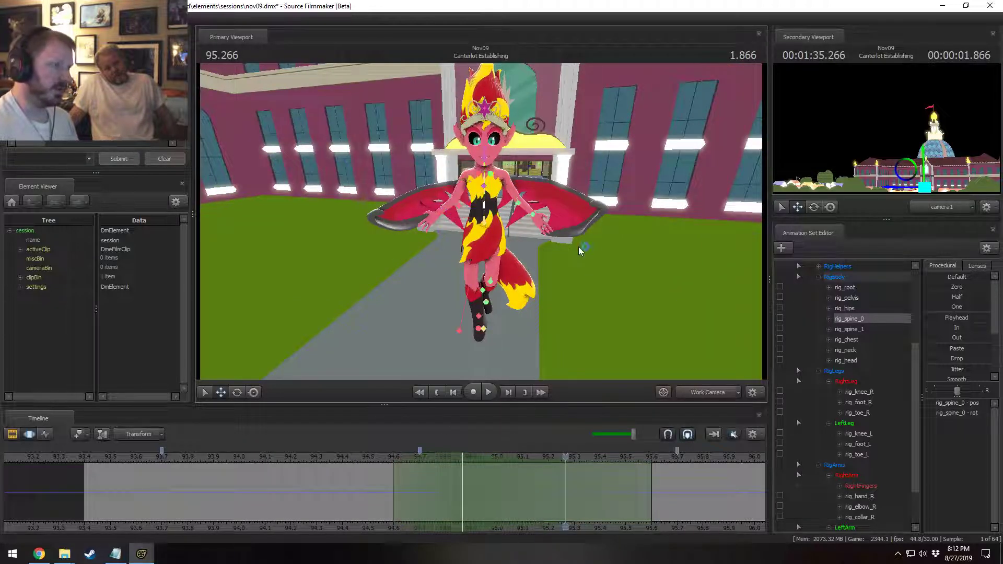
# - Play the wing flap and body motion from about 93.7 seconds, checking the loop from several angles
pyautogui.scroll(-3, 203, 460)
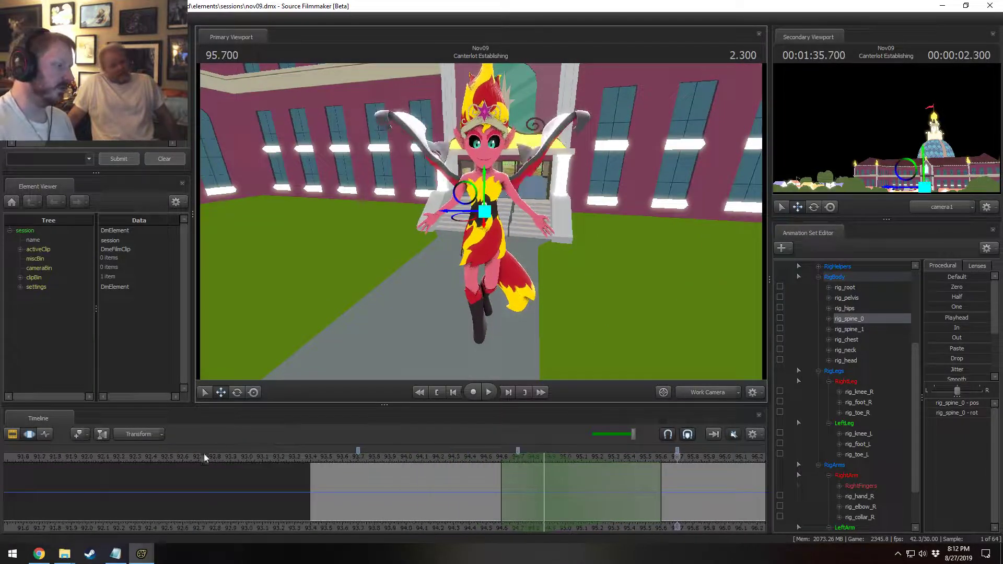
pyautogui.click(379, 457)
pyautogui.moveTo(413, 513); pyautogui.dragTo(242, 516, button='middle')
pyautogui.press('space')
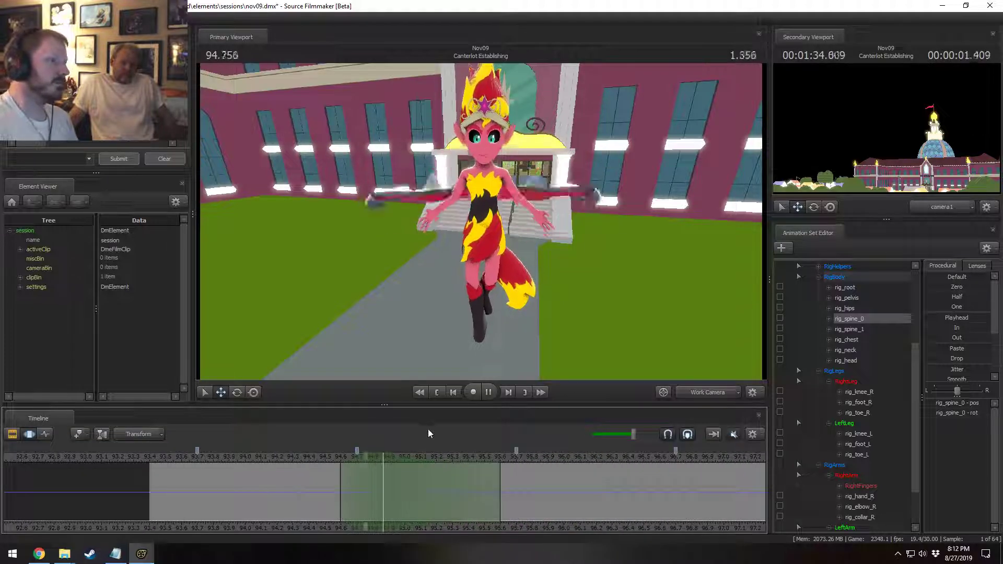
pyautogui.click(197, 462)
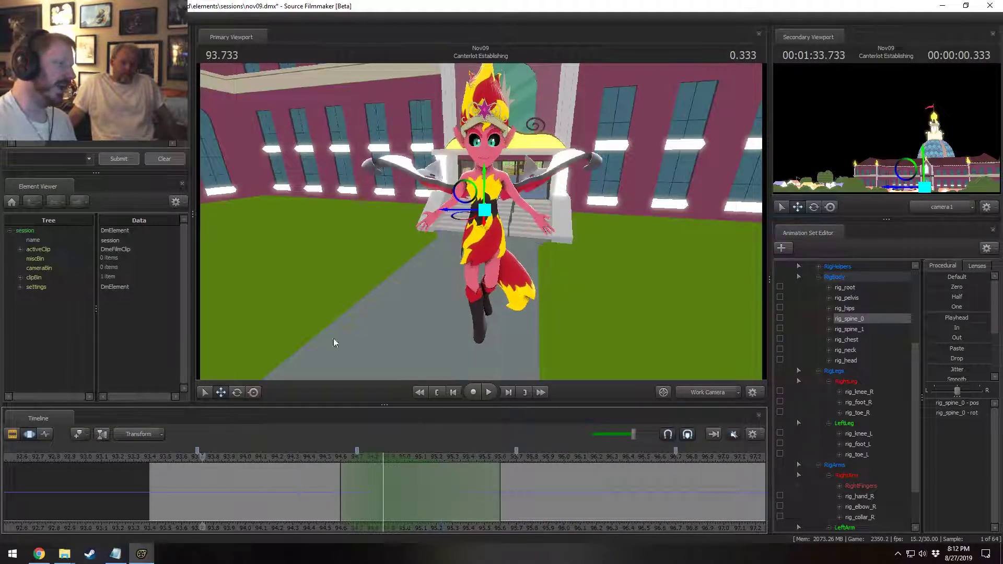
pyautogui.moveTo(333, 337); pyautogui.dragTo(293, 334)
pyautogui.keyDown('alt'); pyautogui.moveTo(481, 224); pyautogui.dragTo(412, 230); pyautogui.keyUp('alt')
pyautogui.press('space')
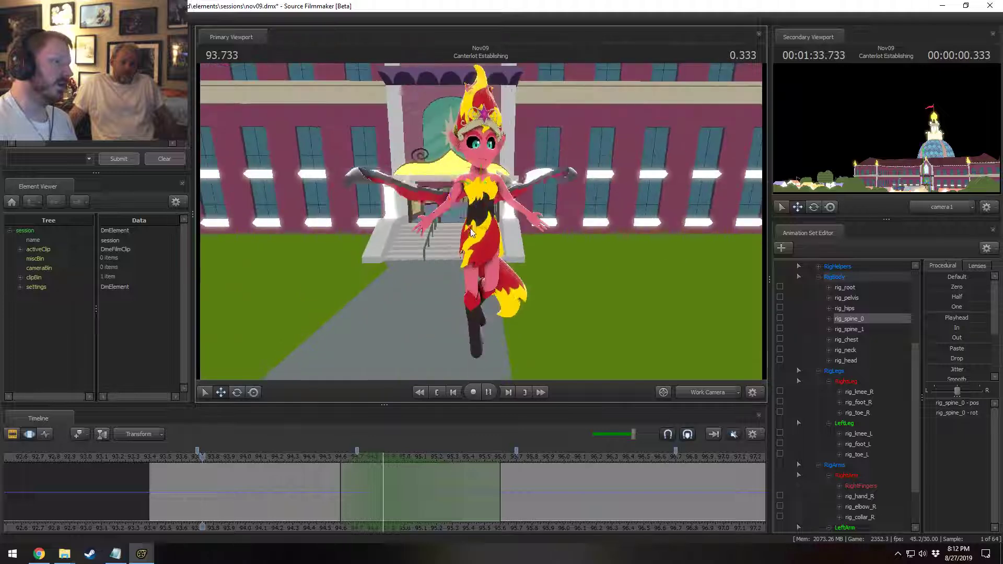
pyautogui.press('space')
pyautogui.keyDown('alt'); pyautogui.moveTo(572, 194); pyautogui.dragTo(679, 193); pyautogui.keyUp('alt')
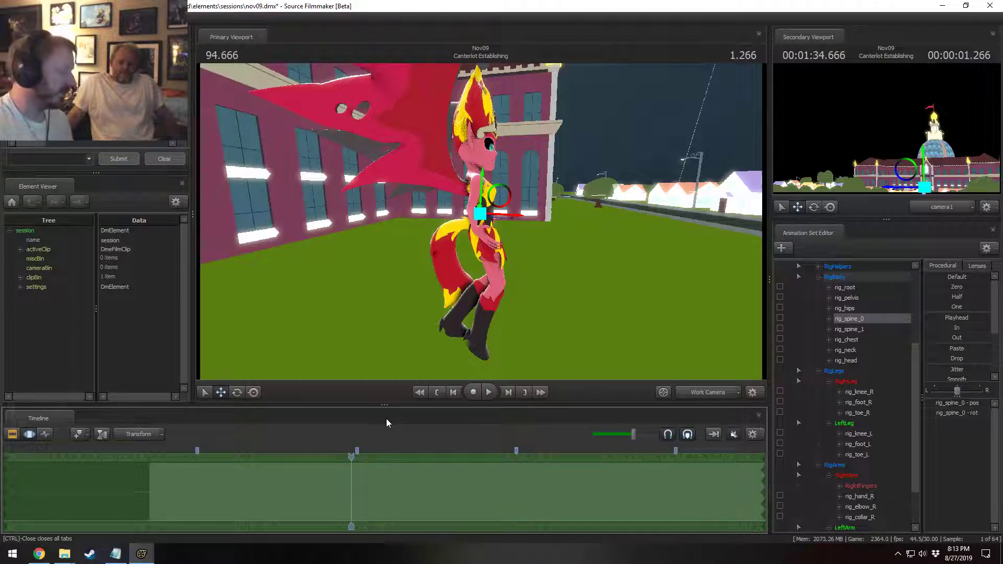
# - Save the nov09 session and close the browser tabs and both file explorer windows
pyautogui.hotkey('ctrl', 's')
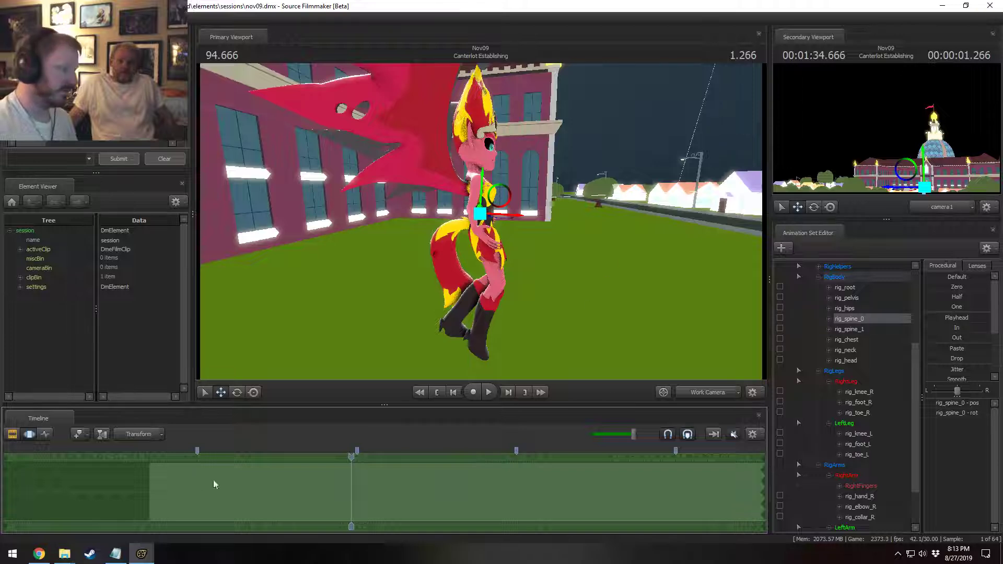
pyautogui.click(116, 553)
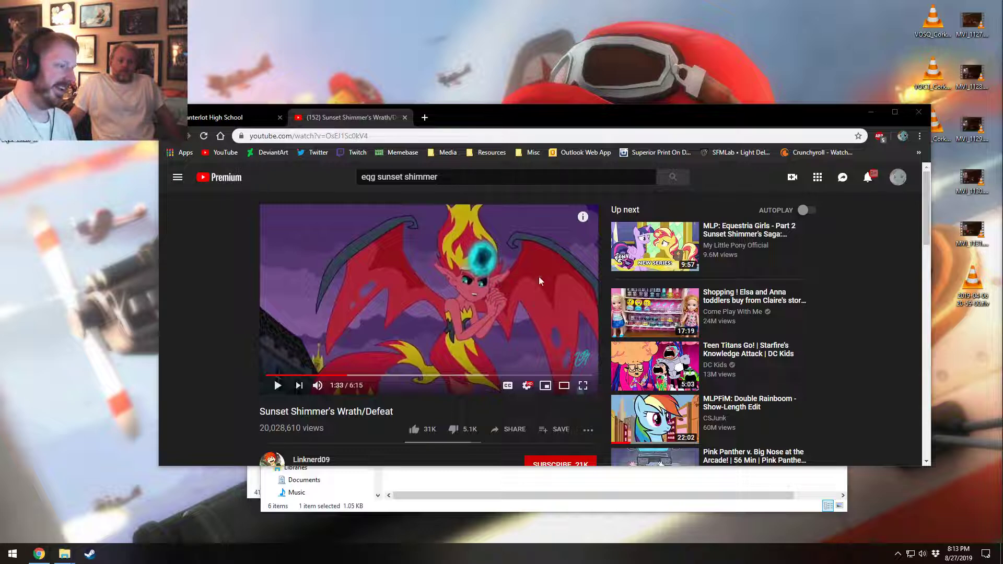
pyautogui.click(405, 117)
pyautogui.click(281, 117)
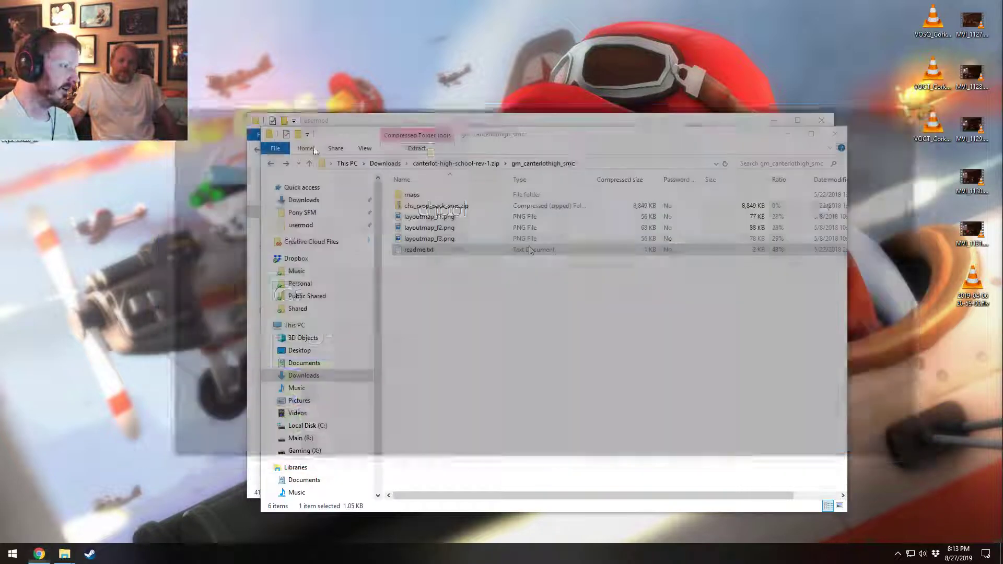
pyautogui.click(835, 134)
pyautogui.click(822, 120)
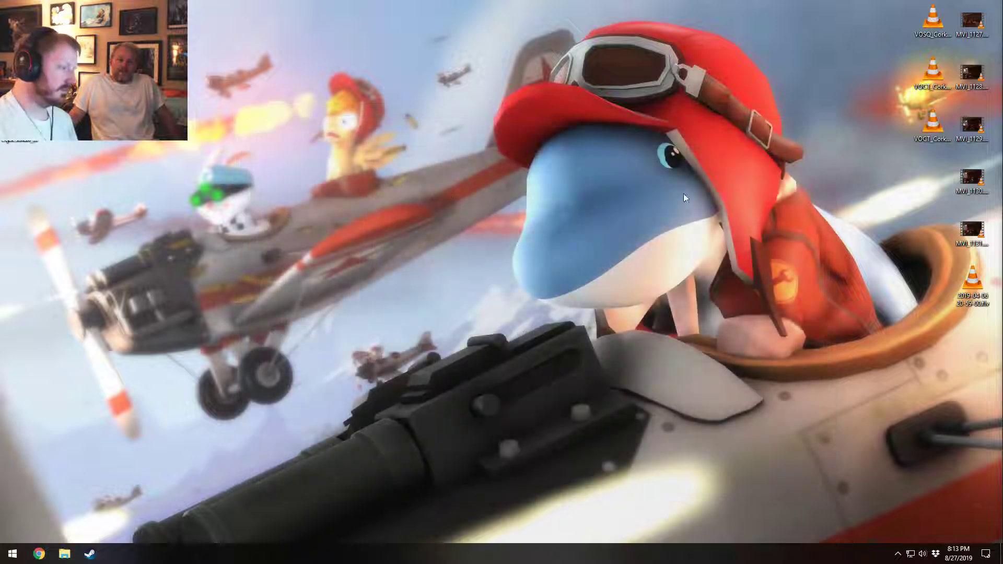